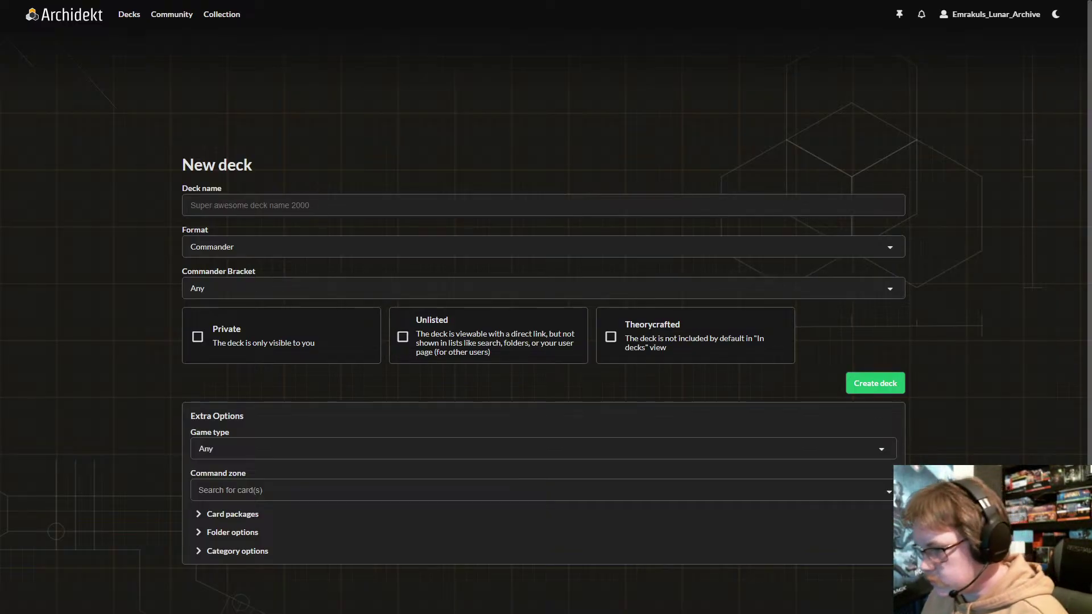
# - Name the new deck "Infinite Guideline Station"
pyautogui.click(330, 208)
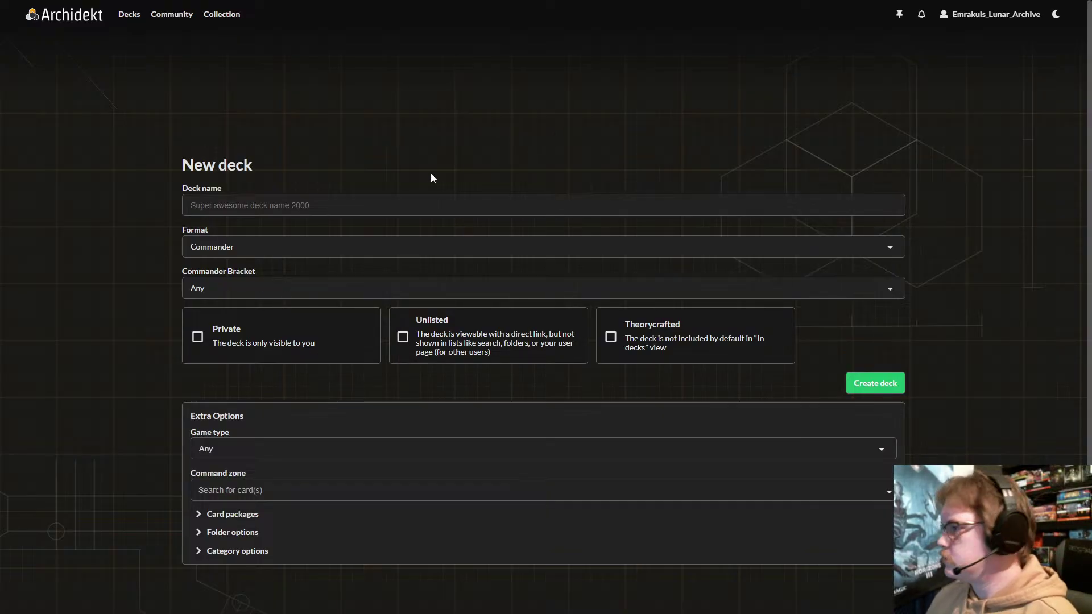
pyautogui.click(291, 204)
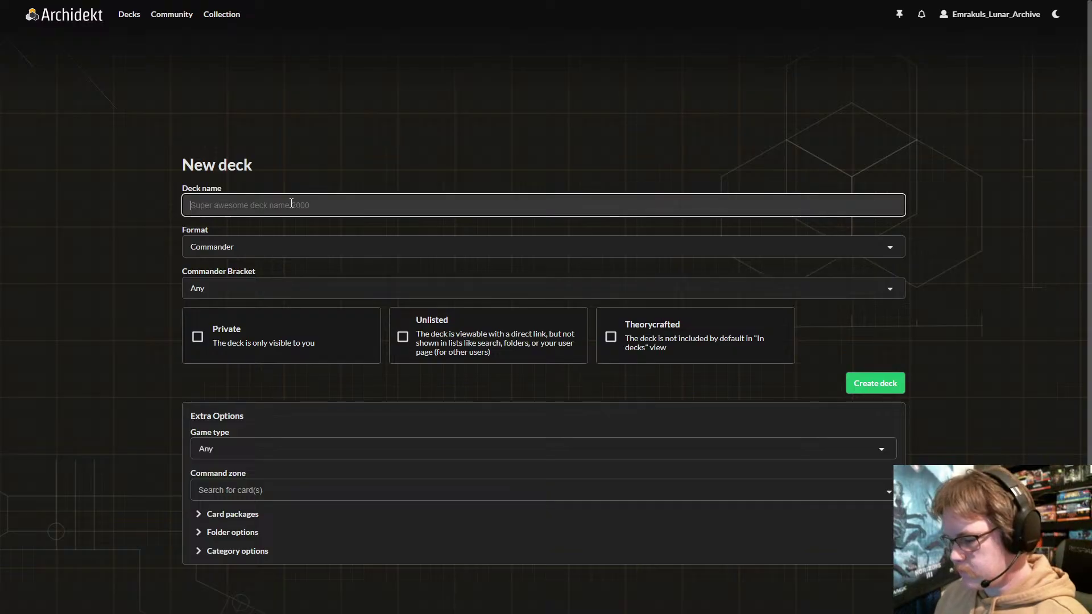
pyautogui.write('Infinite ')
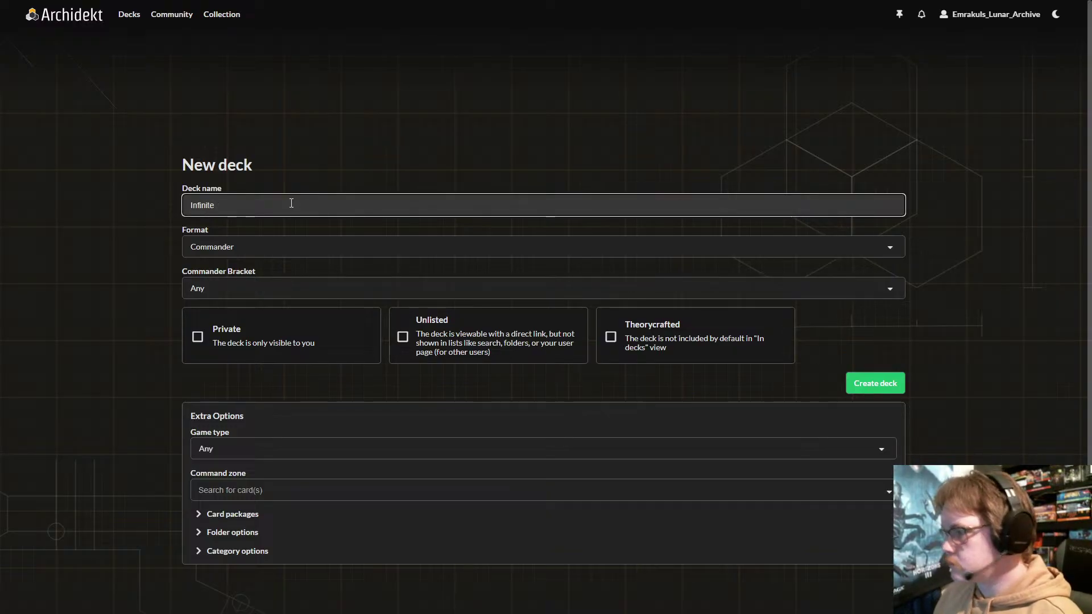
pyautogui.write('Guide')
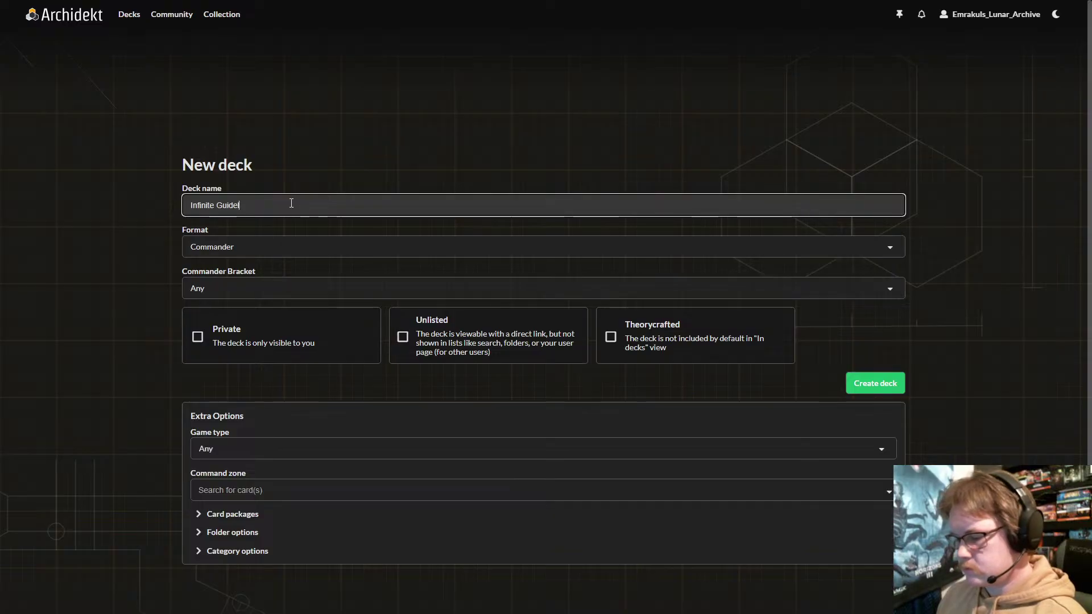
pyautogui.write('line Station')
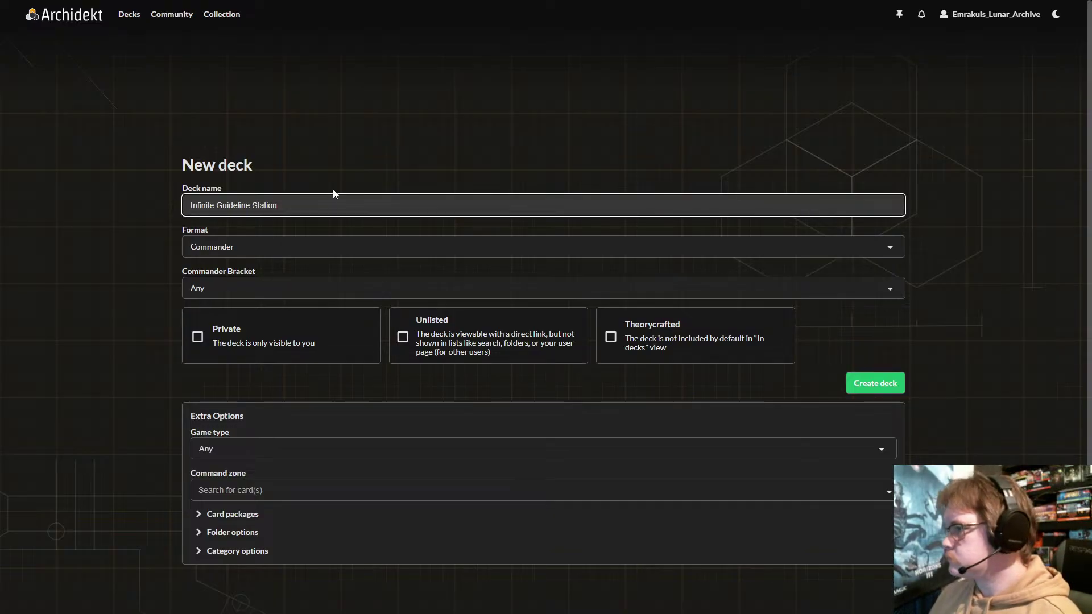
# - Choose the card Infinite Guideline Station for the command zone and create the deck
pyautogui.click(333, 493)
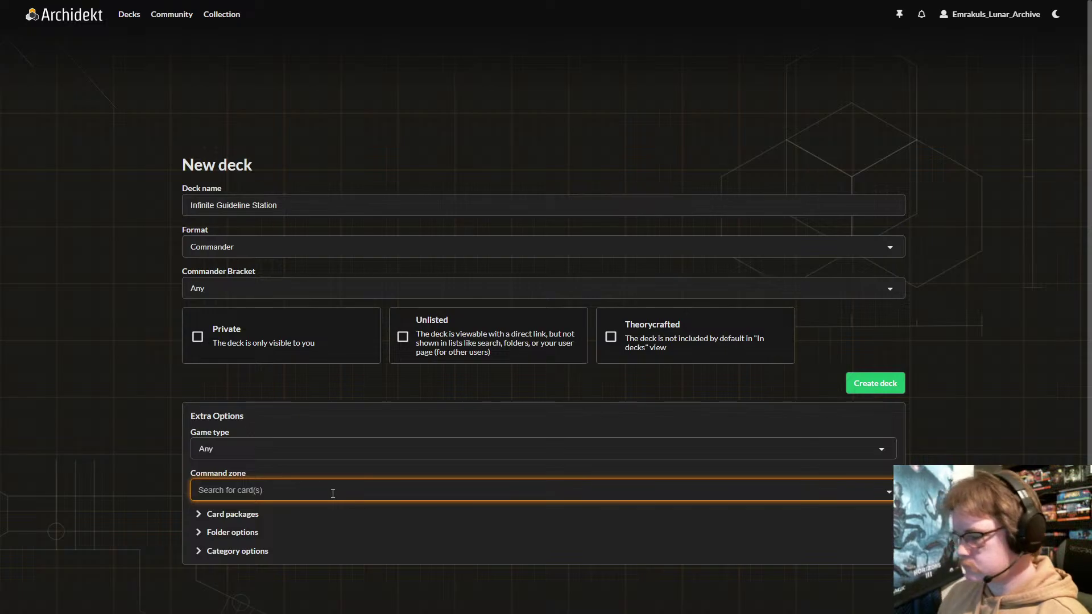
pyautogui.write('Inf')
pyautogui.write('init')
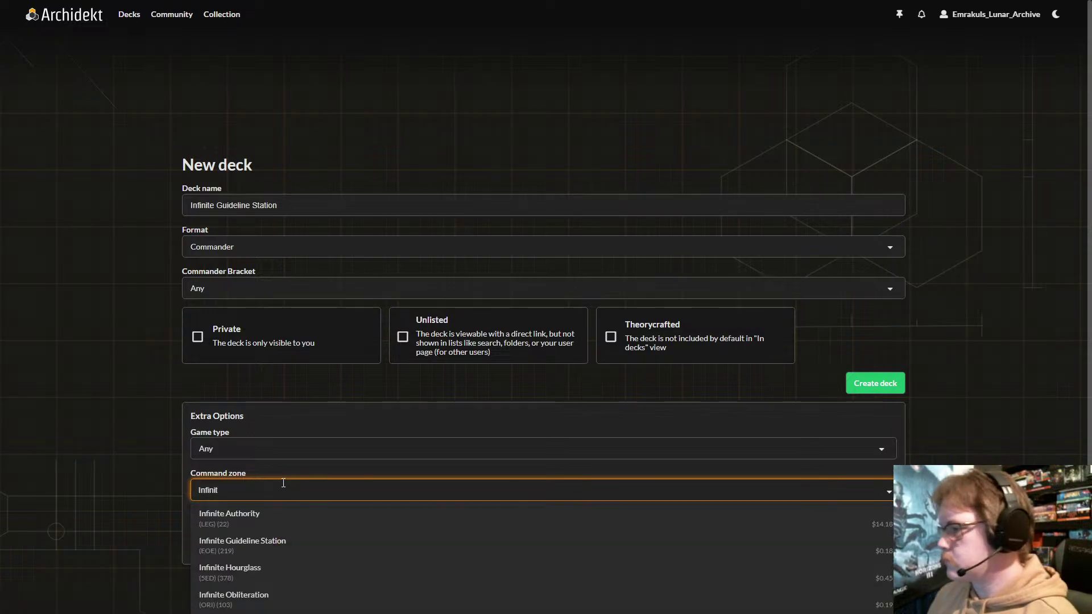
pyautogui.click(288, 547)
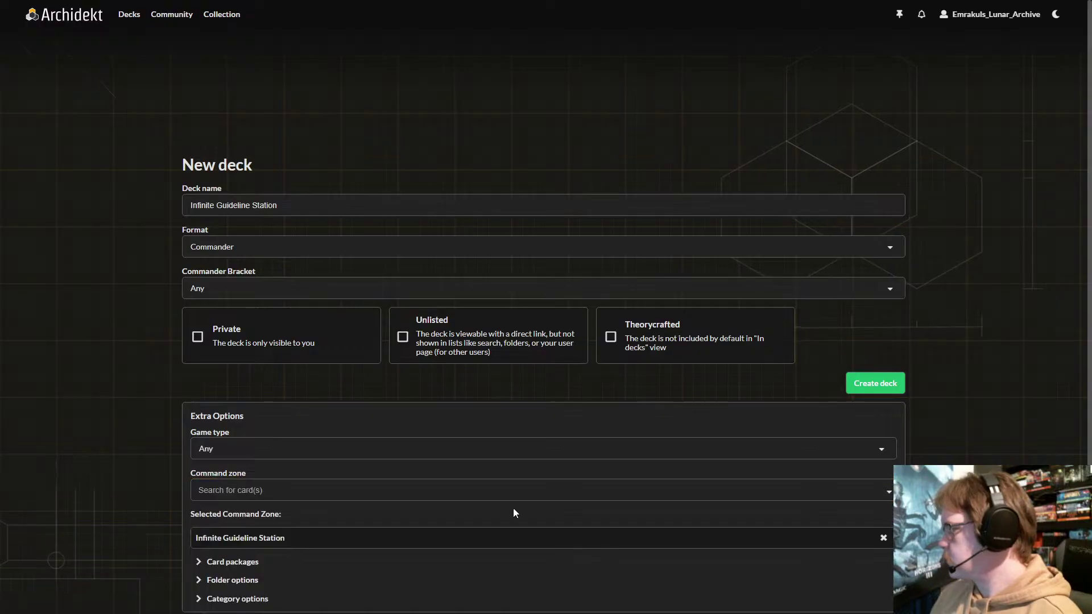
pyautogui.scroll(-3, 445, 378)
pyautogui.scroll(3, 101, 362)
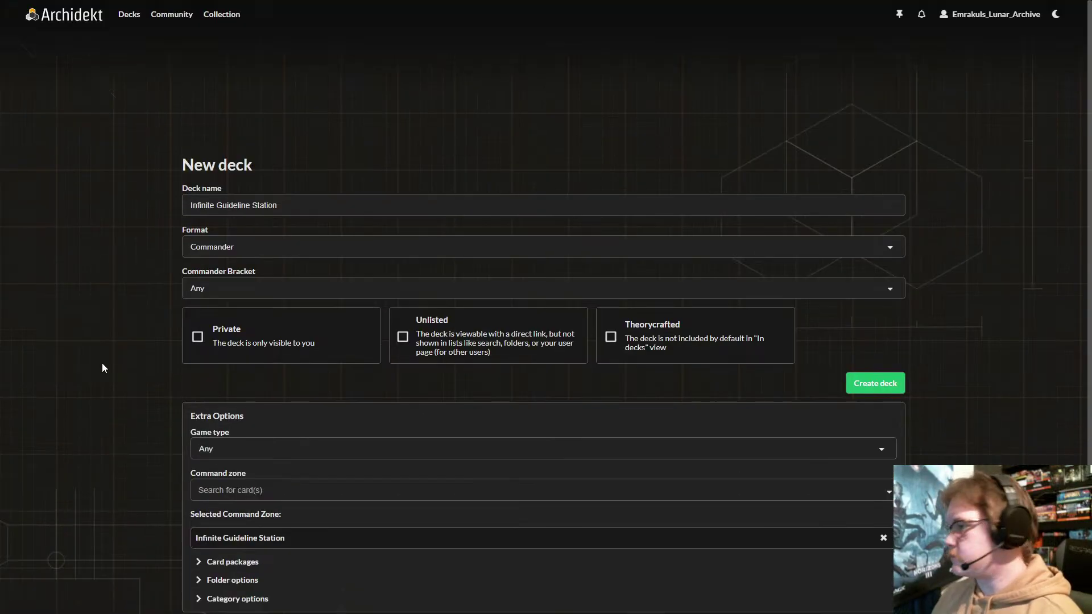
pyautogui.scroll(-2, 103, 364)
pyautogui.scroll(-1, 104, 364)
pyautogui.scroll(2, 104, 364)
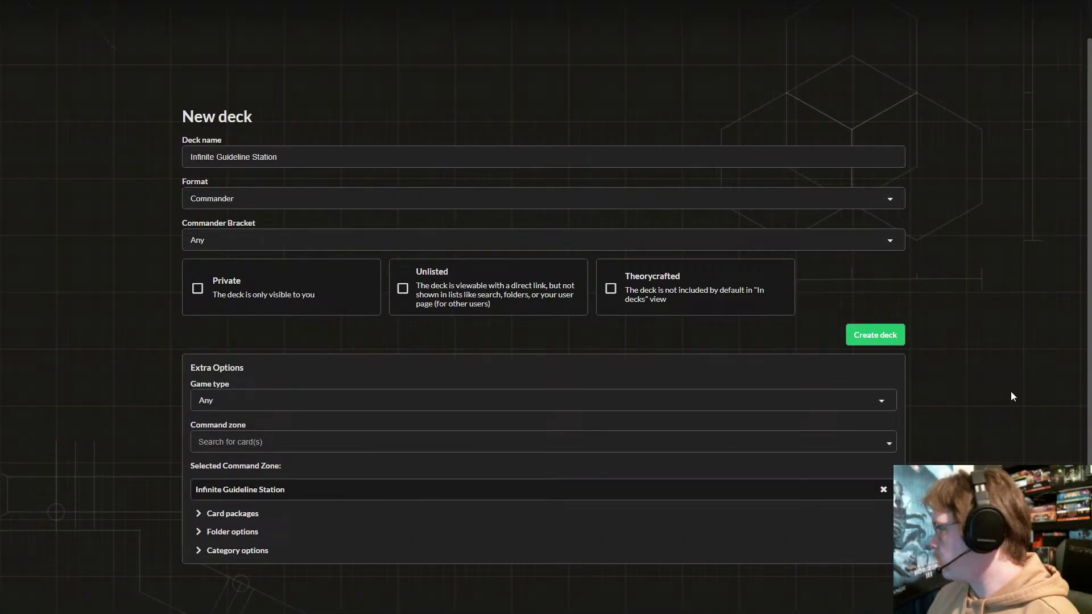
pyautogui.click(885, 339)
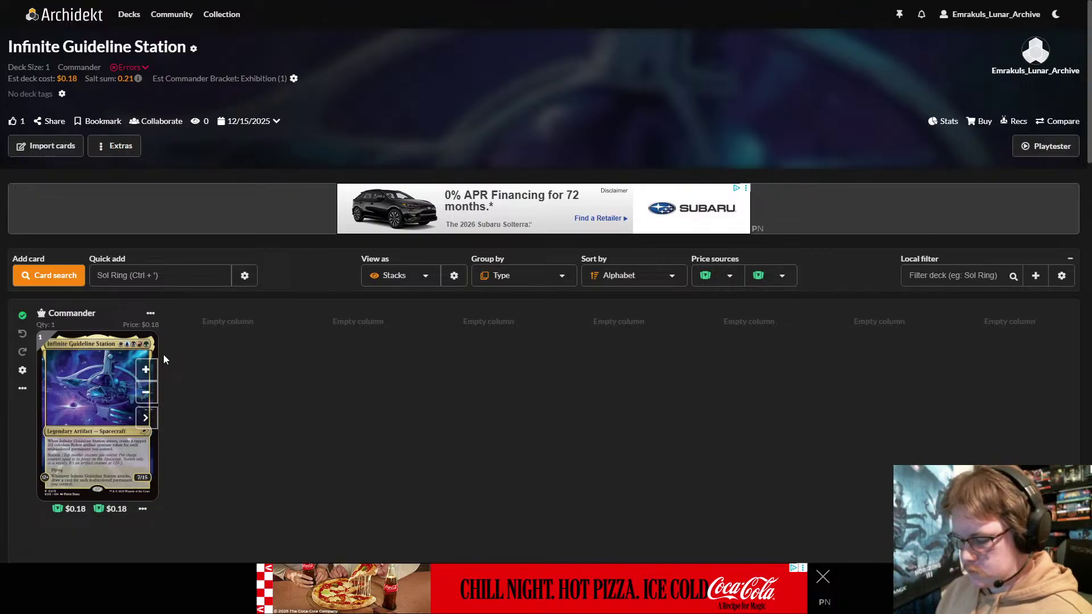
# - Quick-add the card Sami, Wildcat Captain to the deck and close the advertisement banner
pyautogui.click(176, 279)
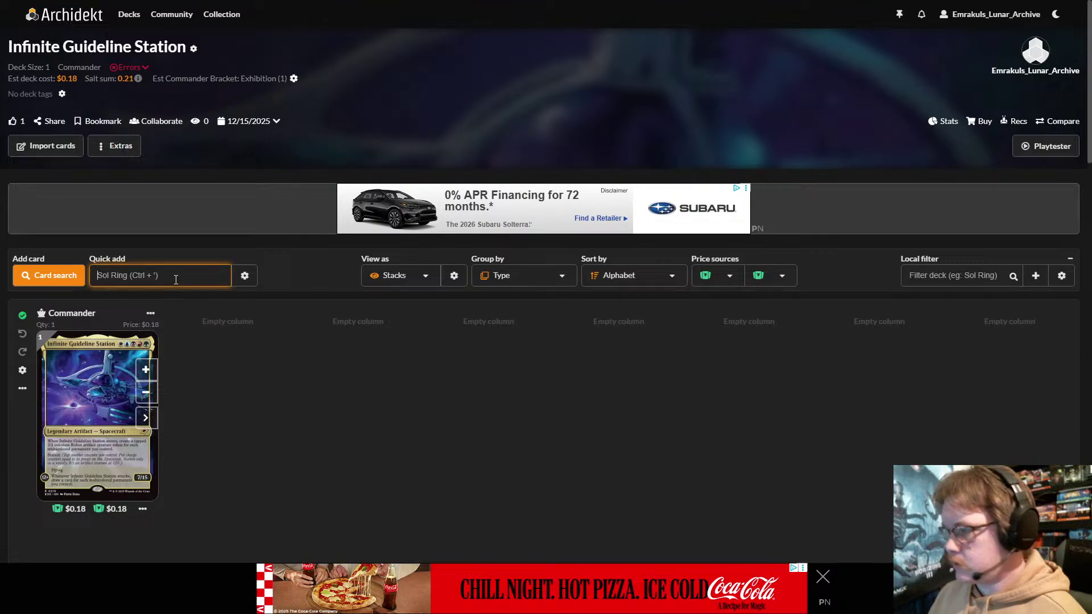
pyautogui.write('sami')
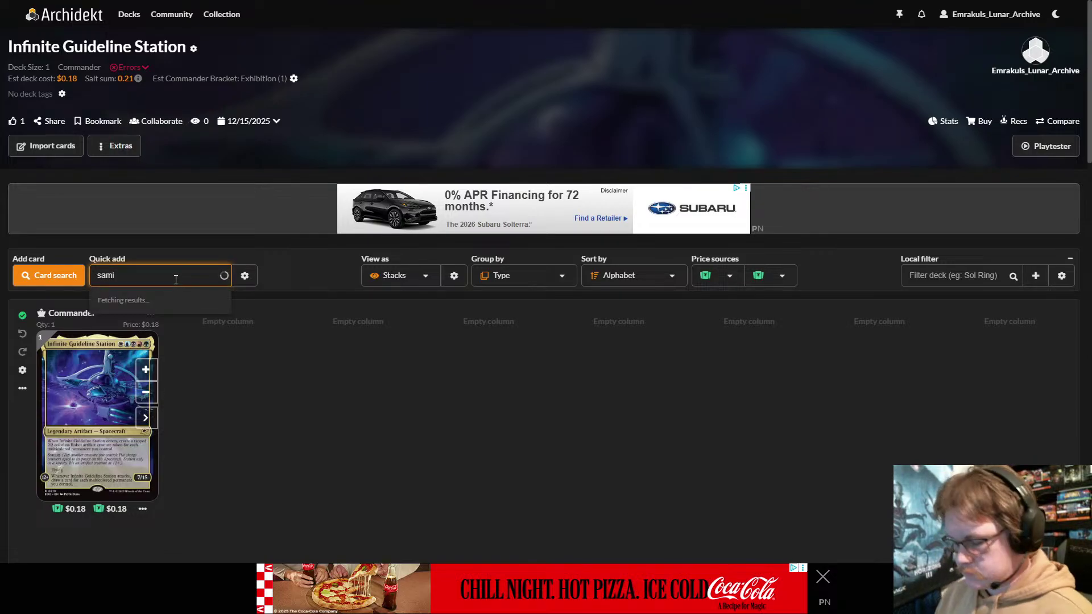
pyautogui.write(', wil')
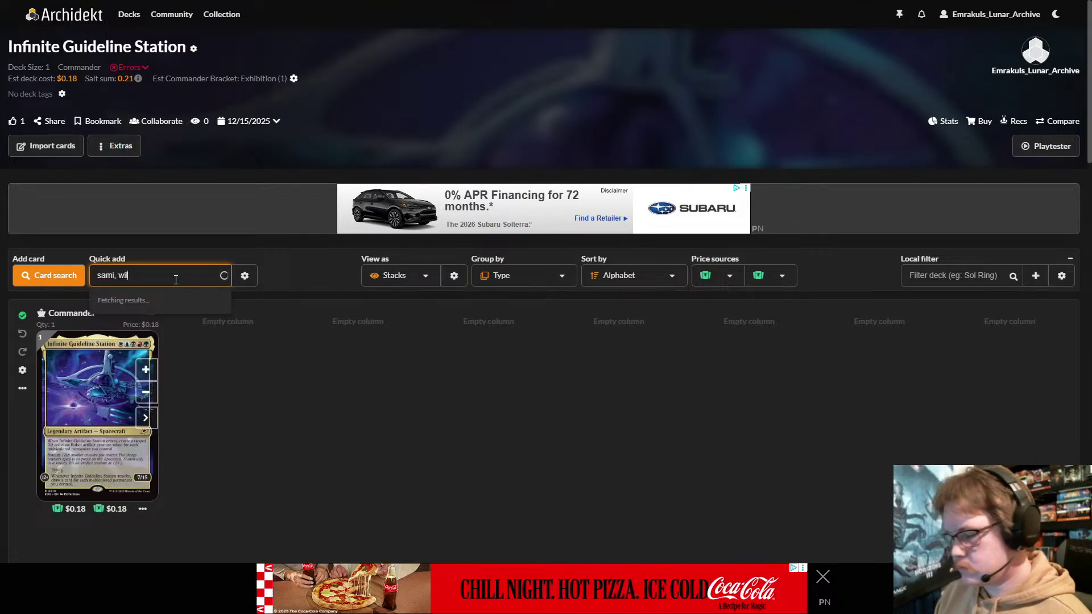
pyautogui.write('dca')
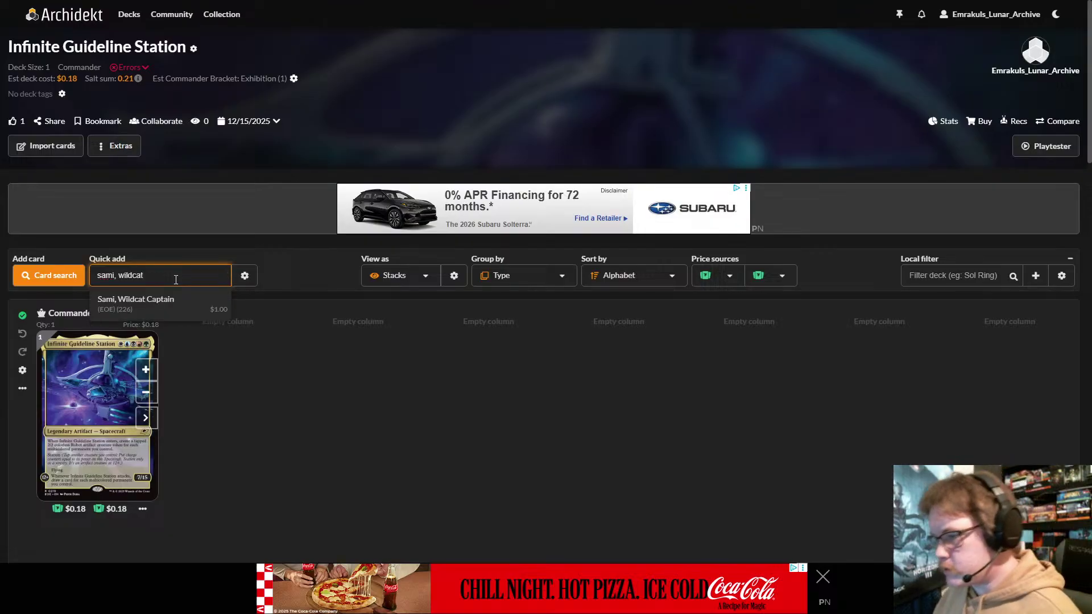
pyautogui.write('t')
pyautogui.click(171, 303)
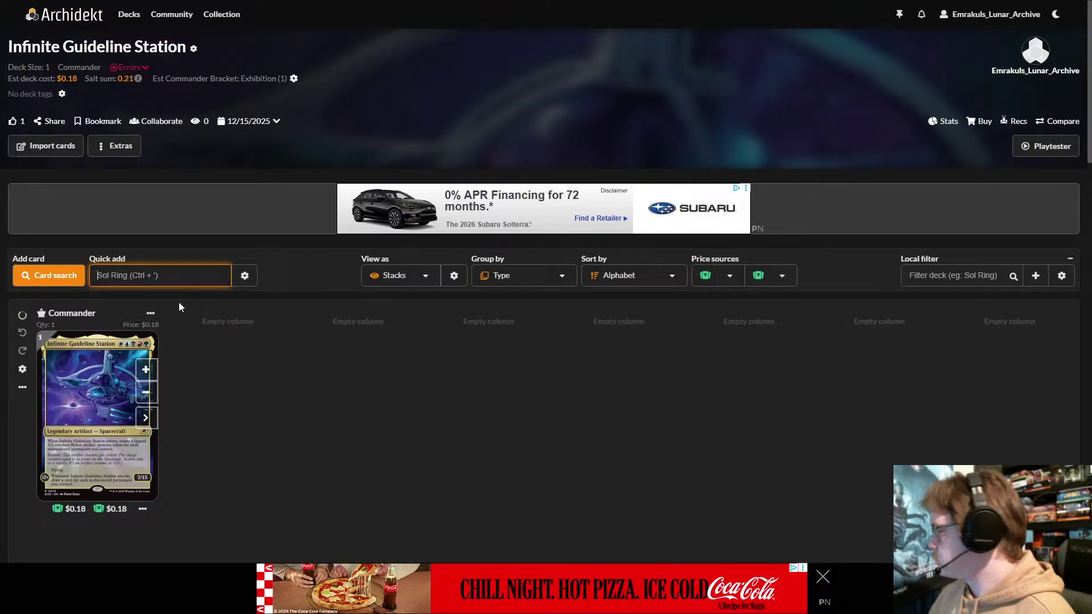
pyautogui.click(823, 577)
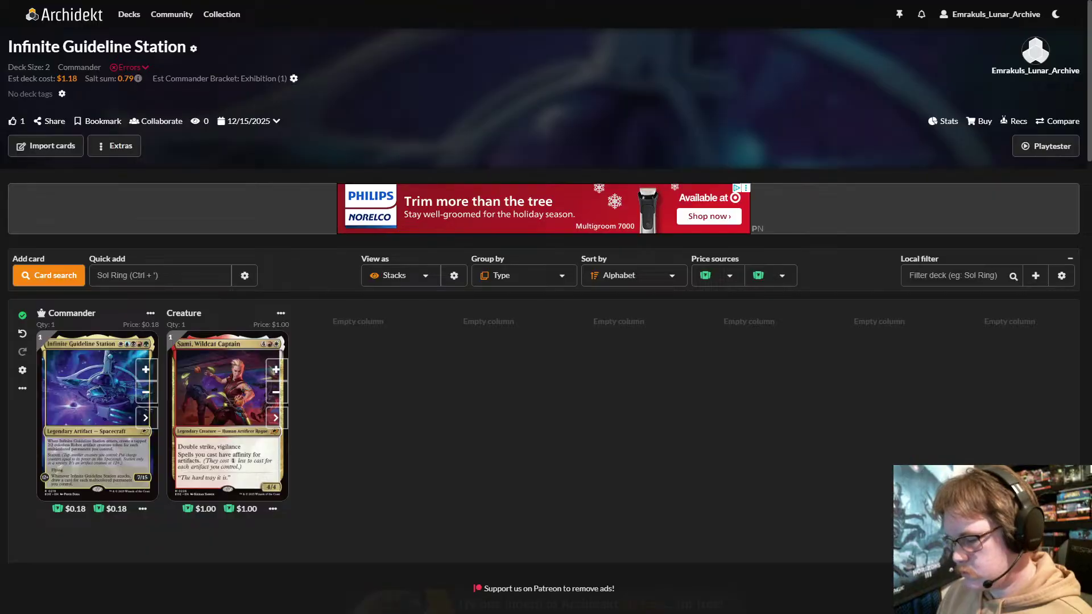
pyautogui.press('space')
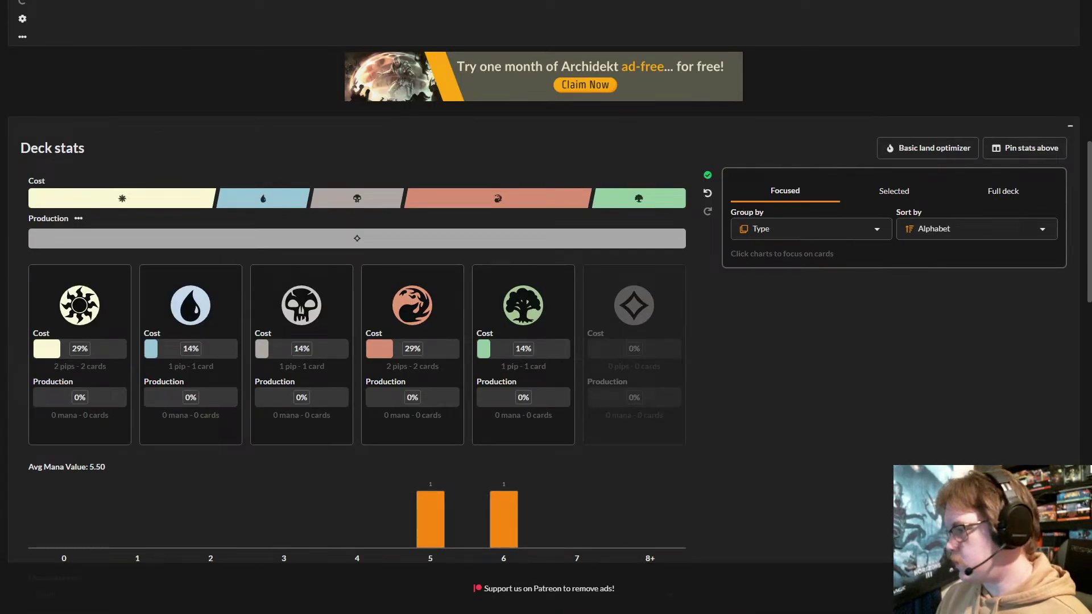
pyautogui.scroll(9, 178, 328)
pyautogui.click(169, 279)
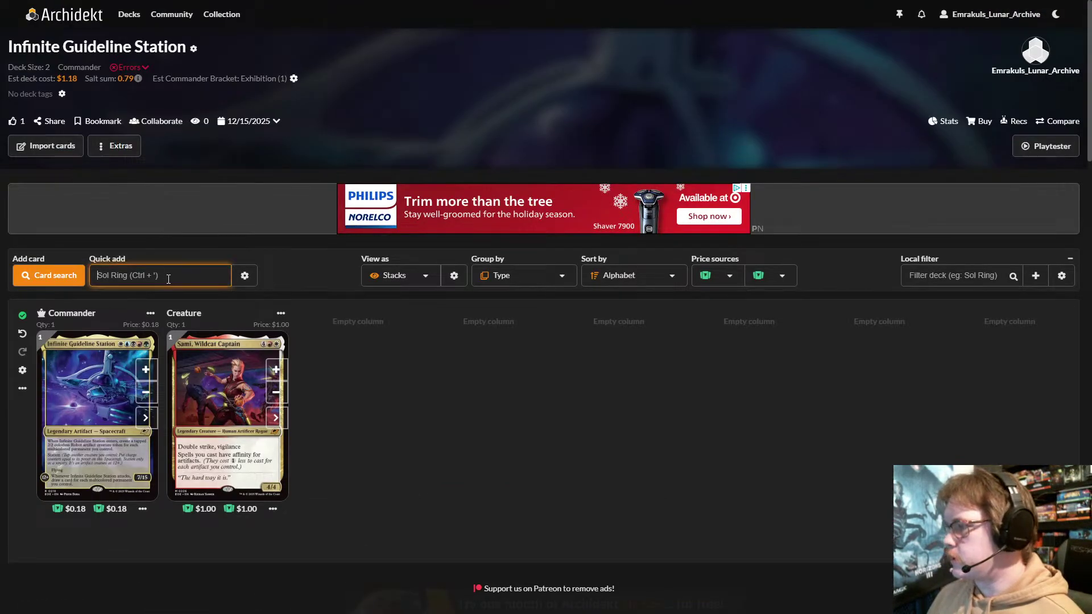
pyautogui.scroll(-1, 168, 280)
pyautogui.scroll(-3, 168, 279)
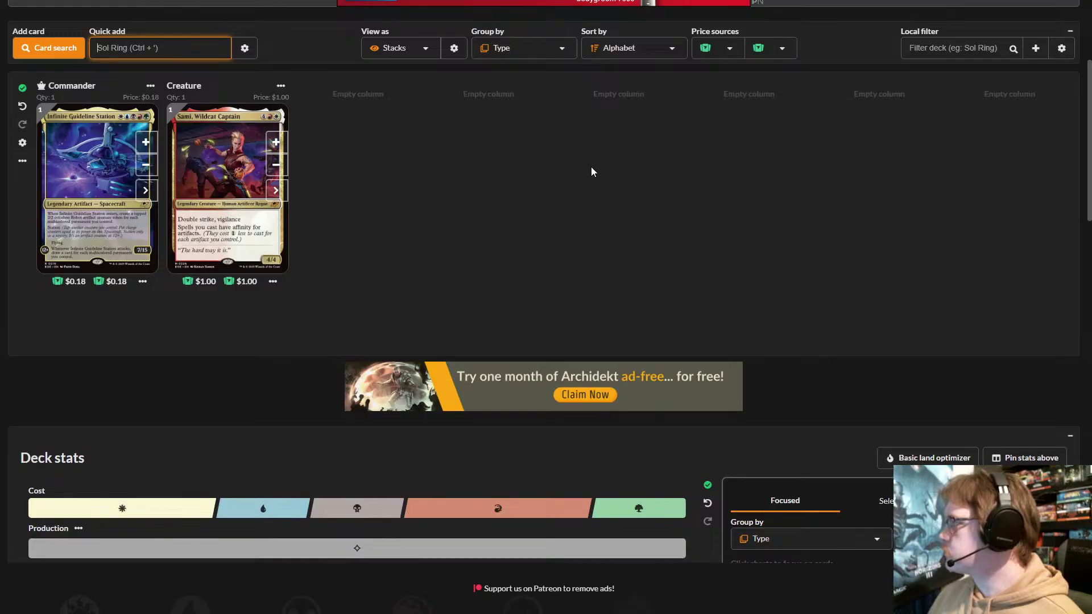
pyautogui.click(592, 170)
pyautogui.scroll(-1, 592, 181)
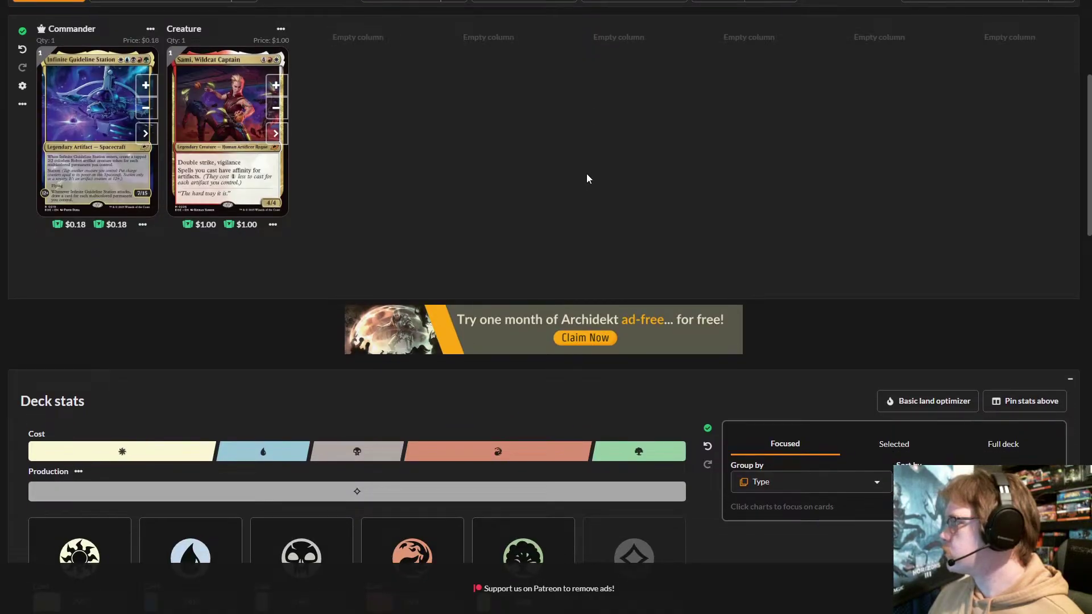
pyautogui.scroll(1, 440, 171)
pyautogui.scroll(-1, 703, 148)
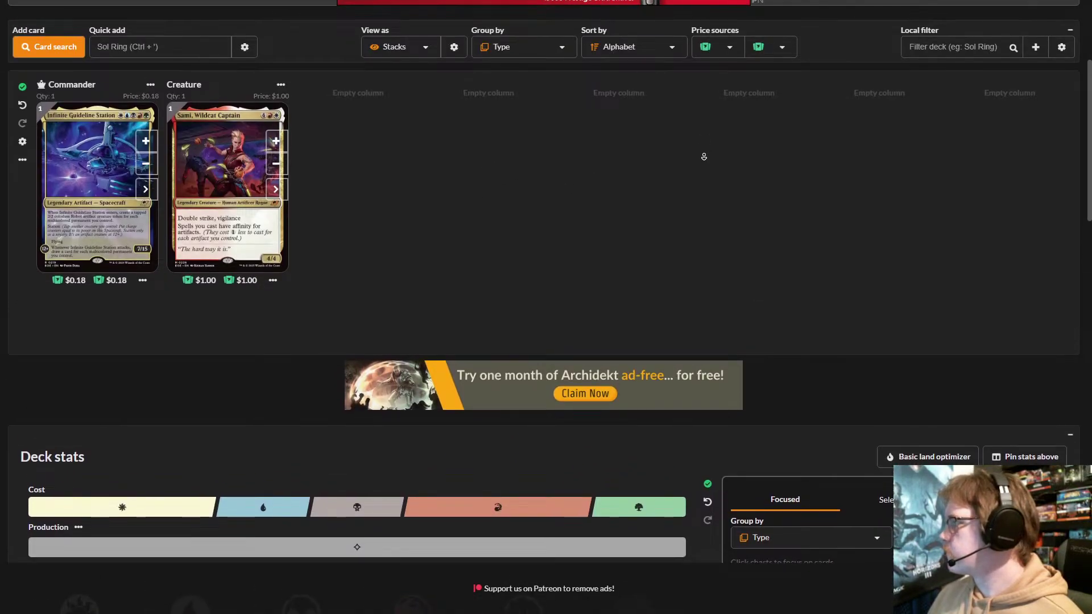
# - Quick-add the card Biotech Specialist to the deck
pyautogui.click(186, 39)
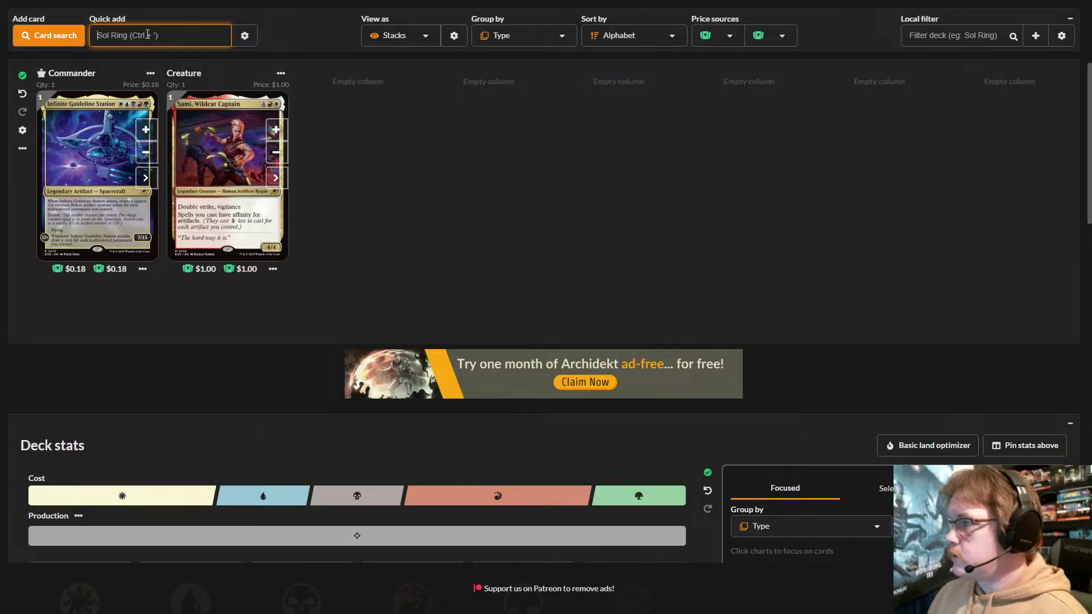
pyautogui.write('bi')
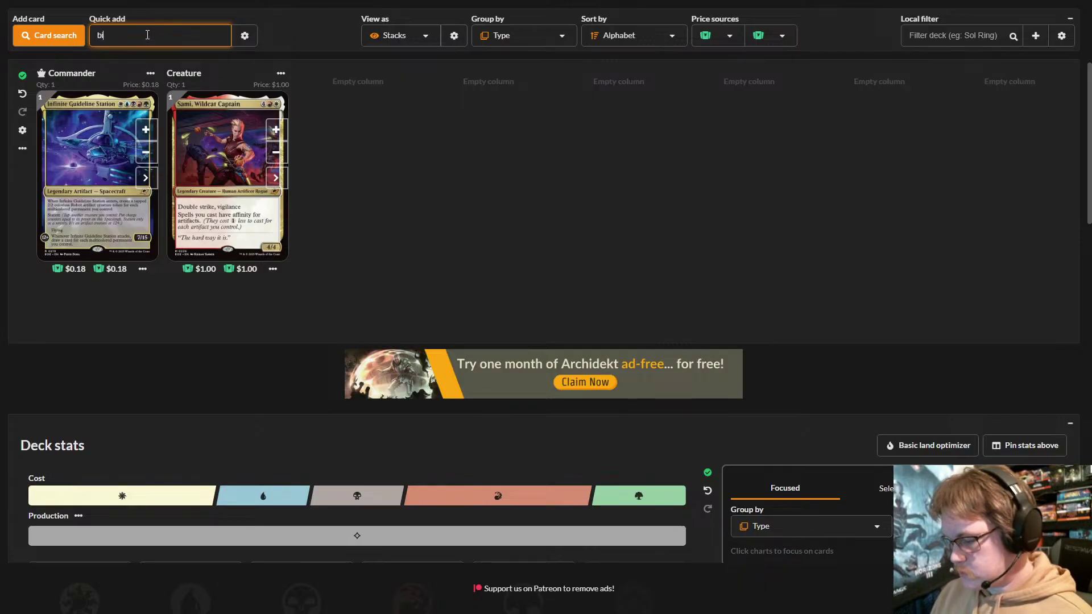
pyautogui.write('otech')
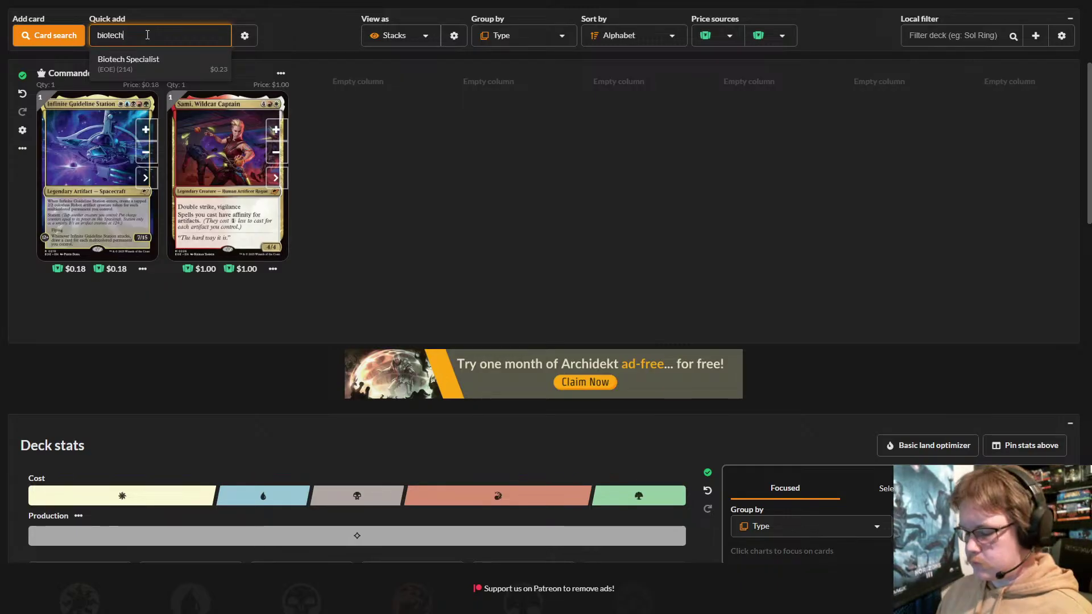
pyautogui.click(160, 64)
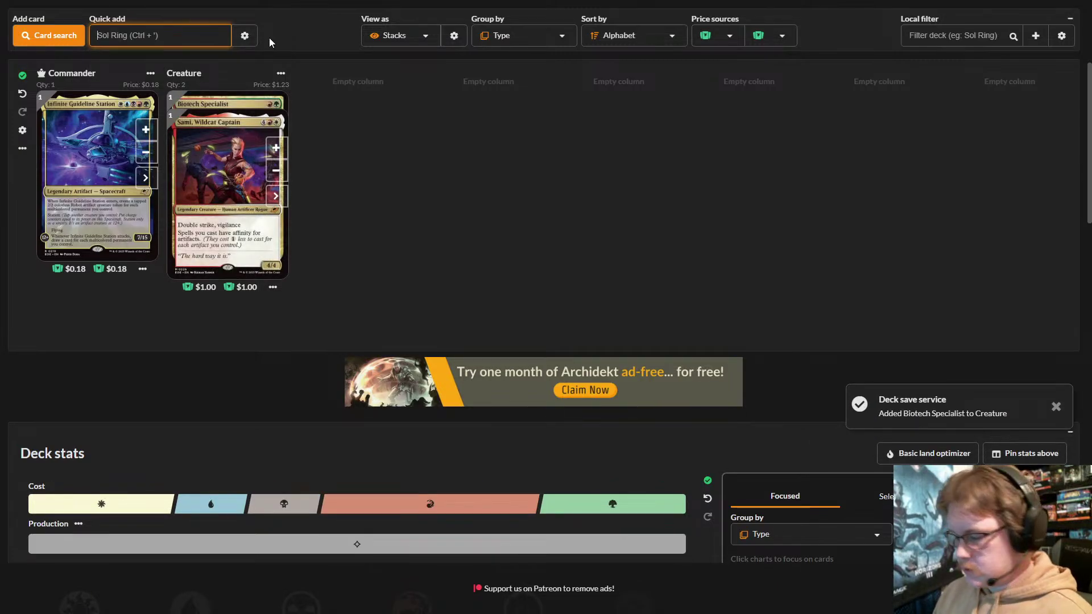
# - Quick-add the card Interceptor Mechan to the deck, searching for "interc"
pyautogui.write('interr')
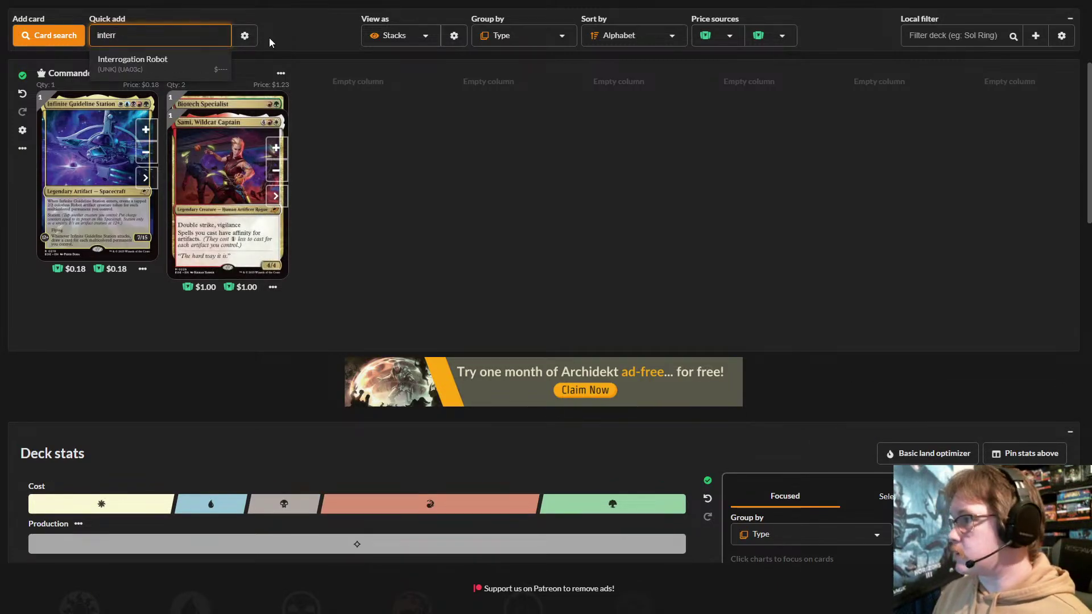
pyautogui.press('BackSpace')
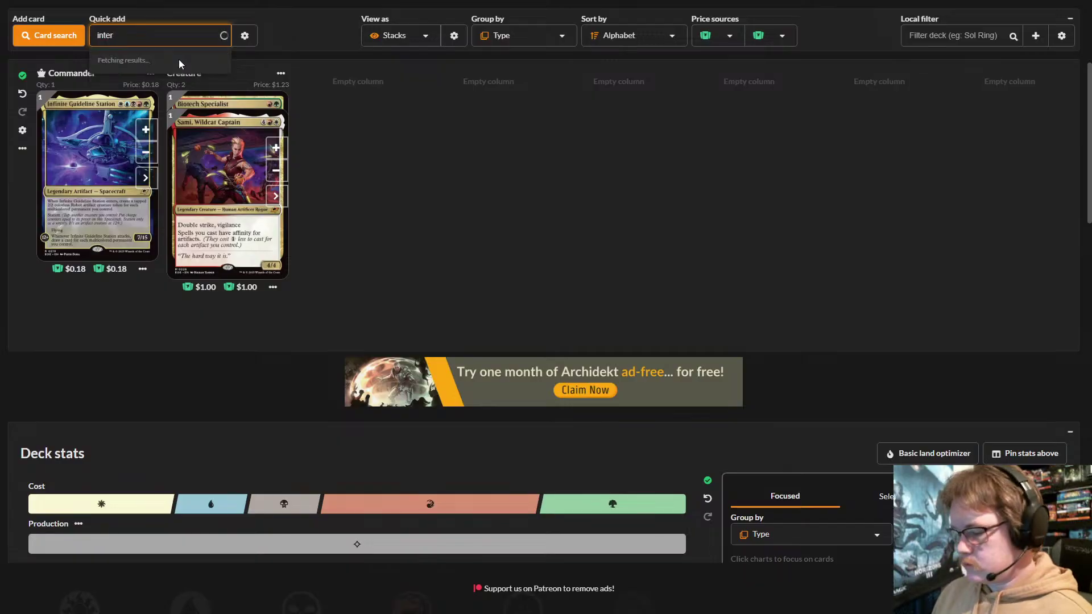
pyautogui.write('c')
pyautogui.click(180, 63)
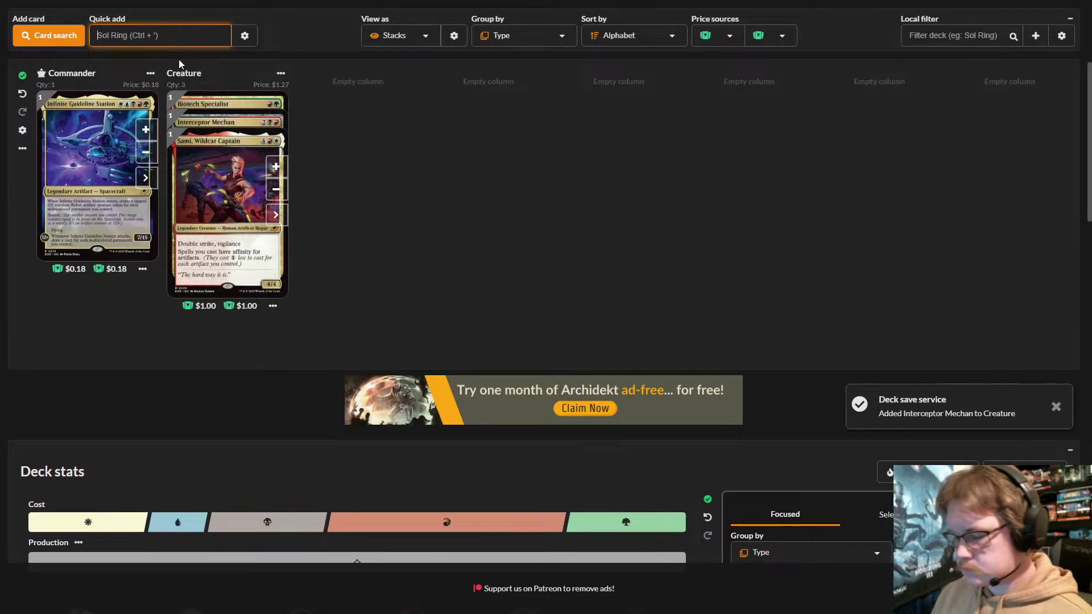
# - Quick-add the card Mm'menon, Uthros Exile to the deck
pyautogui.write('mm')
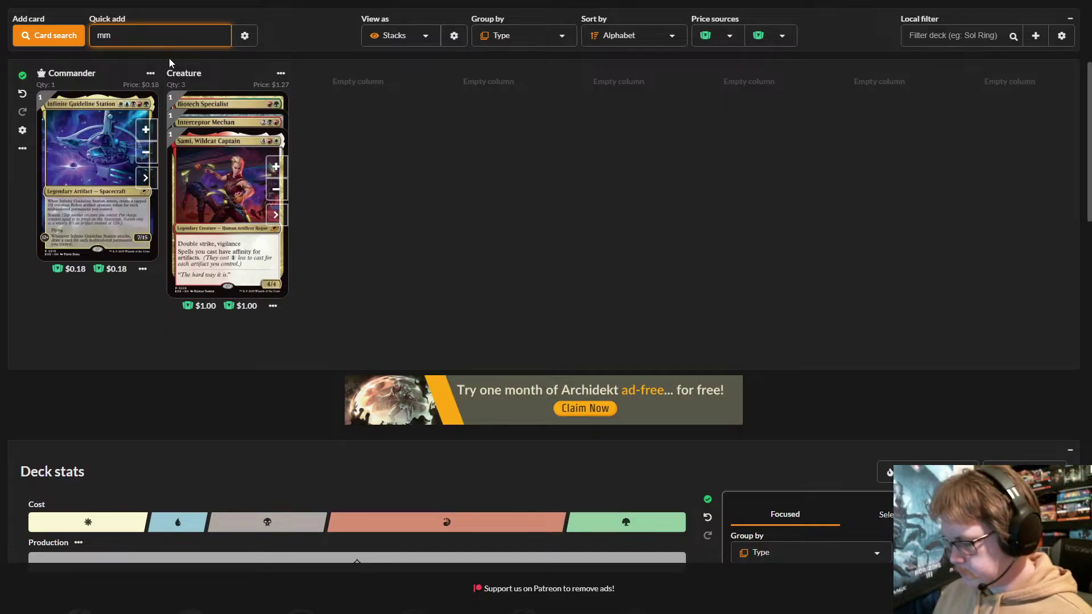
pyautogui.write("'")
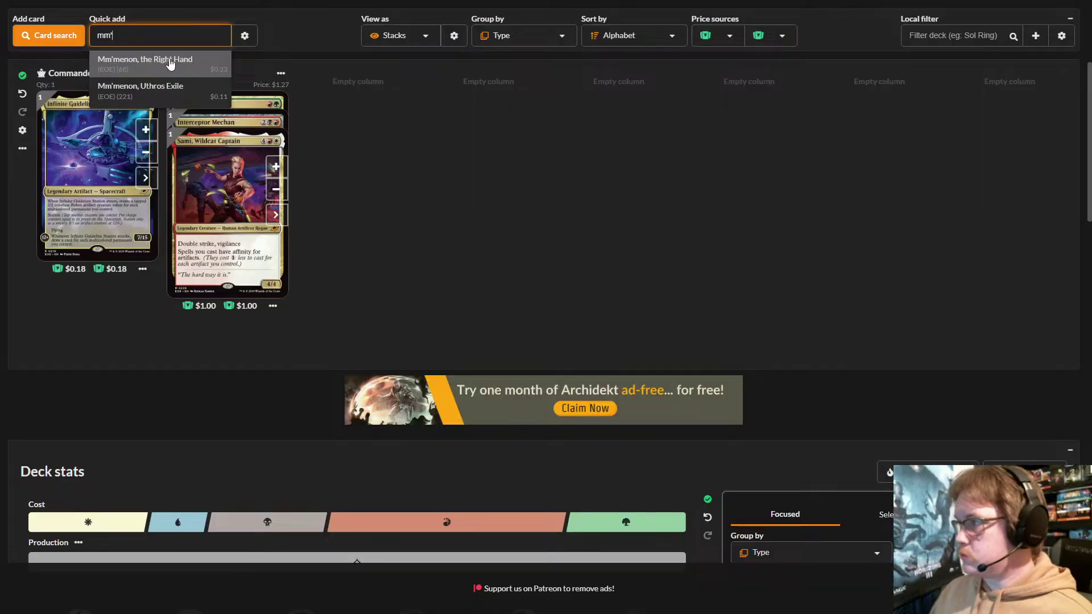
pyautogui.click(169, 86)
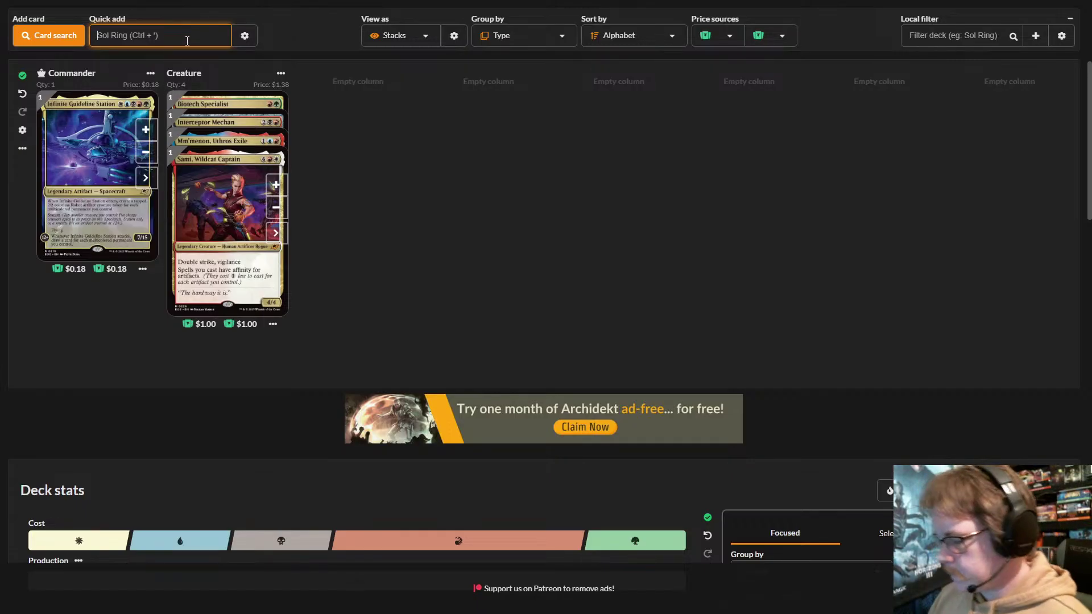
# - Quick-add the card Pinnacle Emissary to the deck
pyautogui.write('pinnacl')
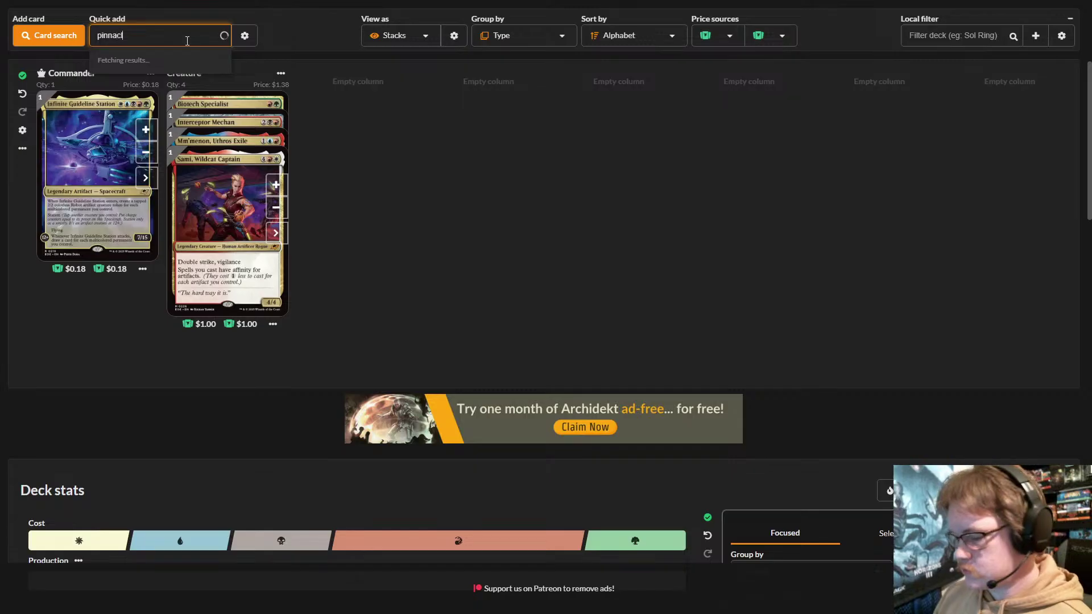
pyautogui.write('e')
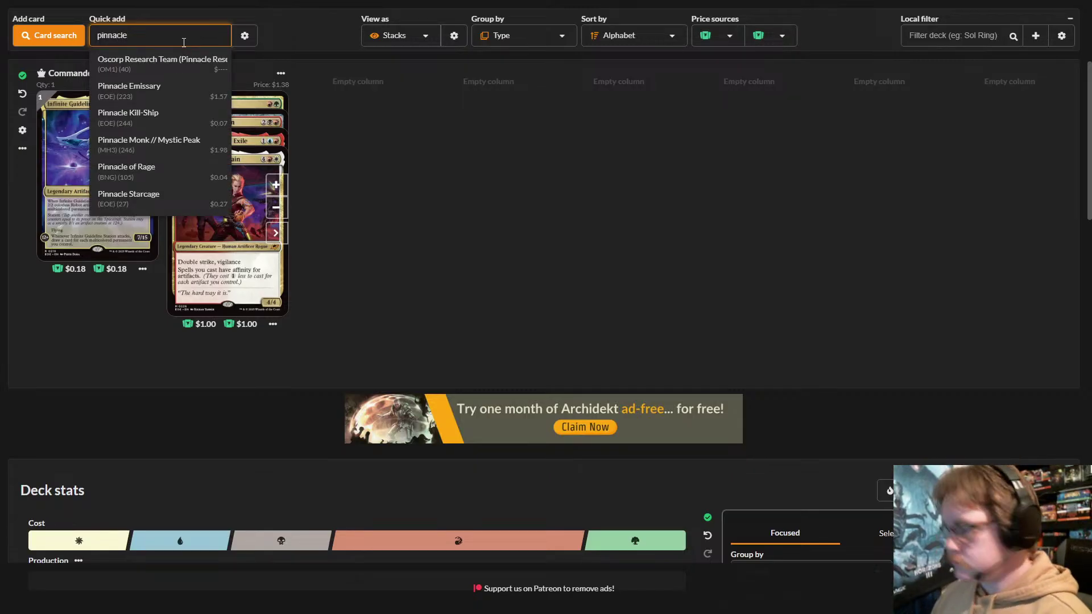
pyautogui.write(' e')
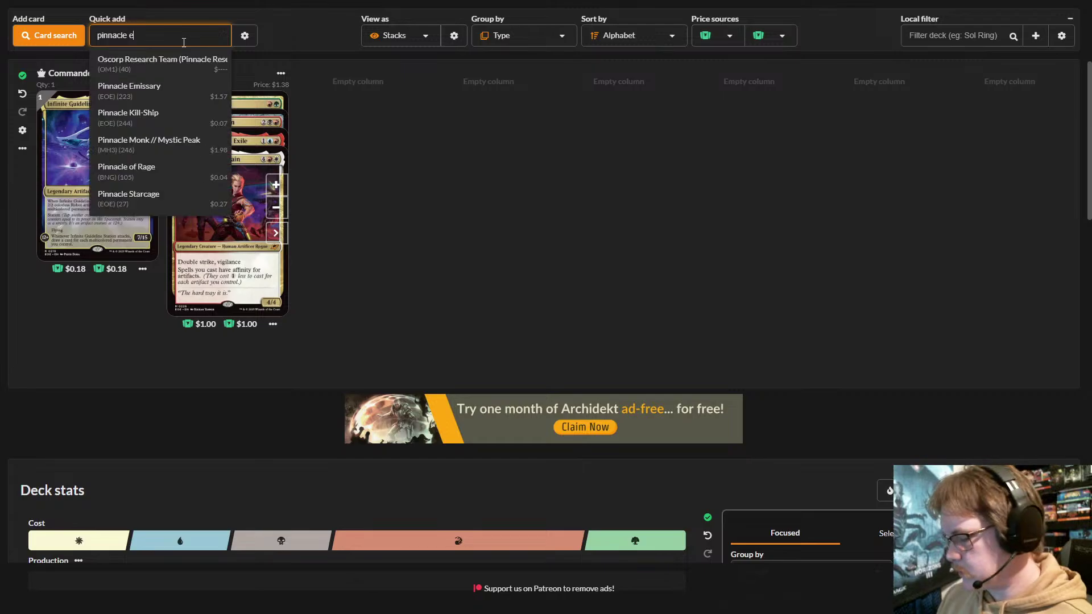
pyautogui.write('missary')
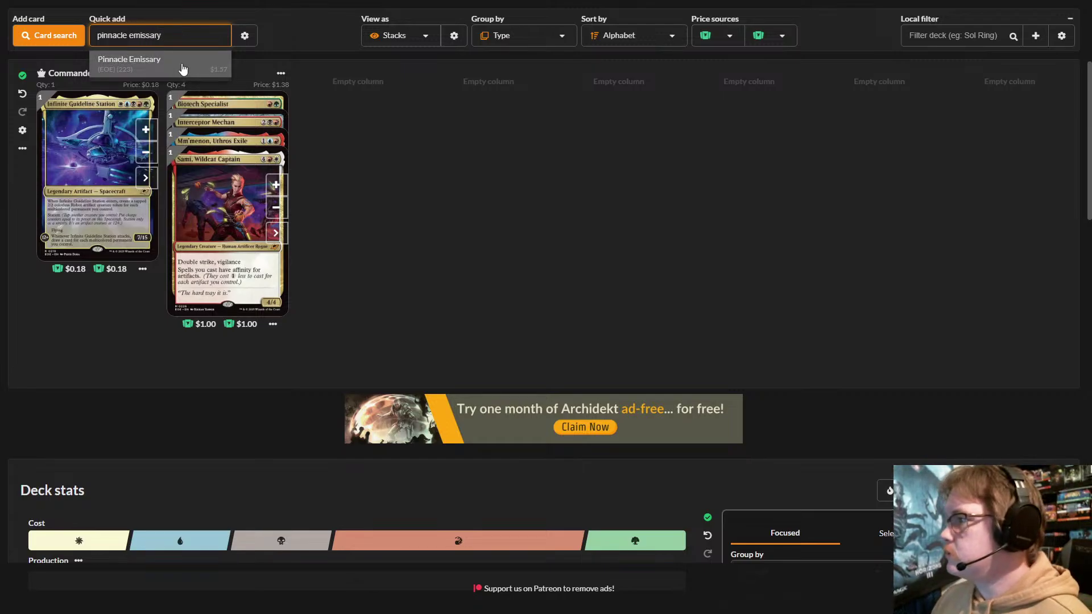
pyautogui.click(183, 67)
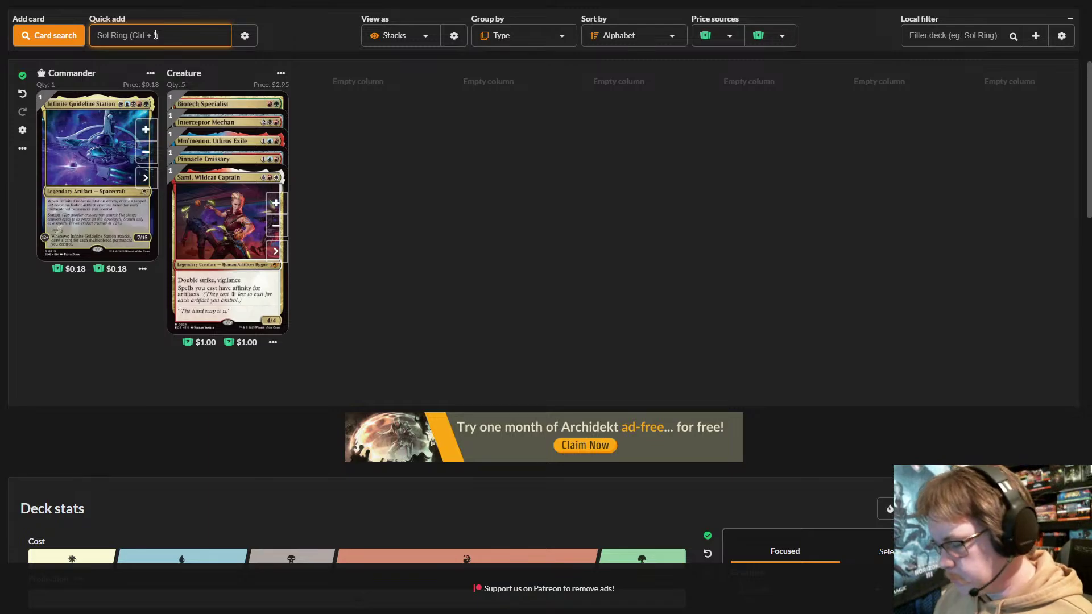
# - Quick-add the cards Dyadrine, Synthesis Amalgam and Station Monitor to the deck
pyautogui.write('dy')
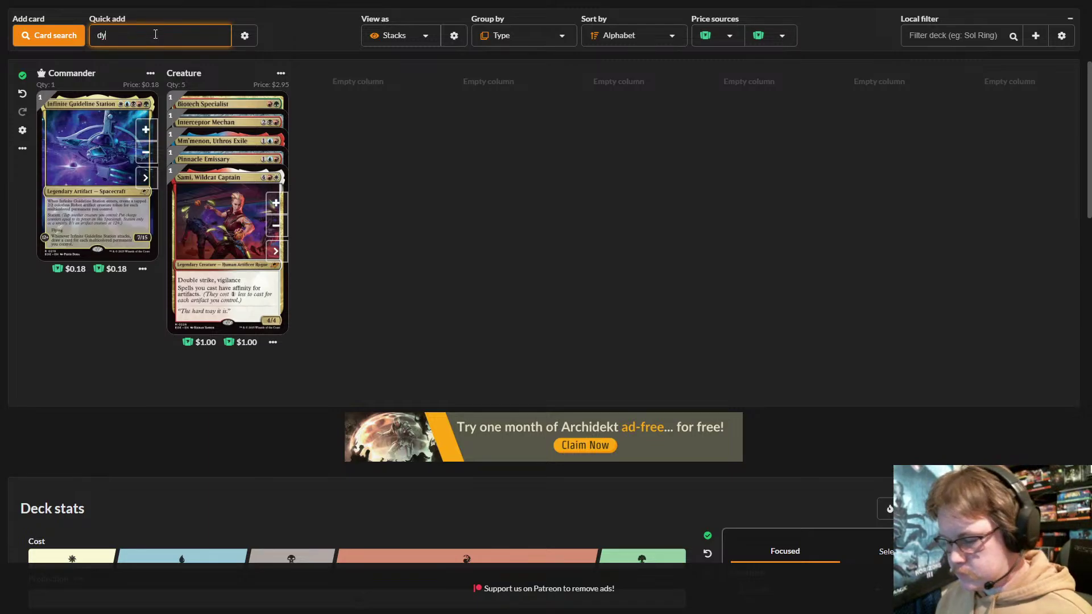
pyautogui.write('adr')
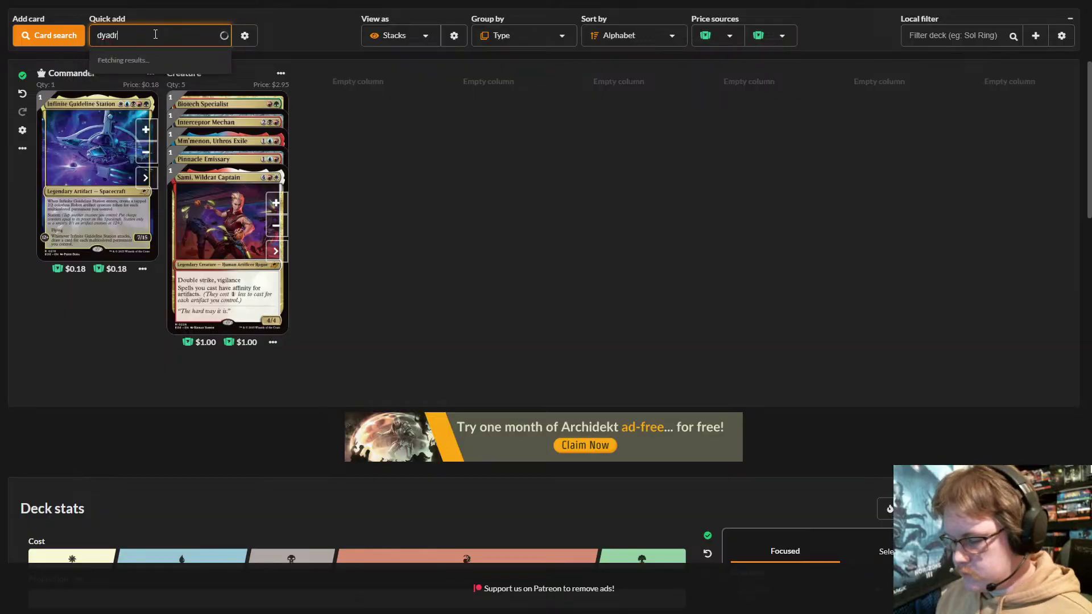
pyautogui.write('ine,')
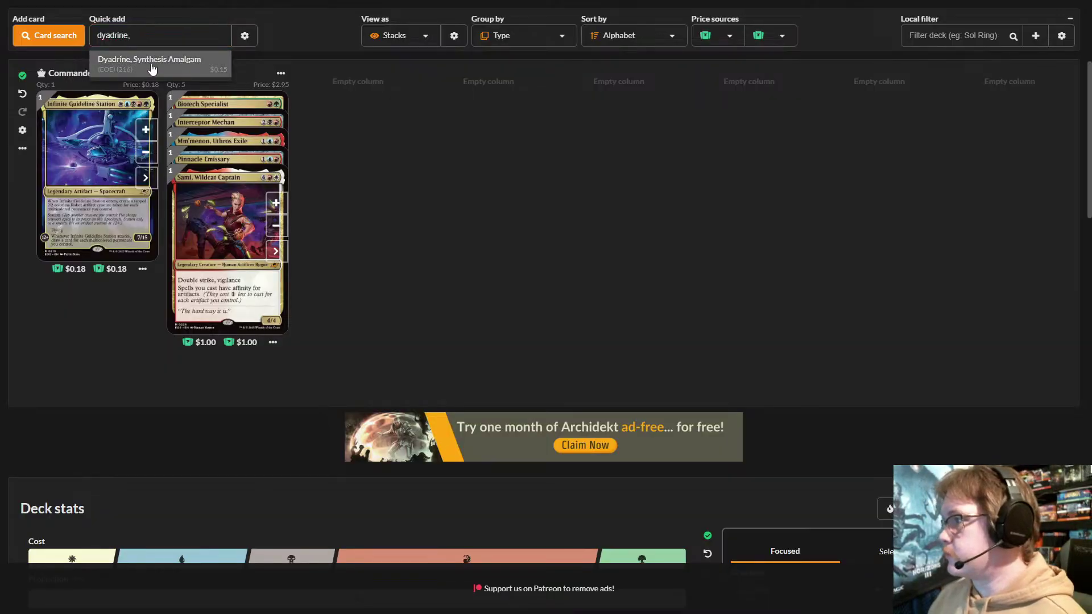
pyautogui.click(151, 63)
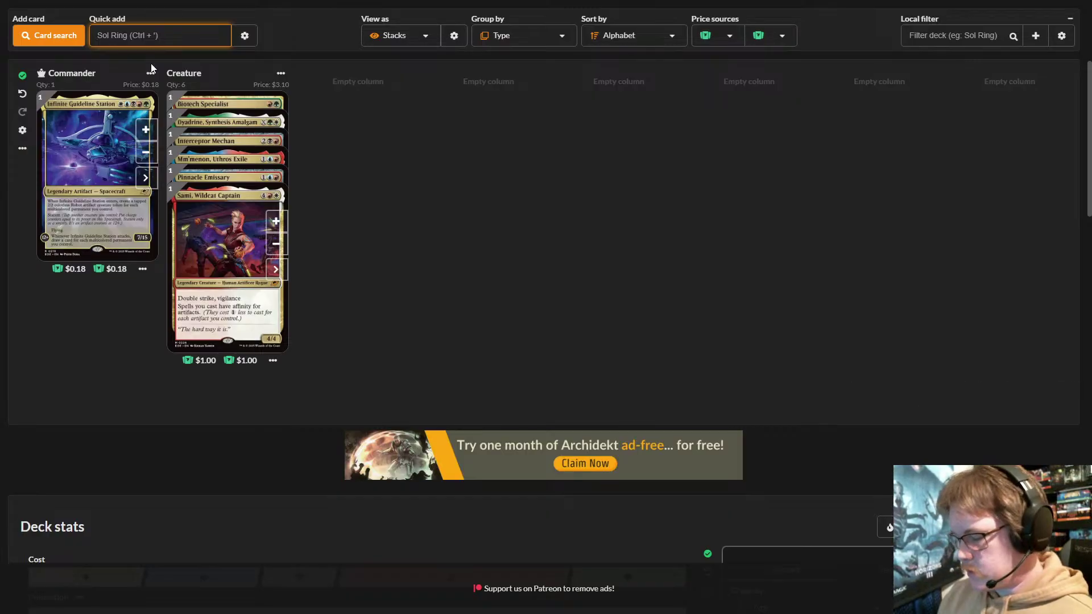
pyautogui.write('stat')
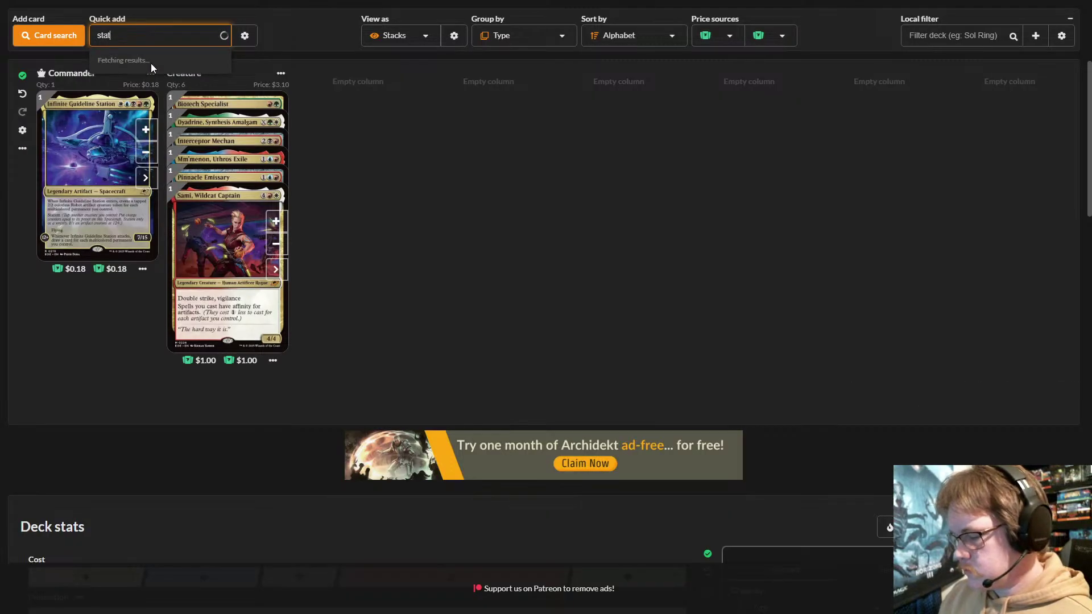
pyautogui.write('ion')
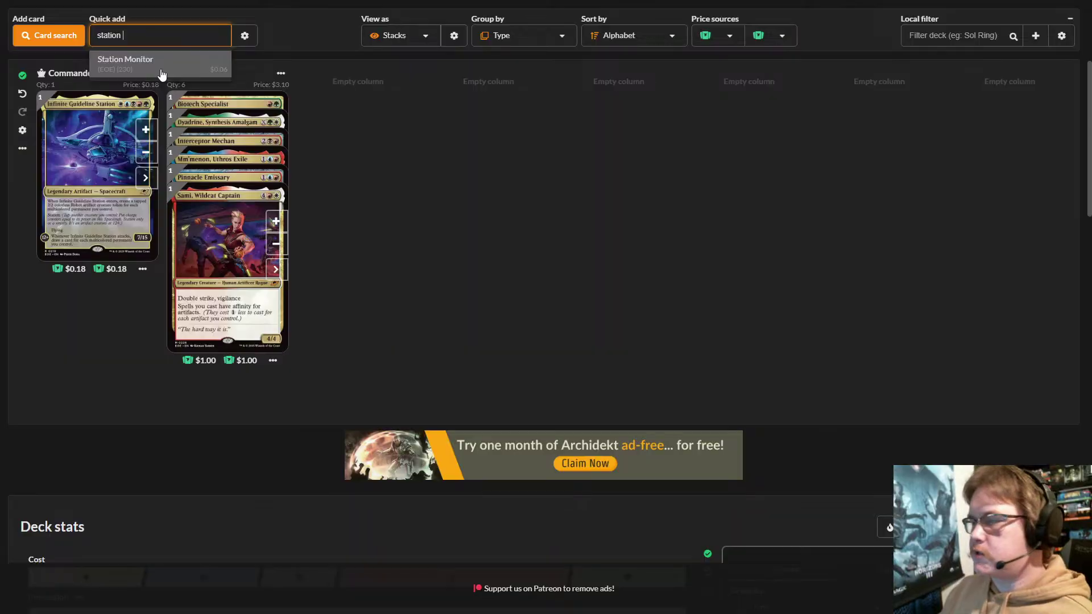
pyautogui.click(184, 67)
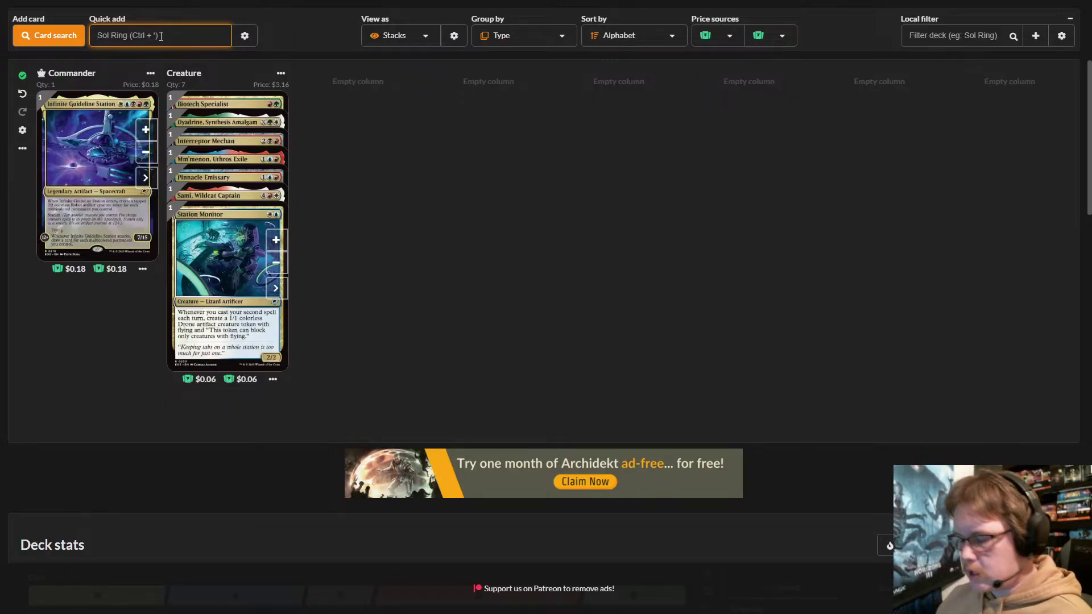
# - Quick-add the card Haliya, Ascendant Cadet to the deck, searching for "haliya, ascend"
pyautogui.write('ha')
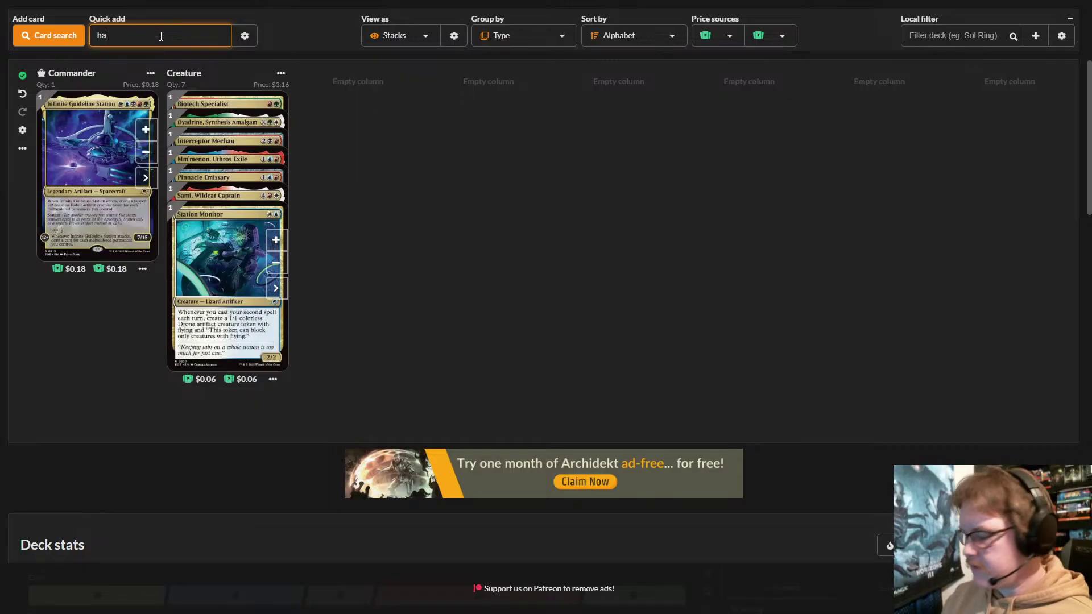
pyautogui.write('liya')
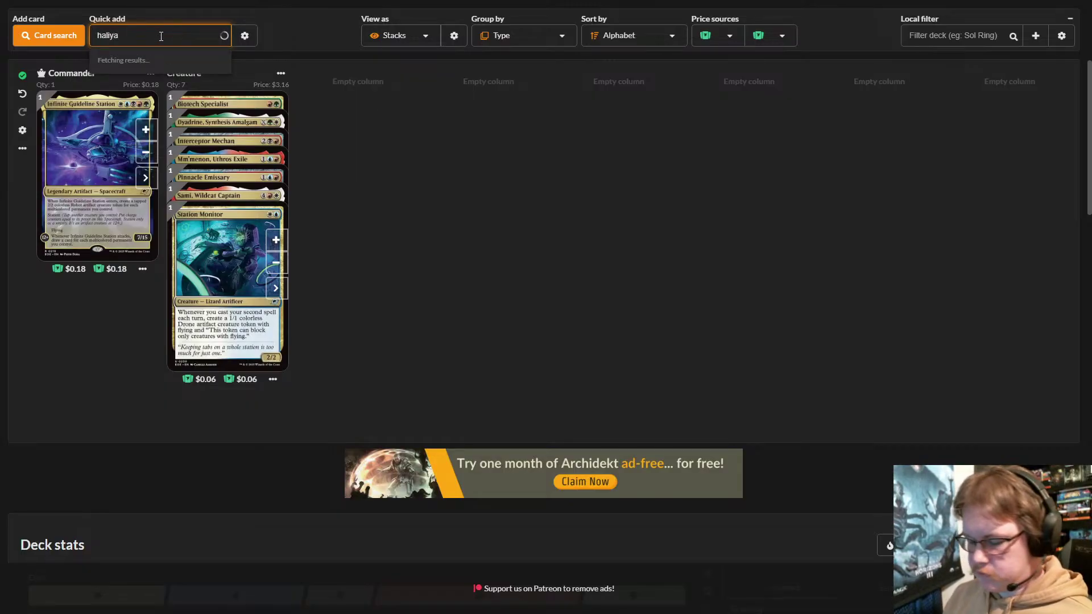
pyautogui.write(', a')
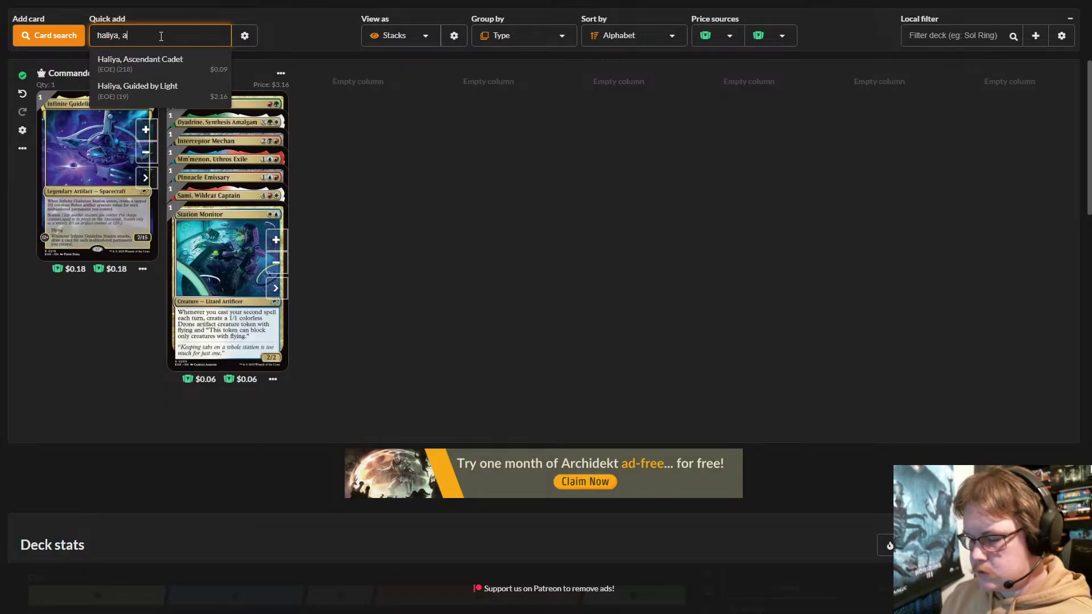
pyautogui.write('scen')
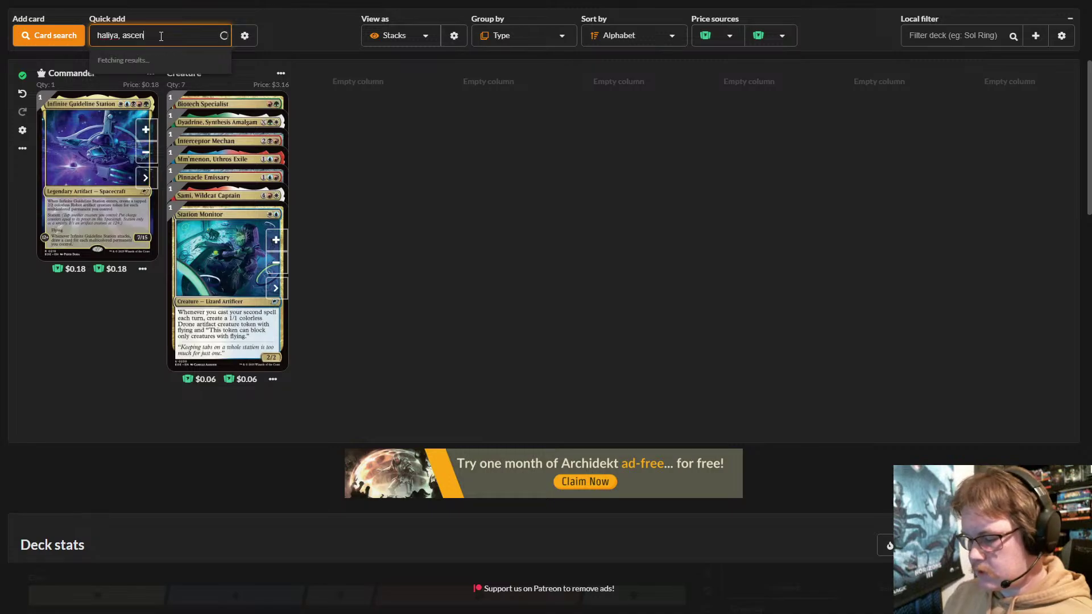
pyautogui.write('d')
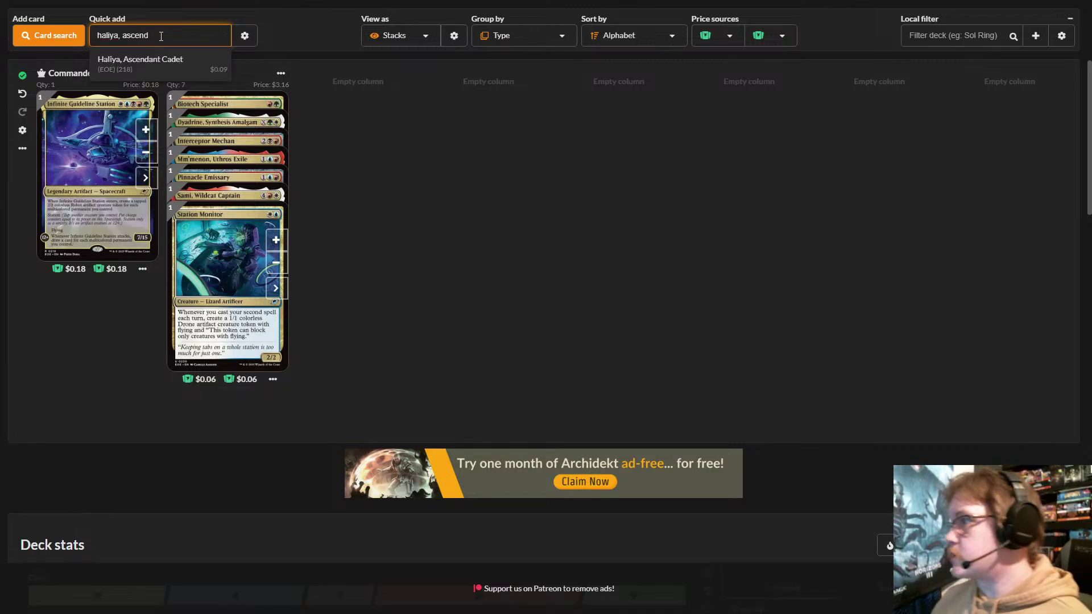
pyautogui.click(170, 64)
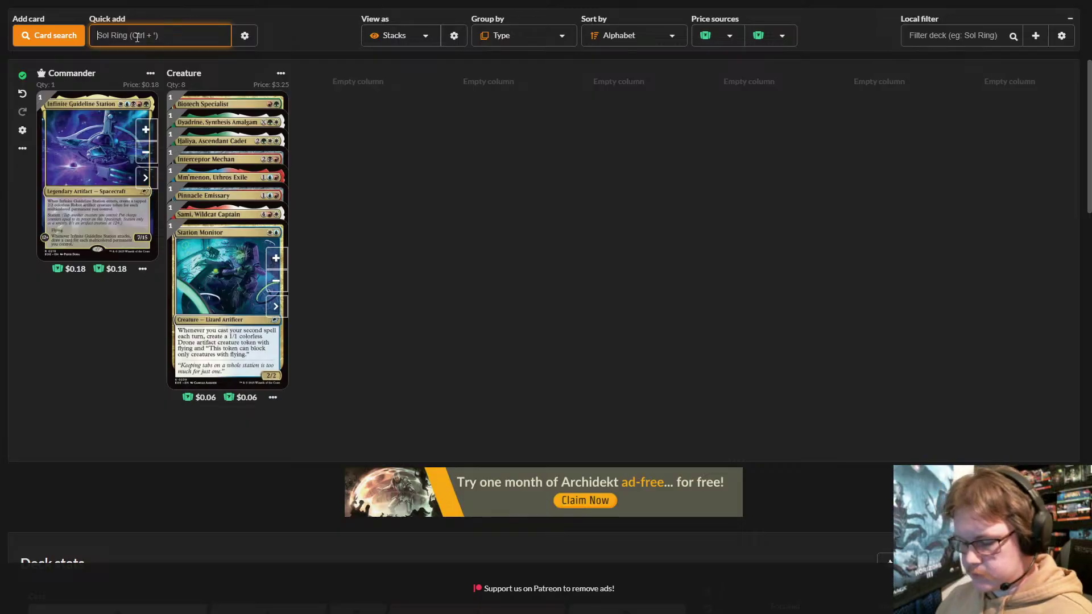
# - Quick-add the sorcery Singularity Rupture and the creature Biomechan Engineer to the deck
pyautogui.write('sin')
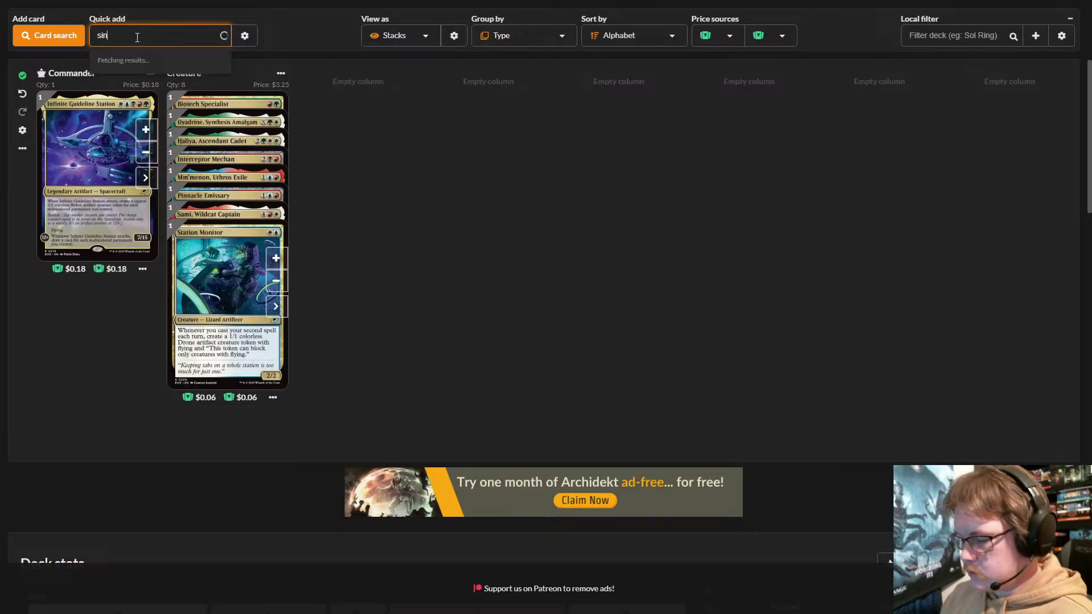
pyautogui.write('gularity')
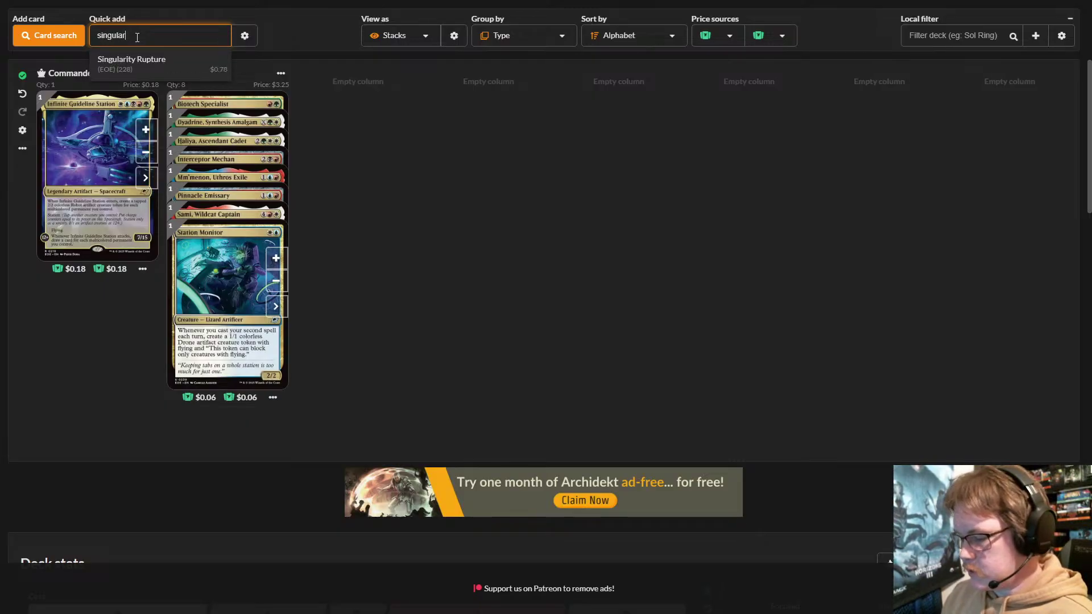
pyautogui.click(161, 59)
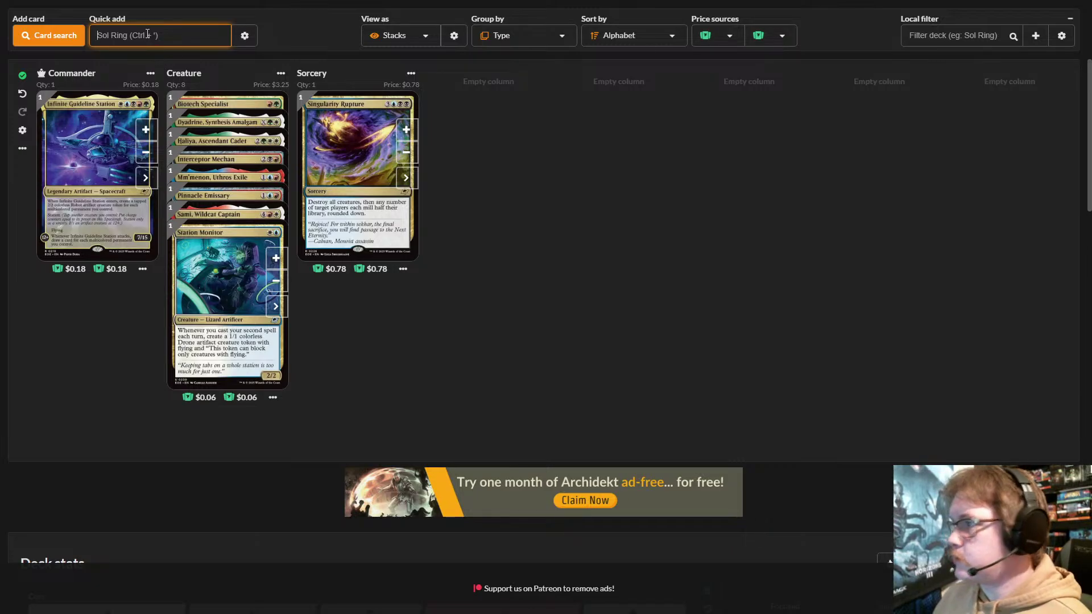
pyautogui.write('b')
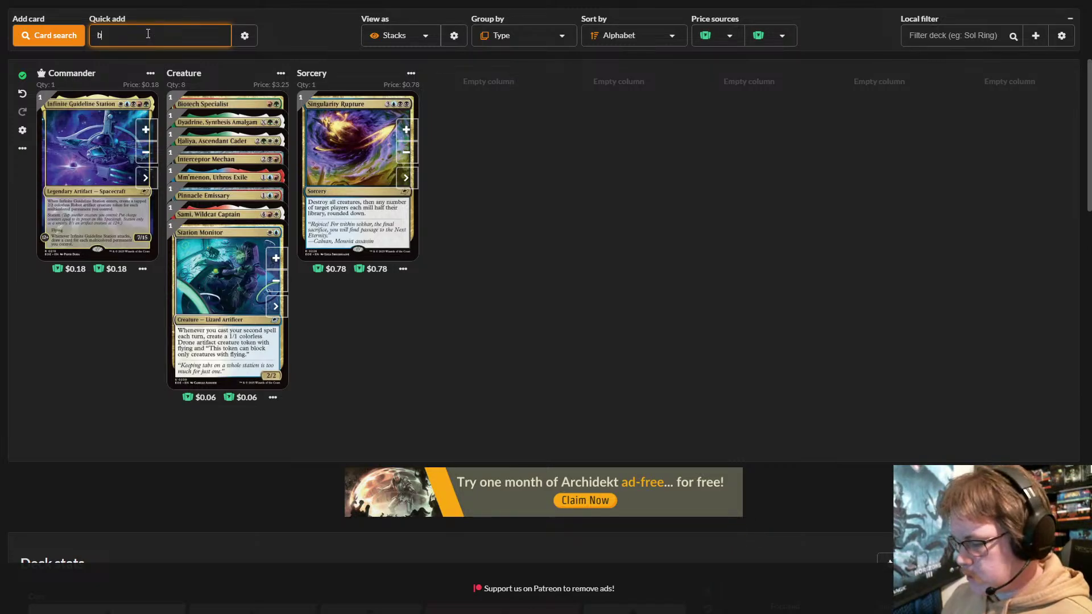
pyautogui.write('iomech')
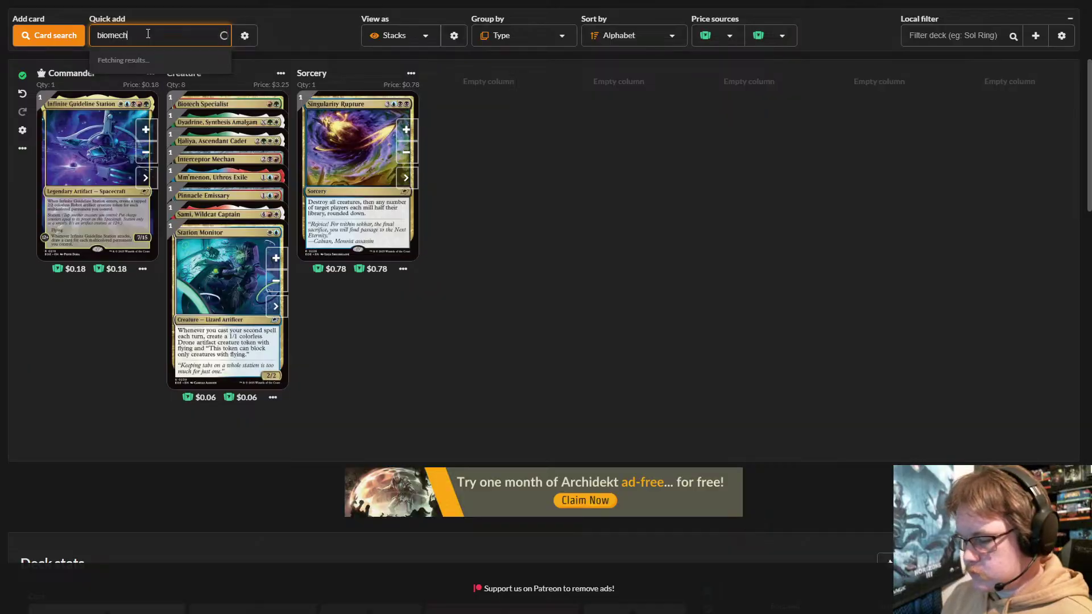
pyautogui.write('an')
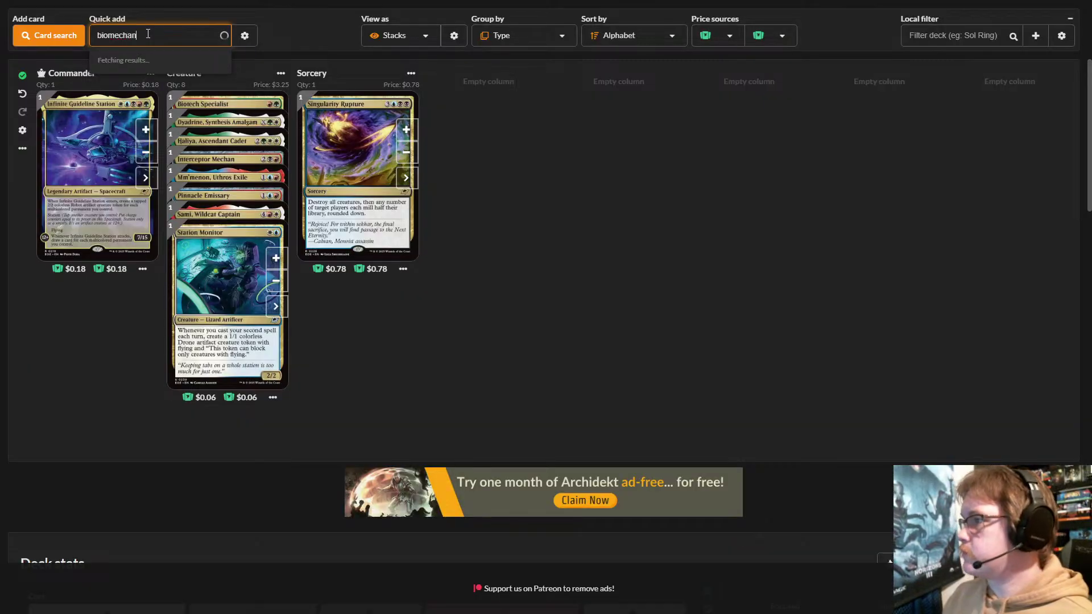
pyautogui.click(187, 60)
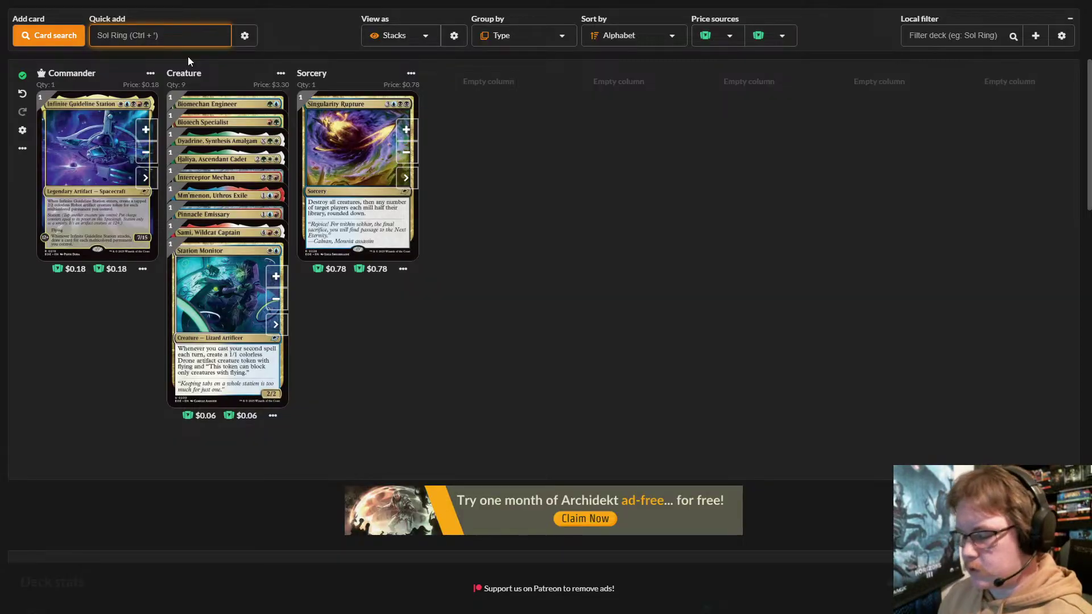
# - Quick-add the cards Seedship Broodtender and Sami, Ship's Engineer to the deck
pyautogui.write('seedsh')
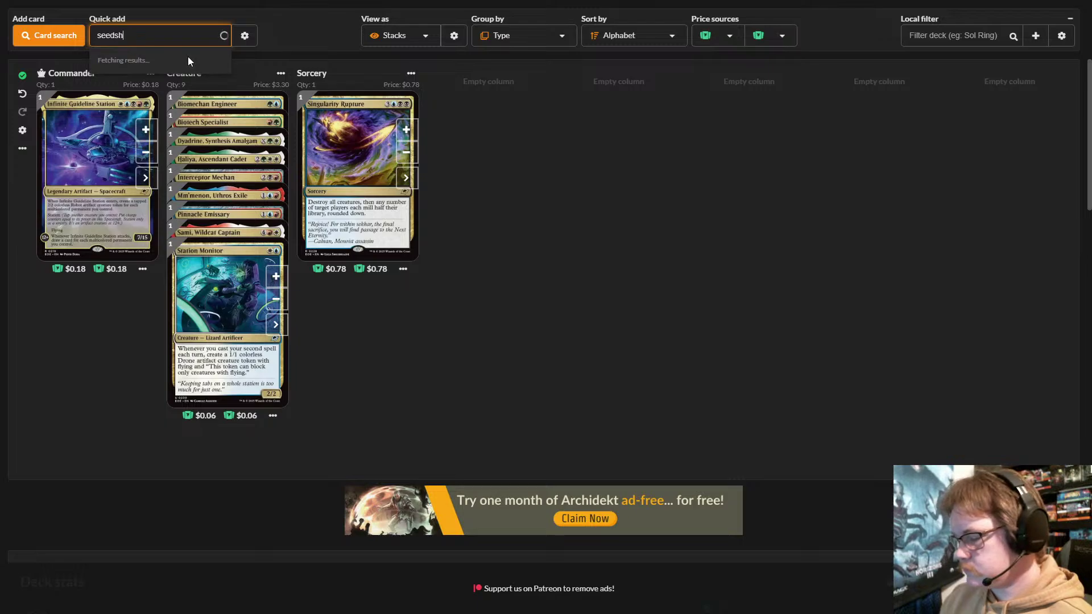
pyautogui.write('ip')
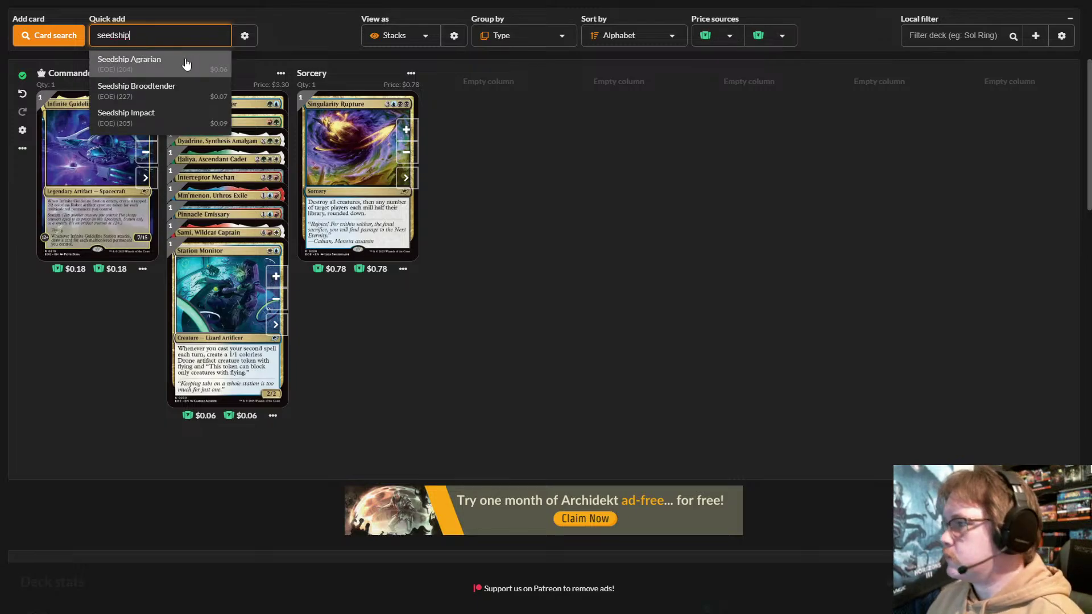
pyautogui.click(181, 86)
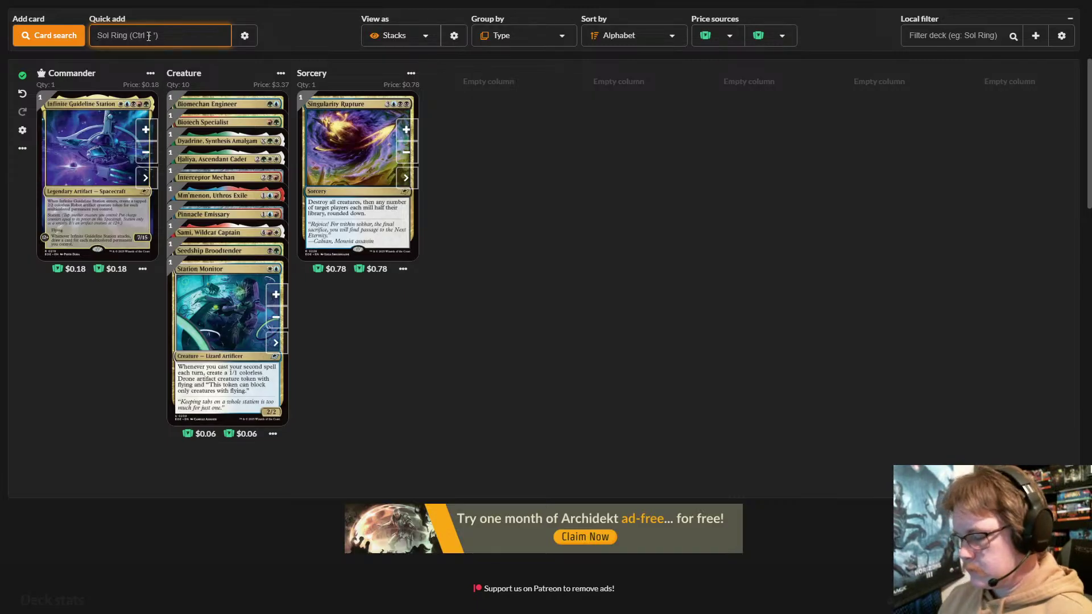
pyautogui.write('sami, ')
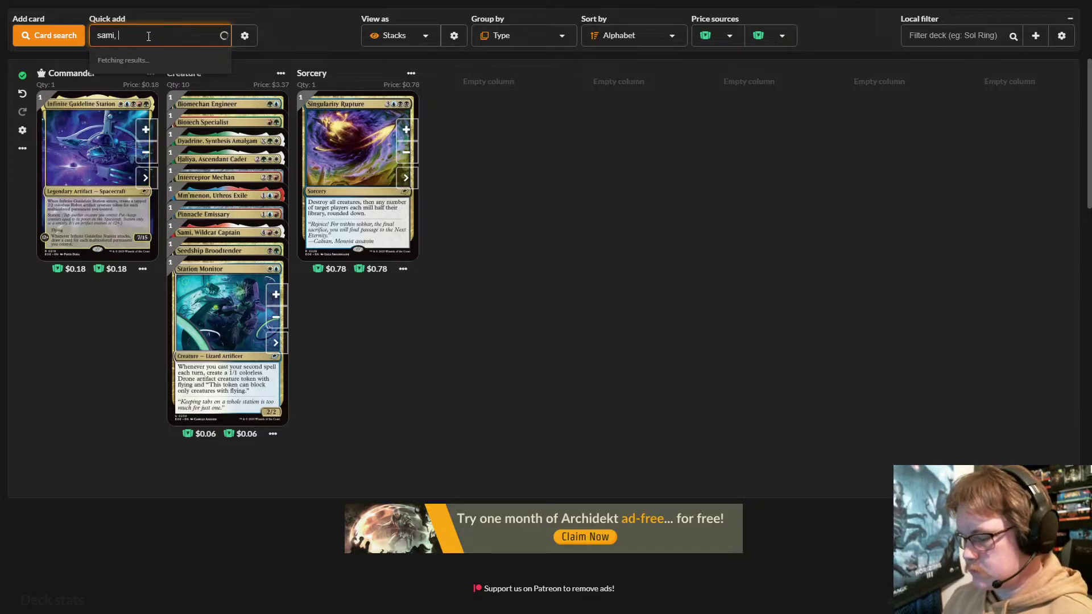
pyautogui.write('ships')
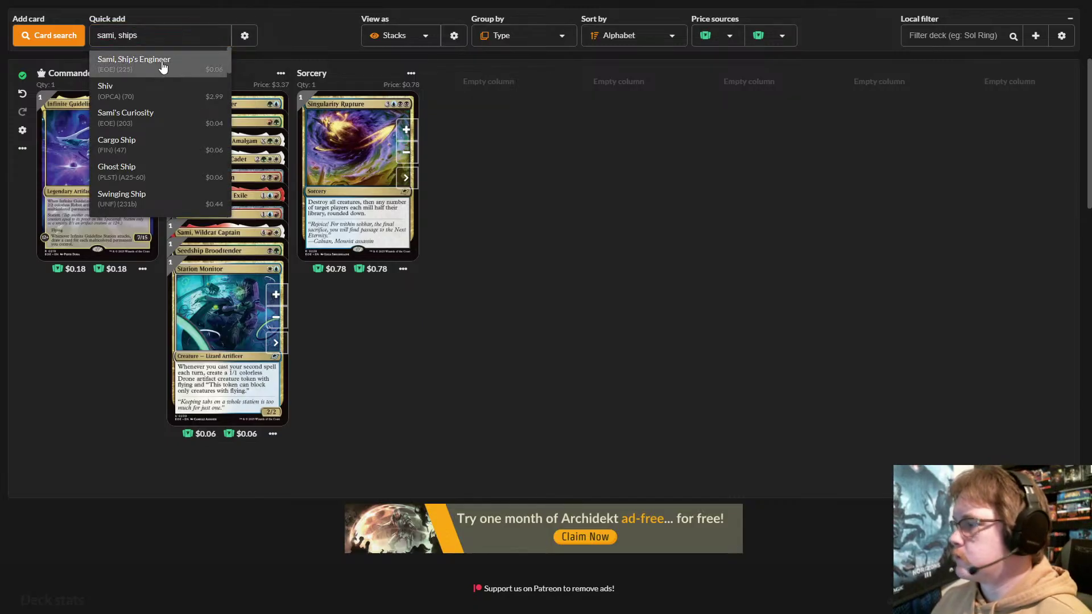
pyautogui.click(162, 61)
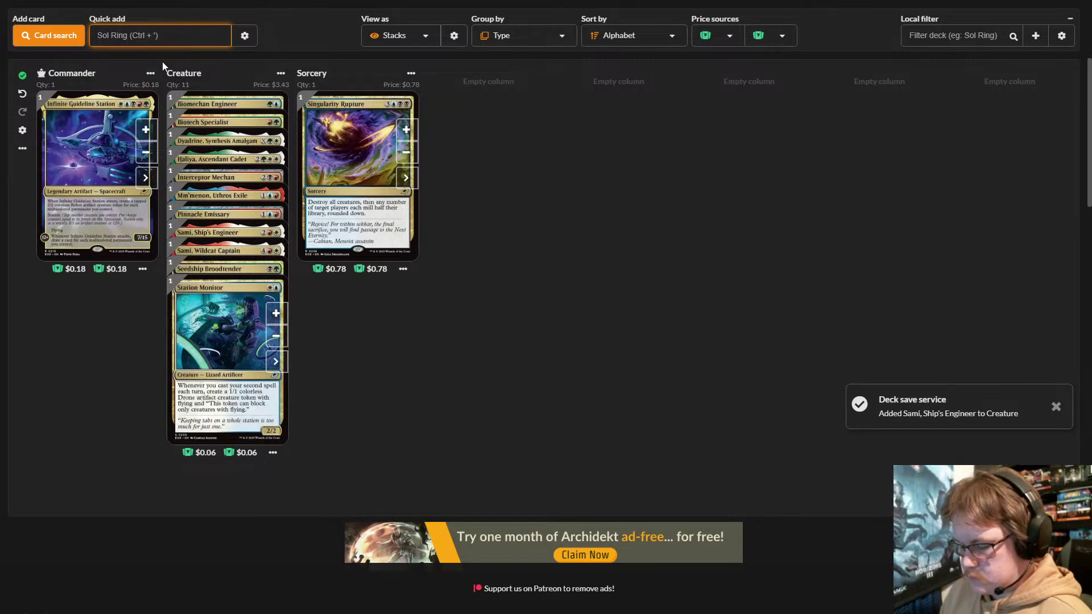
# - Quick-add the card Ragost, Deft Gastronaut to the deck, searching for "ragost"
pyautogui.write('rago')
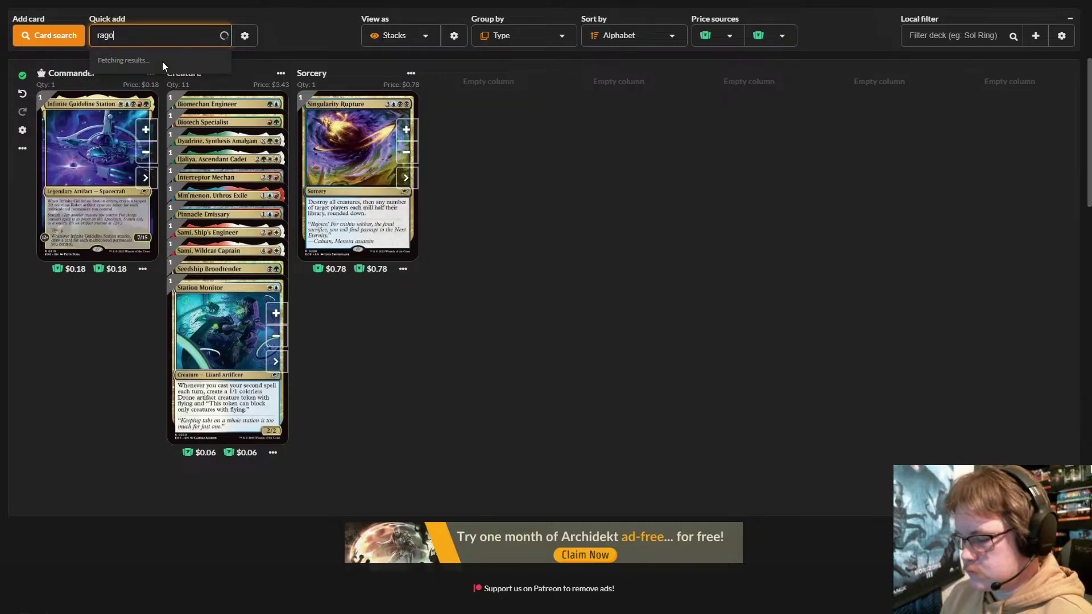
pyautogui.write('st')
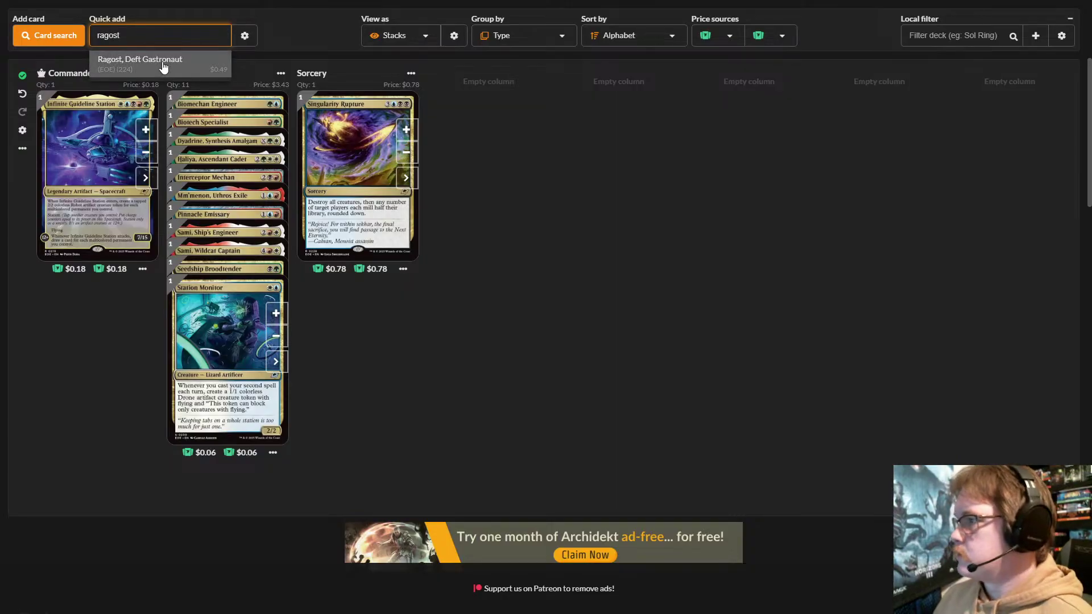
pyautogui.click(162, 61)
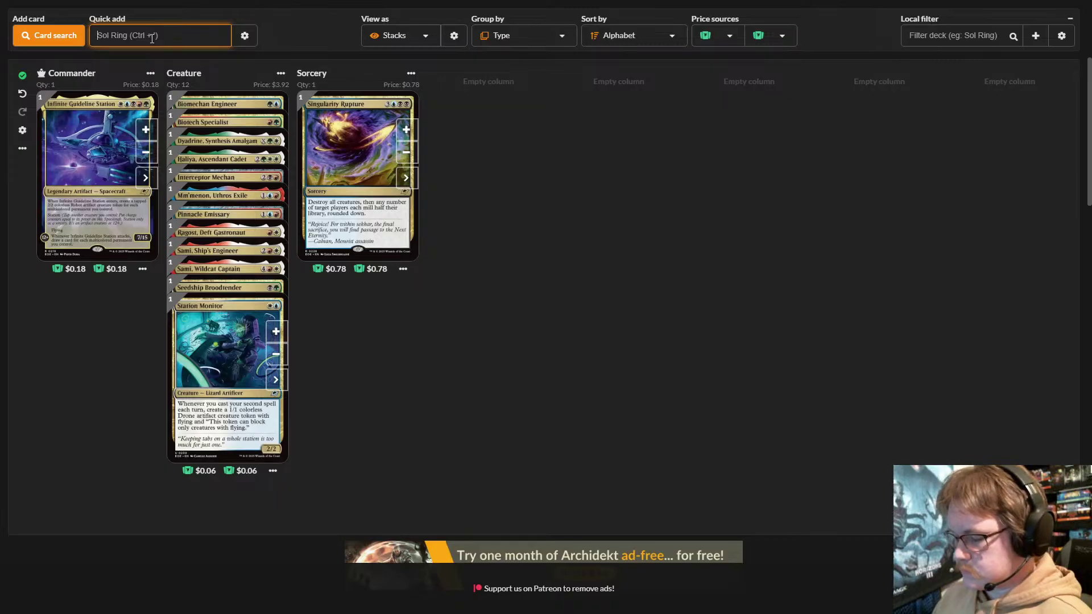
# - Quick-add the creature Tannuk, Memorial Ensign and the instant Drill Too Deep to the deck
pyautogui.write('tann')
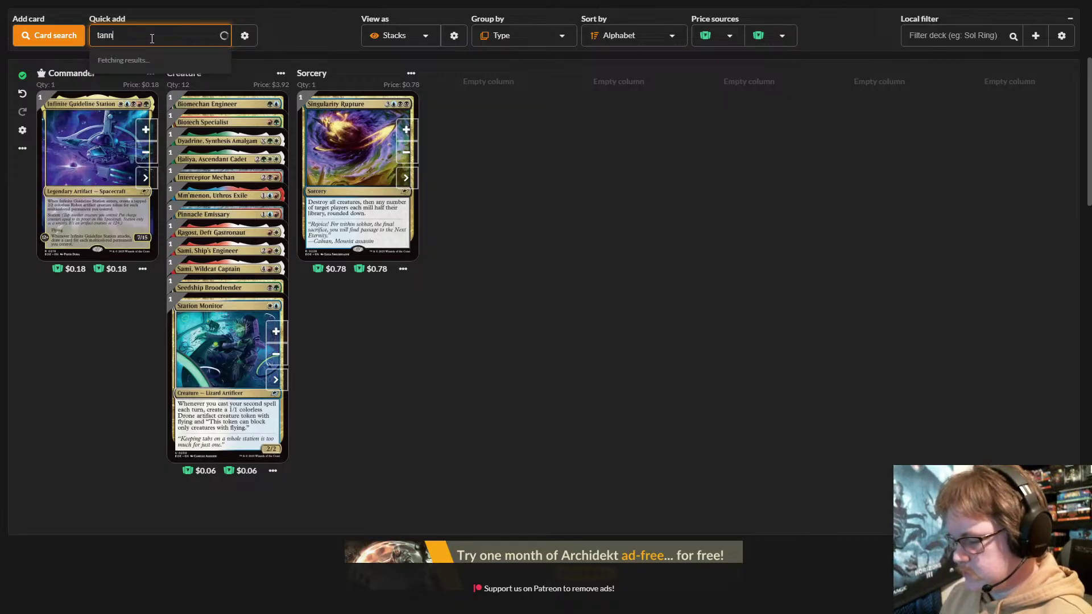
pyautogui.write('uk')
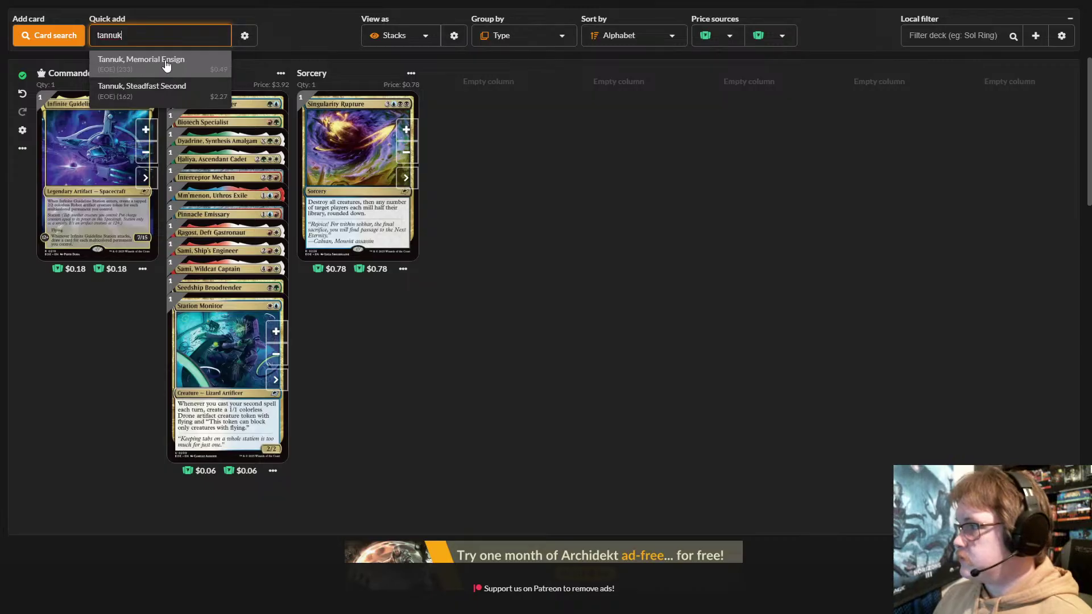
pyautogui.click(192, 61)
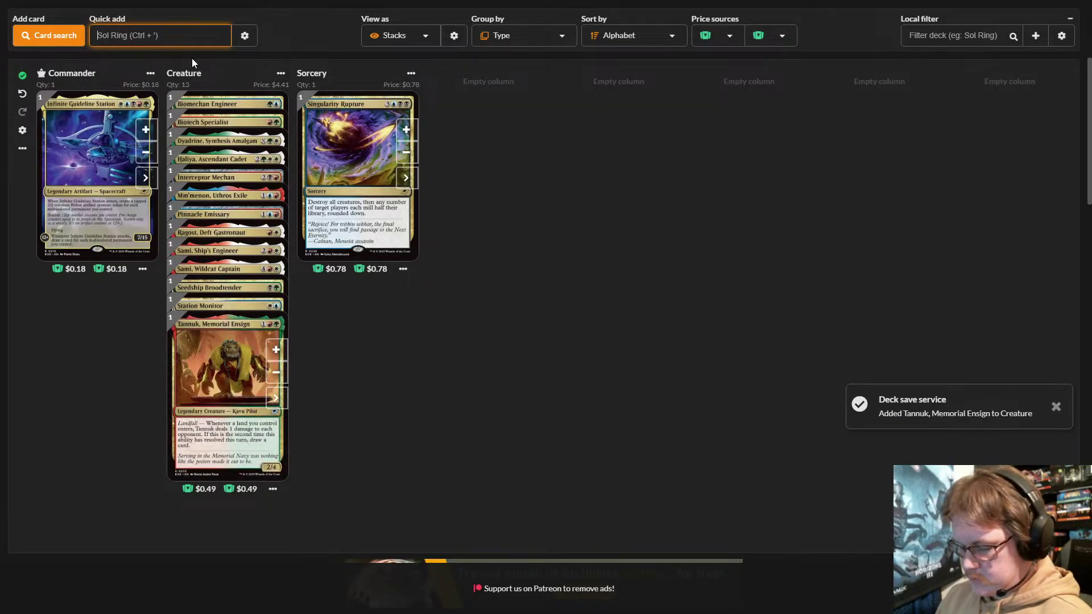
pyautogui.write('dri')
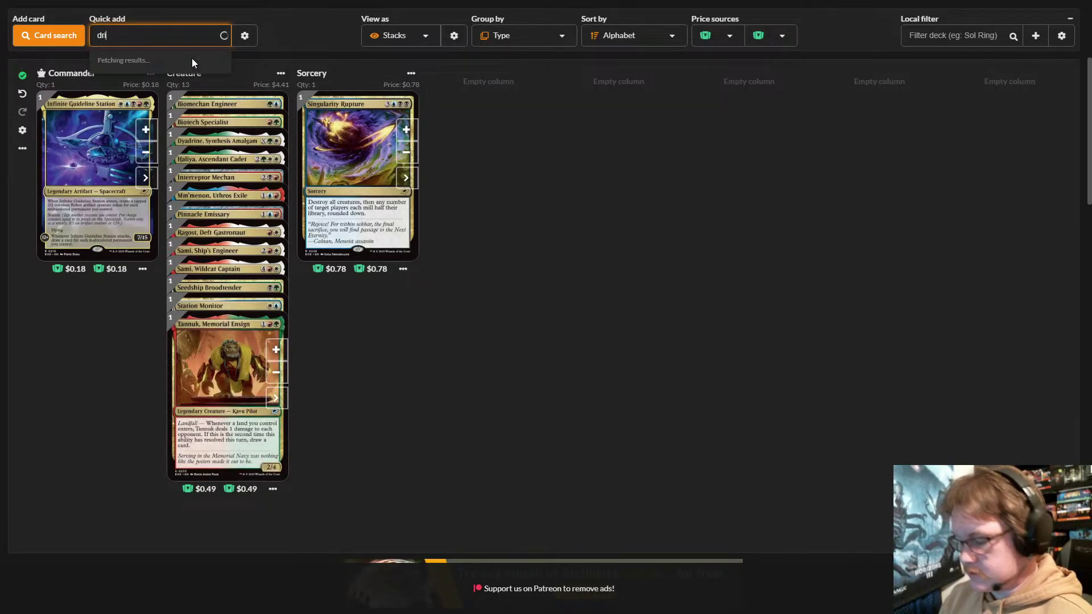
pyautogui.write('ll')
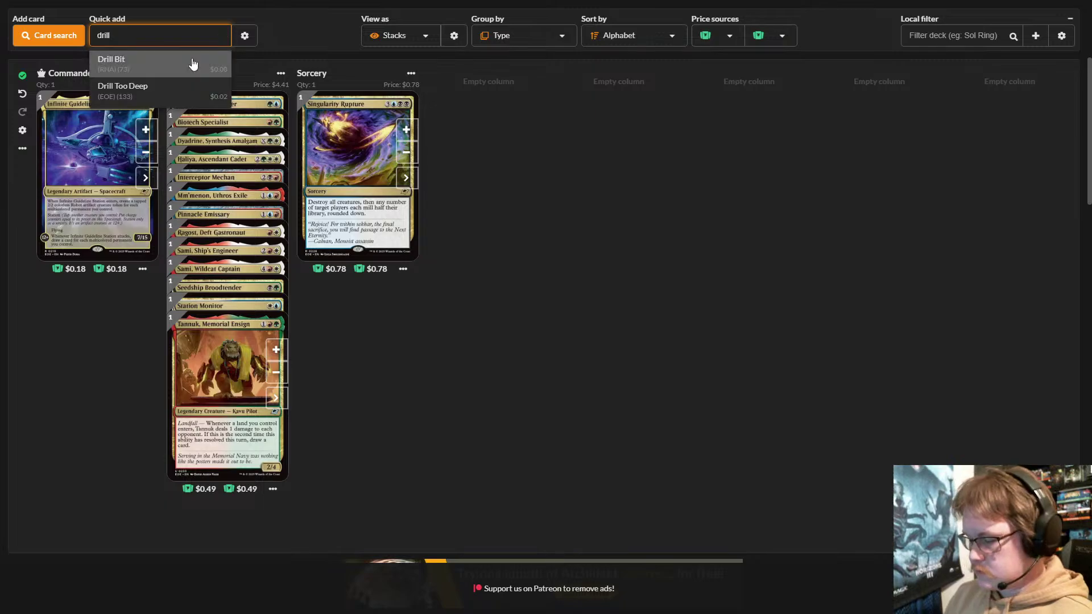
pyautogui.write(' too')
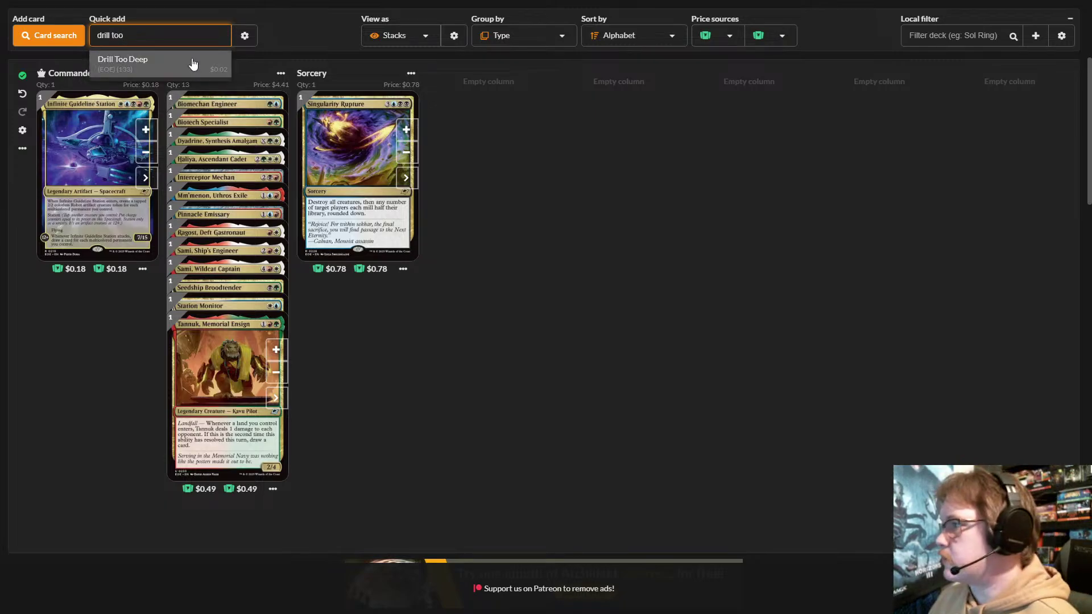
pyautogui.click(192, 59)
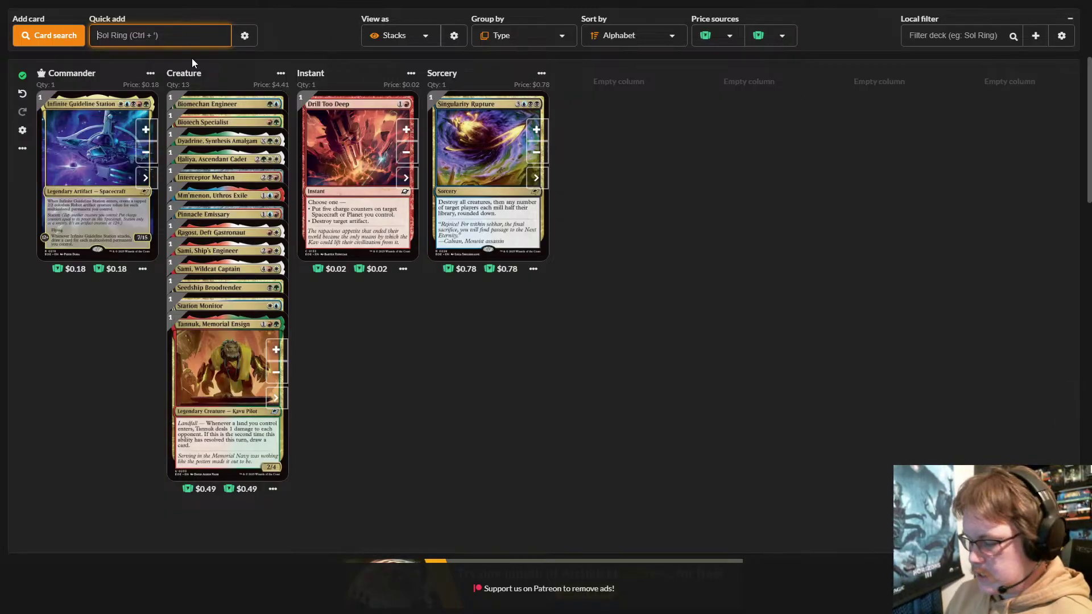
# - Quick-add the sorcery Systems Override and the instant Invasive Maneuvers to the deck
pyautogui.write('system')
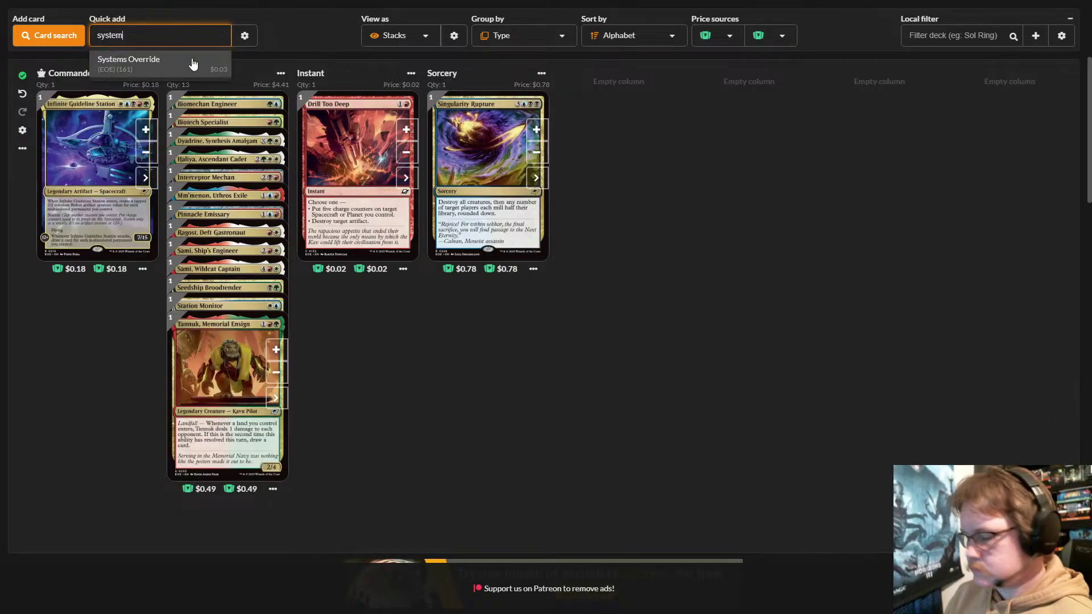
pyautogui.write('s')
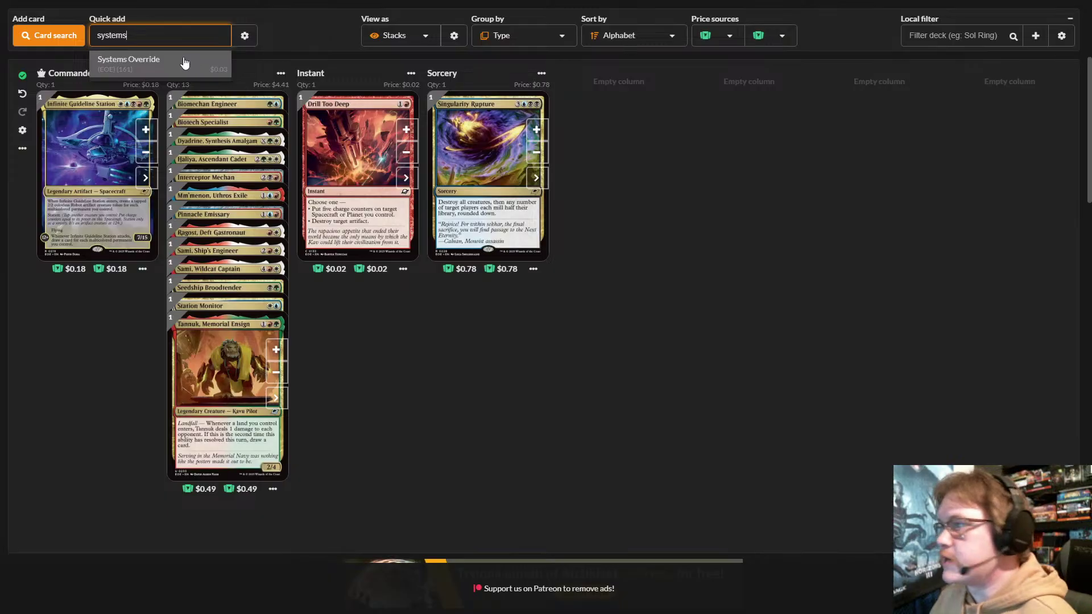
pyautogui.click(192, 62)
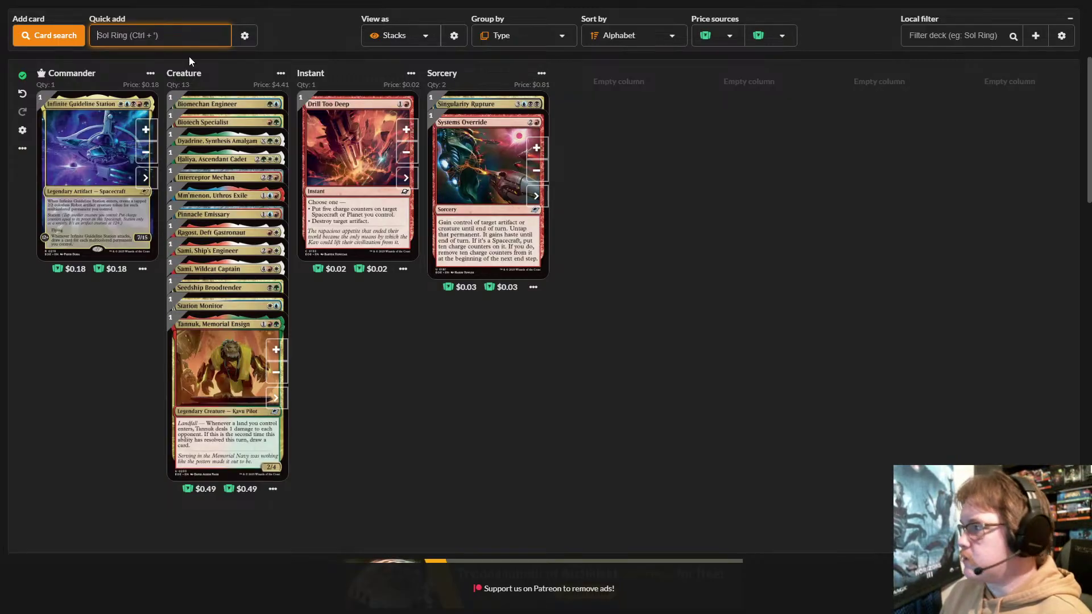
pyautogui.write('invas')
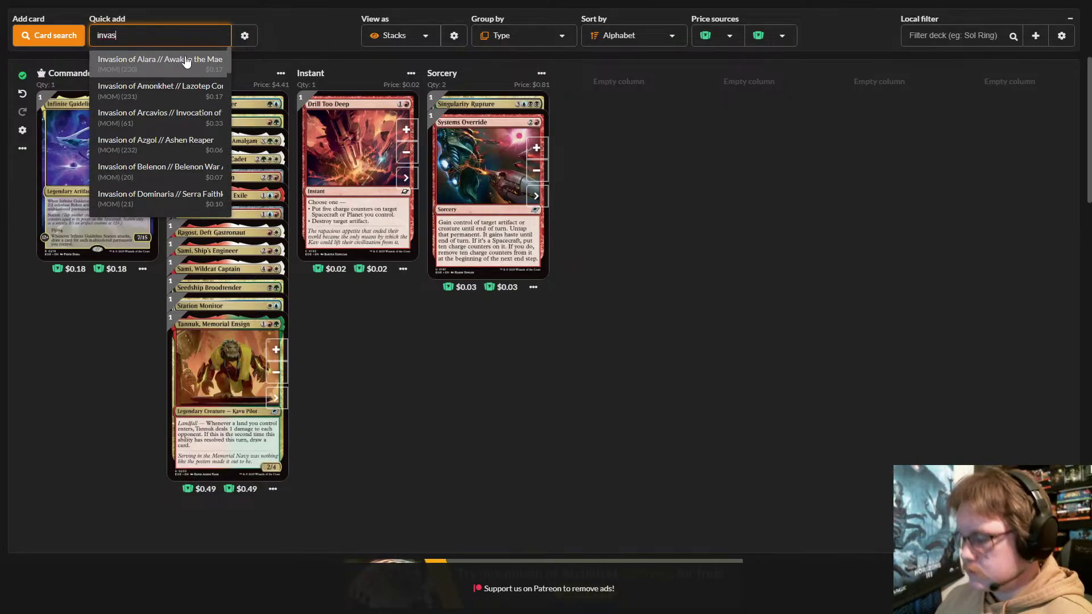
pyautogui.write('ive')
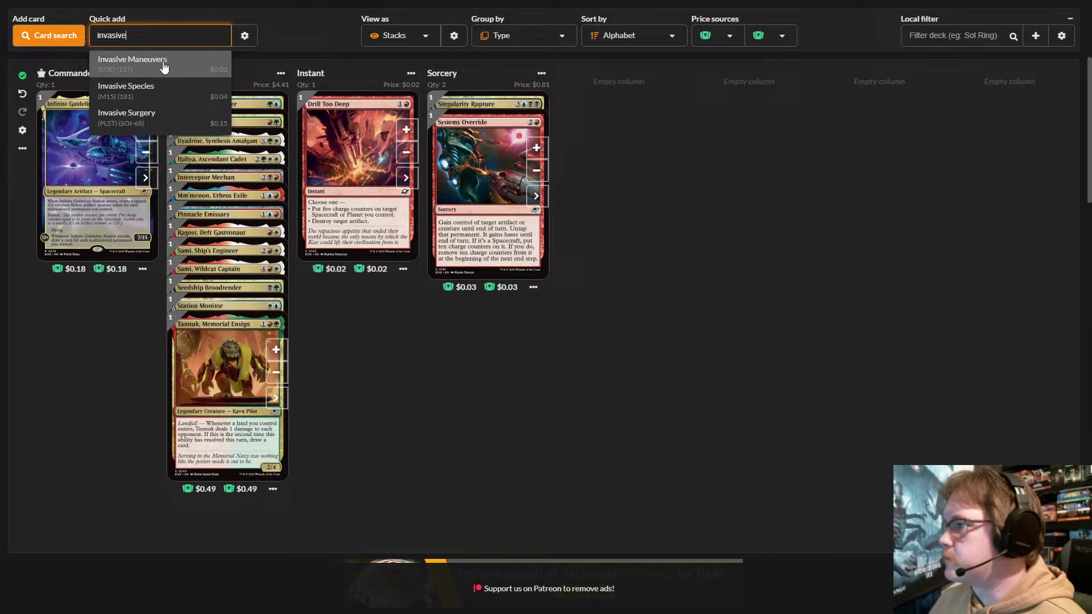
pyautogui.click(162, 62)
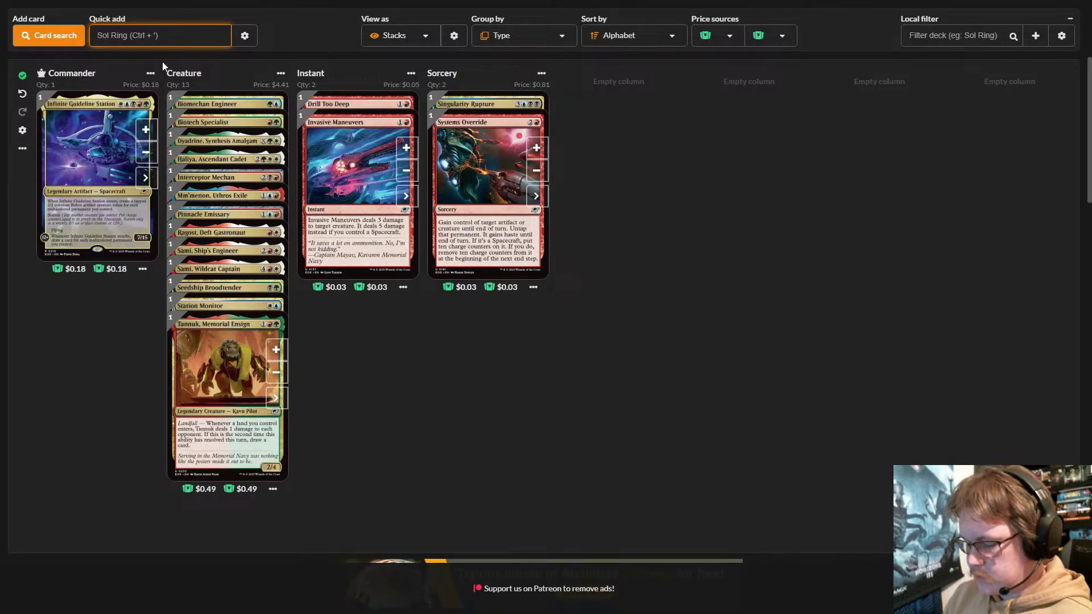
# - Quick-add the artifact Debris Field Crusher and the creature Weftstalker Ardent to the deck
pyautogui.write('de')
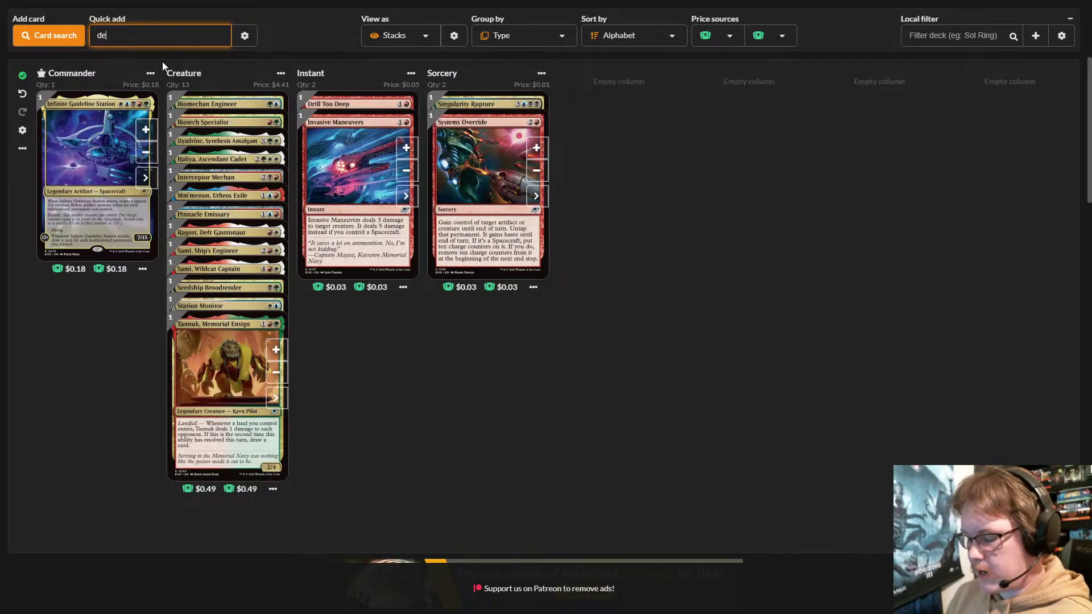
pyautogui.write('bri')
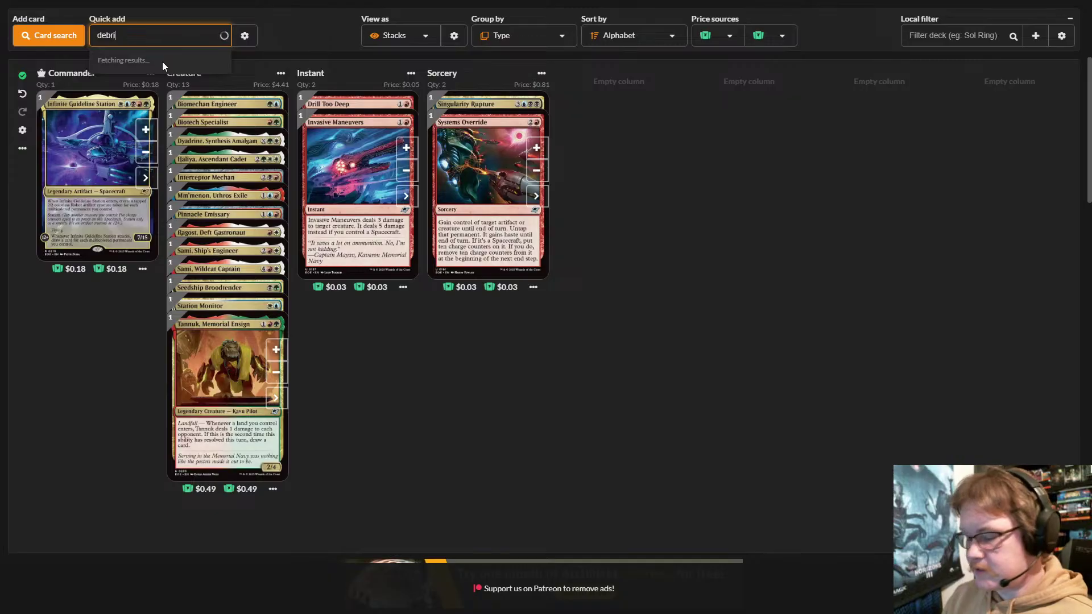
pyautogui.write('s')
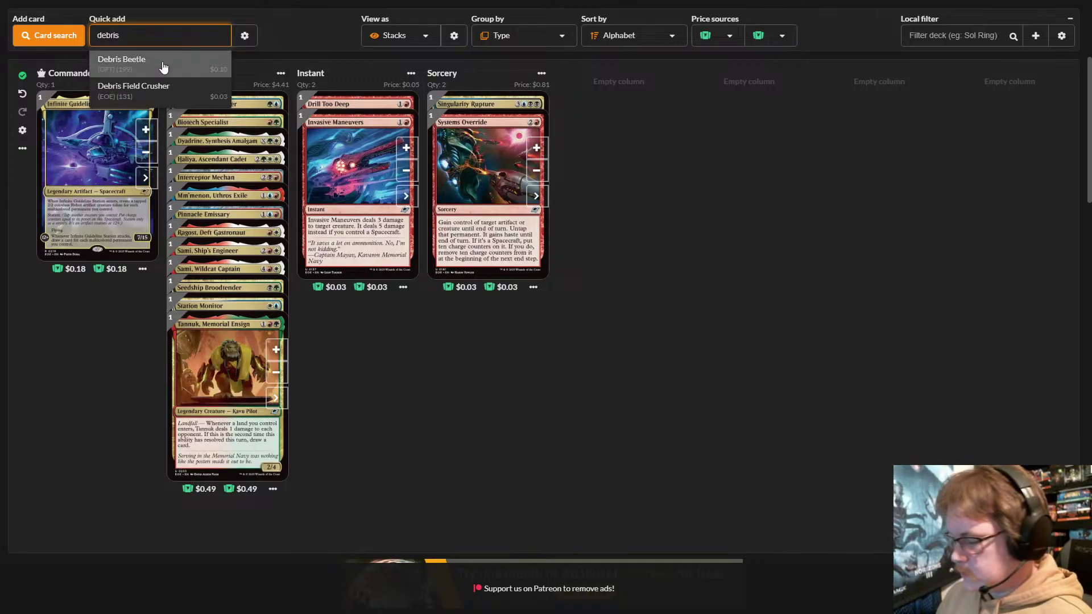
pyautogui.write(' field')
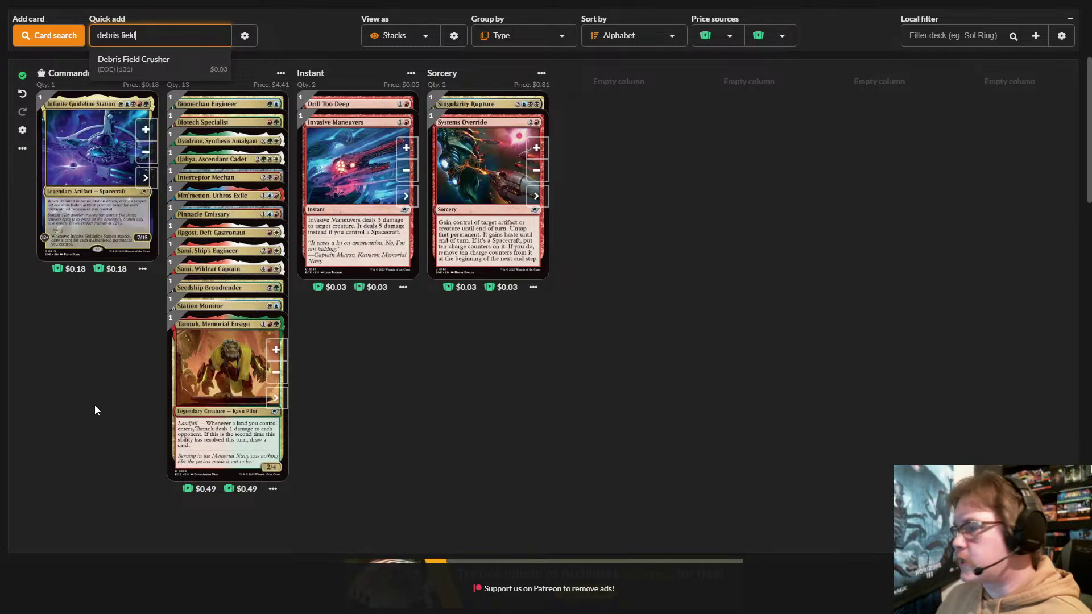
pyautogui.click(186, 60)
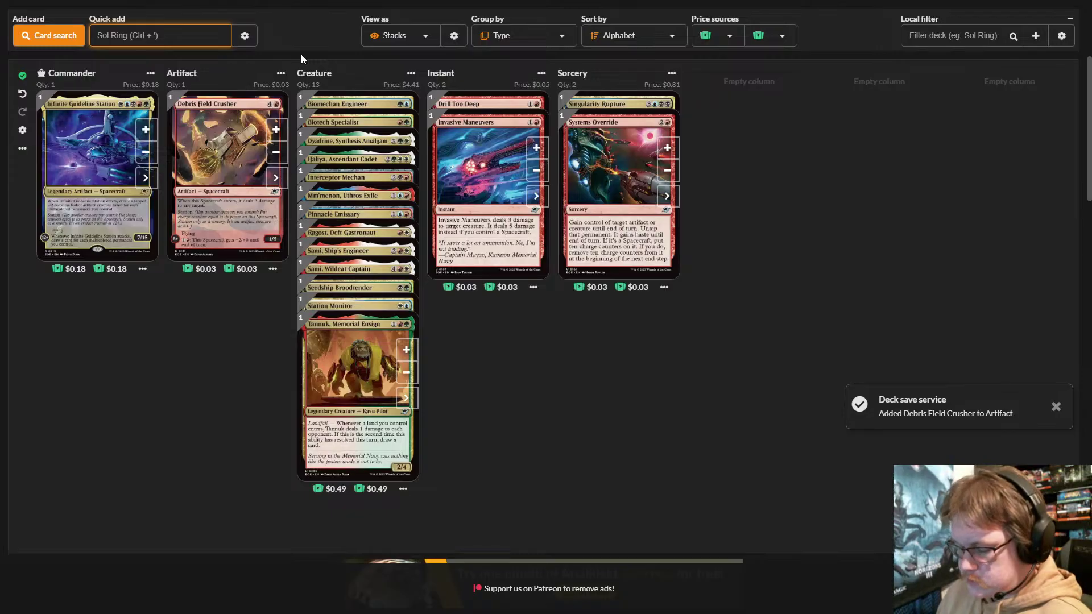
pyautogui.write('weft')
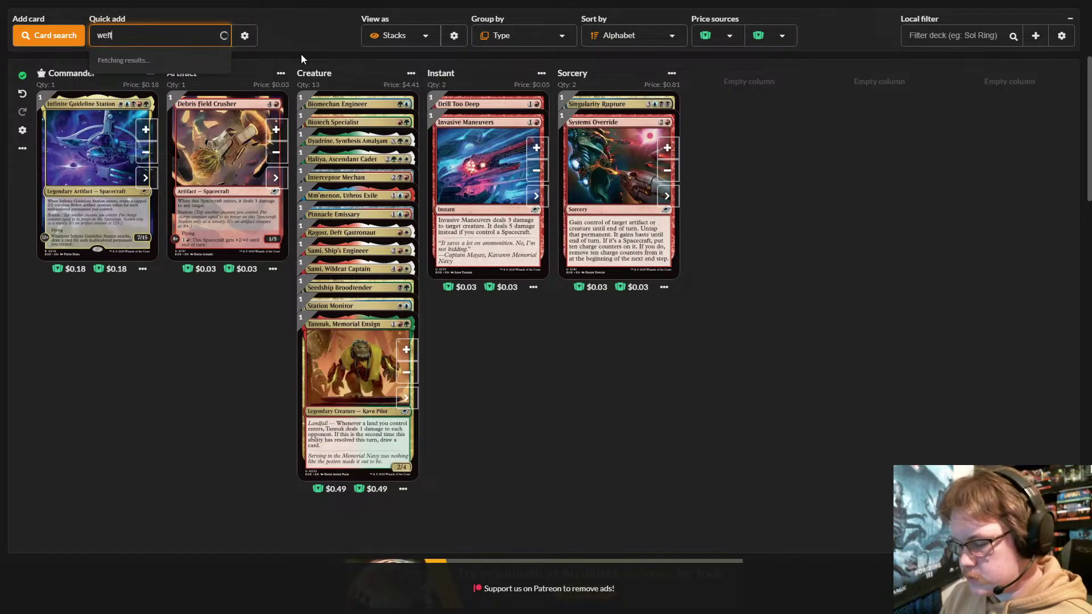
pyautogui.write('stalker')
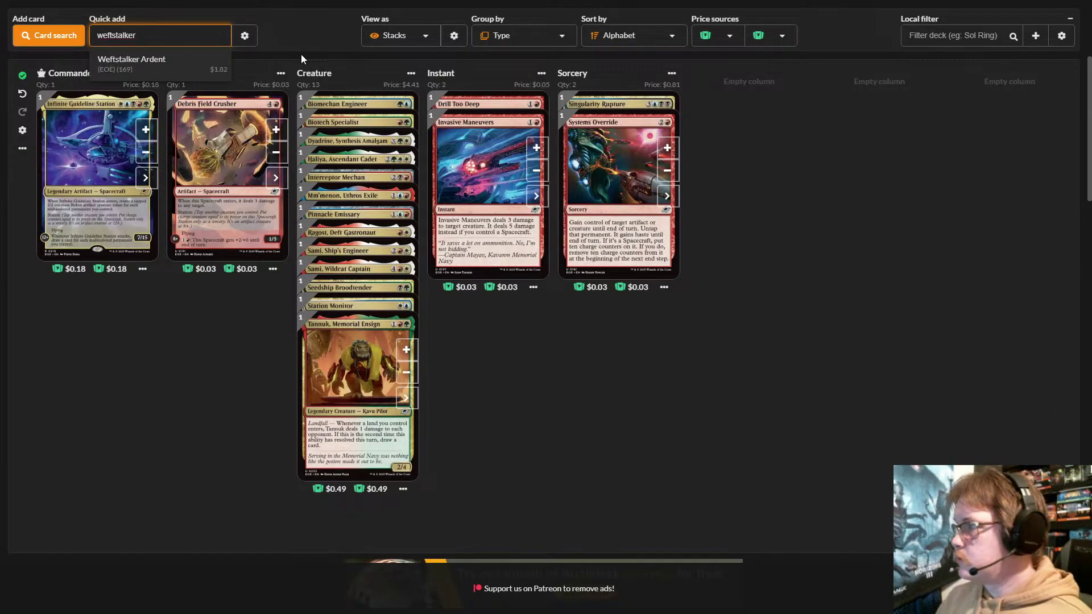
pyautogui.click(162, 60)
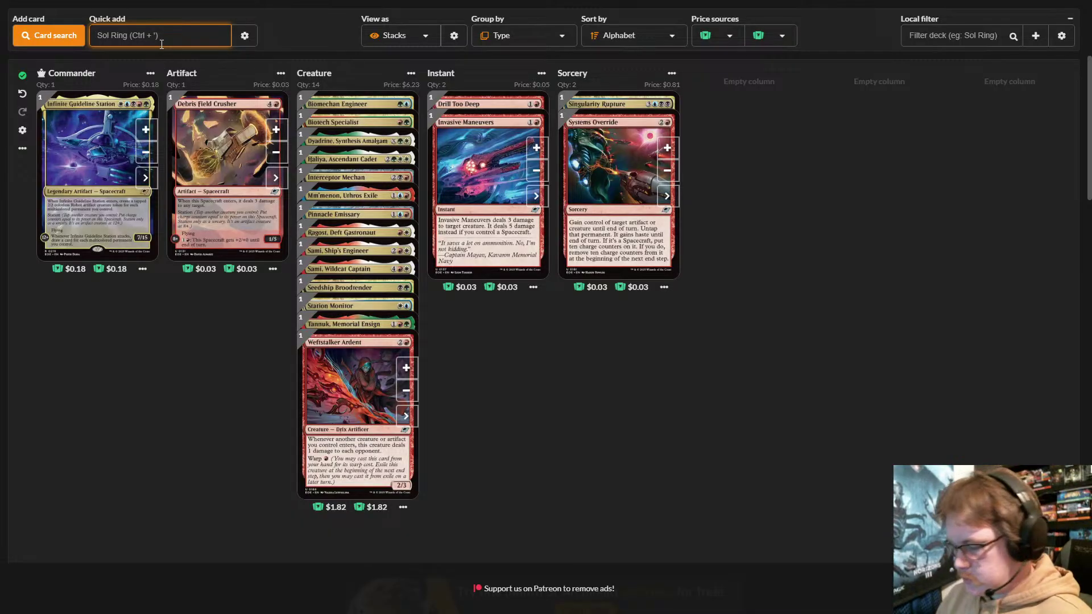
# - Quick-add the legendary artifact The Seriema to the deck, searching for "the serima"
pyautogui.write('the')
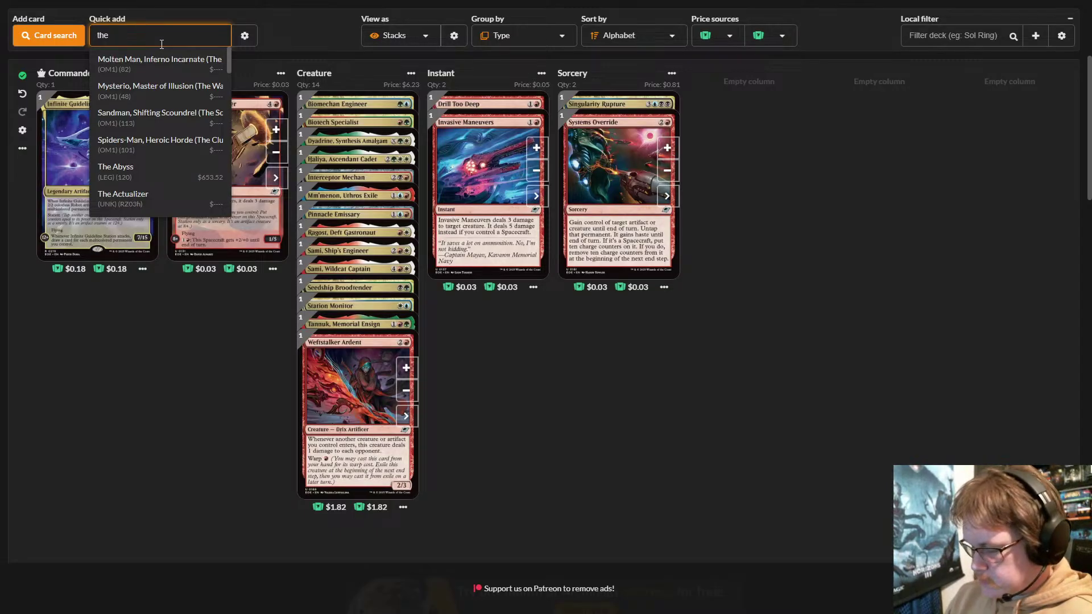
pyautogui.write(' serica')
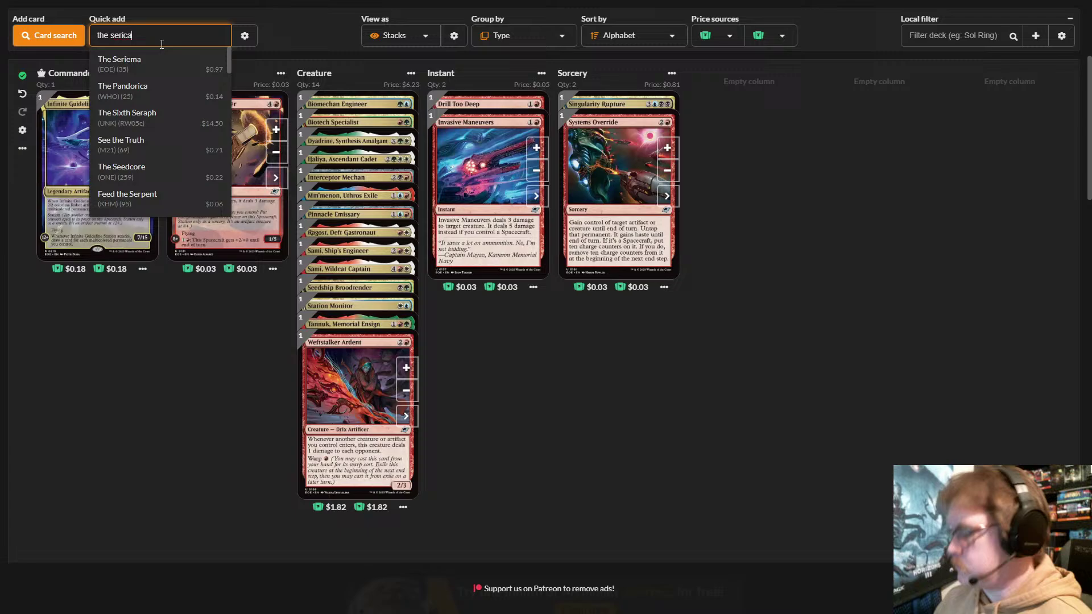
pyautogui.press('BackSpace')
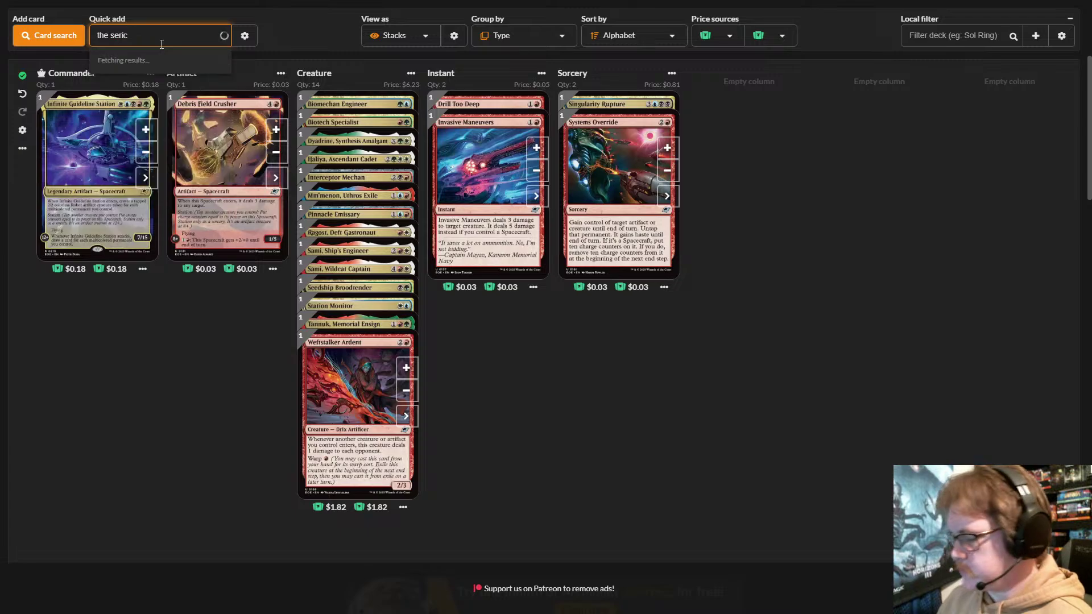
pyautogui.write('ma')
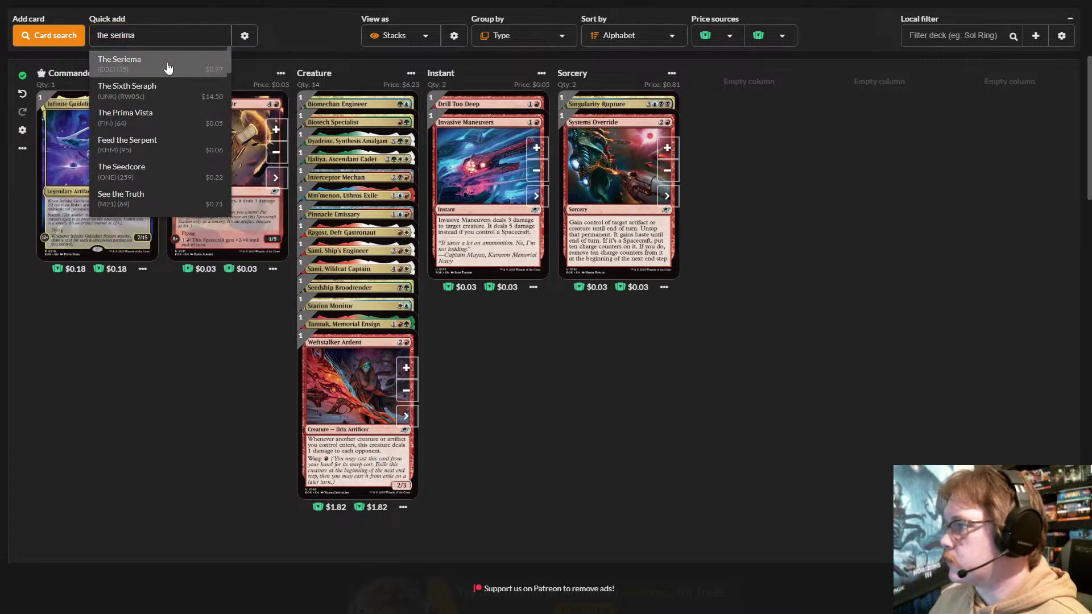
pyautogui.click(168, 63)
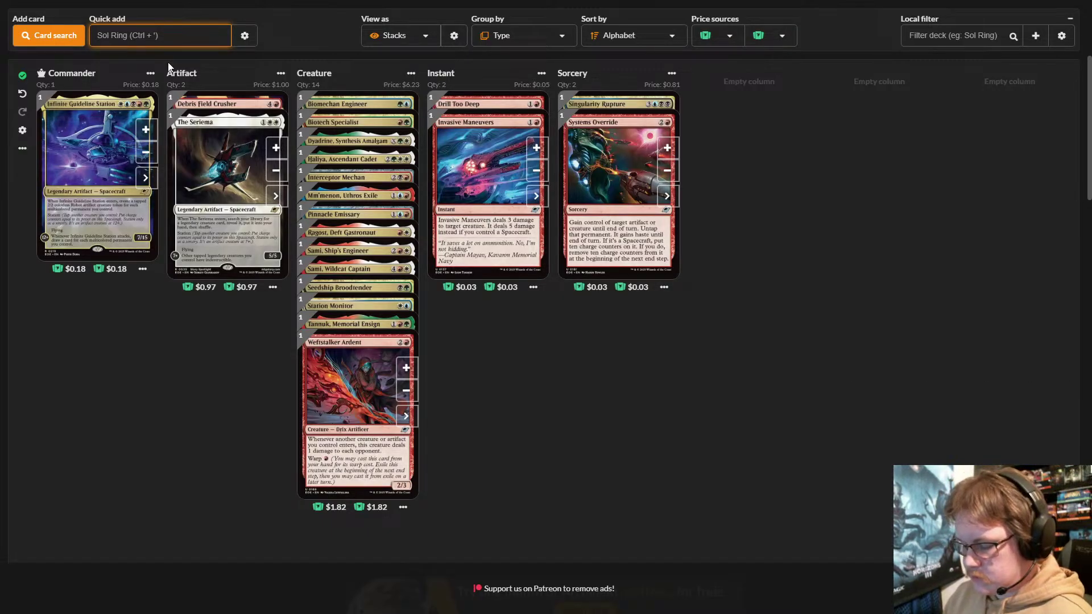
# - Quick-add the sorcery Terminal Velocity to the deck, searching for "terminal"
pyautogui.write('ter')
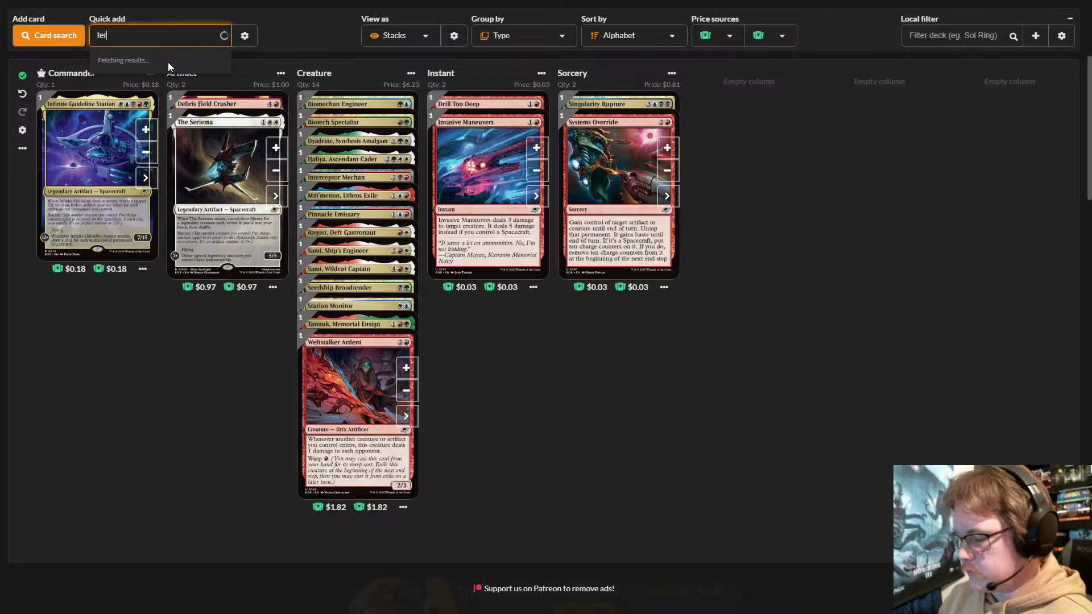
pyautogui.write('mina')
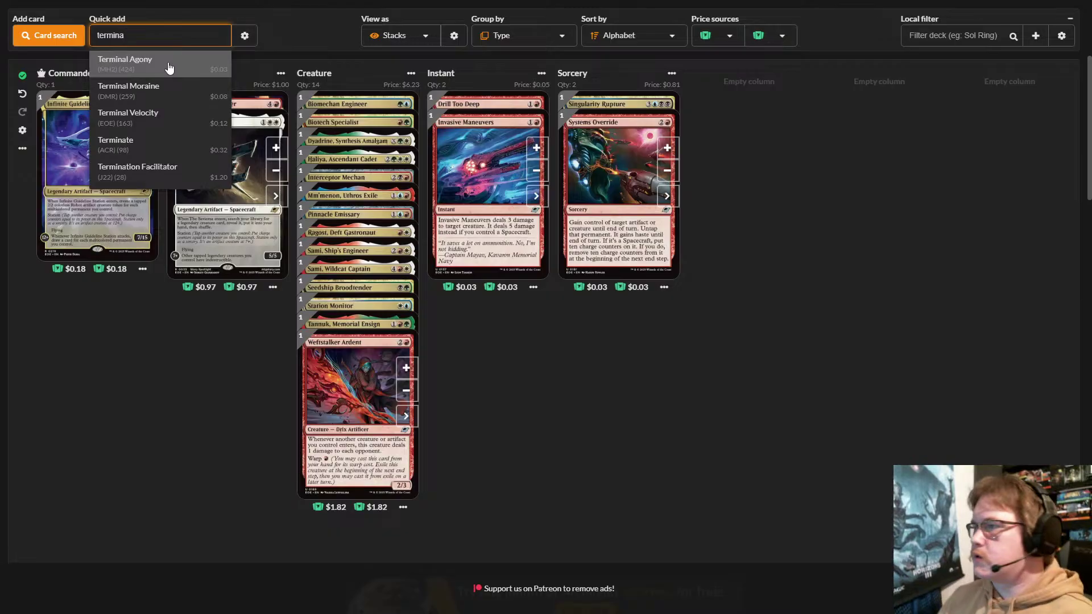
pyautogui.write('l')
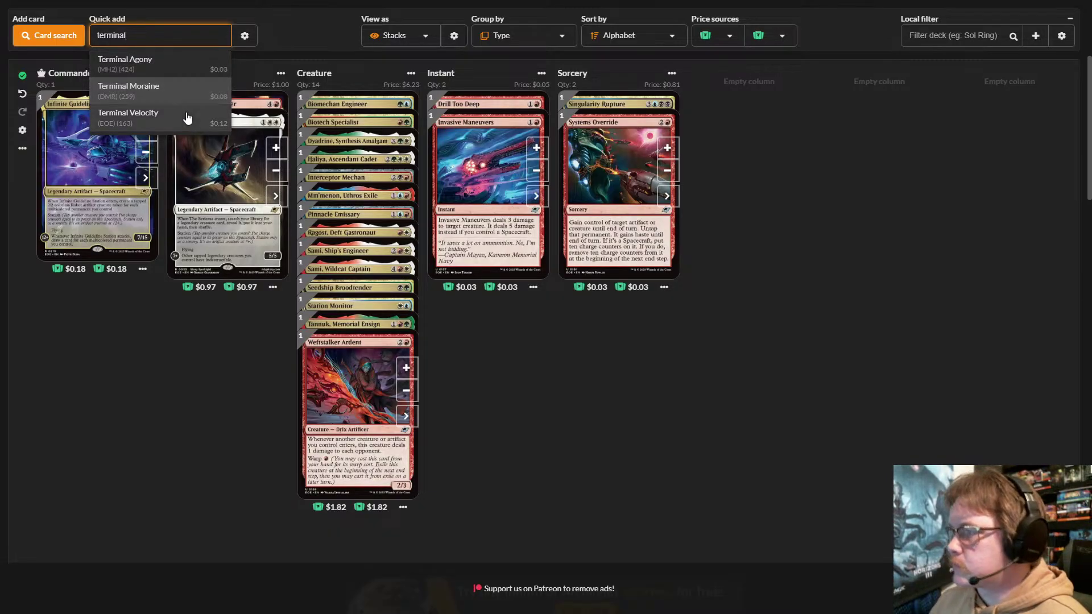
pyautogui.click(188, 119)
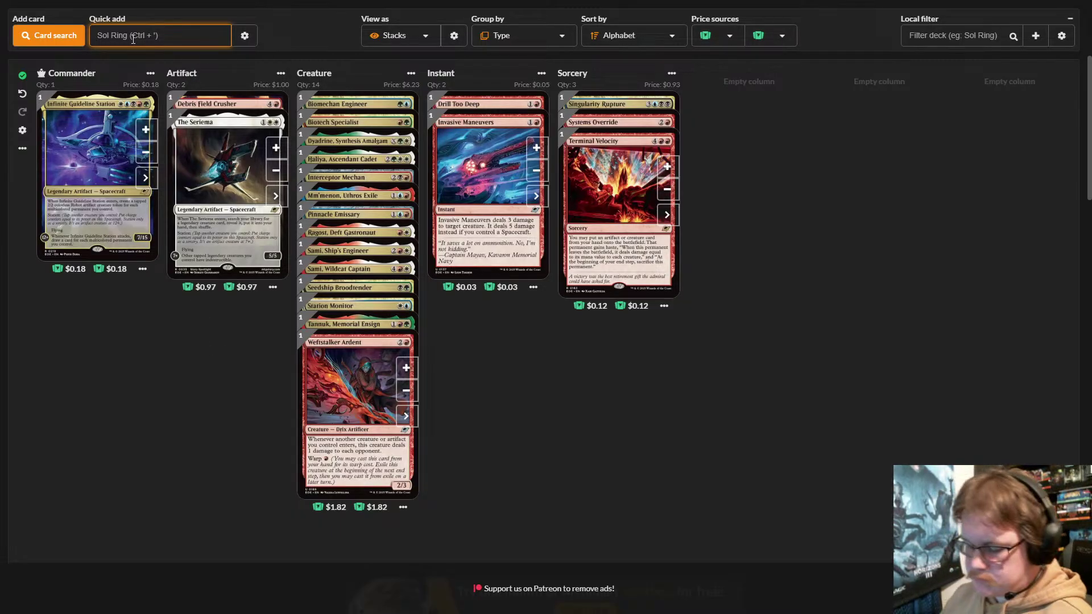
# - Quick-add the artifact Rescue Skiff to the deck, searching for "rescue skiff", and leave the quick-add search
pyautogui.write('rescue')
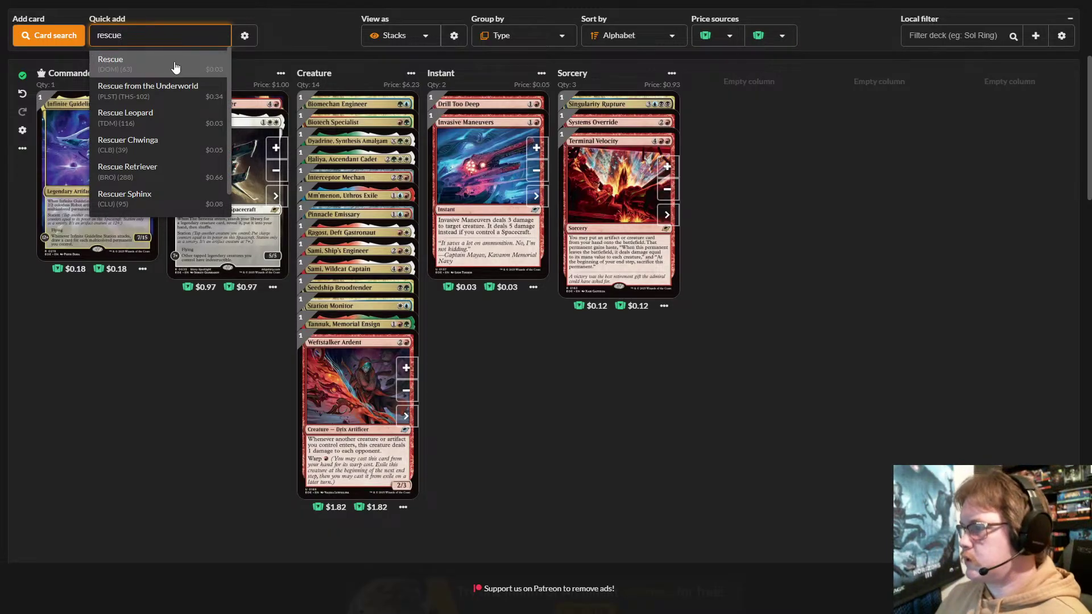
pyautogui.write('s')
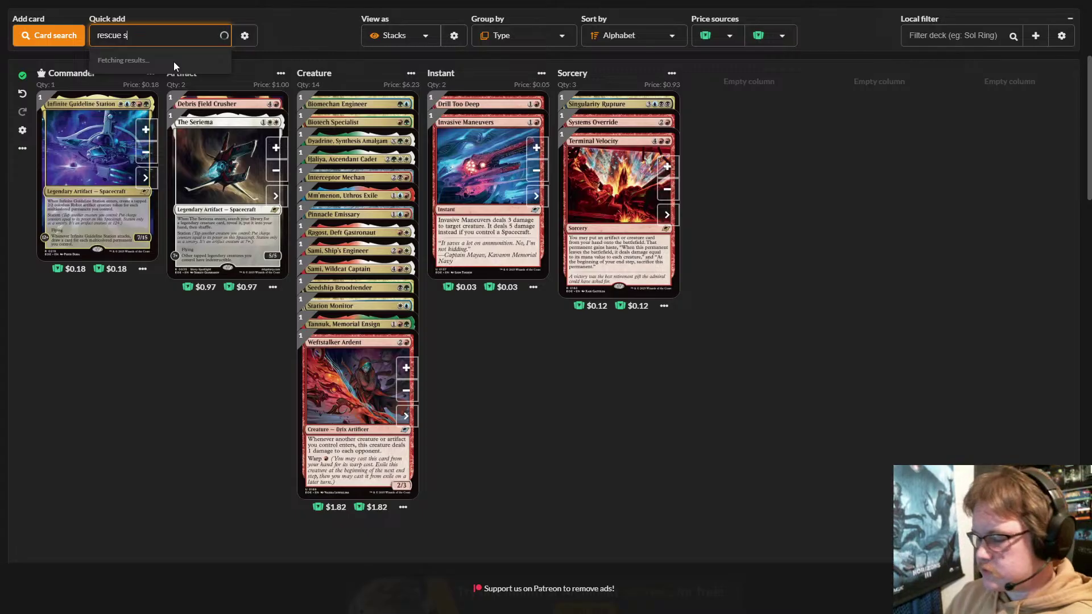
pyautogui.write('kiff')
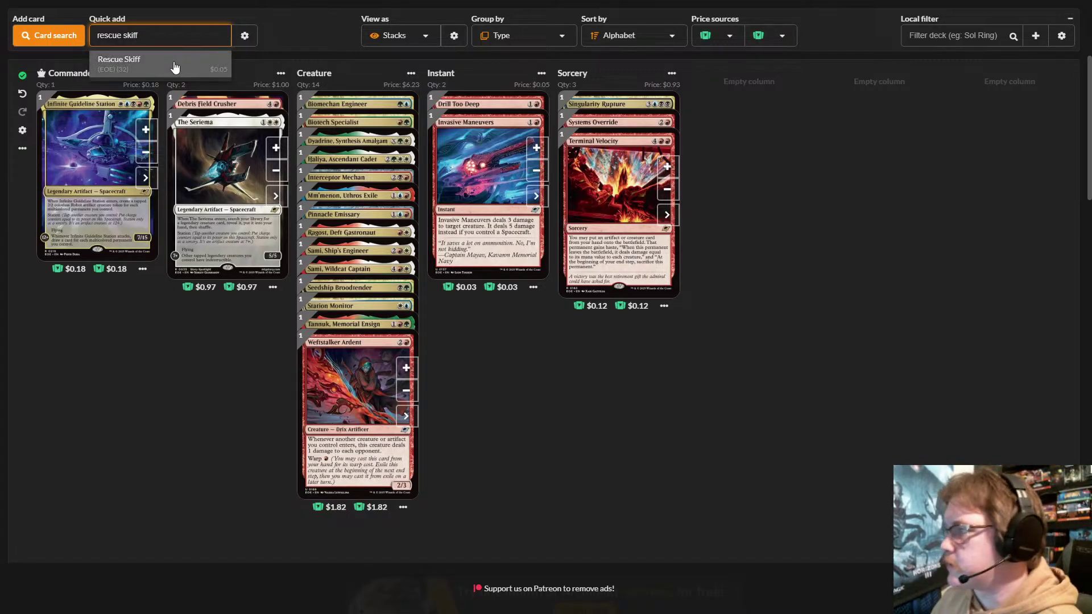
pyautogui.click(174, 67)
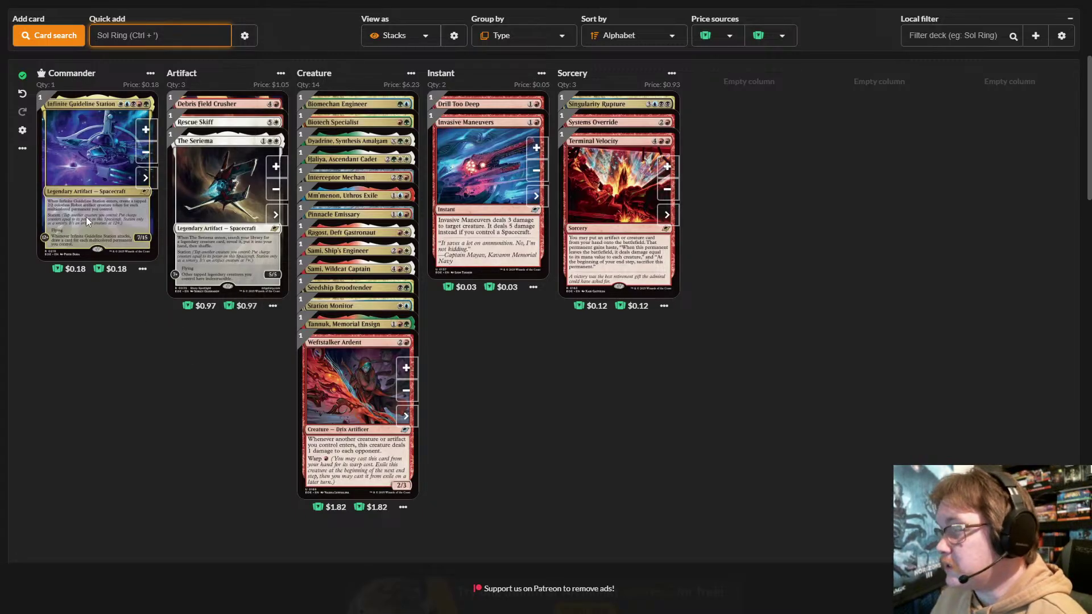
pyautogui.click(128, 303)
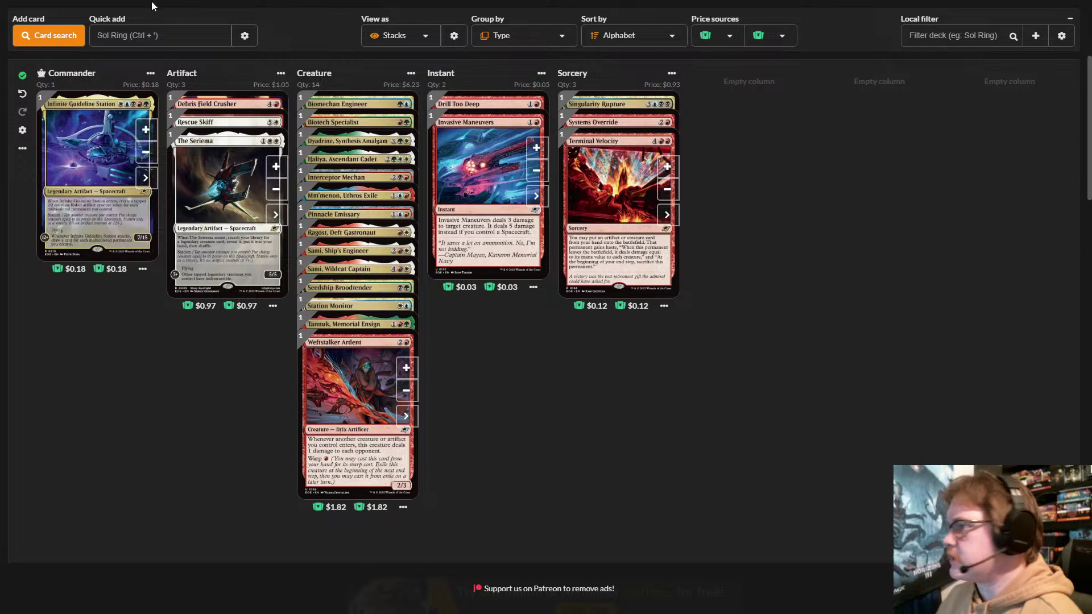
# - Quick-add the artifact creature Virulent Silencer to the deck, searching for "virulent sile"
pyautogui.click(174, 37)
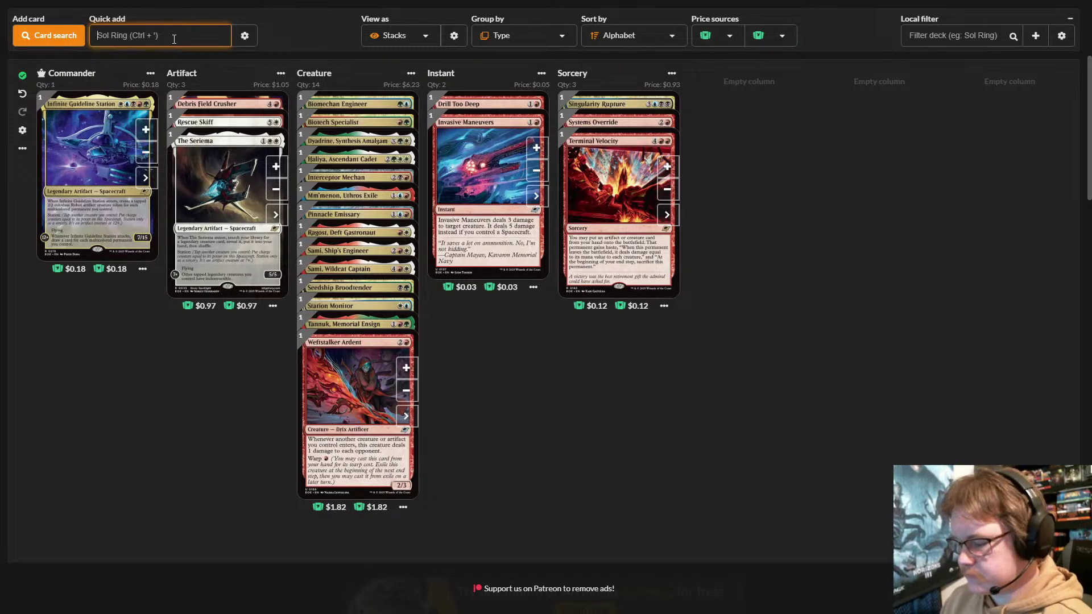
pyautogui.write('virul')
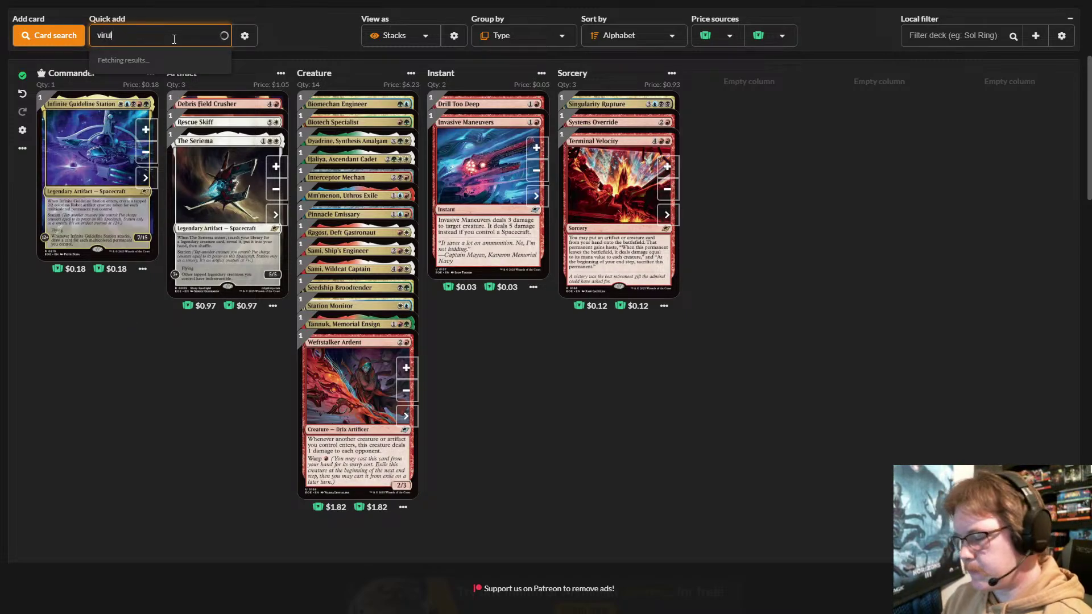
pyautogui.write('ent si')
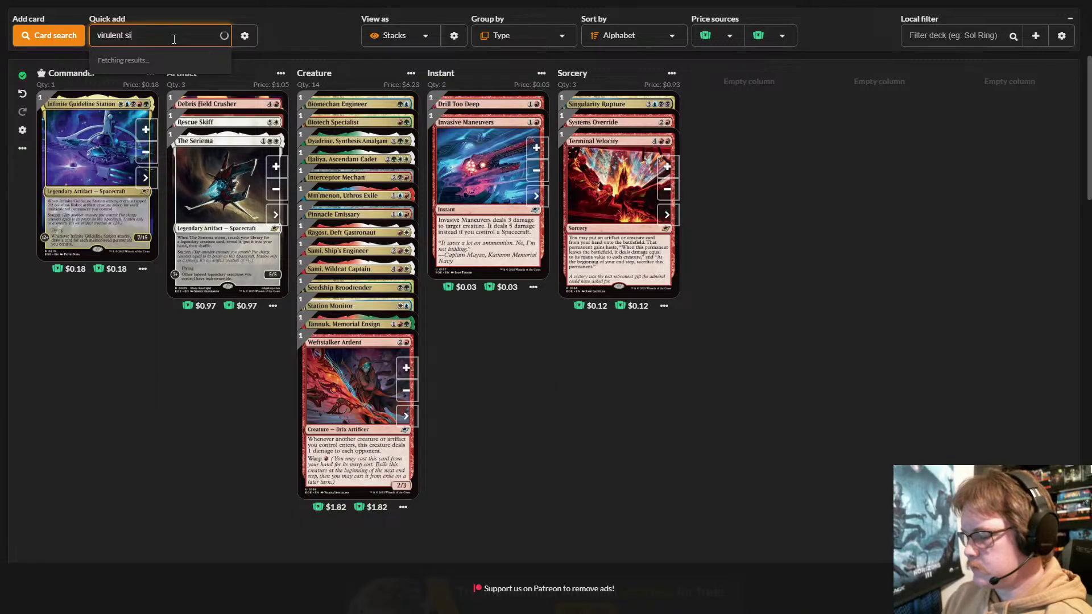
pyautogui.write('le')
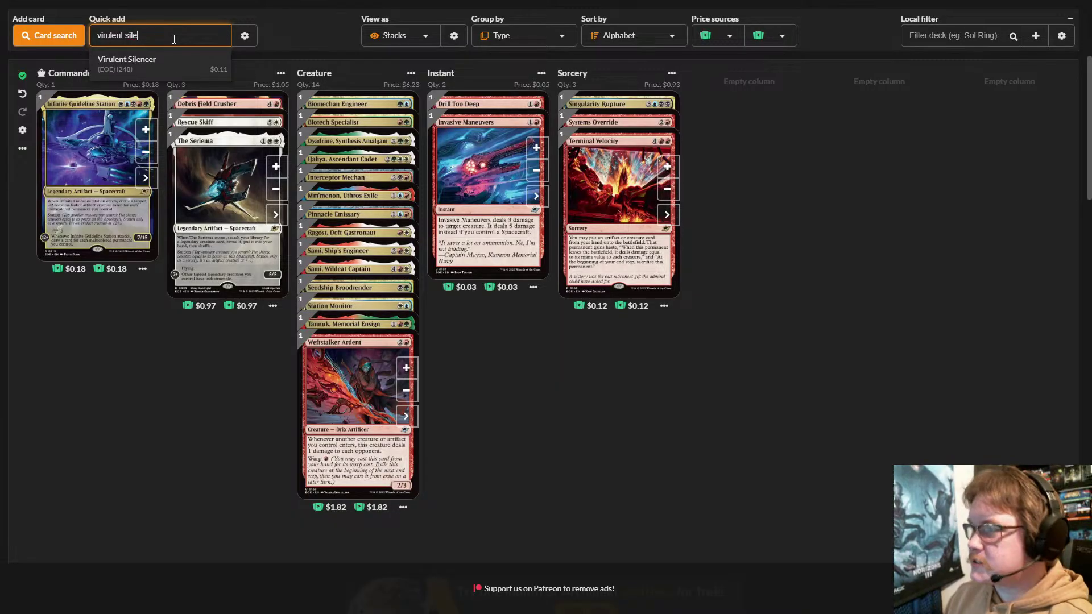
pyautogui.click(149, 67)
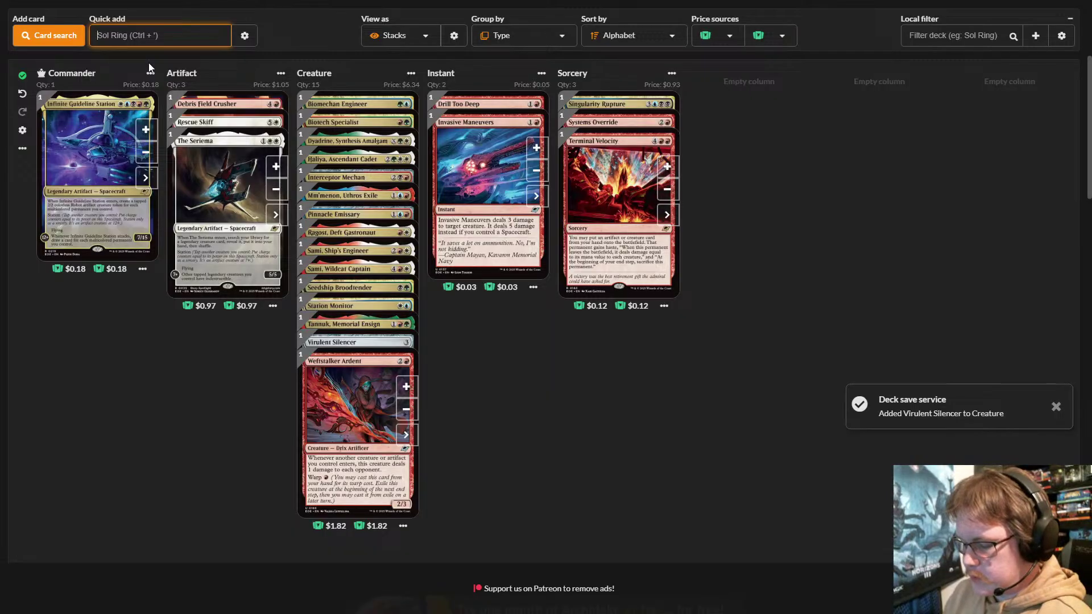
# - Quick-add the creature Chrome Companion to the deck, searching for "chrome comp"
pyautogui.write('chro,e')
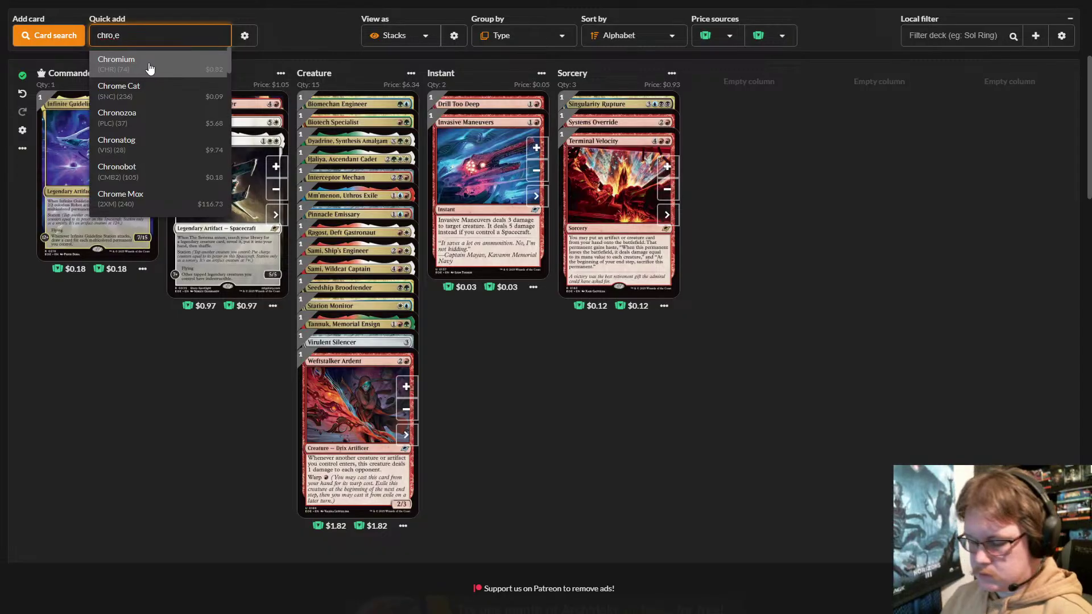
pyautogui.press('BackSpace')
pyautogui.press('BackSpace')
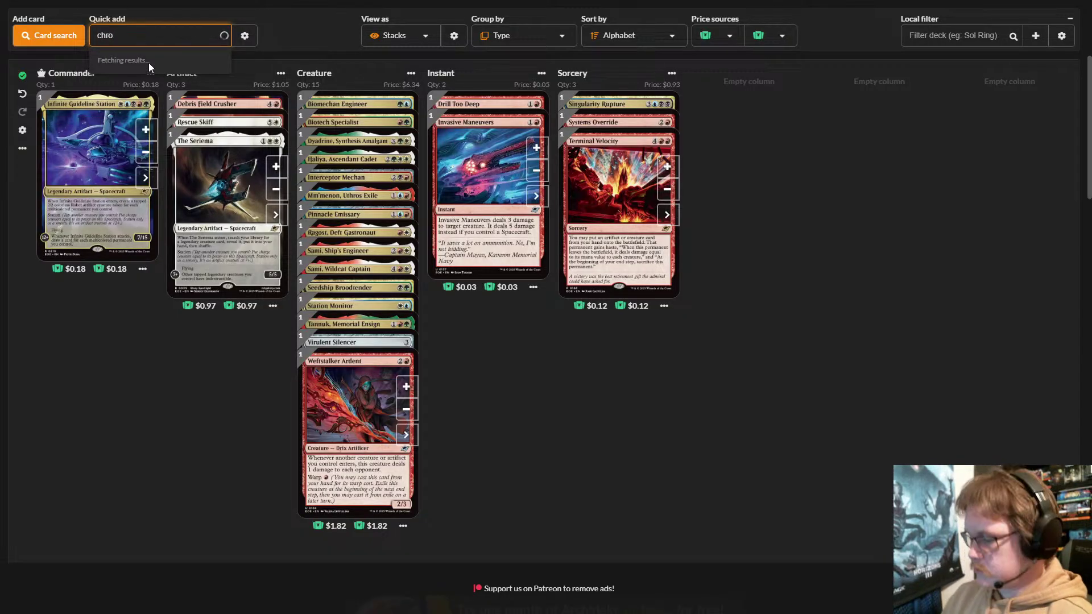
pyautogui.write('me ')
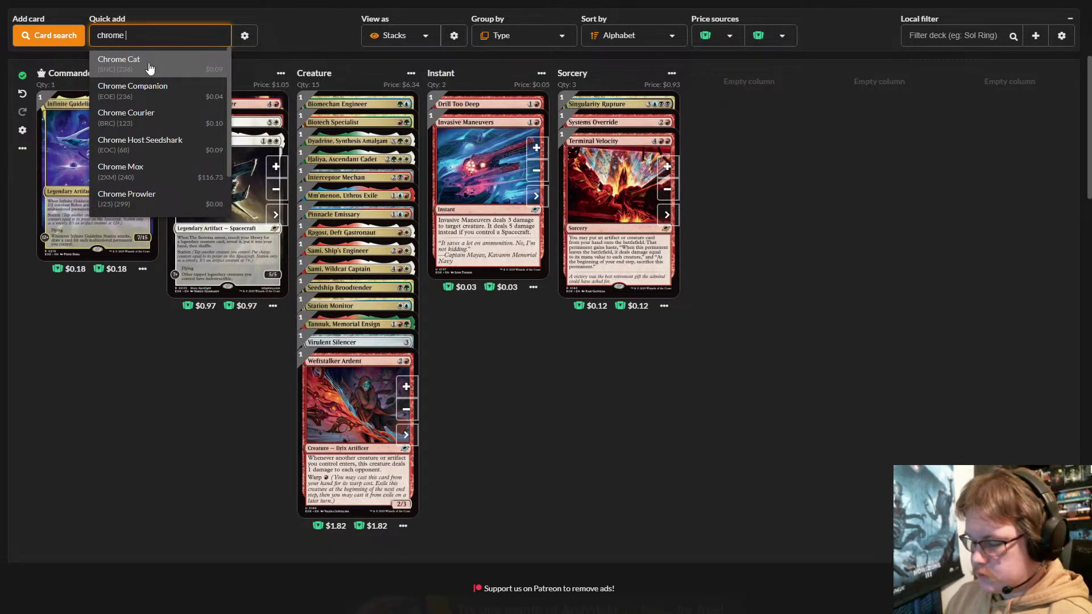
pyautogui.write('comp')
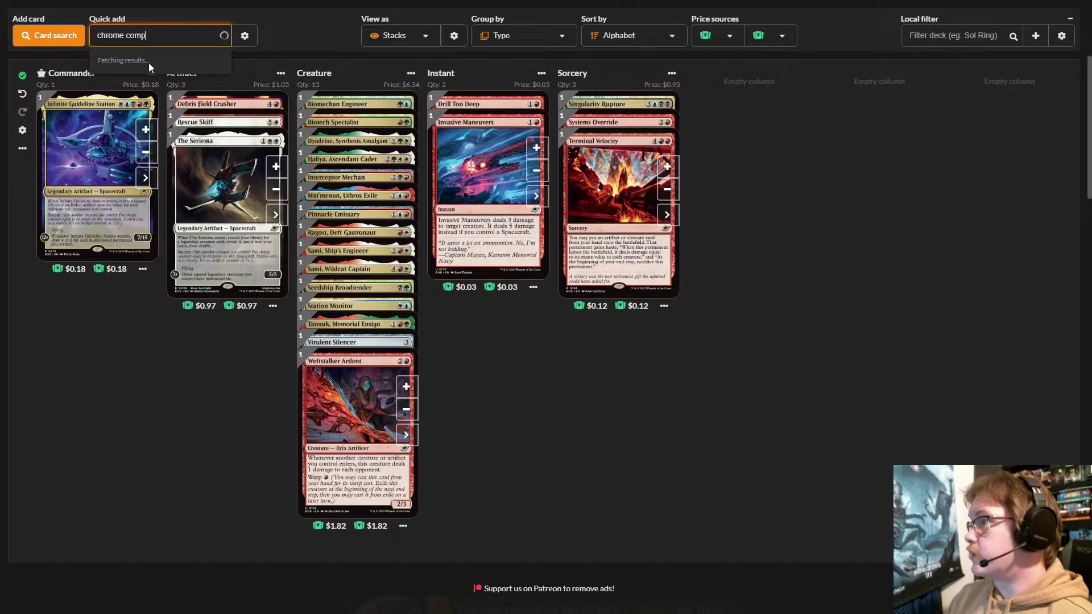
pyautogui.click(150, 69)
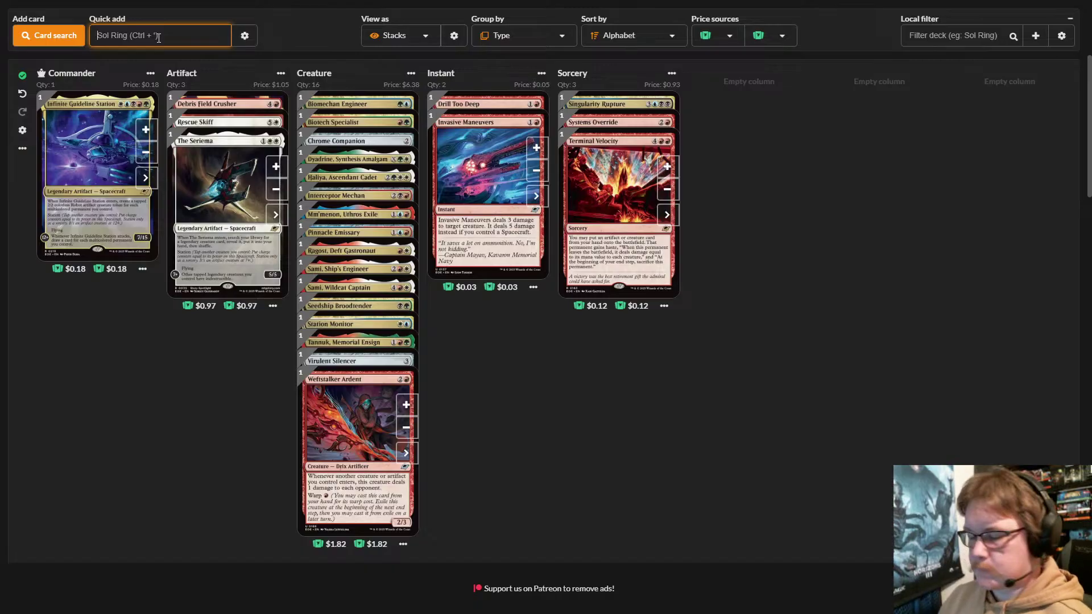
# - Quick-add the Spacecraft artifact Wedgelight Rammer to the deck, searching for "wedgelight"
pyautogui.write('wedge')
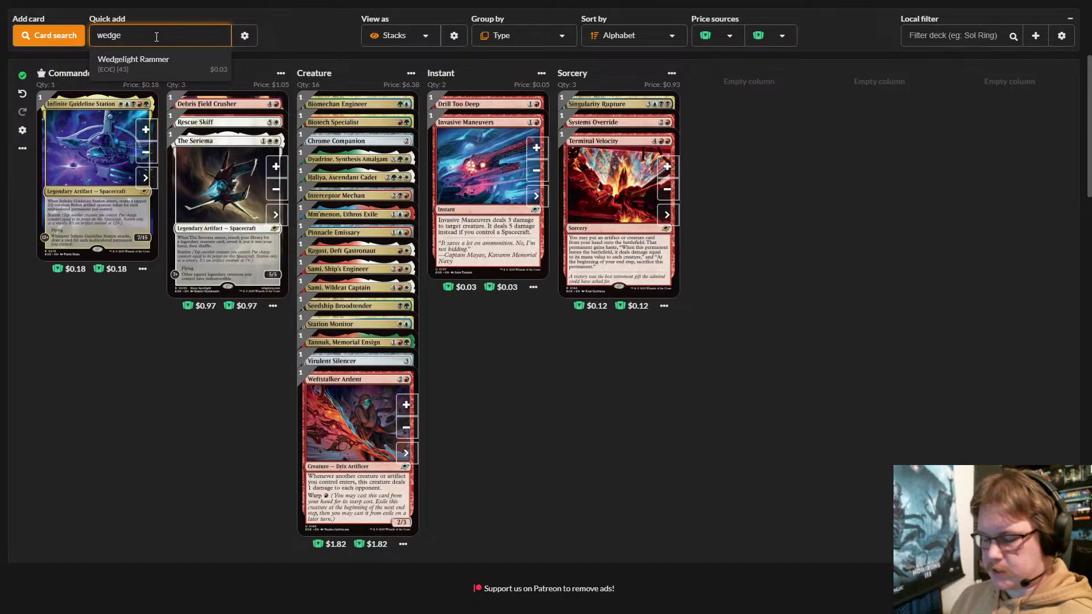
pyautogui.write('light')
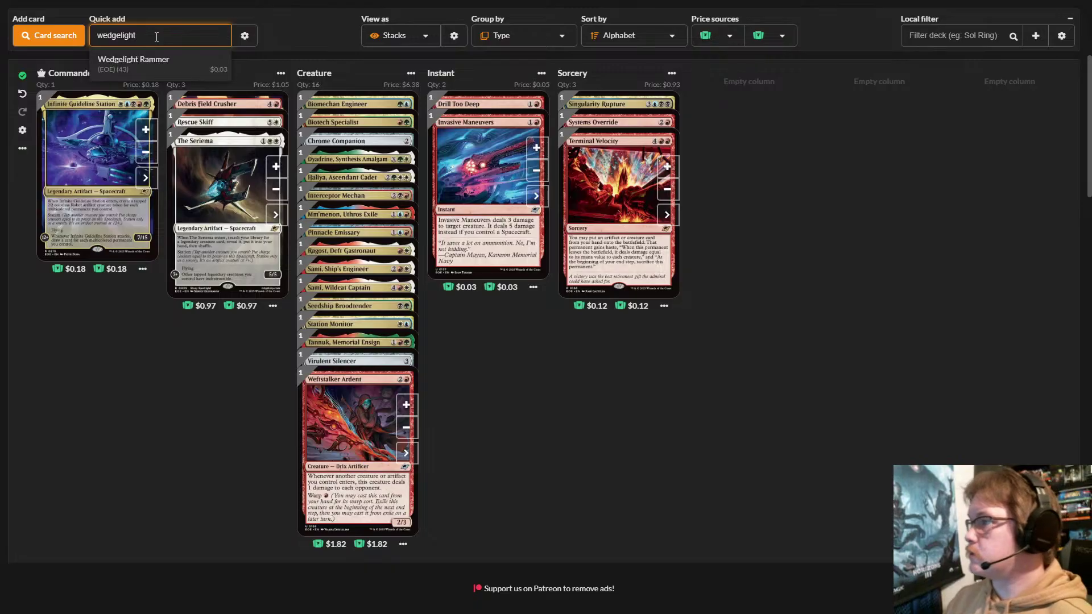
pyautogui.click(176, 64)
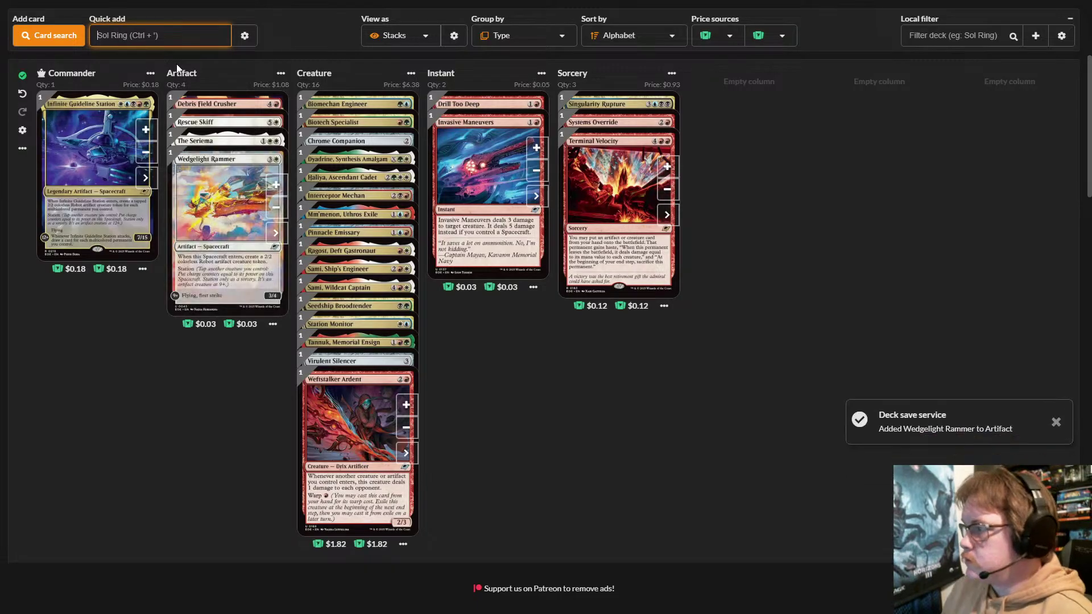
# - Quick-add one basic land Mountain to the deck, searching for "mountain"
pyautogui.write('mo')
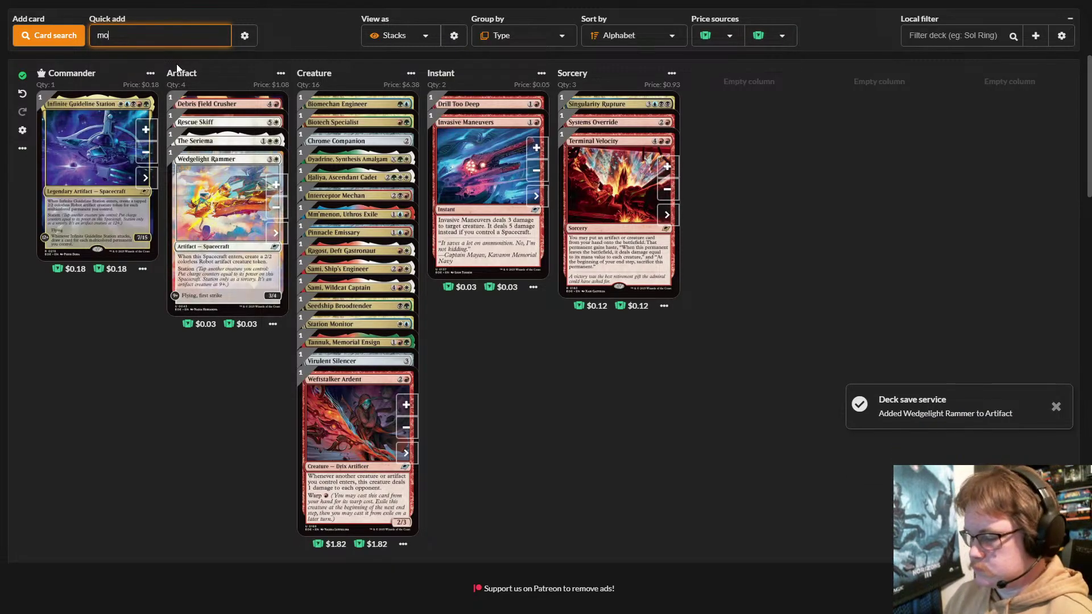
pyautogui.write('untain')
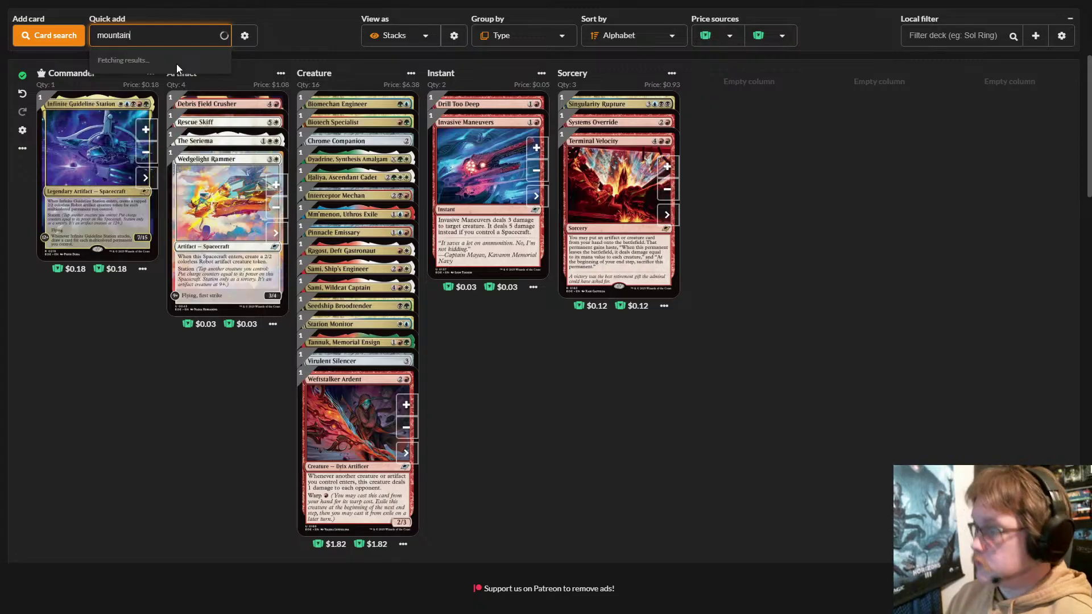
pyautogui.click(178, 68)
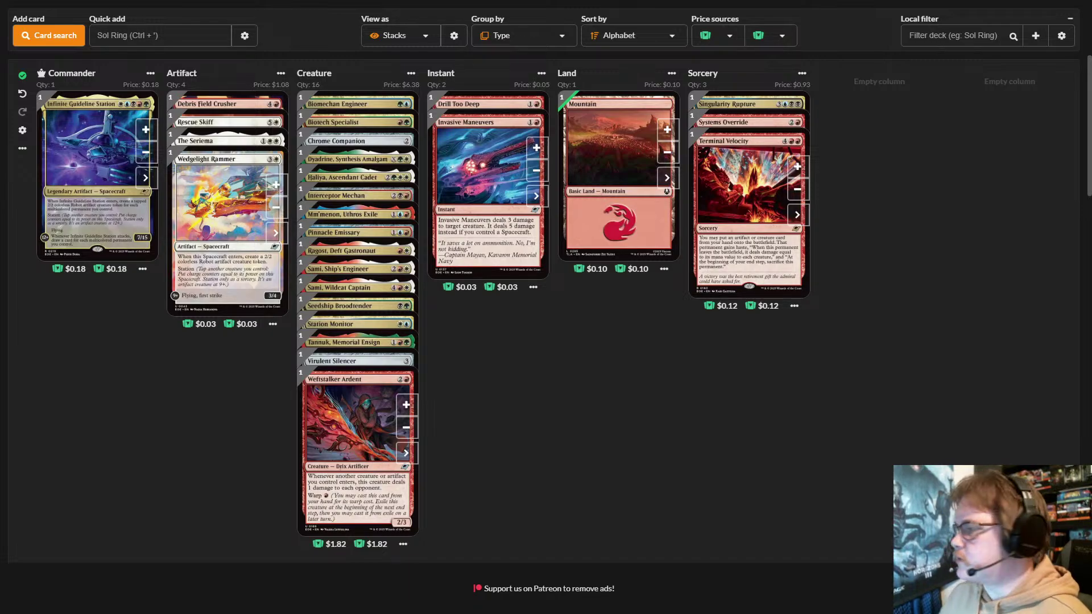
# - Quick-add one basic land Swamp to the deck, searching for "swamp", and leave the quick-add search
pyautogui.moveTo(358, 359)
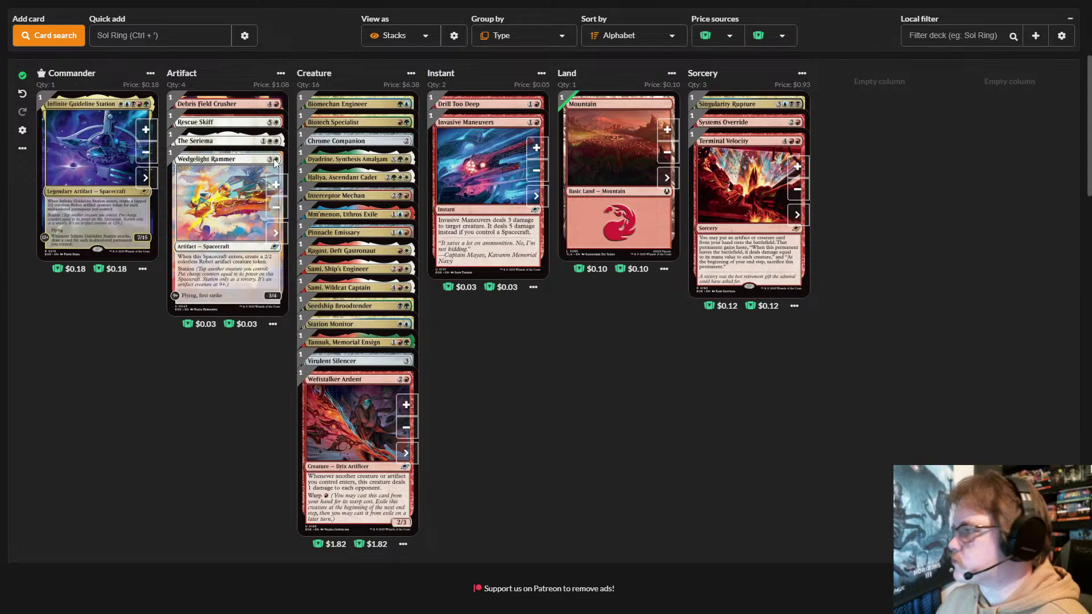
pyautogui.moveTo(251, 142)
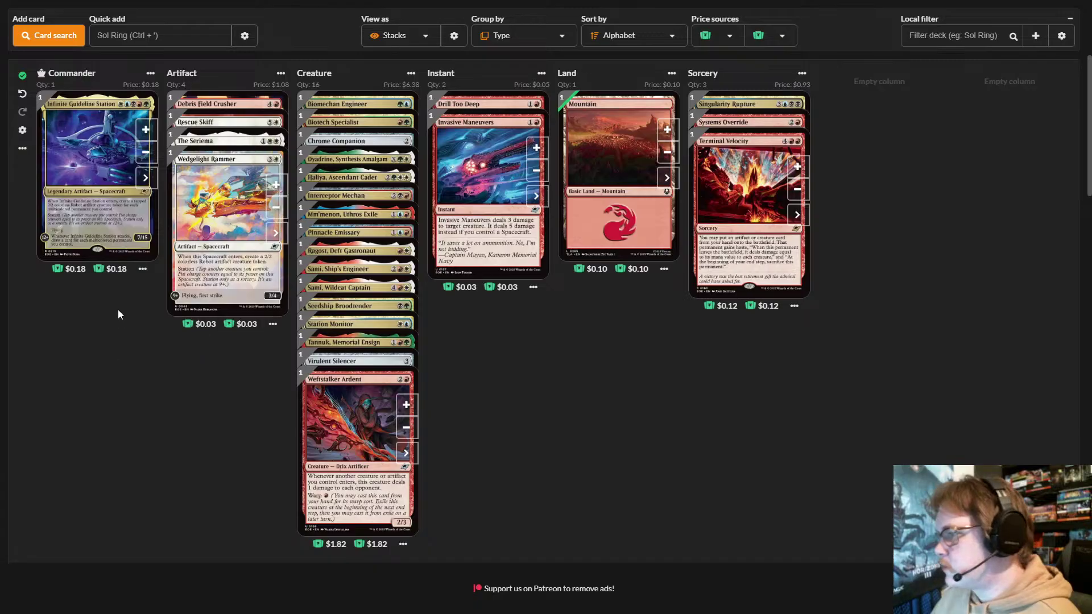
pyautogui.scroll(2, 162, 295)
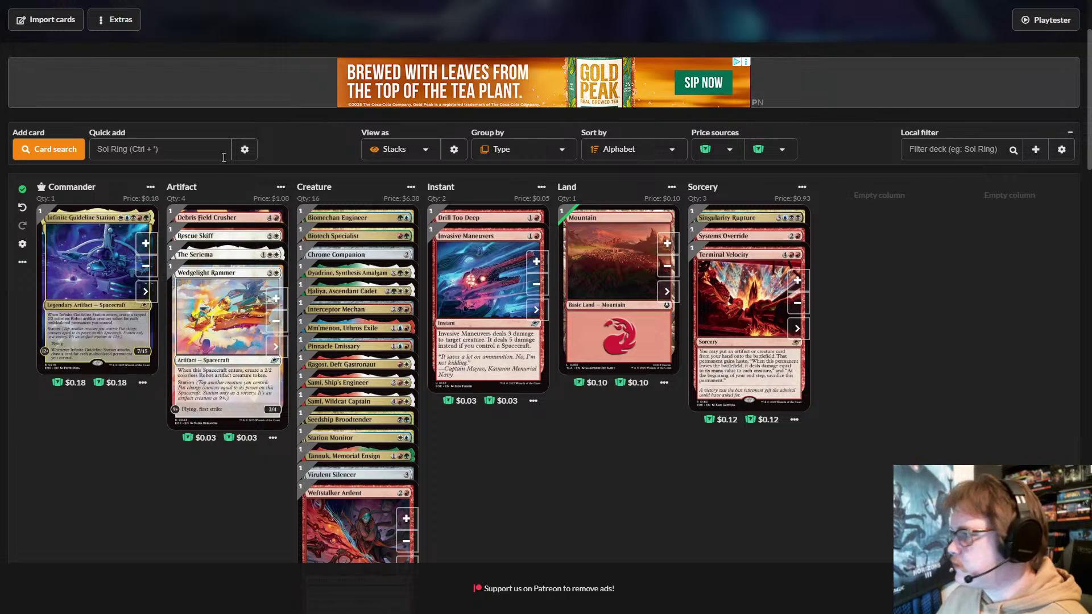
pyautogui.click(188, 149)
pyautogui.write('swamp')
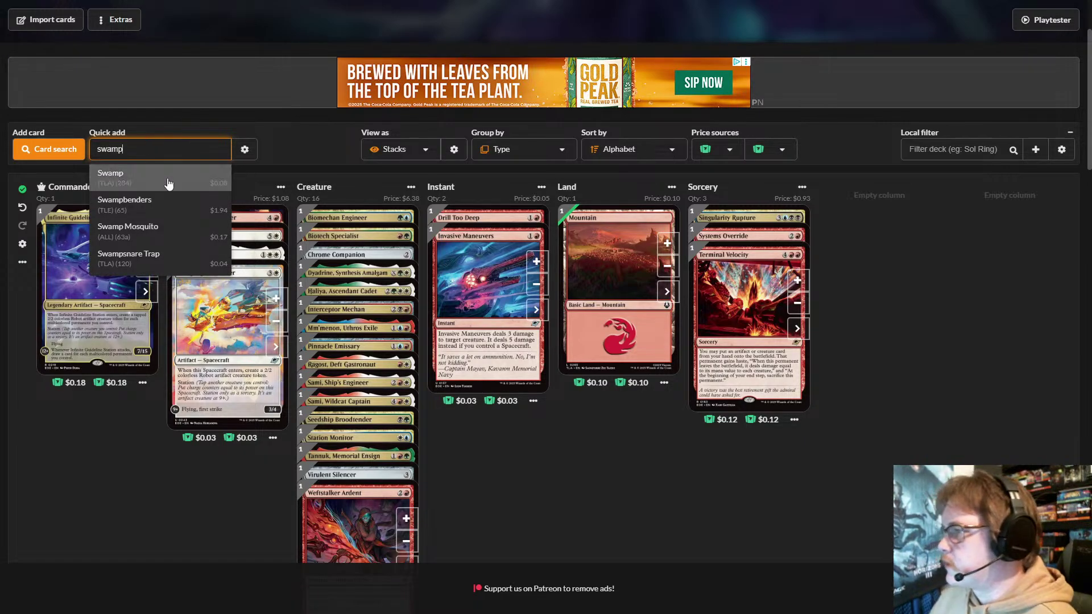
pyautogui.click(167, 177)
pyautogui.click(301, 144)
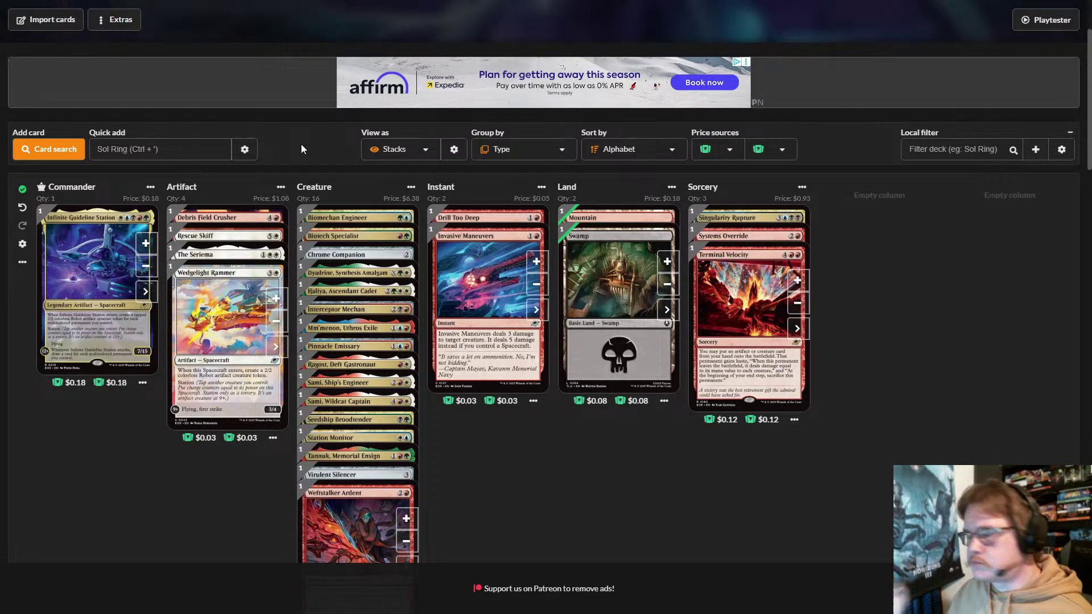
# - Quick-add the Spacecraft artifact Wurmwall Sweeper to the deck, searching for "wurmwall", and leave the quick-add search
pyautogui.scroll(-2, 879, 198)
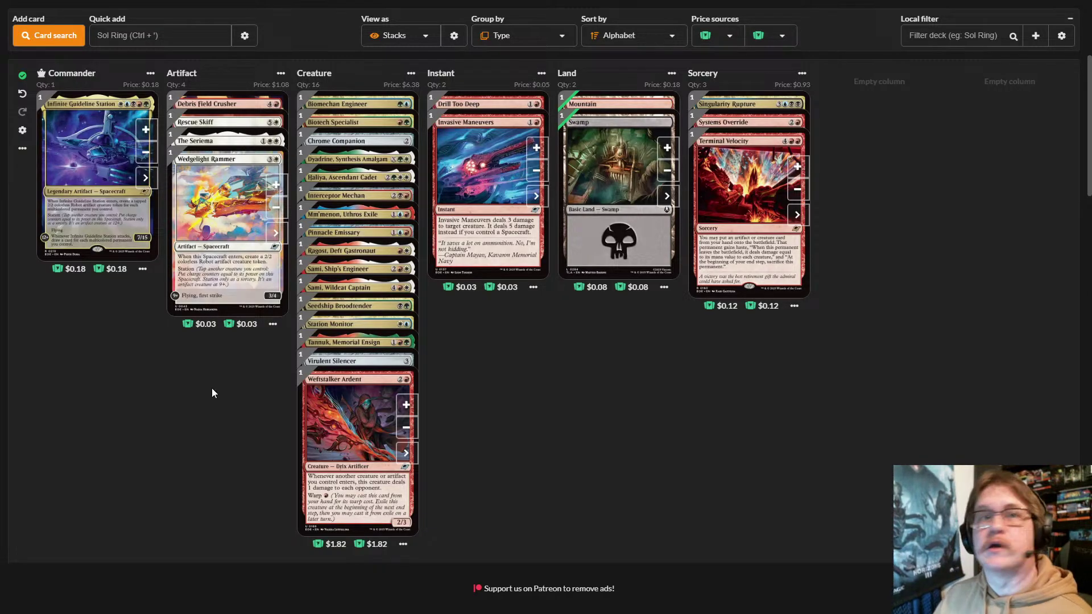
pyautogui.click(166, 36)
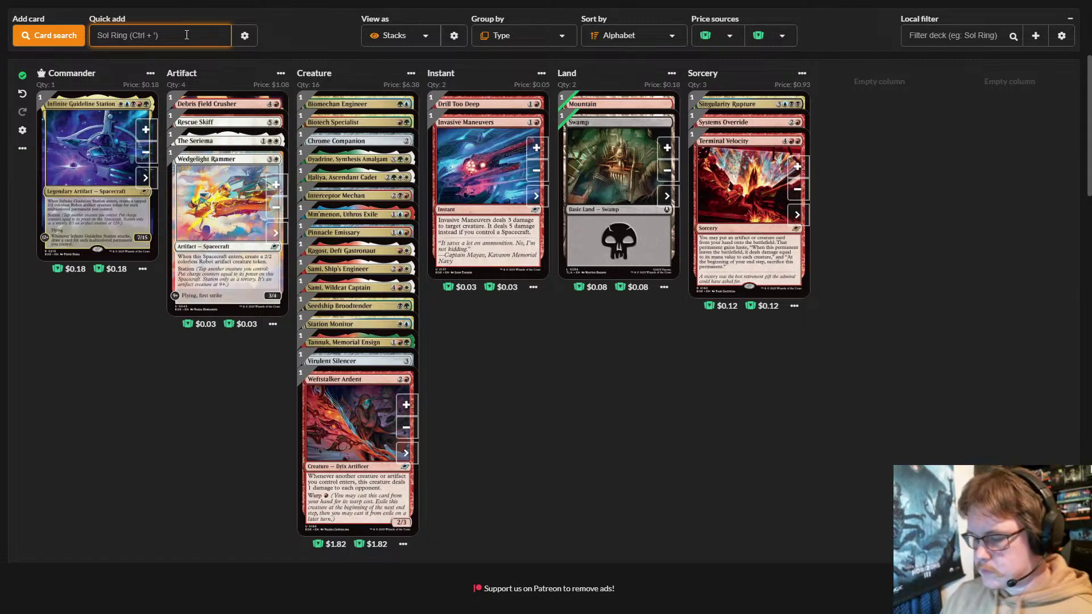
pyautogui.write('wurm')
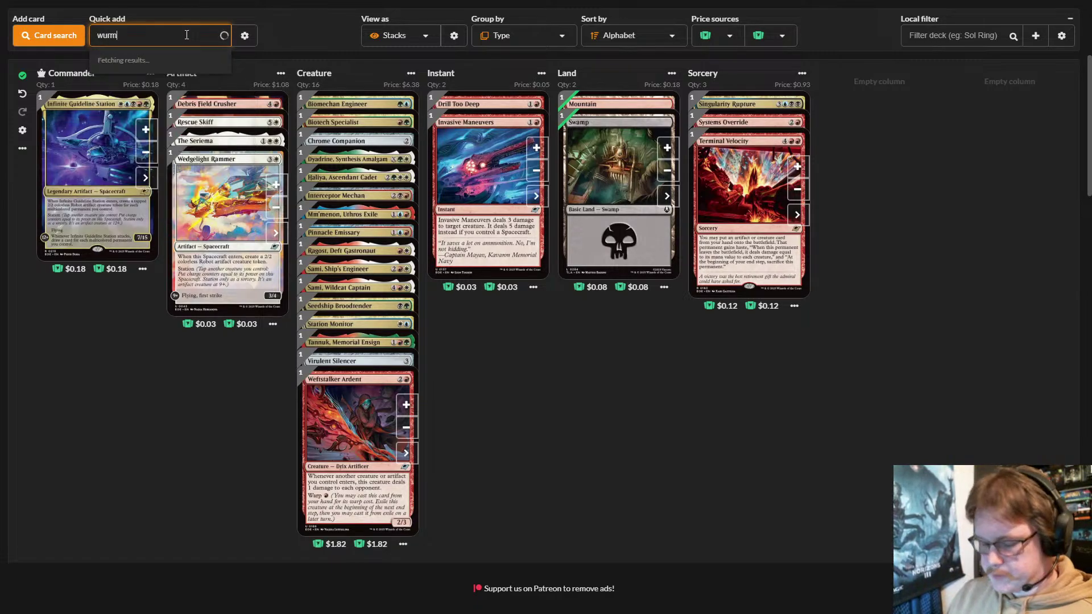
pyautogui.write('wall')
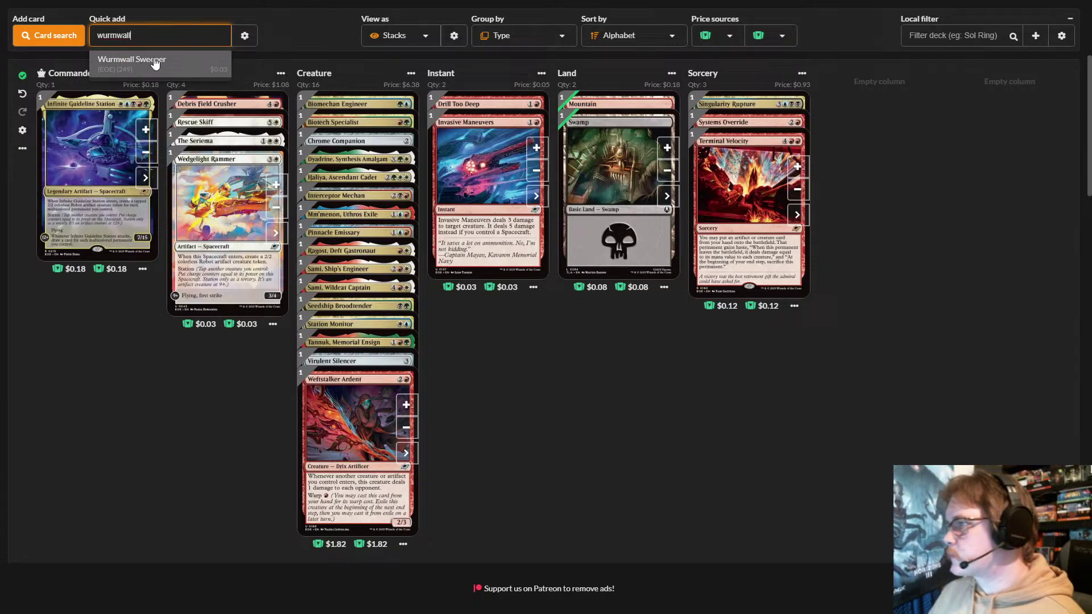
pyautogui.click(155, 62)
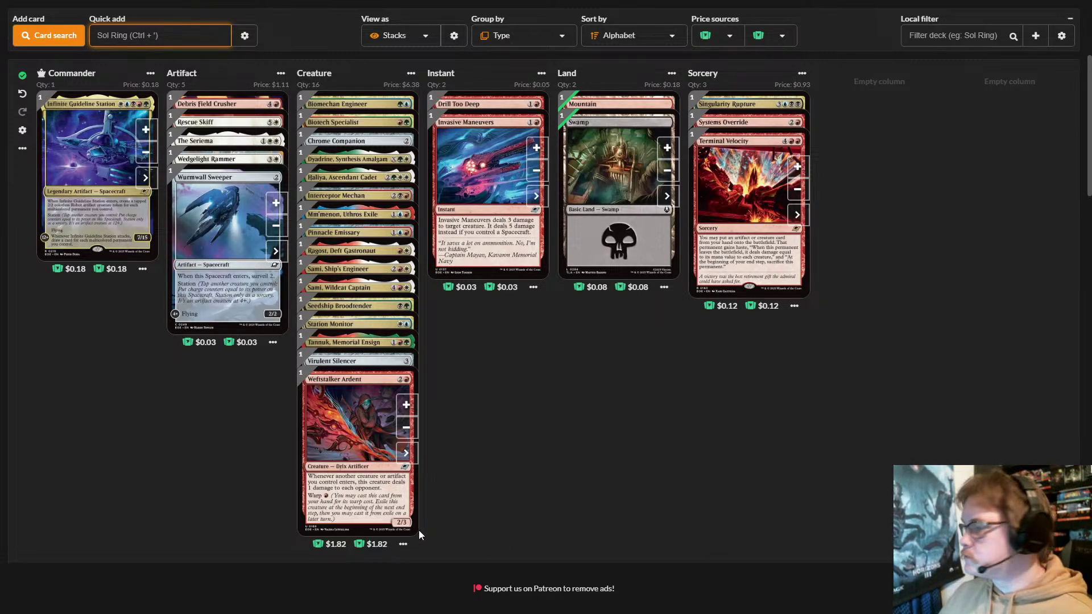
pyautogui.click(158, 385)
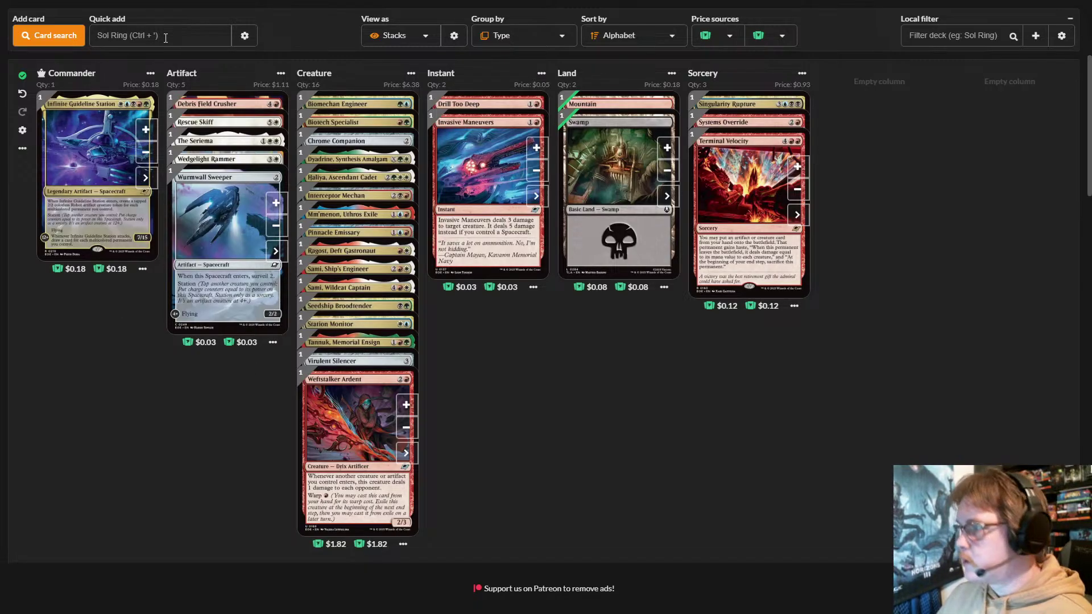
# - Raise the Swamp quantity to 2 and quick-add the artifact Pinnacle Kill-Ship, searching for "pinnacle"
pyautogui.click(668, 148)
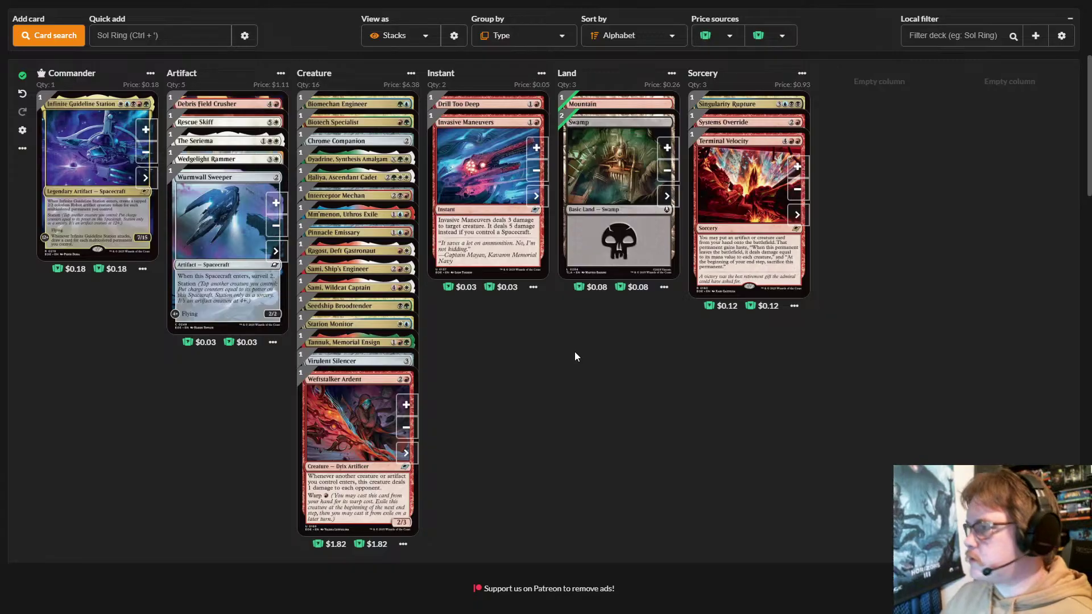
pyautogui.click(180, 37)
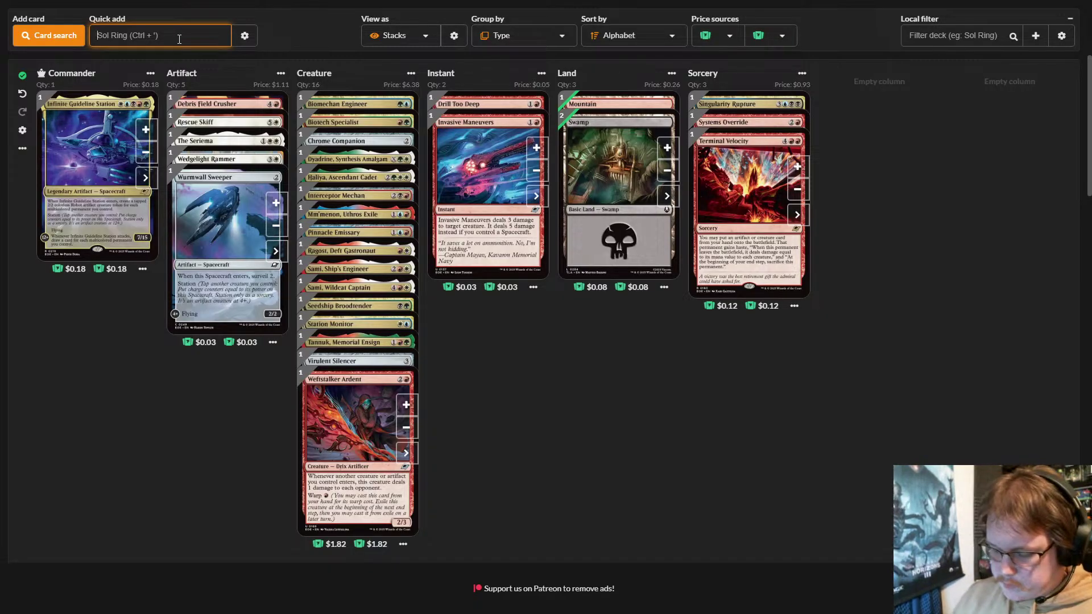
pyautogui.write('pinna')
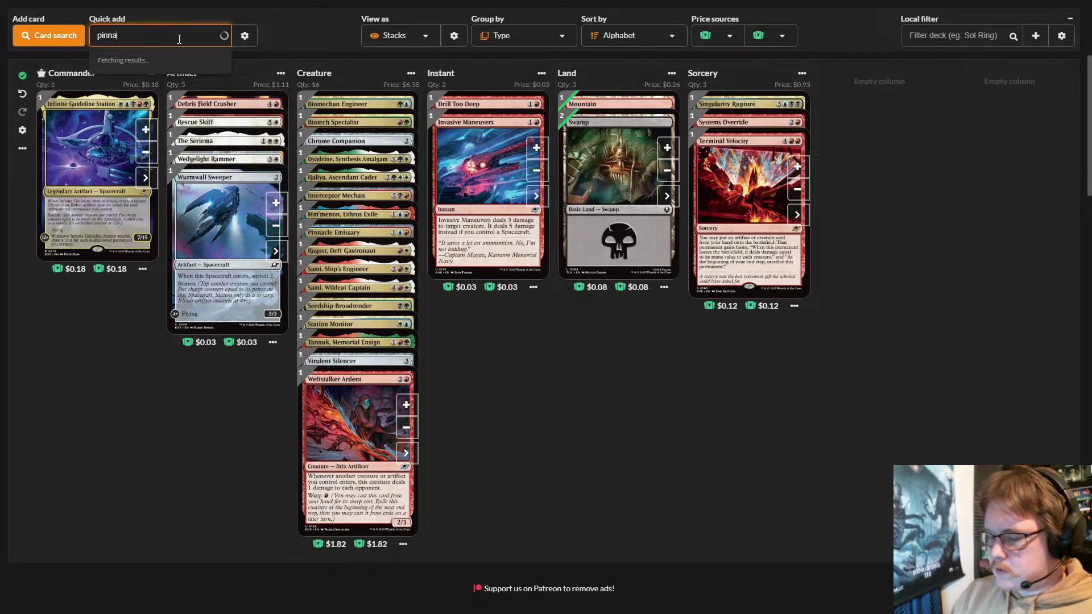
pyautogui.write('cle')
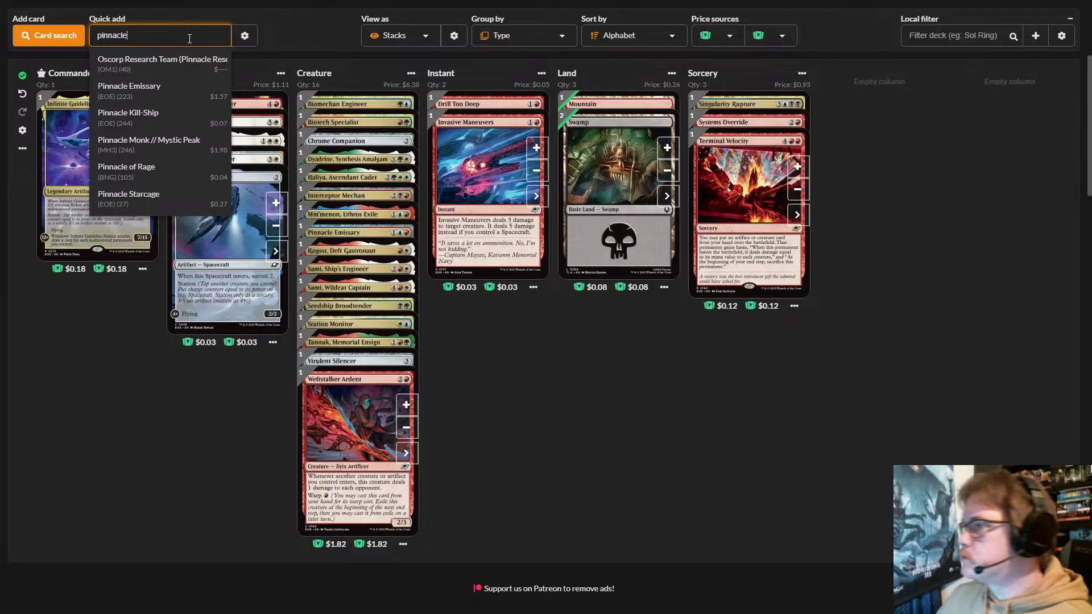
pyautogui.click(127, 117)
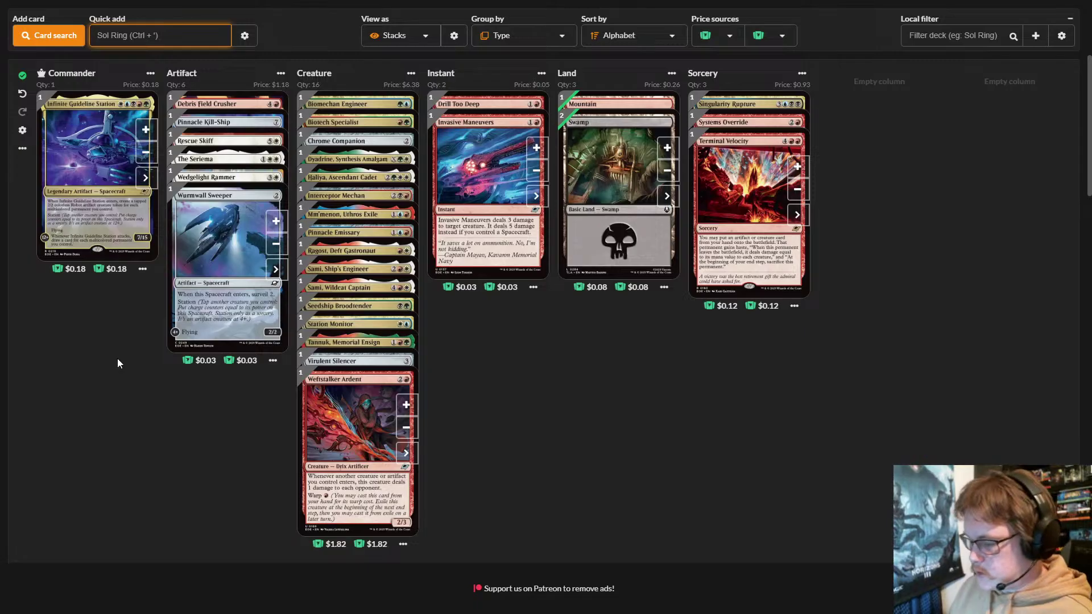
# - Raise the Swamp quantity to 4 and return to the quick-add search
pyautogui.click(667, 147)
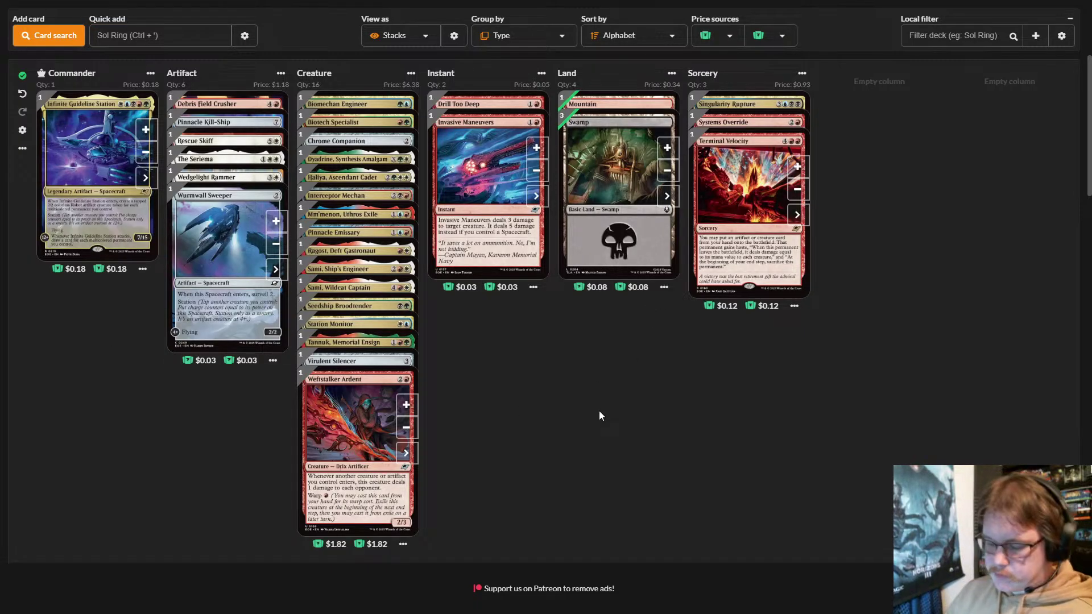
pyautogui.click(669, 148)
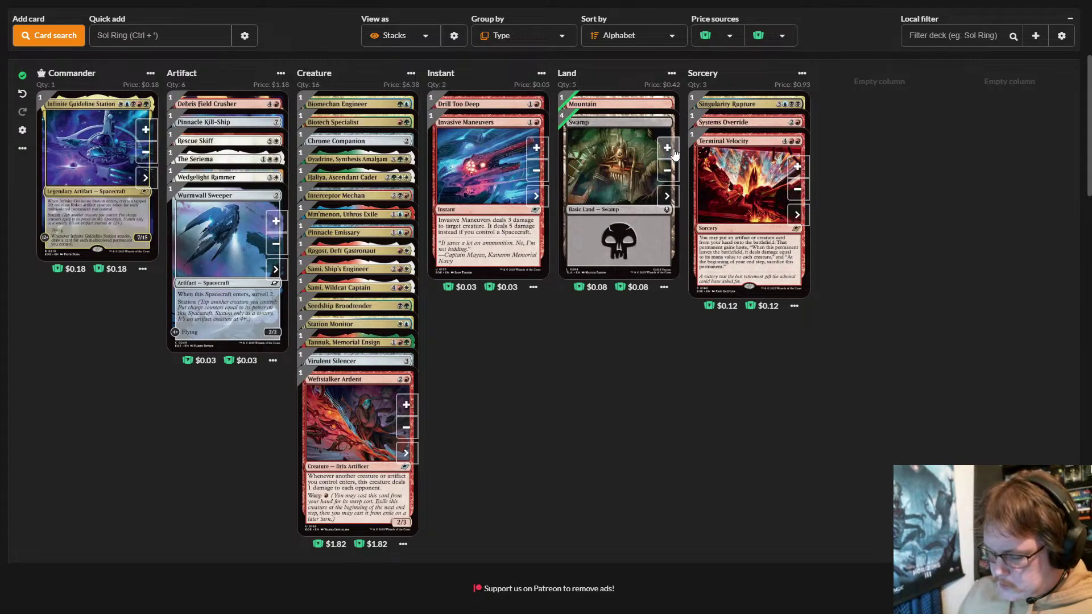
pyautogui.click(127, 36)
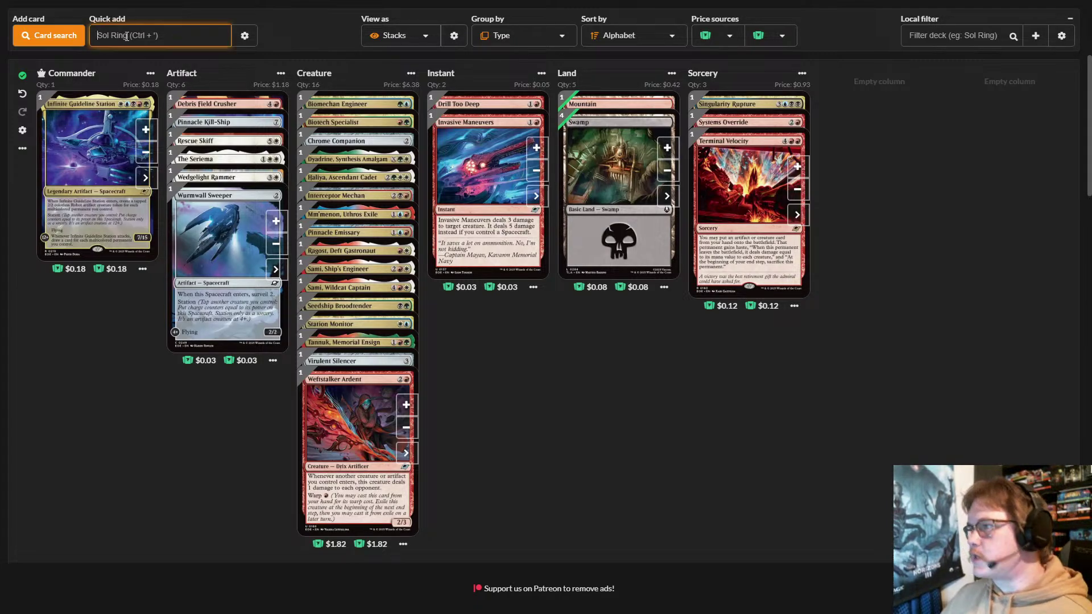
# - Quick-add the artifact Lumen-Class Frigate to the deck, searching for "lume"
pyautogui.write('lum')
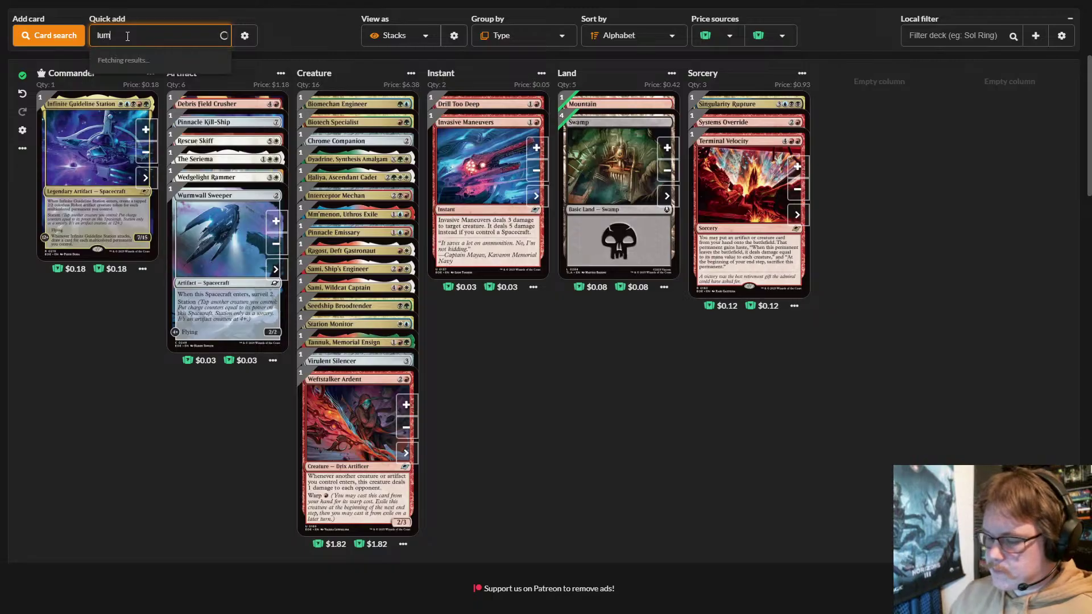
pyautogui.write('en')
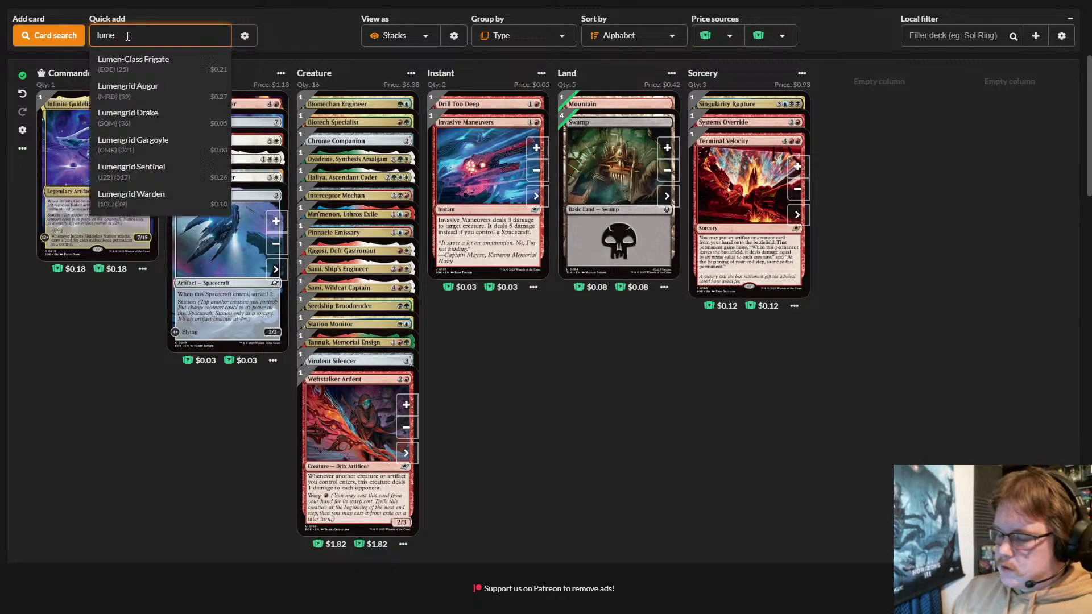
pyautogui.click(194, 66)
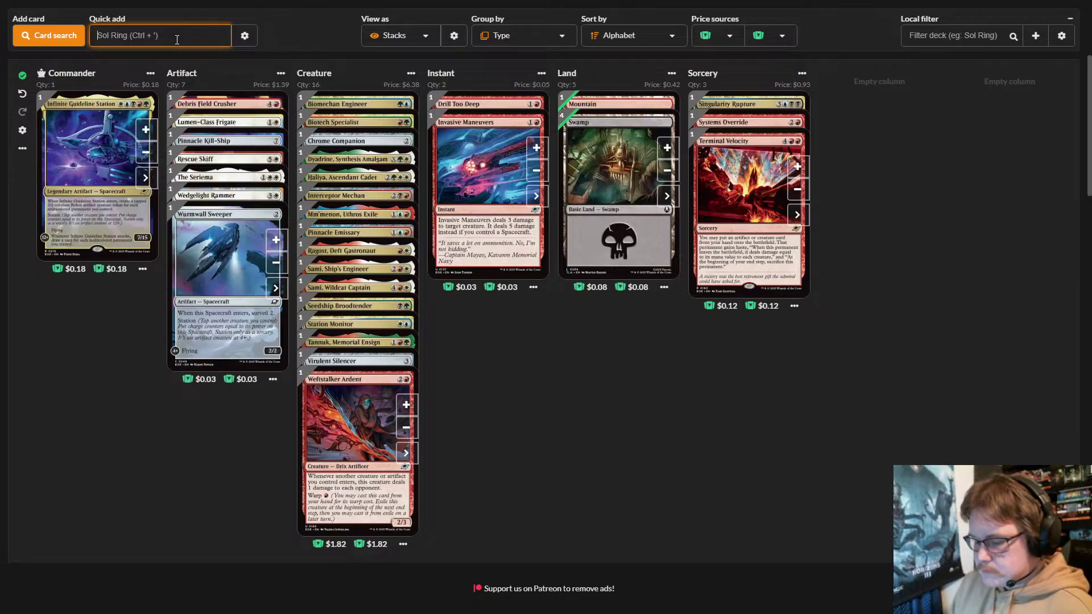
# - Quick-add one basic land Island to the deck, searching for "island"
pyautogui.write('isl')
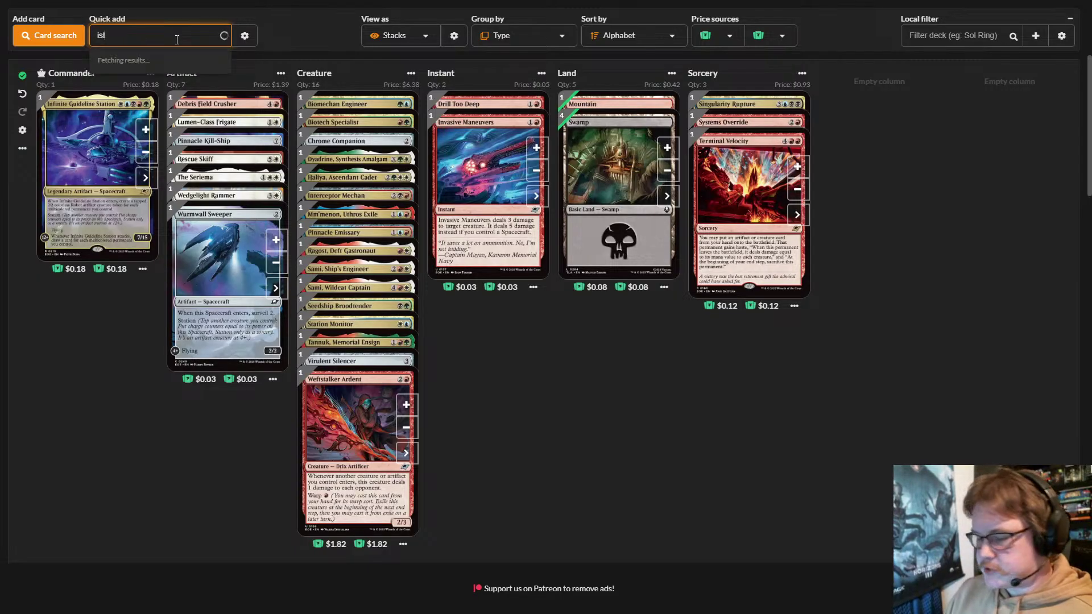
pyautogui.write('and')
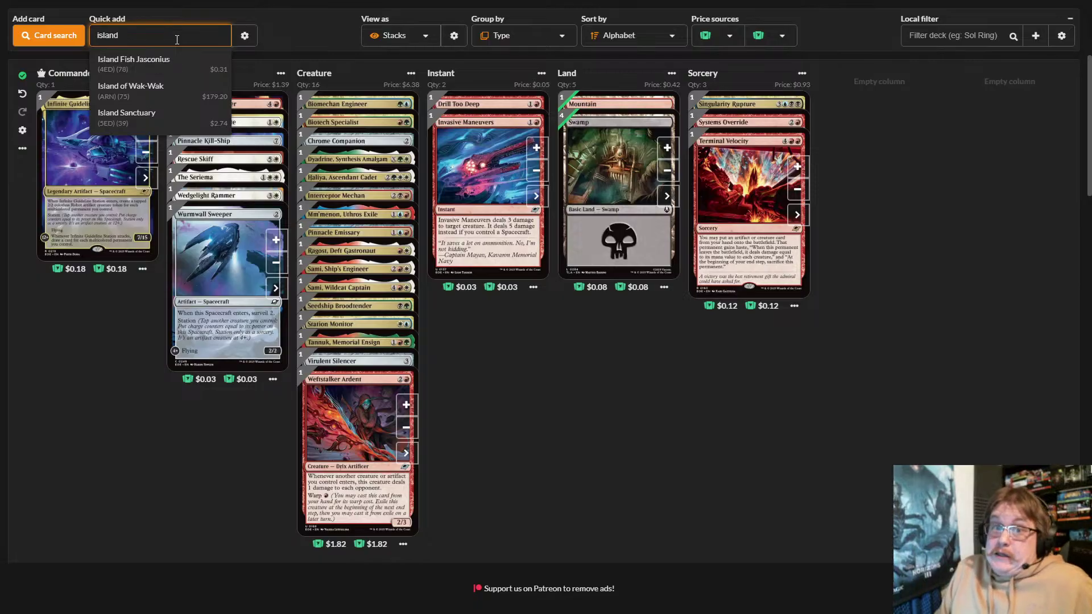
pyautogui.press('BackSpace')
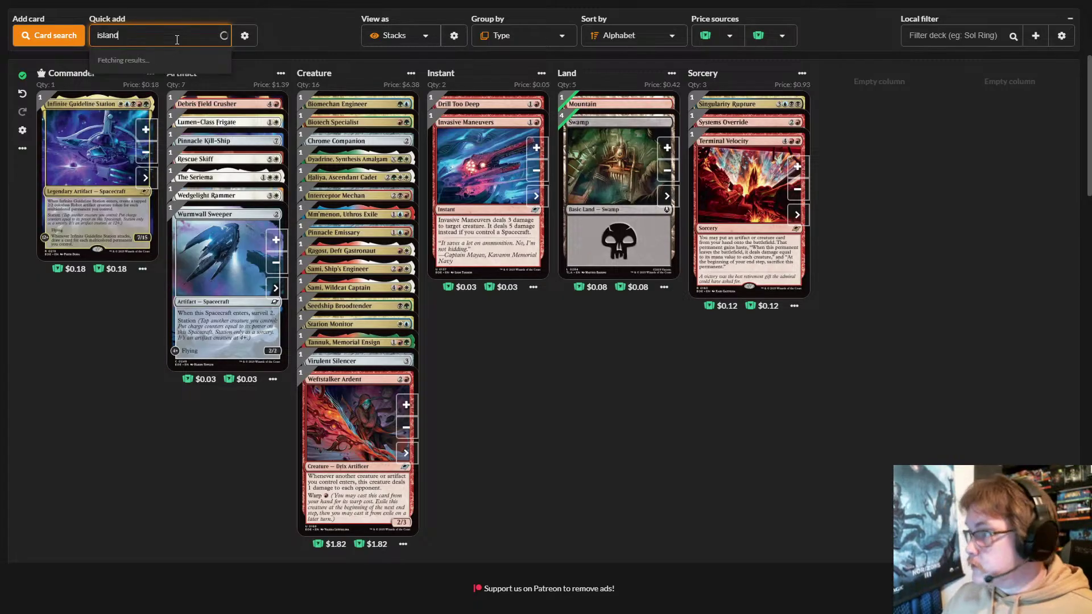
pyautogui.click(174, 60)
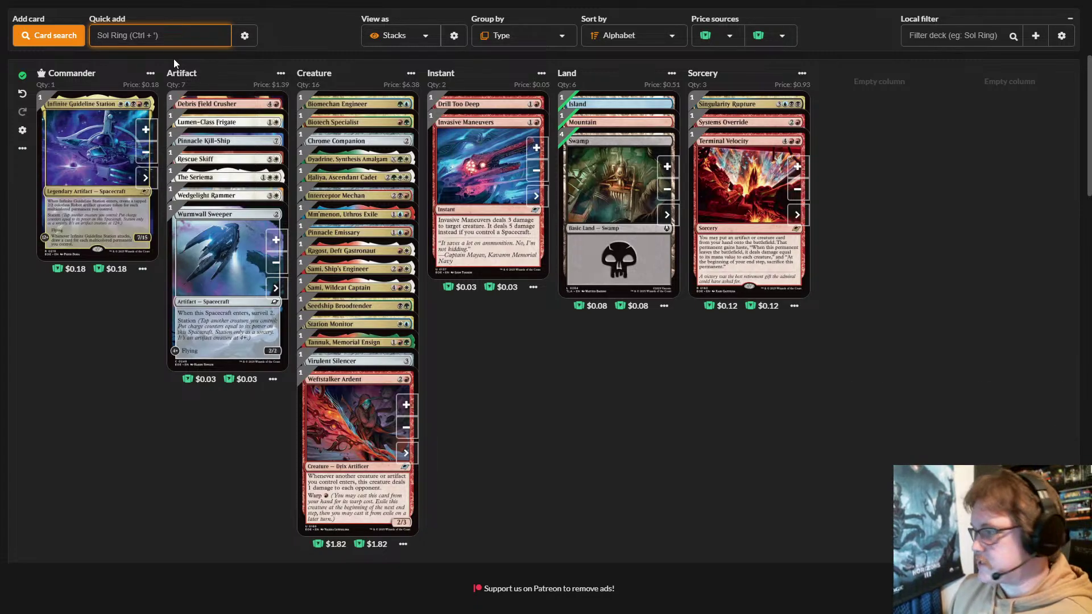
# - Quick-add the artifact Dawnsire, Sunstar Dreadnought to the deck, searching for "dawnsire"
pyautogui.write('daw')
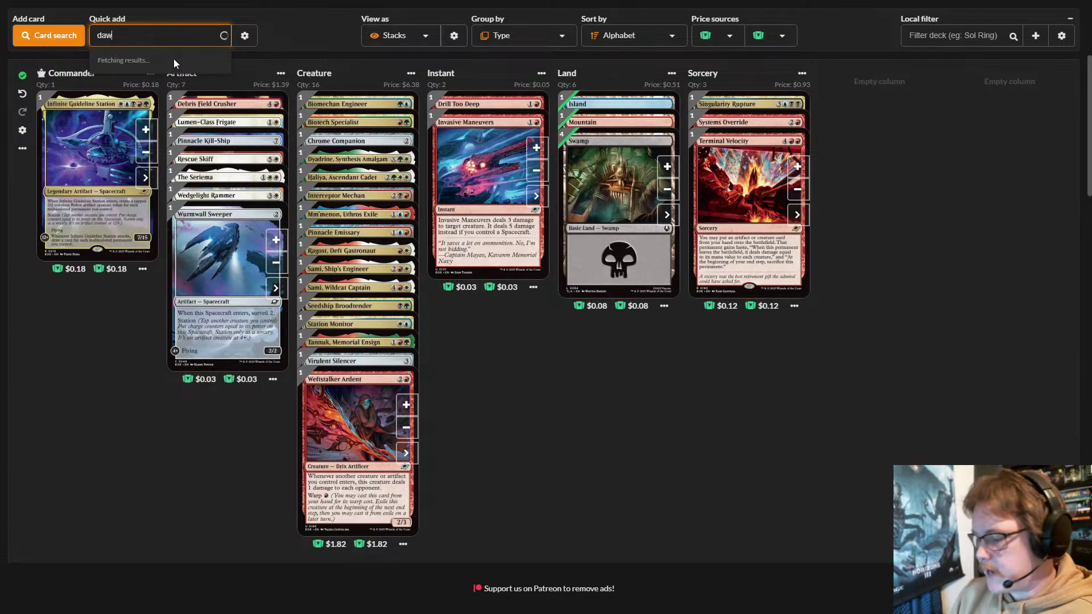
pyautogui.write('nsire')
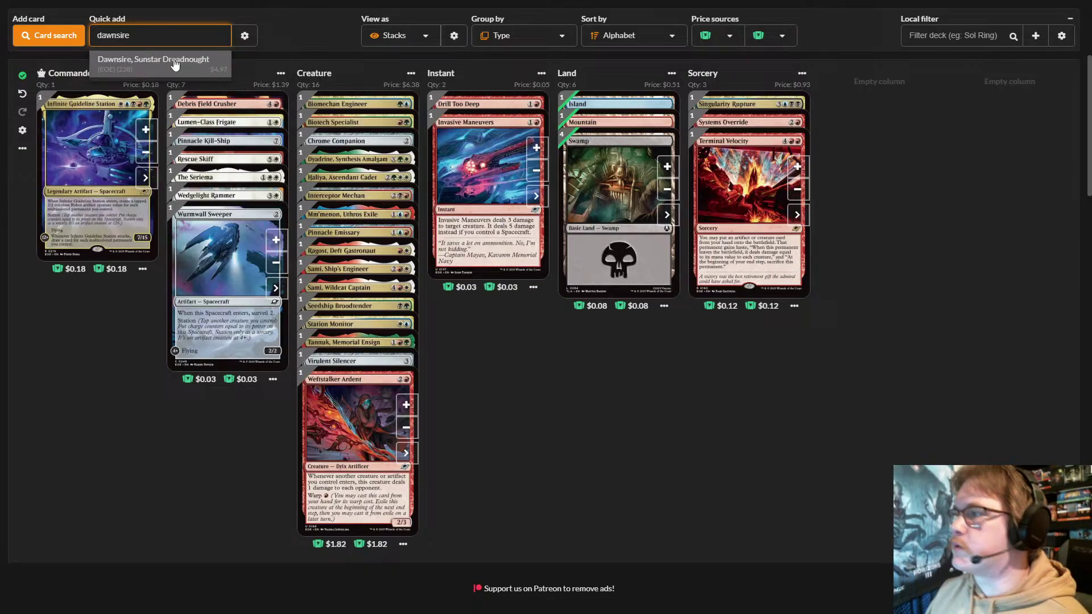
pyautogui.click(171, 59)
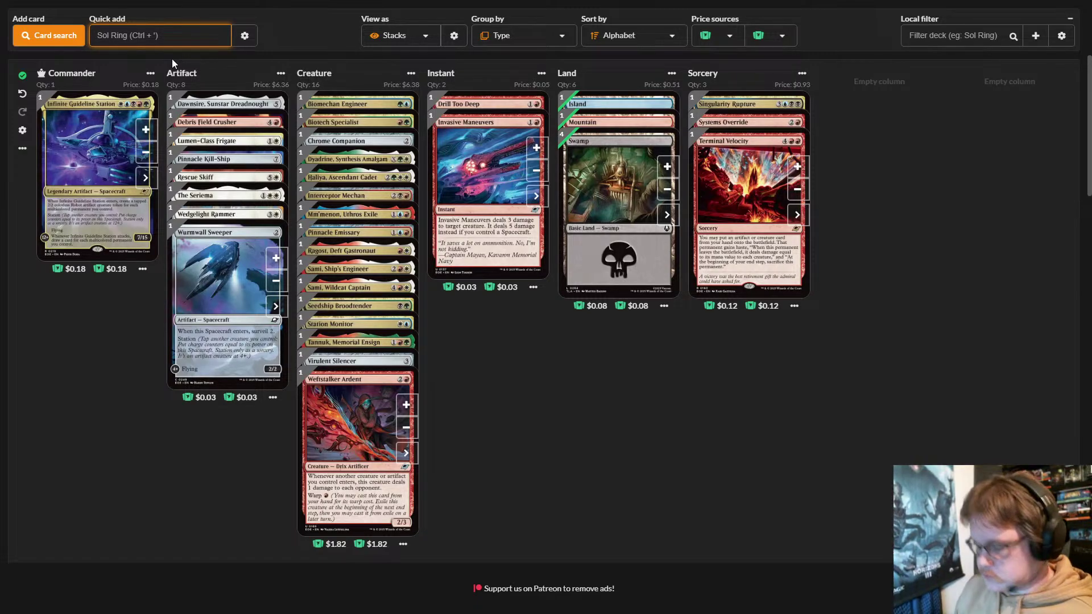
# - Raise the Island quantity to 3, quick-add the artifact Sledge-Class Seedship, and leave the quick-add search
pyautogui.moveTo(658, 101)
pyautogui.click(669, 128)
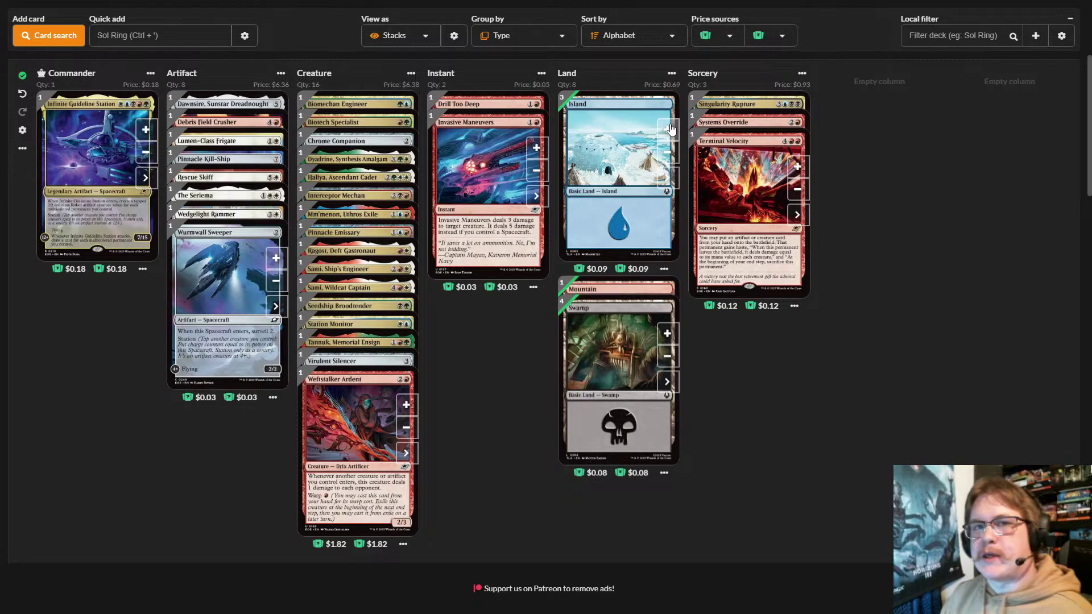
pyautogui.click(195, 37)
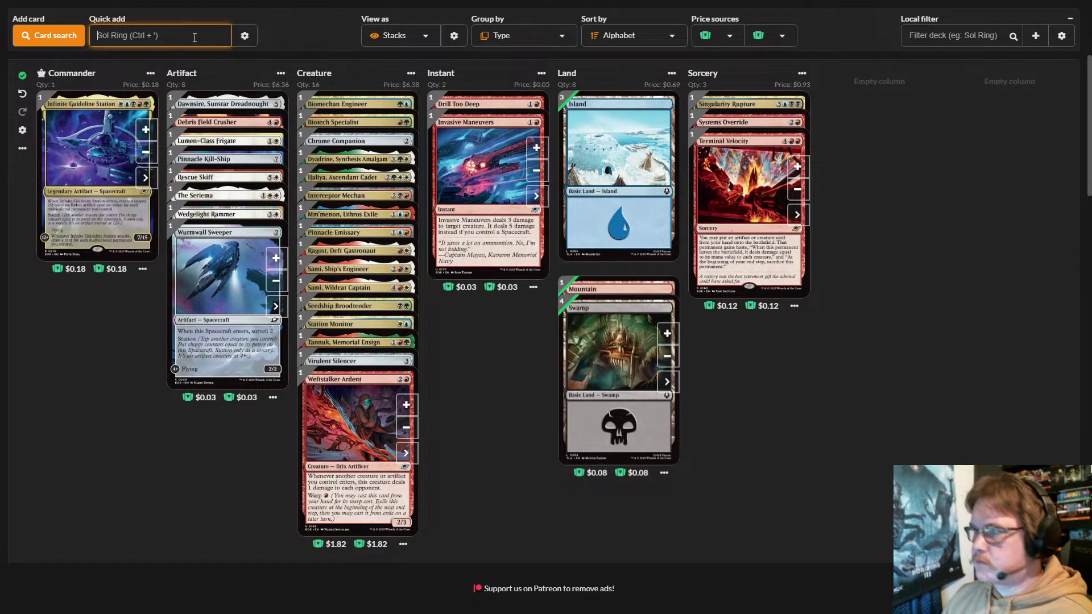
pyautogui.write('sledgr')
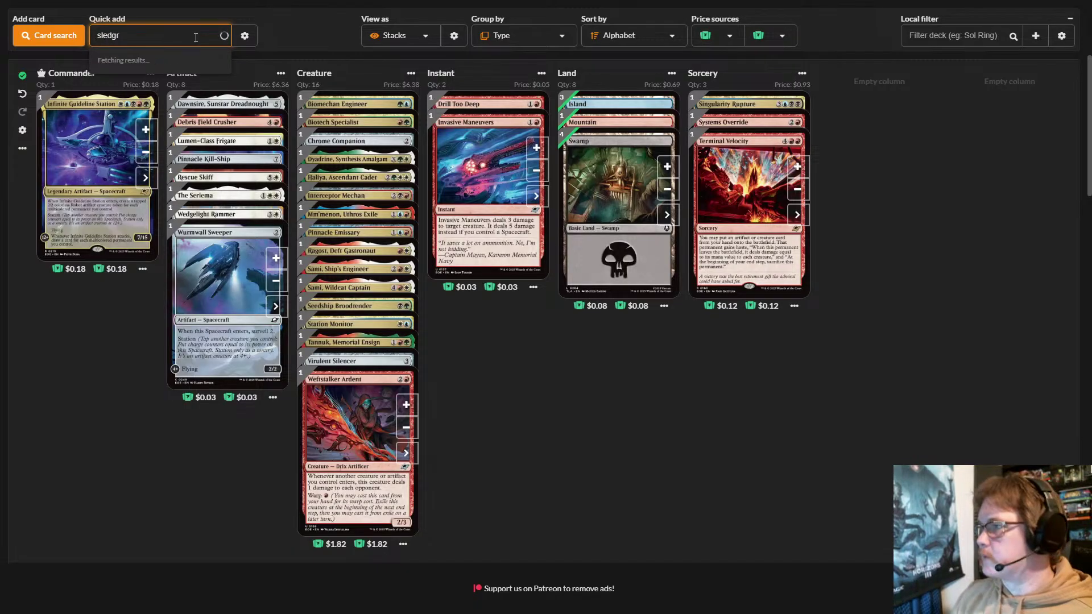
pyautogui.click(194, 66)
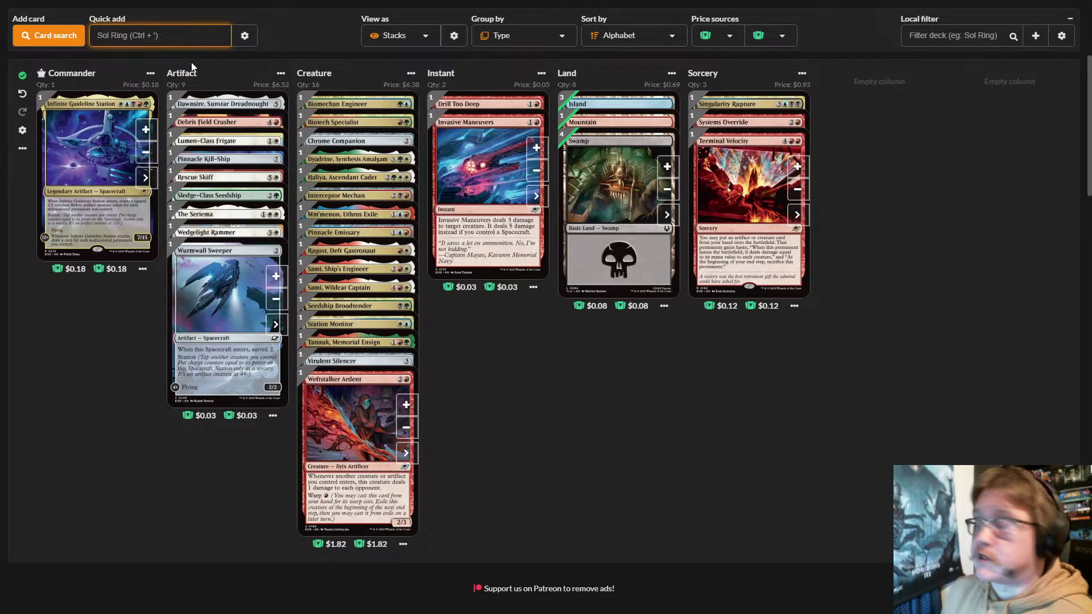
pyautogui.click(503, 372)
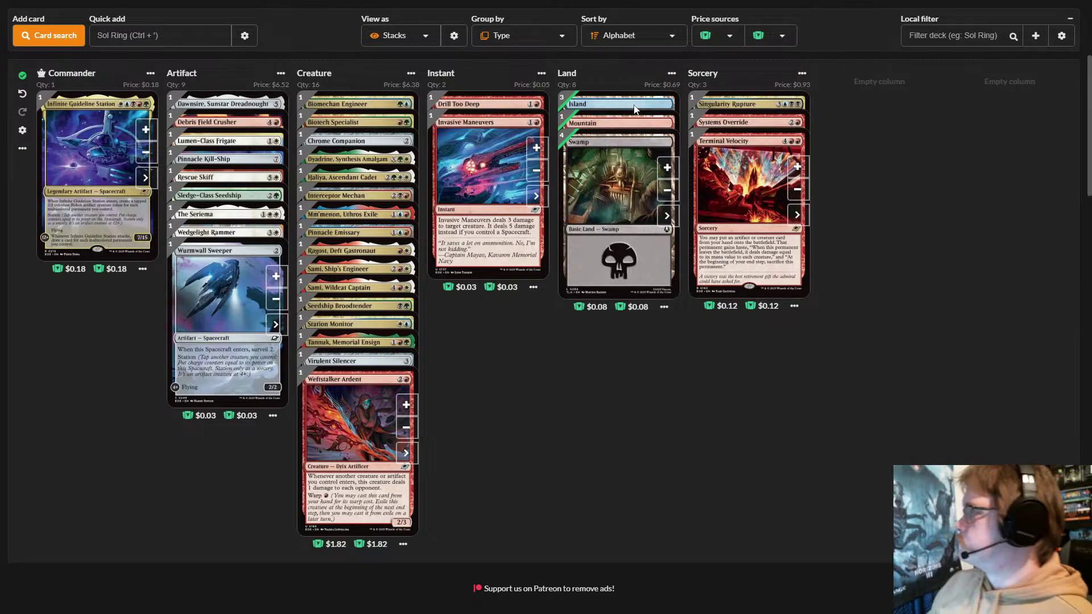
# - Raise the Island quantity to 4 and quick-add the artifact Larval Scoutlander, searching for "larval"
pyautogui.click(666, 130)
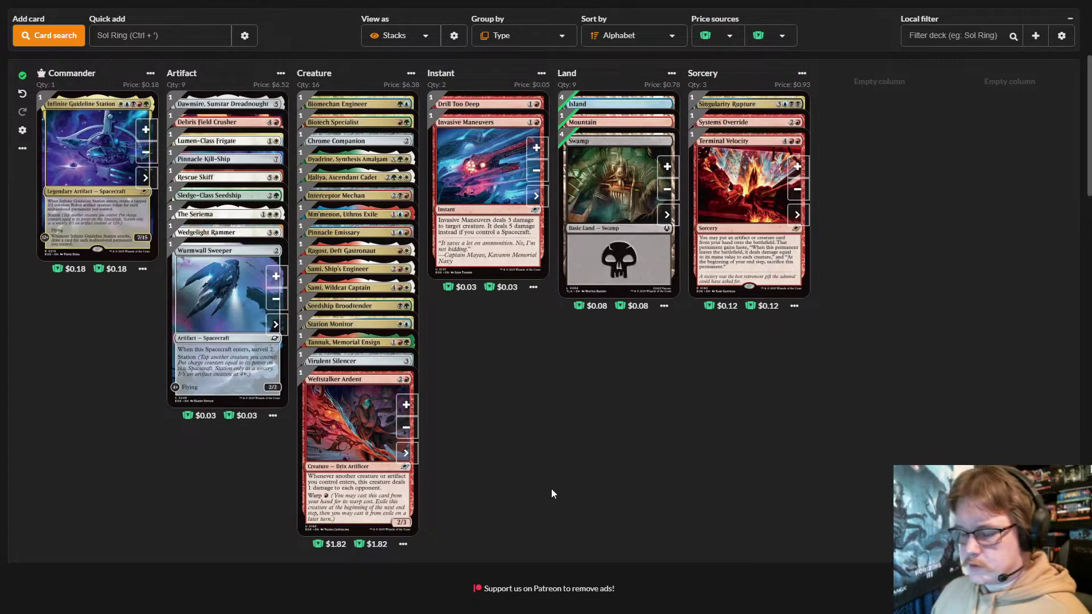
pyautogui.click(132, 34)
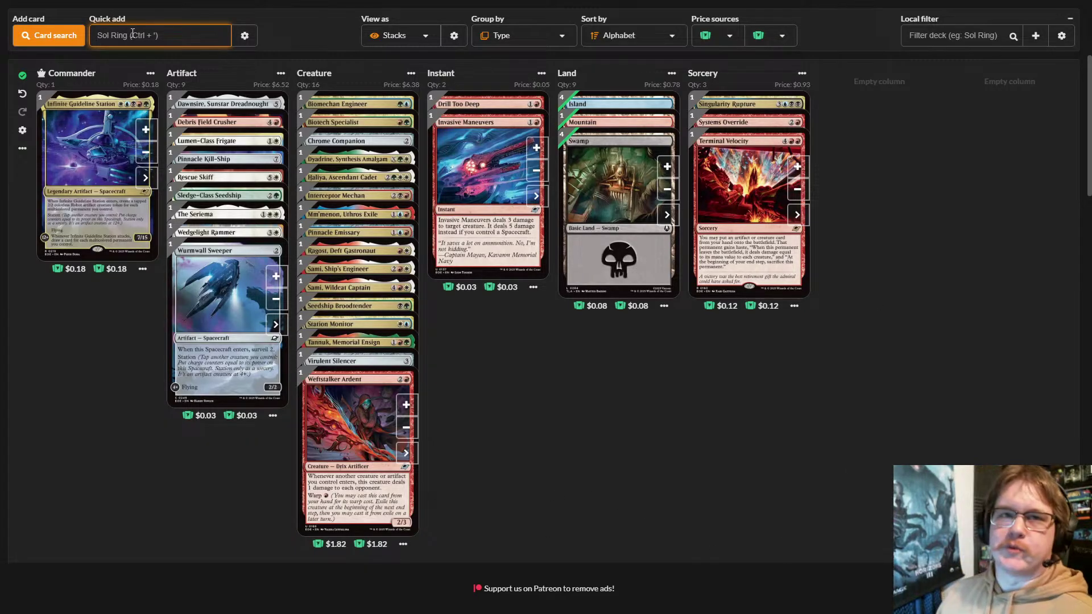
pyautogui.write('l')
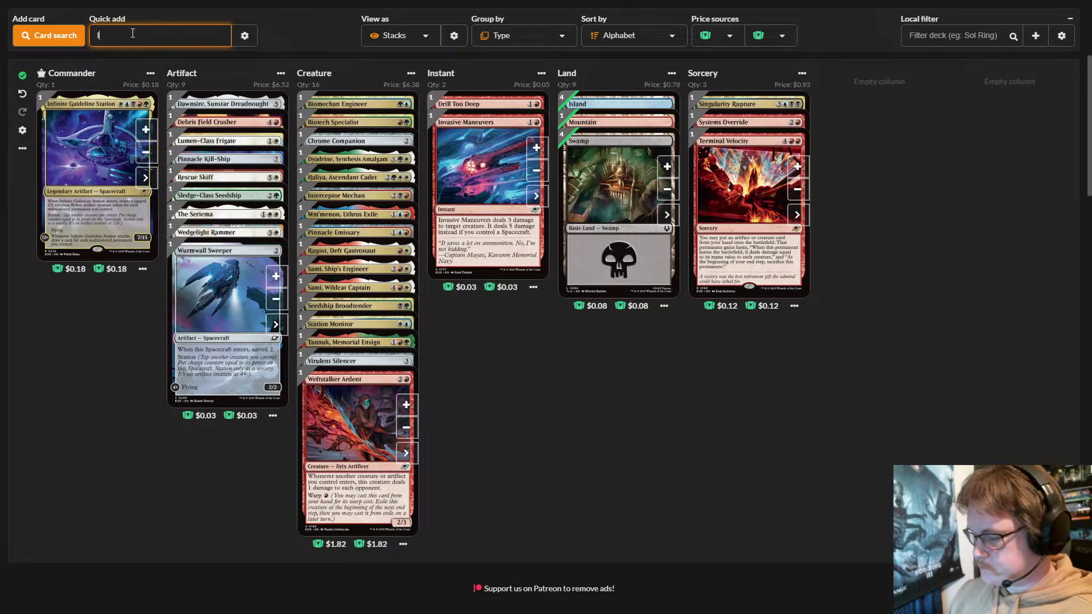
pyautogui.write('arval')
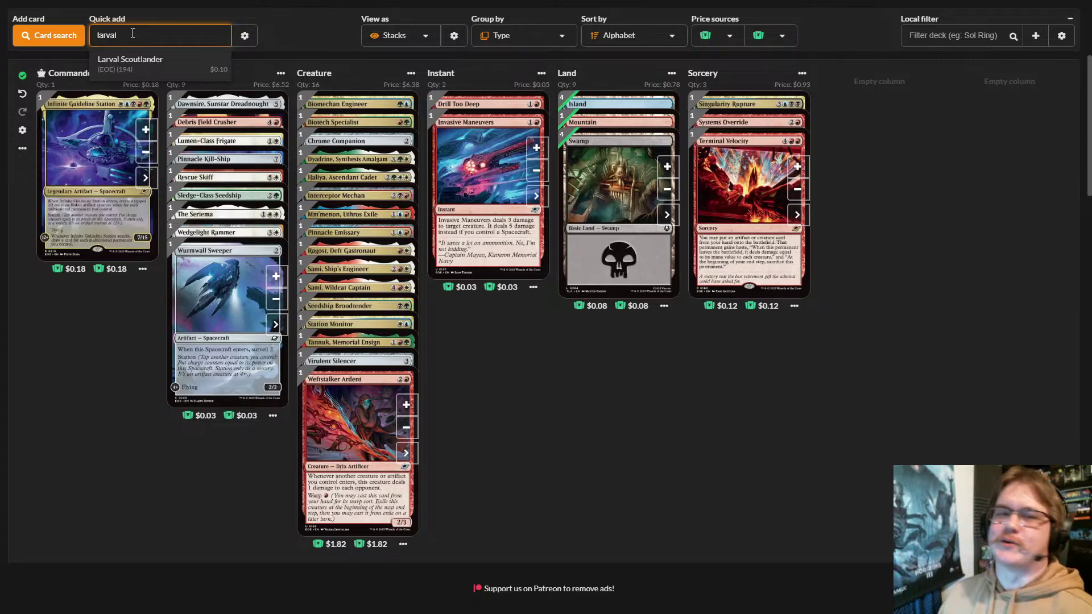
pyautogui.click(166, 59)
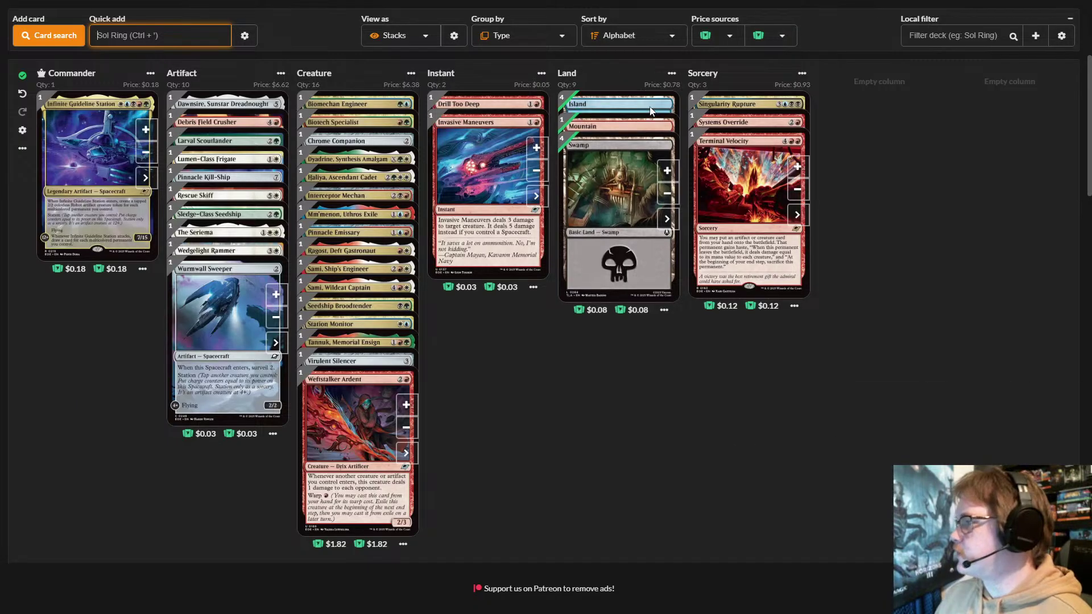
# - Raise the Island quantity to 5 and quick-add one basic land Forest, searching for "forest"
pyautogui.click(667, 130)
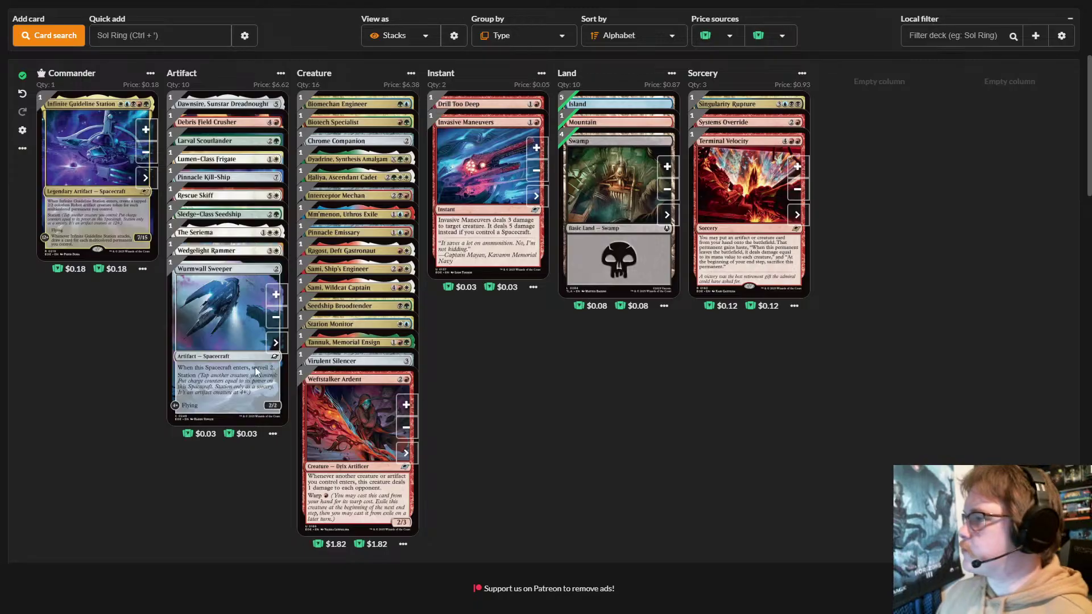
pyautogui.click(160, 35)
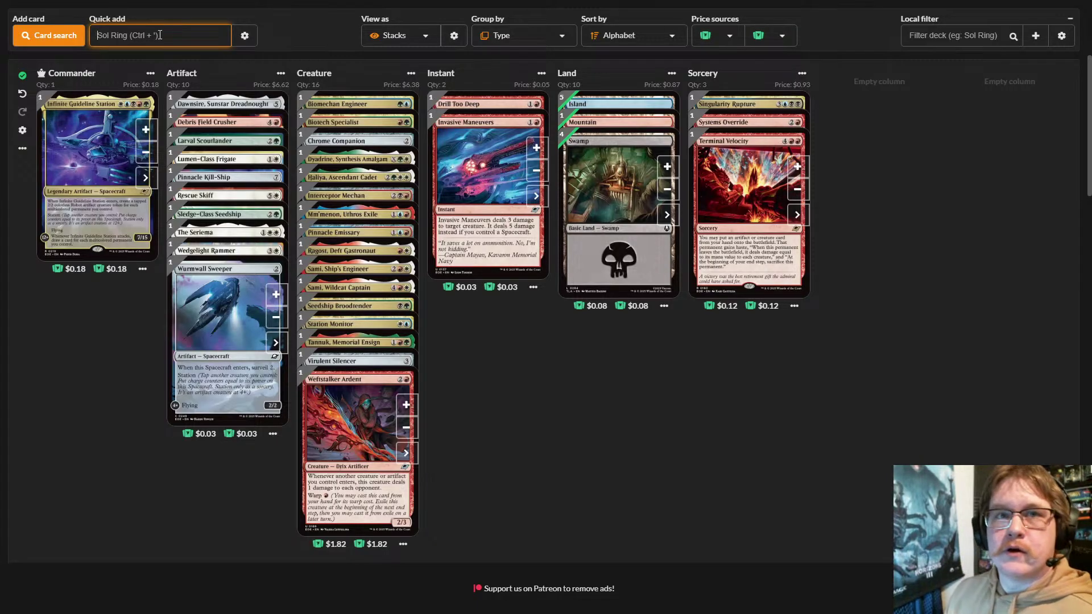
pyautogui.write('f')
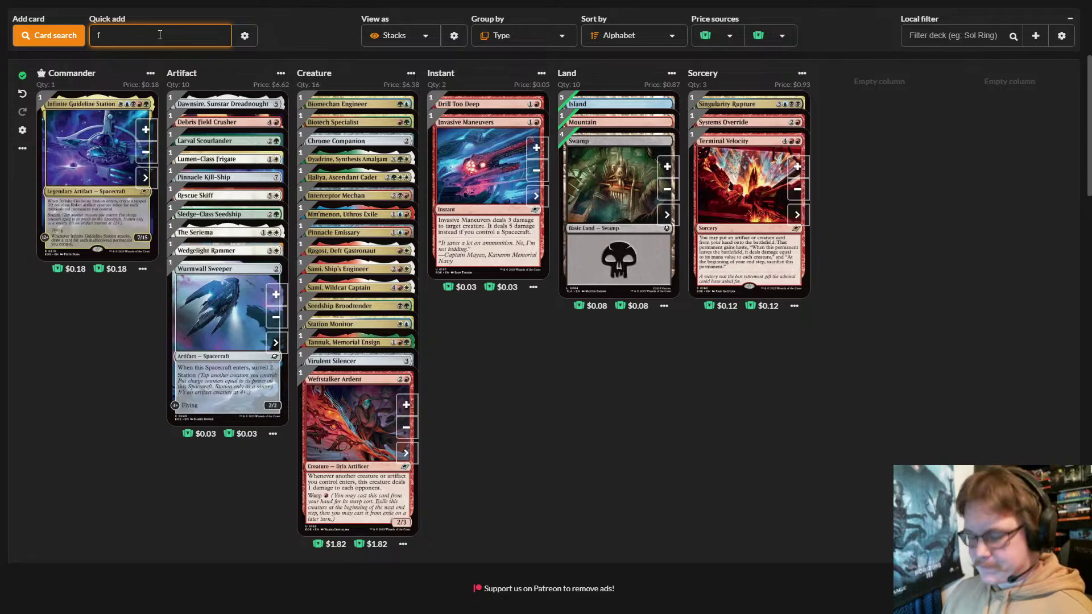
pyautogui.write('aorest')
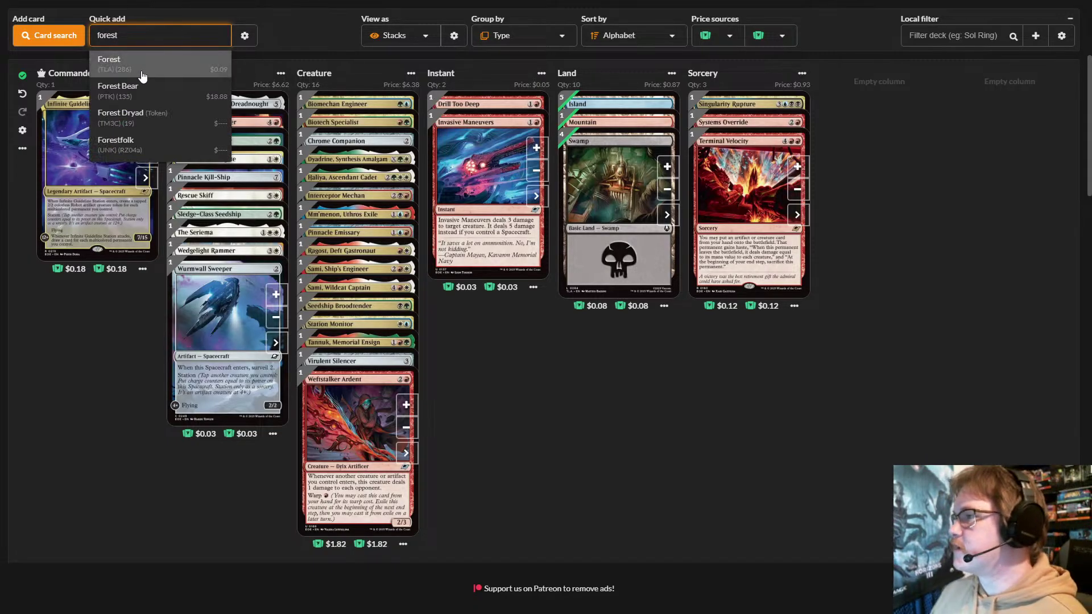
pyautogui.click(149, 58)
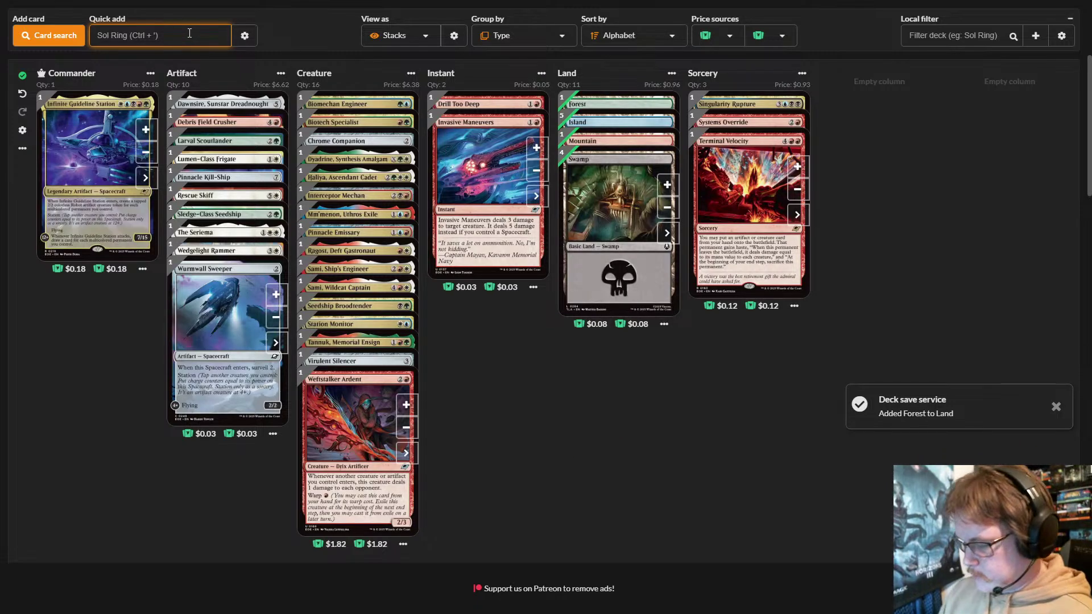
# - Quick-add the creature Forest Bear to the deck, searching for "forest bea"
pyautogui.write('forest')
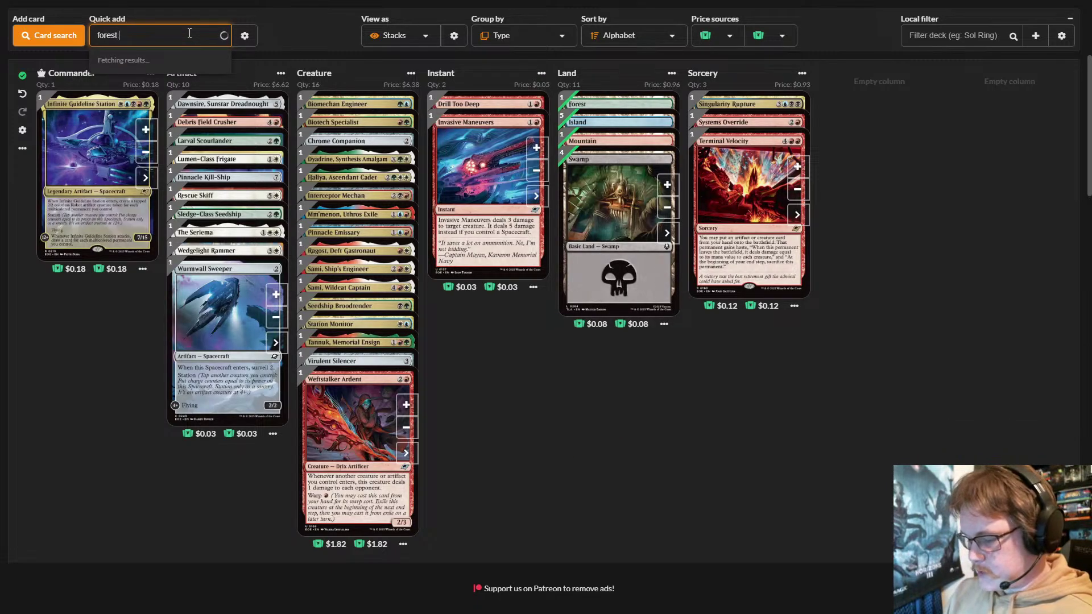
pyautogui.write(' bea')
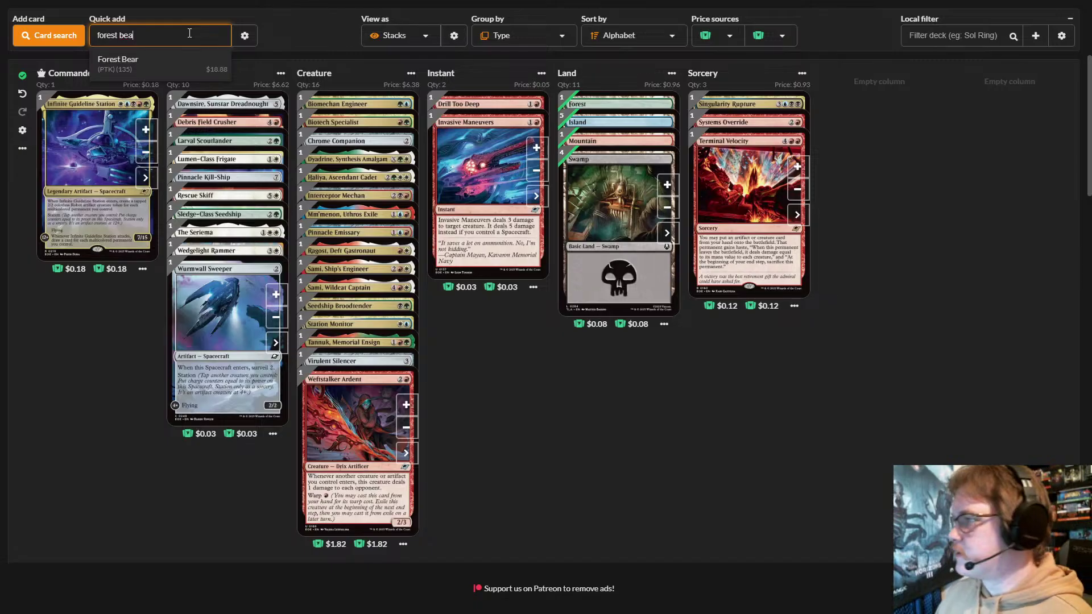
pyautogui.press('Return')
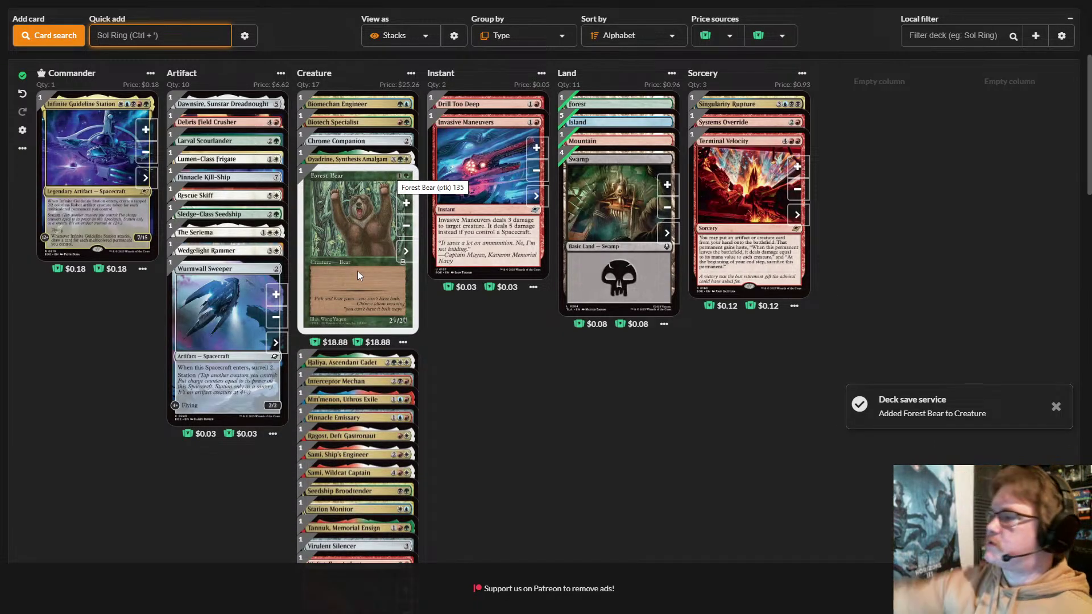
# - Switch the Forest Bear's printing to Mystery Booster 2 (mb2) (206), and remove the card from the deck
pyautogui.click(407, 257)
pyautogui.click(655, 159)
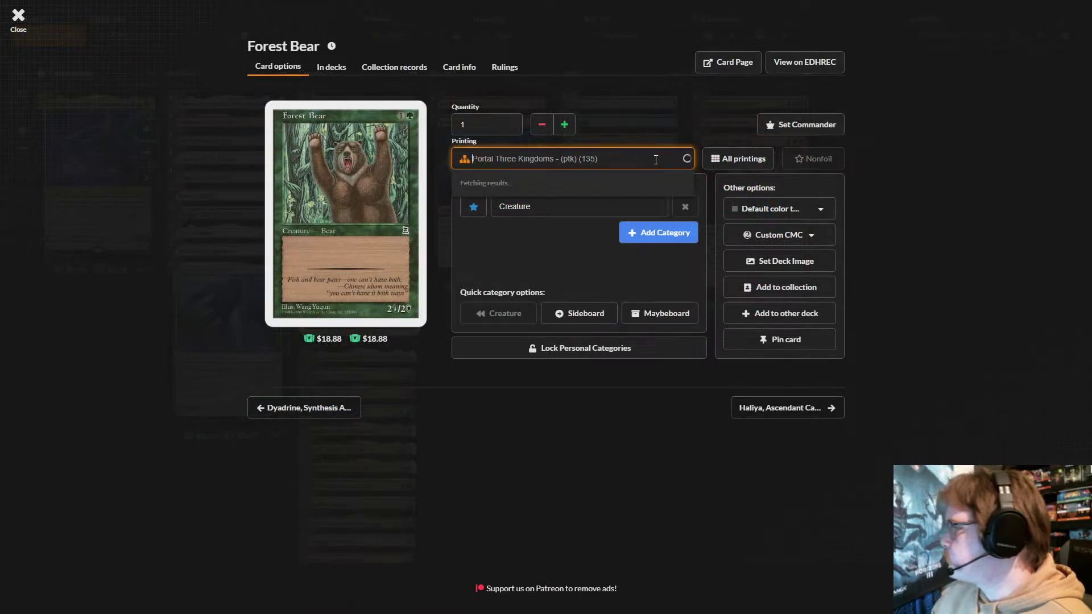
pyautogui.click(568, 221)
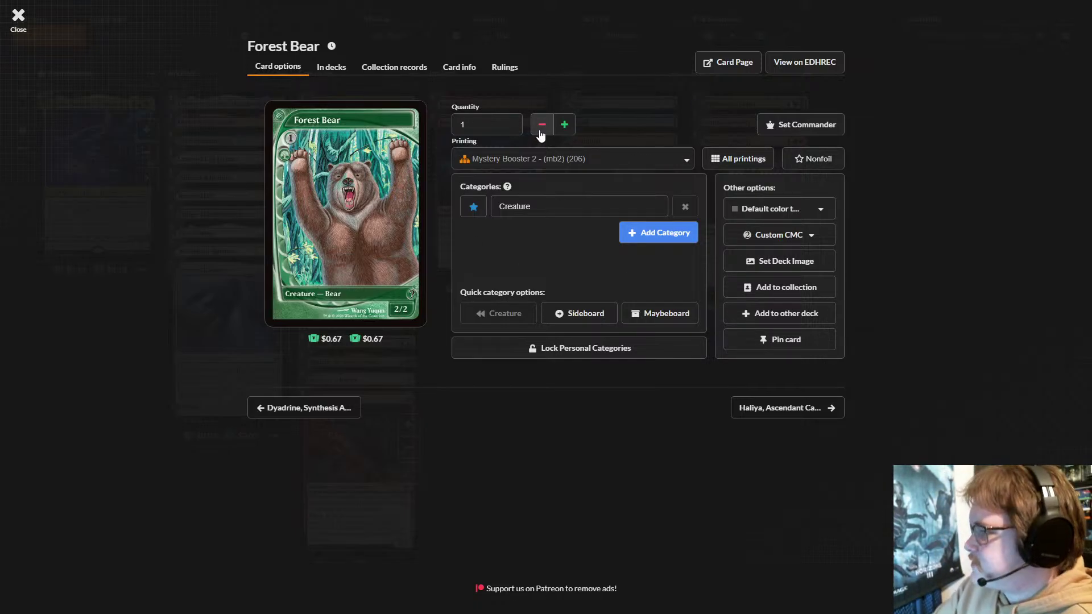
pyautogui.press('Escape')
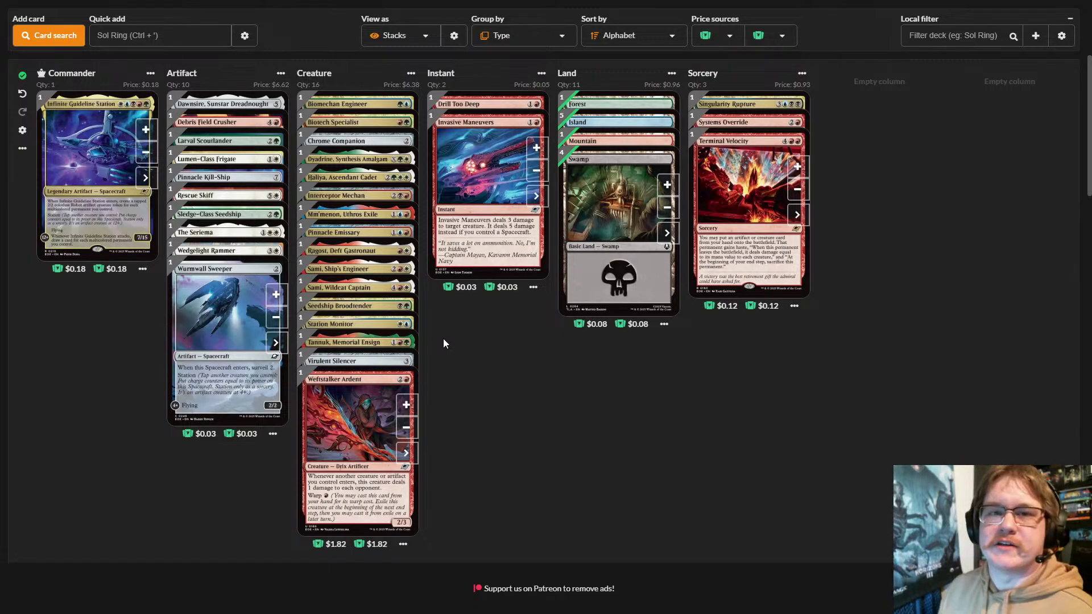
# - Quick-add the artifact Atmospheric Greenhouse, searching for "atmos", and raise the Forest quantity to 3
pyautogui.click(167, 40)
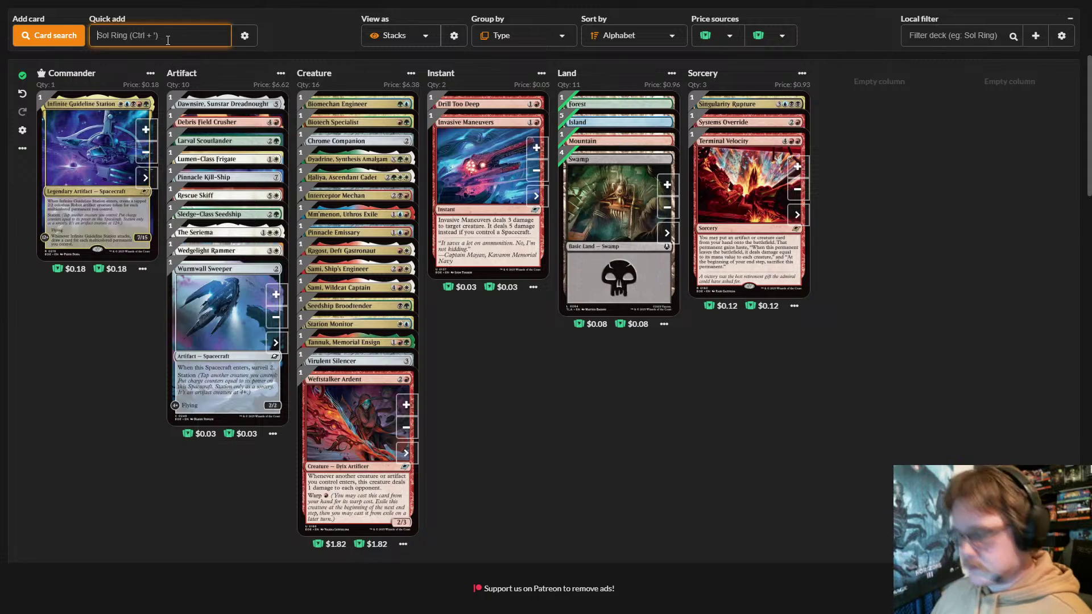
pyautogui.write('a')
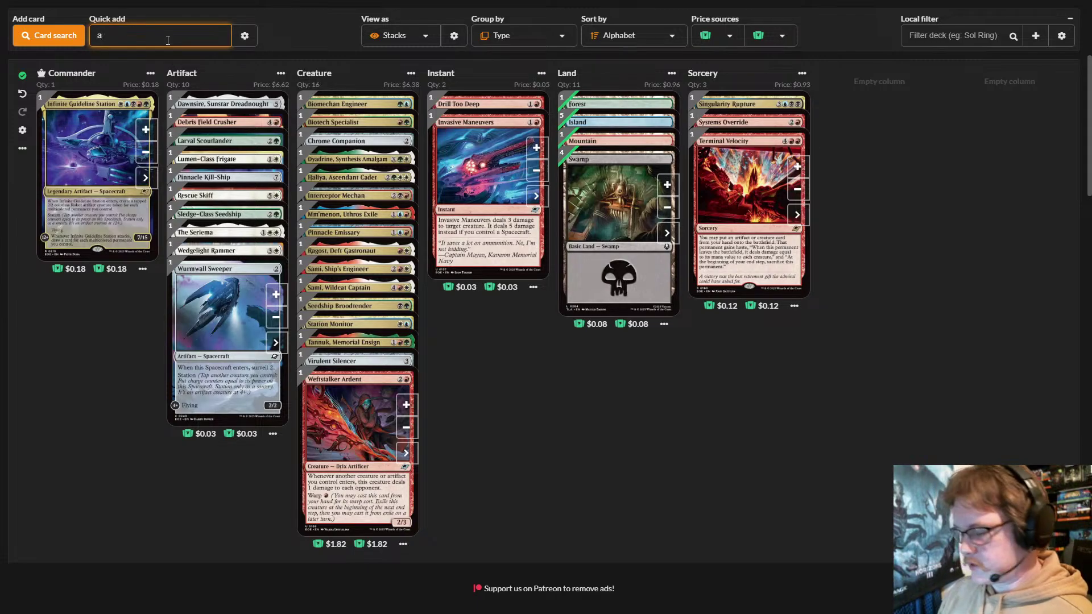
pyautogui.write('rmas')
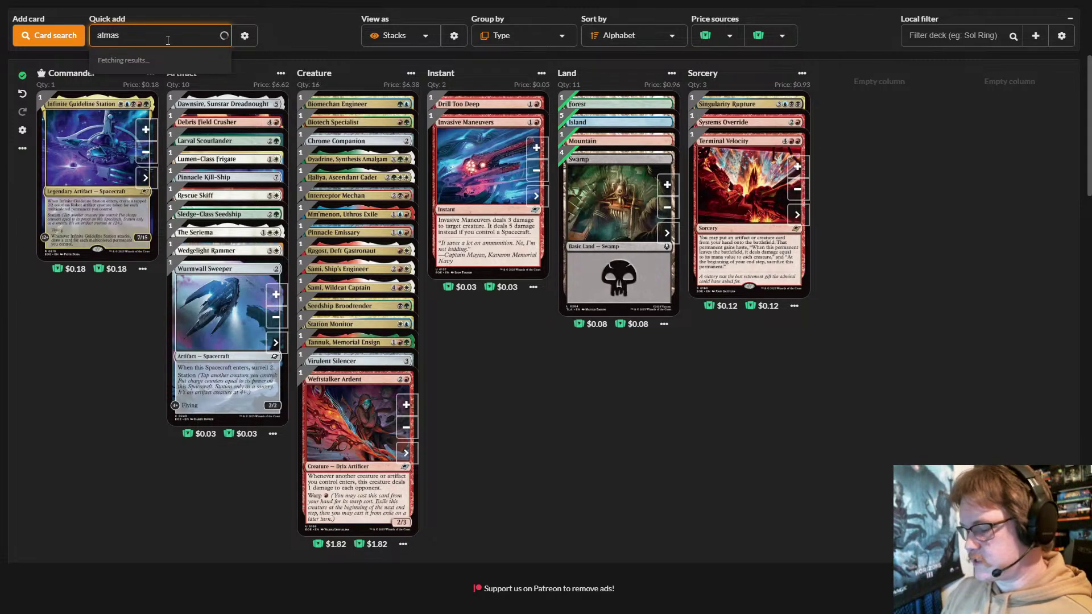
pyautogui.press('BackSpace')
pyautogui.press('BackSpace')
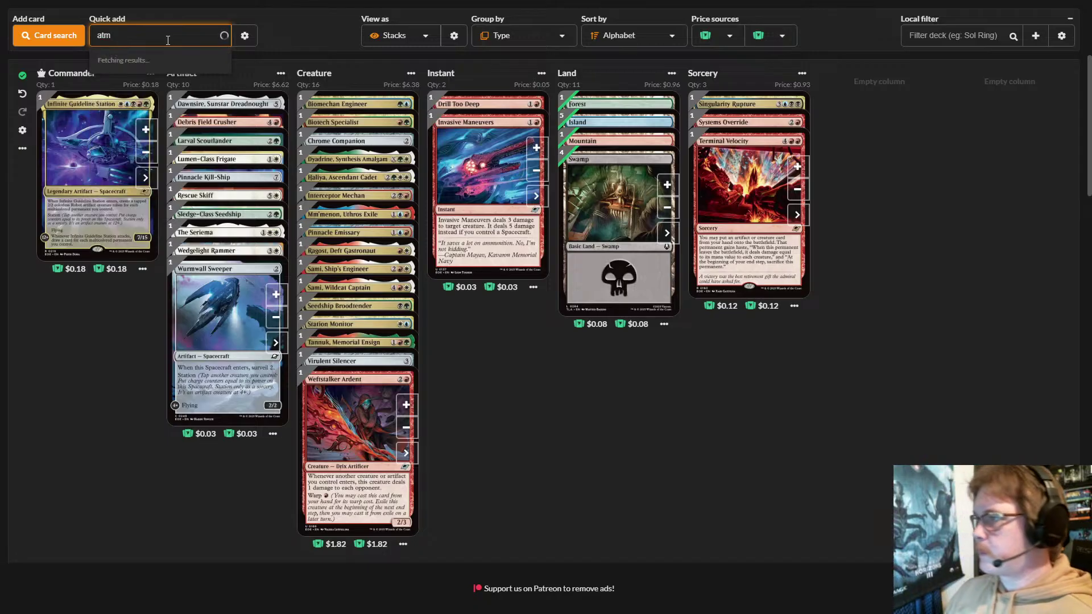
pyautogui.write('os')
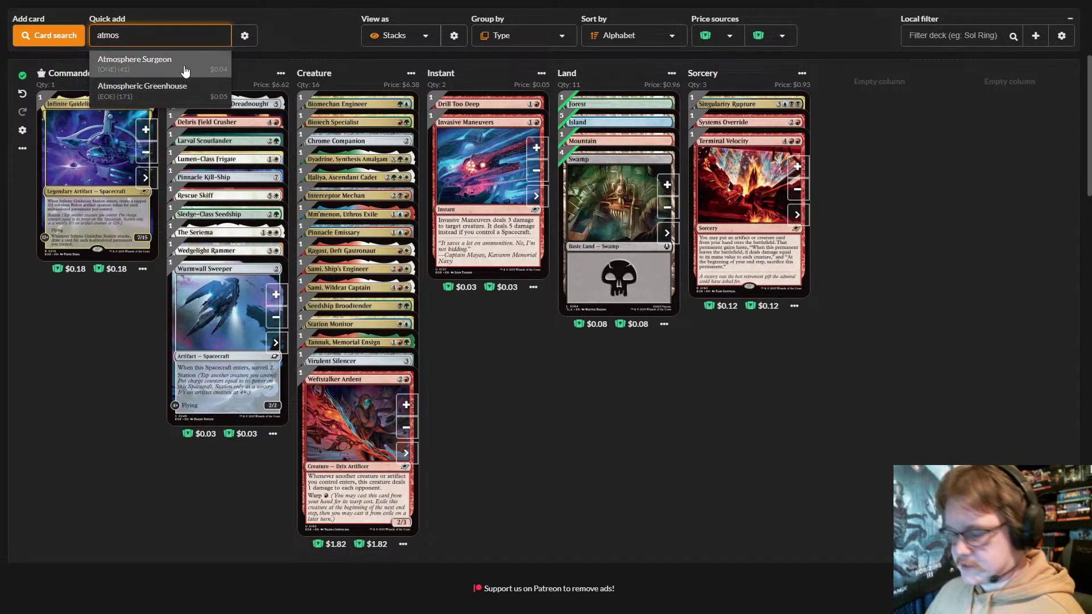
pyautogui.click(189, 92)
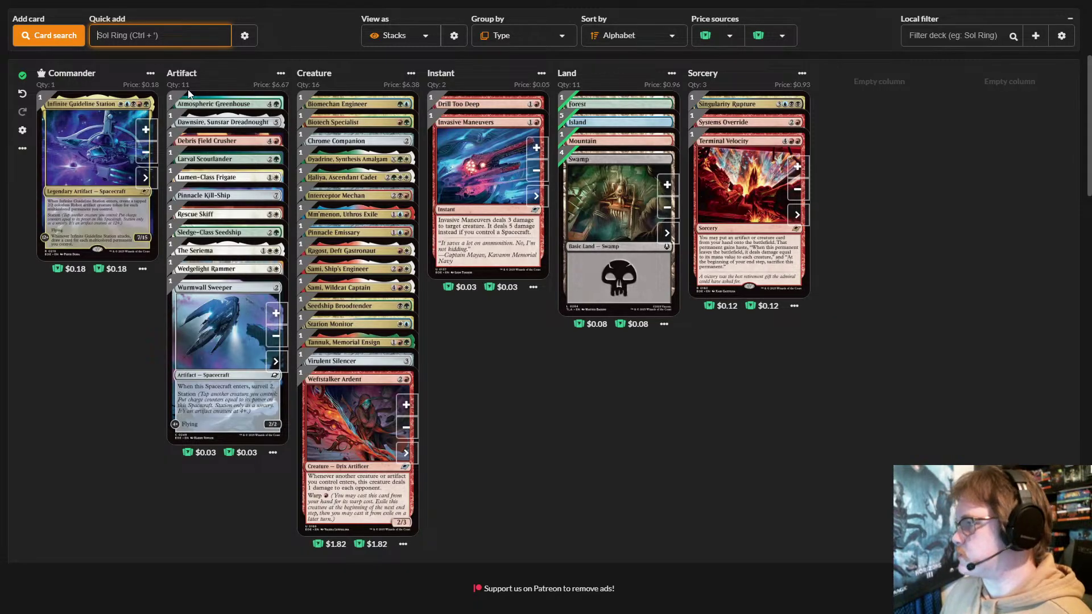
pyautogui.moveTo(625, 106)
pyautogui.click(669, 130)
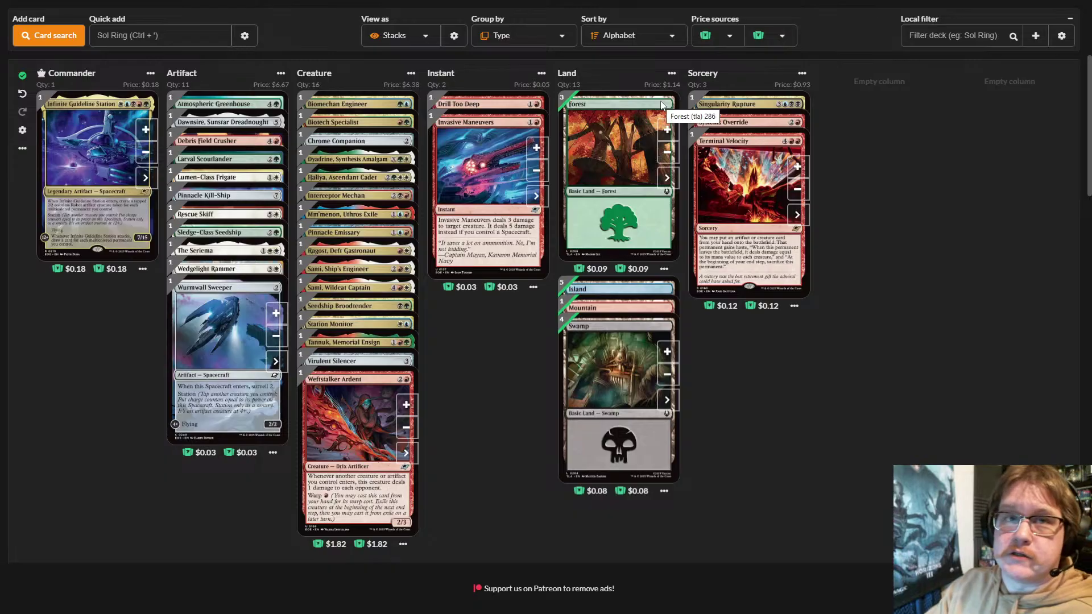
# - Quick-add the creature Urza, Lord High Artificer to the deck, searching for "urza, lord"
pyautogui.click(174, 32)
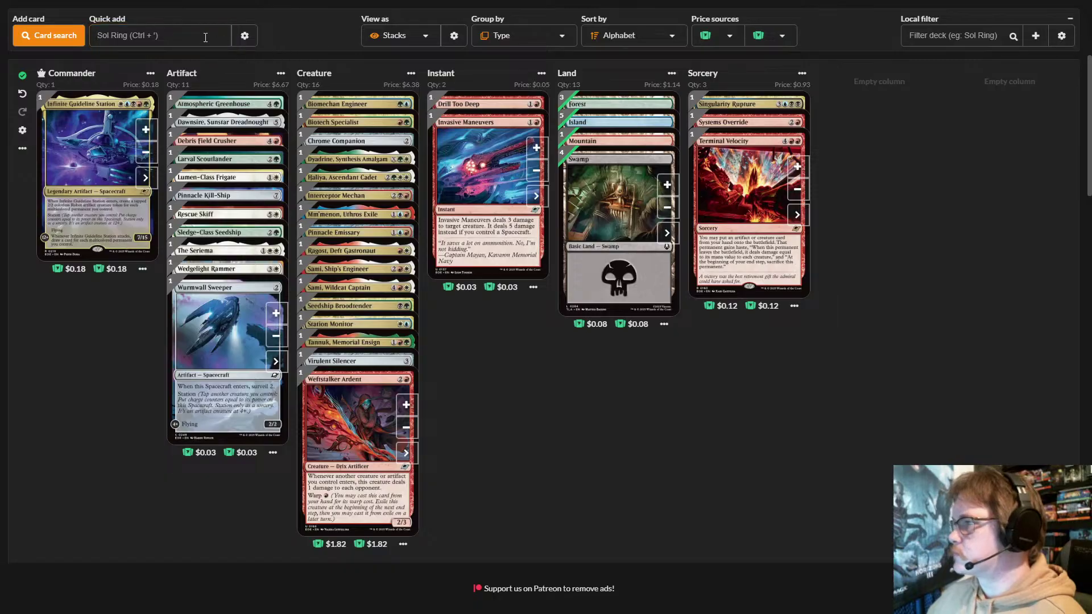
pyautogui.write('urz')
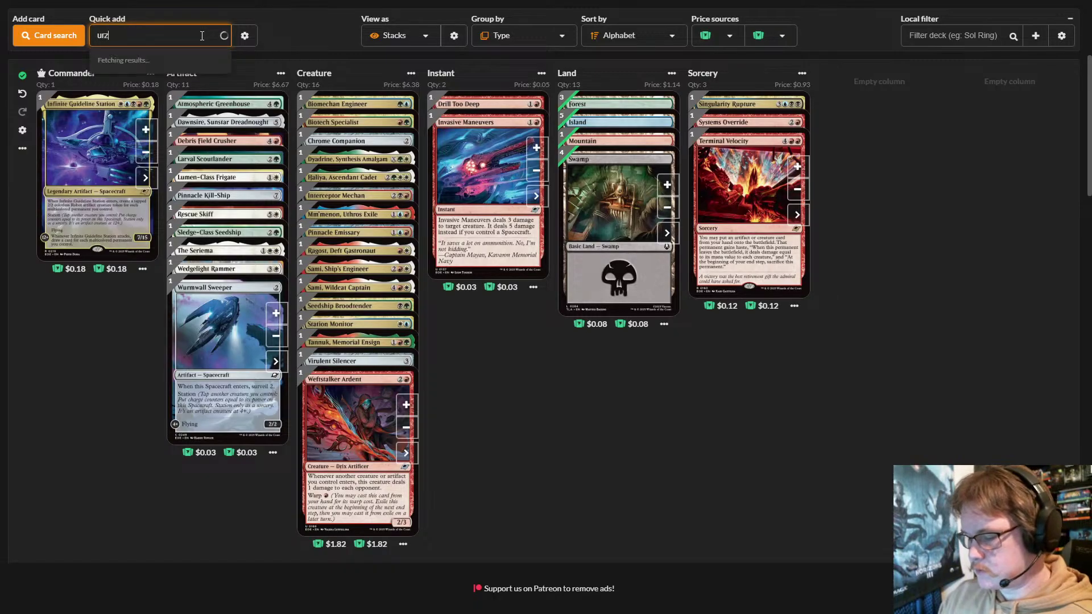
pyautogui.write('a, l')
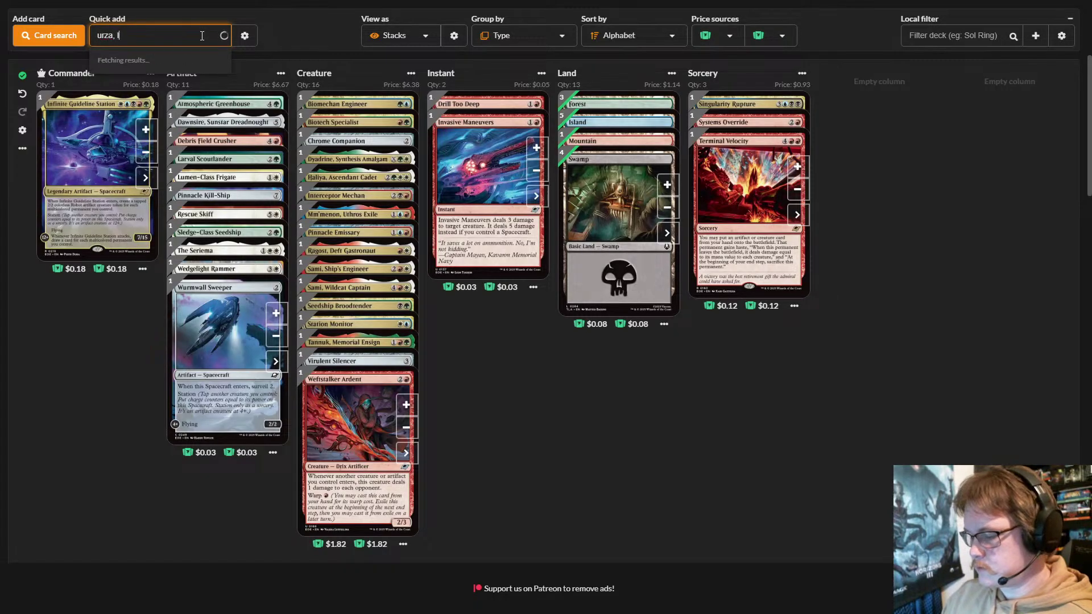
pyautogui.write('ord')
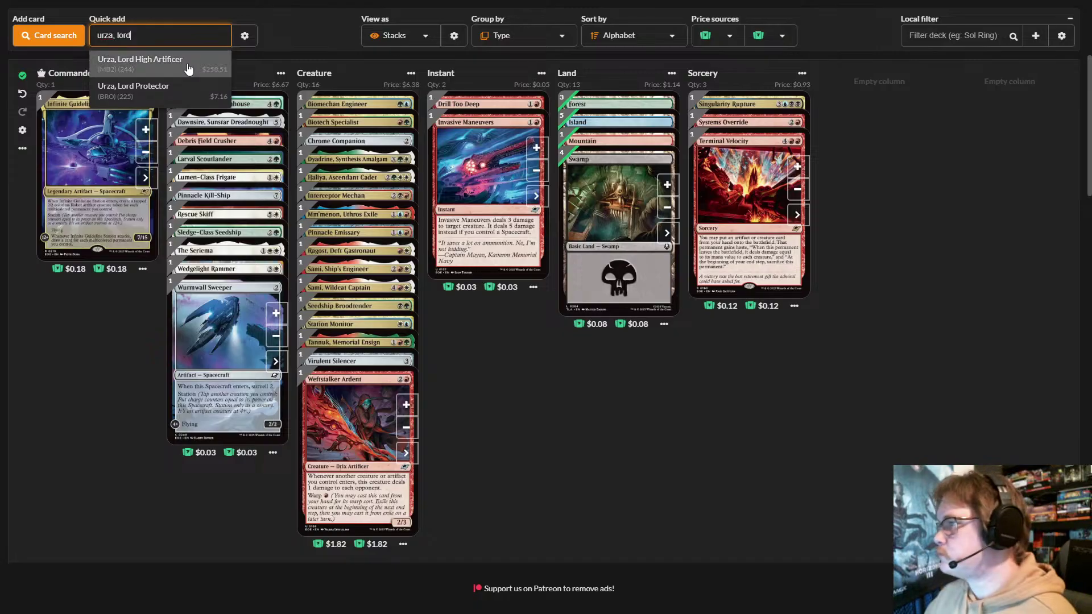
pyautogui.click(181, 67)
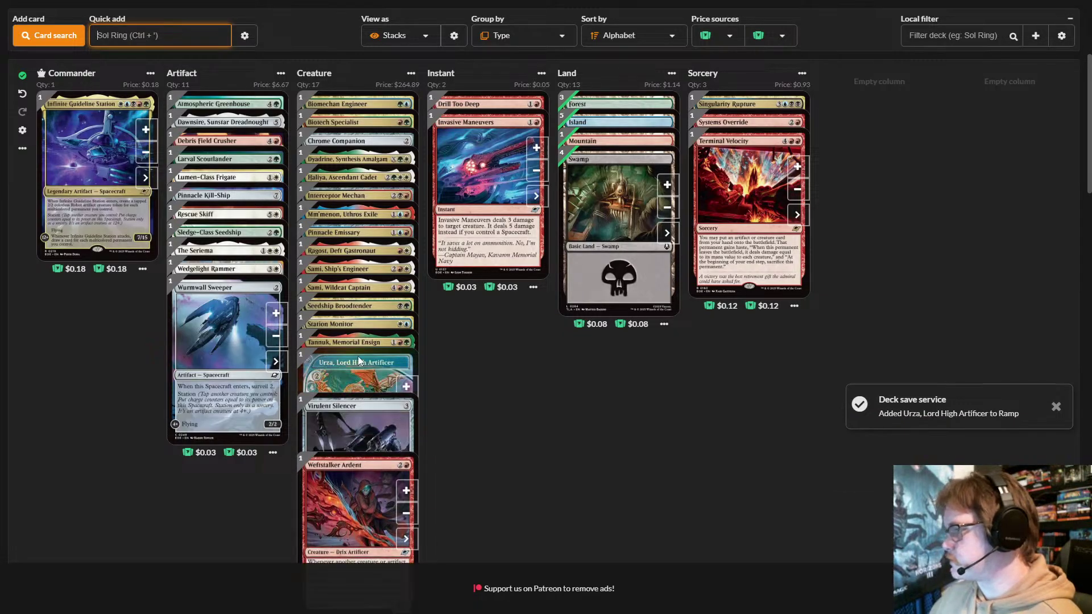
# - Check the card options of Urza, Lord High Artificer, and remove the card from the deck
pyautogui.moveTo(358, 362)
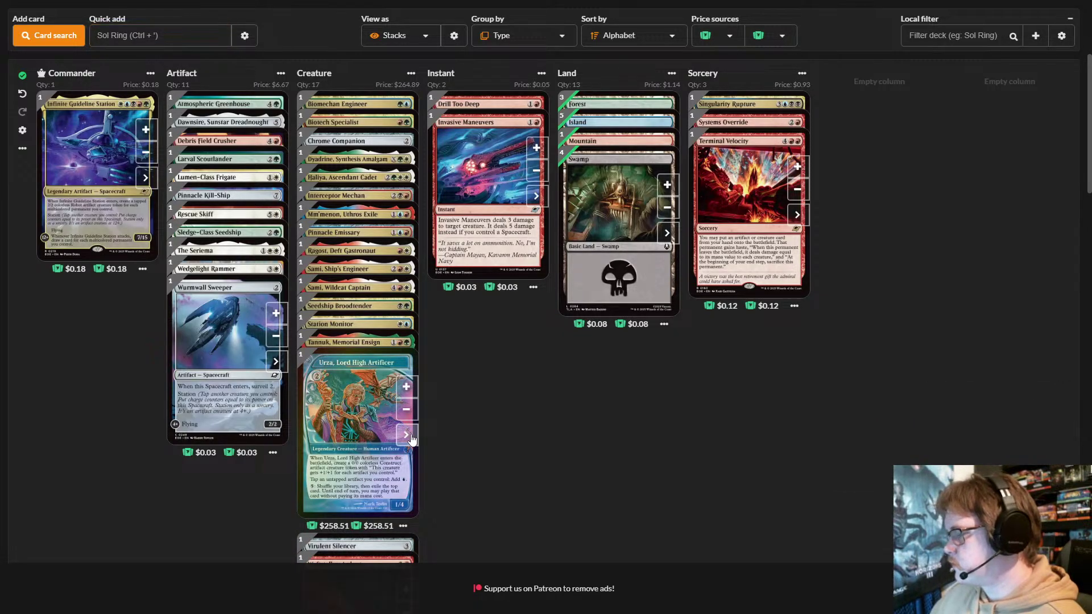
pyautogui.click(406, 435)
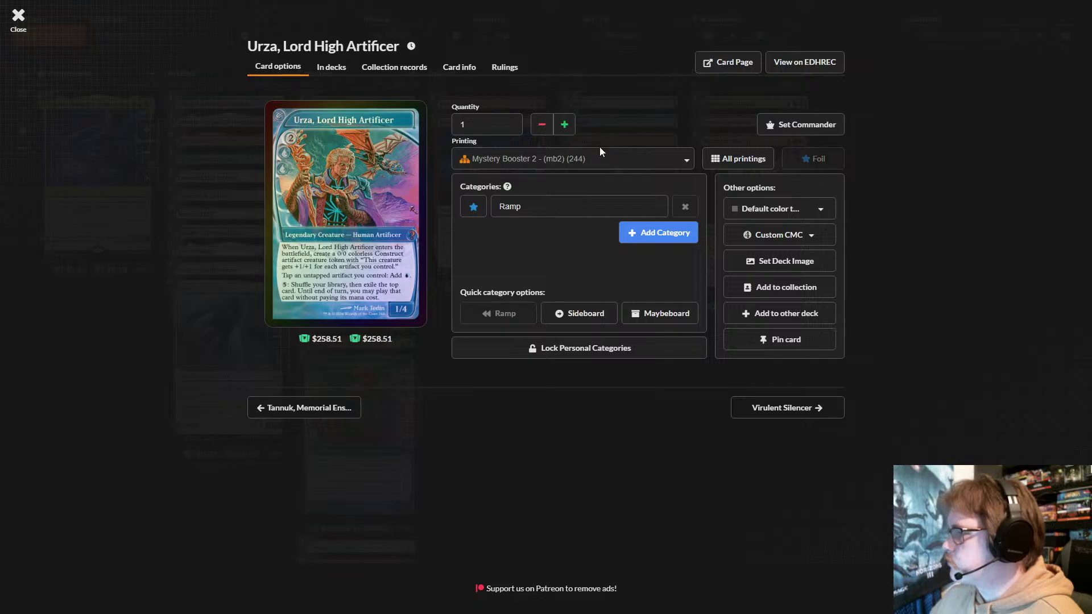
pyautogui.click(631, 500)
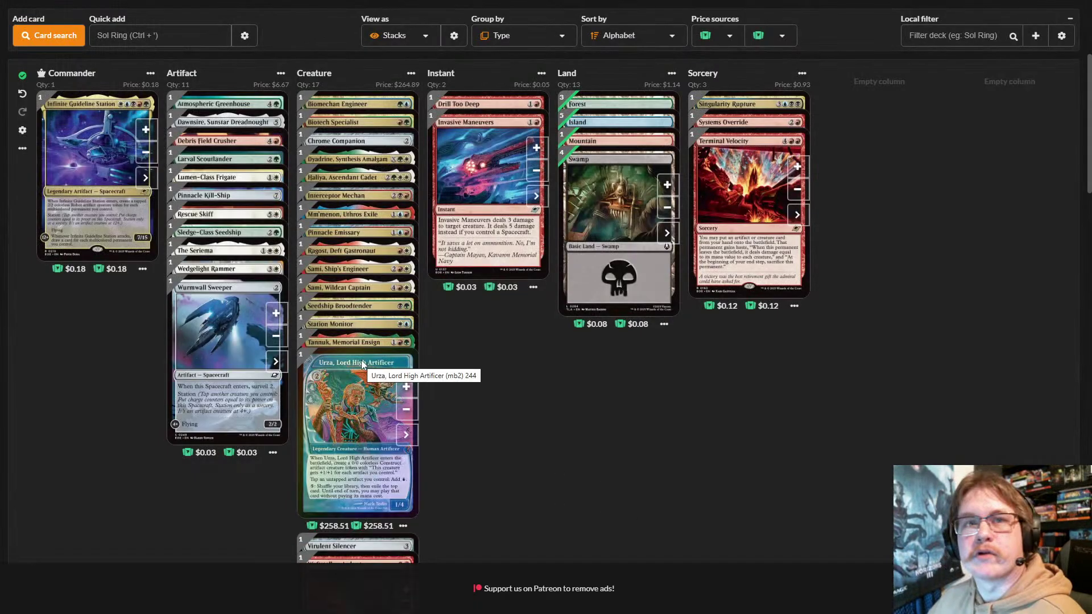
pyautogui.click(407, 410)
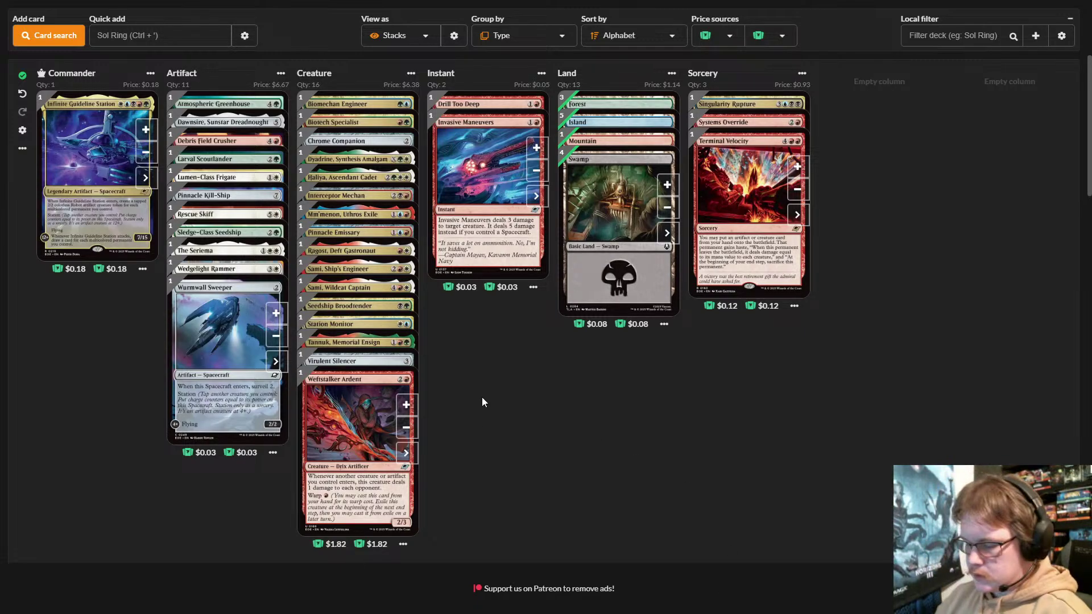
# - Quick-add the artifact Uthros Research Craft, searching for "uthros", and raise the Forest quantity to 5
pyautogui.click(175, 35)
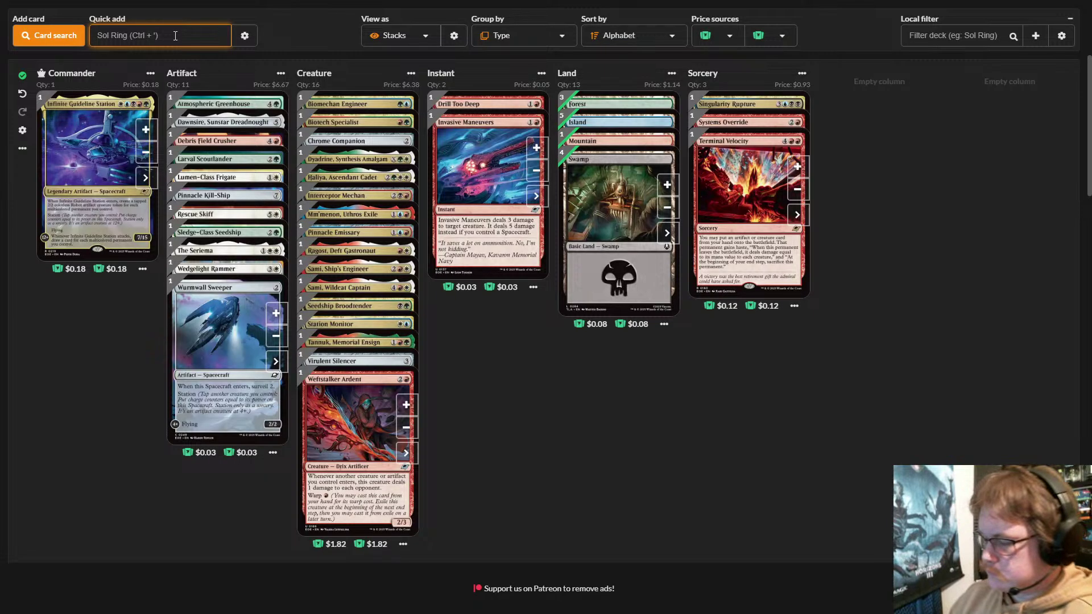
pyautogui.write('uthro')
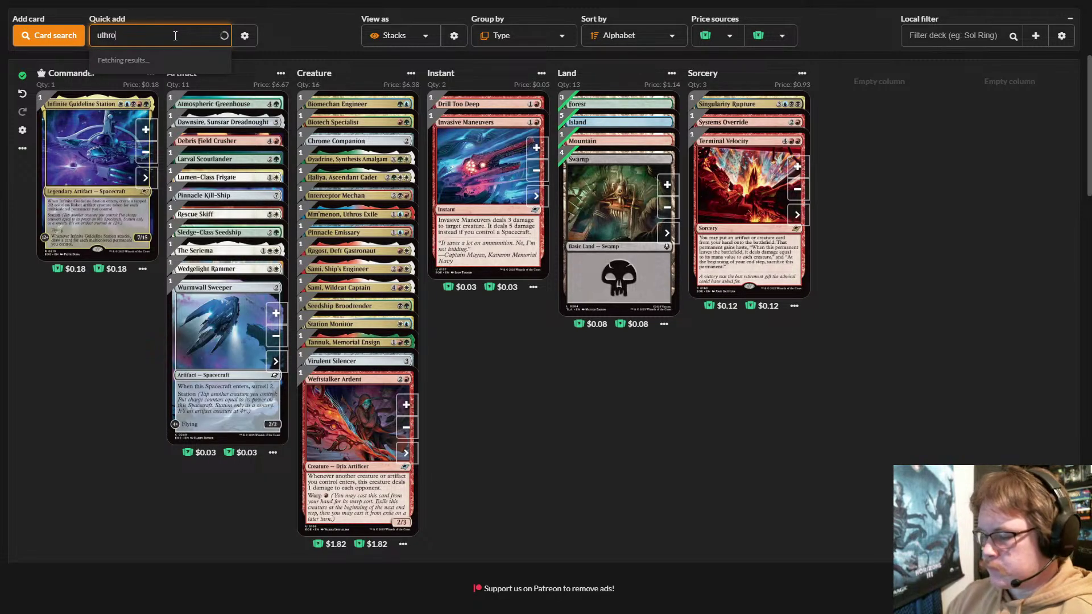
pyautogui.write('s')
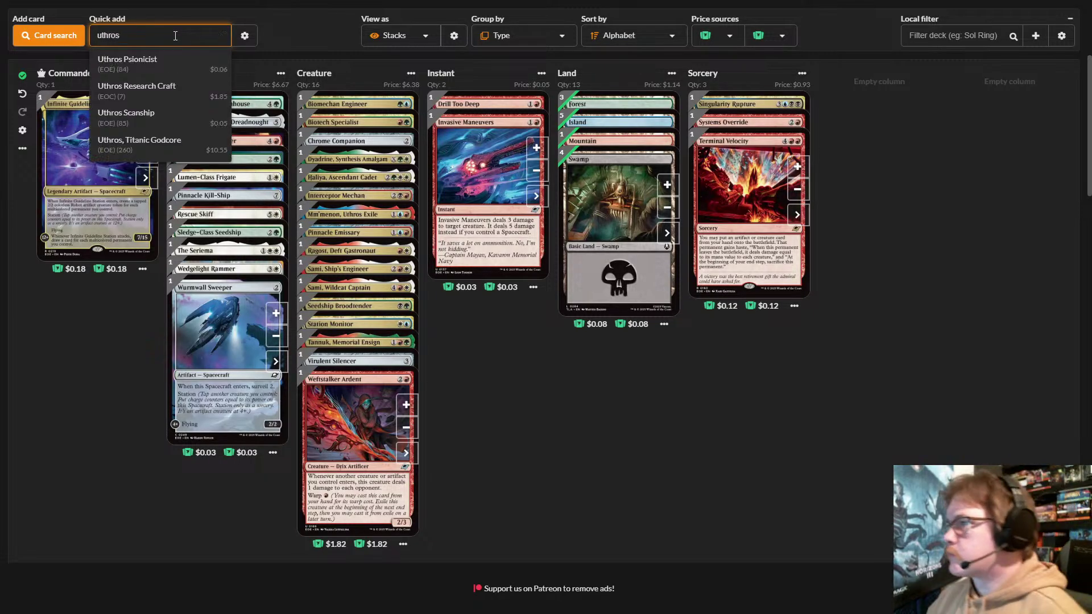
pyautogui.click(178, 89)
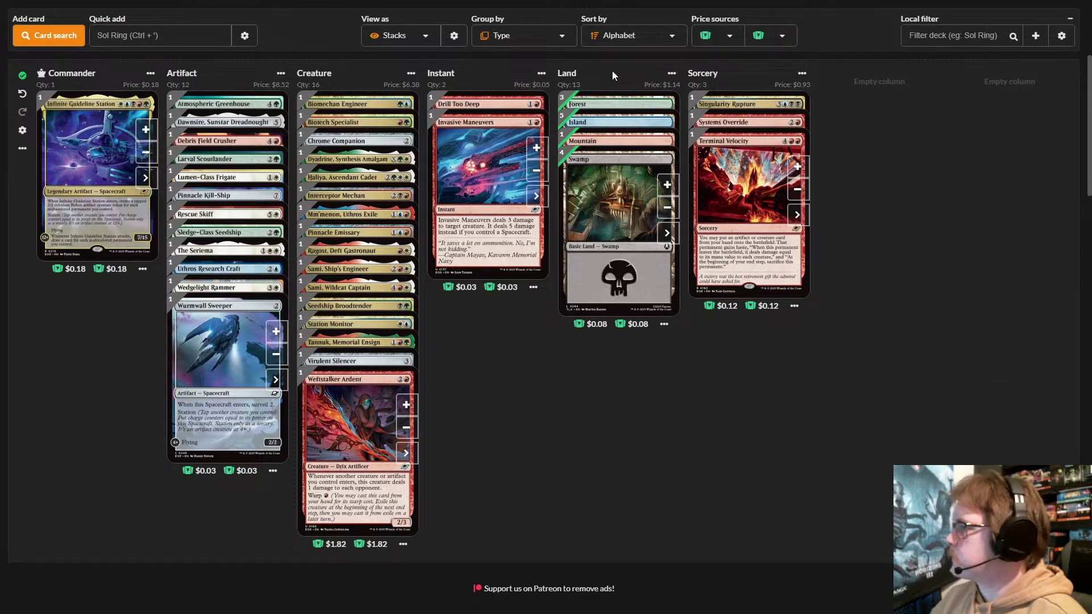
pyautogui.click(674, 135)
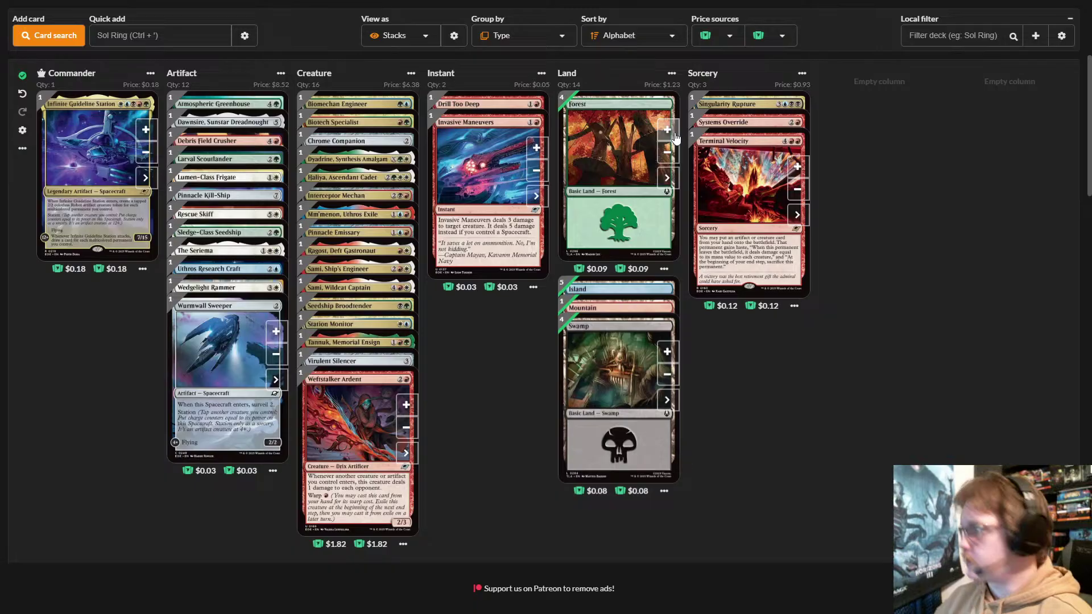
pyautogui.click(674, 135)
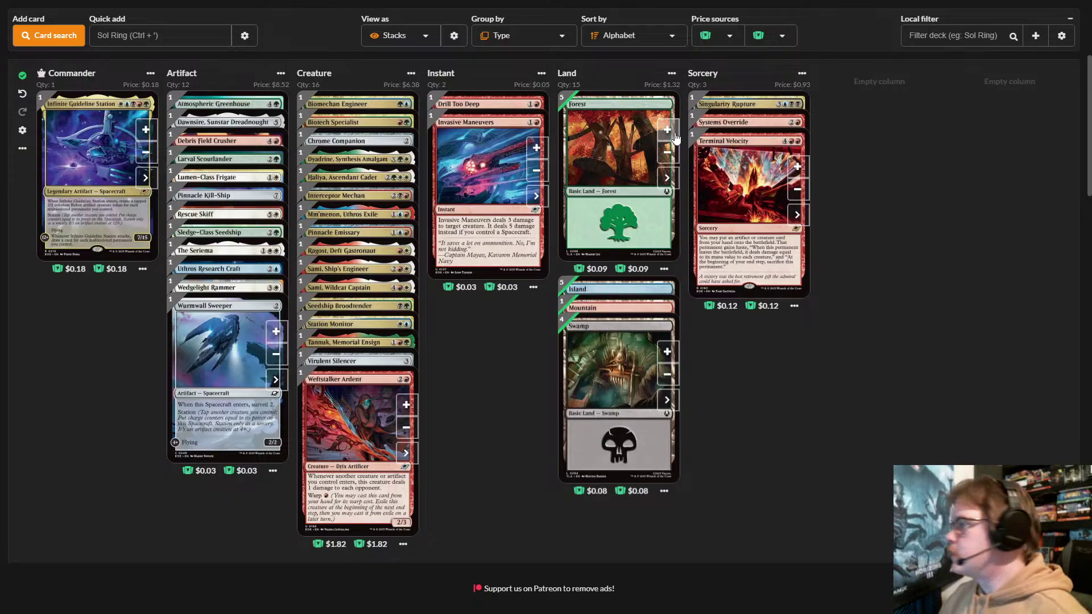
# - Quick-add the artifact Uthros Scanship to the deck, searching for "uthros"
pyautogui.click(197, 35)
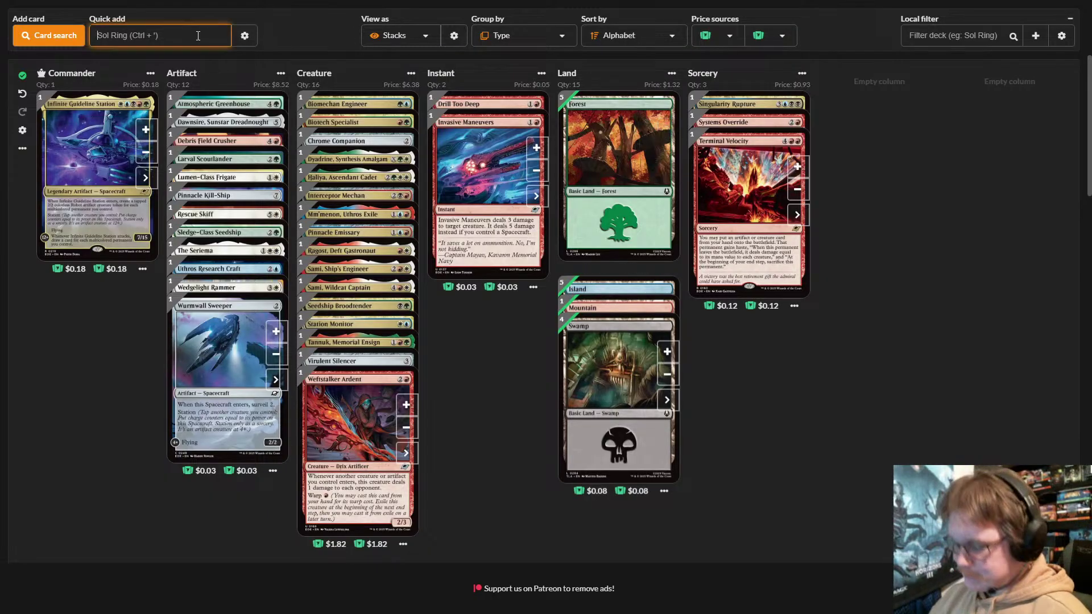
pyautogui.write('uthros')
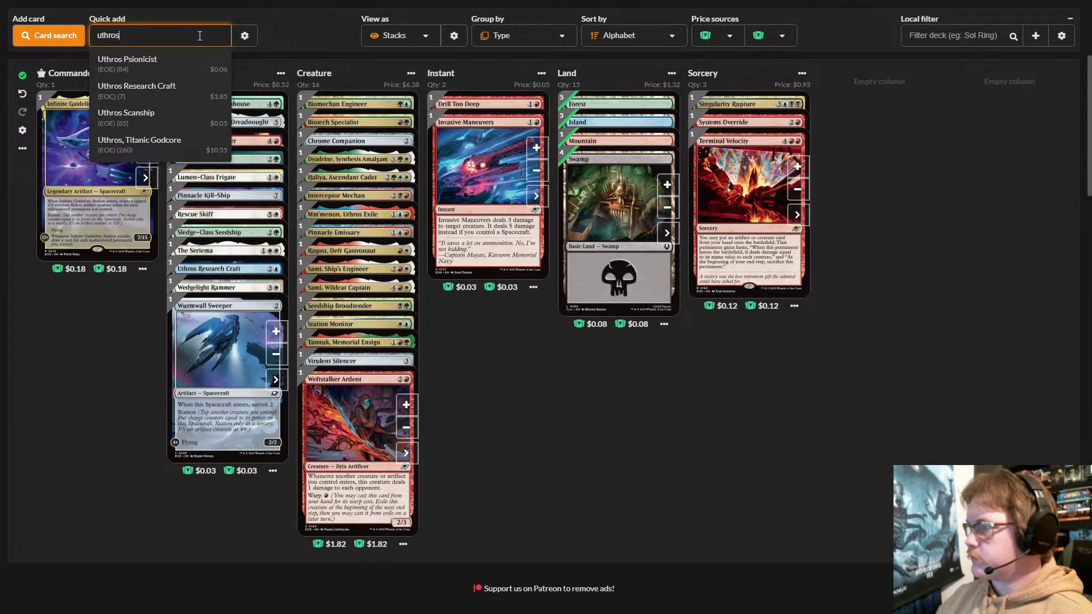
pyautogui.click(174, 116)
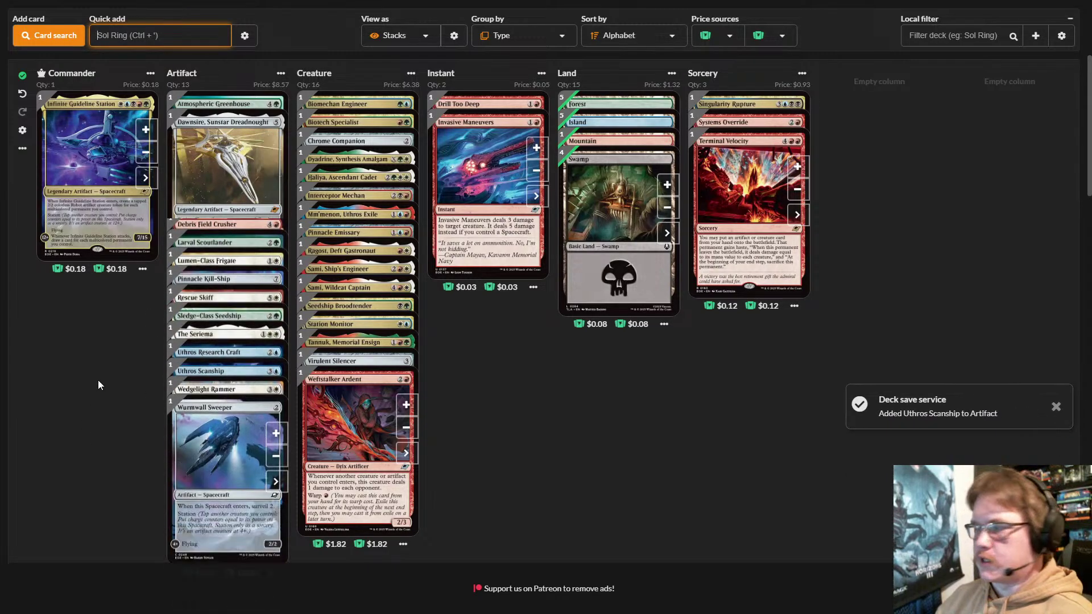
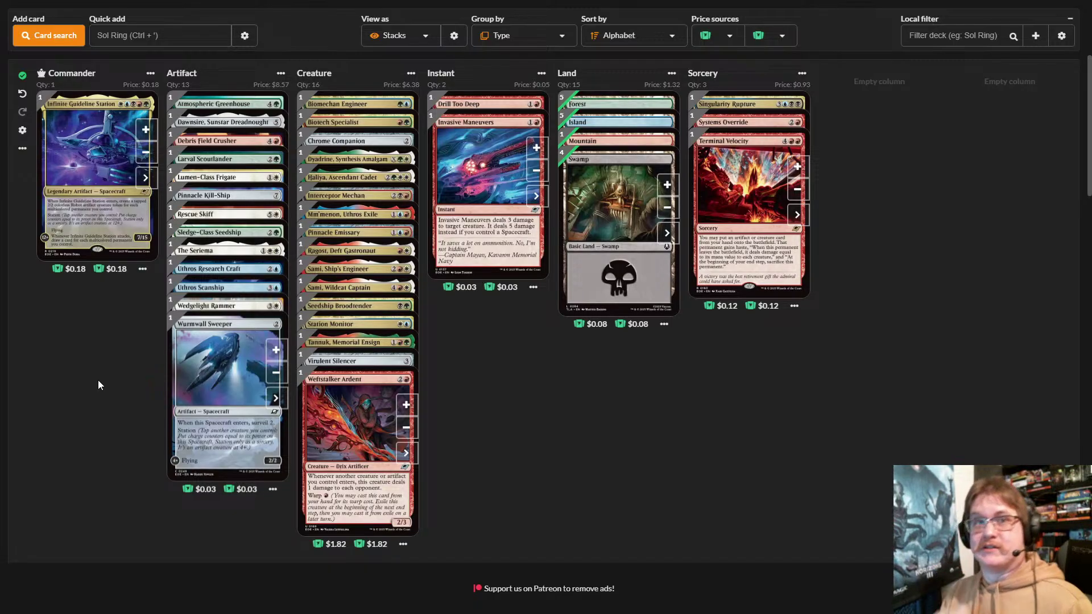
# - Quick-add one basic land Plains to the deck, searching for "plains"
pyautogui.click(179, 41)
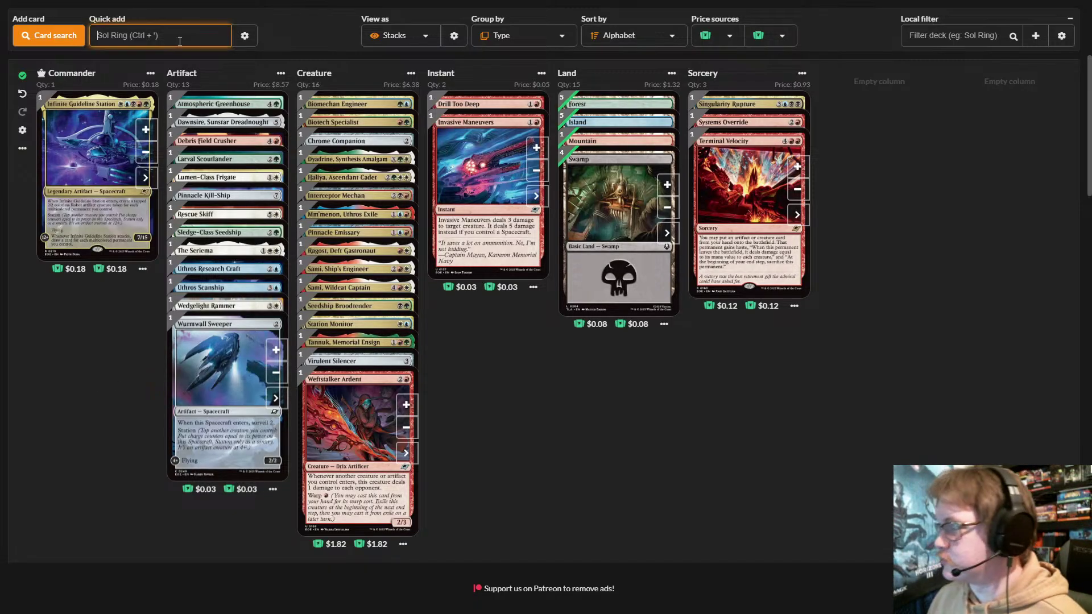
pyautogui.write('plains')
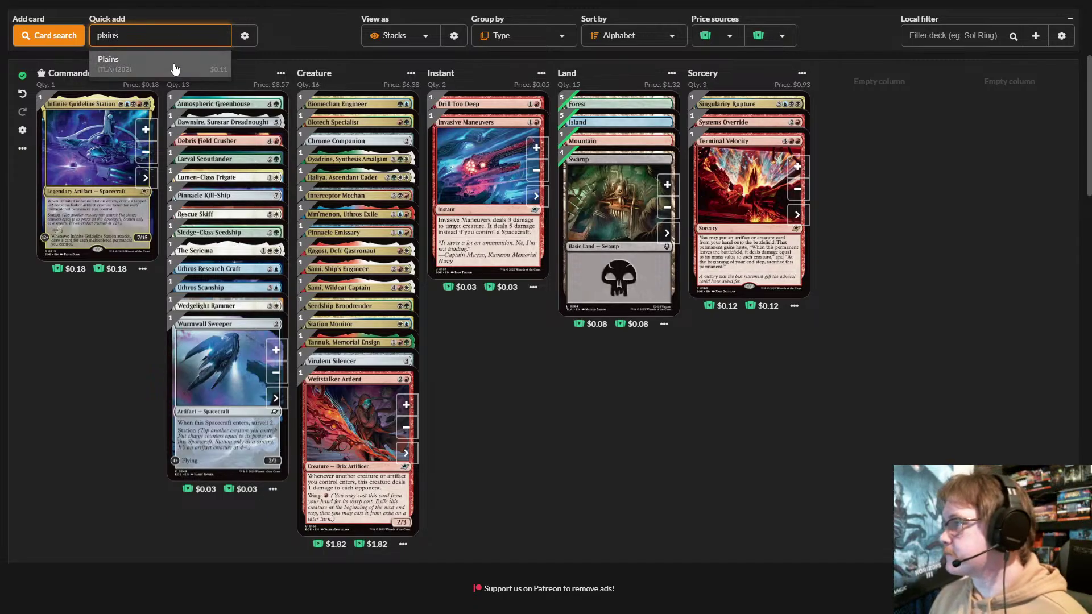
pyautogui.click(172, 67)
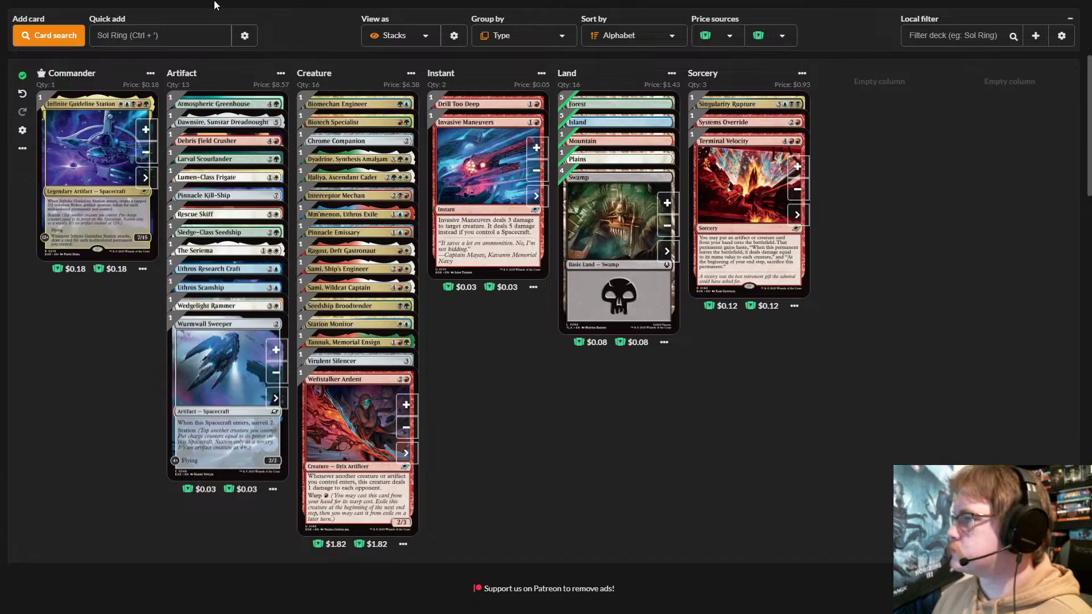
# - Quick-add the artifact Specimen Freighter to the deck, searching for "specimen freighter"
pyautogui.click(169, 37)
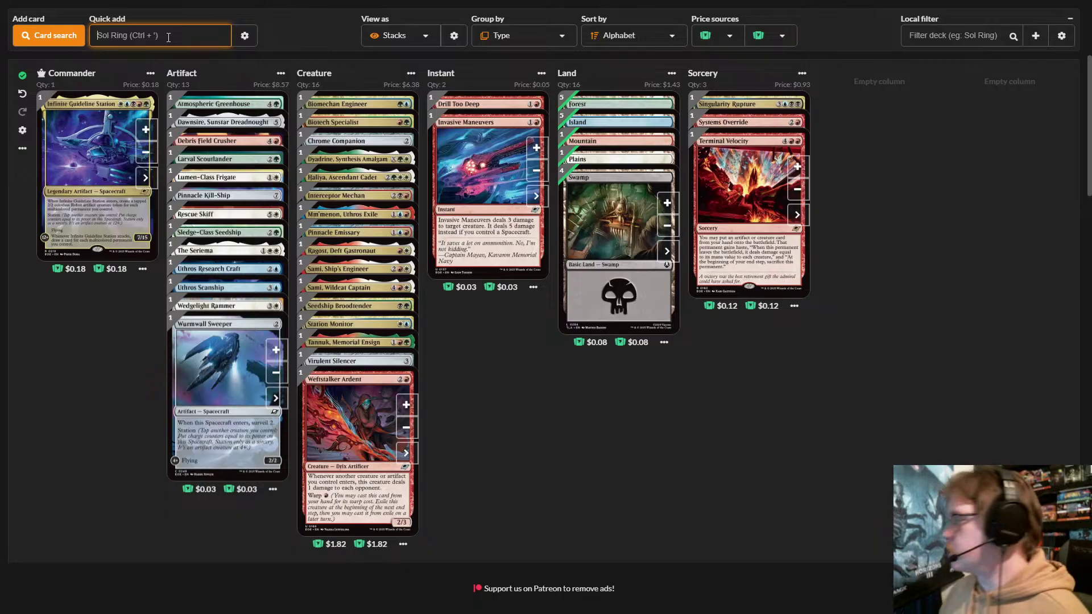
pyautogui.write('s')
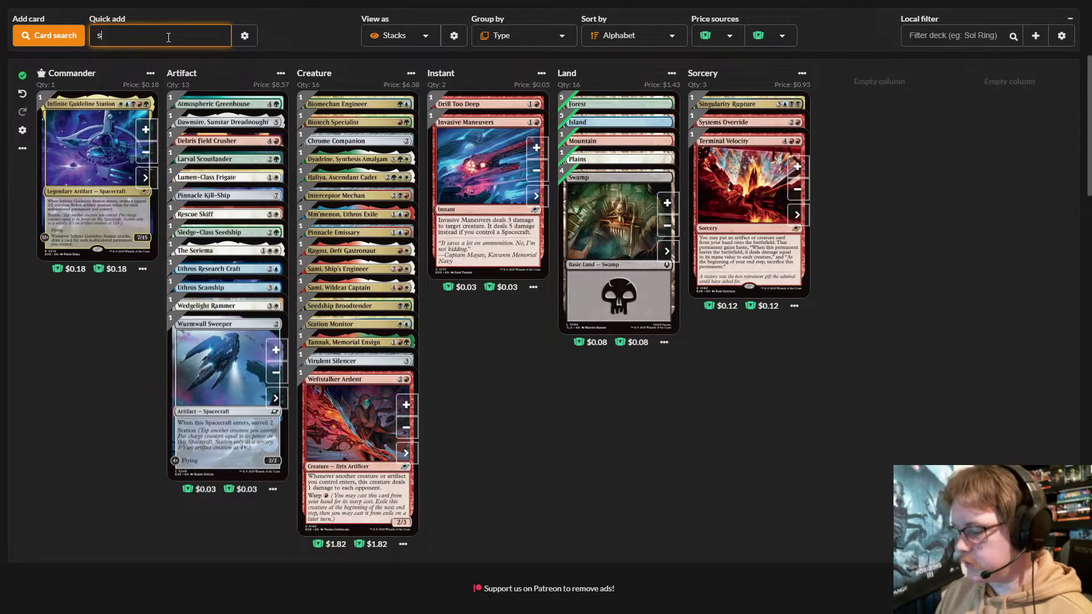
pyautogui.write('pecimen')
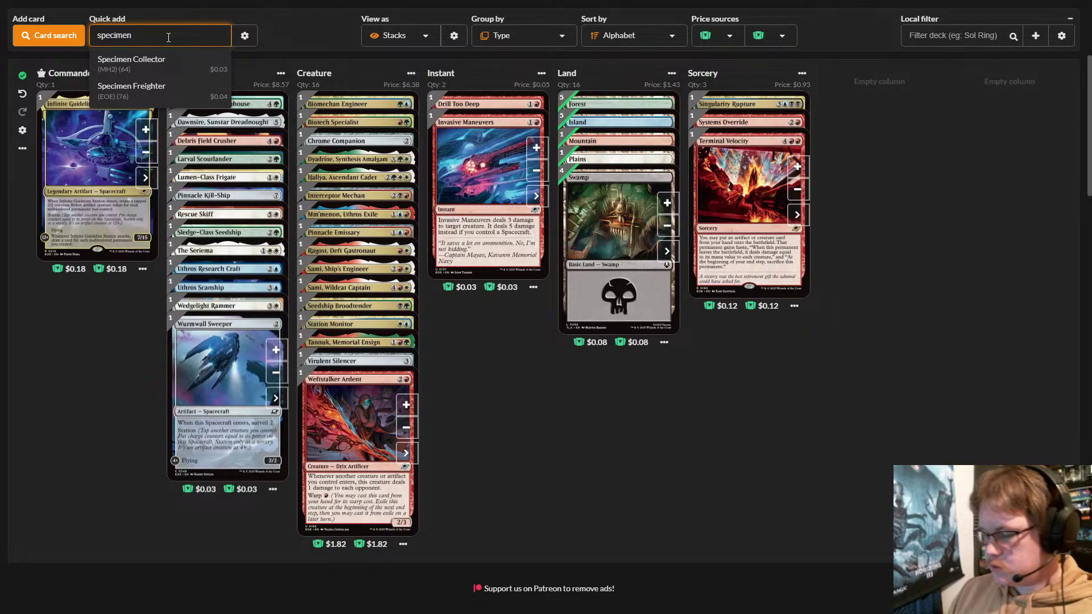
pyautogui.write(' freighte')
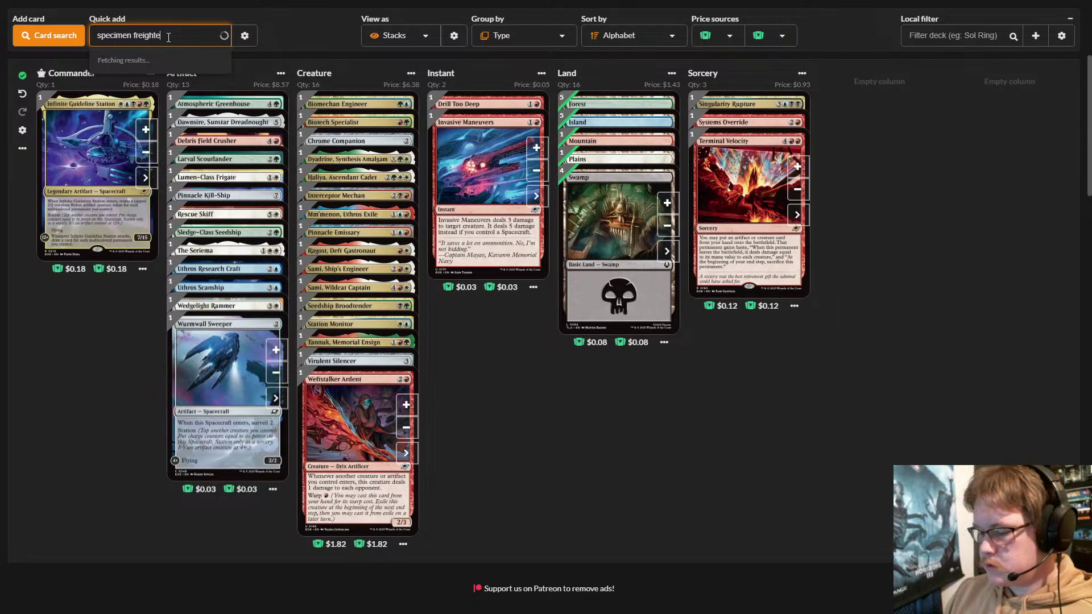
pyautogui.write('r')
pyautogui.click(186, 68)
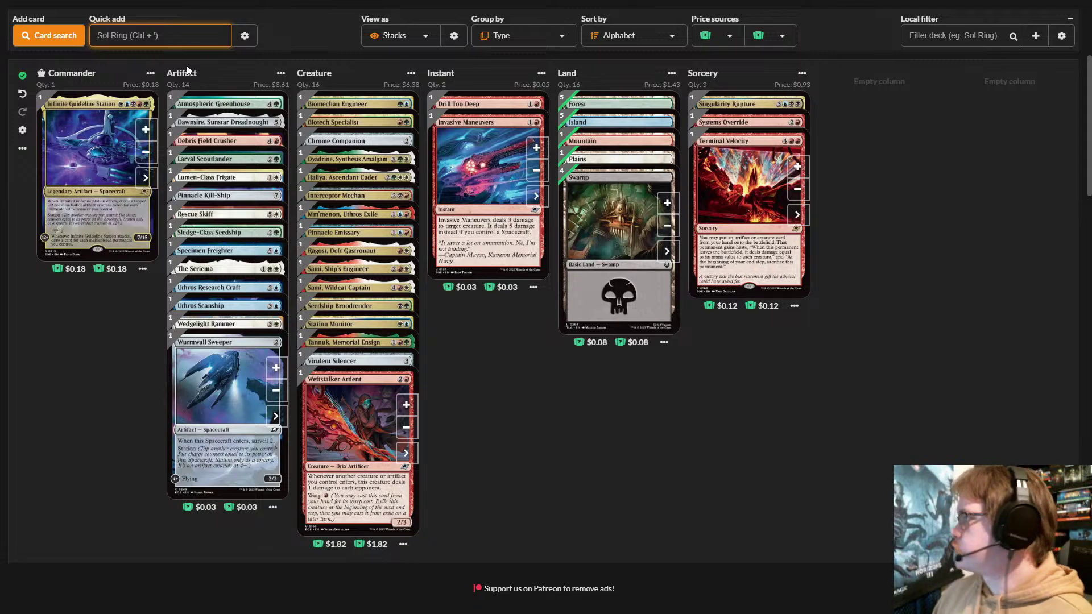
pyautogui.write('pl')
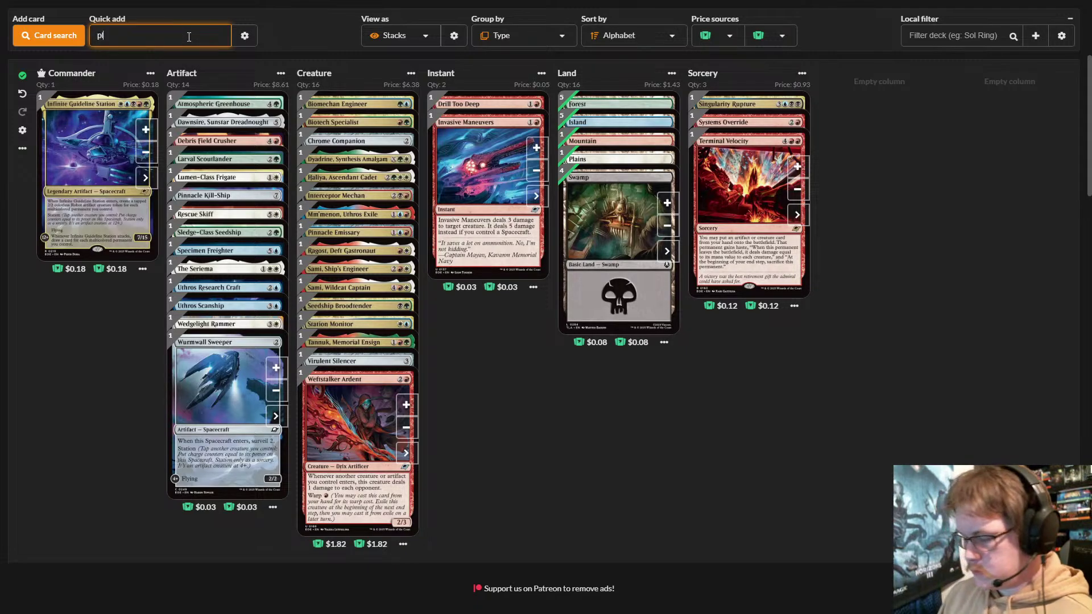
pyautogui.write('ains')
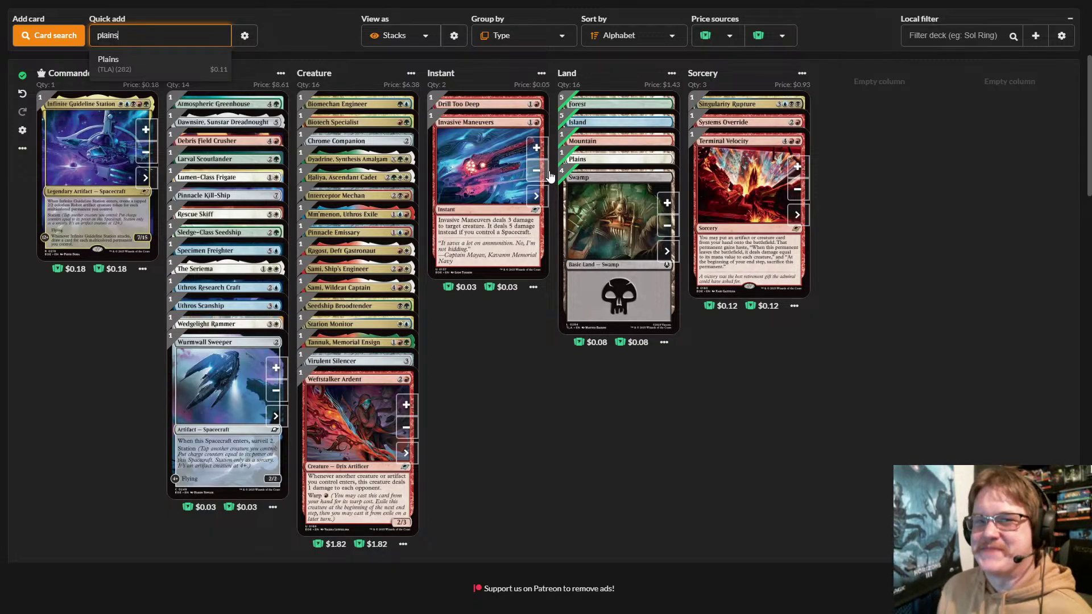
pyautogui.click(453, 344)
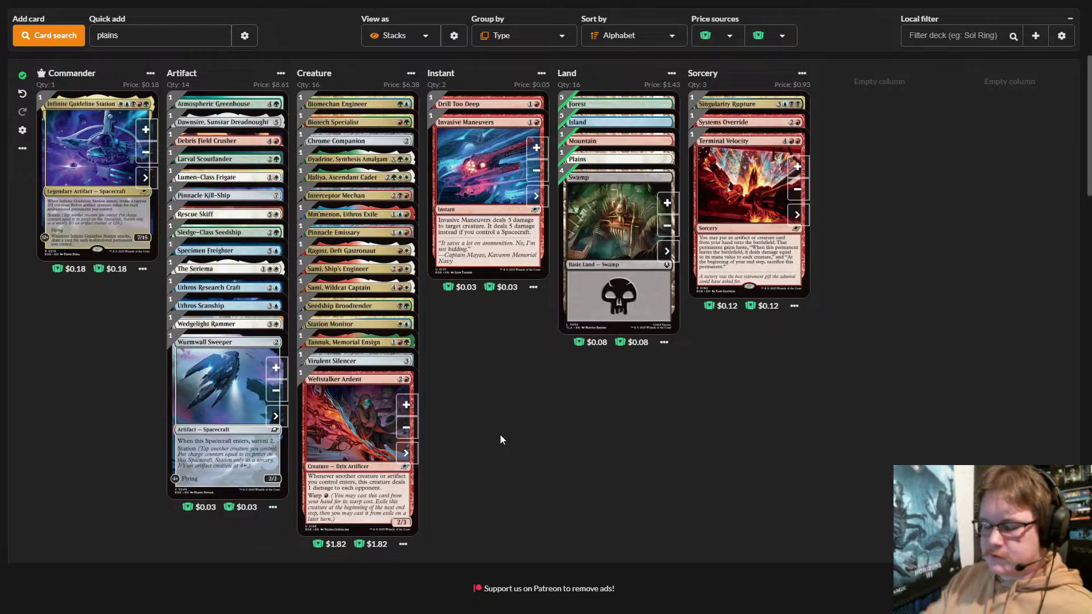
pyautogui.click(161, 35)
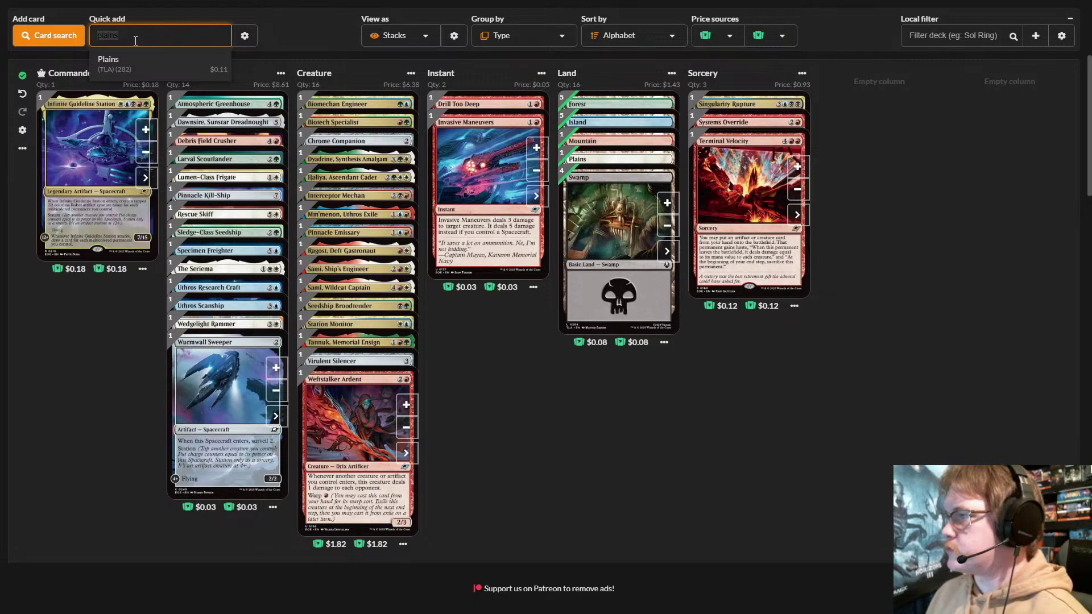
pyautogui.write('pla')
pyautogui.press('BackSpace')
pyautogui.press('BackSpace')
pyautogui.press('BackSpace')
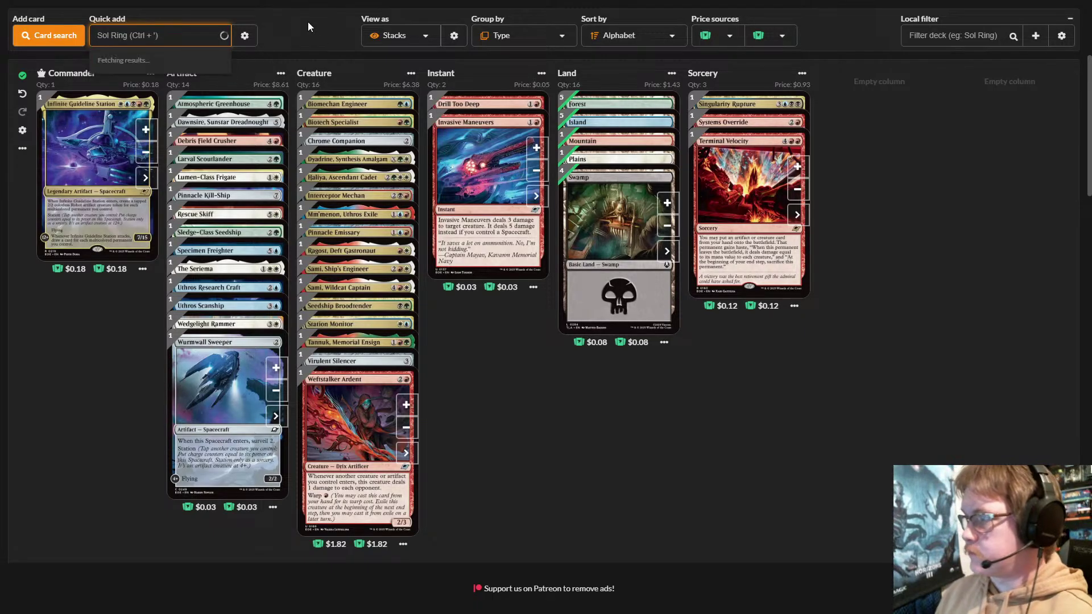
# - Quick-add the artifact Fell Flagship, searching for "fell", and raise the Plains quantity to 3
pyautogui.write('fell')
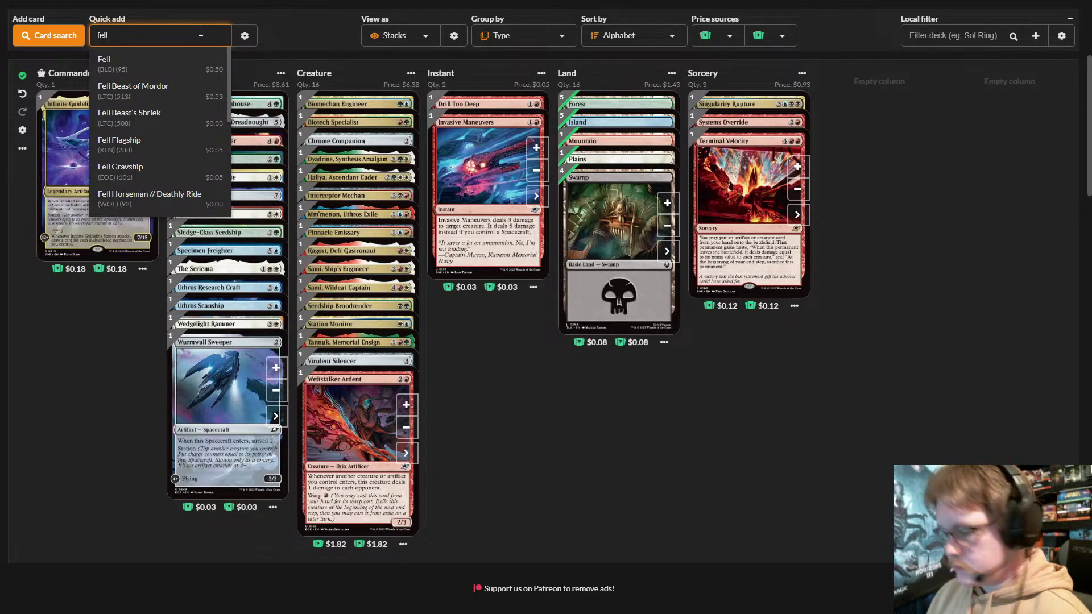
pyautogui.click(173, 146)
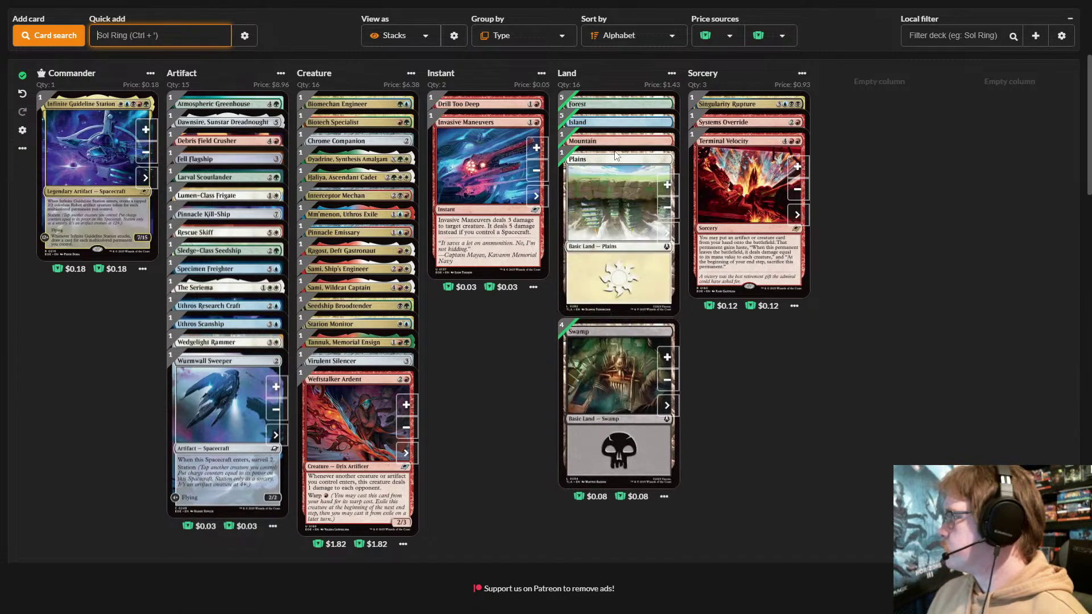
pyautogui.click(675, 186)
pyautogui.click(675, 186)
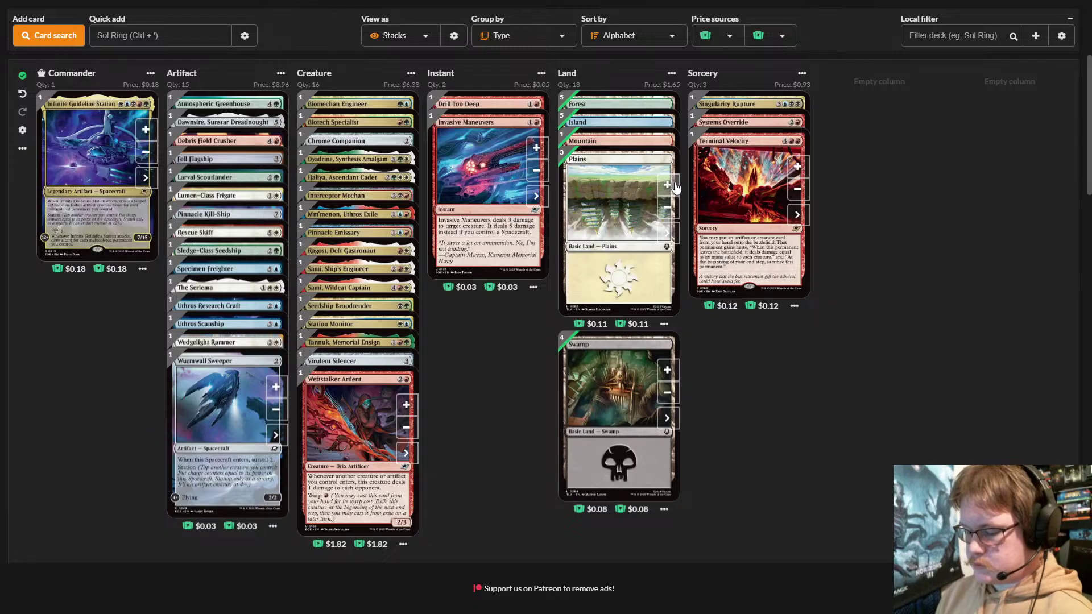
# - Quick-add the artifact Susurian Dirgecraft, searching for "susur", and raise the Plains quantity to 4
pyautogui.click(127, 39)
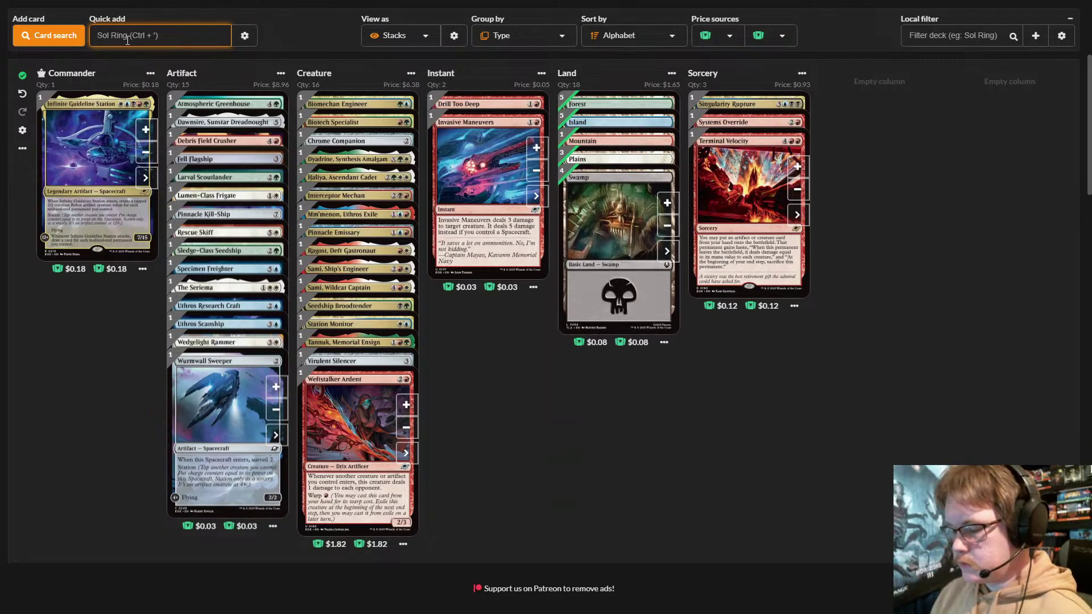
pyautogui.write('sus')
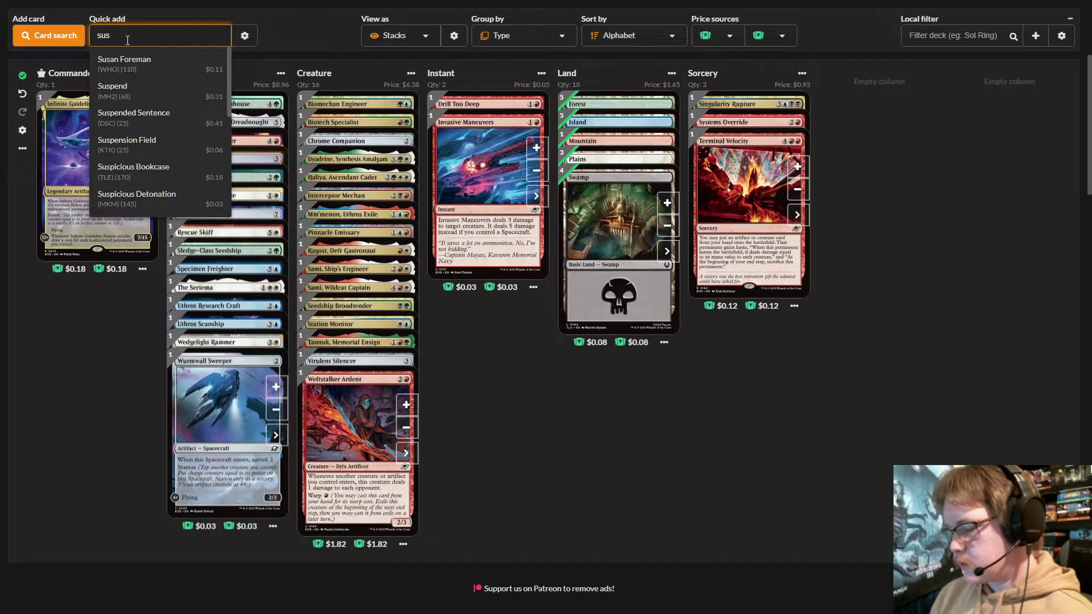
pyautogui.write('ur')
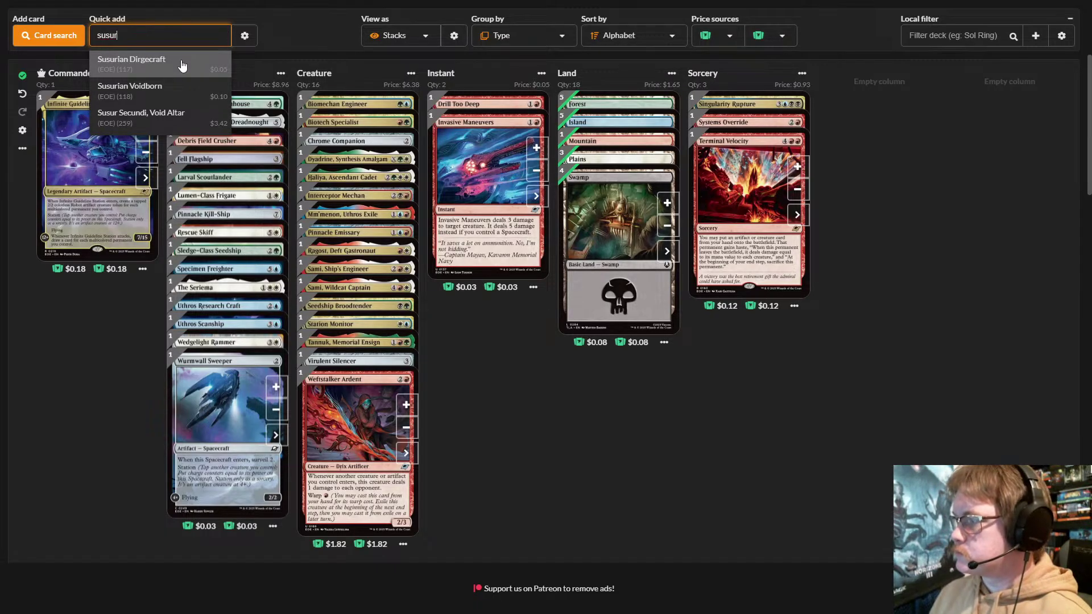
pyautogui.click(182, 66)
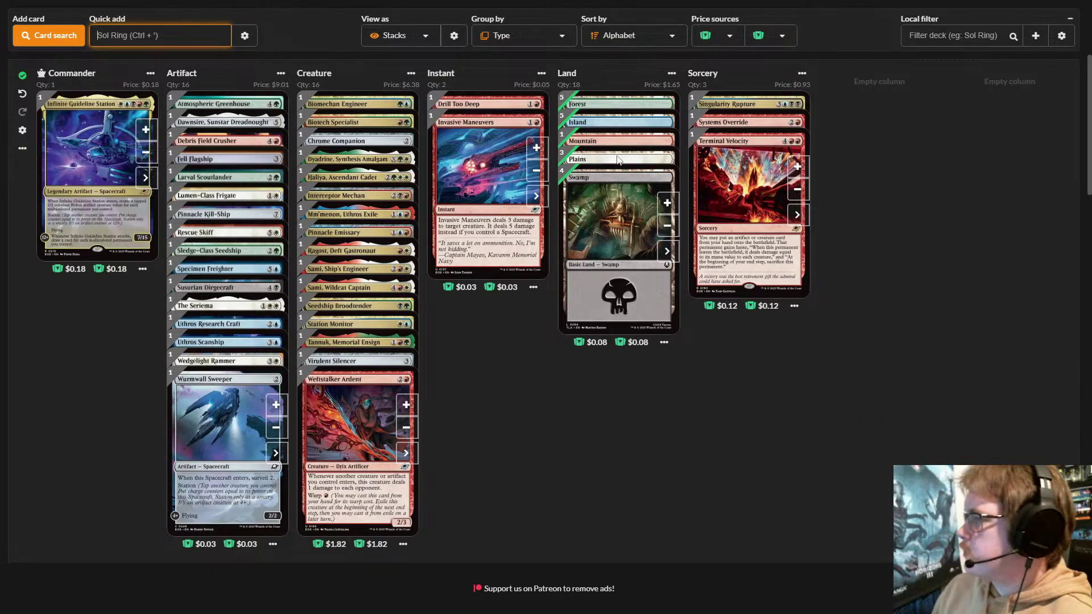
pyautogui.moveTo(631, 161)
pyautogui.click(667, 185)
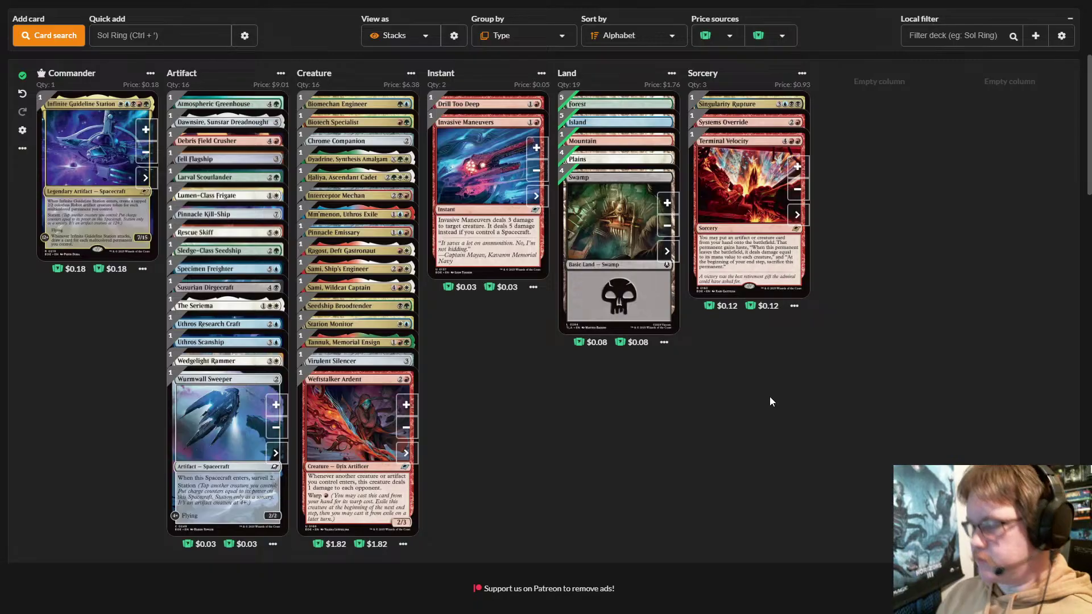
# - Quick-add the land Breeding Pool to the deck, searching for "breeding"
pyautogui.click(117, 30)
pyautogui.write('b')
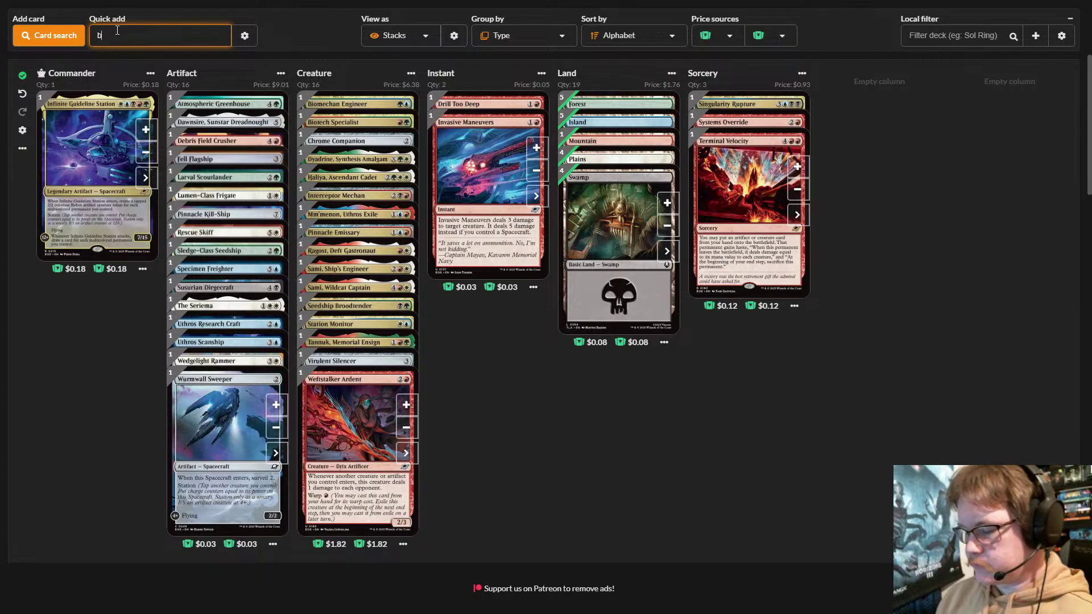
pyautogui.write('reeding')
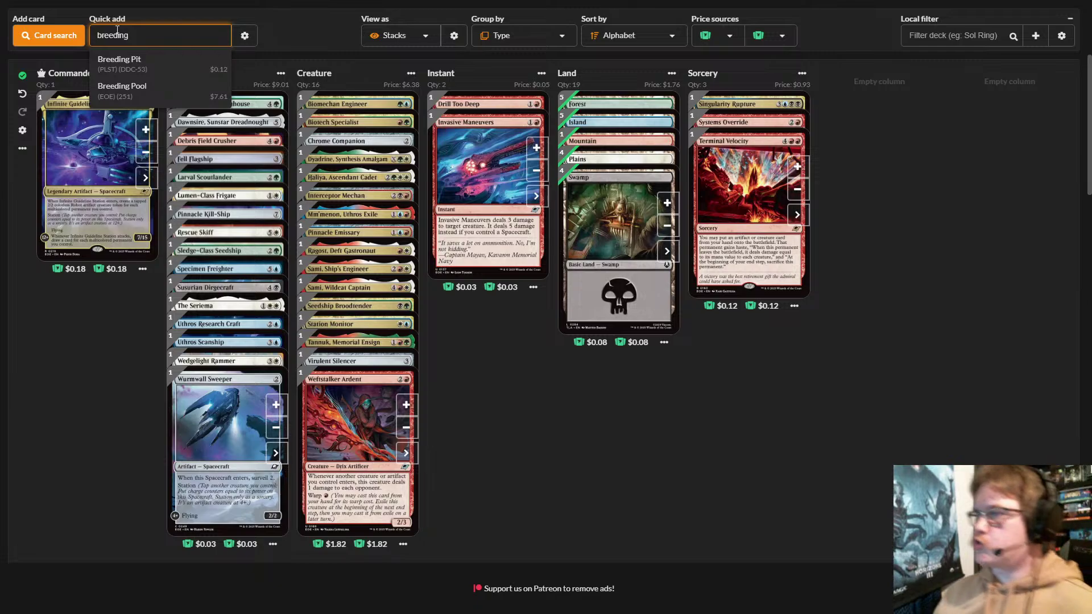
pyautogui.click(177, 98)
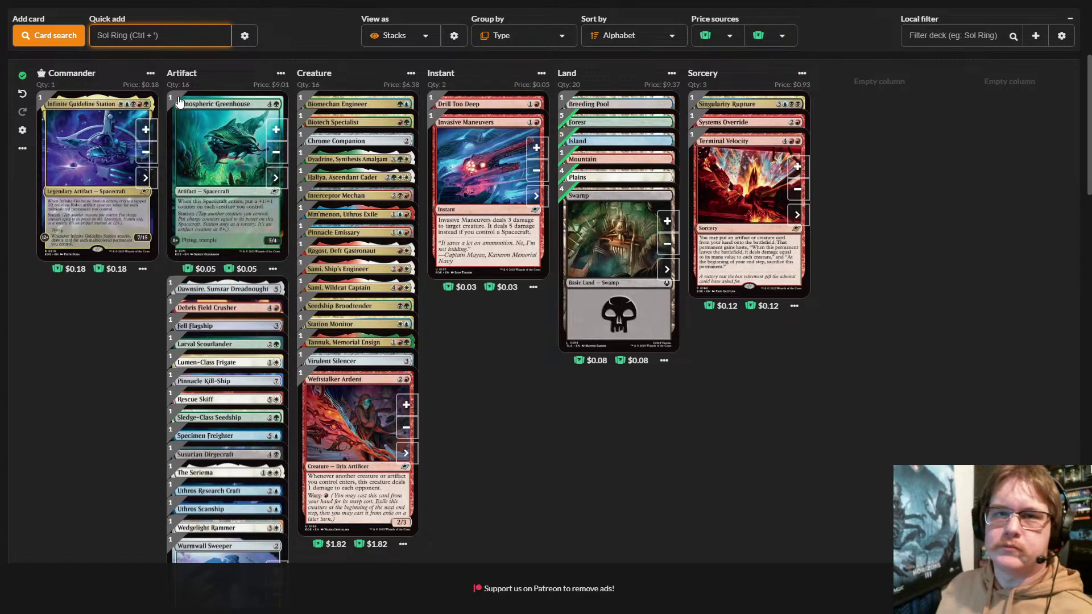
pyautogui.click(498, 411)
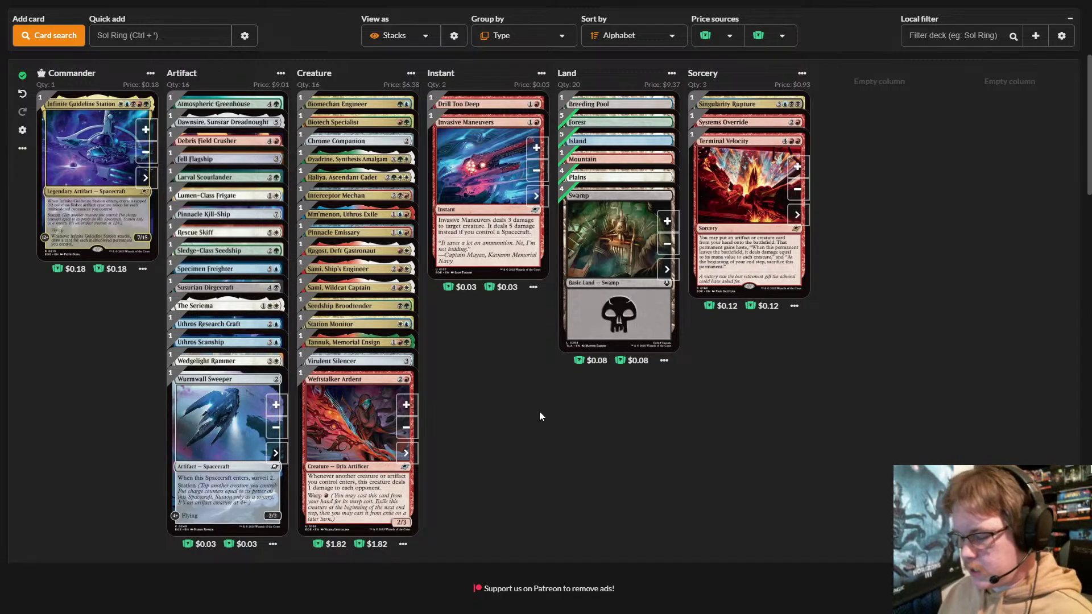
# - Quick-add the artifact Warmaker Gunship to the deck, searching for "warmaker"
pyautogui.click(179, 40)
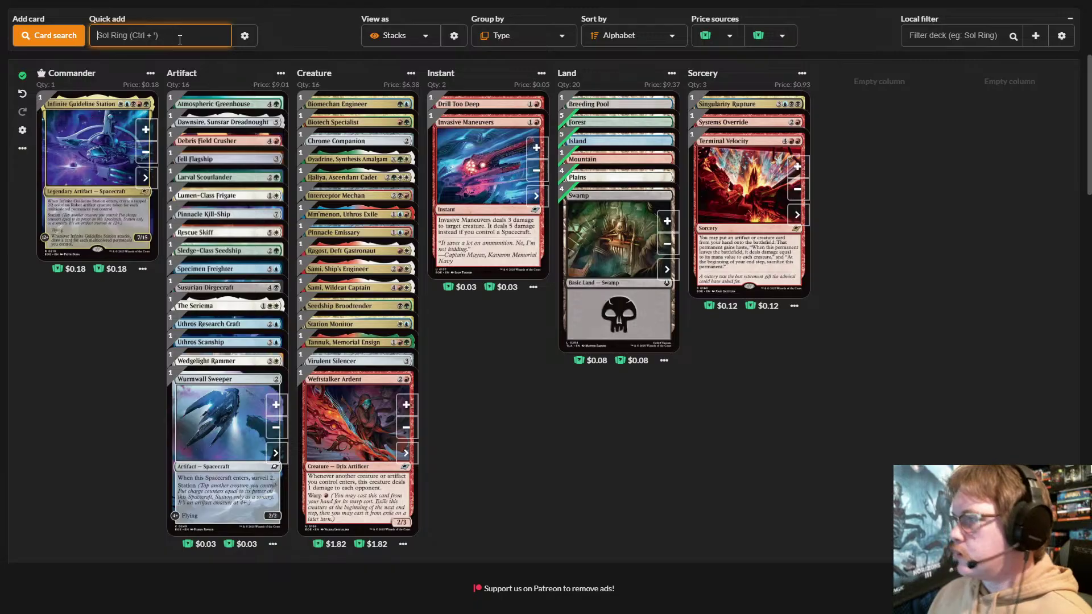
pyautogui.write('wa')
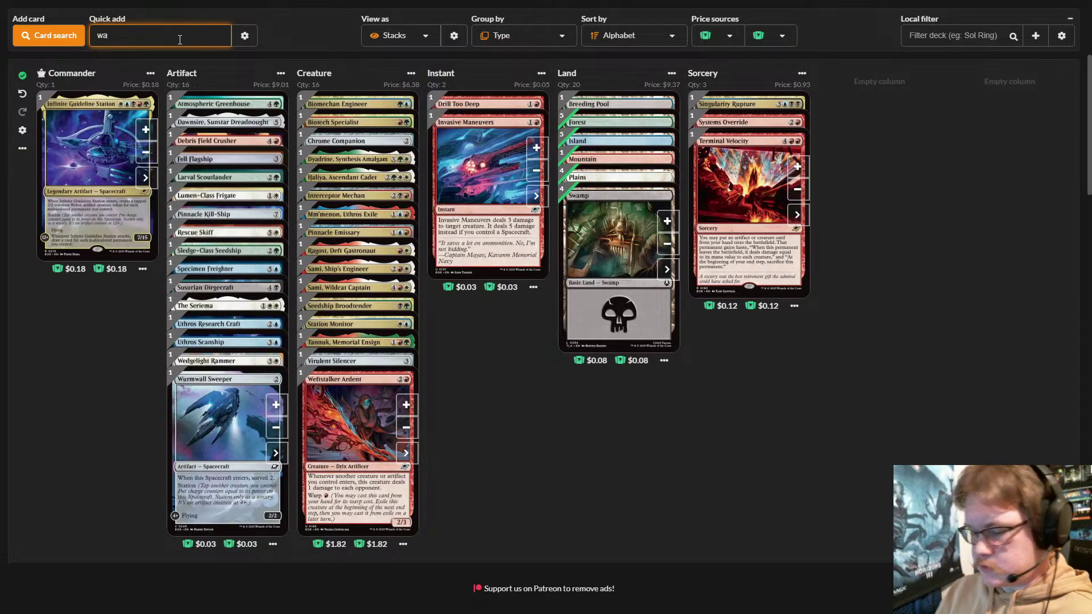
pyautogui.write('r')
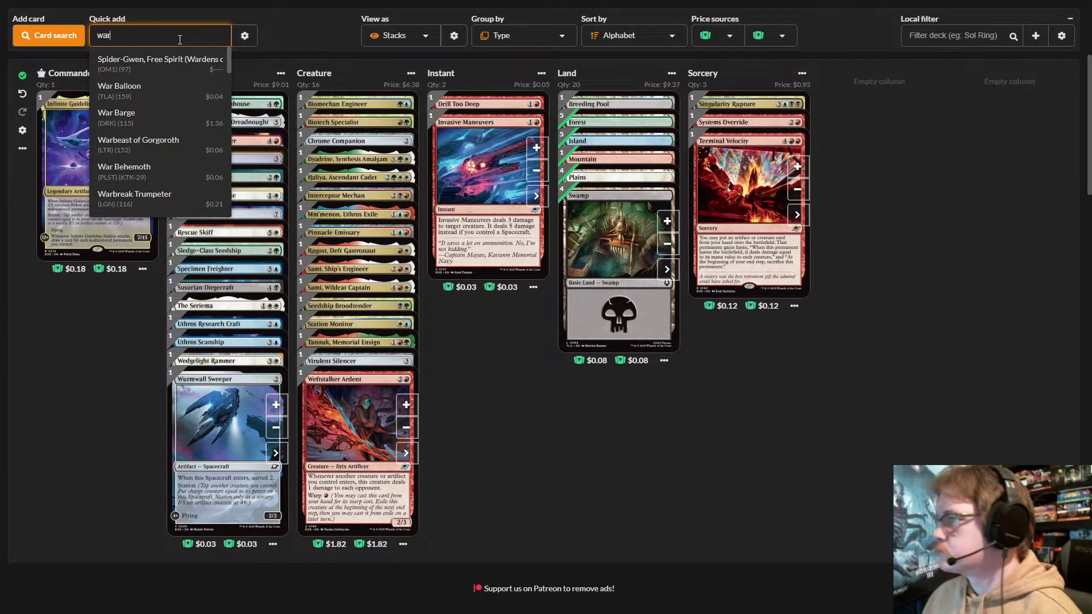
pyautogui.write('maker')
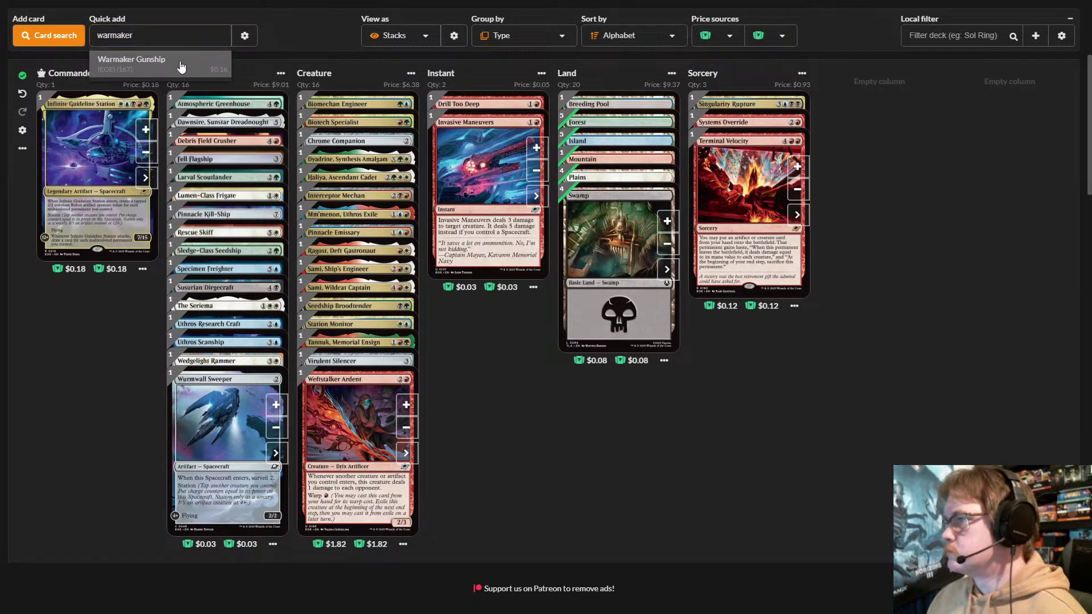
pyautogui.click(178, 64)
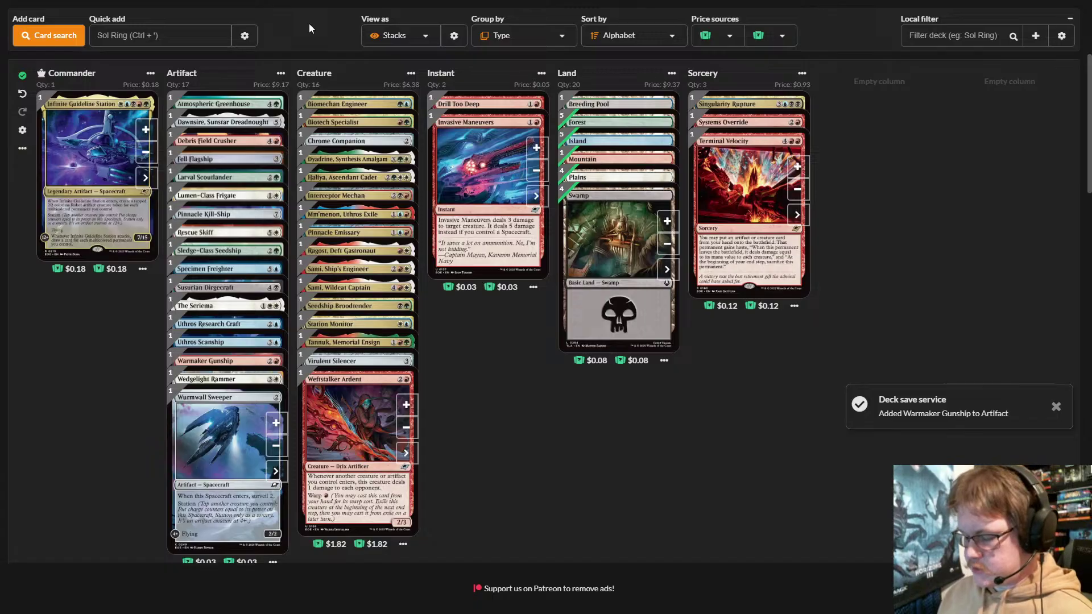
# - Quick-add the land Stomping Ground to the deck, searching for "stom"
pyautogui.click(147, 29)
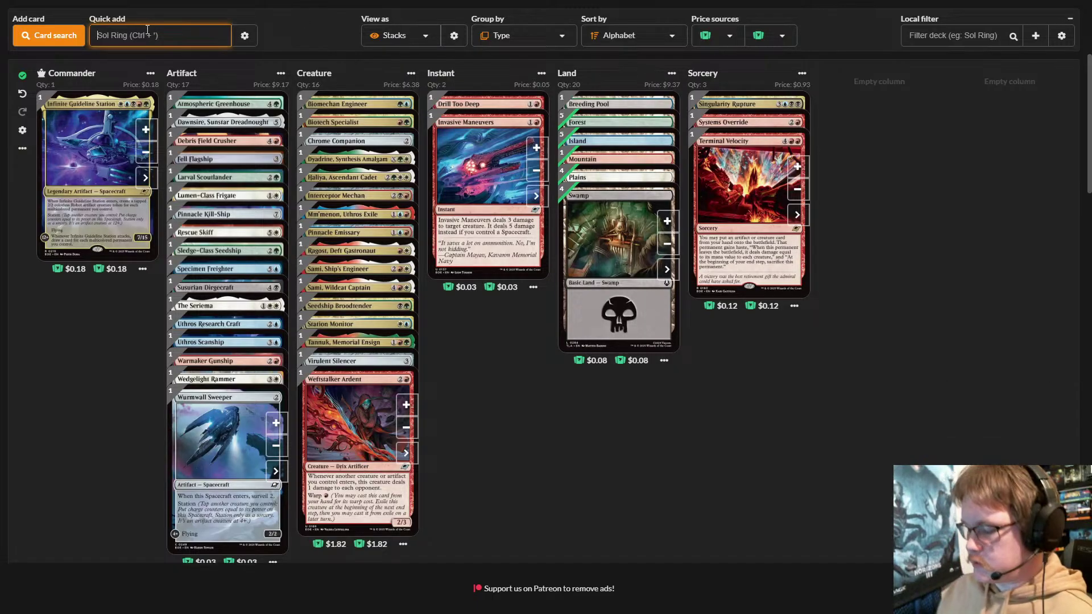
pyautogui.write('stom[p')
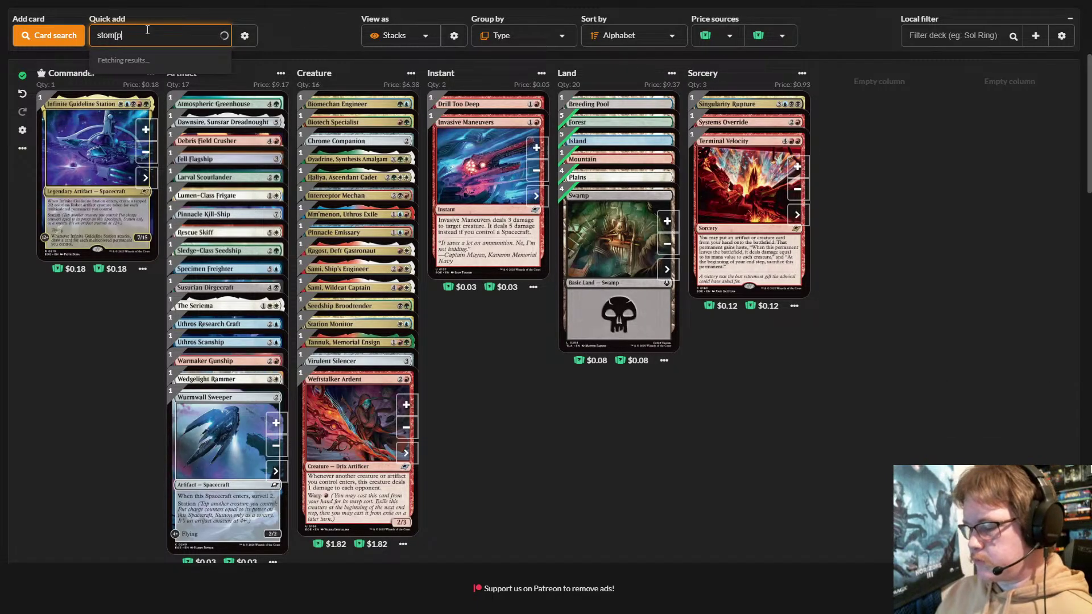
pyautogui.press('BackSpace')
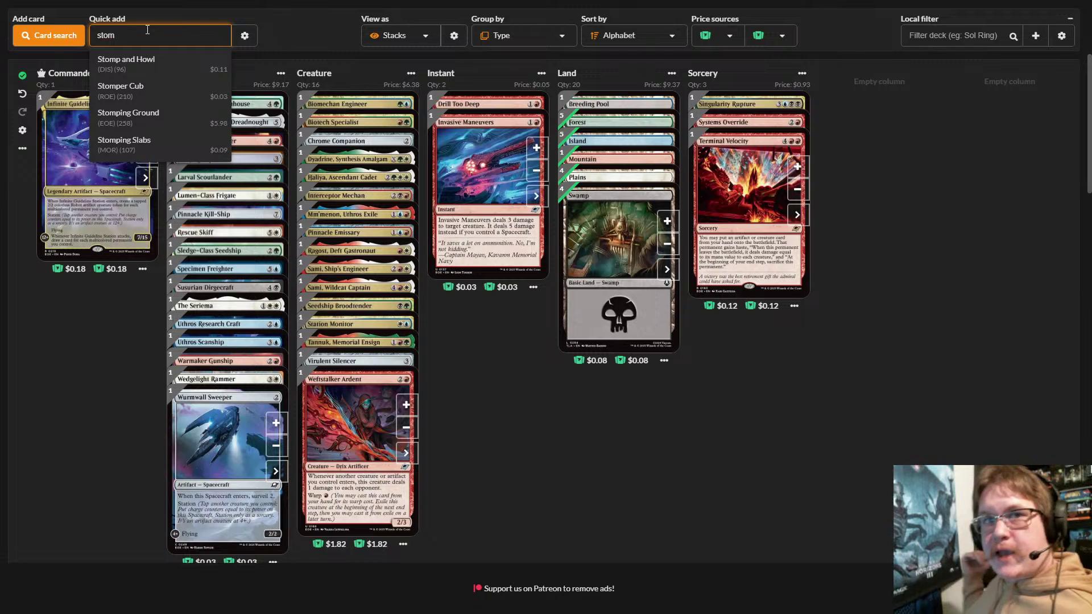
pyautogui.click(168, 117)
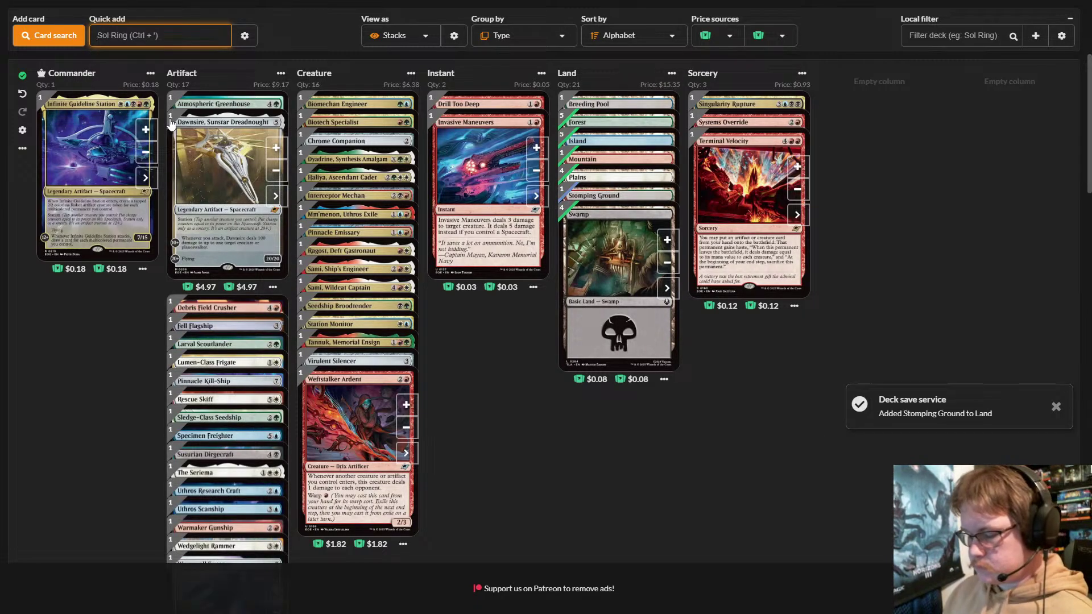
# - Quick-add the land Sacred Foundry to the deck, searching for "sacred foundry"
pyautogui.write('sacred')
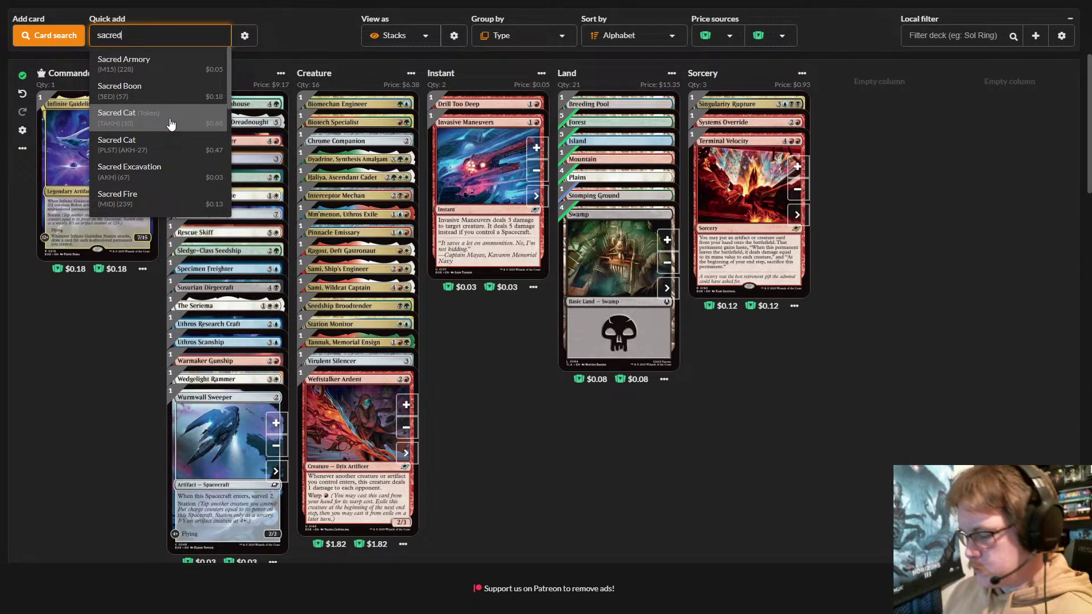
pyautogui.write(' foun')
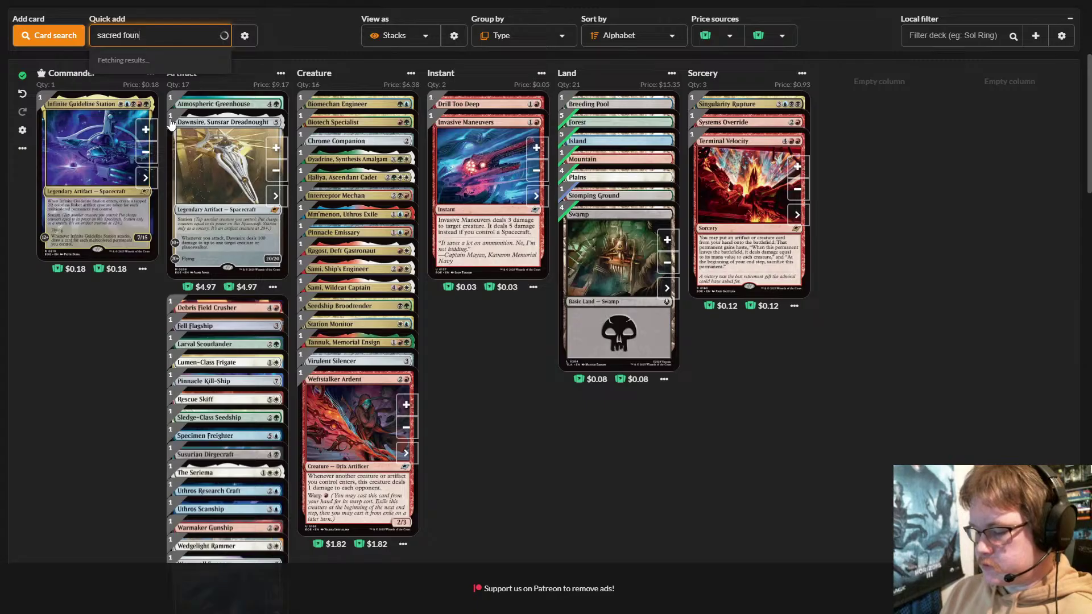
pyautogui.write('dry')
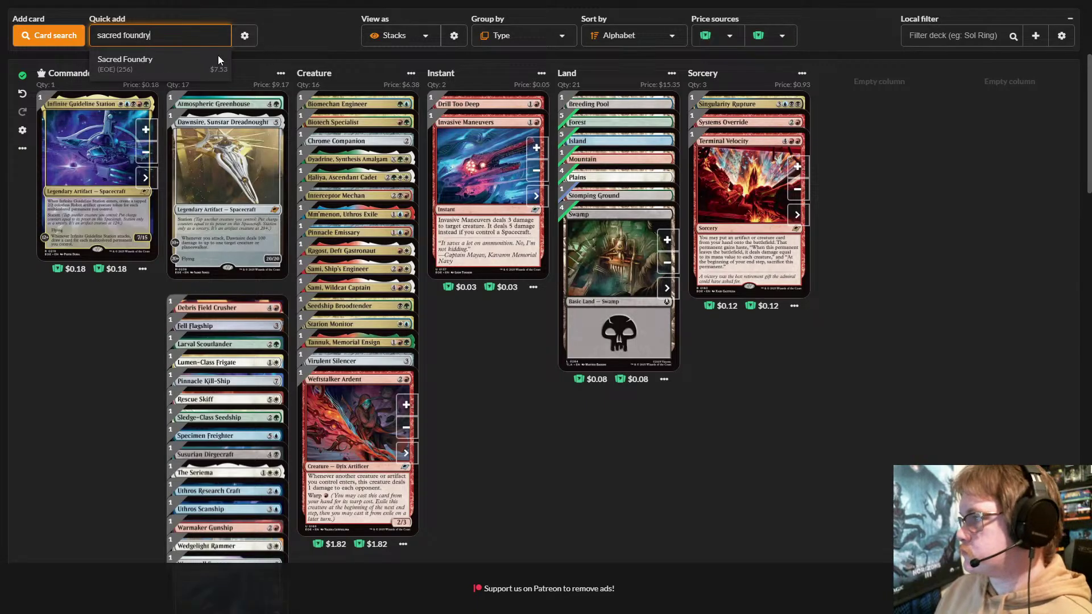
pyautogui.click(196, 66)
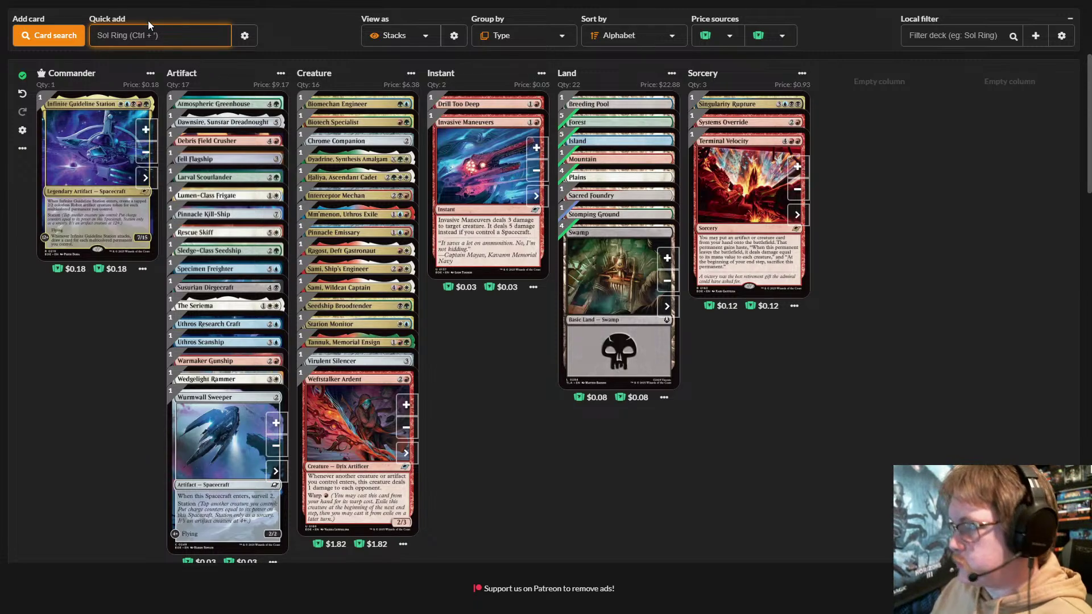
# - Quick-add the artifact Galvanizing Sawship to the deck, searching for "galvanizing"
pyautogui.write('ga')
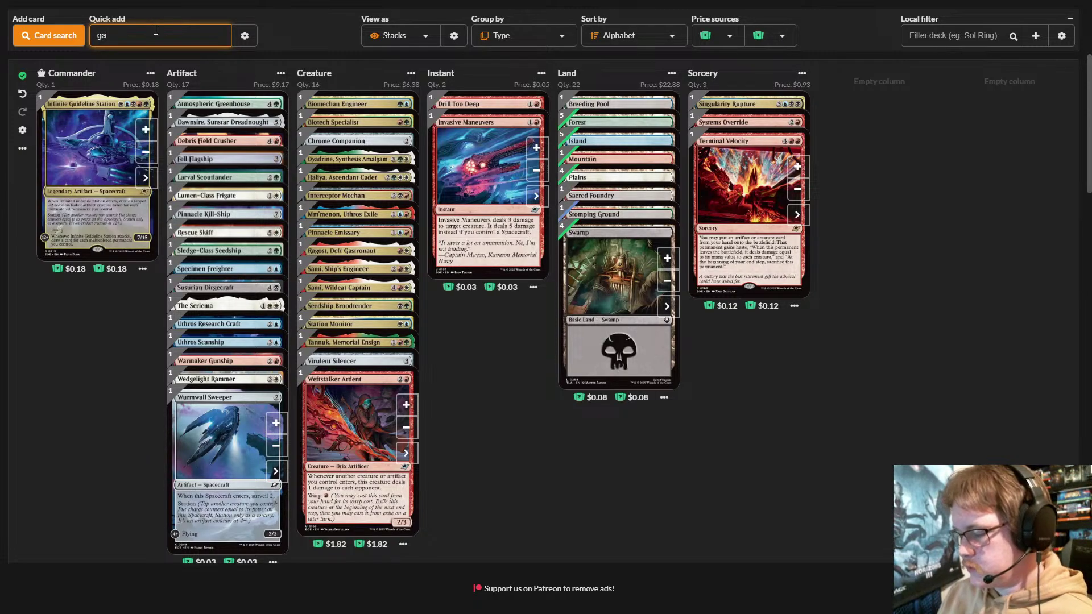
pyautogui.write('lvani')
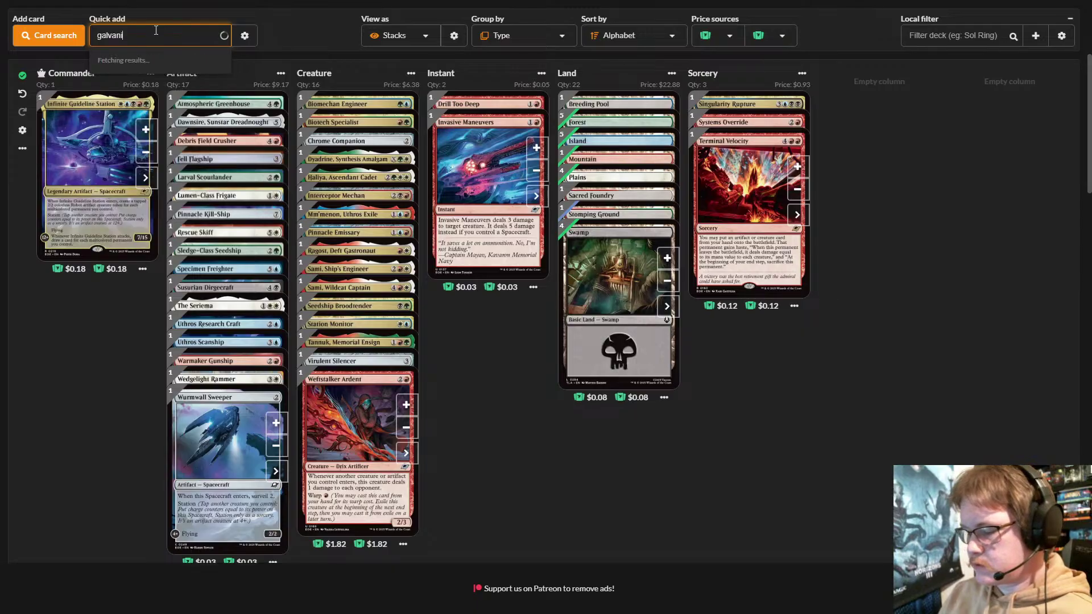
pyautogui.write('zing')
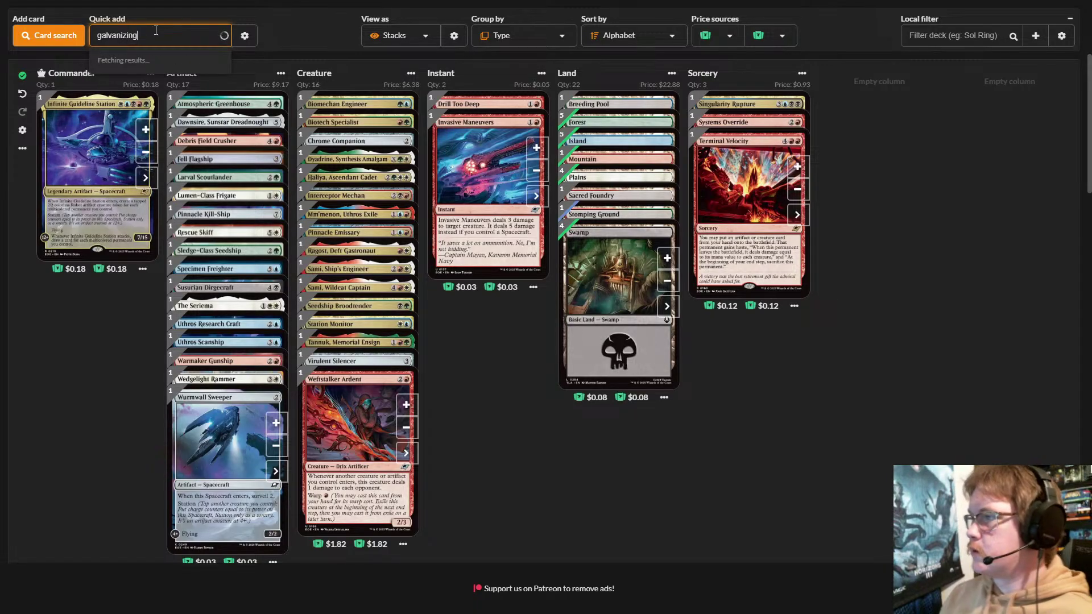
pyautogui.click(167, 72)
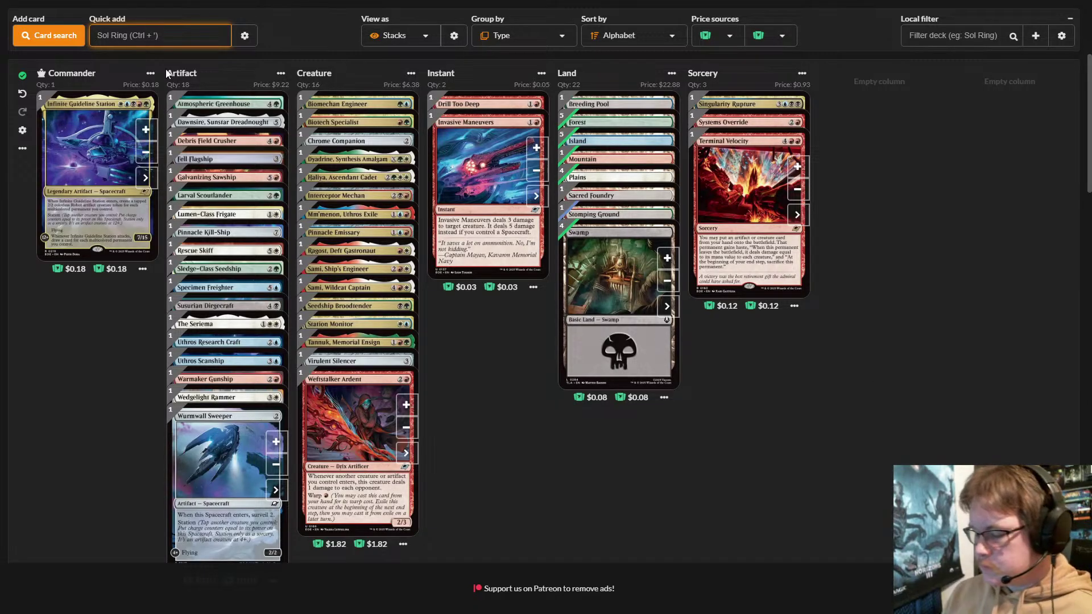
# - Quick-add the land Godless Shrine to the deck, searching for "godless shrine"
pyautogui.write('godless ')
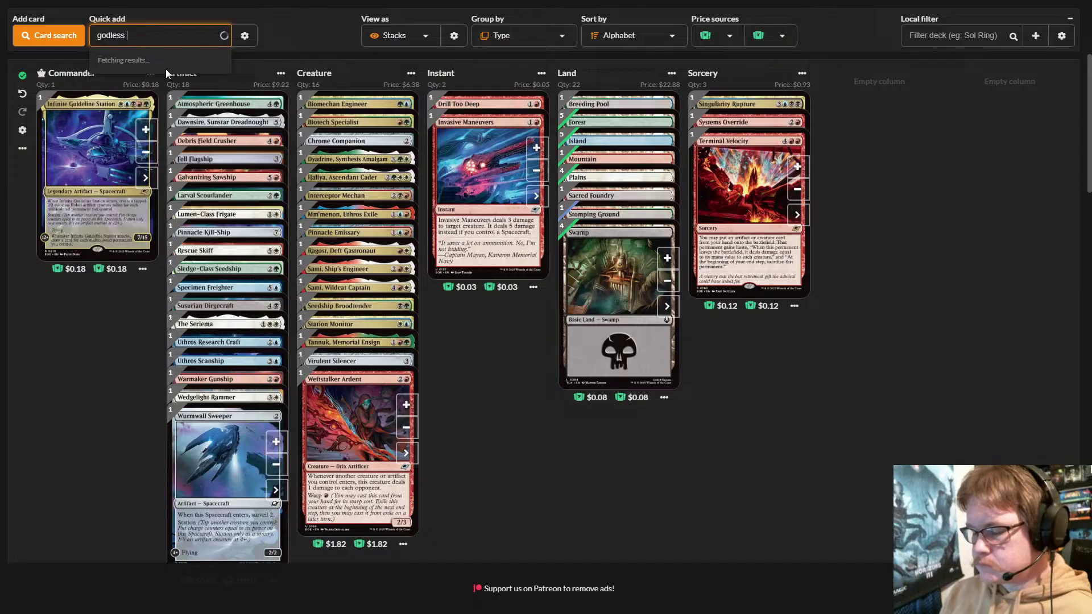
pyautogui.write('shrin')
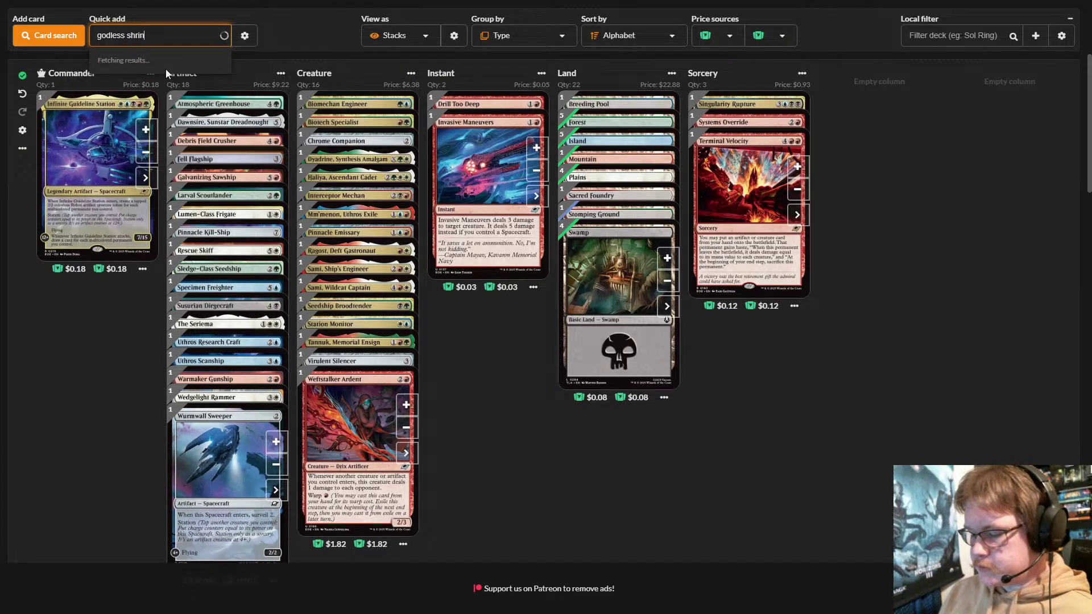
pyautogui.write('e')
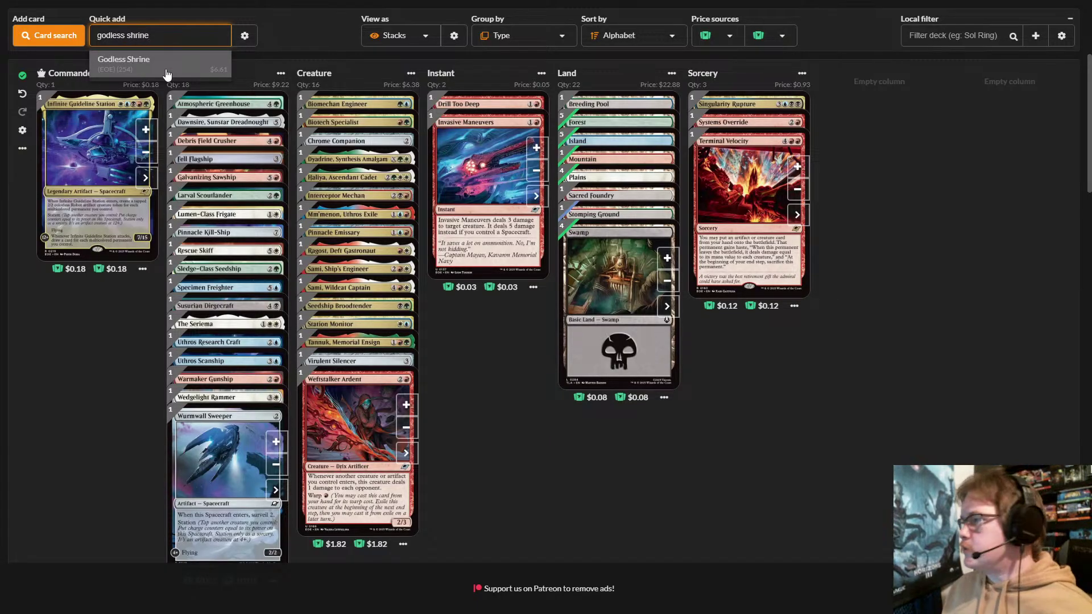
pyautogui.click(163, 68)
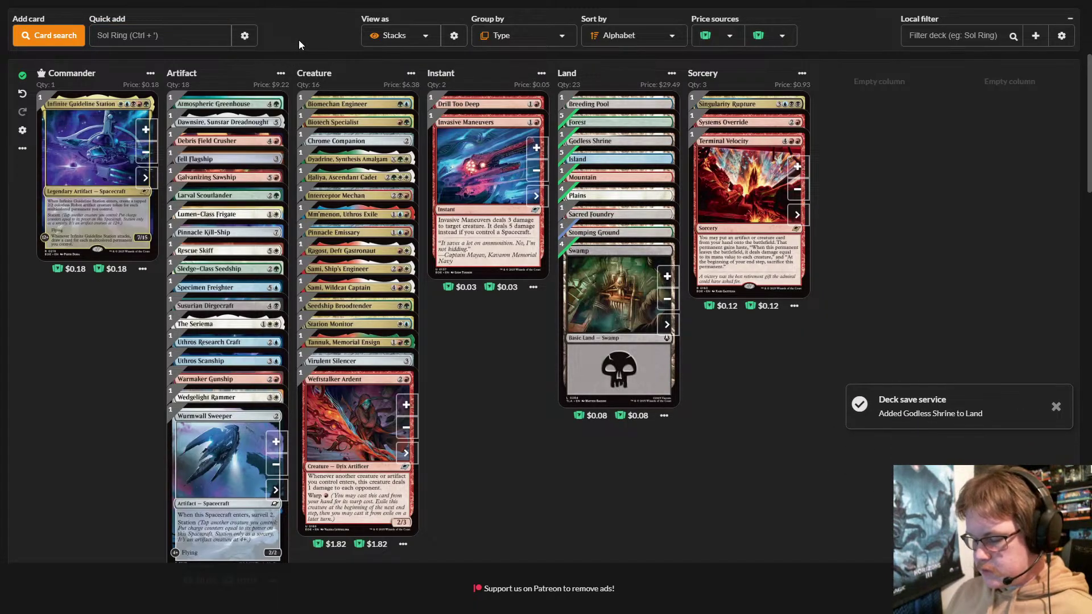
# - Quick-add the land Watery Grave to the deck, searching for "Watery grave"
pyautogui.click(122, 35)
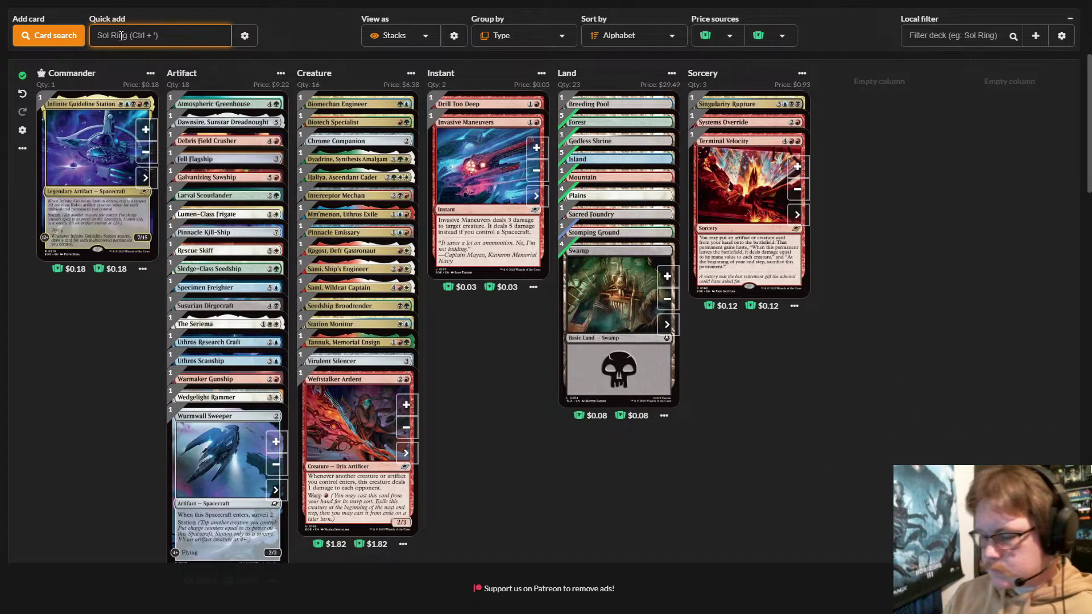
pyautogui.write('Water')
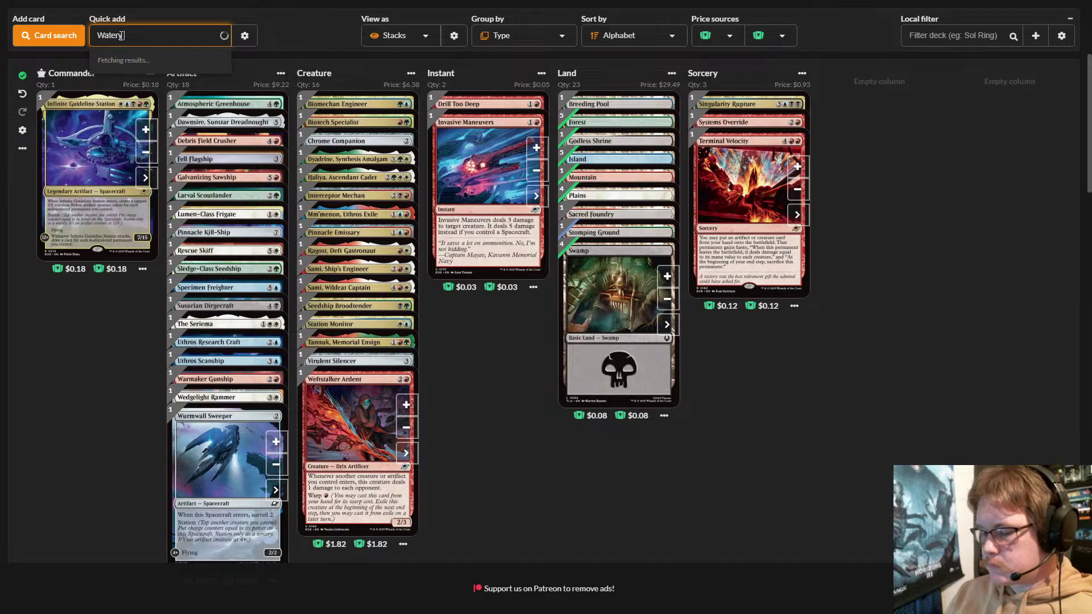
pyautogui.write('y grave')
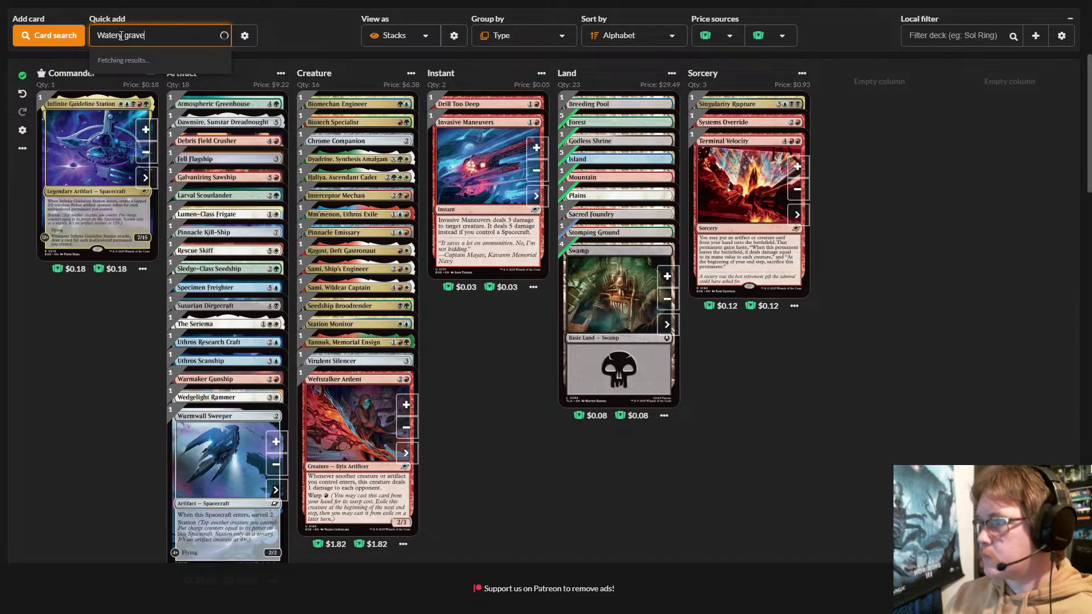
pyautogui.click(161, 73)
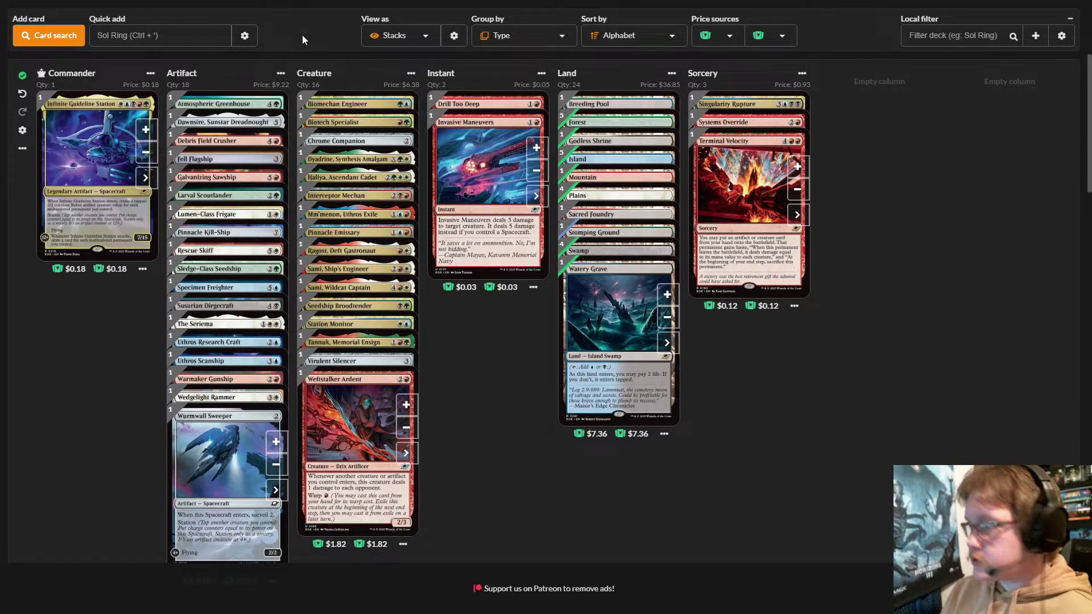
# - Quick-add the land Command Bridge to the deck
pyautogui.click(199, 36)
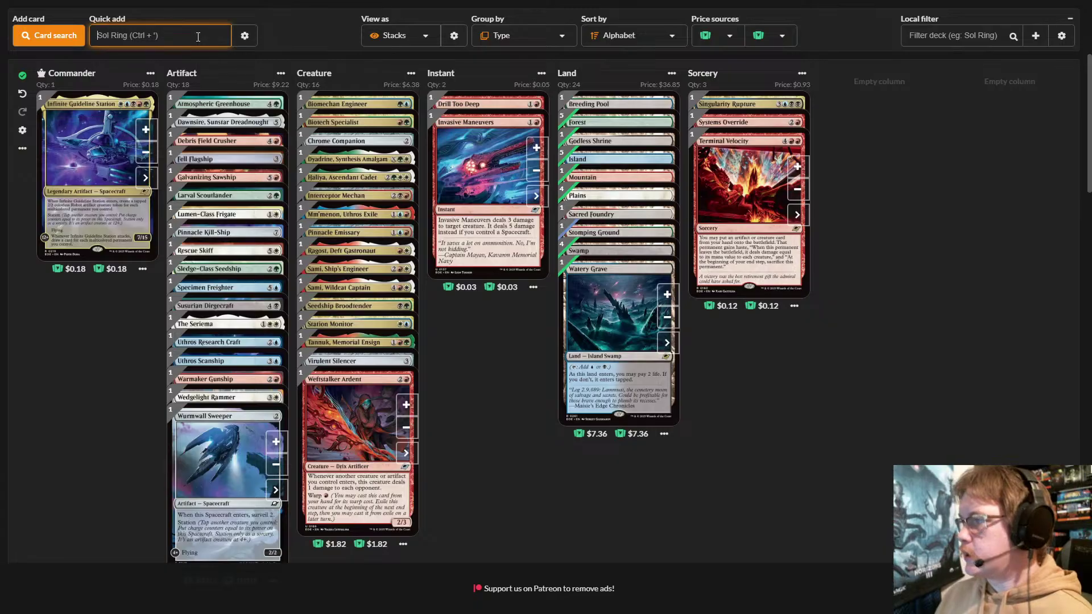
pyautogui.write('c')
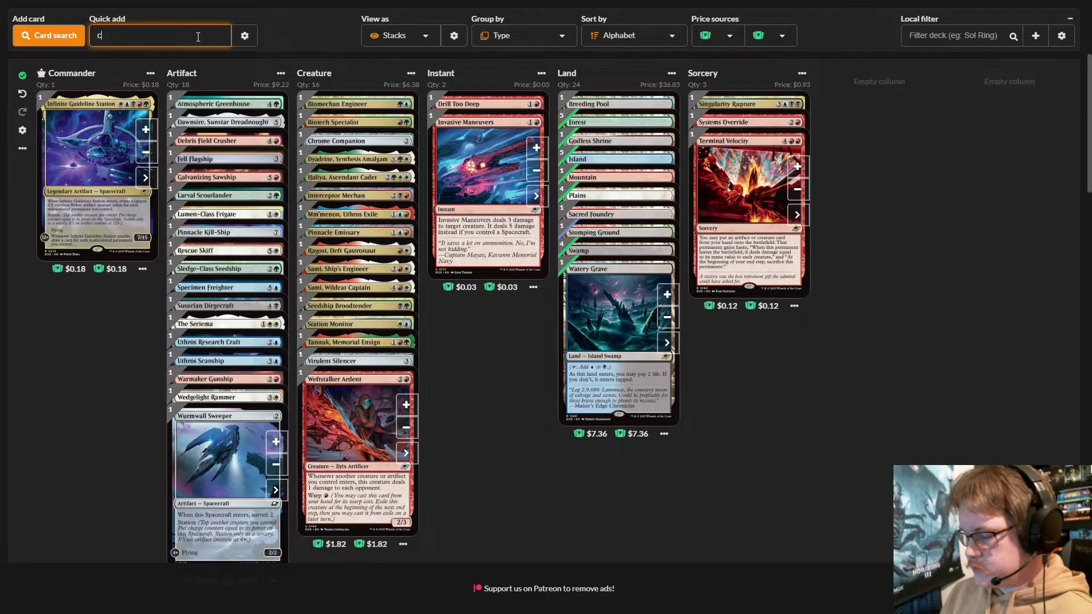
pyautogui.write('ommander')
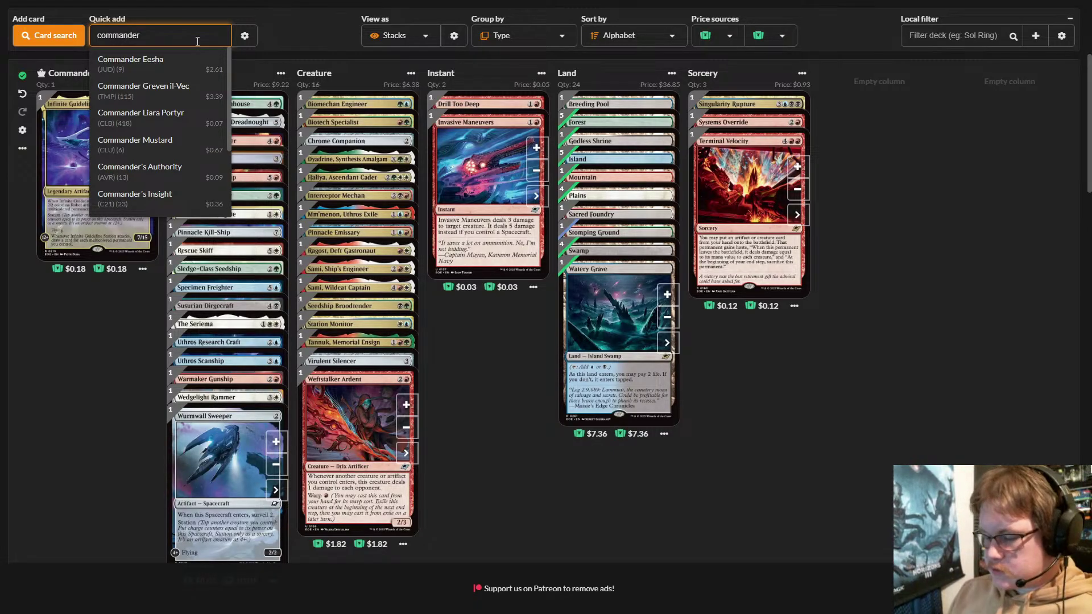
pyautogui.write('bridge')
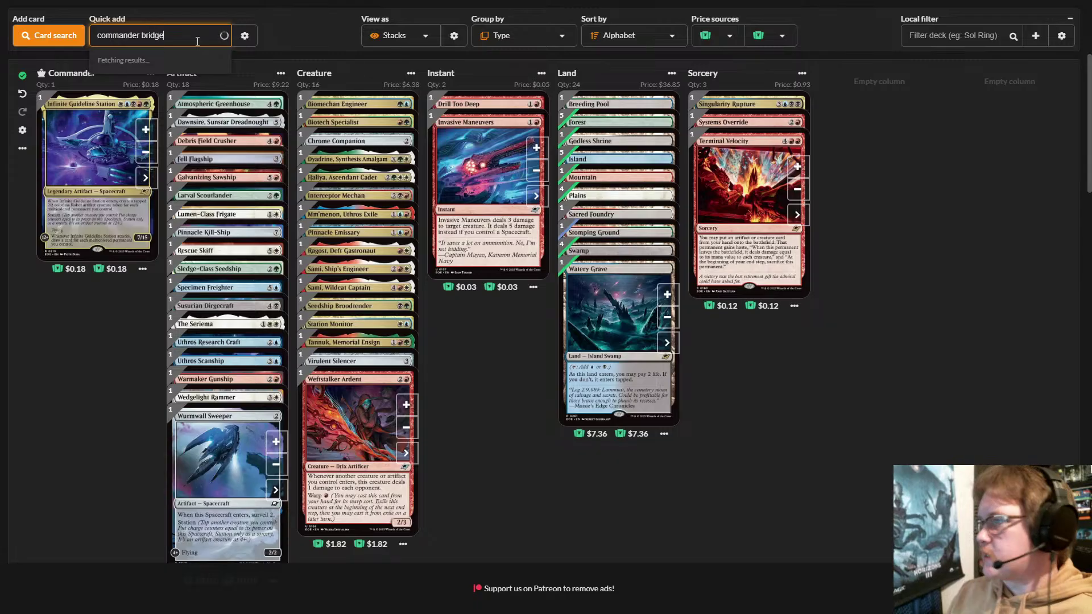
pyautogui.click(194, 59)
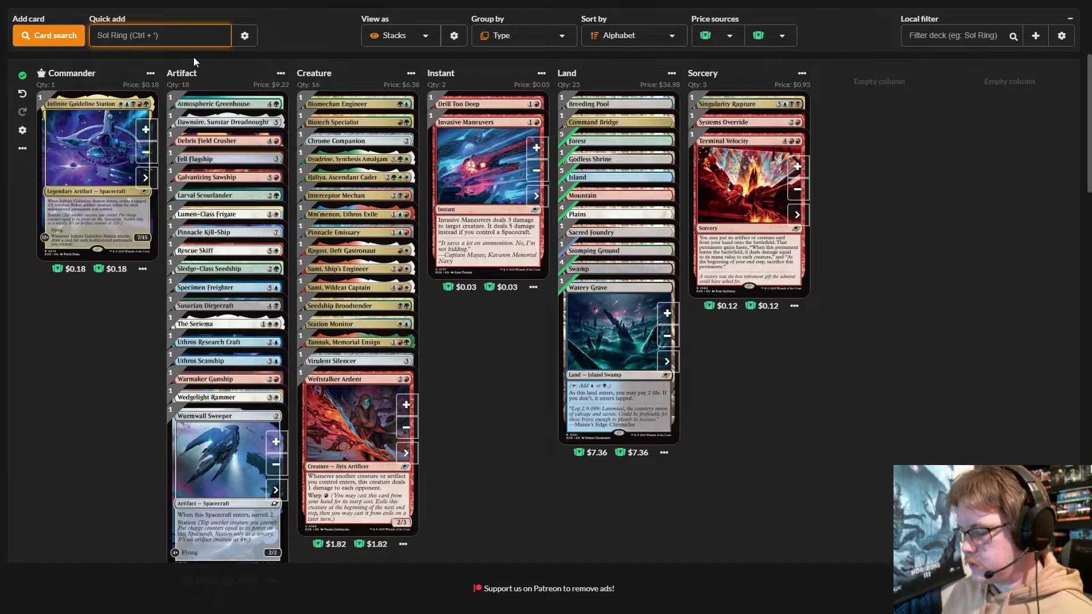
# - Increase the number of Mountain cards in the Land column by one
pyautogui.click(799, 382)
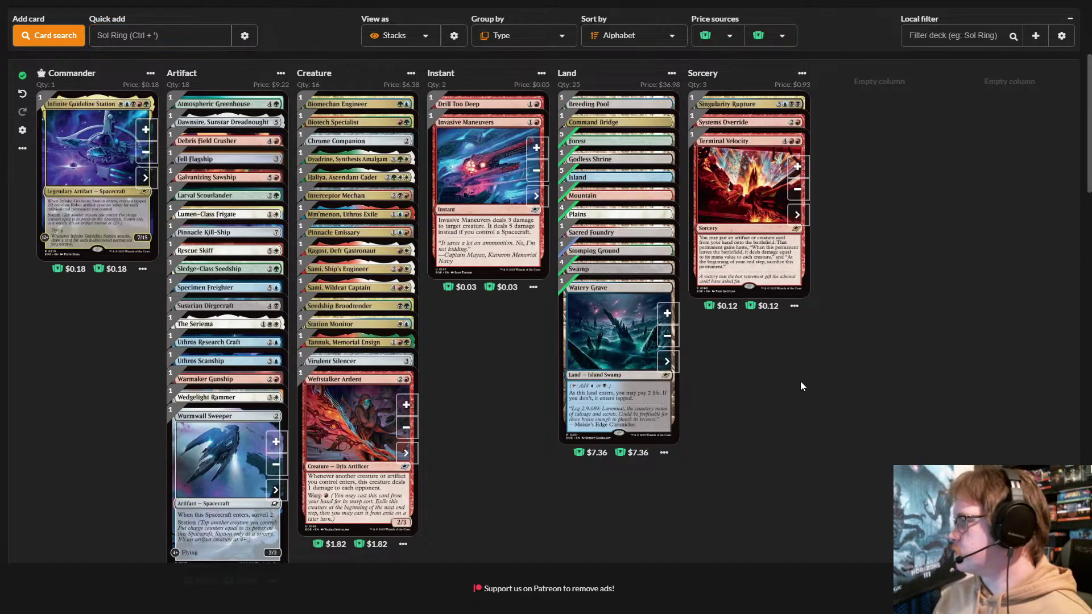
pyautogui.moveTo(621, 200)
pyautogui.click(665, 219)
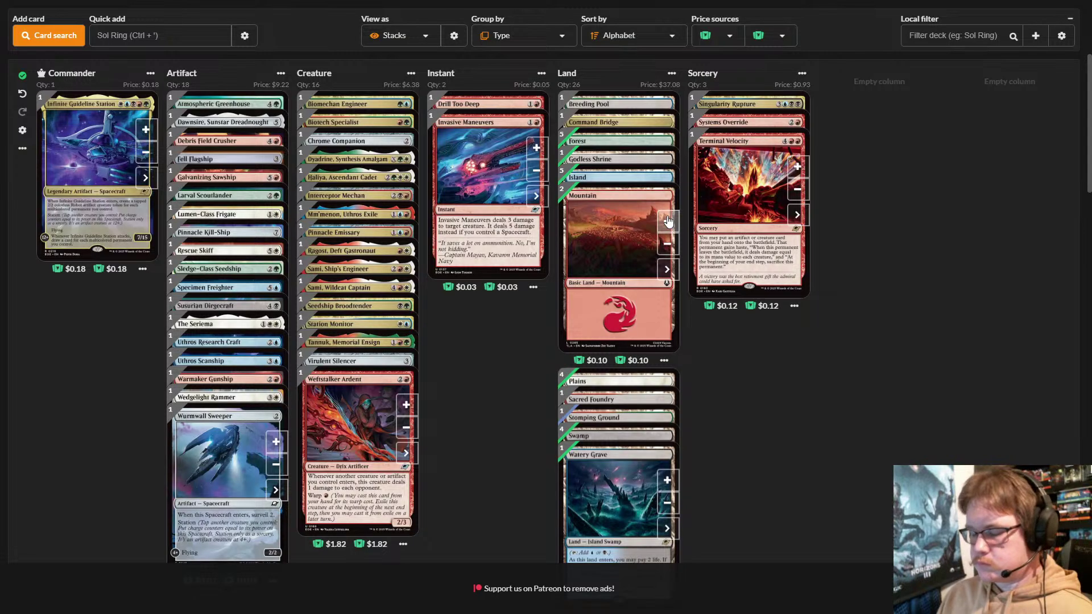
pyautogui.click(161, 39)
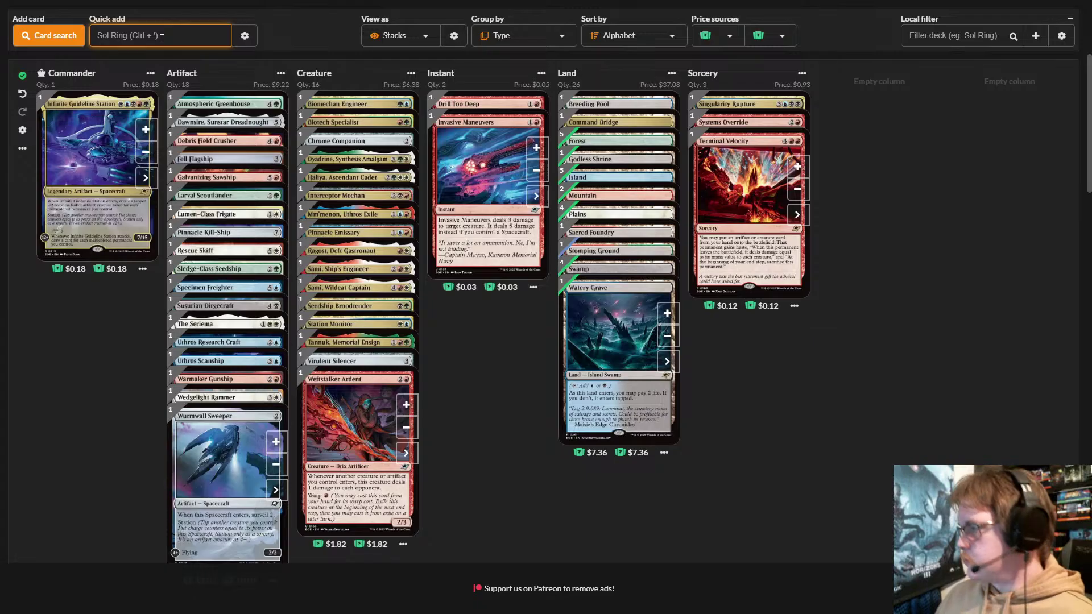
pyautogui.write('swa')
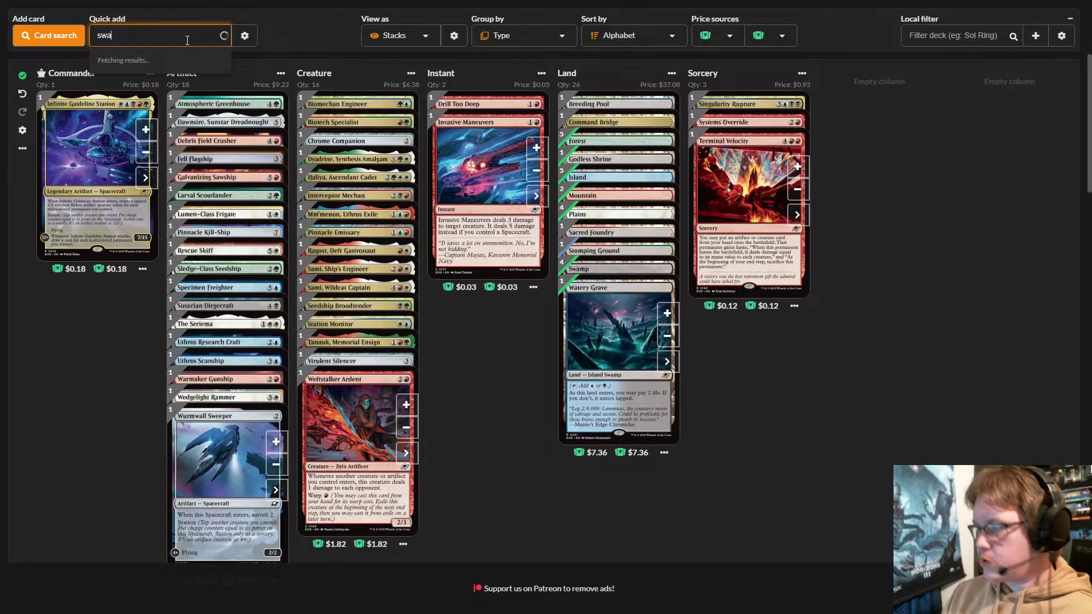
pyautogui.write('mp')
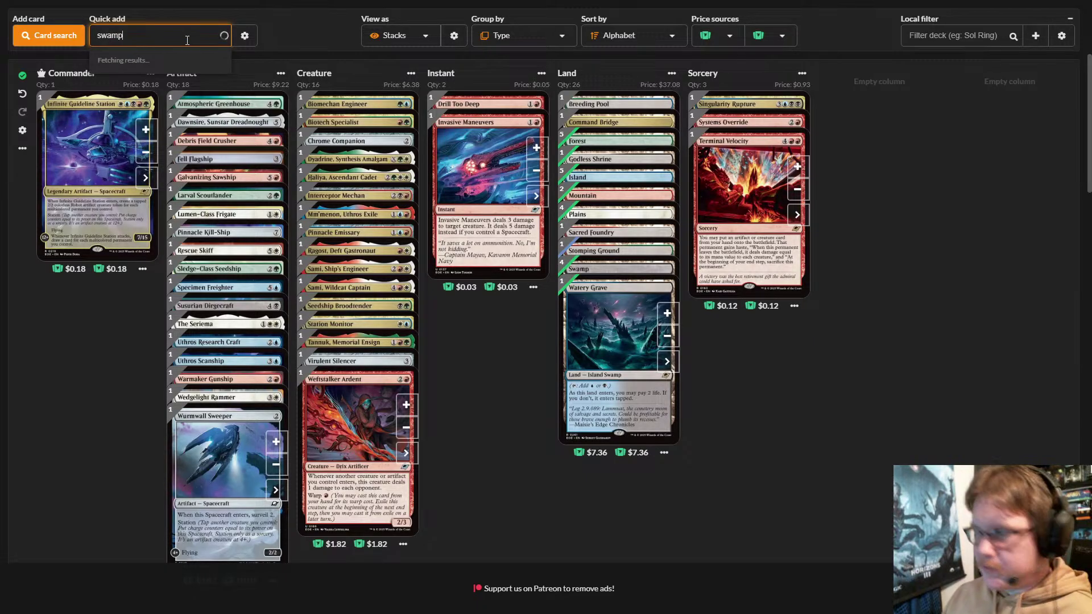
pyautogui.click(291, 37)
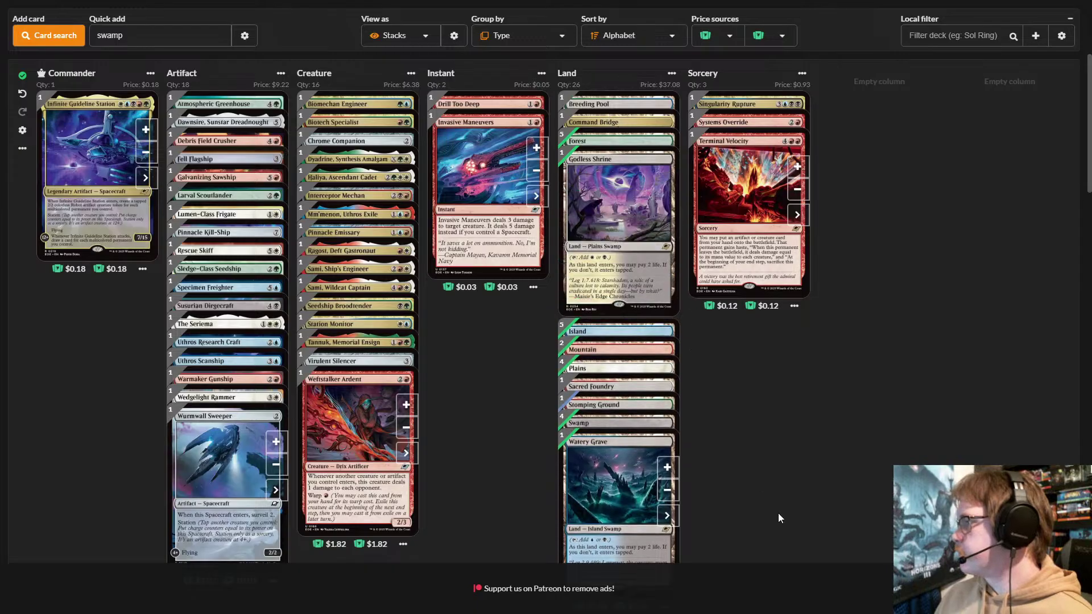
# - Add one more copy each of Swamp, Island and Forest in the Land column
pyautogui.moveTo(659, 272)
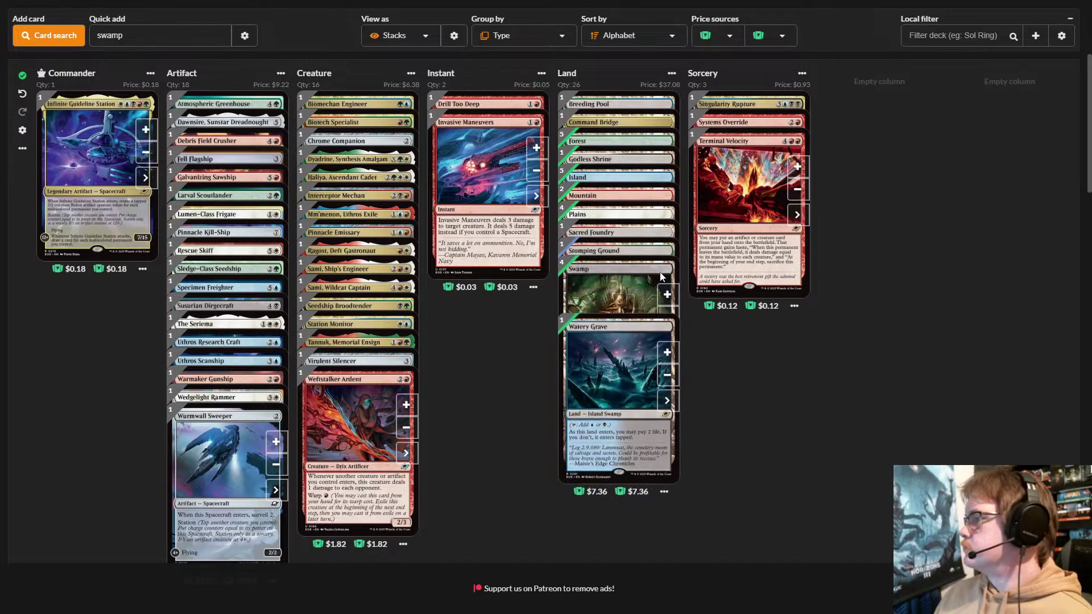
pyautogui.click(667, 294)
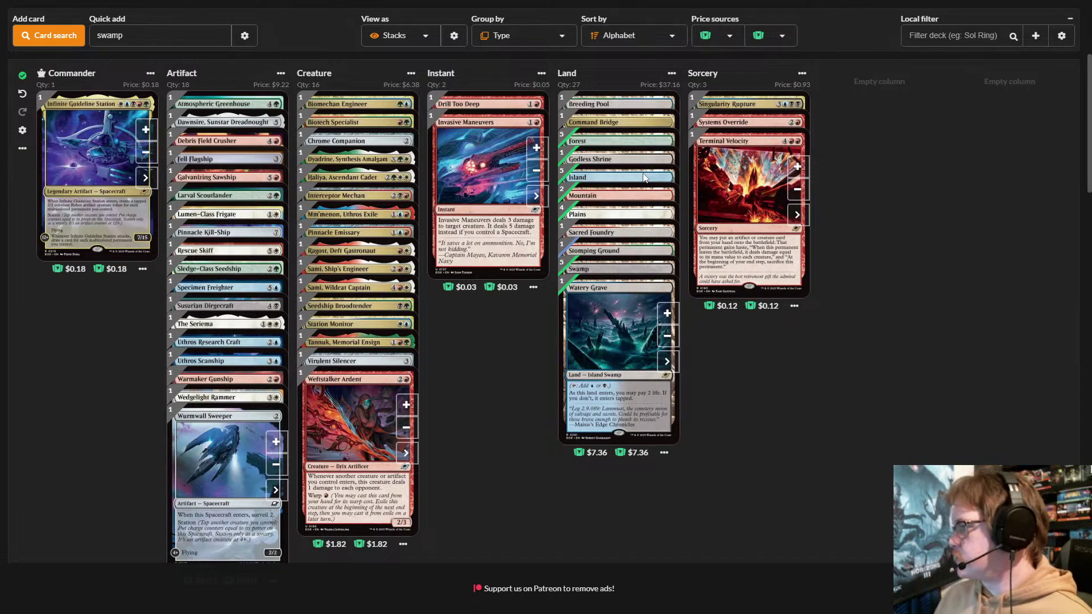
pyautogui.click(670, 205)
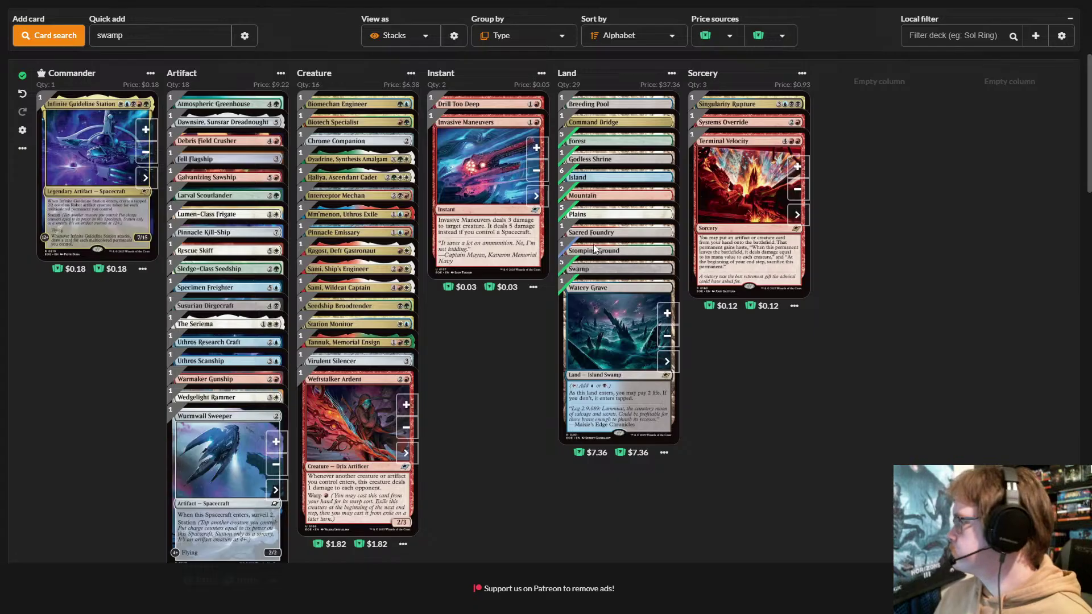
pyautogui.moveTo(653, 140)
pyautogui.click(667, 167)
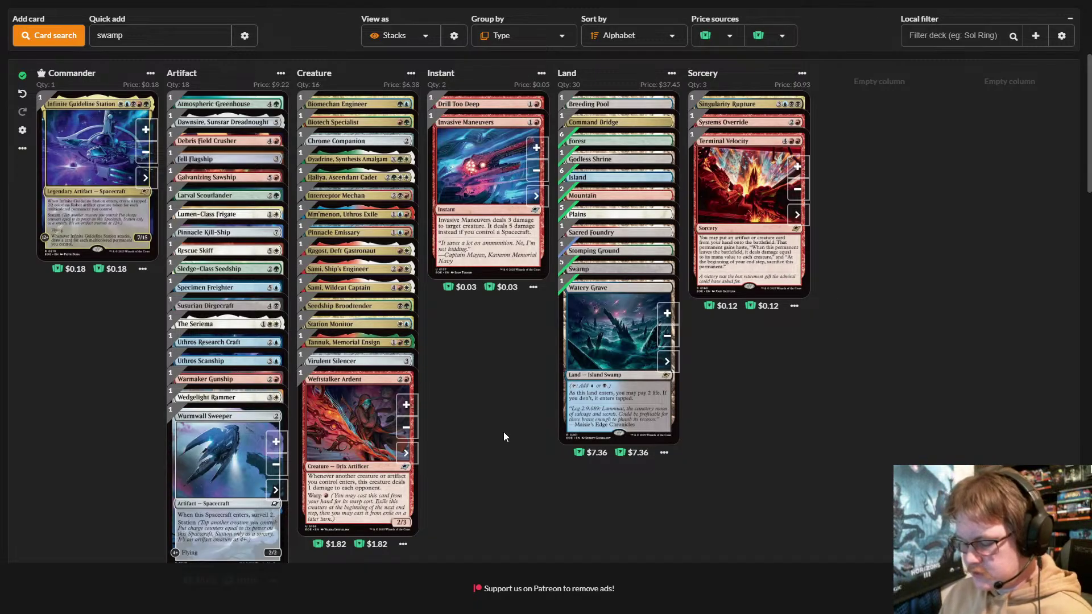
# - Replace the leftover quick-add search with "syr von" and add the creature Syr Vondam, the Lucent to the deck
pyautogui.click(101, 38)
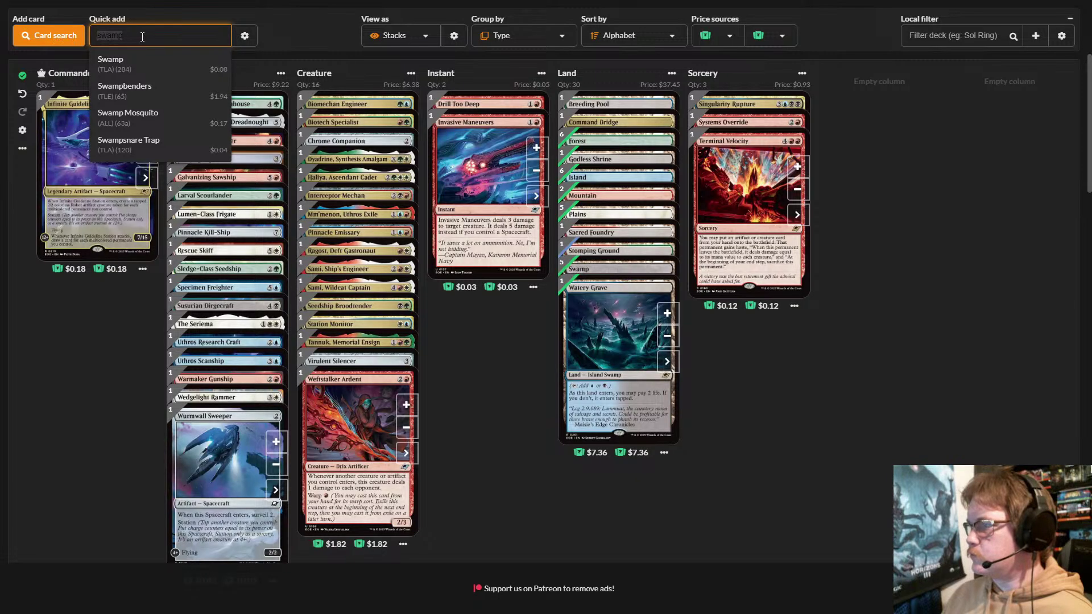
pyautogui.click(158, 35)
pyautogui.press('BackSpace')
pyautogui.press('BackSpace')
pyautogui.press('BackSpace')
pyautogui.press('BackSpace')
pyautogui.press('BackSpace')
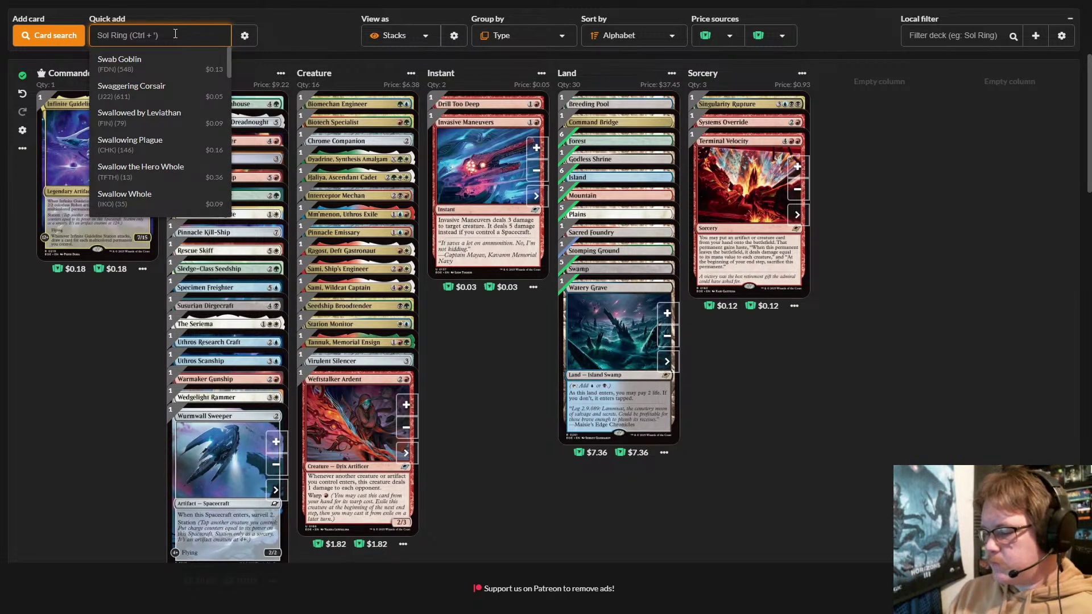
pyautogui.write('syr')
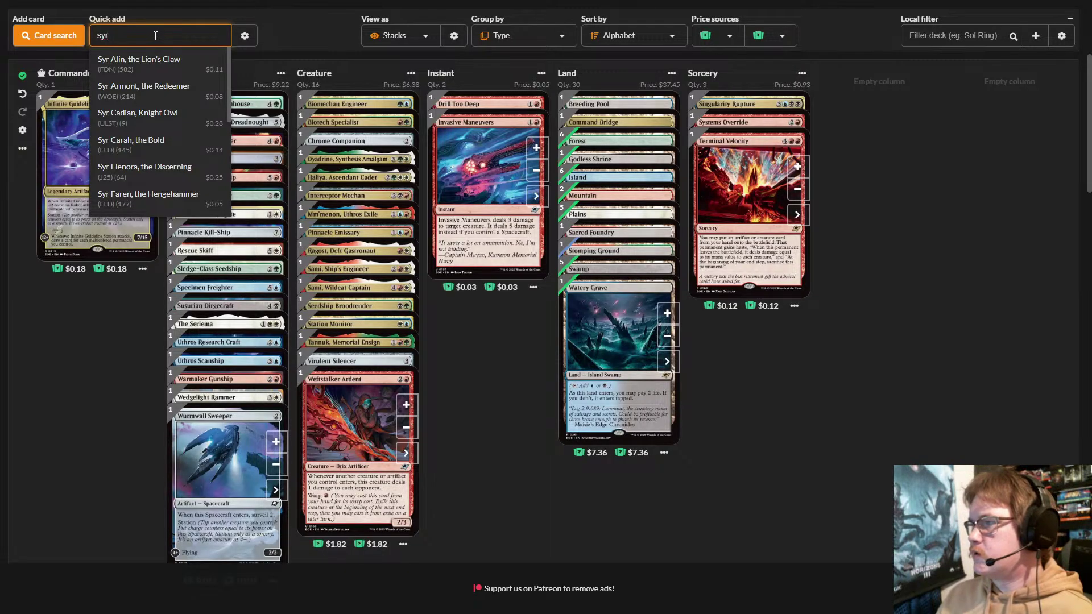
pyautogui.write('vo')
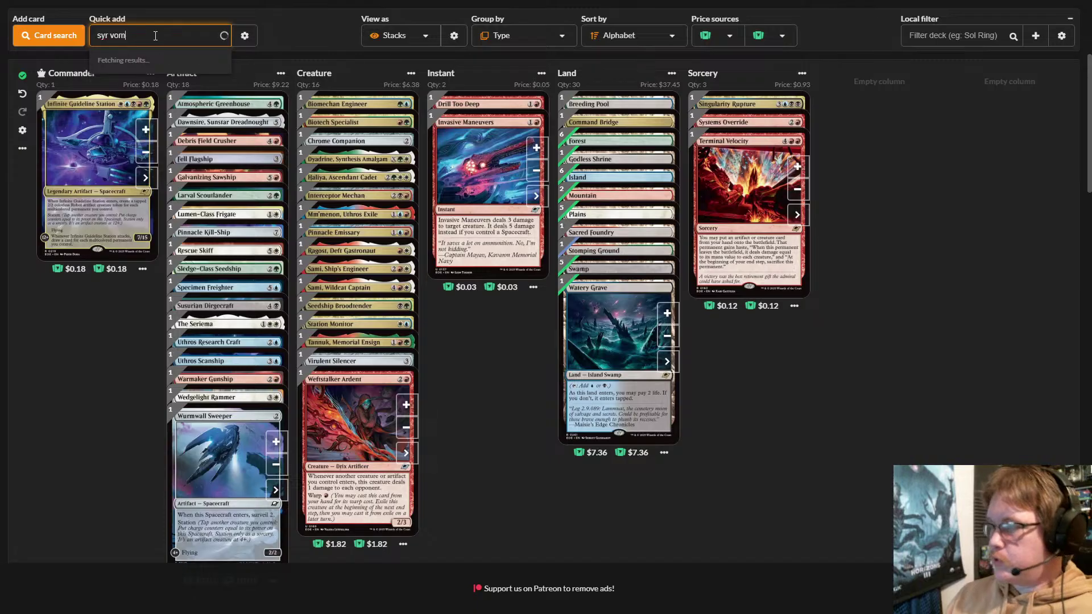
pyautogui.write('n')
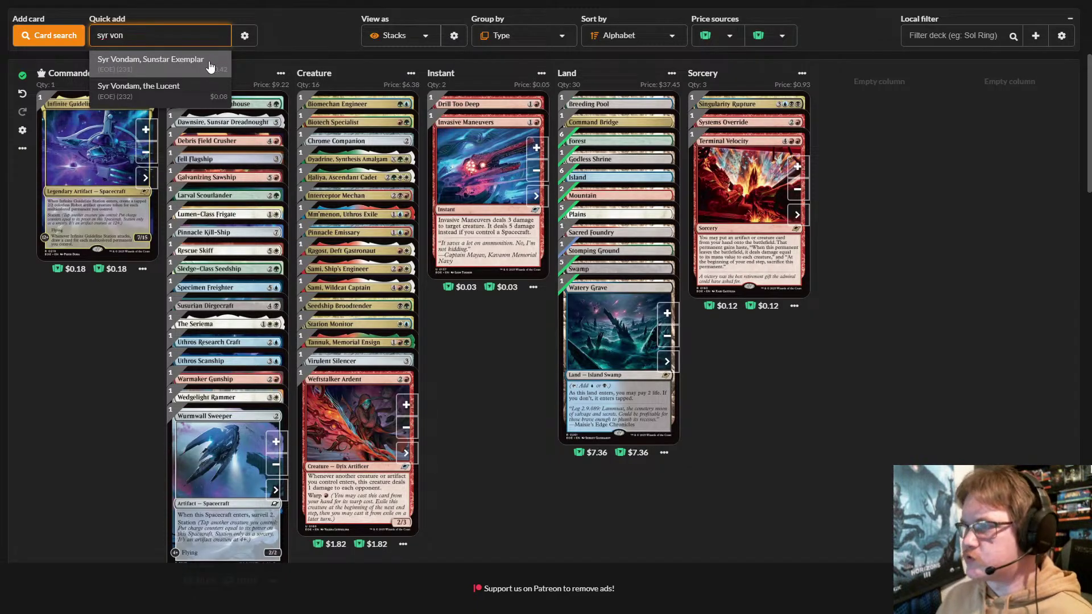
pyautogui.click(158, 92)
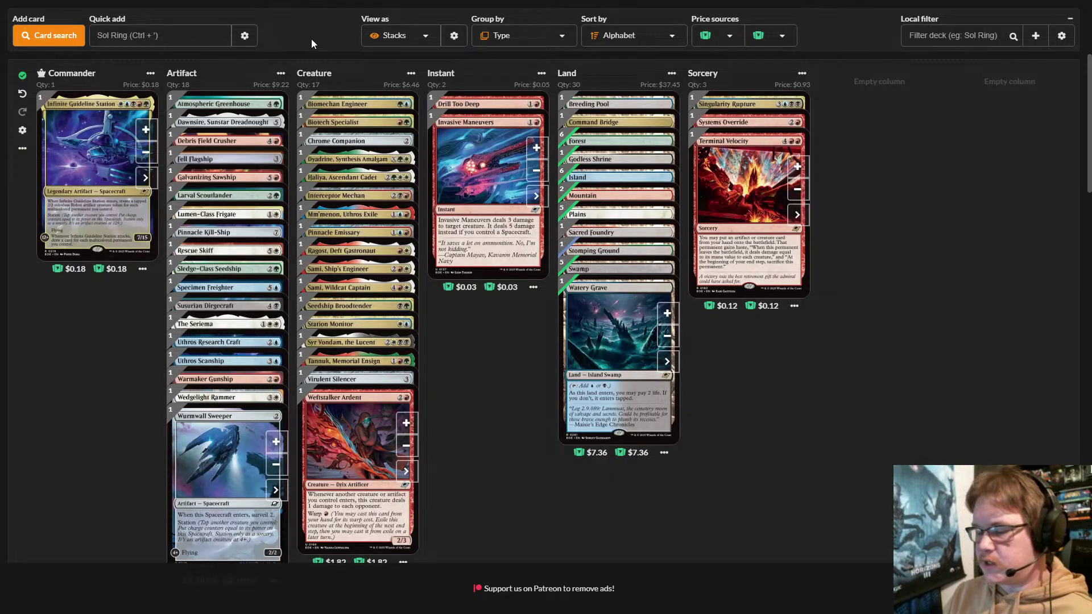
# - Quick-add the artifact Solar Array to the deck, searching for "solar arra"
pyautogui.click(198, 29)
pyautogui.write('so')
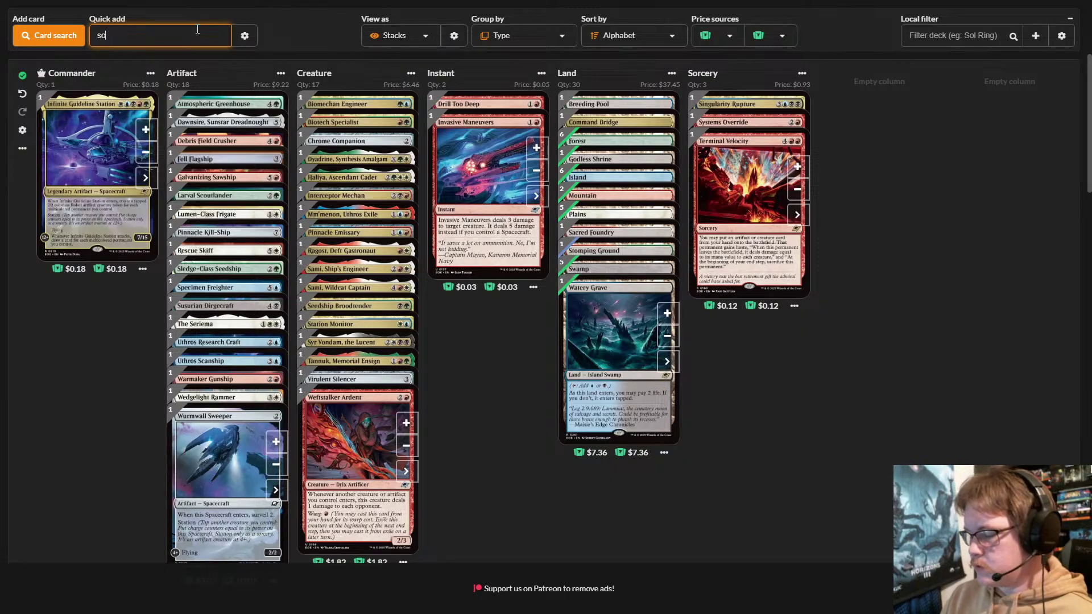
pyautogui.write('lar arra')
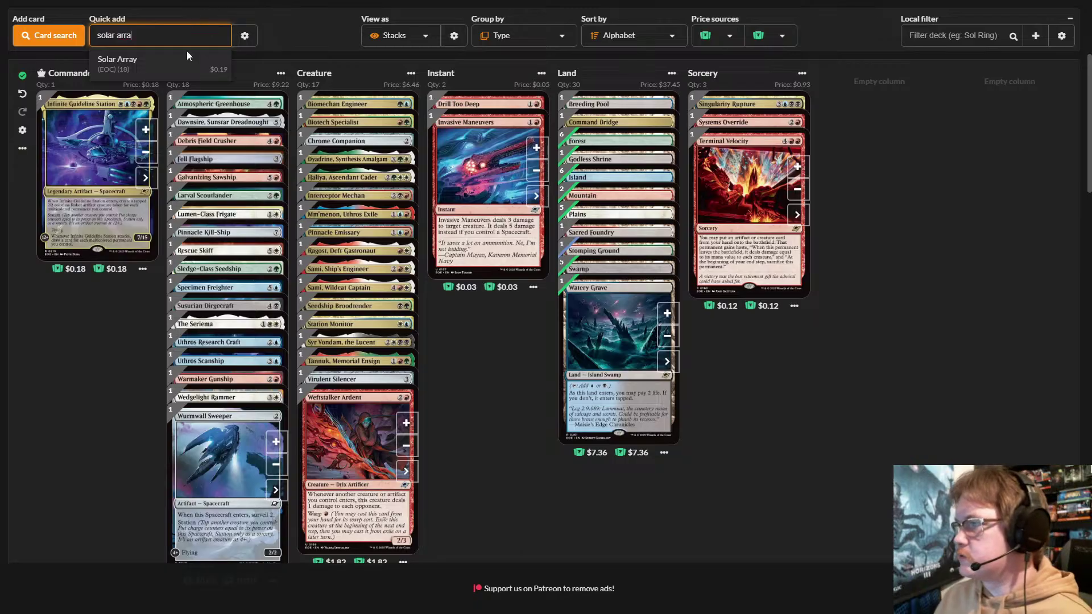
pyautogui.click(193, 59)
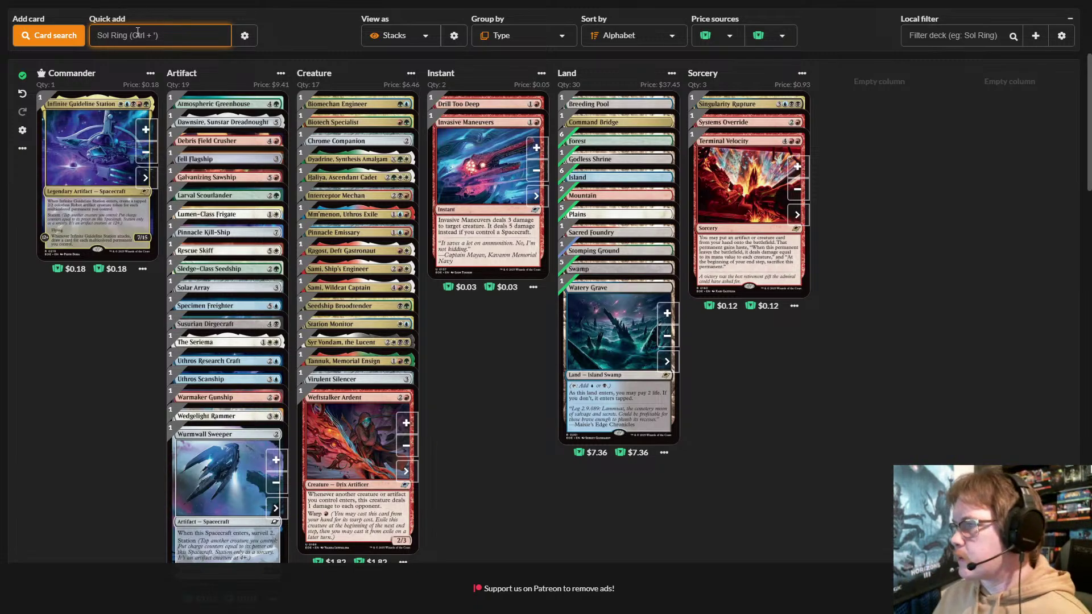
# - Quick-add the creature Monoist Sentry to the deck, searching for "monoist"
pyautogui.write('monoist')
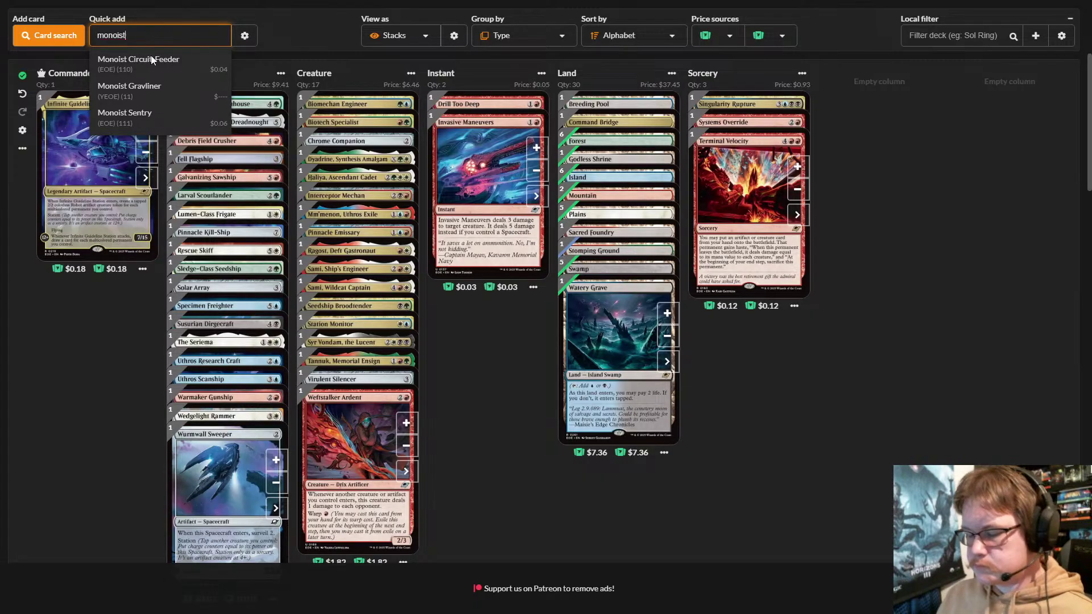
pyautogui.click(182, 125)
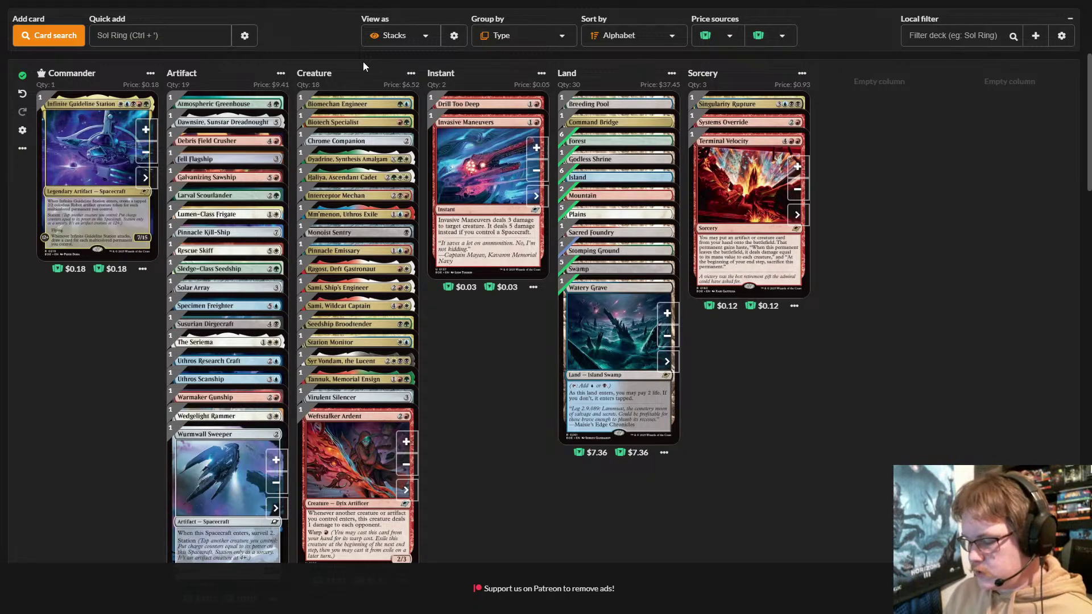
pyautogui.click(123, 34)
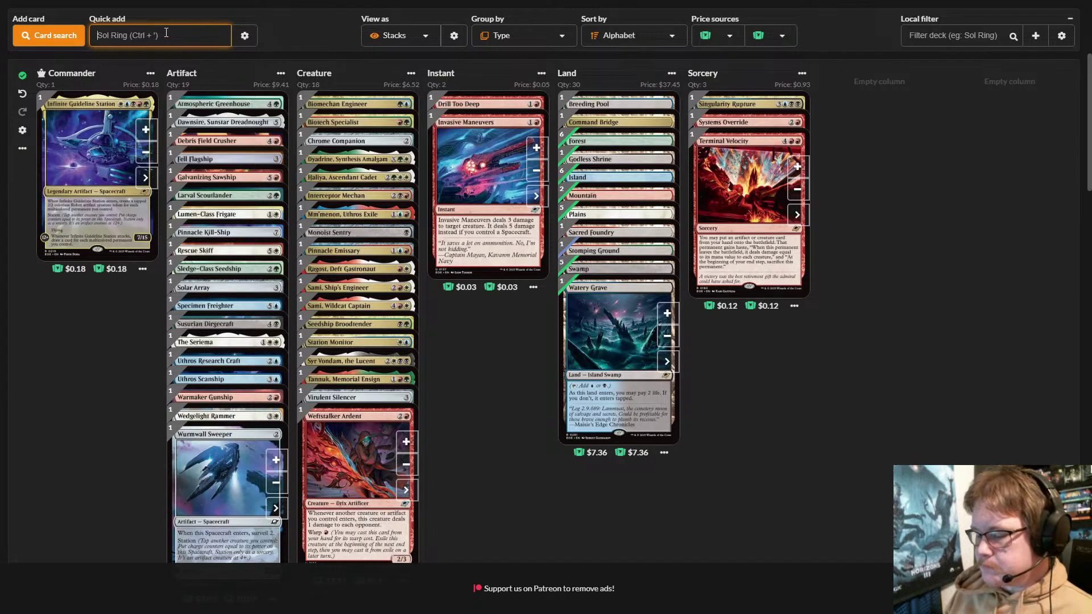
# - Quick-add the creature Germinating Wurm to the deck, searching for "germi"
pyautogui.write('germ')
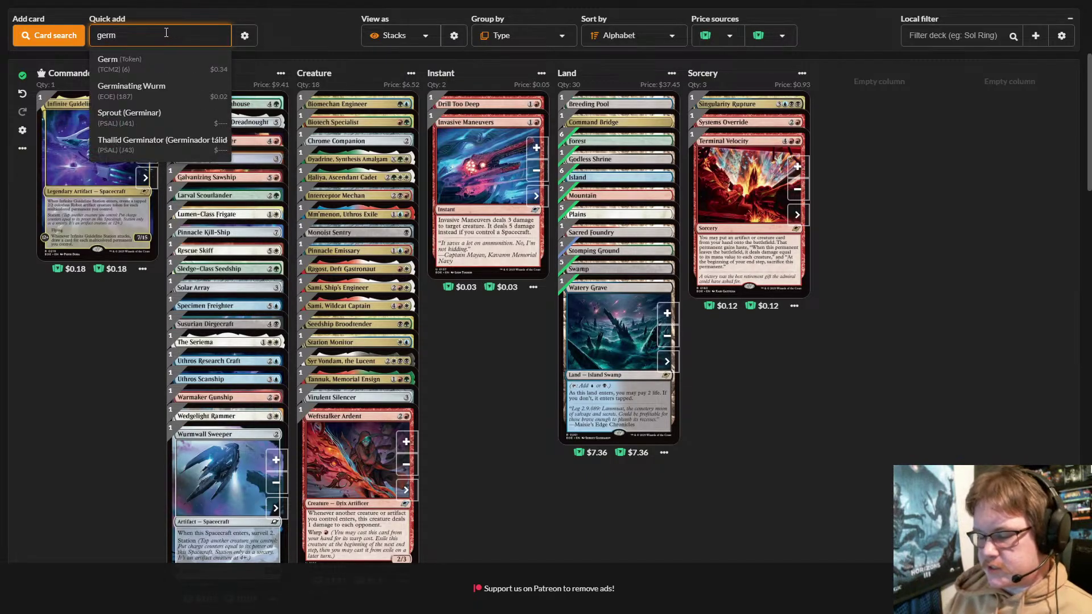
pyautogui.write('i')
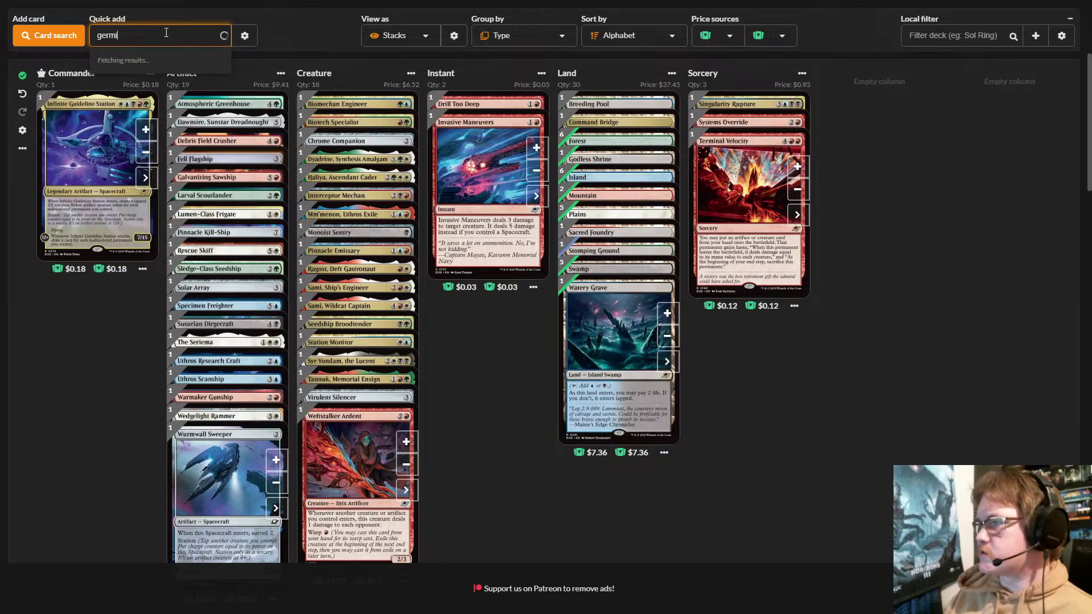
pyautogui.click(174, 63)
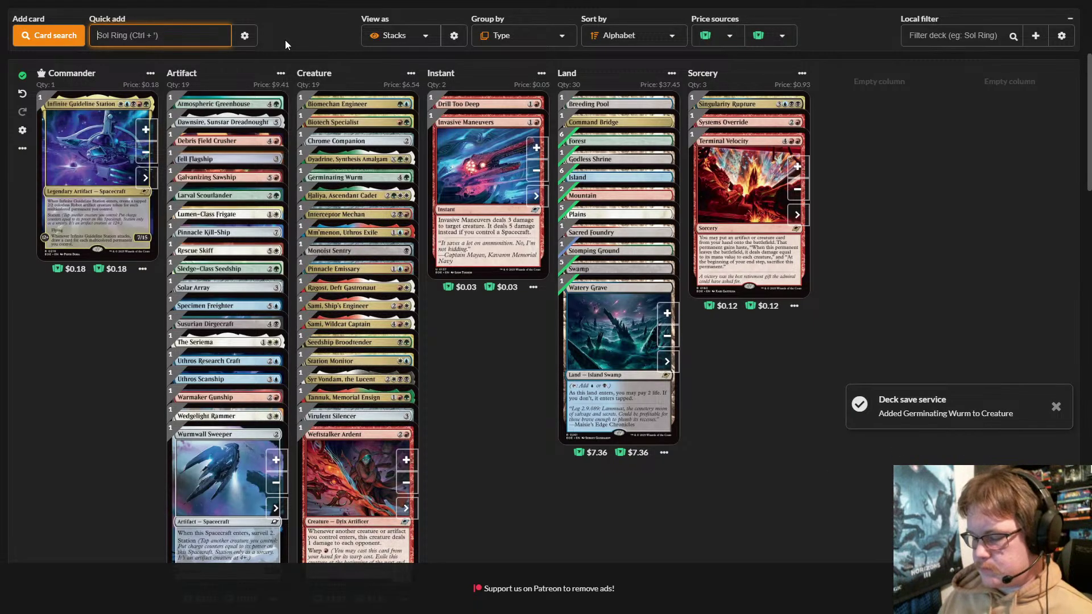
# - Quick-add the creature Drix Fatemaker to the deck, searching for "drix fate"
pyautogui.write('dr')
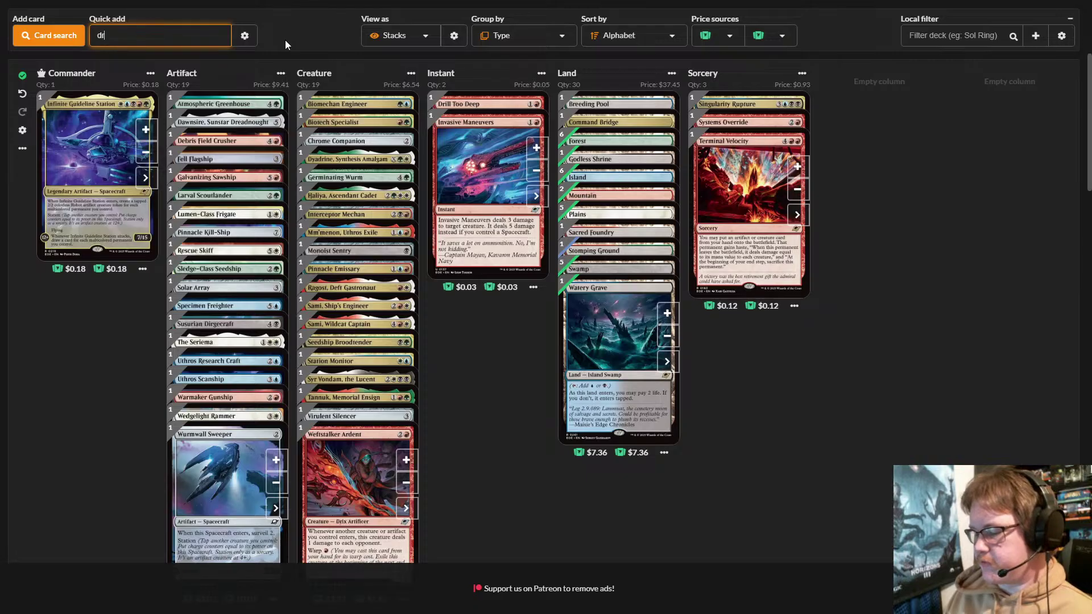
pyautogui.write('ix ')
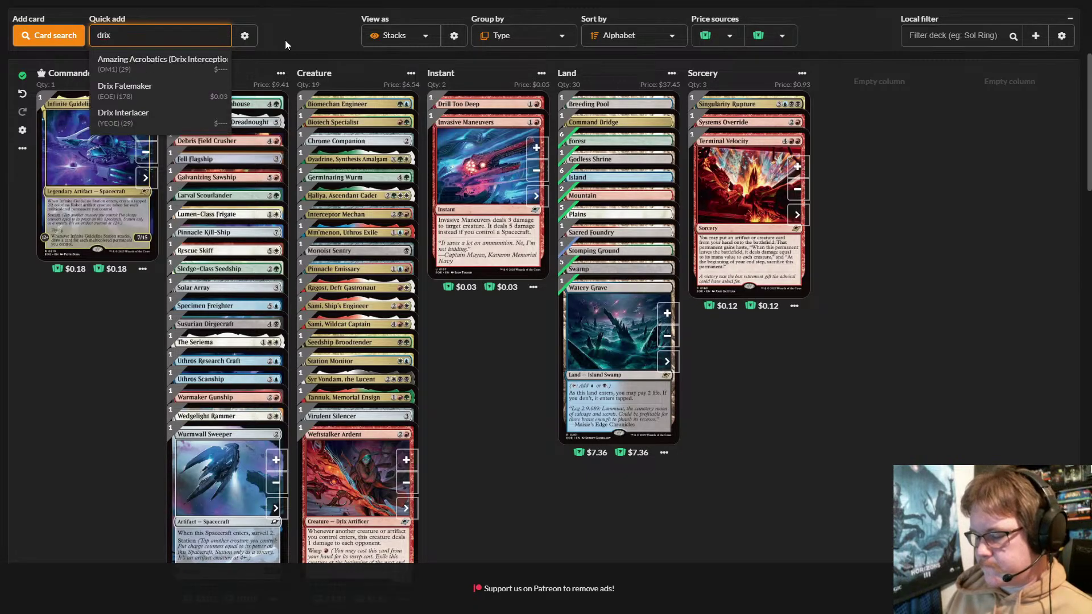
pyautogui.write('fate')
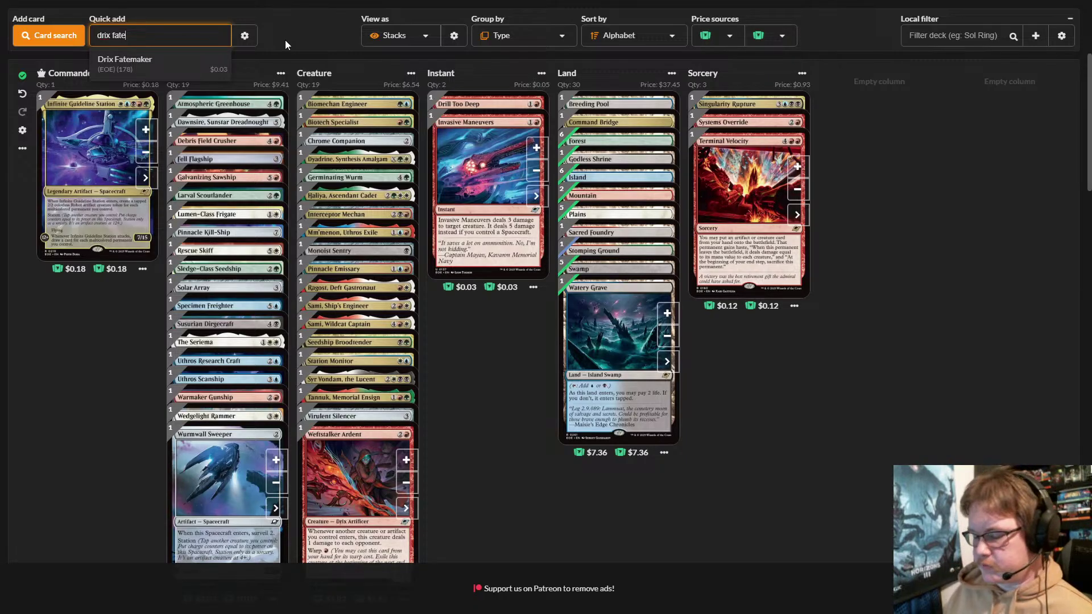
pyautogui.click(204, 63)
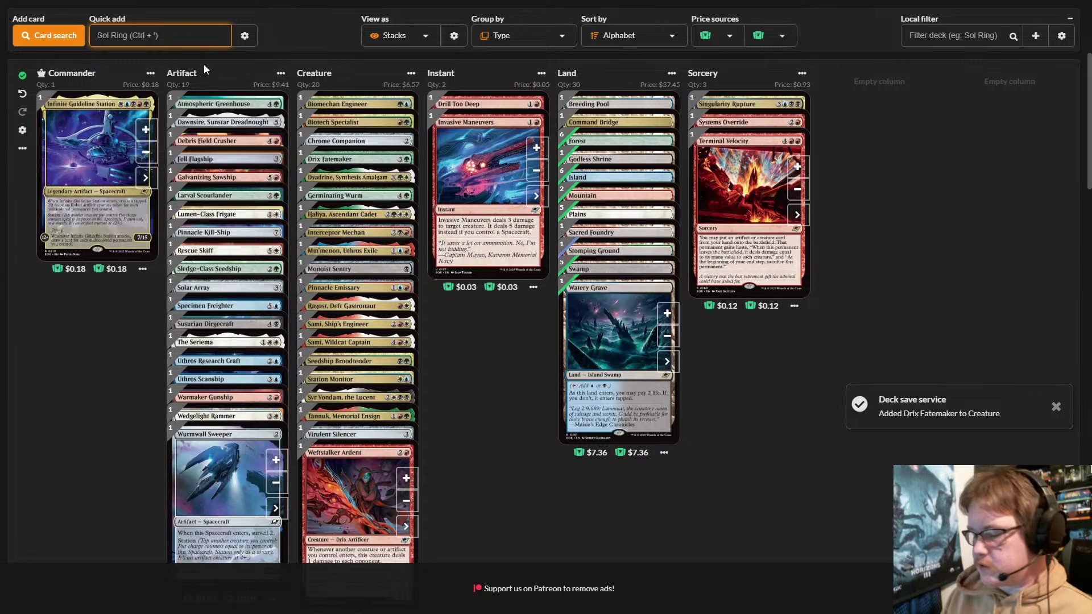
# - Quick-add the creature Skystinger to the deck, searching for "skysting"
pyautogui.write('sky')
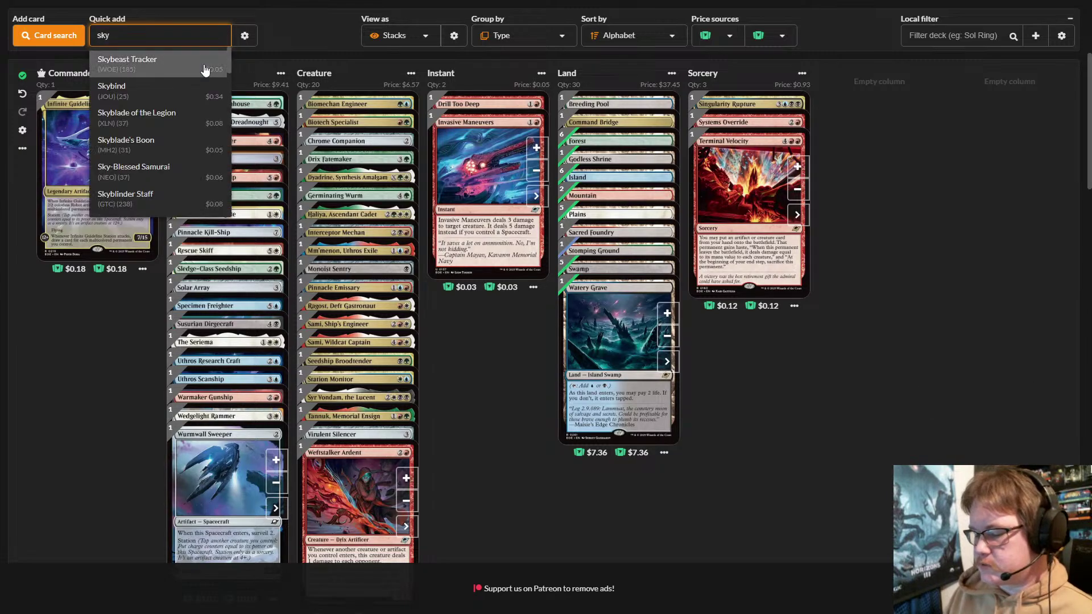
pyautogui.write('sting')
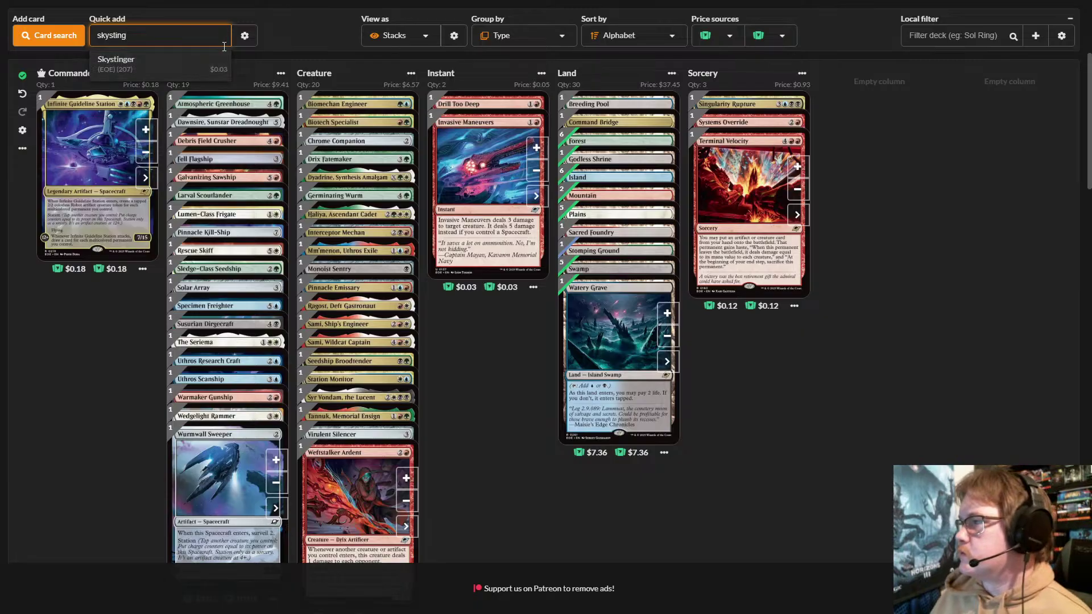
pyautogui.press('Return')
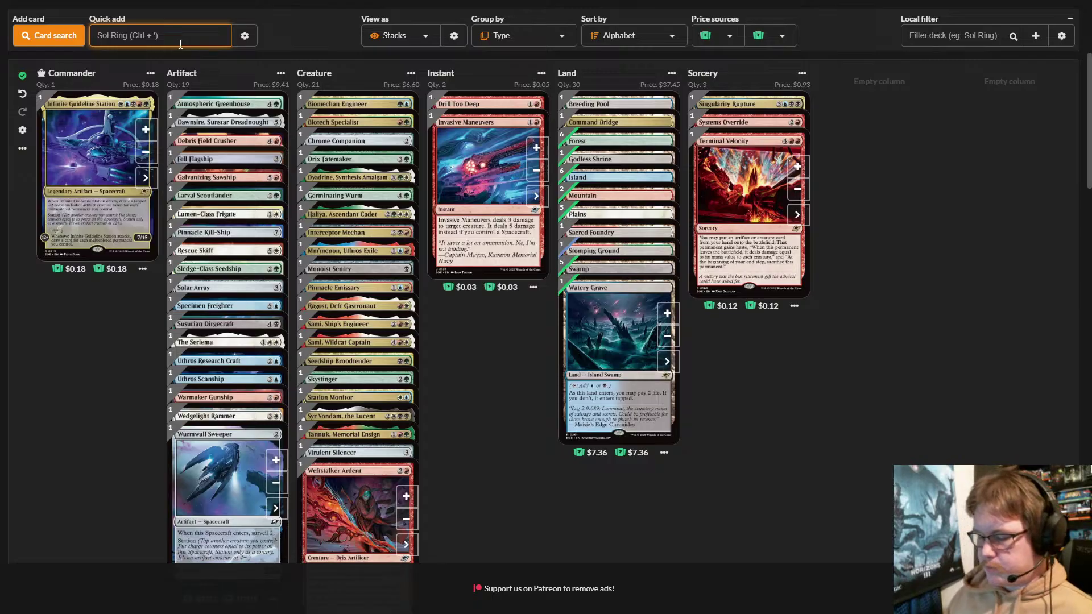
# - Search the quick add for a name starting with "bio" and add the instant Biosynthic Burst to the deck
pyautogui.write('bi')
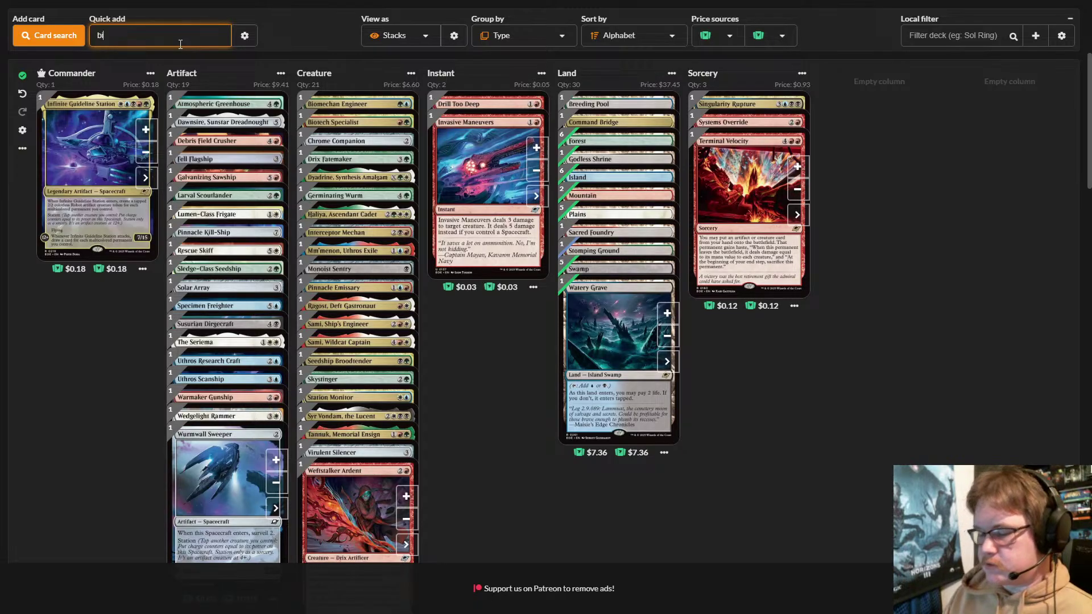
pyautogui.write('e')
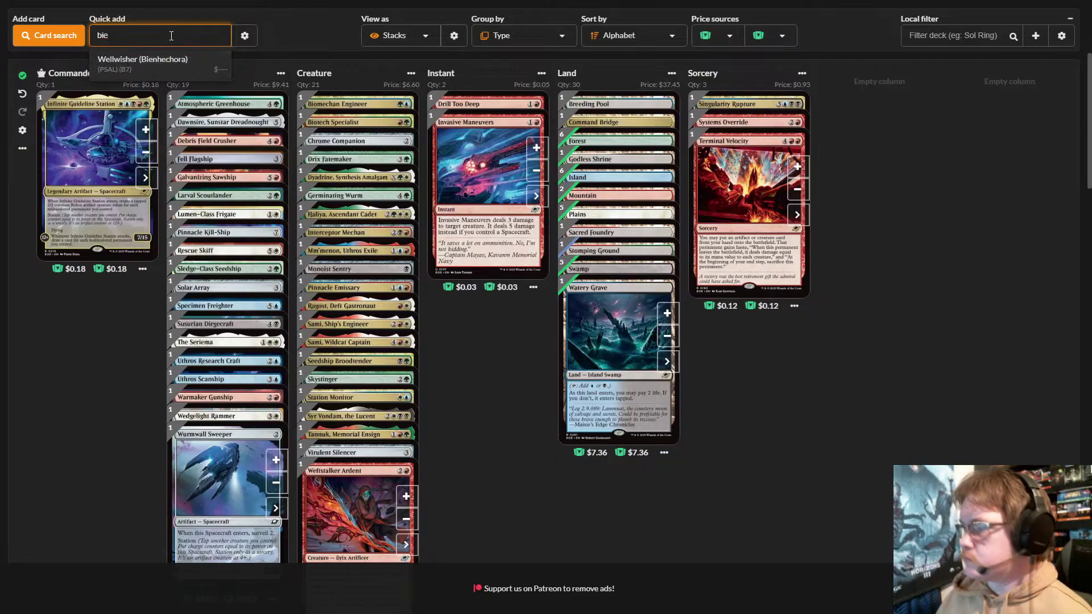
pyautogui.press('BackSpace')
pyautogui.write('o')
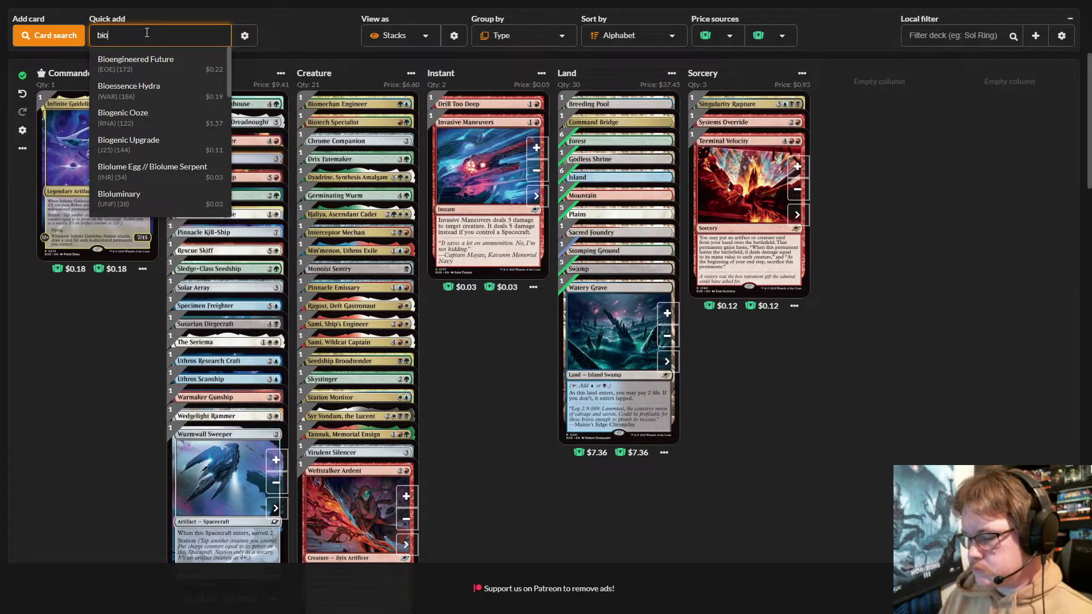
pyautogui.write('l')
pyautogui.click(185, 71)
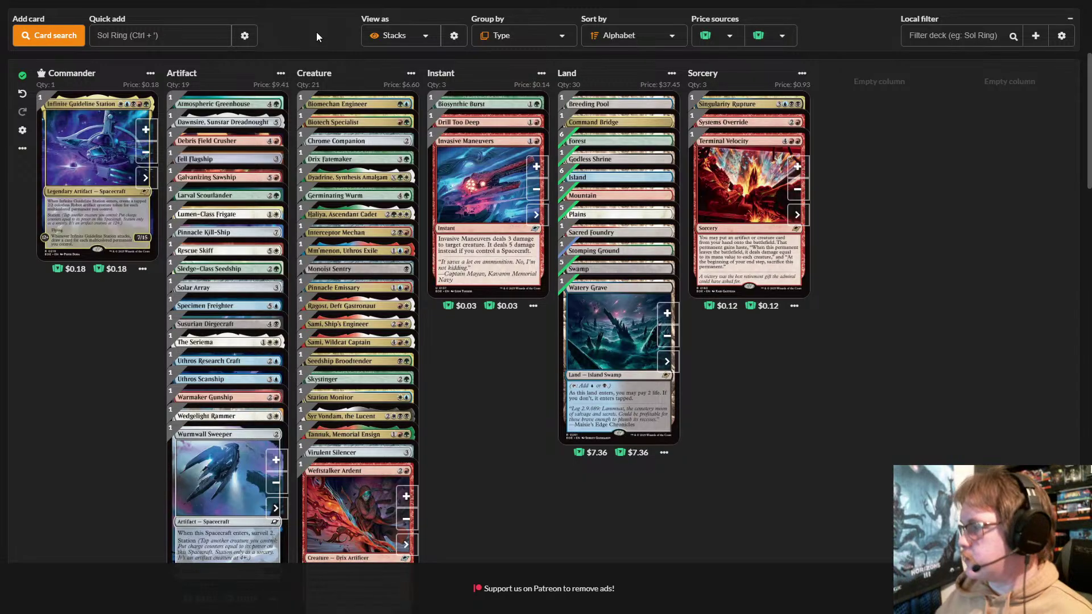
# - Quick-add the sorcery Sami's Curiosity to the deck, searching for "sami's curious"
pyautogui.click(146, 32)
pyautogui.write('sam')
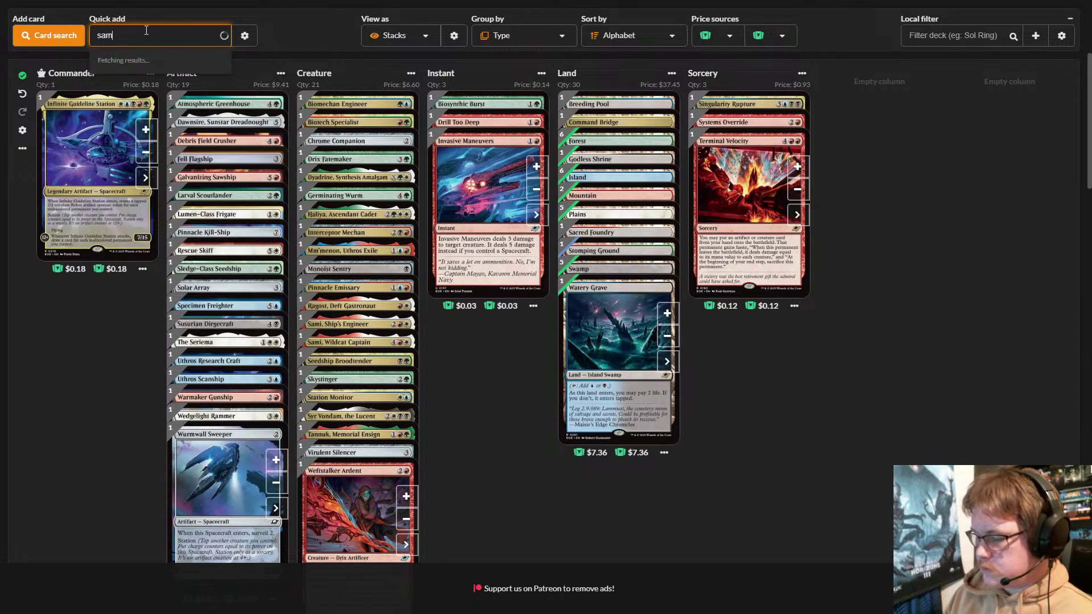
pyautogui.write('i')
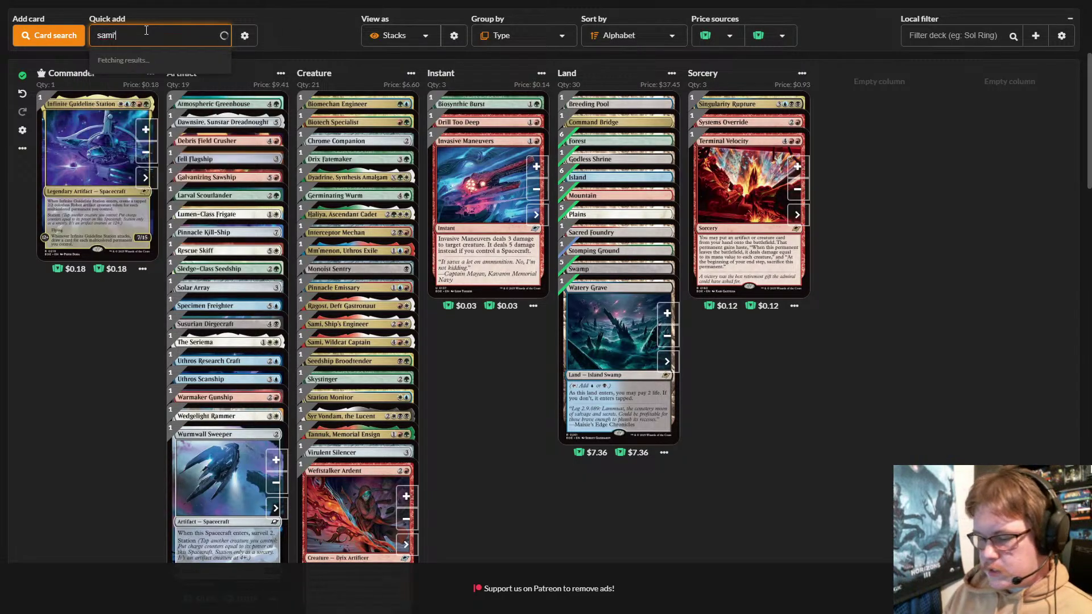
pyautogui.write("'s cur")
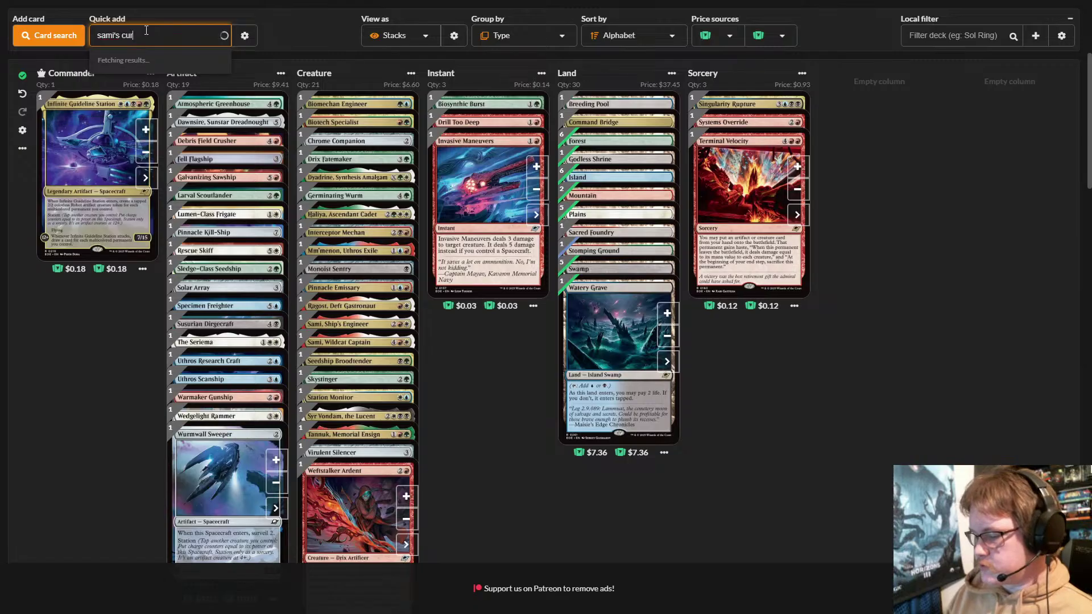
pyautogui.write('ious')
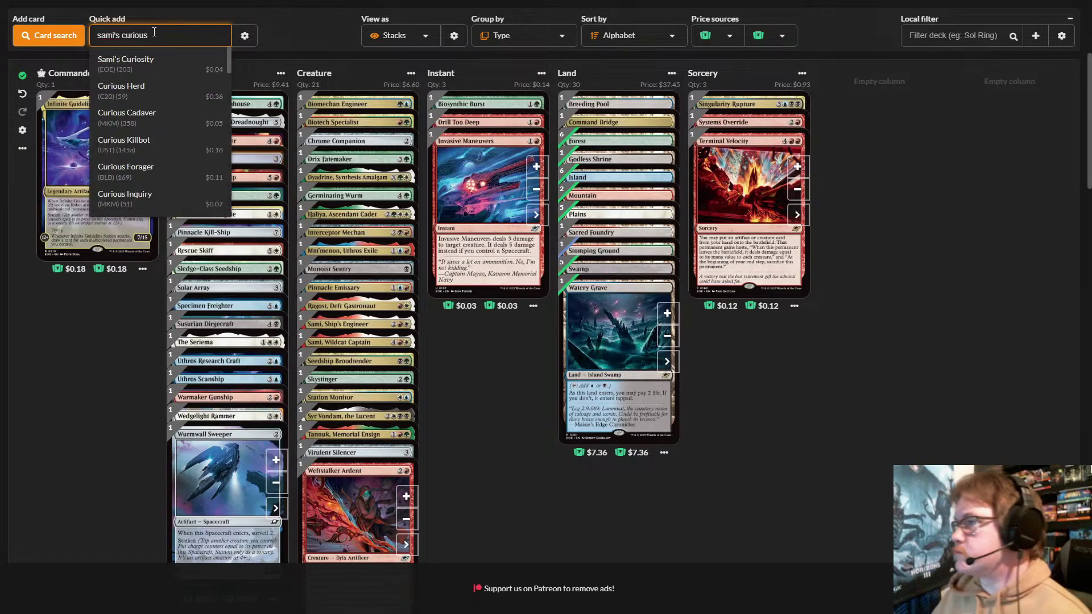
pyautogui.click(182, 60)
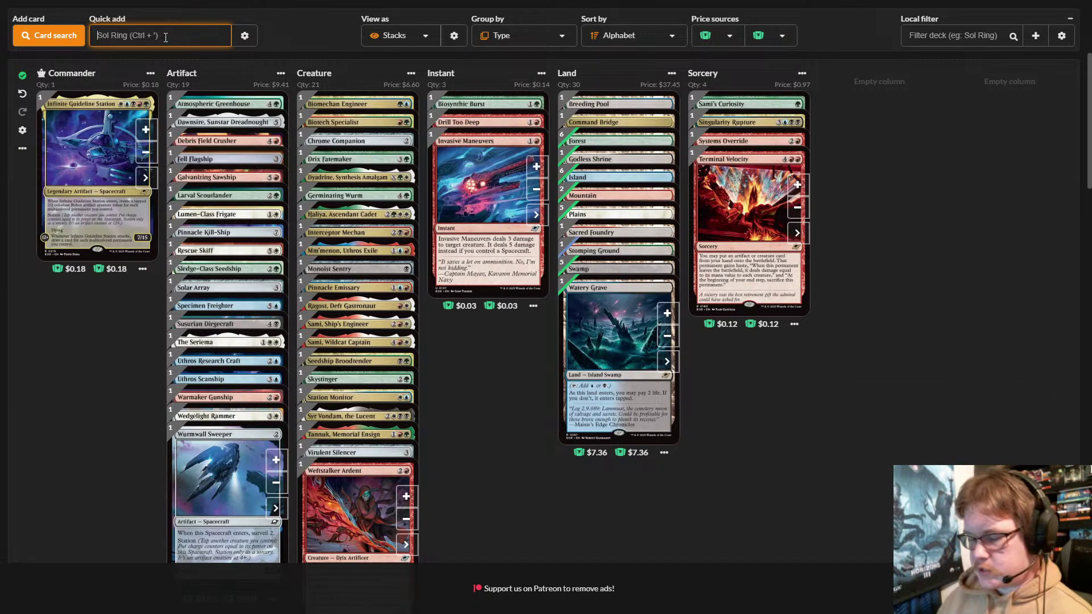
# - Quick-add the creature Galactic Wayfarer to the deck, searching for "galact"
pyautogui.write('galact')
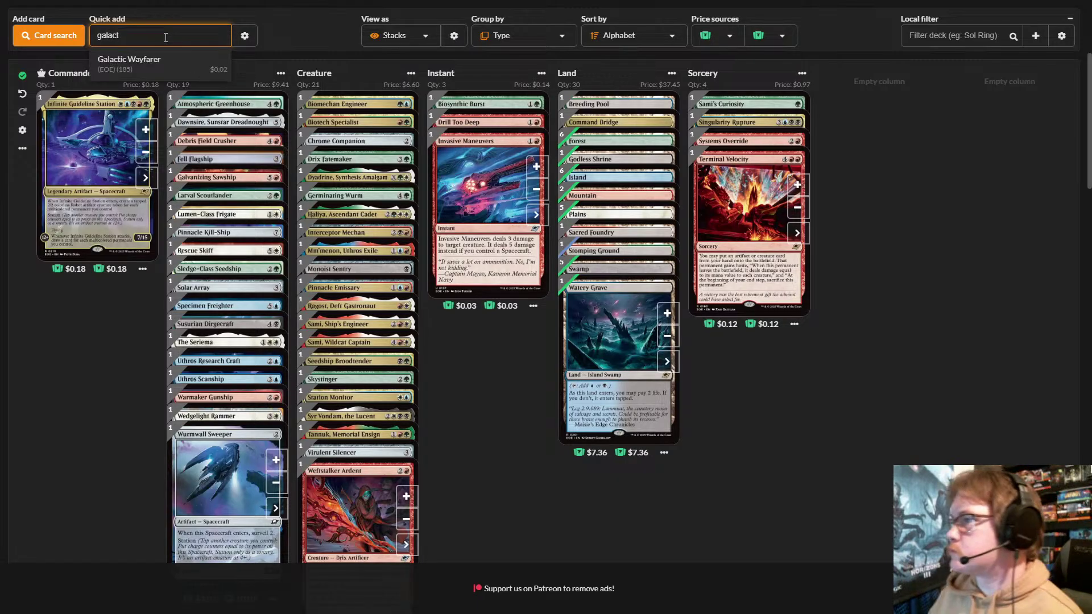
pyautogui.click(174, 71)
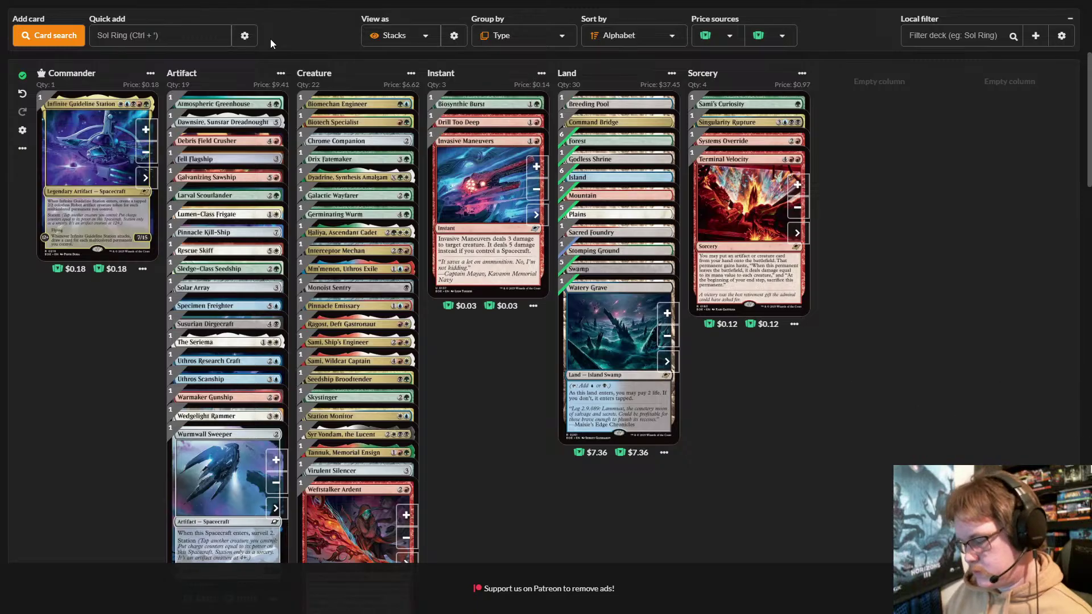
pyautogui.scroll(3, 294, 64)
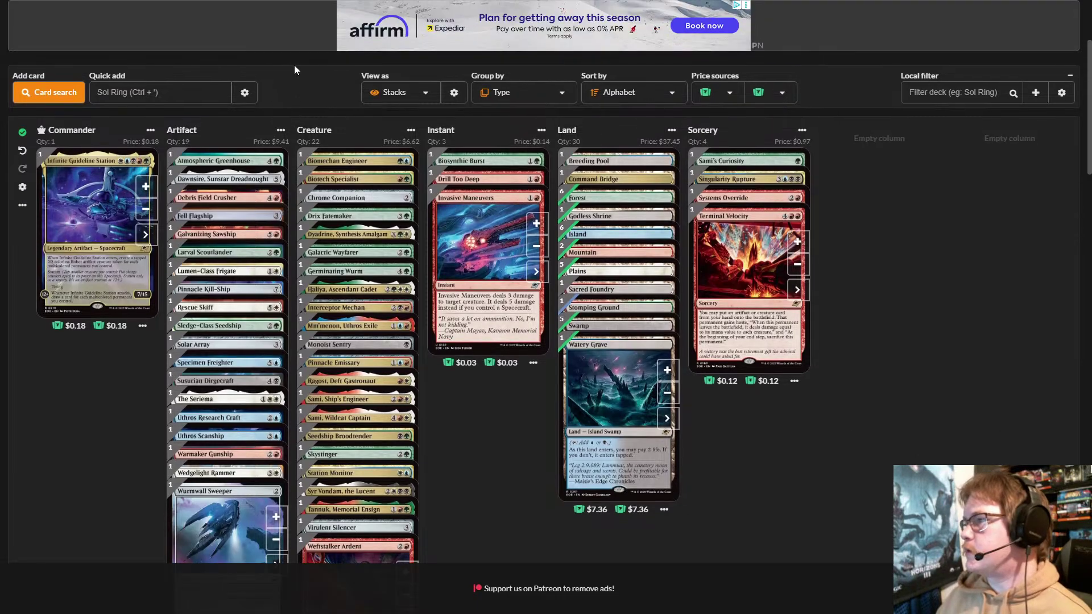
# - Quick-add the sorcery Shattered Wings to the deck, searching for "shattered wings"
pyautogui.scroll(-2, 285, 81)
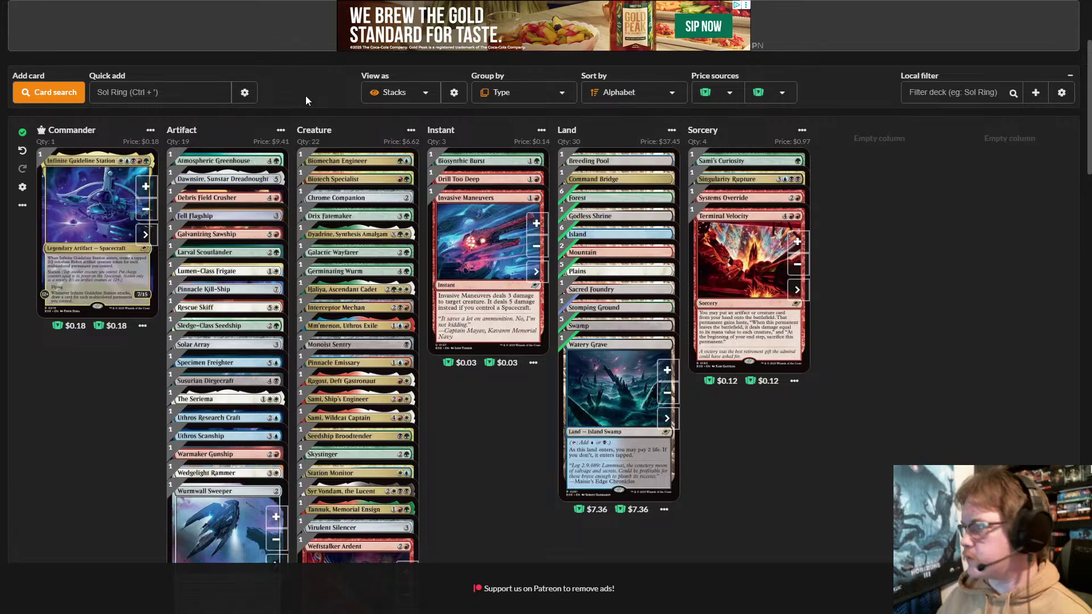
pyautogui.scroll(-1, 306, 95)
pyautogui.click(174, 39)
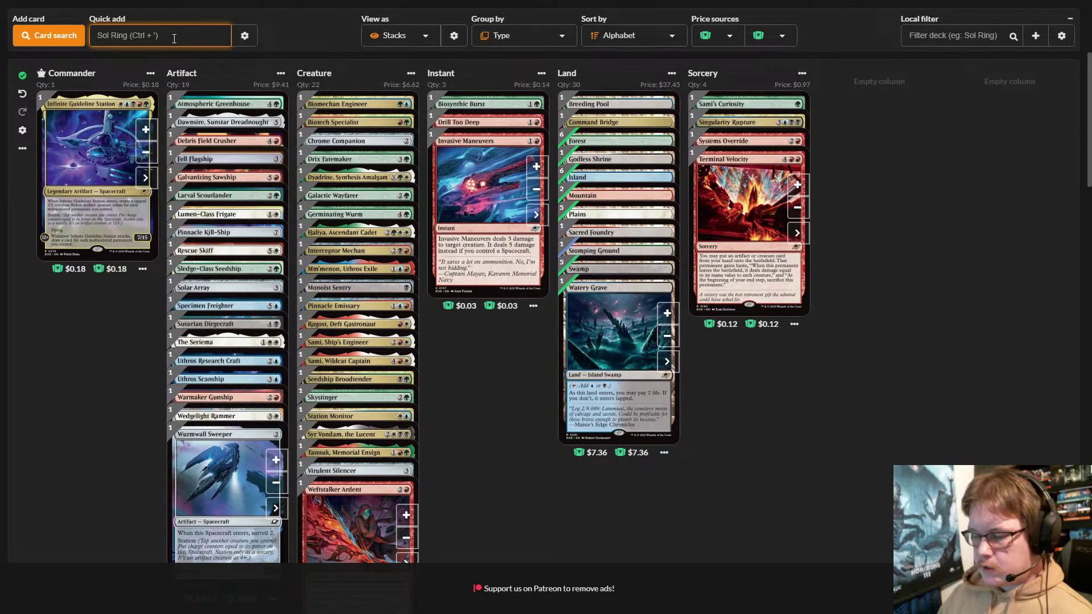
pyautogui.write('shat')
pyautogui.write('tered ')
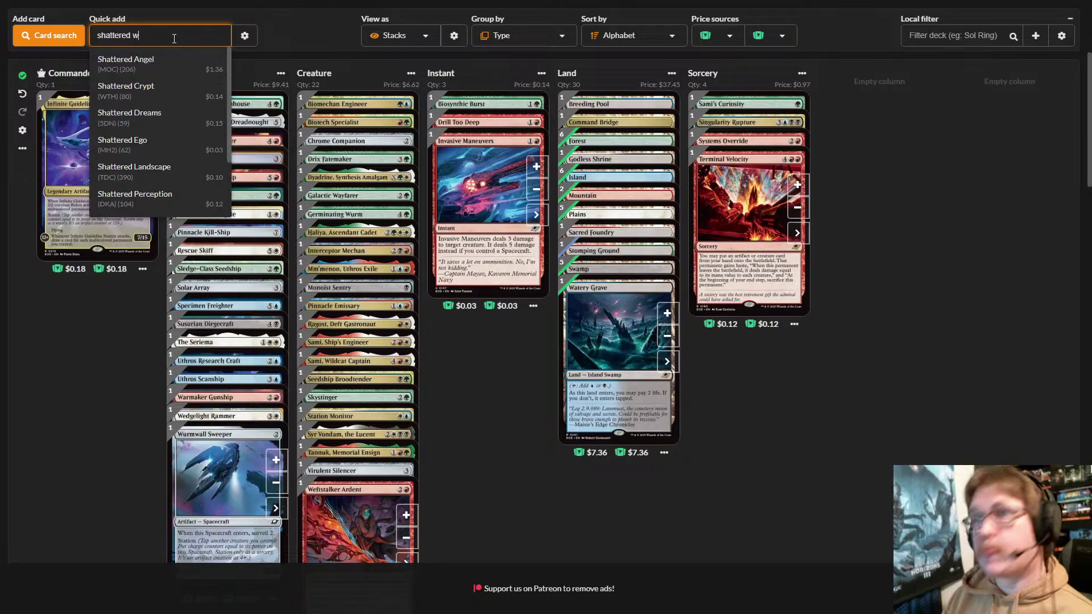
pyautogui.write('wings')
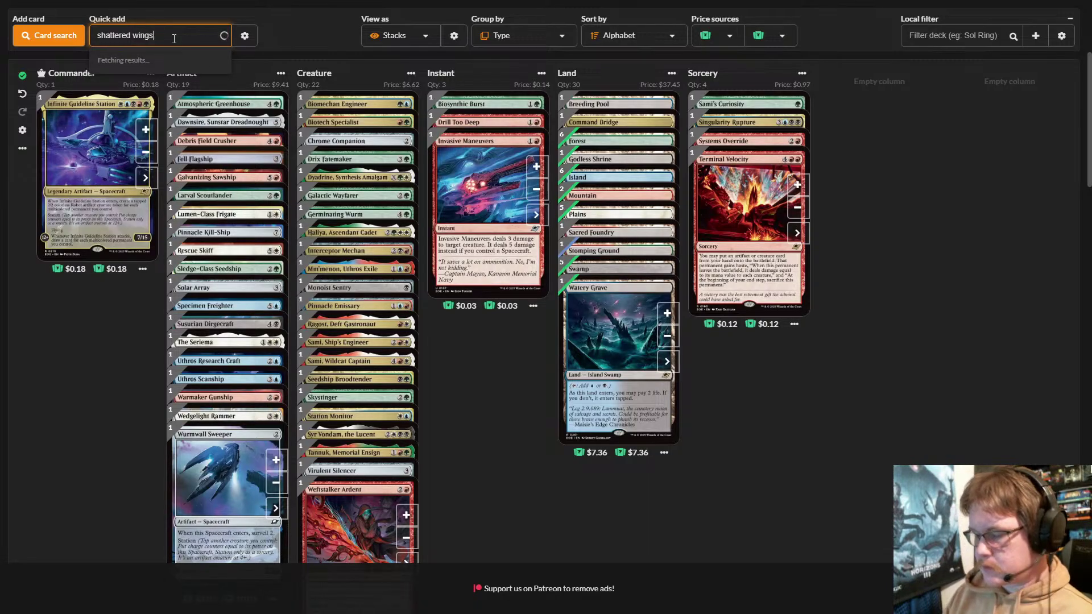
pyautogui.click(178, 60)
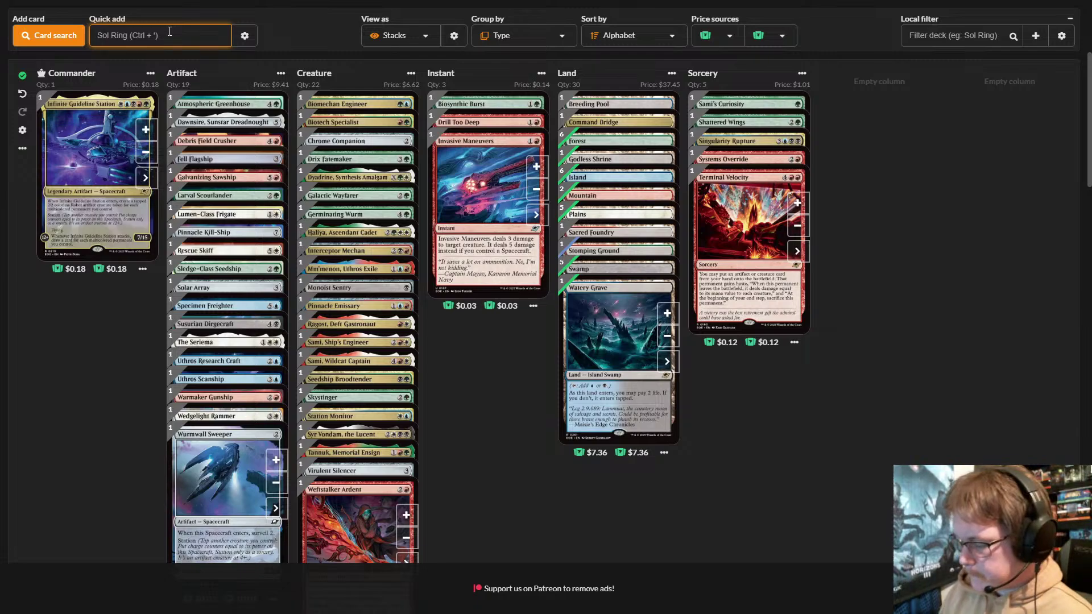
# - Quick-add the creature Seedship Agrarian and the instant Seedship Impact to the deck, searching for "seedship" each time
pyautogui.write('see')
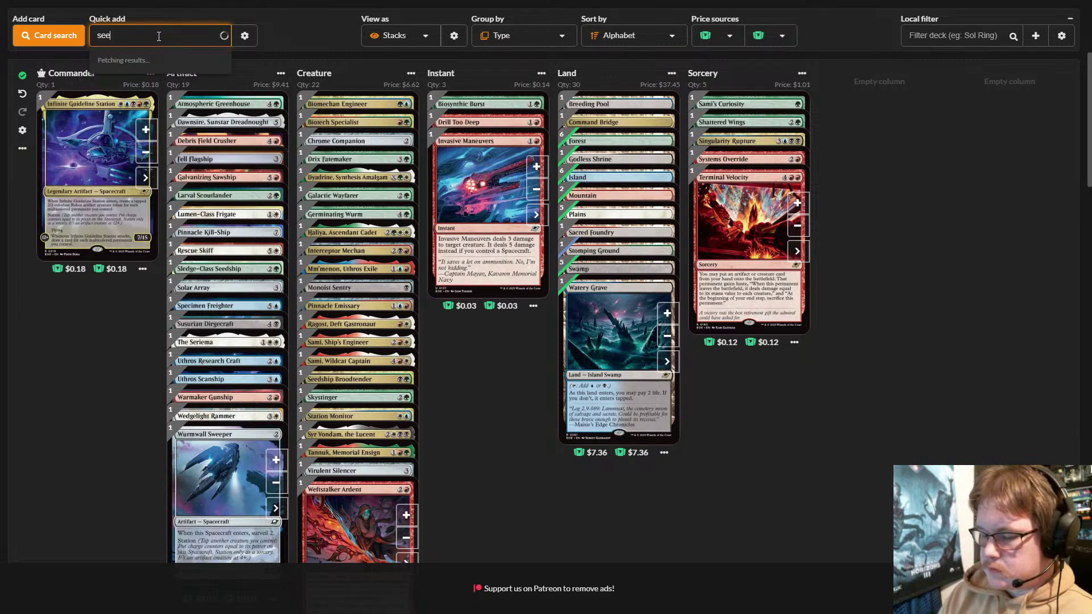
pyautogui.write('dship')
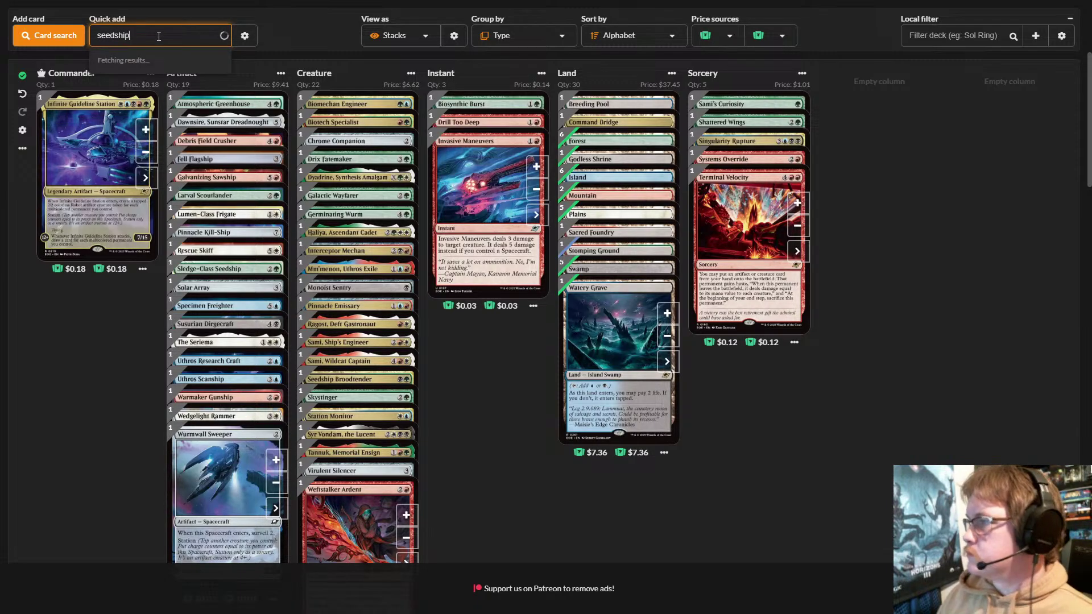
pyautogui.click(169, 59)
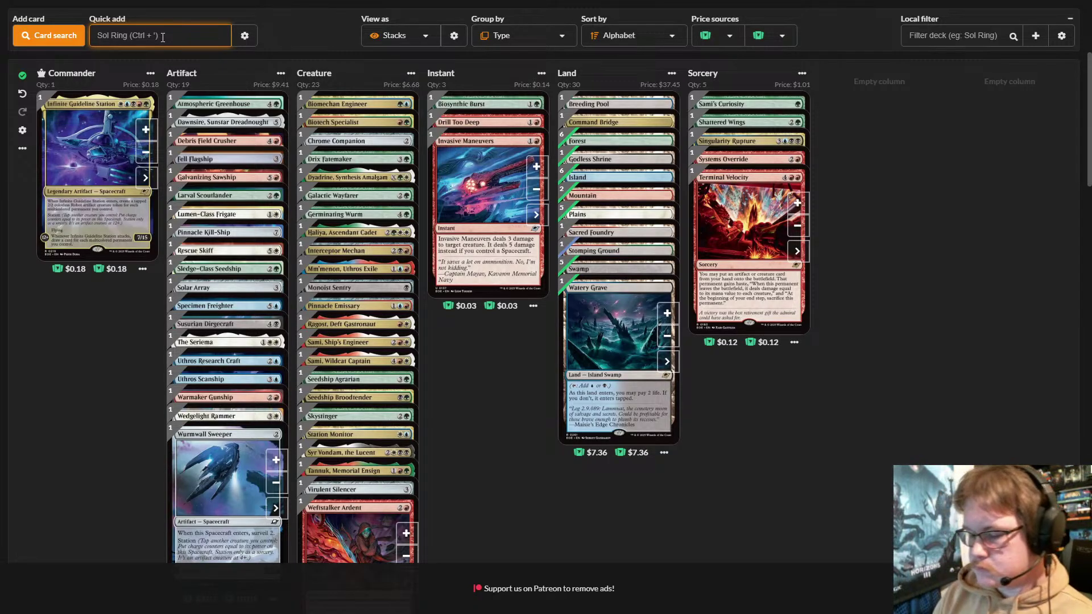
pyautogui.write('seedship')
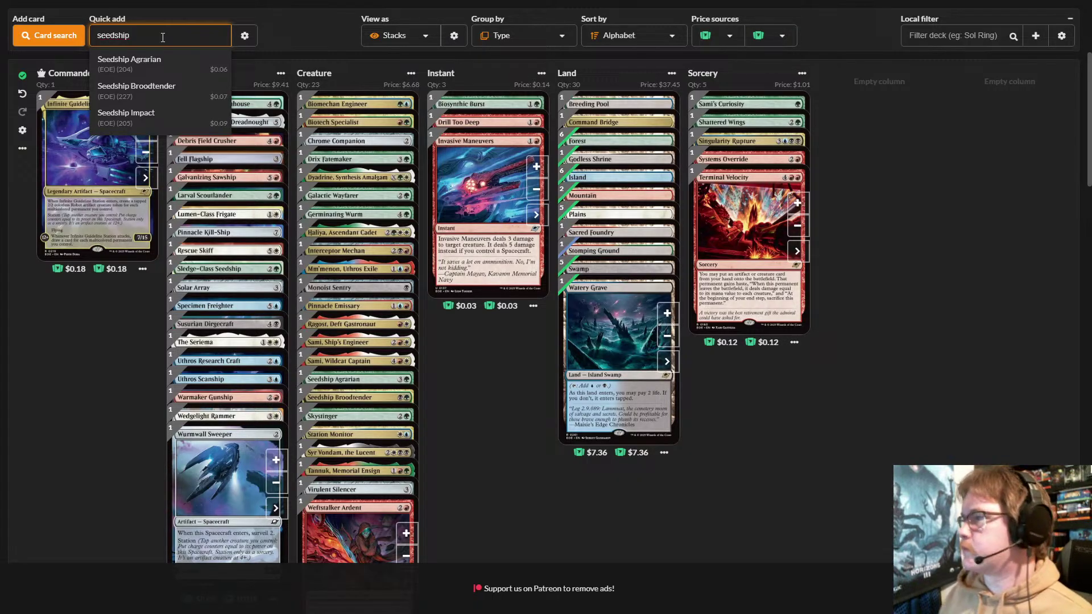
pyautogui.click(152, 114)
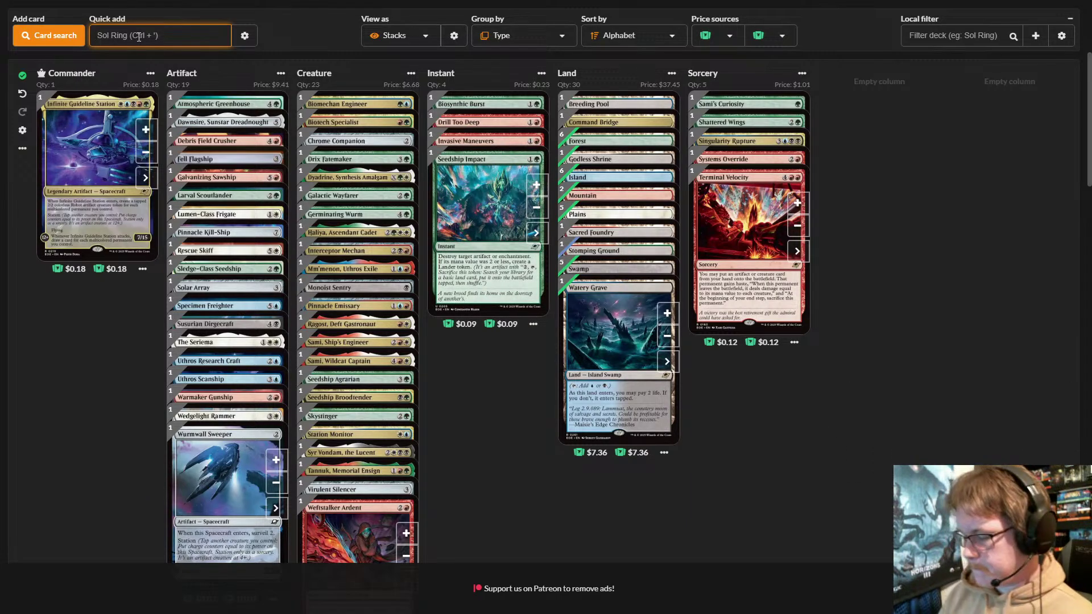
# - Quick-add the creature Tapestry Warden to the deck, searching for "tapesrty"
pyautogui.write('tapes')
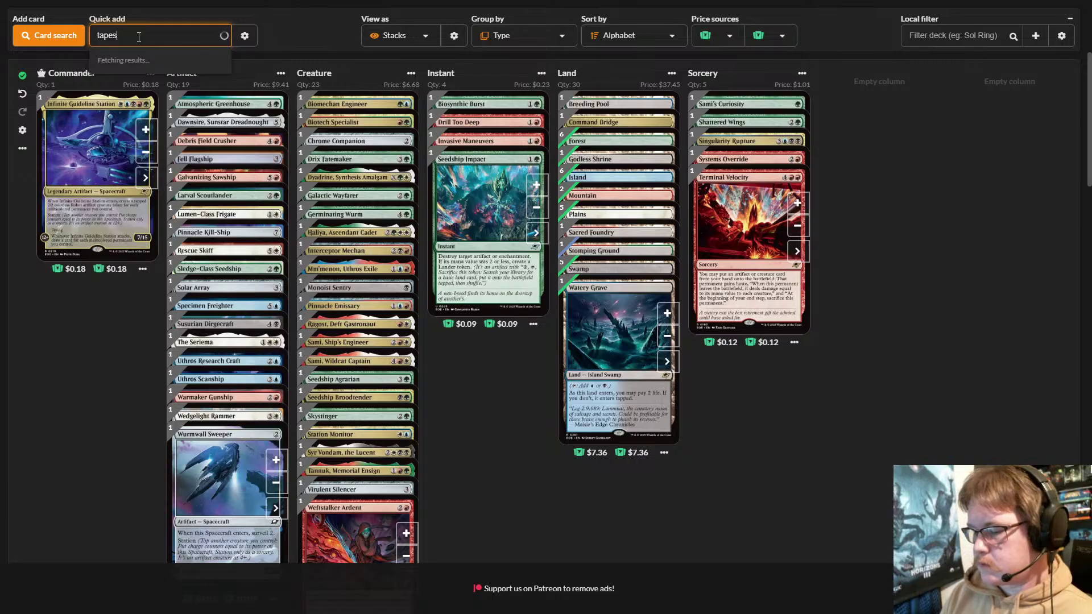
pyautogui.write('rty')
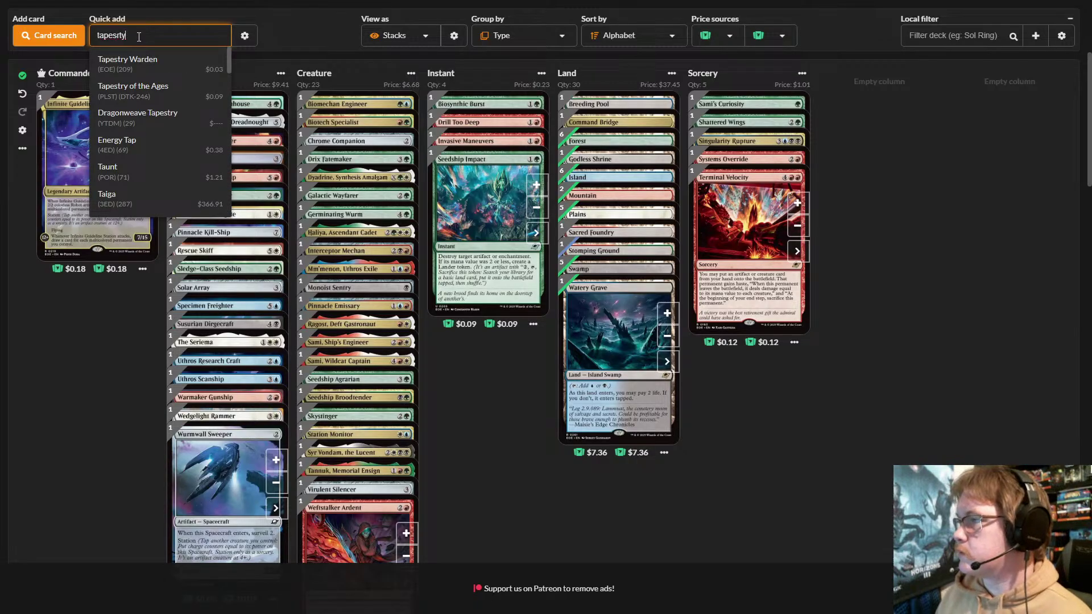
pyautogui.click(149, 59)
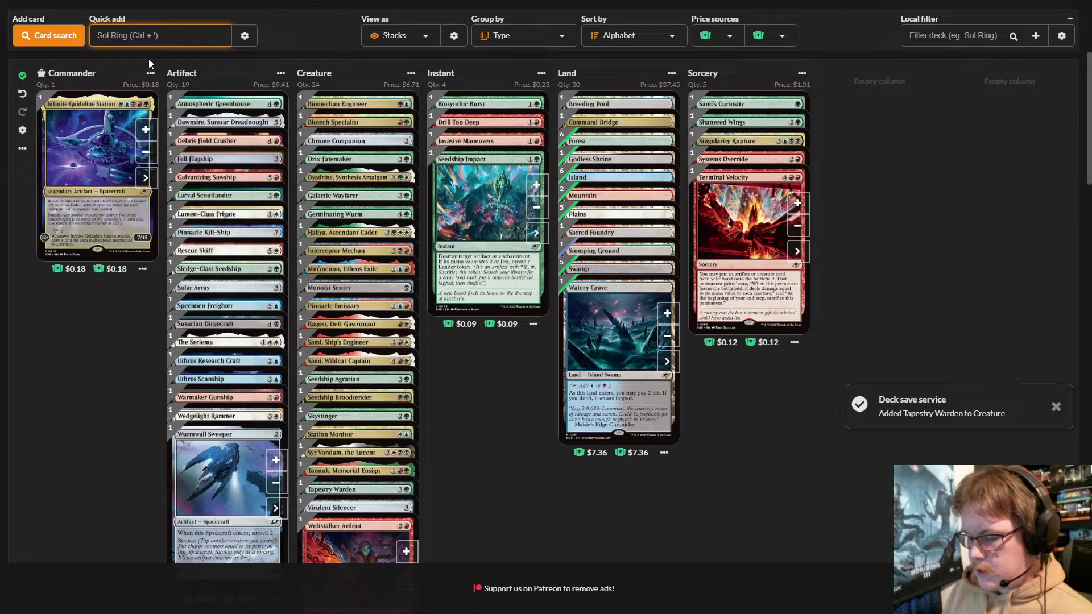
# - Quick-add the enchantment Eusocial Engineering to the deck, searching for "eusocial engineering"
pyautogui.write('euso')
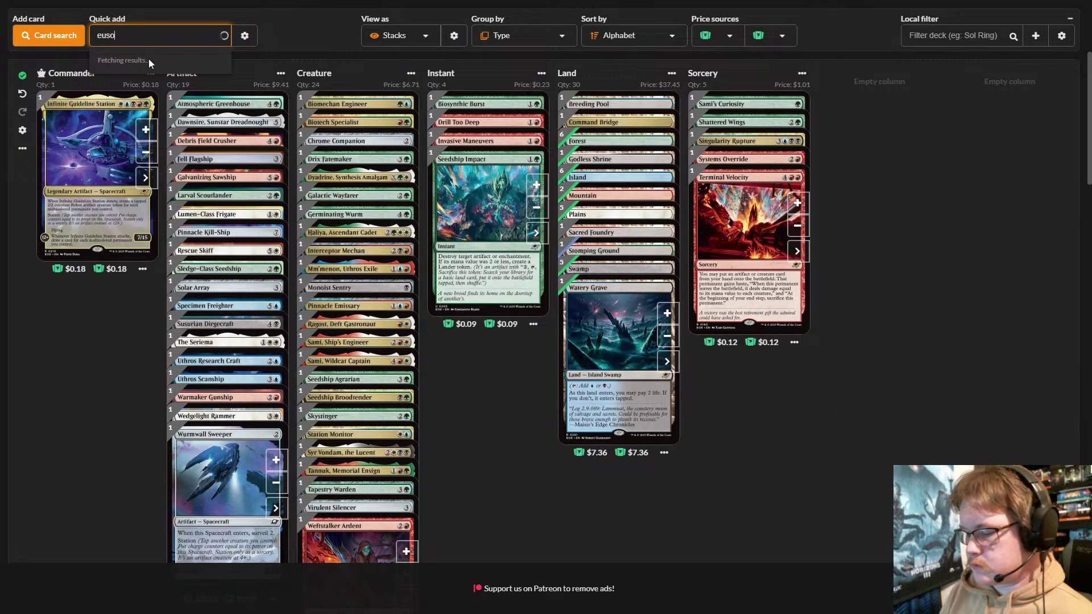
pyautogui.write('cial e')
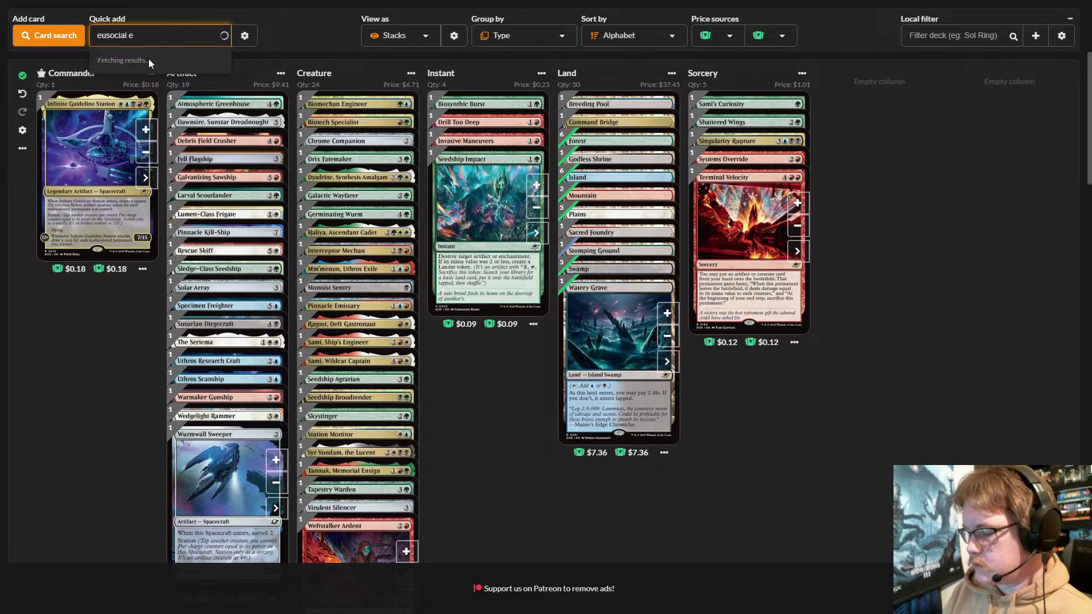
pyautogui.write('ngine')
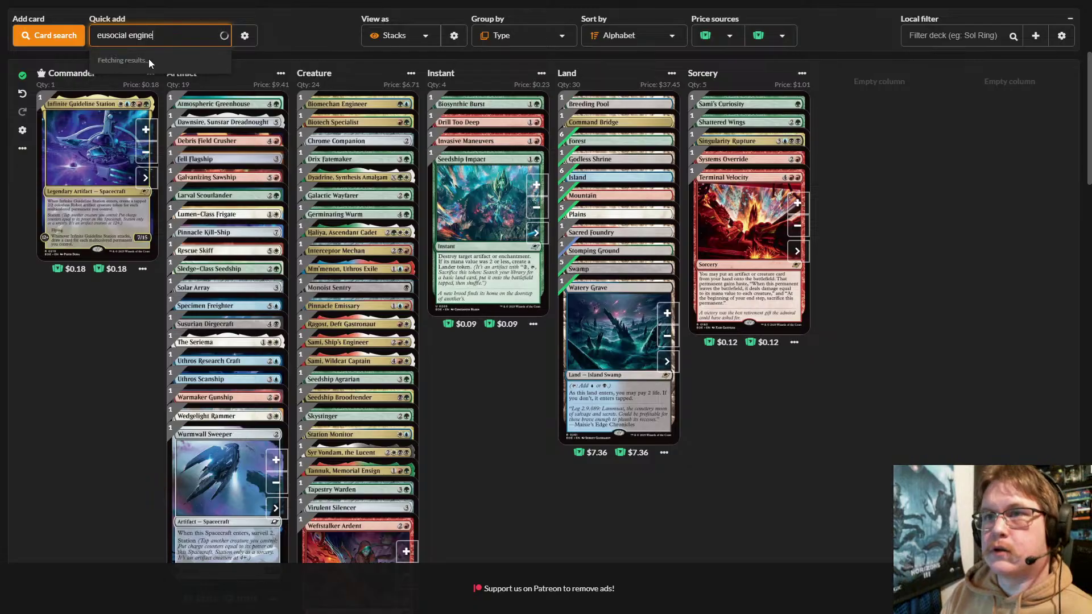
pyautogui.write('ering')
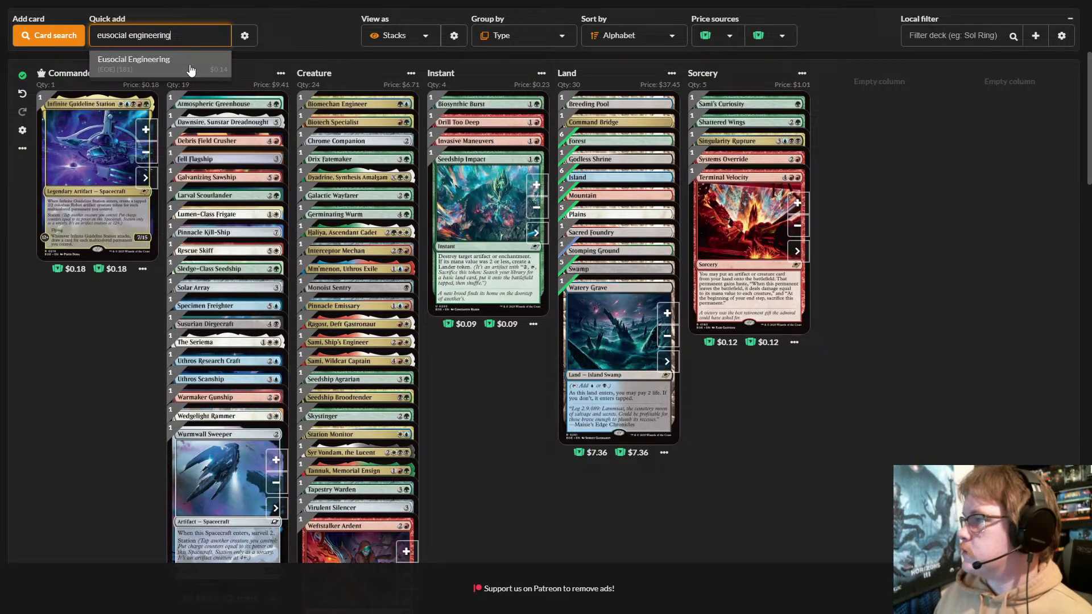
pyautogui.click(191, 69)
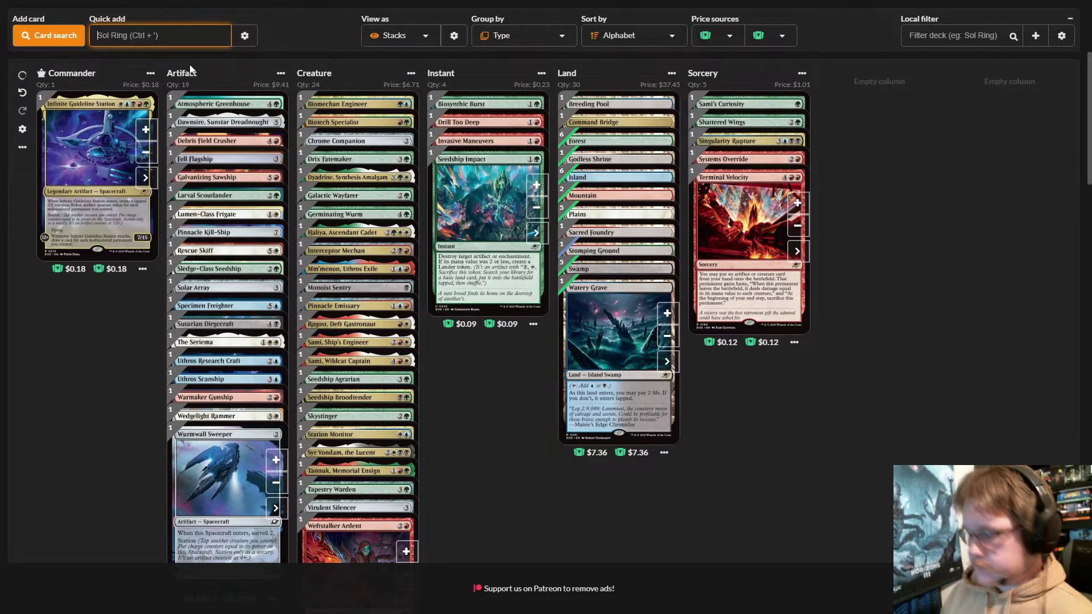
# - Quick-add the enchantment Loading Zone and the creature Icetill Explorer to the deck, searching for "loading zone" and "icetill"
pyautogui.write('loadin')
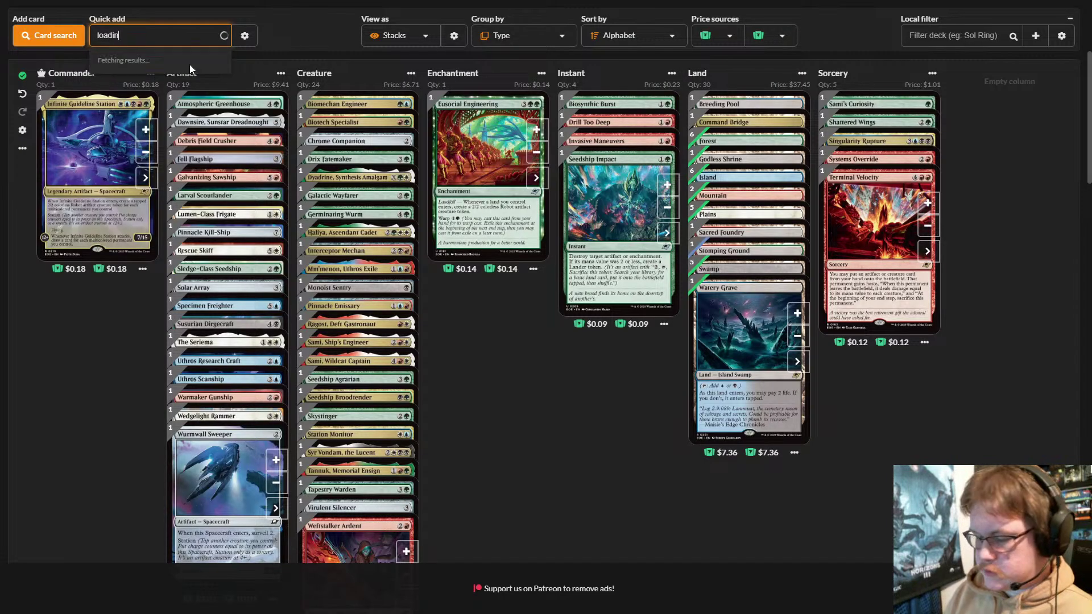
pyautogui.write('g zone')
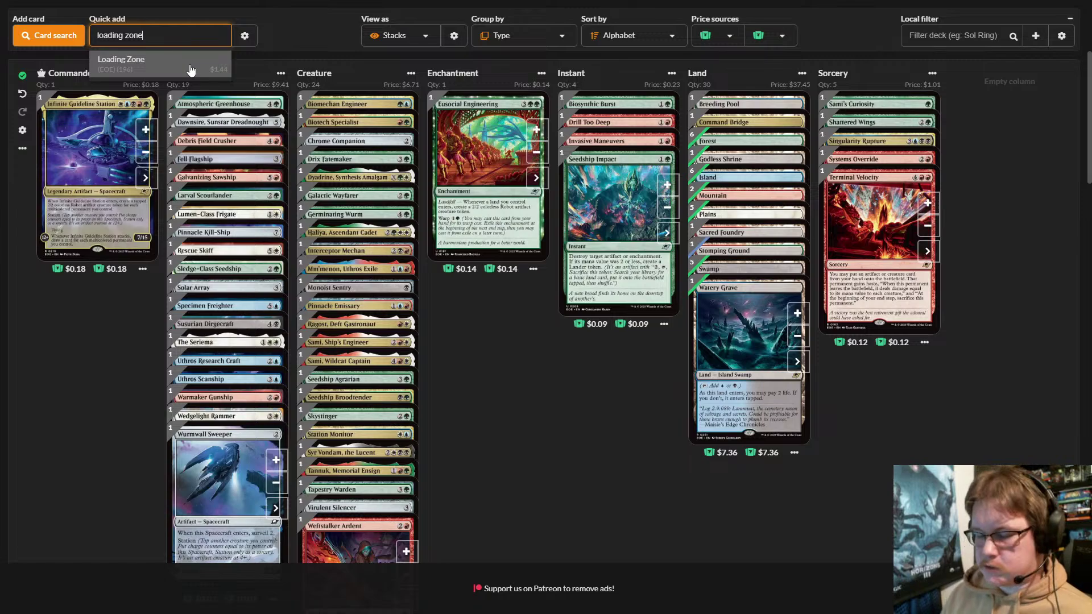
pyautogui.click(191, 69)
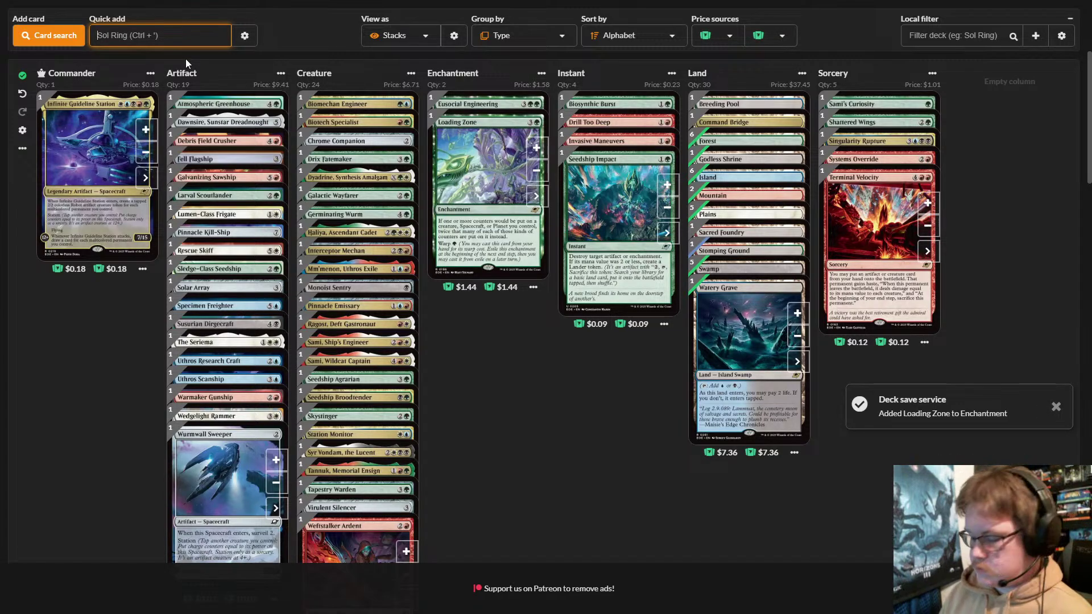
pyautogui.write('ic')
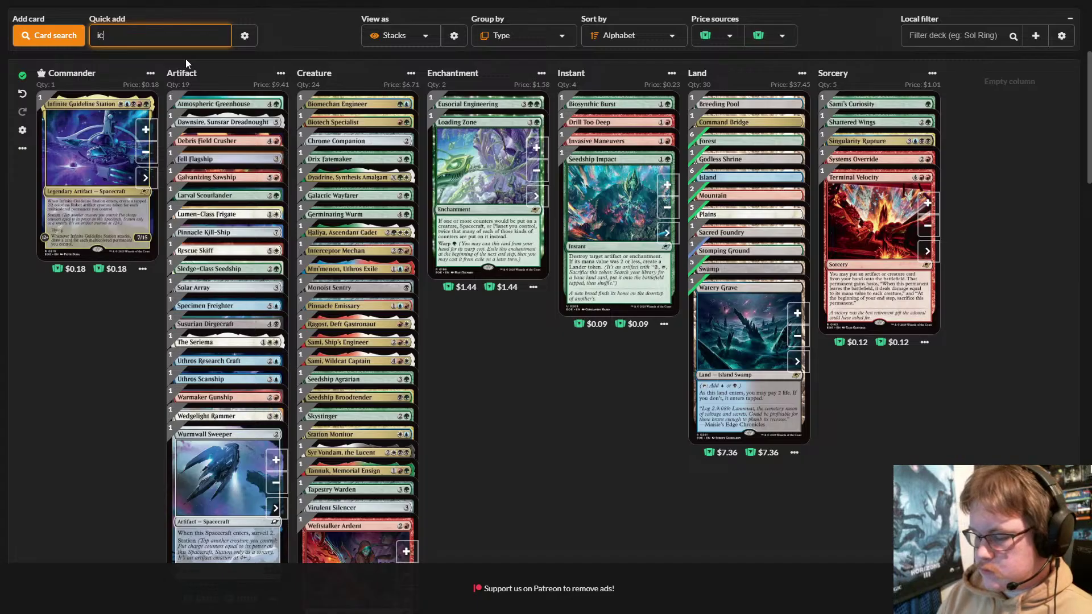
pyautogui.write('etill')
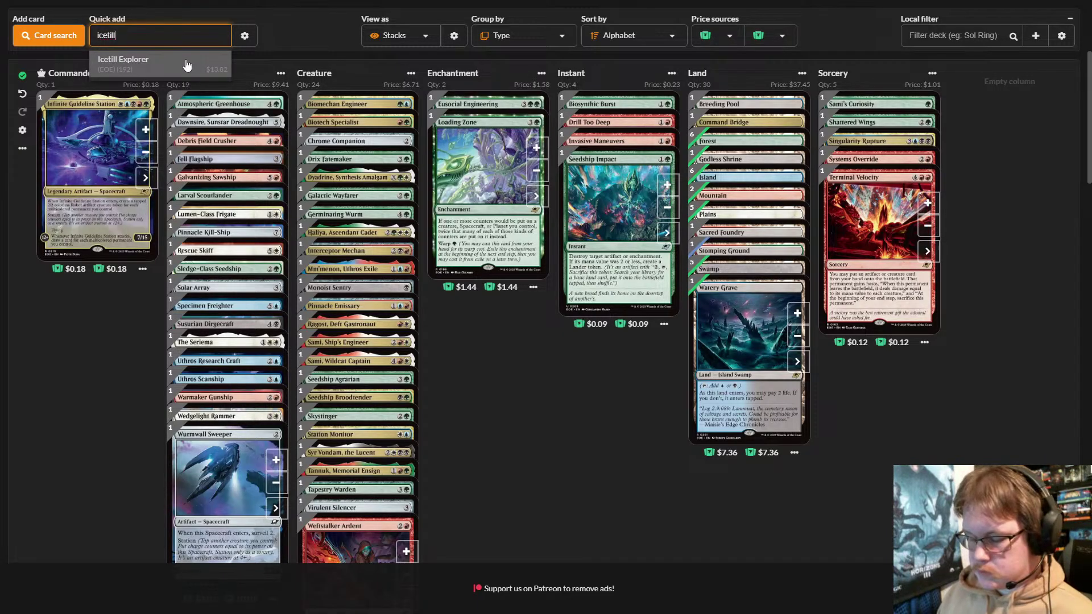
pyautogui.click(187, 65)
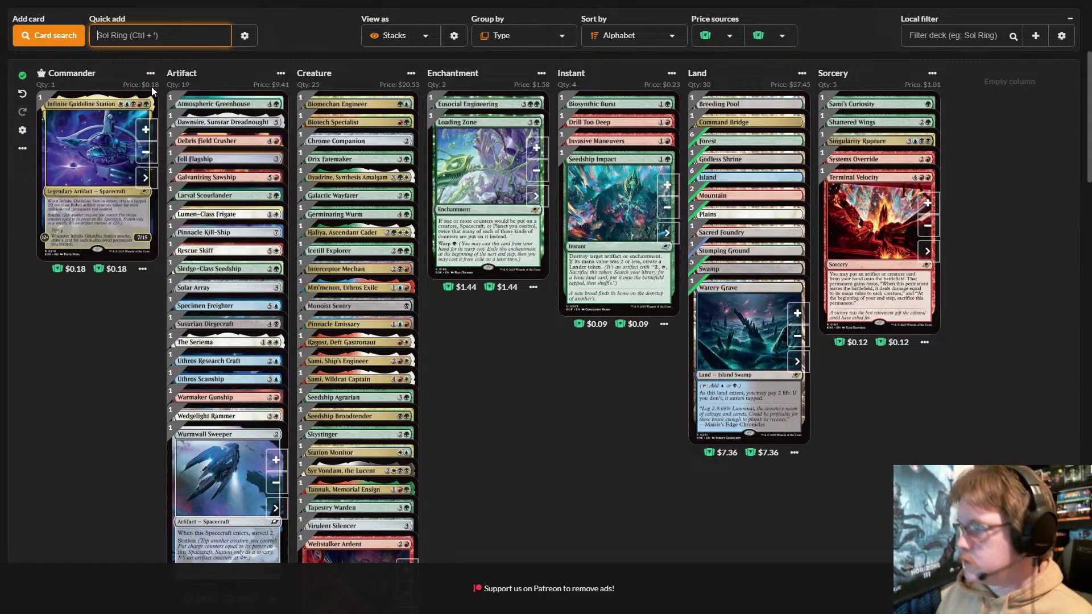
# - Quick-add the instant Reroute Systems and the creature Pulsar Squadron Ace to the deck, searching for "reroute" and "pulsar"
pyautogui.write('rer')
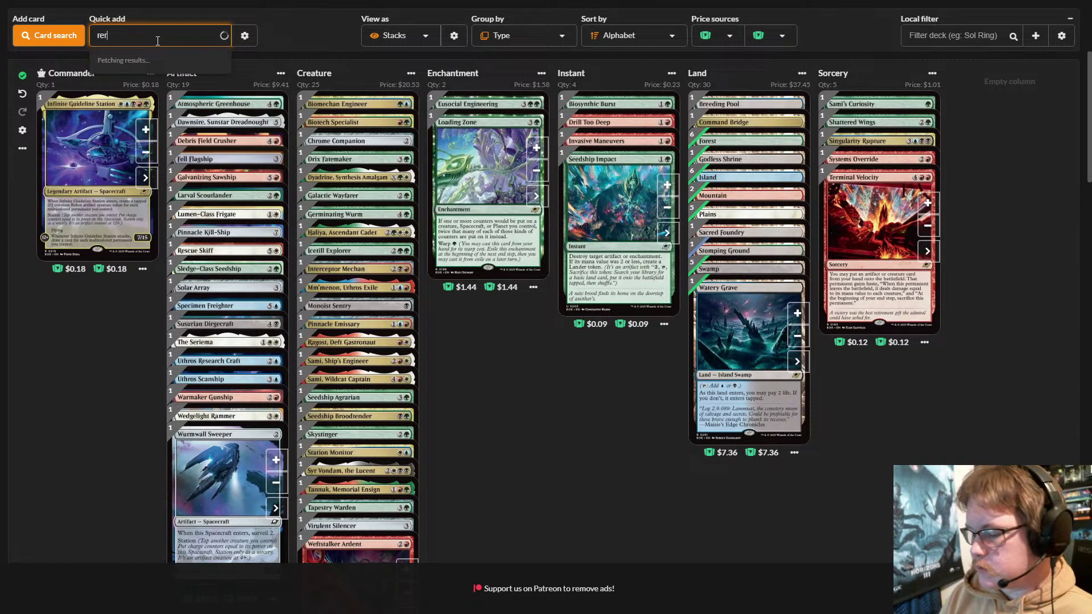
pyautogui.write('oute')
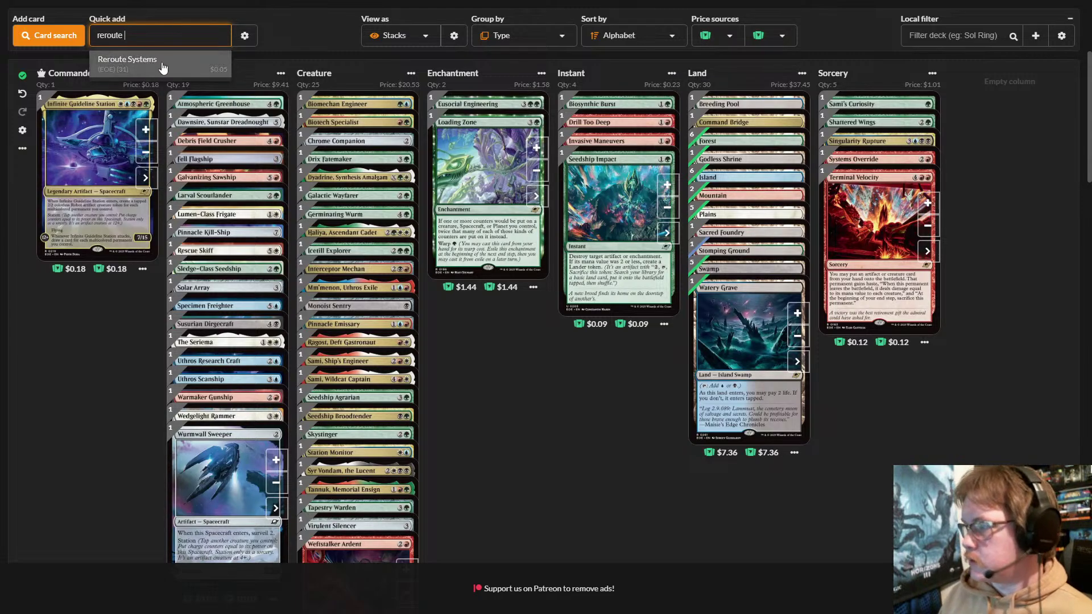
pyautogui.click(163, 65)
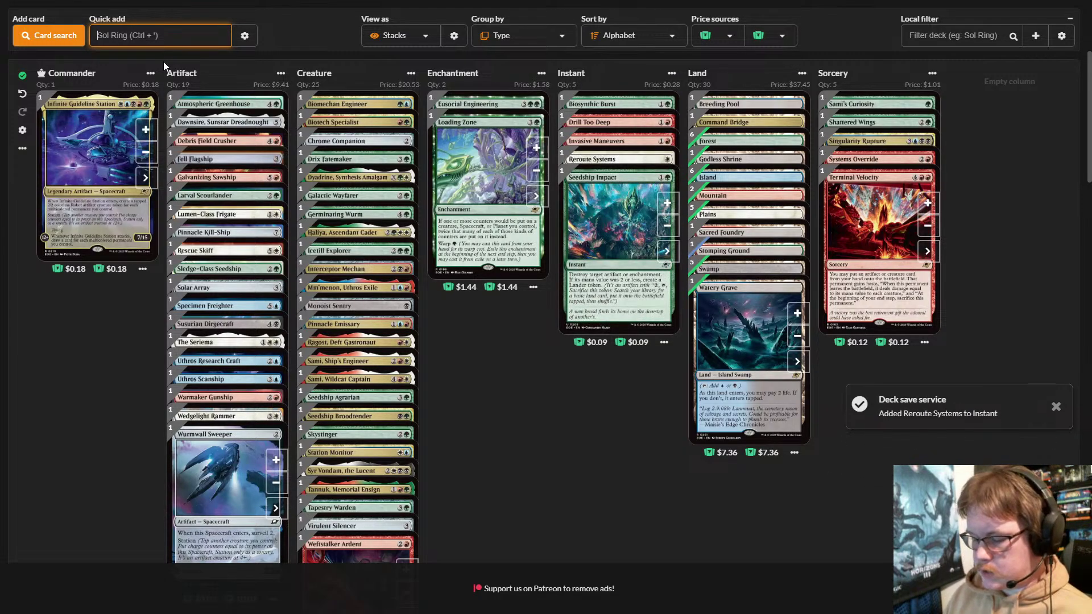
pyautogui.write('pulsar')
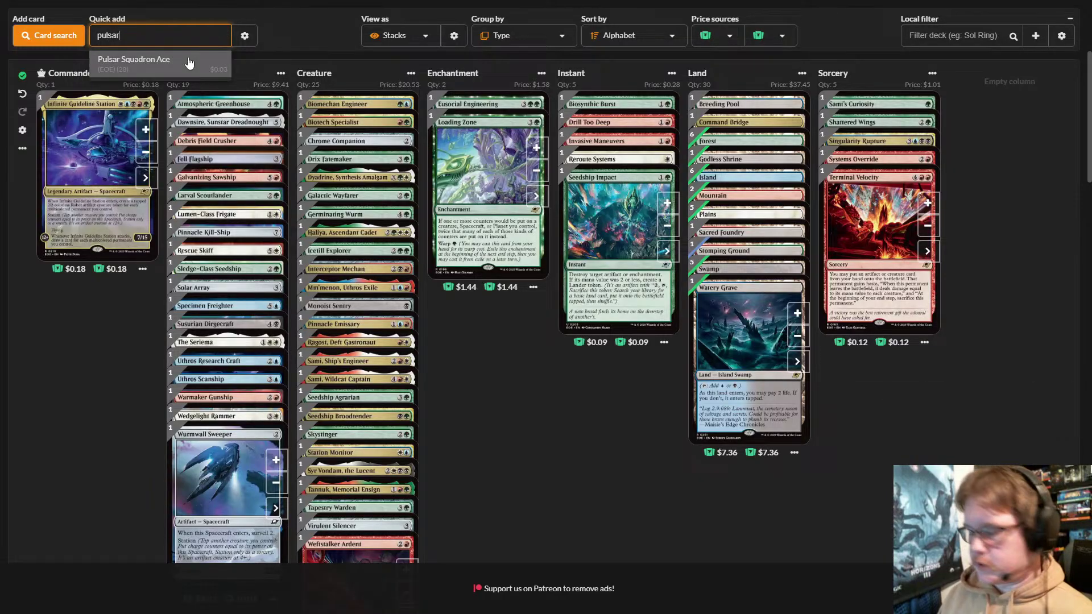
pyautogui.click(187, 60)
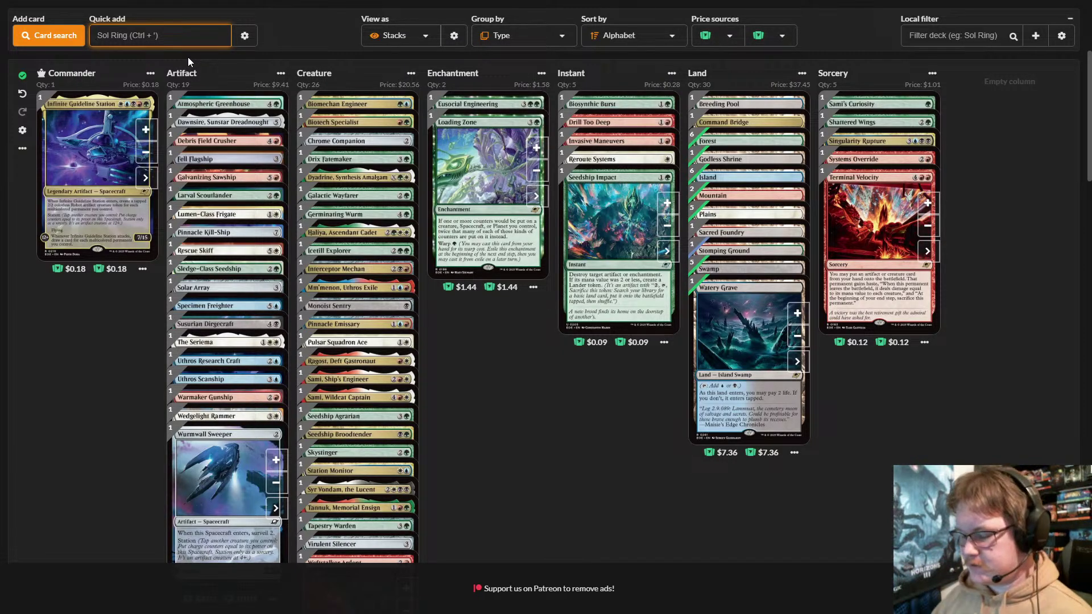
pyautogui.write('ho')
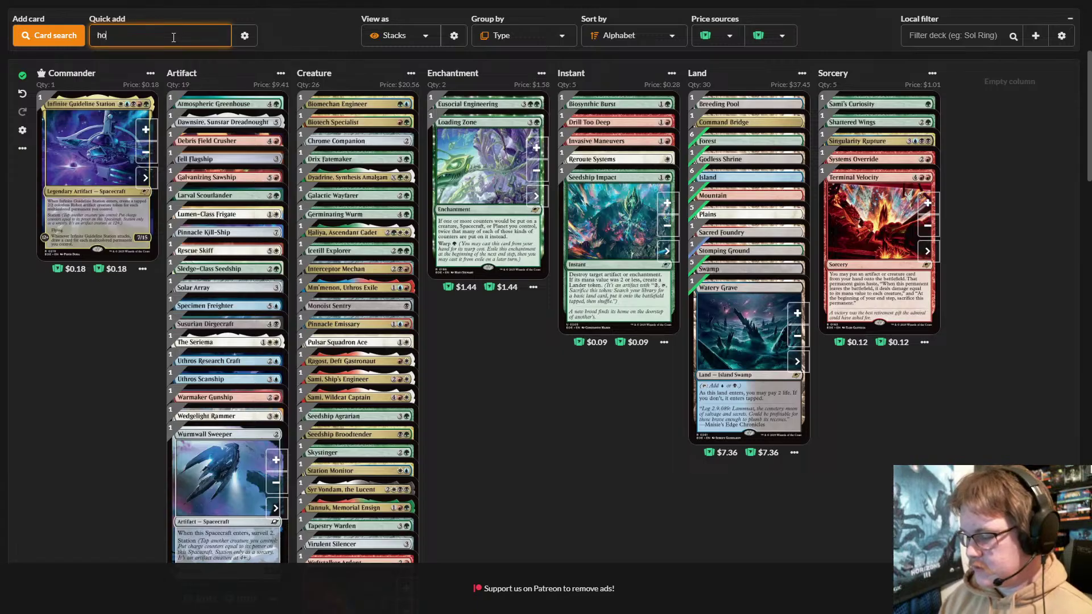
pyautogui.write('npr')
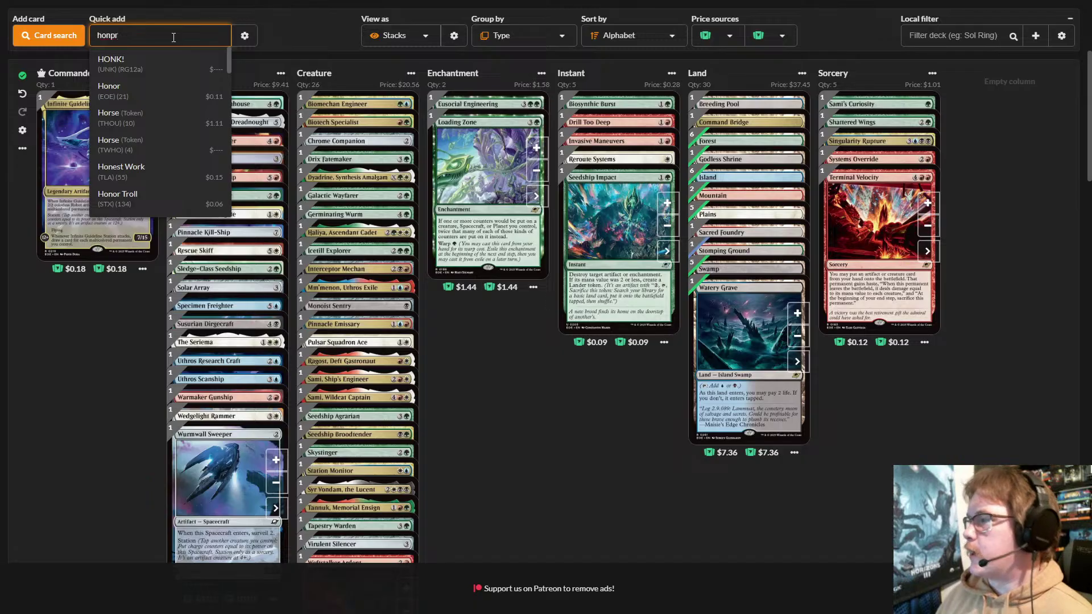
pyautogui.click(172, 58)
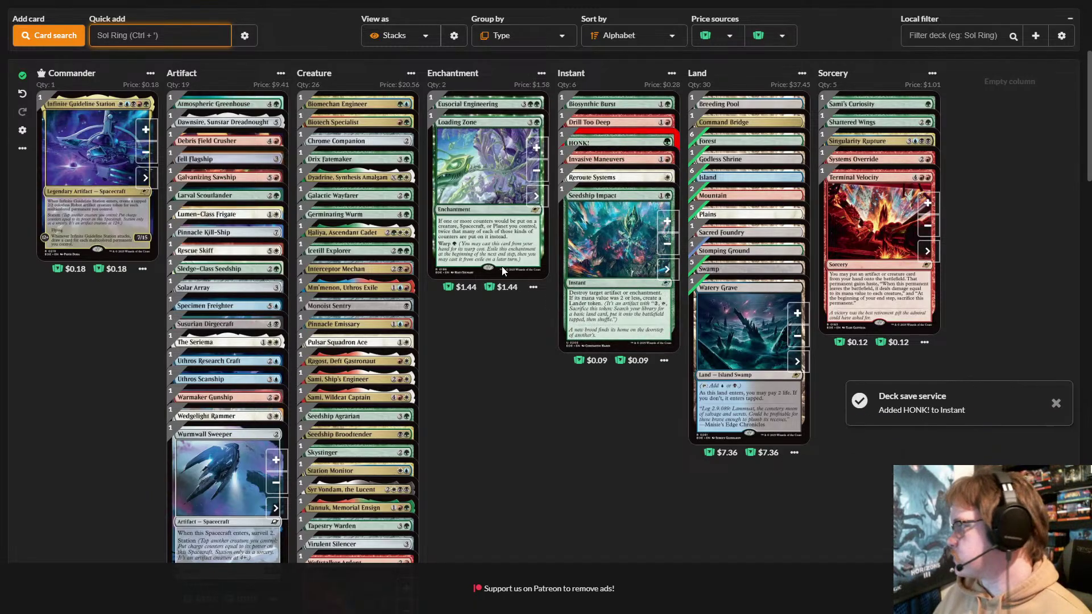
pyautogui.moveTo(594, 140)
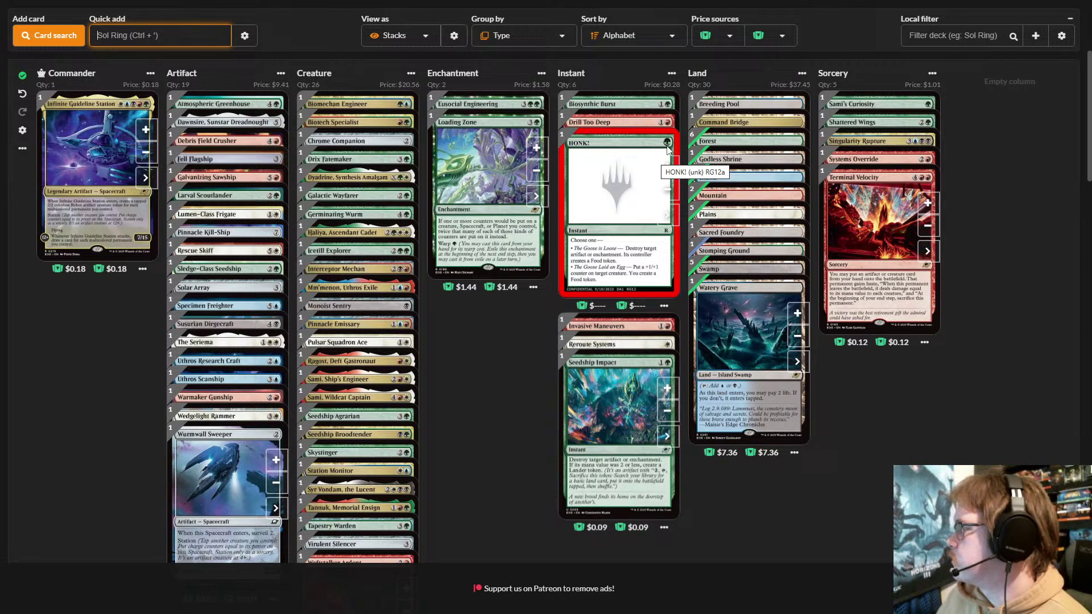
pyautogui.click(667, 190)
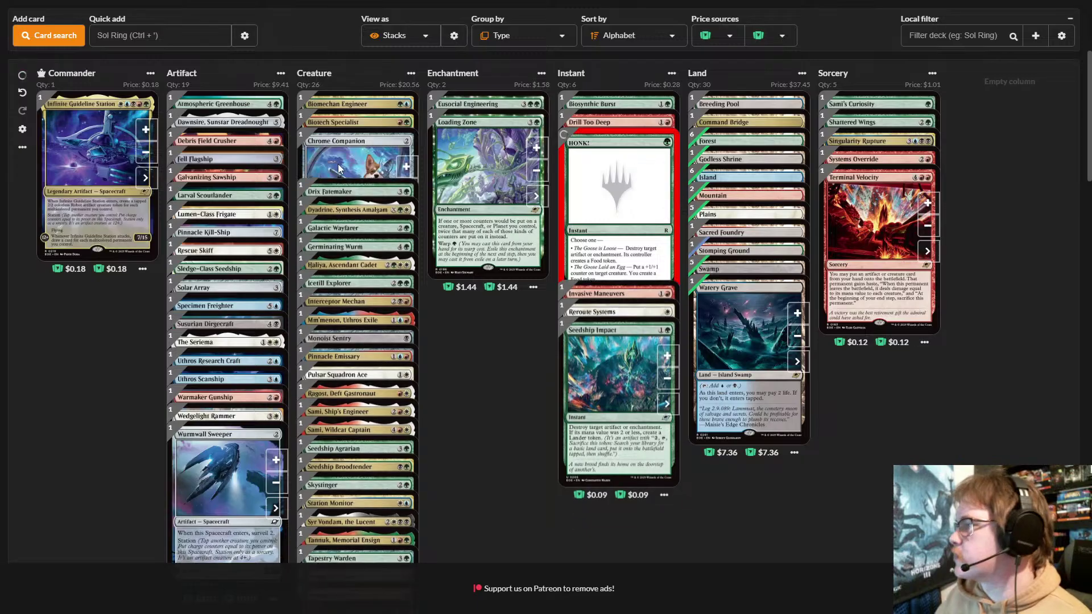
# - Add the sorcery Honor and the creature Nanoform Sentinel to the deck
pyautogui.click(130, 35)
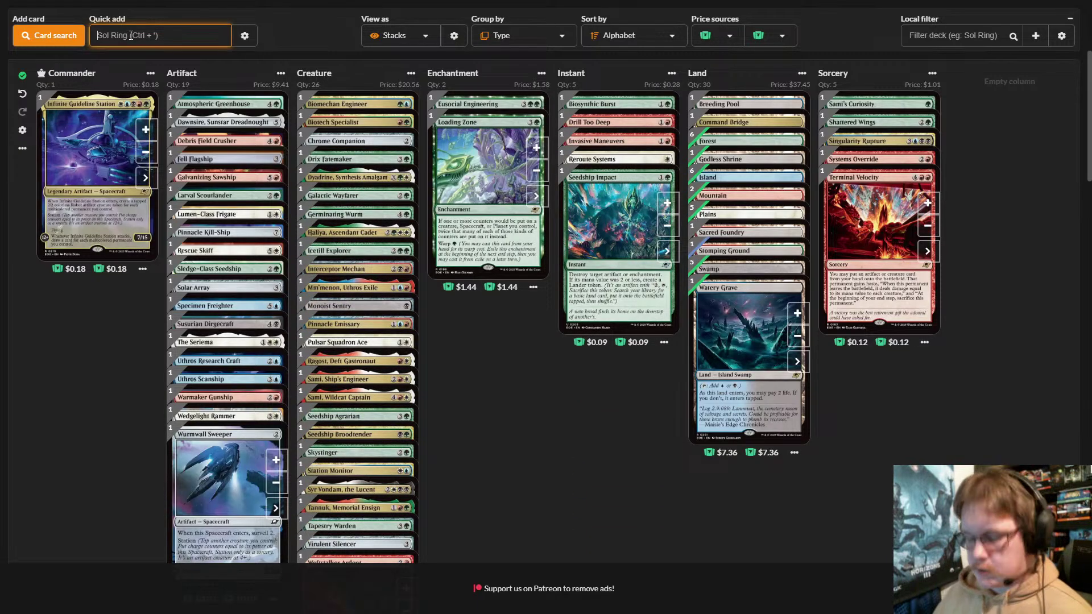
pyautogui.write('honor')
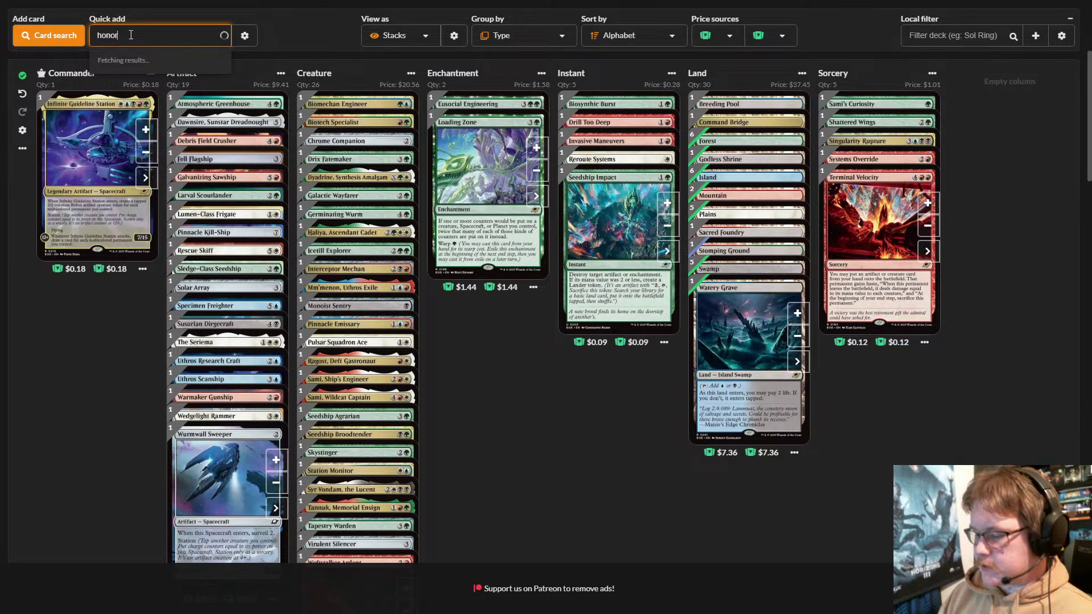
pyautogui.click(155, 53)
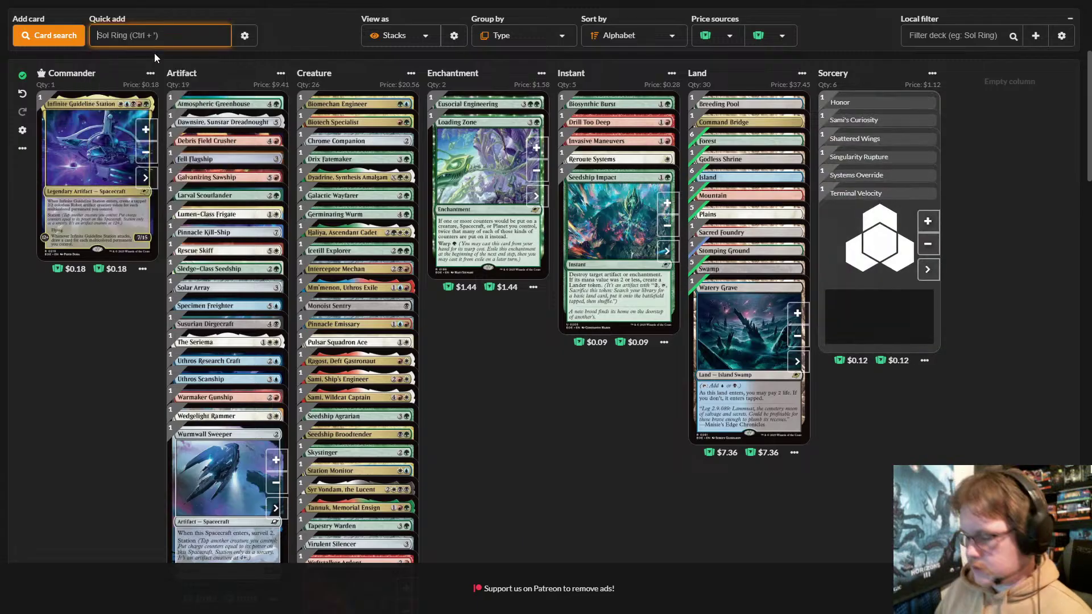
pyautogui.write('na')
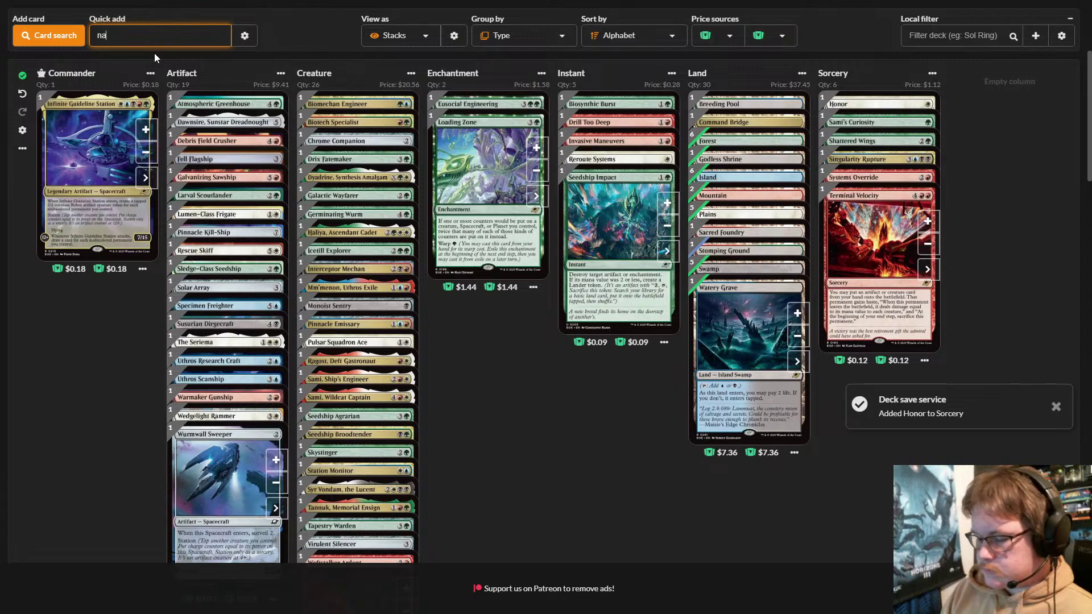
pyautogui.write('nofgo')
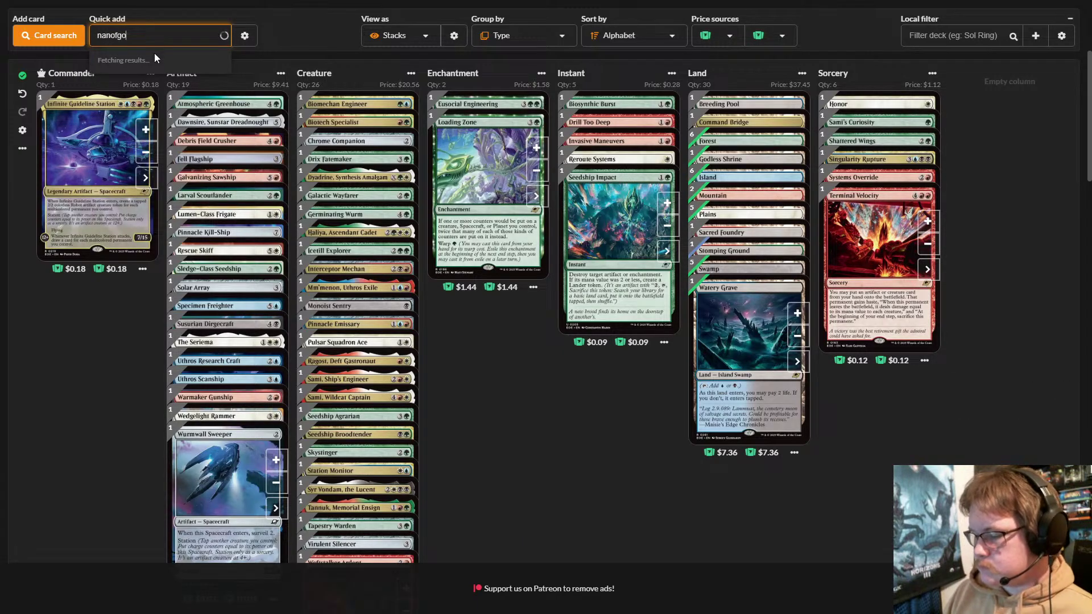
pyautogui.write('r')
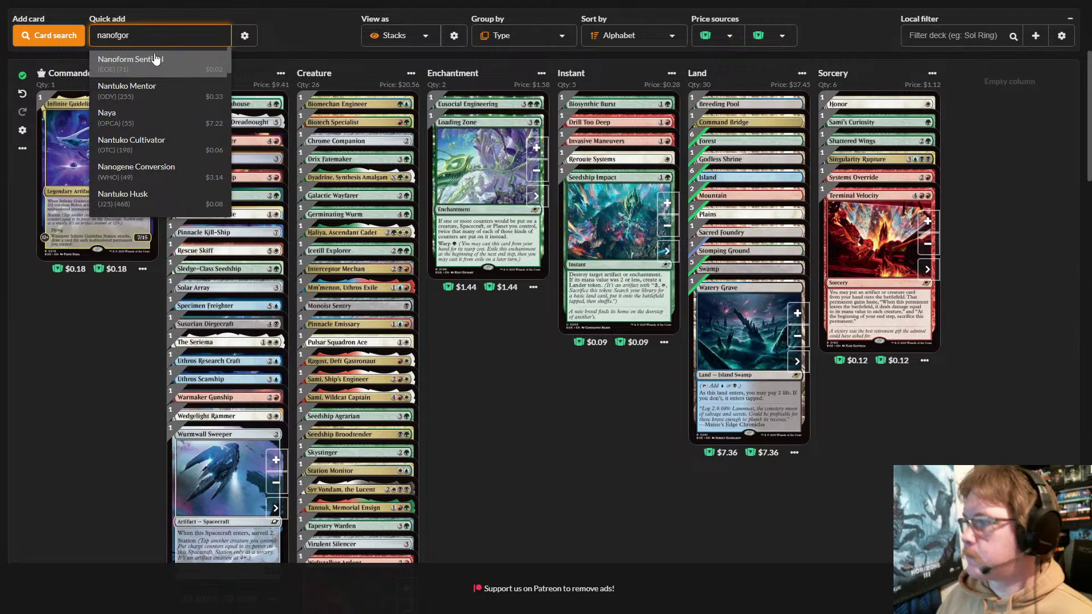
pyautogui.click(155, 59)
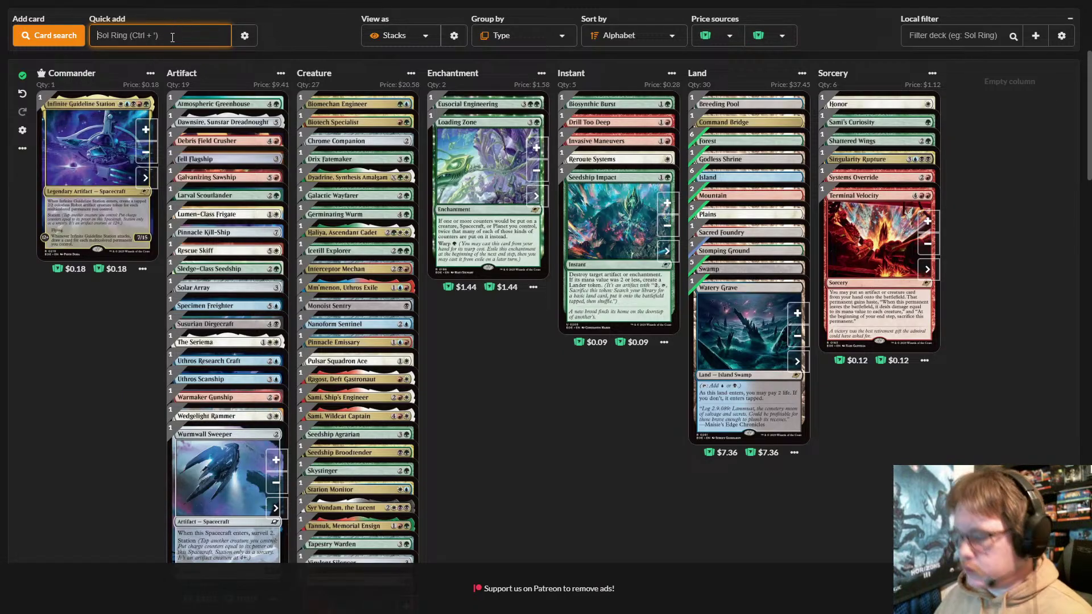
# - Add the instant Scour for Scrap and the creature Codecracker Hound to the deck
pyautogui.write('scour')
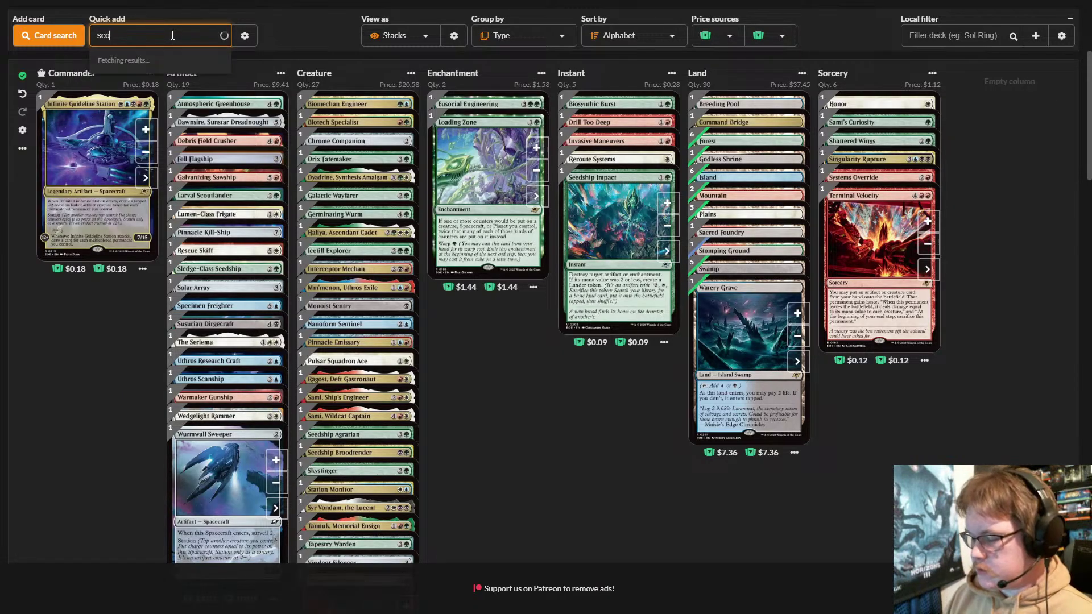
pyautogui.write('for')
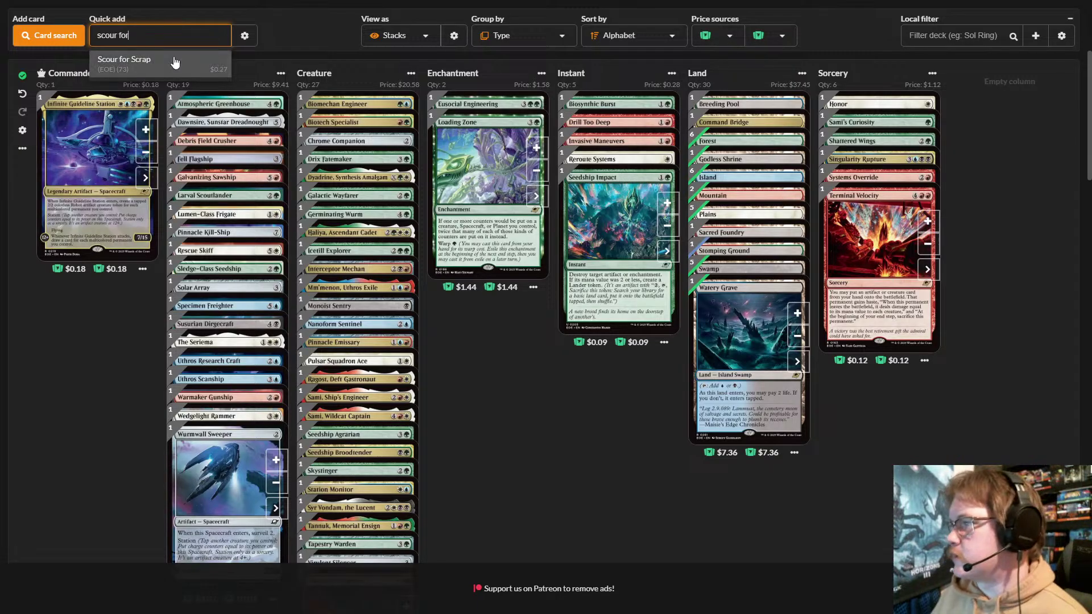
pyautogui.click(178, 63)
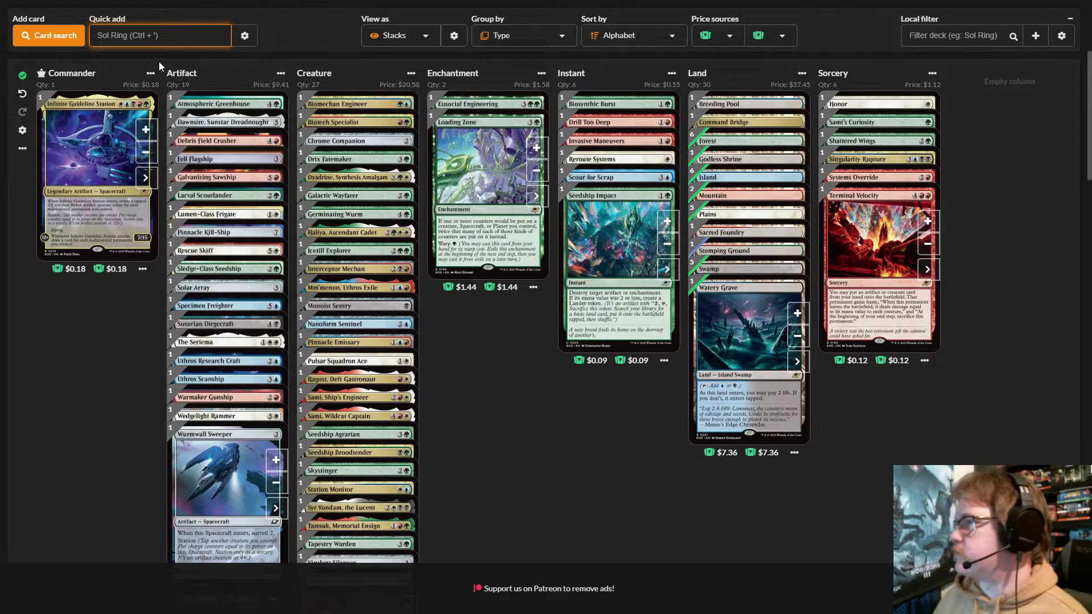
pyautogui.write('code')
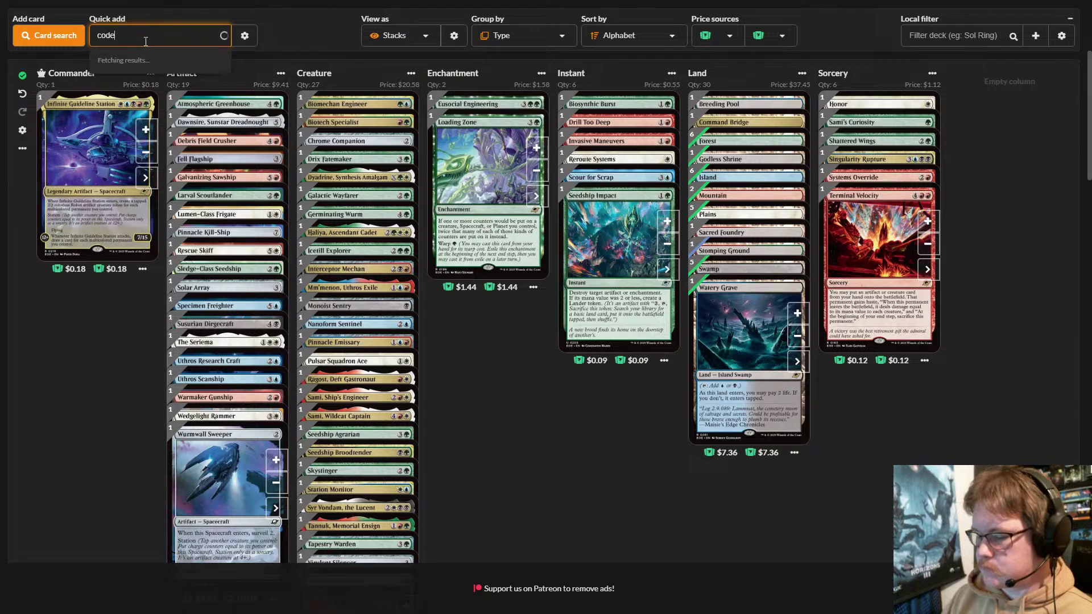
pyautogui.write('cracker')
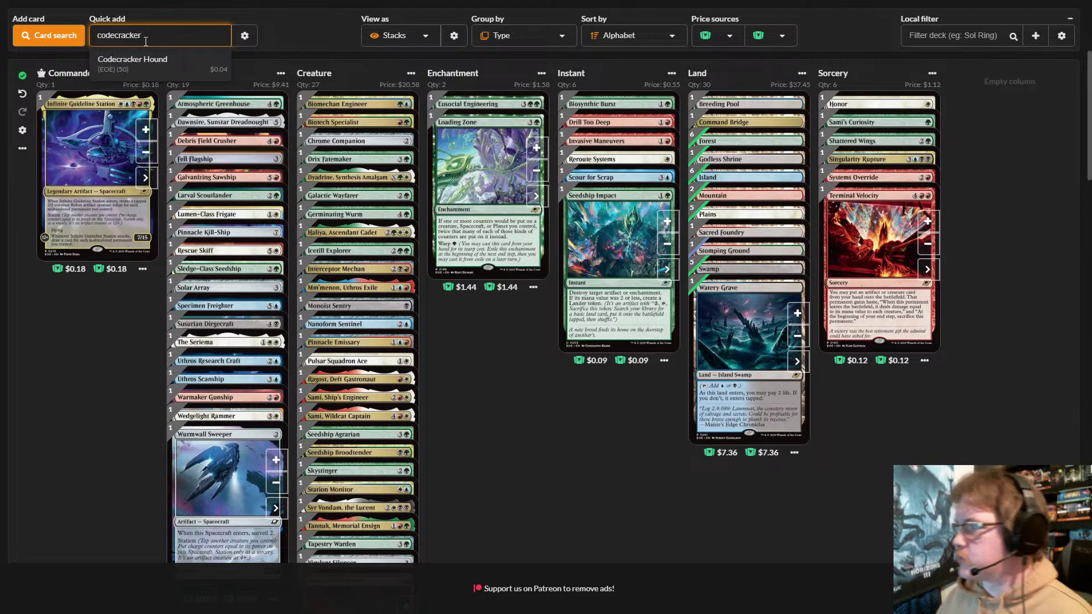
pyautogui.click(191, 69)
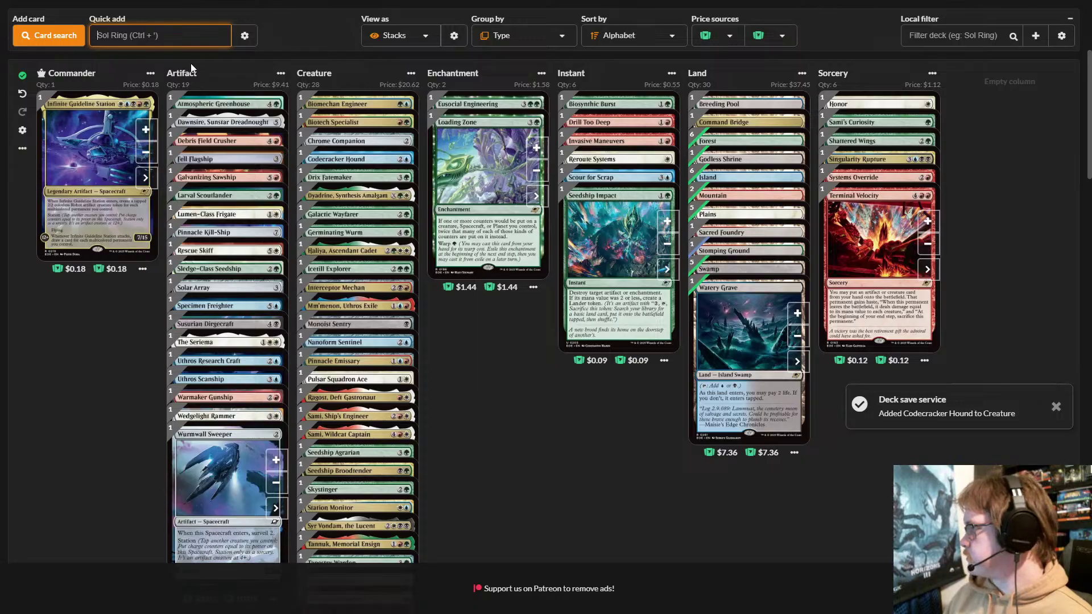
# - Add the blue instant Unravel from the EOE set to the deck
pyautogui.write('un')
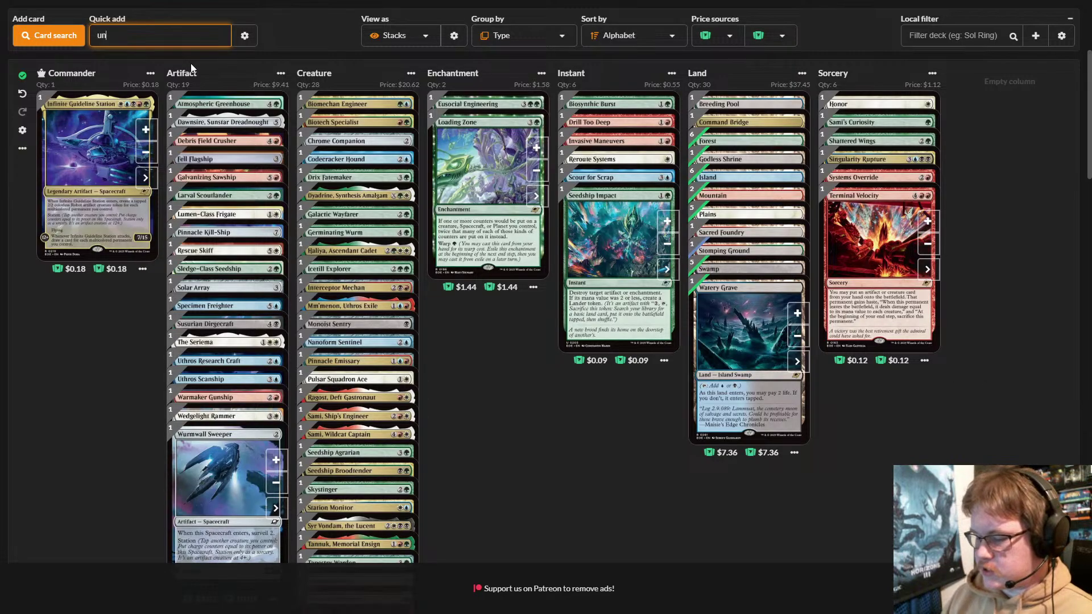
pyautogui.write('ravel')
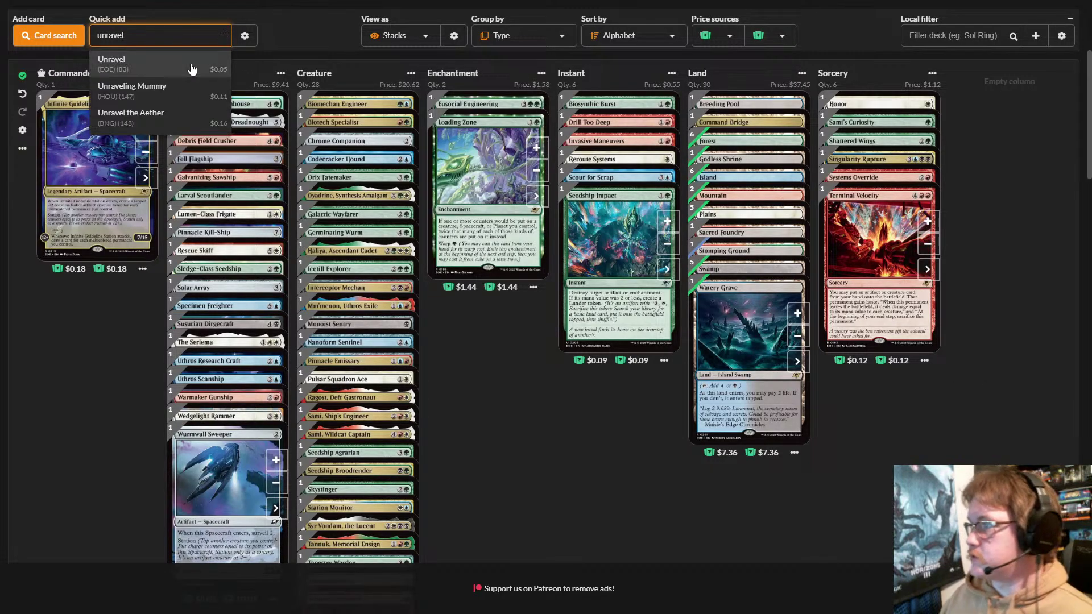
pyautogui.click(181, 69)
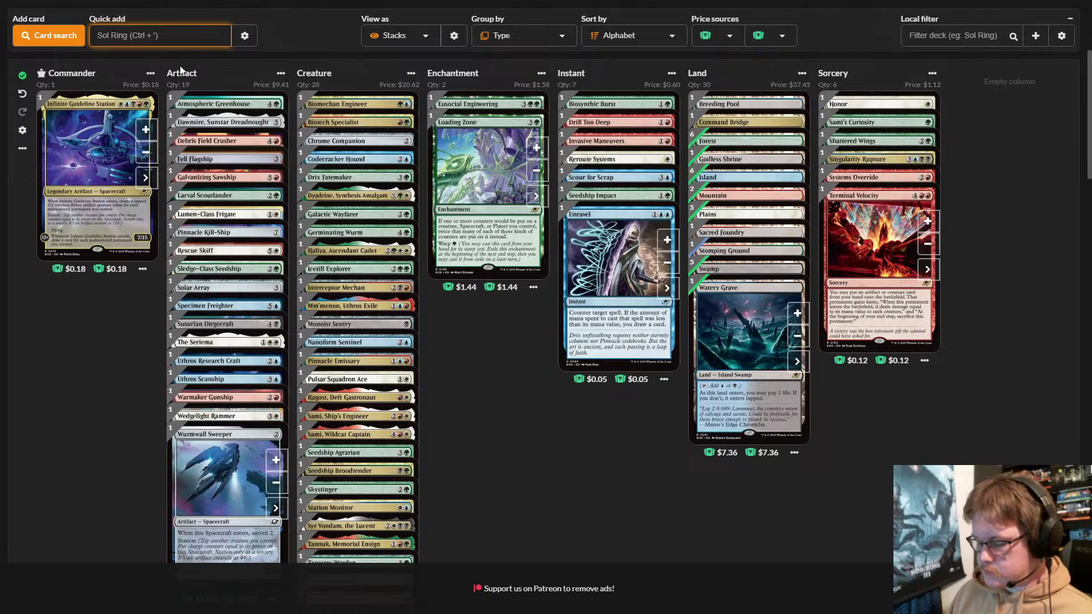
# - Increase the number of Mountain basic lands in the deck by four
pyautogui.moveTo(748, 239)
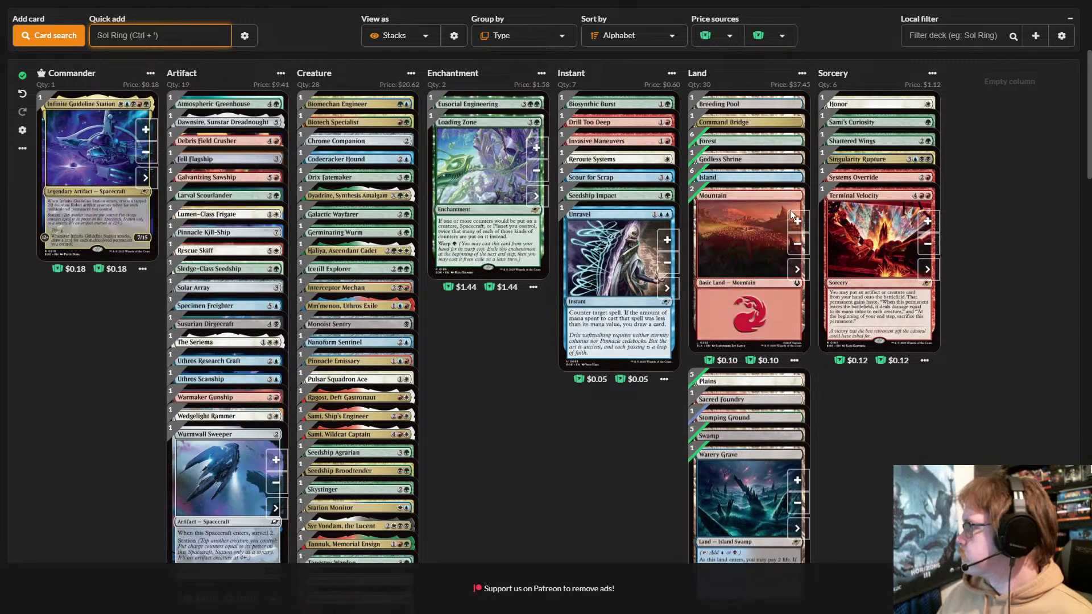
pyautogui.click(797, 221)
pyautogui.click(797, 222)
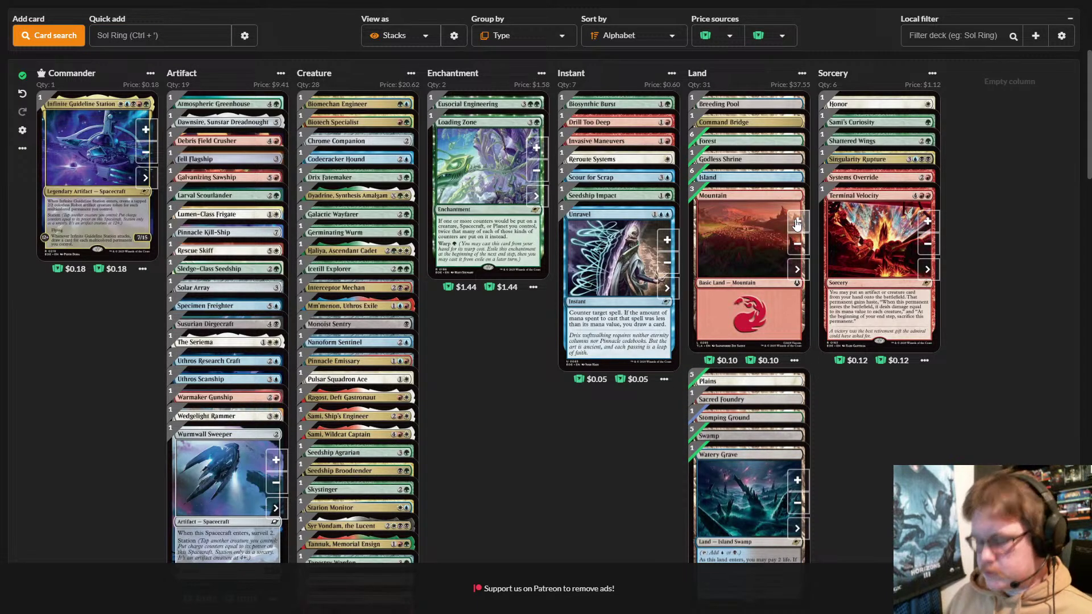
pyautogui.click(797, 222)
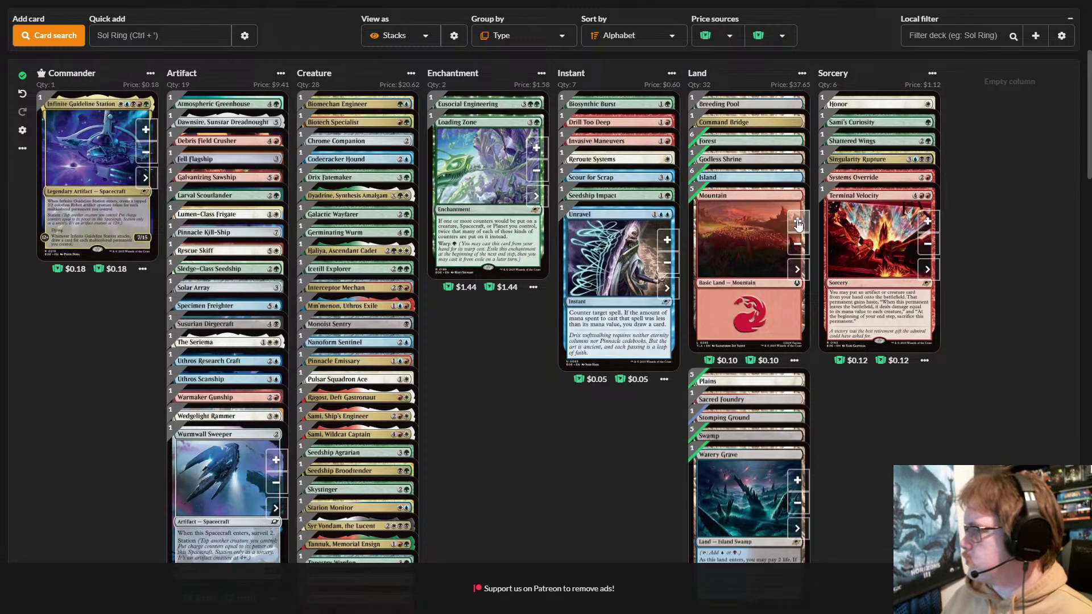
pyautogui.click(797, 223)
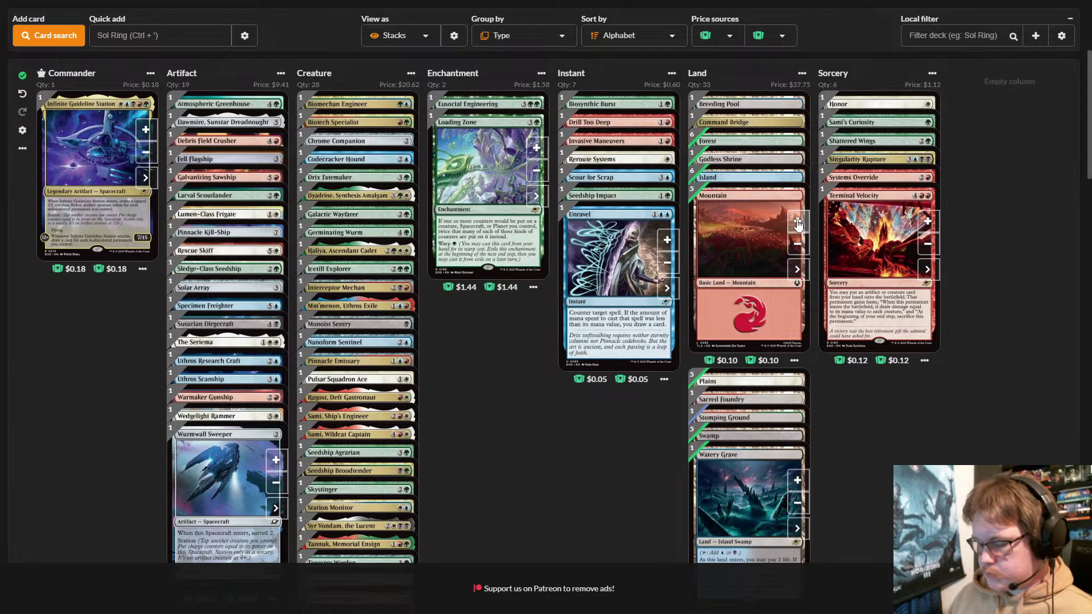
pyautogui.click(797, 223)
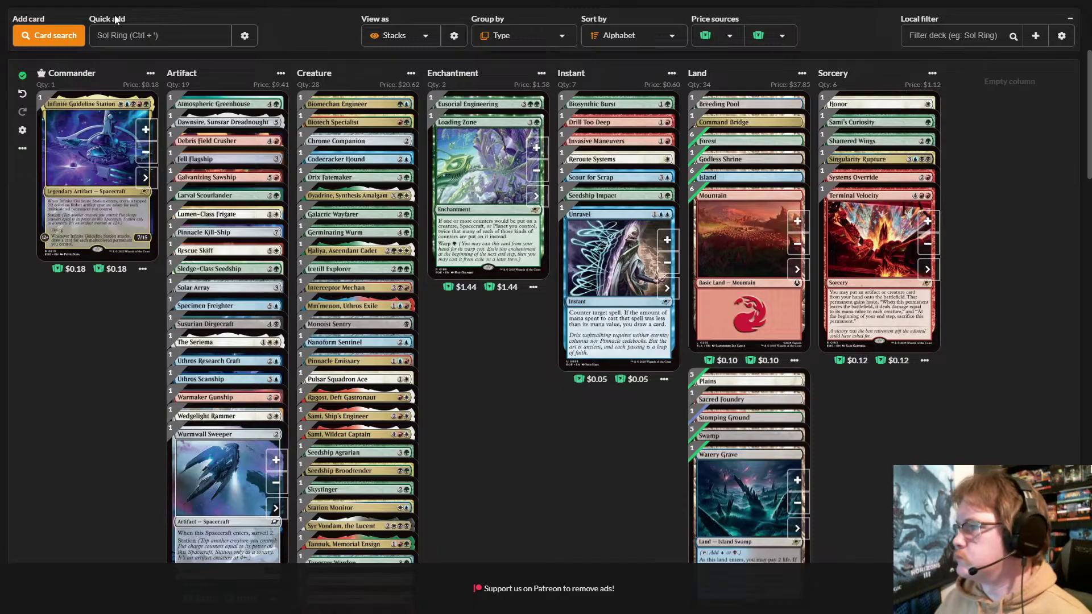
# - Add the artifact Entropic Battlecruiser to the deck
pyautogui.click(128, 33)
pyautogui.write('en')
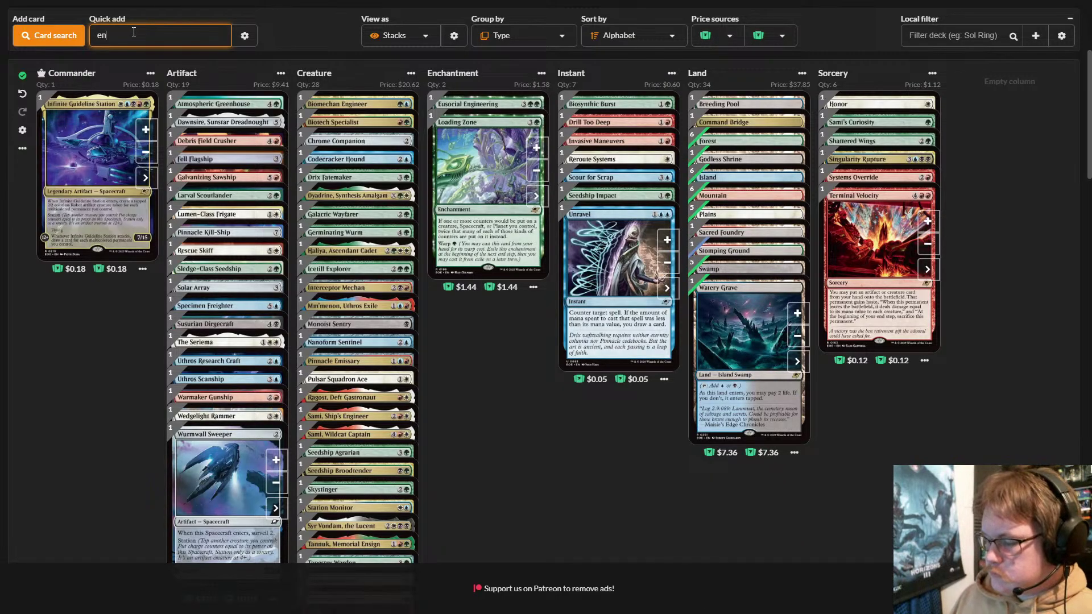
pyautogui.write('tropic')
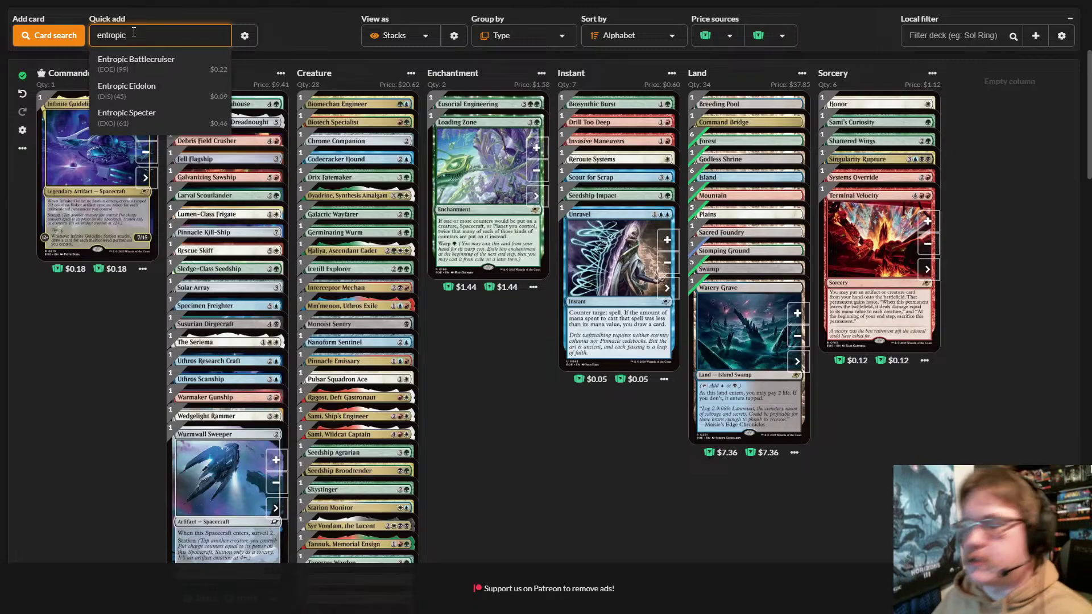
pyautogui.click(162, 67)
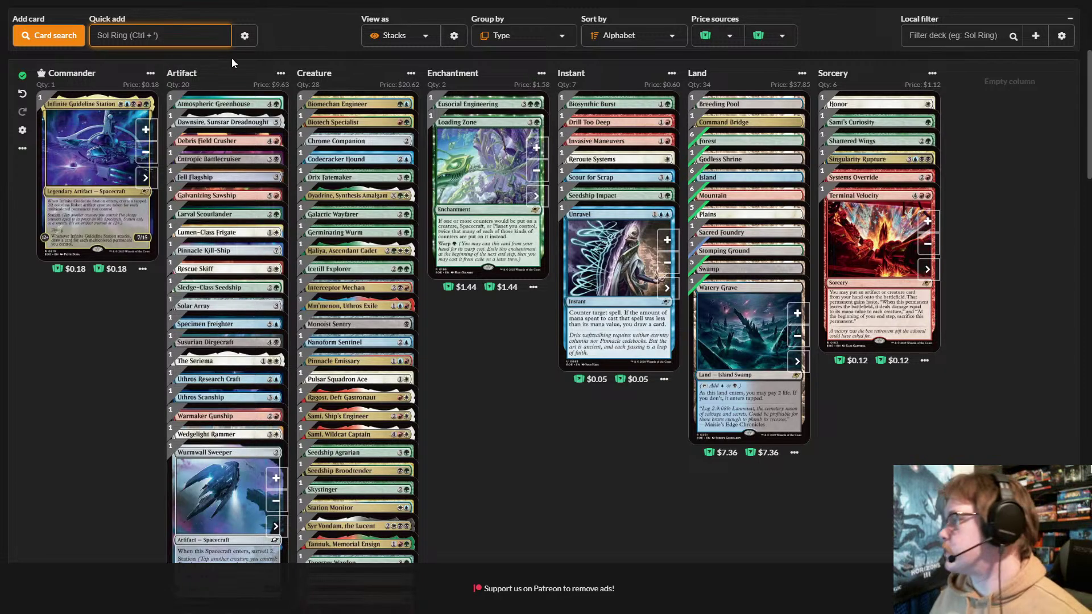
# - Fill the deck's remaining slots with one more Swamp and one more Plains
pyautogui.scroll(4, 297, 200)
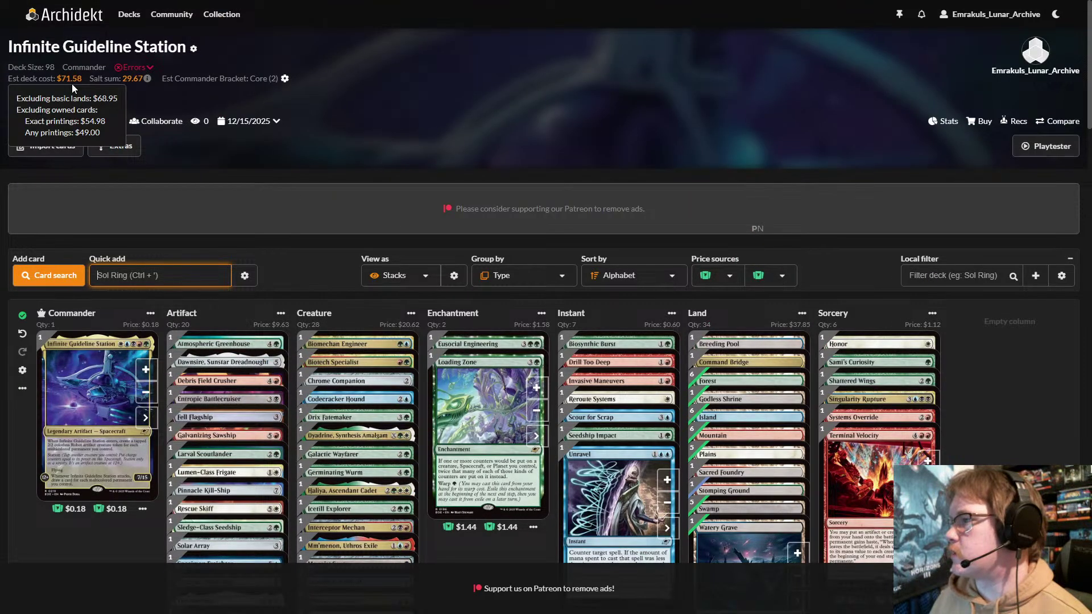
pyautogui.scroll(-5, 559, 412)
pyautogui.moveTo(784, 226)
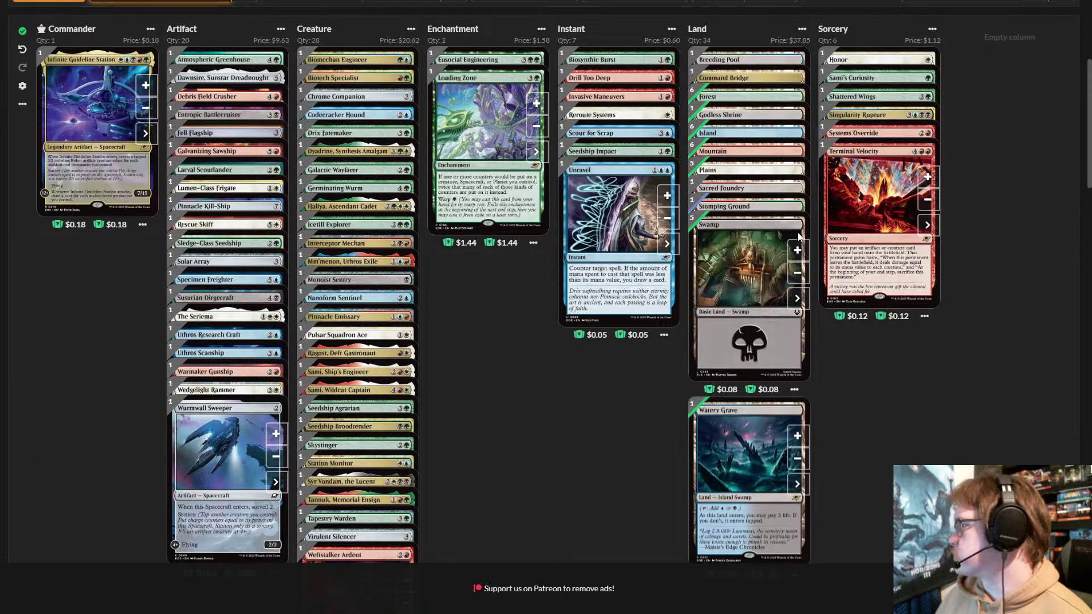
pyautogui.click(795, 250)
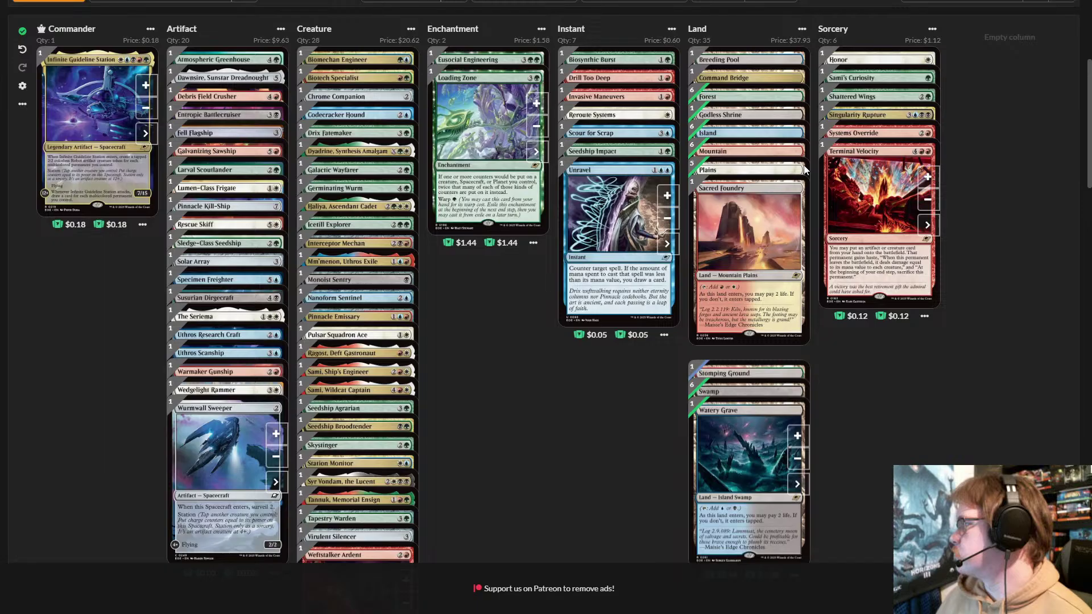
pyautogui.moveTo(805, 169)
pyautogui.click(797, 196)
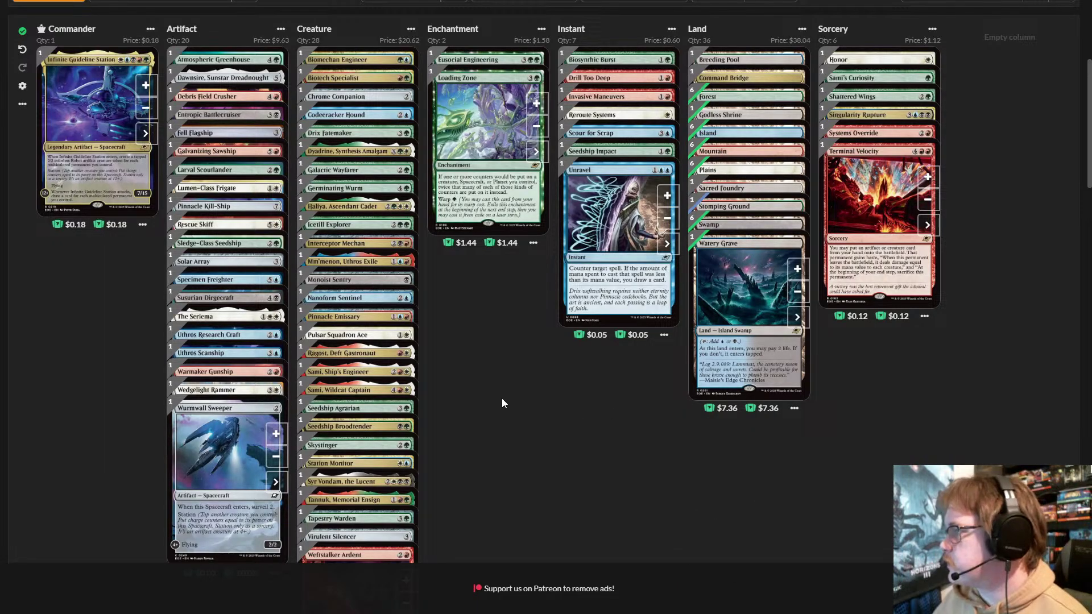
pyautogui.scroll(2, 501, 398)
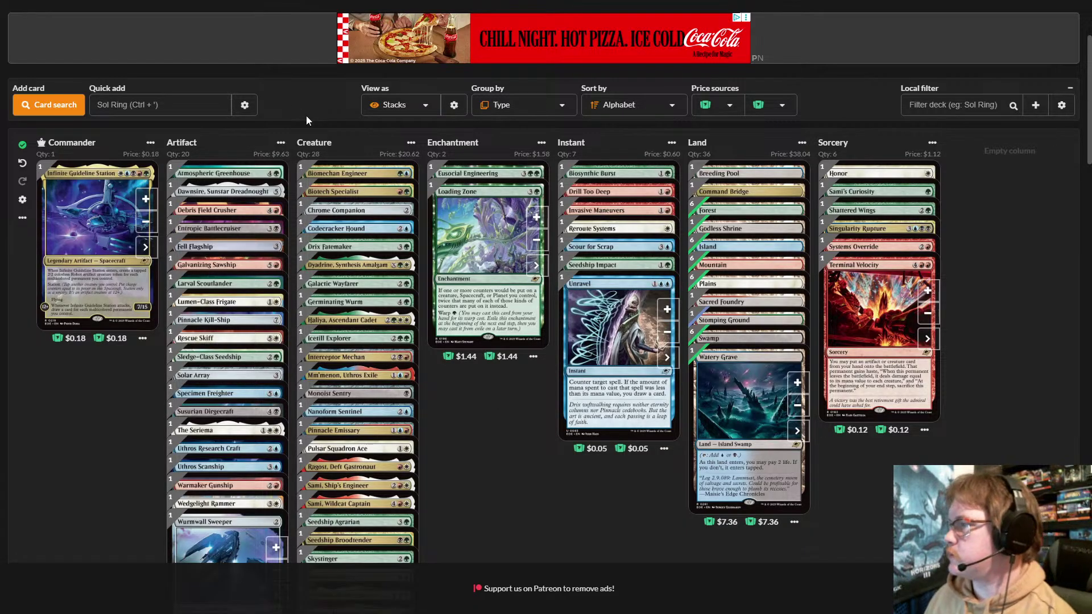
pyautogui.scroll(3, 306, 120)
pyautogui.scroll(-4, 302, 186)
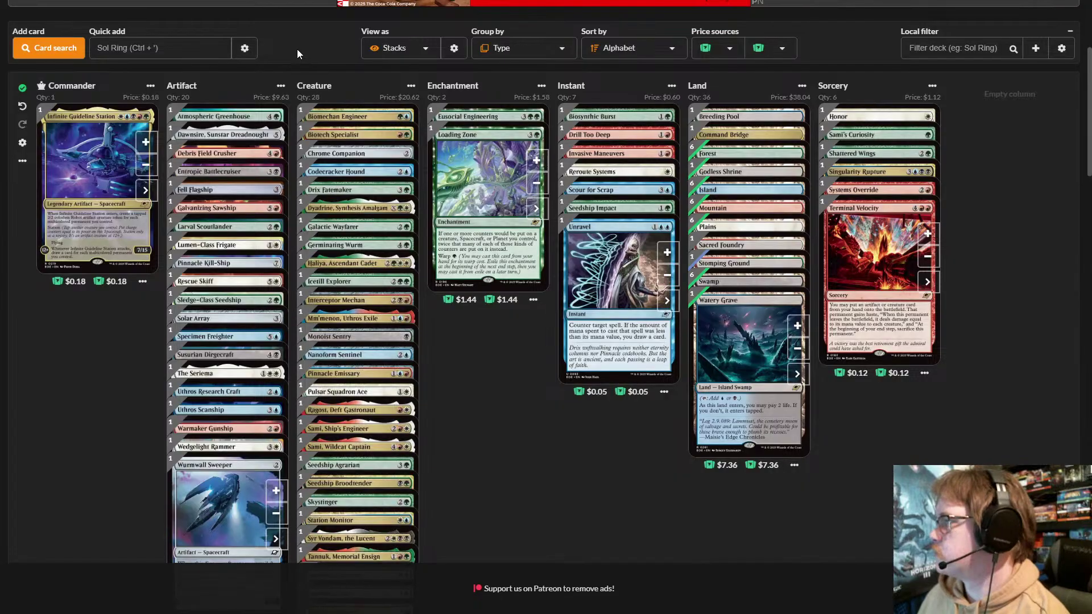
pyautogui.scroll(-1, 295, 52)
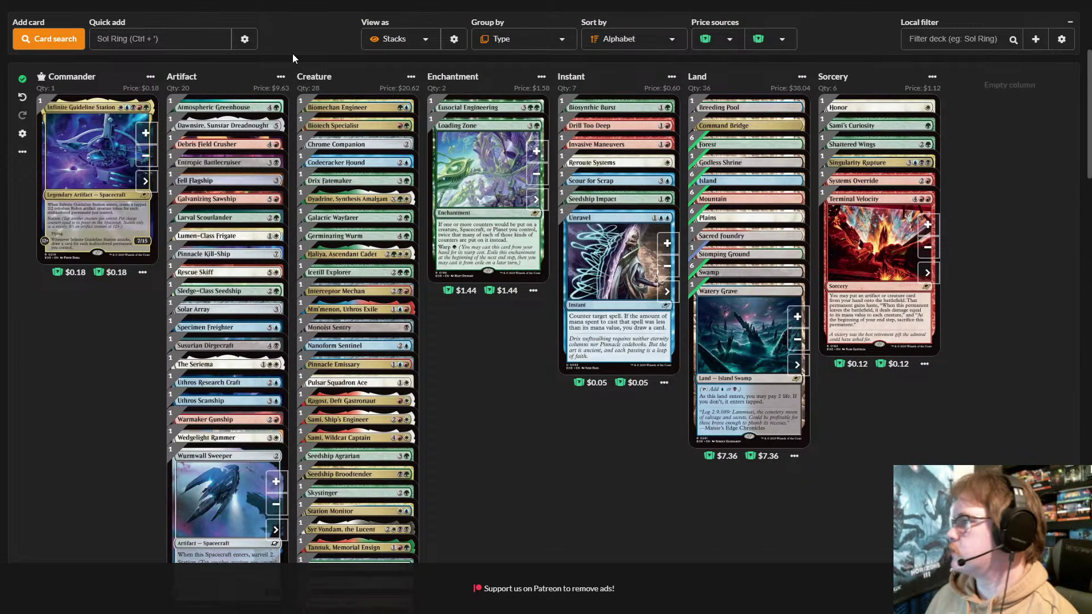
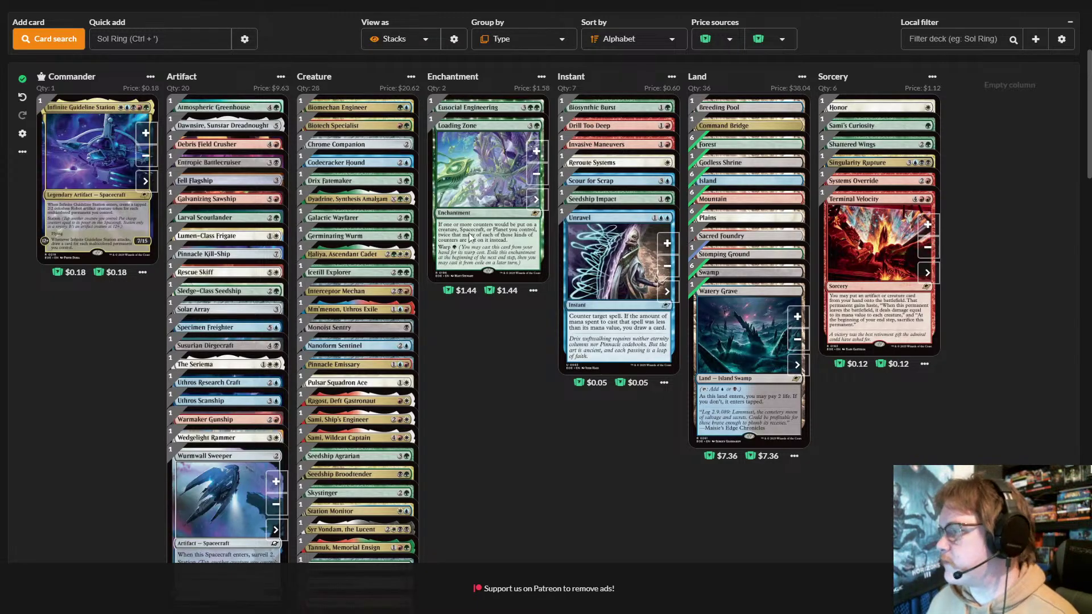
# - Review the details of the deck's estimated Commander bracket, and close them without setting a bracket
pyautogui.scroll(4, 504, 423)
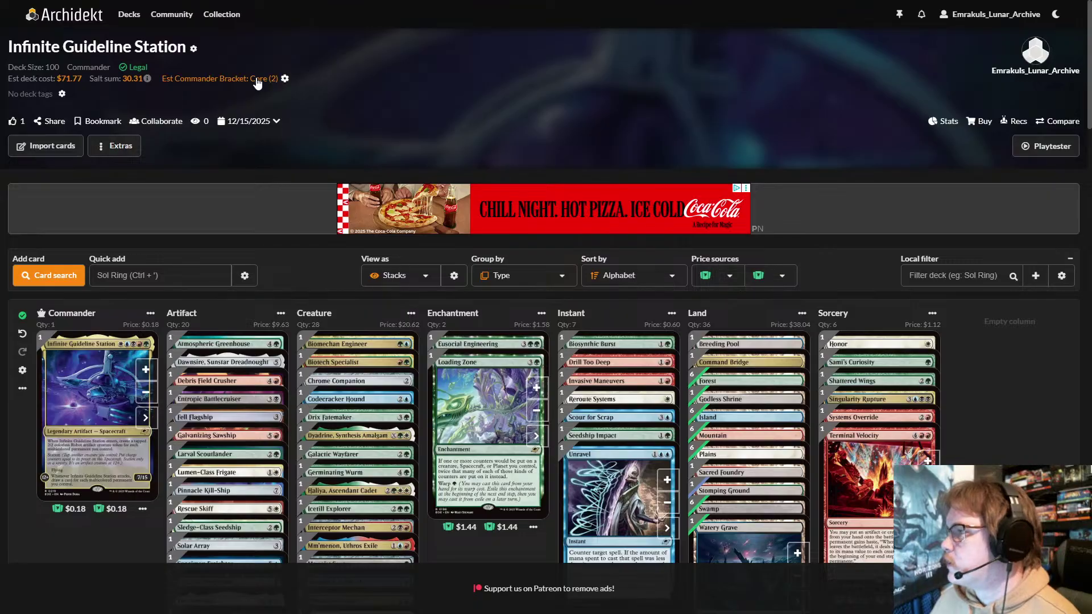
pyautogui.click(258, 83)
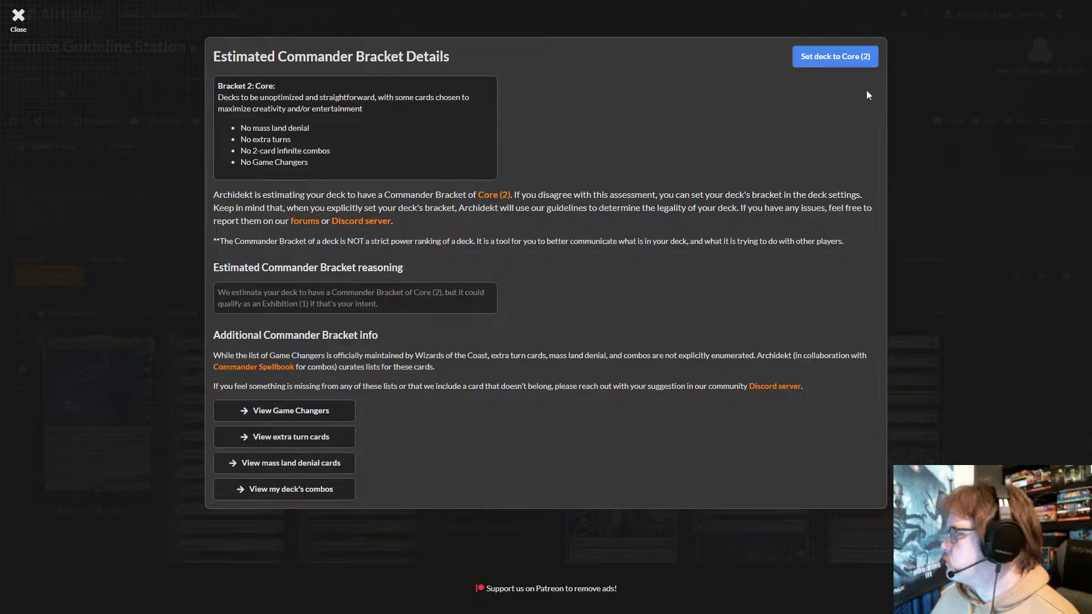
pyautogui.click(165, 194)
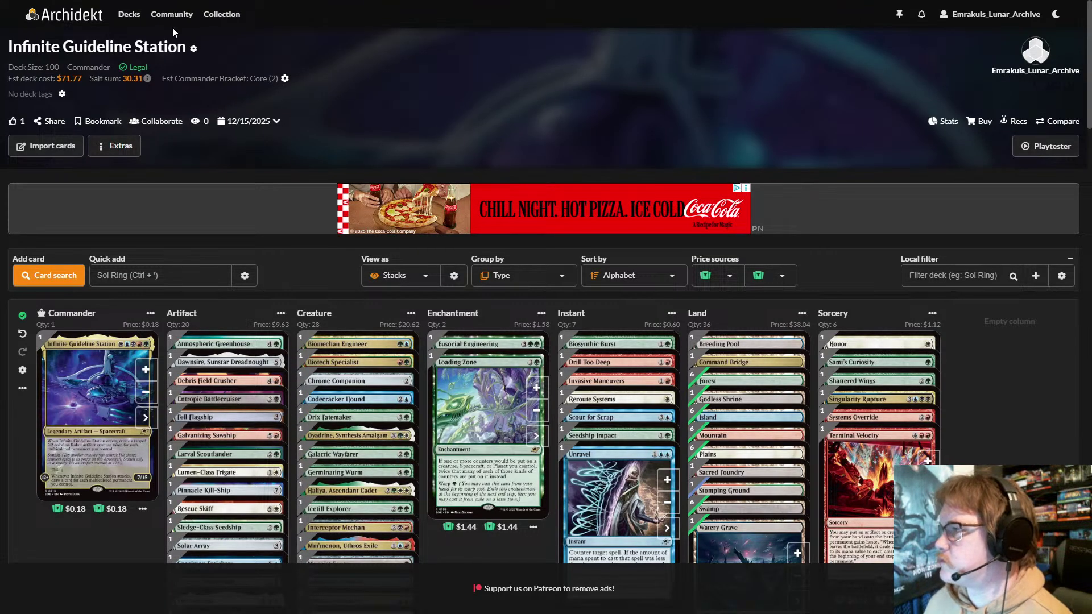
# - Open the account's own deck list and look through all the saved Commander decks, dismissing the advertisement banner
pyautogui.click(133, 18)
pyautogui.click(189, 39)
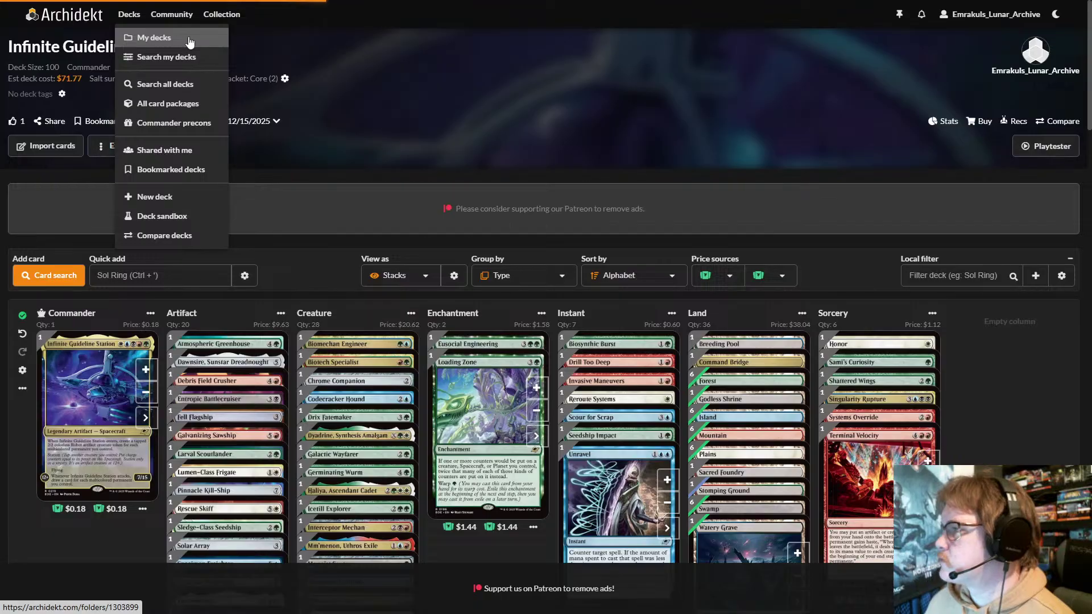
pyautogui.scroll(-2, 513, 179)
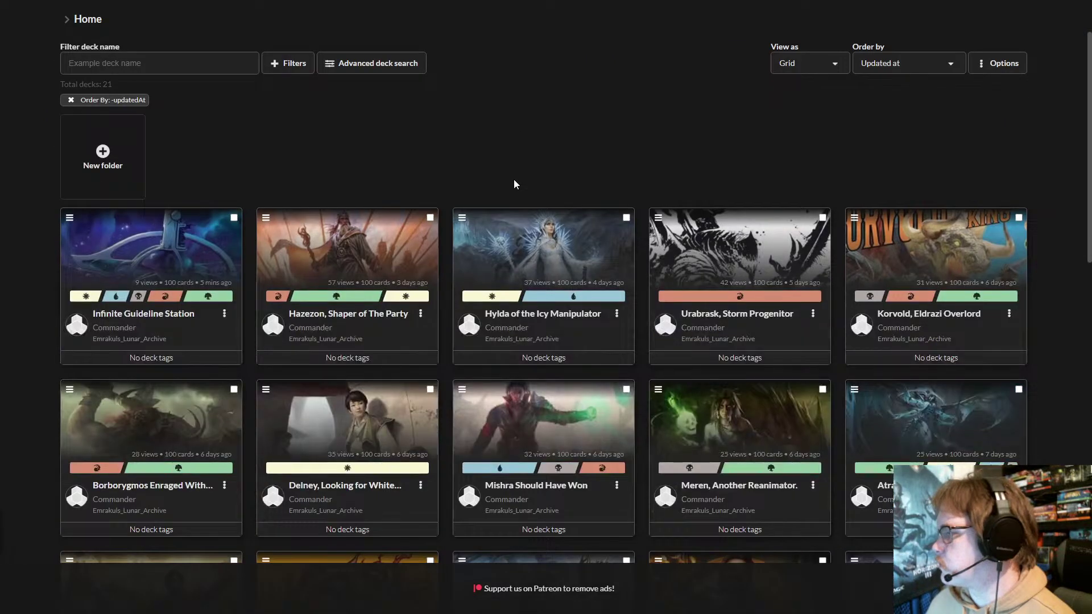
pyautogui.scroll(-7, 513, 184)
pyautogui.scroll(-3, 452, 179)
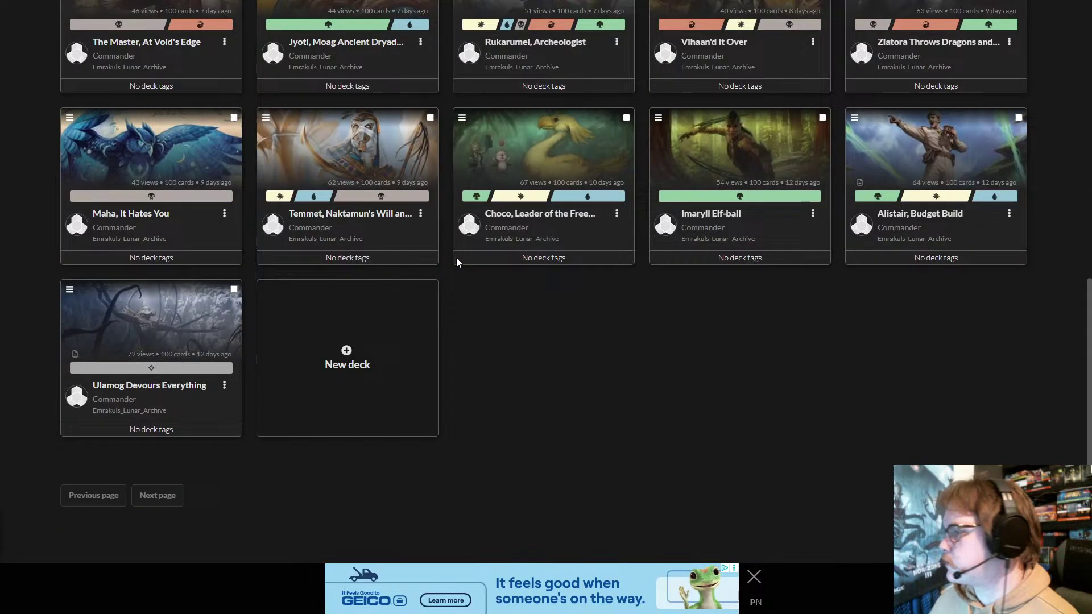
pyautogui.scroll(2, 456, 258)
pyautogui.scroll(-1, 447, 374)
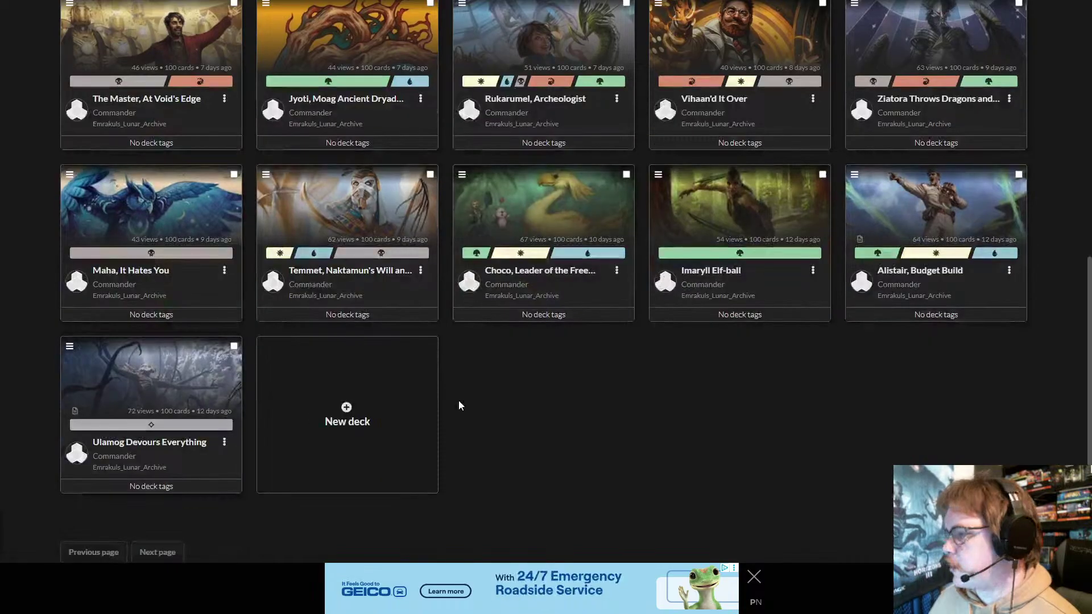
pyautogui.scroll(1, 459, 401)
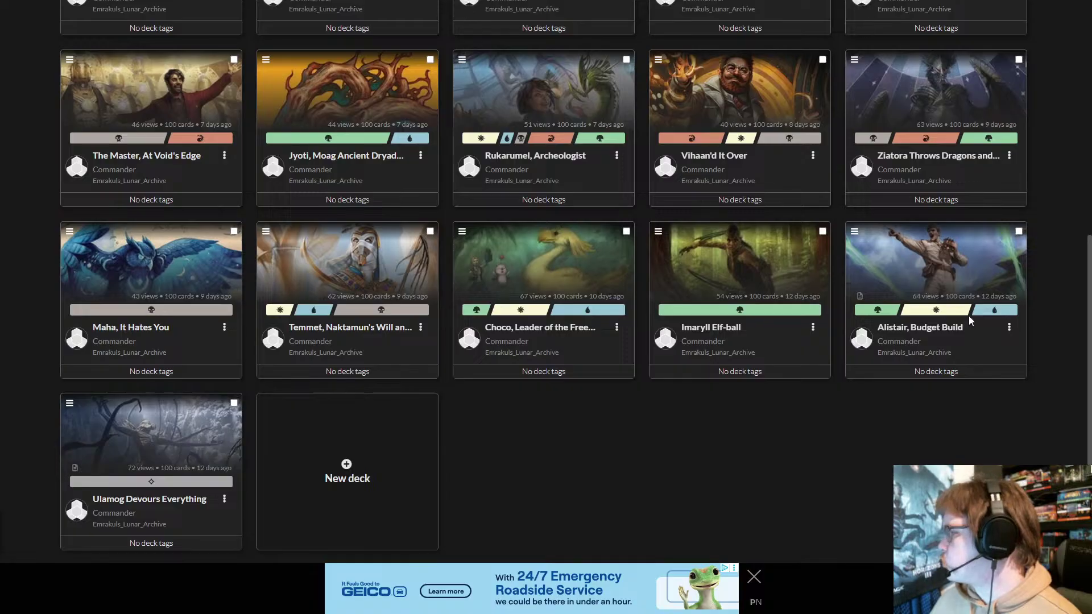
pyautogui.scroll(1, 779, 434)
pyautogui.scroll(3, 1046, 284)
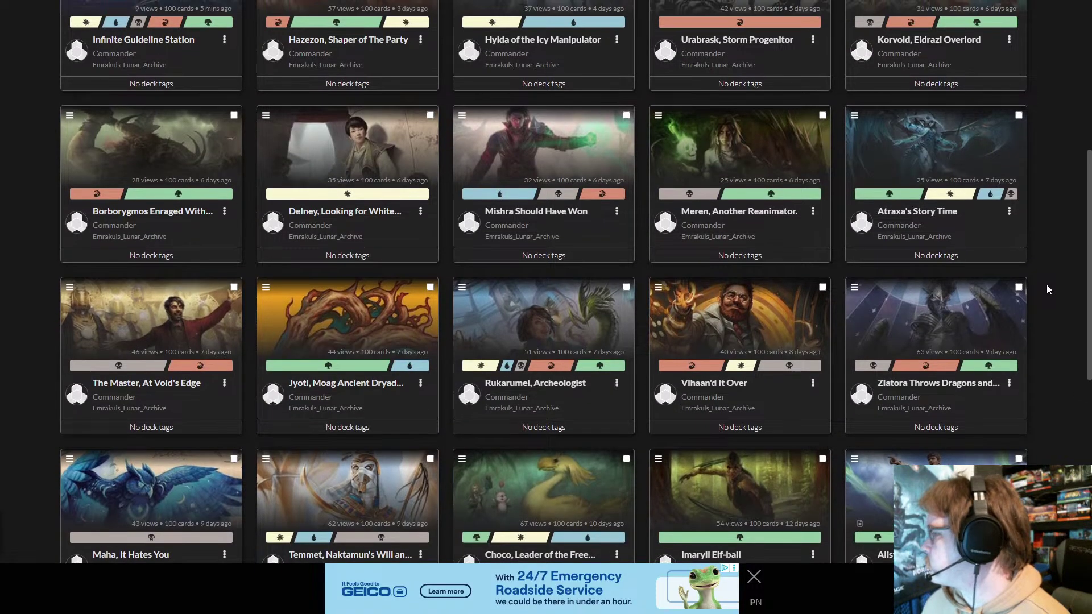
pyautogui.click(754, 577)
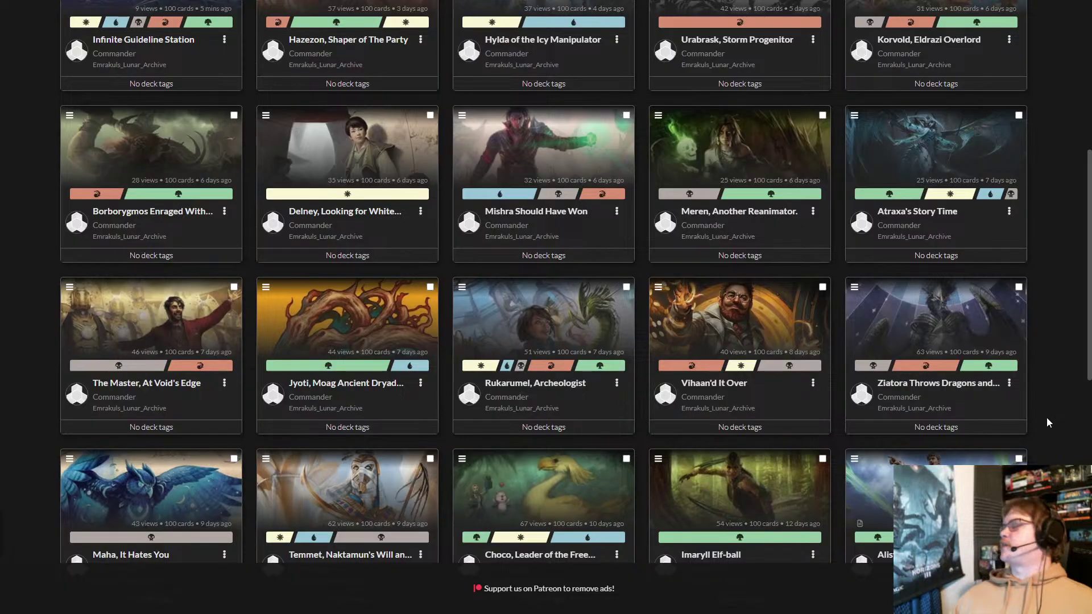
pyautogui.scroll(1, 1058, 446)
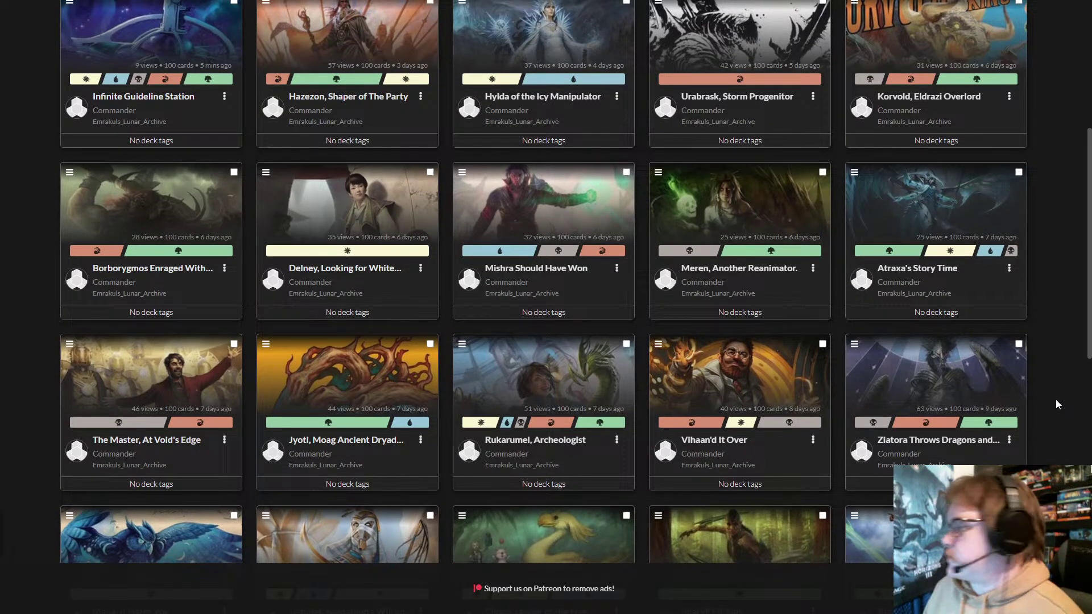
pyautogui.scroll(1, 1055, 399)
pyautogui.scroll(1, 1053, 347)
pyautogui.scroll(-1, 1053, 347)
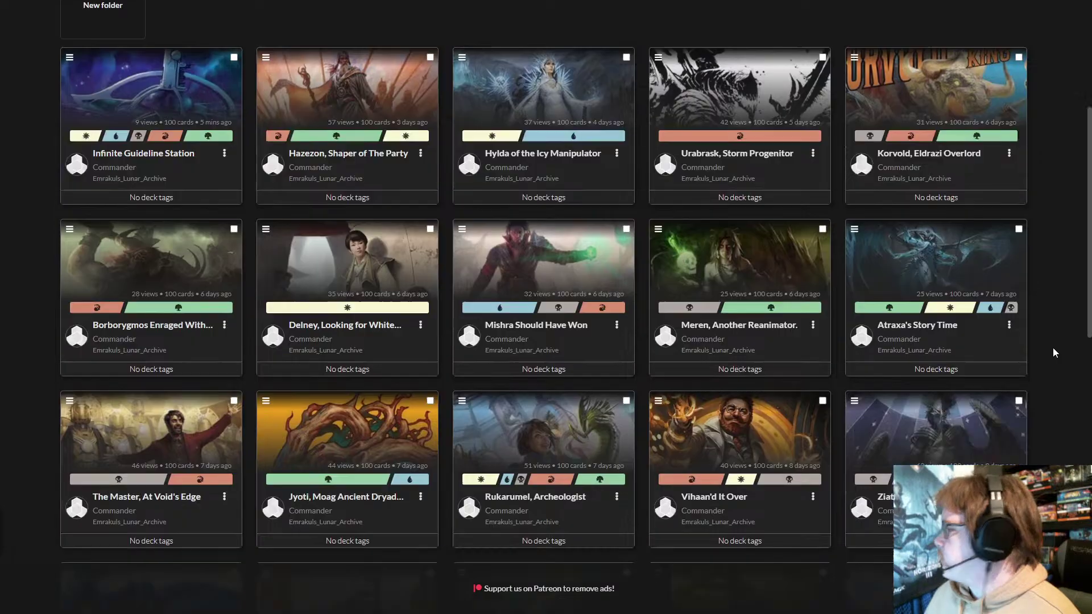
pyautogui.scroll(-1, 1053, 348)
pyautogui.scroll(1, 1049, 376)
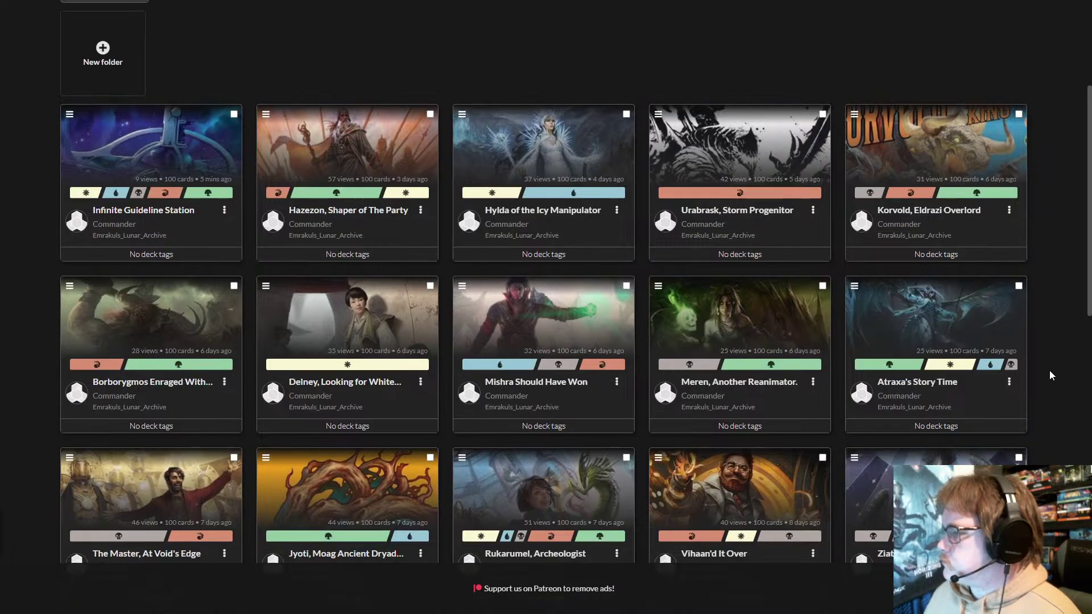
pyautogui.scroll(-1, 1049, 375)
pyautogui.scroll(-4, 1046, 370)
pyautogui.scroll(10, 1046, 386)
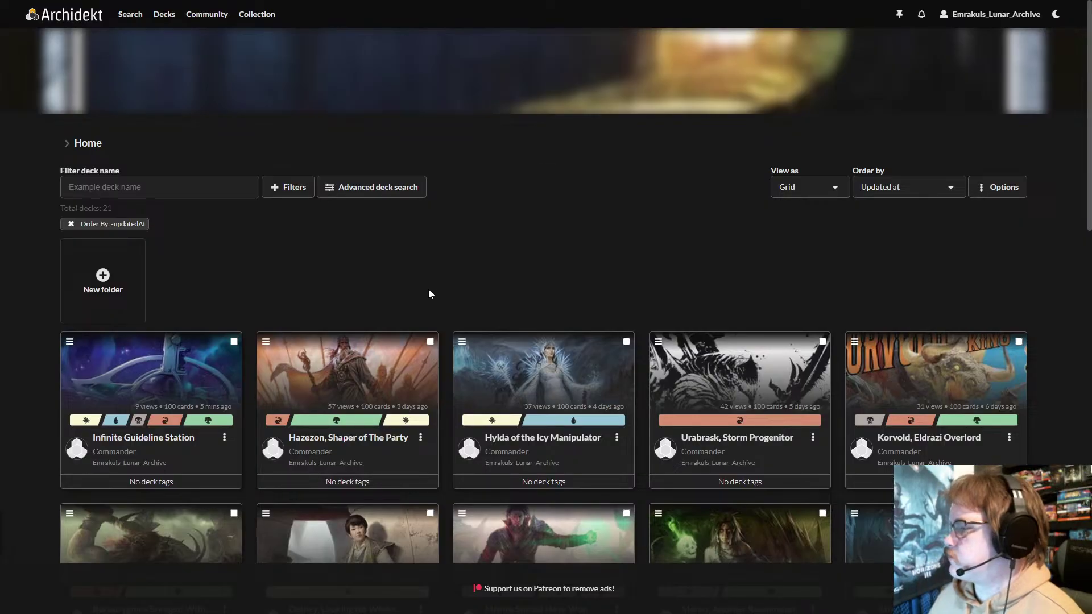
pyautogui.scroll(-3, 427, 294)
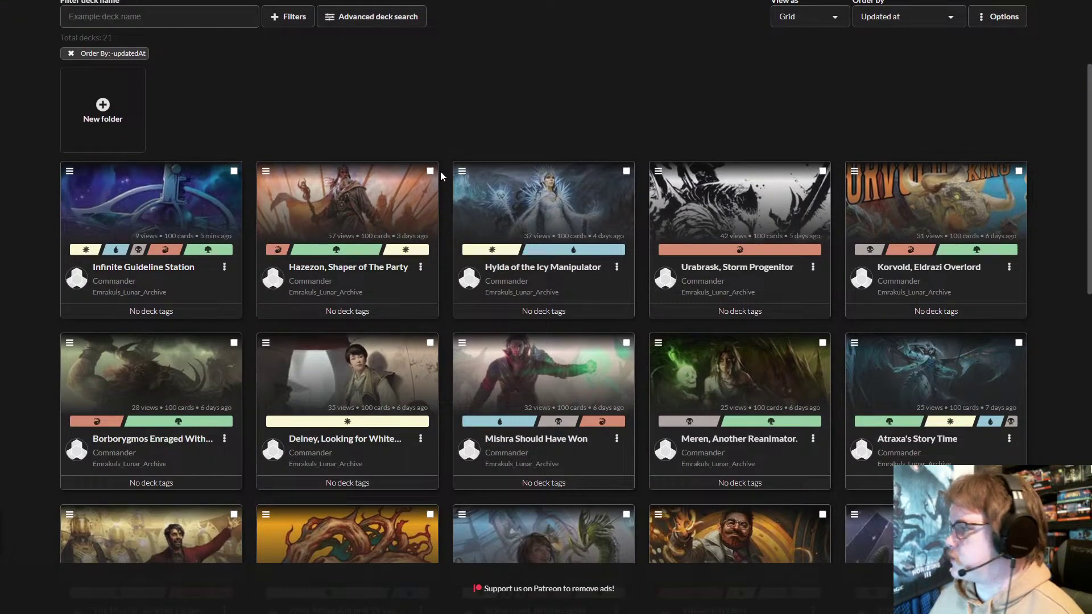
pyautogui.scroll(-3, 443, 176)
pyautogui.scroll(6, 449, 205)
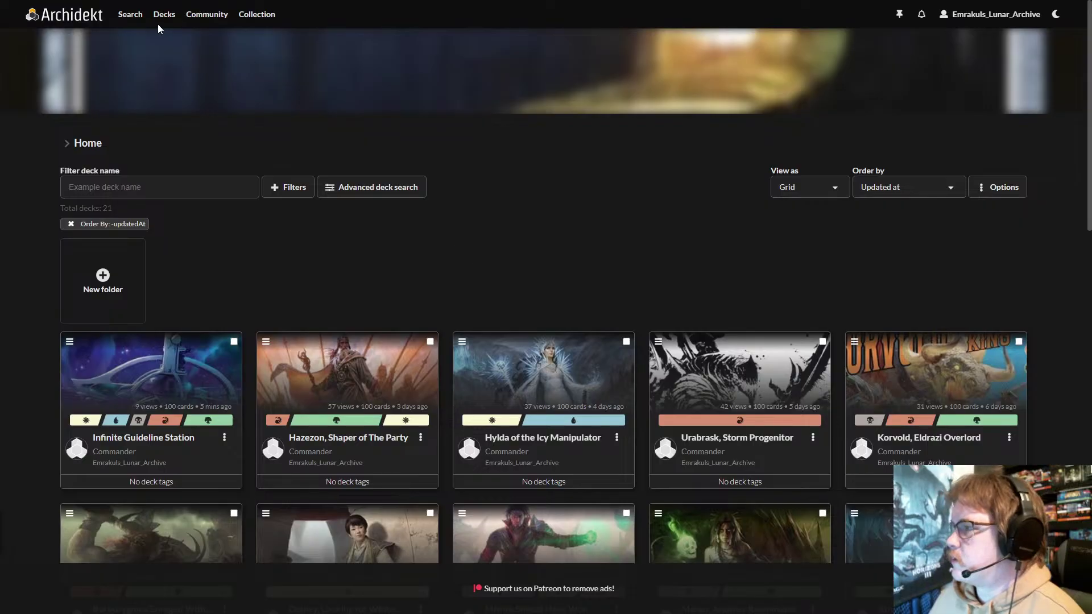
# - Start a new deck in the Commander format and name it "Oskar, Discard Timing is Fun"
pyautogui.click(169, 15)
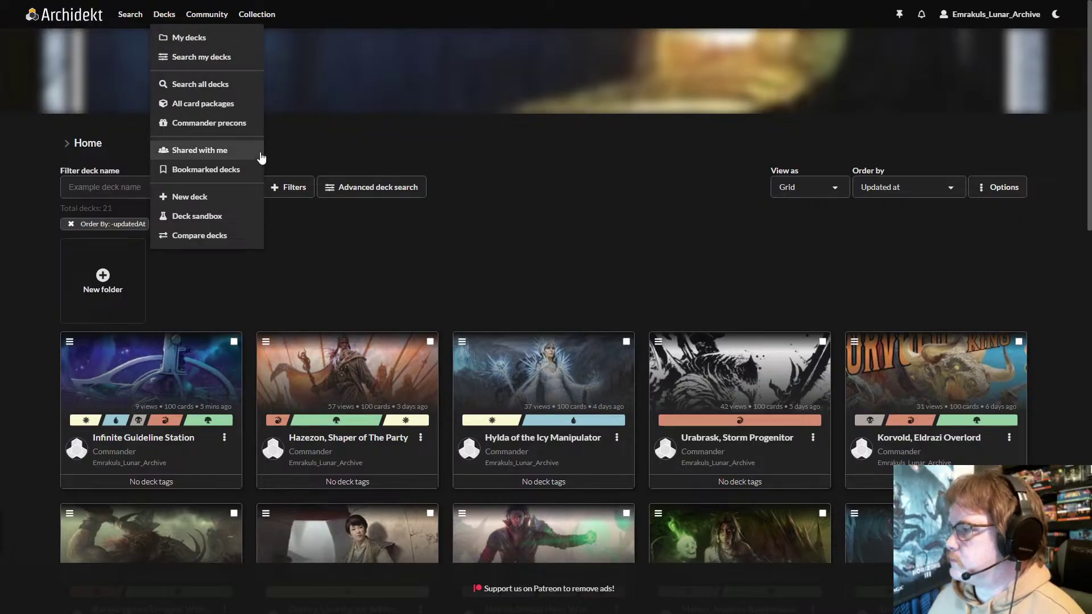
pyautogui.click(239, 197)
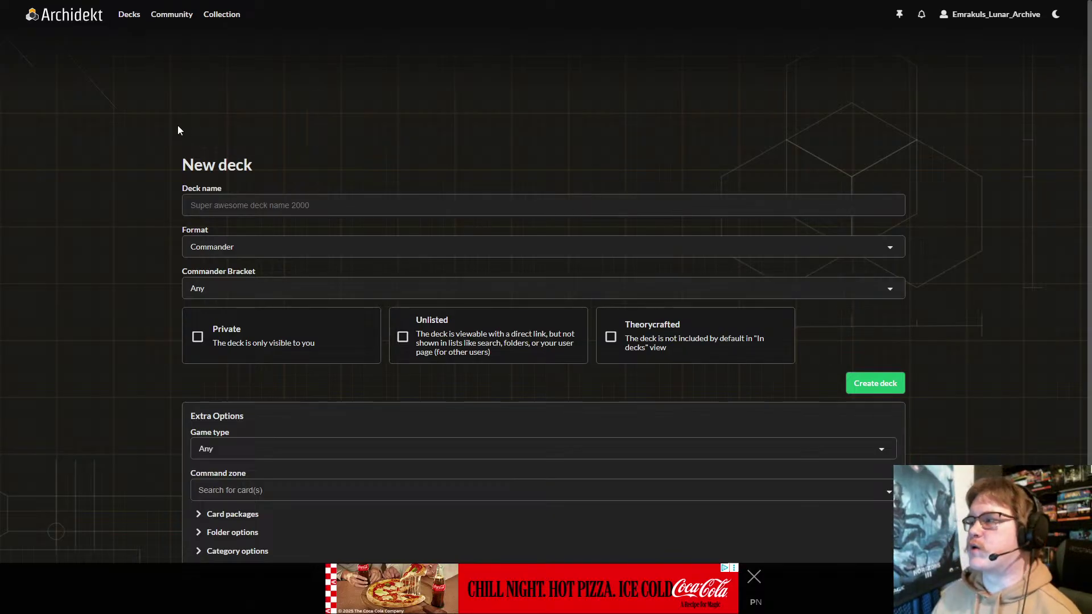
pyautogui.click(270, 205)
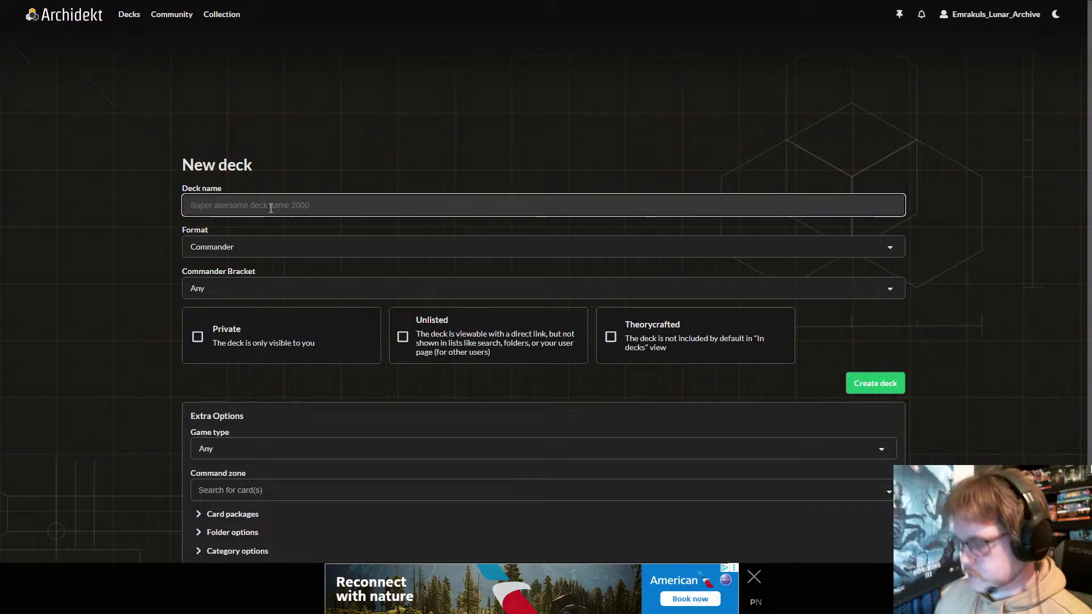
pyautogui.write('Oskar')
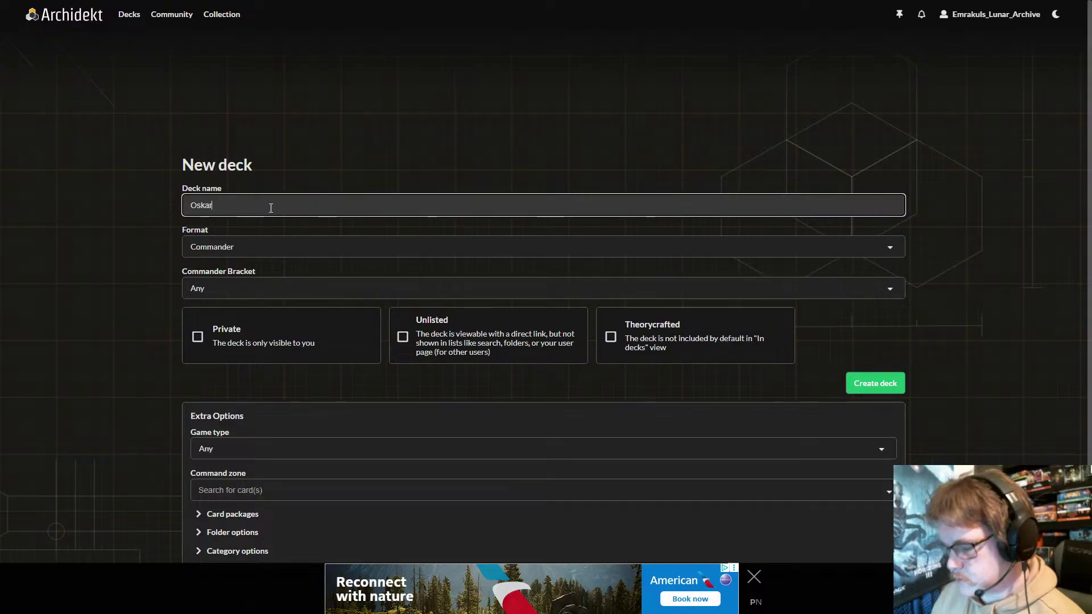
pyautogui.write(', Disc')
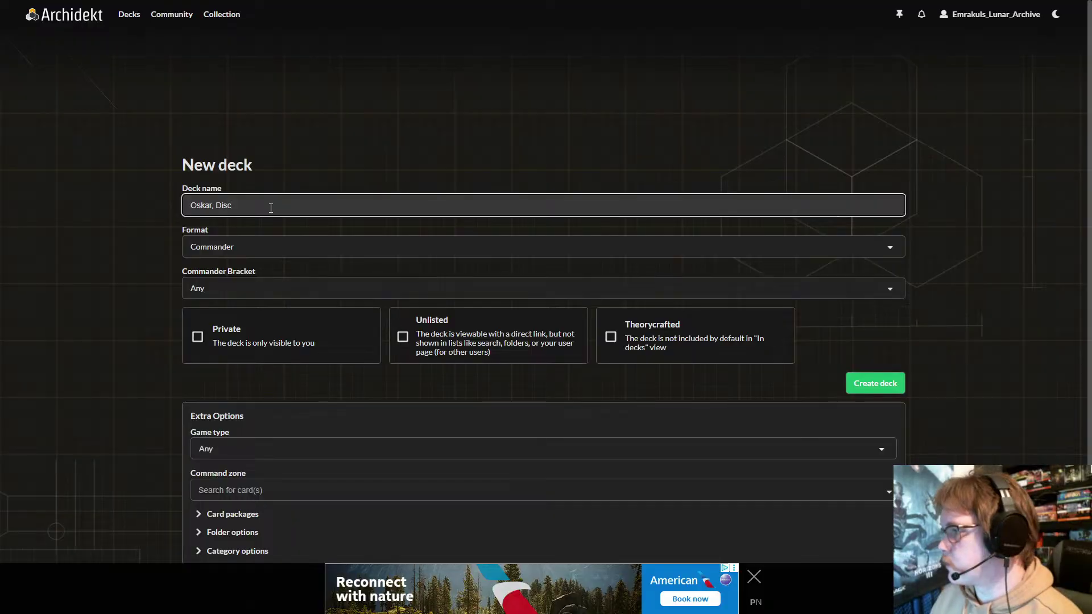
pyautogui.press('BackSpace')
pyautogui.press('BackSpace')
pyautogui.press('BackSpace')
pyautogui.write('iscard ')
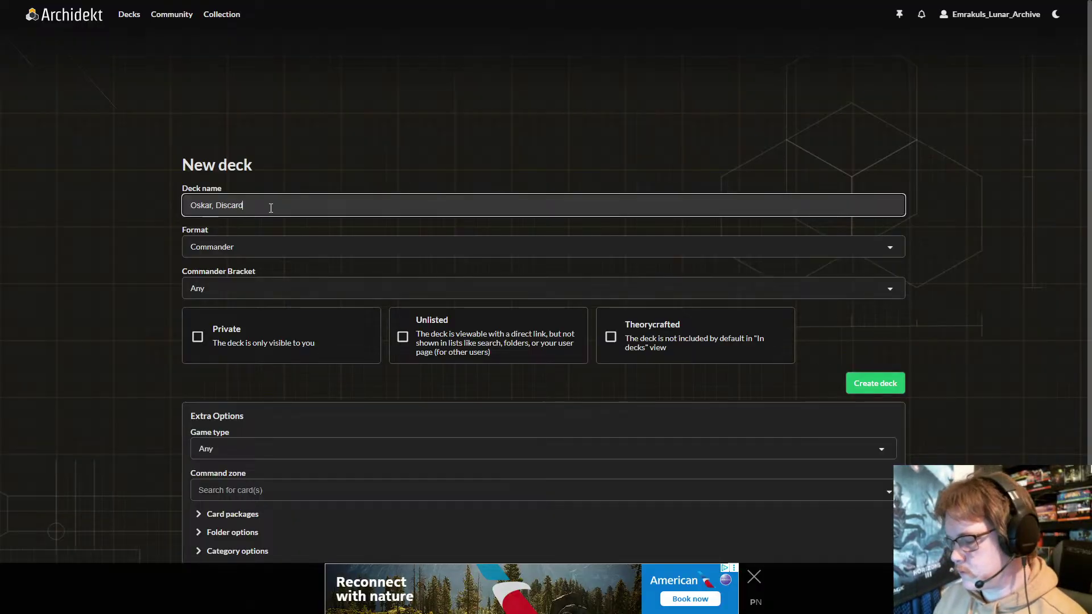
pyautogui.write('Tim')
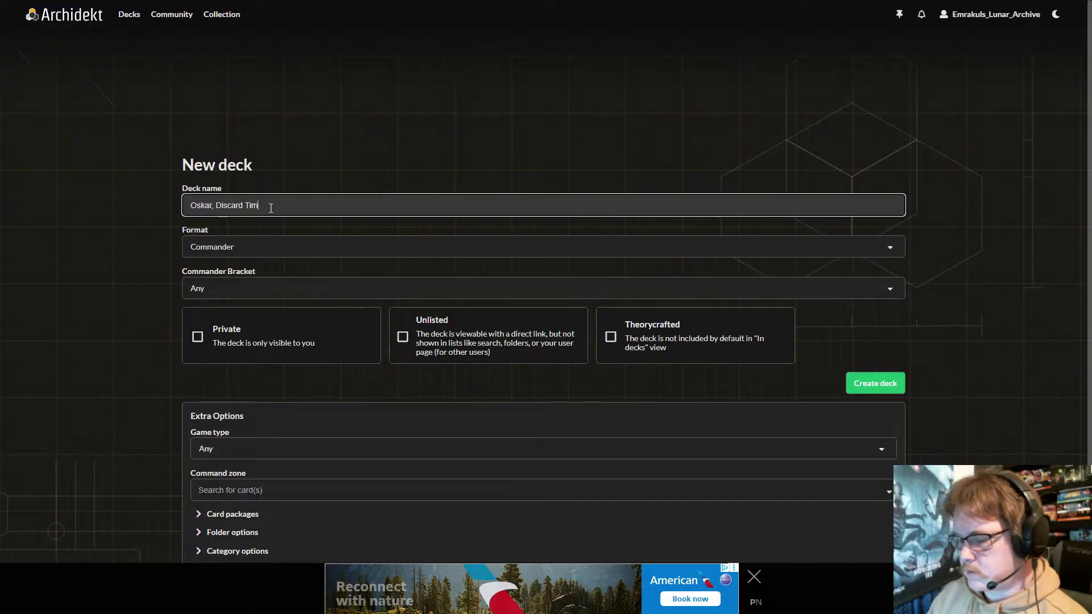
pyautogui.write('ing is fun')
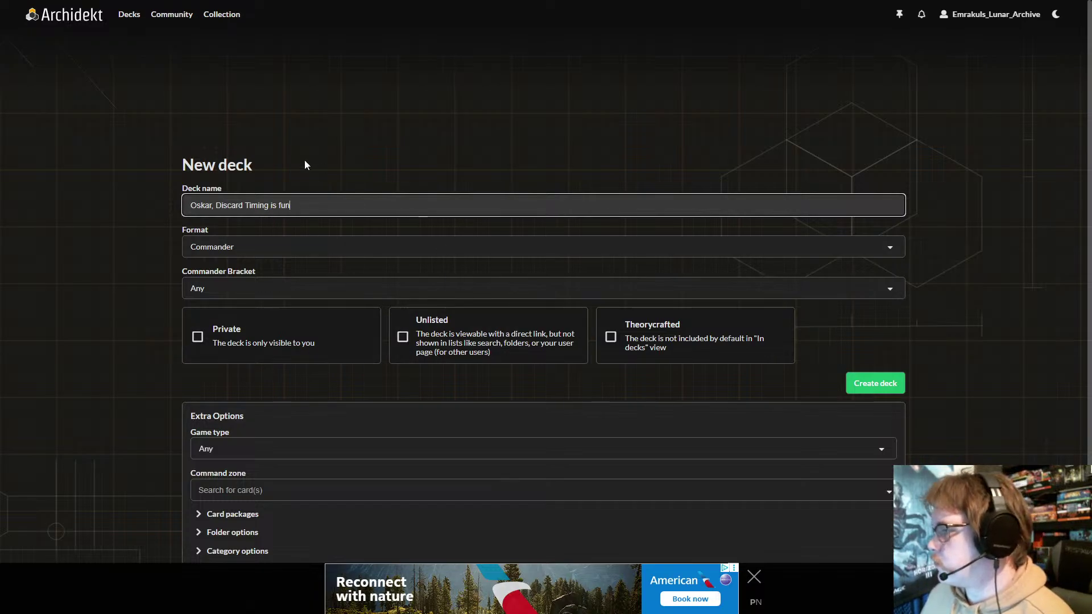
pyautogui.click(280, 204)
pyautogui.press('Delete')
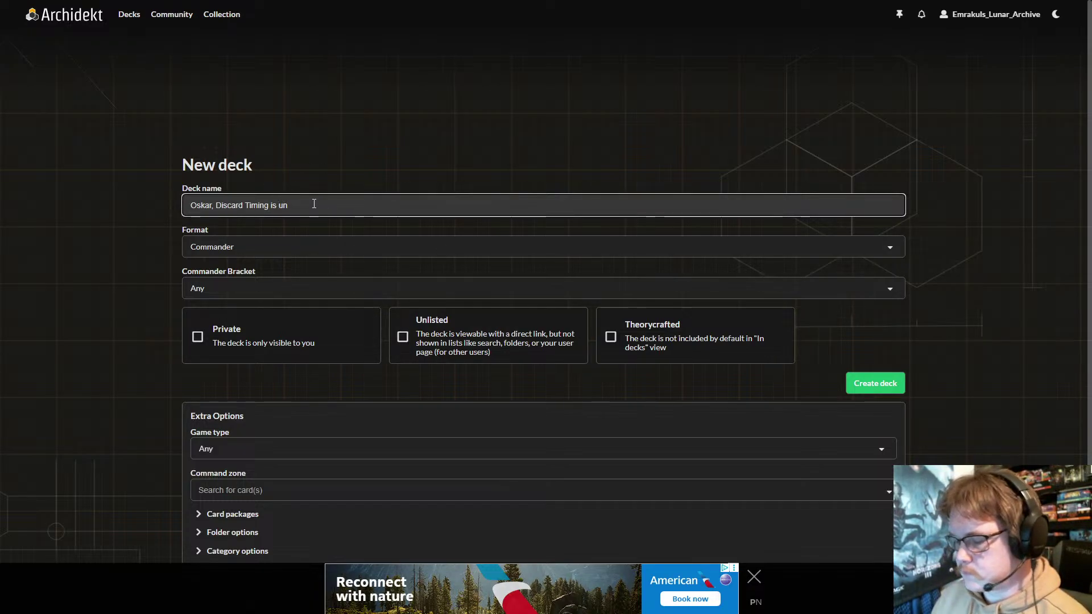
pyautogui.write('F')
# - Put Oskar, Rubbish Reclaimer in the new deck's command zone and create the deck
pyautogui.scroll(-2, 341, 284)
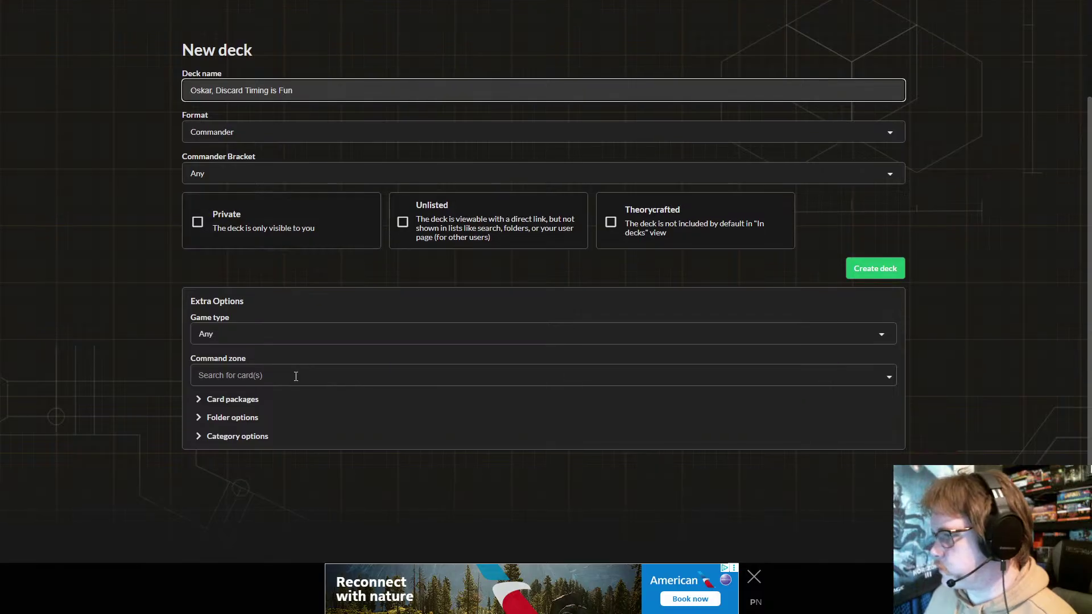
pyautogui.click(288, 378)
pyautogui.write('Oskar')
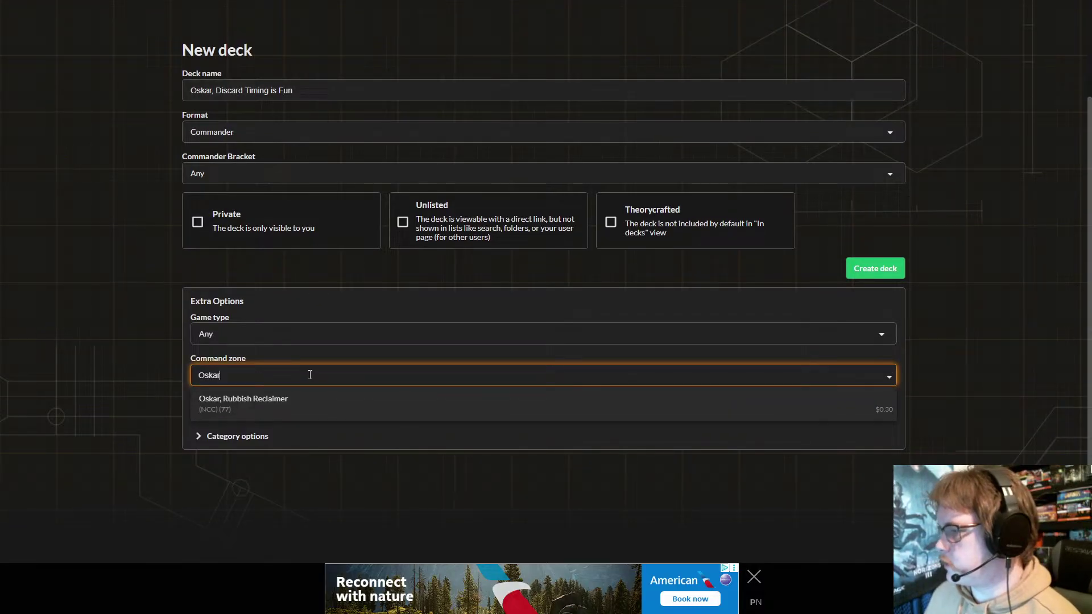
pyautogui.click(324, 408)
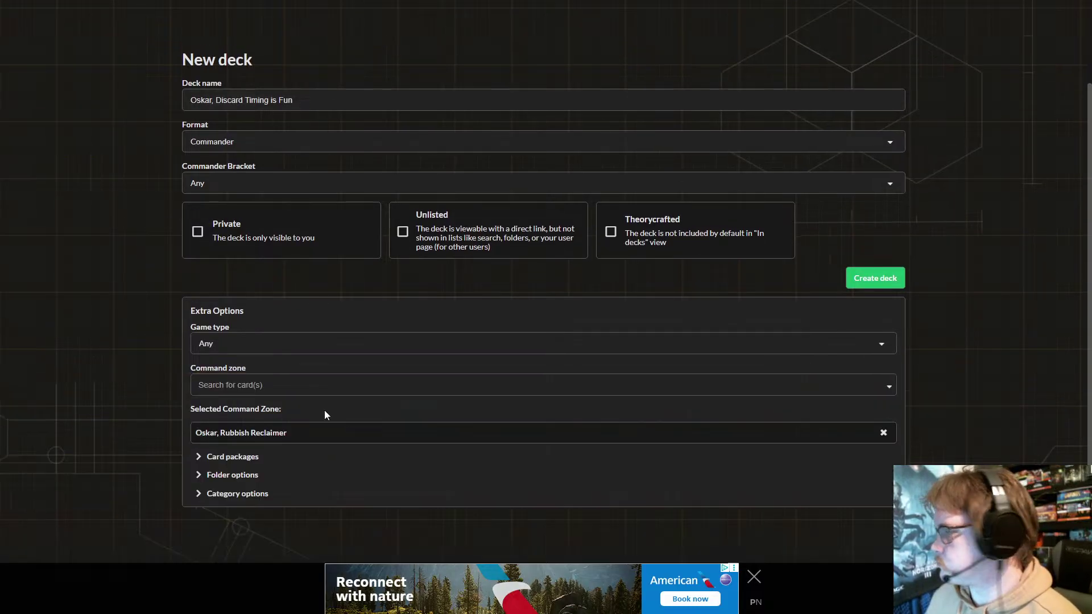
pyautogui.click(897, 277)
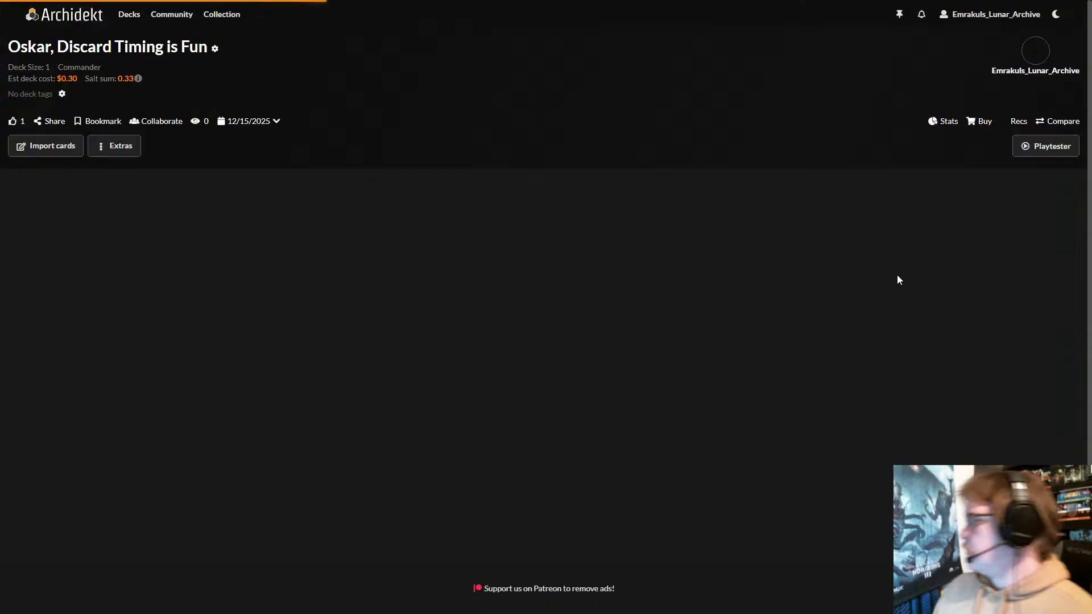
# - View the card details of the commander Oskar, Rubbish Reclaimer, and close them without changes
pyautogui.scroll(-2, 337, 234)
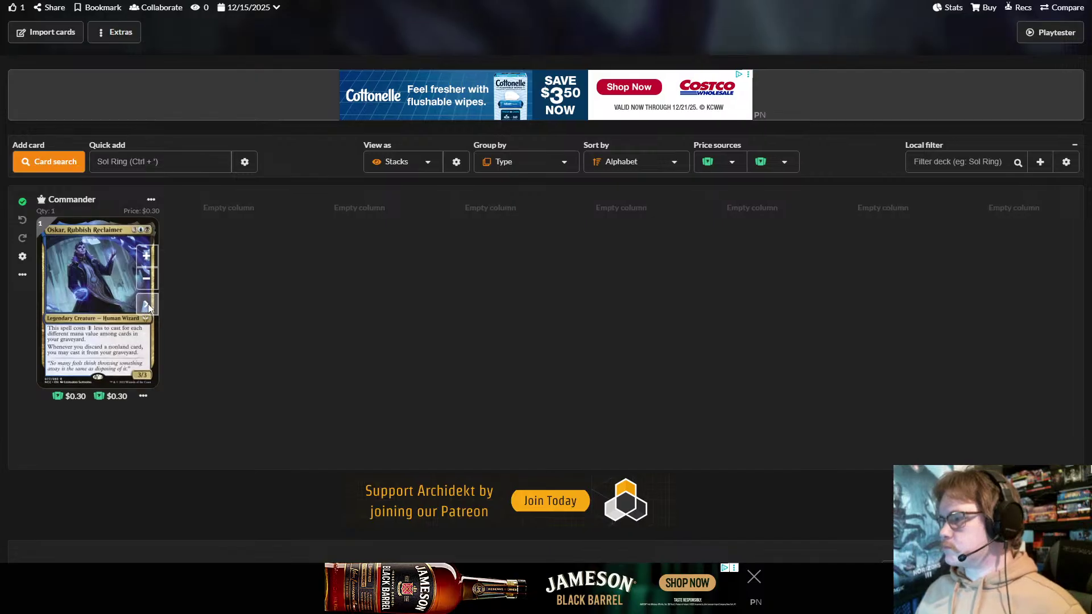
pyautogui.click(132, 294)
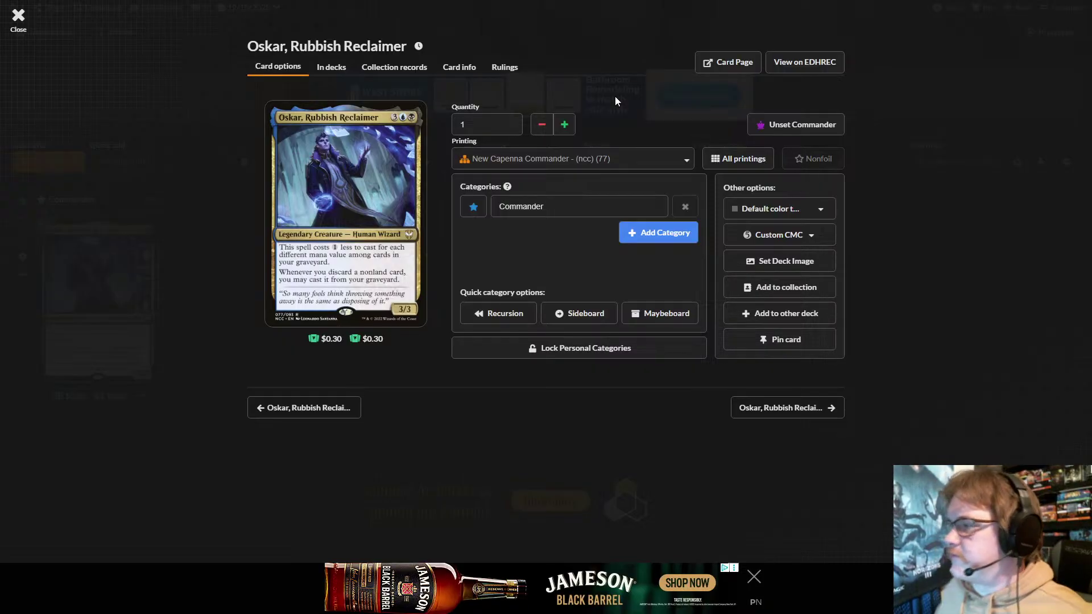
pyautogui.click(641, 441)
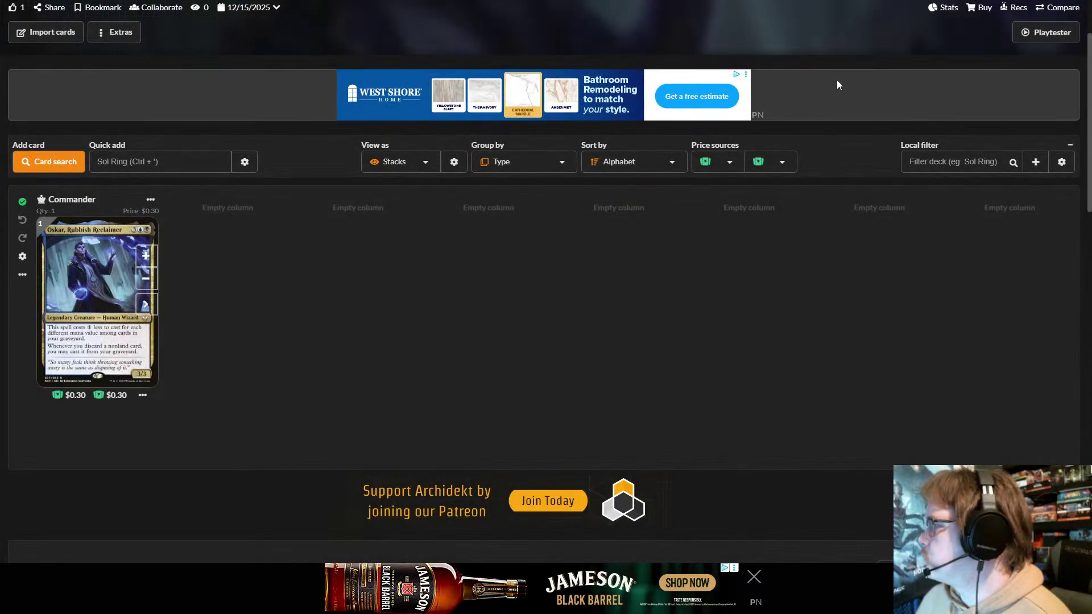
# - Dismiss the advertisement banner and look over the new deck's page, from its header to the deck stats
pyautogui.middleClick(828, 282)
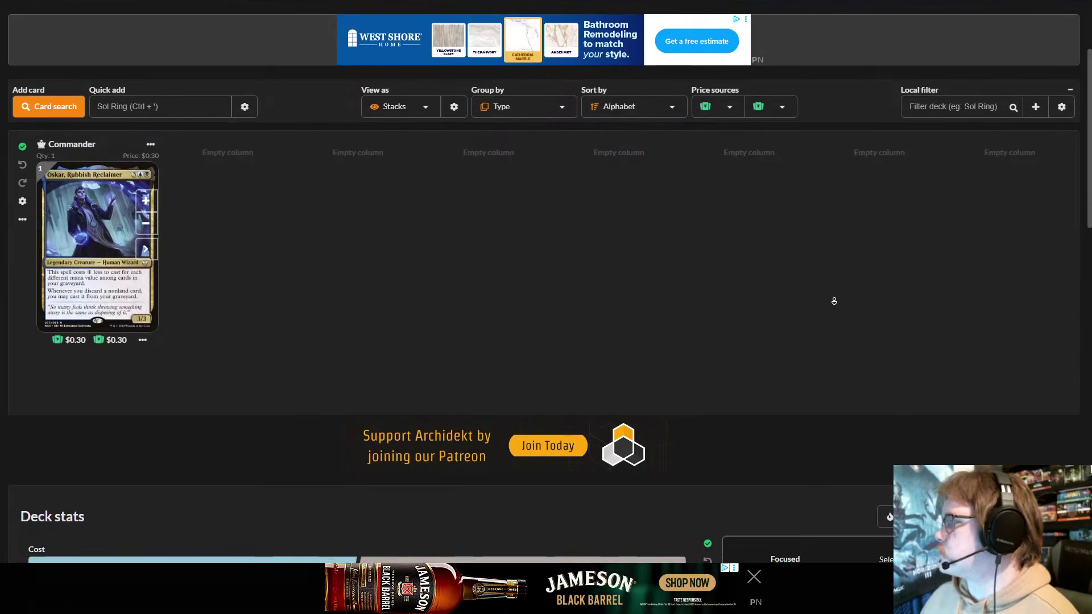
pyautogui.middleClick(834, 300)
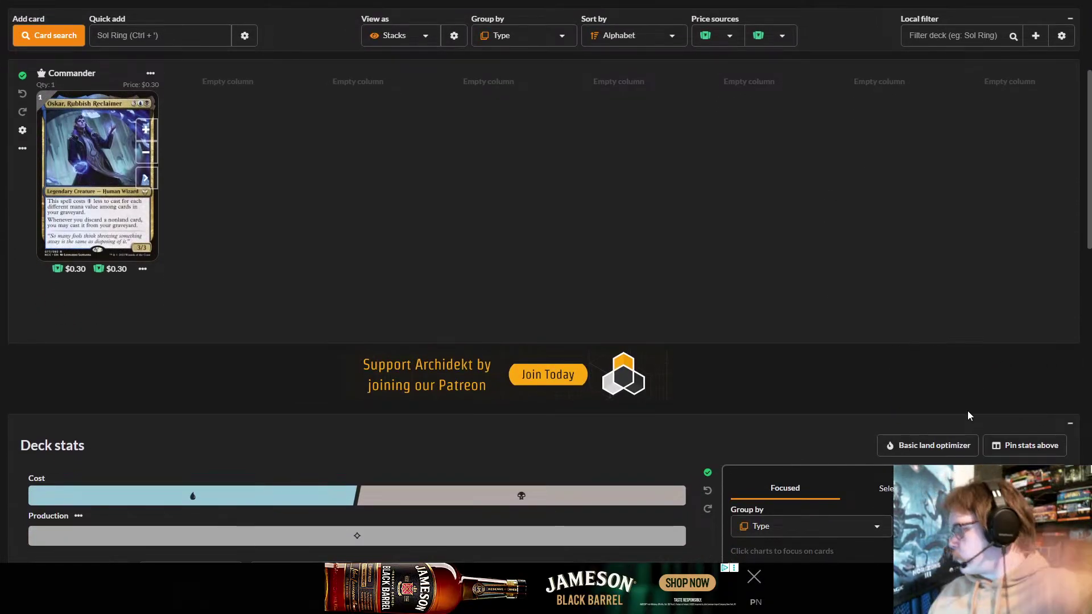
pyautogui.click(756, 578)
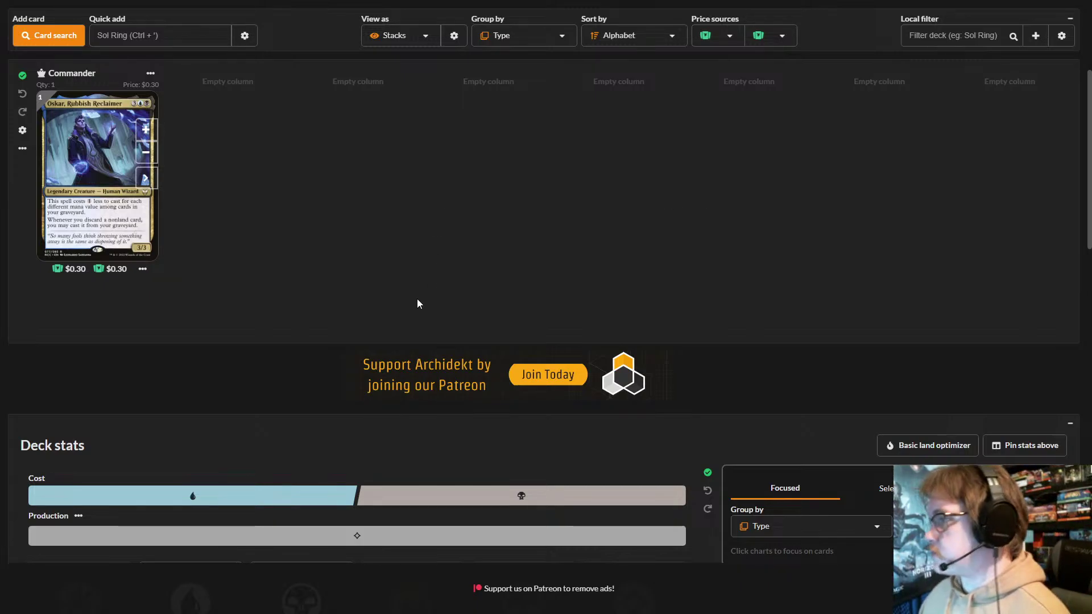
pyautogui.scroll(1, 301, 195)
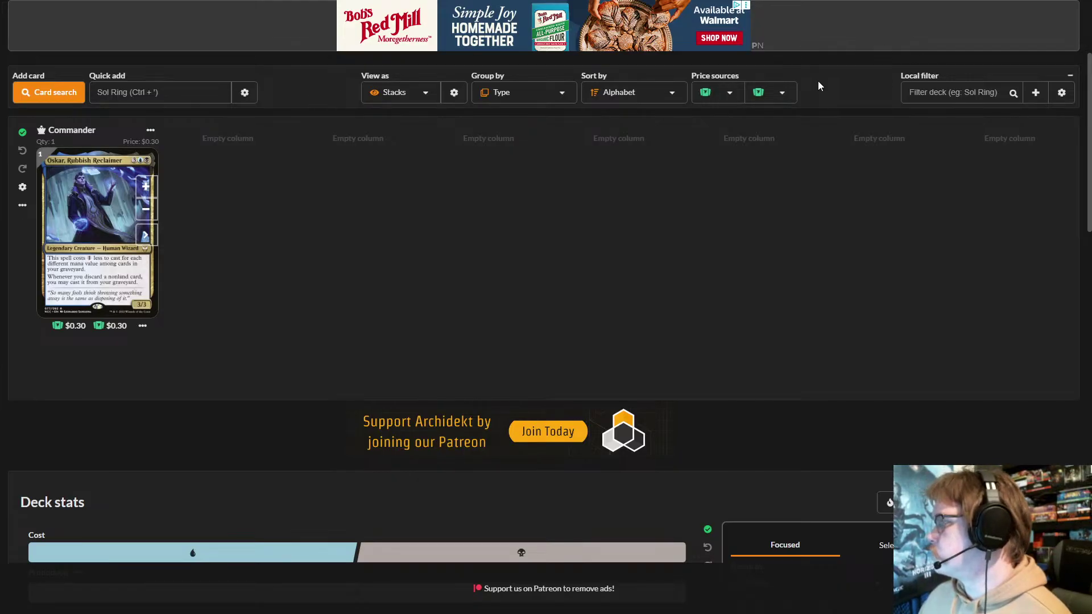
pyautogui.scroll(-10, 819, 85)
pyautogui.scroll(13, 642, 362)
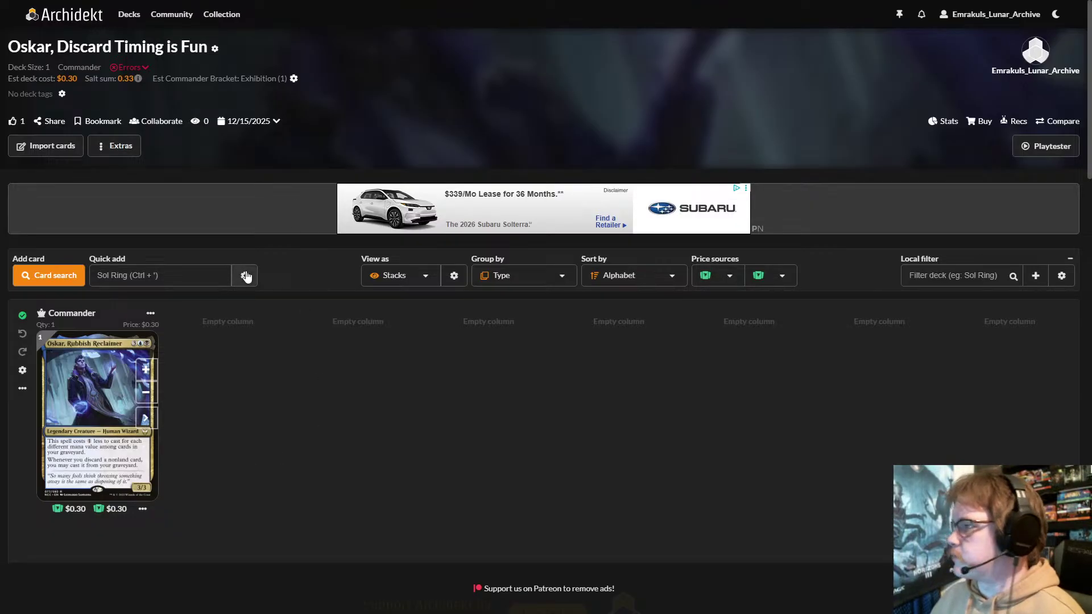
pyautogui.scroll(-4, 298, 171)
pyautogui.middleClick(322, 155)
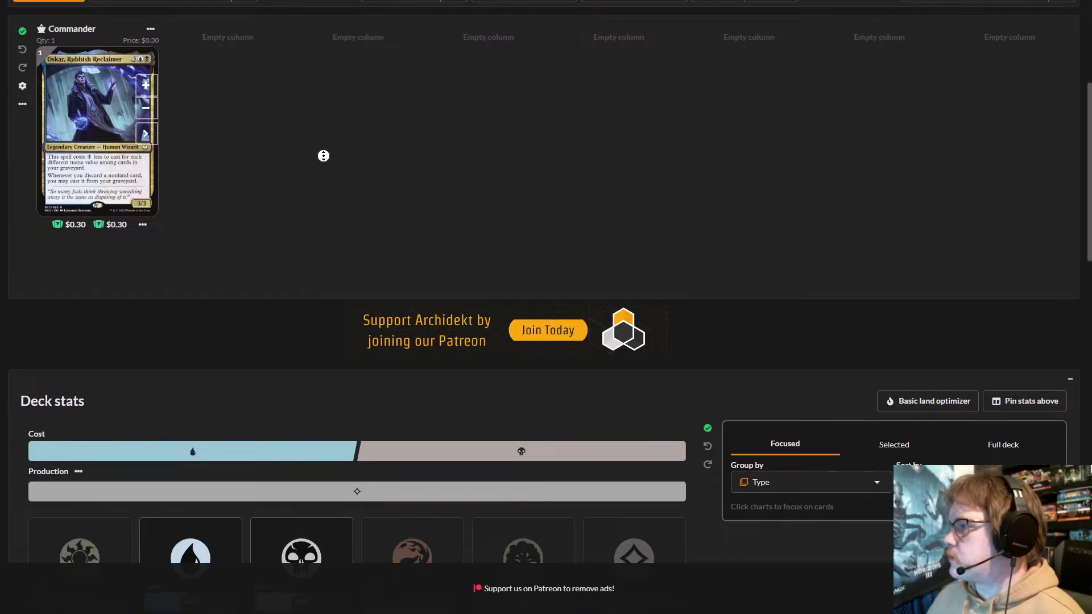
# - Add Tetzin, Gnome Champion to the deck using quick add
pyautogui.scroll(1, 323, 151)
pyautogui.middleClick(323, 149)
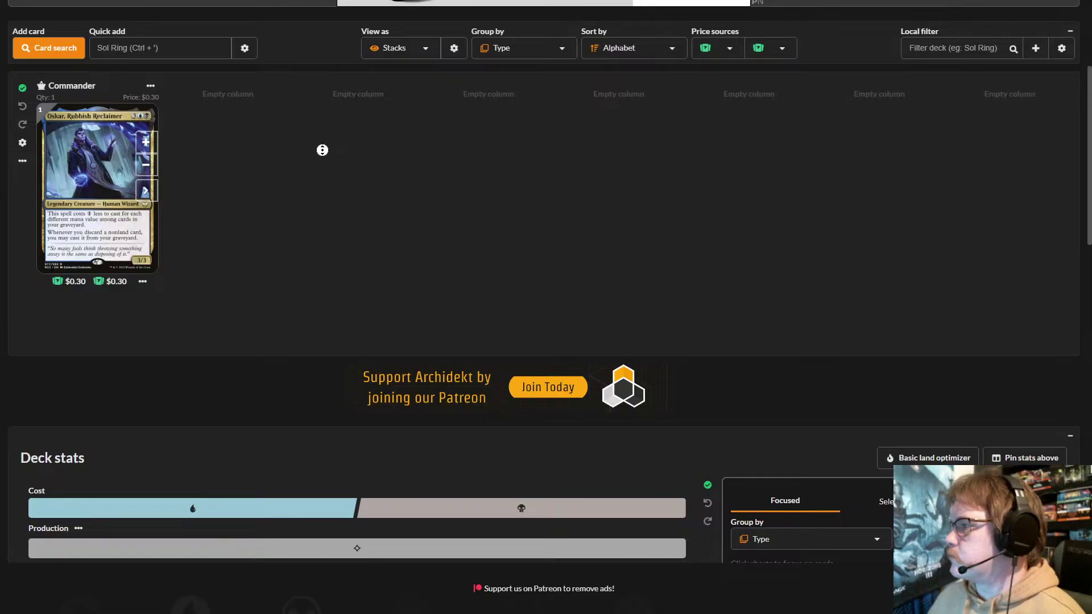
pyautogui.middleClick(323, 159)
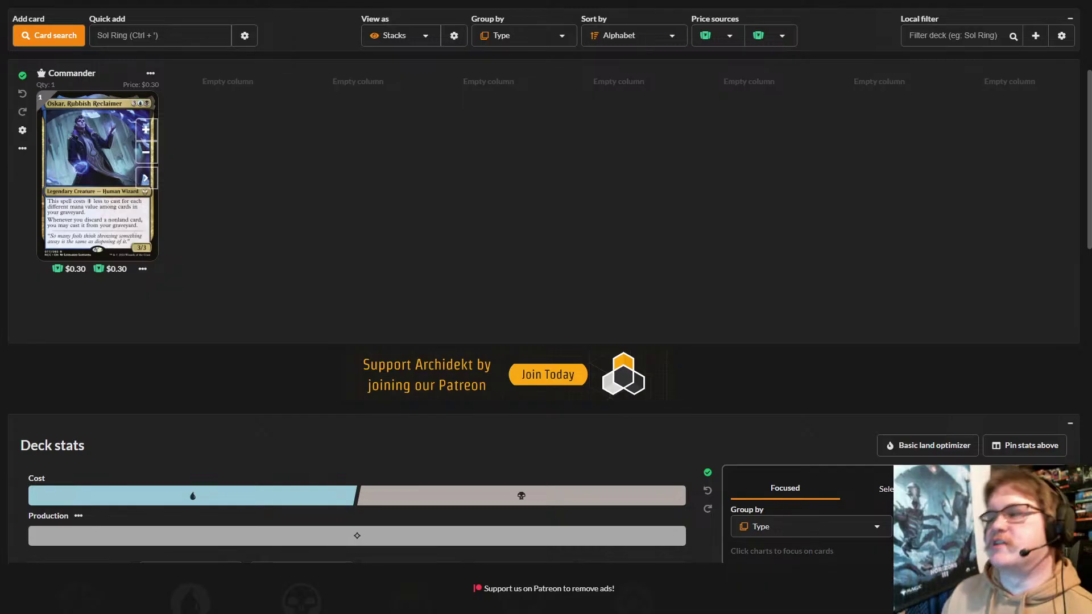
pyautogui.click(204, 35)
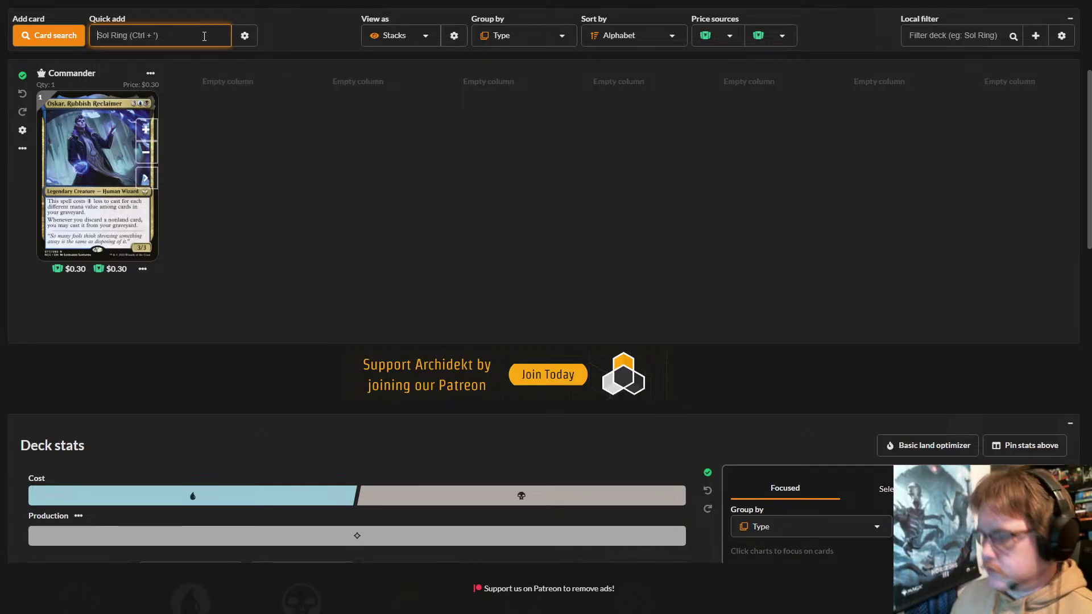
pyautogui.write('tert')
pyautogui.press('BackSpace')
pyautogui.press('BackSpace')
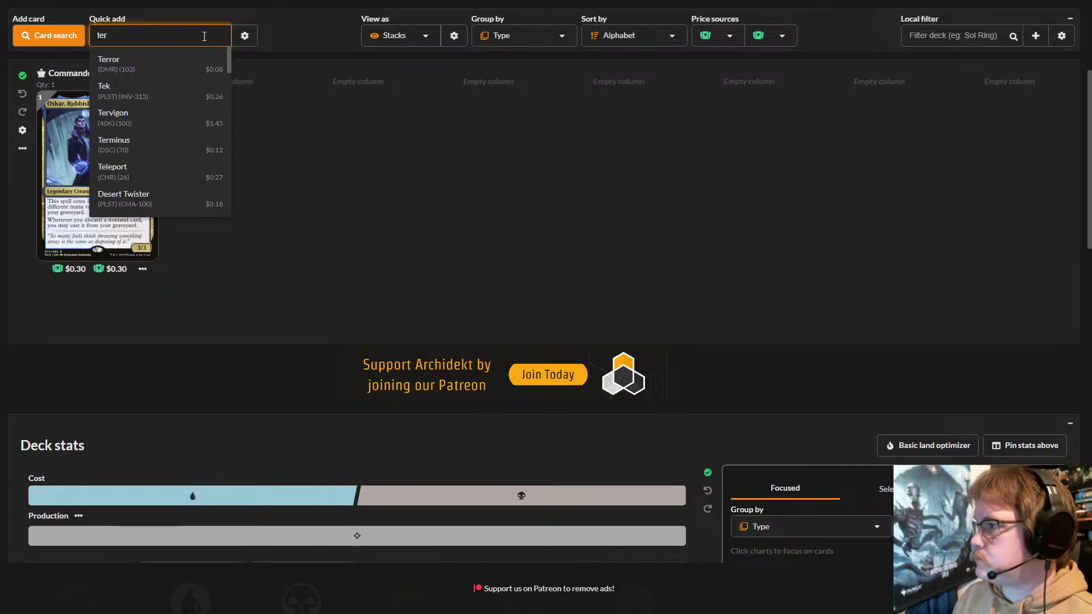
pyautogui.write('tz')
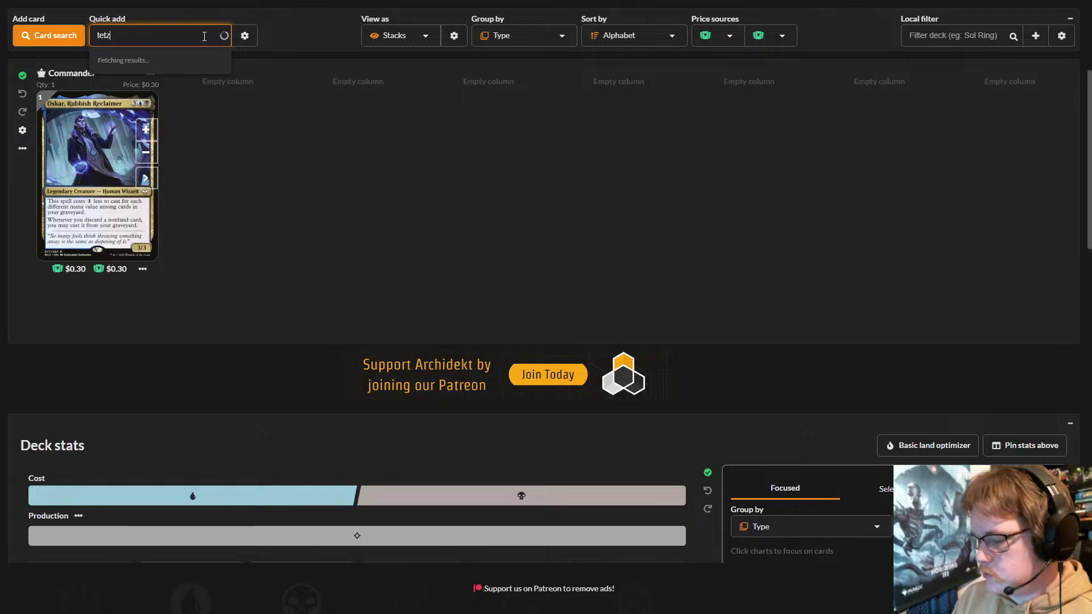
pyautogui.write('in')
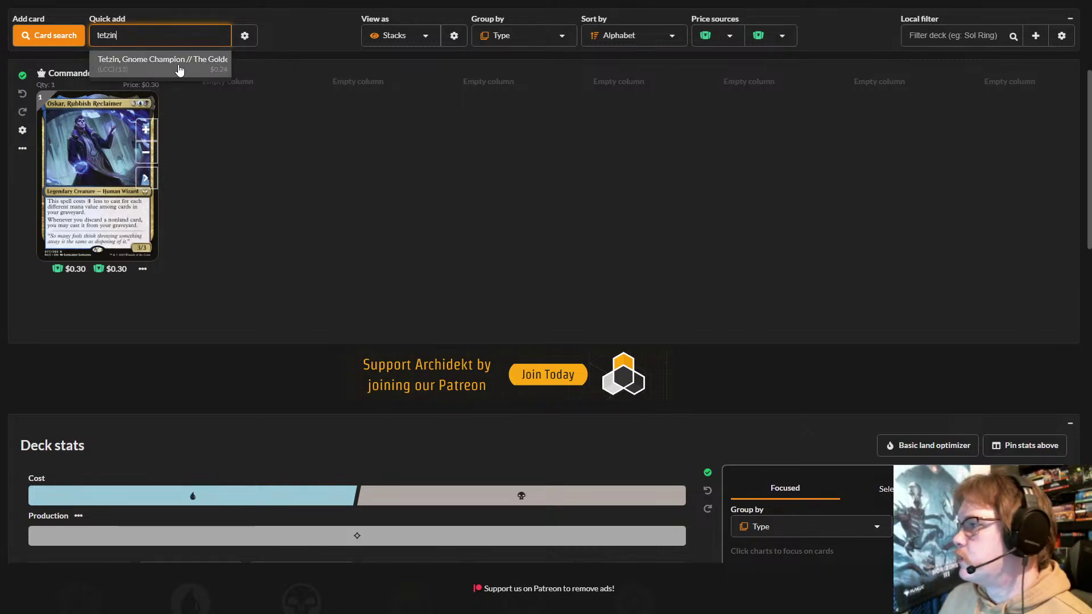
pyautogui.click(177, 69)
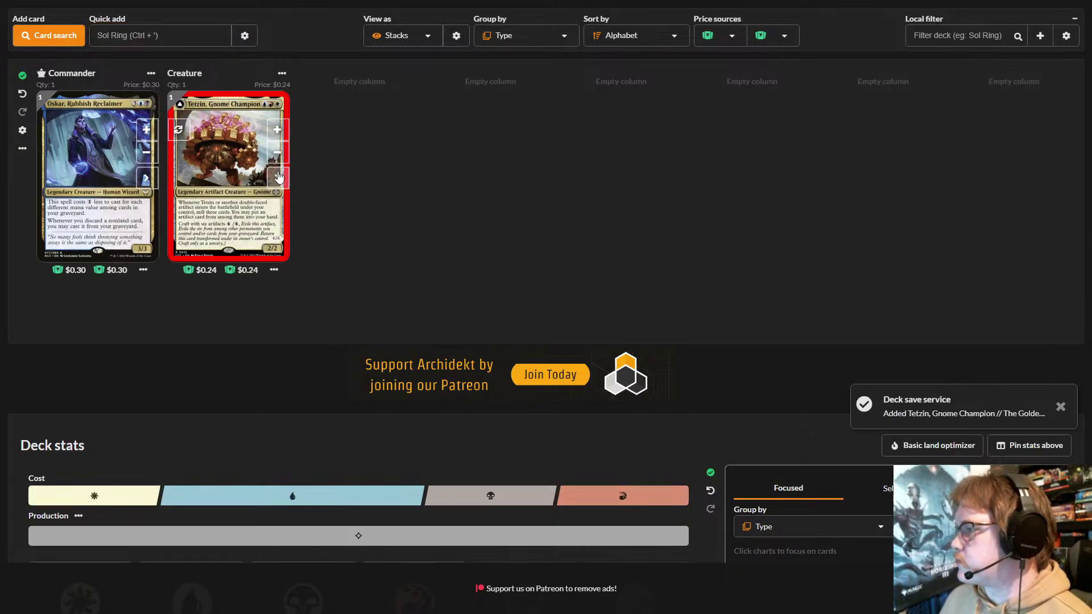
# - Examine both faces and the available printings of Tetzin, Gnome Champion, and remove the card from the deck
pyautogui.click(257, 170)
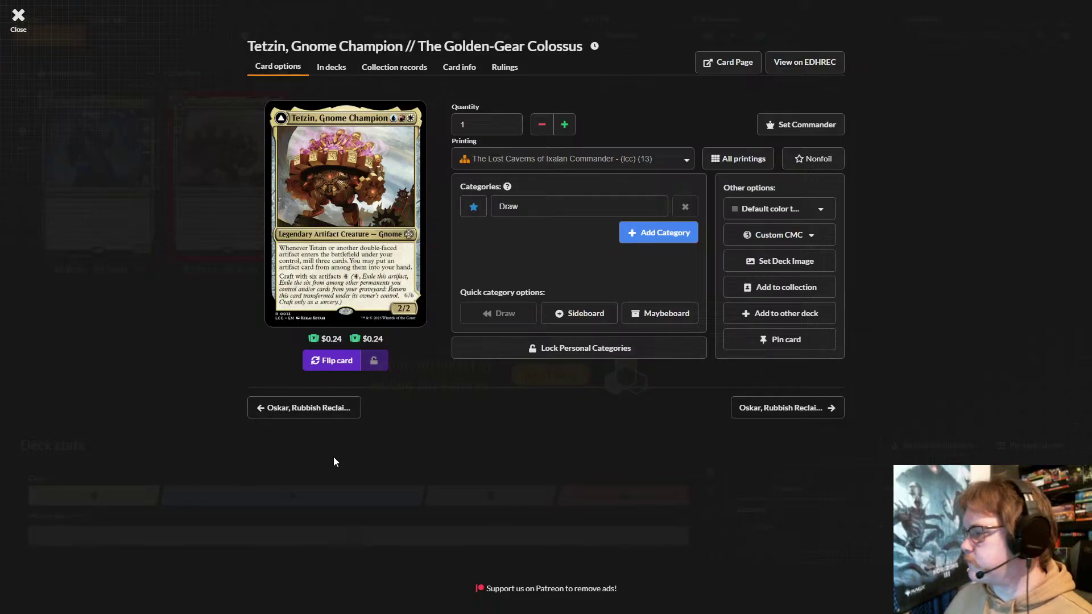
pyautogui.click(672, 163)
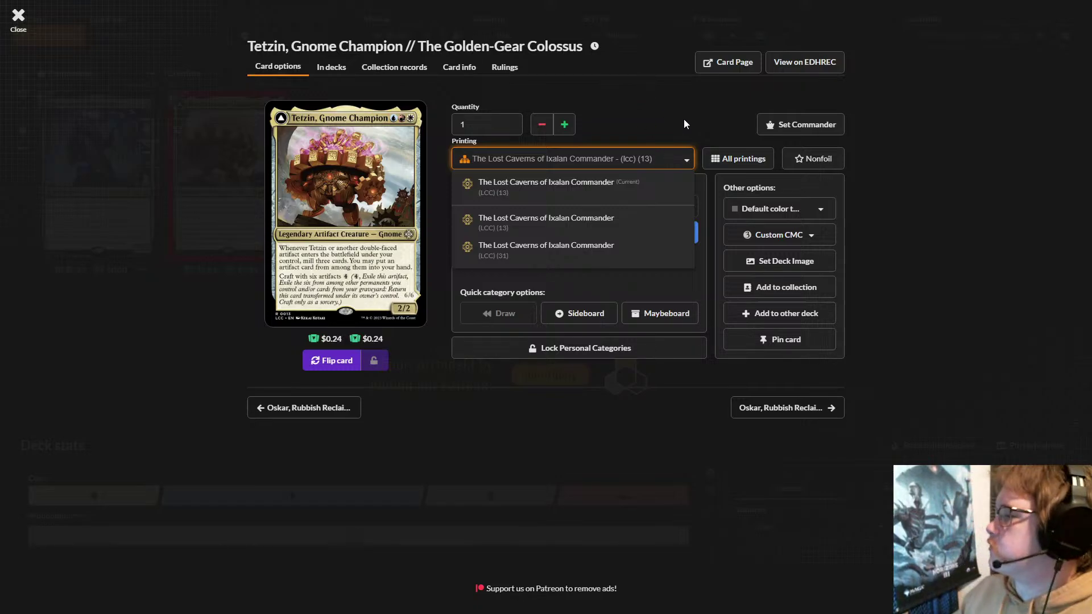
pyautogui.click(327, 360)
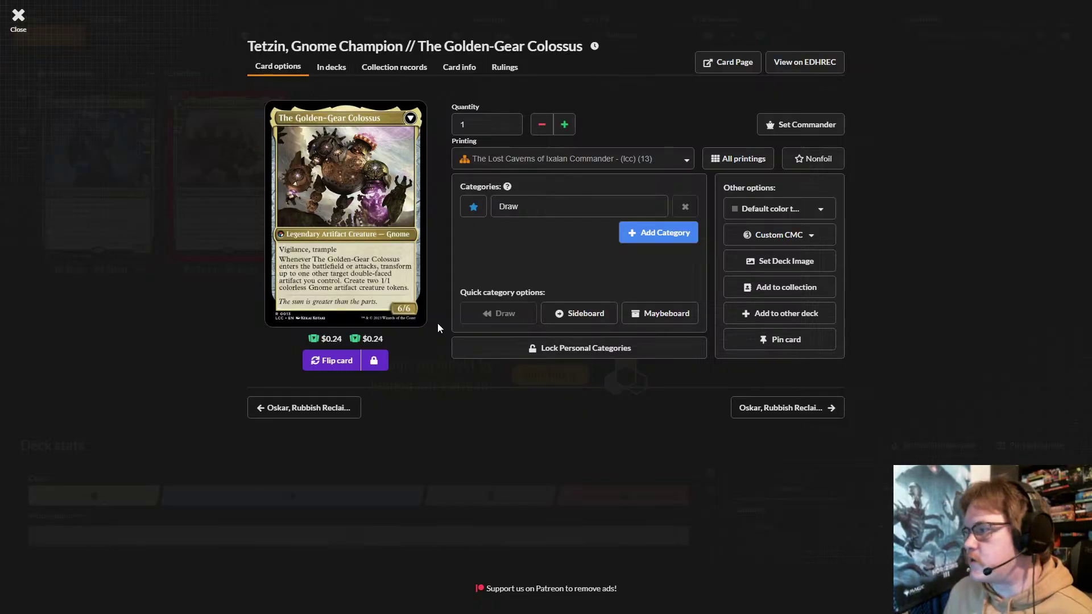
pyautogui.click(333, 364)
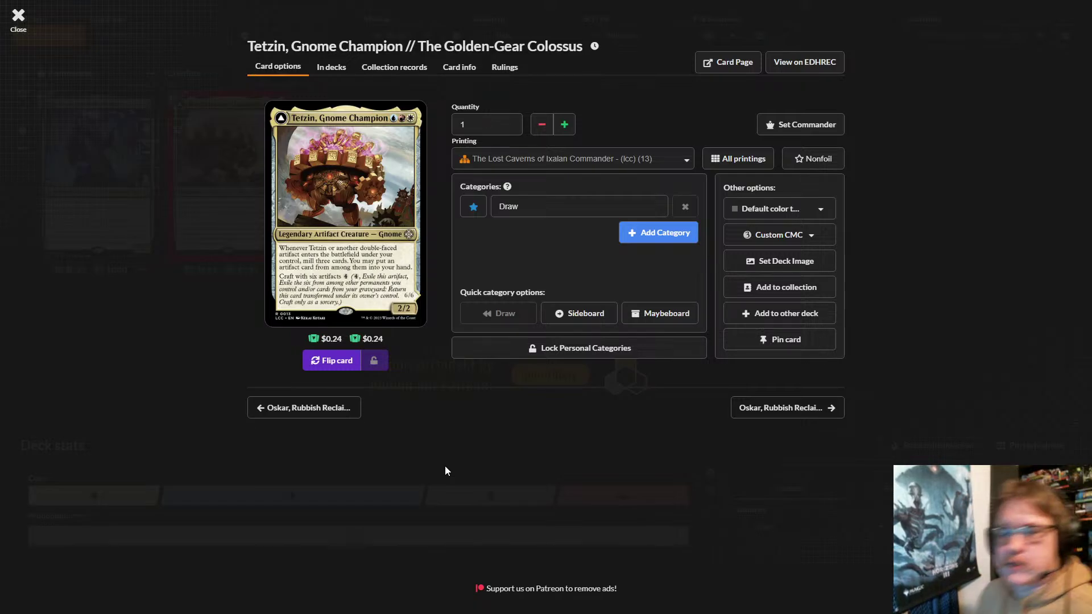
pyautogui.click(506, 457)
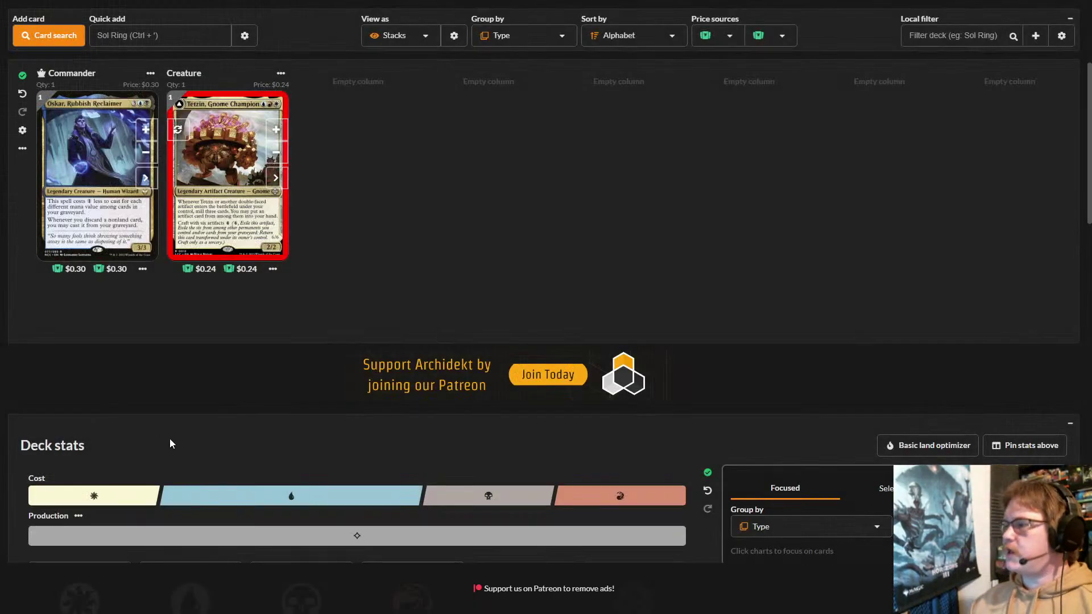
pyautogui.click(283, 151)
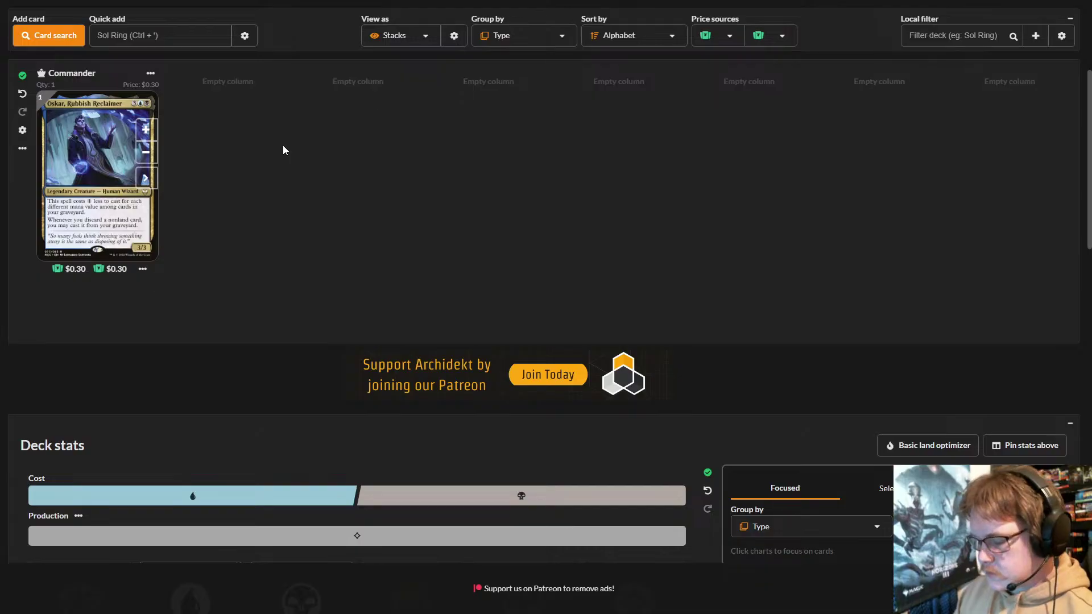
# - Add Archfiend of Ifnir to the deck using quick add
pyautogui.click(124, 33)
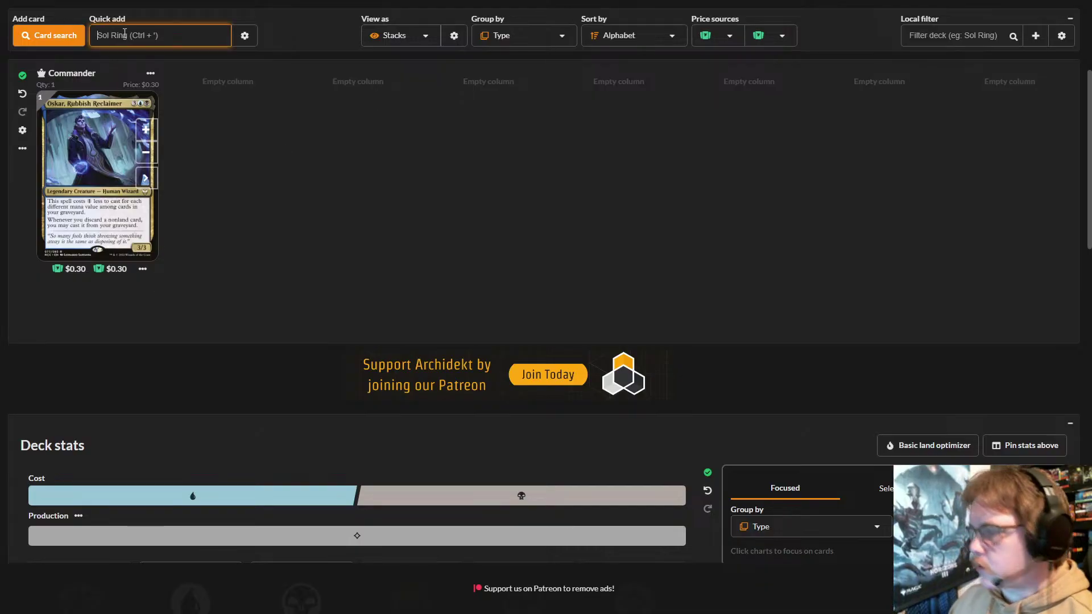
pyautogui.write('arch')
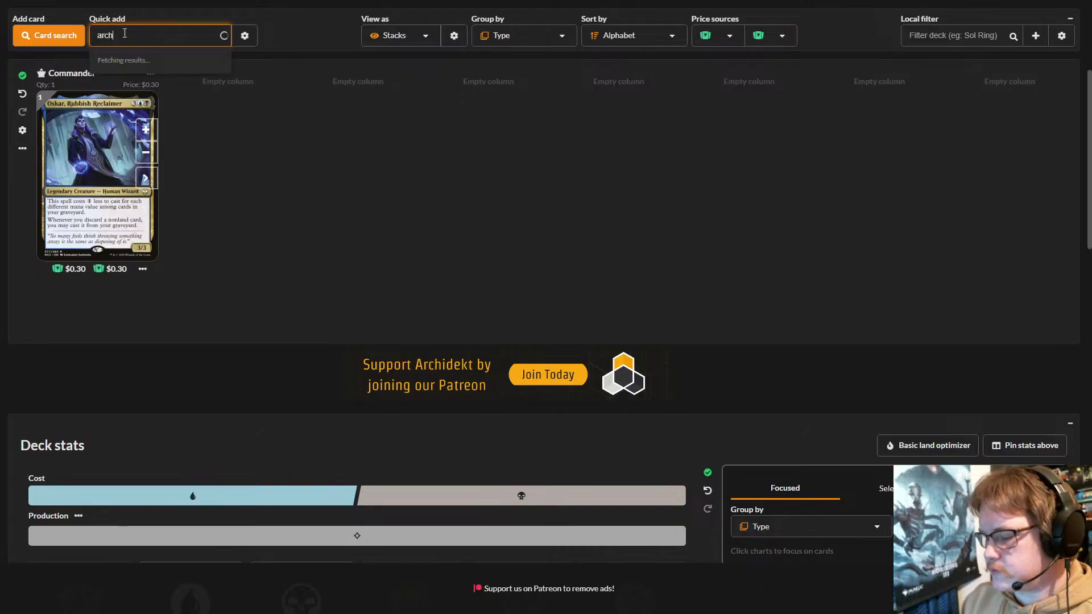
pyautogui.write('fie')
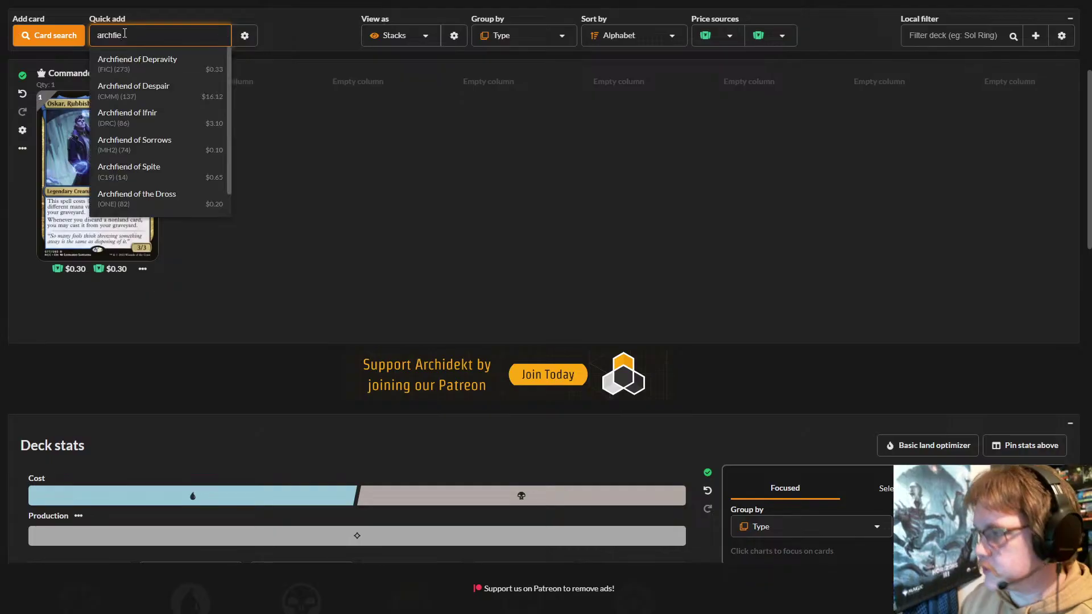
pyautogui.click(189, 113)
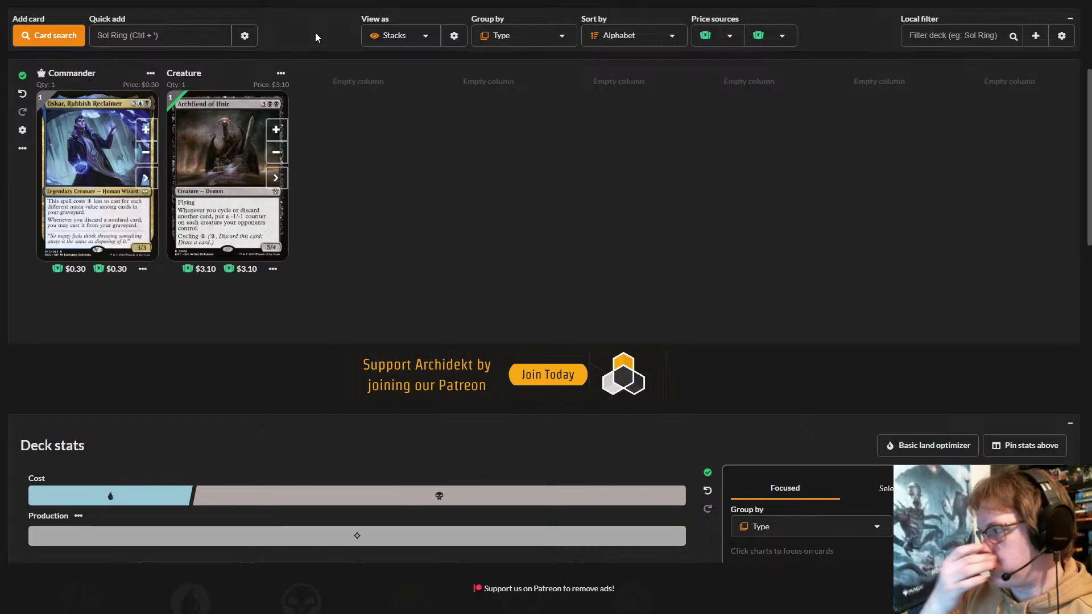
# - Try Demonic Consultation in the deck, and remove it after checking its card details
pyautogui.click(202, 33)
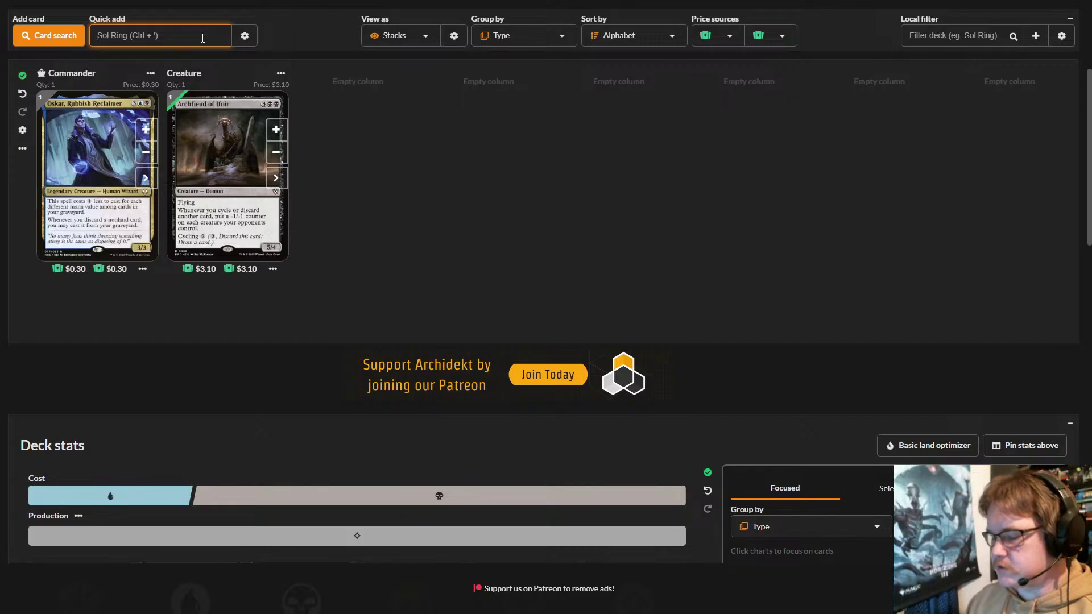
pyautogui.write('demoni')
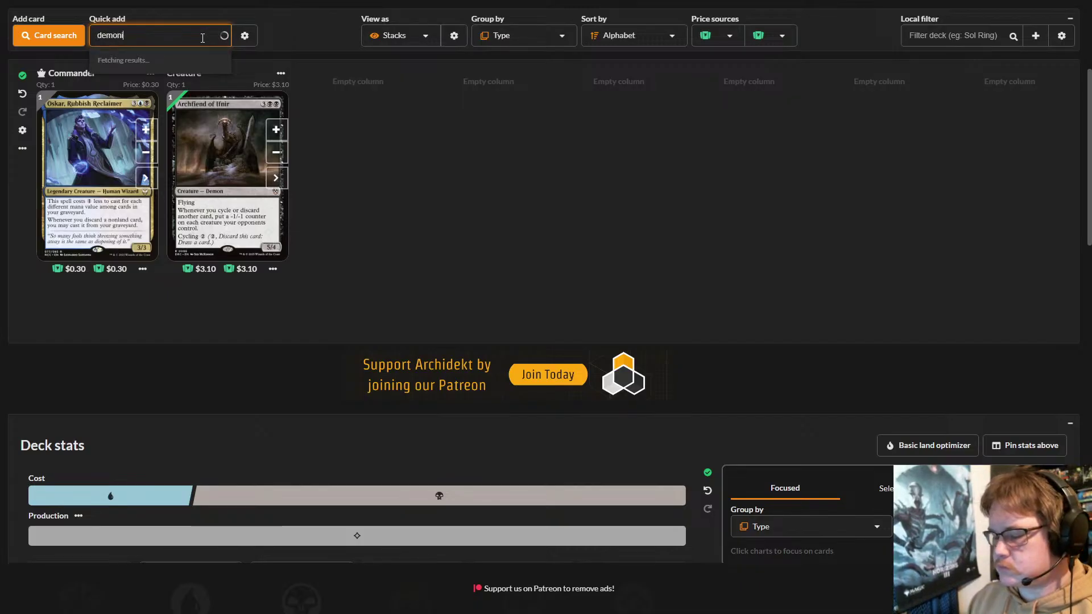
pyautogui.write('c')
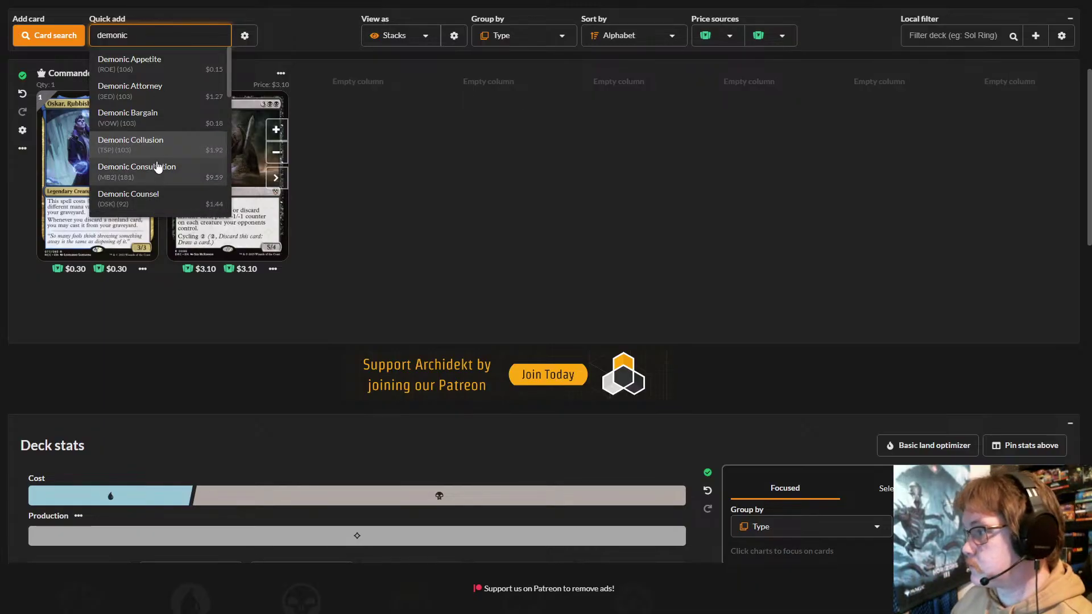
pyautogui.click(174, 171)
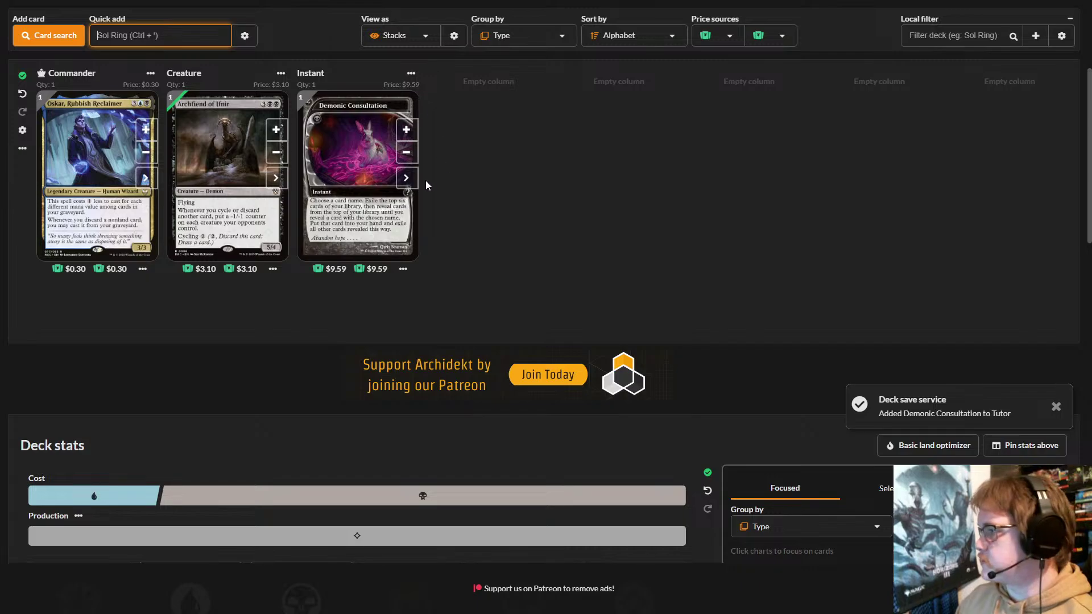
pyautogui.click(326, 243)
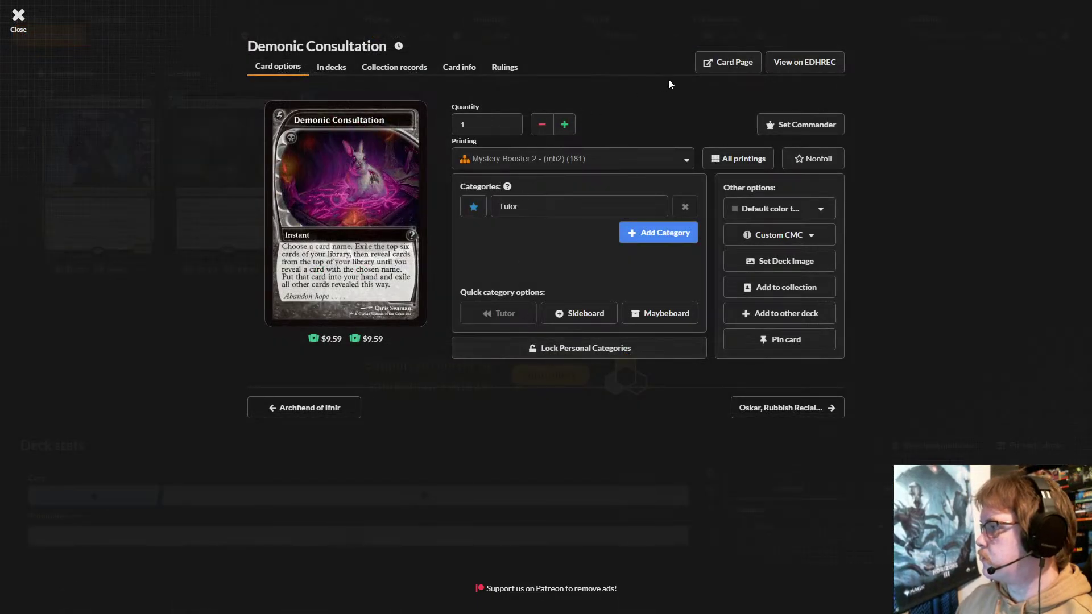
pyautogui.click(910, 149)
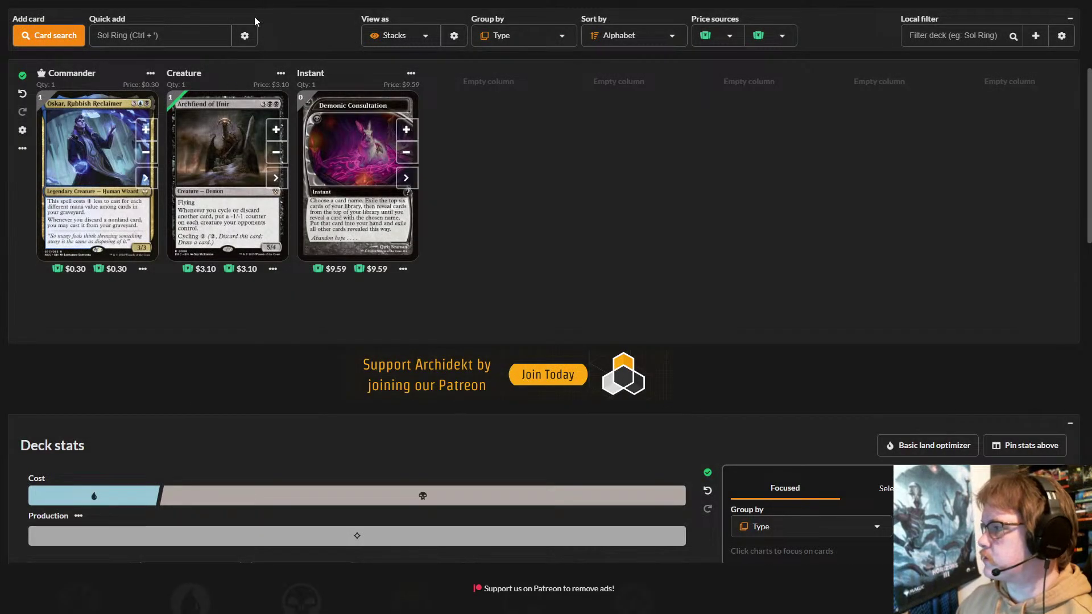
pyautogui.click(406, 151)
# - Add Demonic Counsel to the deck using quick add
pyautogui.click(199, 38)
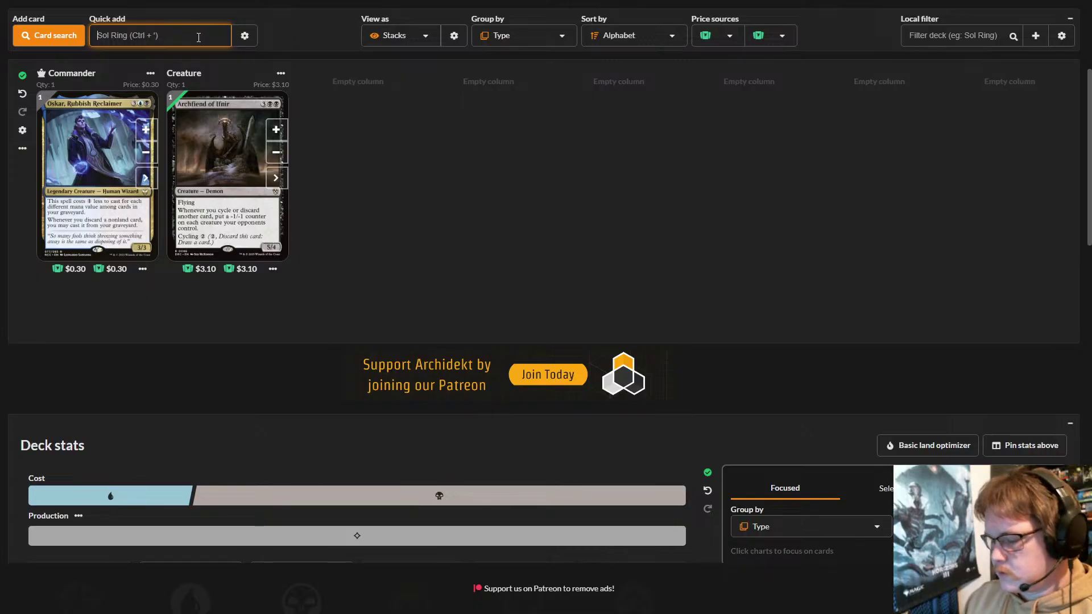
pyautogui.write('demoni')
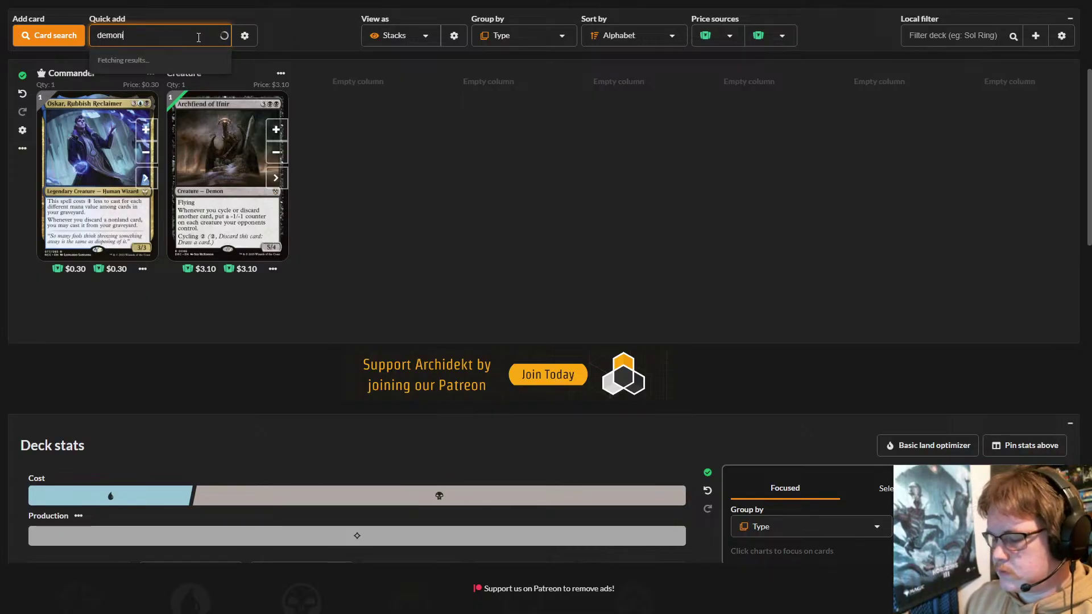
pyautogui.write('c con')
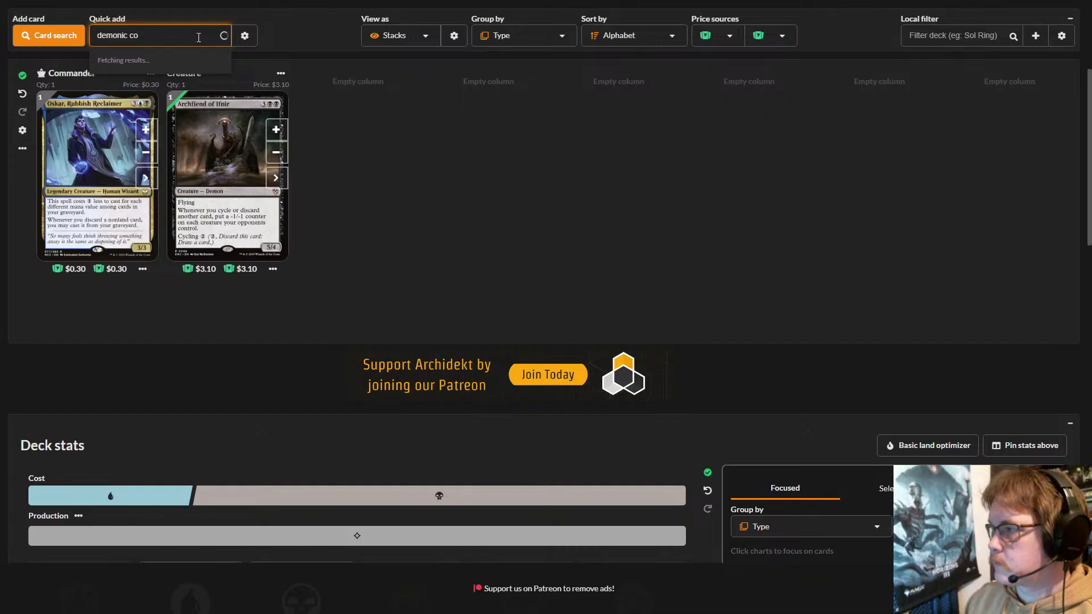
pyautogui.press('BackSpace')
pyautogui.write('u')
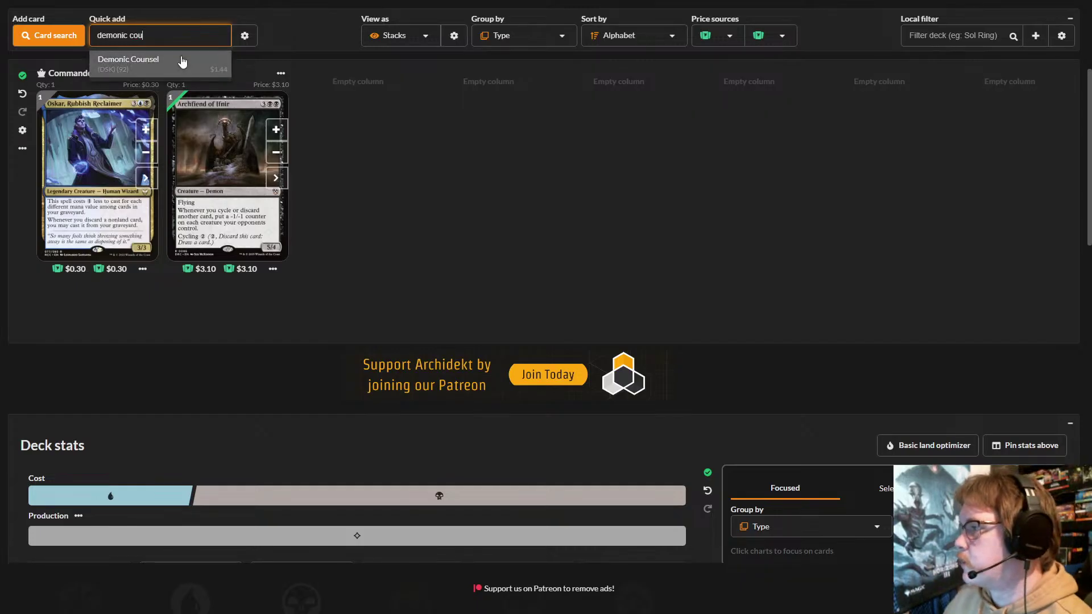
pyautogui.click(185, 62)
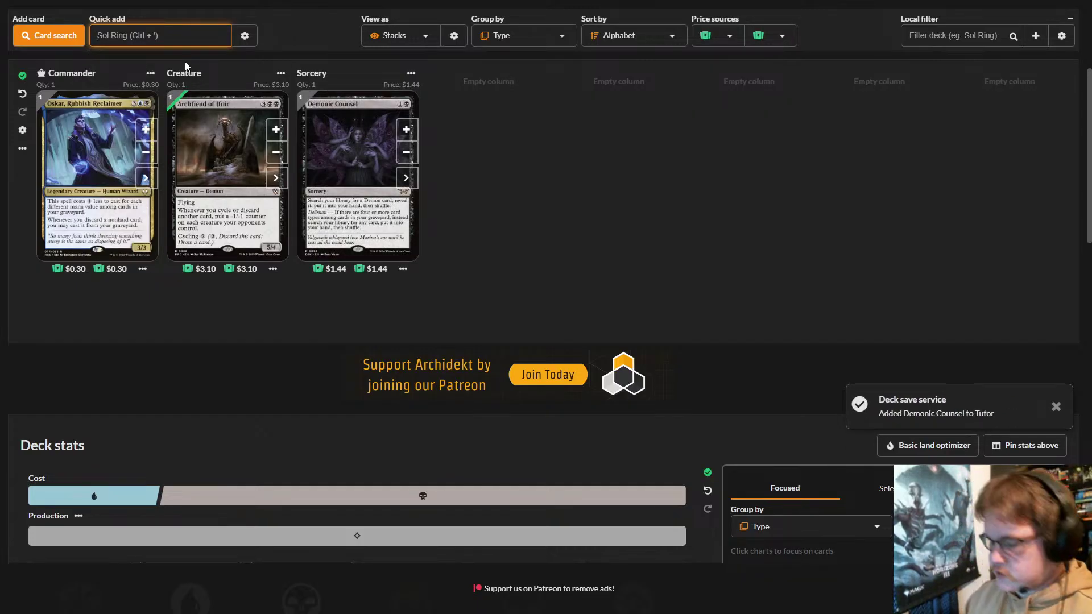
# - Add the land Darkwater Catacombs to the deck using quick add
pyautogui.write('da')
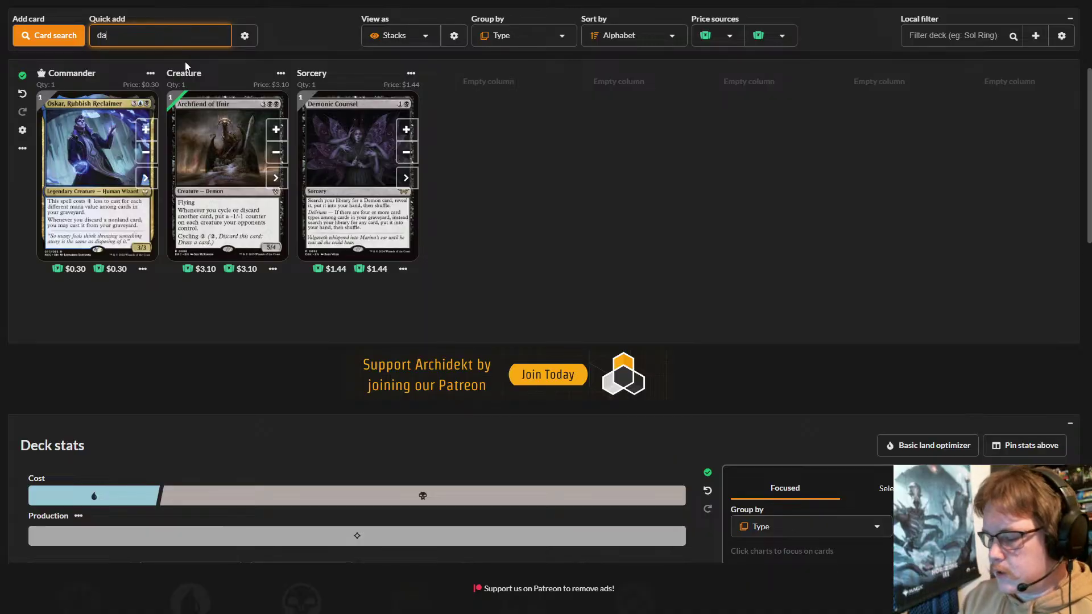
pyautogui.write('rkwater')
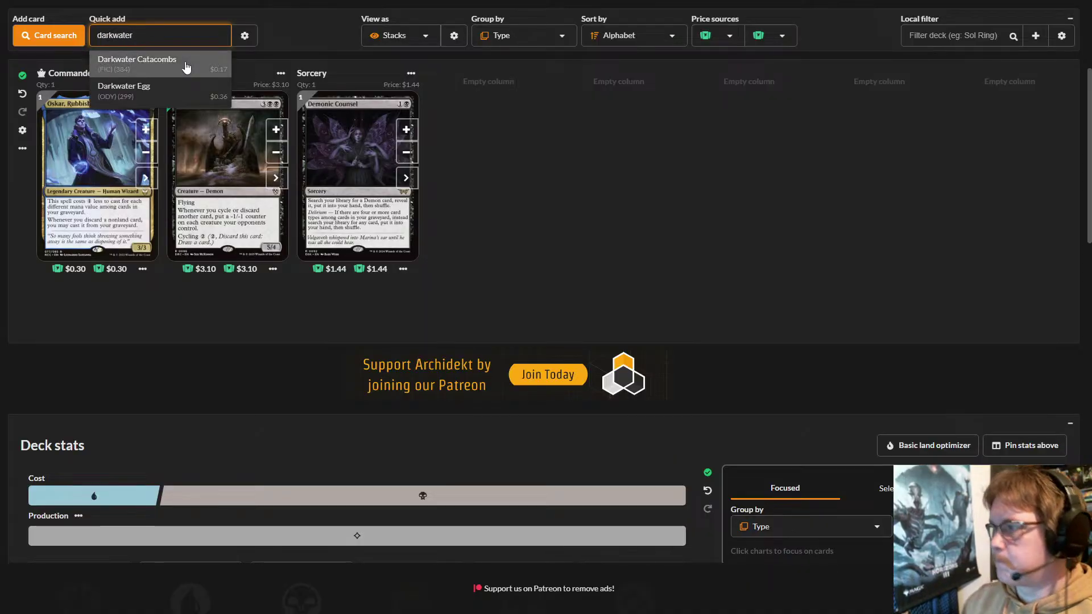
pyautogui.click(186, 63)
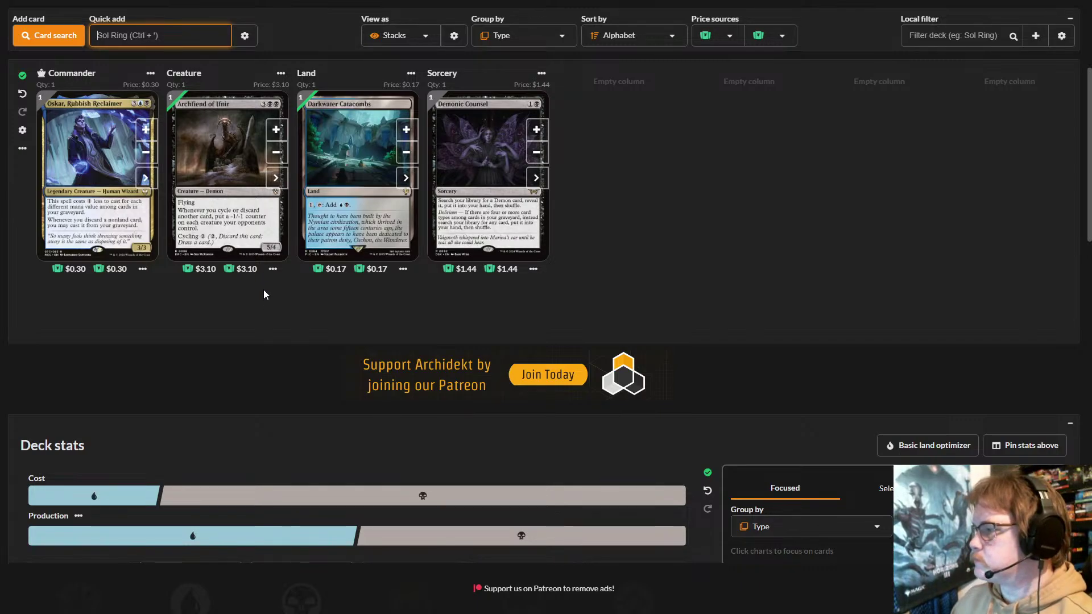
pyautogui.click(284, 302)
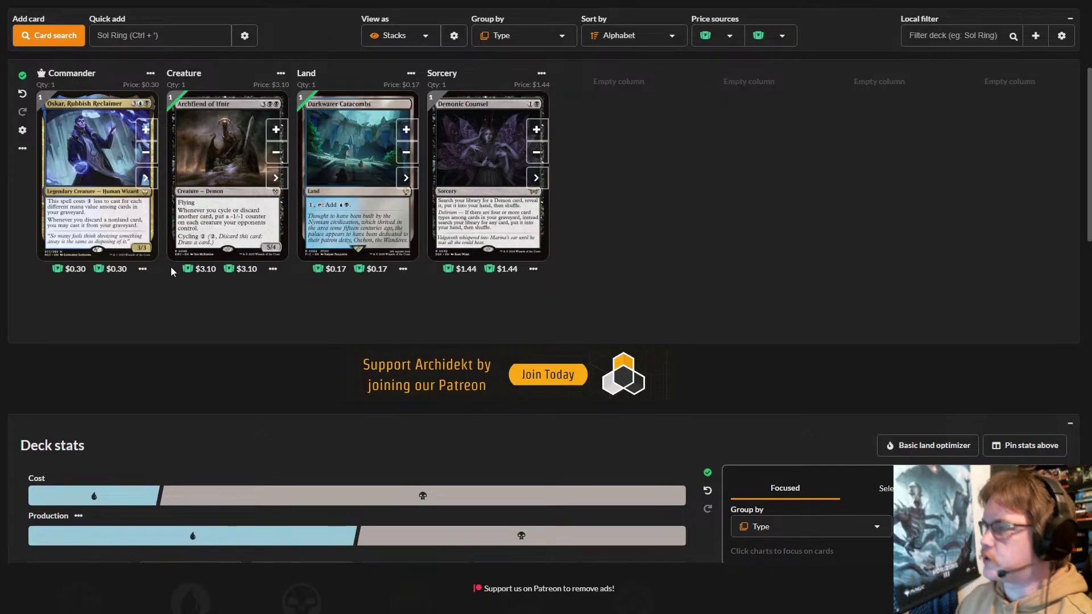
# - Add Markov Dreadknight to the deck using quick add
pyautogui.click(178, 35)
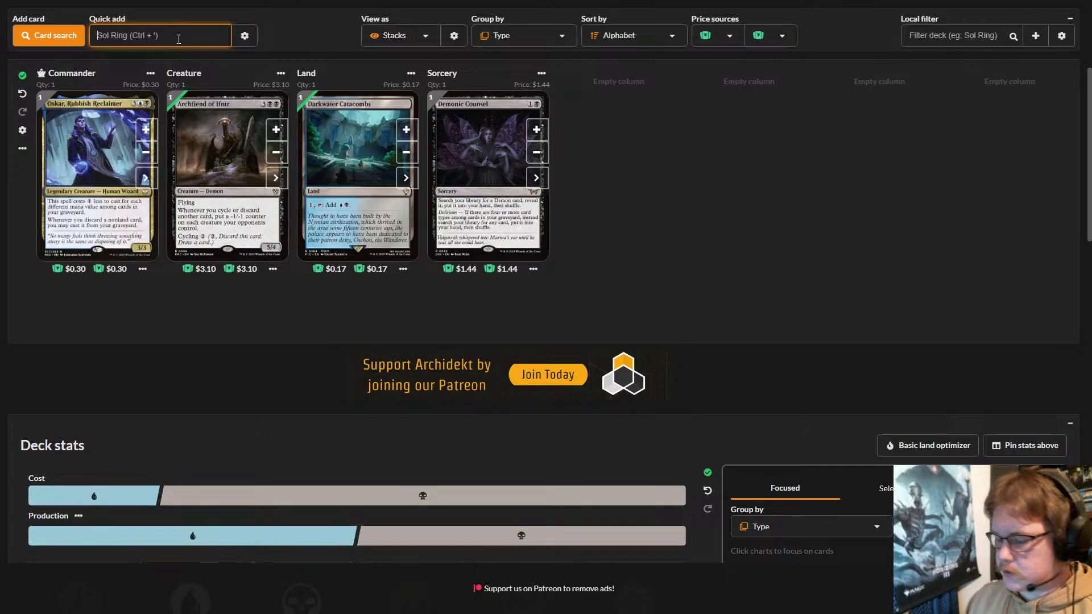
pyautogui.write('marko')
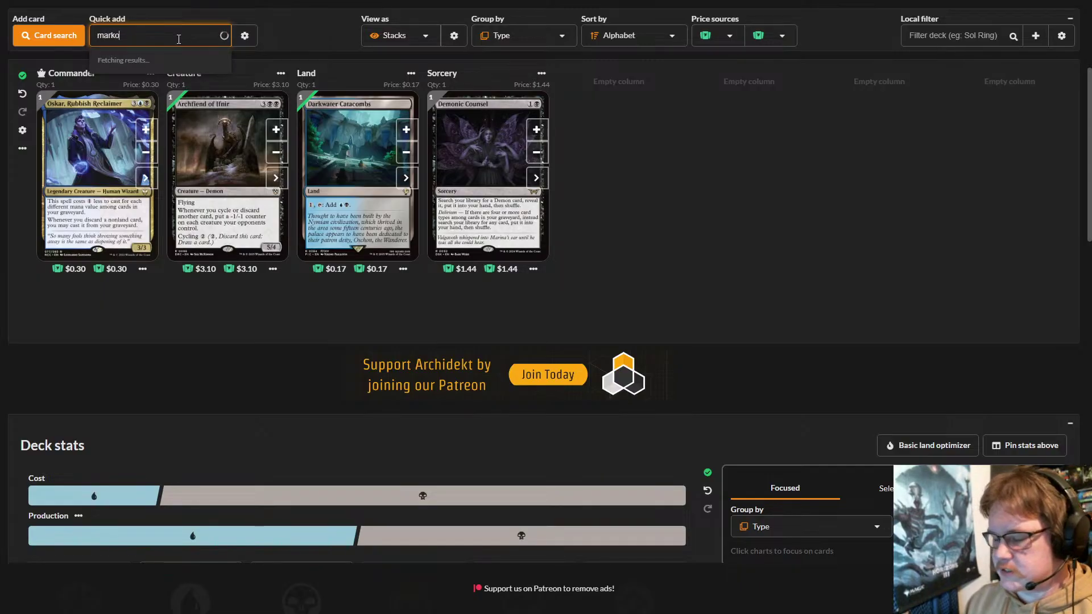
pyautogui.write('v')
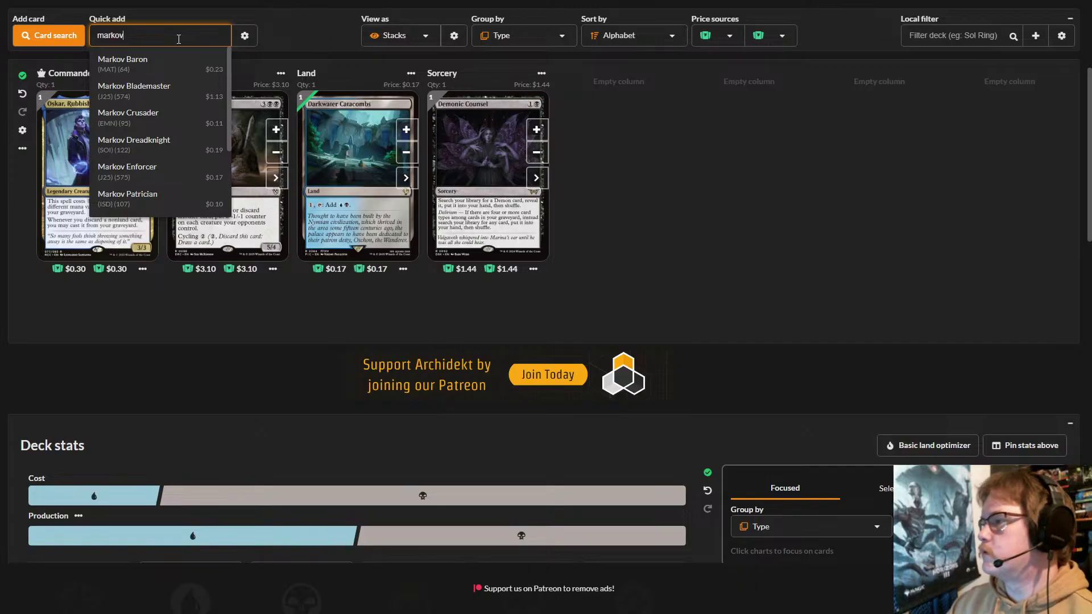
pyautogui.click(161, 146)
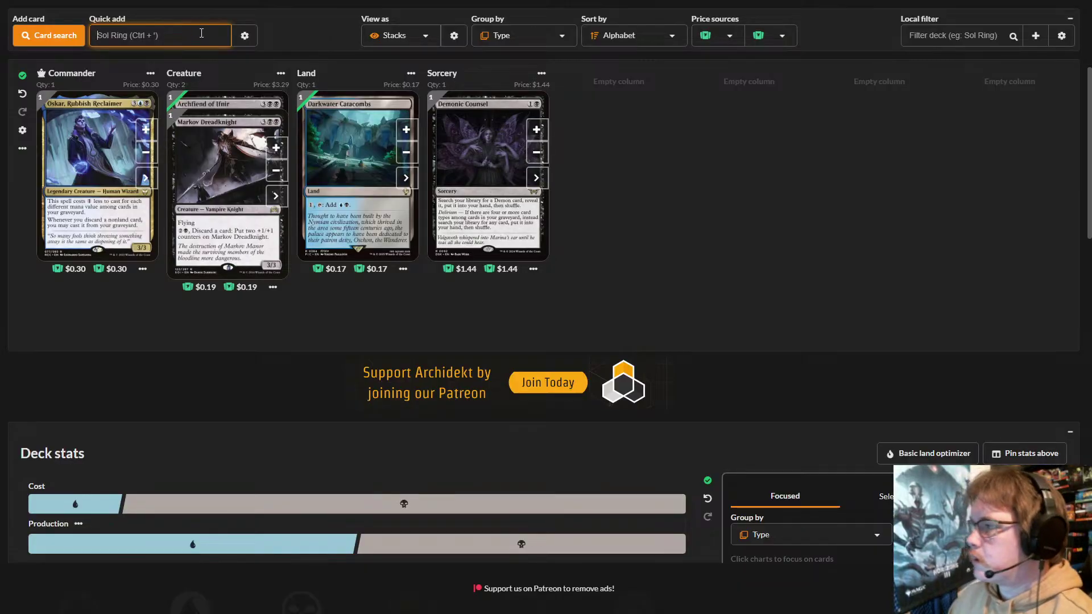
# - Add the basic land Island to the deck and raise its quantity to 9
pyautogui.write('is')
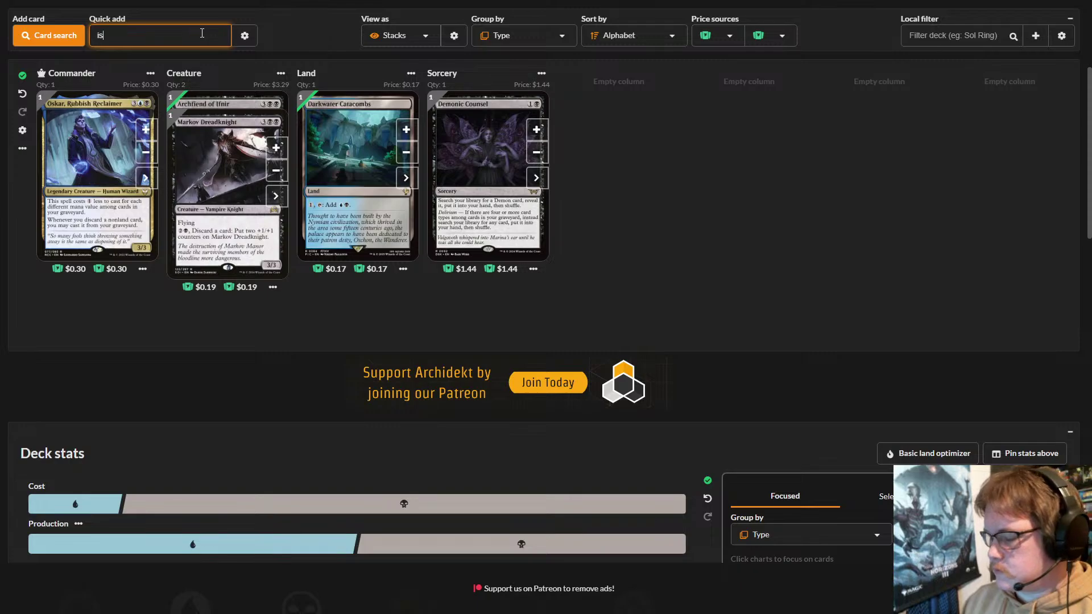
pyautogui.write('land')
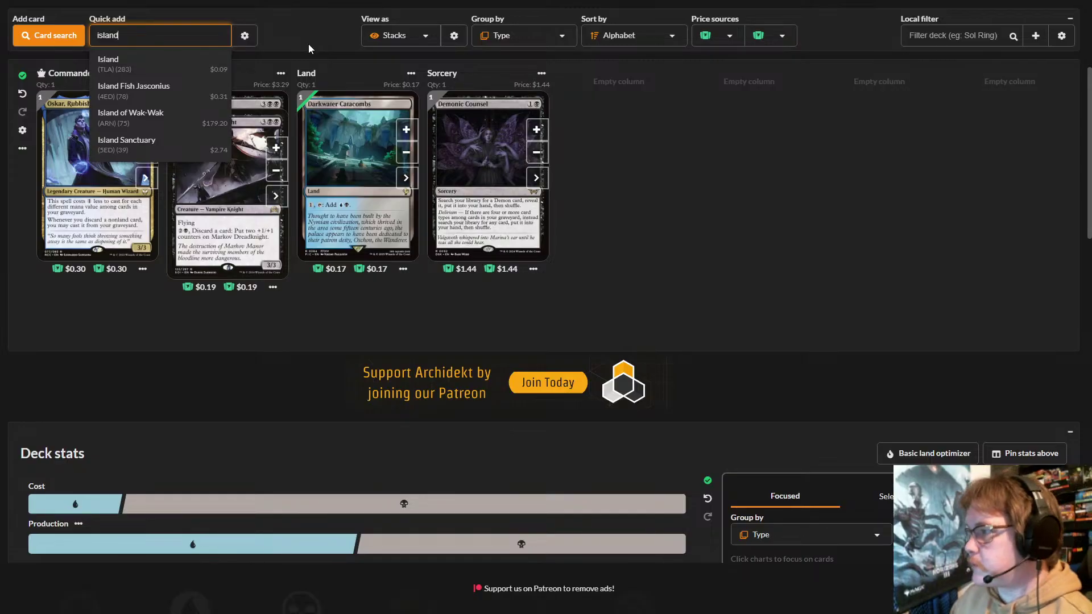
pyautogui.click(150, 69)
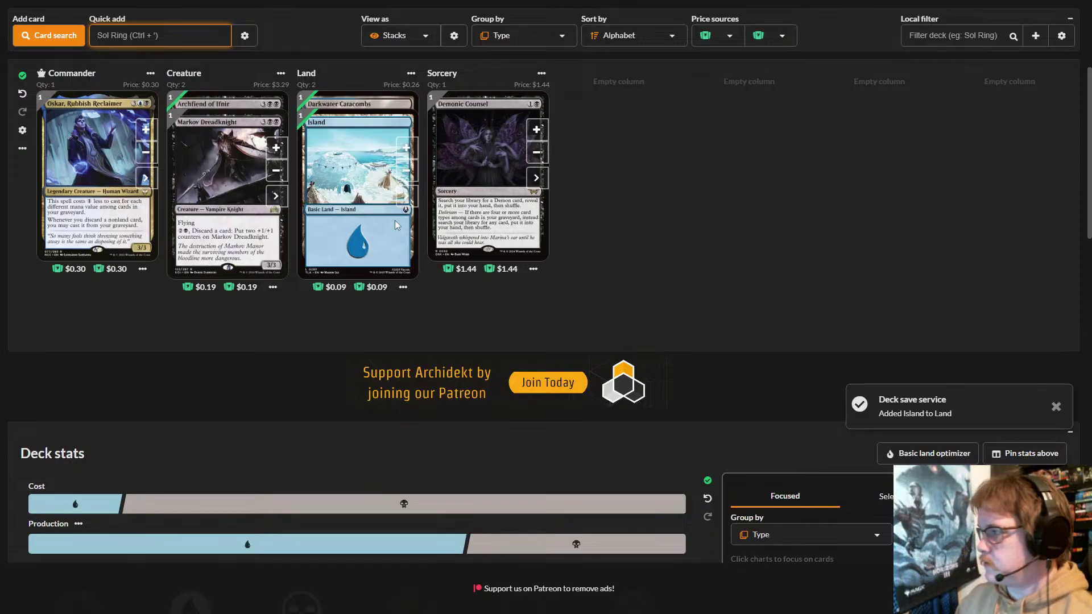
pyautogui.click(404, 149)
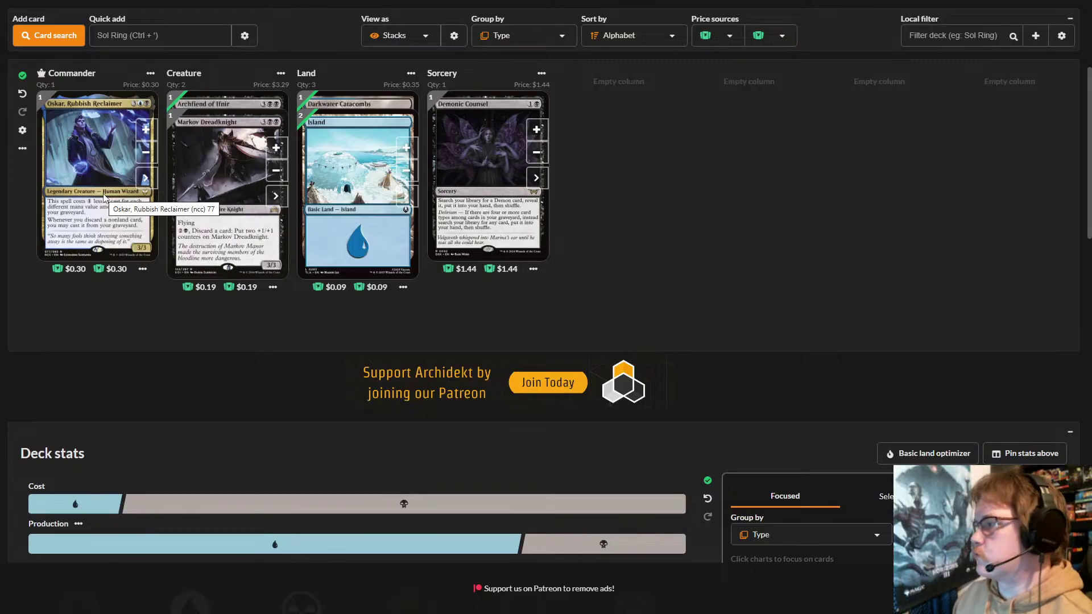
pyautogui.click(408, 158)
pyautogui.click(408, 158)
pyautogui.click(408, 157)
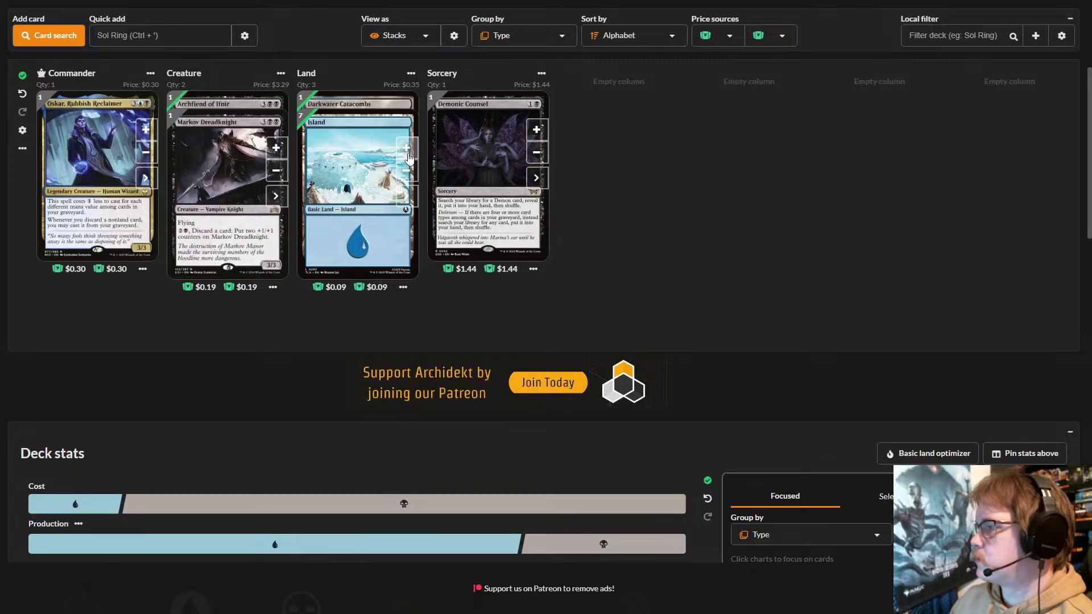
pyautogui.click(409, 158)
# - Add the basic land Swamp to the deck and raise its quantity to 9
pyautogui.click(183, 41)
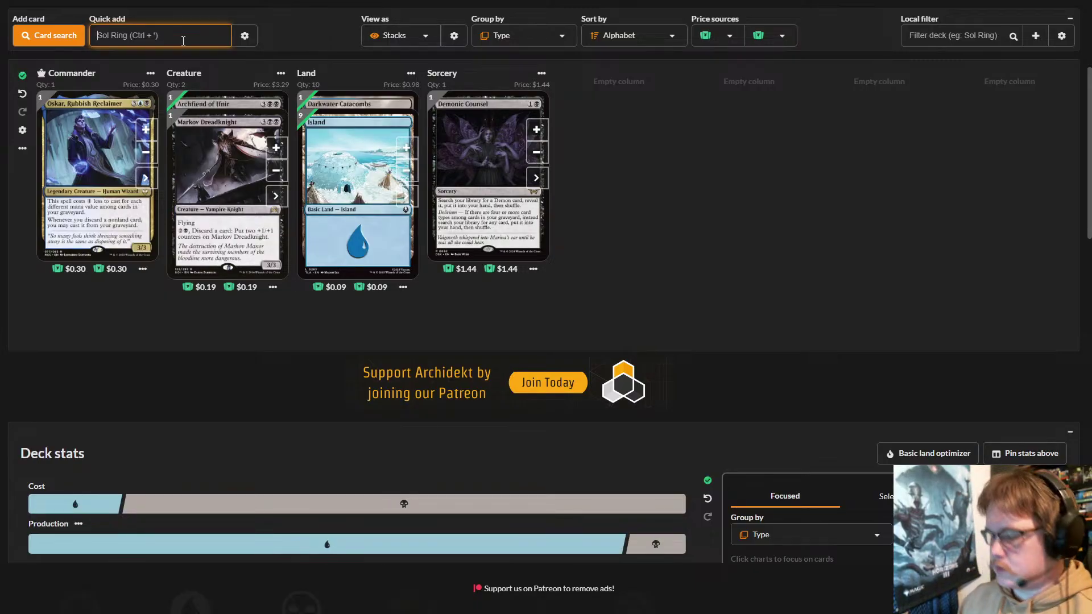
pyautogui.write('swa')
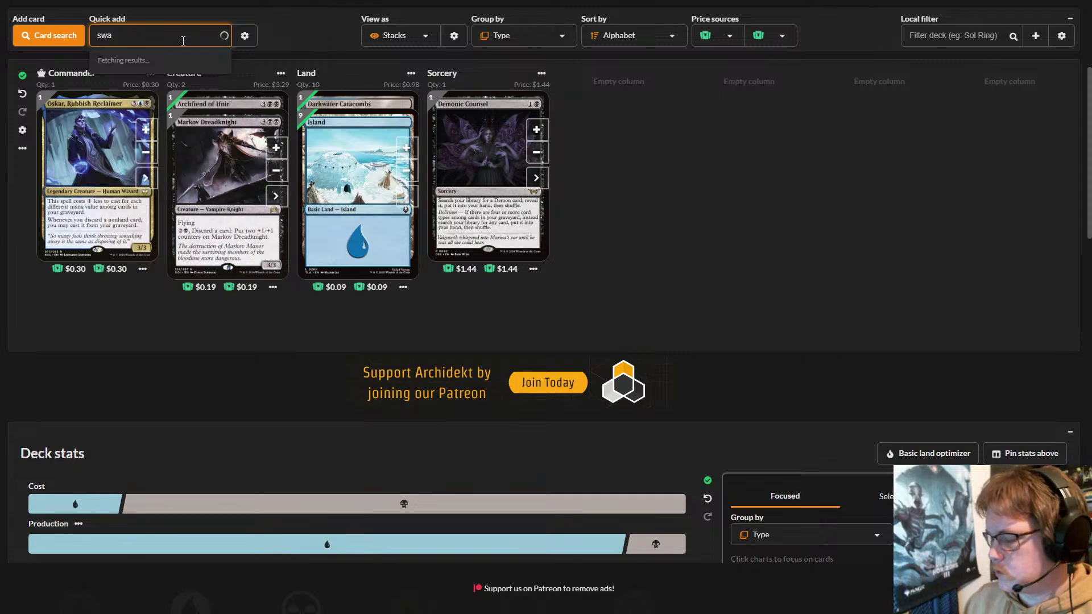
pyautogui.write('mp')
pyautogui.click(178, 63)
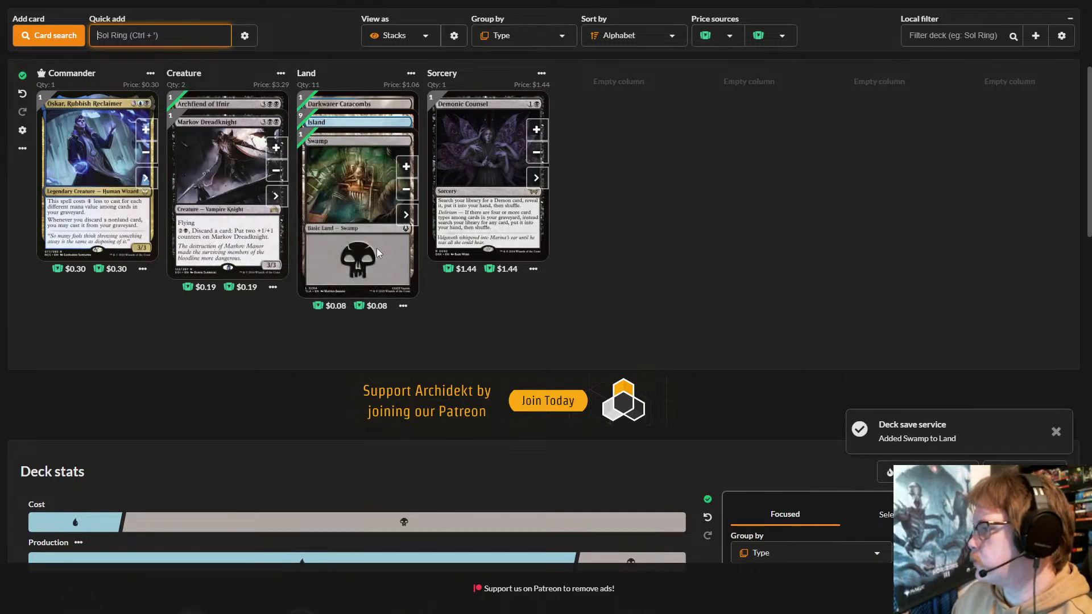
pyautogui.click(410, 169)
pyautogui.click(406, 166)
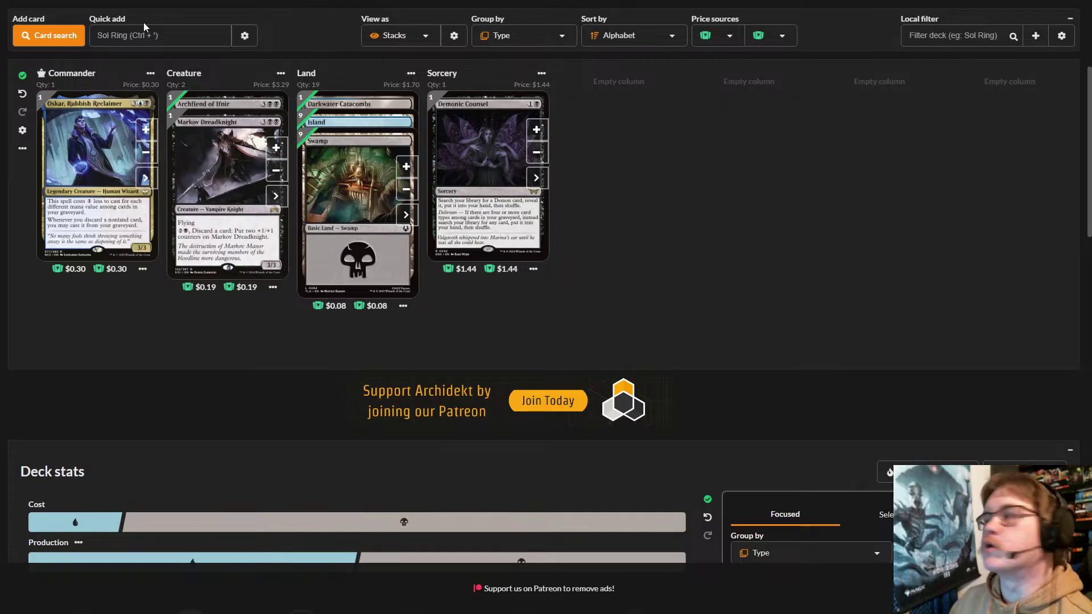
# - Add Dark Ritual to the deck using quick add
pyautogui.click(151, 41)
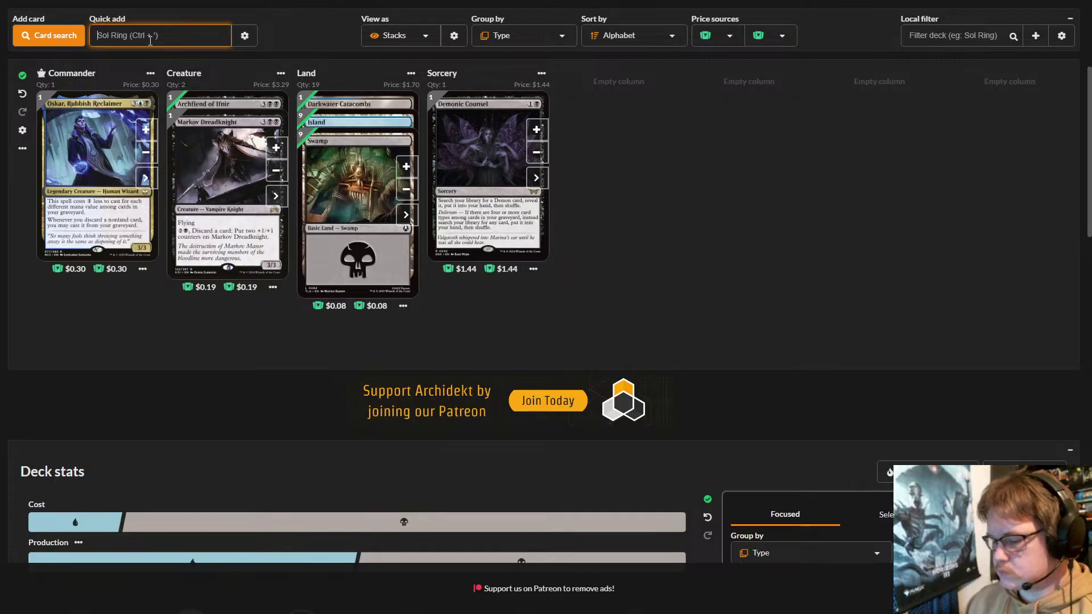
pyautogui.write('dark r')
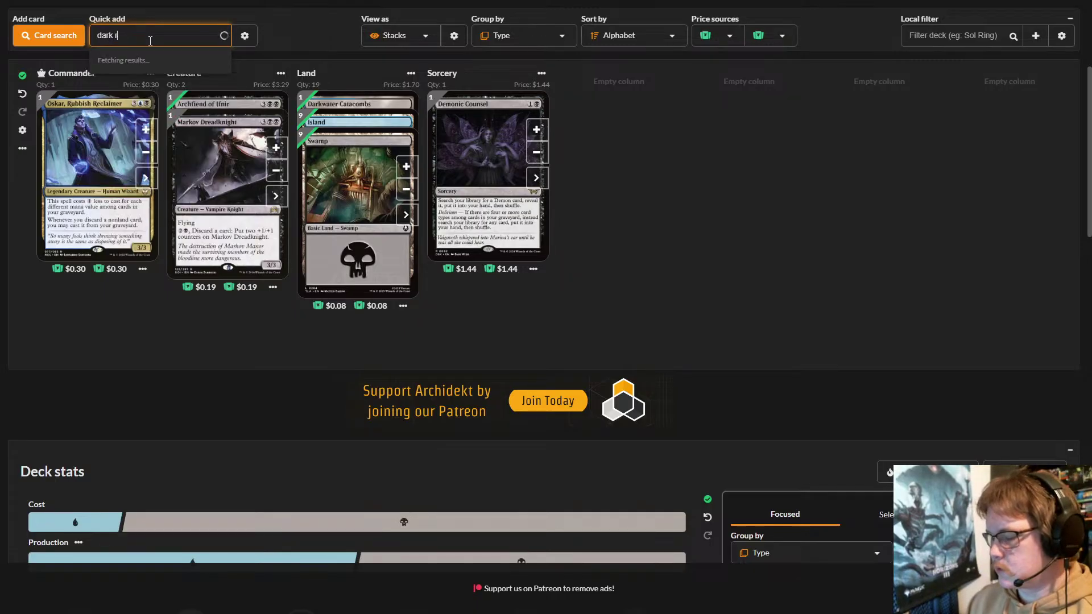
pyautogui.write('itu')
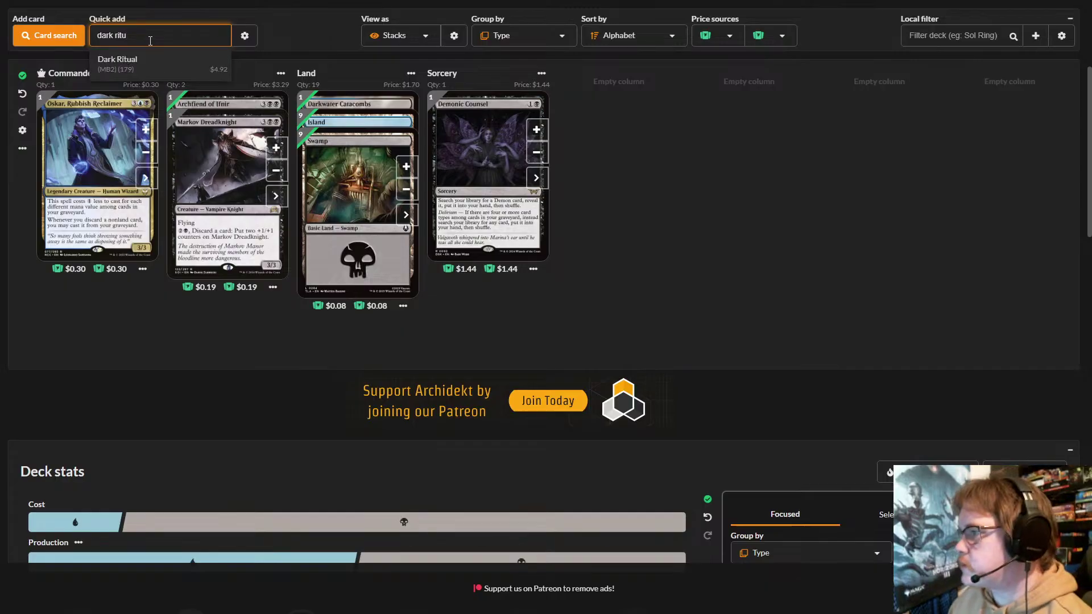
pyautogui.click(165, 73)
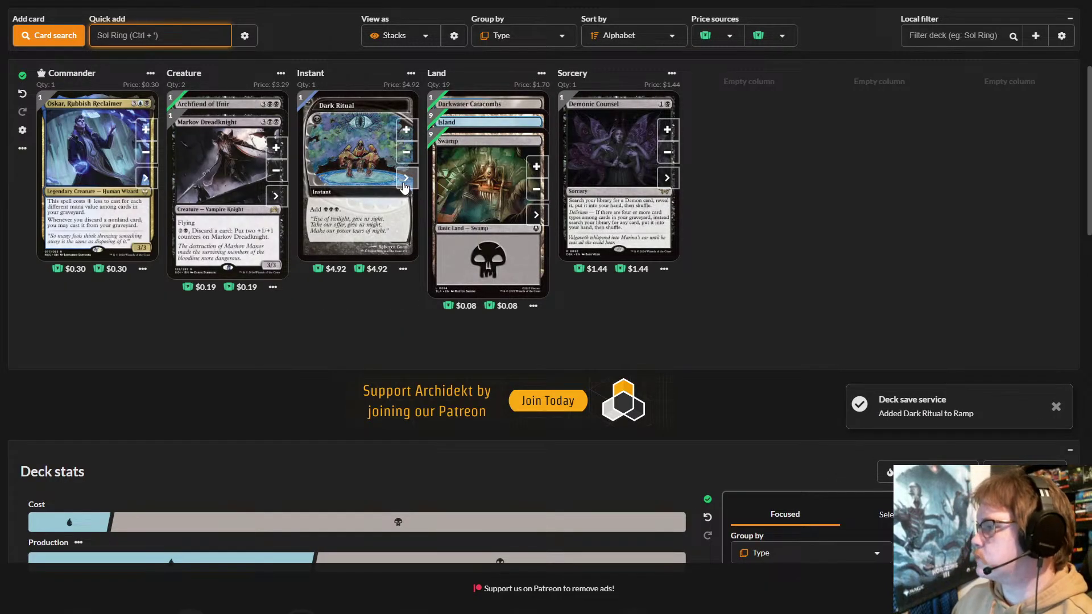
# - Change Dark Ritual's printing to Strixhaven Mystical Archive (STA) (26) and return to the deck
pyautogui.click(407, 180)
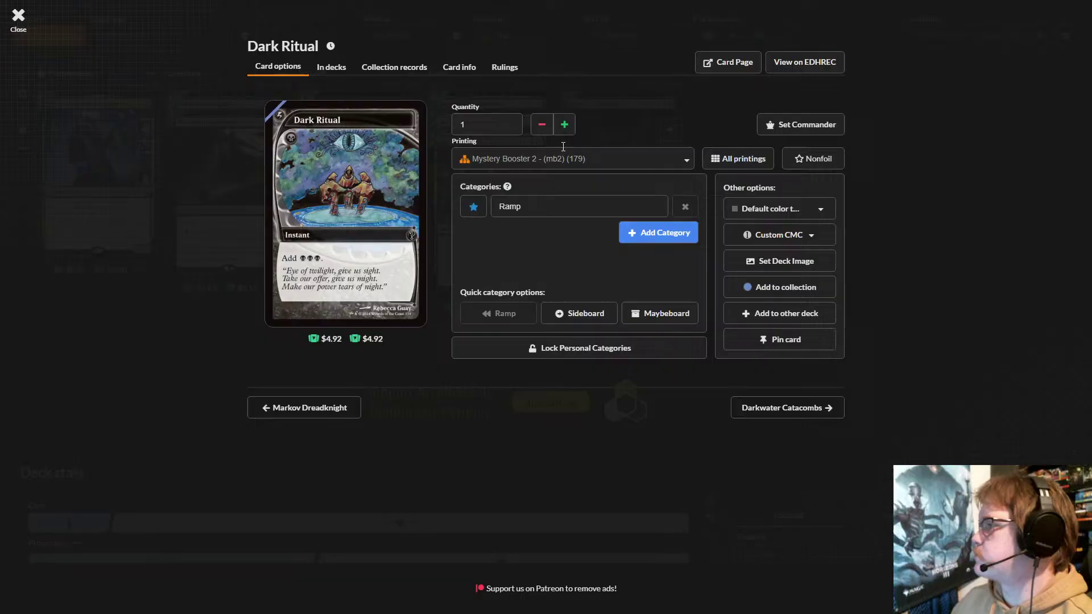
pyautogui.click(653, 167)
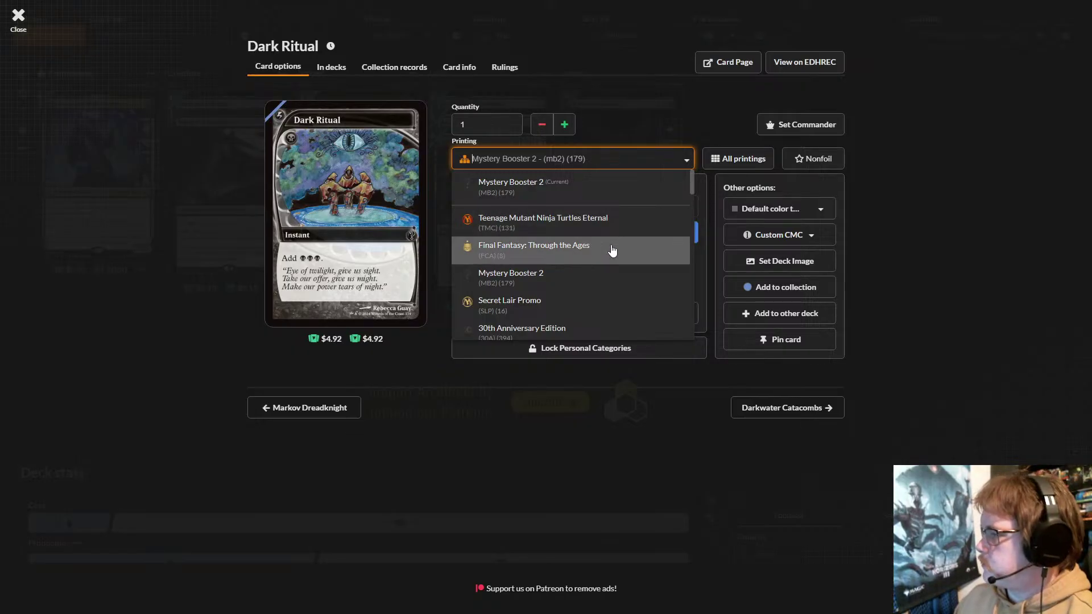
pyautogui.scroll(-2, 610, 246)
pyautogui.scroll(-3, 620, 246)
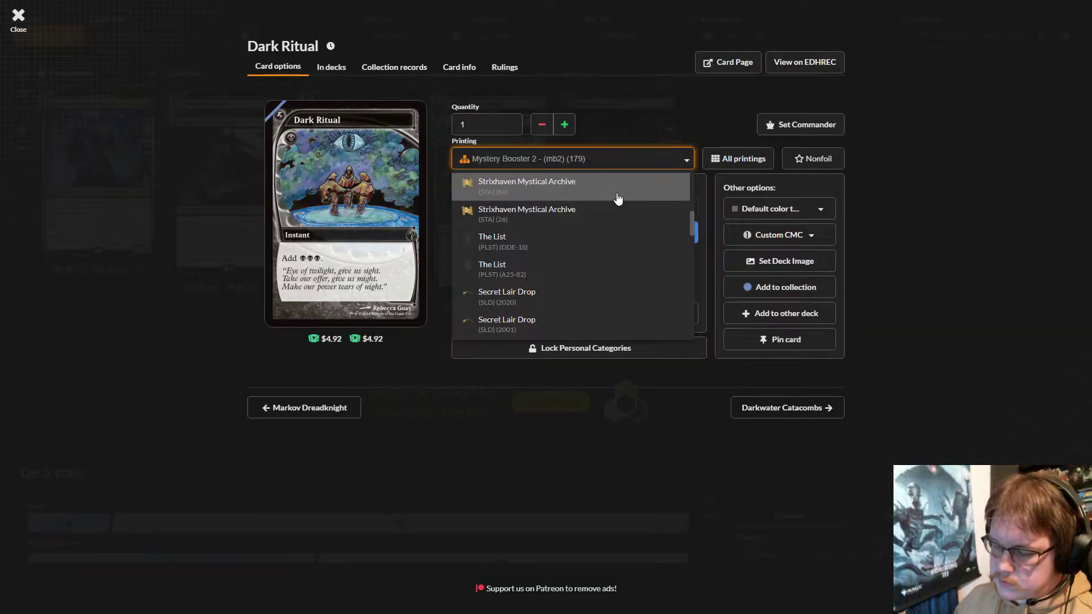
pyautogui.click(620, 219)
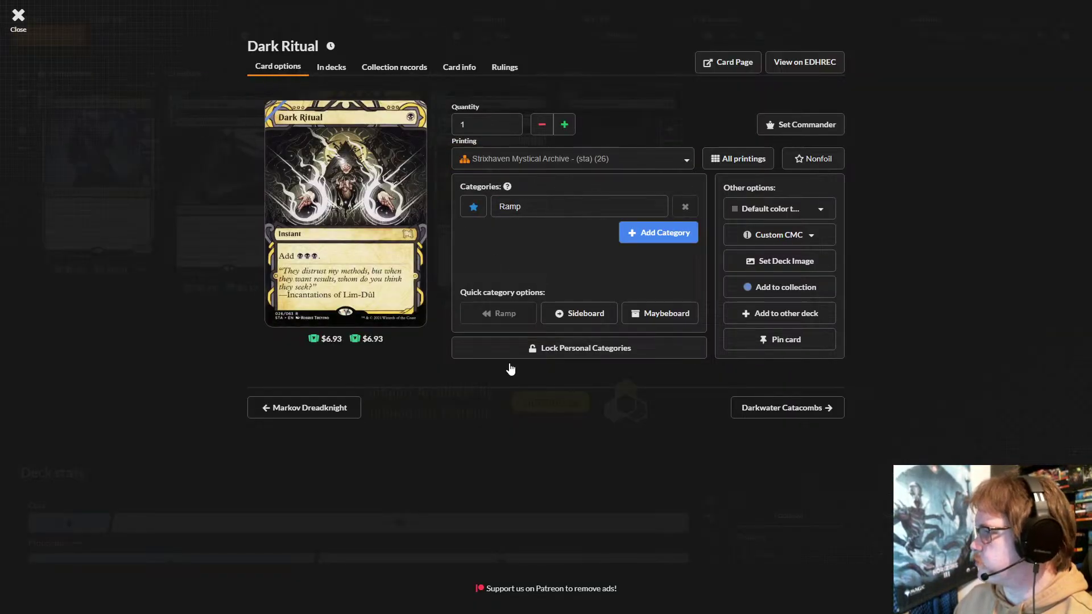
pyautogui.click(973, 323)
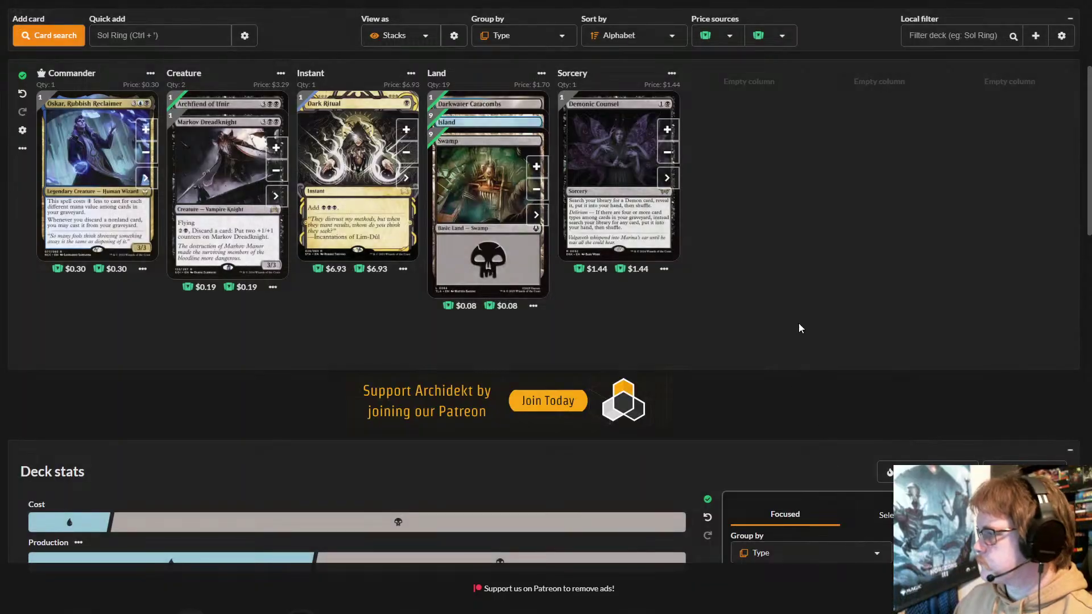
pyautogui.scroll(3, 798, 323)
pyautogui.click(171, 209)
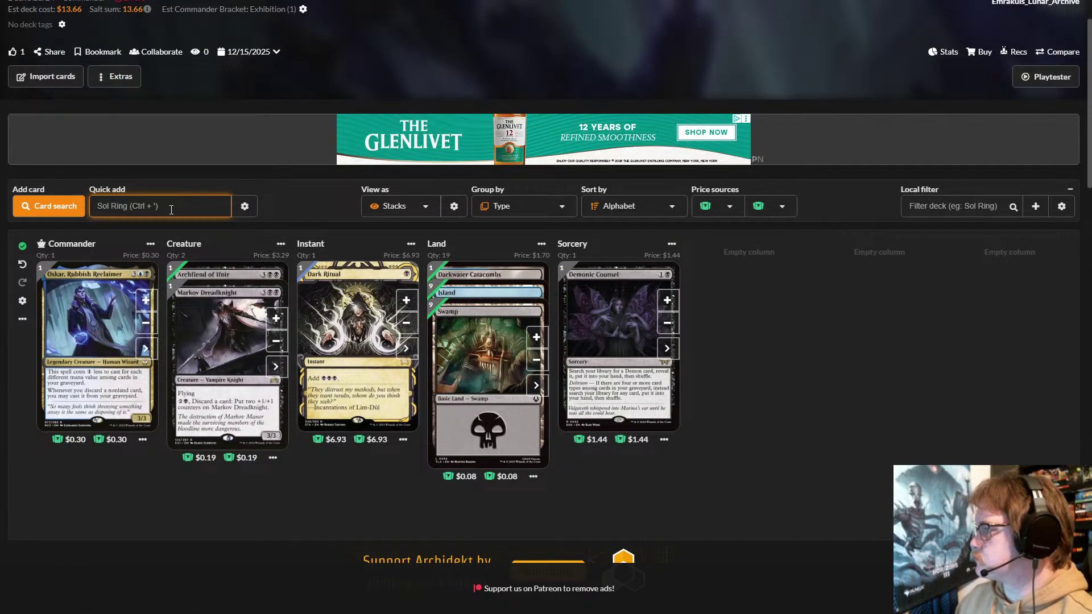
pyautogui.scroll(-3, 762, 205)
pyautogui.middleClick(750, 172)
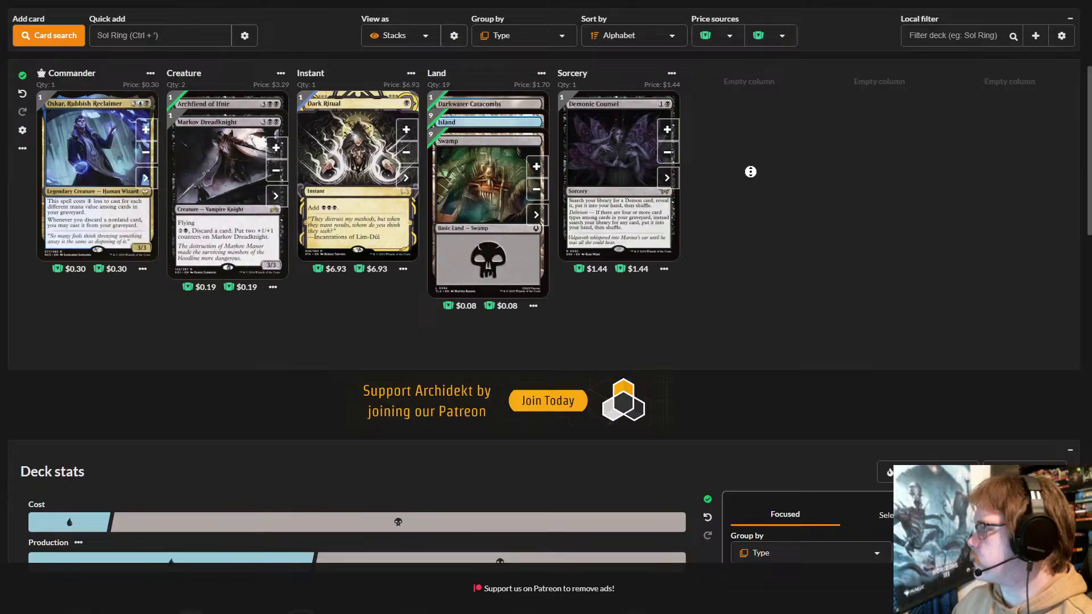
pyautogui.middleClick(751, 173)
# - Add the artifact Eye of Ojer Taq // Apex Observatory to the deck using quick add
pyautogui.click(182, 35)
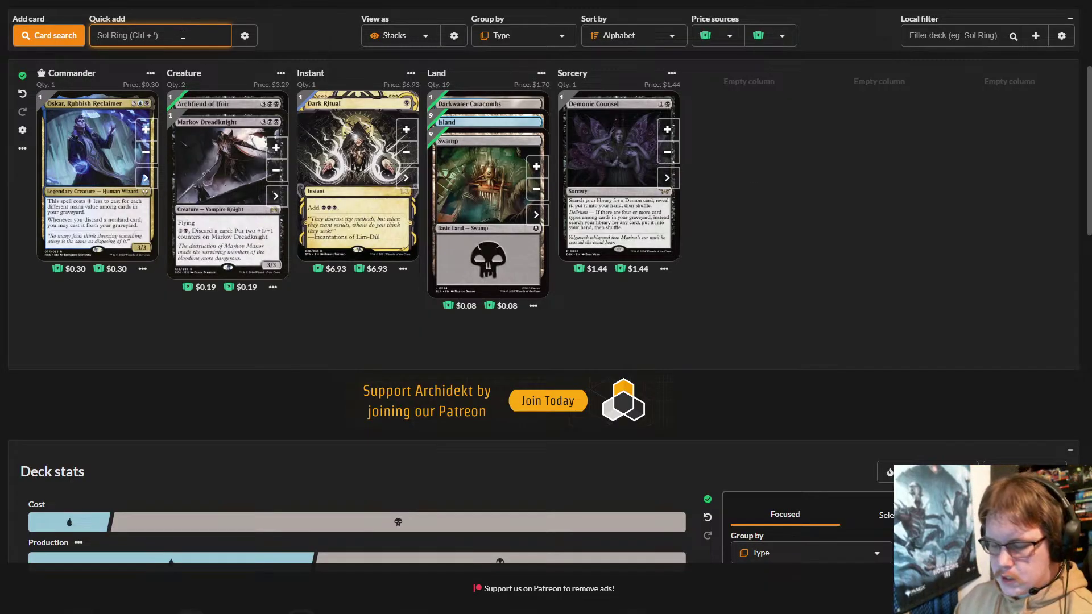
pyautogui.write('eye of')
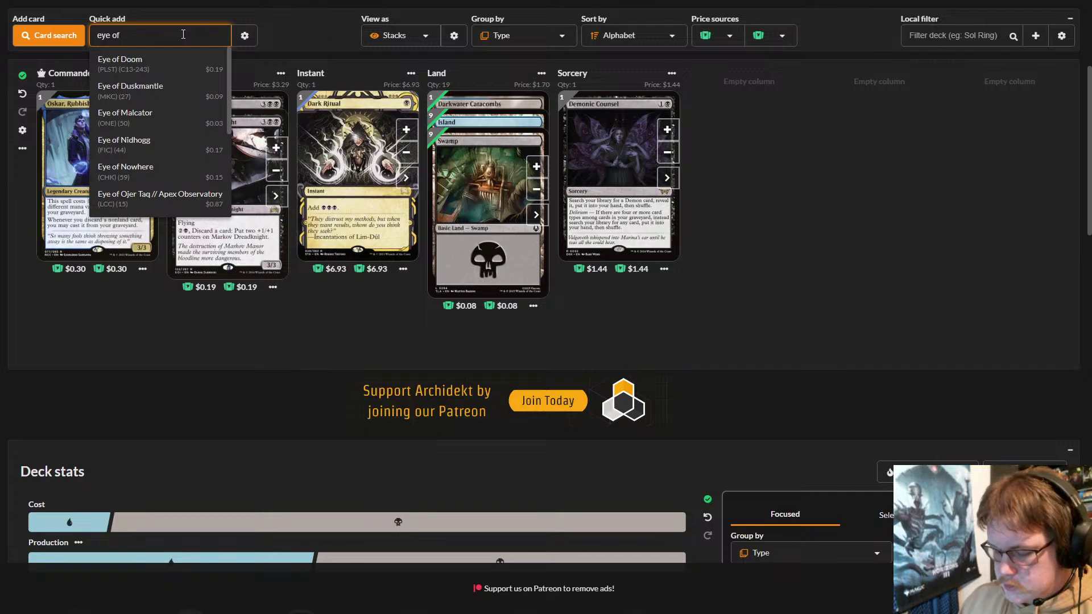
pyautogui.write(' oj')
pyautogui.write('er ')
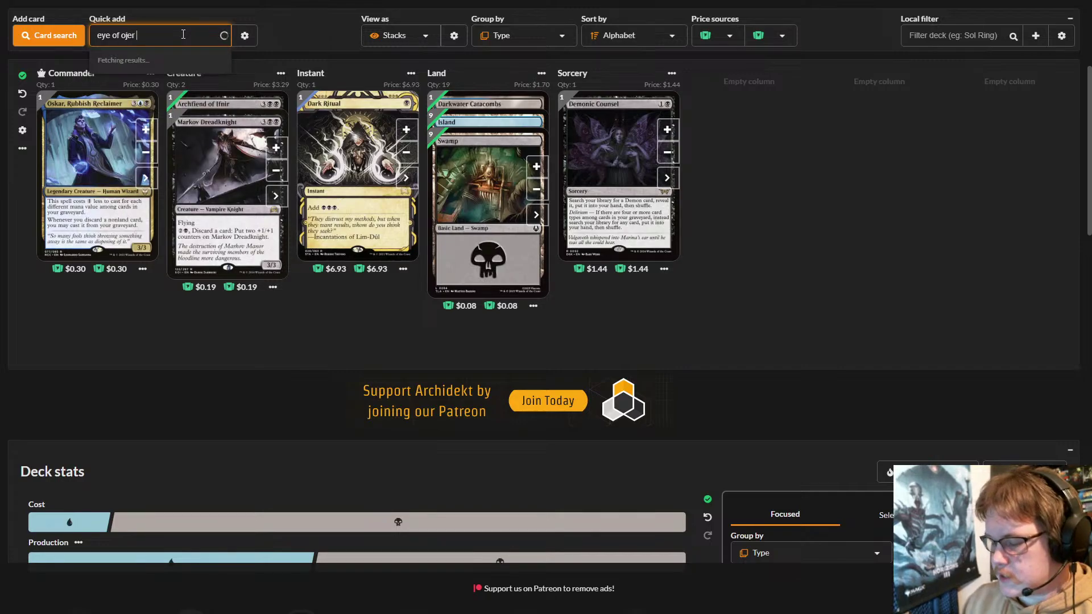
pyautogui.write('ta')
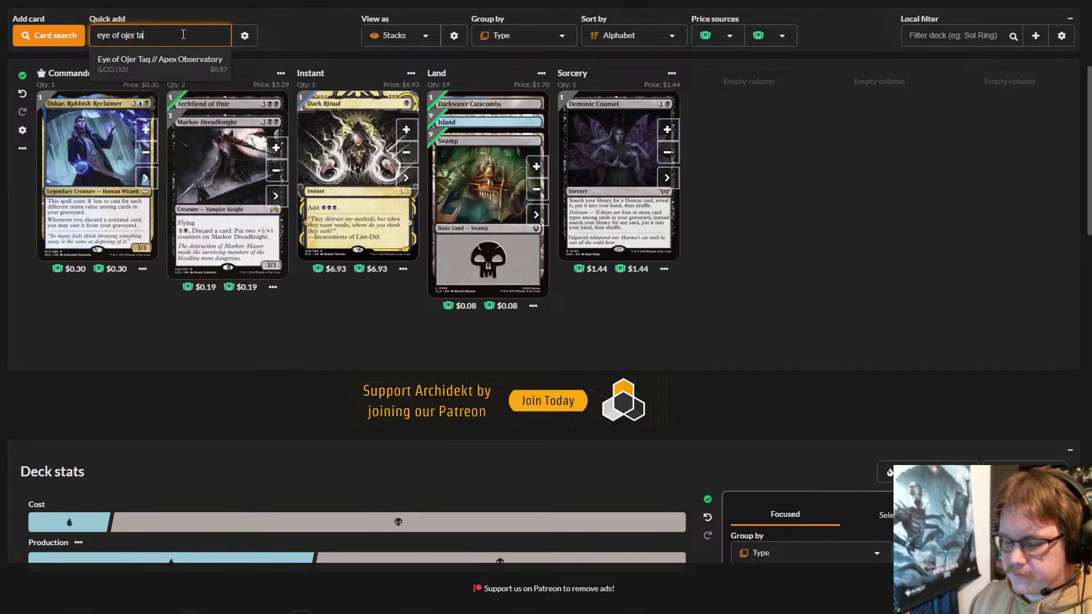
pyautogui.click(183, 70)
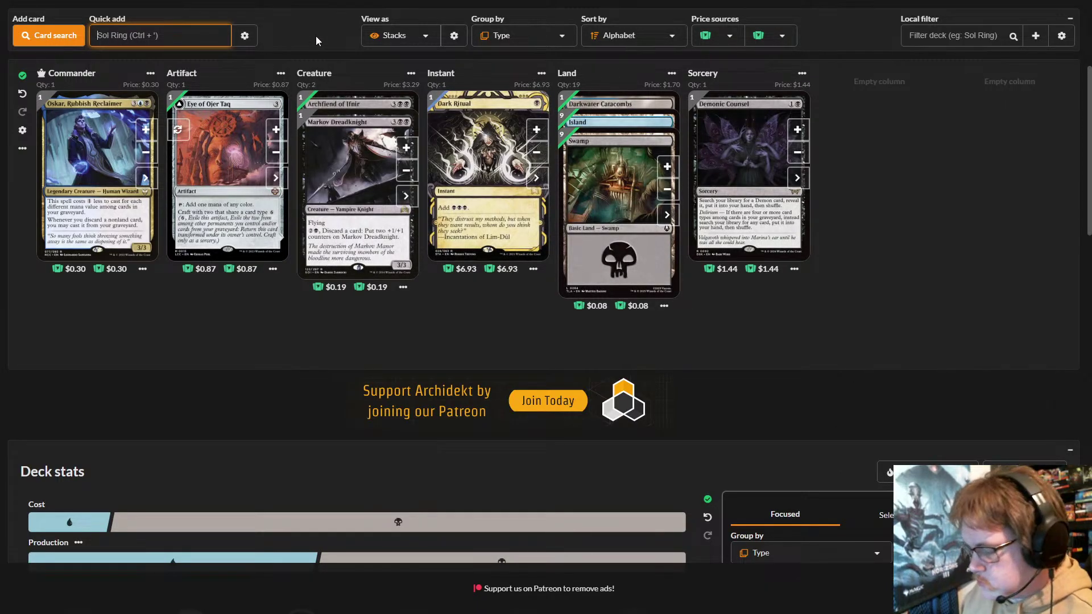
# - Add the artifact Currency Converter to the deck using quick add
pyautogui.write('curre')
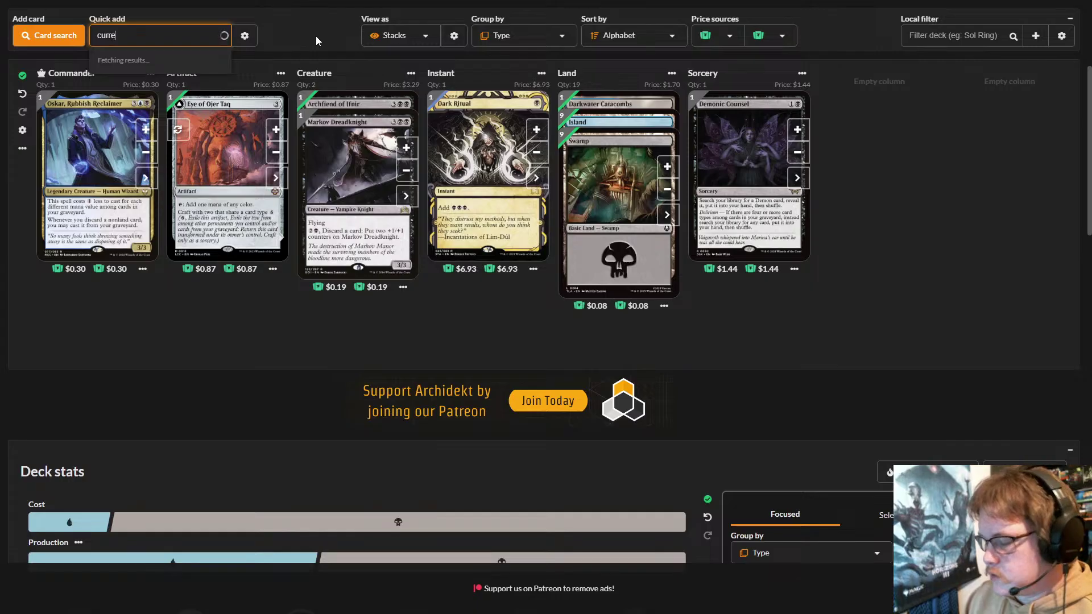
pyautogui.write('ncy con')
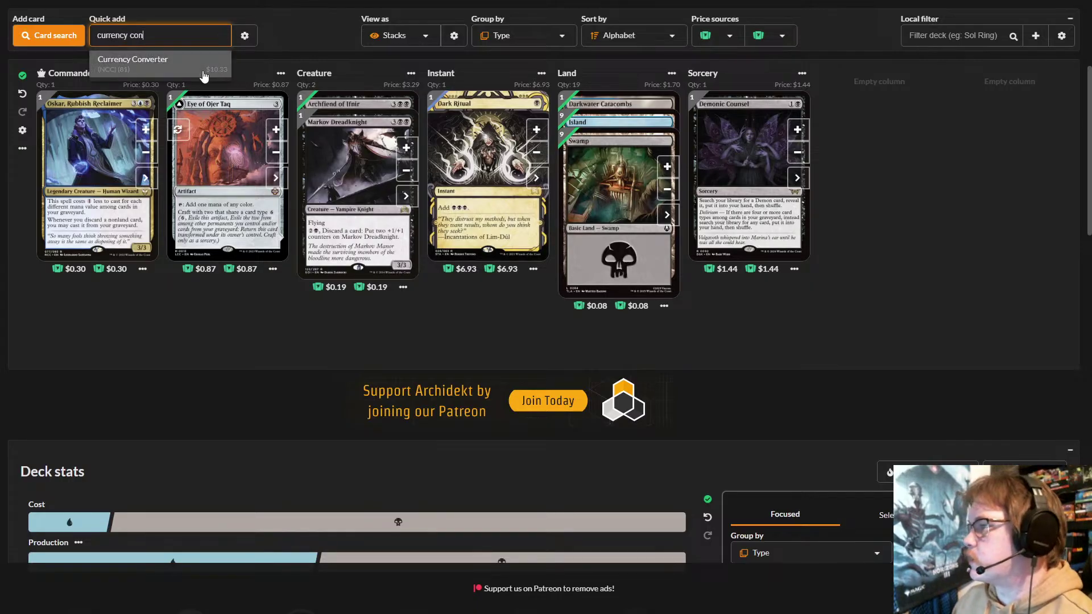
pyautogui.click(194, 70)
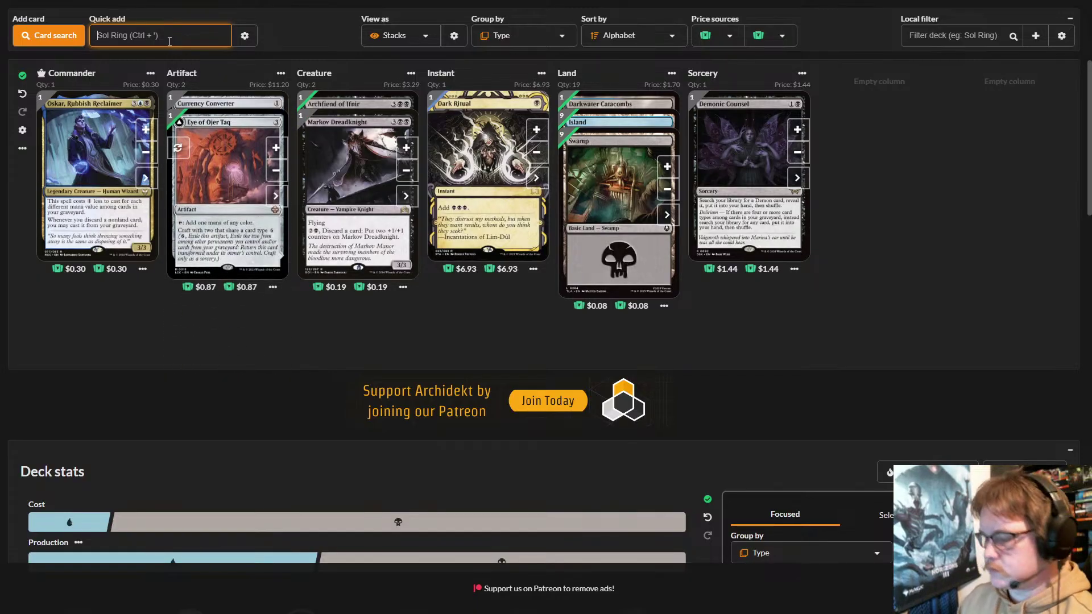
# - Add the artifact Sol Ring to the deck using quick add
pyautogui.write('sol')
pyautogui.press('BackSpace')
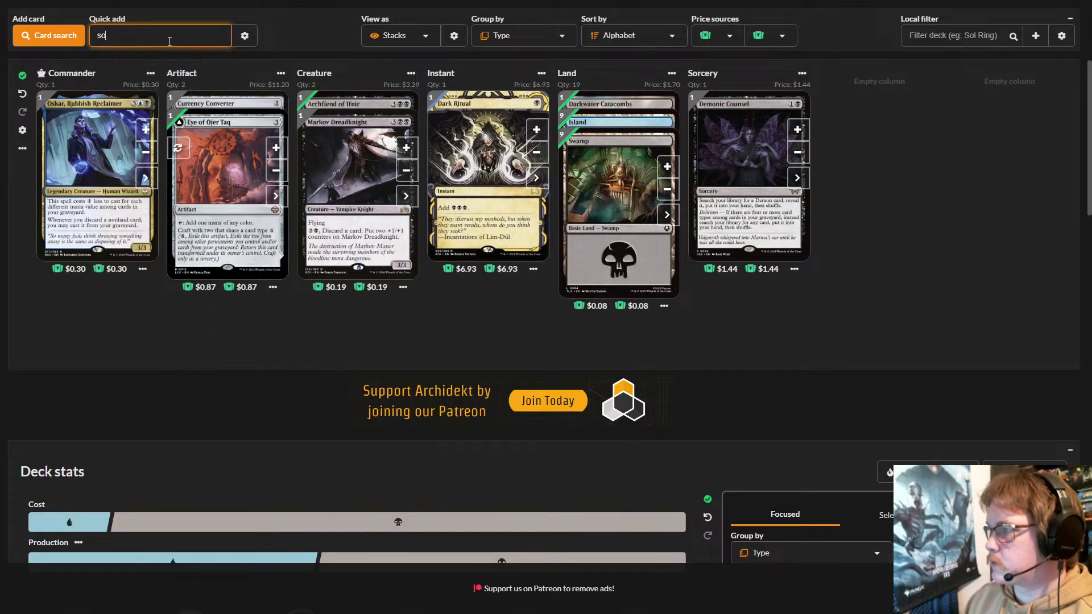
pyautogui.write('l r')
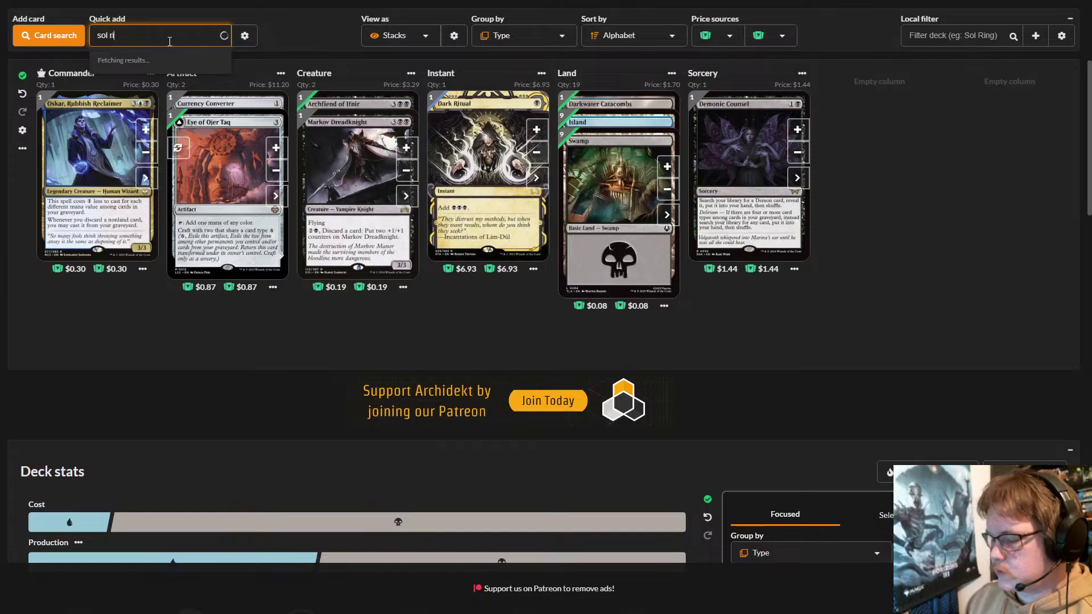
pyautogui.write('ing')
pyautogui.click(175, 60)
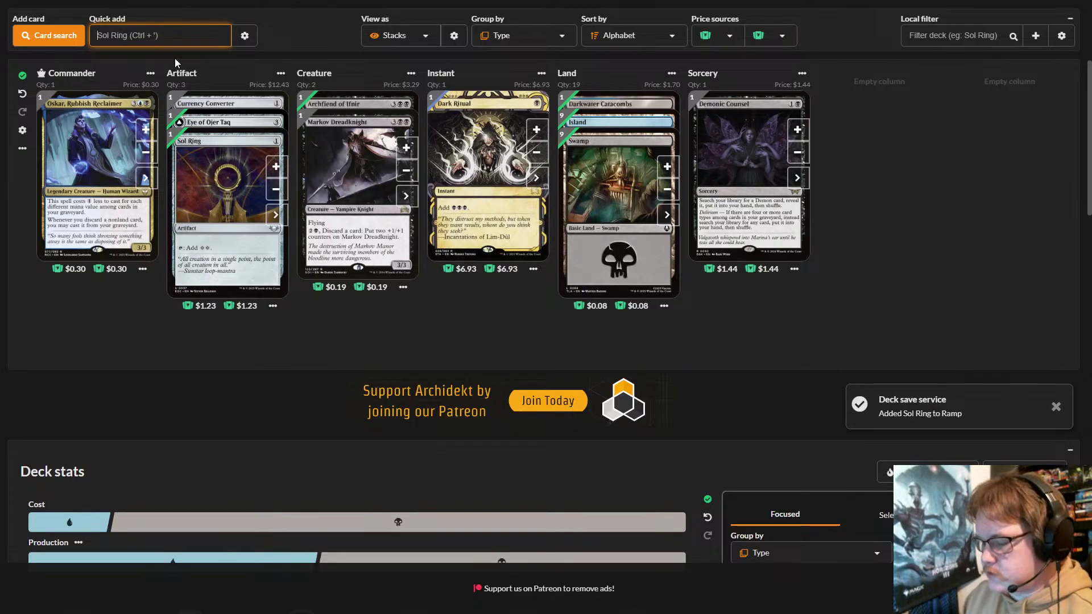
# - Add the creature Rotting Regisaur to the deck using quick add
pyautogui.write('rottin')
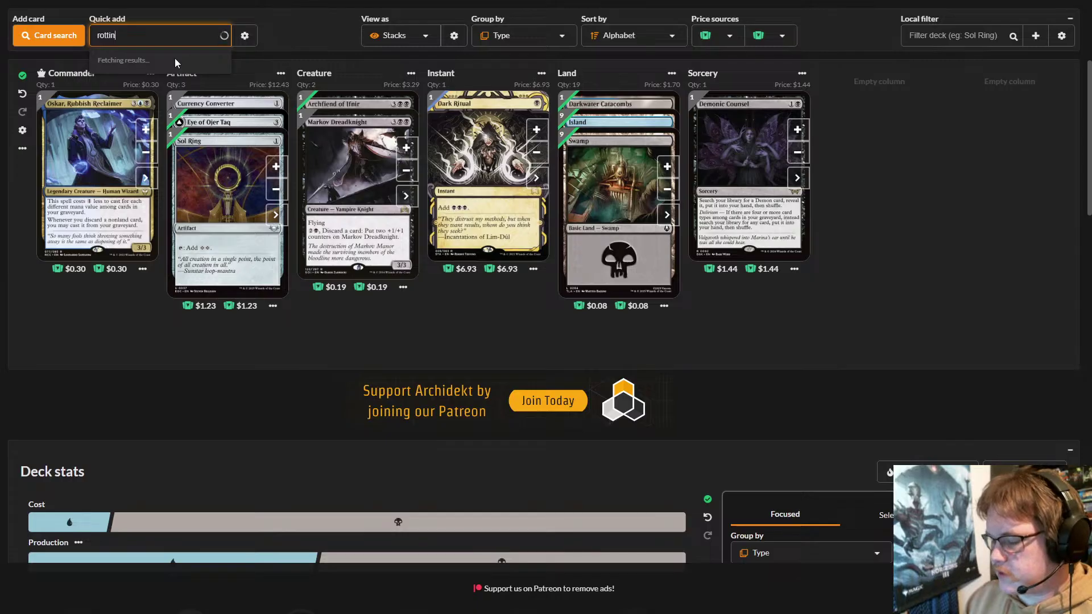
pyautogui.write('g re')
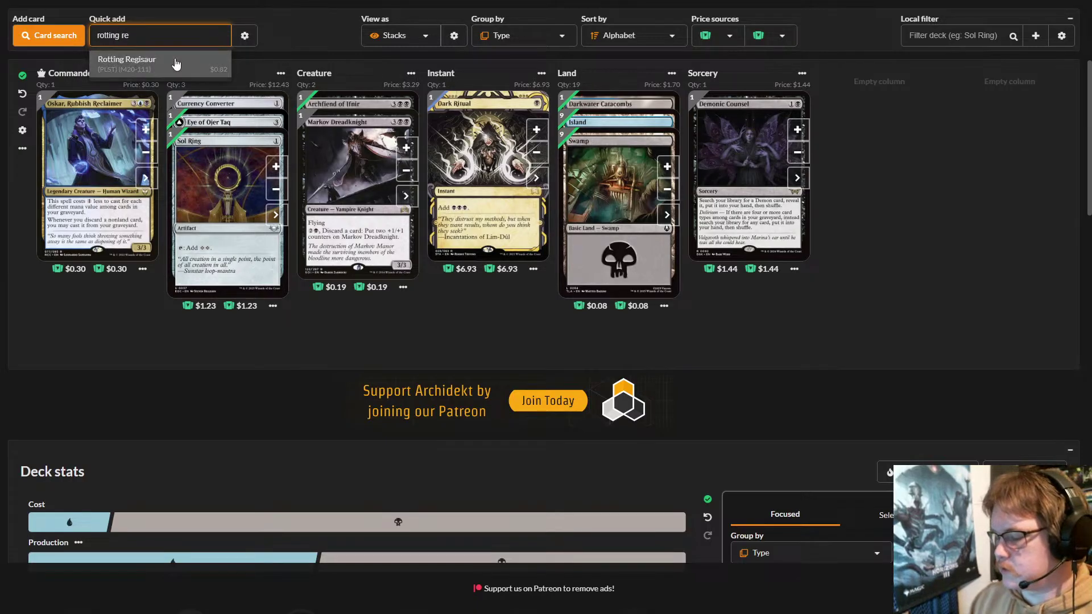
pyautogui.write('gisaur')
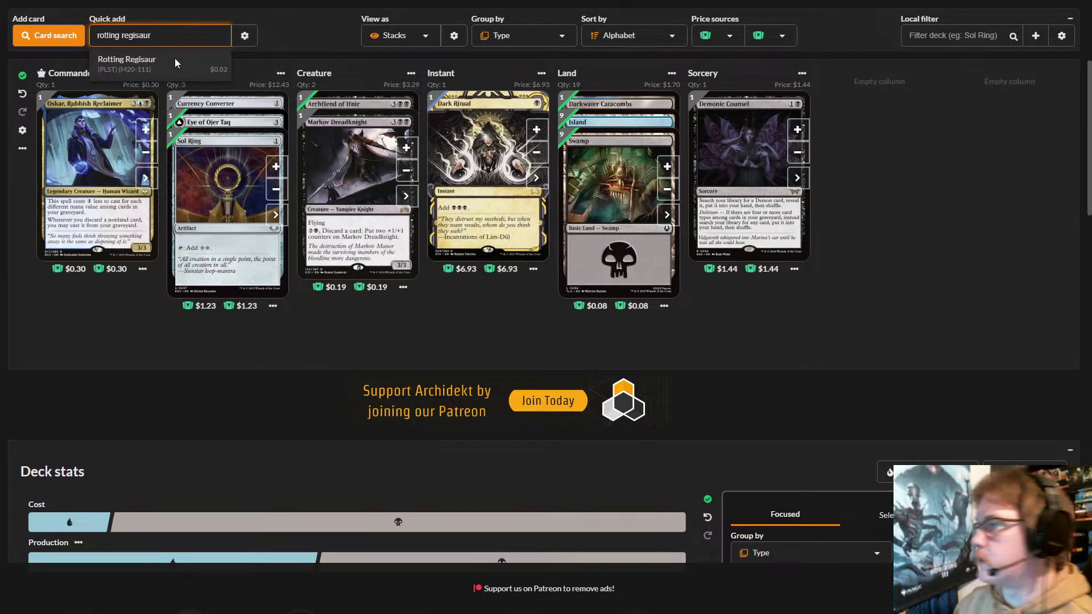
pyautogui.click(205, 61)
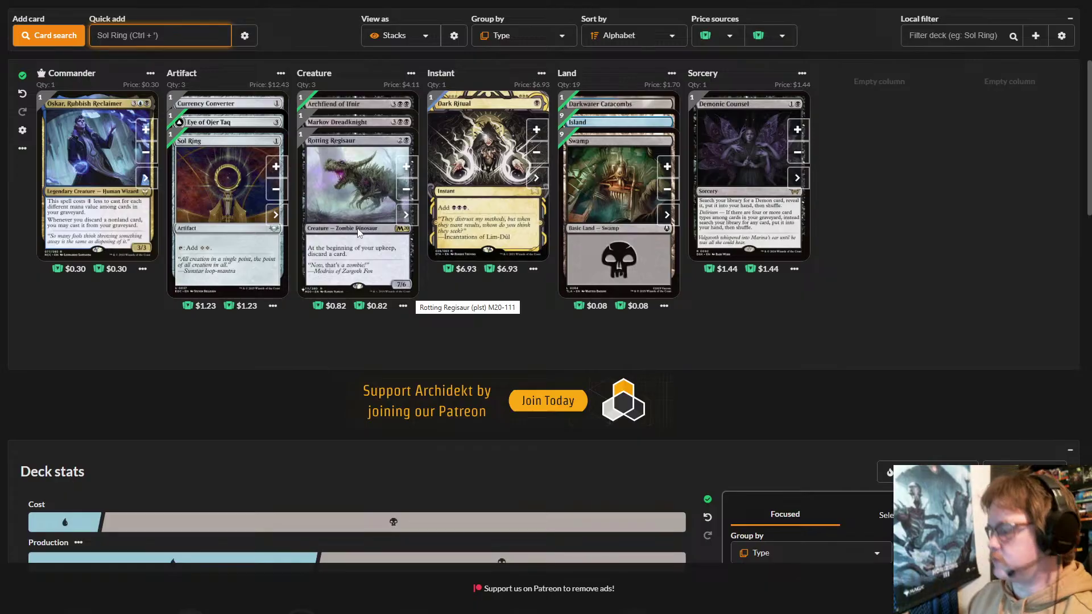
# - Add the creature Body Launderer to the deck using quick add
pyautogui.write('b')
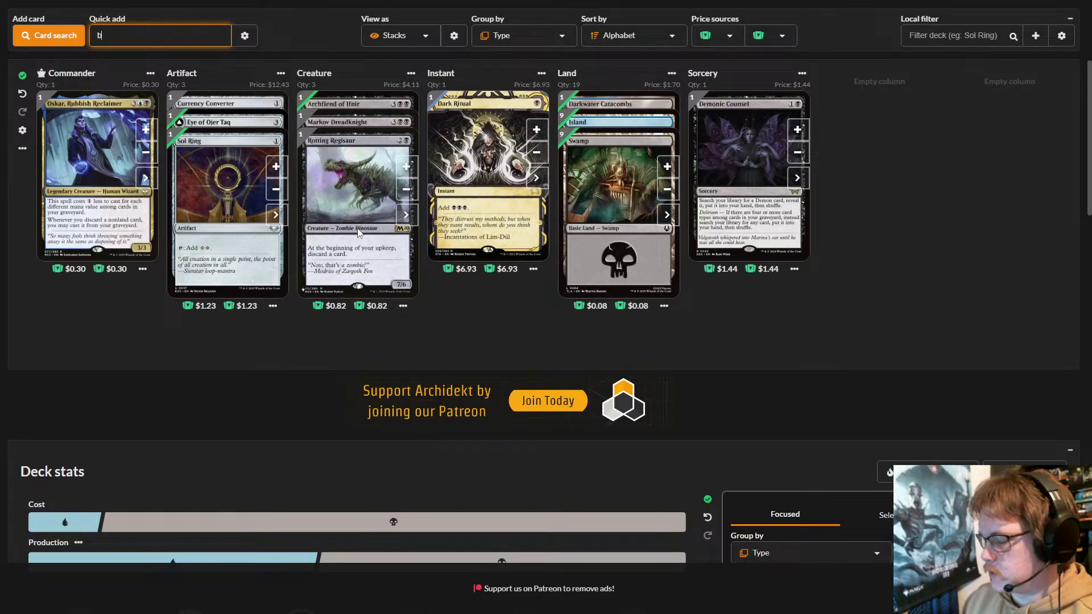
pyautogui.write('ody la')
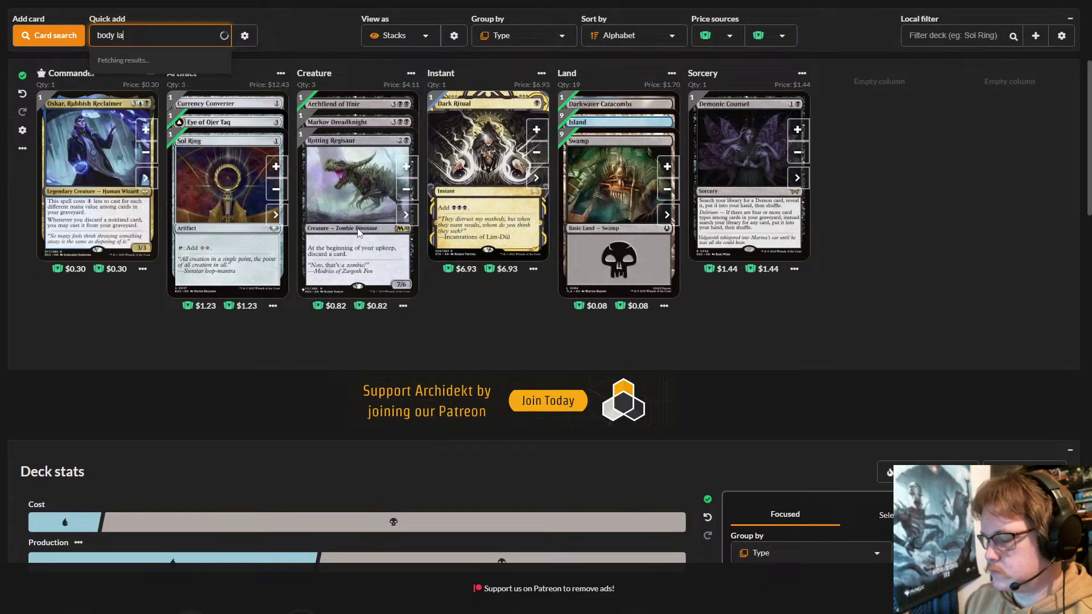
pyautogui.write('underer')
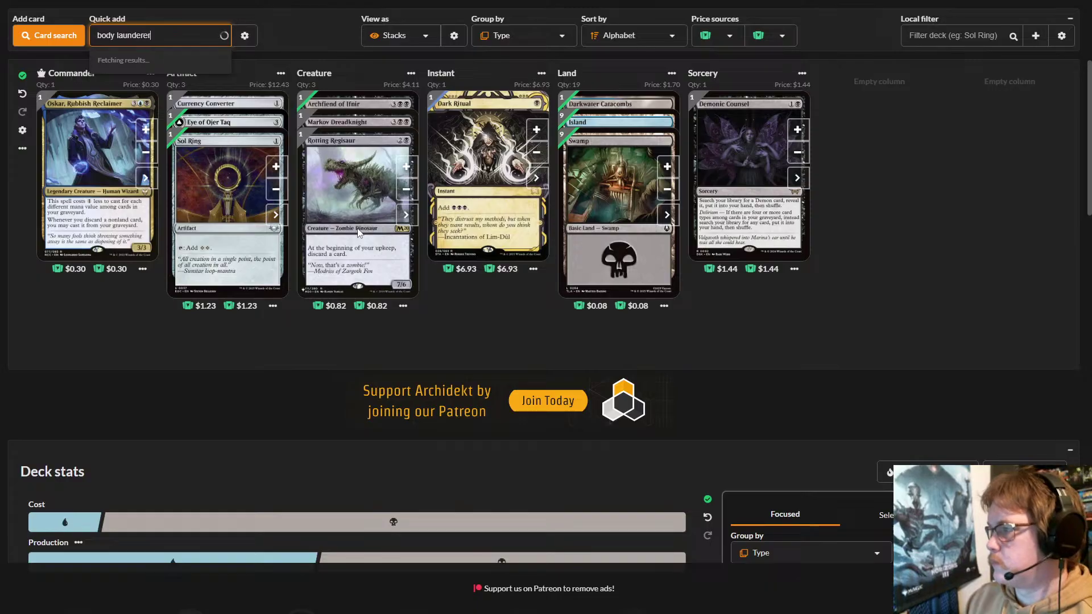
pyautogui.click(184, 73)
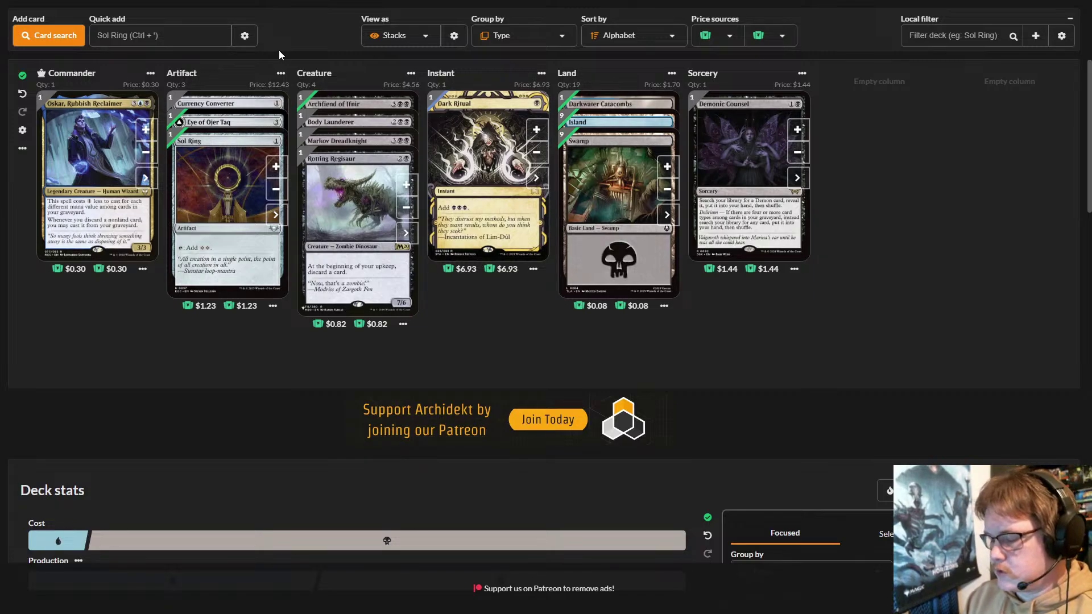
# - Add the creature Nezahal, Primal Tide to the deck using quick add
pyautogui.click(175, 30)
pyautogui.write('neza')
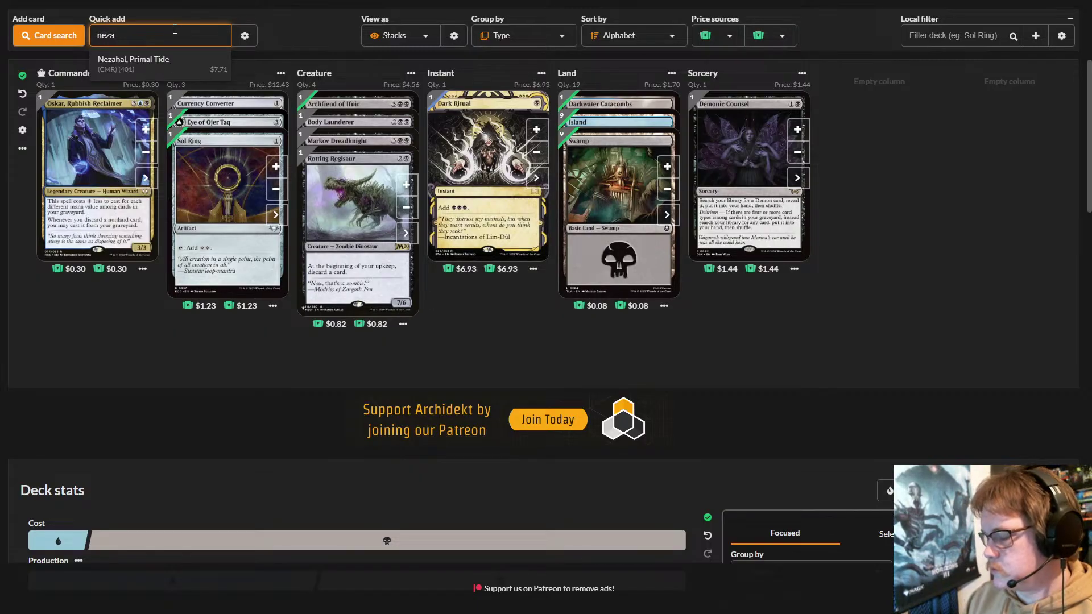
pyautogui.write('hal')
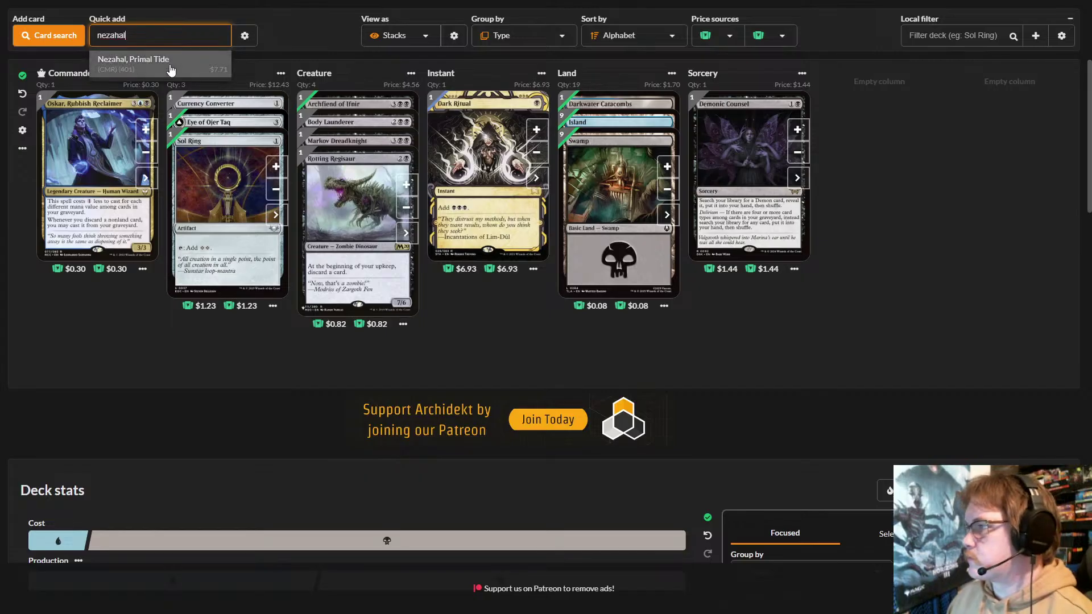
pyautogui.click(172, 69)
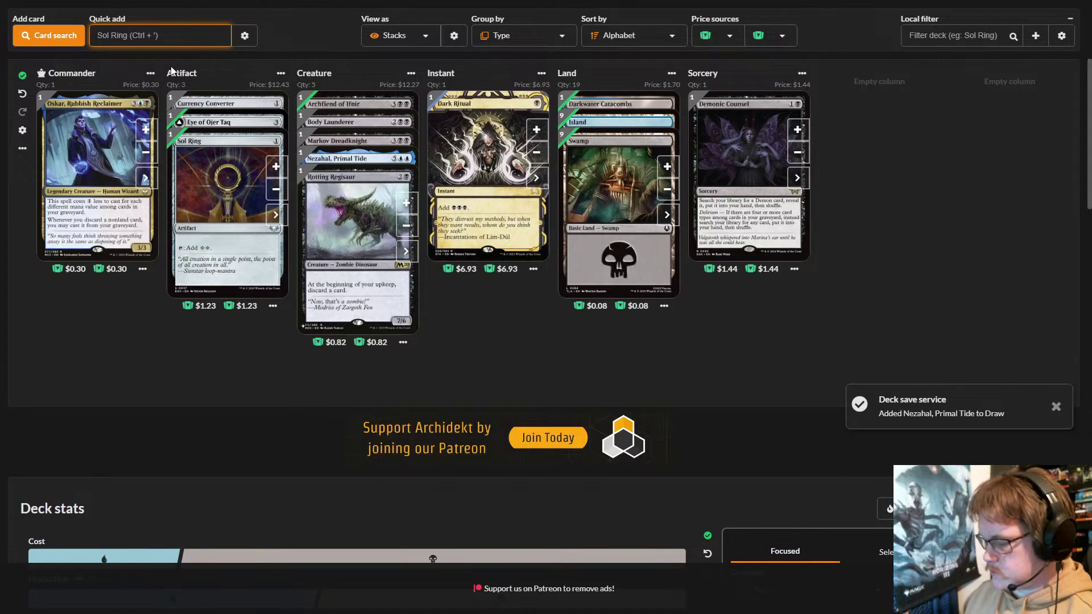
pyautogui.click(554, 349)
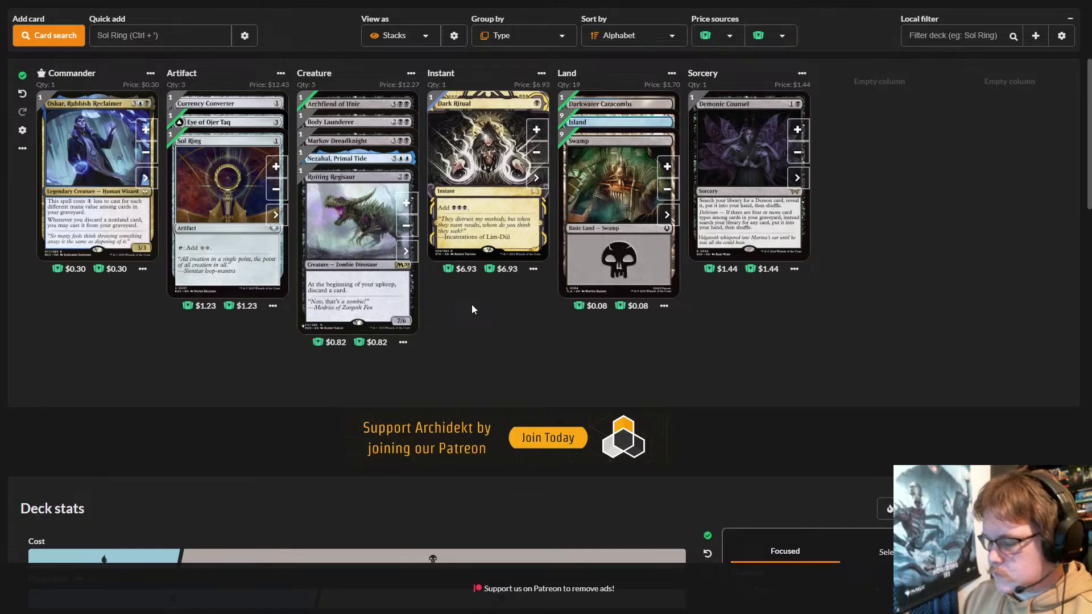
# - Add the creature Marshland Bloodcaster to the deck using quick add
pyautogui.click(140, 34)
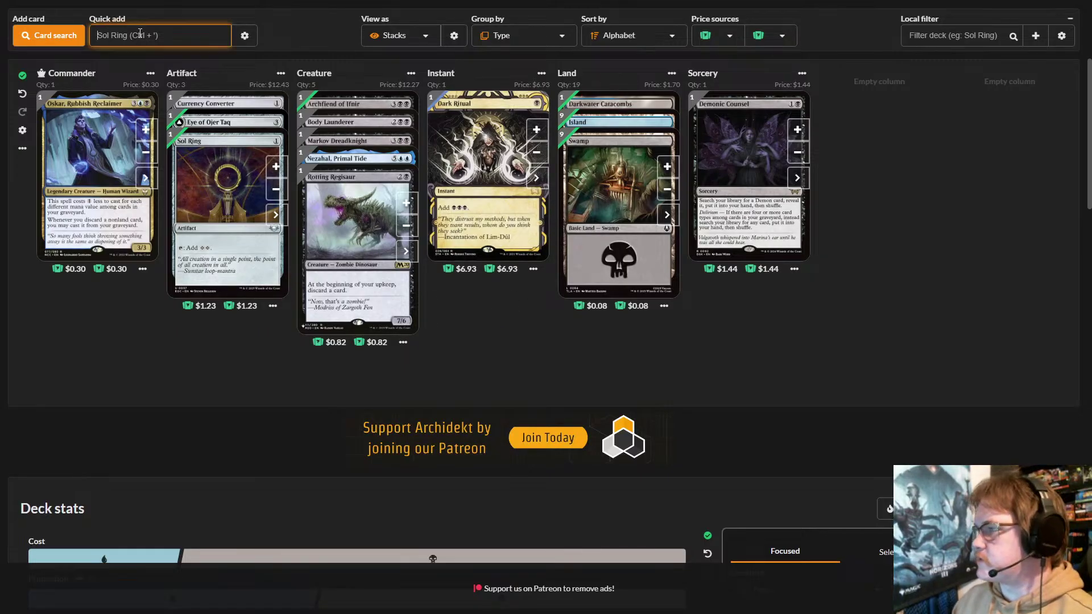
pyautogui.write('mars')
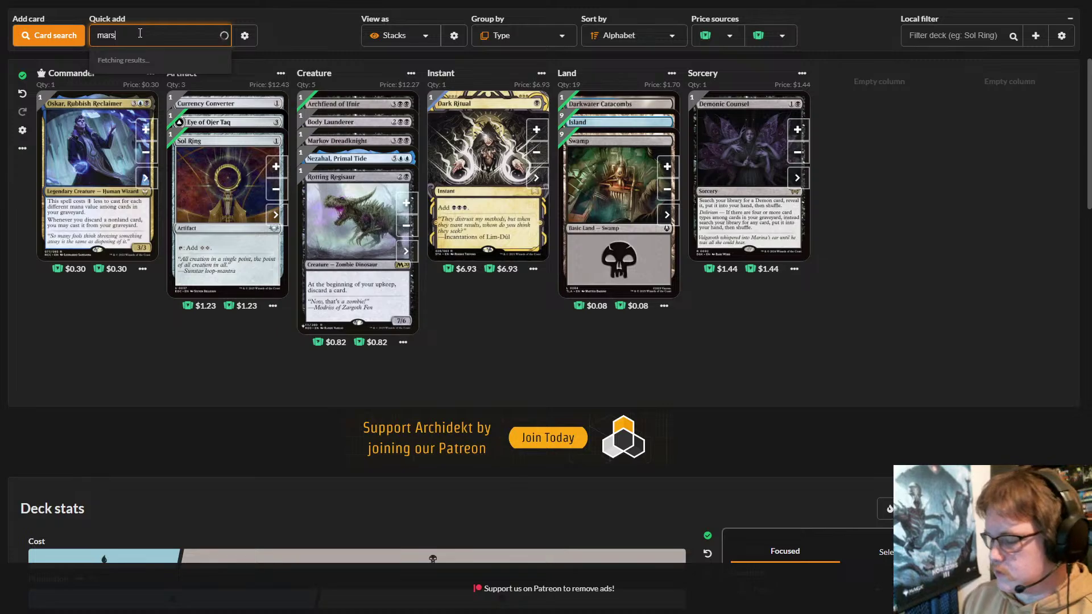
pyautogui.write('hland')
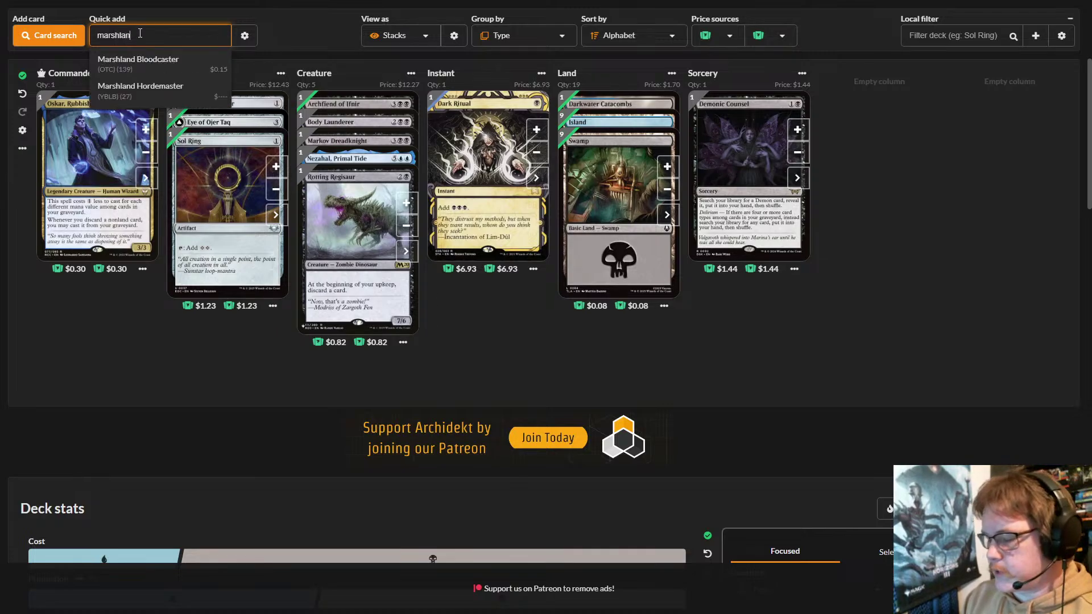
pyautogui.click(192, 66)
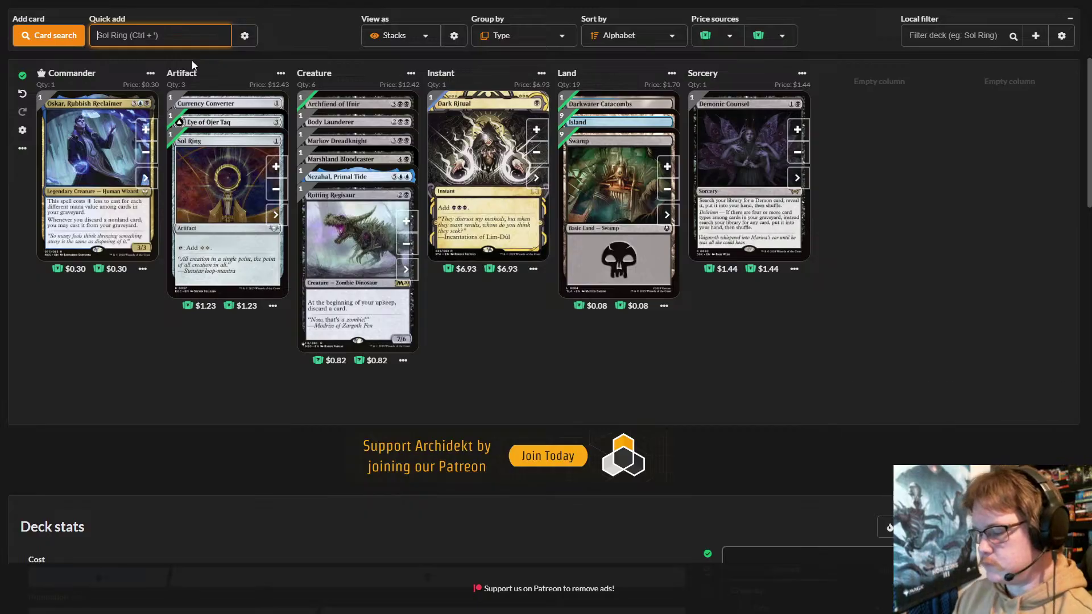
# - Add the legendary creature Emet-Selch of the Third Seat to the deck using quick add
pyautogui.write('emet')
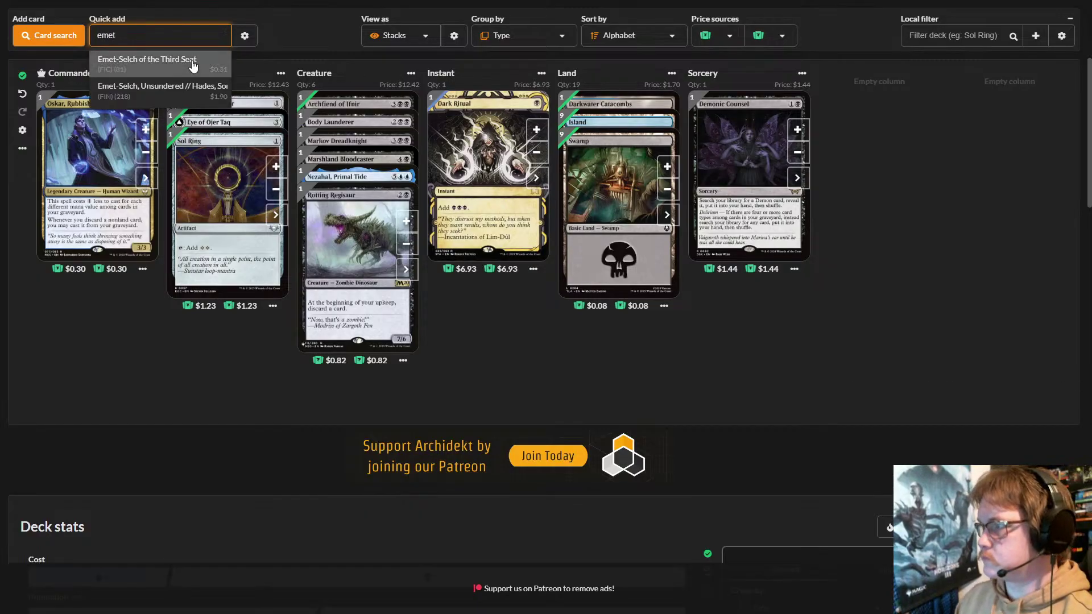
pyautogui.click(189, 60)
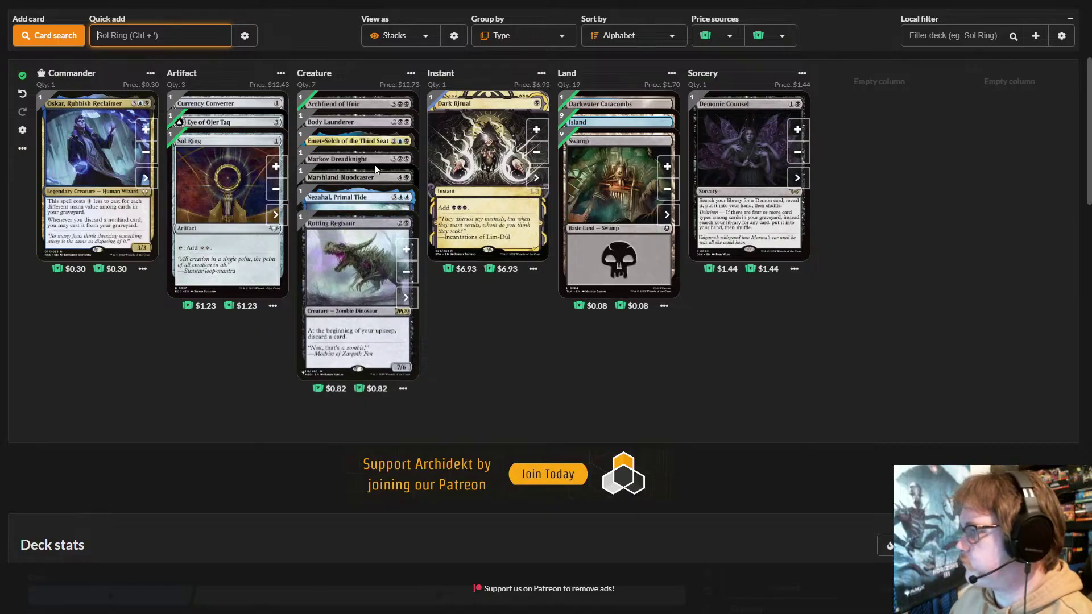
pyautogui.moveTo(374, 165)
pyautogui.click(496, 302)
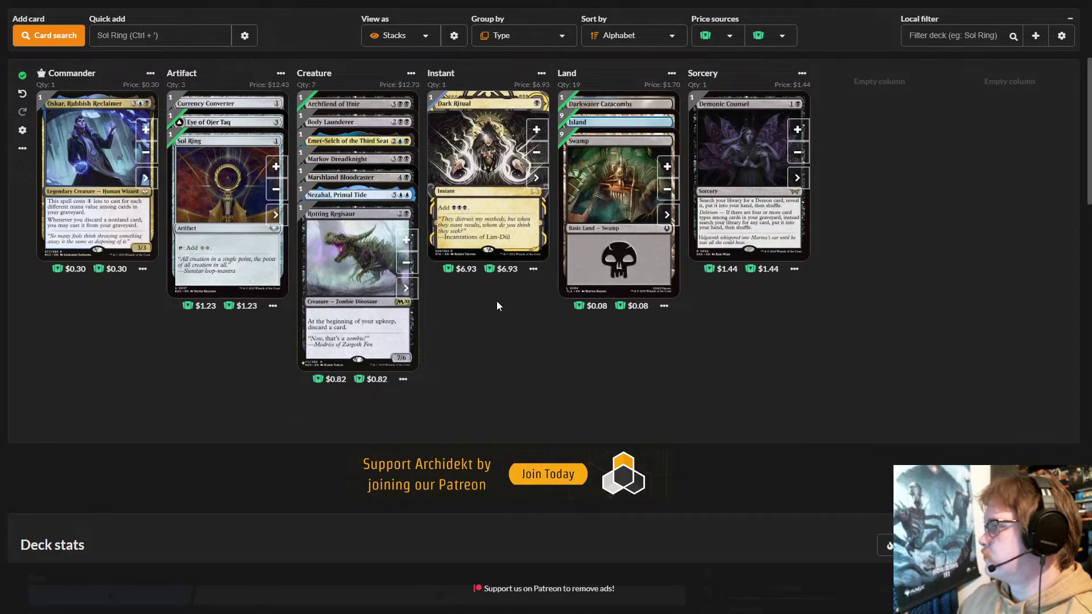
# - Add the creature Faerie Mastermind to the deck using quick add
pyautogui.click(152, 35)
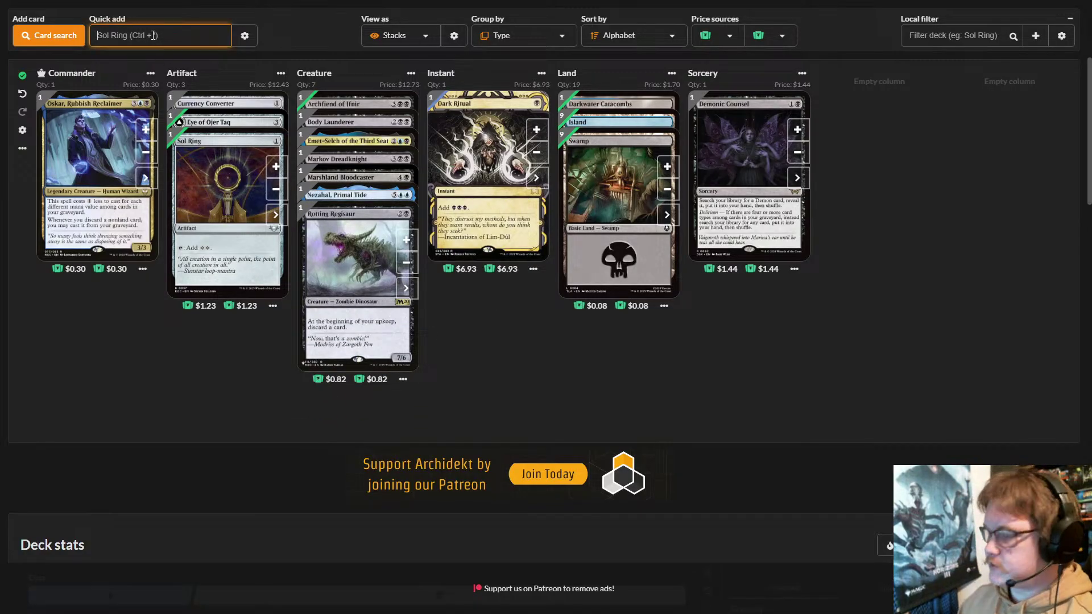
pyautogui.write('fa')
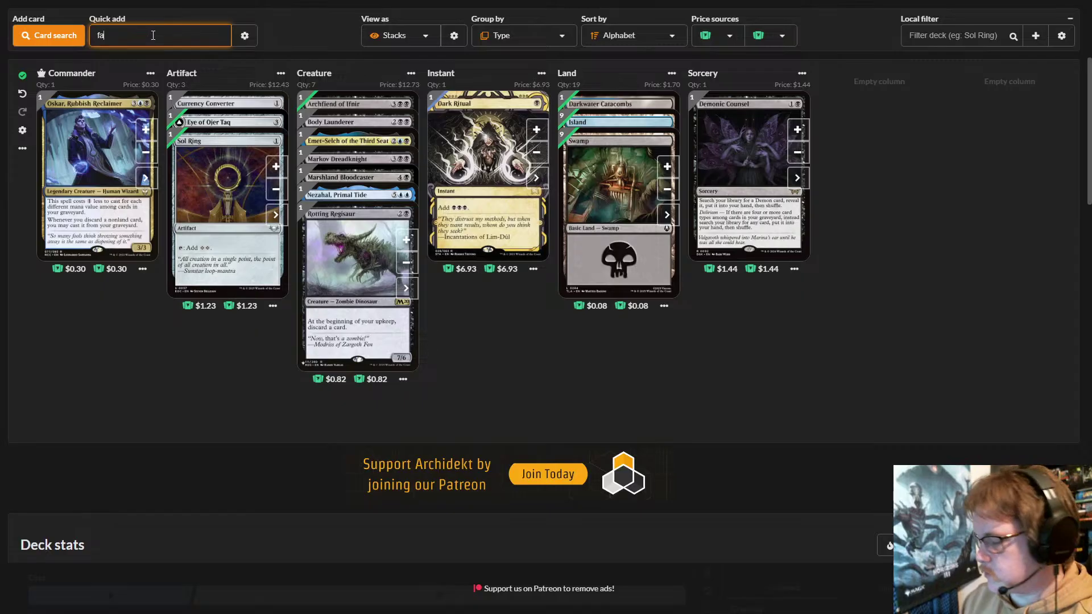
pyautogui.write('er')
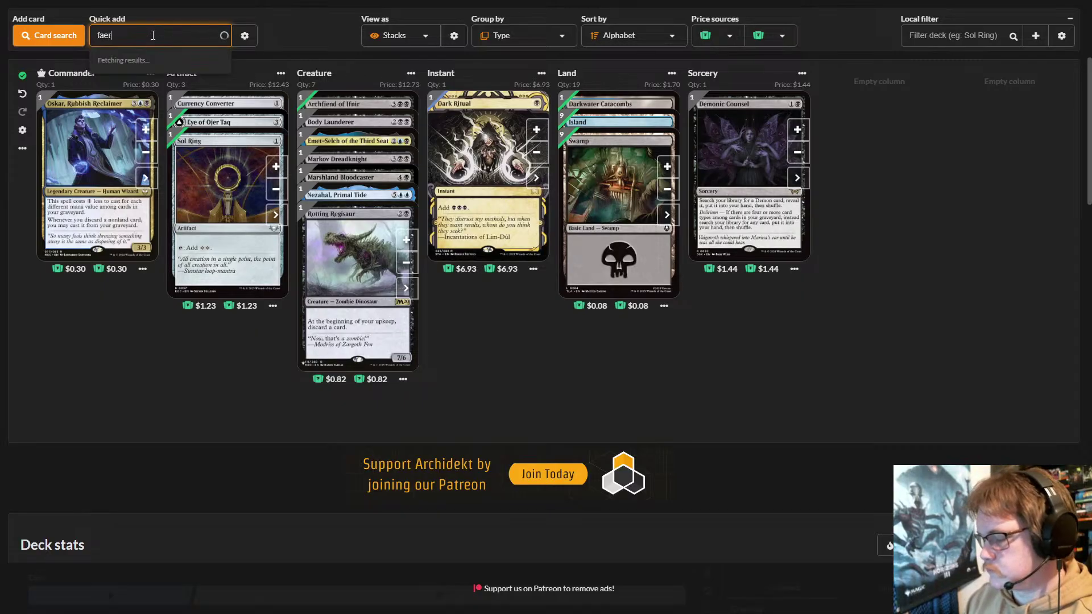
pyautogui.write('ie master')
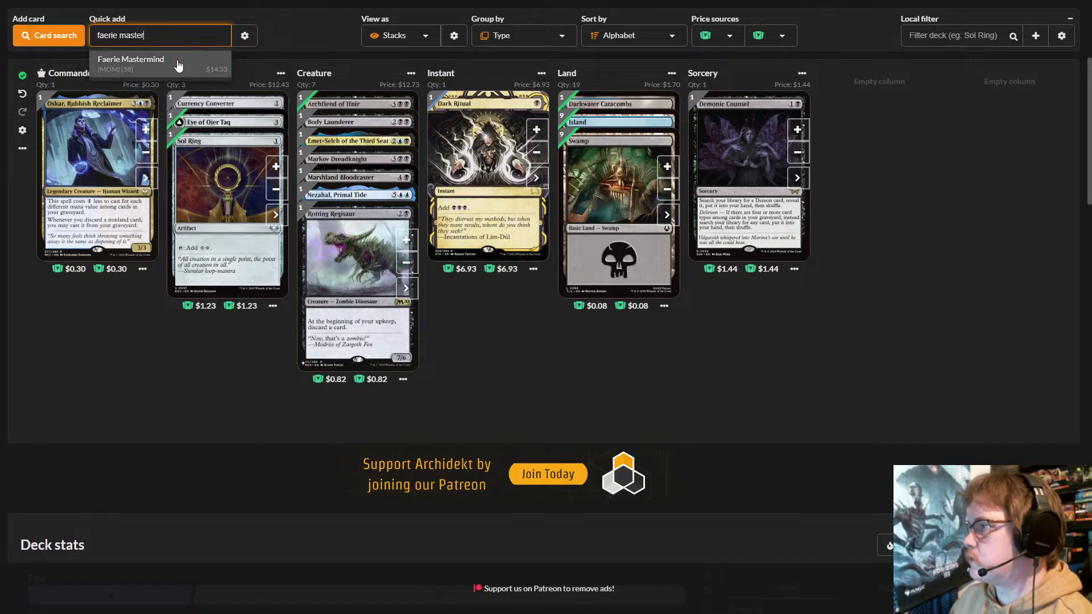
pyautogui.click(178, 66)
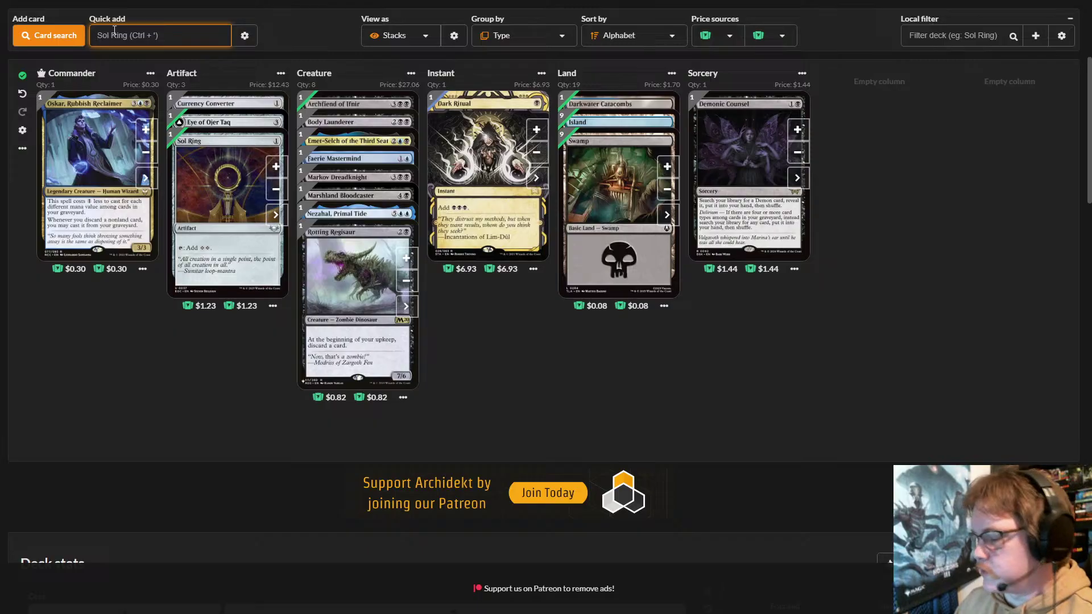
# - Add the creature Psychic Frog to the deck using quick add
pyautogui.write('psych')
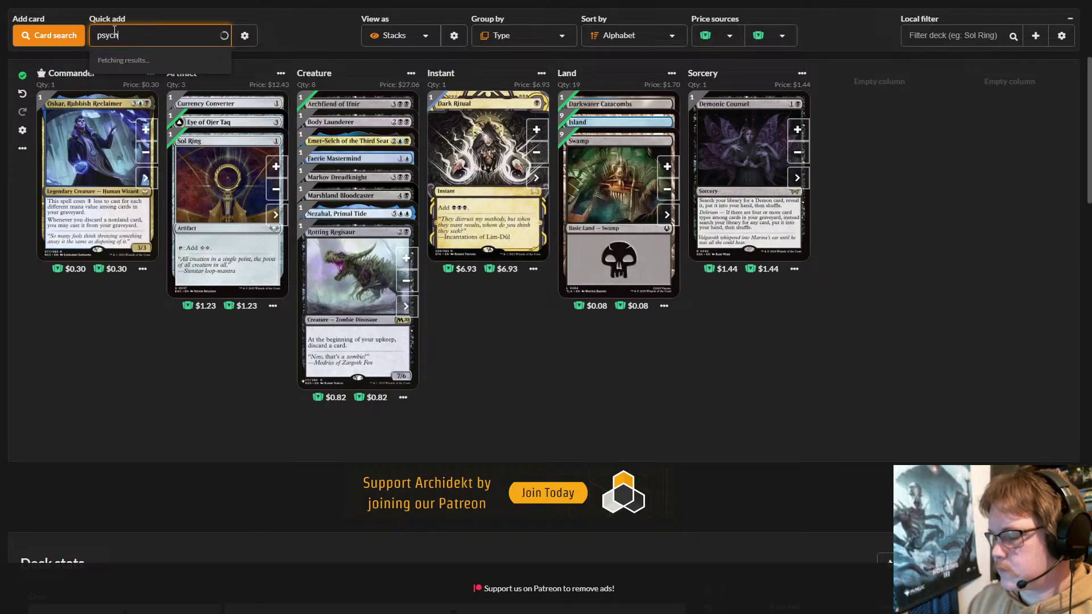
pyautogui.write('ic')
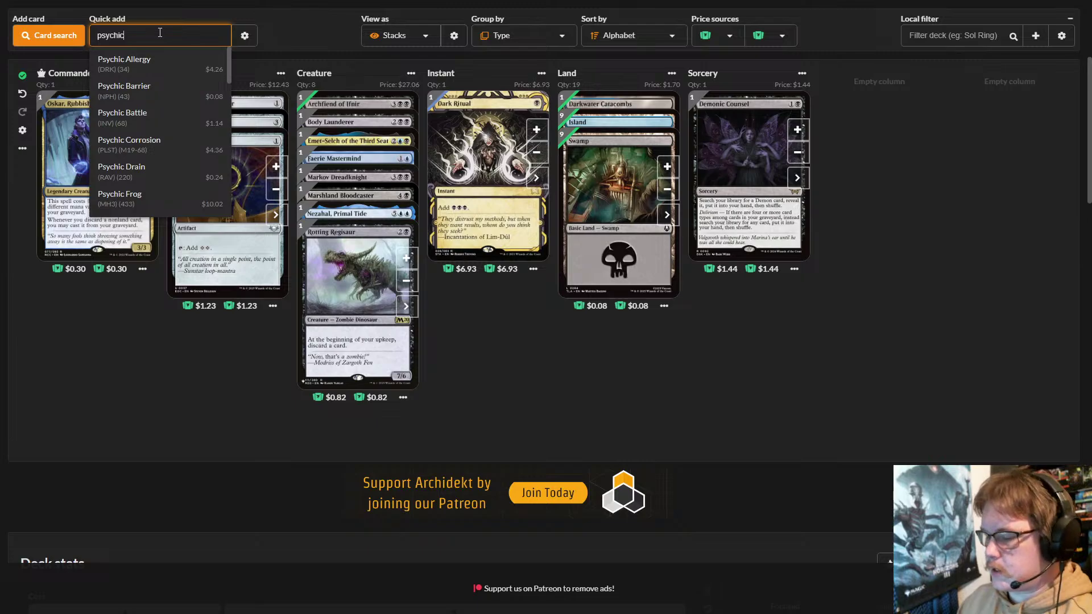
pyautogui.click(197, 197)
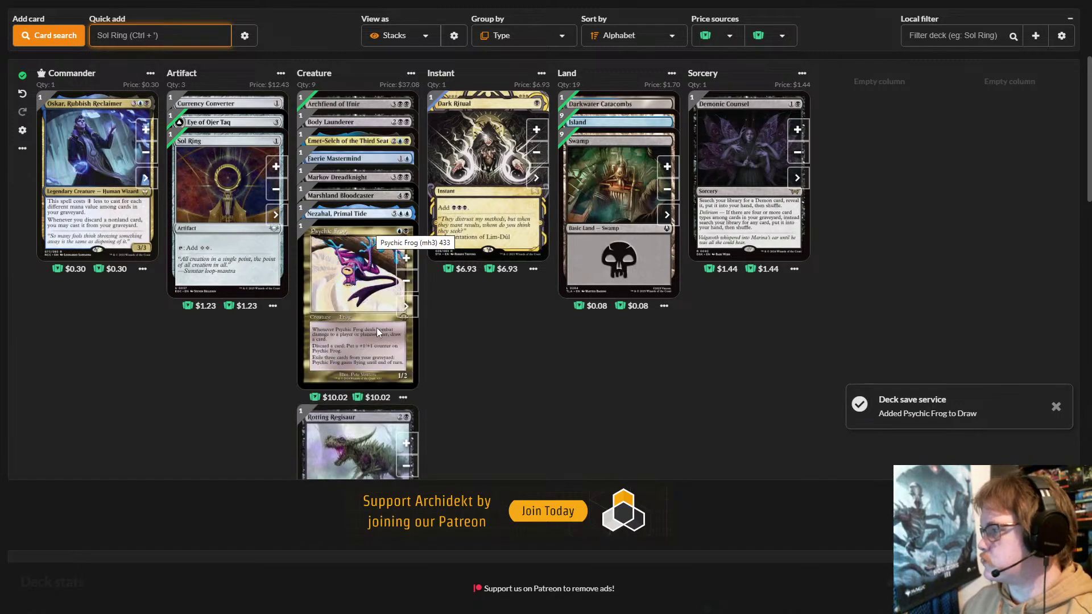
# - Change Psychic Frog's printing to Modern Horizons 3 (MH3) (344) and return to the deck
pyautogui.click(408, 310)
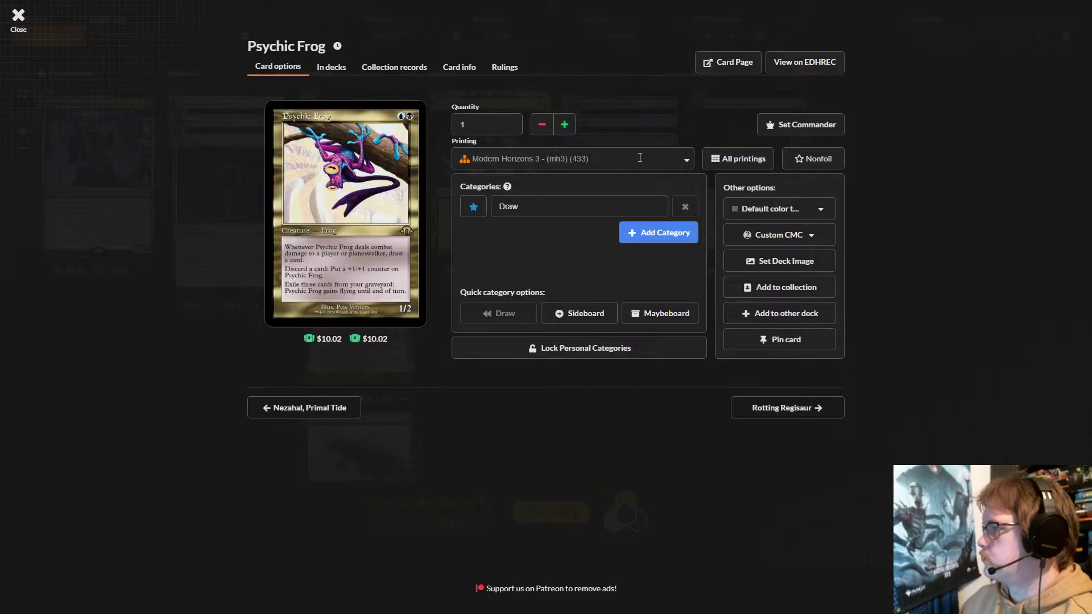
pyautogui.click(646, 156)
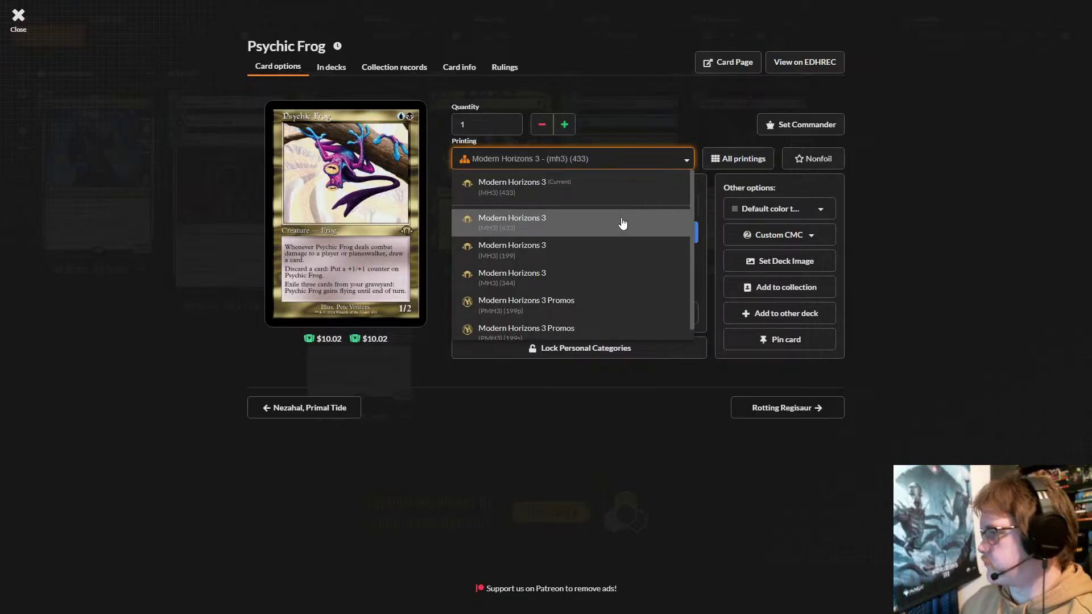
pyautogui.click(599, 278)
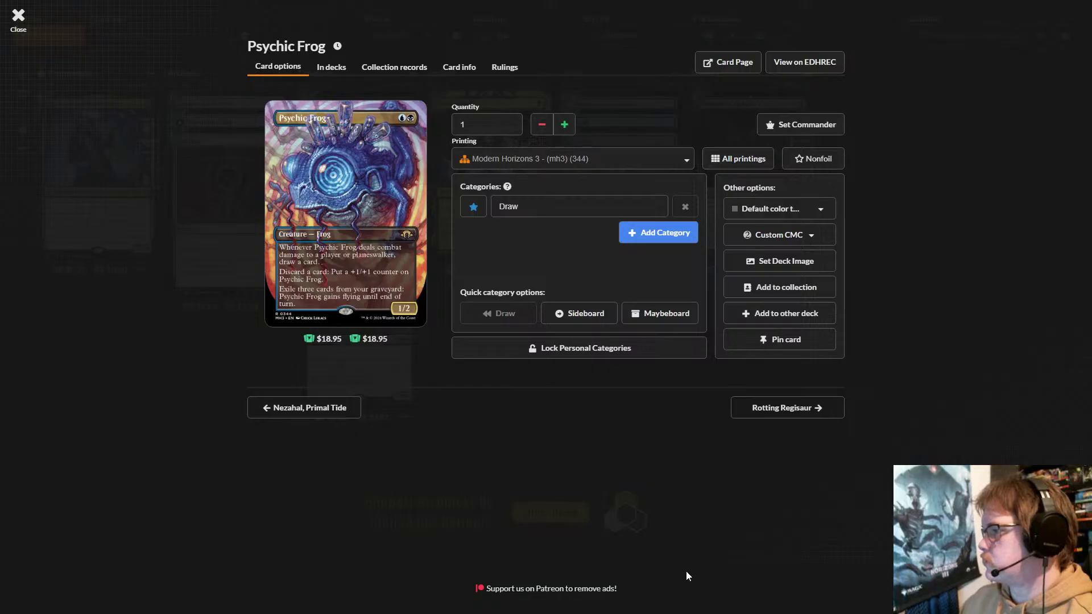
pyautogui.click(674, 531)
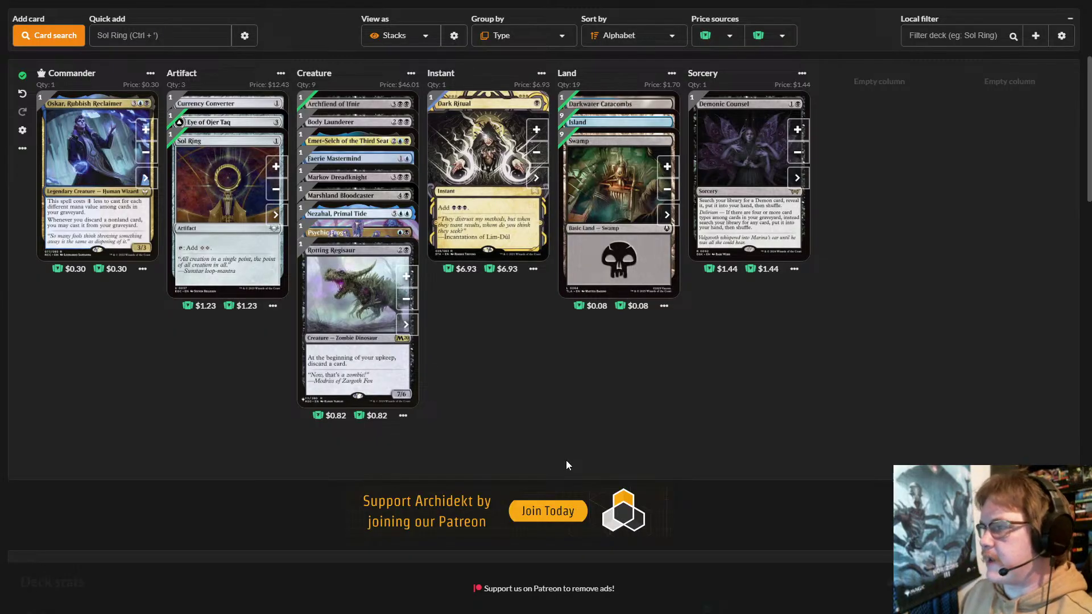
# - Add the artifact Jet Medallion to the deck using quick add
pyautogui.click(194, 36)
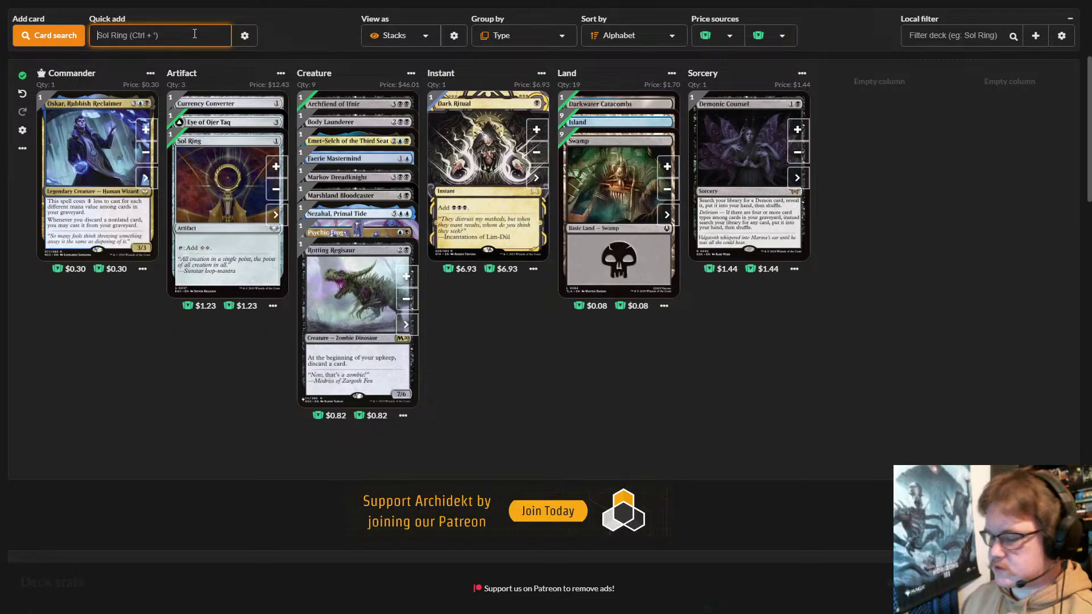
pyautogui.write('jet m')
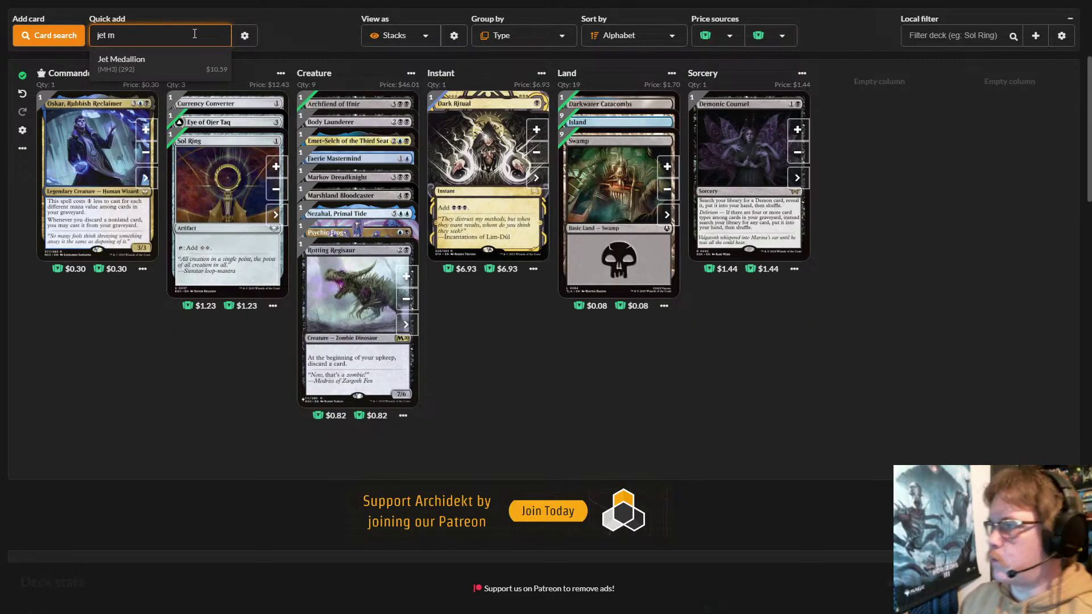
pyautogui.click(193, 60)
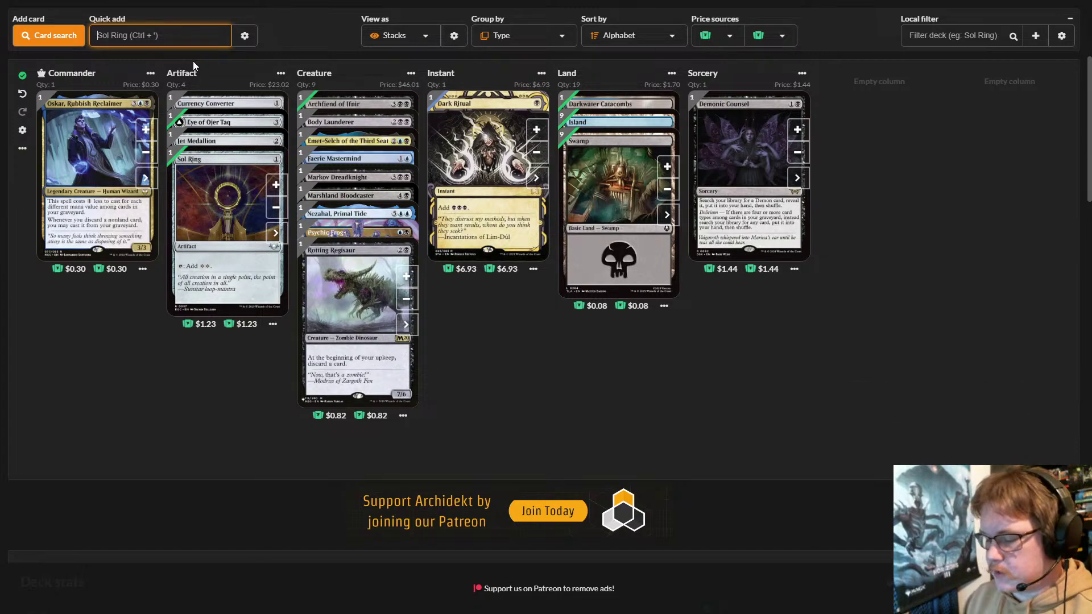
# - Add the sorcery Mind's Desire and the enchantment Teval's Judgment to the deck using quick add
pyautogui.write('mind')
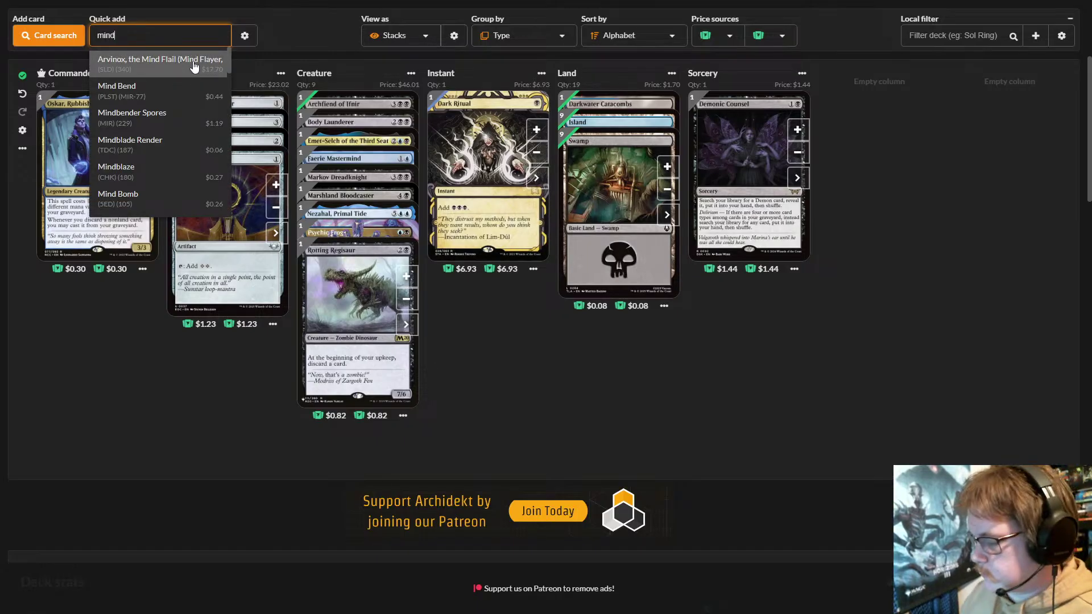
pyautogui.write("'s")
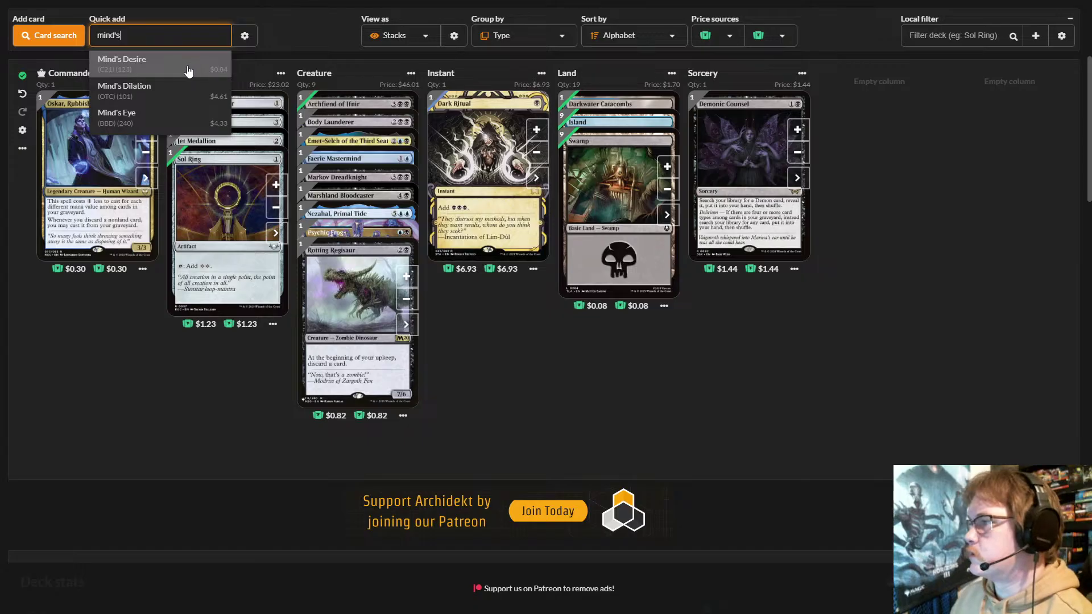
pyautogui.click(182, 60)
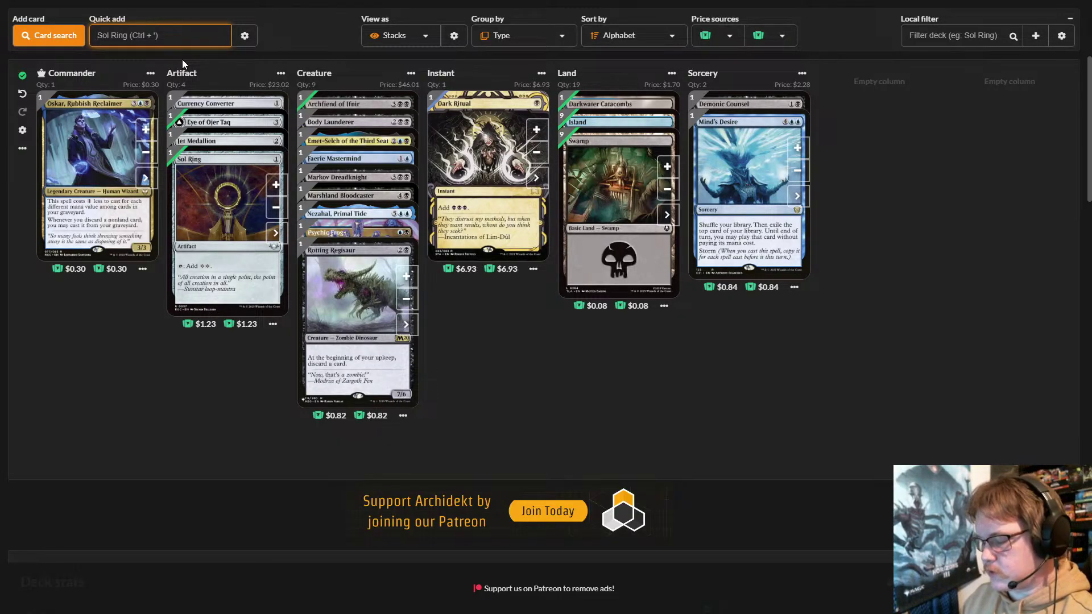
pyautogui.write('te')
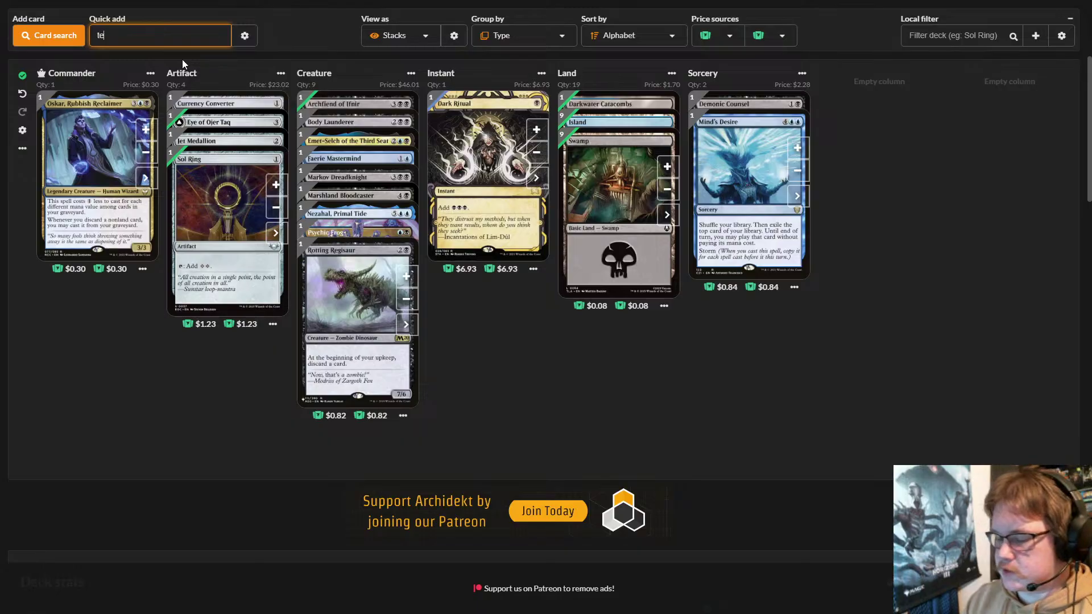
pyautogui.write("val's")
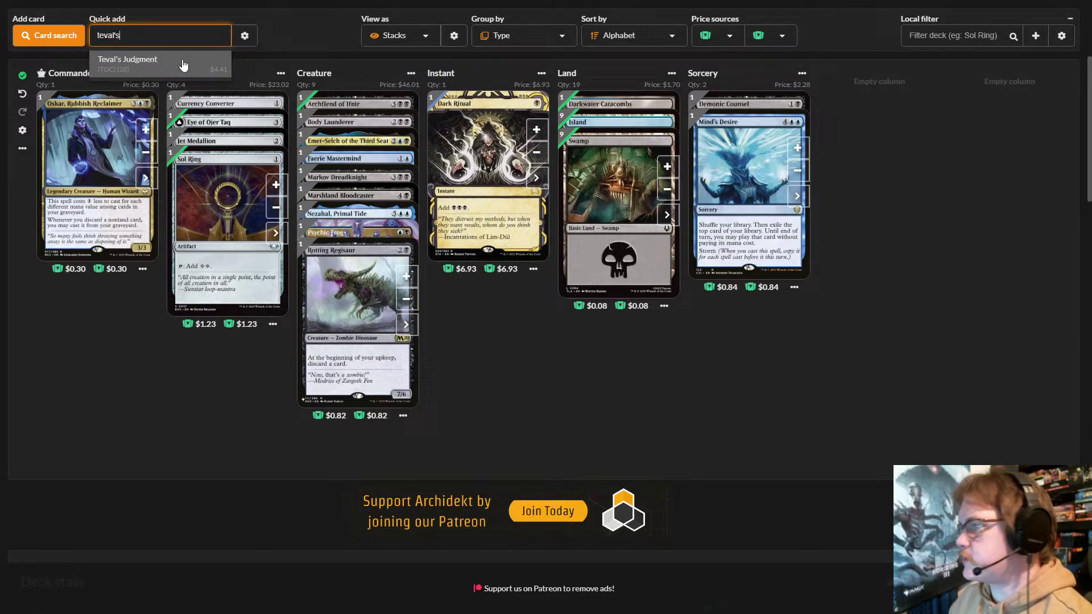
pyautogui.click(183, 64)
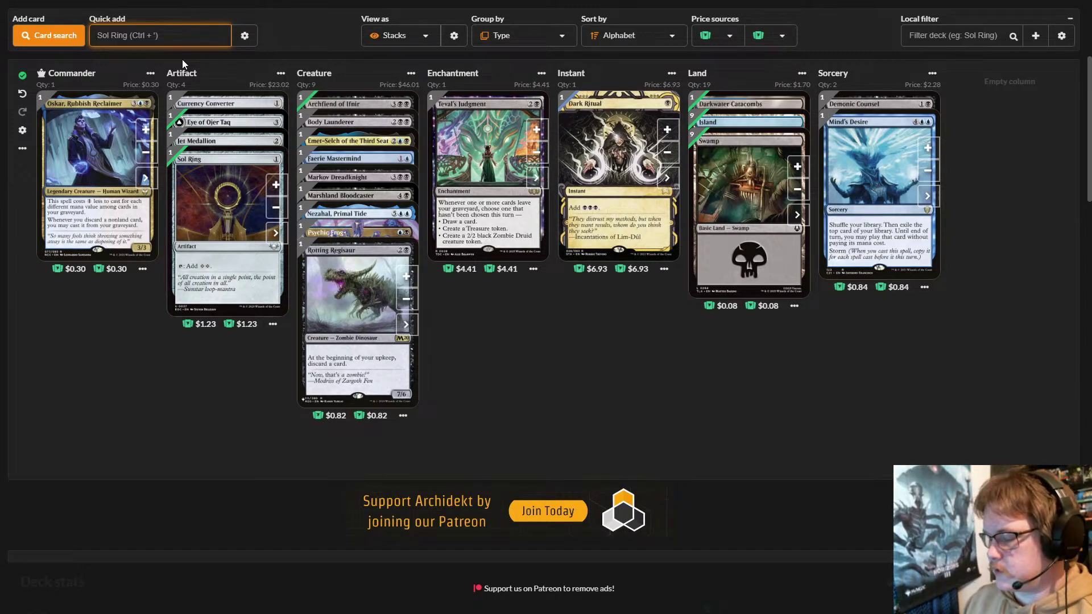
# - Add the artifact Gilded Lotus and the land Shipwreck Marsh to the deck using quick add
pyautogui.write('gilded')
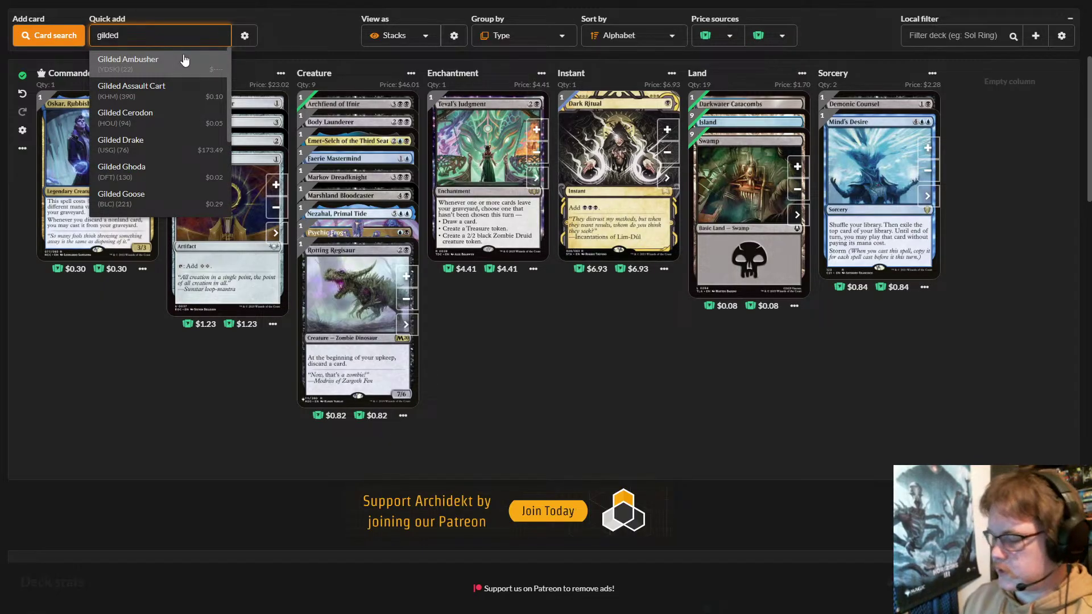
pyautogui.write(' lotus')
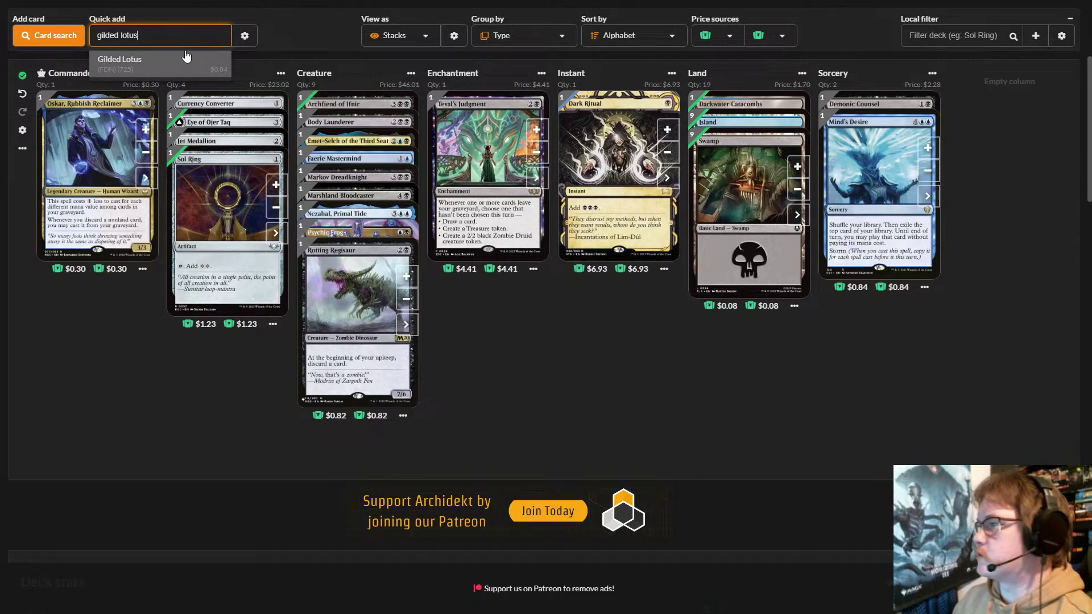
pyautogui.click(186, 61)
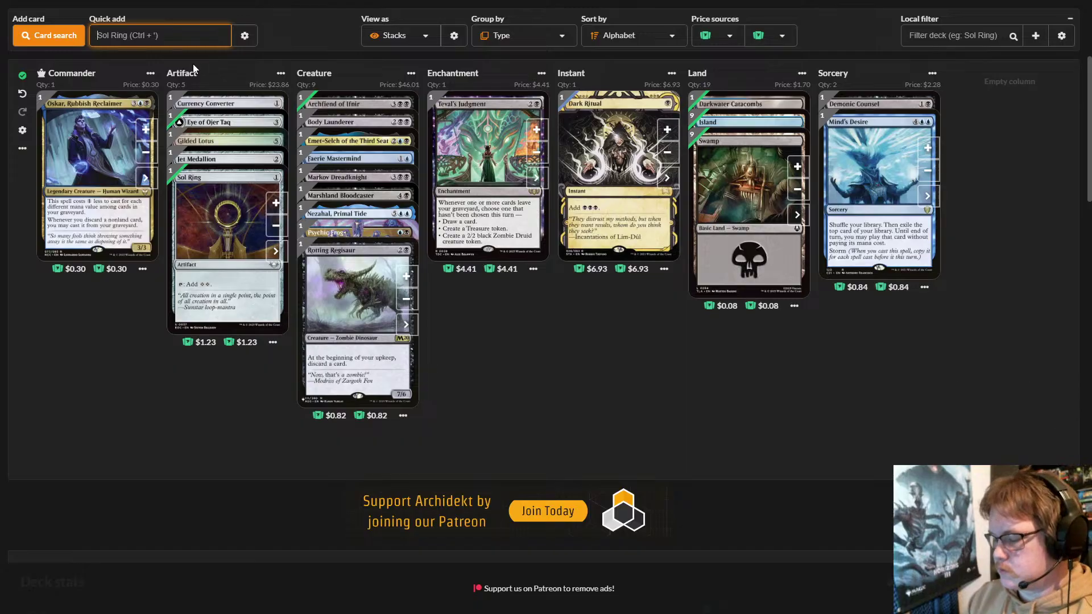
pyautogui.write('shipwreck')
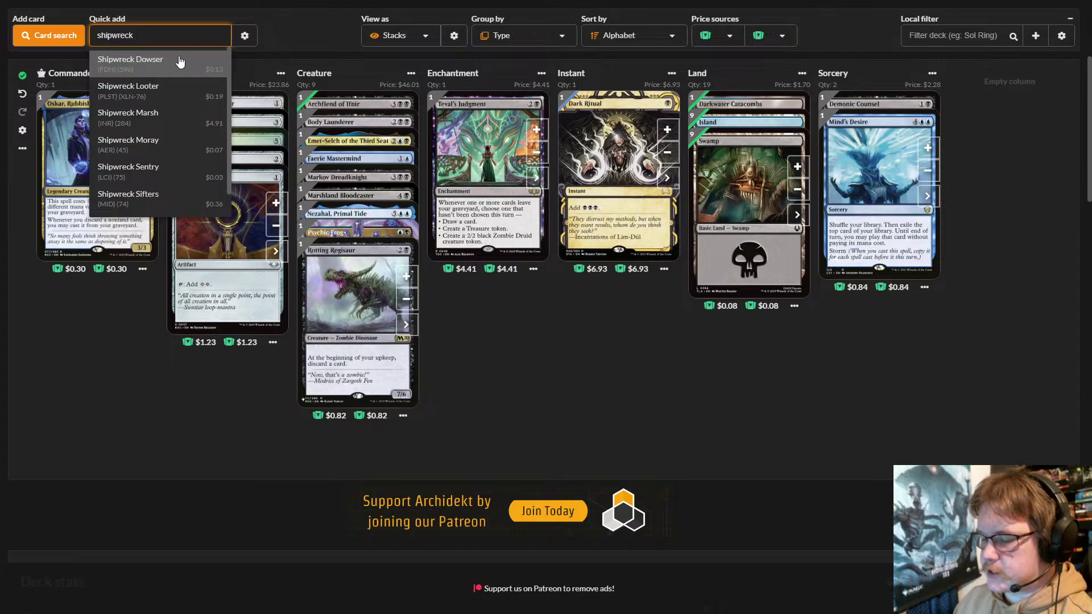
pyautogui.click(173, 127)
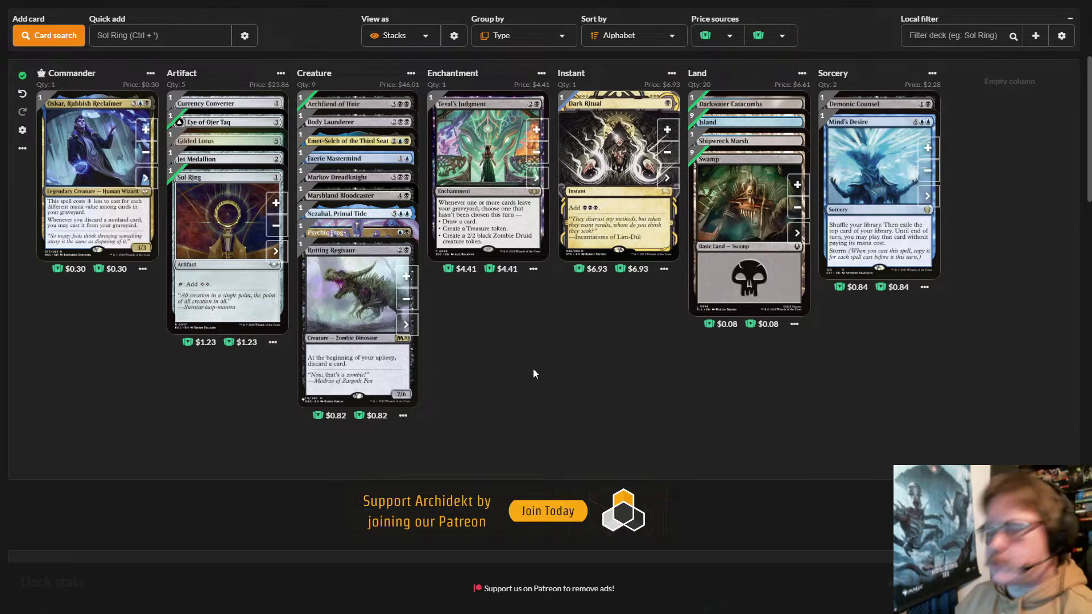
# - Add the land Drownyard Temple to the deck using quick add
pyautogui.click(166, 39)
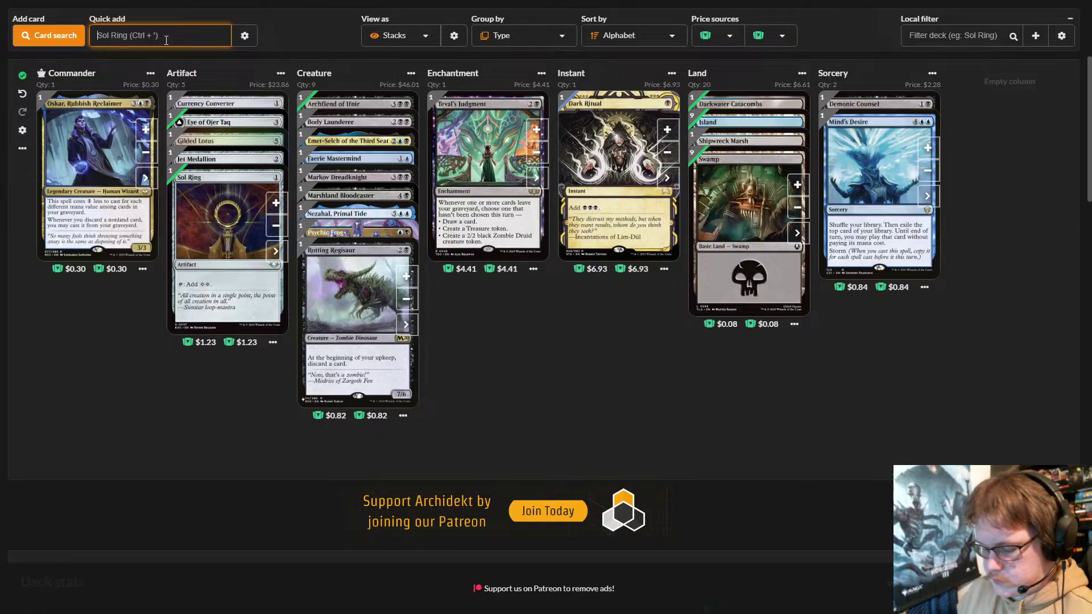
pyautogui.click(148, 23)
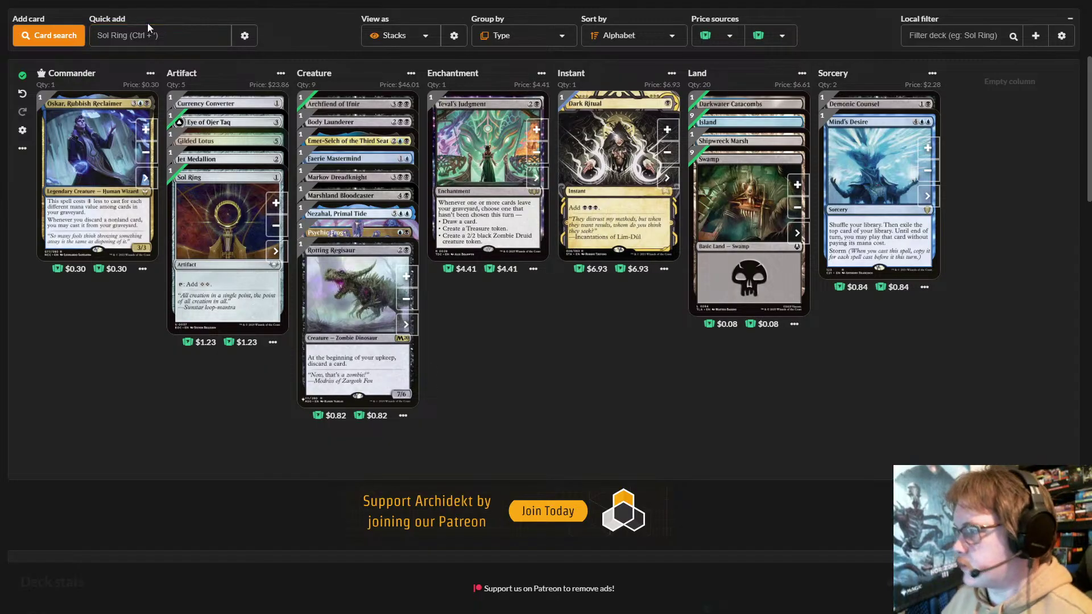
pyautogui.click(164, 36)
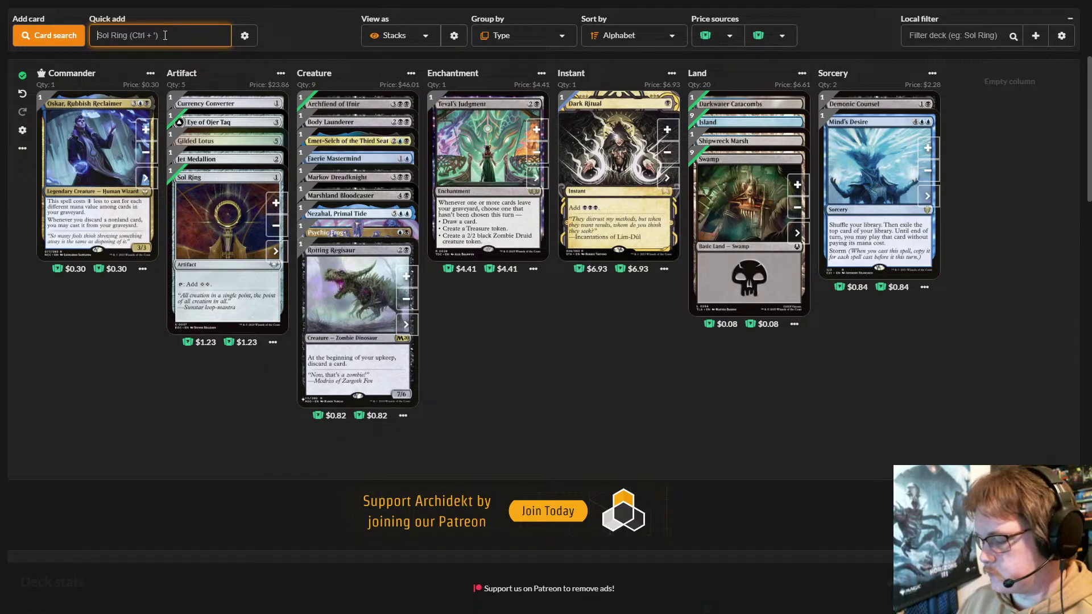
pyautogui.write('drown')
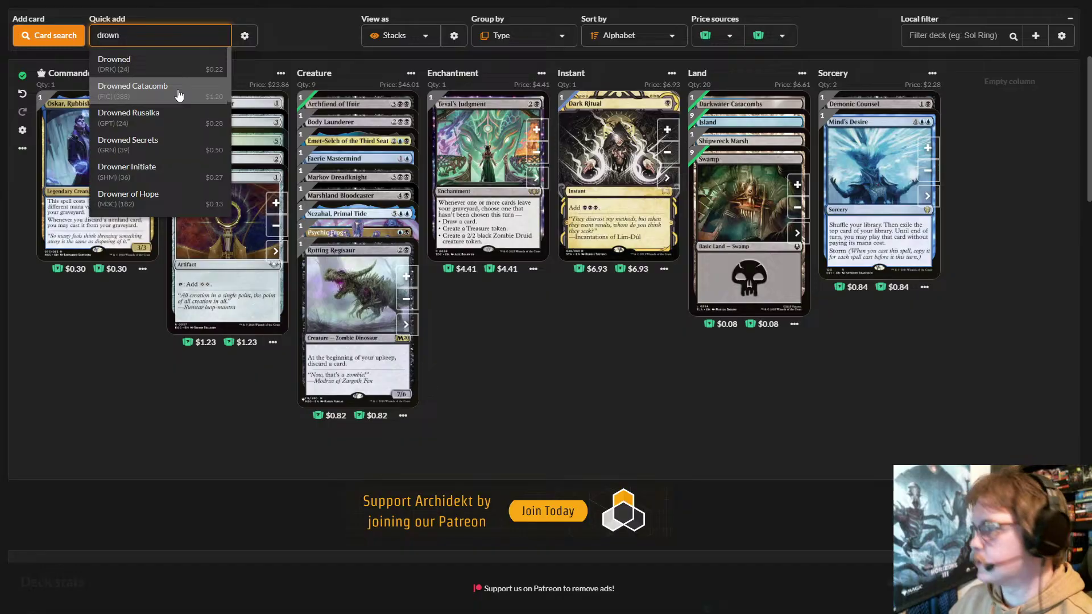
pyautogui.write('yard')
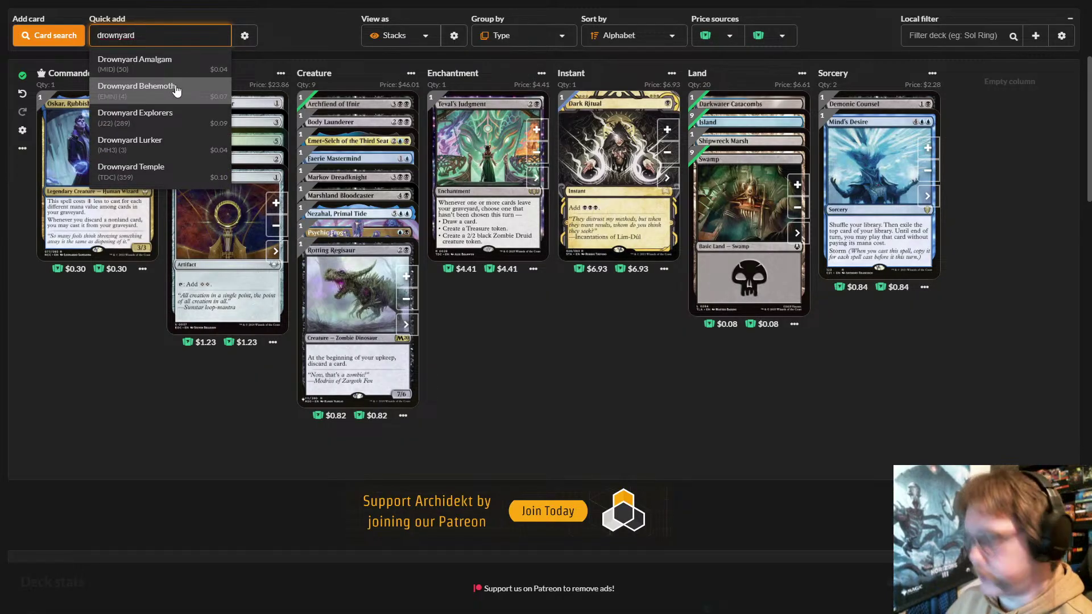
pyautogui.click(180, 175)
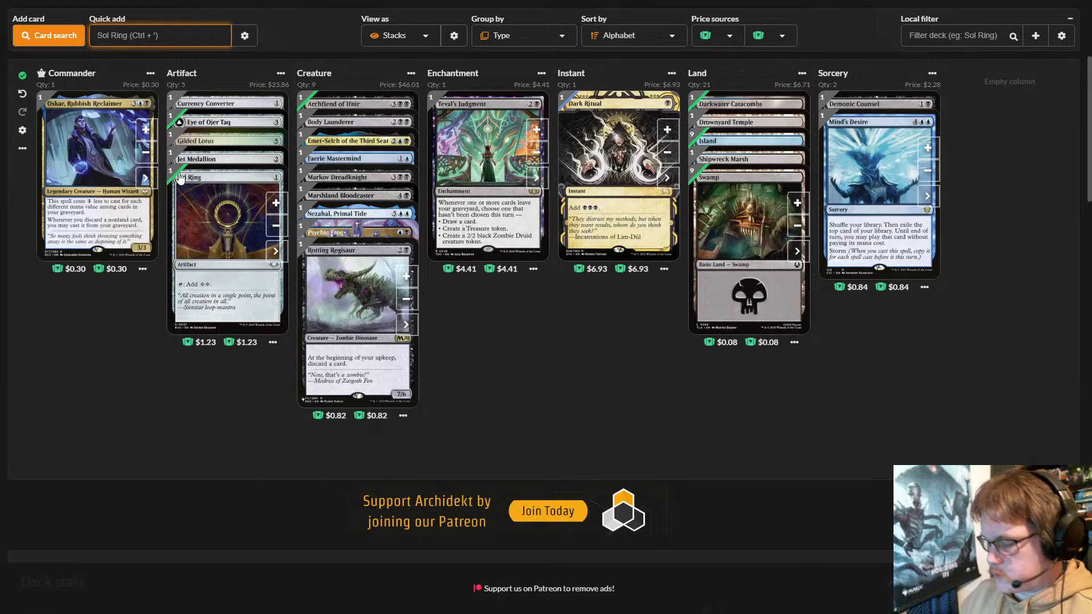
# - Add the lands Tainted Isle and Morphic Pool to the deck using quick add
pyautogui.write('tain')
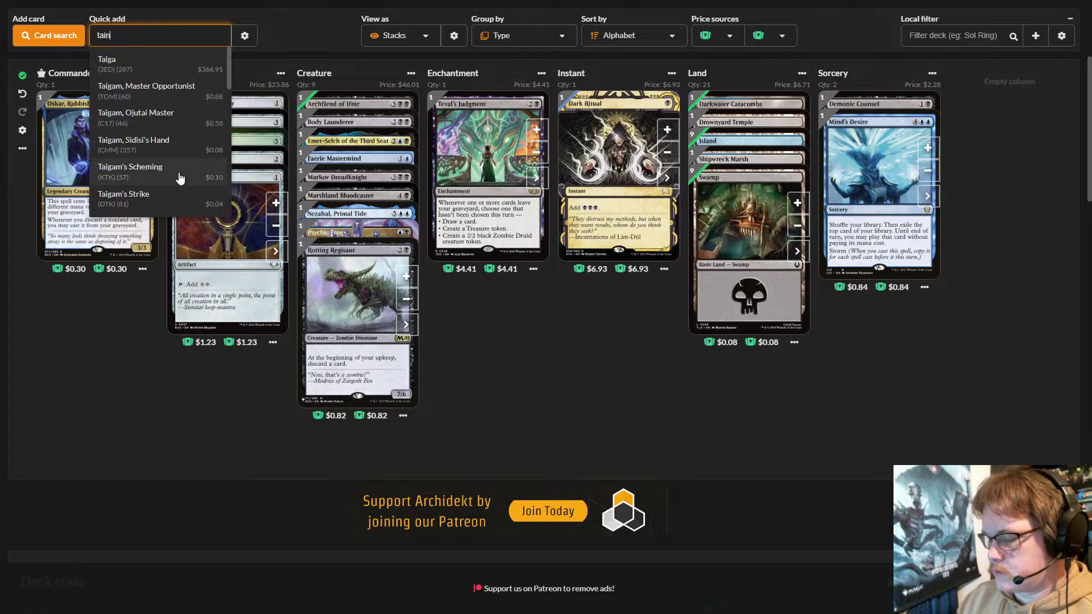
pyautogui.write('ted')
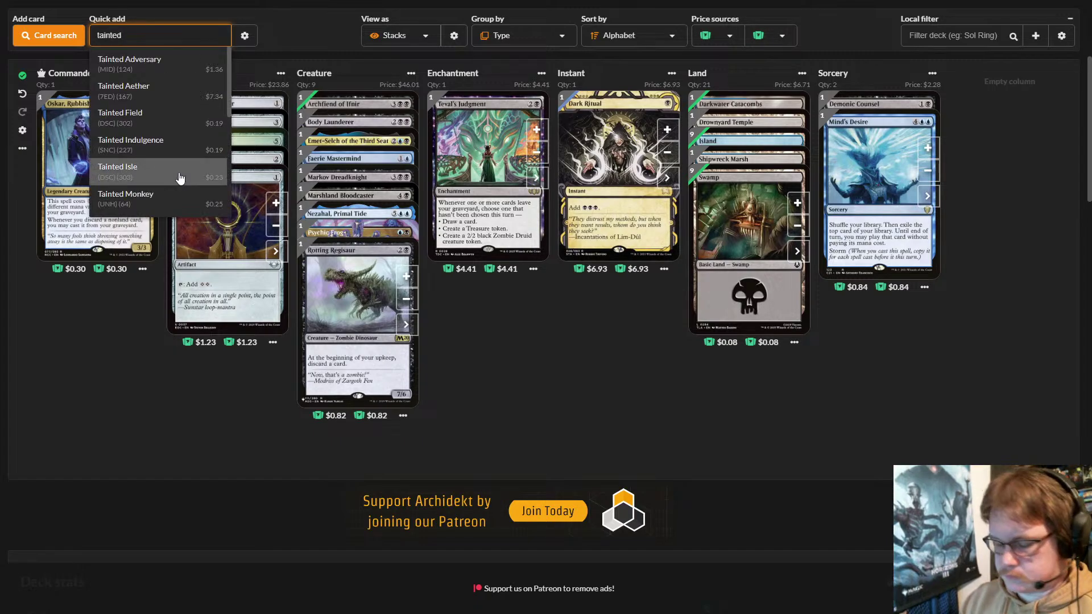
pyautogui.write(' isle')
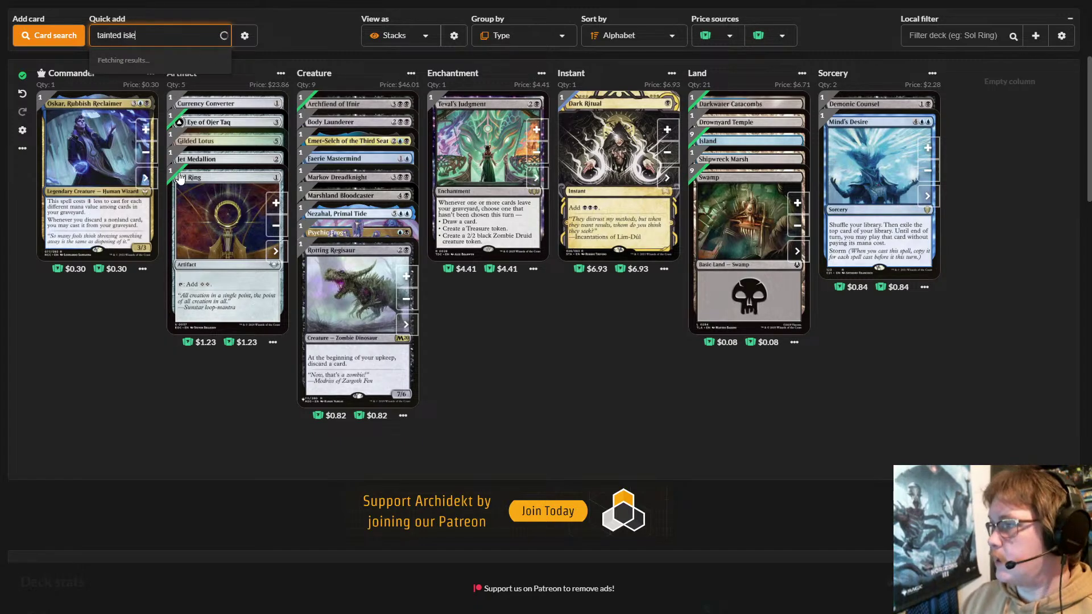
pyautogui.click(199, 67)
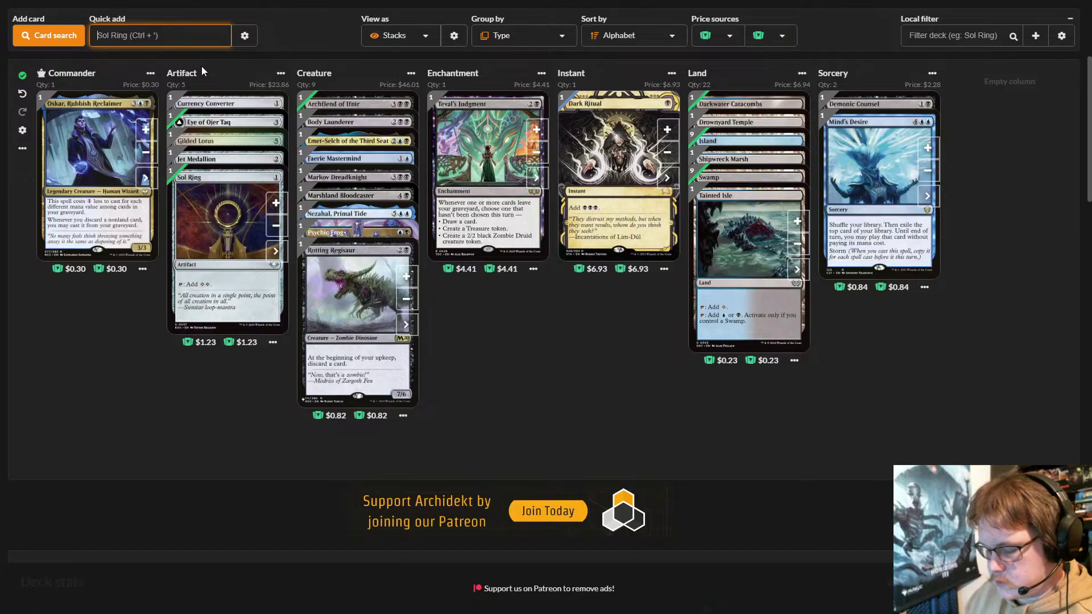
pyautogui.write('mor')
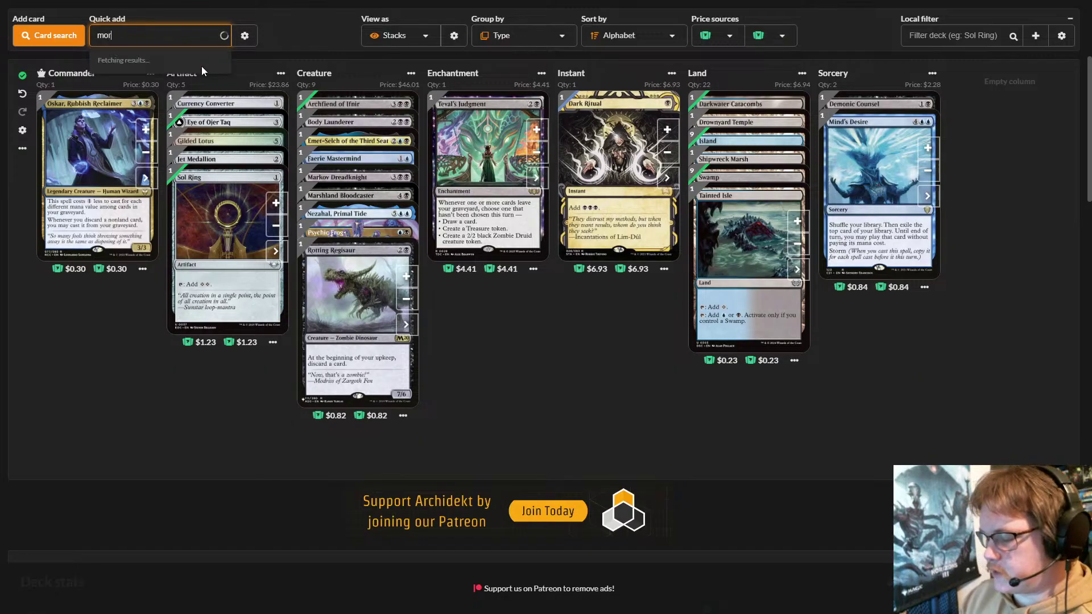
pyautogui.write('ph')
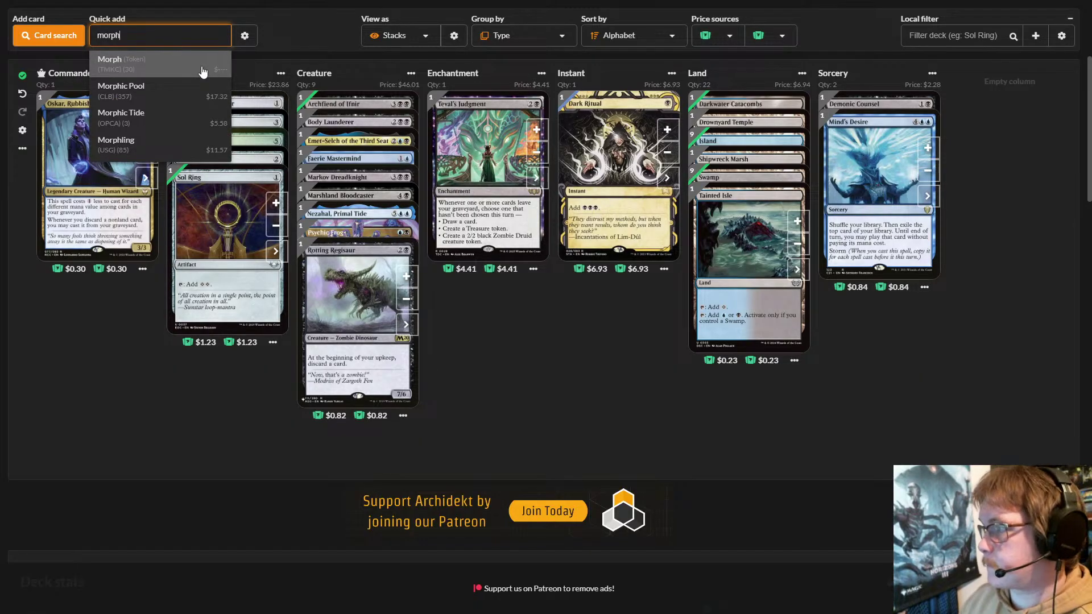
pyautogui.click(203, 96)
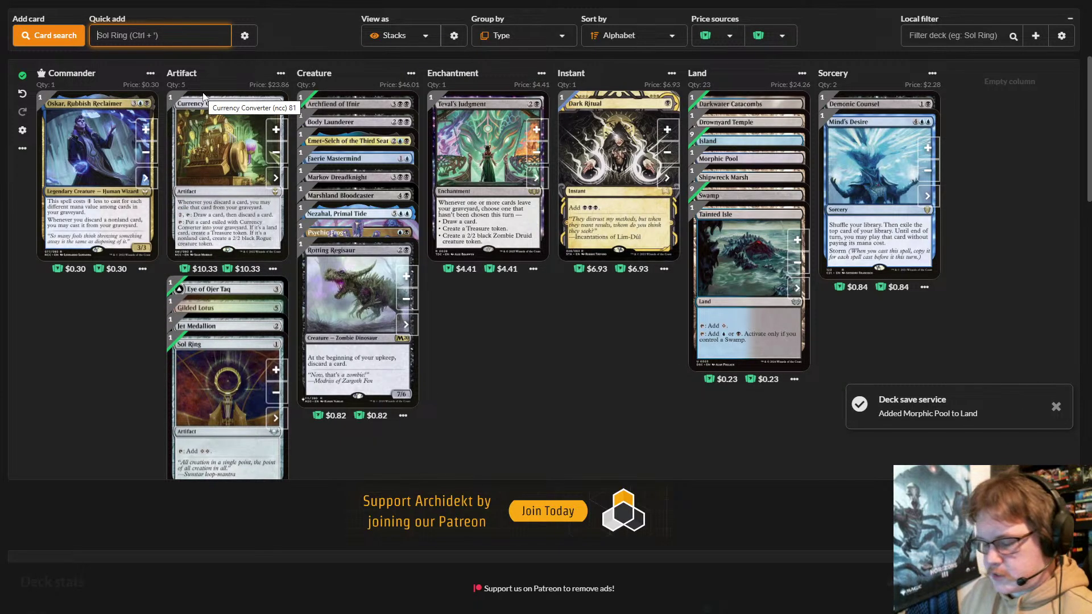
# - Add the land Command Tower to the deck using quick add
pyautogui.write('c')
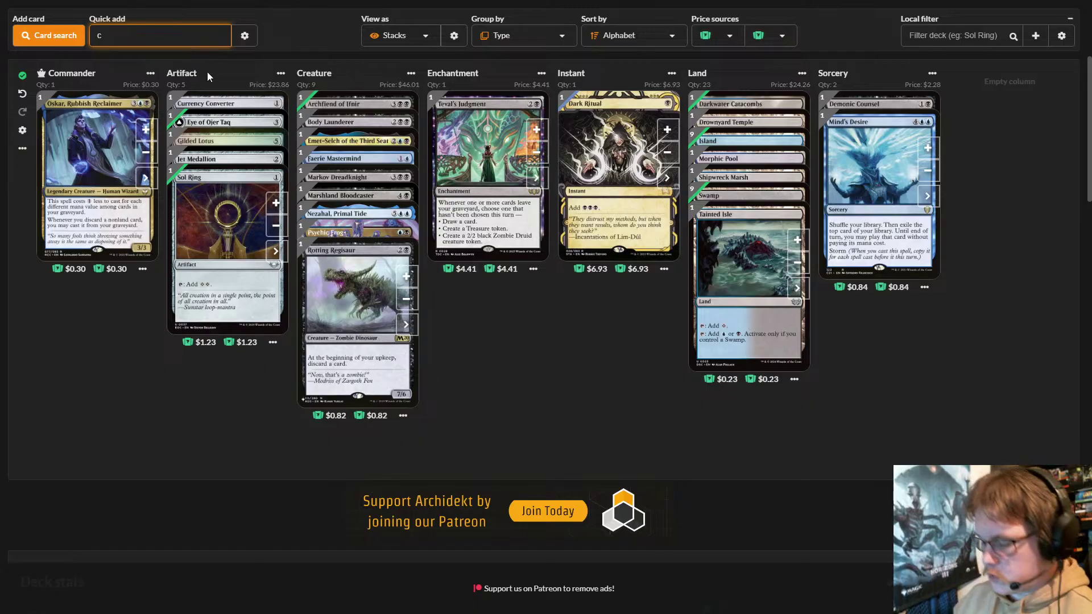
pyautogui.write('omman')
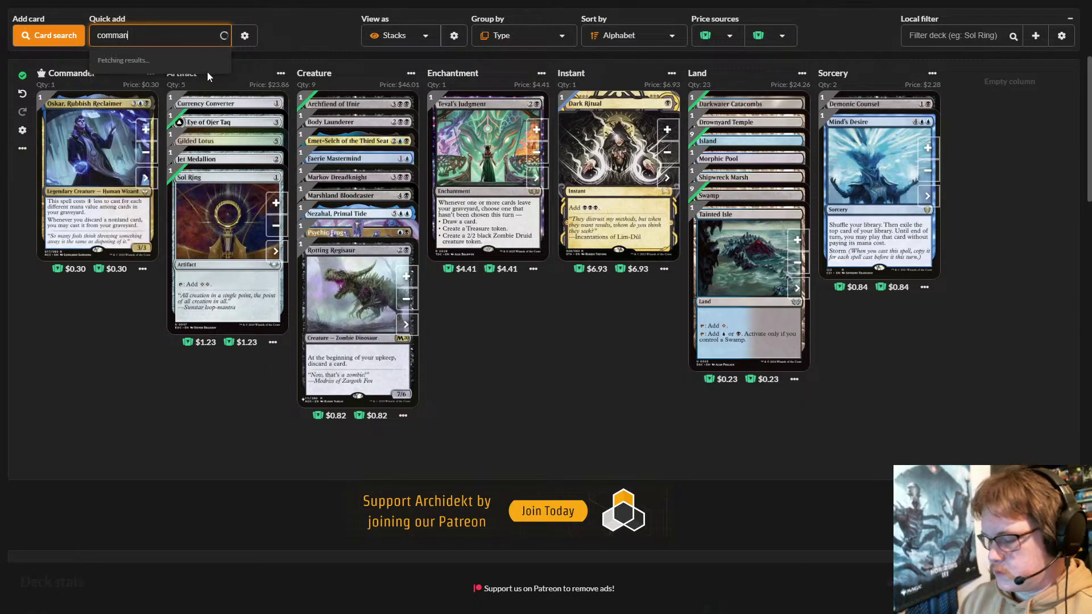
pyautogui.write('d to')
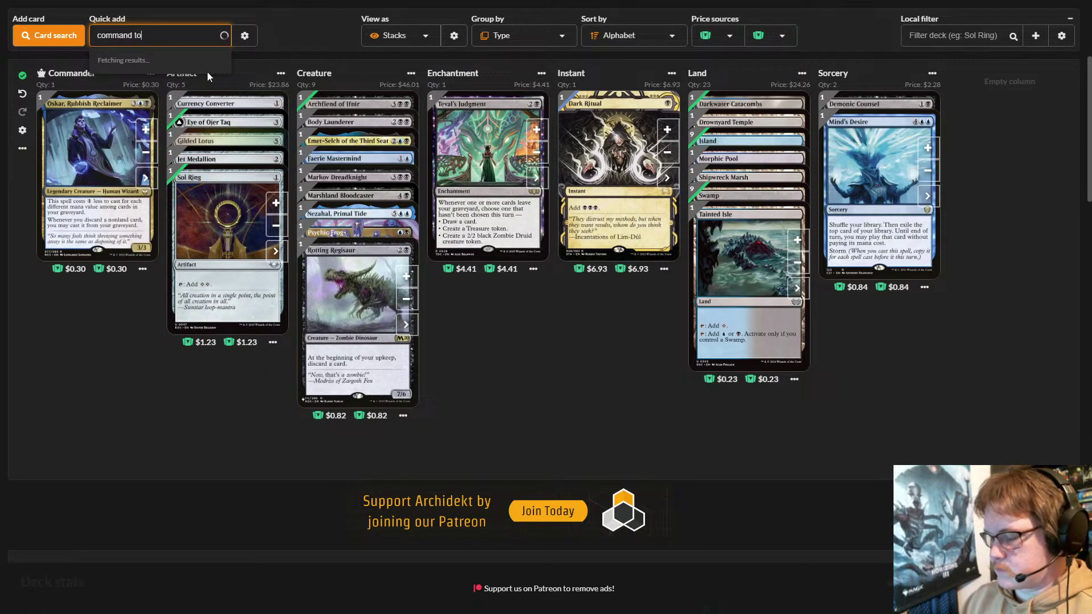
pyautogui.write('wer')
pyautogui.click(172, 60)
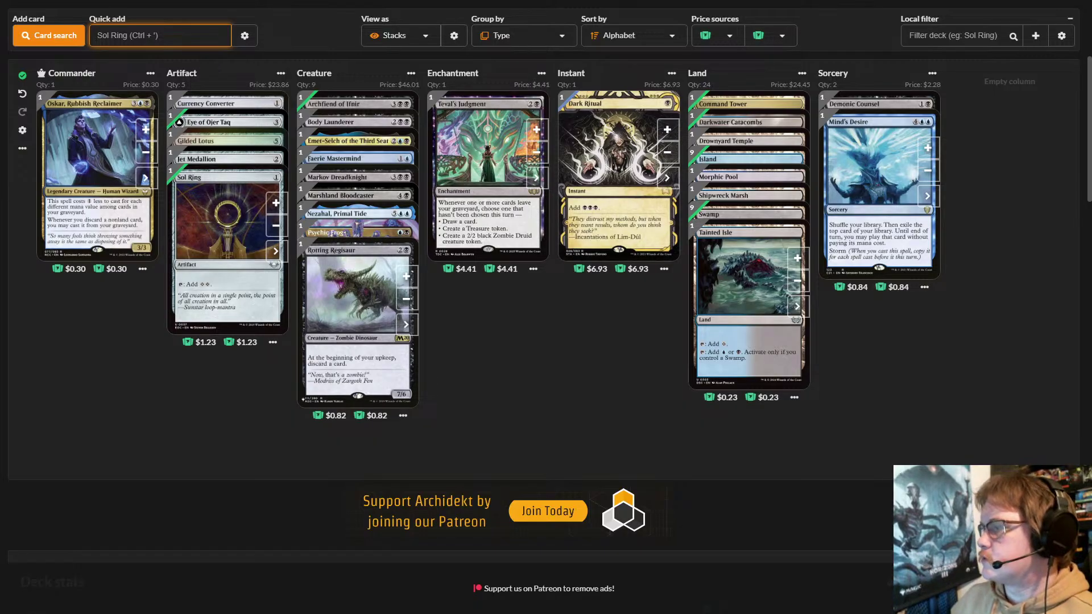
pyautogui.click(588, 415)
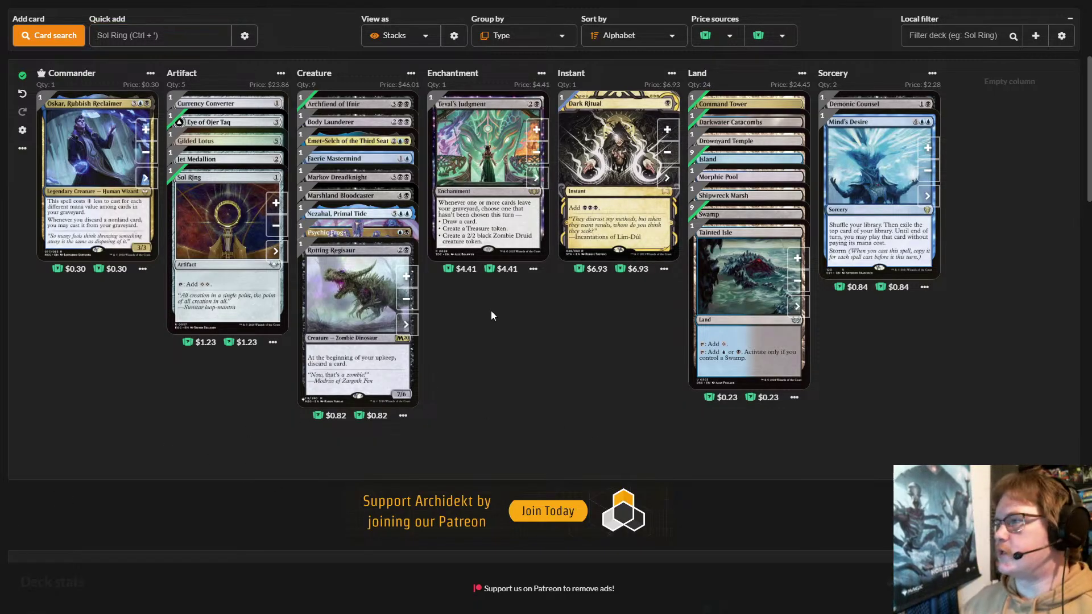
# - Add the creature Teferi's Protege to the deck using quick add
pyautogui.click(160, 33)
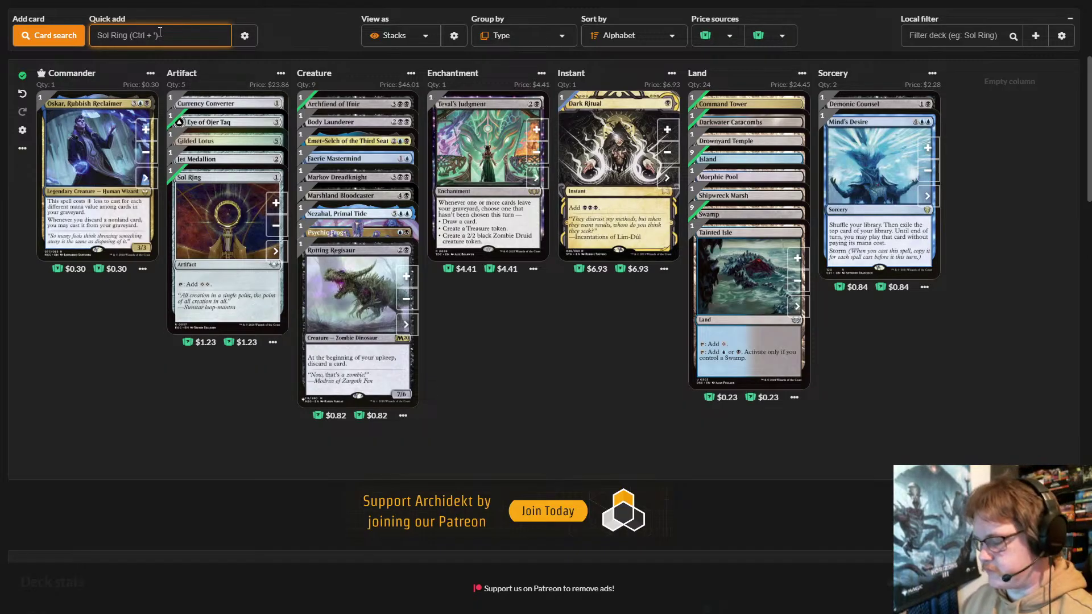
pyautogui.write('tef')
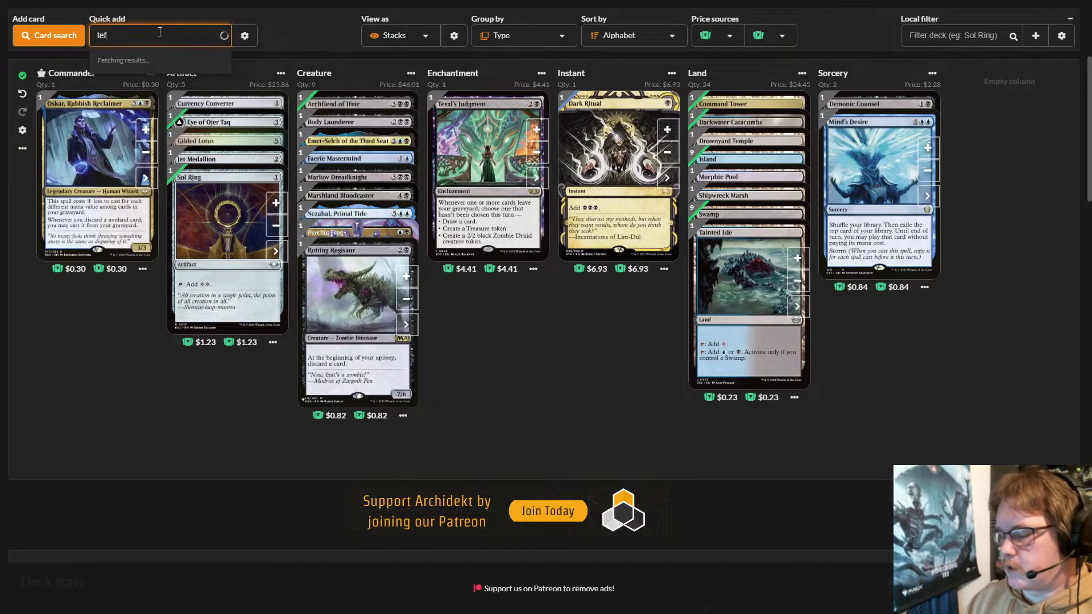
pyautogui.write("eri's ")
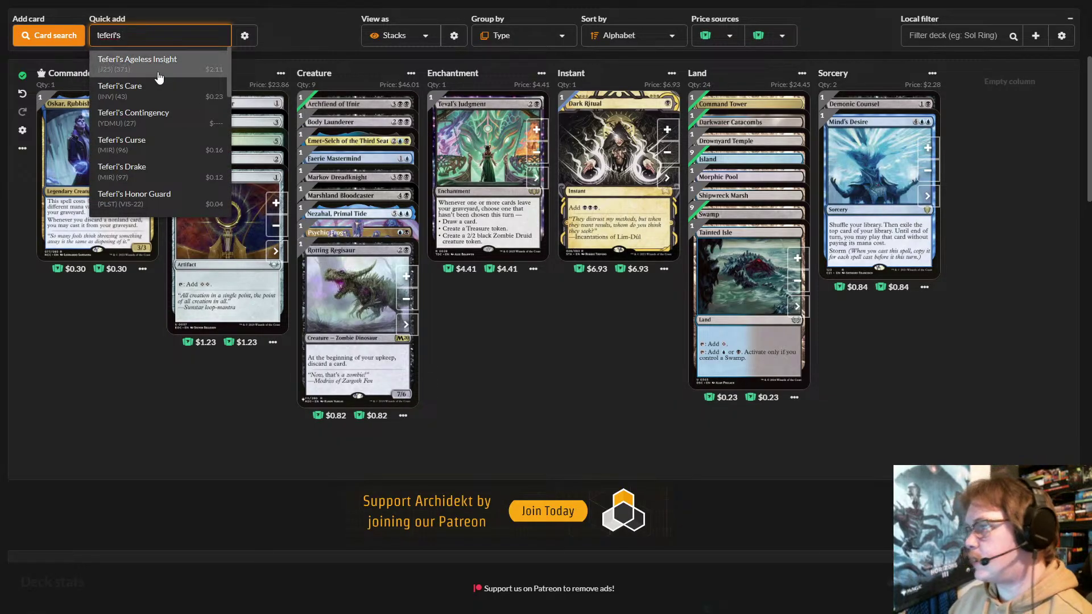
pyautogui.write('pro')
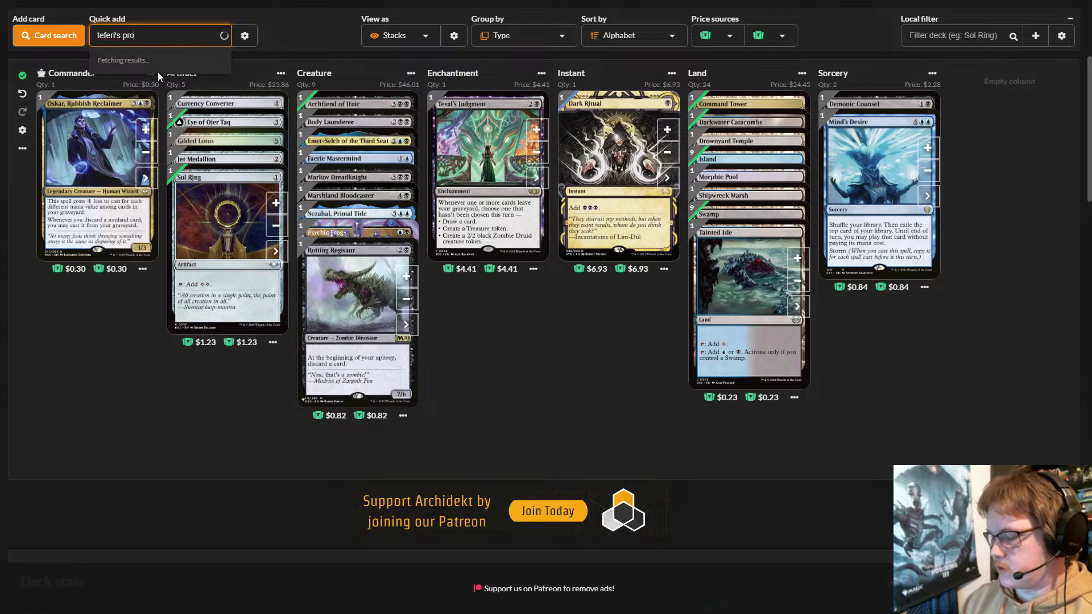
pyautogui.click(153, 87)
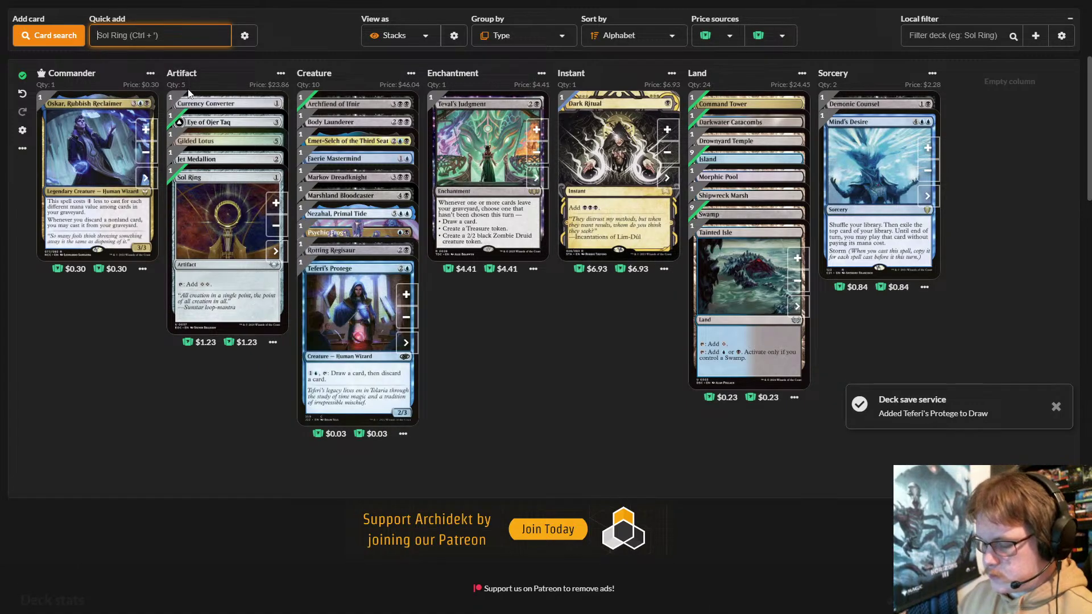
# - Add the creature Ledger Shredder to the deck using quick add
pyautogui.write('l')
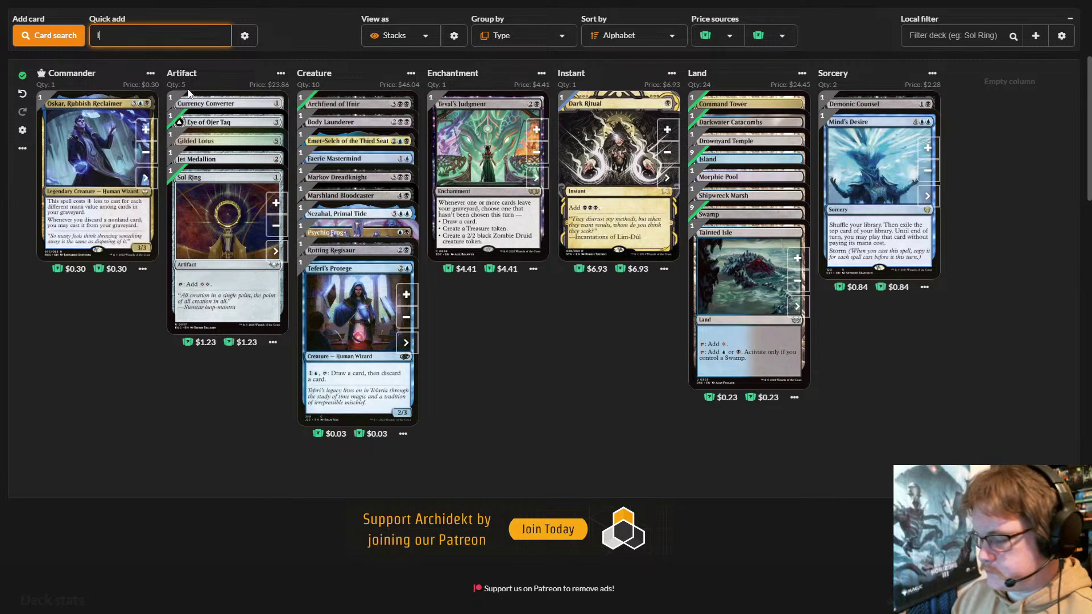
pyautogui.write('edger shredder')
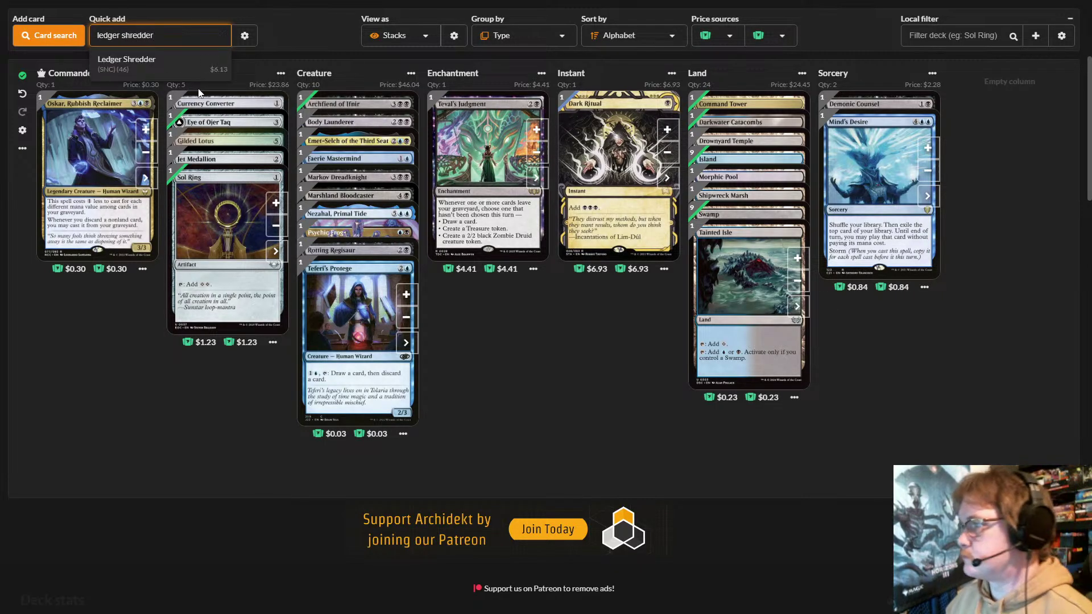
pyautogui.click(190, 57)
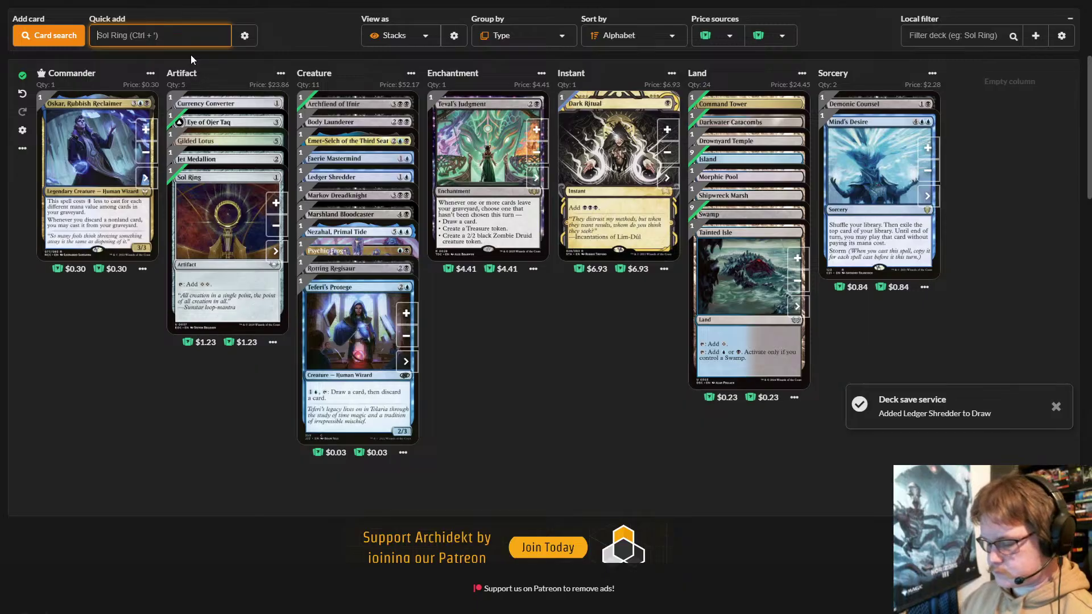
# - Add the instant Void Shatter to the deck using quick add
pyautogui.write('voi')
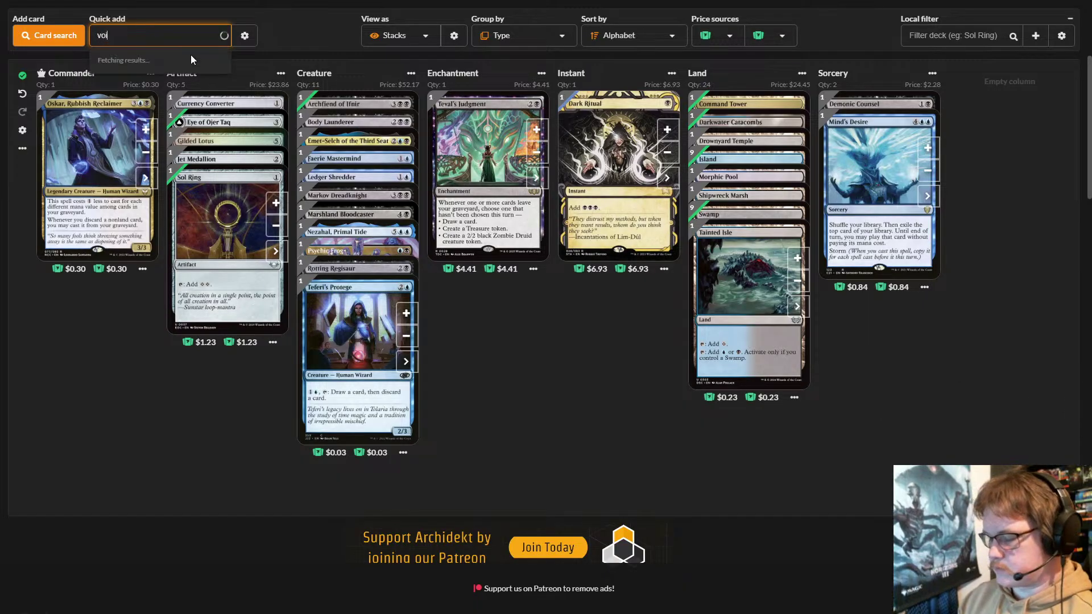
pyautogui.write('d se')
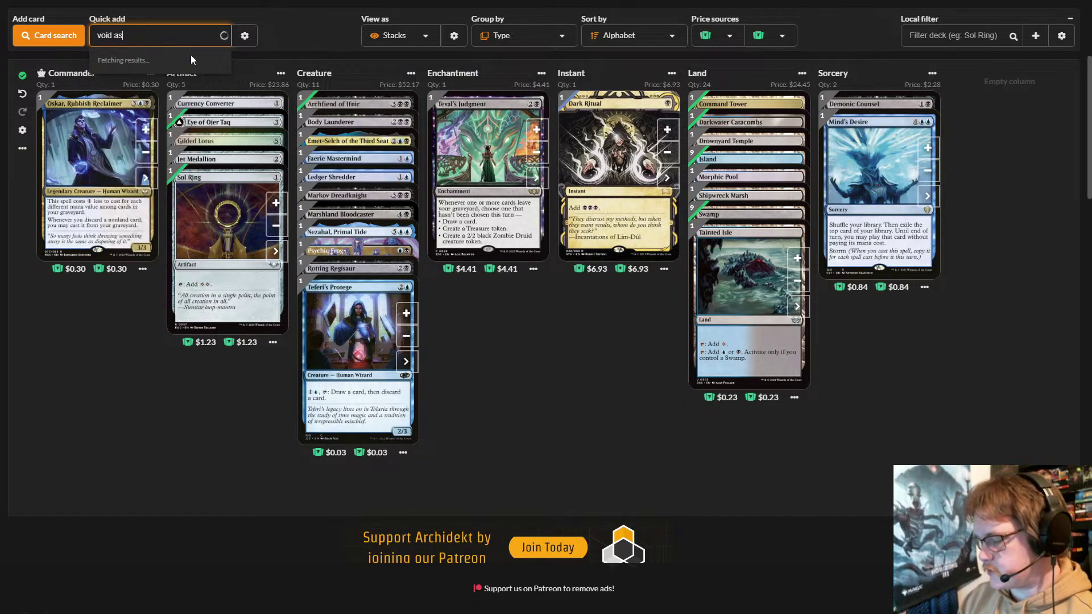
pyautogui.press('BackSpace')
pyautogui.press('BackSpace')
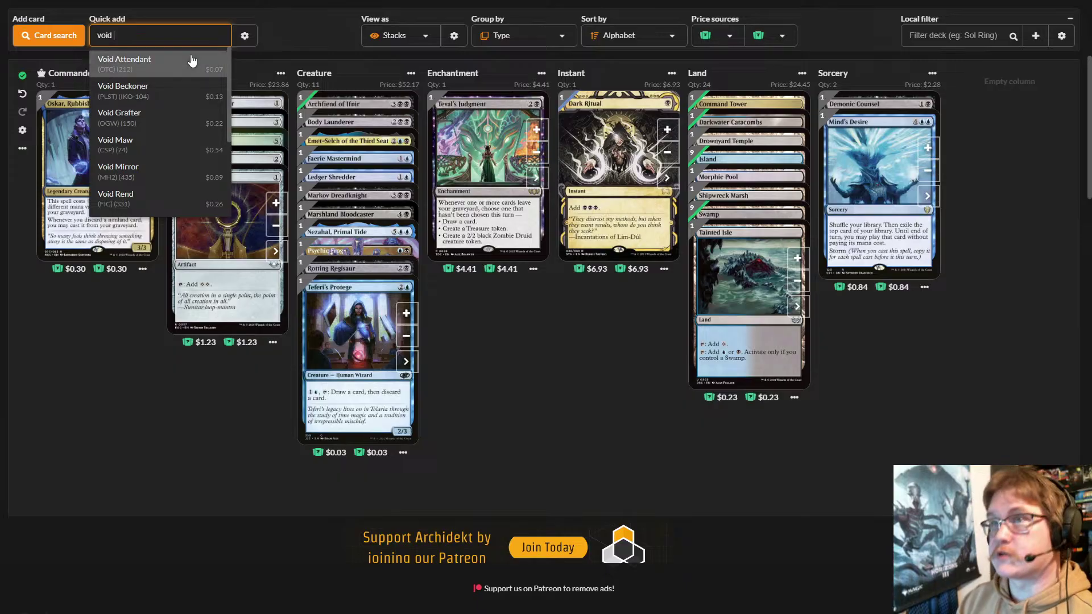
pyautogui.write('sg')
pyautogui.press('BackSpace')
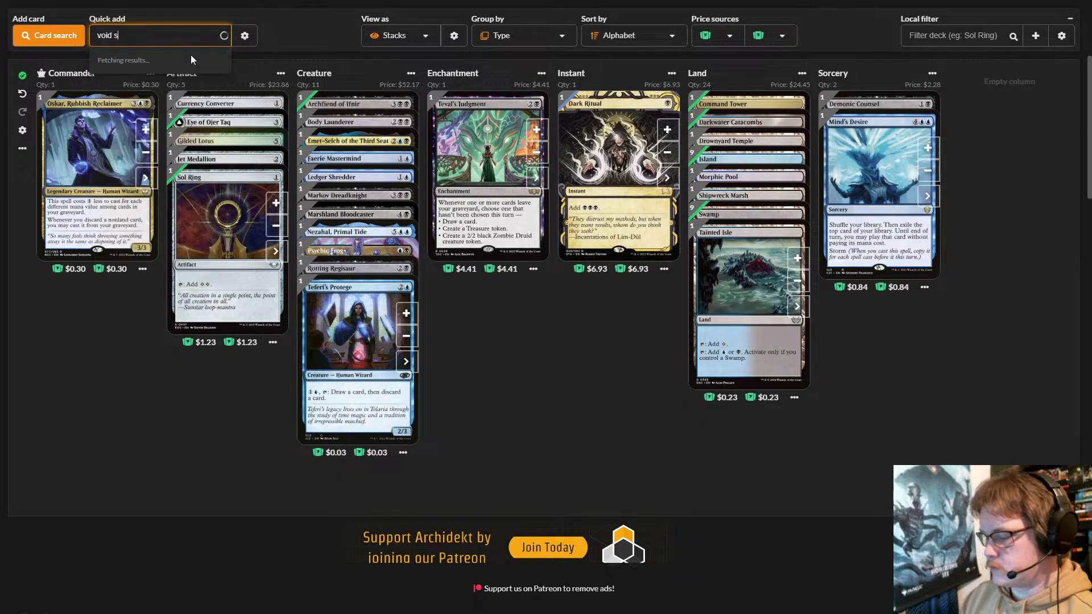
pyautogui.write('hatter')
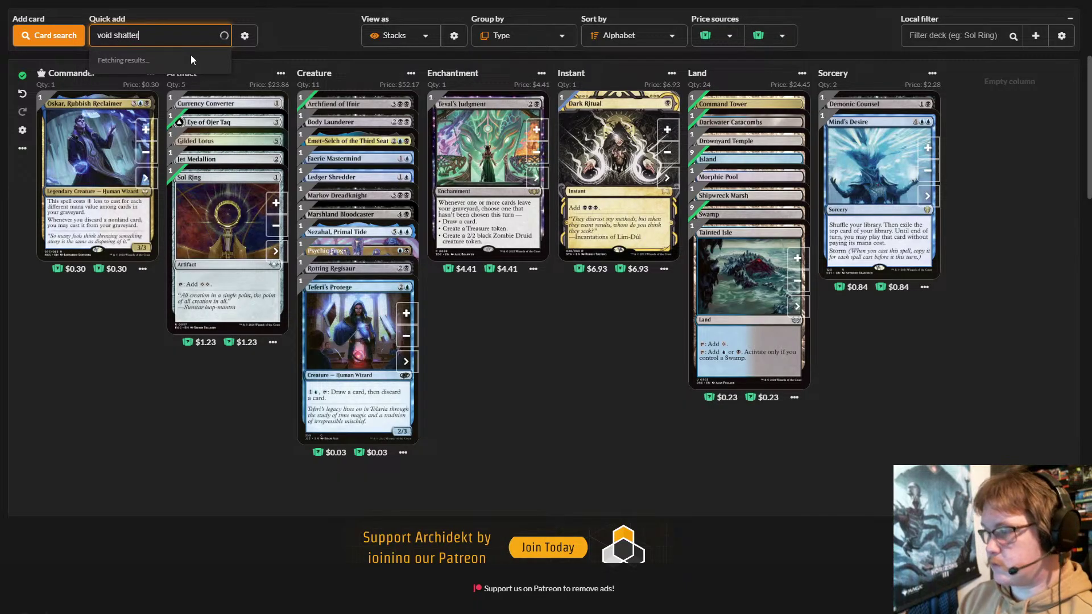
pyautogui.click(189, 63)
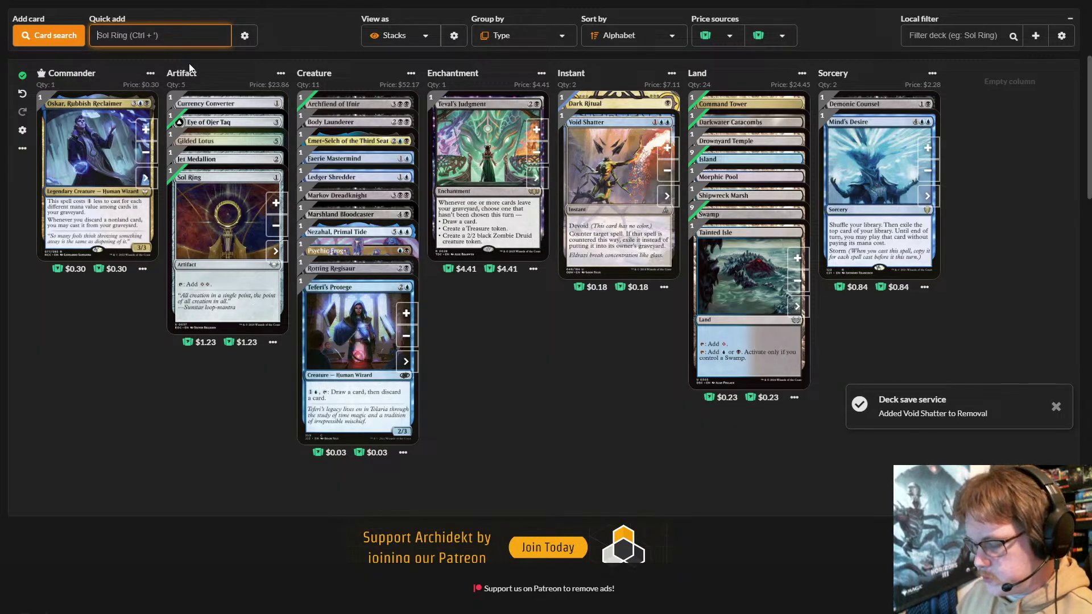
# - Add the sorcery Fractured Sanity to the deck using quick add
pyautogui.write('fract')
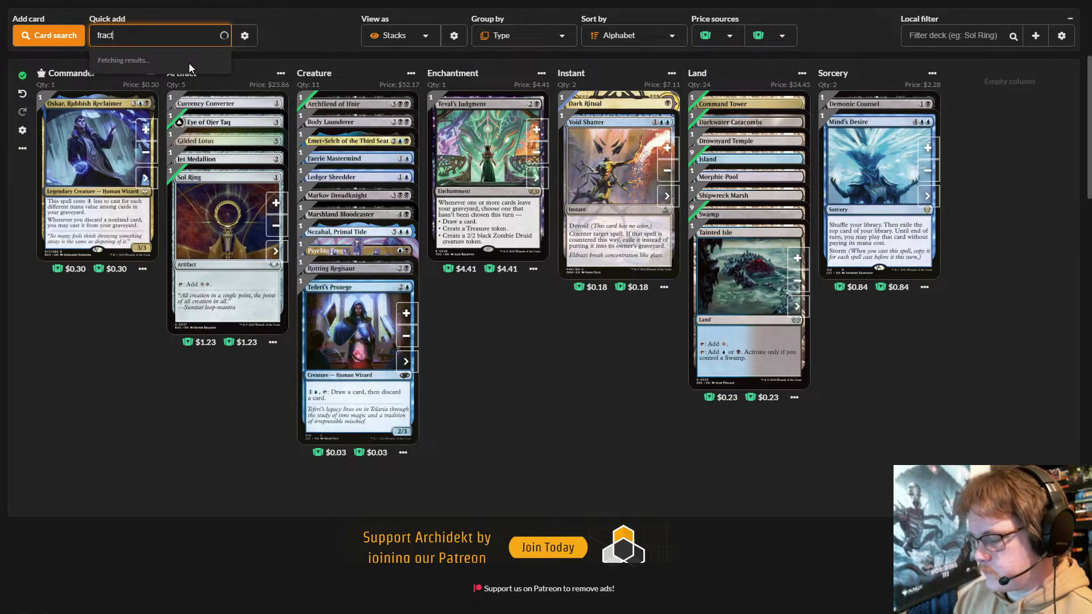
pyautogui.write('ured')
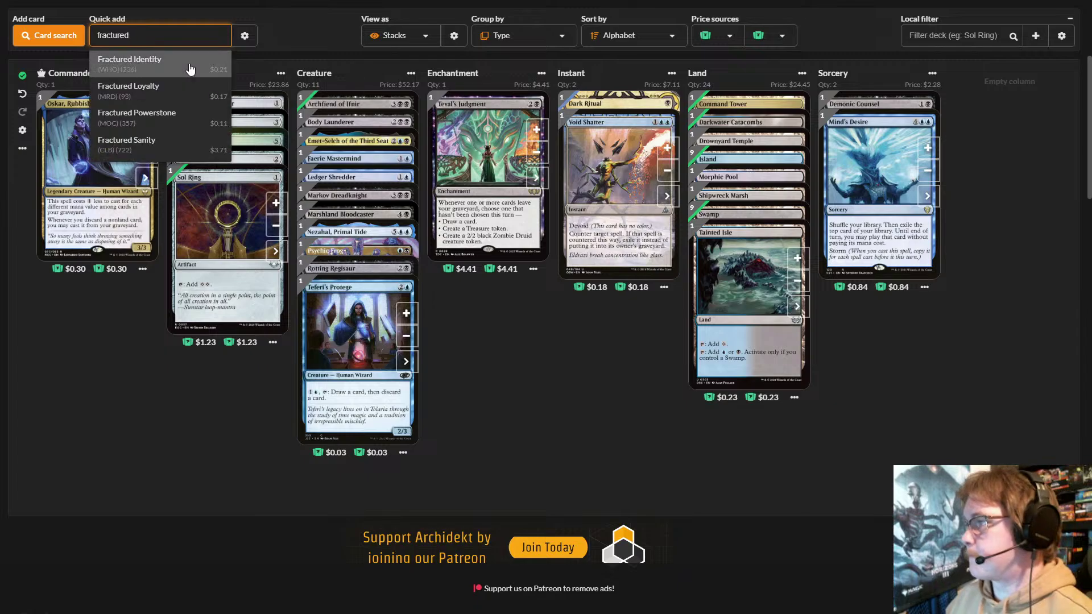
pyautogui.click(168, 147)
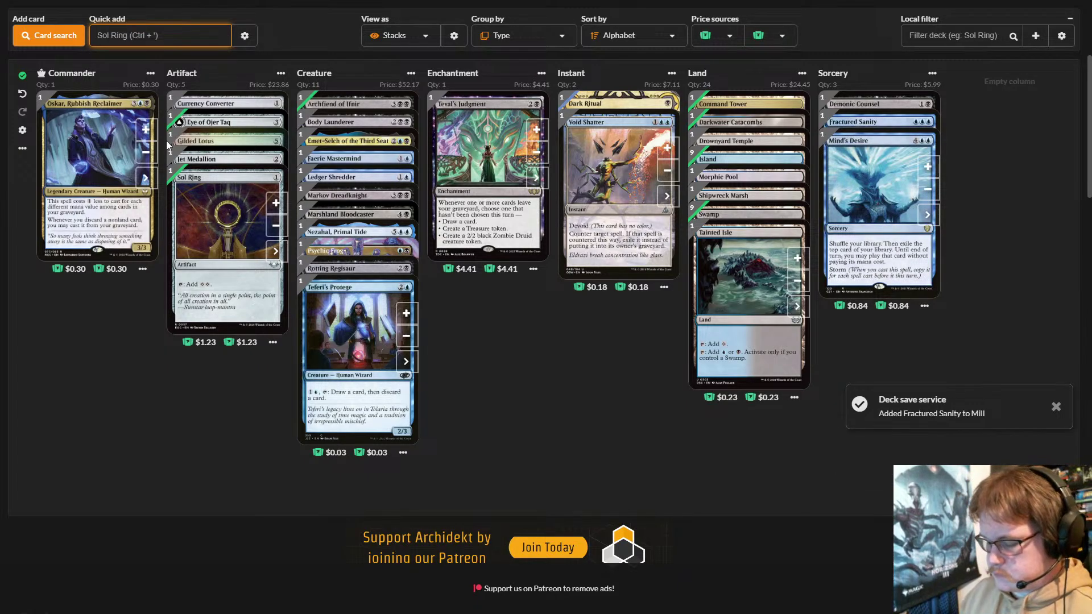
# - Add the sorcery Come Back Wrong to the deck using quick add
pyautogui.write('com')
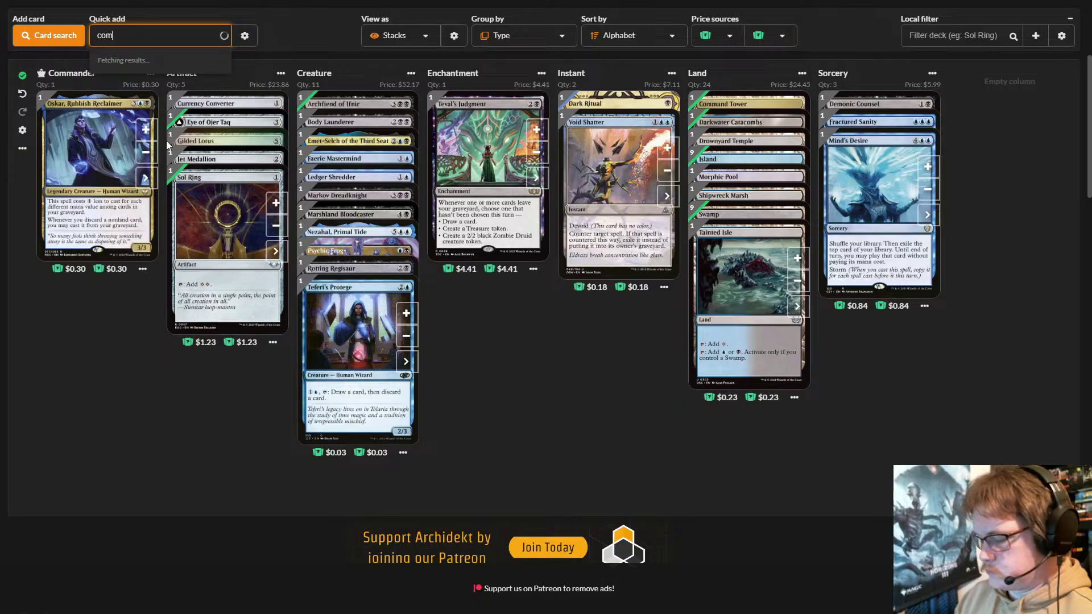
pyautogui.write('e back')
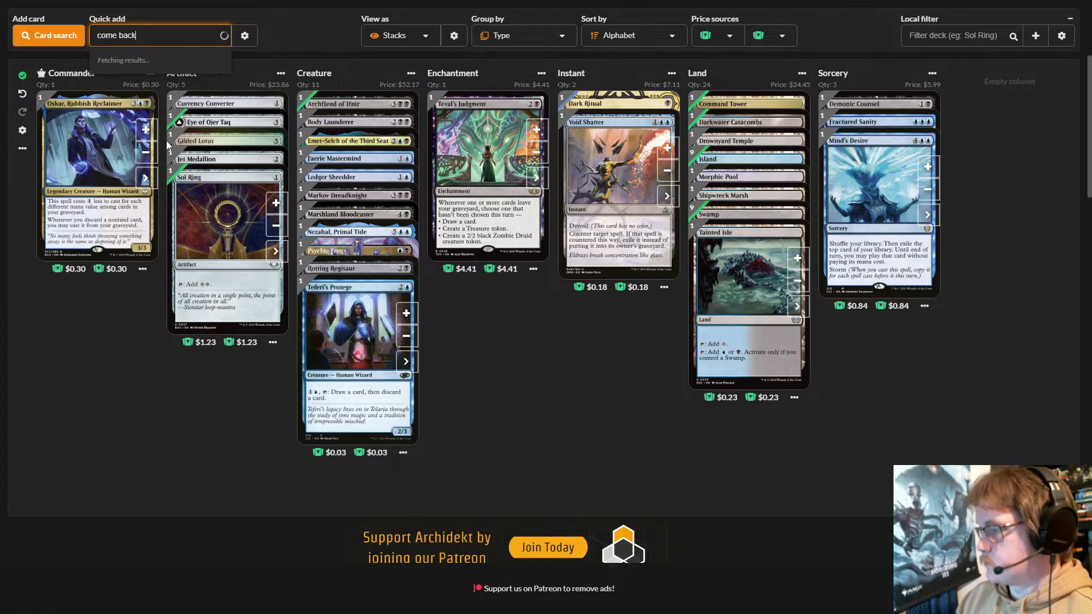
pyautogui.press('Return')
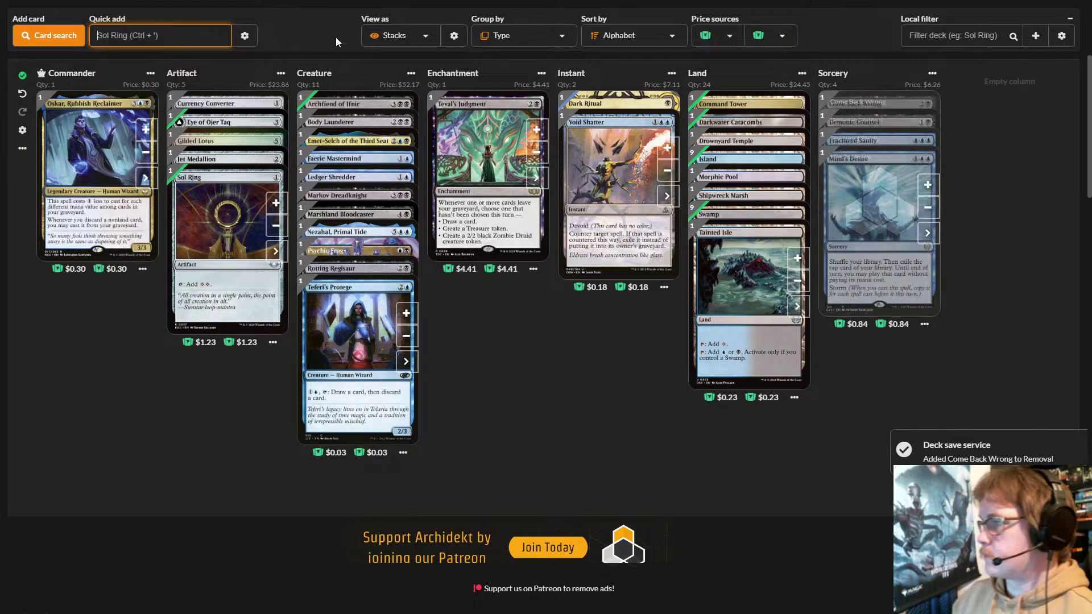
pyautogui.click(326, 41)
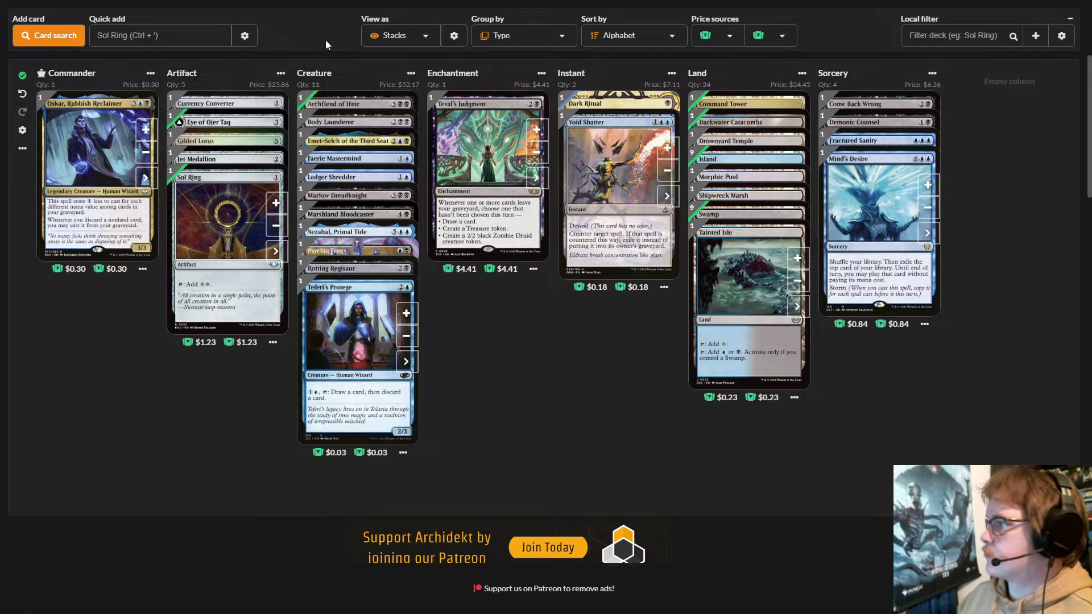
# - Add the creature Stromkirk Condemned to the deck using quick add
pyautogui.click(166, 34)
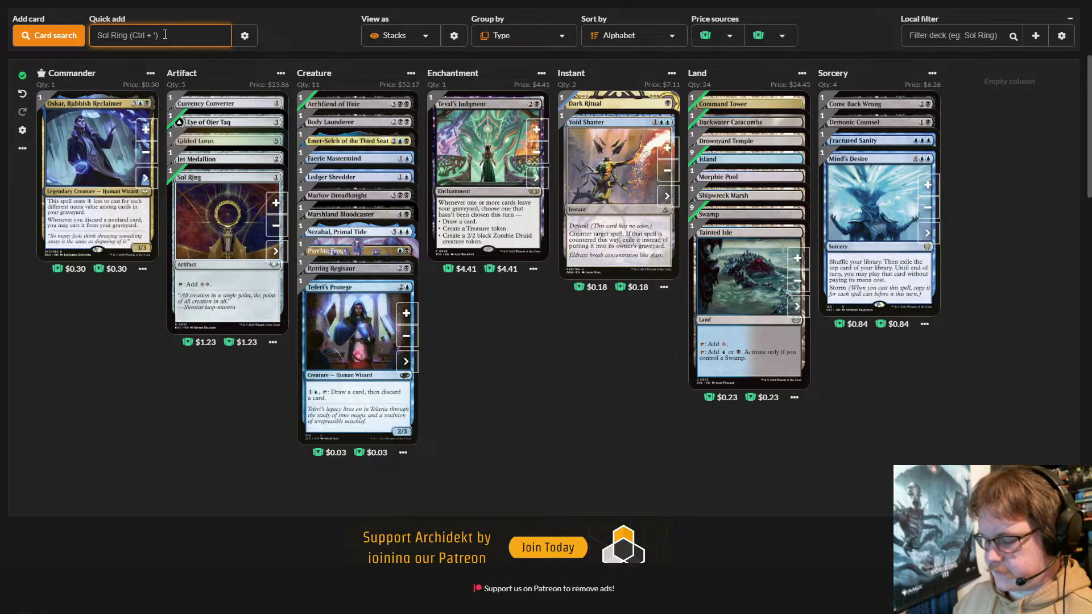
pyautogui.write('sto')
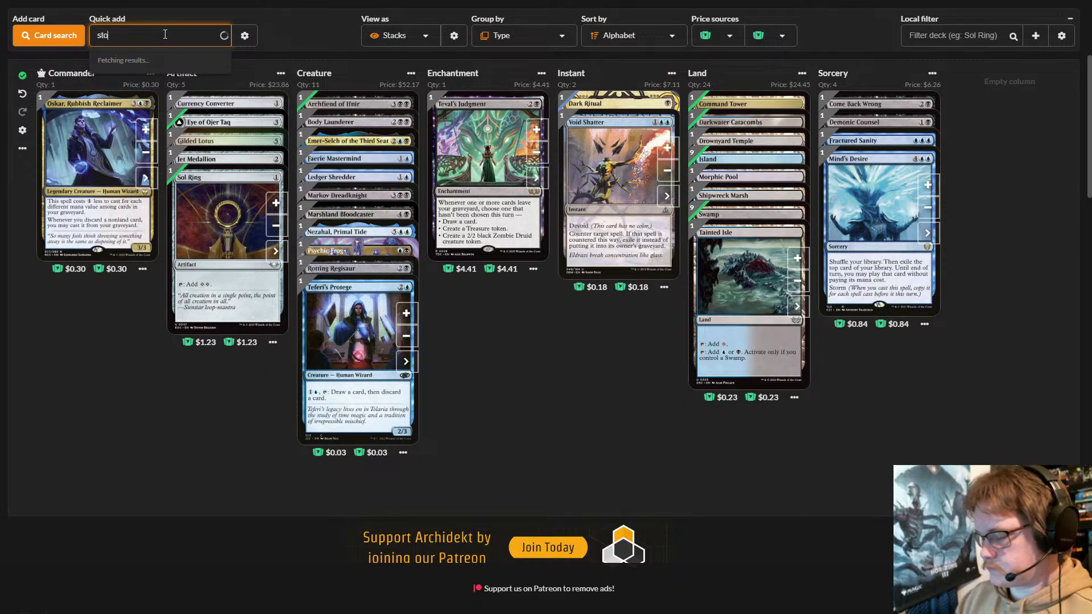
pyautogui.write('rmk')
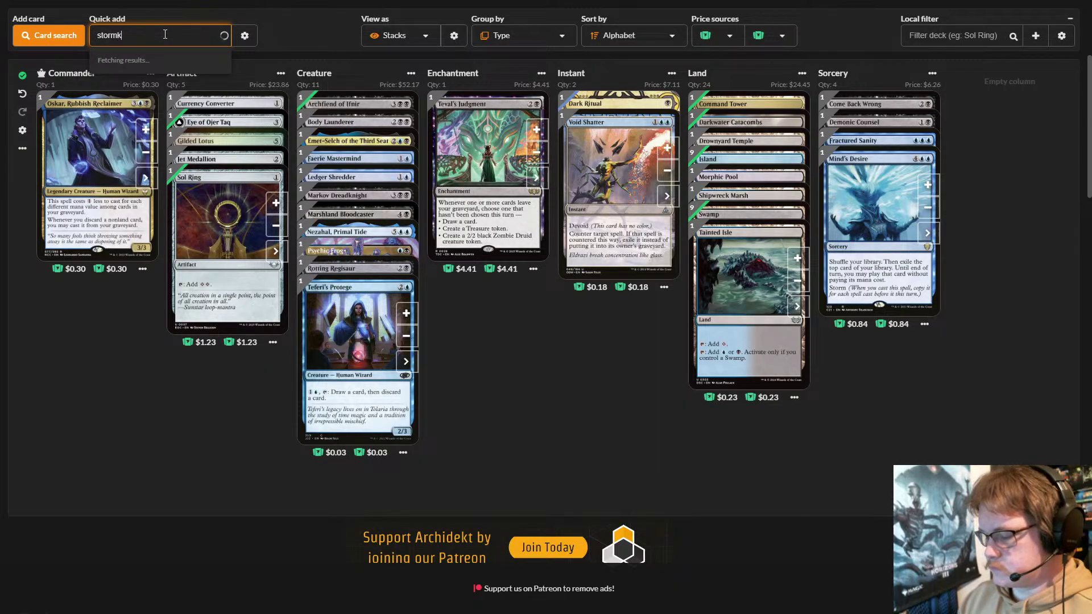
pyautogui.write('irk')
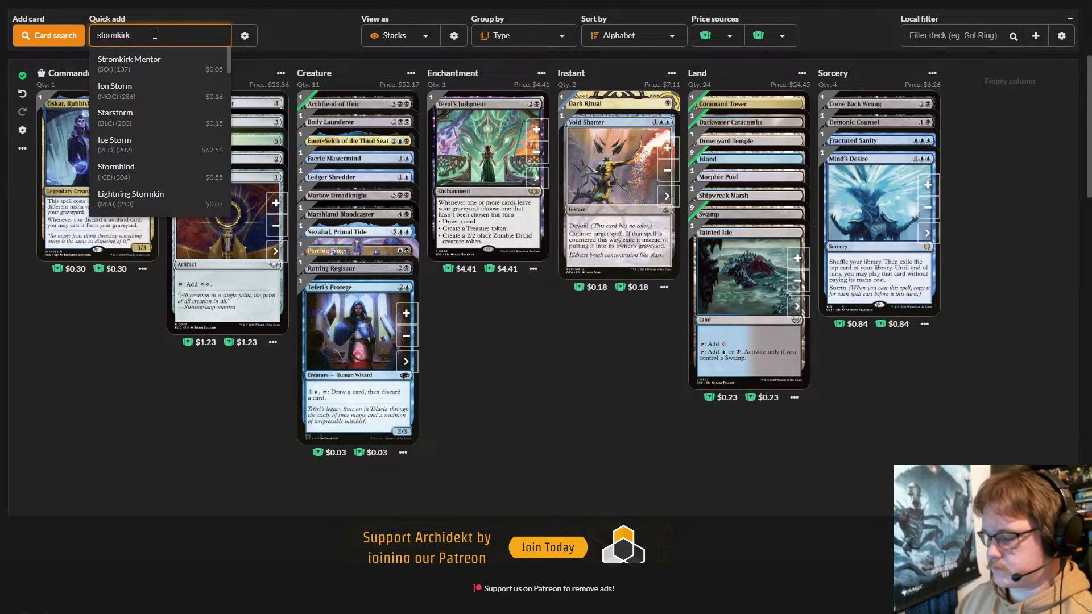
pyautogui.write(' con')
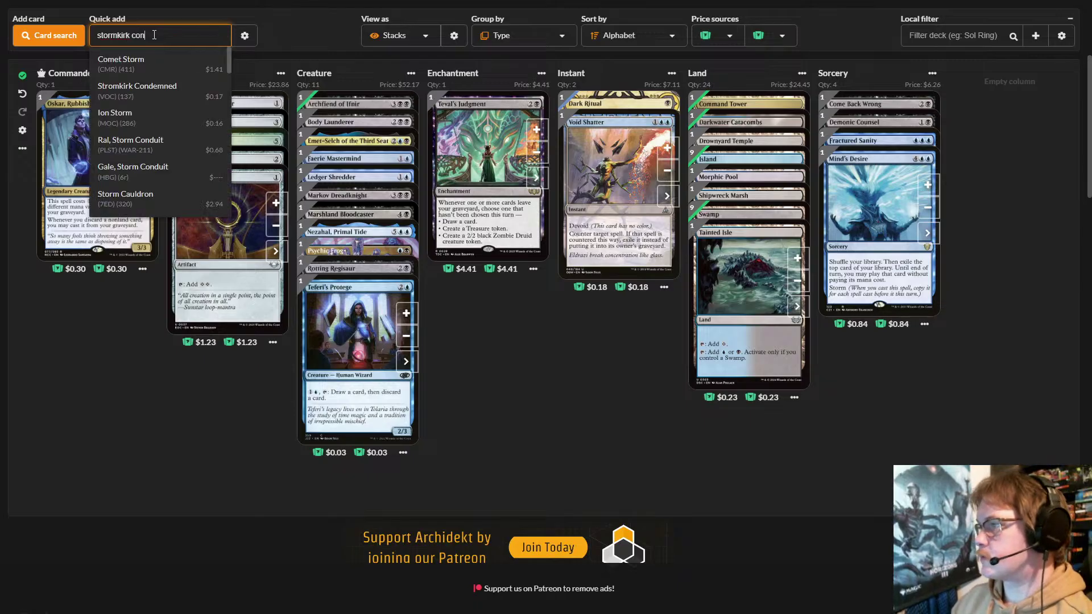
pyautogui.click(137, 90)
pyautogui.click(467, 331)
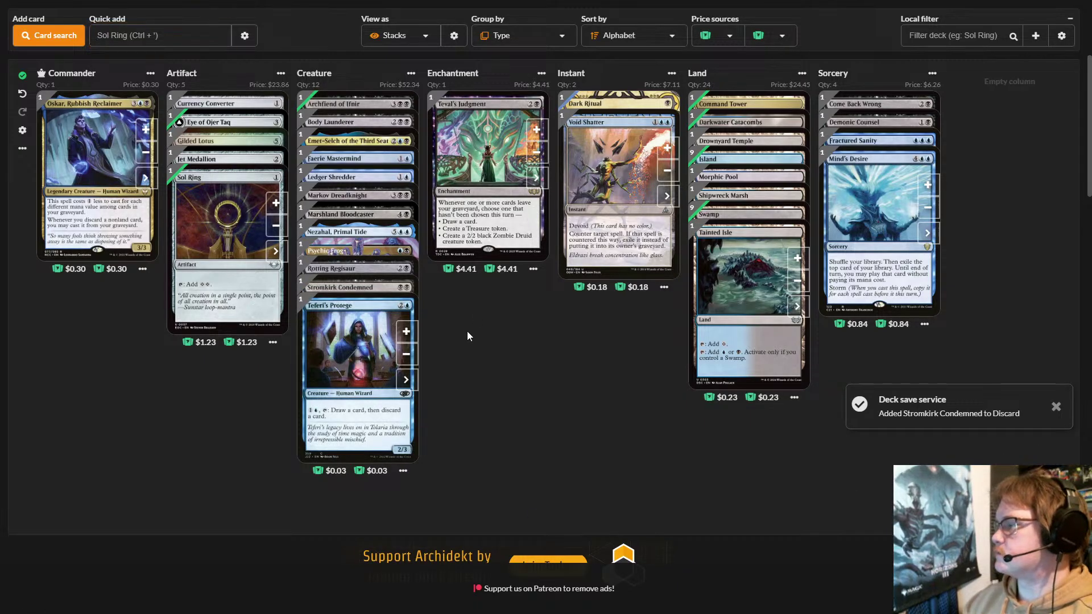
# - Add the instant Lethal Scheme to the deck using quick add
pyautogui.moveTo(364, 288)
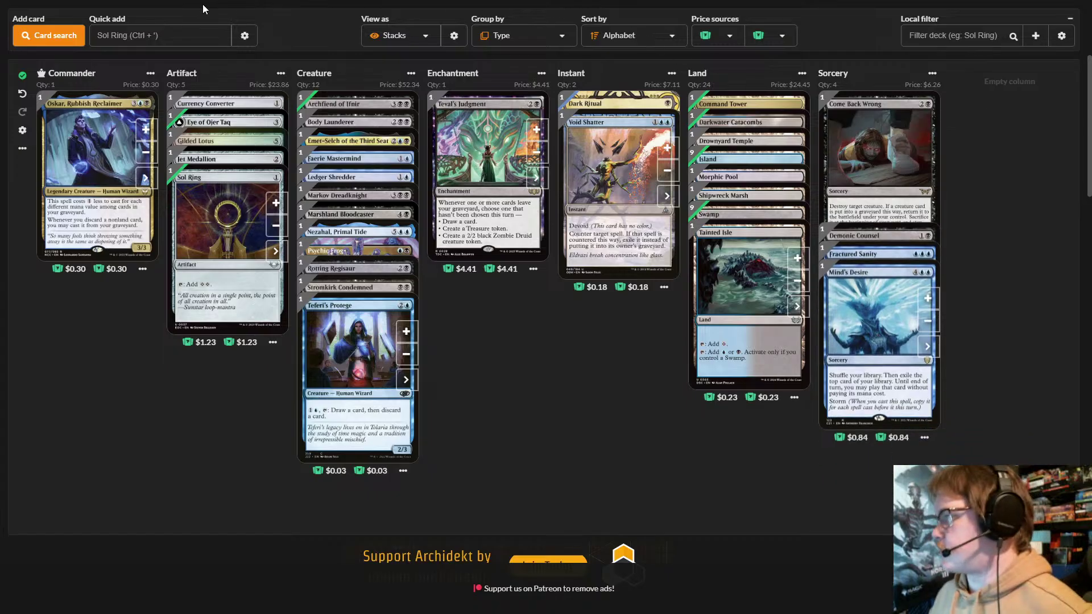
pyautogui.click(177, 38)
pyautogui.write('l')
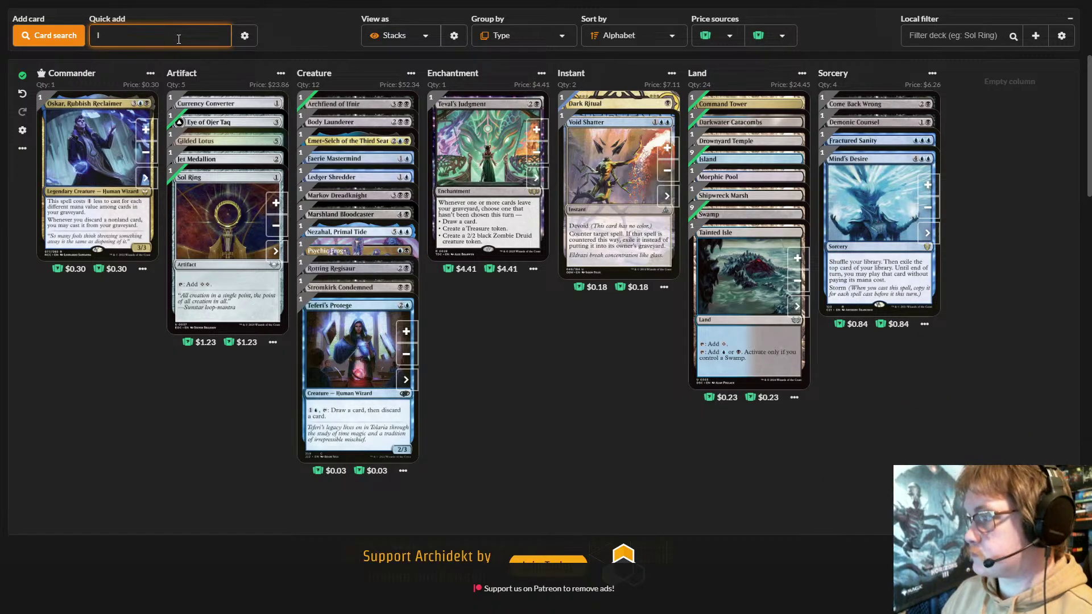
pyautogui.write('ethal ')
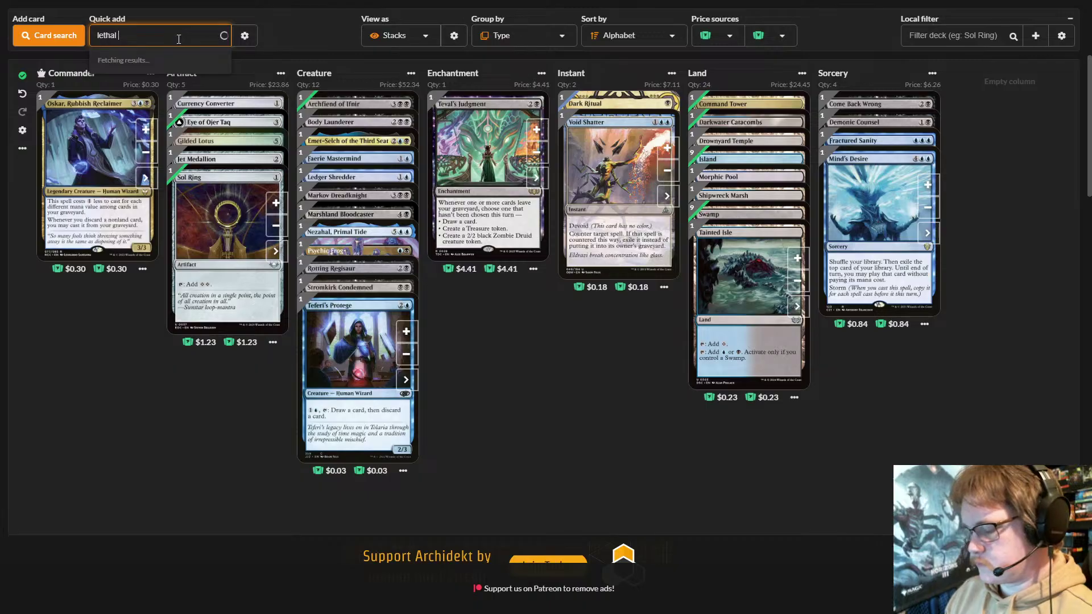
pyautogui.write('scheme')
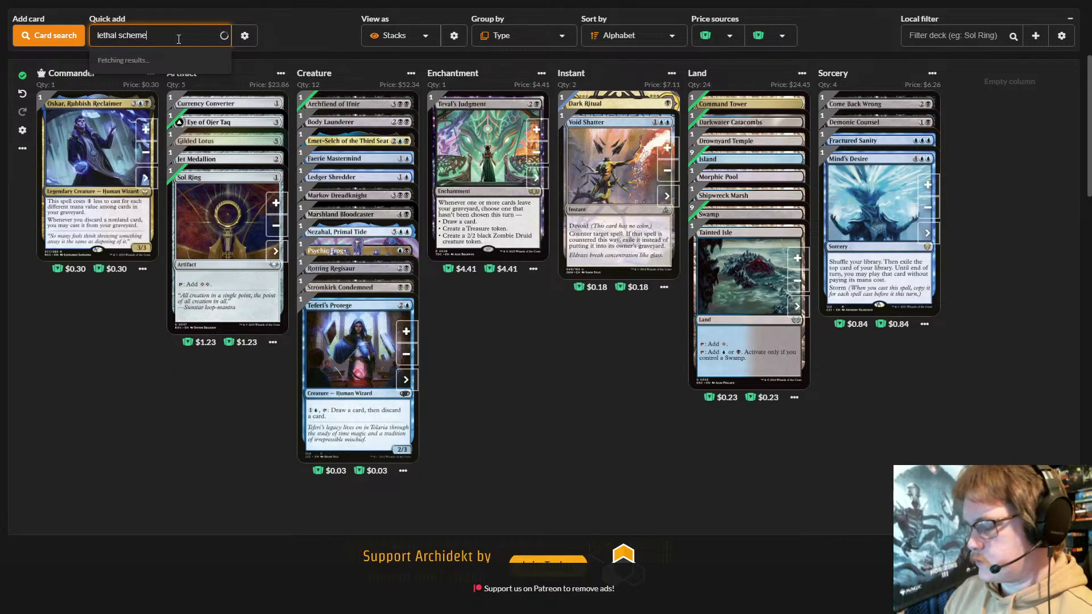
pyautogui.click(172, 59)
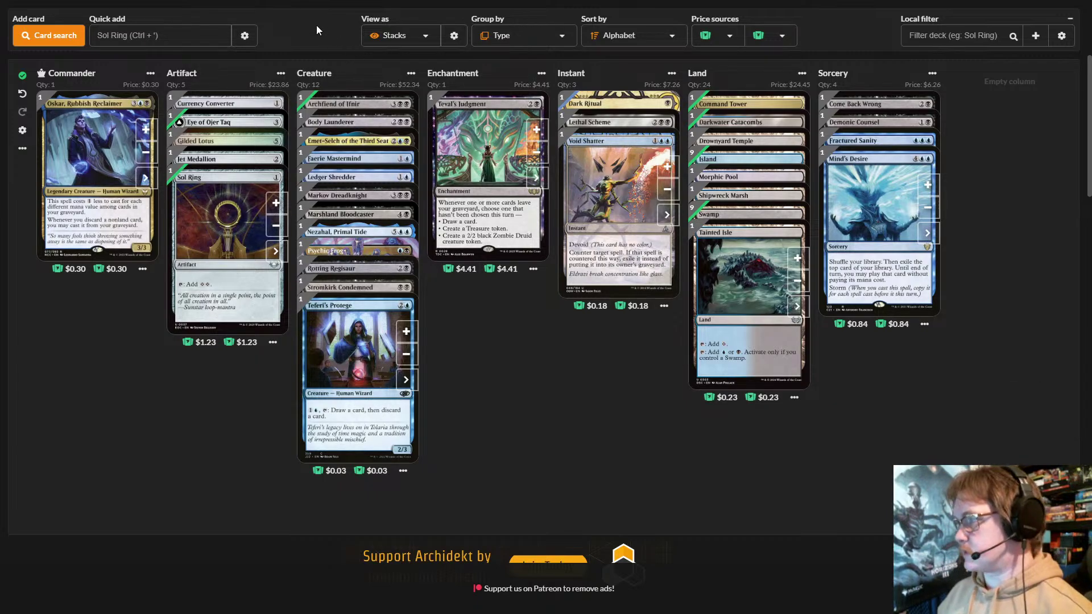
# - Add the legendary creature Kozilek, the Great Distortion to the deck using quick add
pyautogui.click(151, 41)
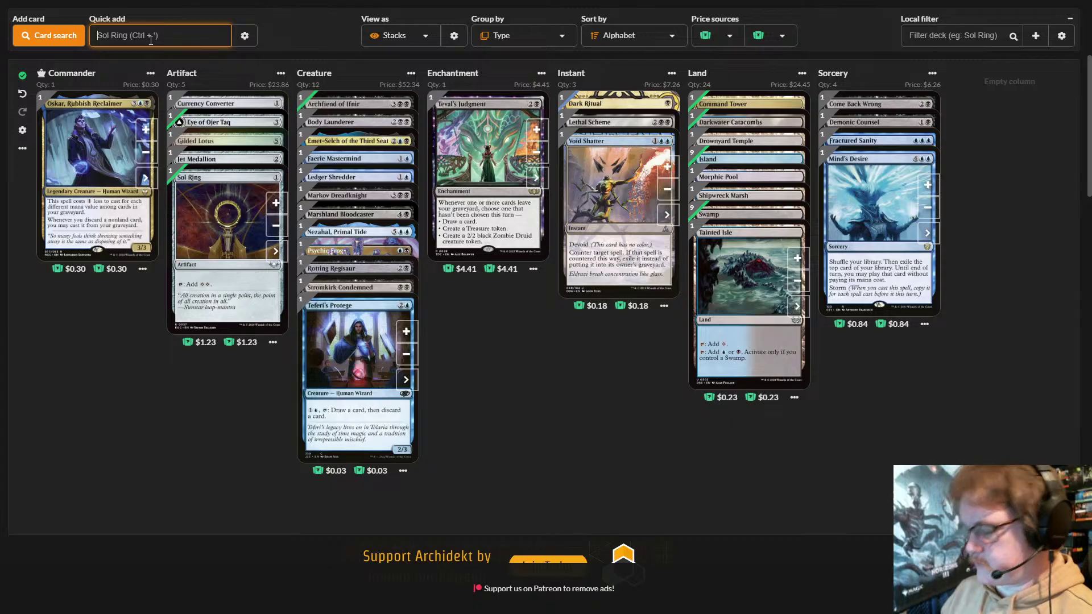
pyautogui.write('kozilek')
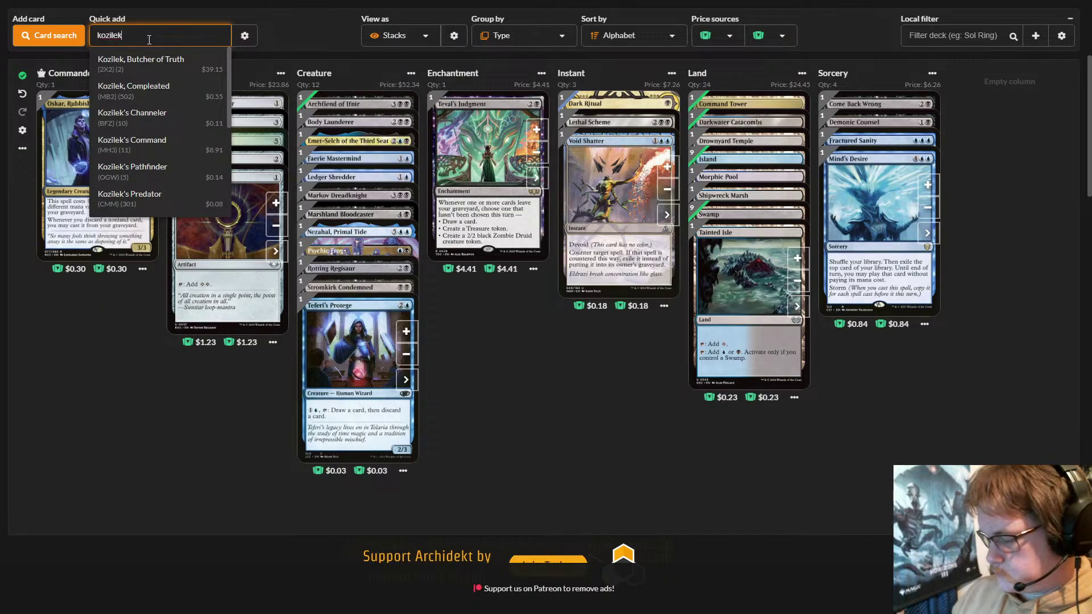
pyautogui.write(', the')
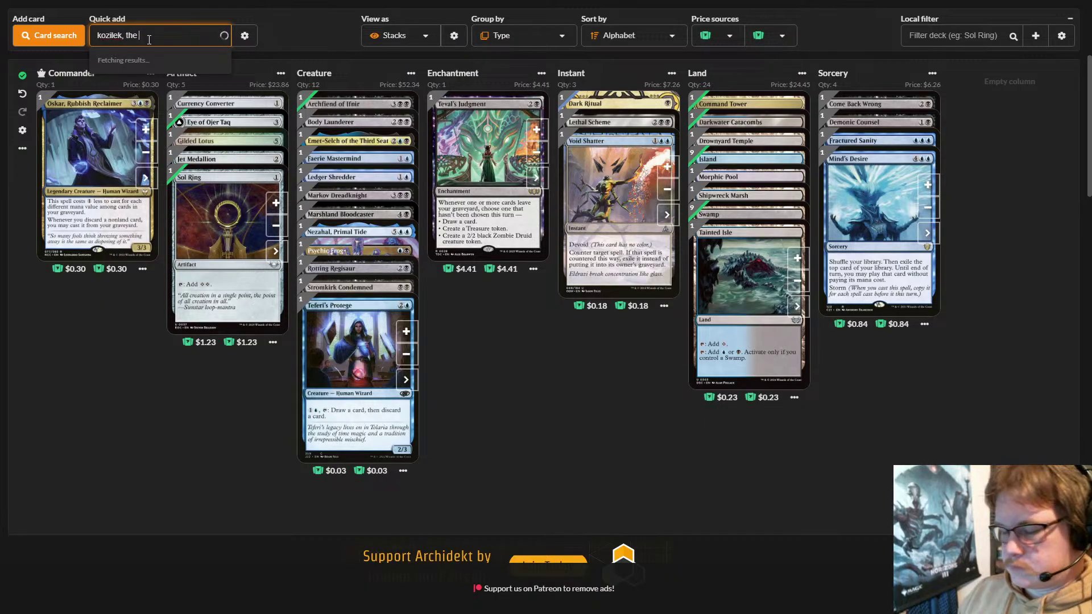
pyautogui.write(' great')
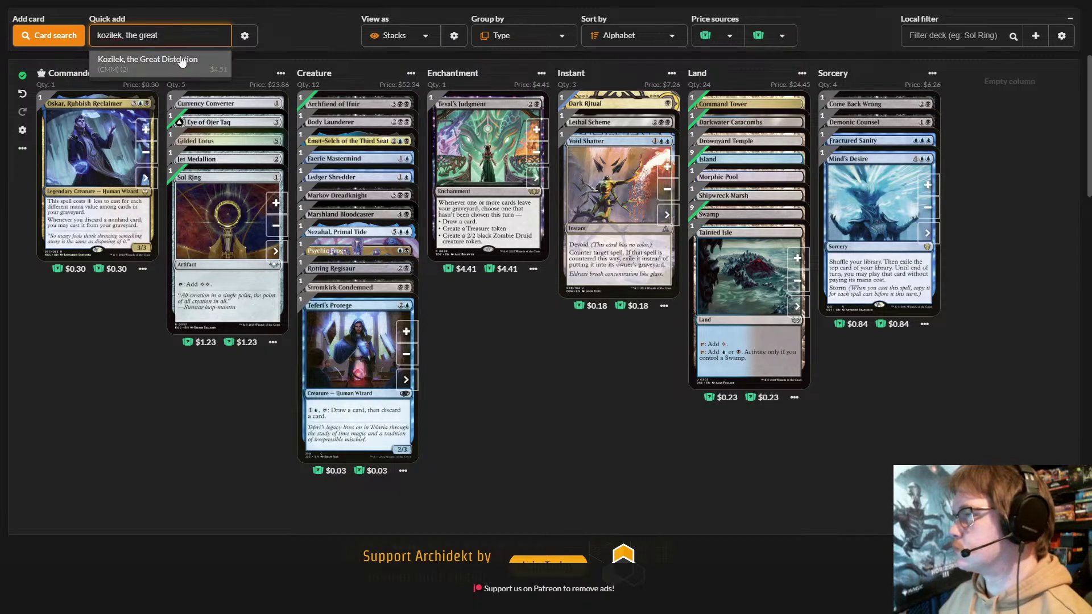
pyautogui.click(180, 57)
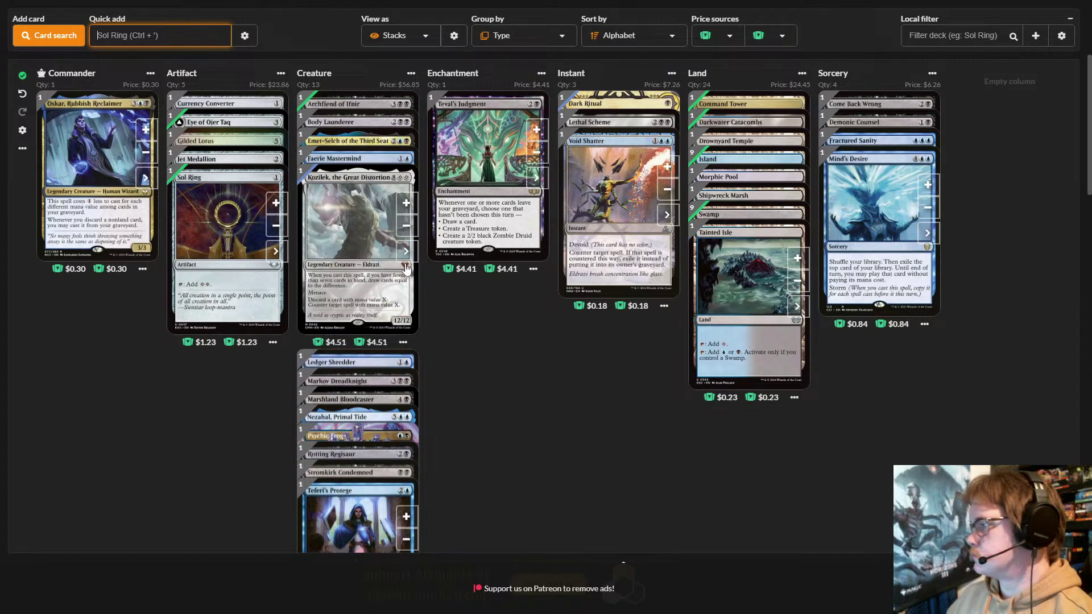
# - Change the printing of Kozilek, the Great Distortion to Commander Masters (CMM) (668)
pyautogui.click(409, 253)
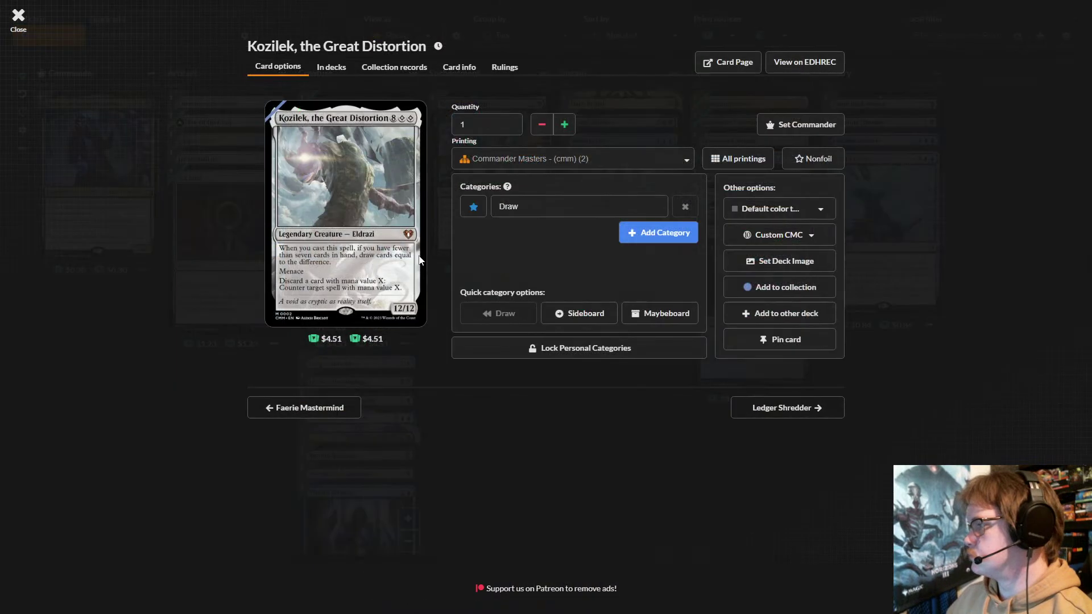
pyautogui.click(660, 154)
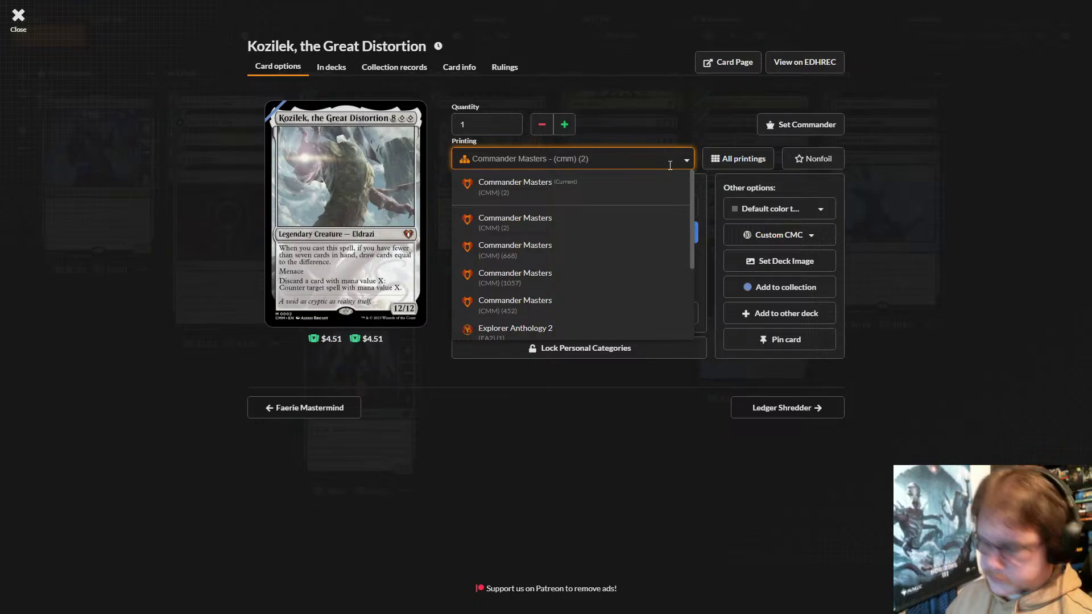
pyautogui.click(572, 250)
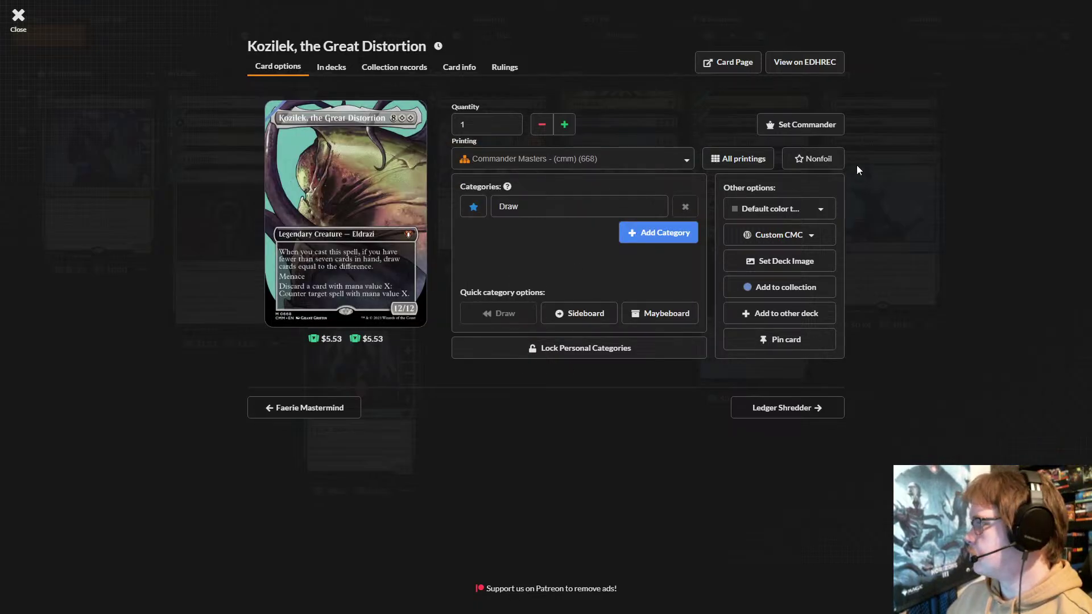
# - Switch Kozilek, the Great Distortion to the foil version and close its card options
pyautogui.click(836, 165)
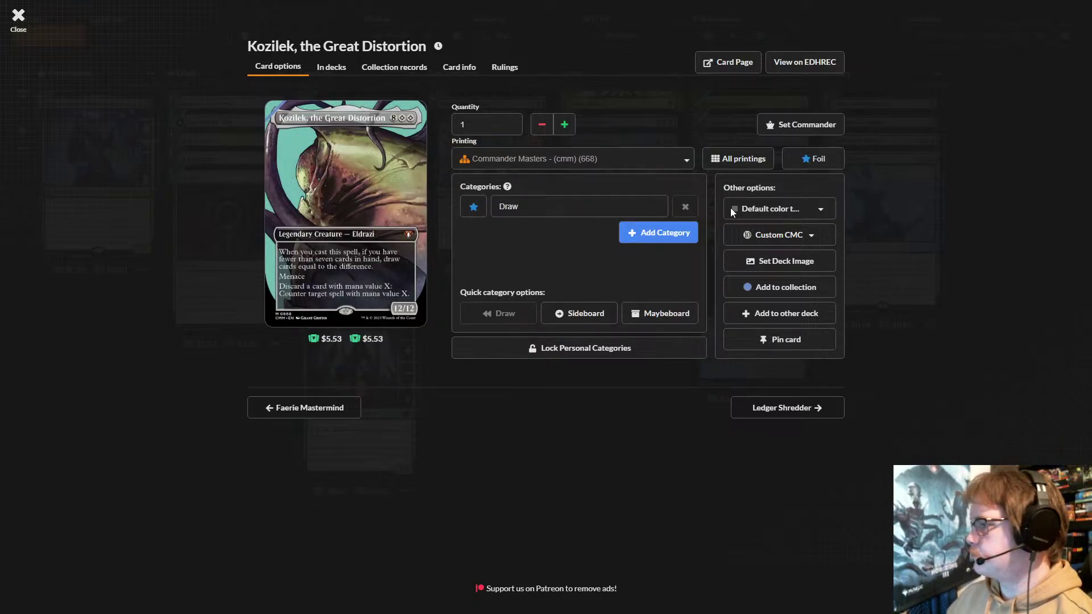
pyautogui.click(520, 489)
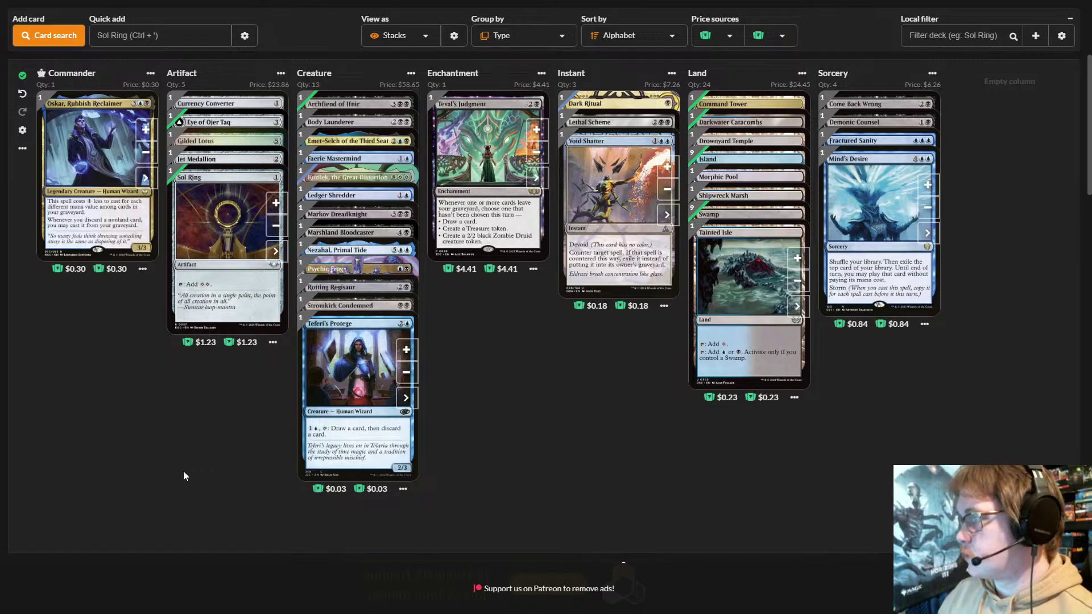
# - Add the instant Horribly Awry to the deck using quick add
pyautogui.click(183, 35)
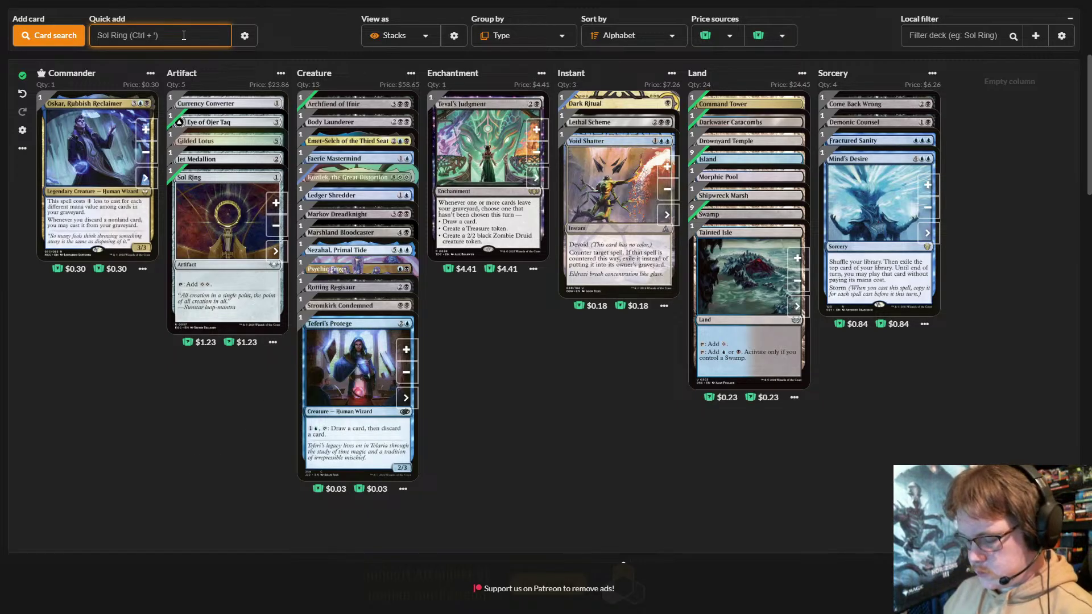
pyautogui.write('horri')
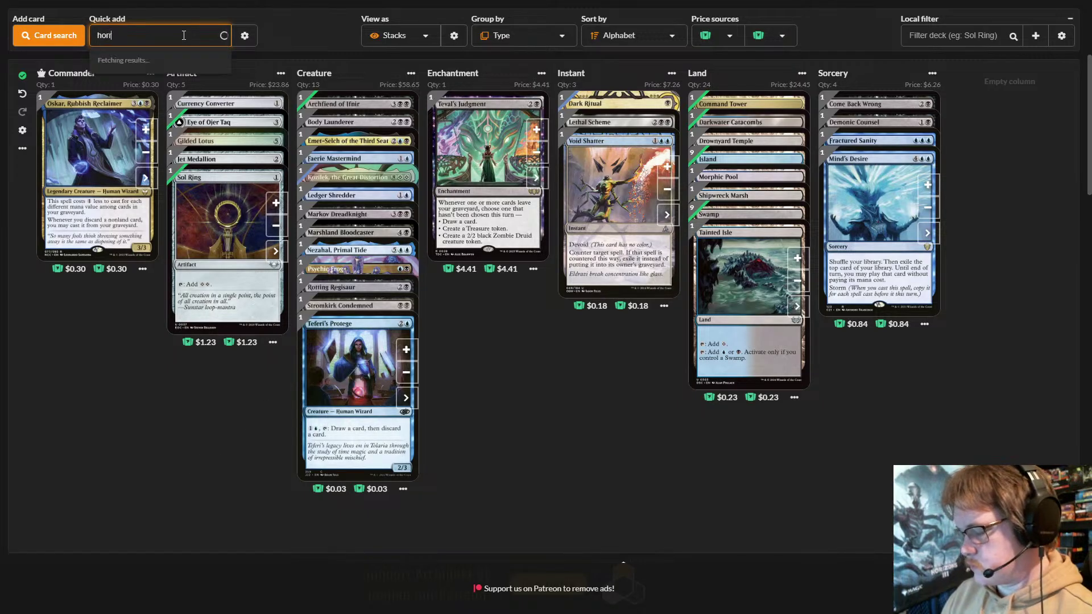
pyautogui.write('bly')
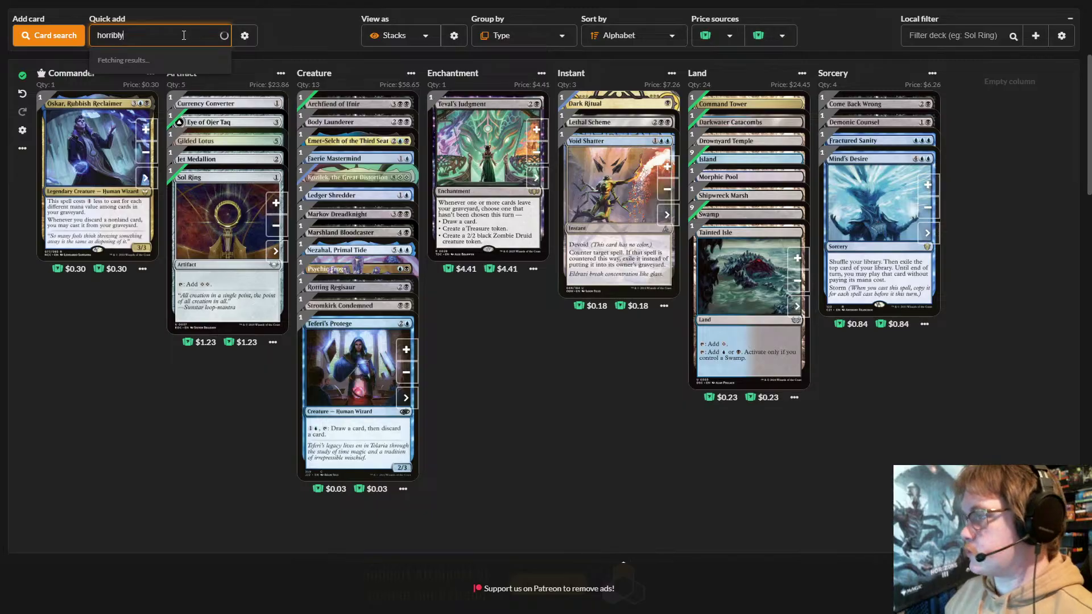
pyautogui.click(196, 66)
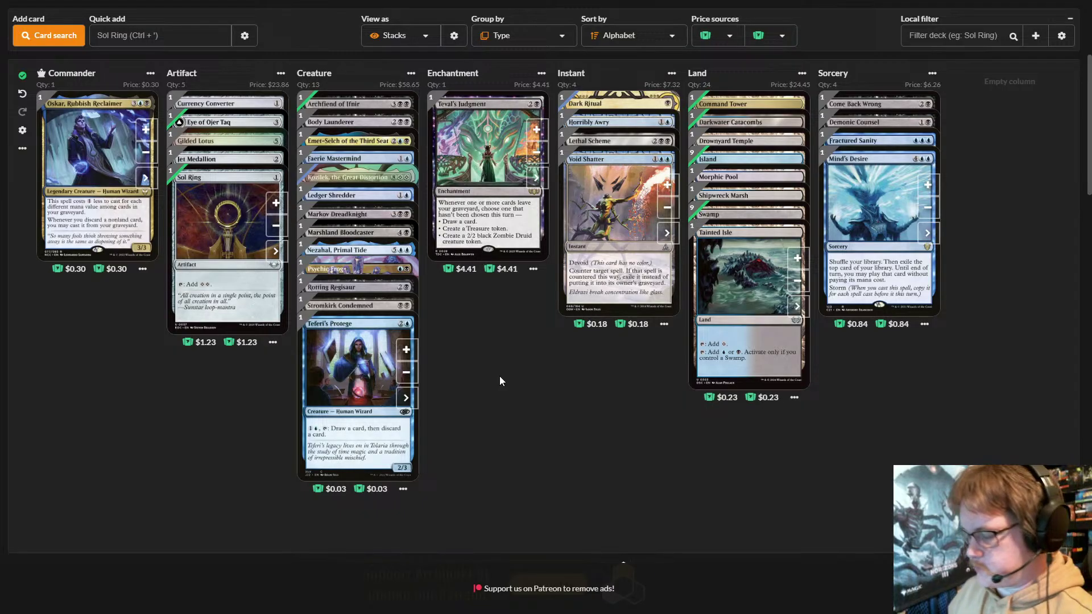
# - Add the land Dimir Aqueduct to the deck using quick add
pyautogui.click(124, 33)
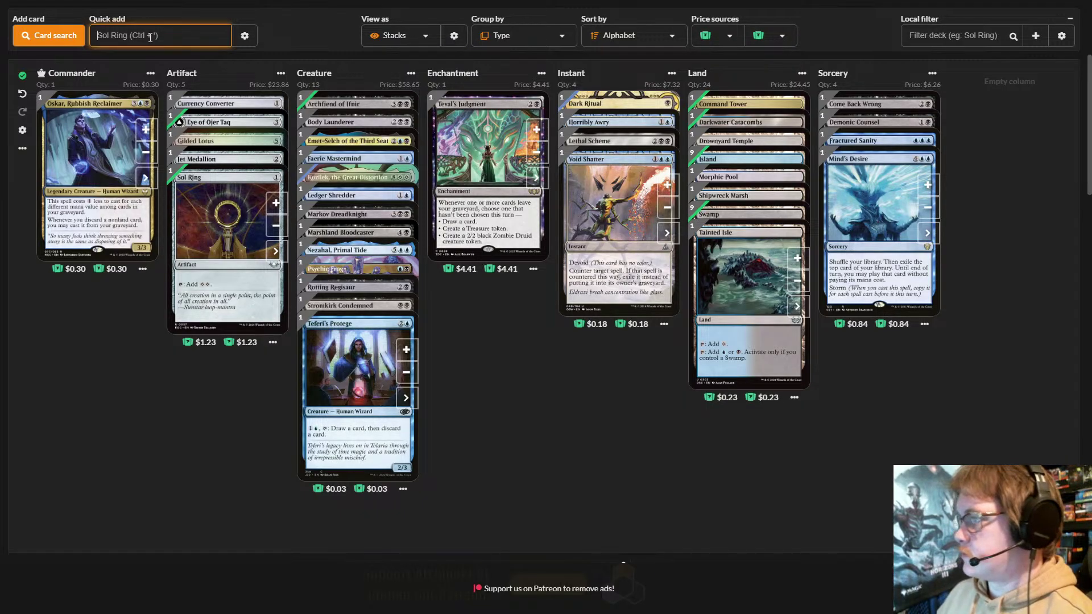
pyautogui.write('di')
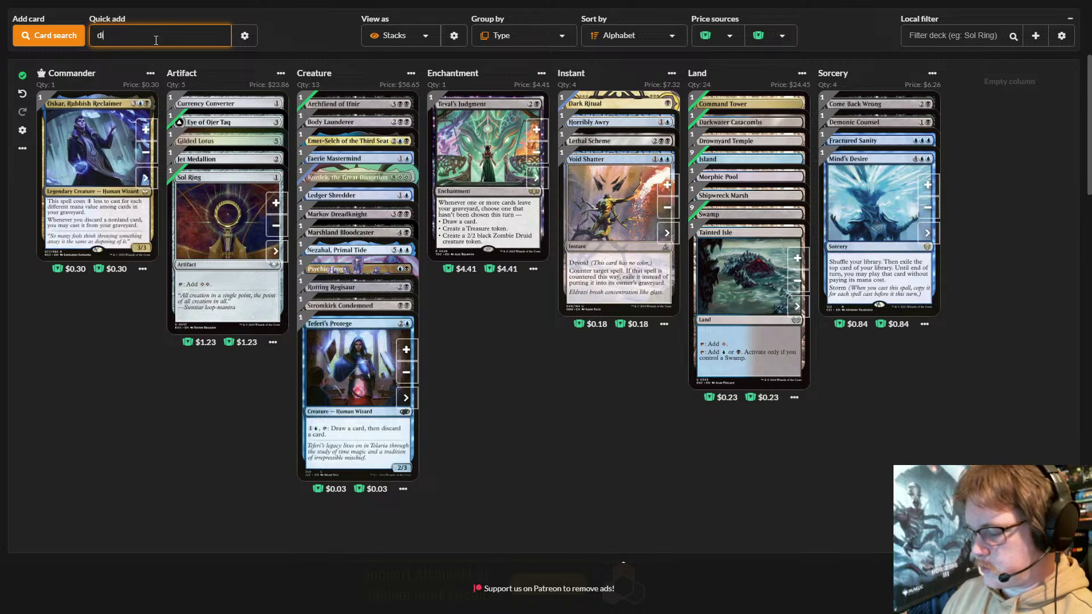
pyautogui.write('mi')
pyautogui.write('r')
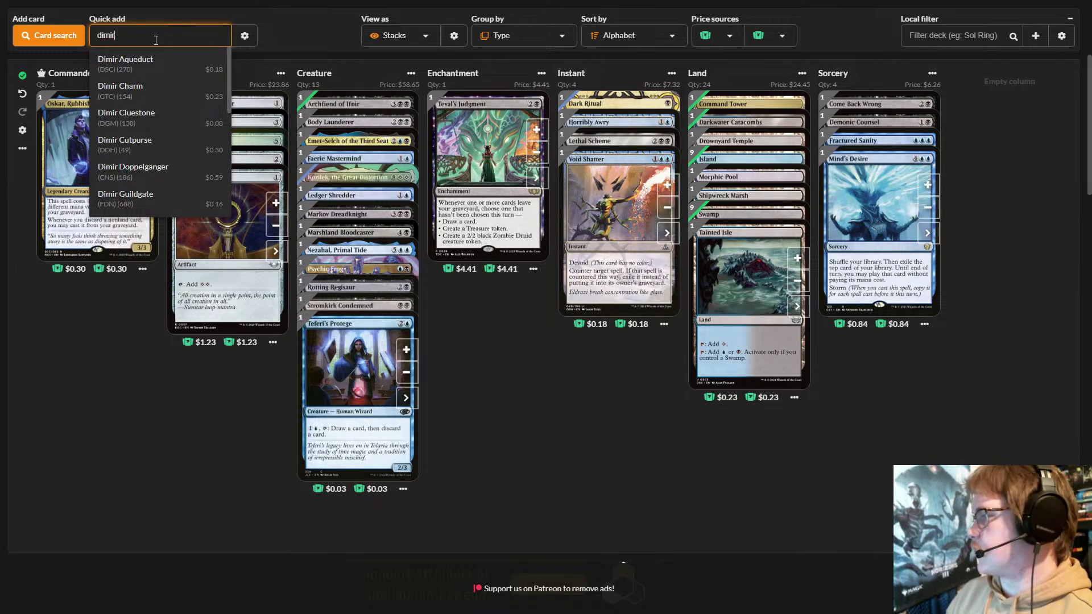
pyautogui.moveTo(621, 120)
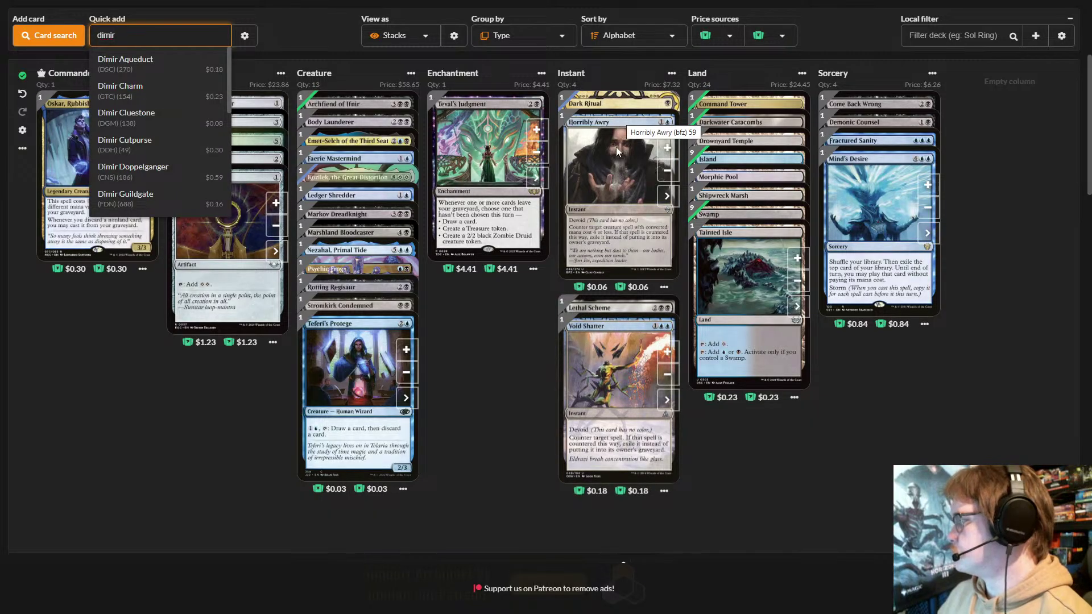
pyautogui.click(504, 348)
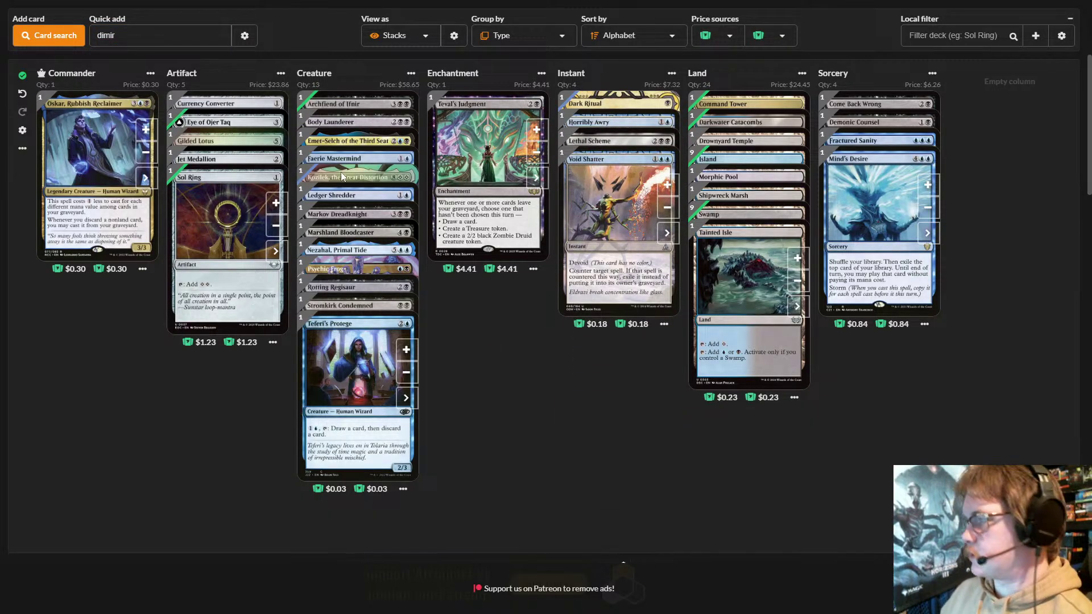
pyautogui.click(177, 39)
pyautogui.click(192, 66)
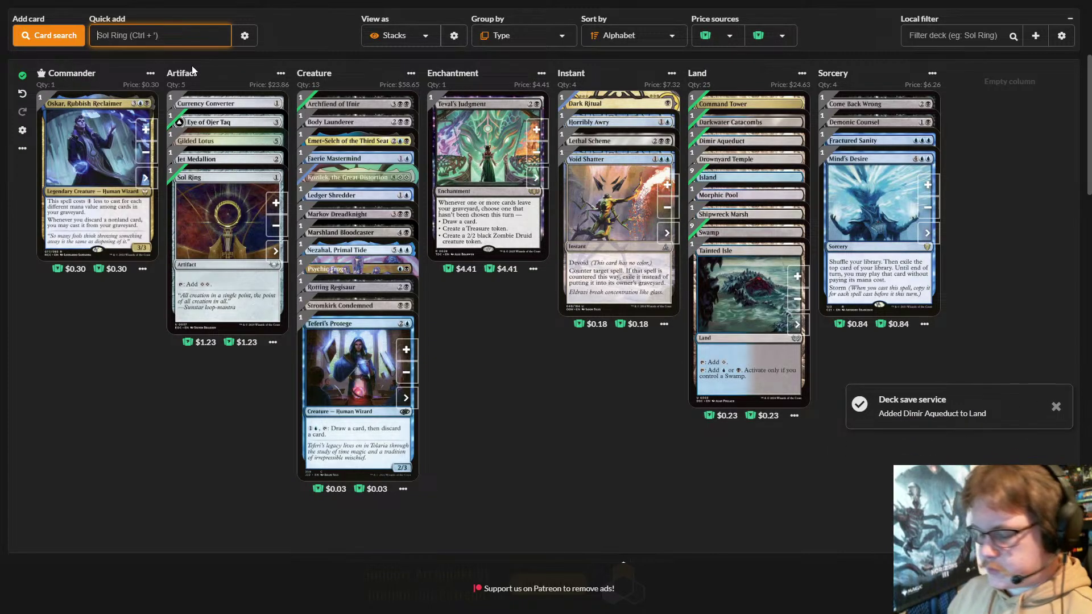
# - Add the sorcery Ever After to the deck using quick add
pyautogui.write('ever ')
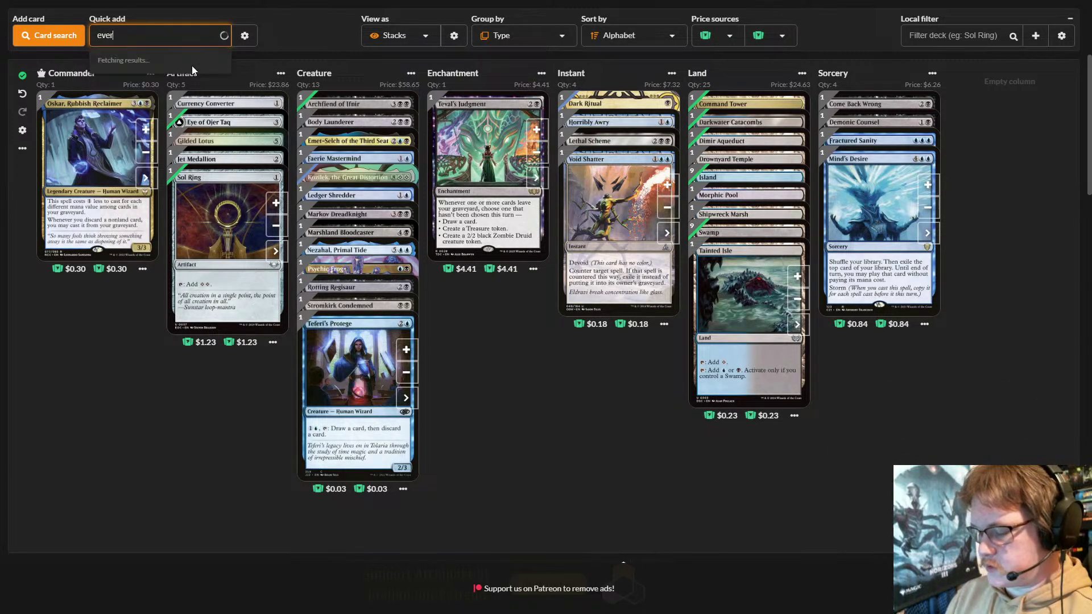
pyautogui.write('after')
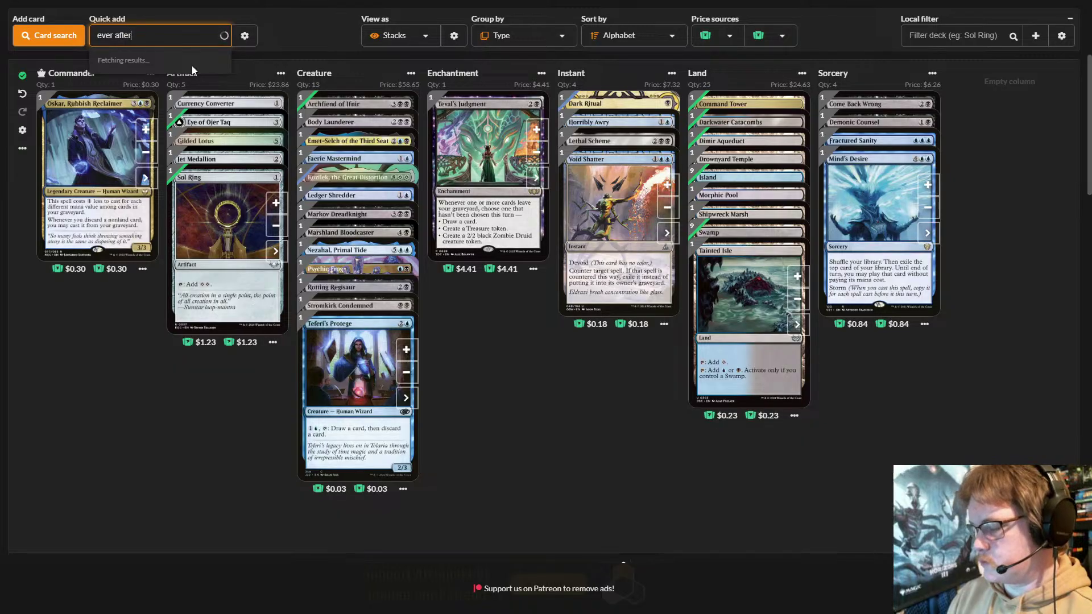
pyautogui.click(193, 70)
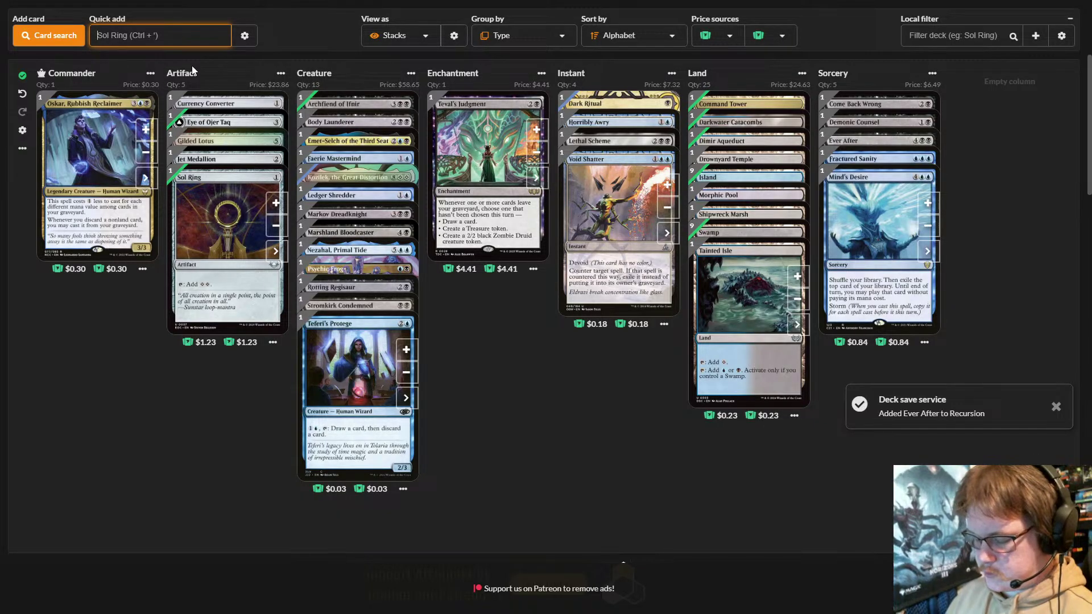
# - Add the instant Spell Burst to the deck using quick add
pyautogui.write('spe')
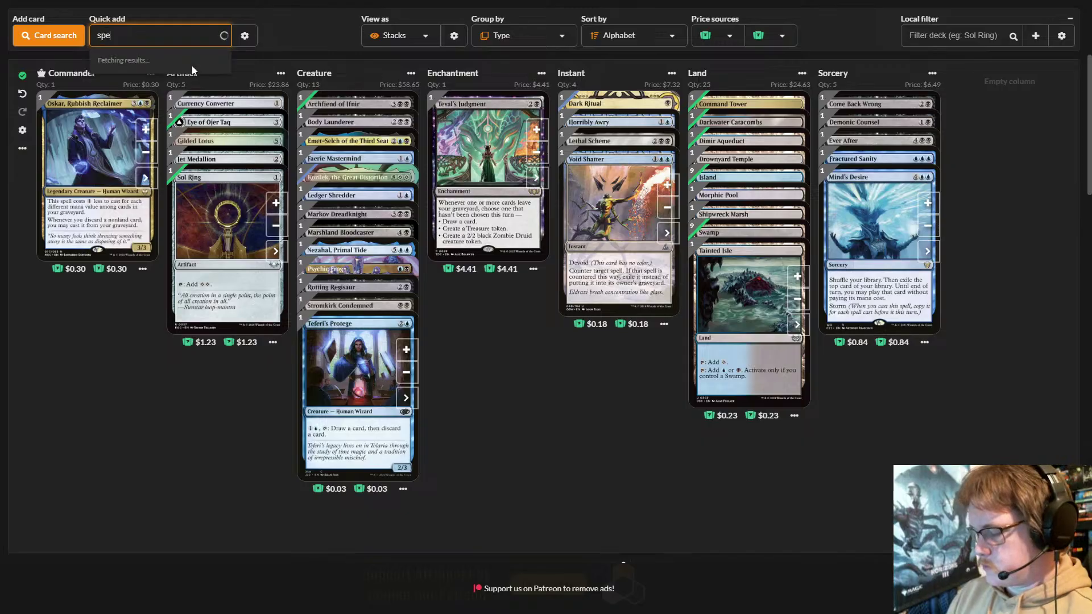
pyautogui.write('ll burst')
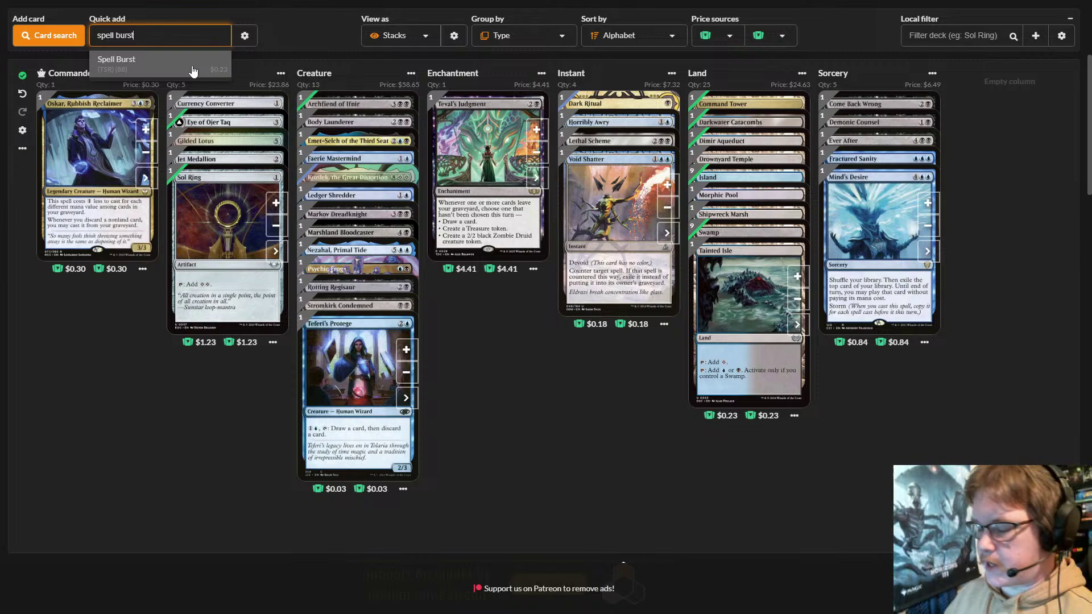
pyautogui.click(192, 67)
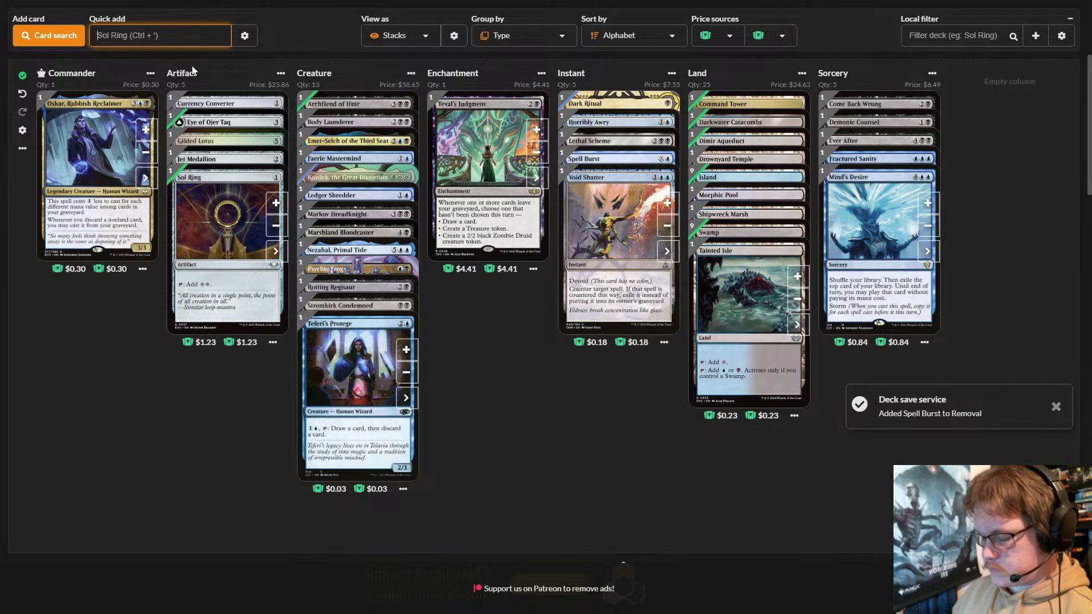
# - Add the sorcery Aether Snap to the deck using quick add
pyautogui.write('ae')
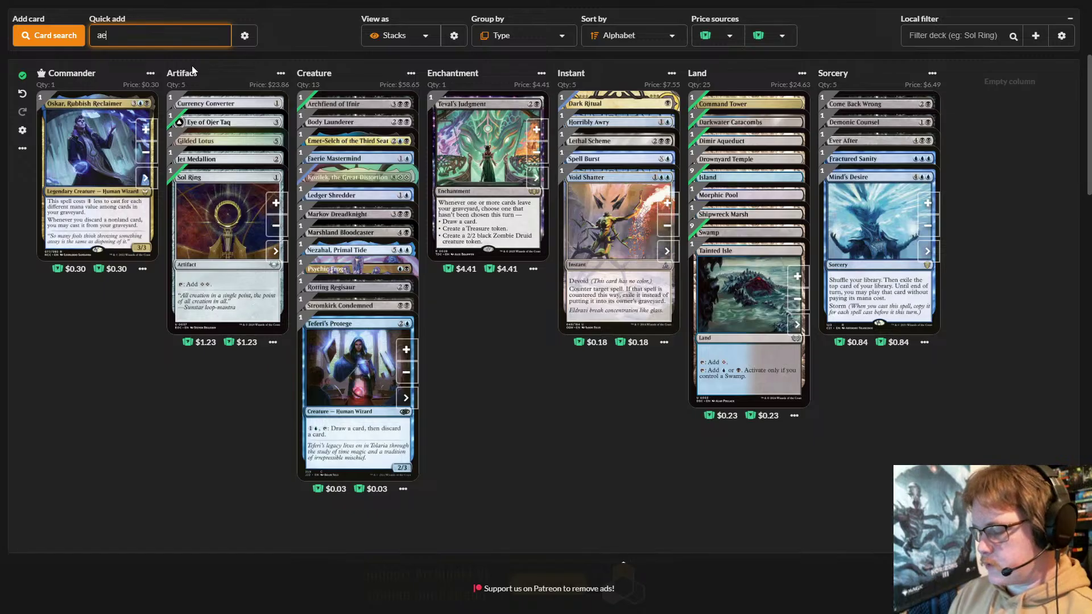
pyautogui.write('ther s')
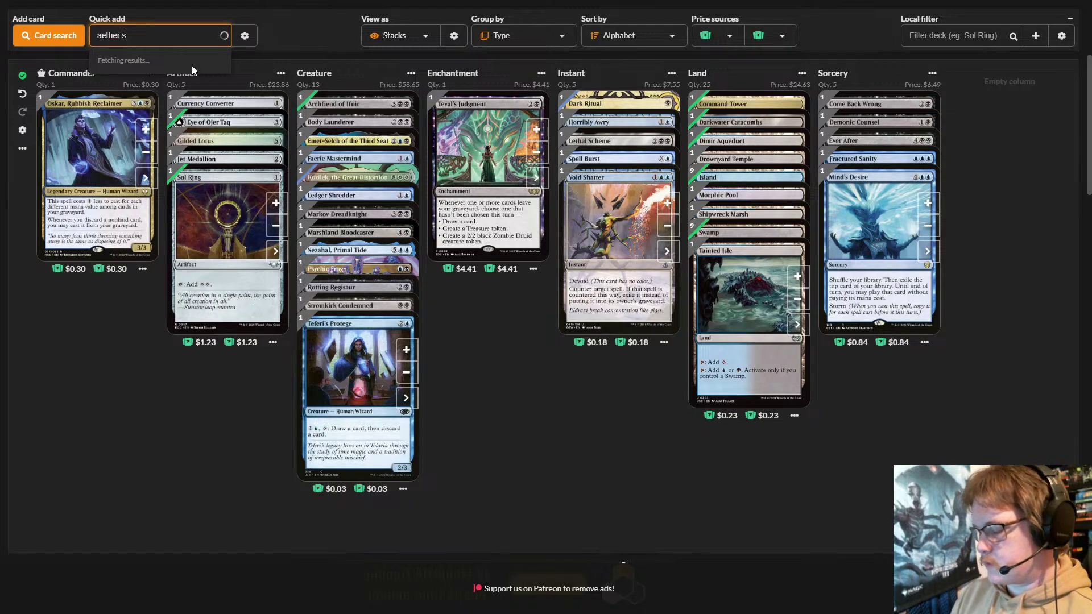
pyautogui.write('nap')
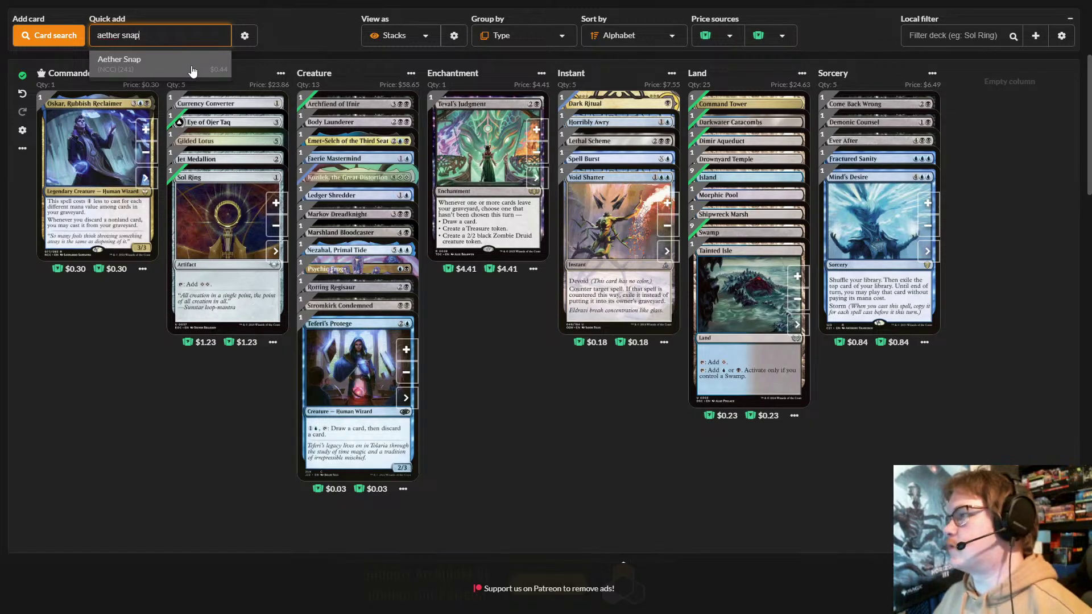
pyautogui.click(192, 66)
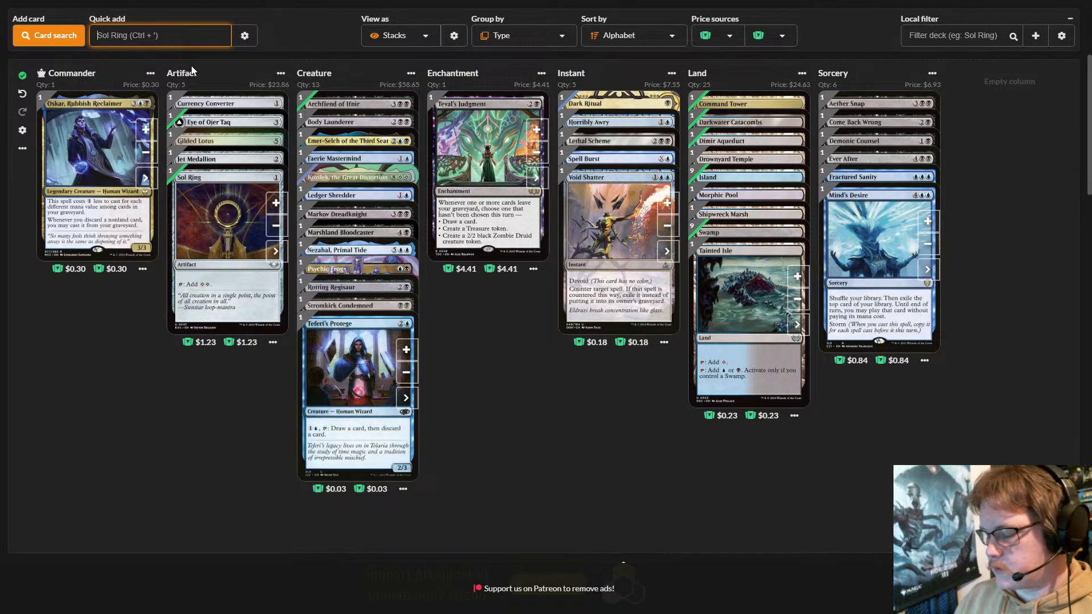
# - Add the creature Hollow One to the deck using quick add
pyautogui.write('hollow')
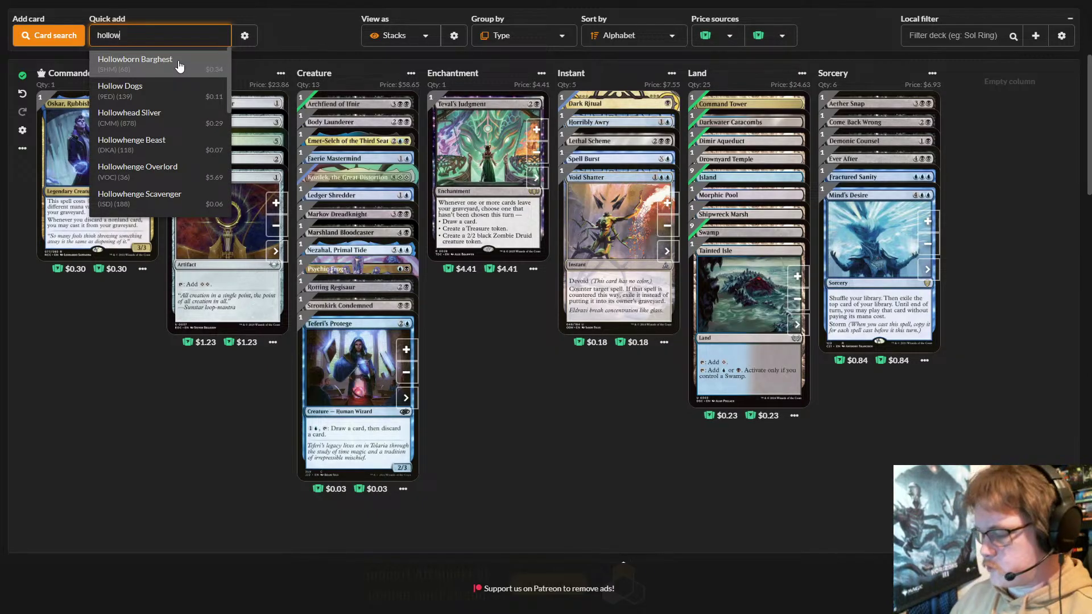
pyautogui.write('one')
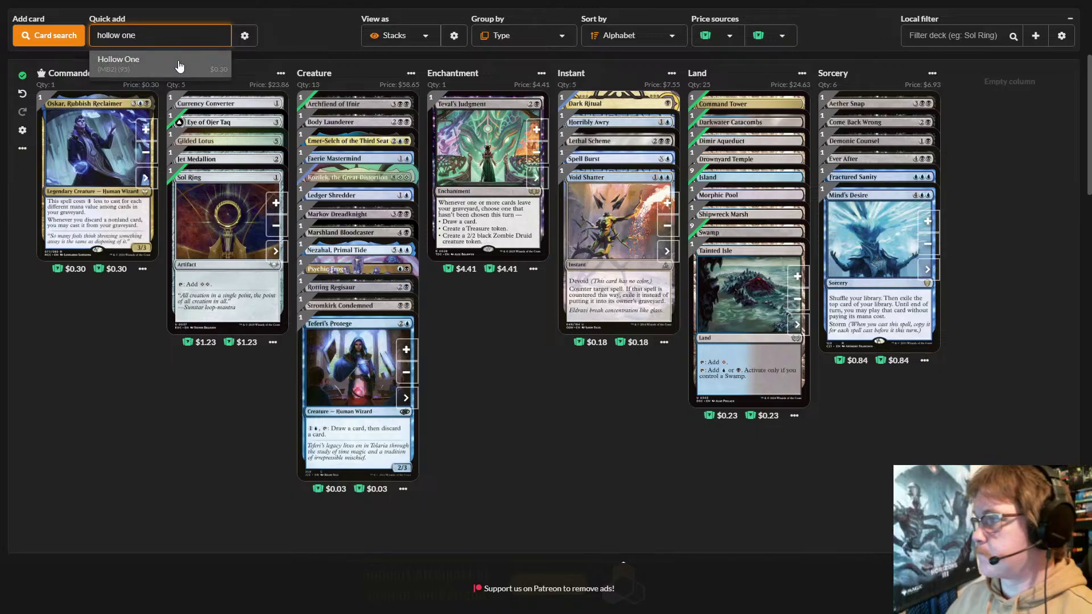
pyautogui.click(179, 63)
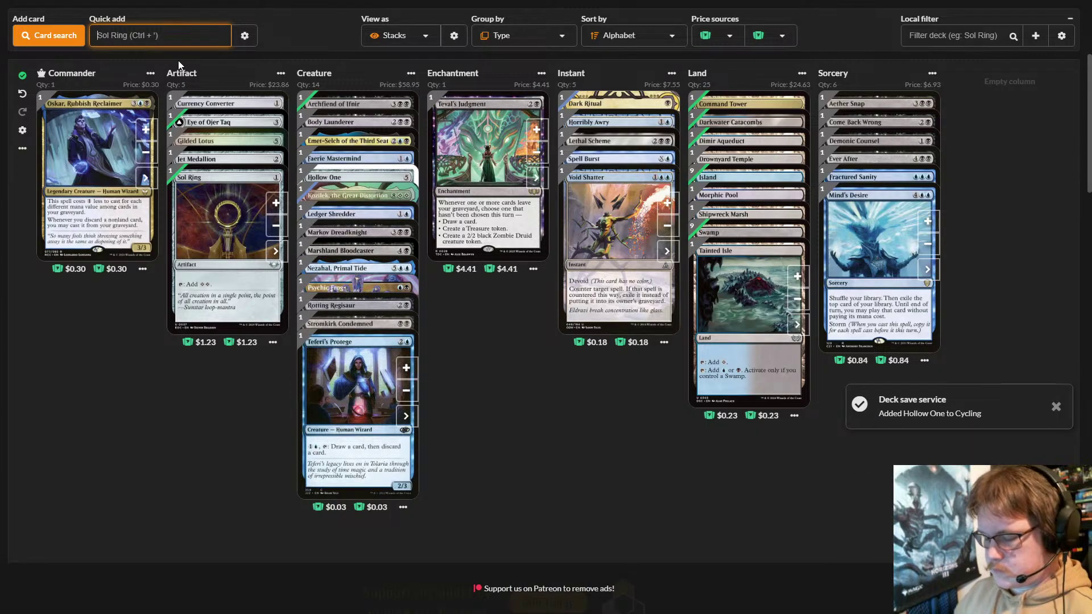
# - Add the land Shrine of the Forsaken Gods to the deck using quick add
pyautogui.write('shr')
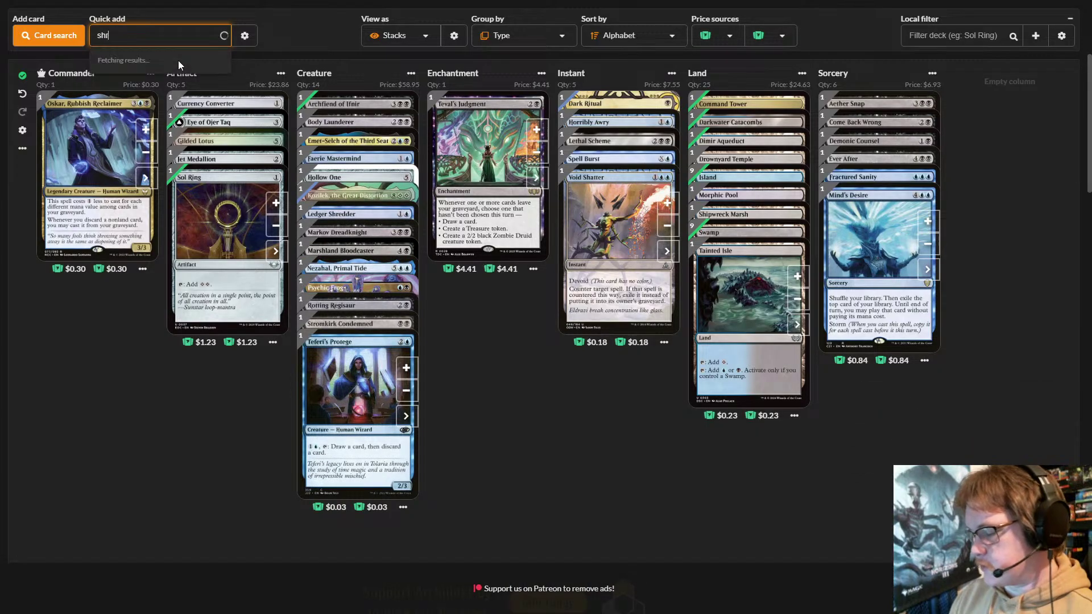
pyautogui.write('ine')
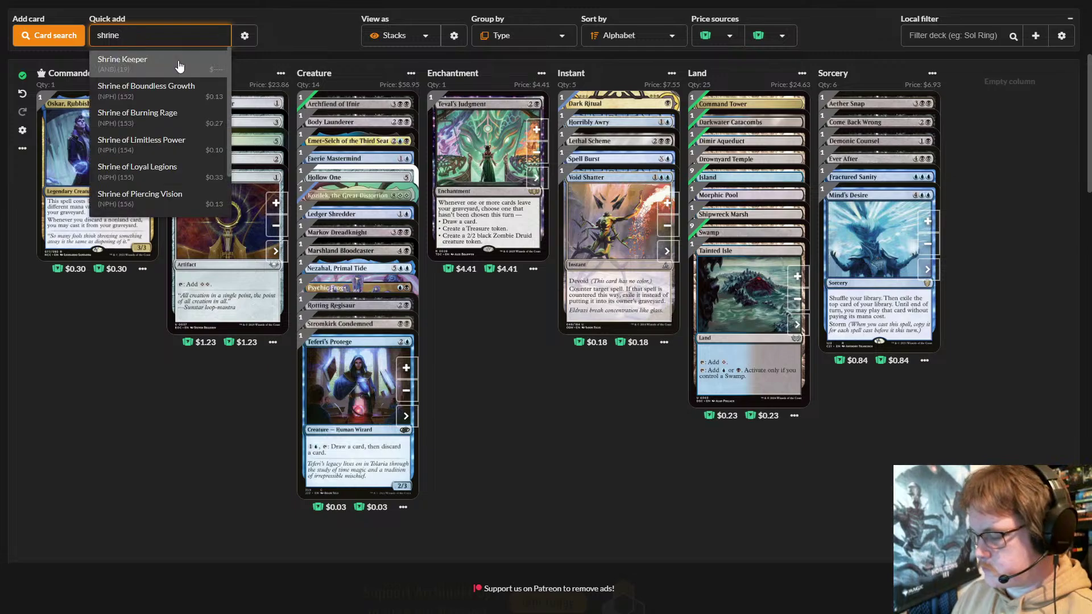
pyautogui.write(' of the')
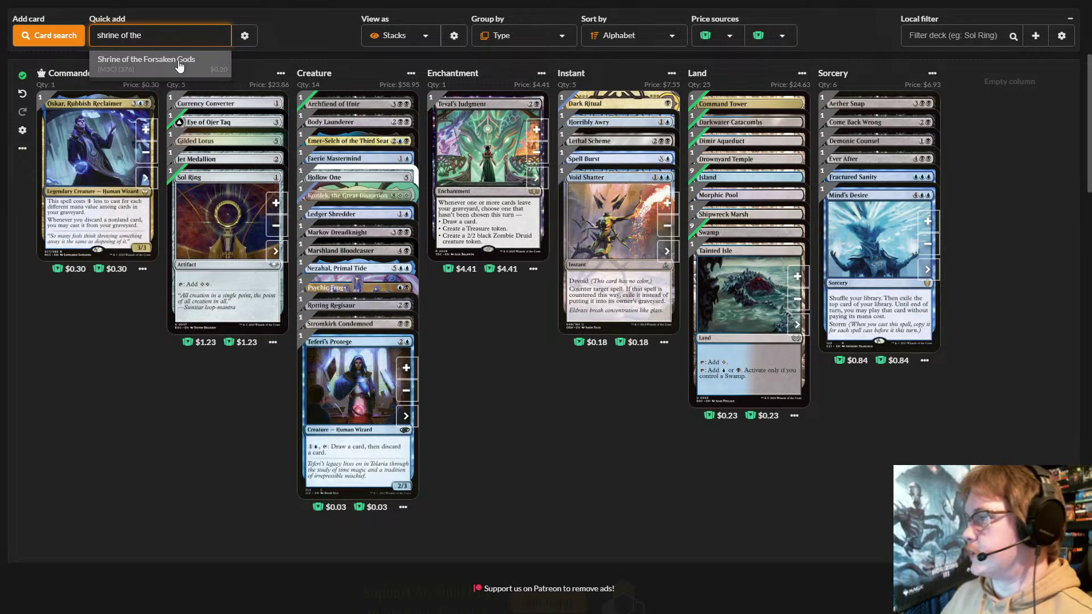
pyautogui.click(179, 63)
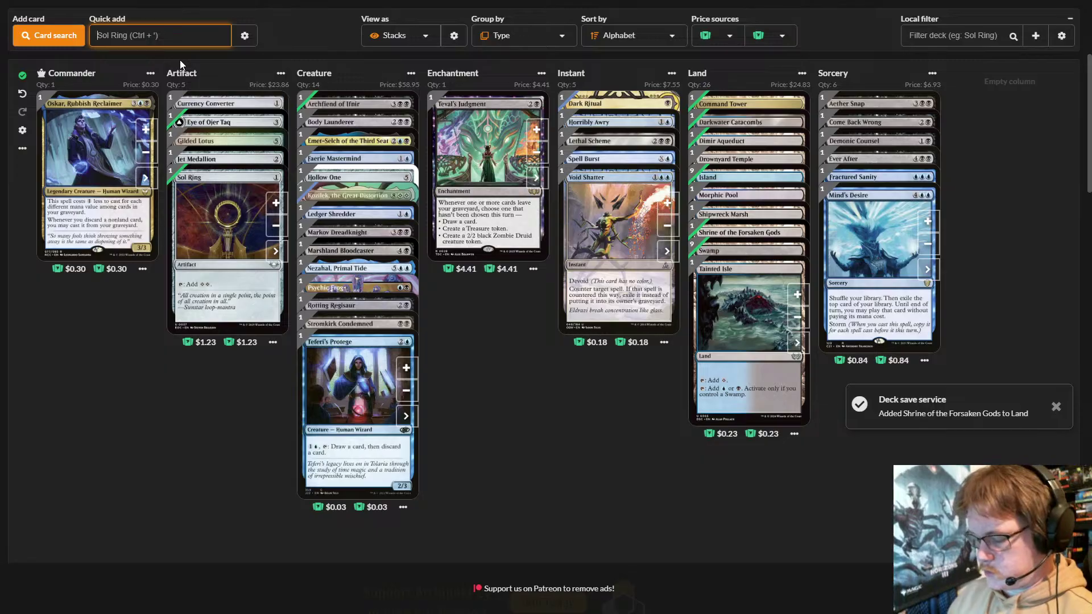
# - Add the artifact Arcane Signet to the deck using quick add
pyautogui.write('ar')
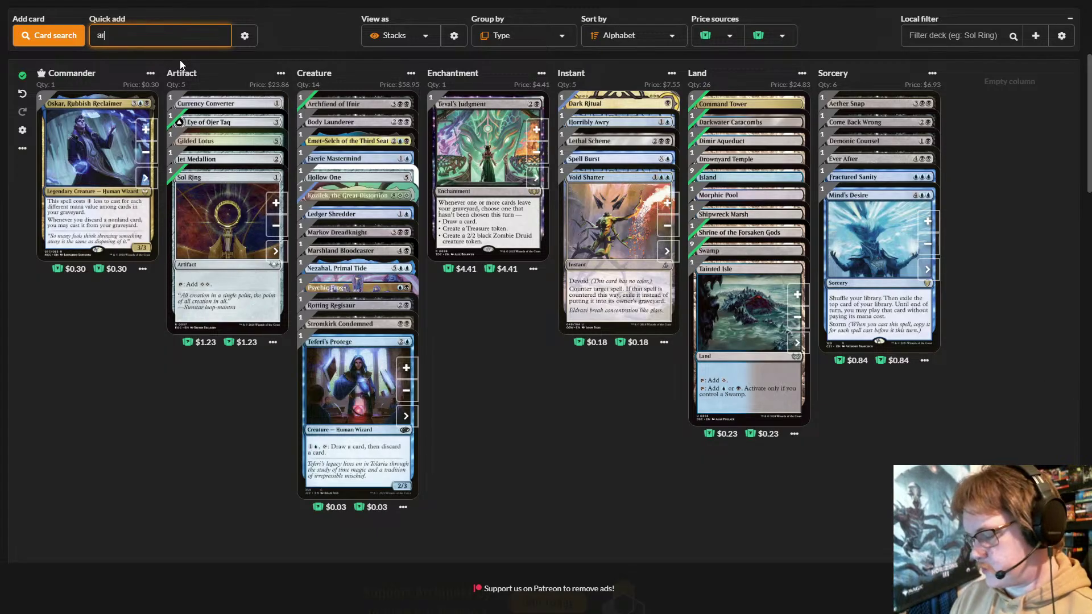
pyautogui.write('cane ')
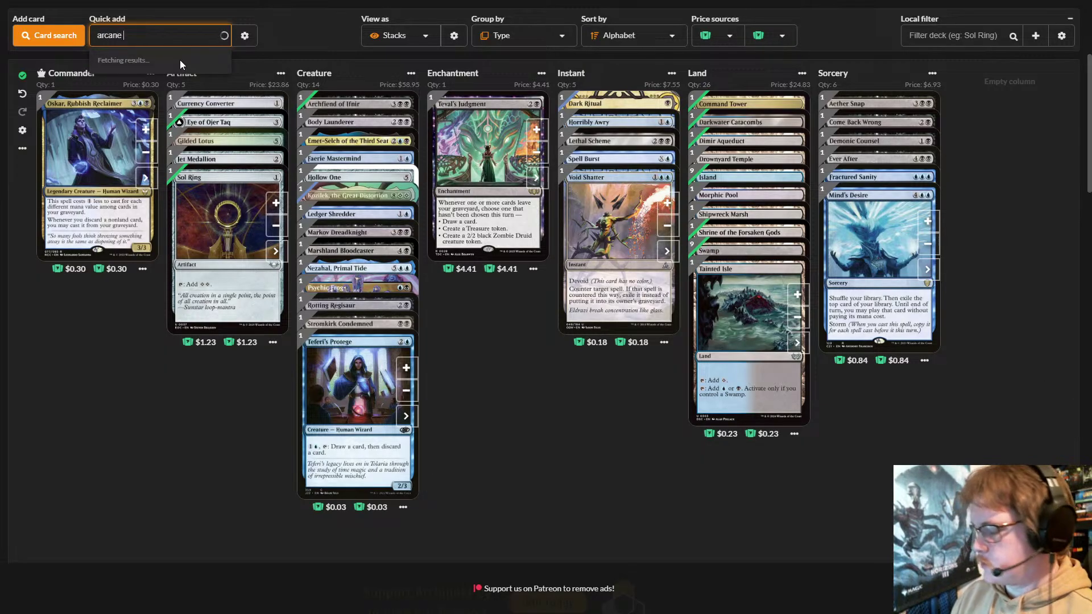
pyautogui.write('signet')
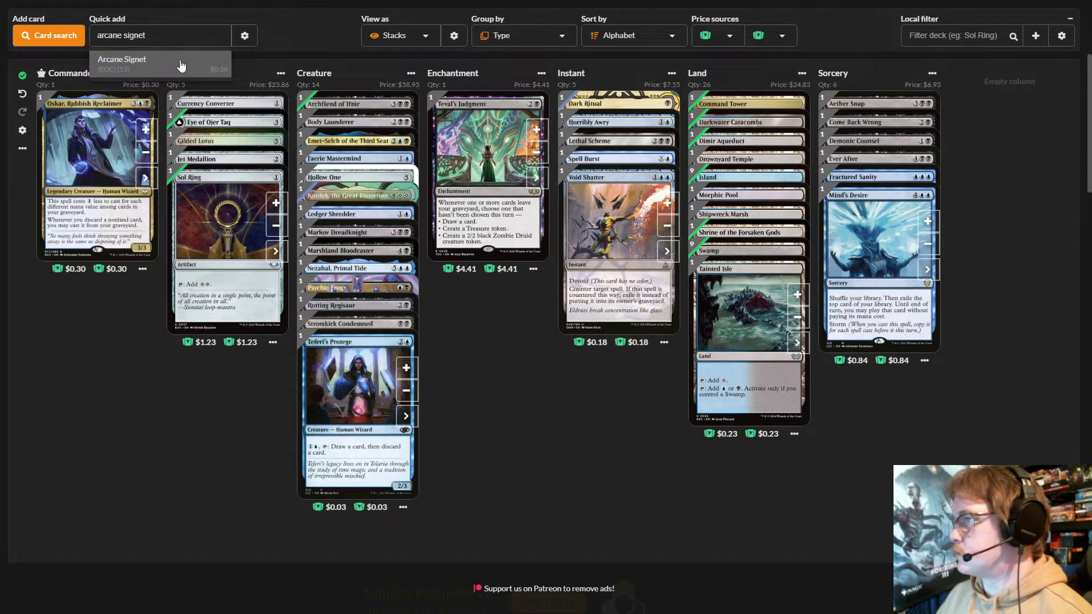
pyautogui.press('Return')
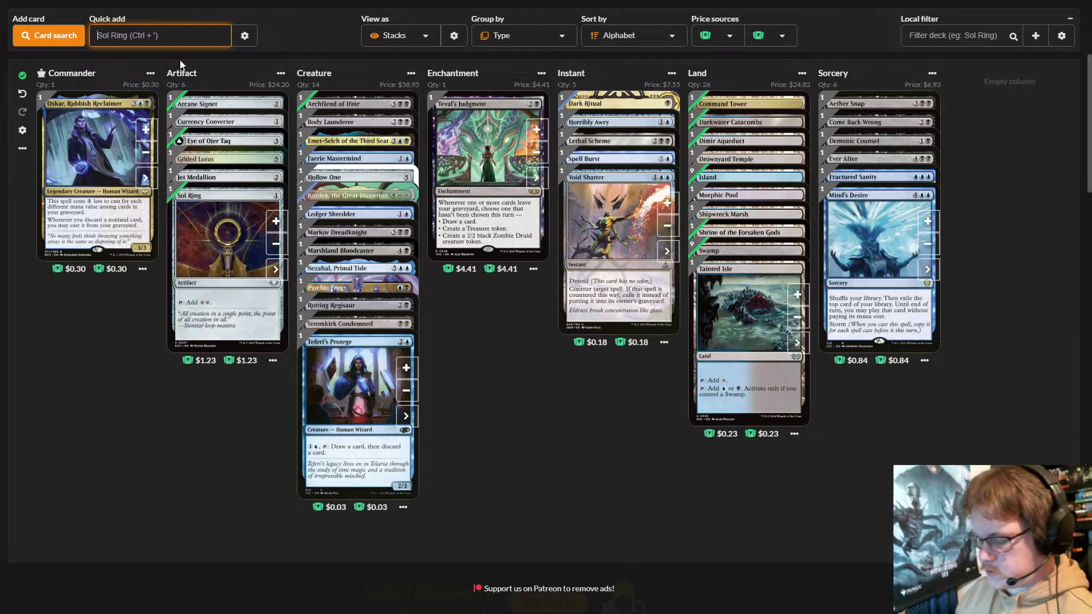
# - Add the artifact Midnight Clock to the deck using quick add
pyautogui.write('mi')
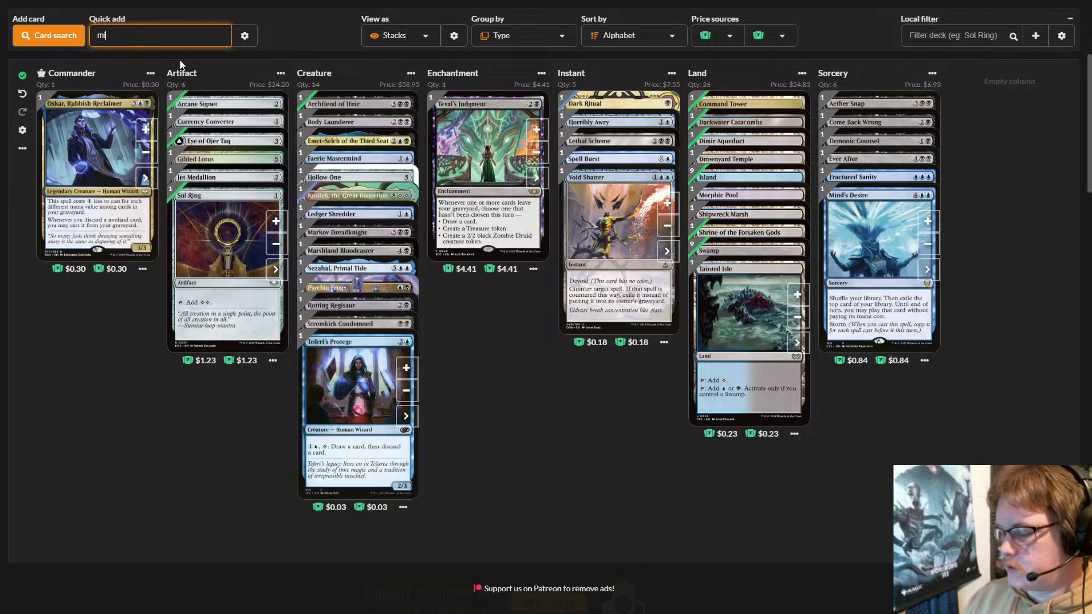
pyautogui.write('dnight ')
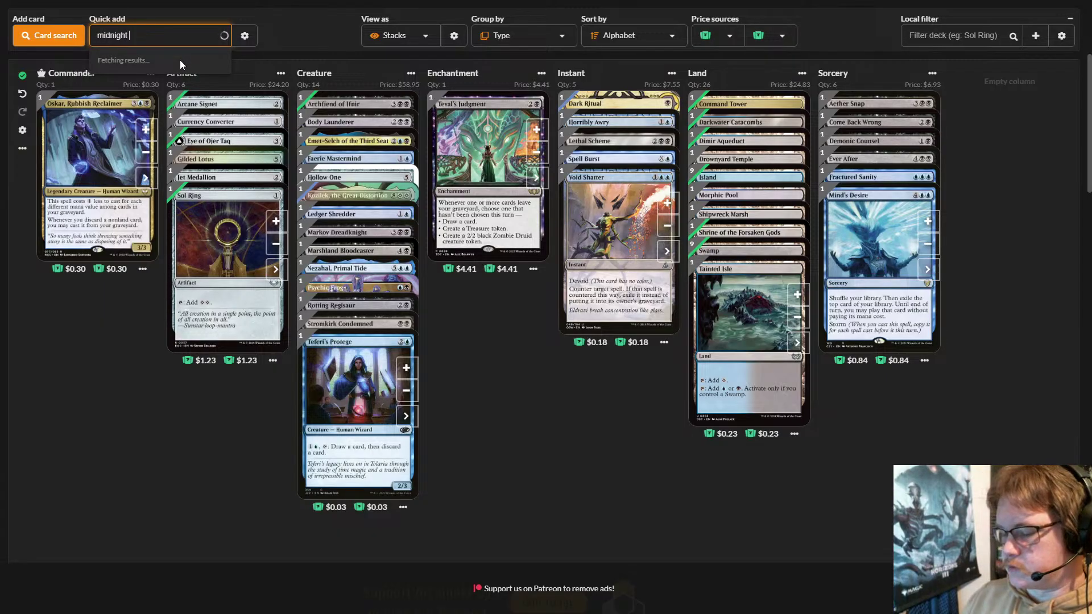
pyautogui.write('clock')
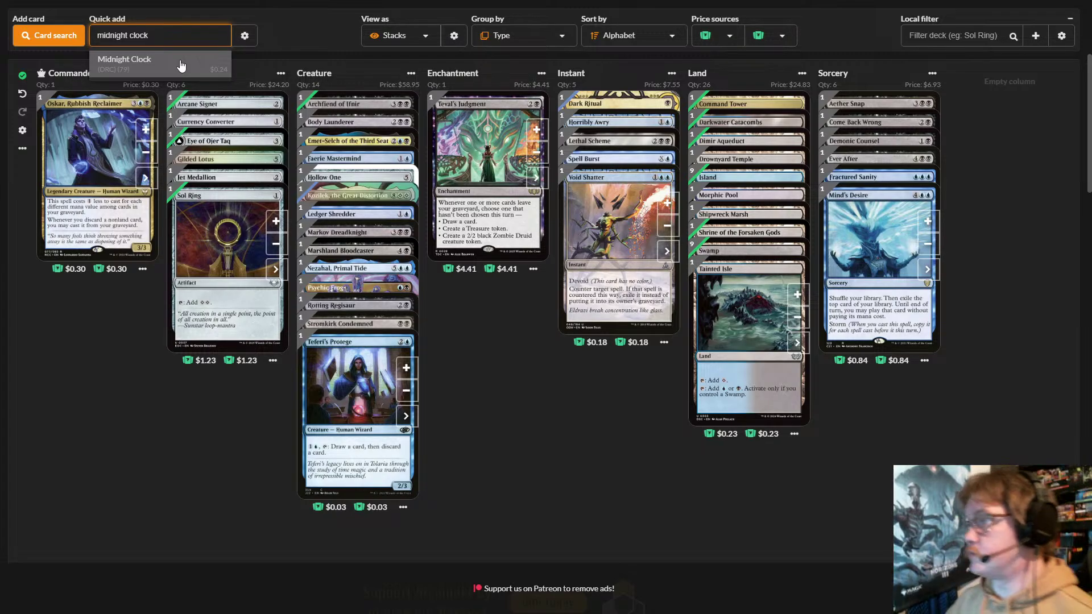
pyautogui.click(180, 63)
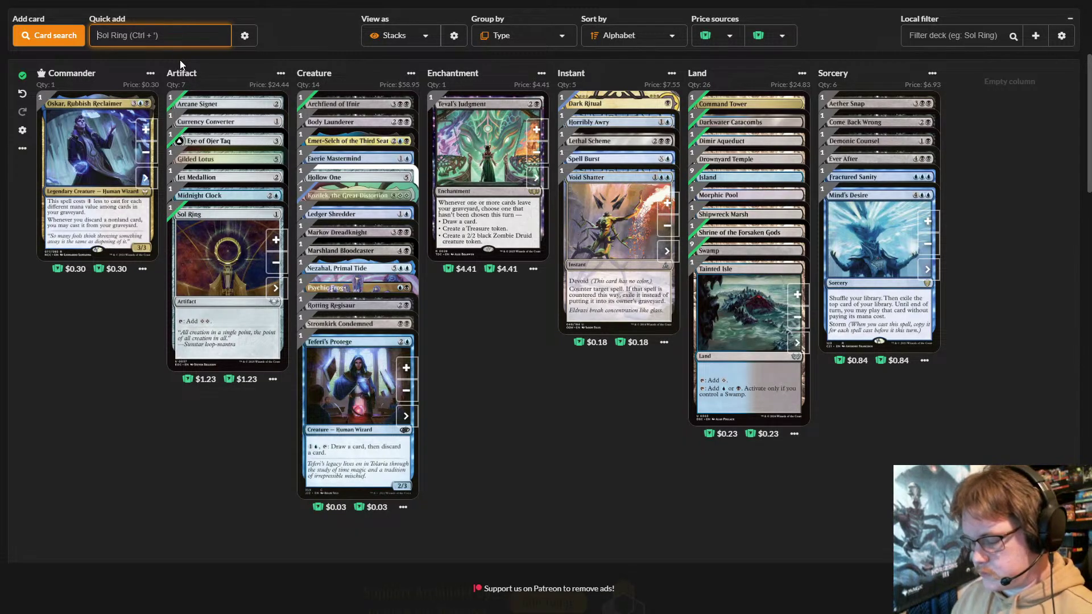
# - Add the creature Rona, Herald of Invasion to the deck using quick add
pyautogui.write('rona')
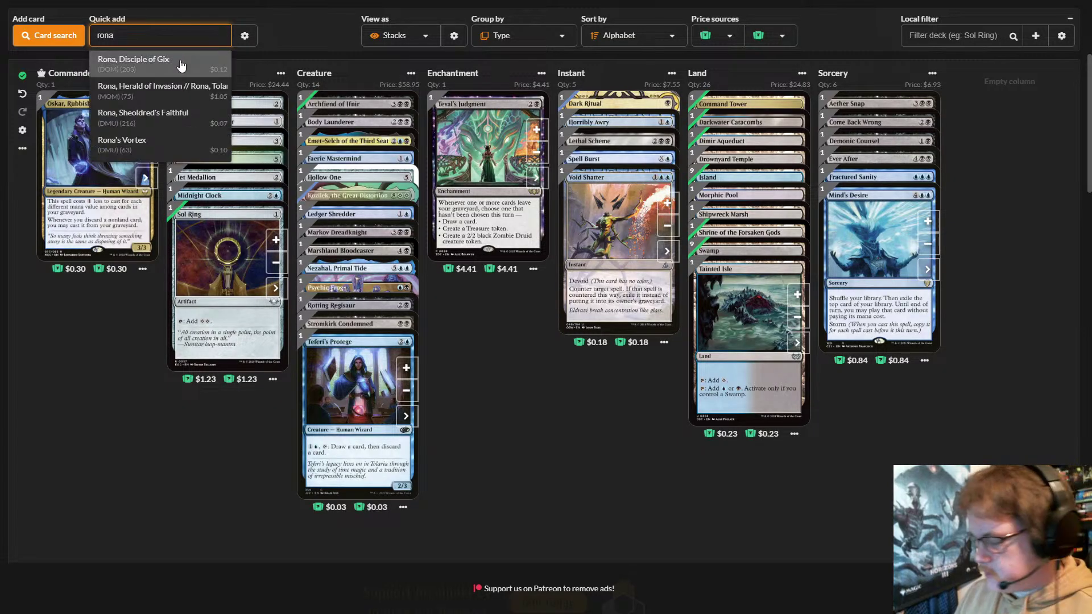
pyautogui.write(', h')
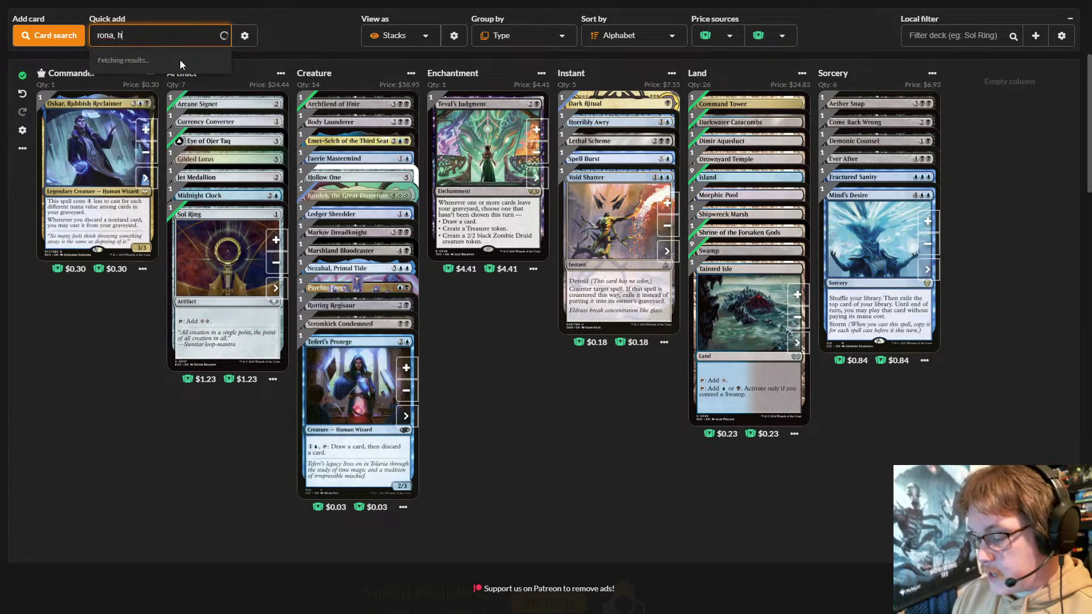
pyautogui.write('erald ')
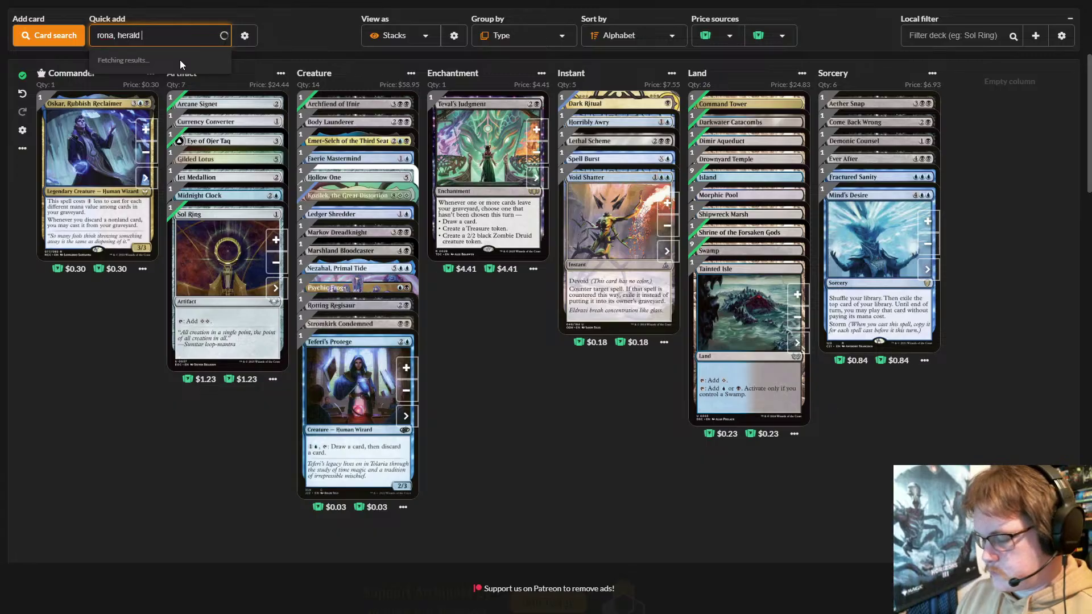
pyautogui.write('of in')
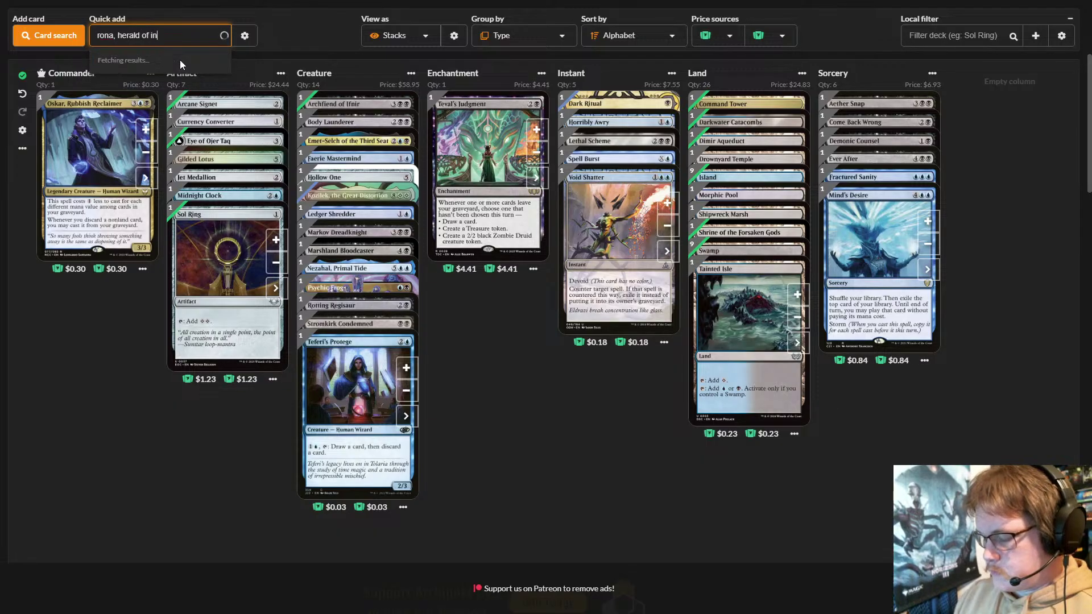
pyautogui.write('vas')
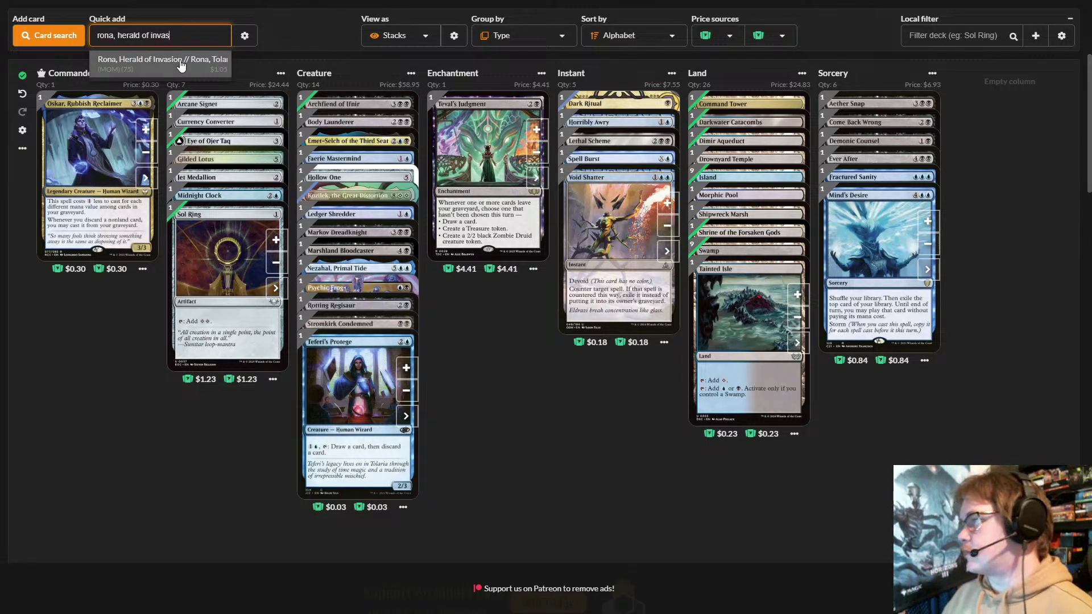
pyautogui.click(180, 62)
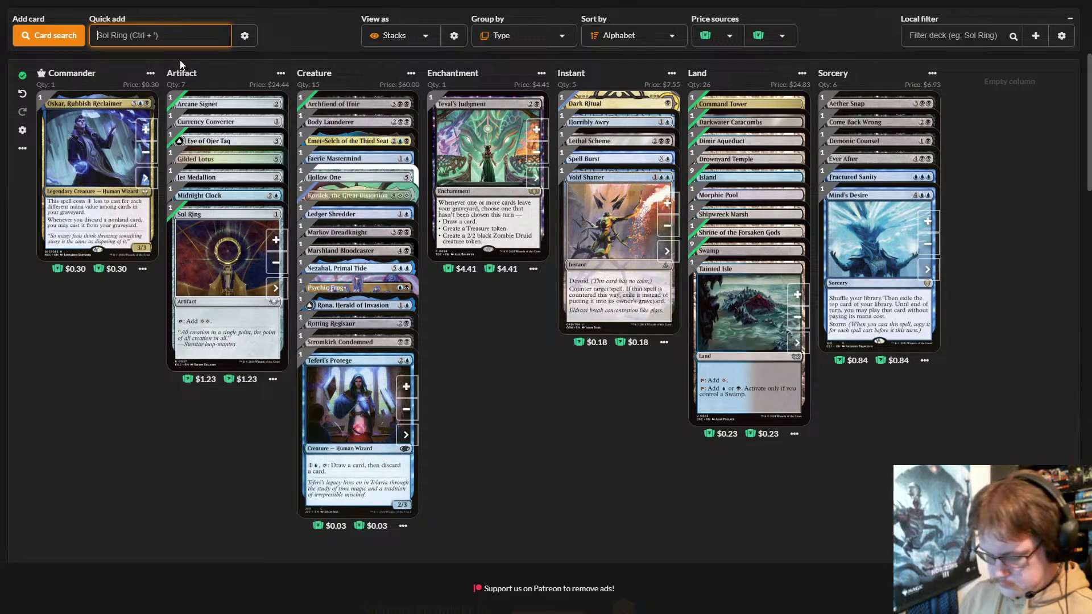
# - Add the land Underground River to the deck using quick add
pyautogui.write('under')
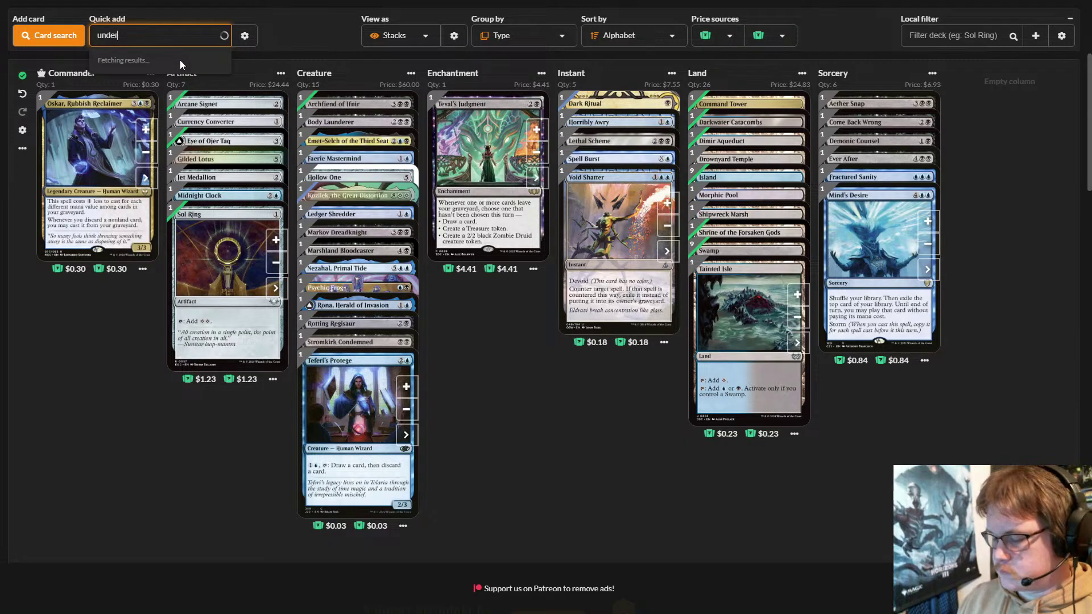
pyautogui.write('groun')
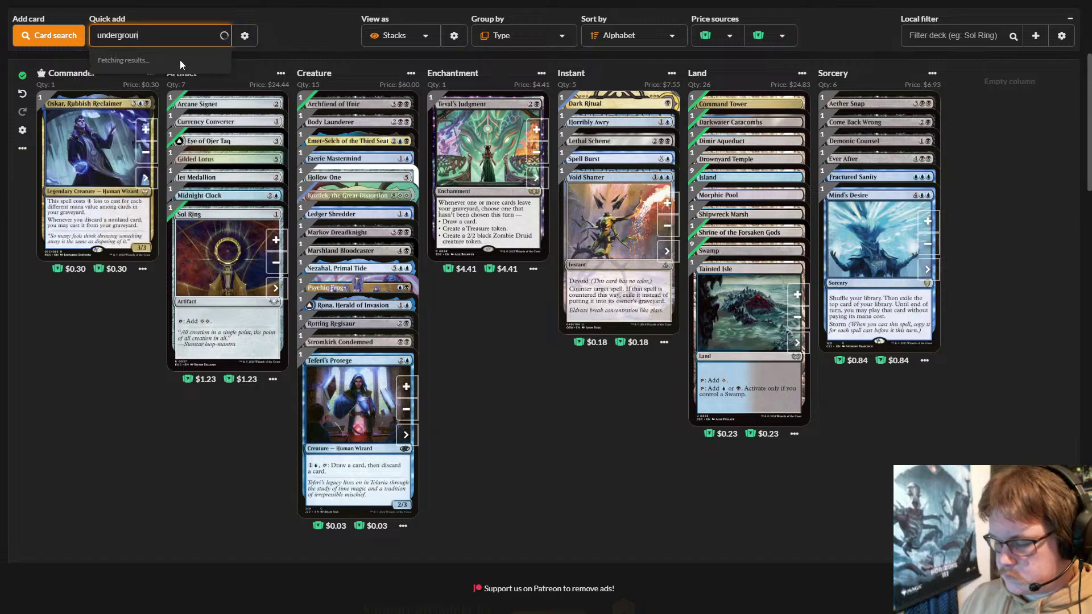
pyautogui.write('d river')
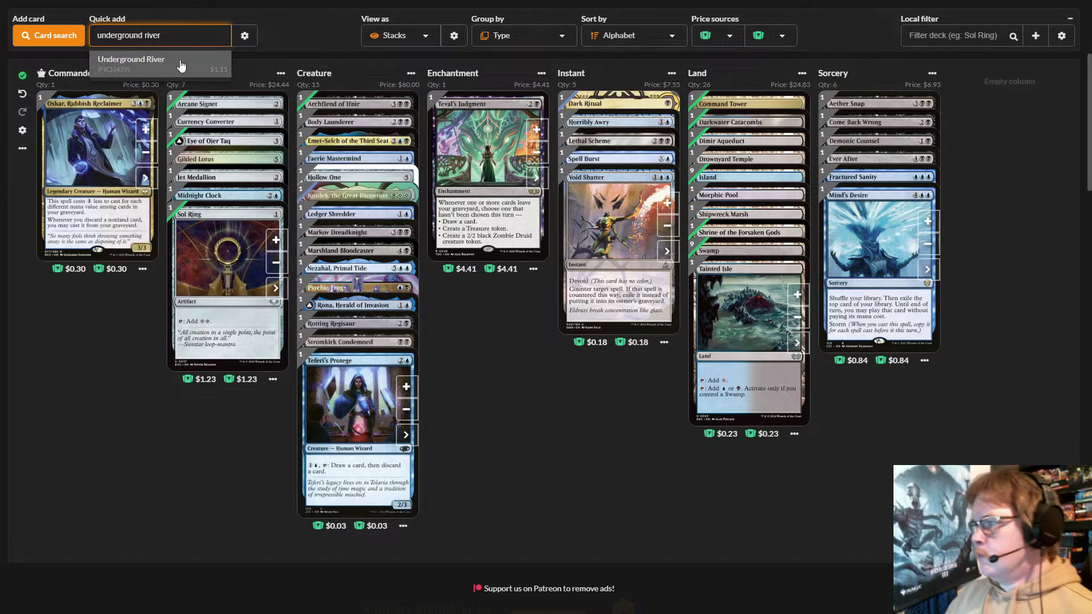
pyautogui.press('Return')
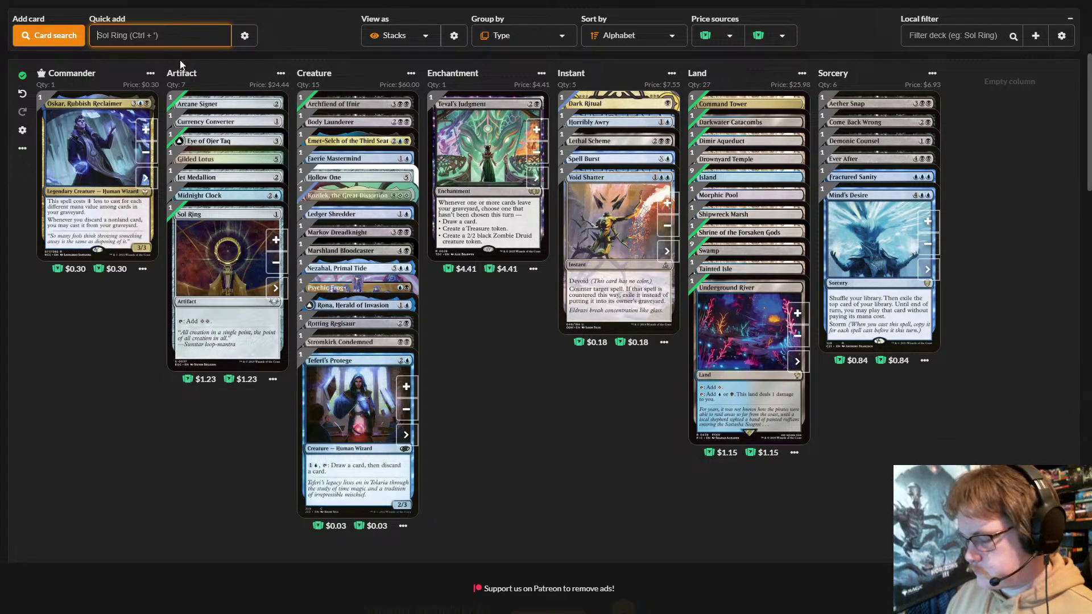
# - Add the land Clearwater Pathway to the deck using quick add
pyautogui.write('clear')
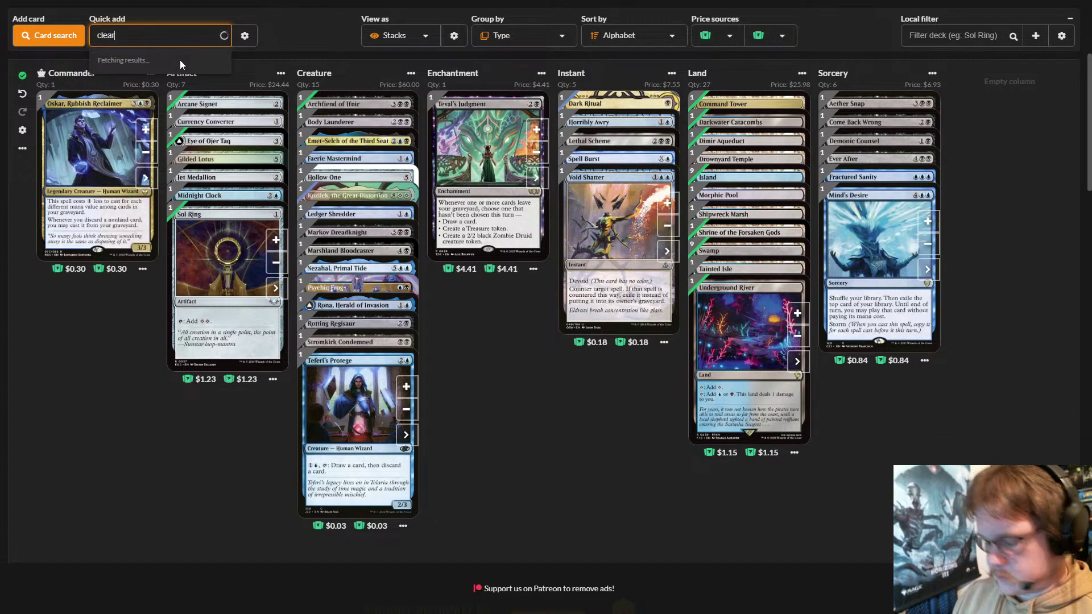
pyautogui.write('water')
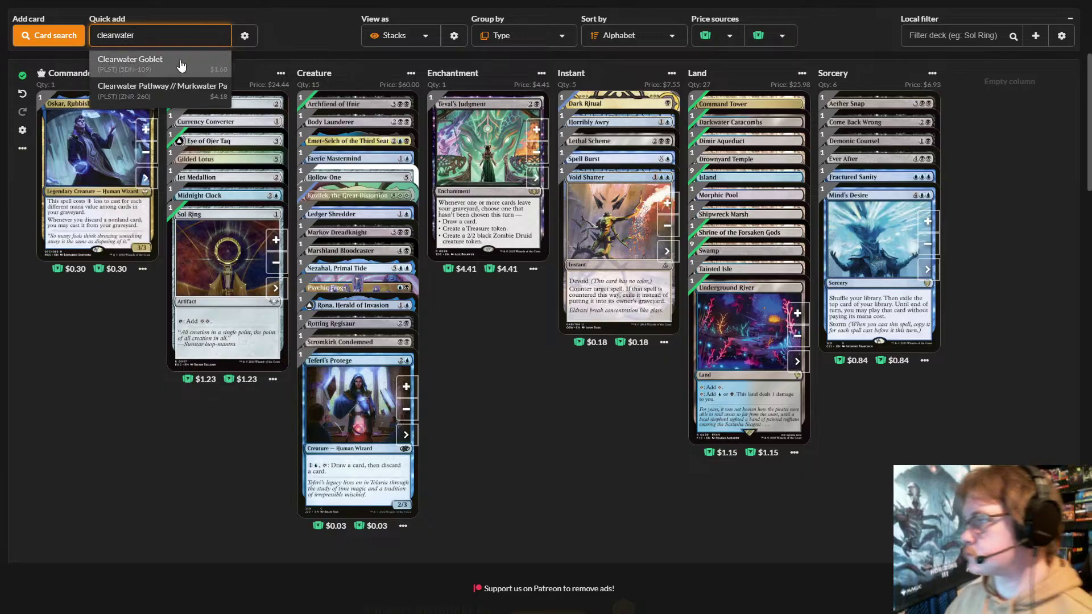
pyautogui.click(182, 97)
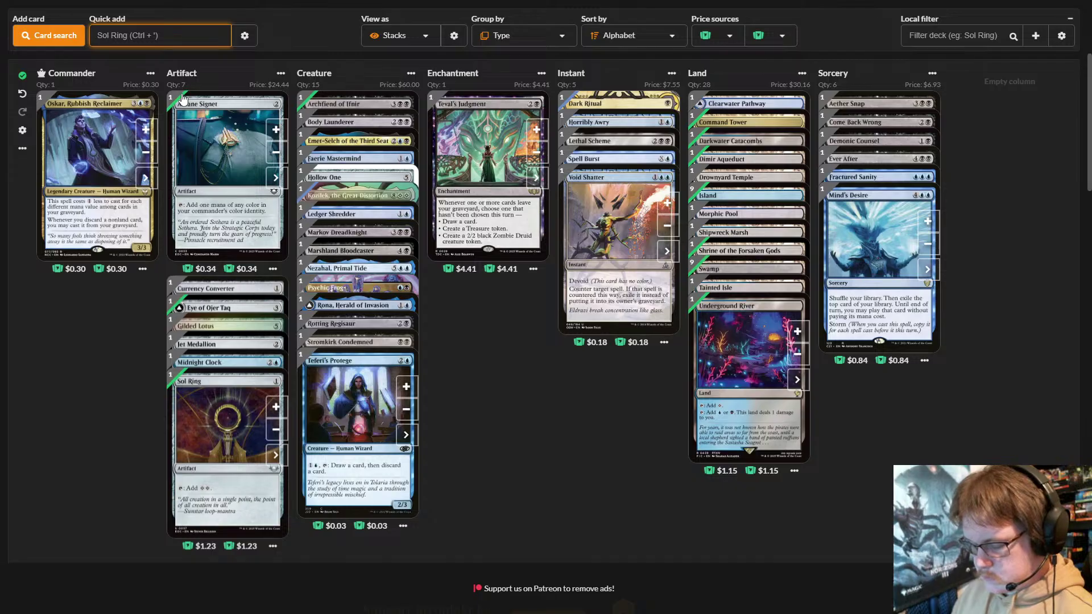
# - Add the creature Ghostly Pilferer to the deck using quick add
pyautogui.write('ghos')
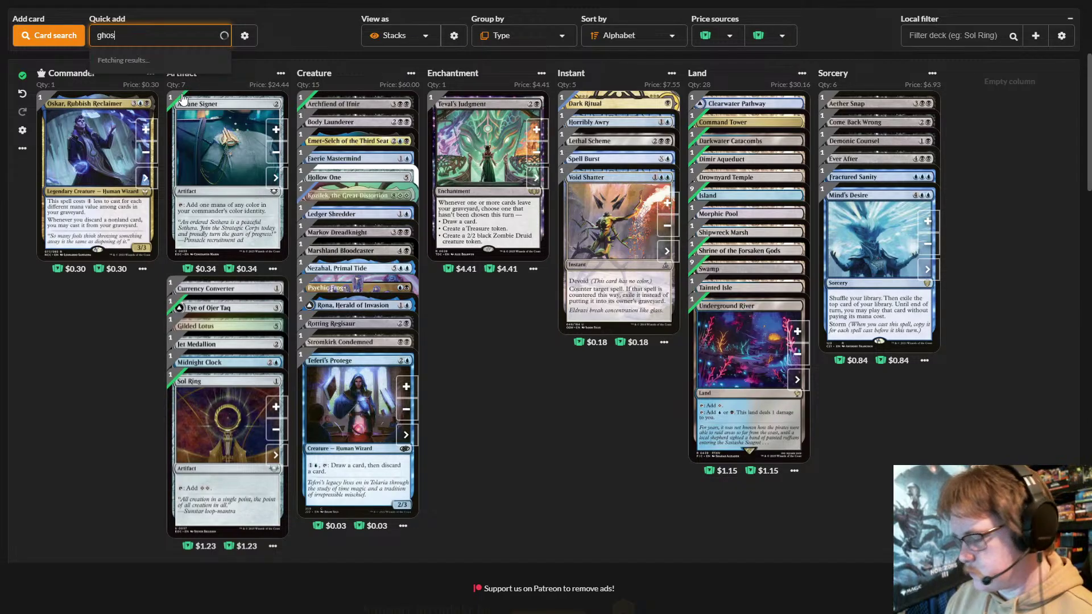
pyautogui.write('tly ')
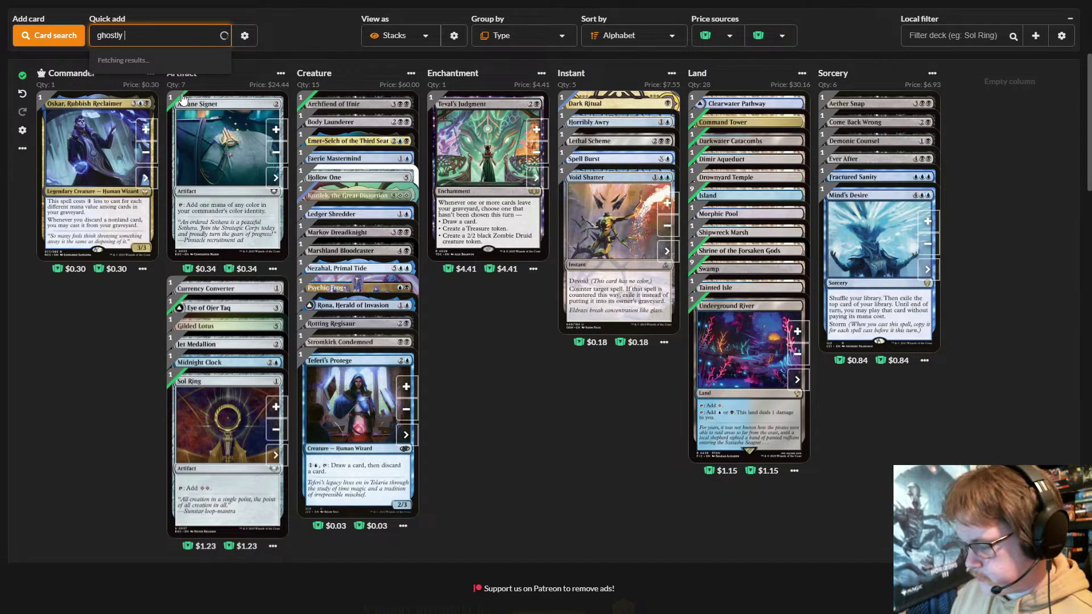
pyautogui.write('pilferer')
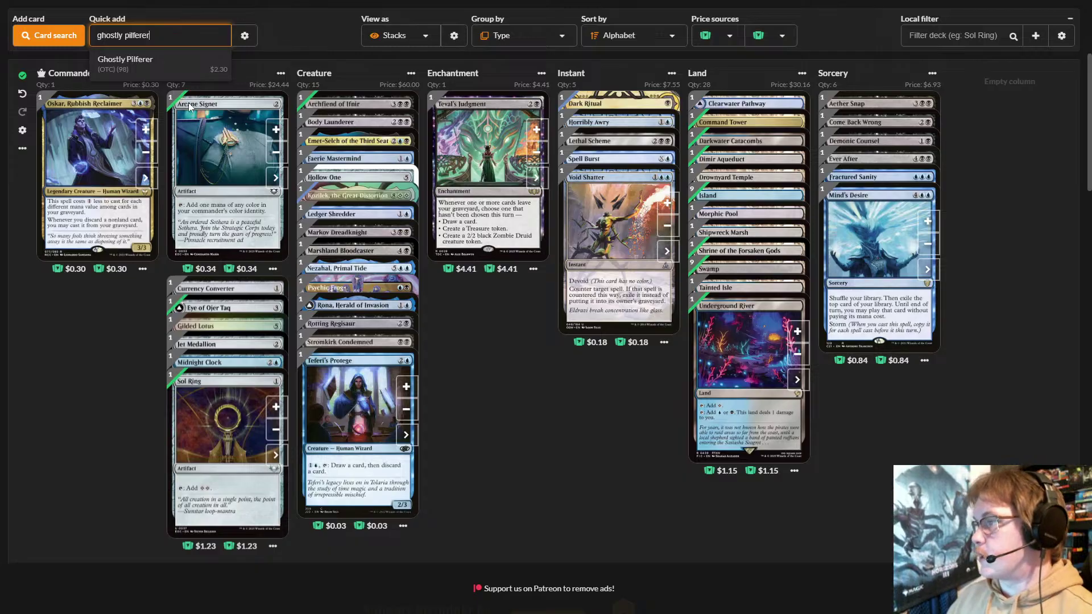
pyautogui.click(200, 59)
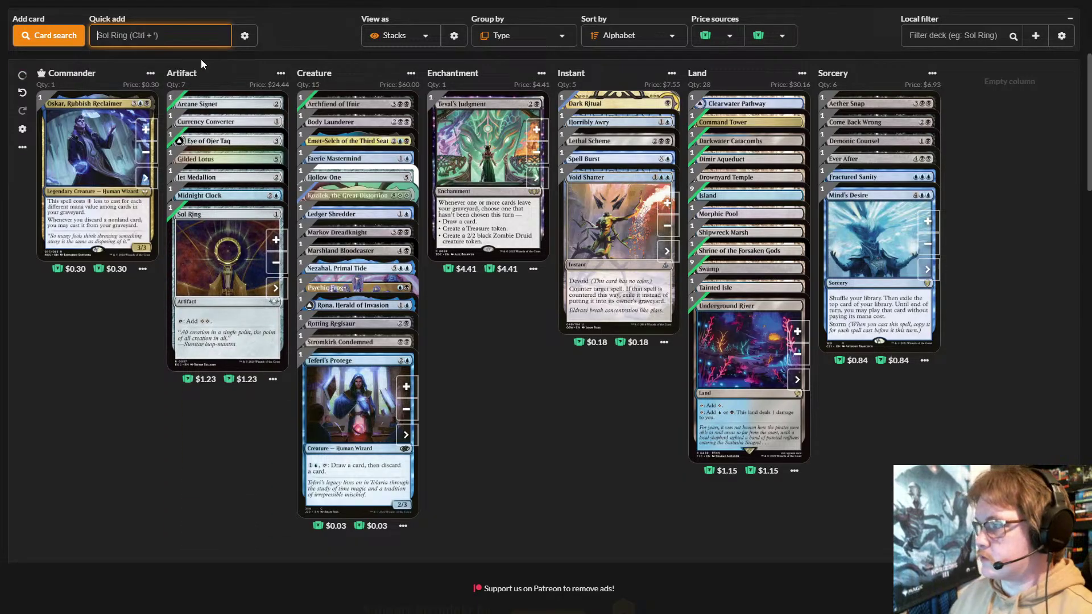
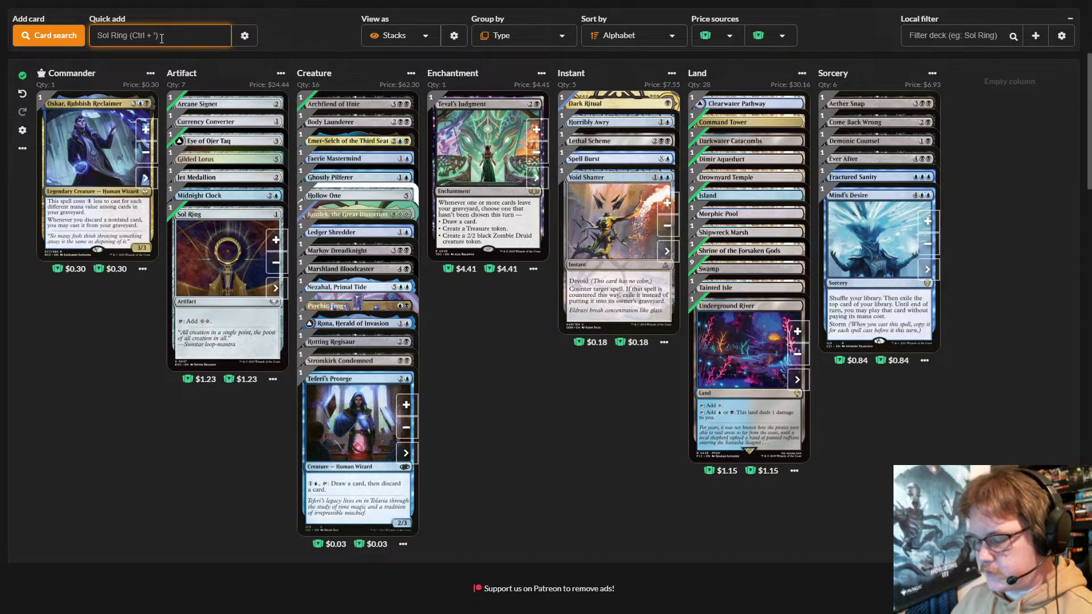
# - Add the enchantment Dying to Serve to the deck using quick add
pyautogui.write('dy')
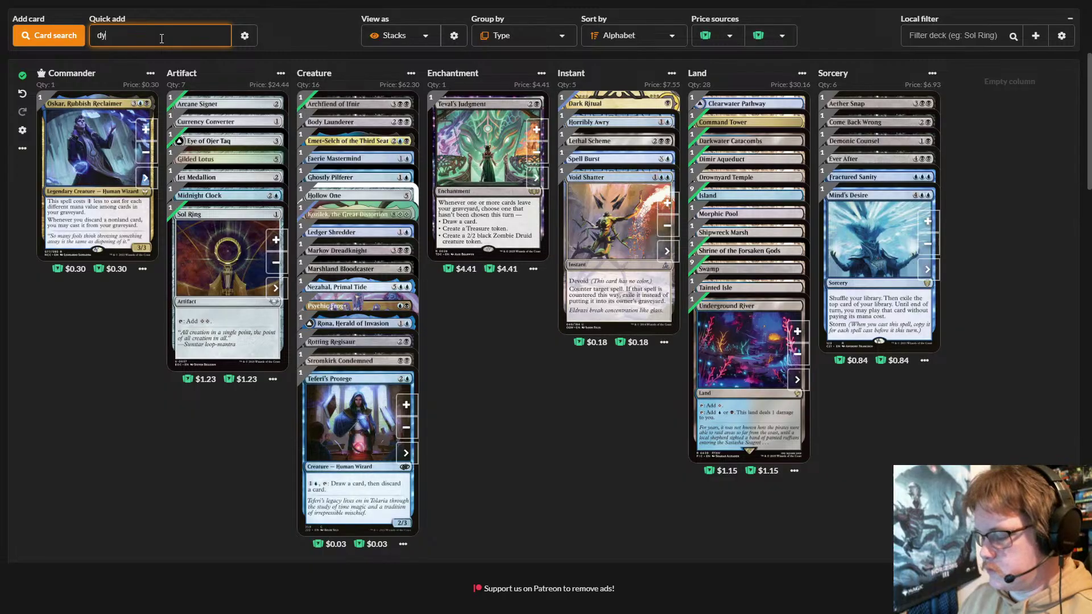
pyautogui.write('ing toi')
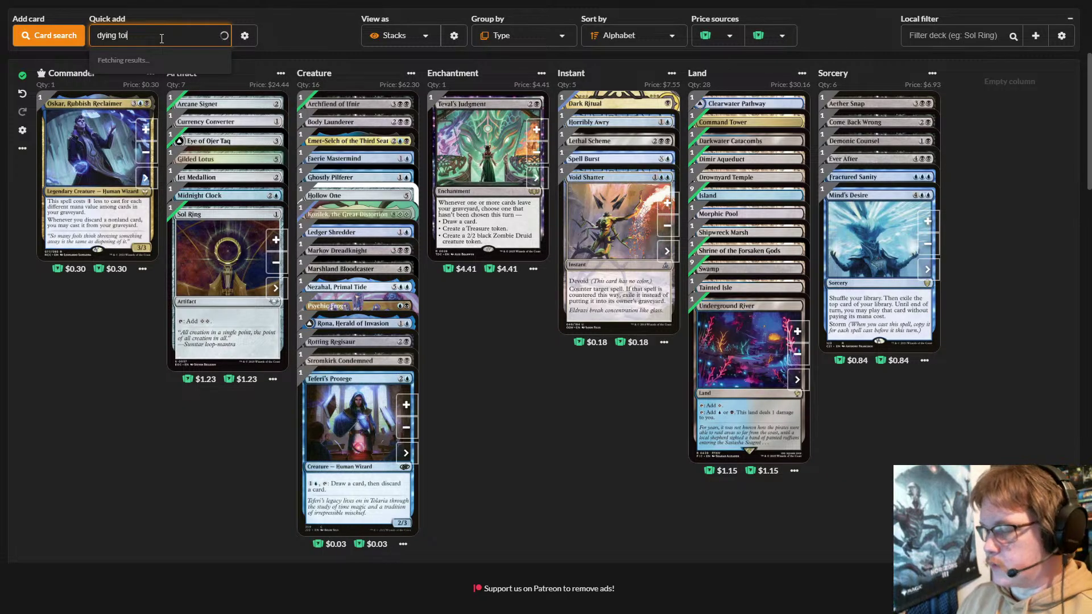
pyautogui.press('BackSpace')
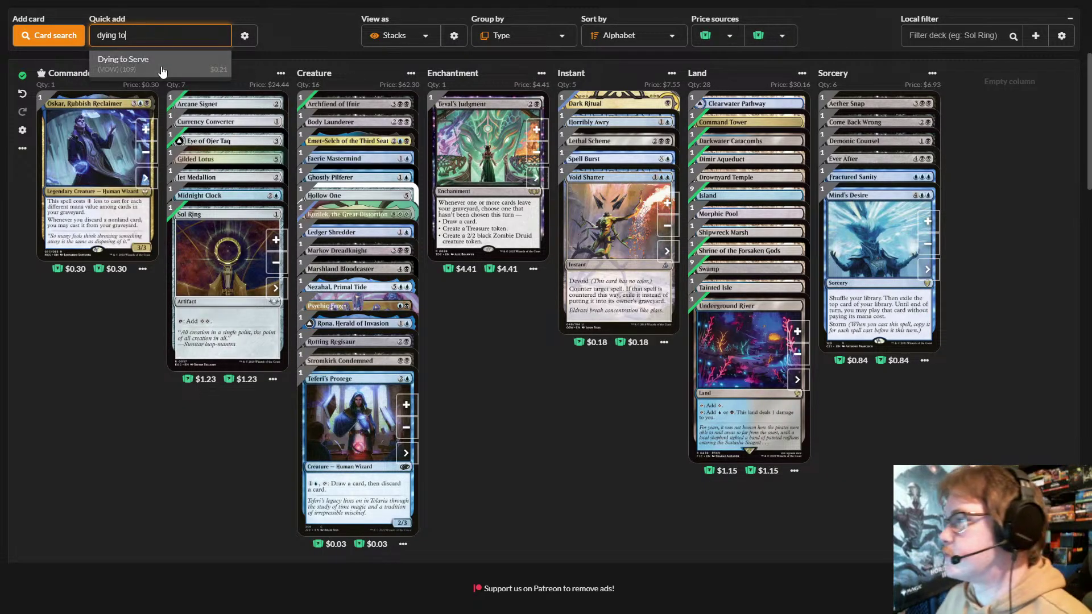
pyautogui.click(161, 66)
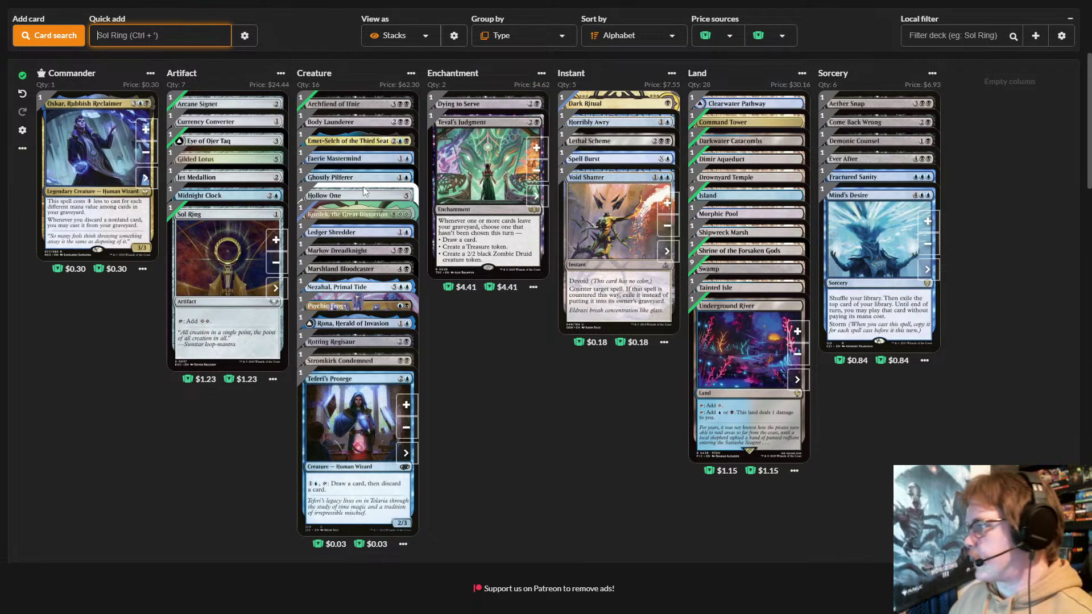
# - Change the printing of Hollow One to Store Championships (SCH) (25) and return to the deck
pyautogui.click(408, 272)
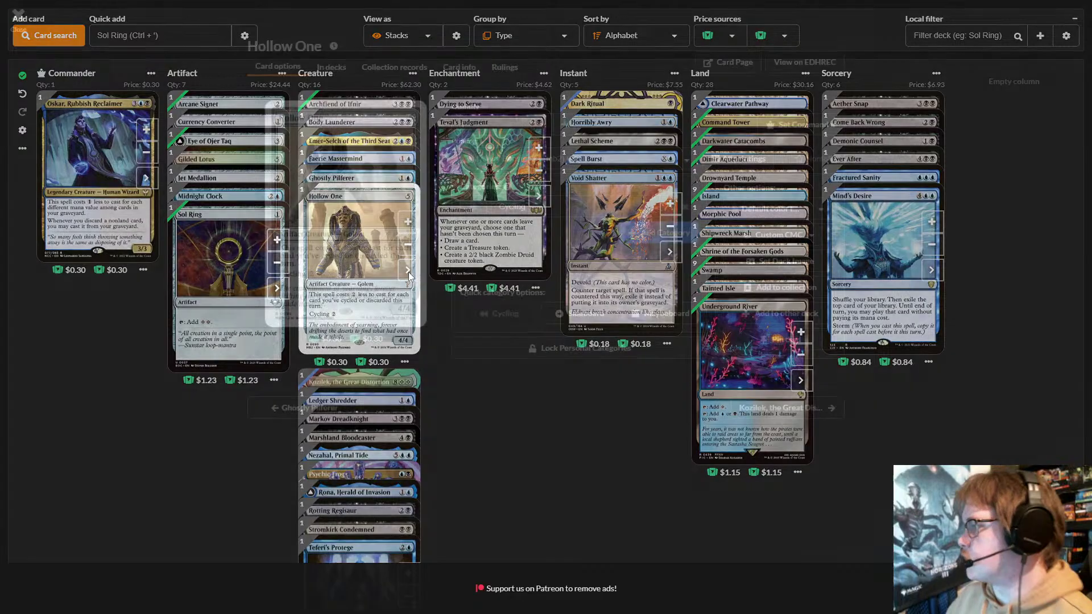
pyautogui.click(611, 158)
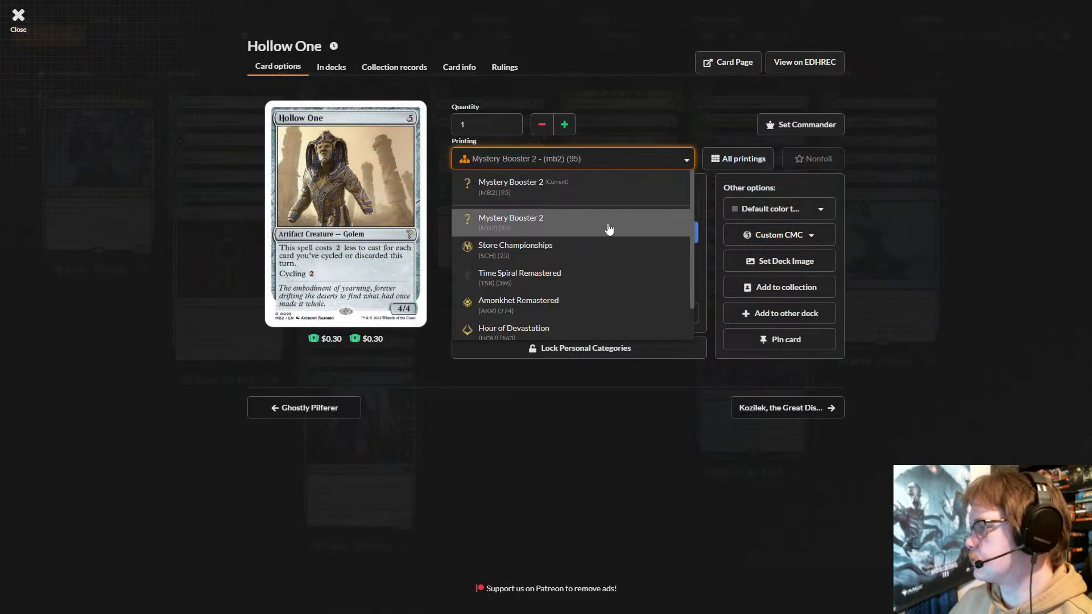
pyautogui.scroll(-1, 607, 224)
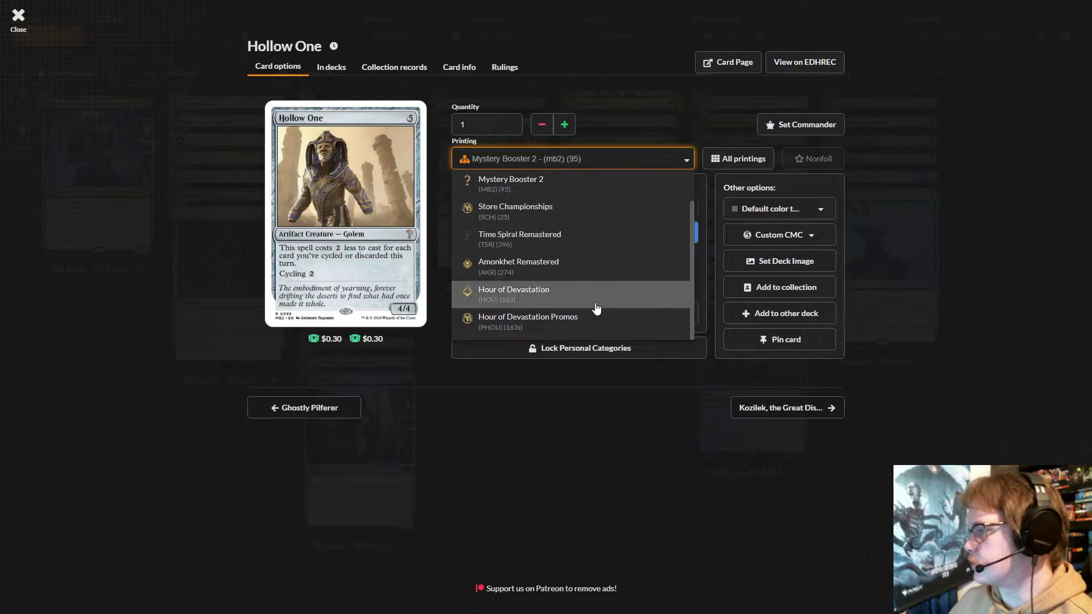
pyautogui.click(576, 205)
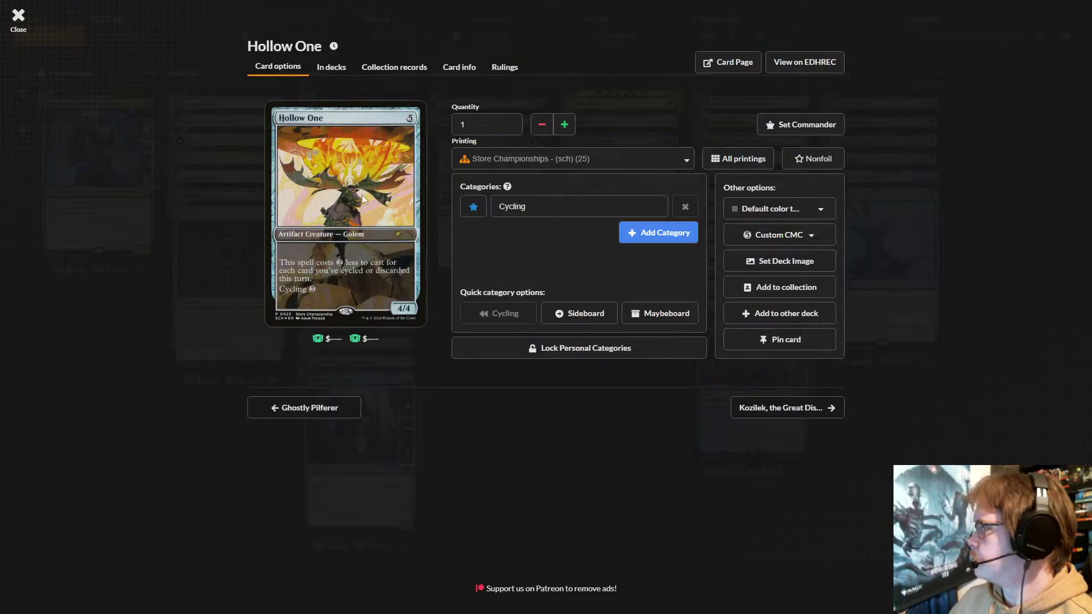
pyautogui.click(561, 535)
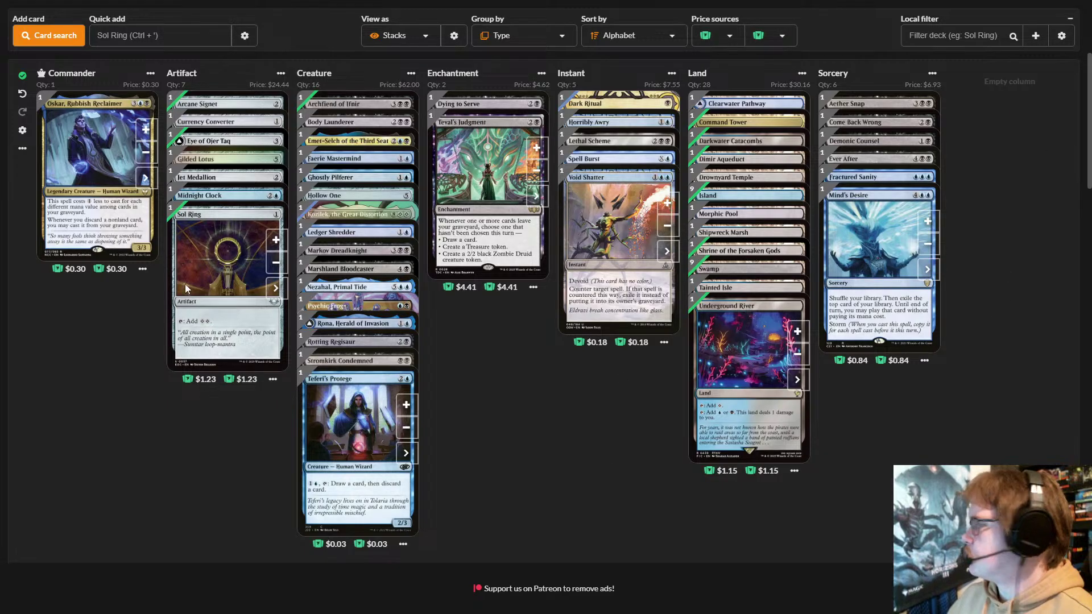
# - Add the sorcery Feed the Swarm to the deck using quick add
pyautogui.click(176, 39)
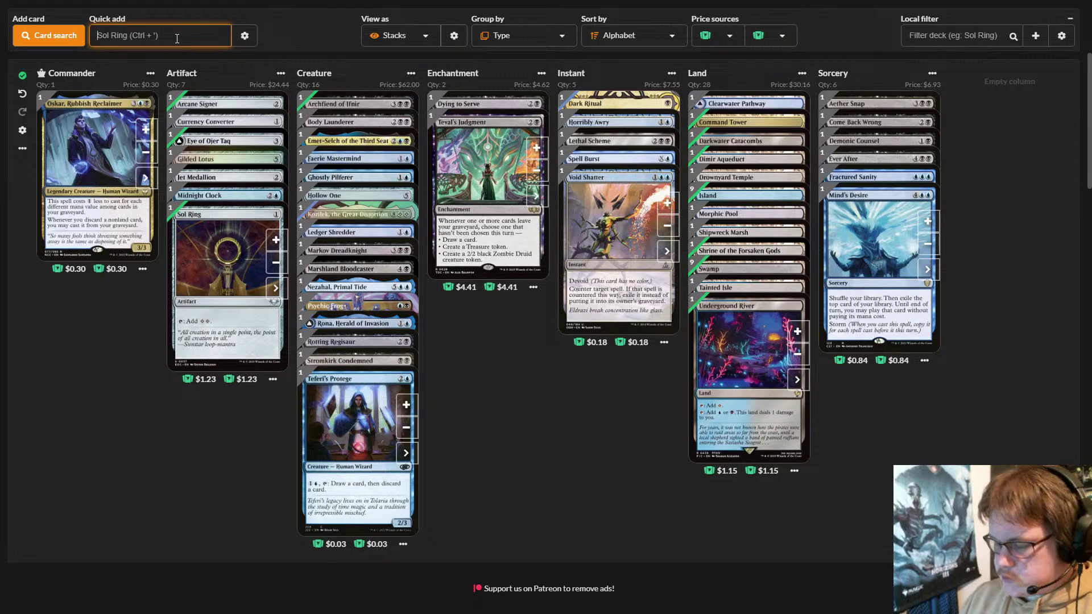
pyautogui.write('feed')
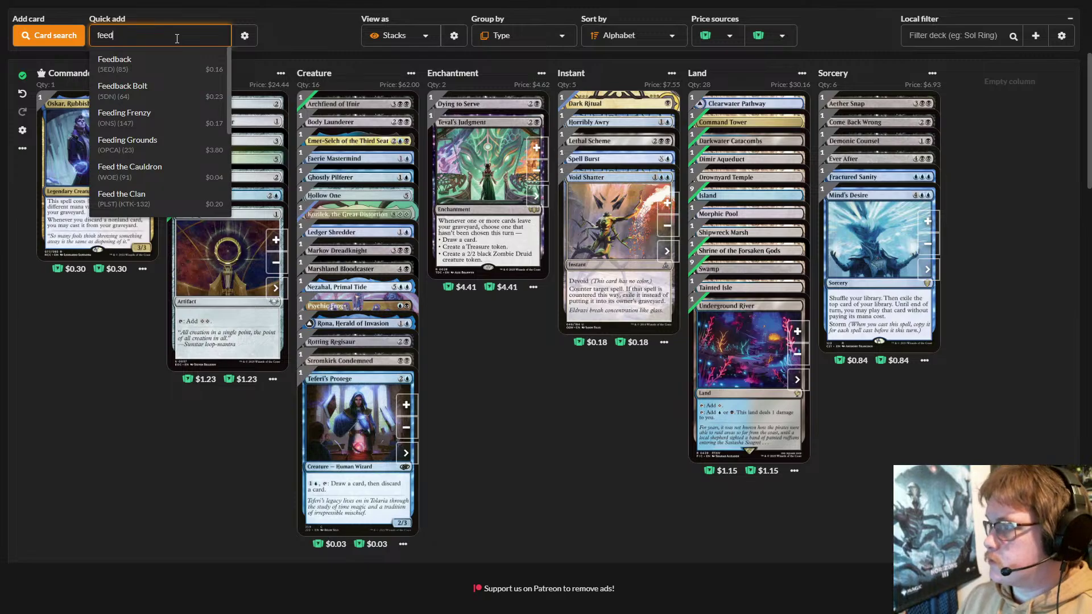
pyautogui.write(' t')
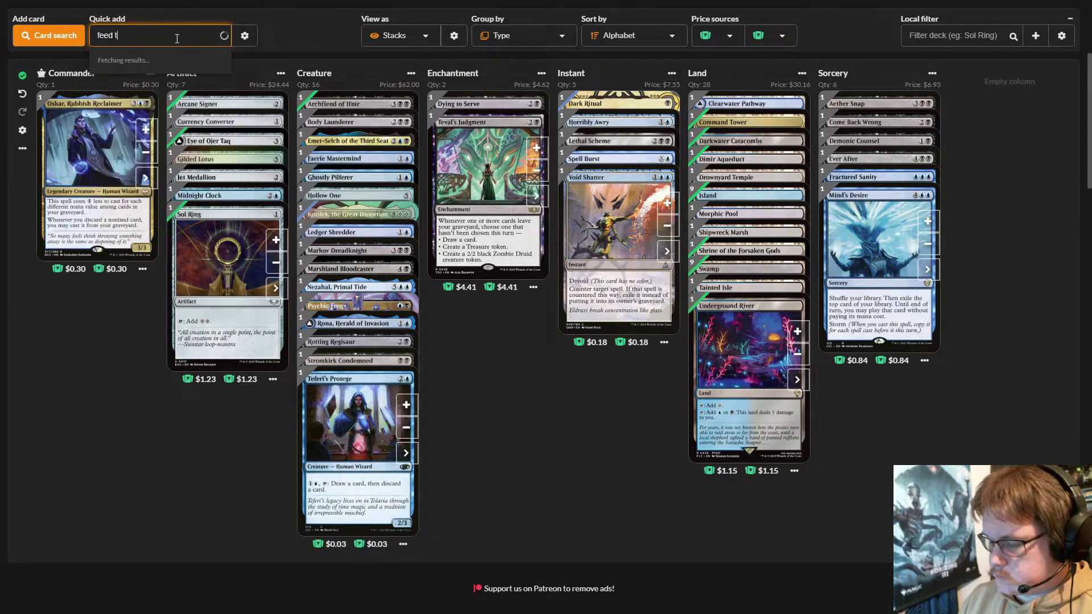
pyautogui.write('he swarm')
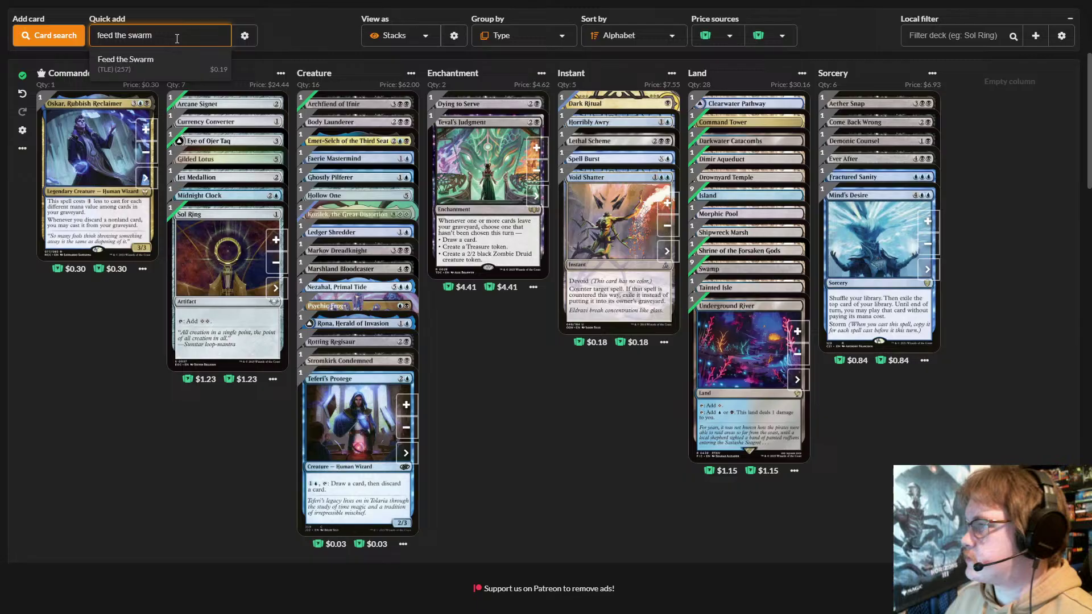
pyautogui.click(182, 60)
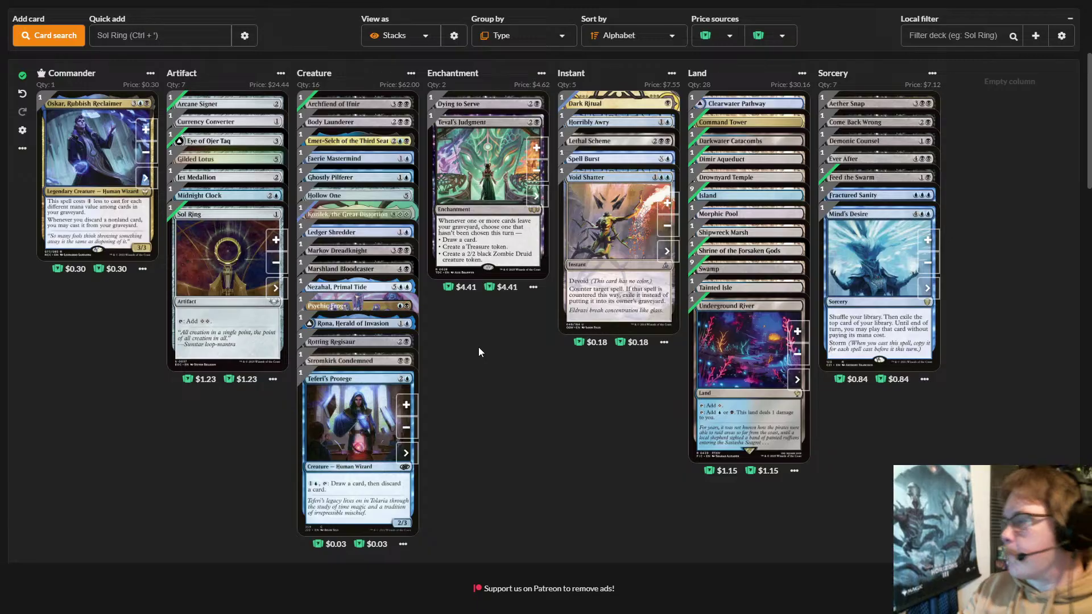
# - Add the creature Prognostic Sphinx to the deck using quick add
pyautogui.click(192, 41)
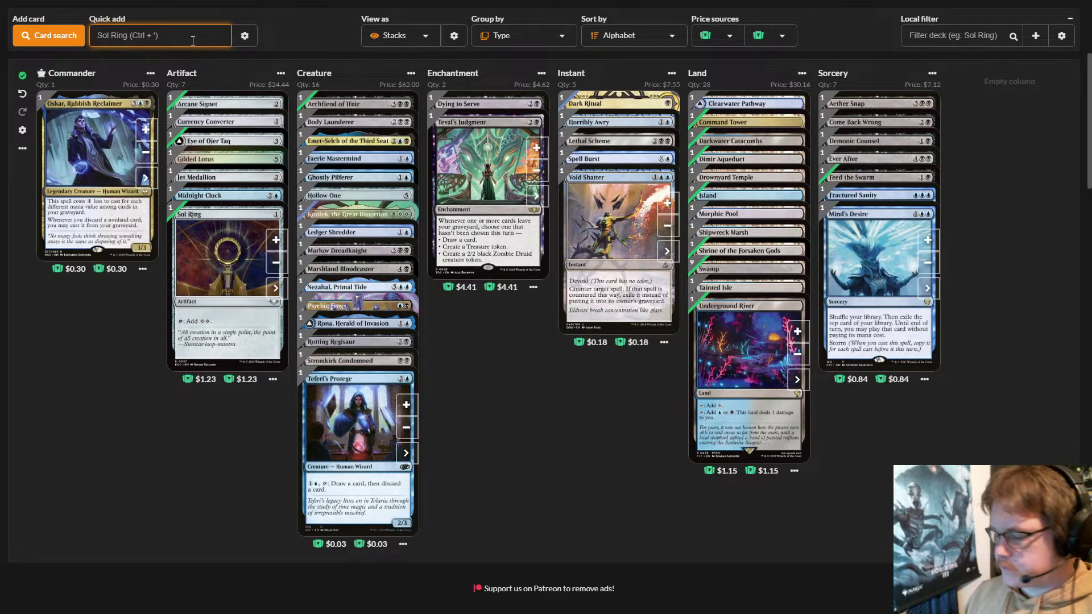
pyautogui.write('prog')
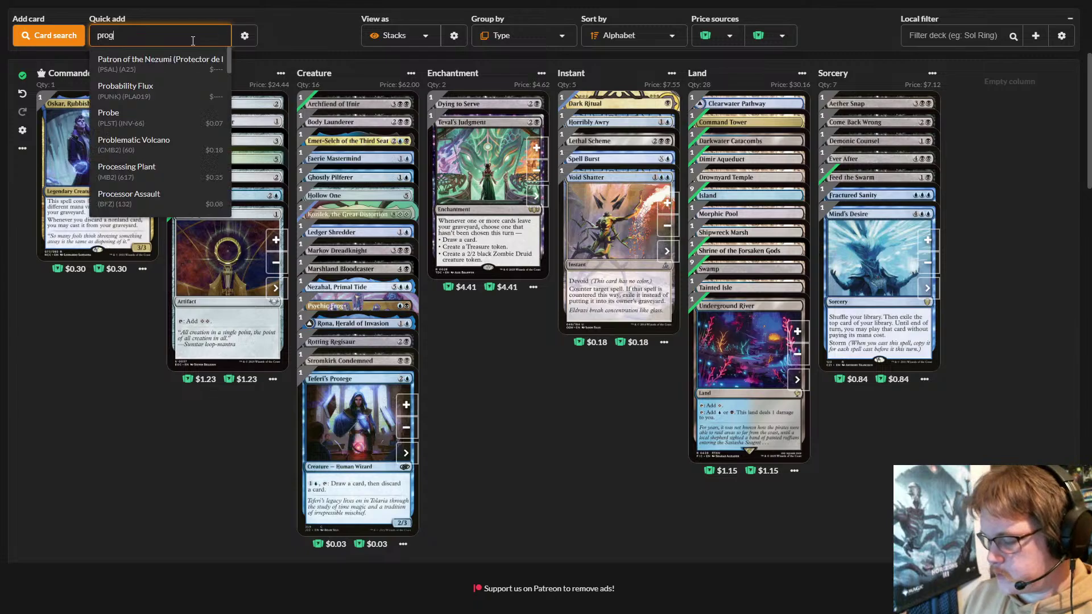
pyautogui.write('no')
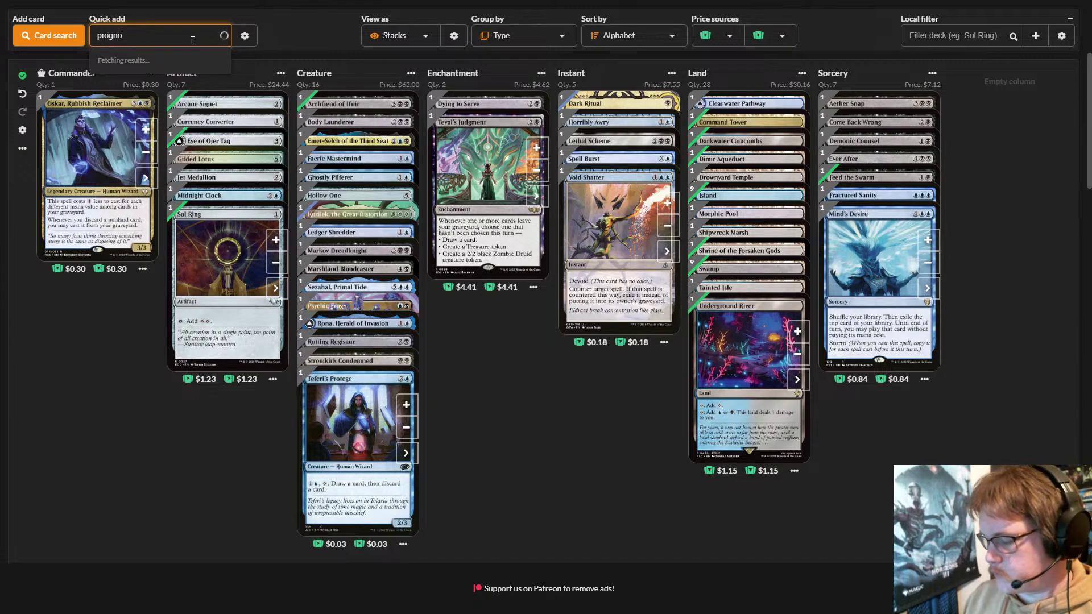
pyautogui.write('stic')
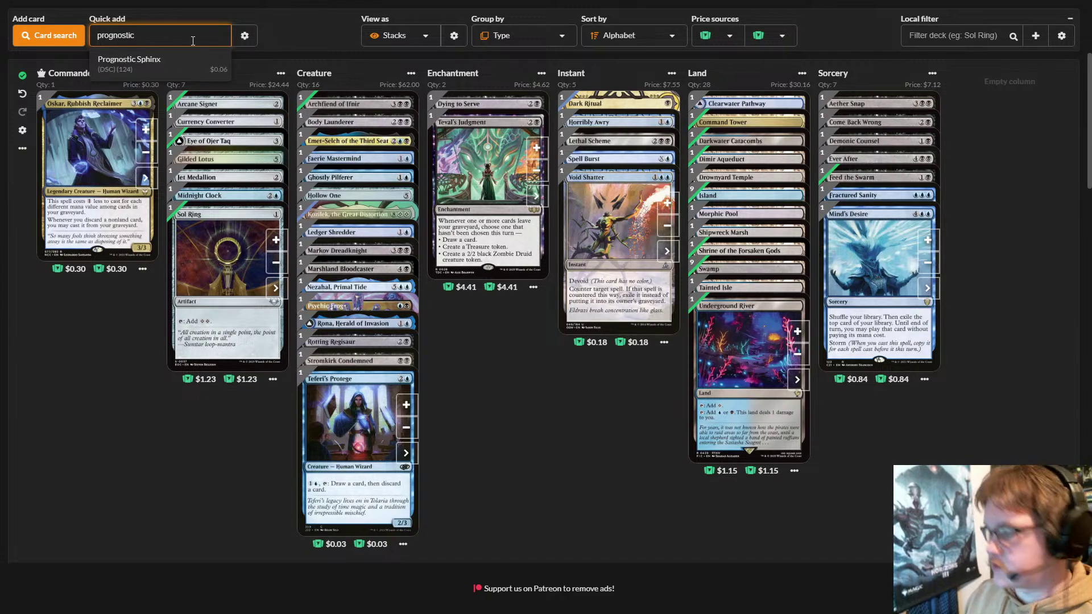
pyautogui.click(186, 69)
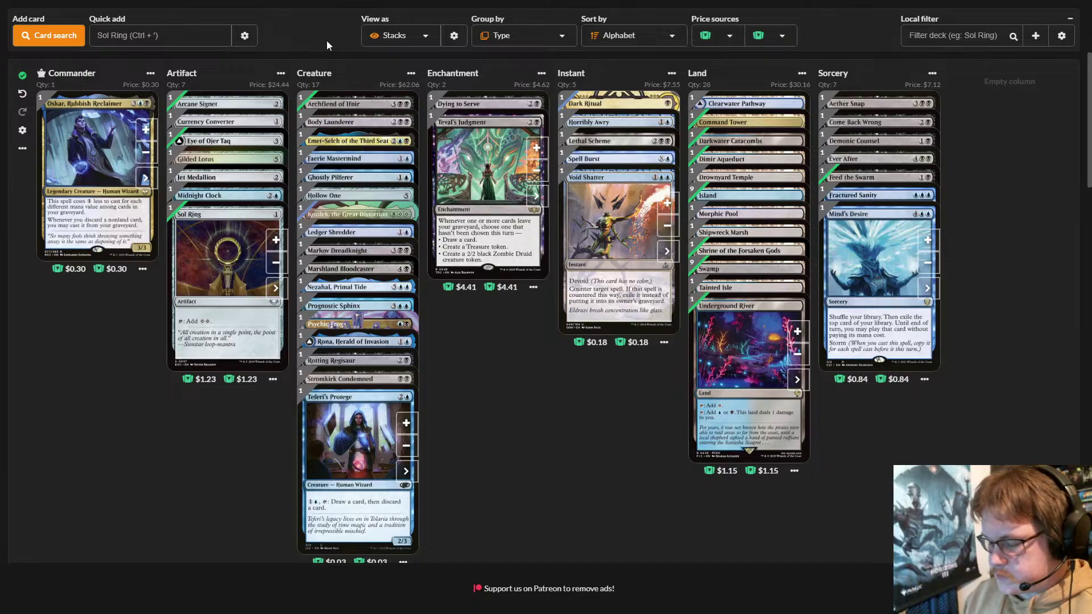
pyautogui.scroll(-9, 327, 45)
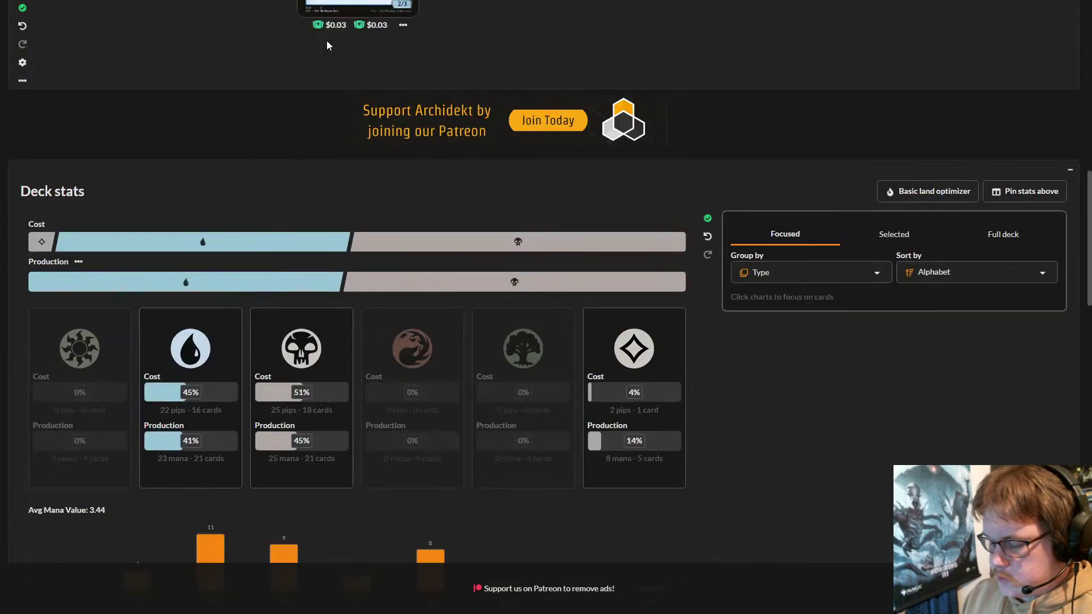
pyautogui.scroll(10, 360, 40)
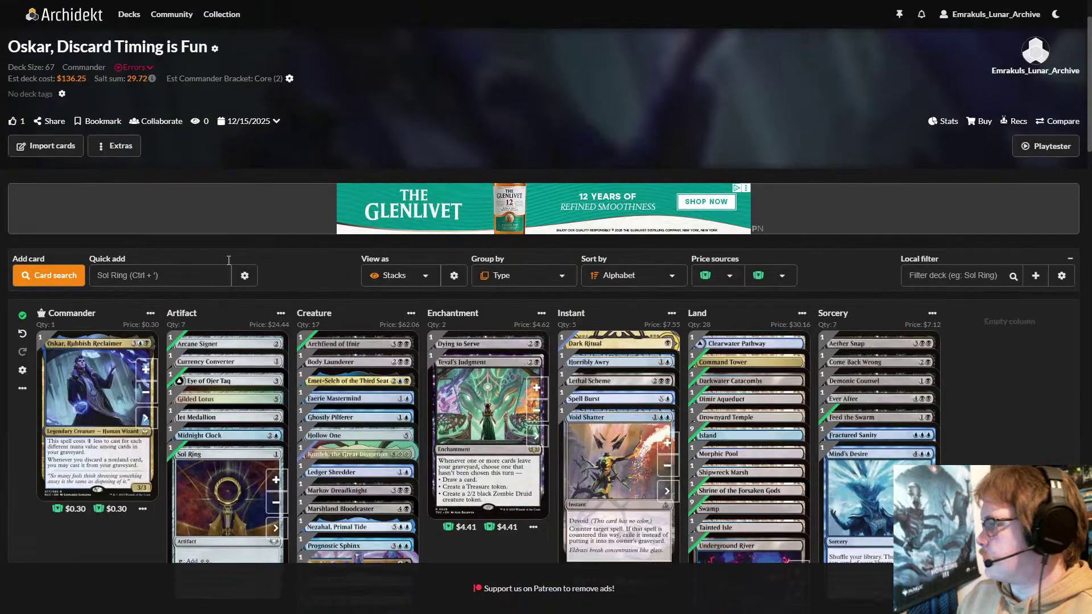
pyautogui.scroll(-4, 196, 239)
# - Add the creature Daring Saboteur to the deck using quick add
pyautogui.click(164, 47)
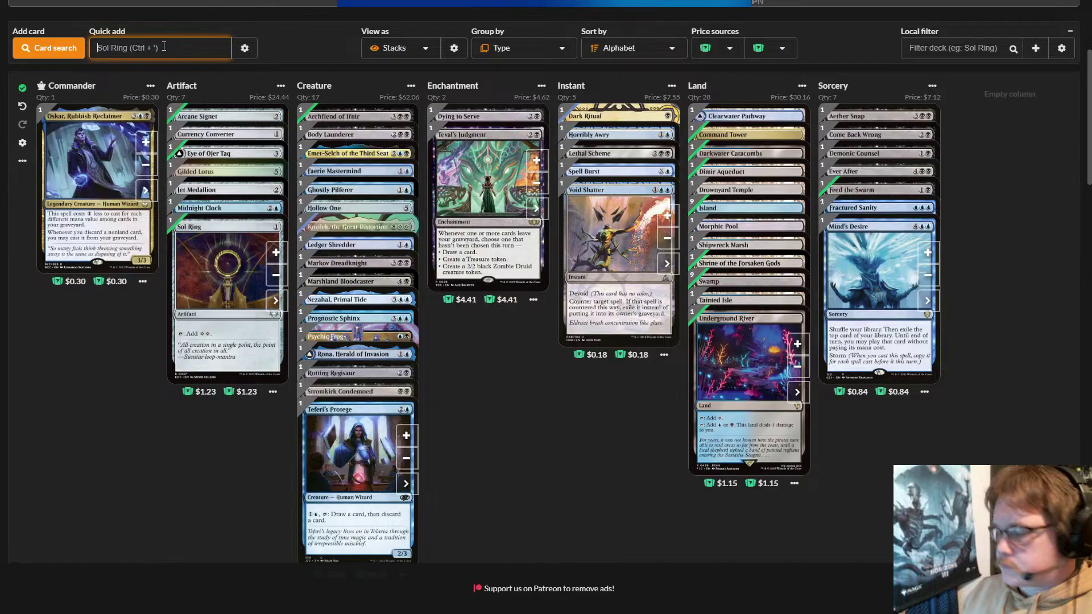
pyautogui.scroll(-1, 295, 45)
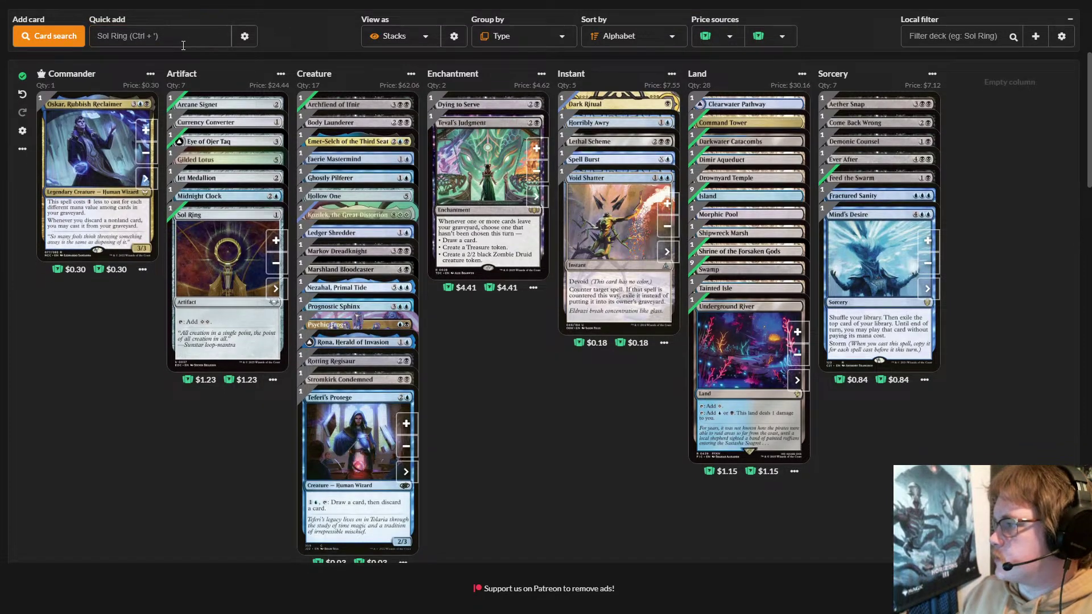
pyautogui.click(180, 39)
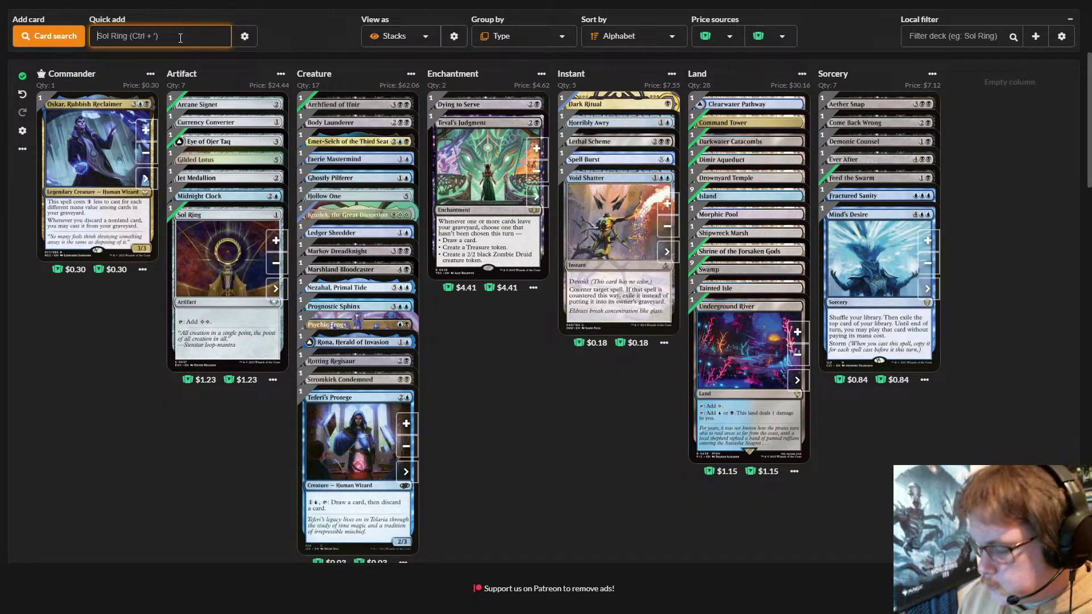
pyautogui.write('daring')
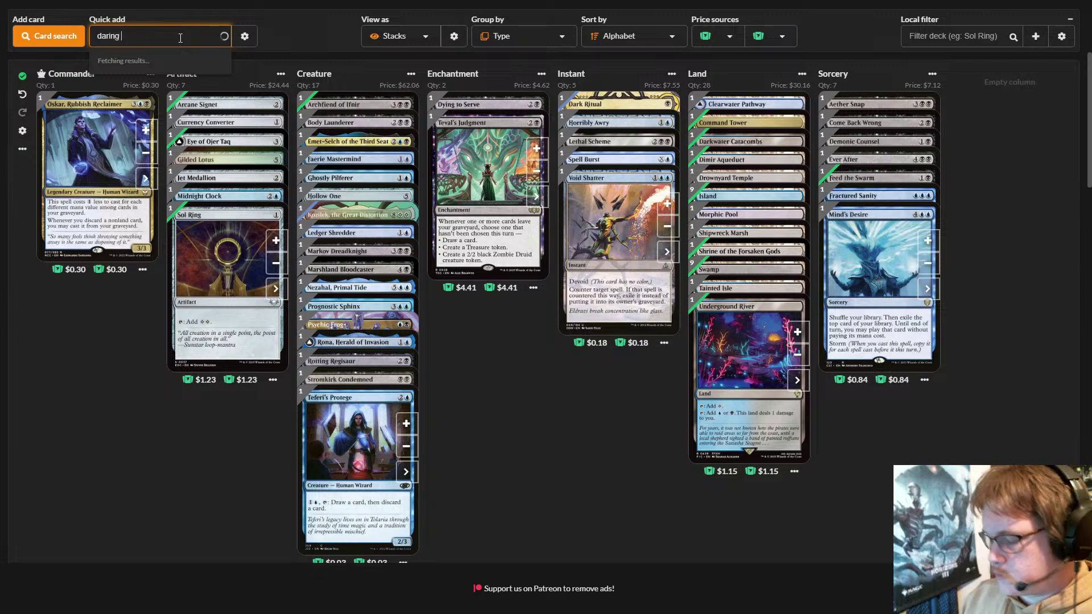
pyautogui.write(' saba')
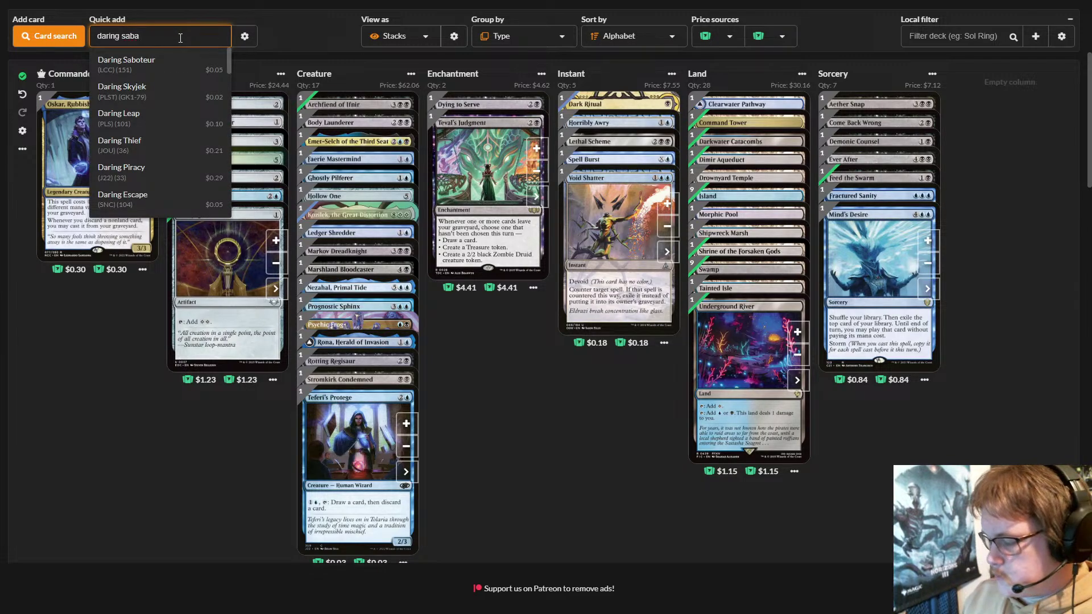
pyautogui.press('BackSpace')
pyautogui.write('o')
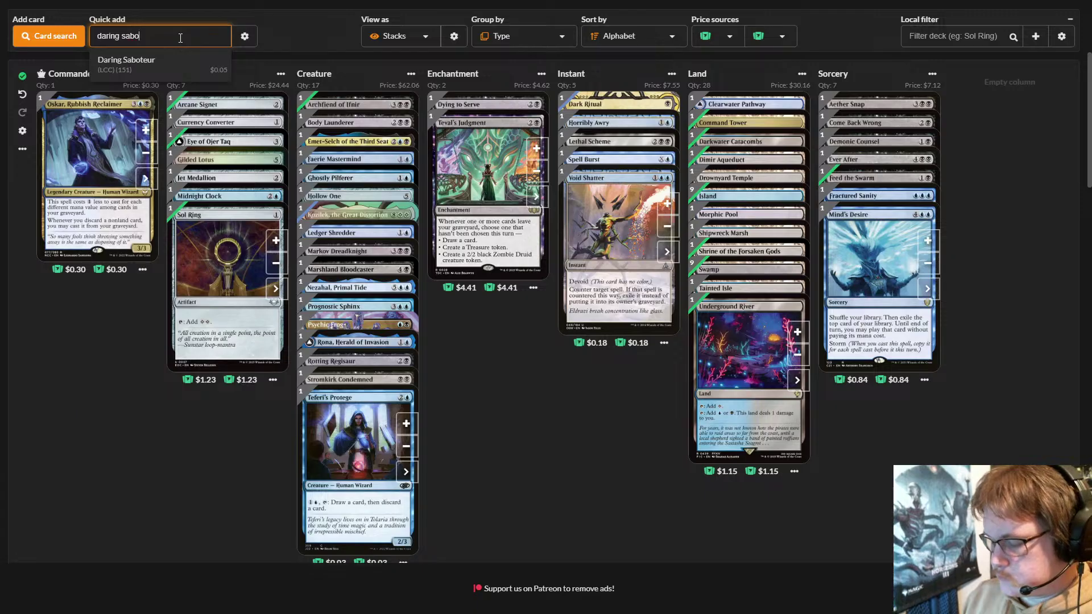
pyautogui.write('teur')
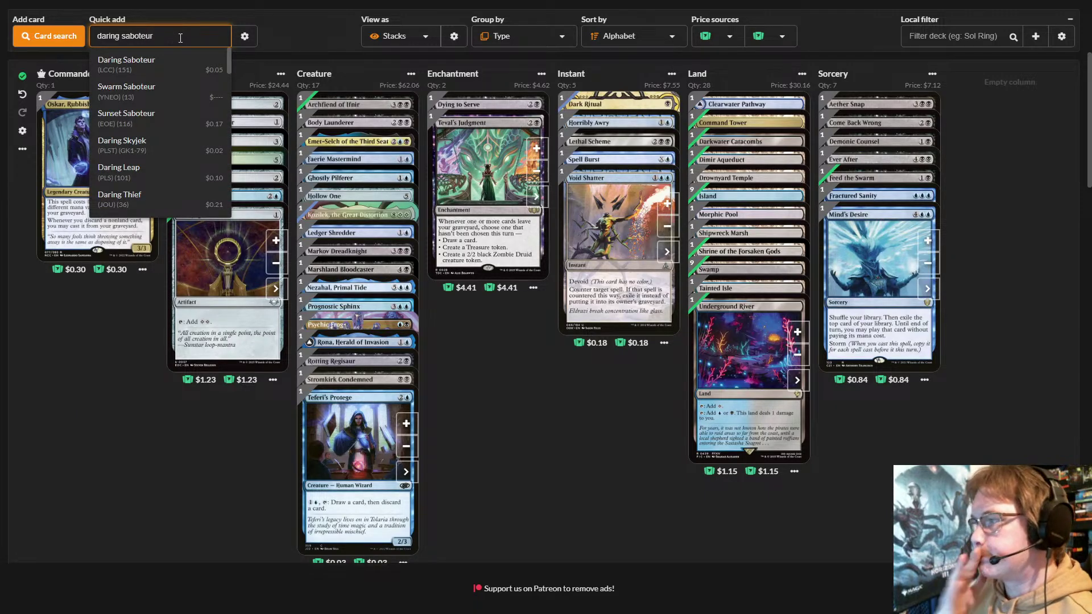
pyautogui.click(176, 64)
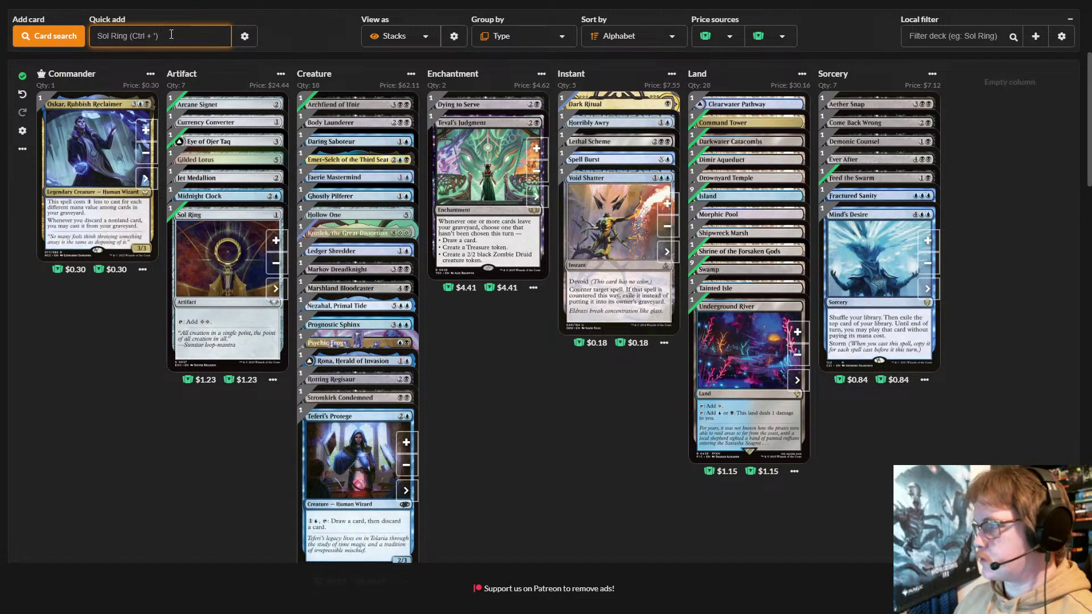
# - Look up cards whose names start with "river" in quick add
pyautogui.write('riv')
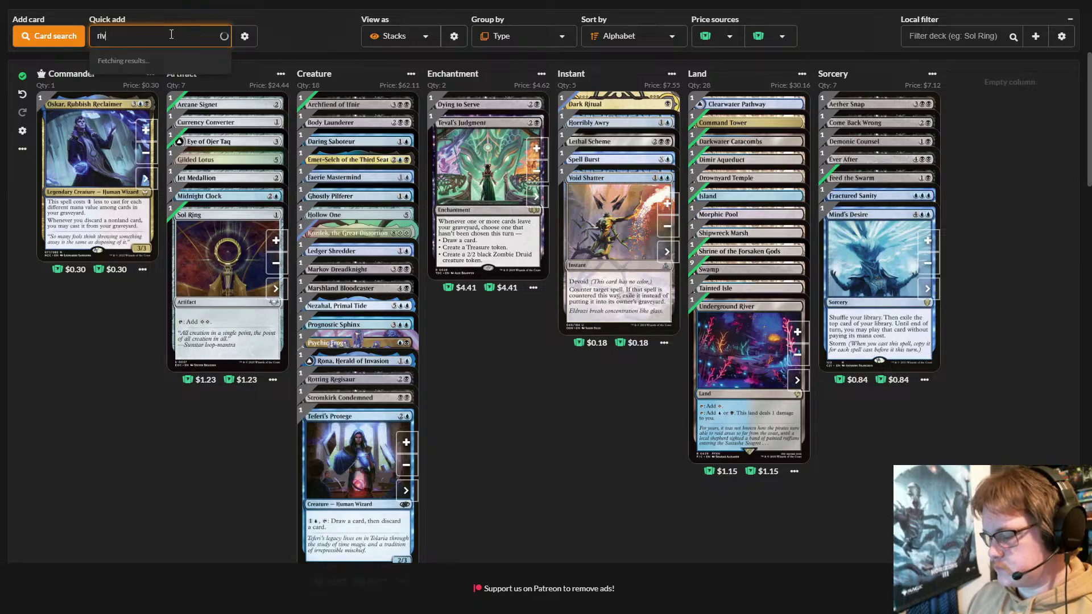
pyautogui.write('ier')
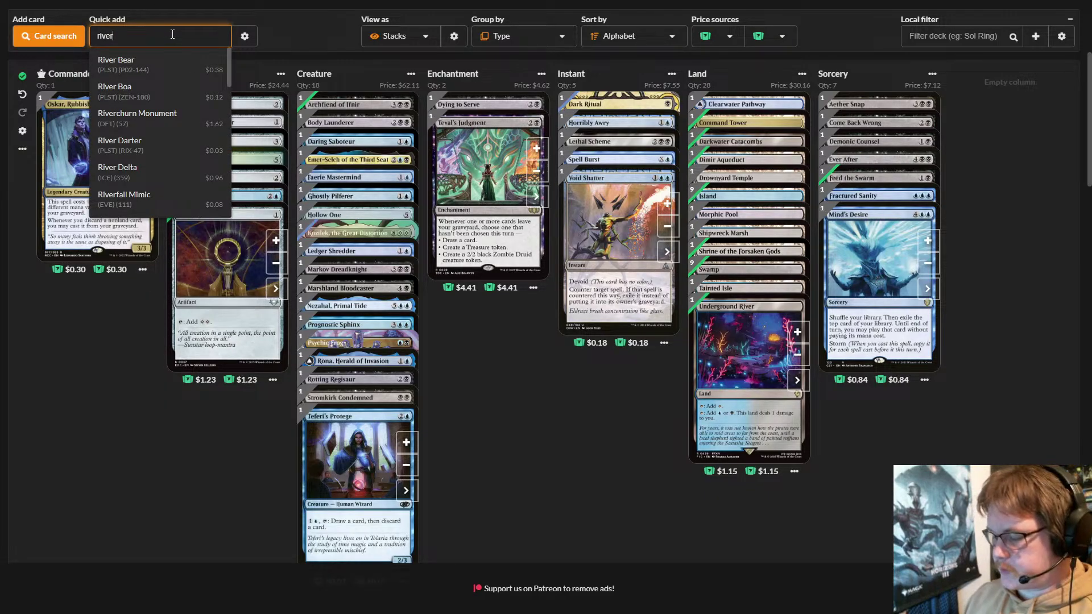
# - Add one copy each of River of Tears and Oildeep Gearhulk to the deck
pyautogui.write(' o')
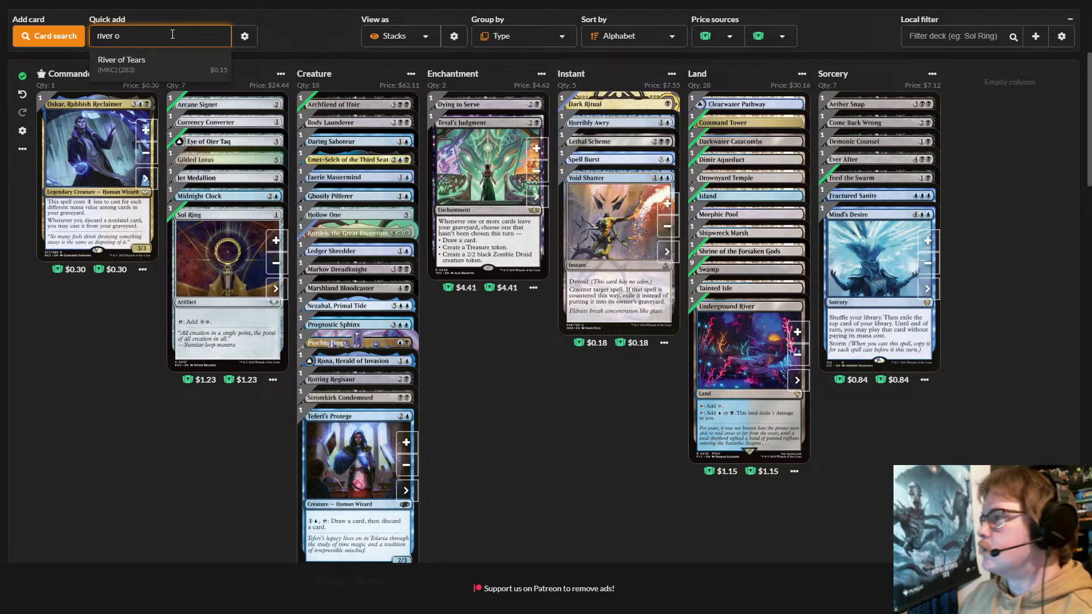
pyautogui.click(169, 62)
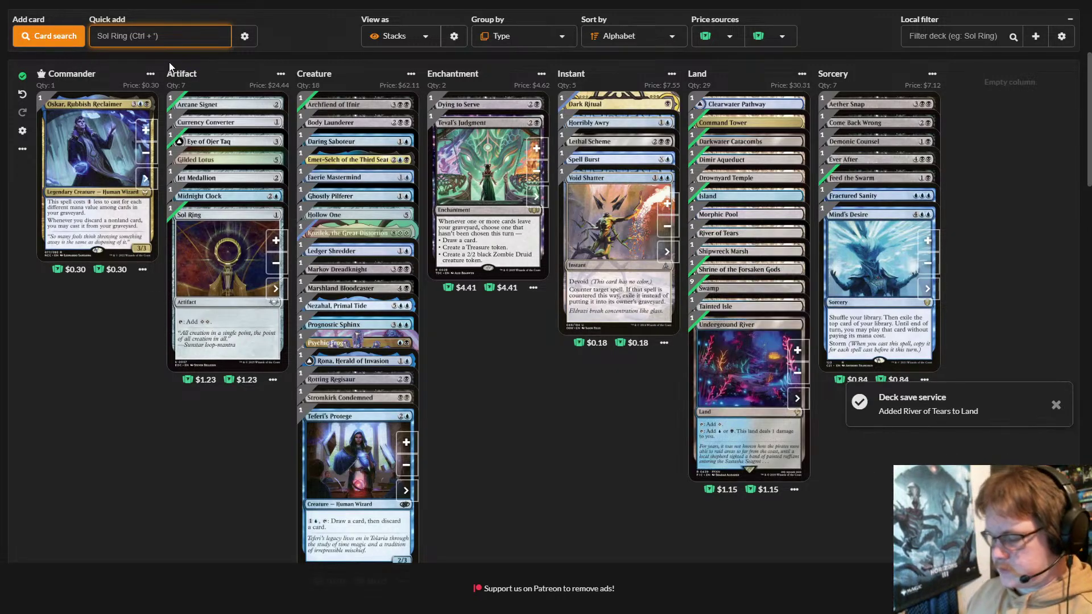
pyautogui.write('oil')
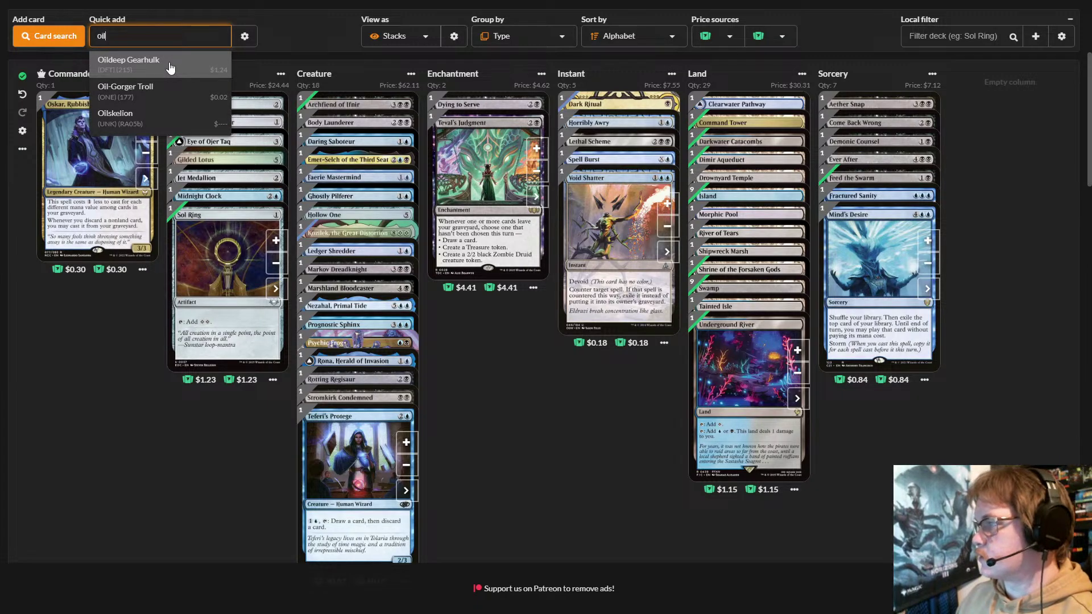
pyautogui.click(170, 63)
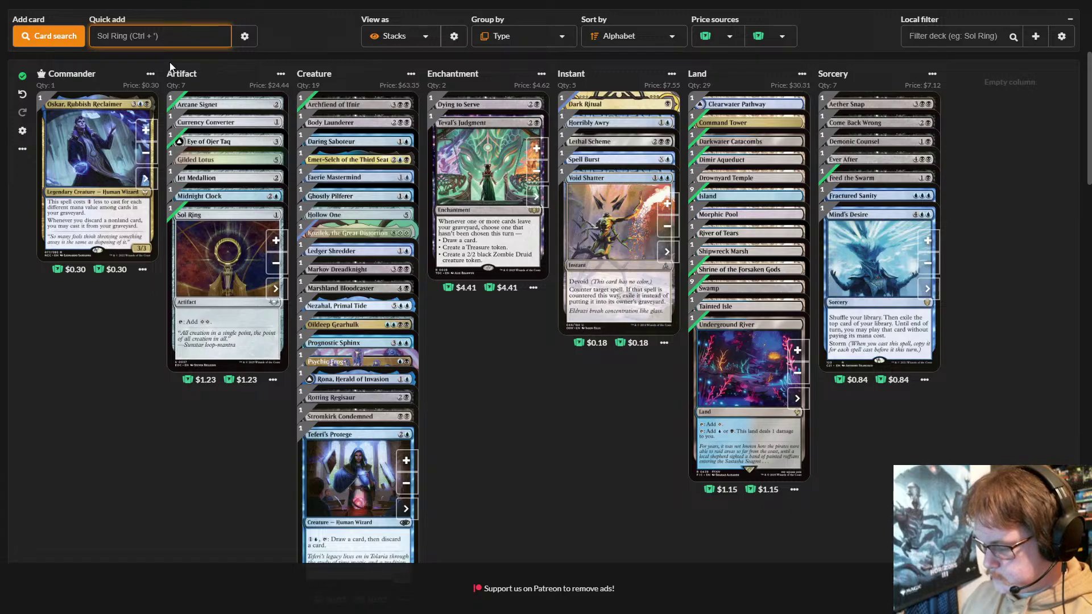
# - Add Forbid to the deck and change its printing to Amonkhet Invocations (mp2) (33)
pyautogui.write('forb')
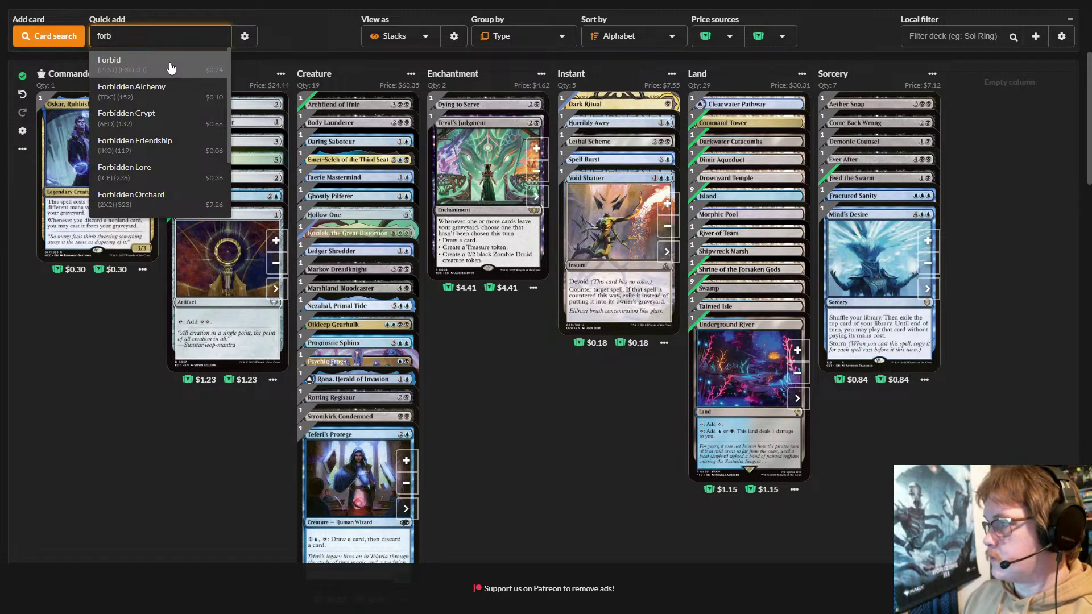
pyautogui.click(171, 68)
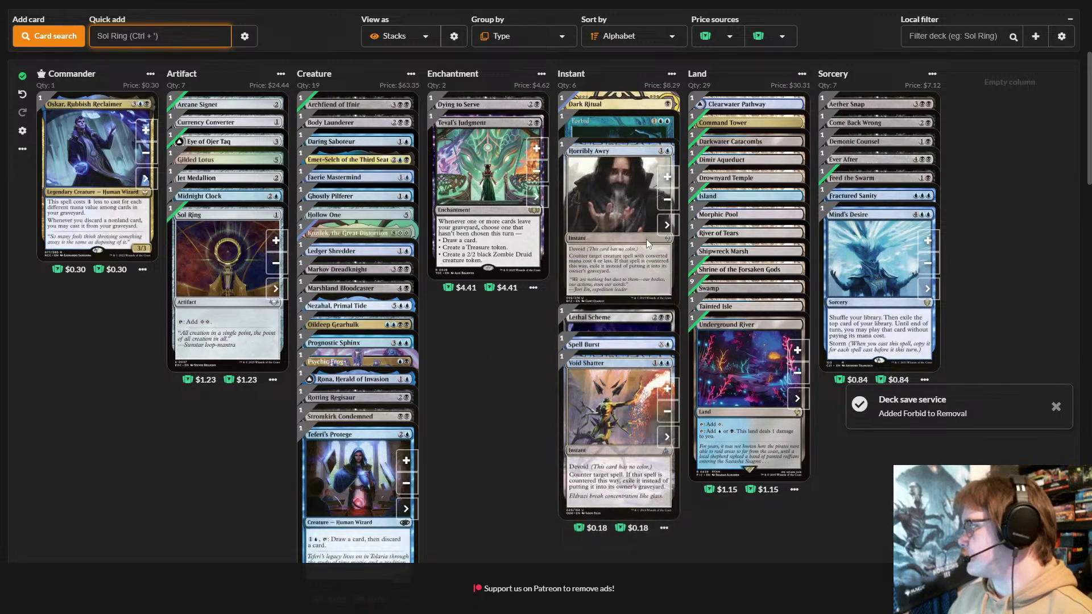
pyautogui.click(639, 208)
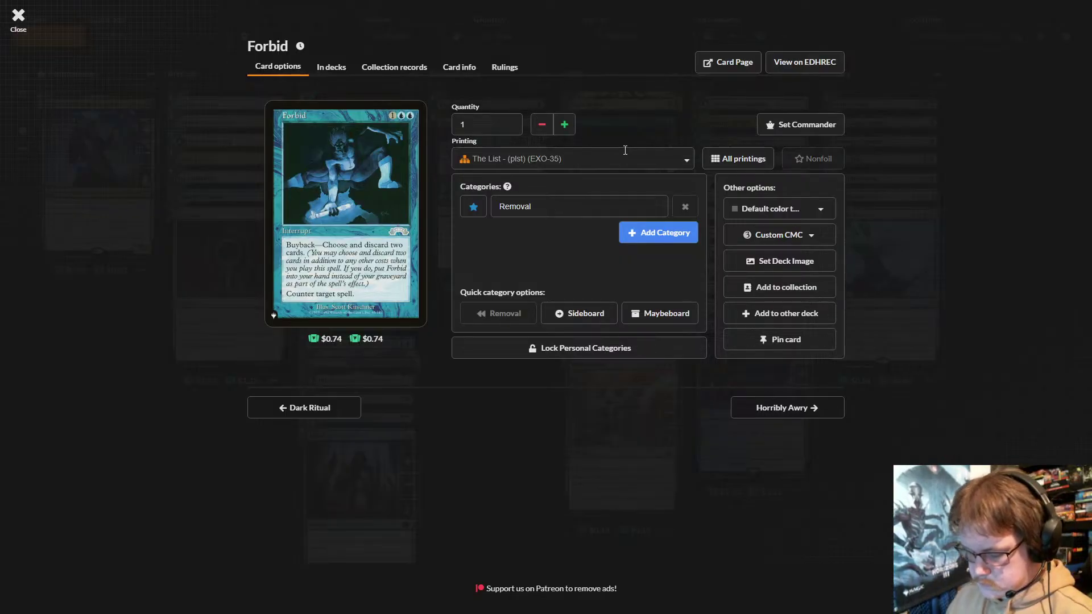
pyautogui.click(641, 159)
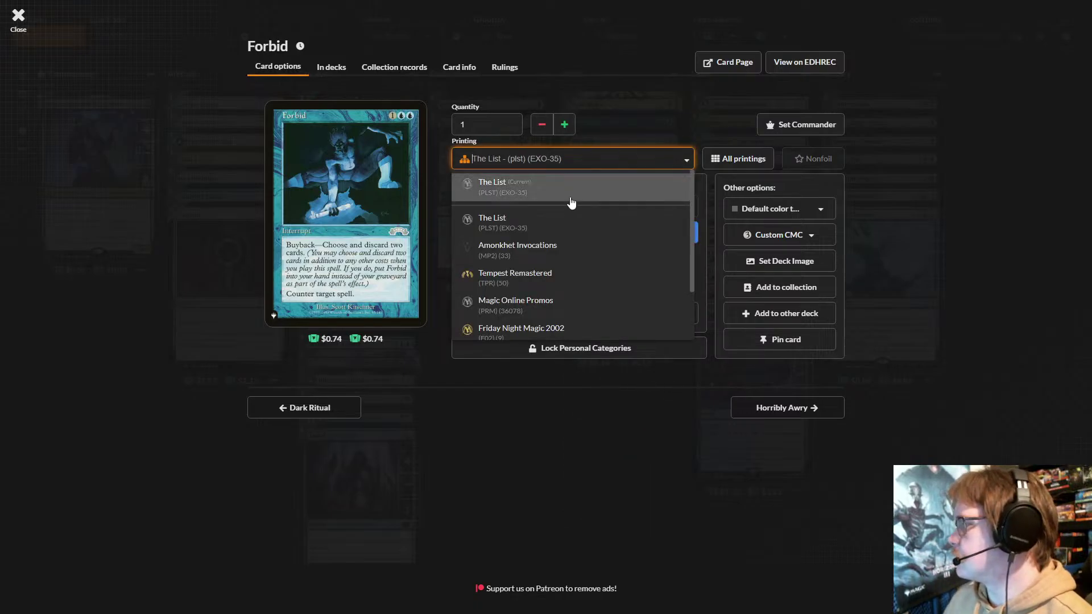
pyautogui.click(603, 254)
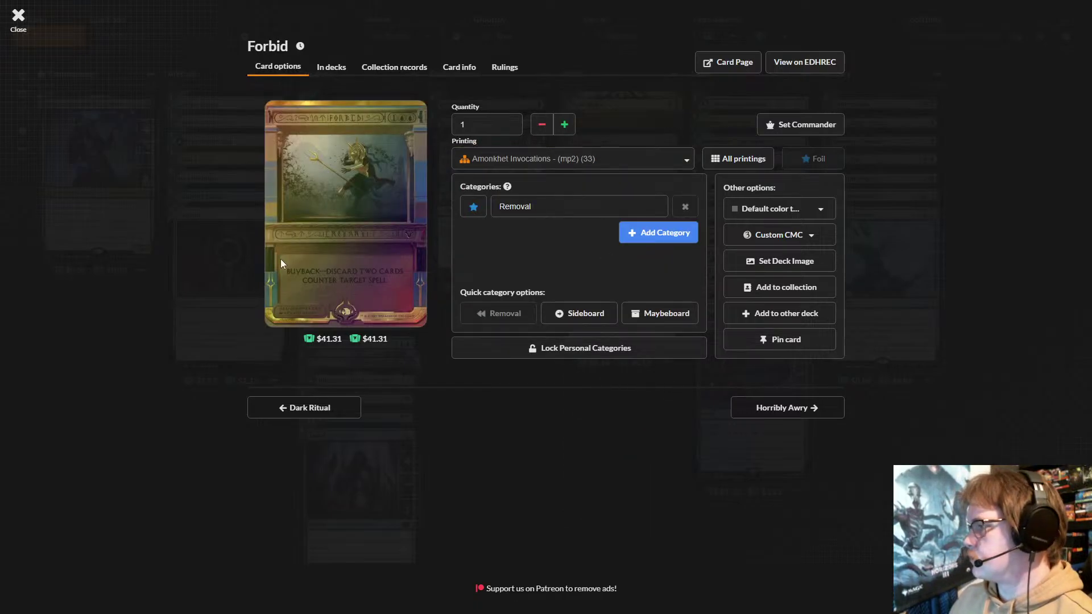
pyautogui.click(579, 536)
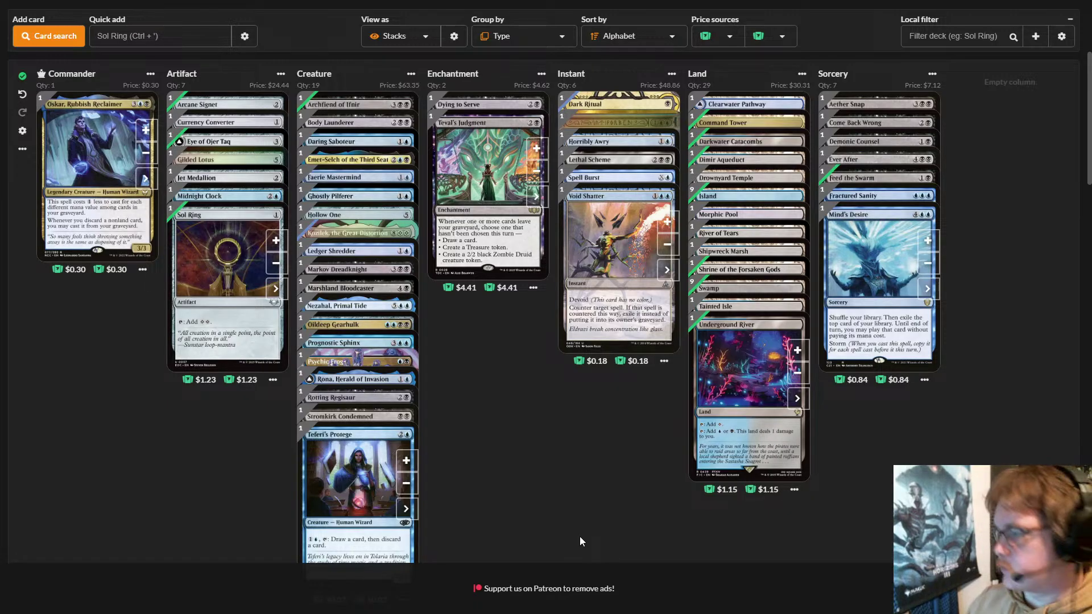
# - Find the Necromancer cards and add Necromancer's Stockpile to the deck
pyautogui.click(169, 38)
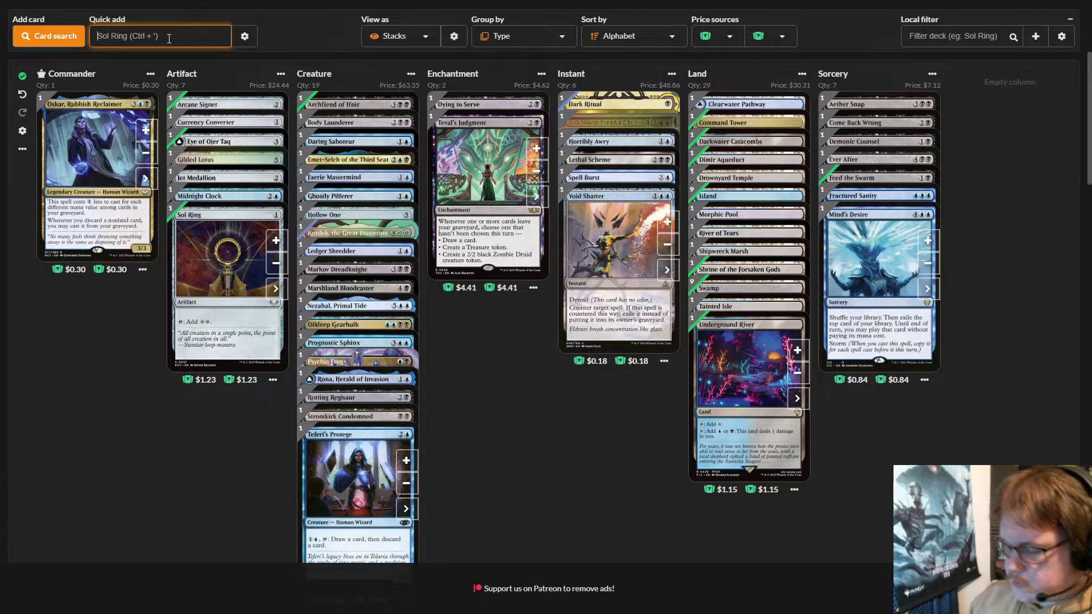
pyautogui.write('necro')
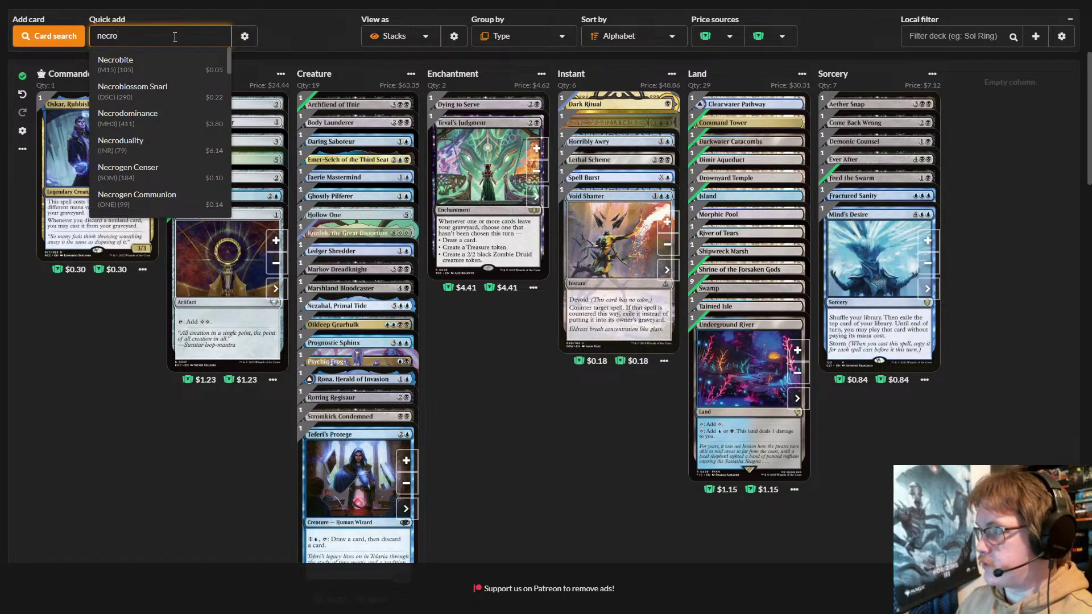
pyautogui.write('man')
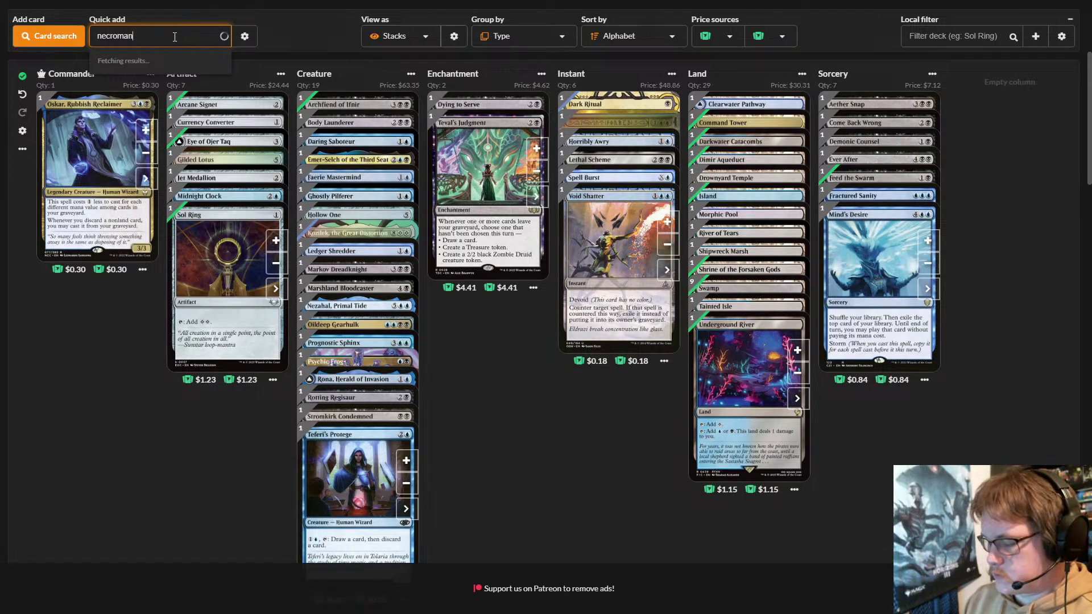
pyautogui.write('cer')
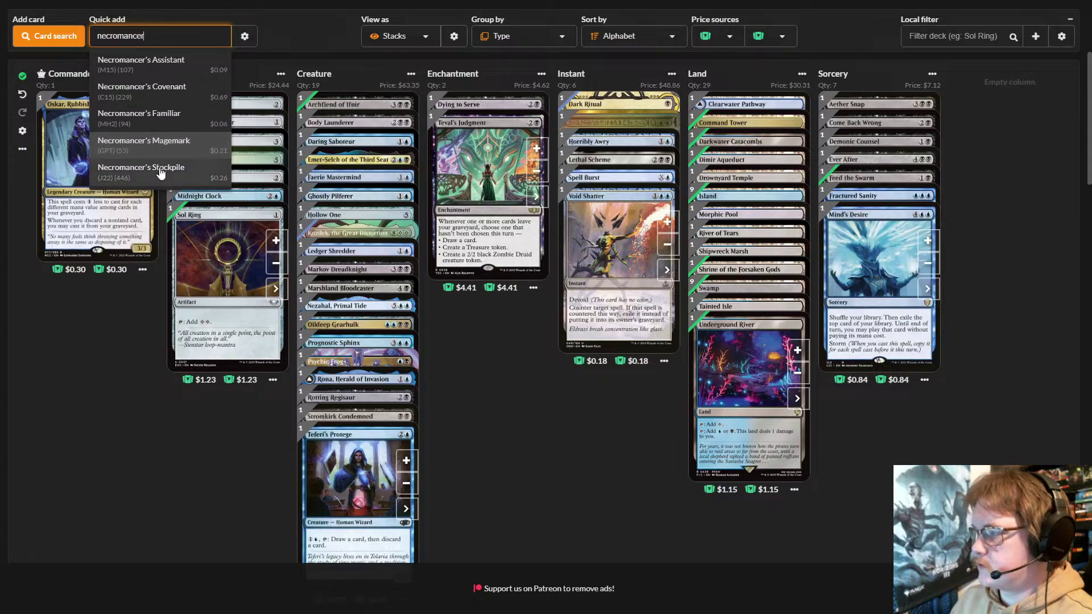
pyautogui.click(187, 178)
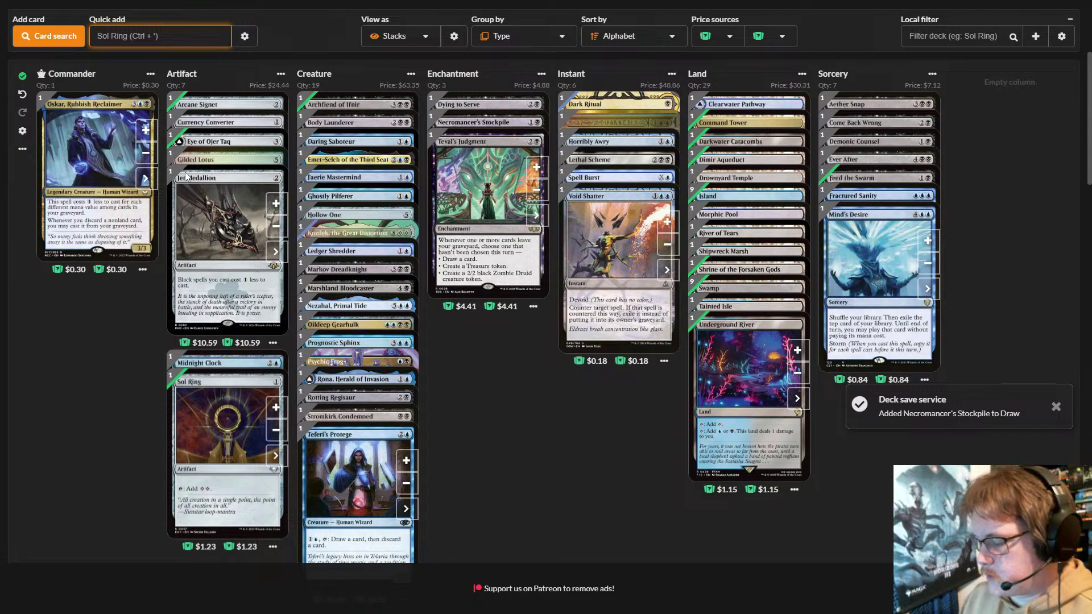
# - Look up Mask of the Schemer and add one copy to the deck
pyautogui.write('mask')
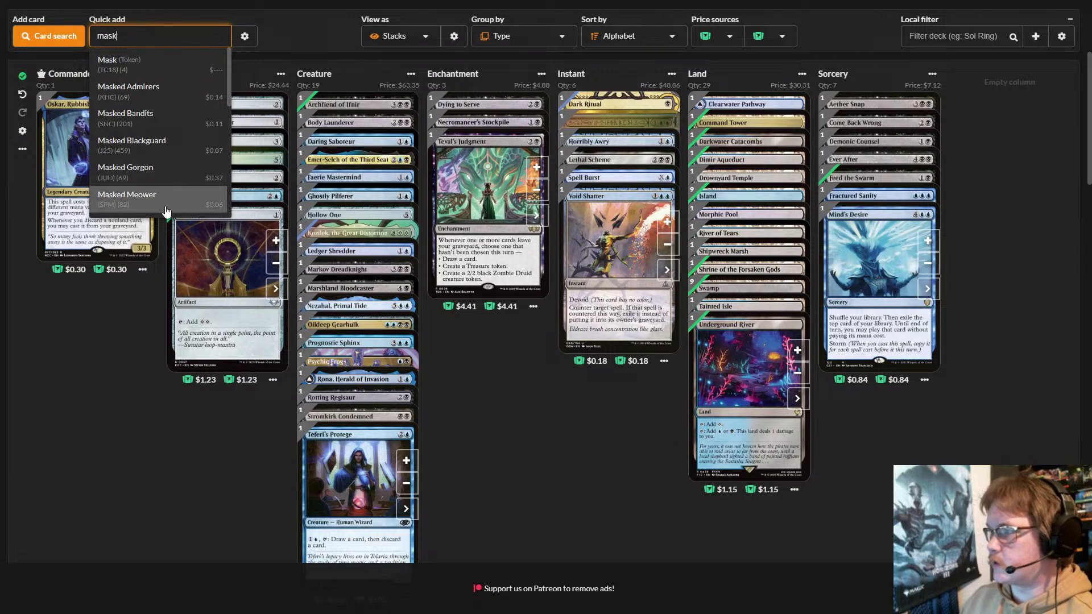
pyautogui.write('o')
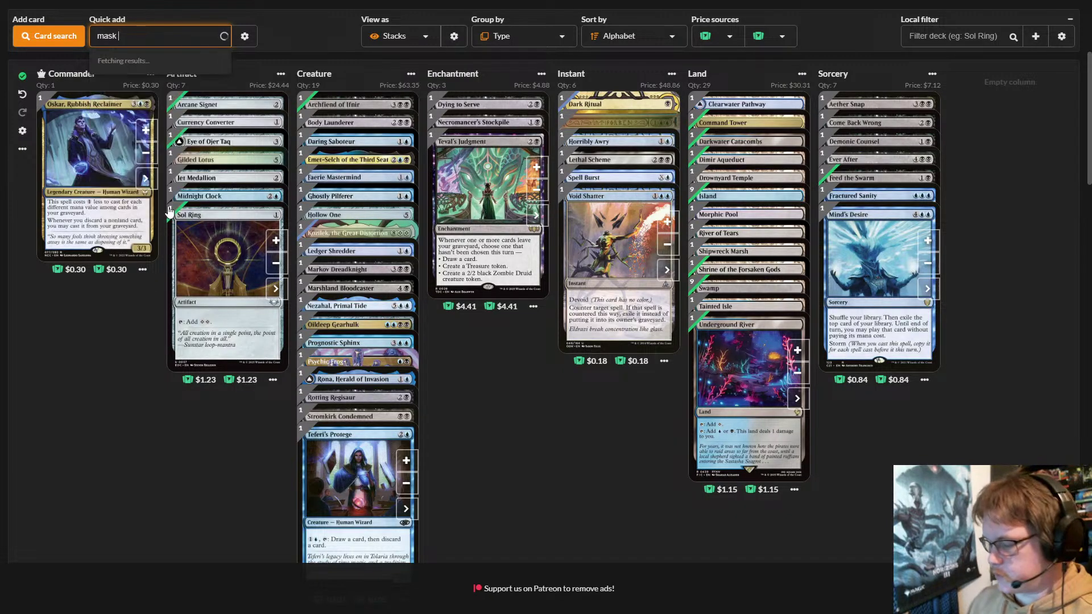
pyautogui.write('f th')
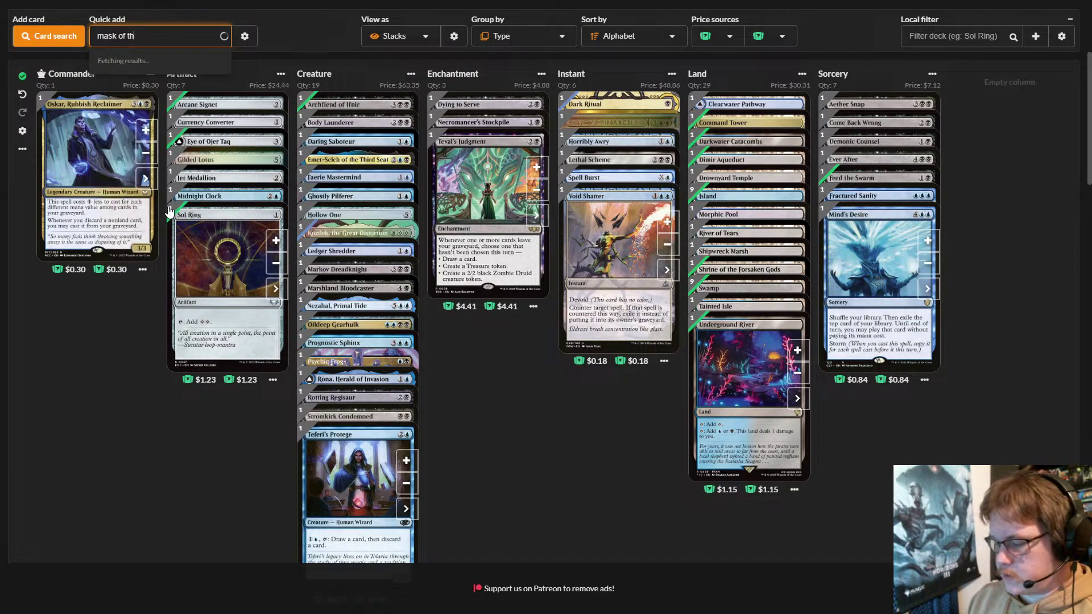
pyautogui.write('e sh')
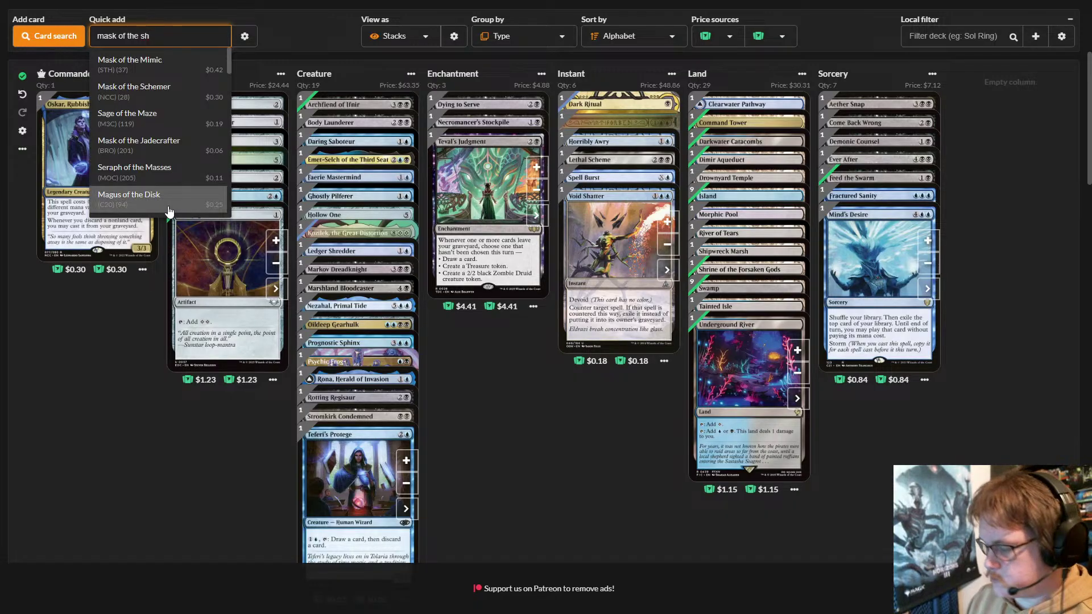
pyautogui.press('BackSpace')
pyautogui.write('che')
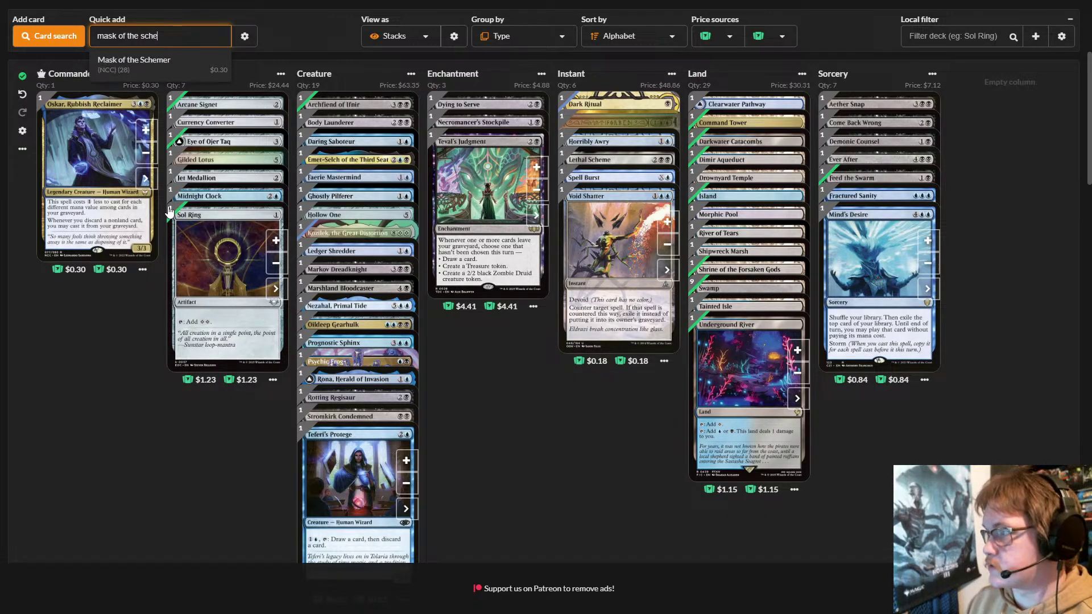
pyautogui.click(196, 69)
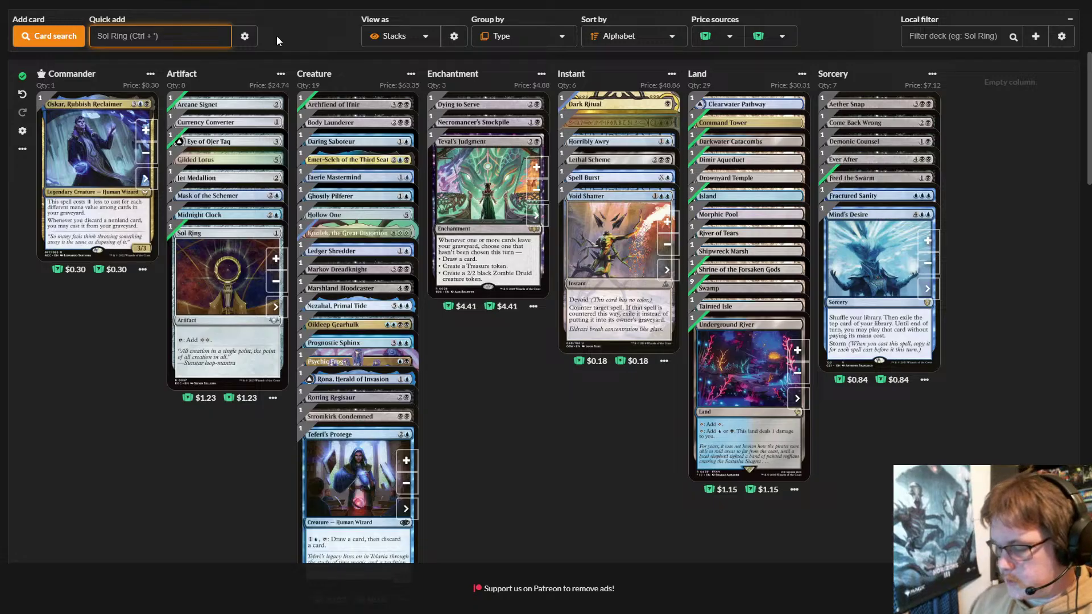
# - Add one copy each of Scatter Ray and The Raven Man to the deck
pyautogui.write('scatter')
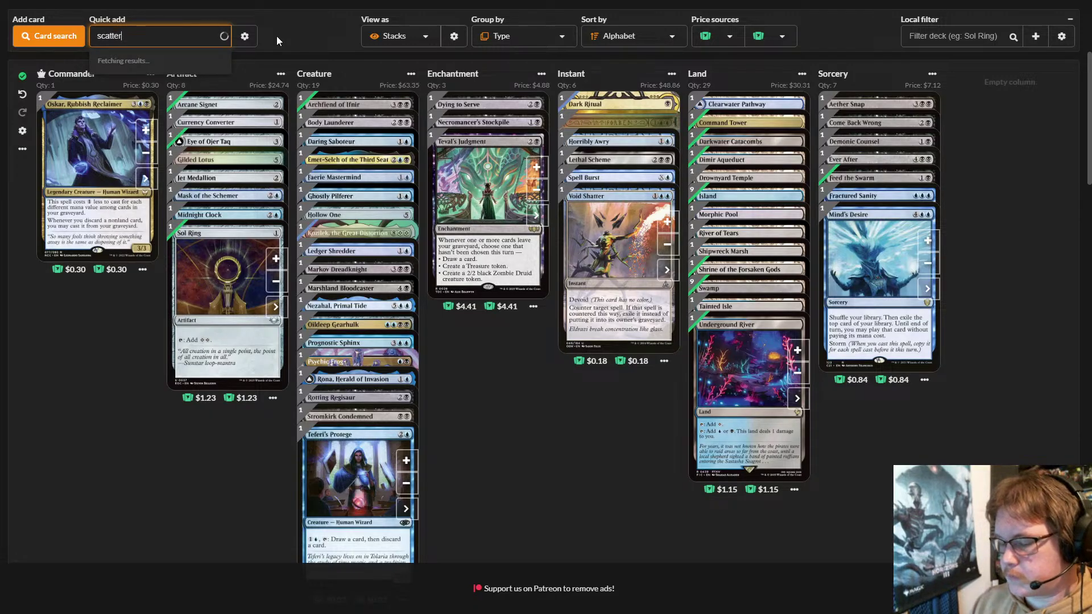
pyautogui.write(' ray')
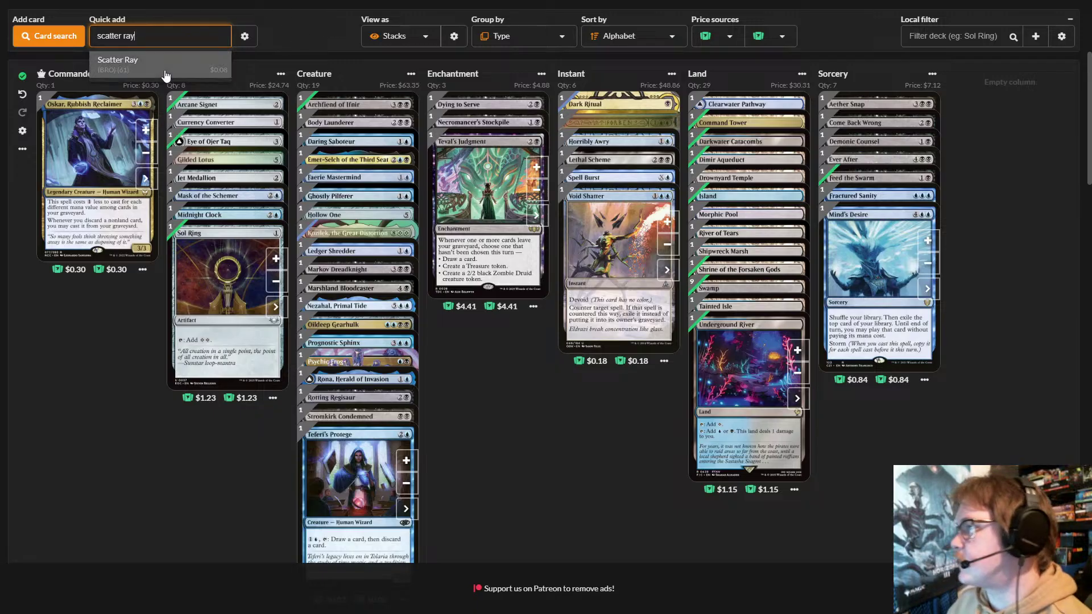
pyautogui.click(165, 70)
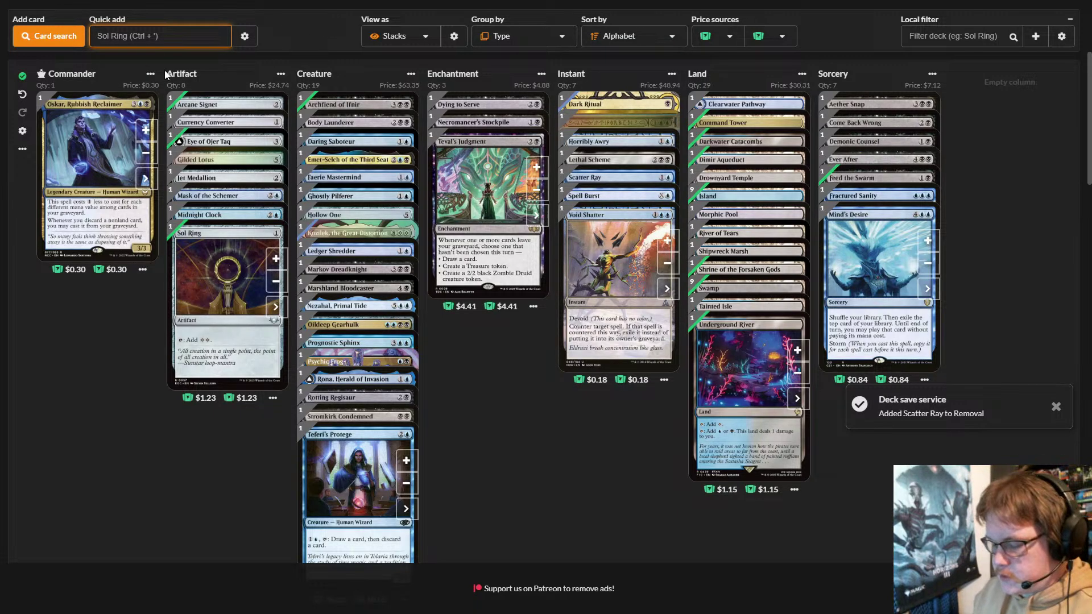
pyautogui.write('the')
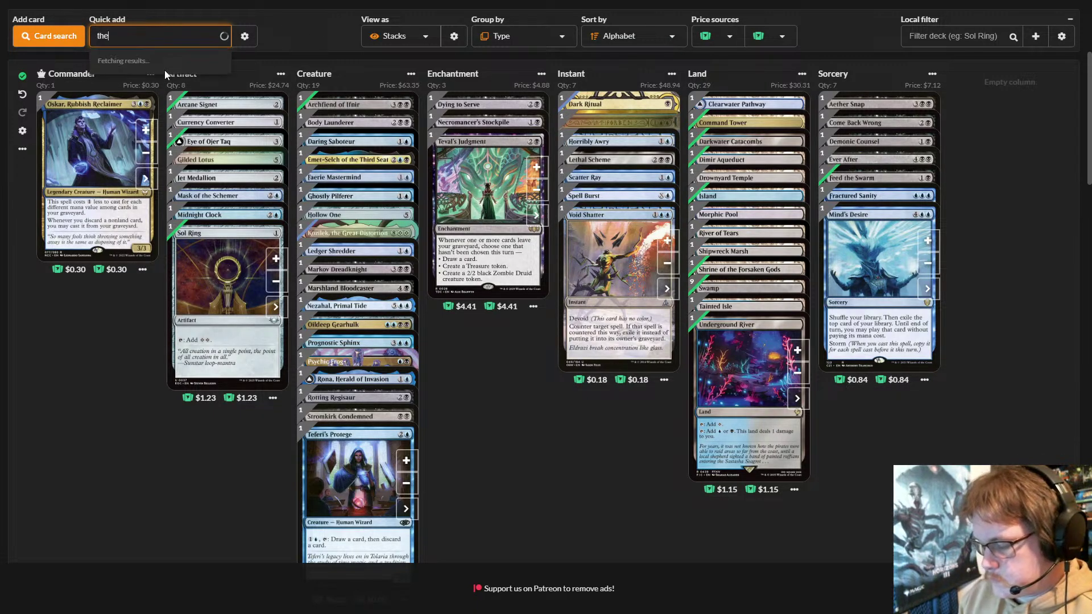
pyautogui.write(' raven')
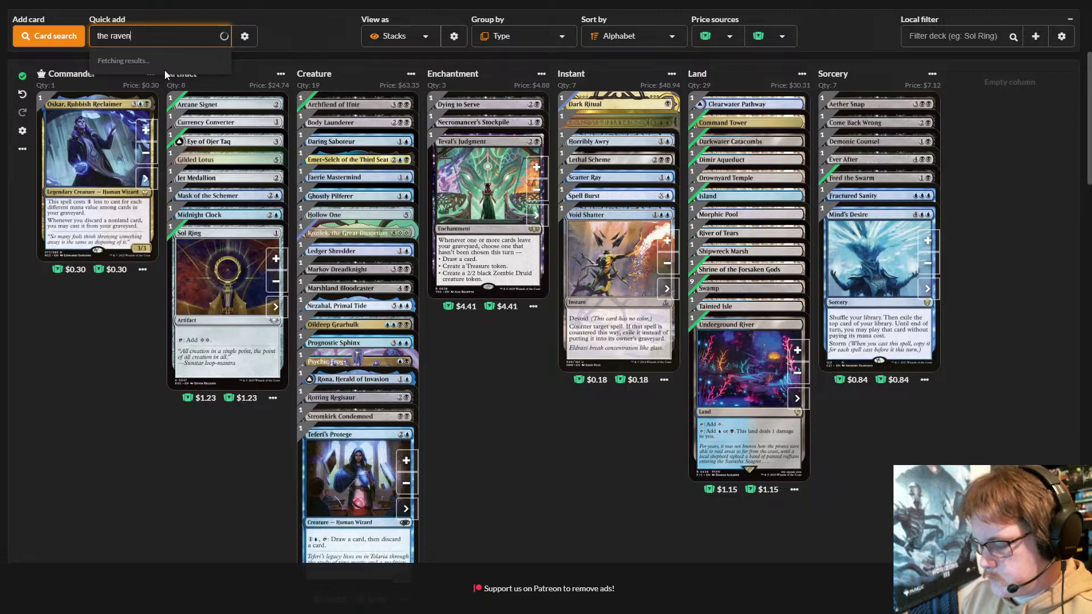
pyautogui.write(' man')
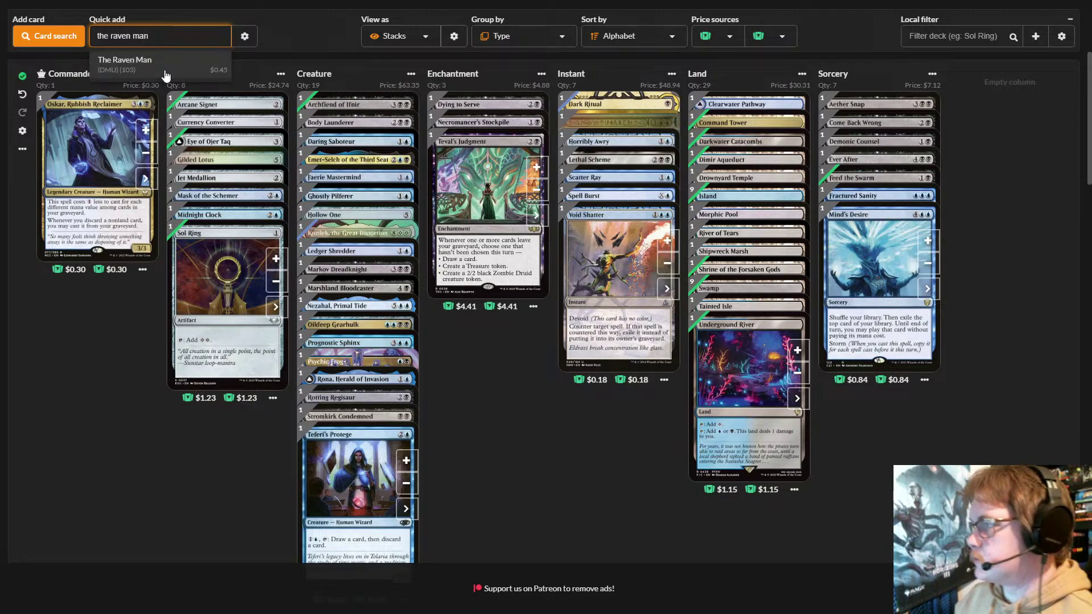
pyautogui.click(214, 67)
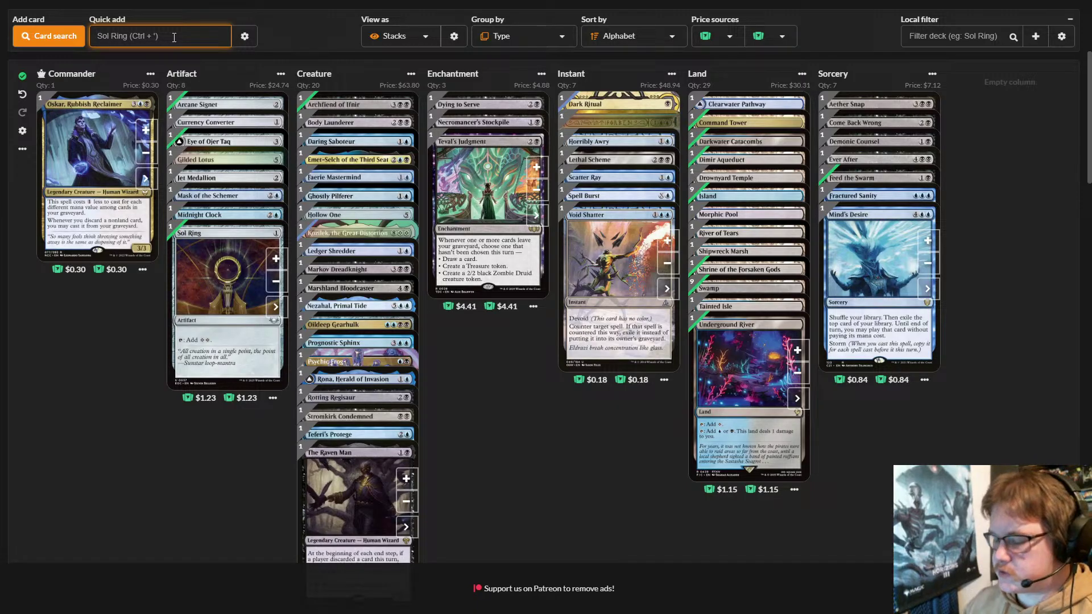
# - Look up Sol Talisman and add one copy to the deck
pyautogui.write('sol t')
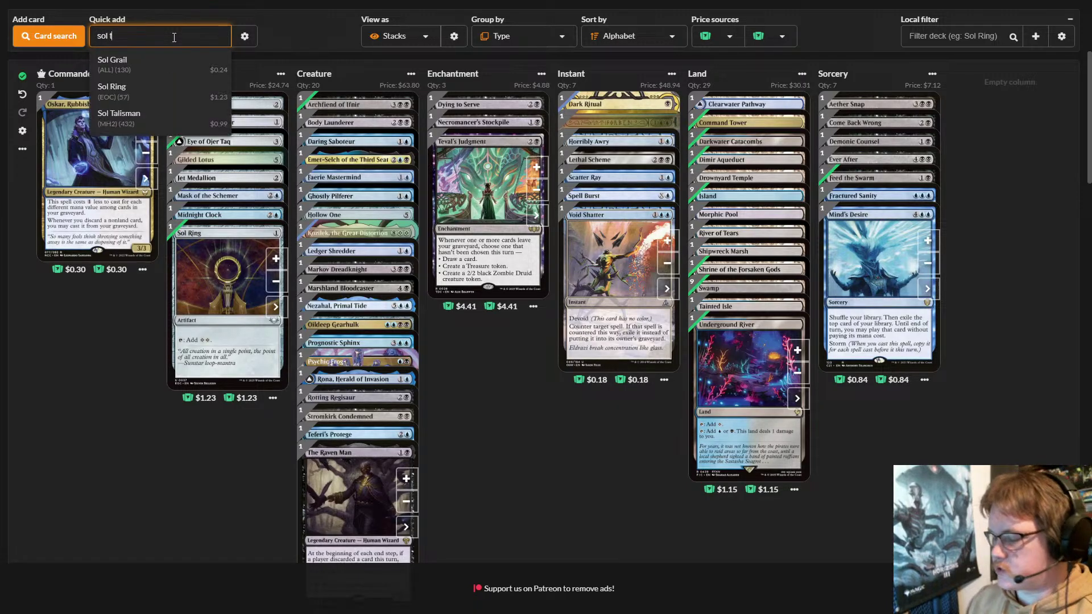
pyautogui.write('ali')
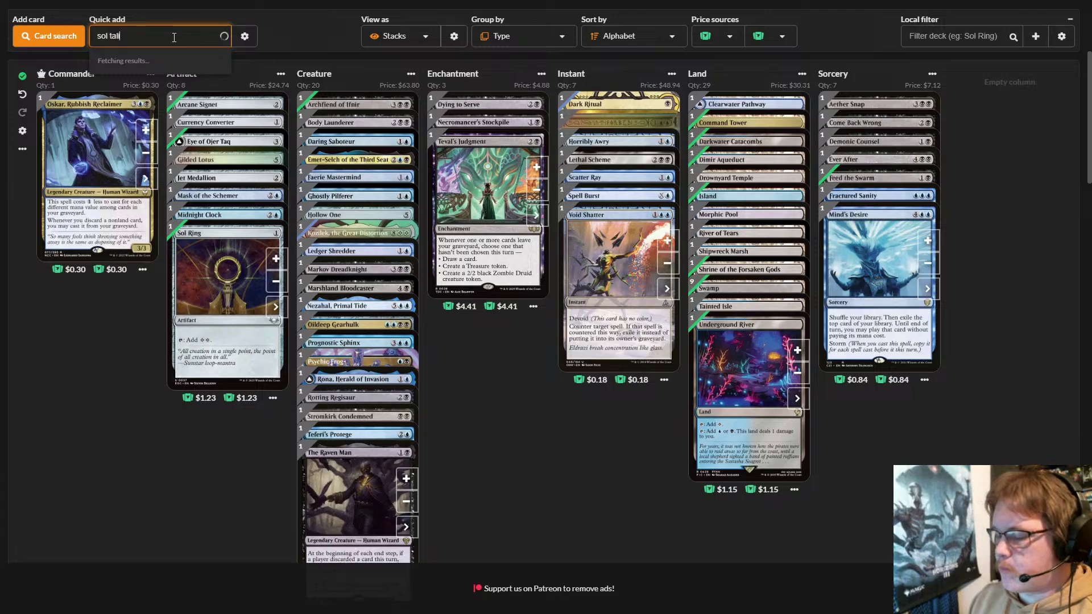
pyautogui.write('s')
pyautogui.click(187, 67)
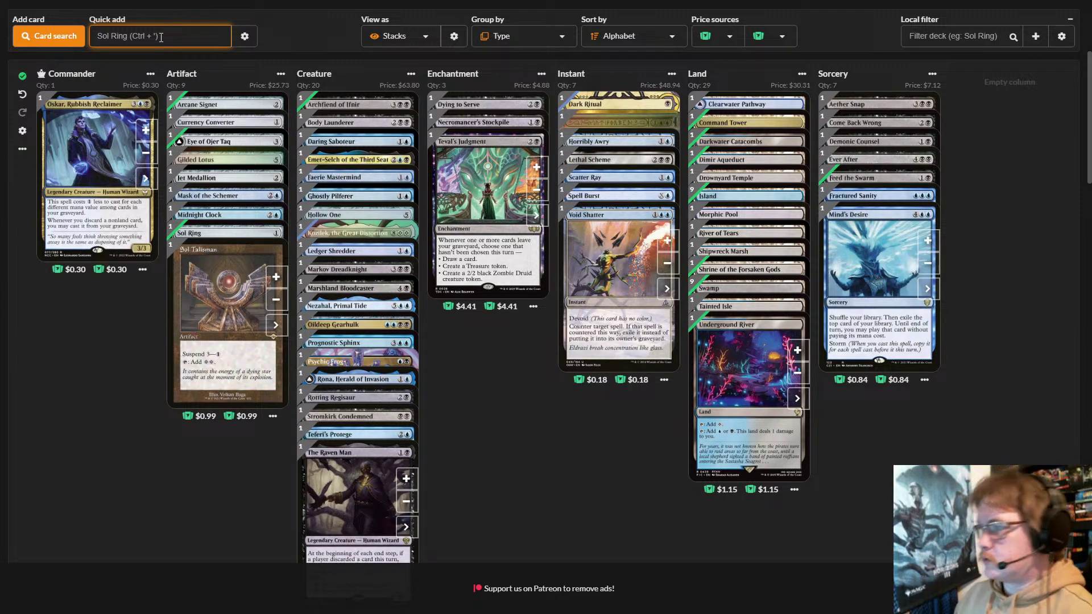
# - Add one copy each of Negate and Consuming Aberration to the deck
pyautogui.write('negate')
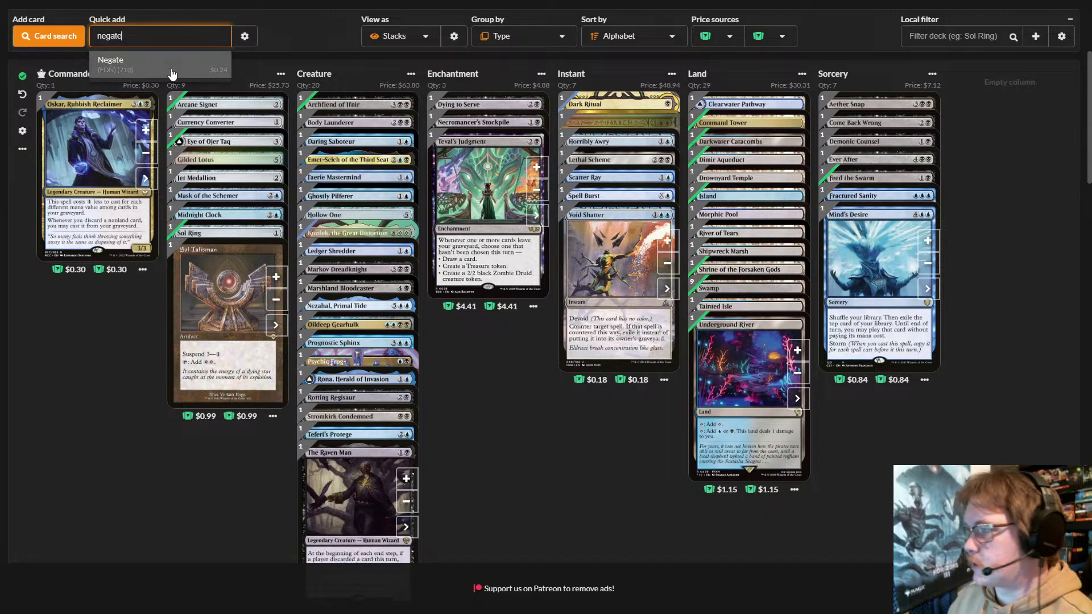
pyautogui.click(176, 73)
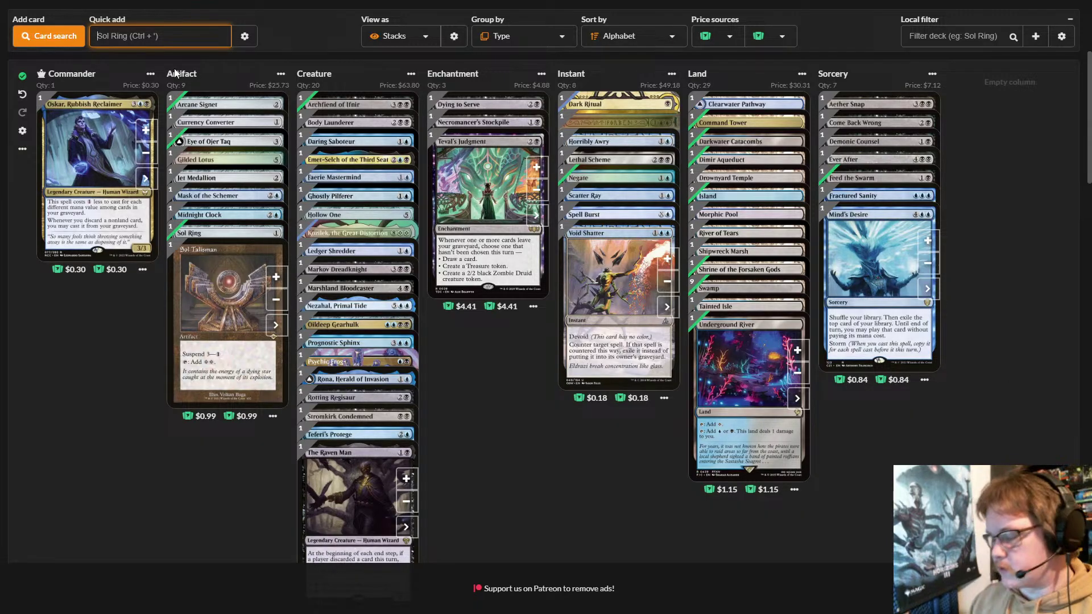
pyautogui.write('consum')
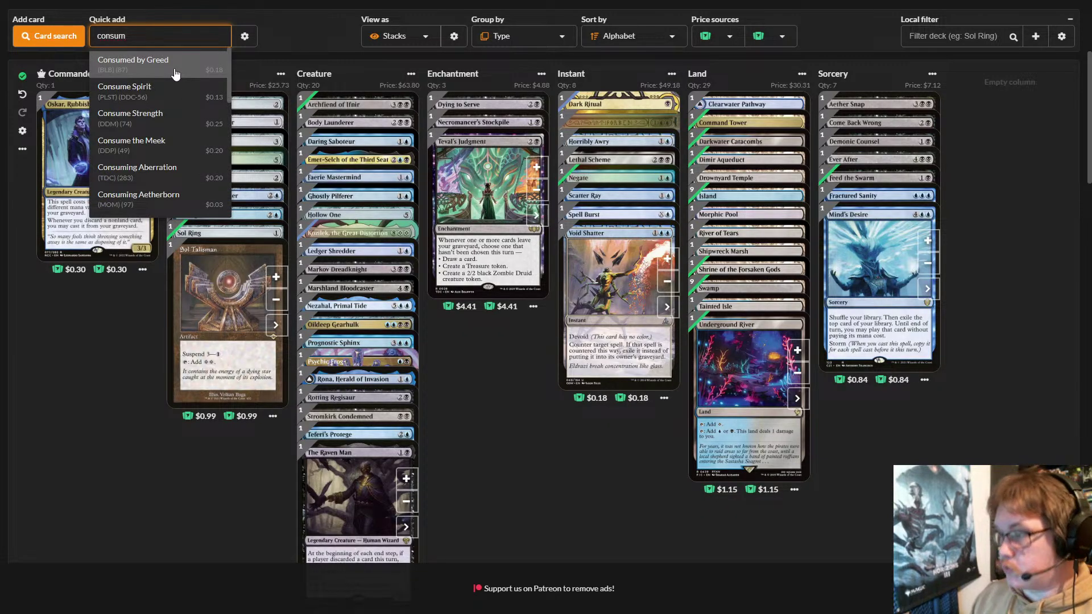
pyautogui.click(190, 173)
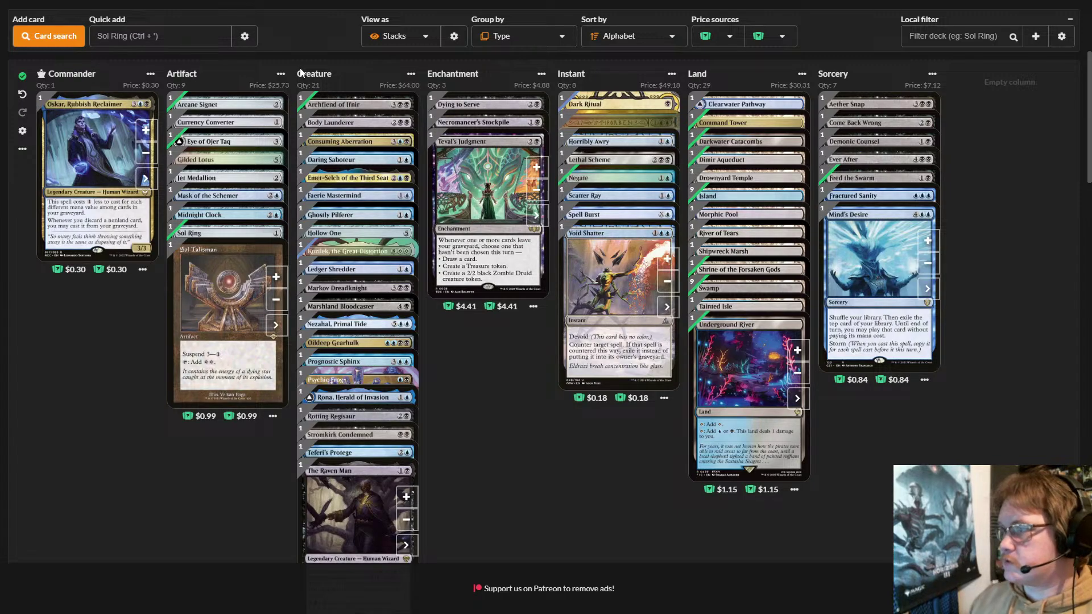
# - Look up Reanimate and add one copy to the deck
pyautogui.click(159, 36)
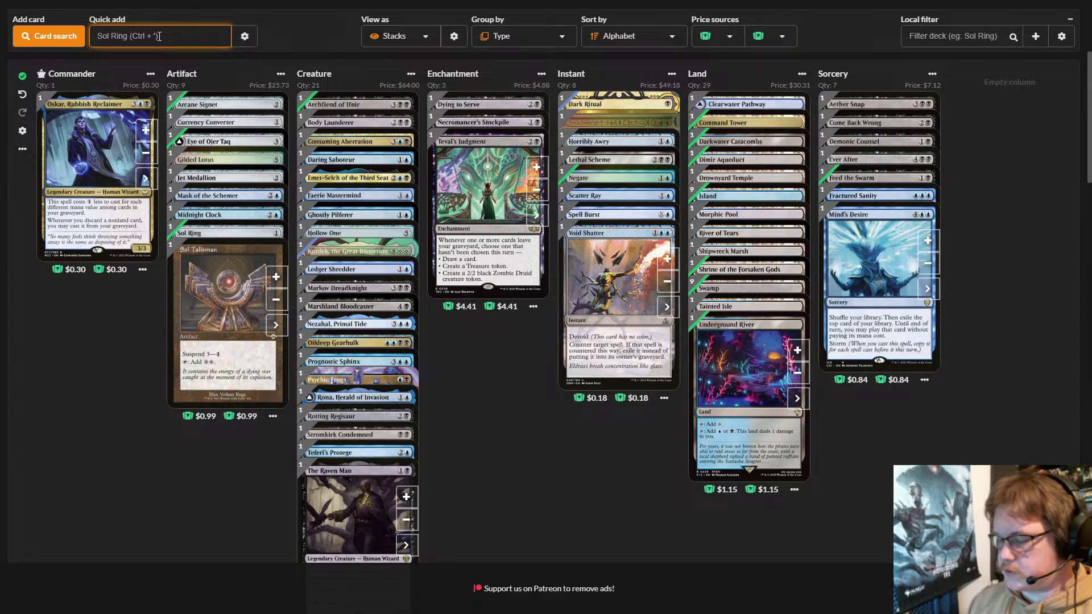
pyautogui.write('reanim')
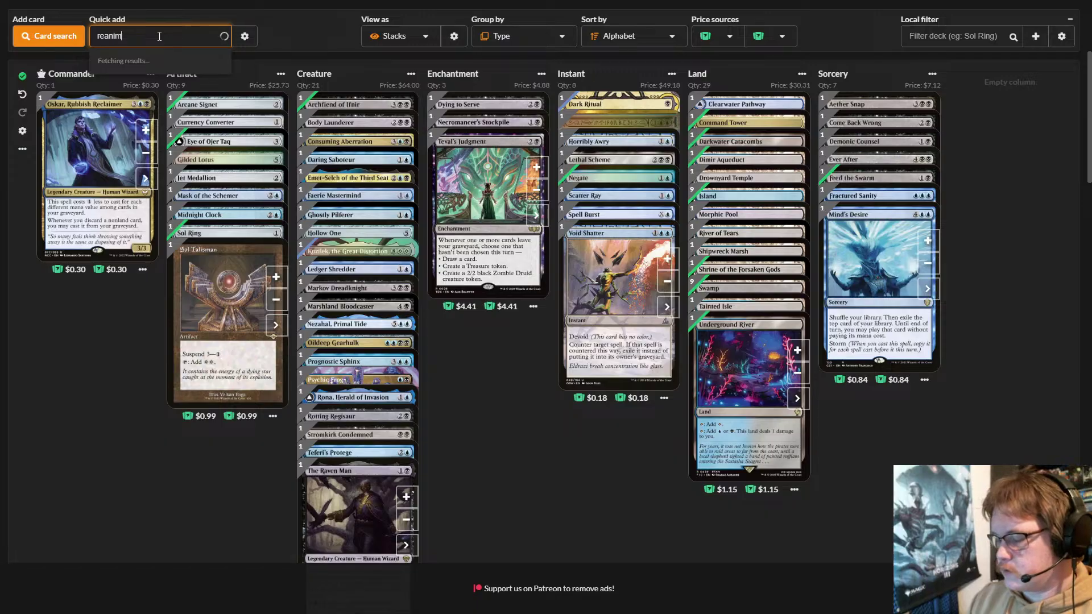
pyautogui.write('ate')
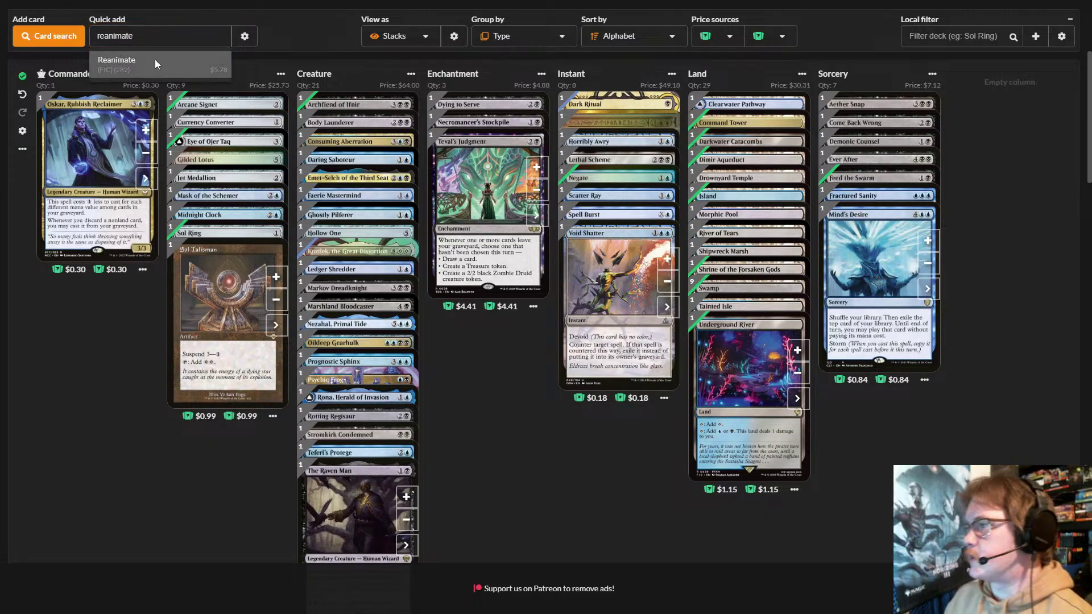
pyautogui.click(155, 59)
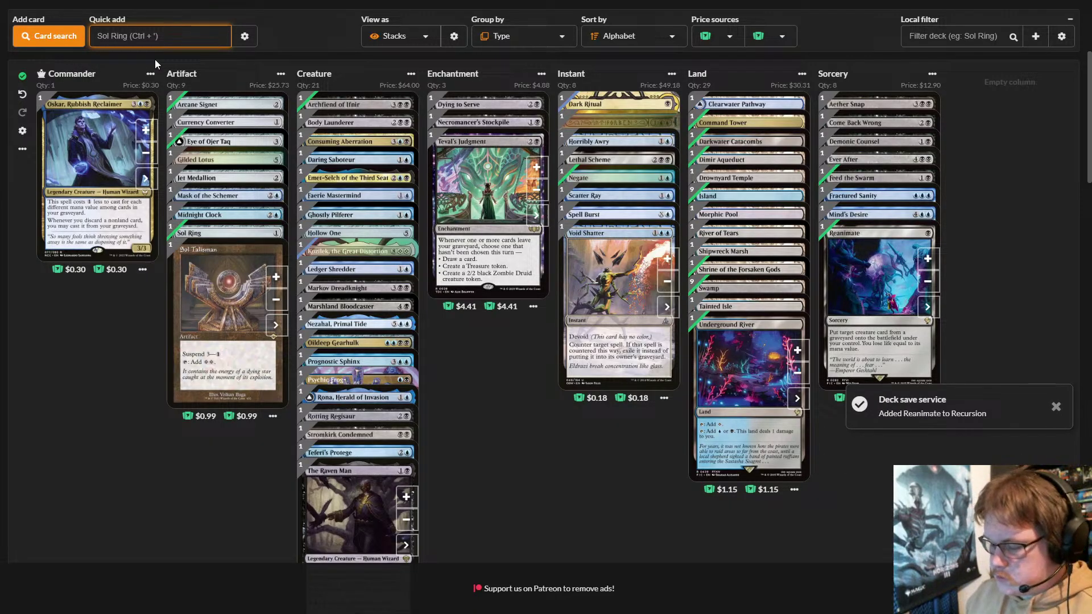
# - Look up An Offer You Can't Refuse and add one copy to the deck
pyautogui.write('an')
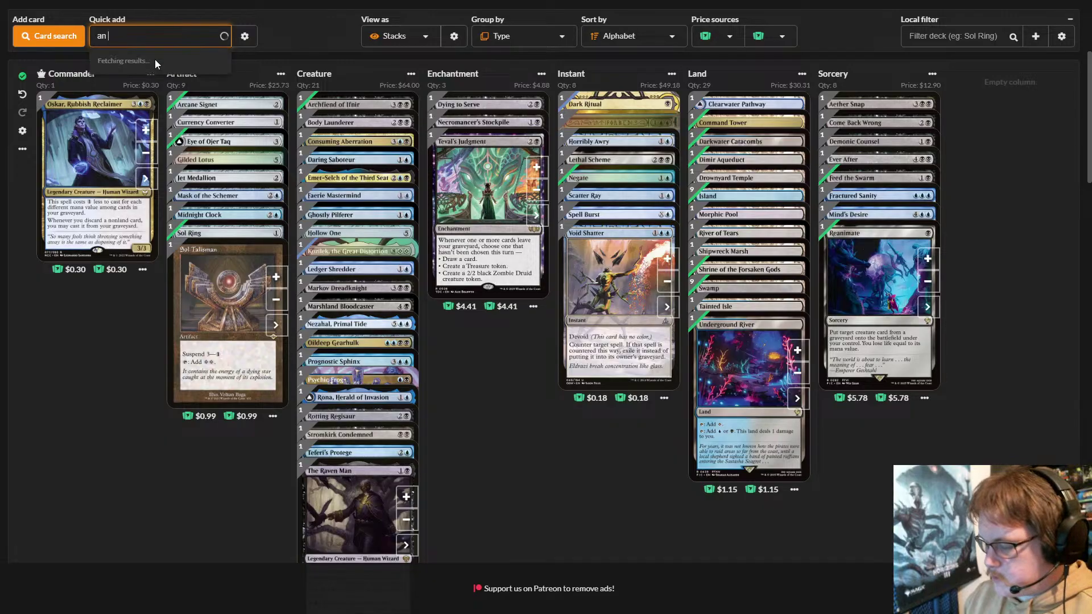
pyautogui.write(' offer ')
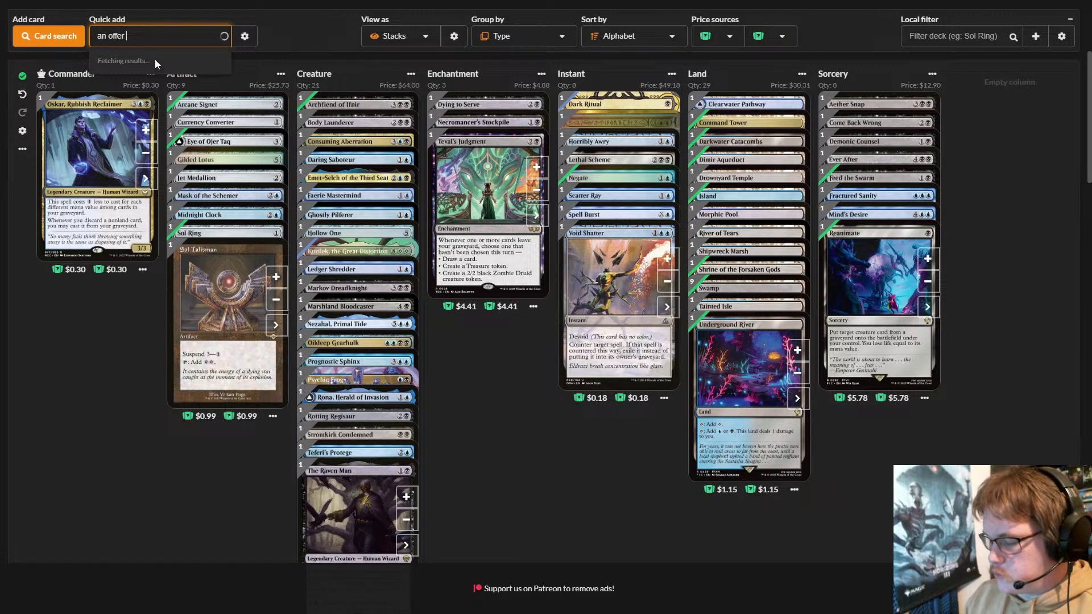
pyautogui.write('you c')
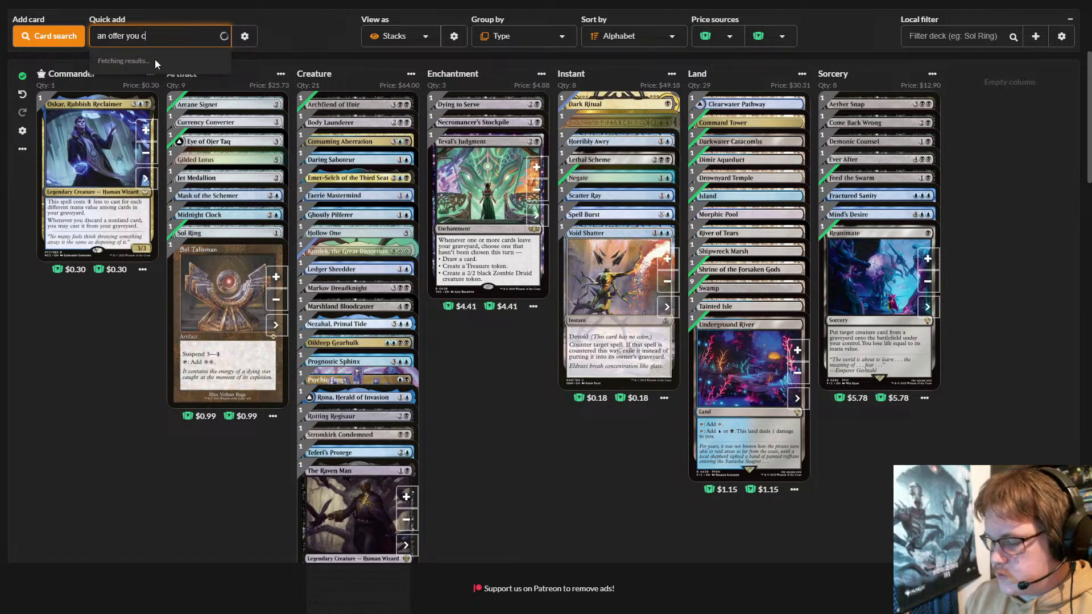
pyautogui.write('ant')
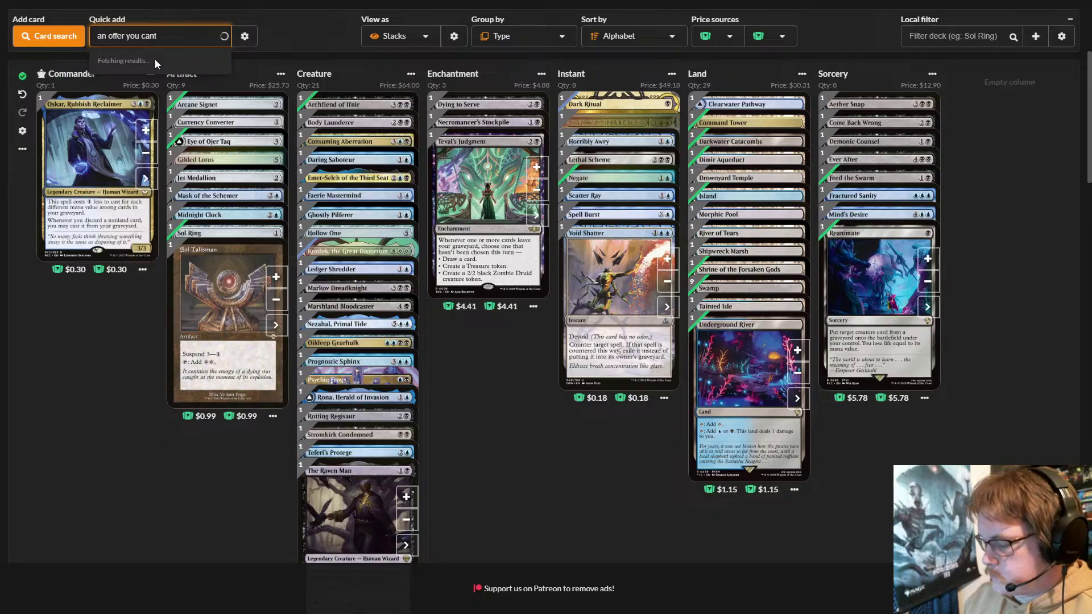
pyautogui.write("' re")
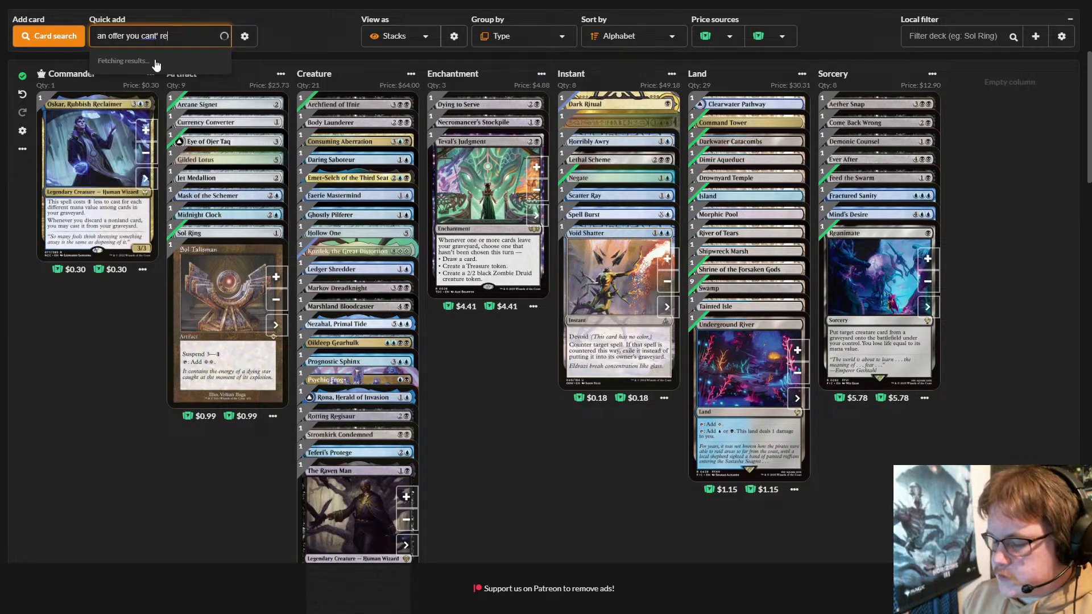
pyautogui.click(154, 63)
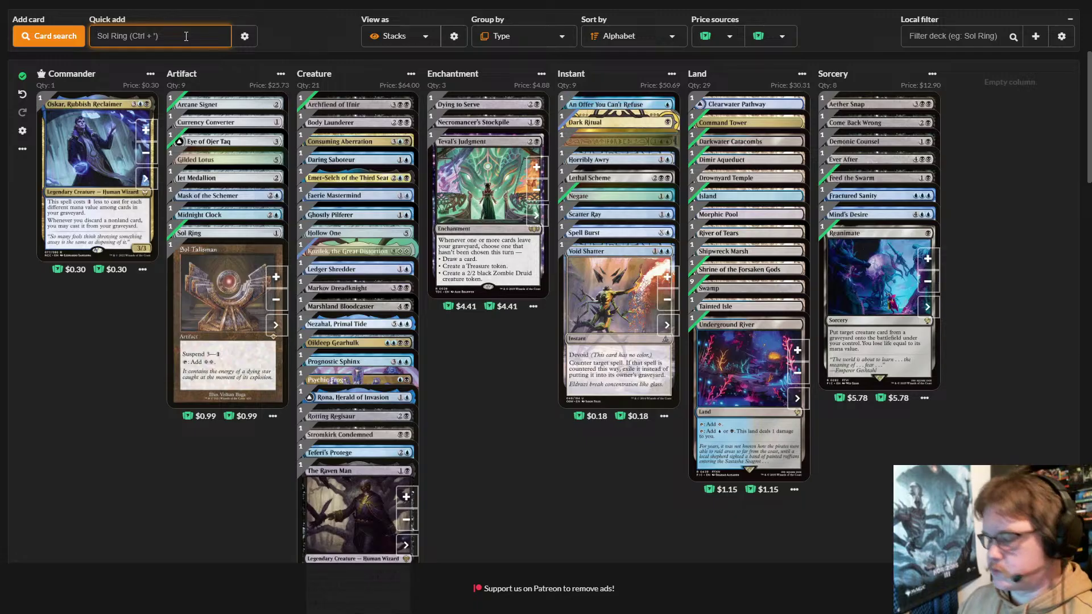
# - Look up Baleful Strix and add one copy to the deck
pyautogui.write('bal')
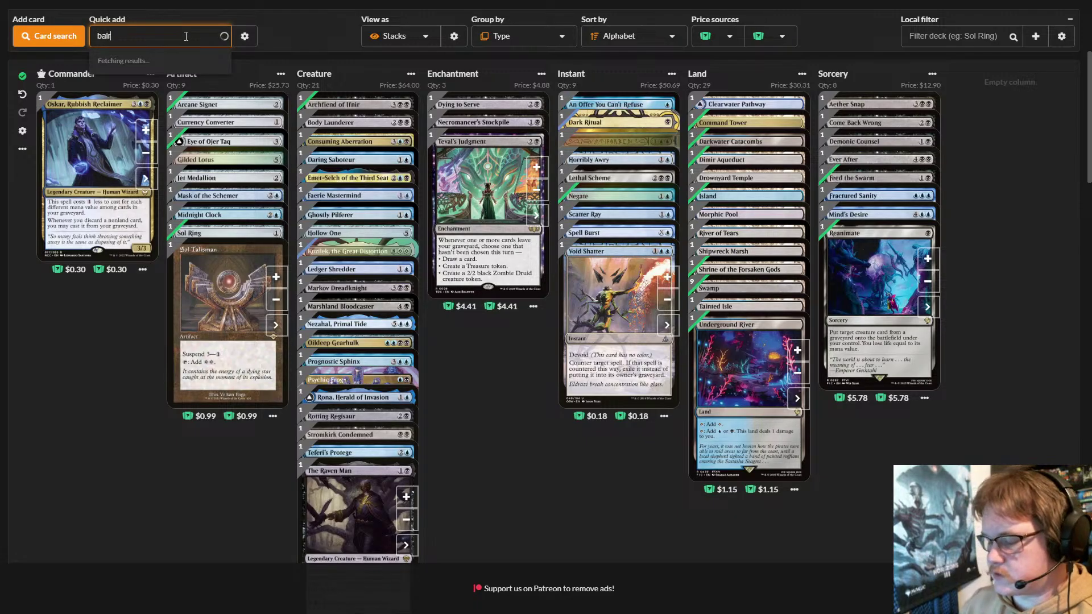
pyautogui.write('eful')
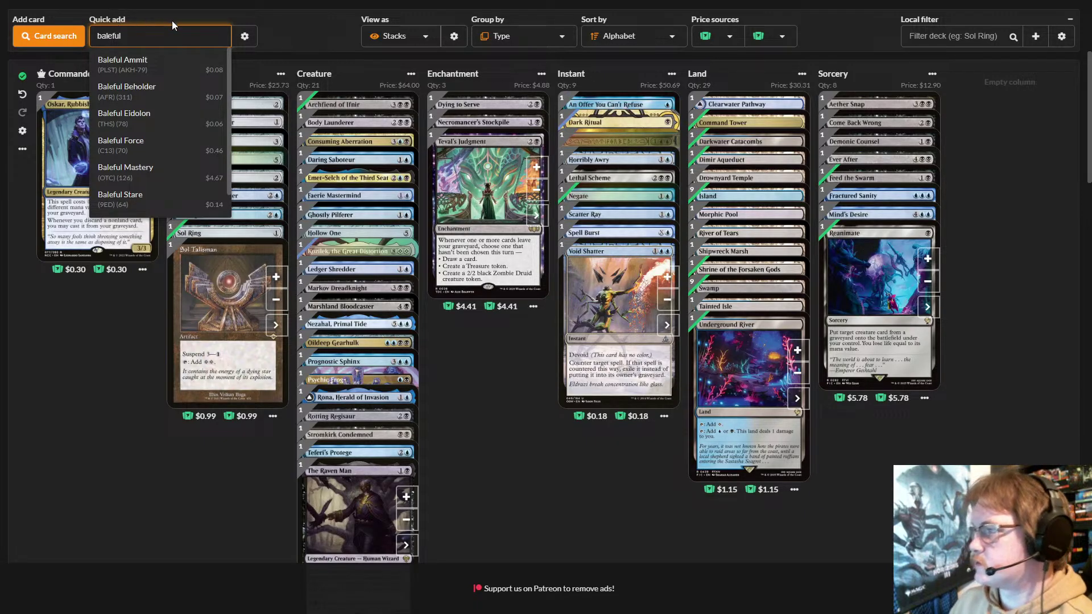
pyautogui.write('str')
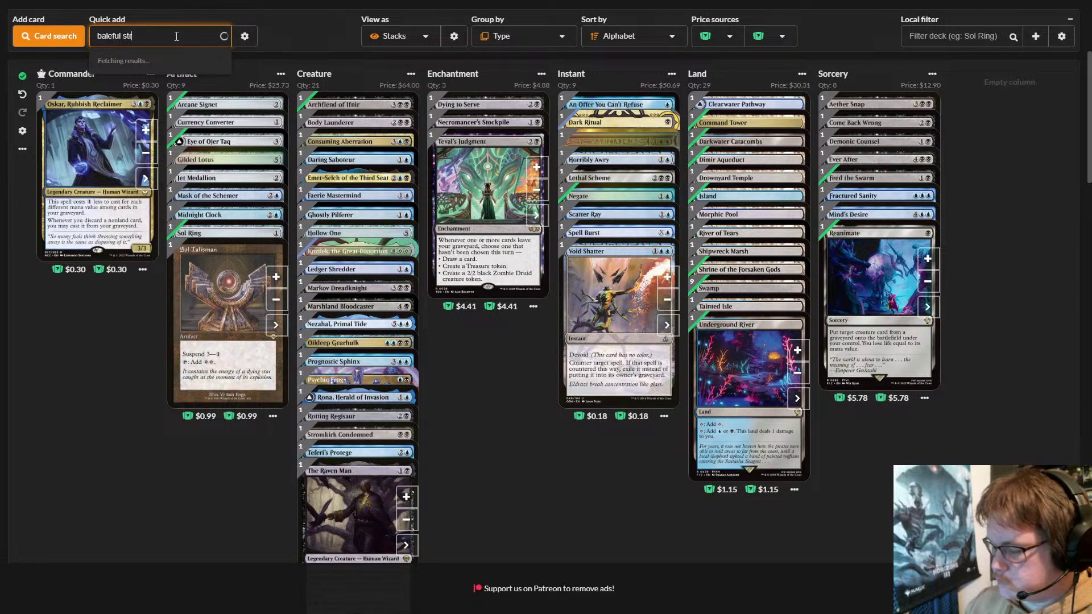
pyautogui.write('ix')
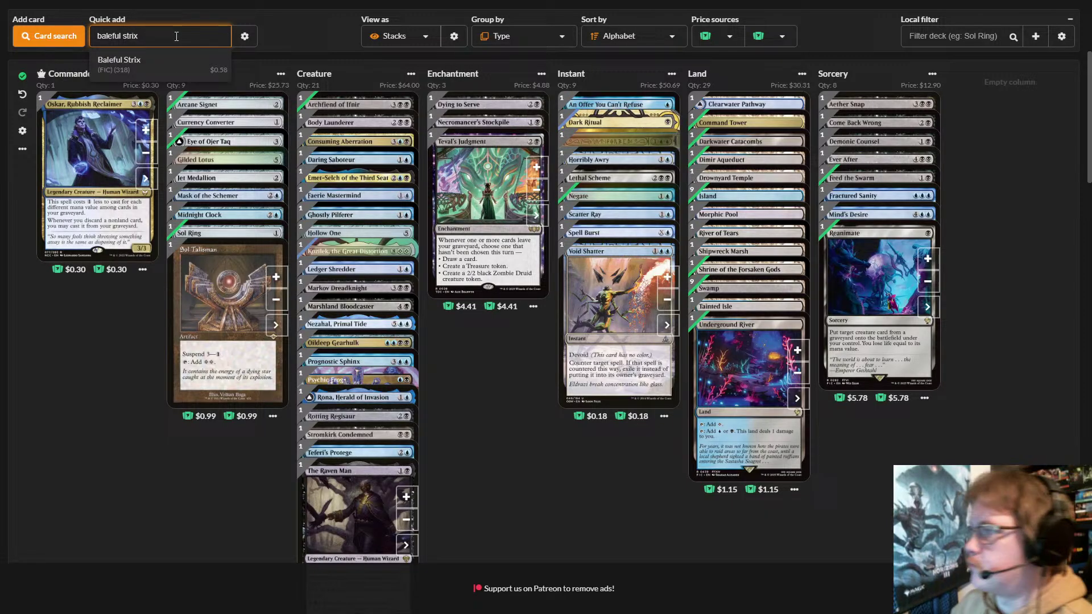
pyautogui.click(192, 63)
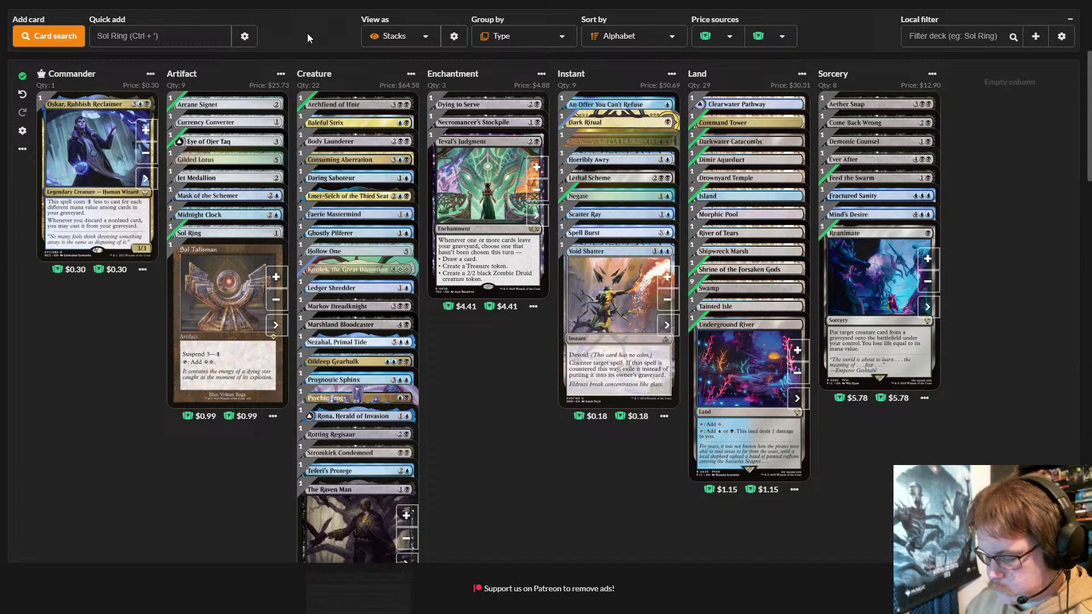
# - Look up Souls of the Lost and add one copy to the deck
pyautogui.click(162, 31)
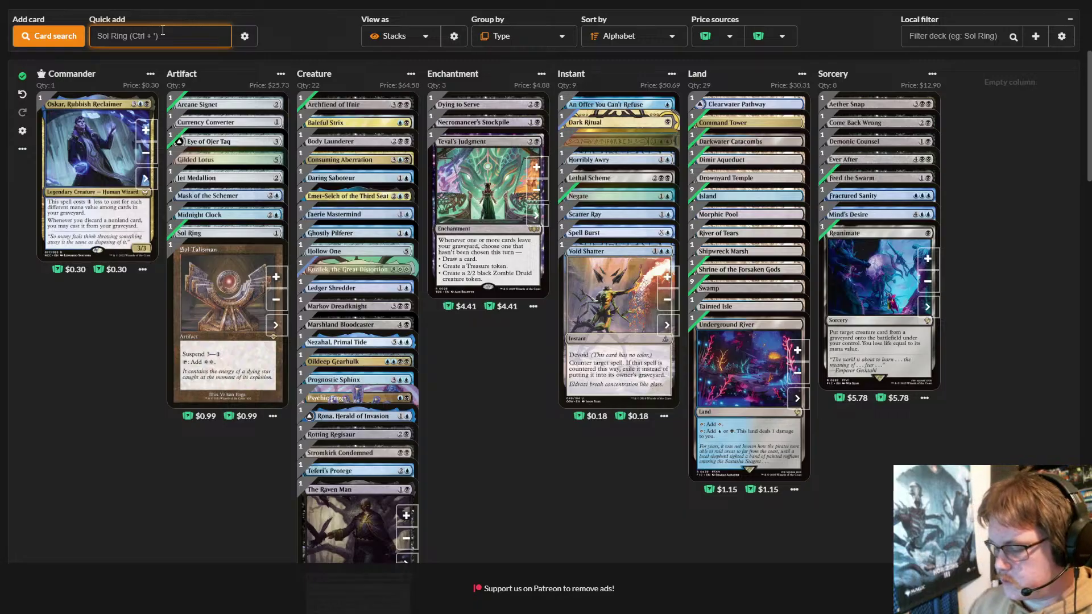
pyautogui.write('souls o')
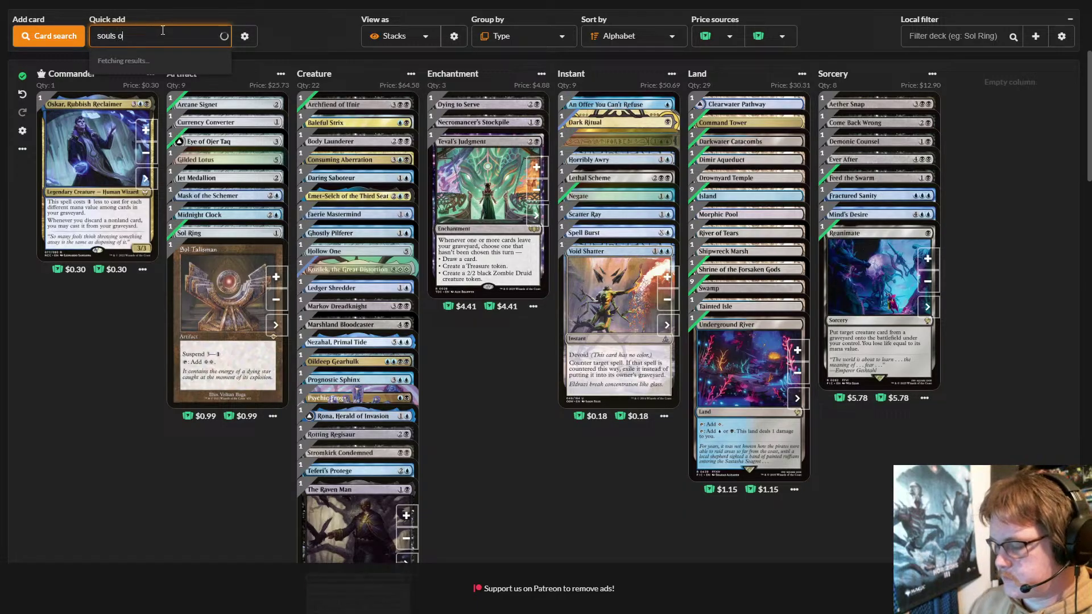
pyautogui.write('f the lost')
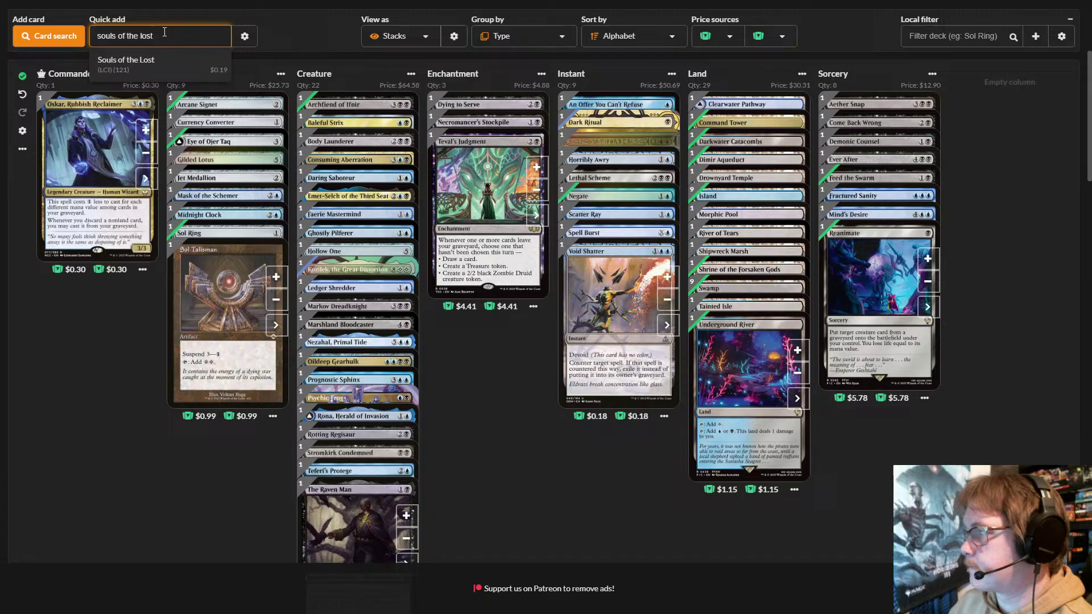
pyautogui.click(168, 62)
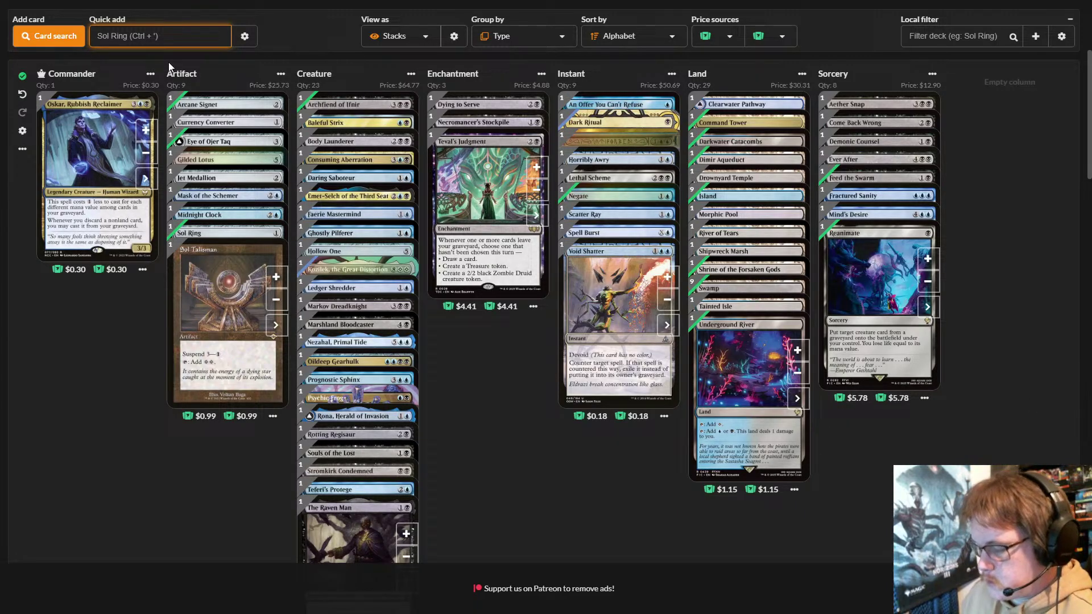
# - Look up the land Riptide Laboratory and add one copy to the deck
pyautogui.write('ript')
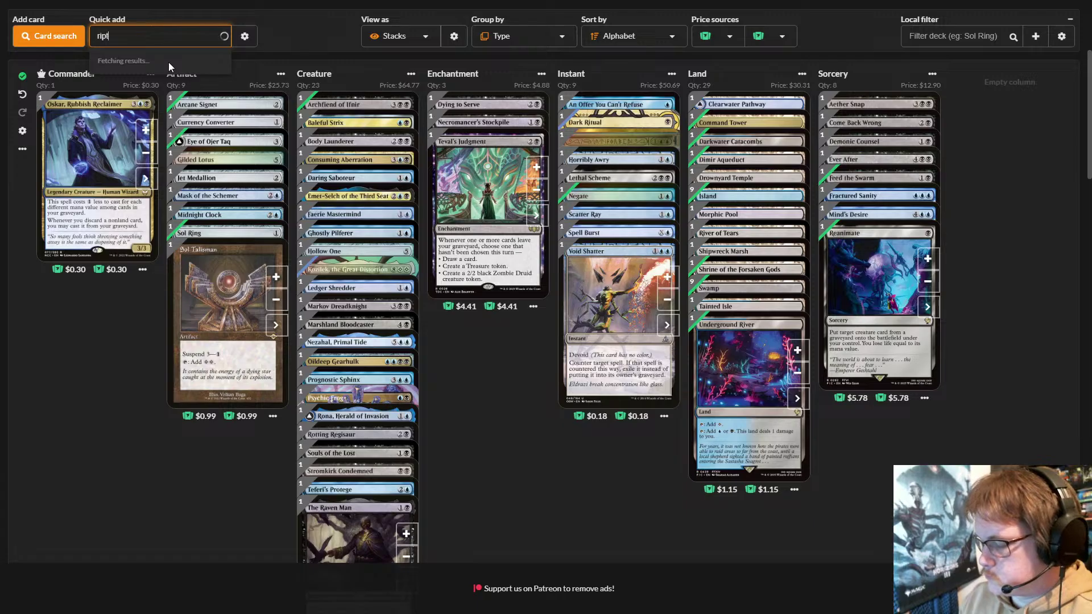
pyautogui.write('ide la')
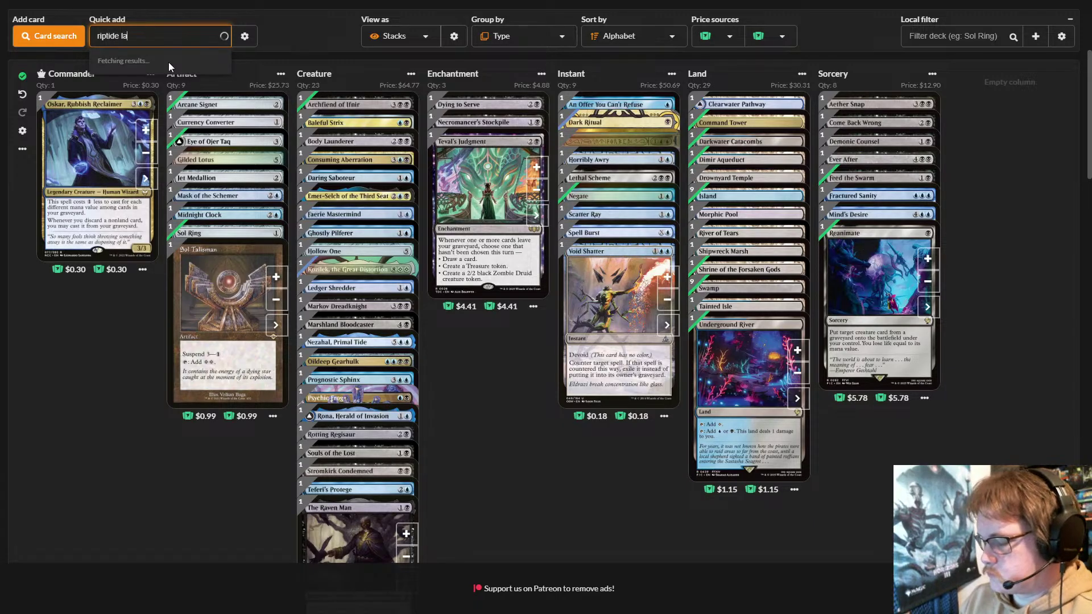
pyautogui.write('b')
pyautogui.click(183, 60)
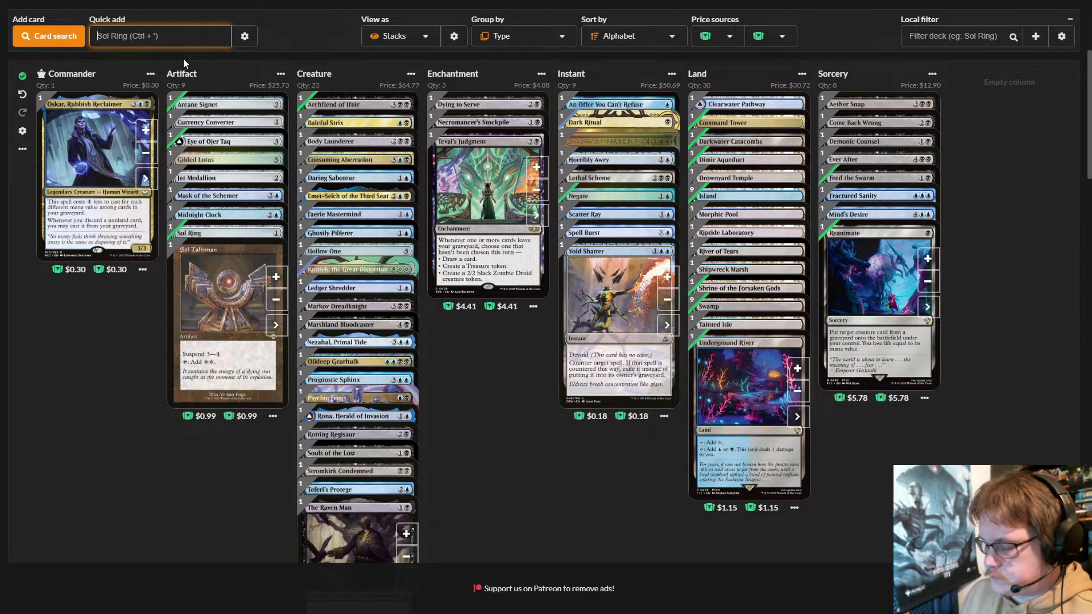
# - Look up the instant Defabricate and add one copy to the deck
pyautogui.write('d')
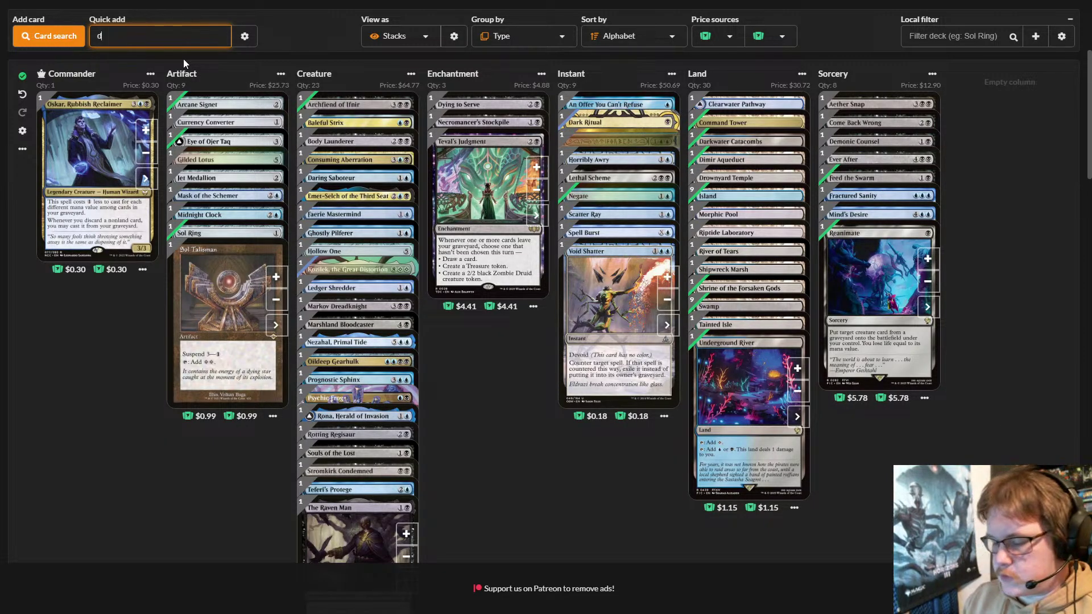
pyautogui.write('efa')
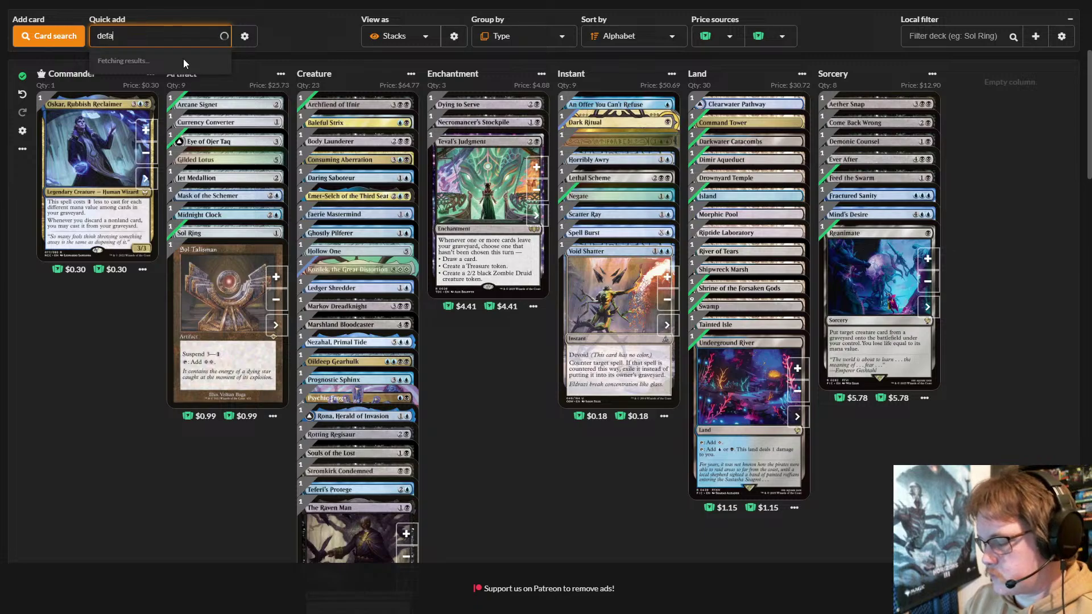
pyautogui.write('bri')
pyautogui.write('cate')
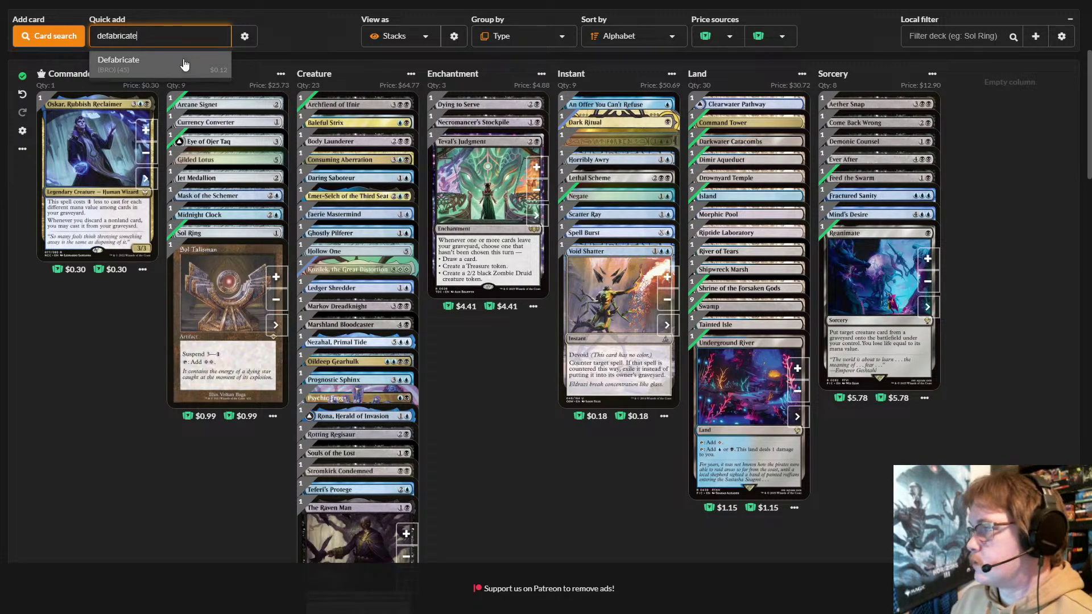
pyautogui.click(185, 63)
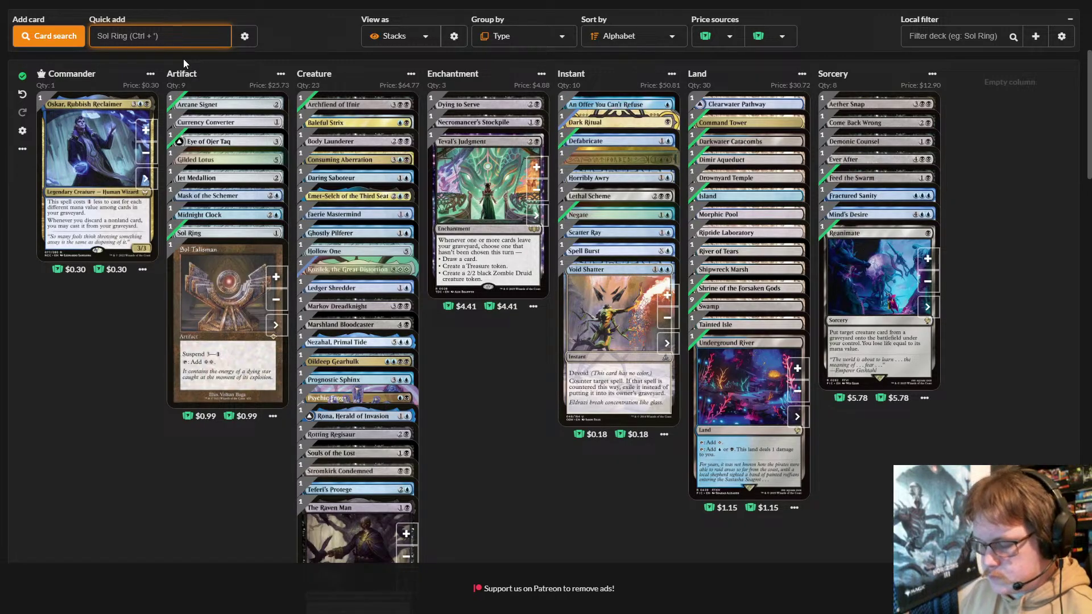
# - Look up Curator of Mysteries and add one copy to the deck
pyautogui.write('curat')
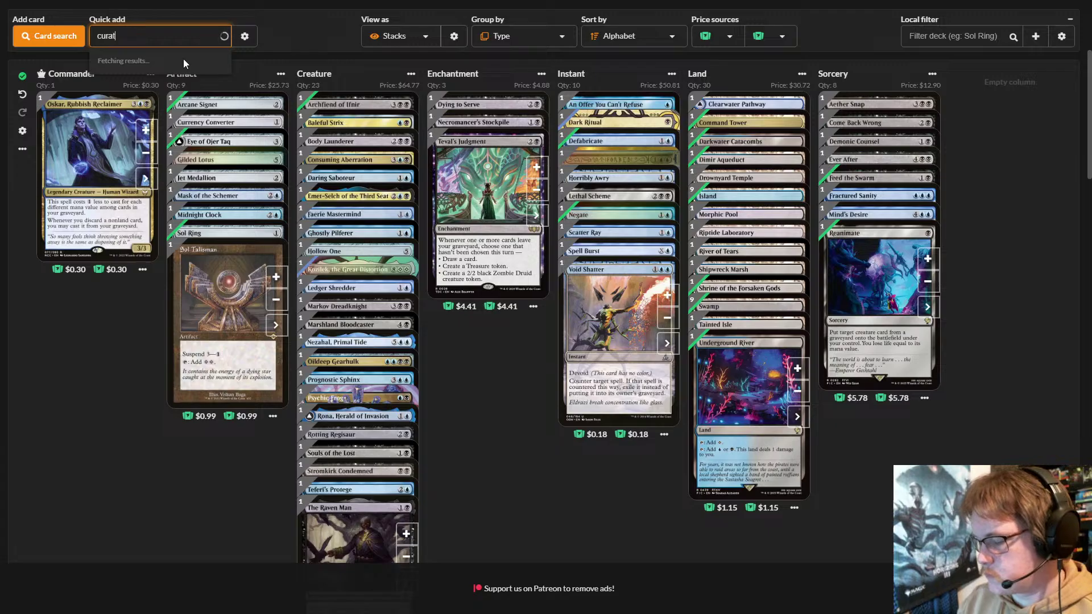
pyautogui.write('or')
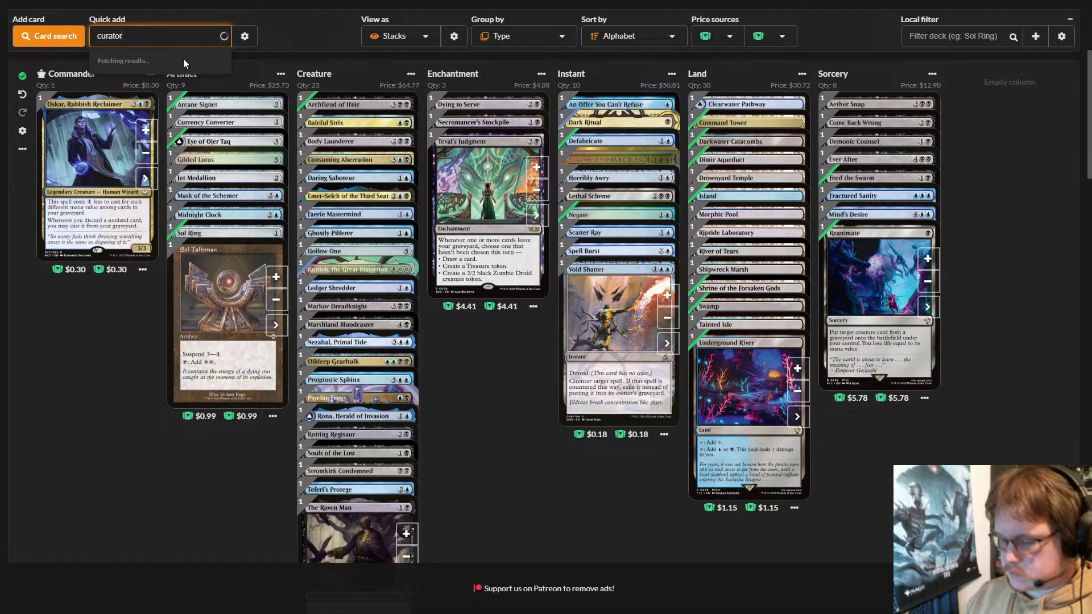
pyautogui.write(' of m')
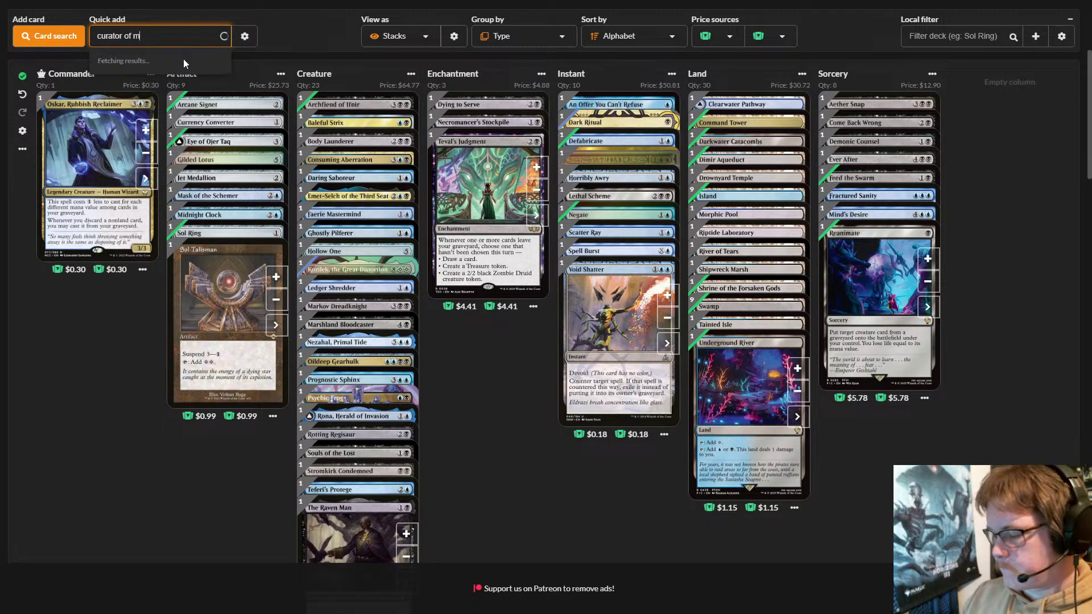
pyautogui.write('yster')
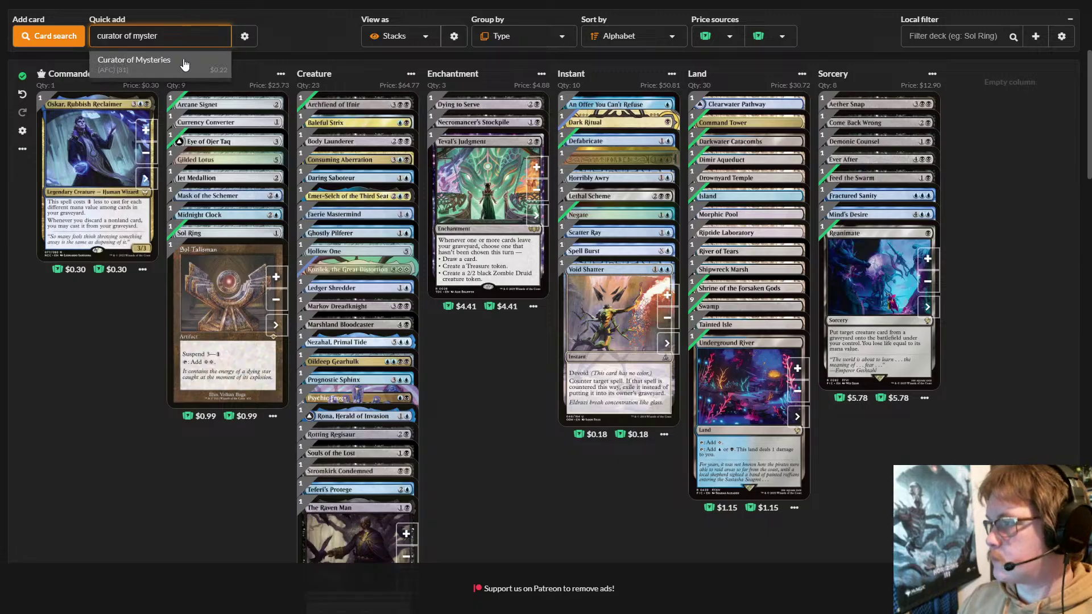
pyautogui.click(183, 61)
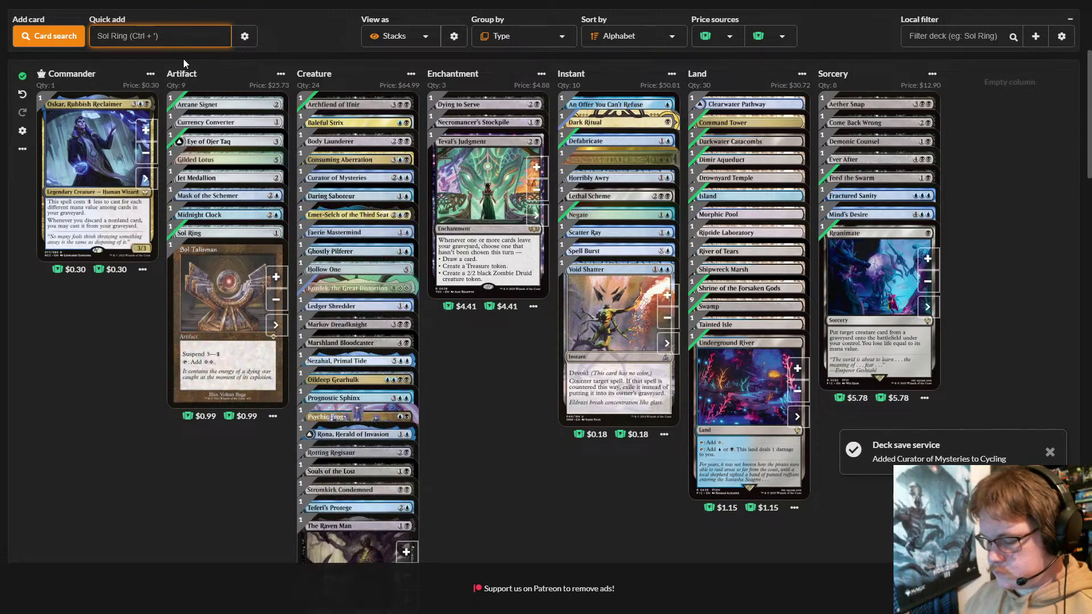
# - Look up the land Myriad Landscape and add one copy to the deck
pyautogui.write('myr')
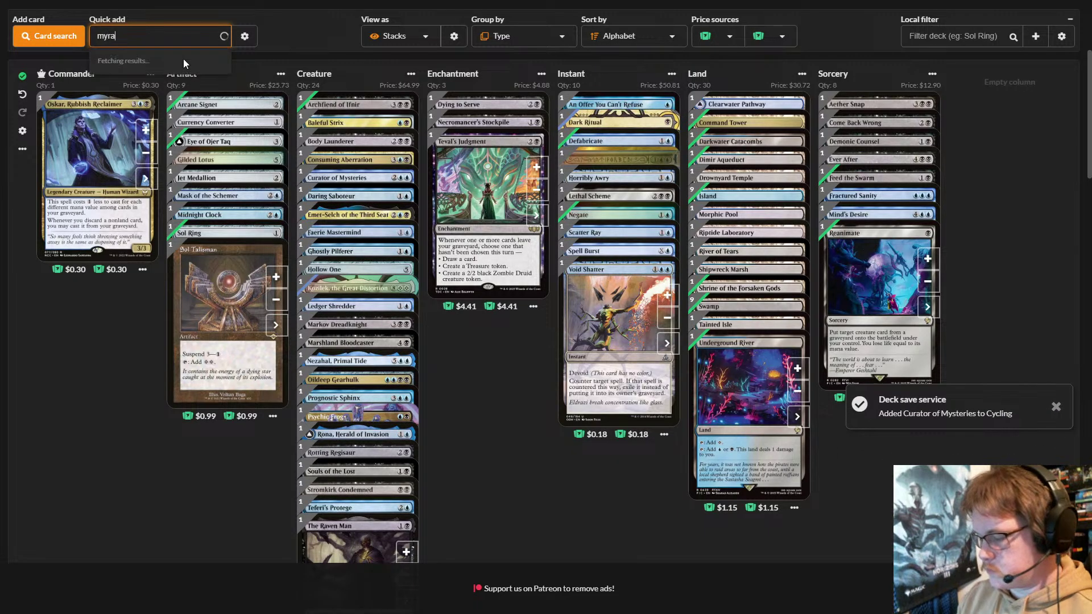
pyautogui.write('iad ')
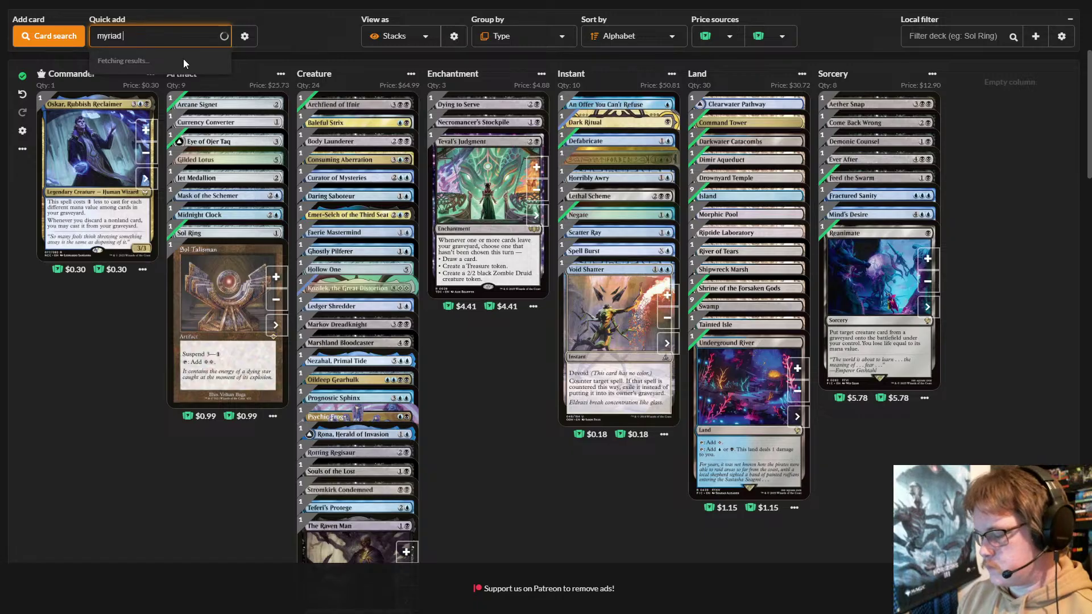
pyautogui.write('lands')
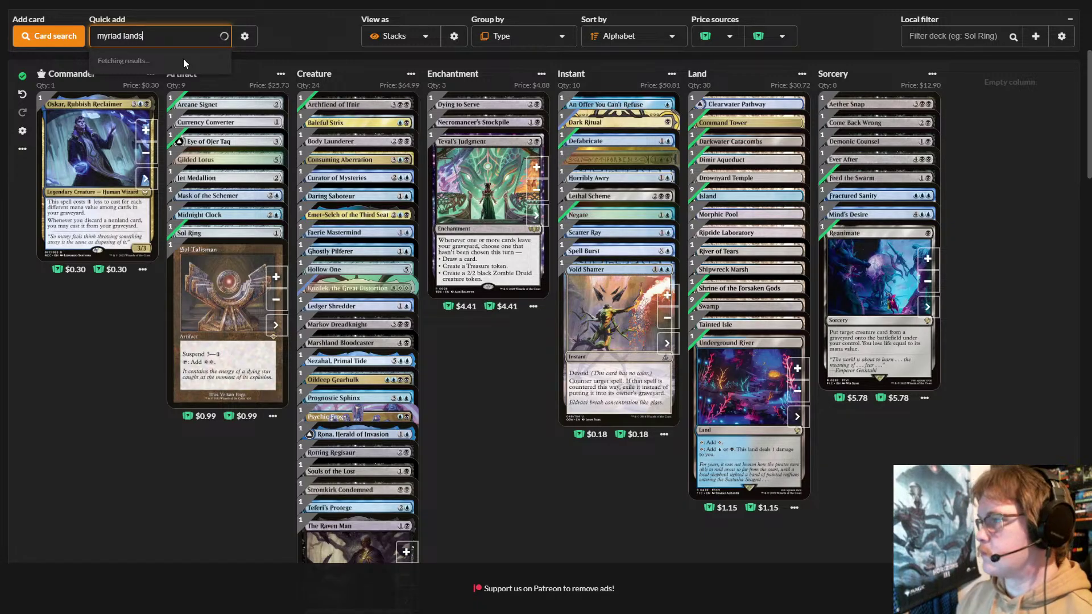
pyautogui.click(185, 64)
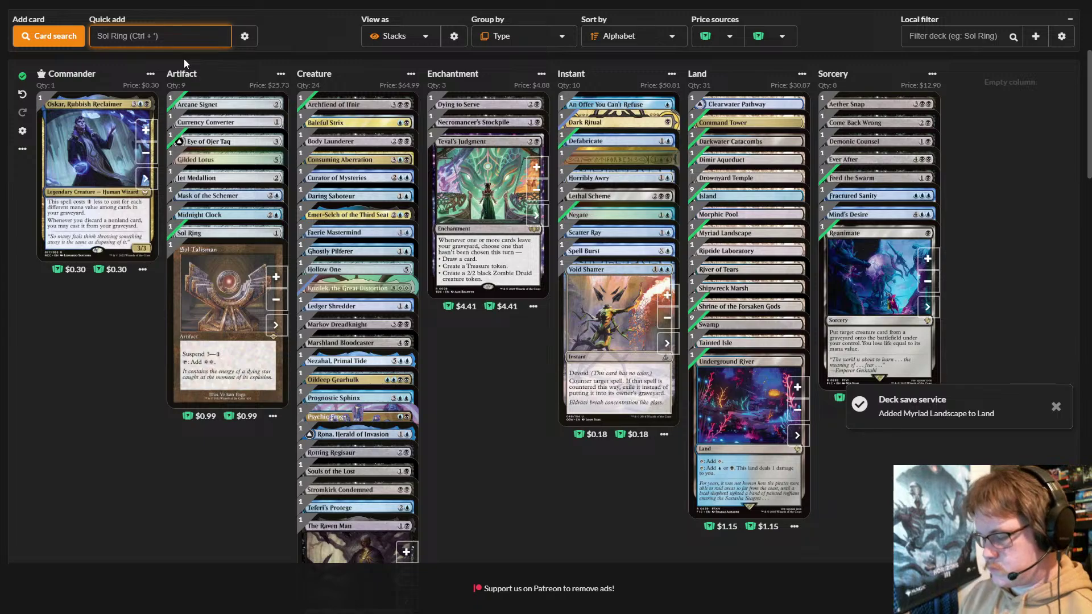
# - Look up the artifact Arm-Mounted Anchor and add one copy to the deck
pyautogui.write('arm')
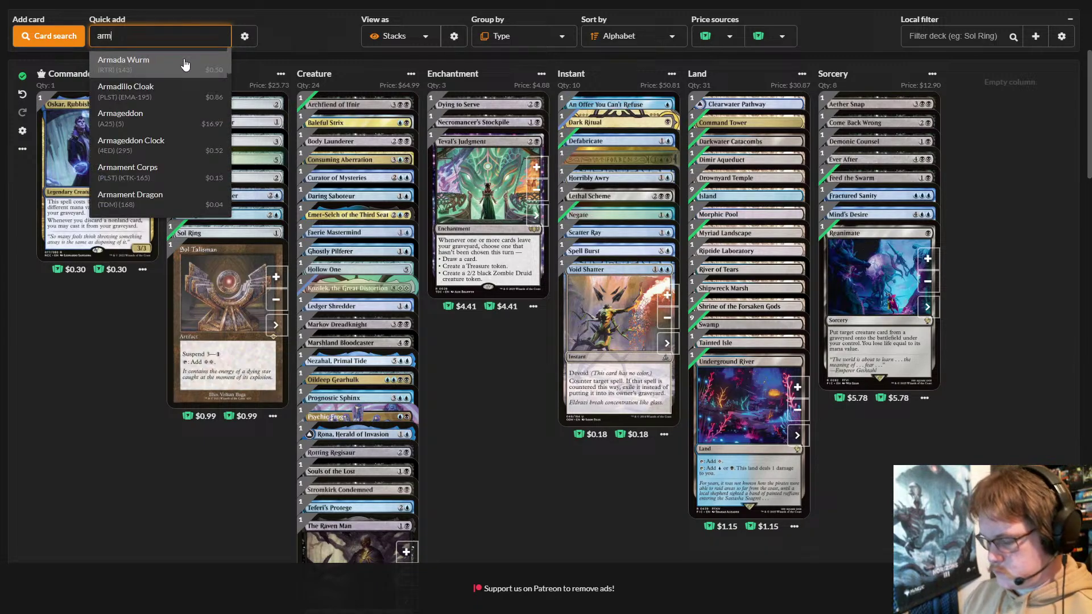
pyautogui.write('-moun')
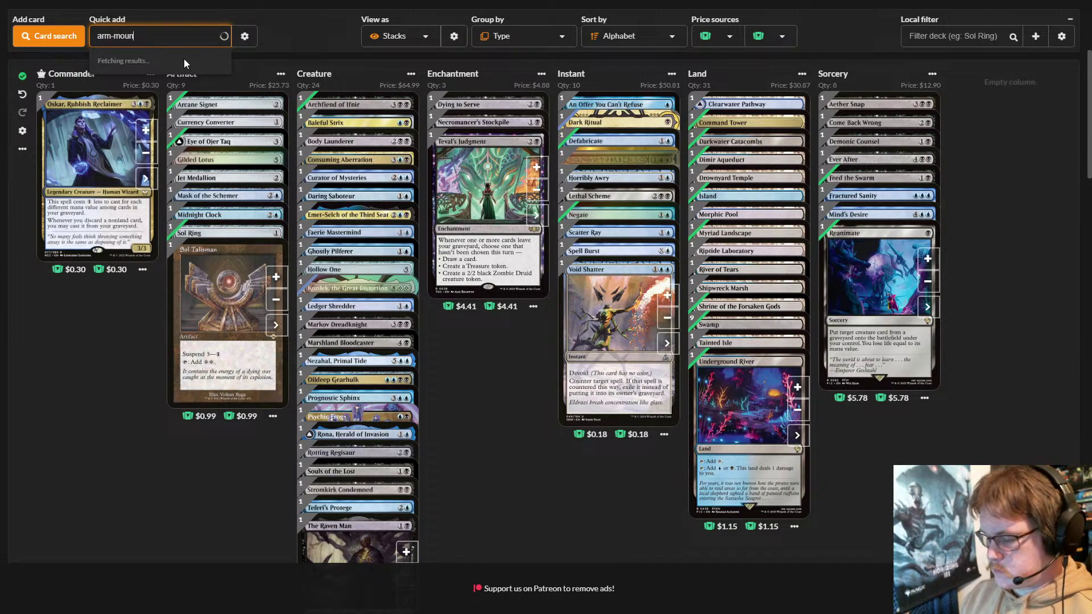
pyautogui.write('ted')
pyautogui.click(183, 59)
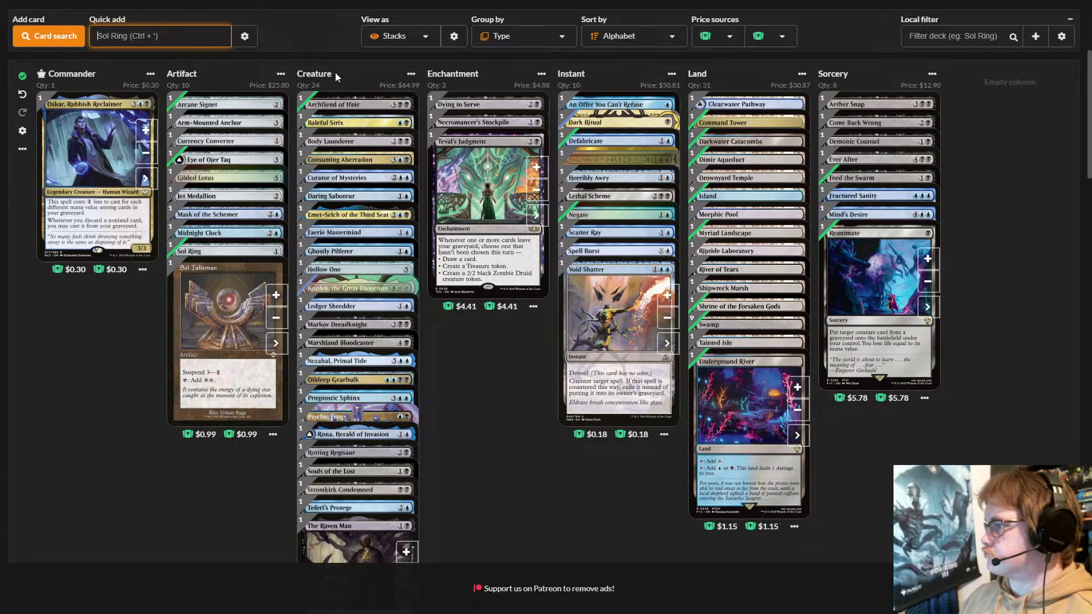
# - Look up the land Rogue's Passage and add one copy to the deck
pyautogui.moveTo(252, 124)
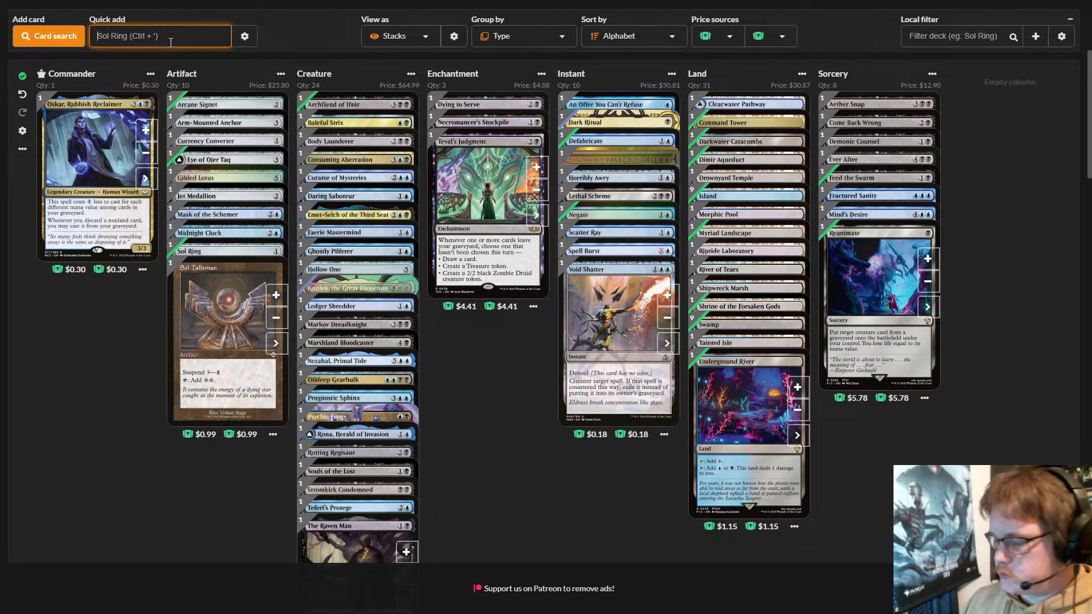
pyautogui.write('rogu')
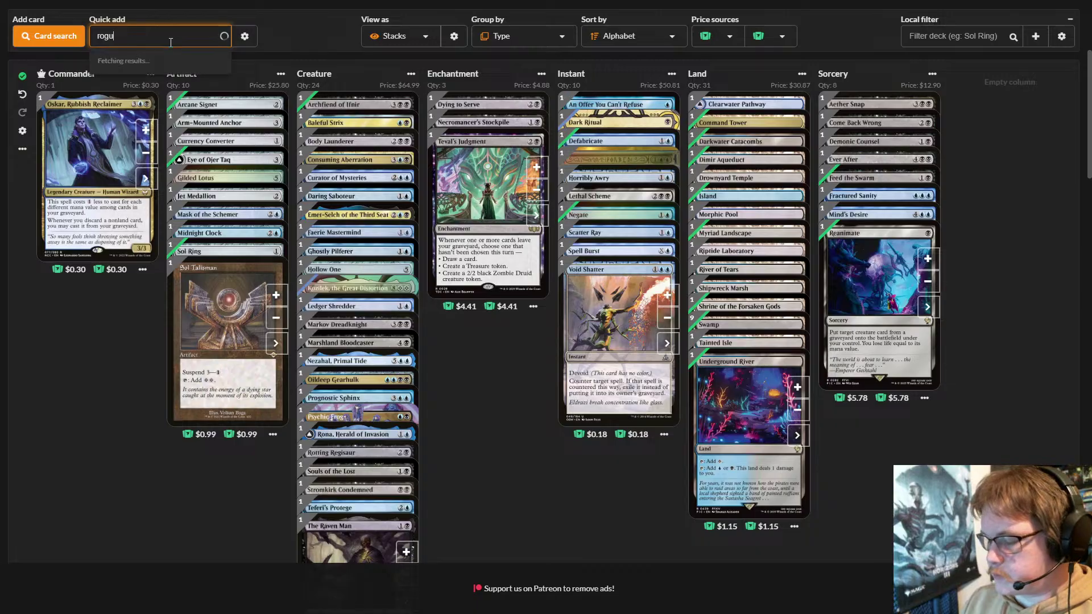
pyautogui.write("e's")
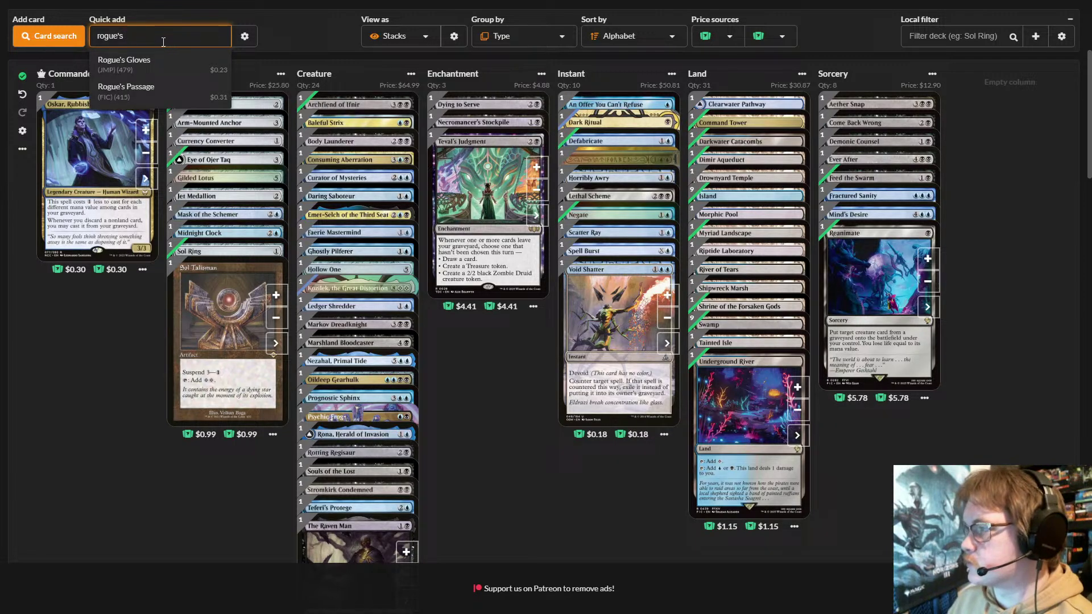
pyautogui.click(169, 87)
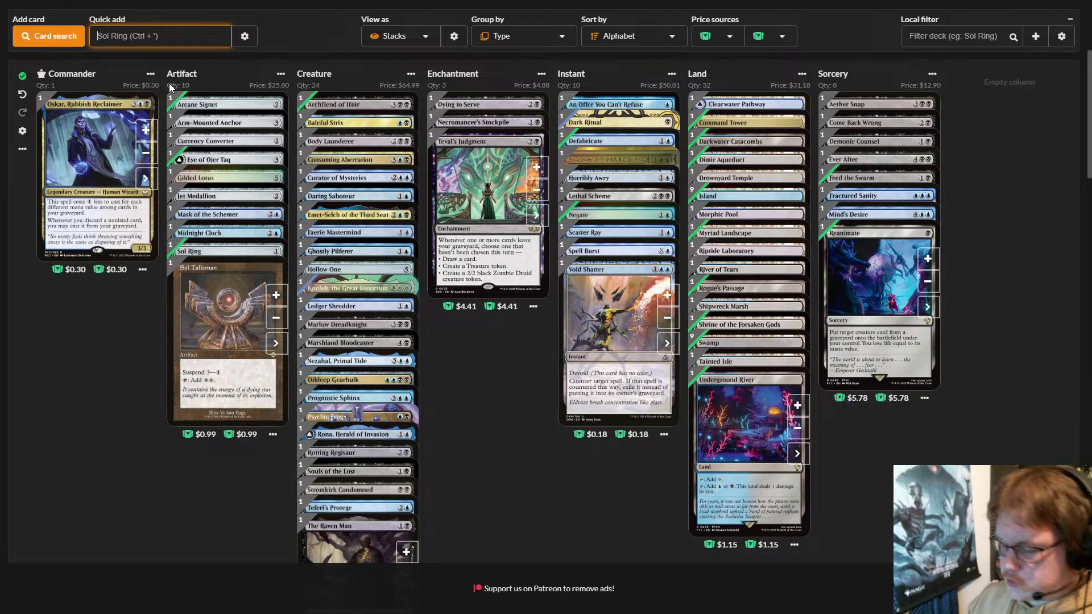
# - Look up the creature All-Seeing Arbiter and add one copy to the deck
pyautogui.write('all-s')
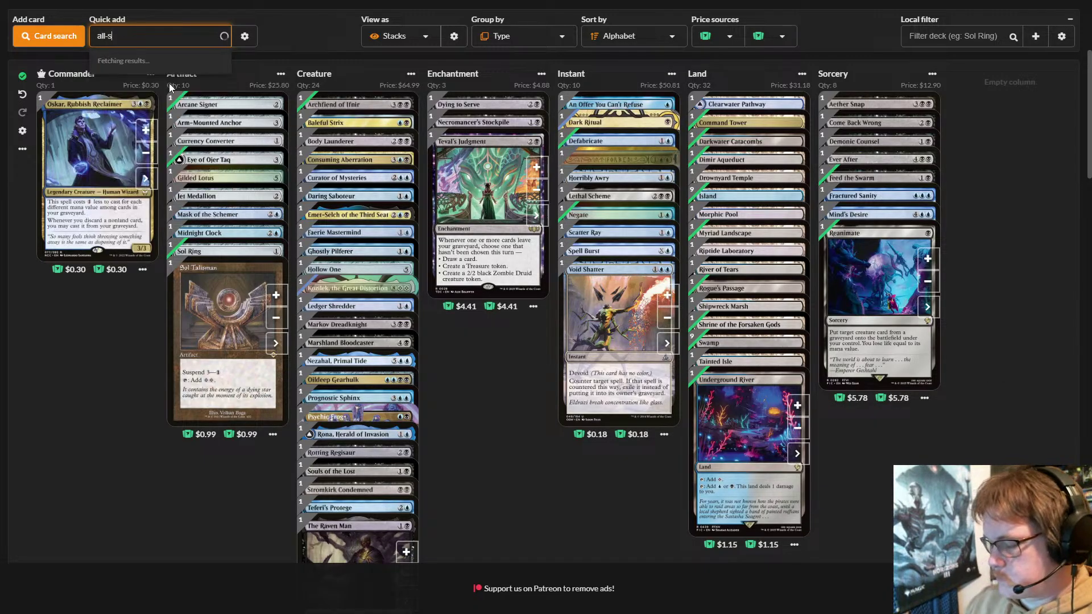
pyautogui.write('eeing')
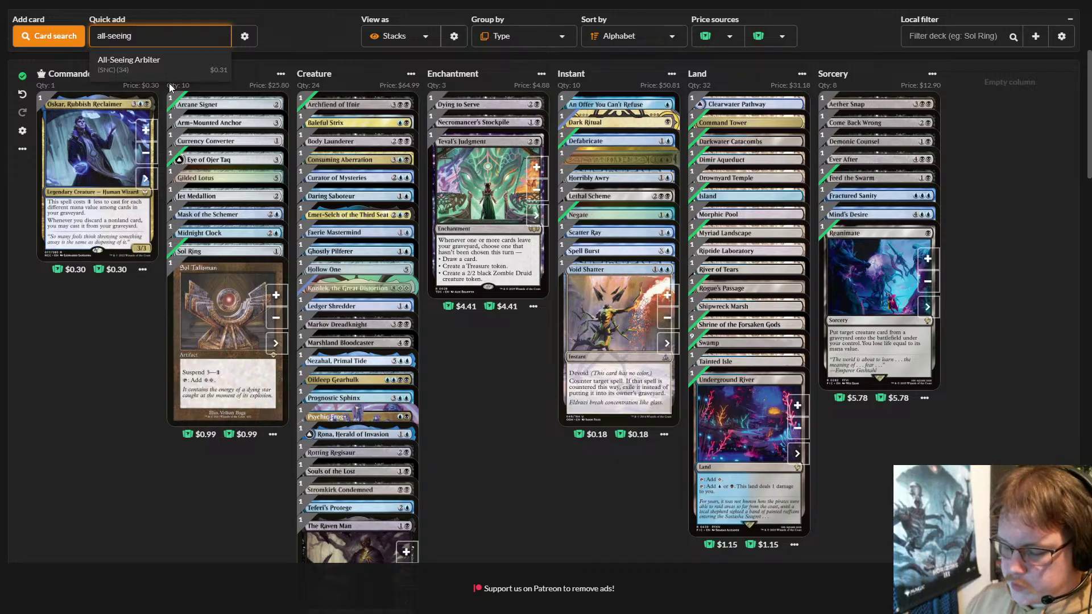
pyautogui.write(' arb')
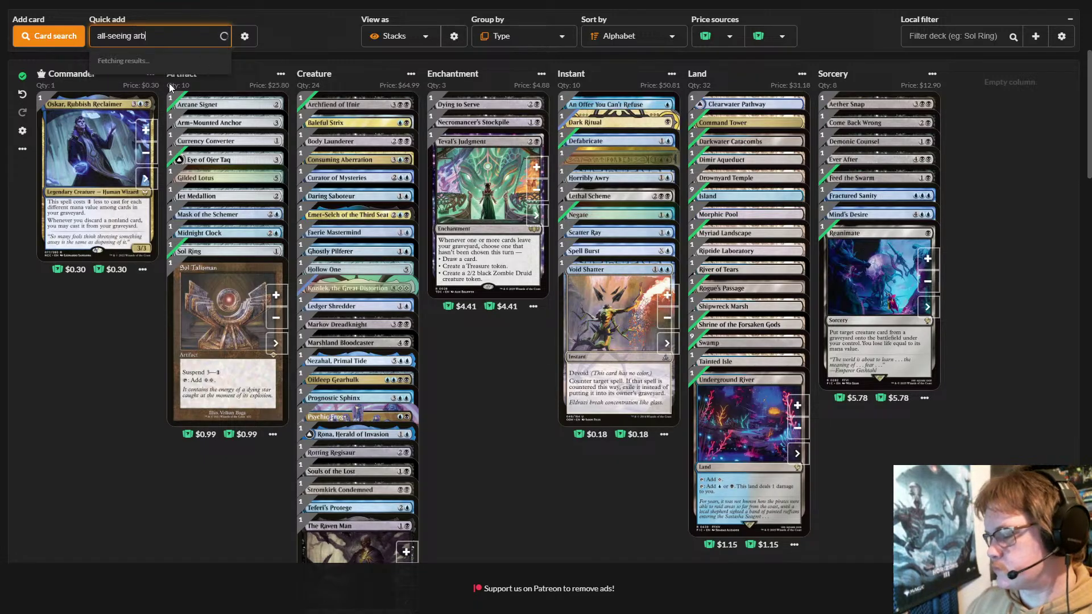
pyautogui.write('iter')
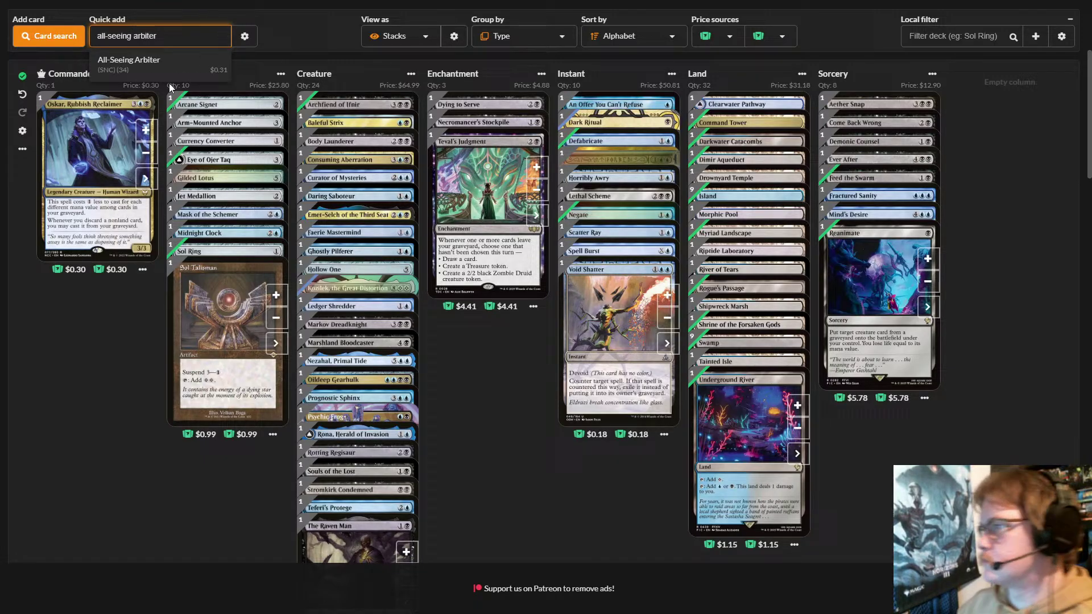
pyautogui.click(199, 77)
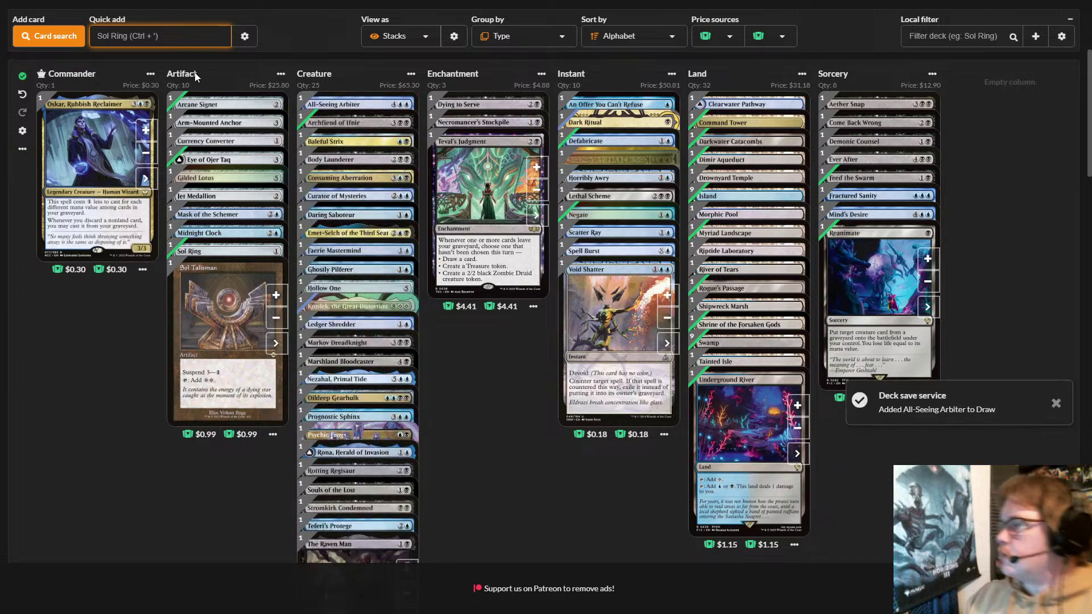
# - Examine the card text and details of All-Seeing Arbiter, and return to the deck
pyautogui.click(372, 108)
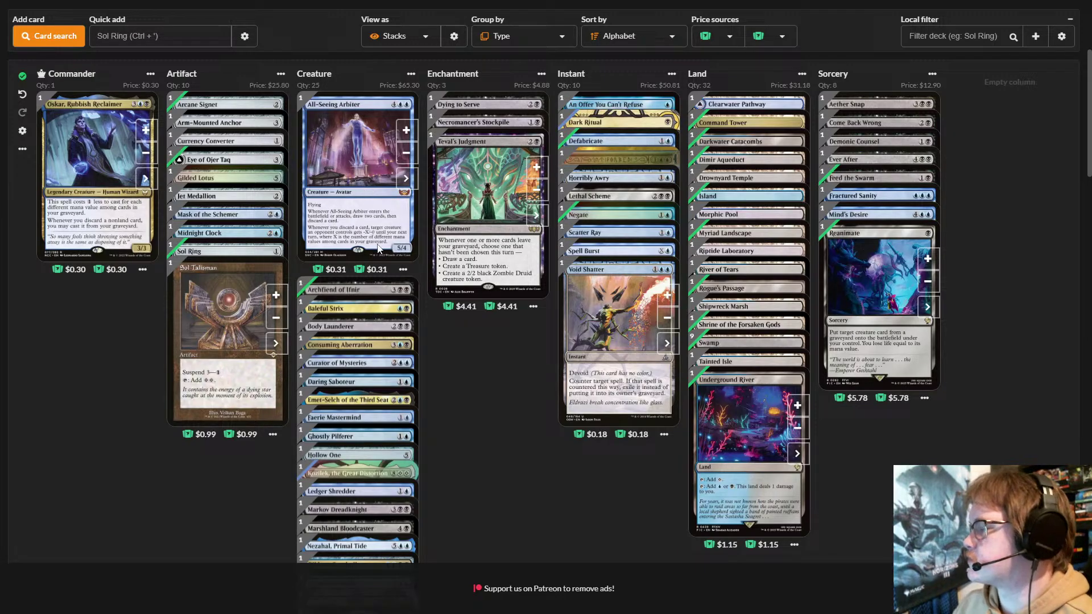
pyautogui.click(415, 182)
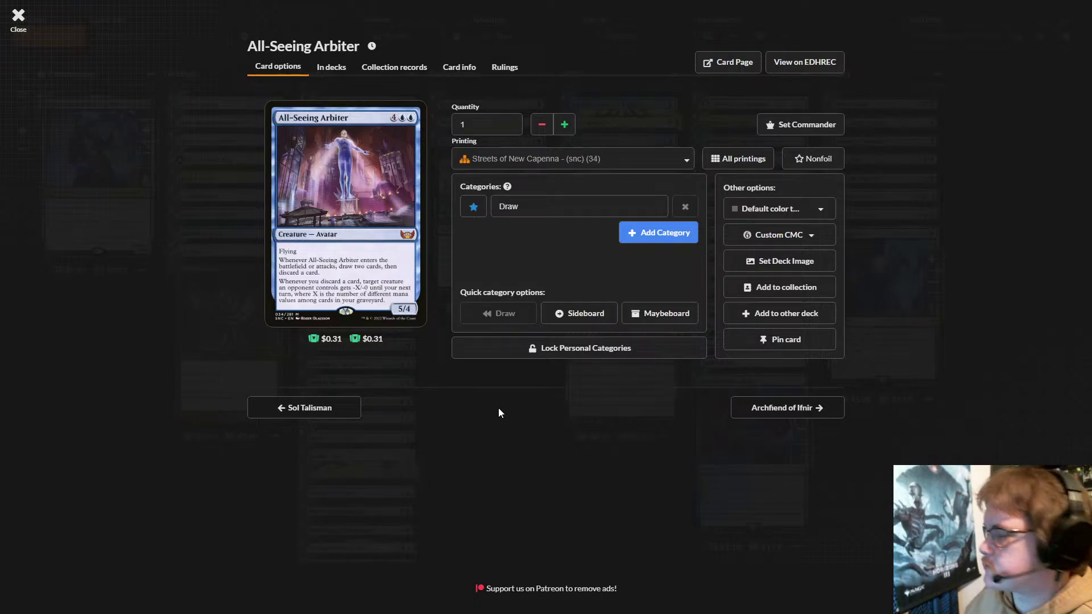
pyautogui.click(514, 469)
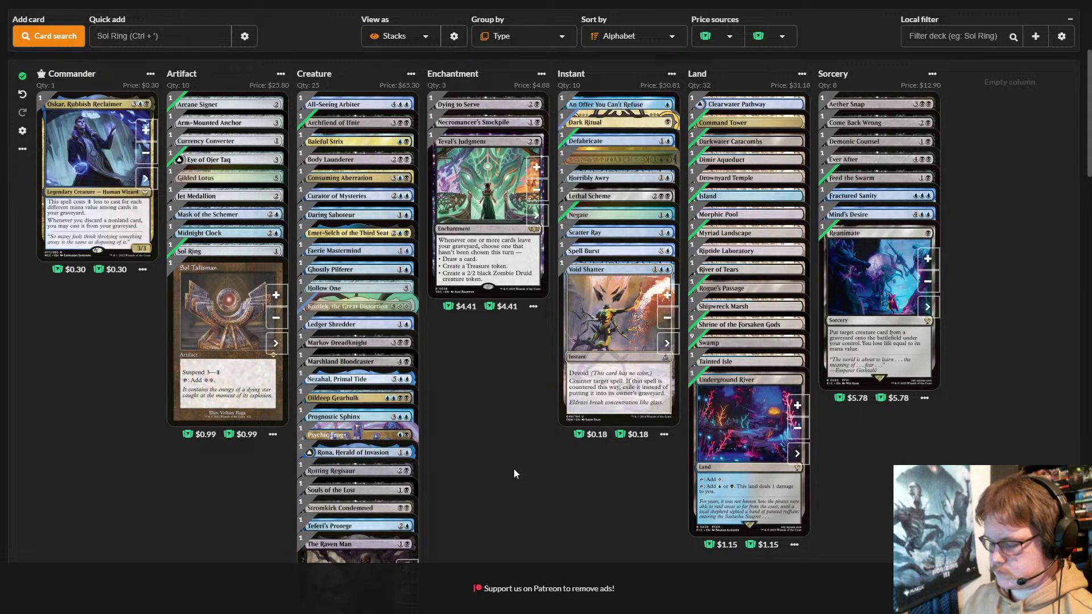
# - Look up the land Obscura Storefront and add one copy to the deck
pyautogui.click(149, 32)
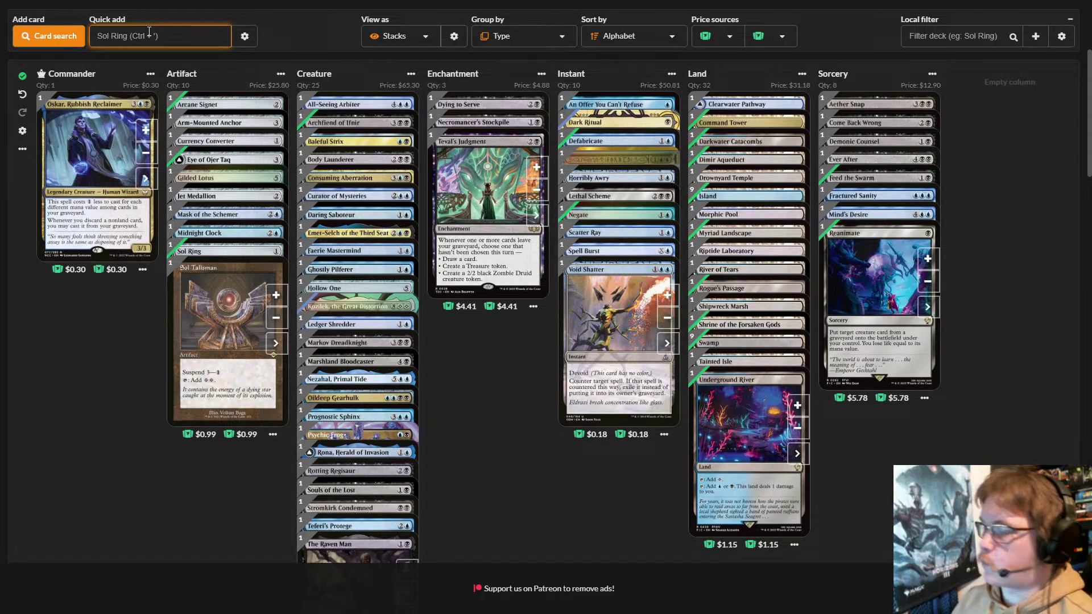
pyautogui.write('obsc')
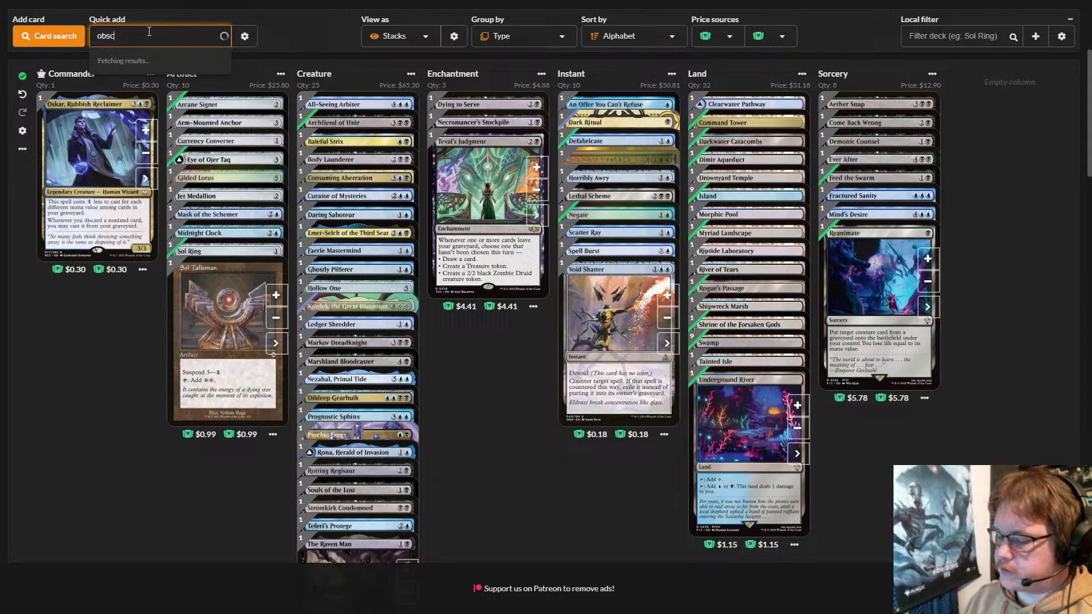
pyautogui.write('ura')
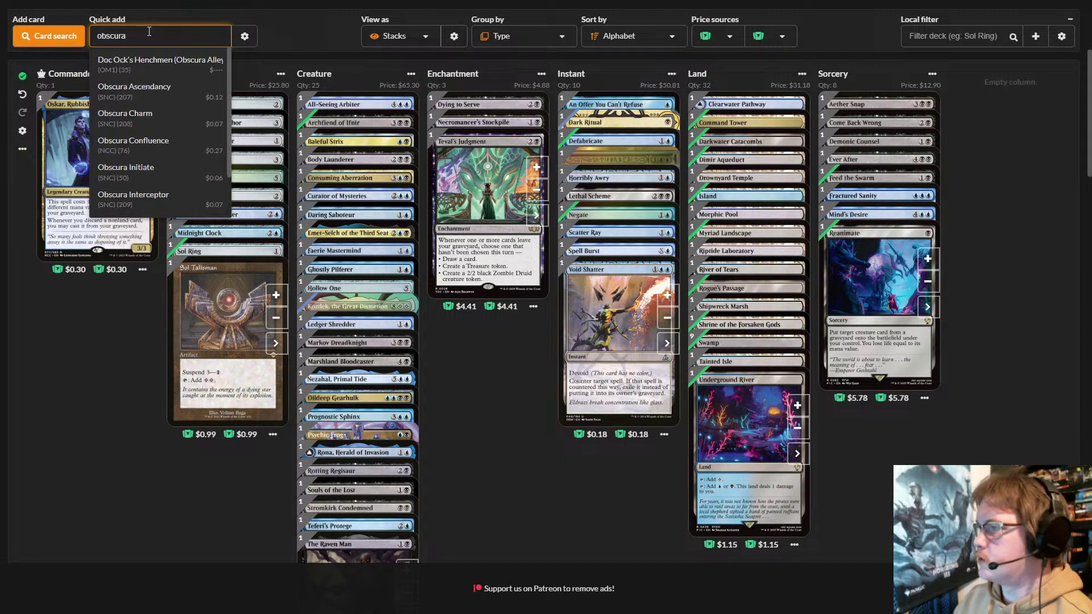
pyautogui.write(' st')
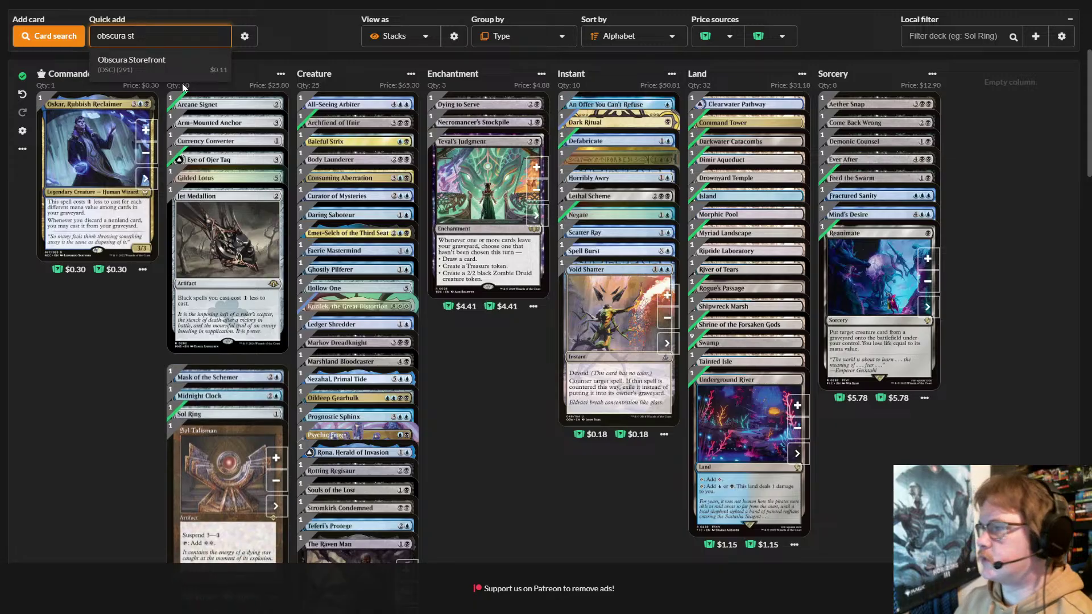
pyautogui.click(181, 64)
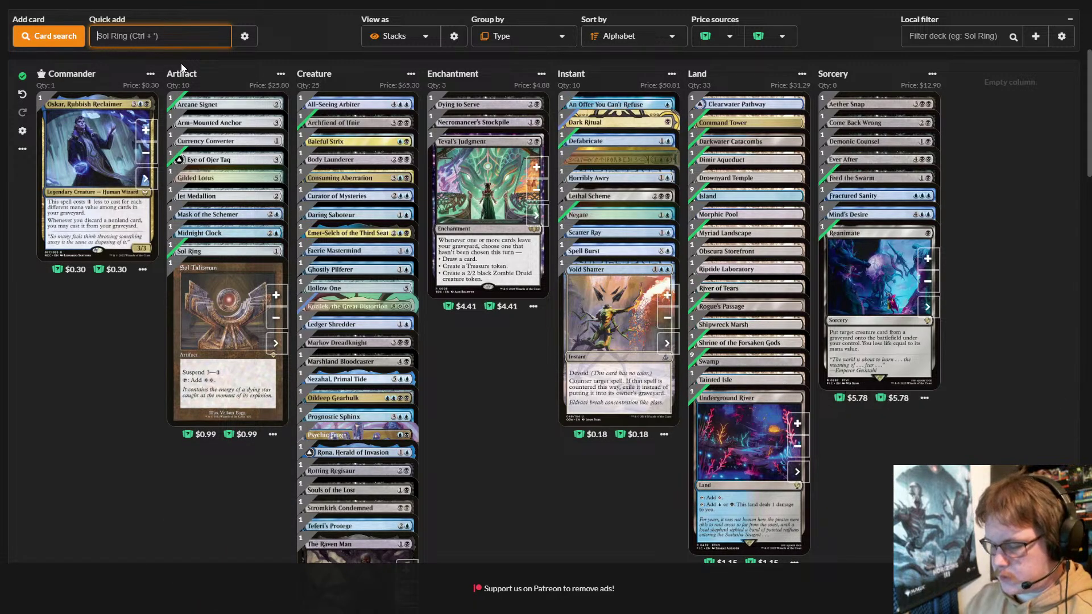
# - Look up the instant Shadow of the Grave and add one copy to the deck
pyautogui.write('shado')
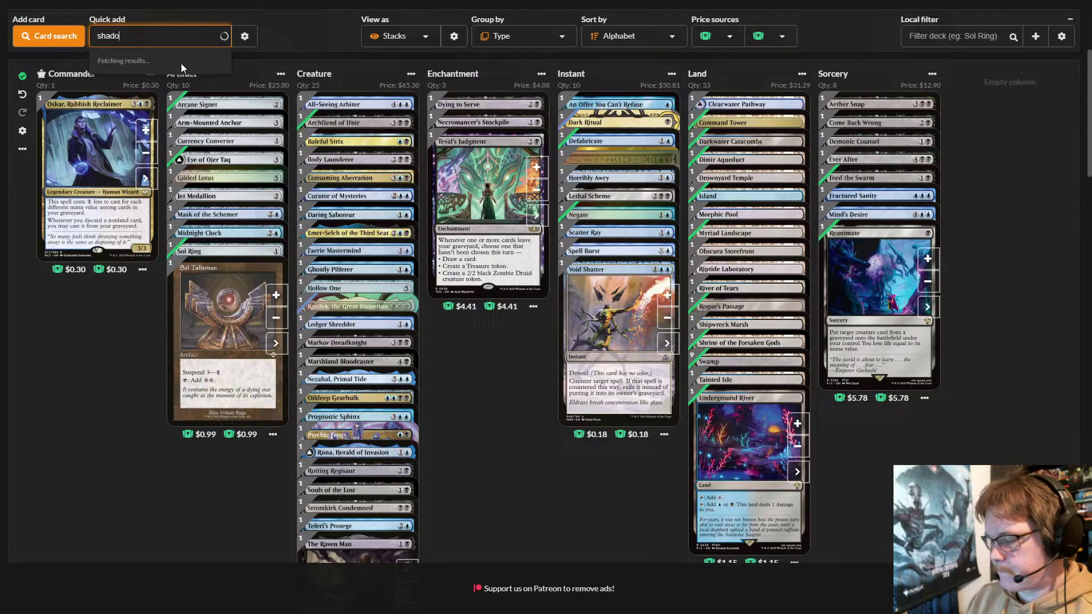
pyautogui.write('w of')
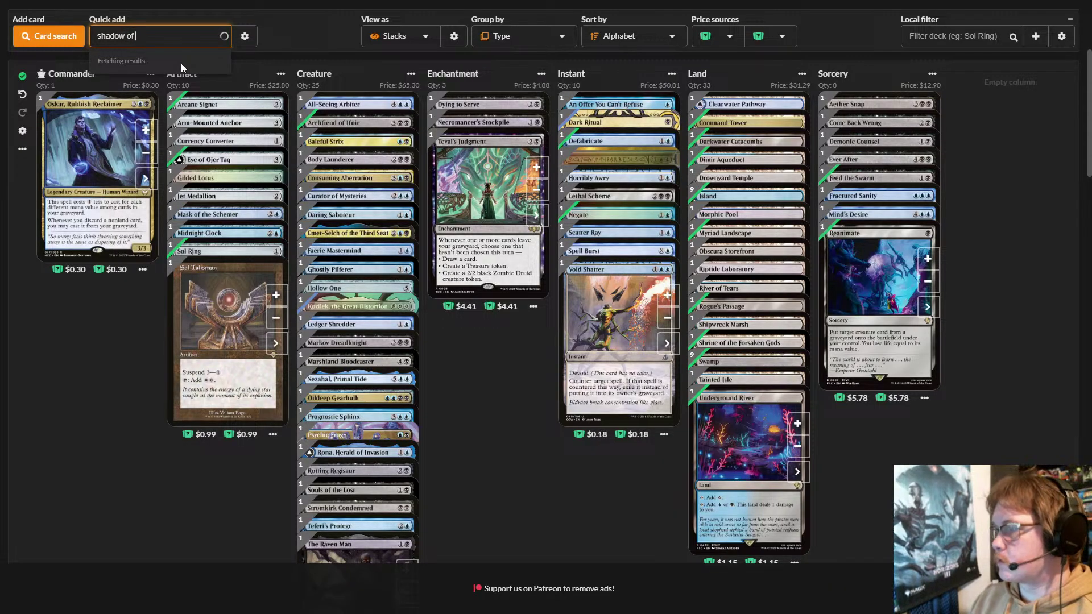
pyautogui.write(' the gra')
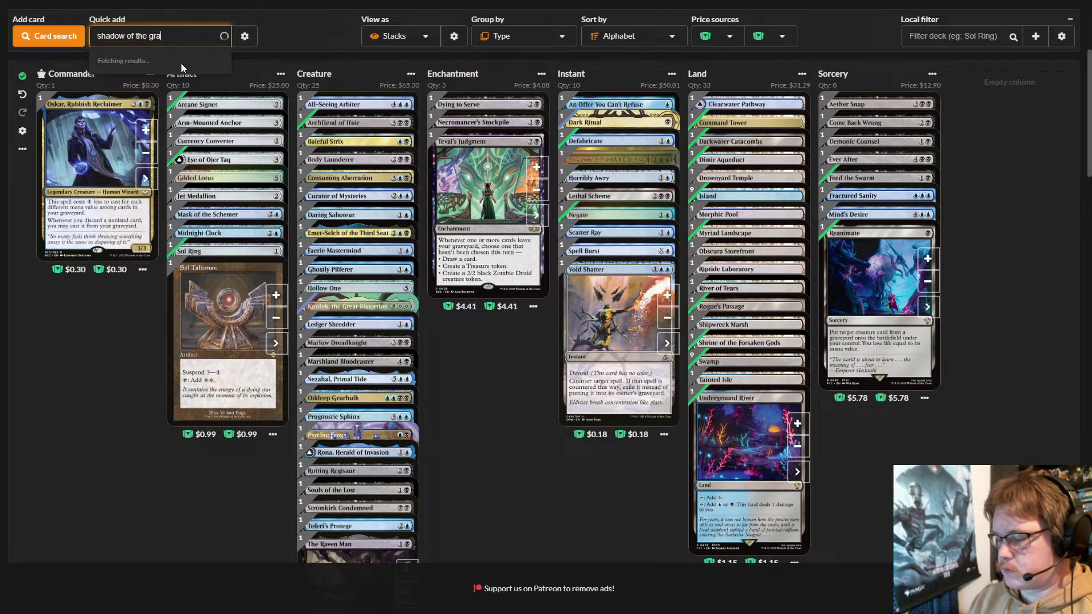
pyautogui.write('ve')
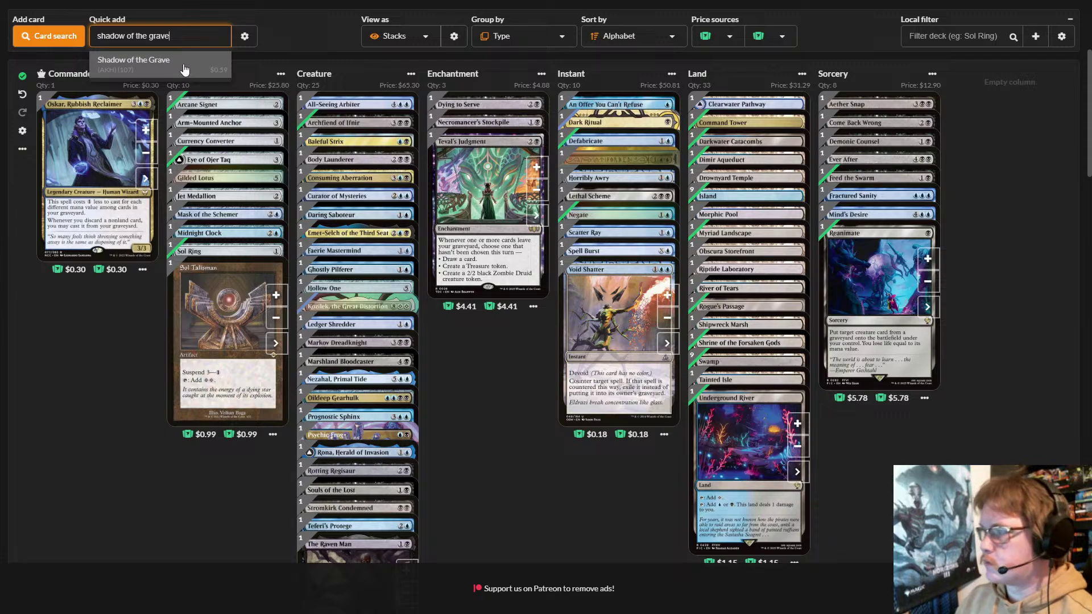
pyautogui.click(184, 64)
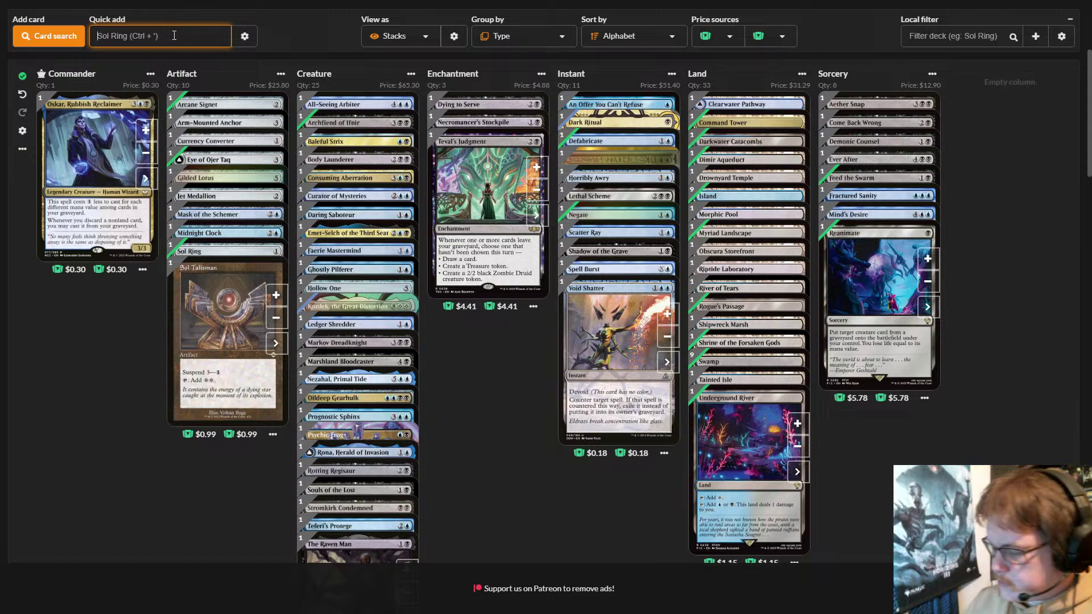
# - Look up the artifact Dimir Signet and add one copy to the deck
pyautogui.write('dimir')
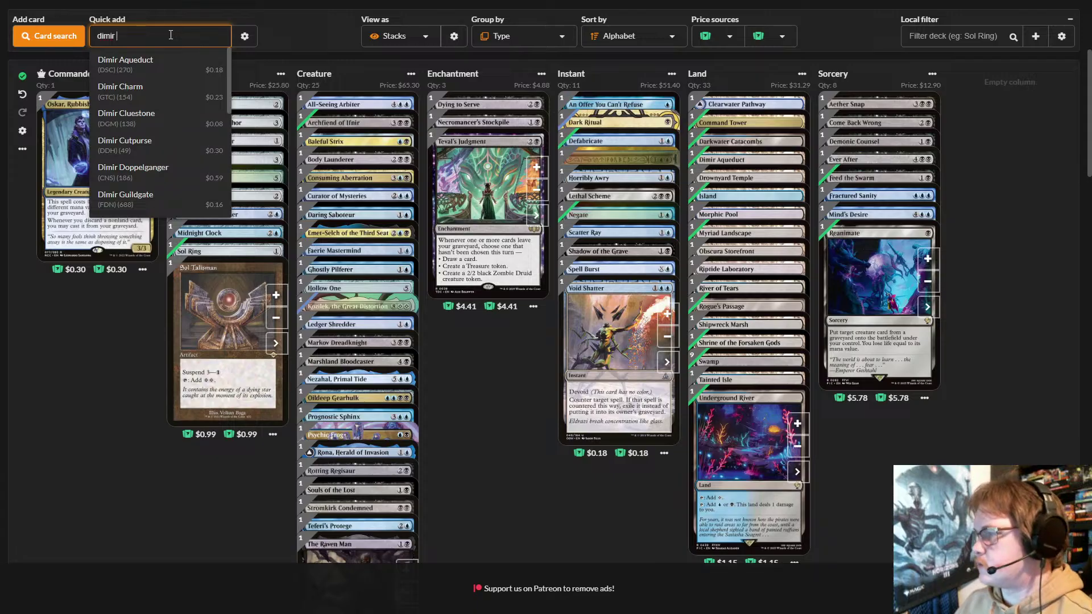
pyautogui.write(' si')
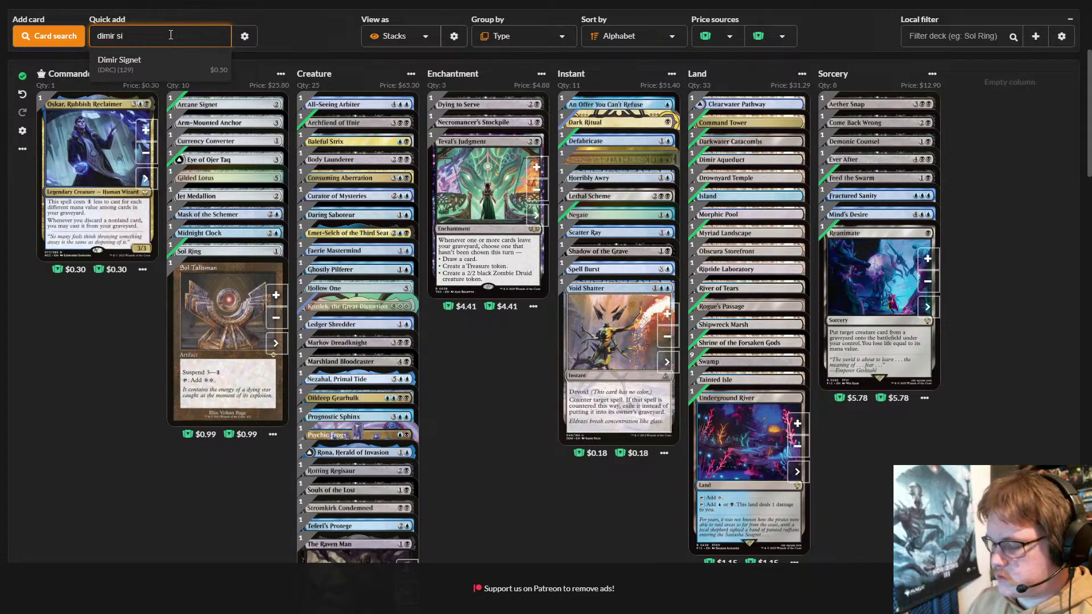
pyautogui.write('gnet')
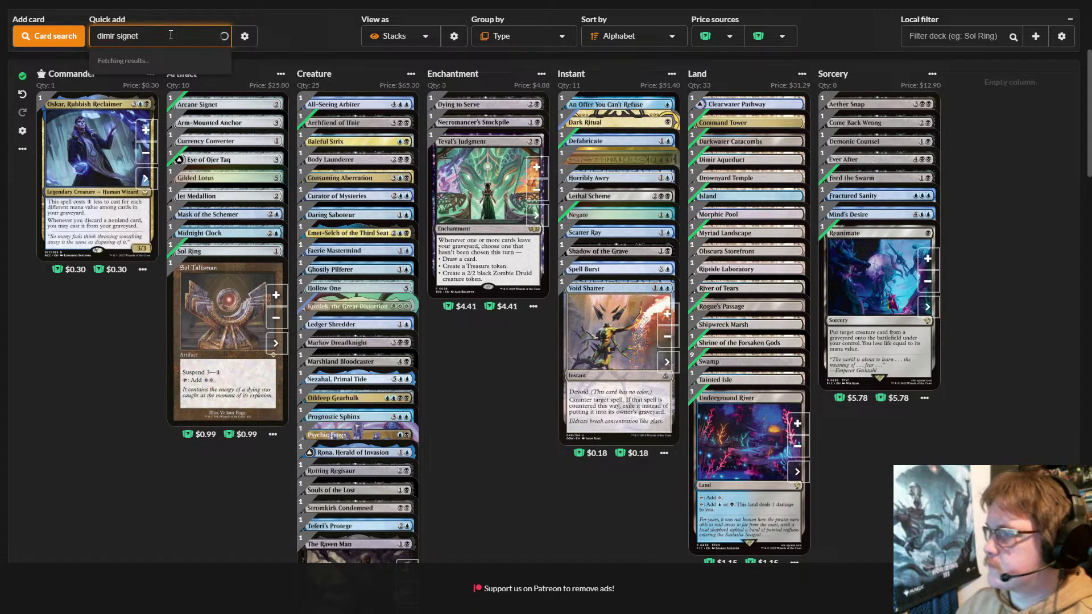
pyautogui.click(189, 68)
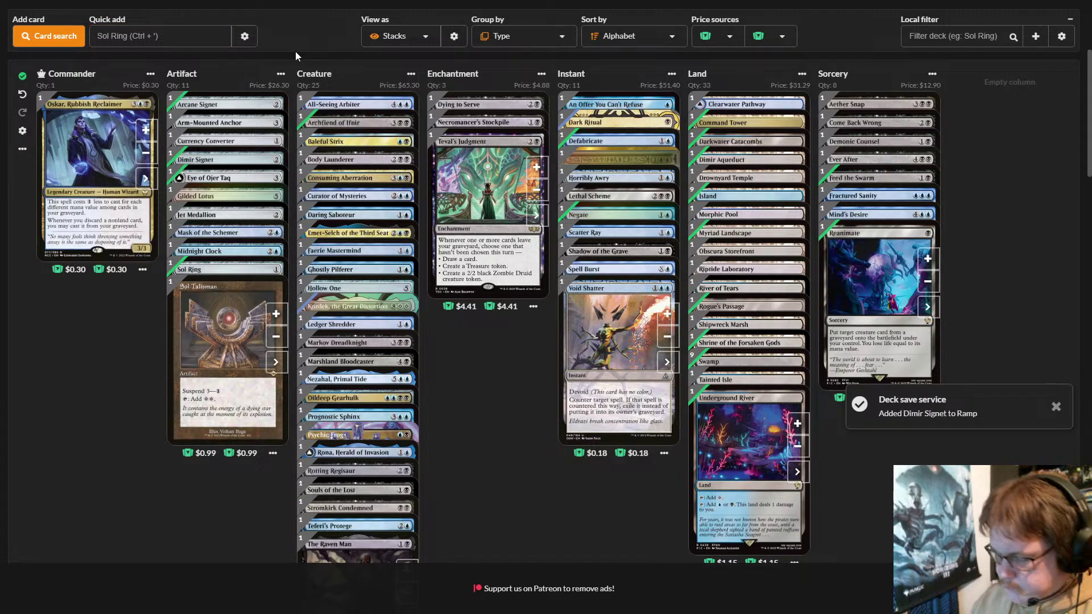
pyautogui.scroll(-10, 295, 51)
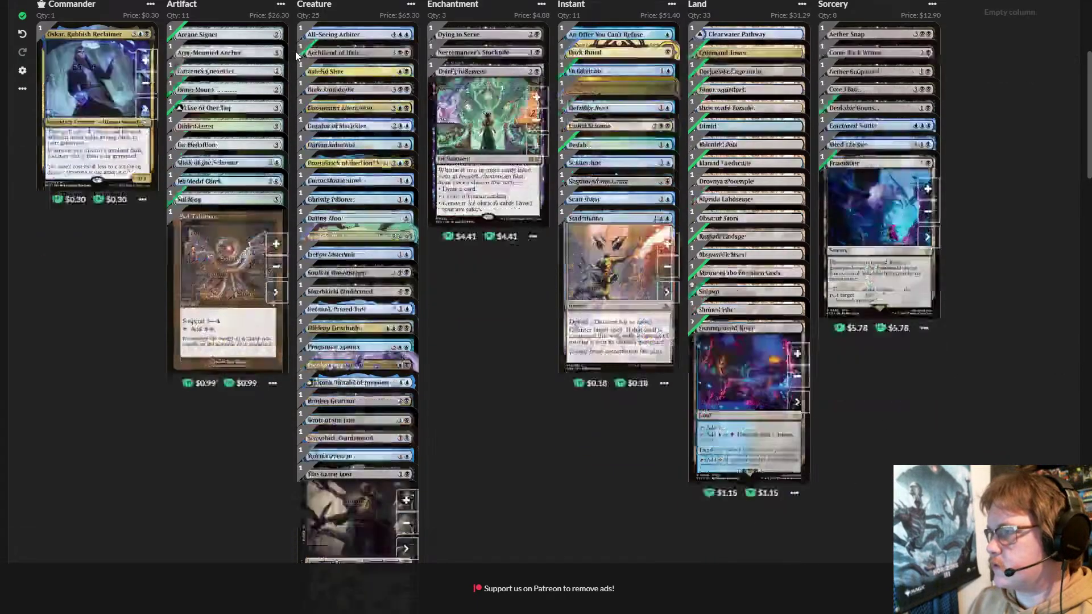
pyautogui.scroll(12, 319, 365)
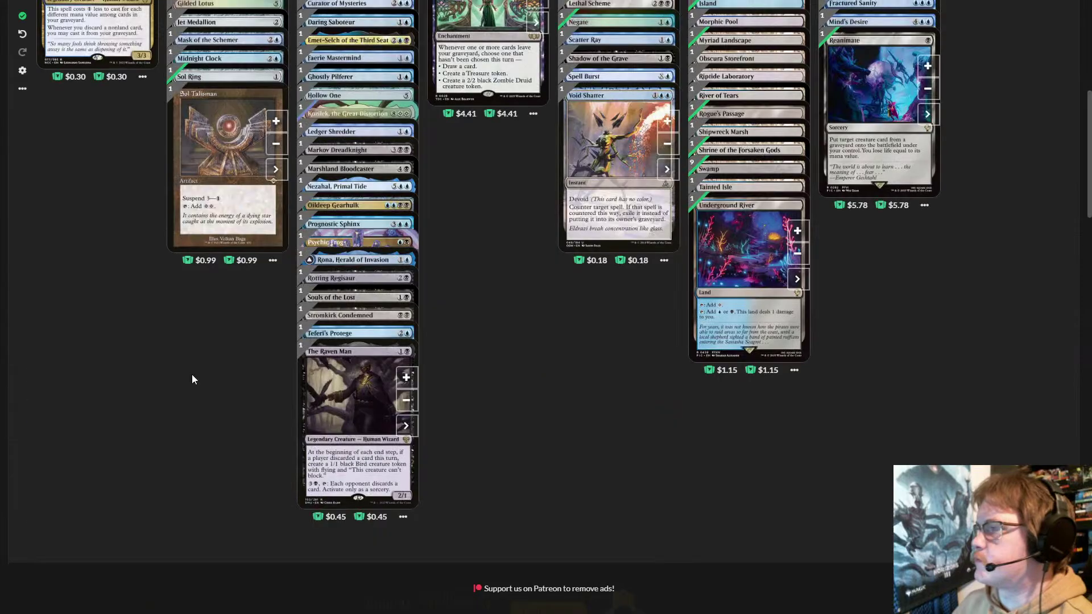
pyautogui.scroll(-2, 171, 227)
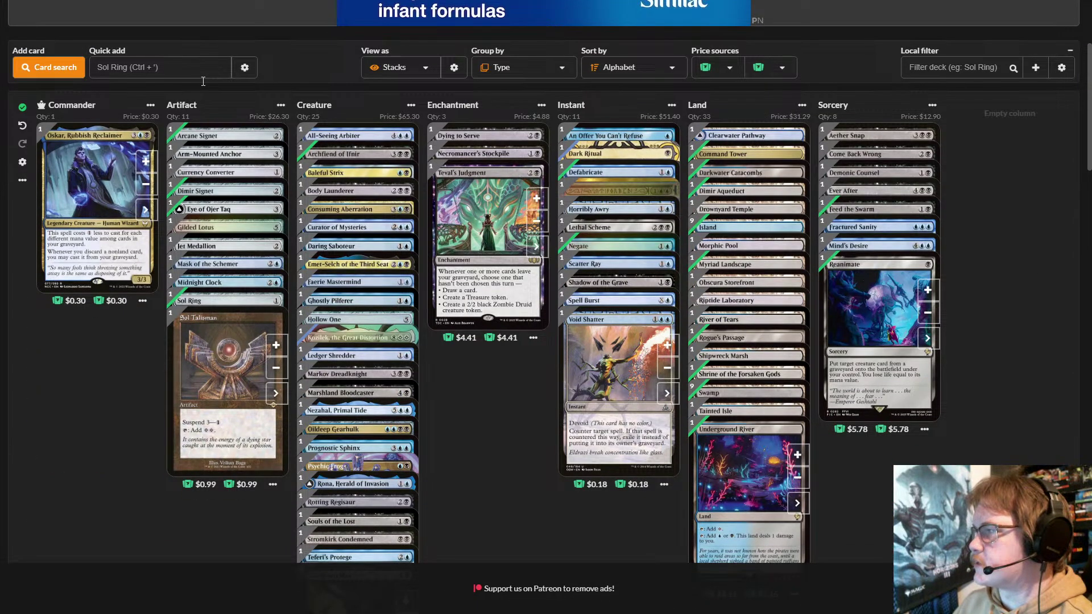
pyautogui.scroll(-1, 203, 82)
pyautogui.middleClick(105, 353)
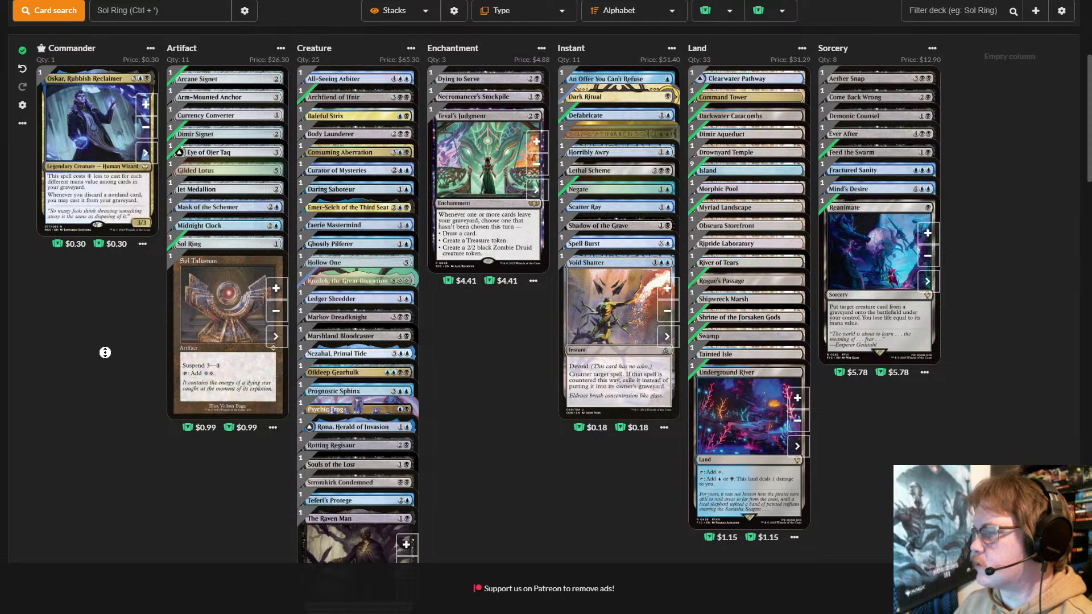
pyautogui.middleClick(107, 337)
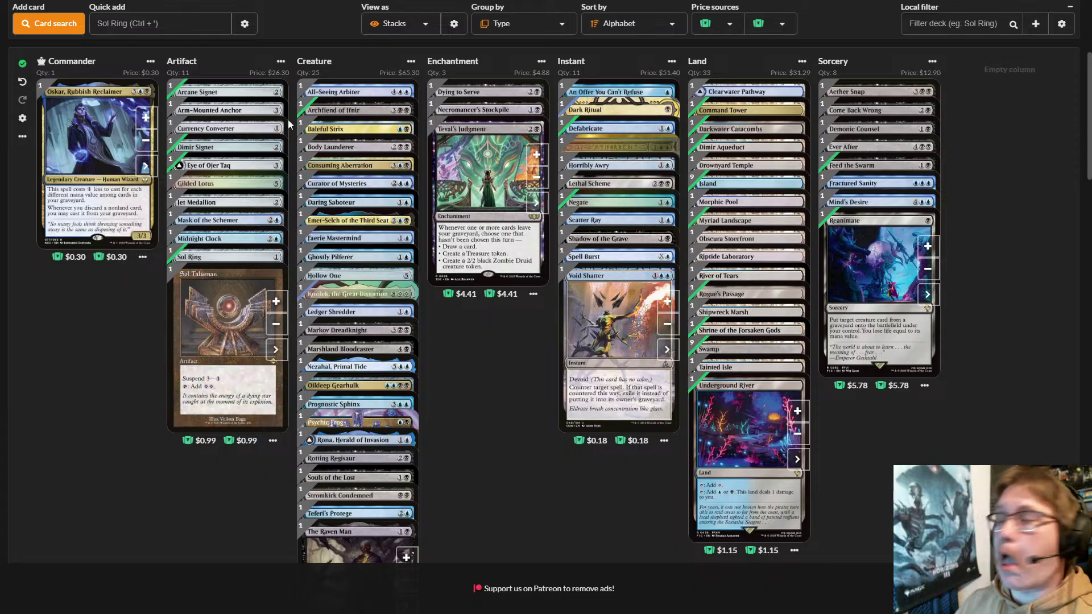
# - Look up the land Geier Reach Sanitarium and add one copy to the deck
pyautogui.click(174, 26)
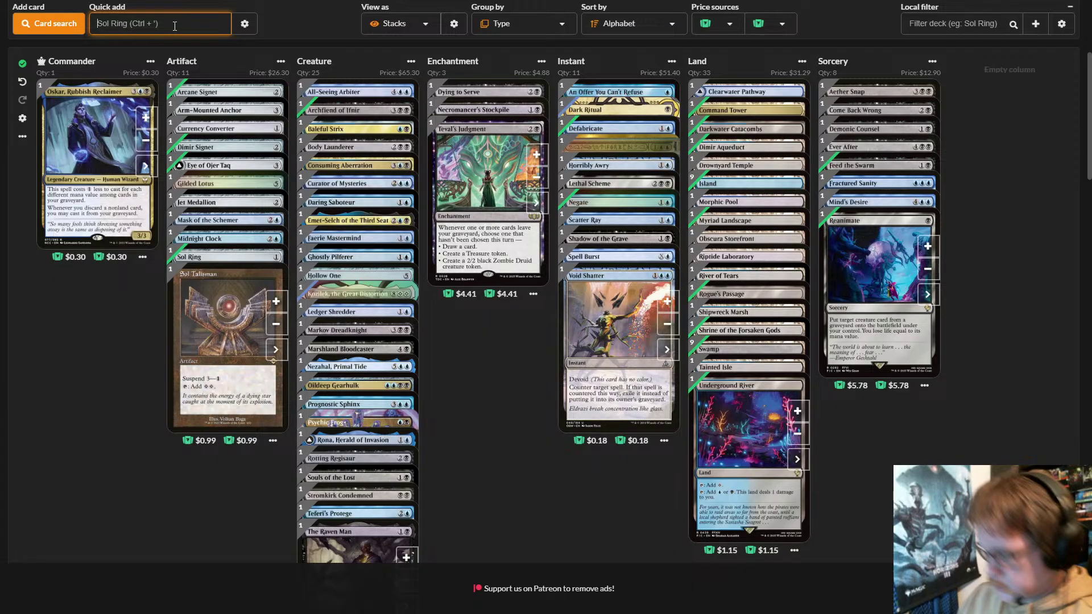
pyautogui.write('geier')
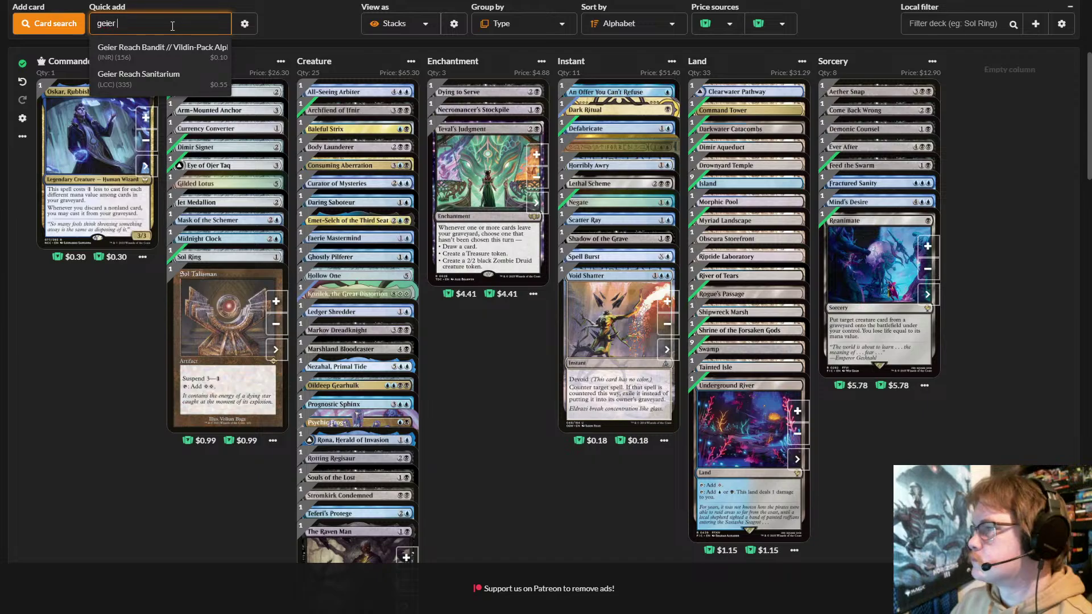
pyautogui.click(183, 81)
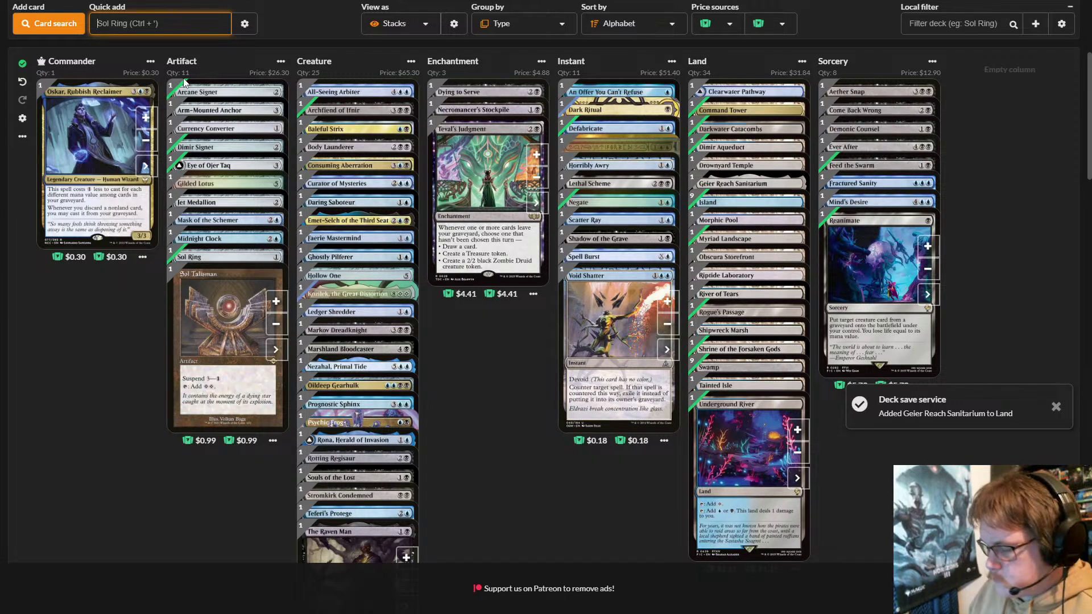
# - Look up the creature Alpharael, Dreaming Acolyte and add one copy to the deck
pyautogui.write('alp')
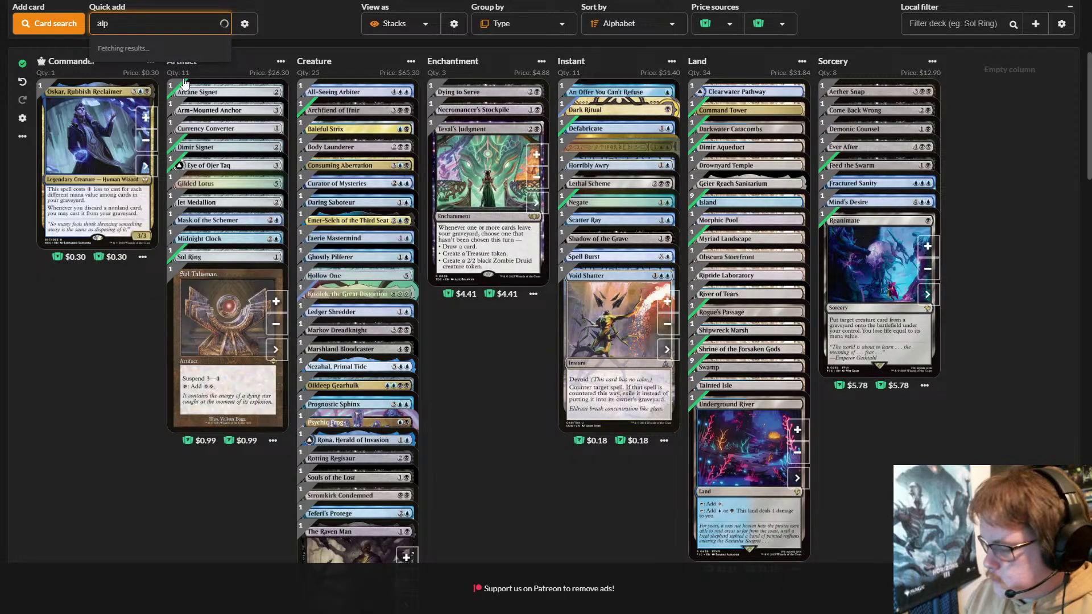
pyautogui.write('harael')
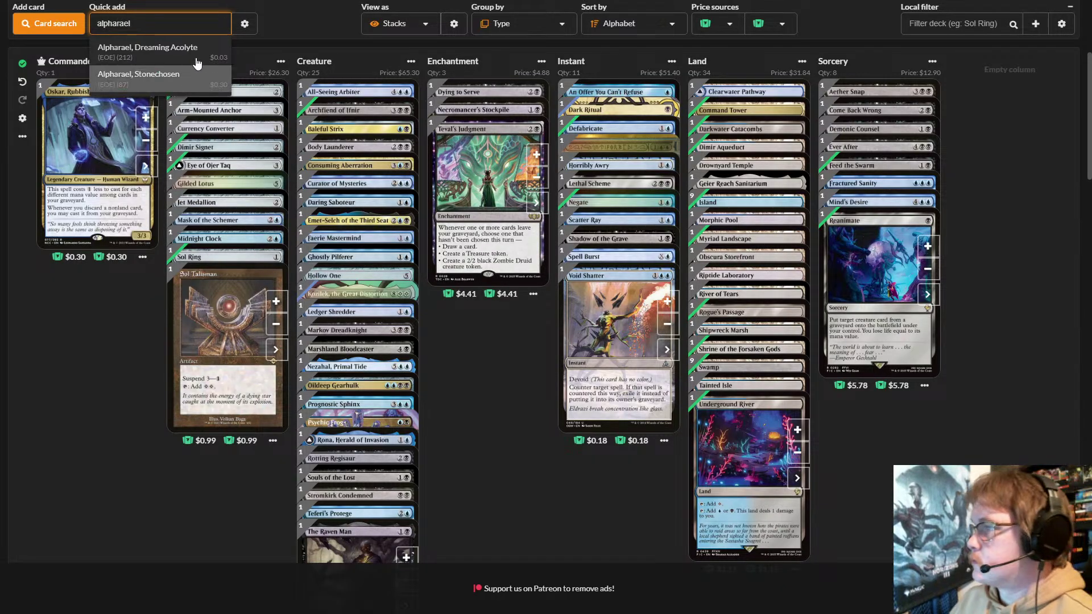
pyautogui.click(192, 56)
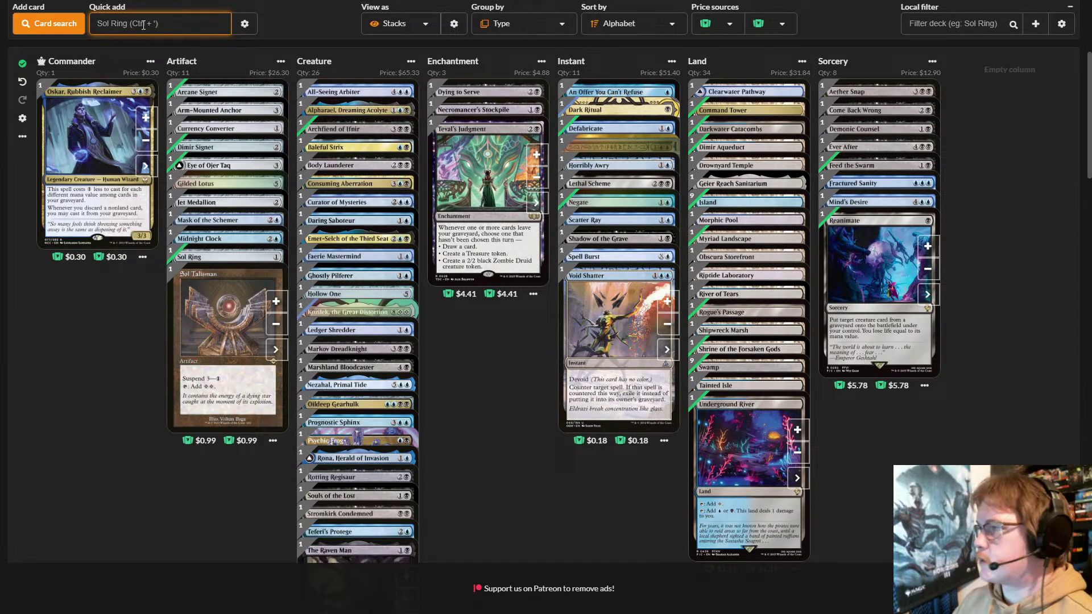
# - Look up the instant Withering Torment and add one copy to the deck
pyautogui.write('wither')
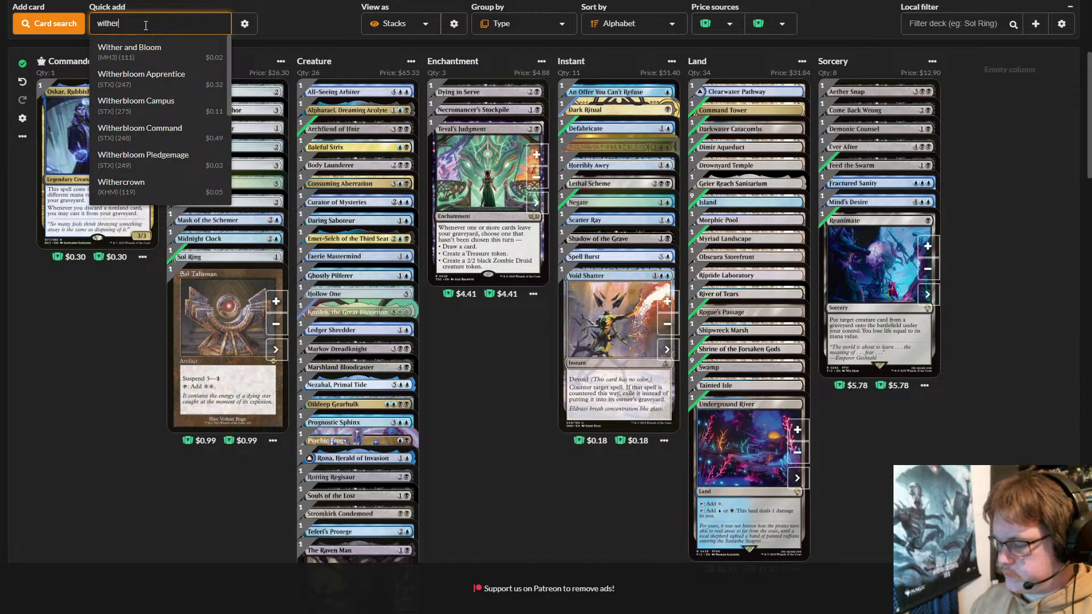
pyautogui.write('ing')
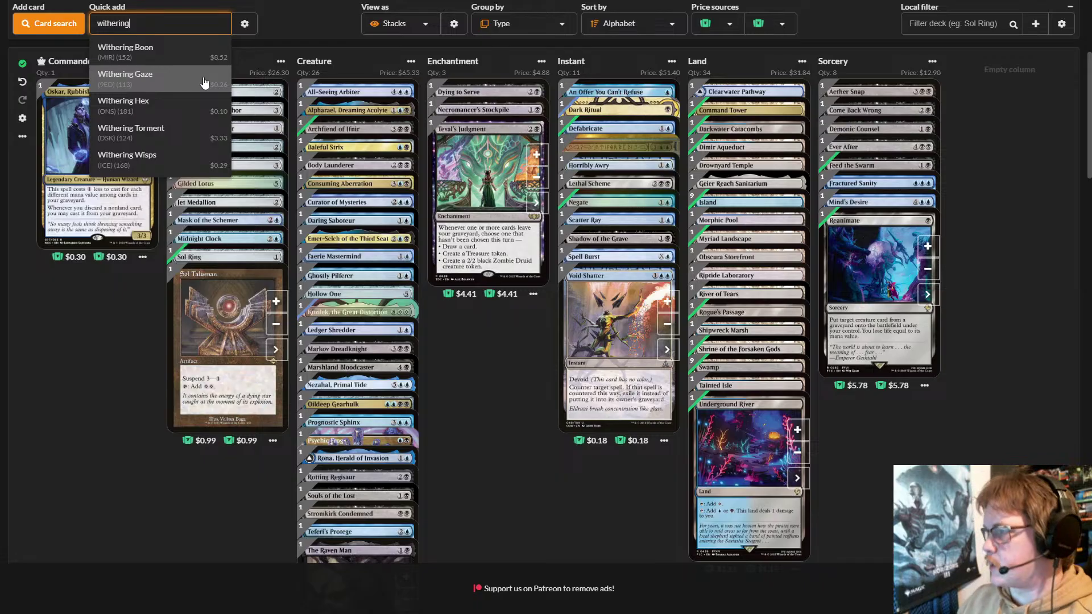
pyautogui.click(179, 131)
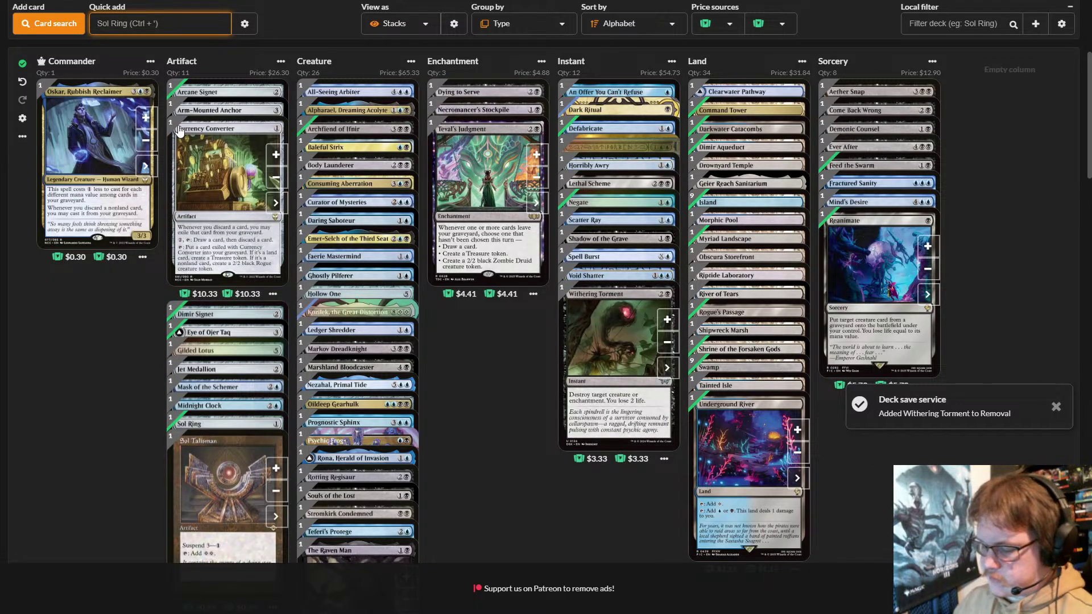
# - Look up the creature Myojin of Grim Betrayal and add one copy to the deck
pyautogui.click(155, 24)
pyautogui.write('m')
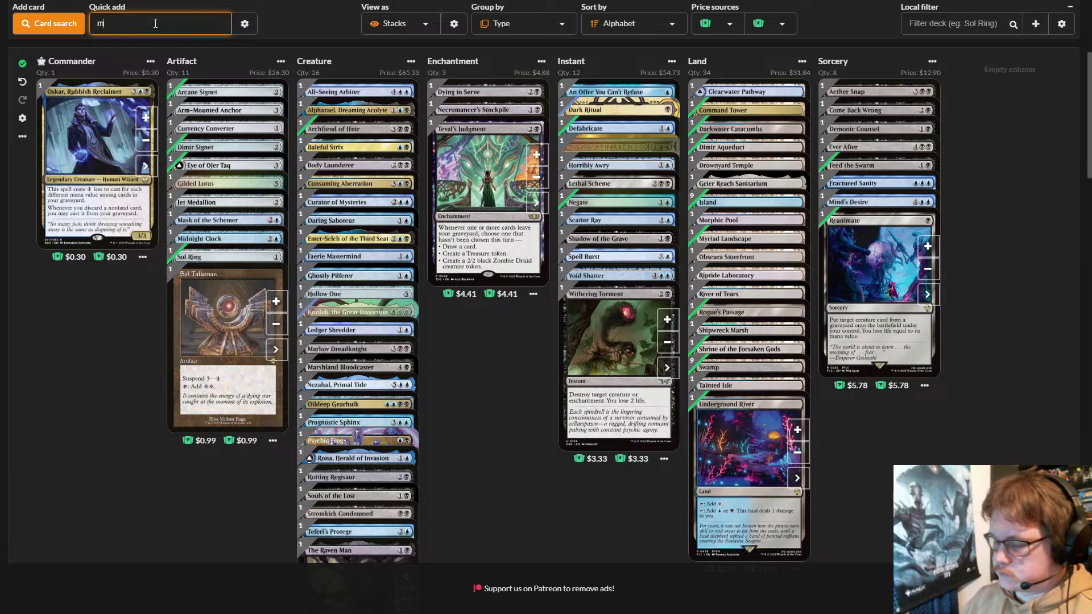
pyautogui.write('yojin')
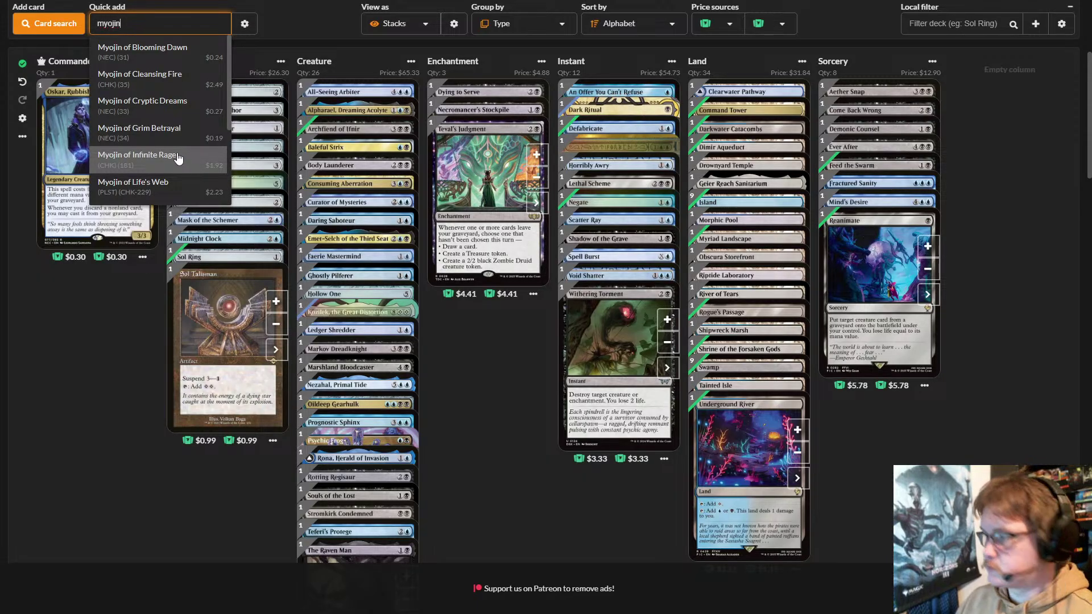
pyautogui.click(177, 132)
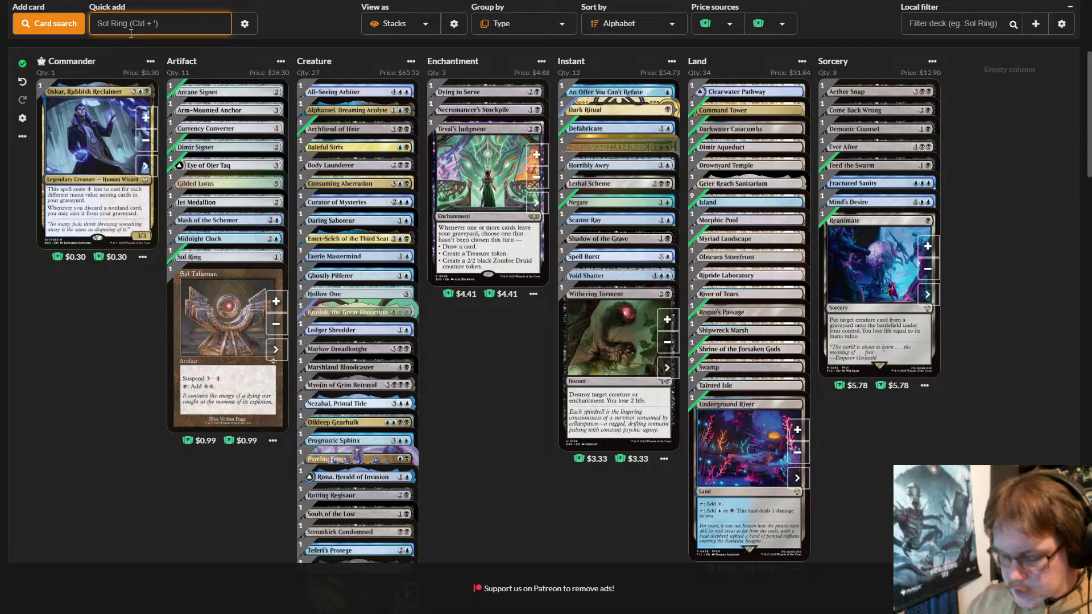
# - Look up the land Sunken Ruins and add one copy to the deck
pyautogui.write('sunk')
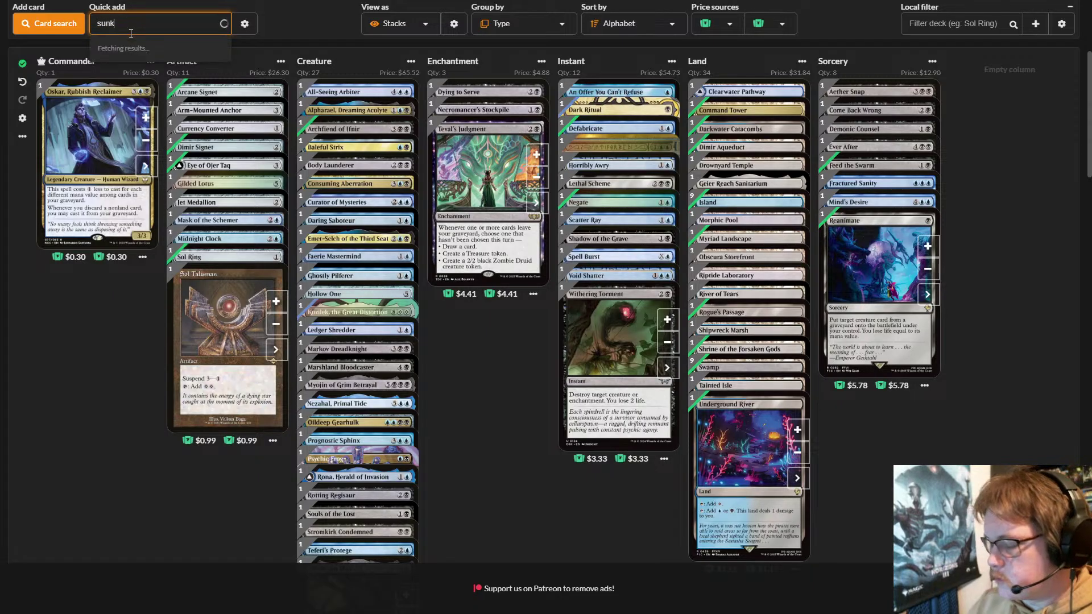
pyautogui.write('en')
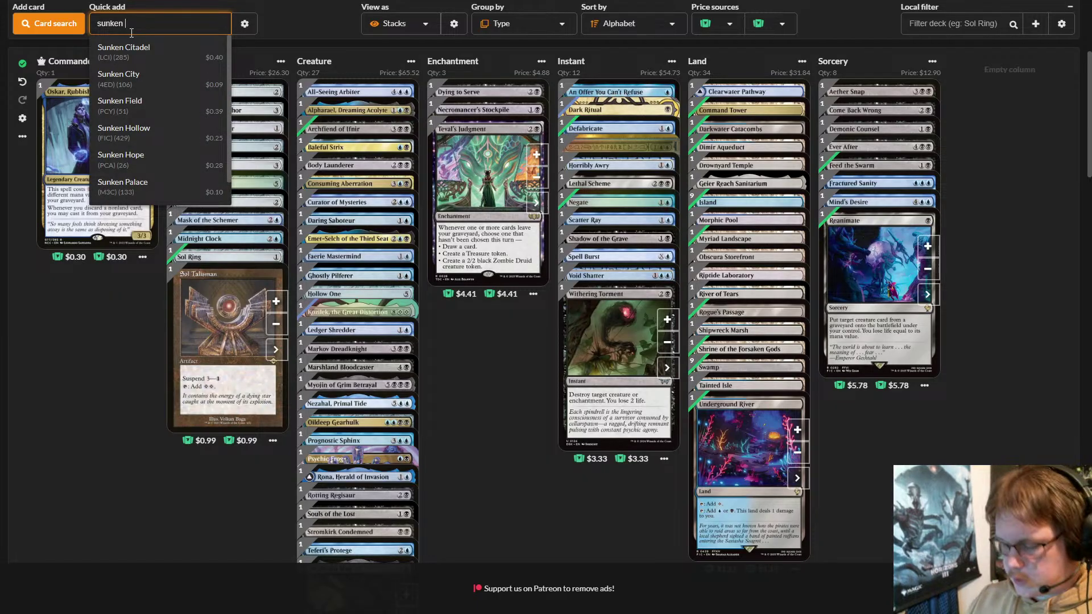
pyautogui.write(' ruin')
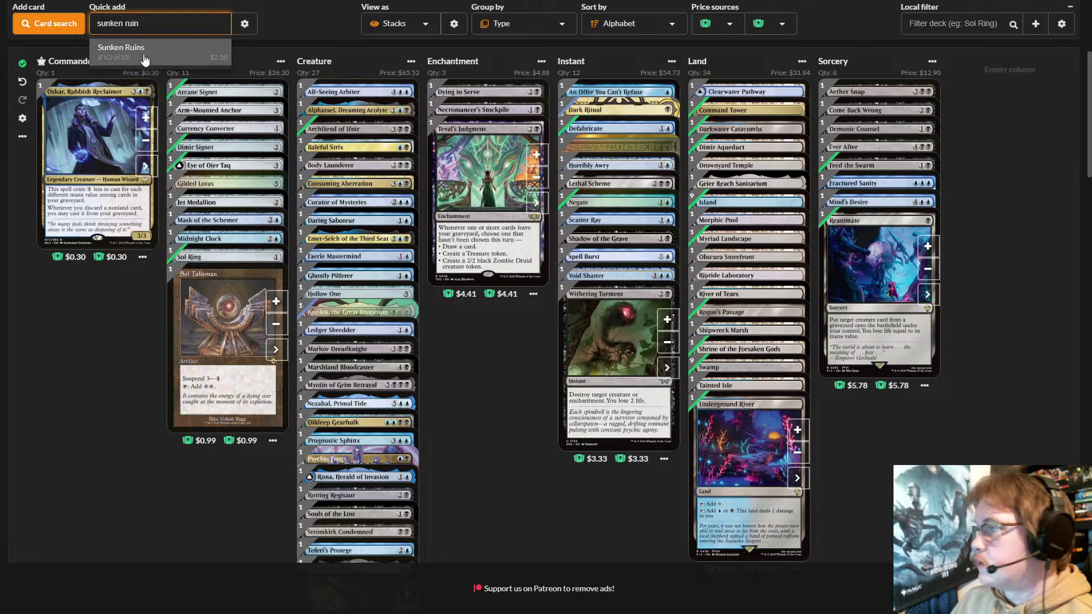
pyautogui.click(144, 56)
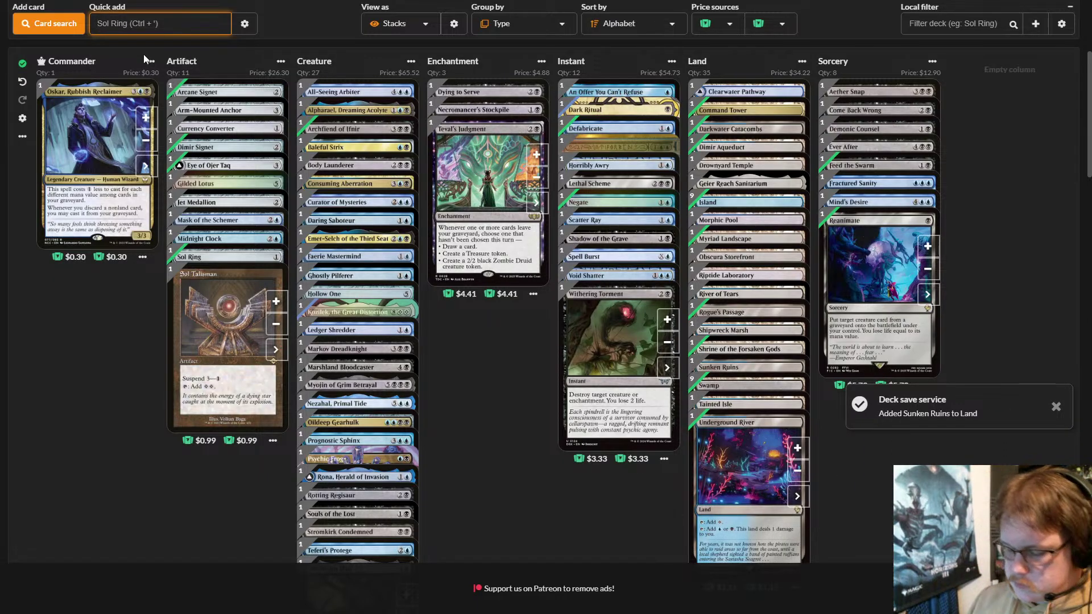
# - Look up the instant Undermine and add one copy to the deck
pyautogui.write('under')
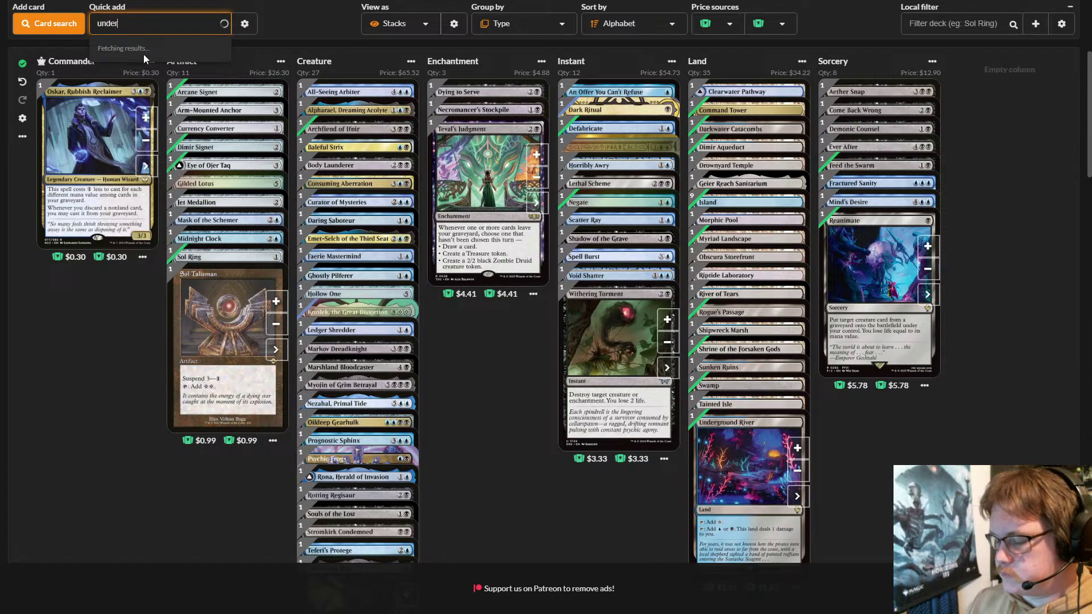
pyautogui.write('mined')
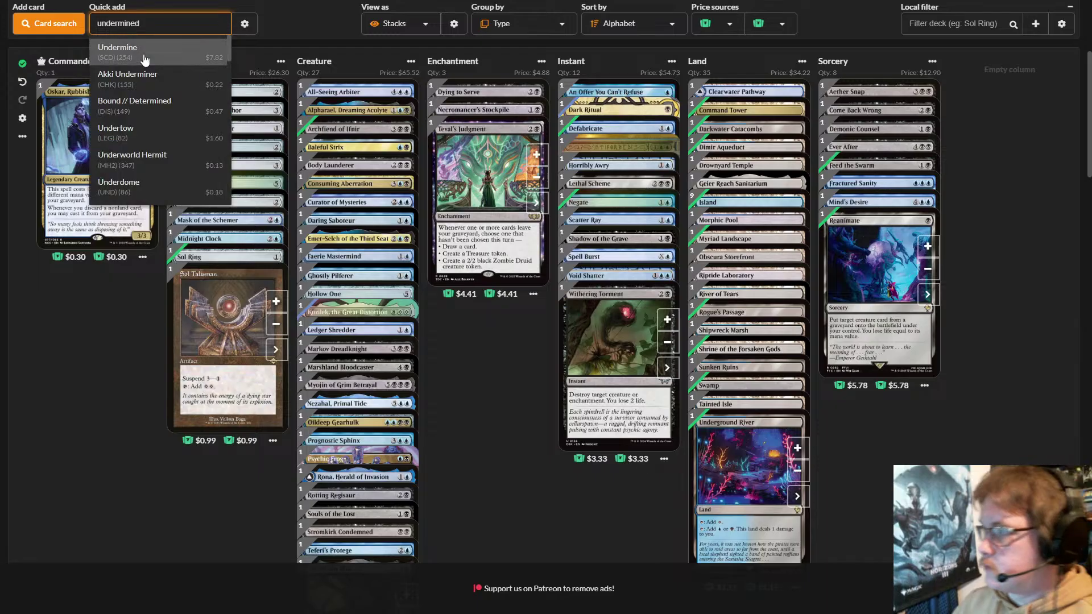
pyautogui.click(175, 49)
# - Change the printing of Undermine to Invasion (INV) (282) in its card options, and return to the deck
pyautogui.moveTo(615, 277)
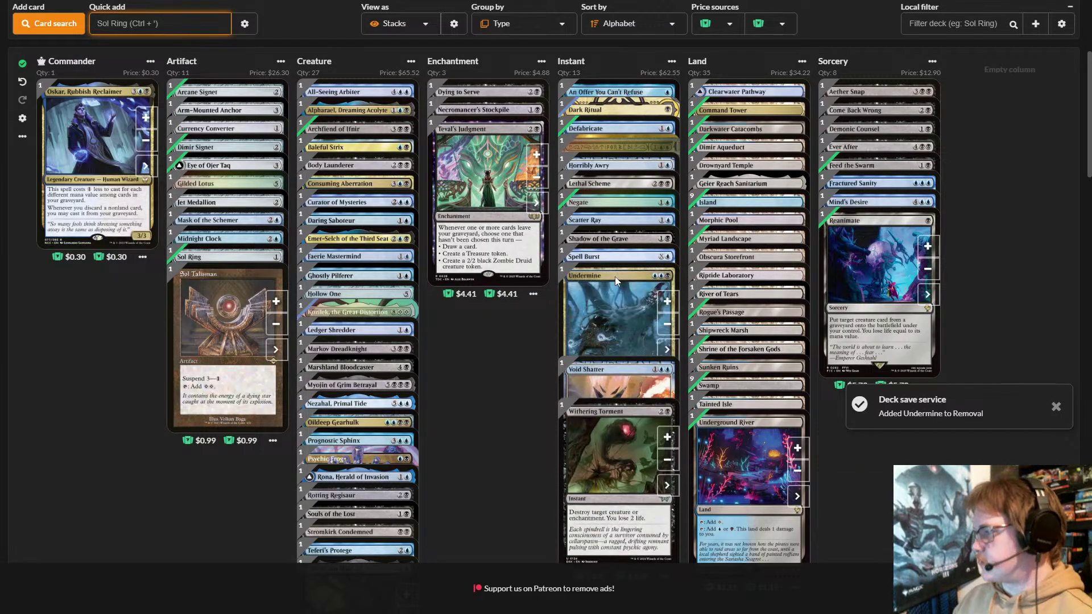
pyautogui.click(667, 349)
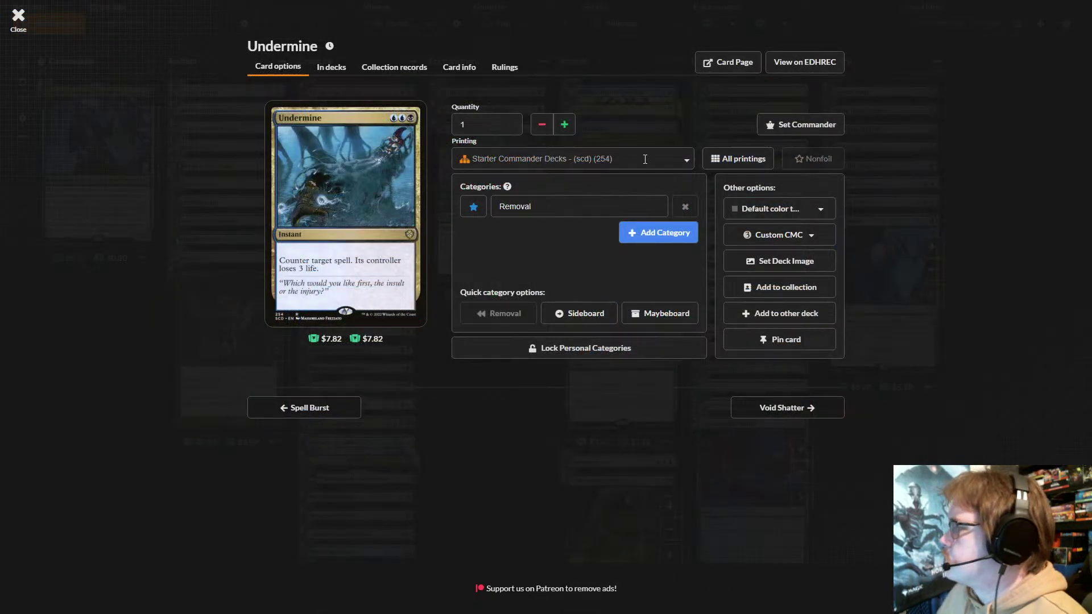
pyautogui.click(646, 159)
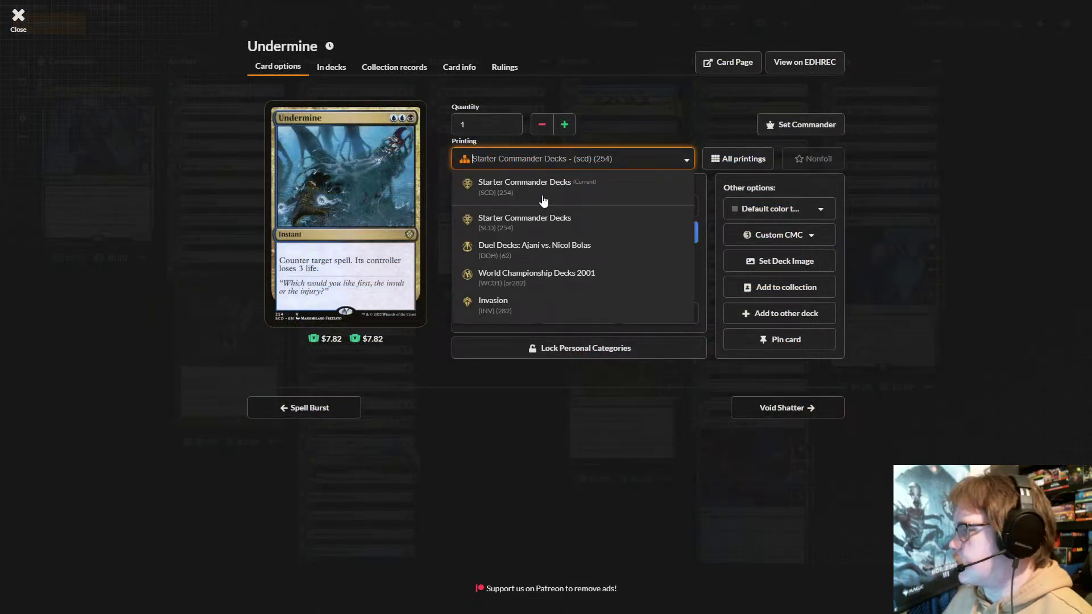
pyautogui.click(541, 301)
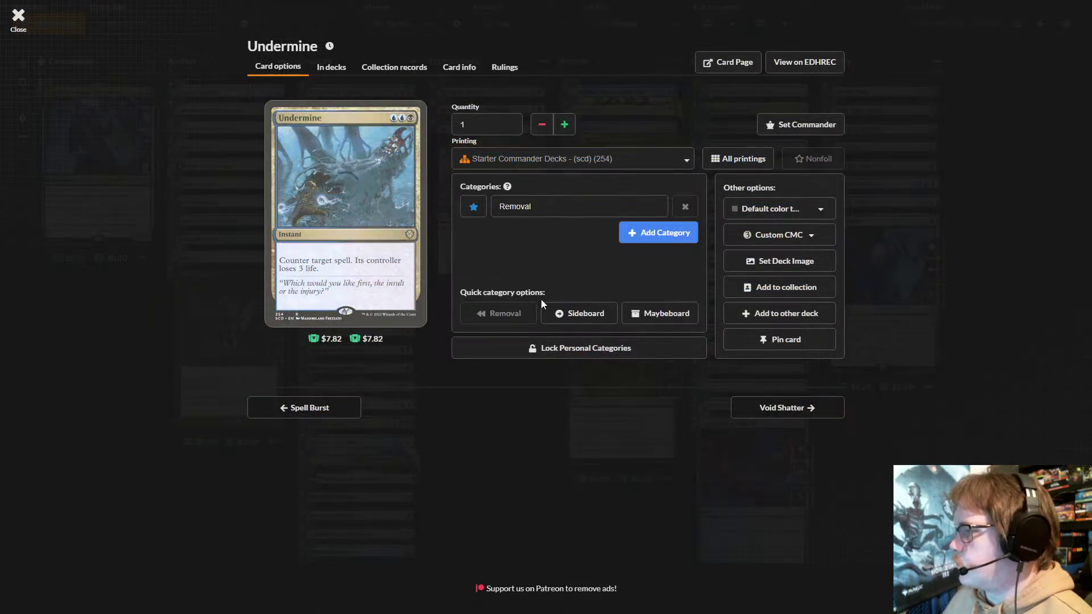
pyautogui.click(469, 502)
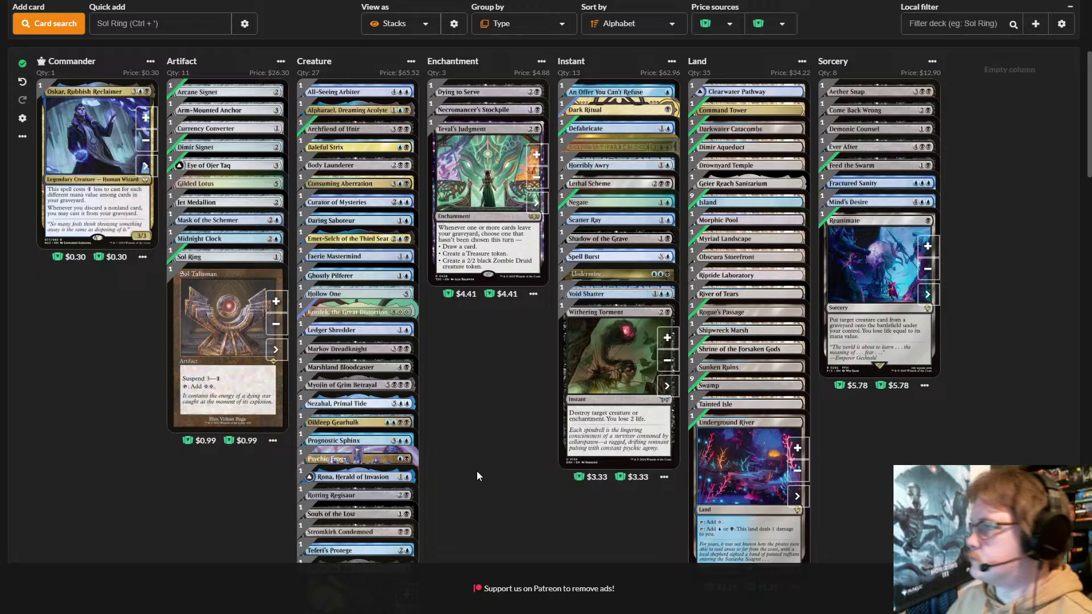
# - Look up the creature Psionic Snoop and add one copy to the deck
pyautogui.click(176, 25)
pyautogui.write('p')
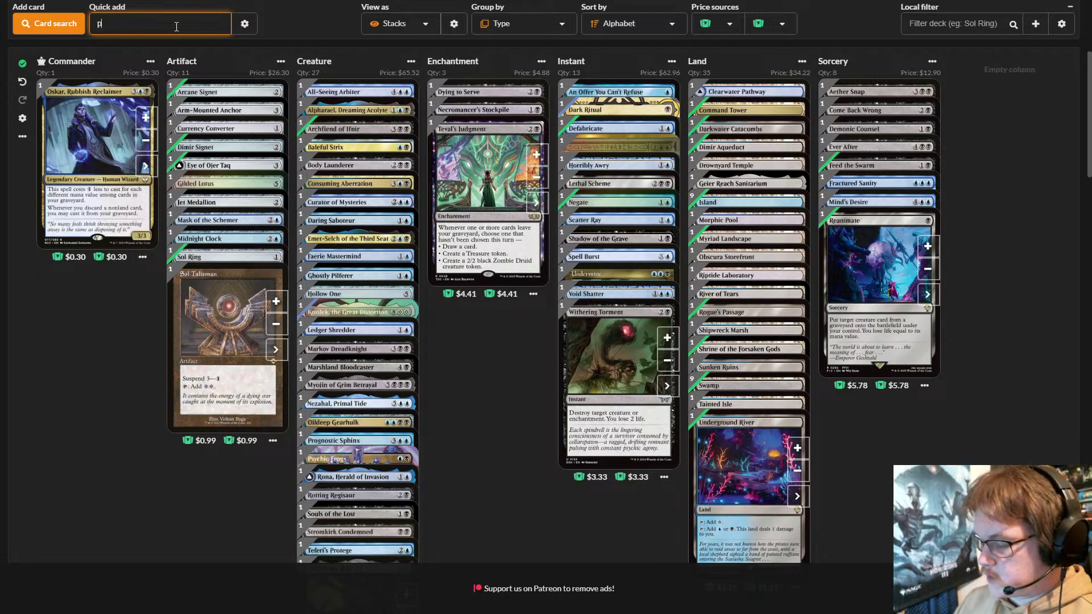
pyautogui.write('sionic')
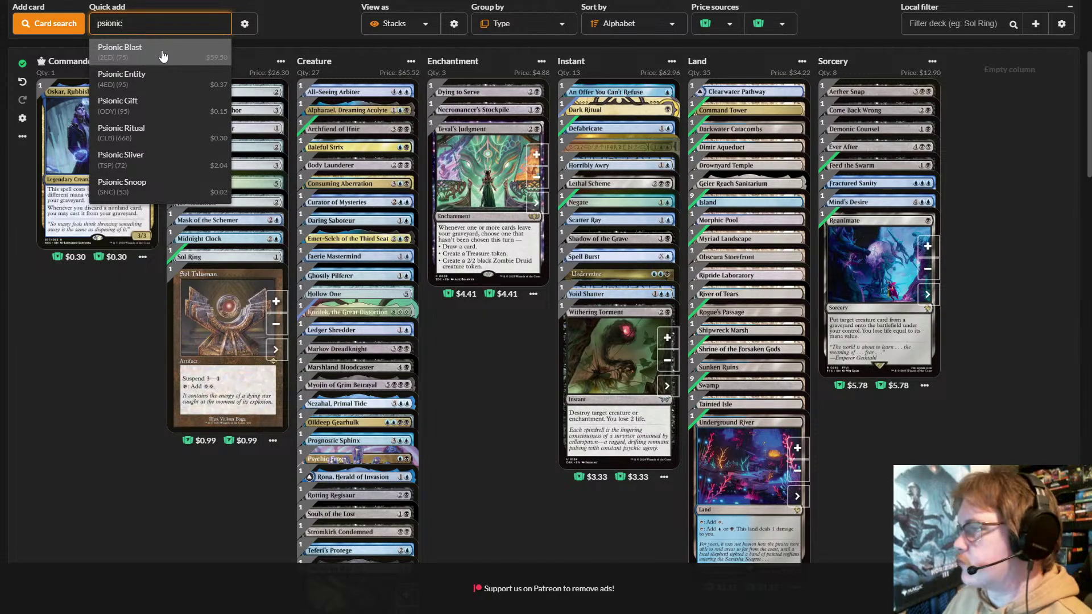
pyautogui.click(185, 186)
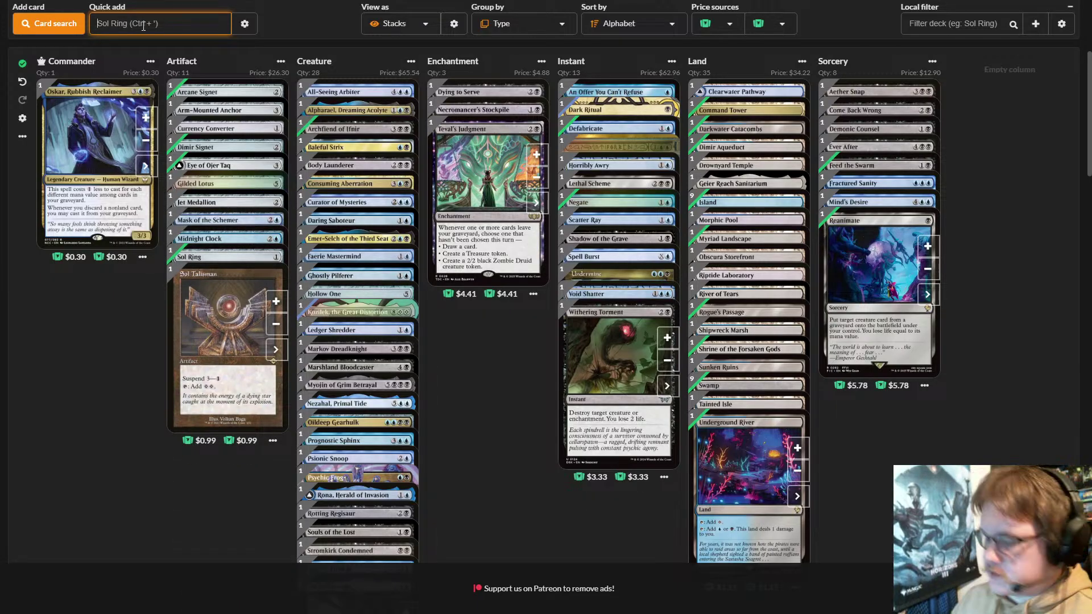
# - Look up the creature Diamond Lion and add one copy to the deck
pyautogui.write('dia')
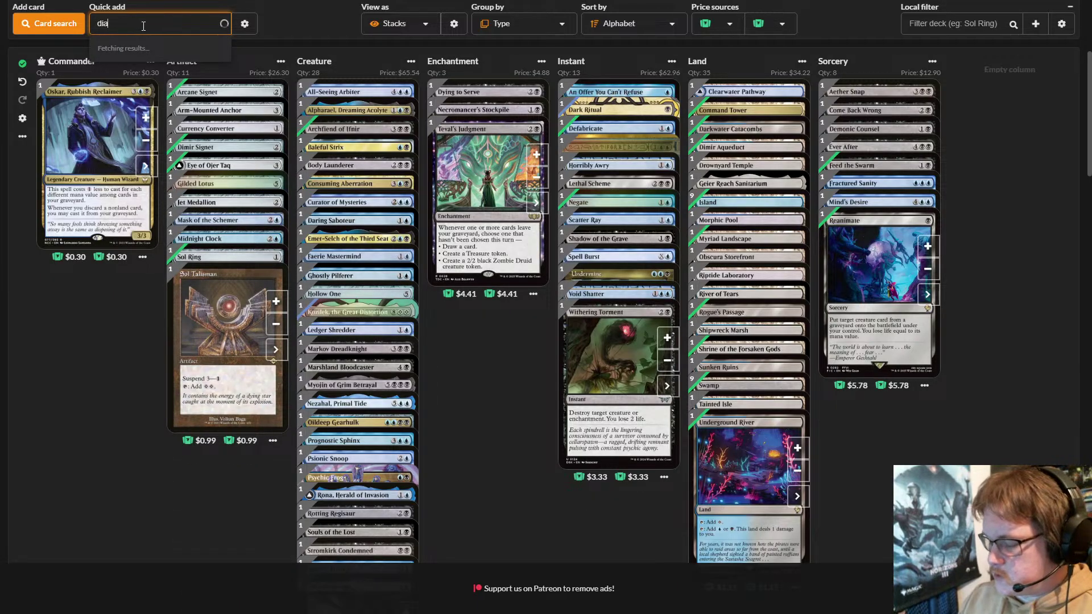
pyautogui.write('mond ')
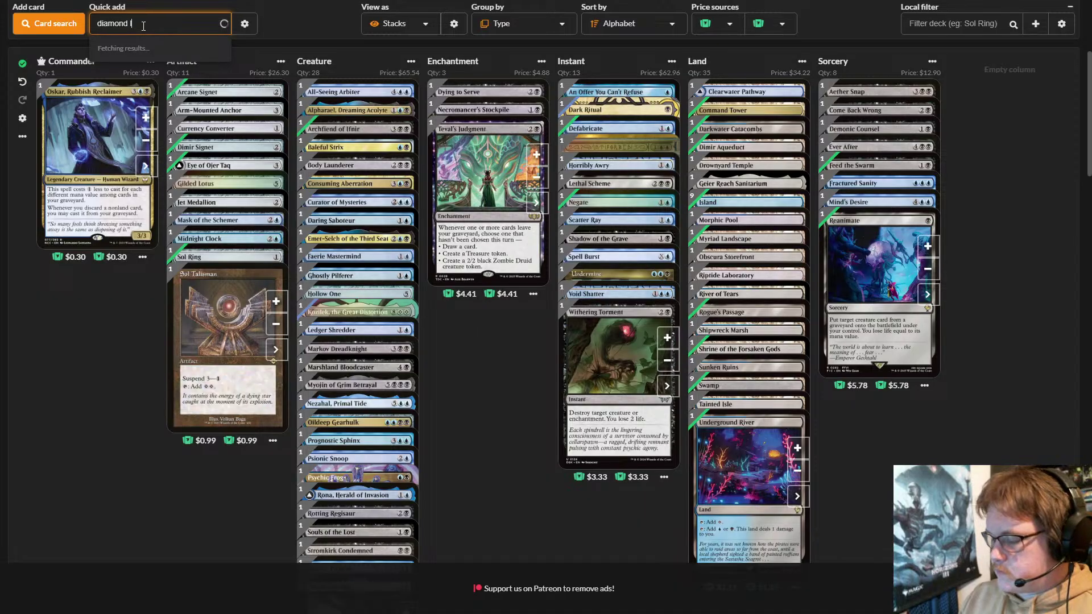
pyautogui.write('lion')
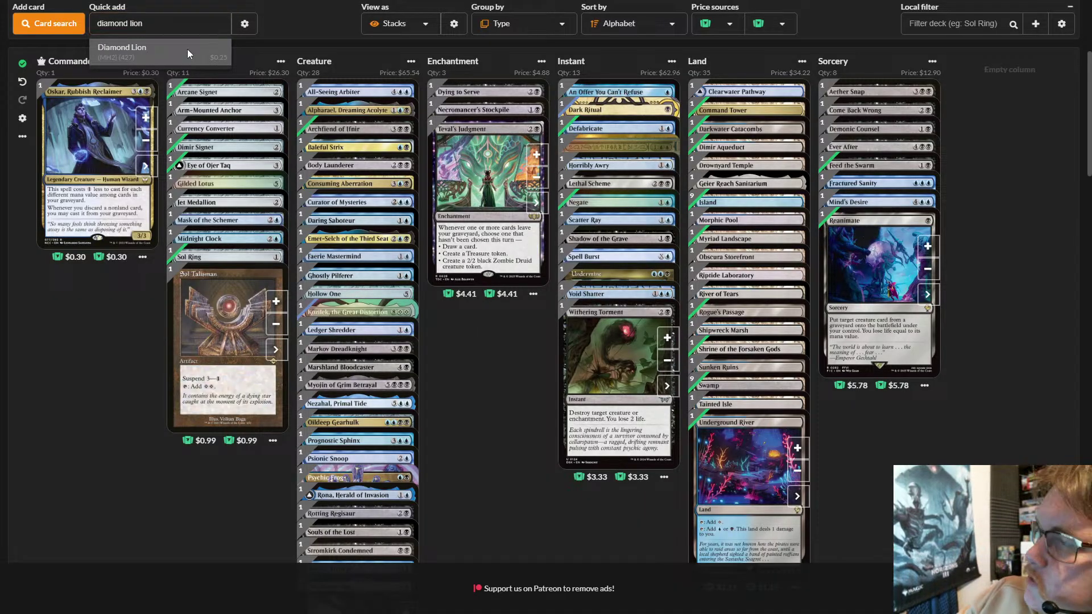
pyautogui.click(187, 50)
pyautogui.scroll(5, 507, 456)
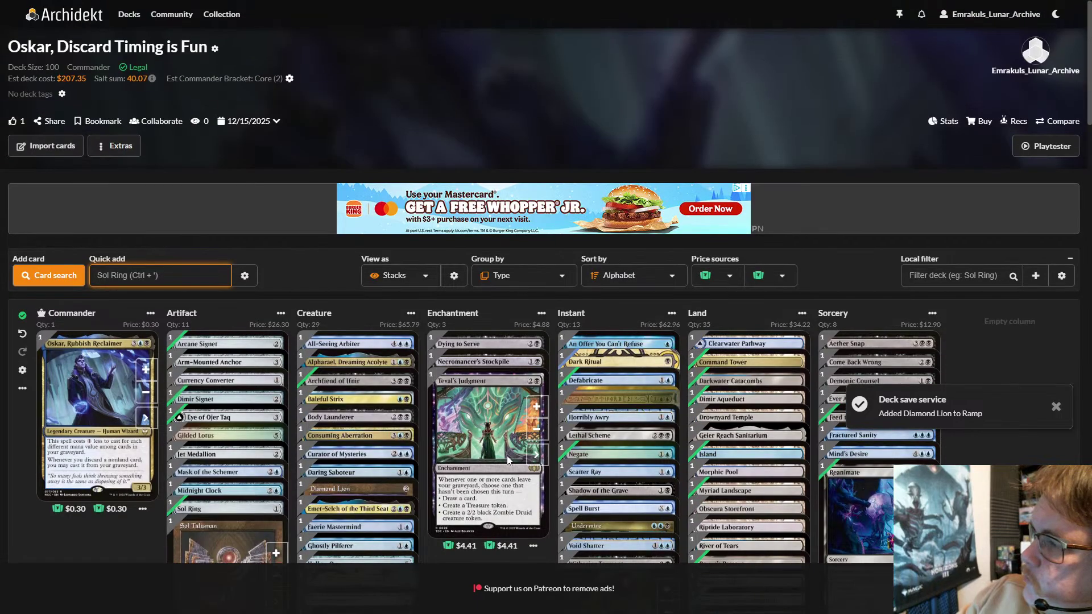
# - Set the finish of Diamond Lion's Modern Horizons 2 printing to Foil in its card options, and return to the deck
pyautogui.scroll(-1, 355, 149)
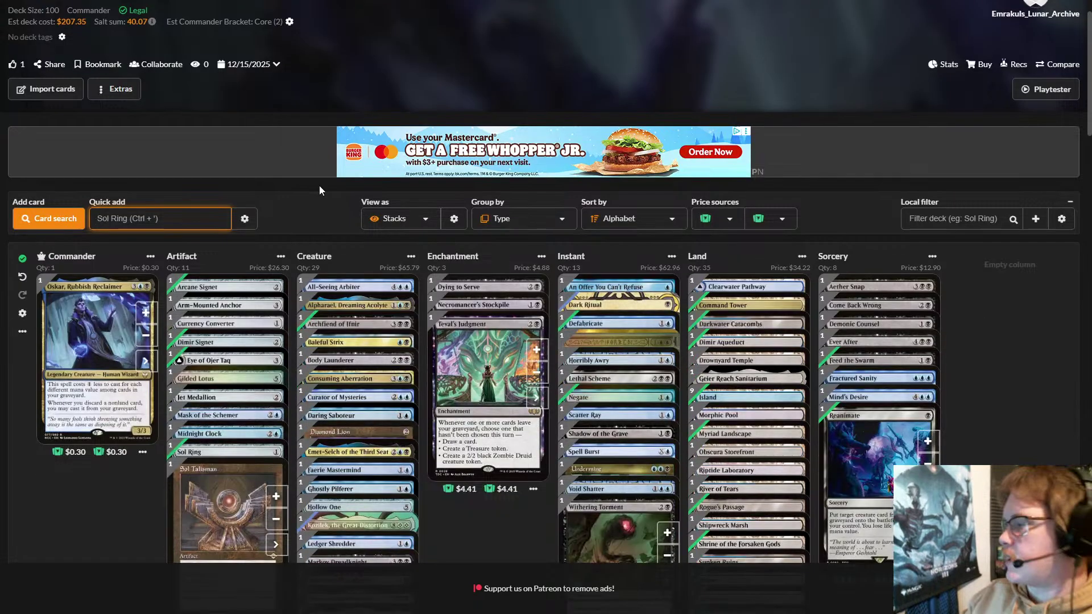
pyautogui.scroll(-3, 319, 185)
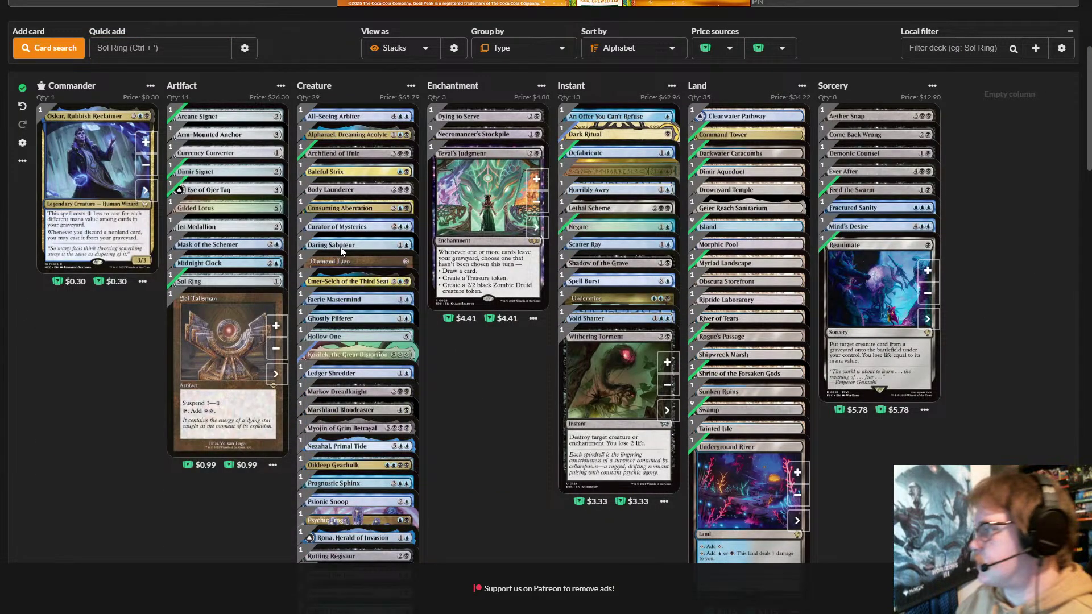
pyautogui.moveTo(343, 262)
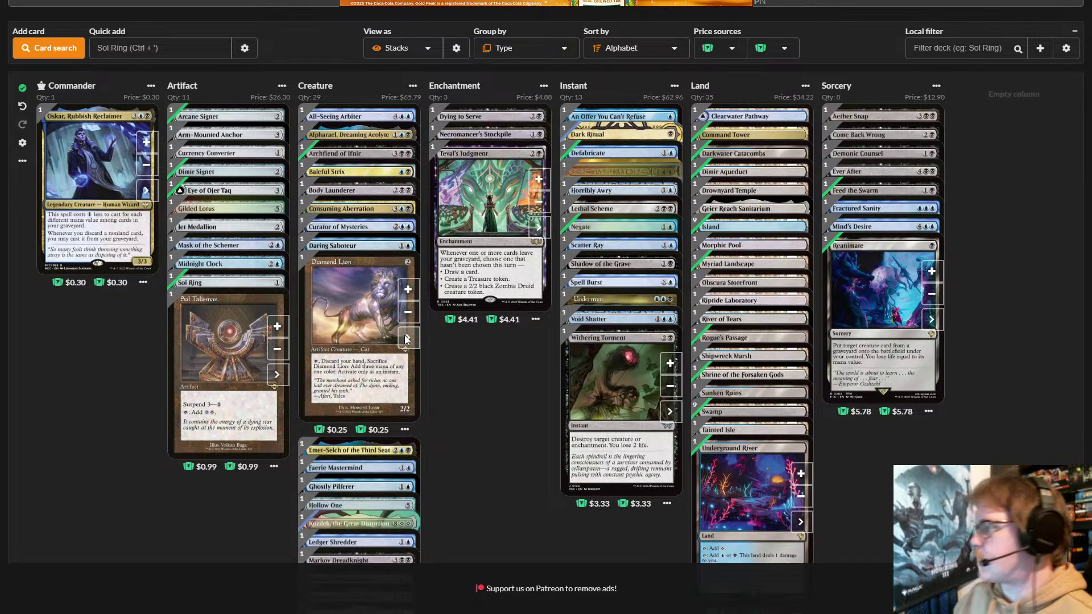
pyautogui.click(406, 338)
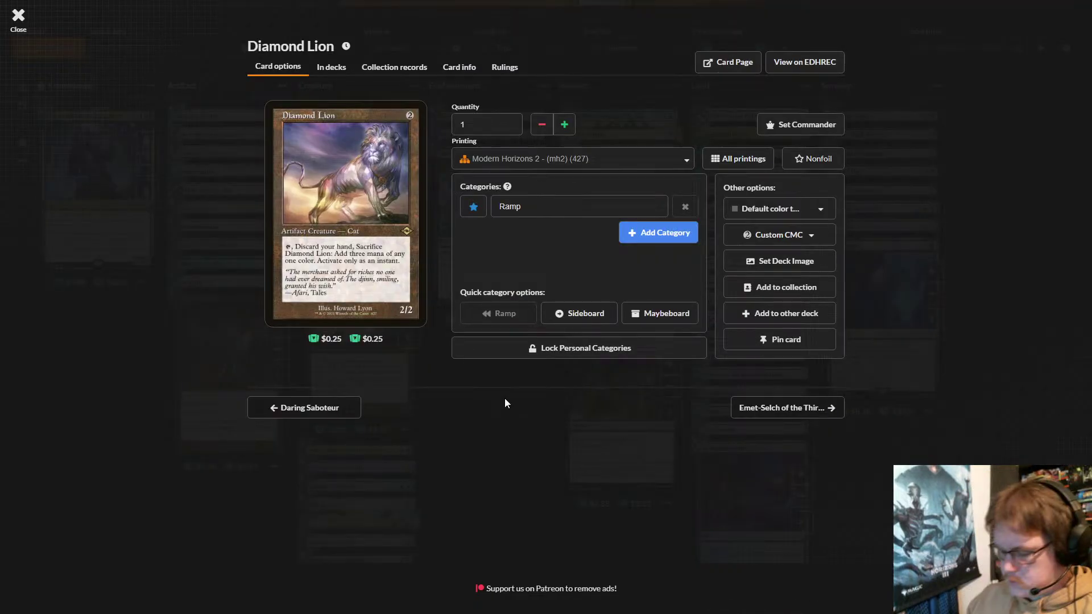
pyautogui.click(811, 162)
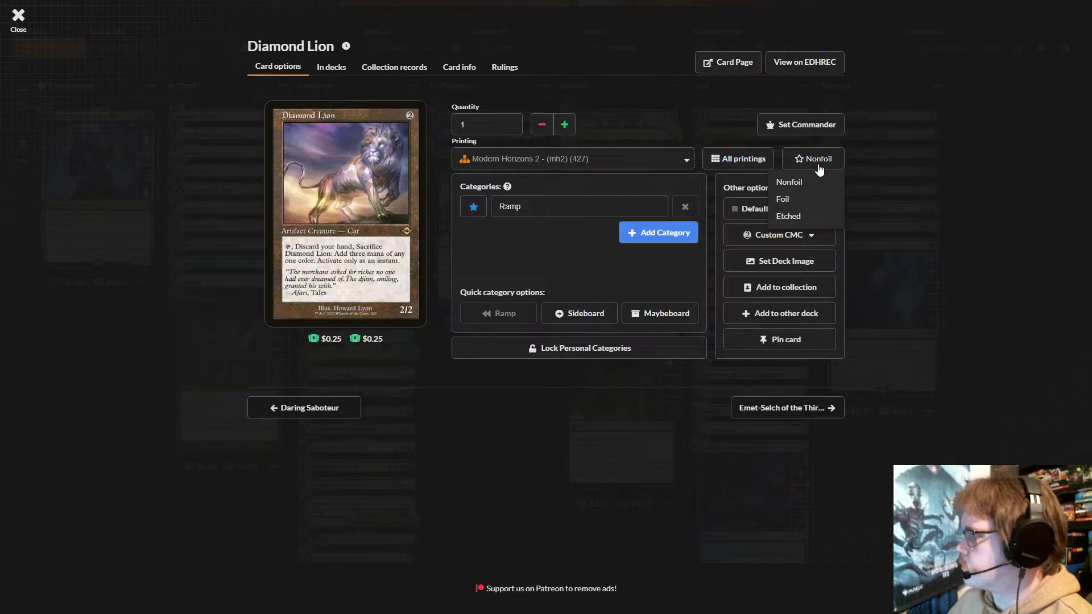
pyautogui.click(783, 199)
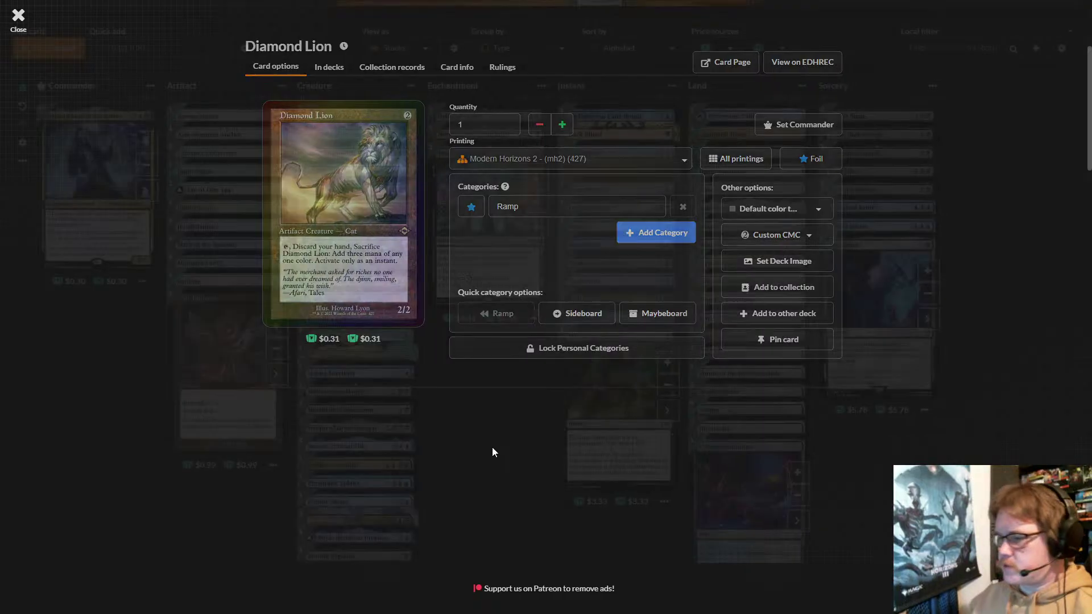
pyautogui.click(492, 447)
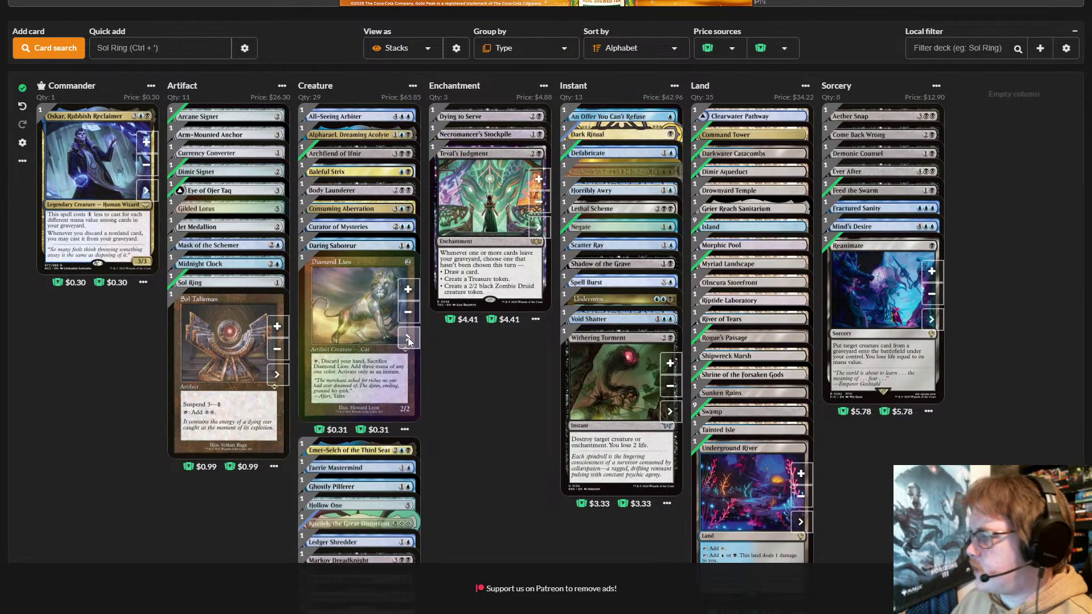
pyautogui.click(408, 340)
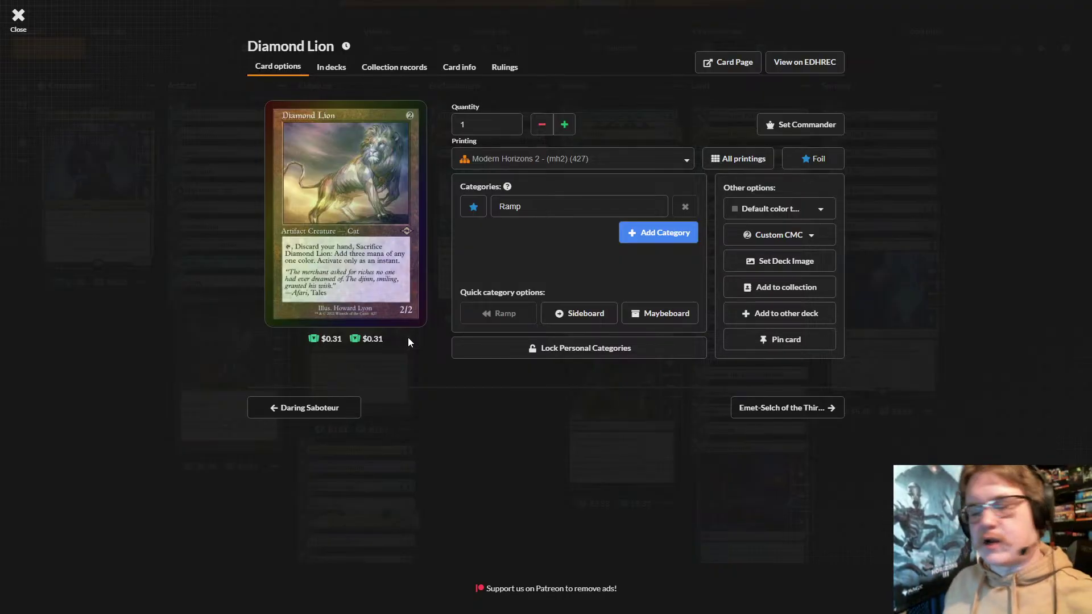
pyautogui.click(455, 455)
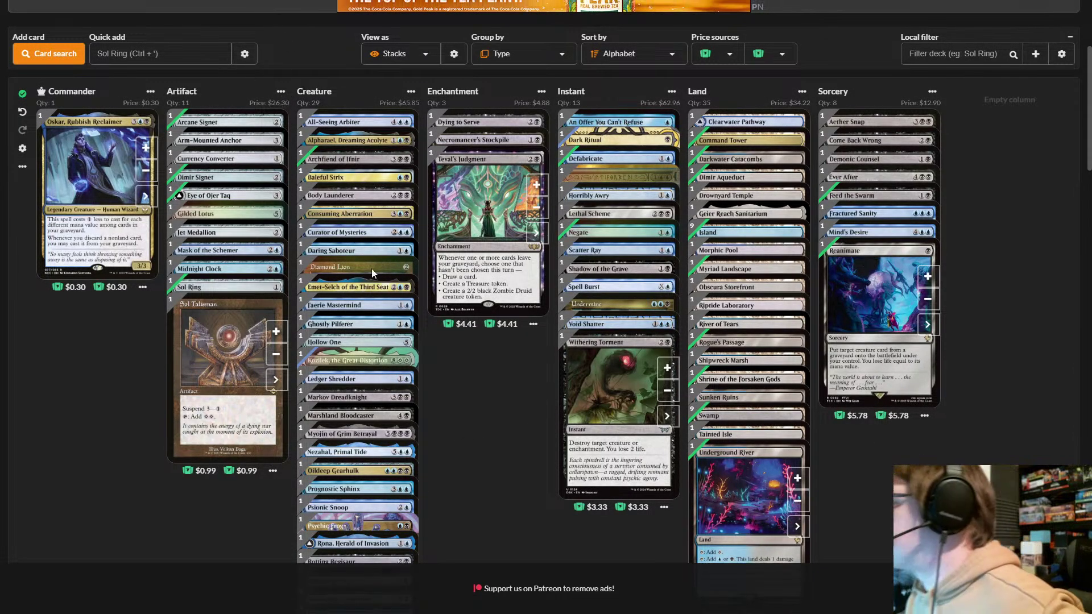
# - Start a new deck and name it "Betor, Ancestor's Voice"
pyautogui.scroll(4, 370, 268)
pyautogui.moveTo(123, 18)
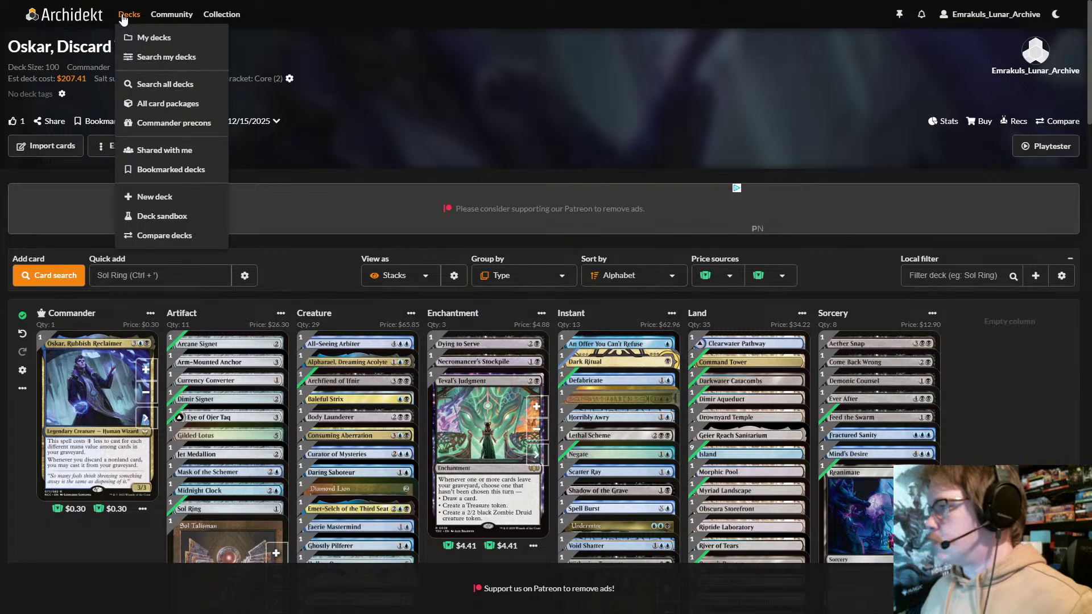
pyautogui.click(166, 195)
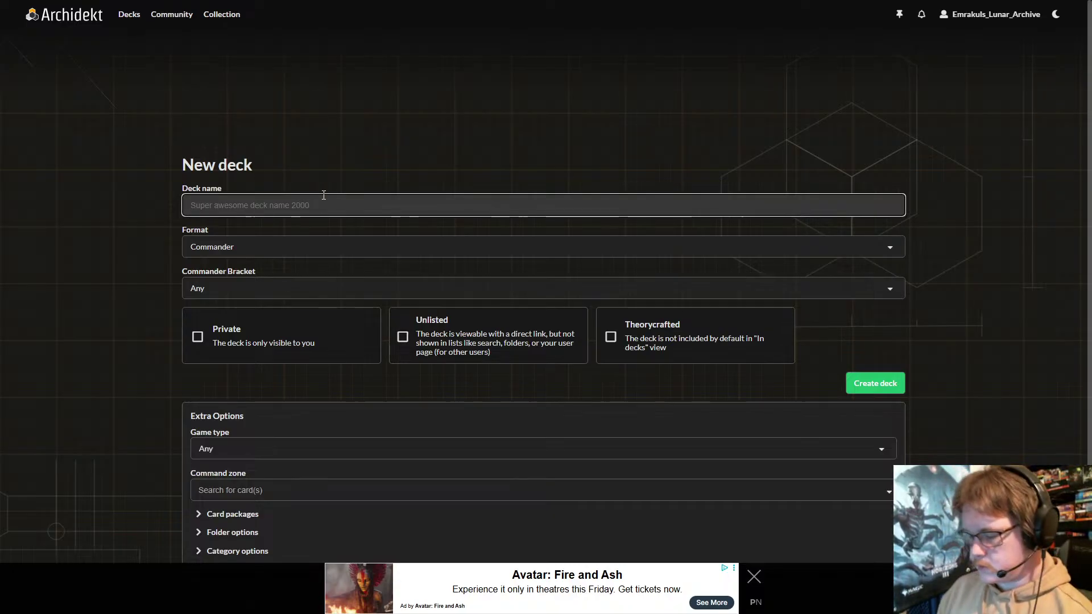
pyautogui.write('Betor')
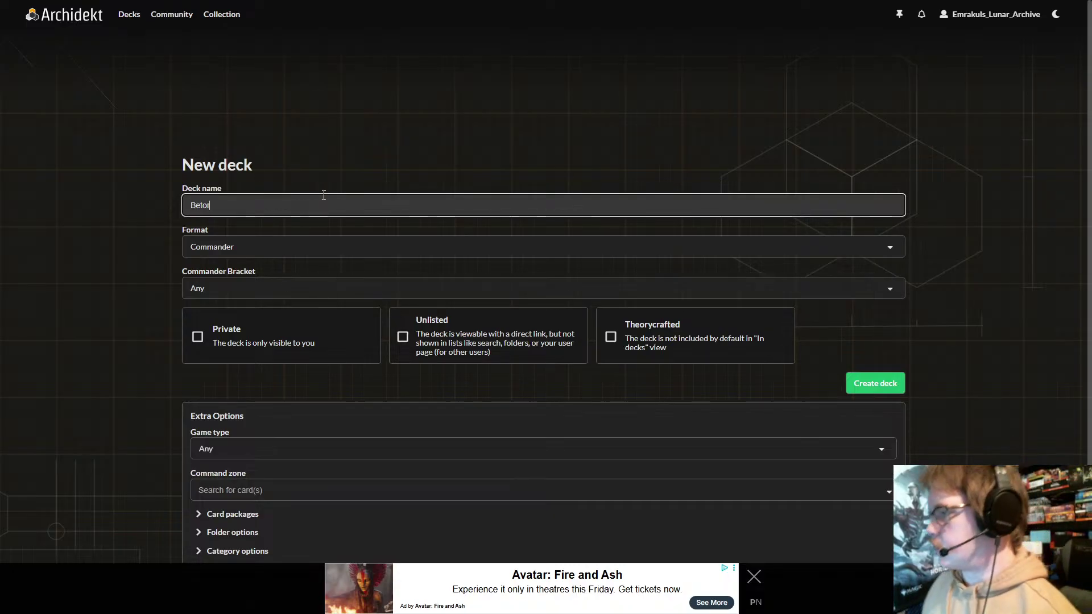
pyautogui.write(', ')
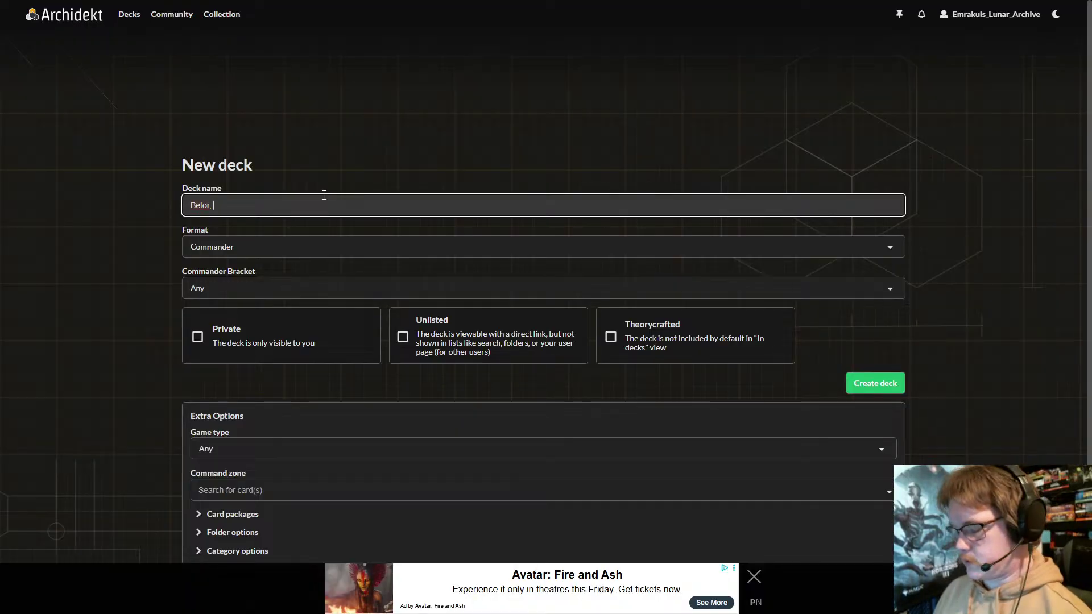
pyautogui.write('An')
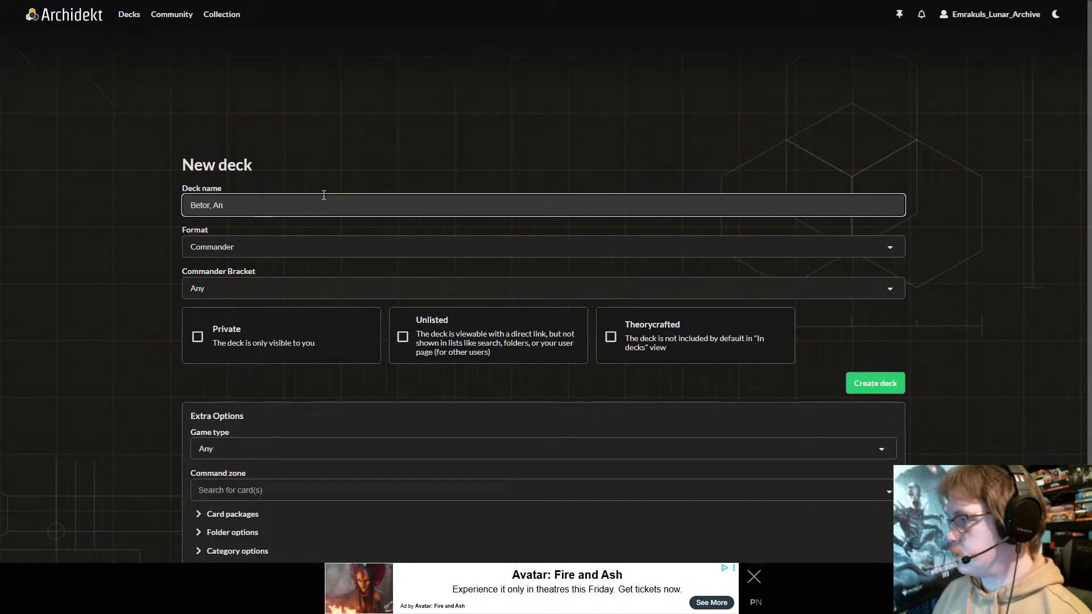
pyautogui.write("cestor's")
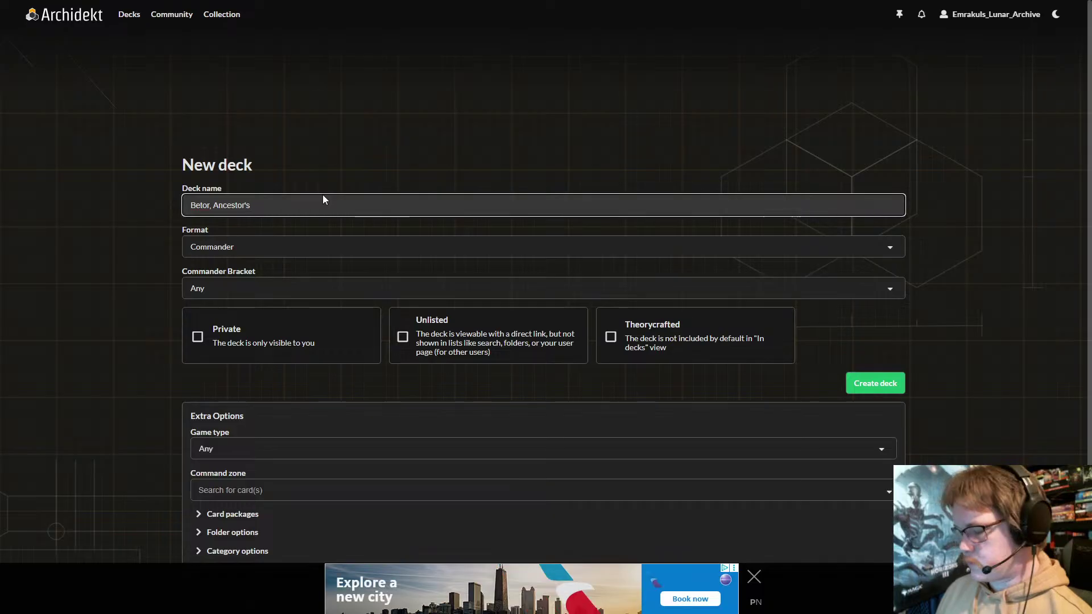
pyautogui.write('Voice')
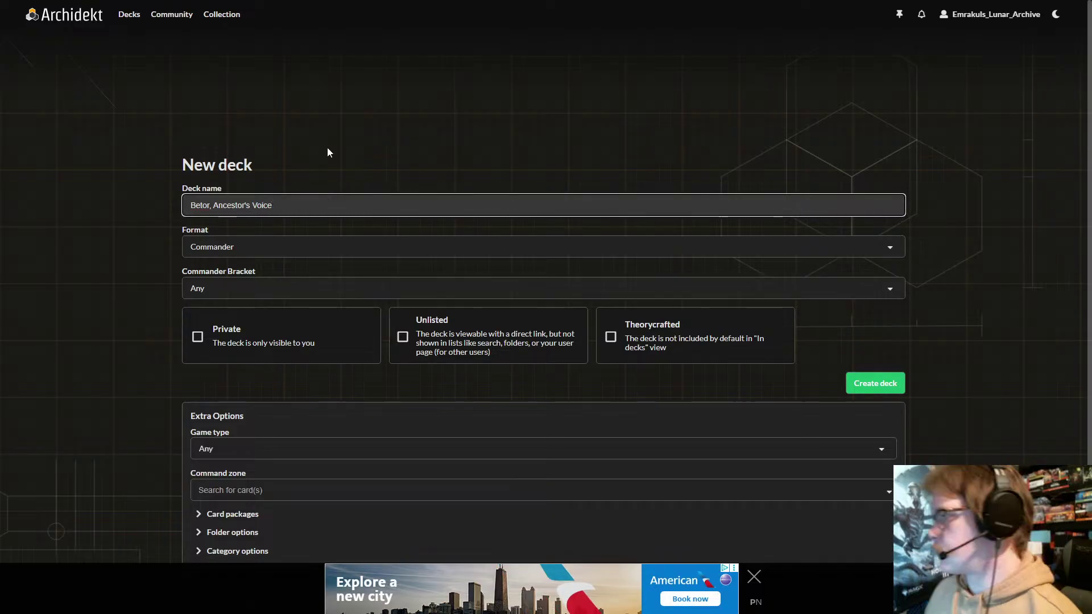
# - Add Betor, Ancestor's Voice to the new deck's command zone and create the deck
pyautogui.scroll(-2, 340, 266)
pyautogui.click(336, 376)
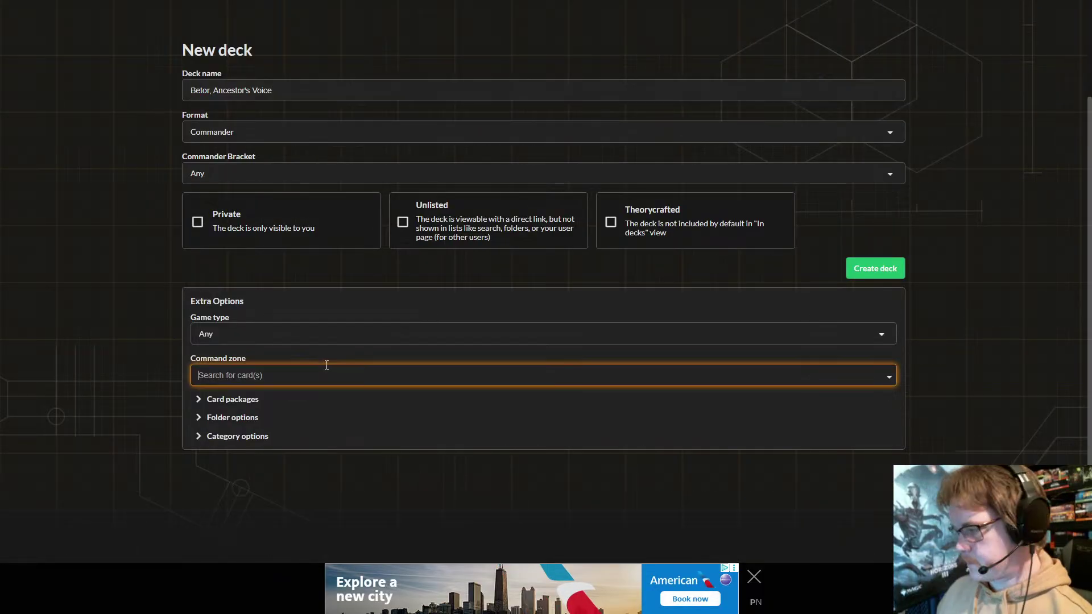
pyautogui.scroll(2, 316, 144)
pyautogui.moveTo(307, 206); pyautogui.dragTo(190, 199)
pyautogui.hotkey('ctrl', 'c')
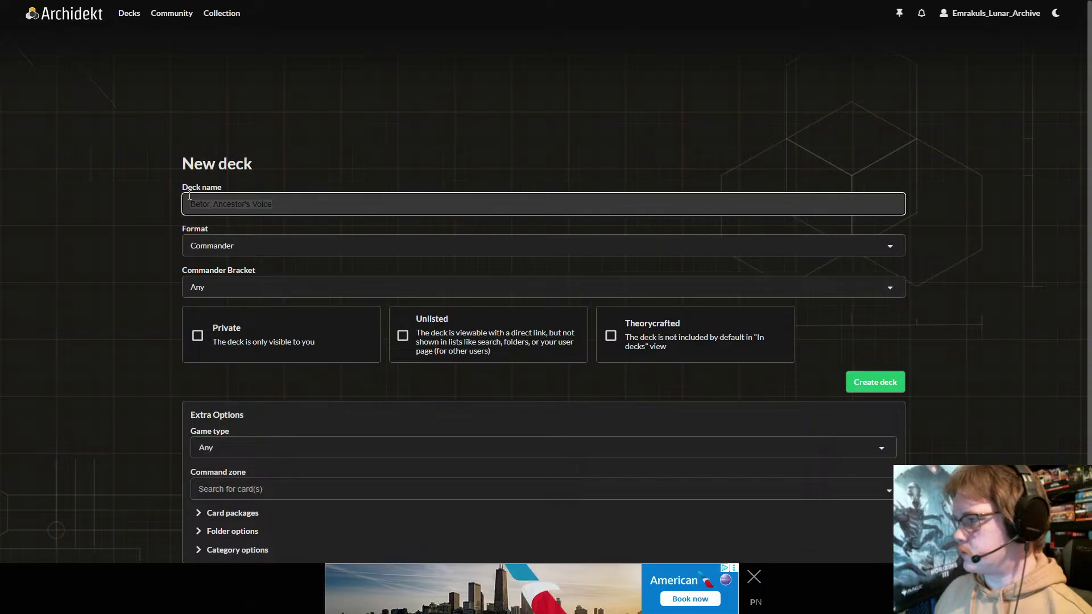
pyautogui.click(268, 490)
pyautogui.hotkey('ctrl', 'v')
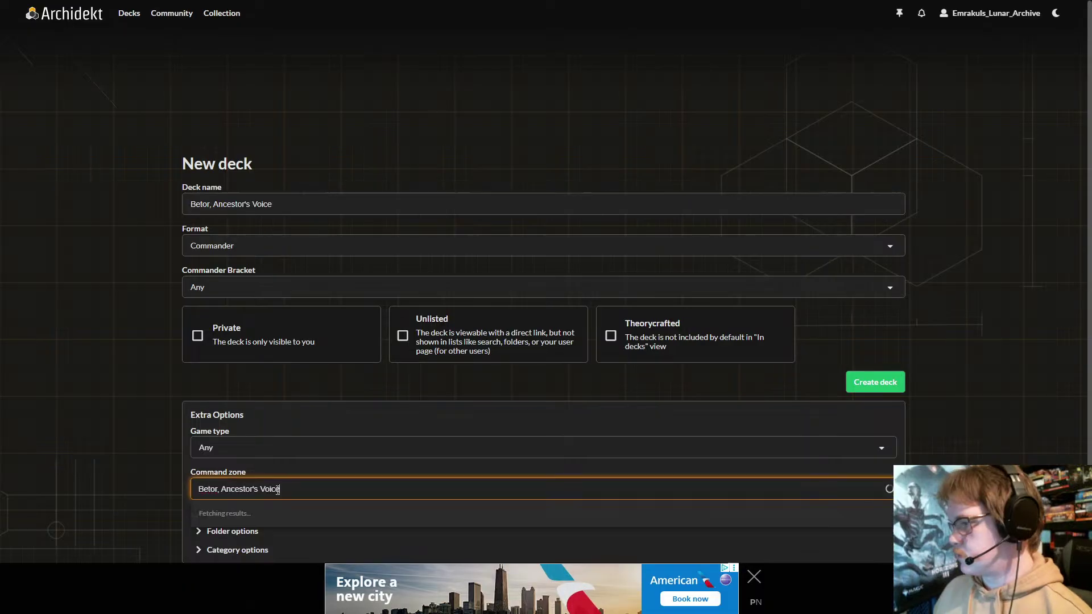
pyautogui.scroll(-2, 414, 475)
pyautogui.click(292, 410)
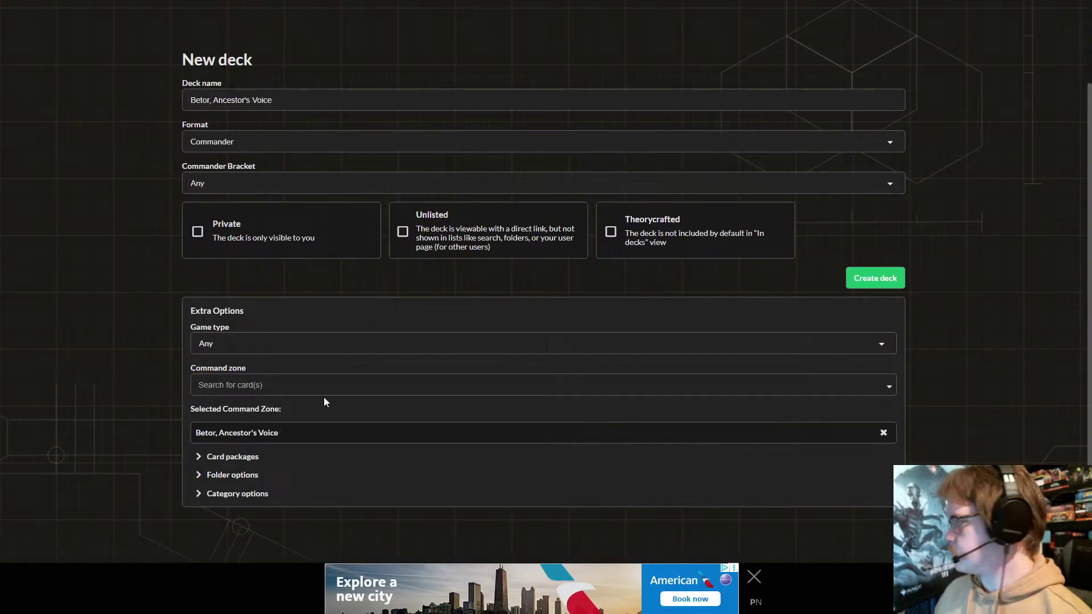
pyautogui.click(886, 283)
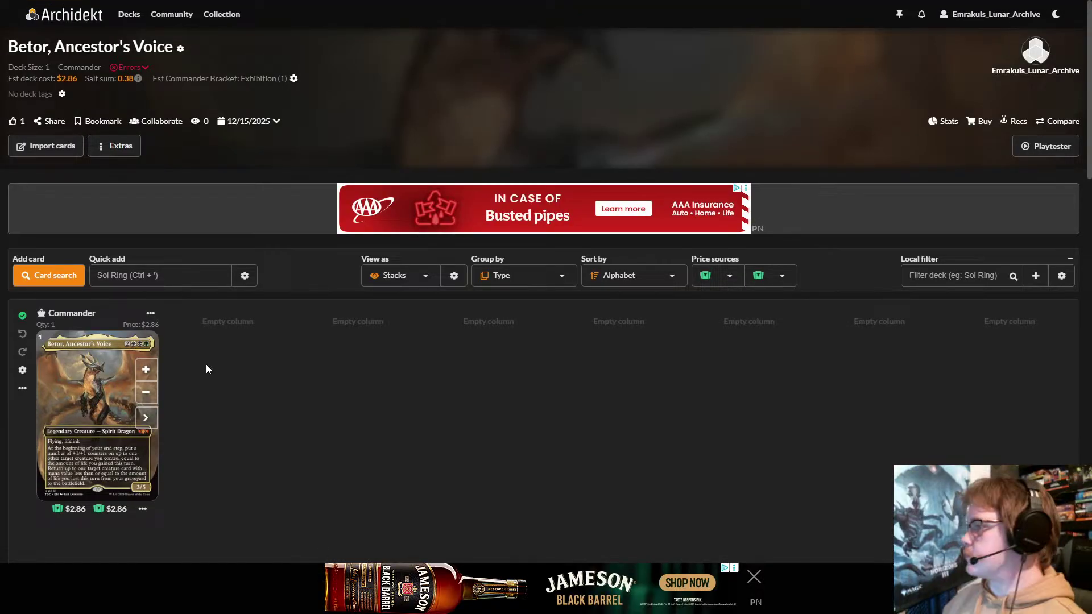
# - Dismiss the advertisement banner covering part of the new deck's page
pyautogui.click(202, 273)
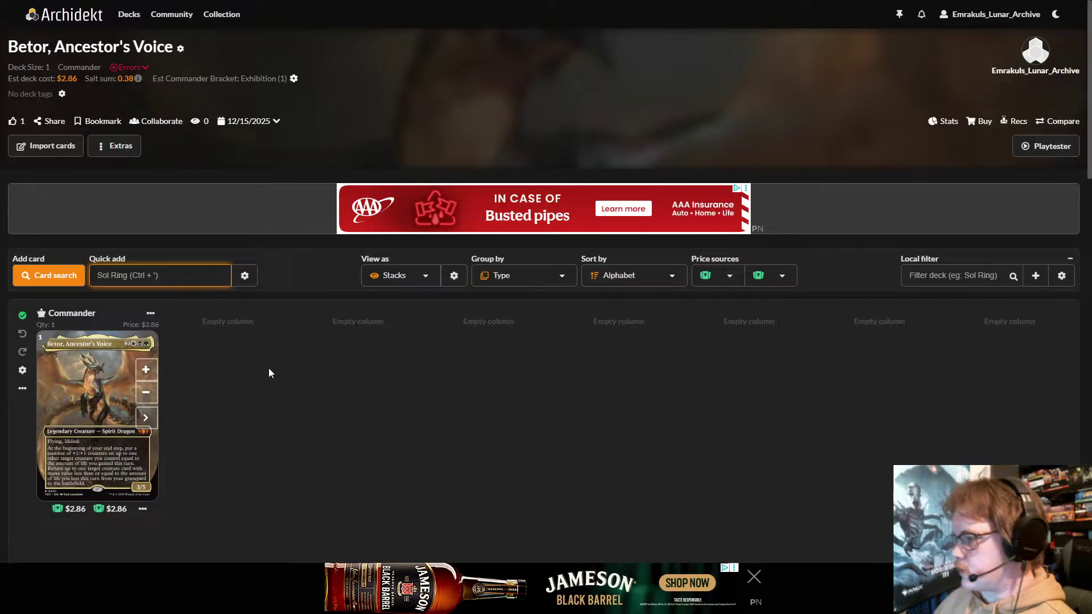
pyautogui.scroll(-2, 268, 361)
pyautogui.scroll(2, 268, 360)
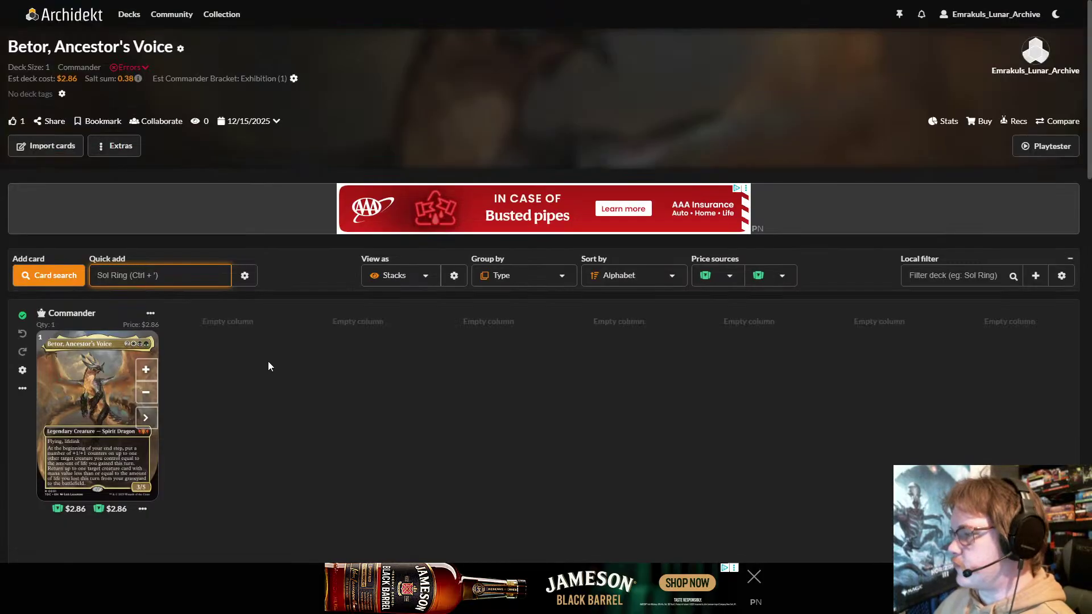
pyautogui.click(312, 270)
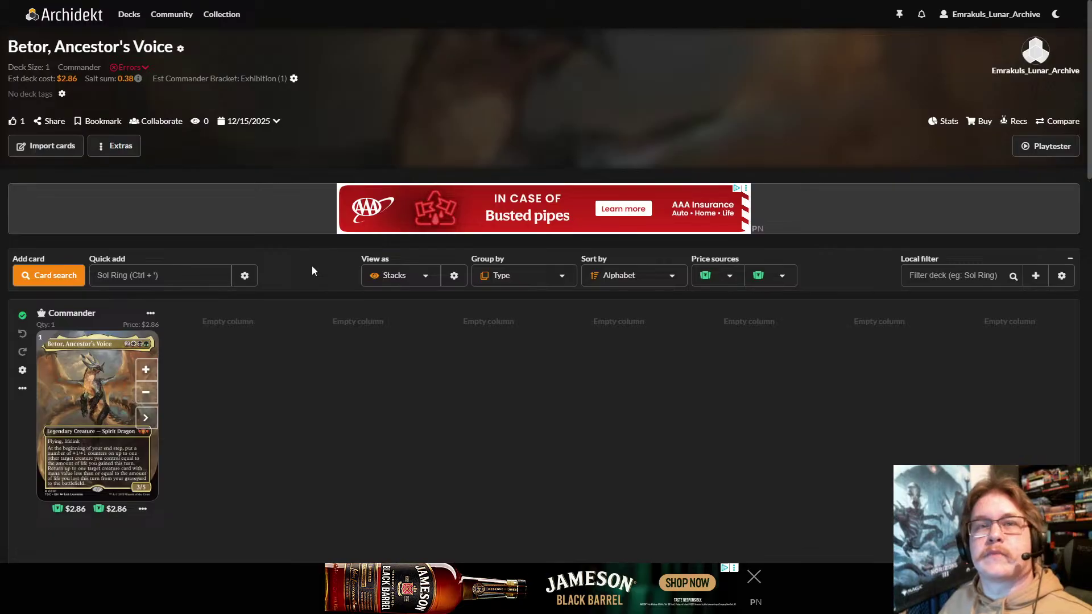
pyautogui.click(754, 577)
pyautogui.scroll(-5, 810, 473)
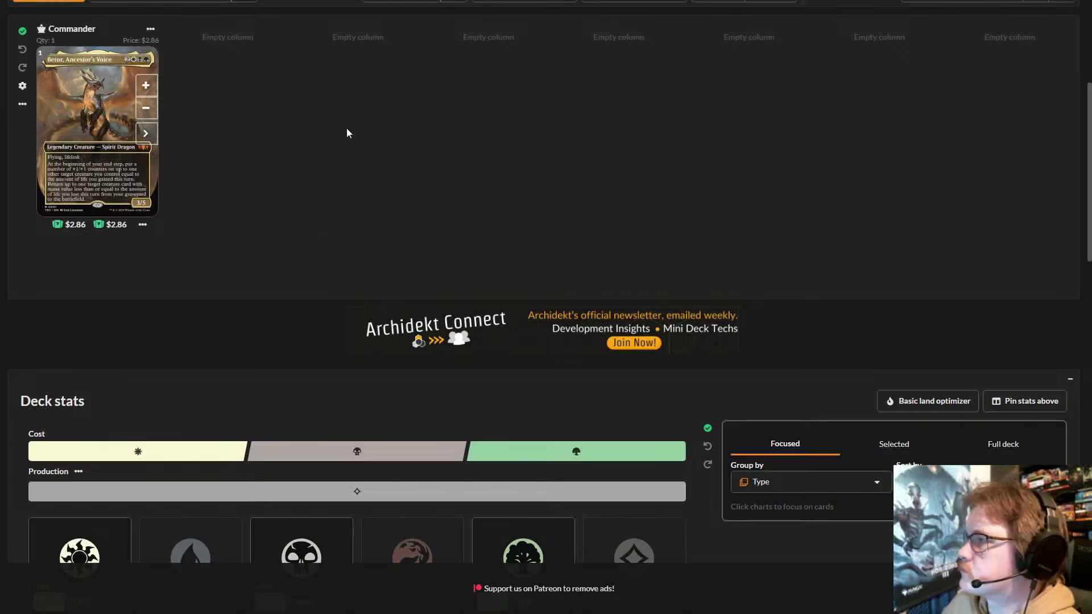
pyautogui.scroll(1, 341, 136)
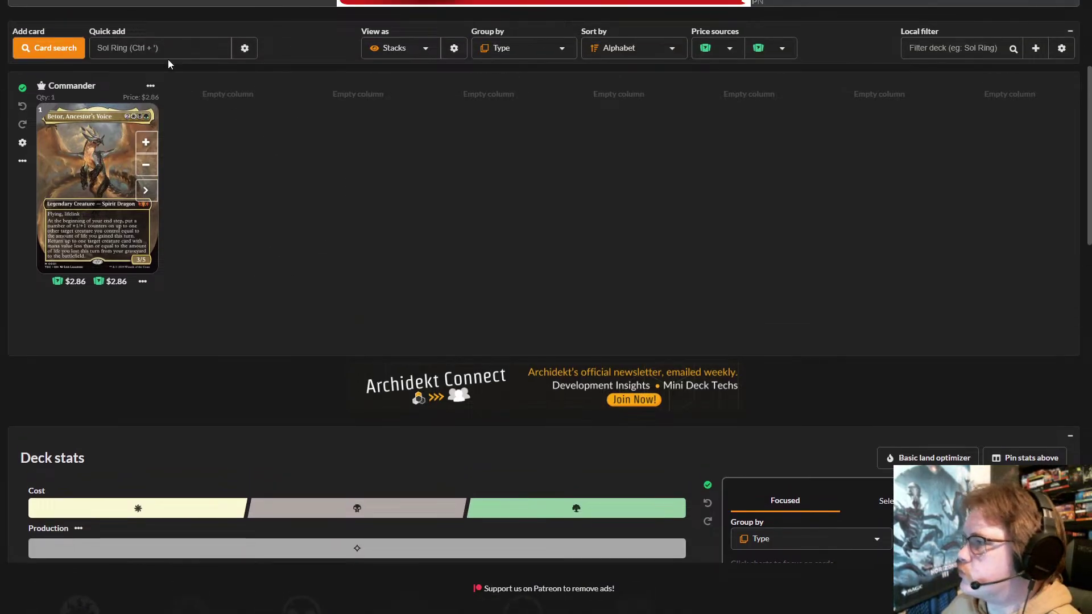
pyautogui.click(159, 47)
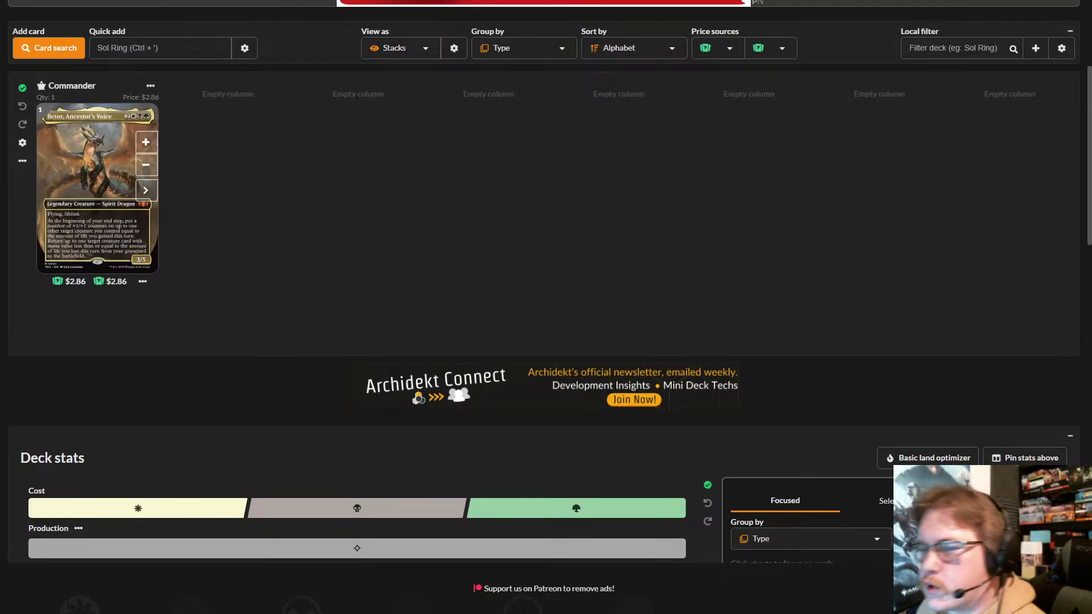
pyautogui.click(160, 50)
pyautogui.write('genera')
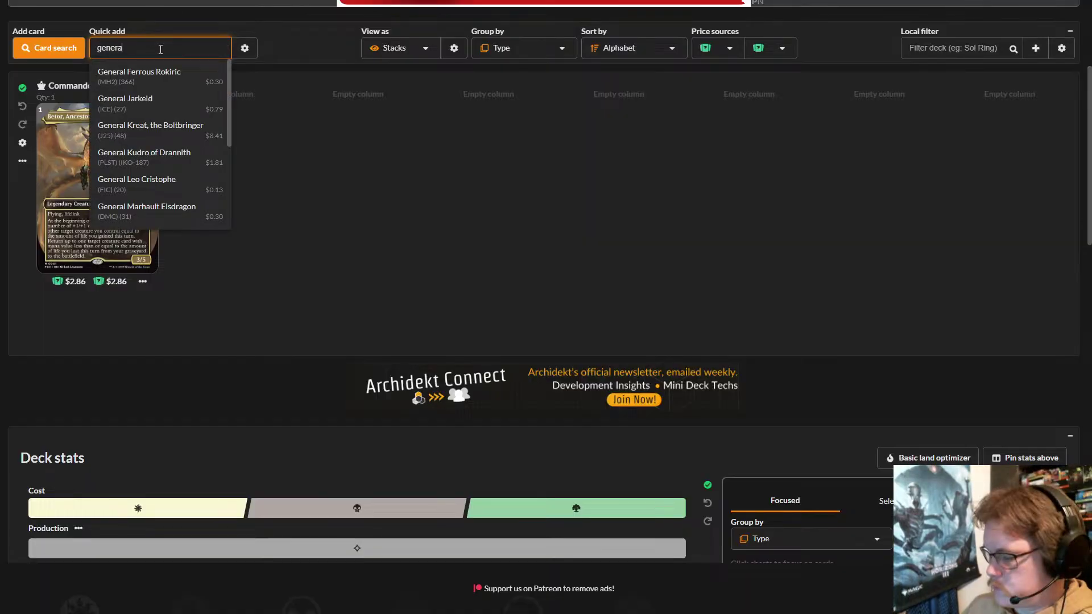
pyautogui.write('l k')
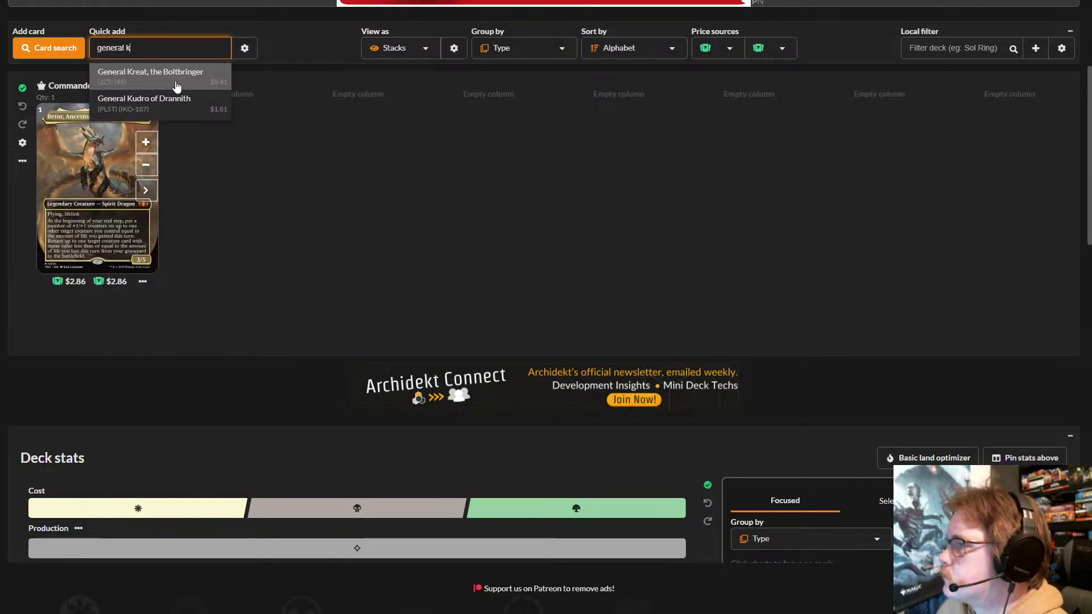
pyautogui.click(179, 80)
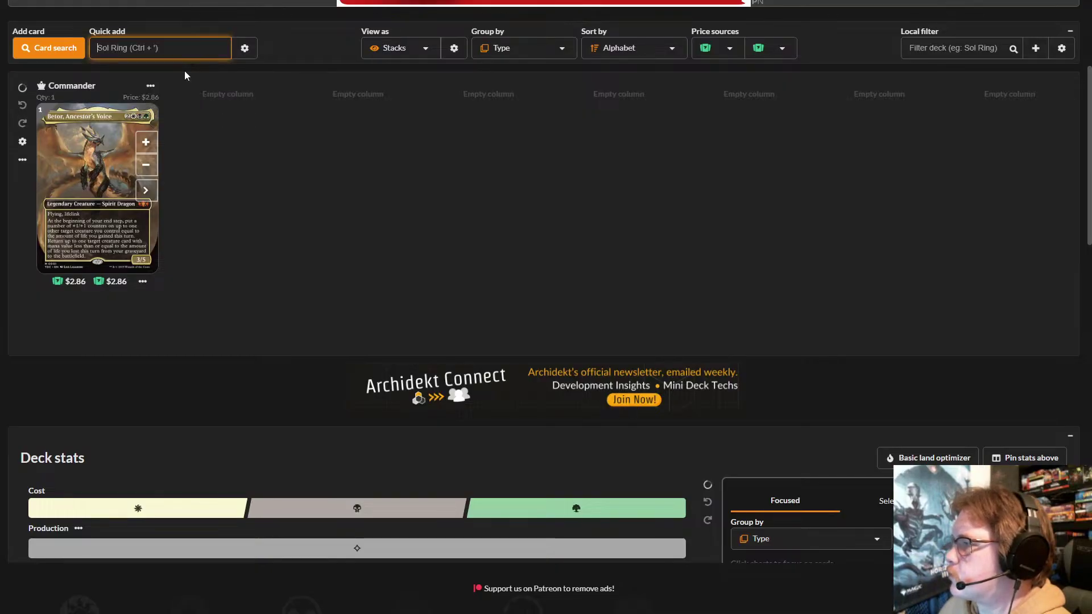
pyautogui.click(277, 165)
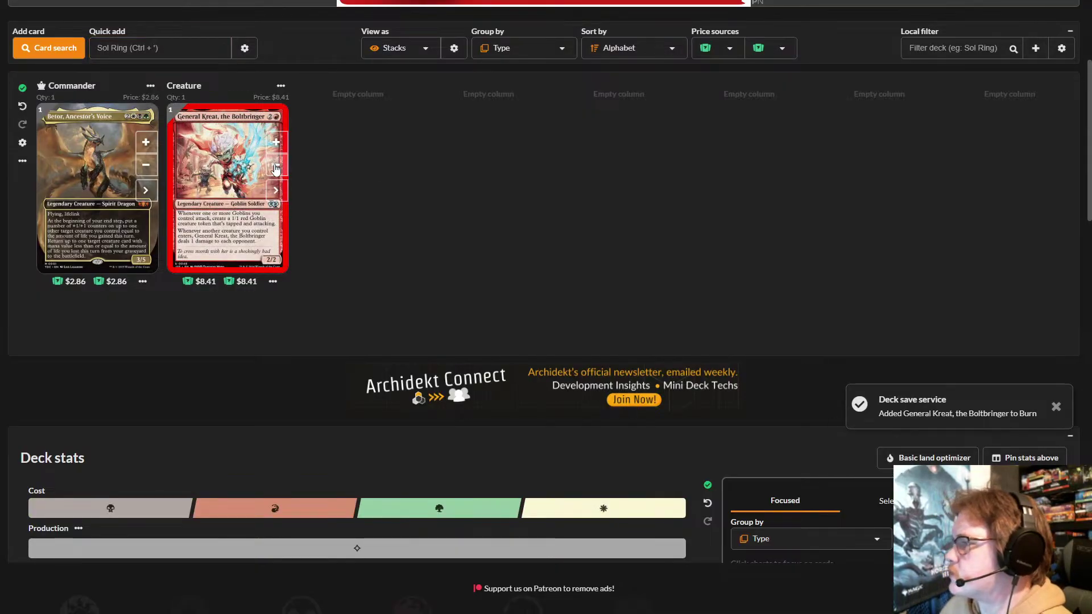
# - Look up the creature General Kudro of Drannith and add one copy to the deck
pyautogui.click(156, 51)
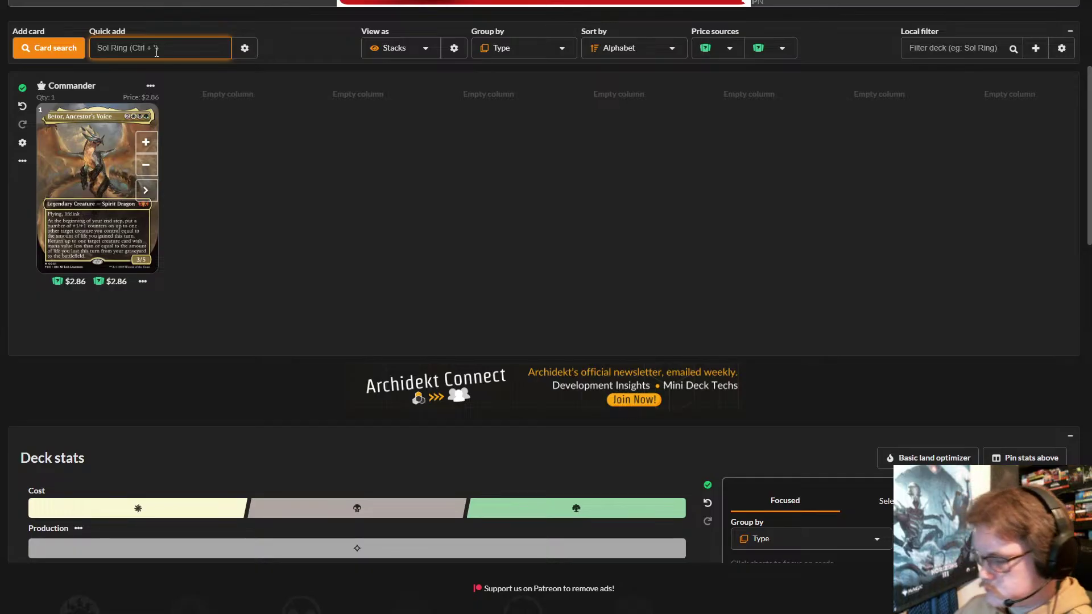
pyautogui.write('gener')
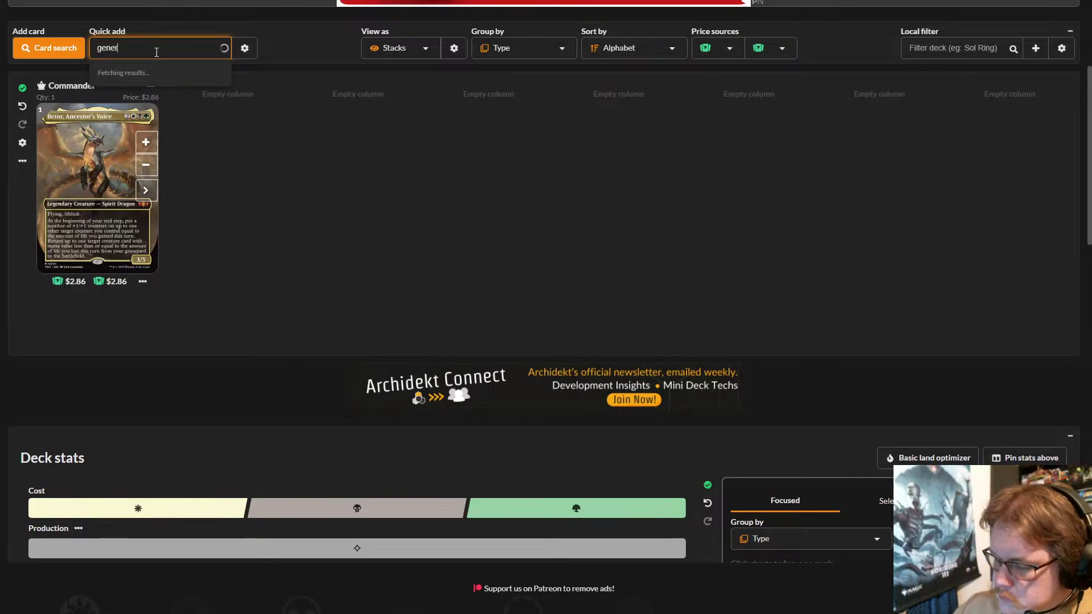
pyautogui.write('al k')
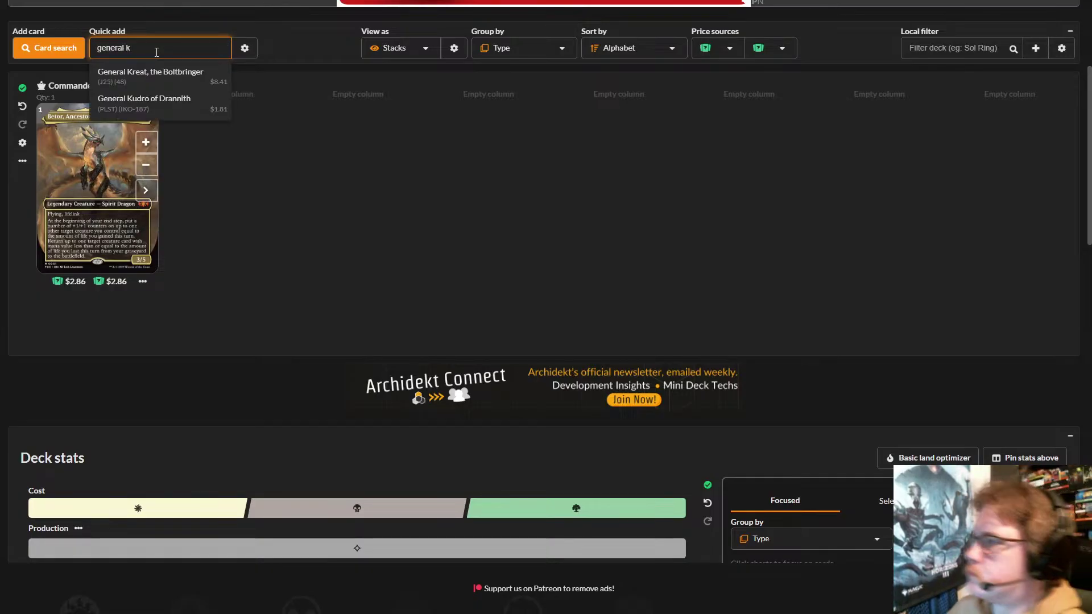
pyautogui.click(189, 114)
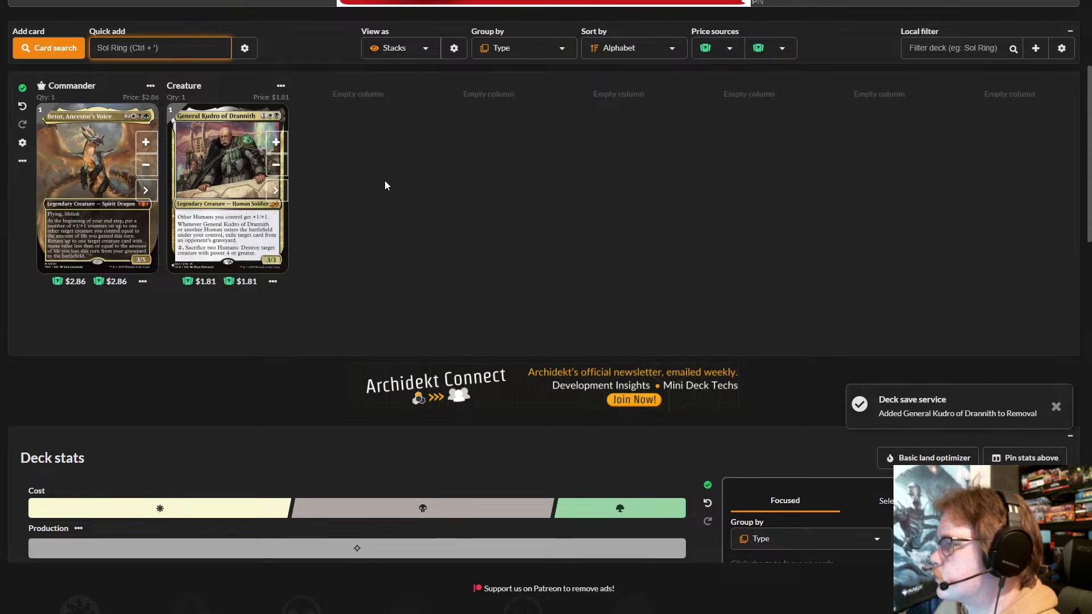
# - Inspect the details of General Kudro of Drannith and remove the card from the deck
pyautogui.click(285, 197)
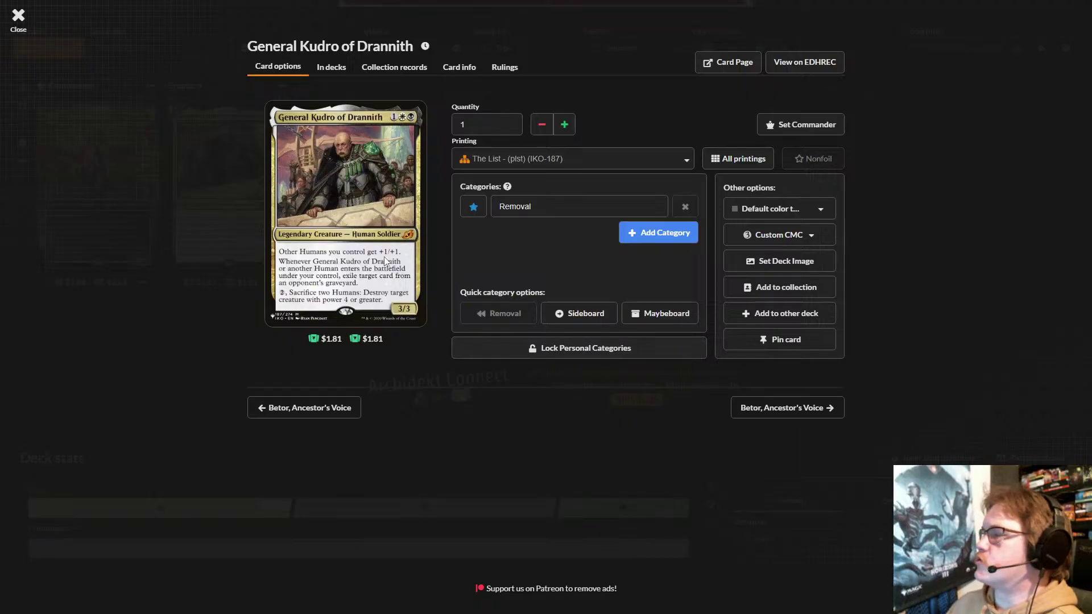
pyautogui.click(211, 78)
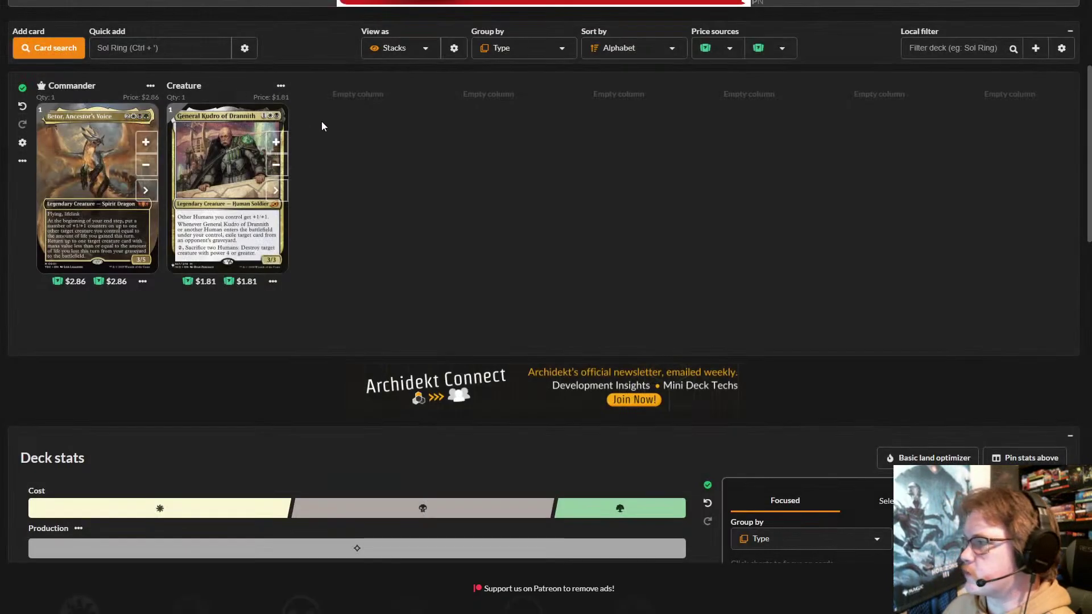
pyautogui.click(282, 196)
pyautogui.click(223, 160)
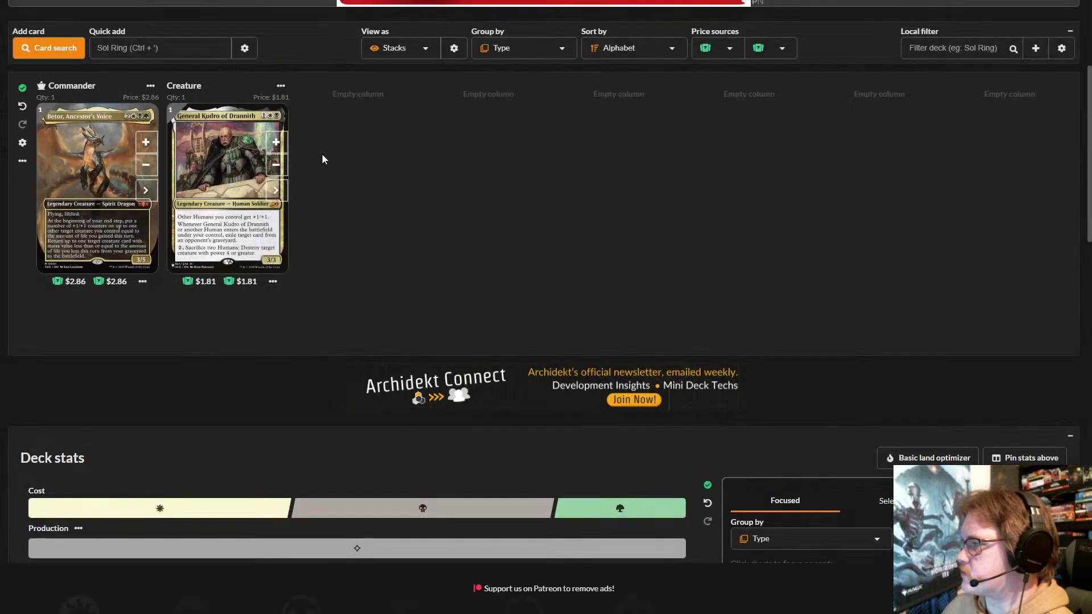
pyautogui.click(277, 166)
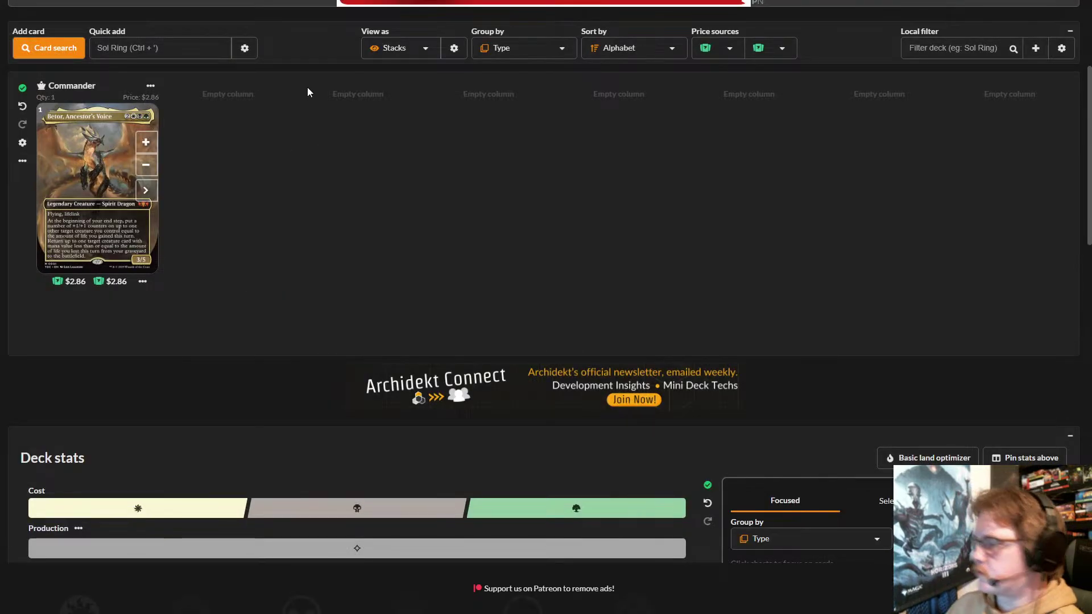
# - Add one copy of Silent Clearing to the deck and change its printing to Assassin's Creed
pyautogui.click(156, 50)
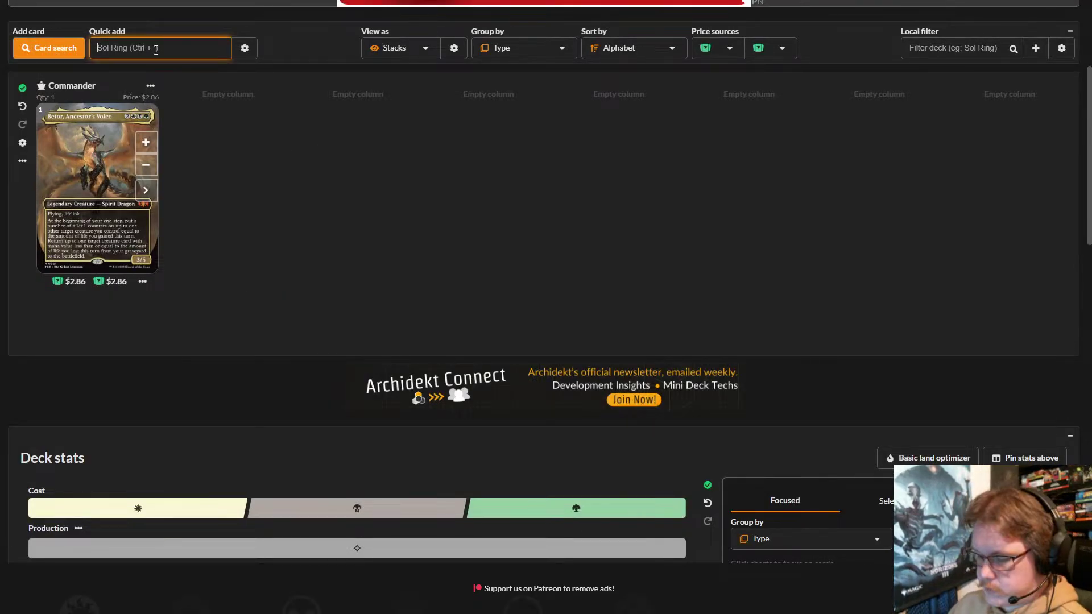
pyautogui.write('silent')
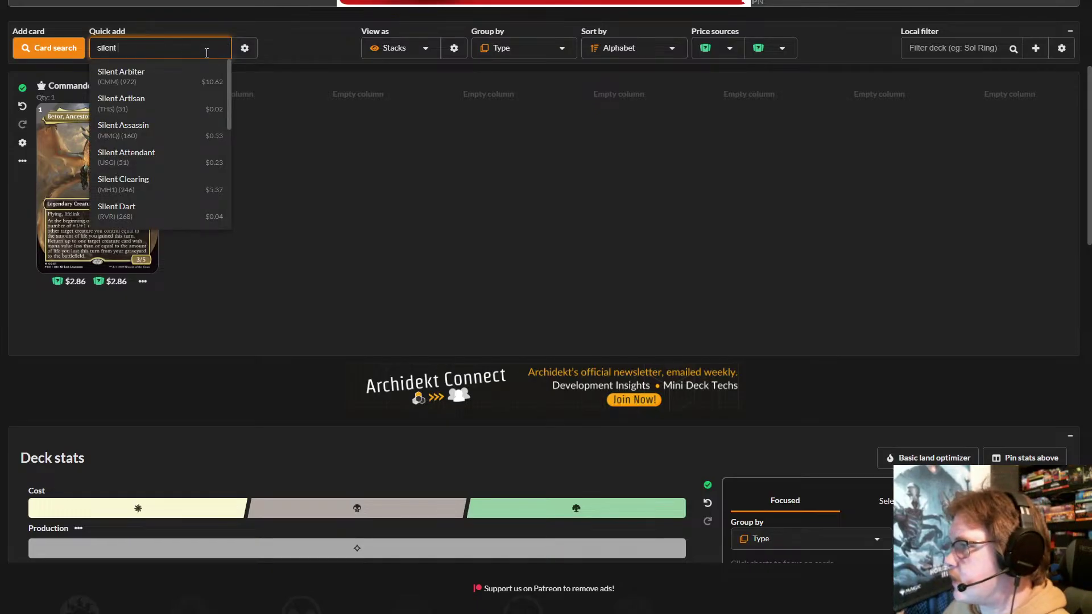
pyautogui.click(144, 181)
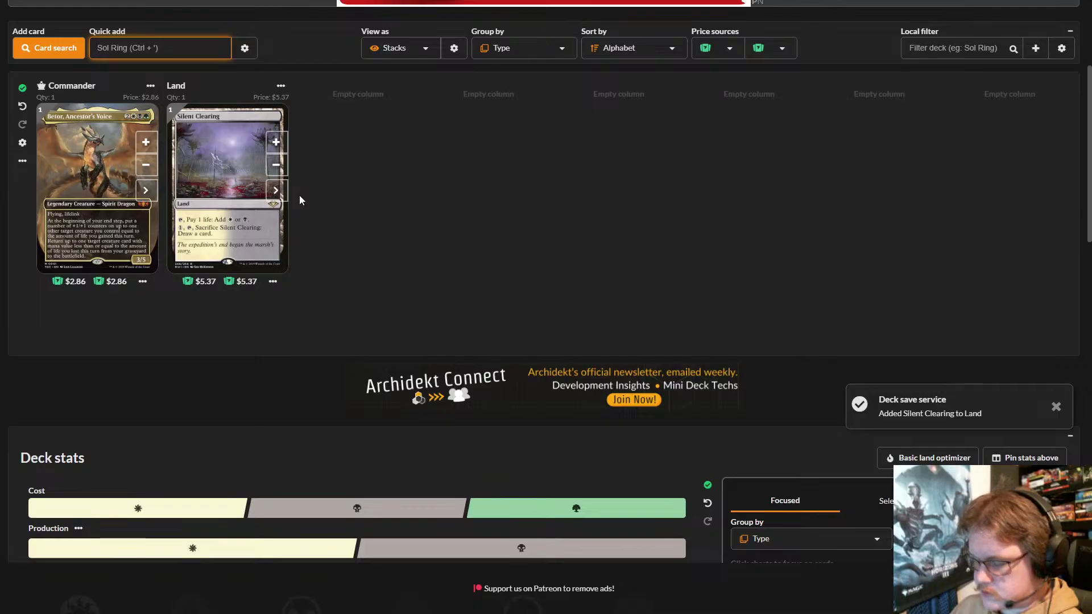
pyautogui.click(276, 190)
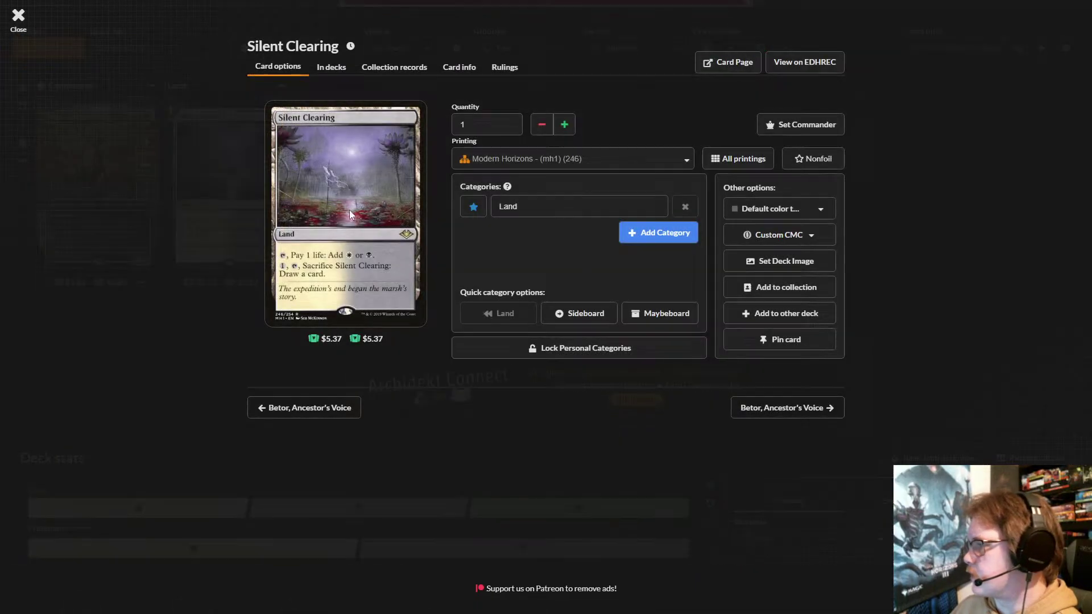
pyautogui.click(687, 159)
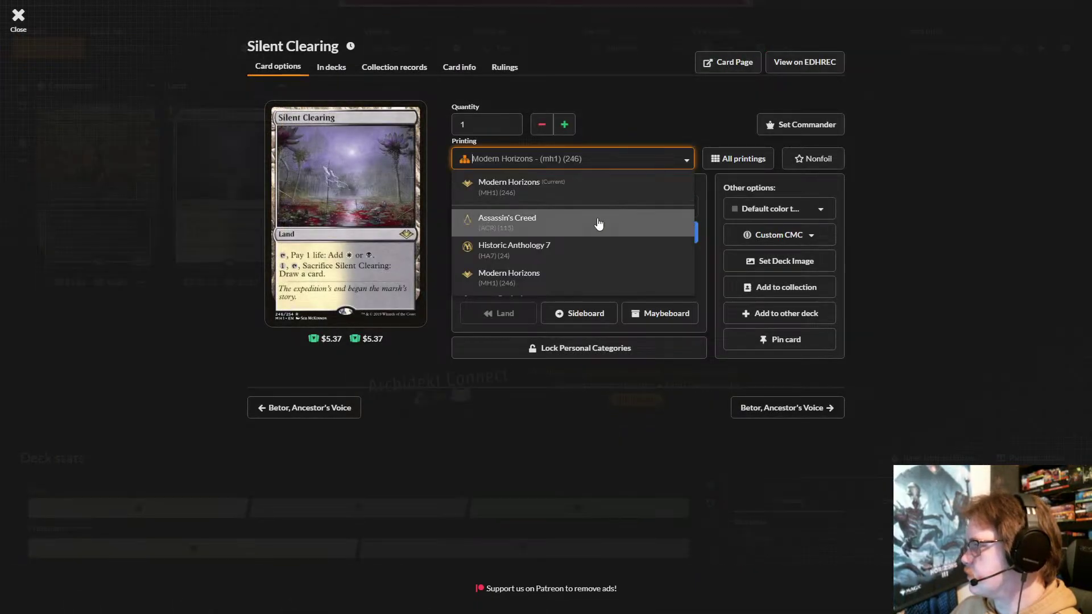
pyautogui.click(598, 224)
pyautogui.click(567, 480)
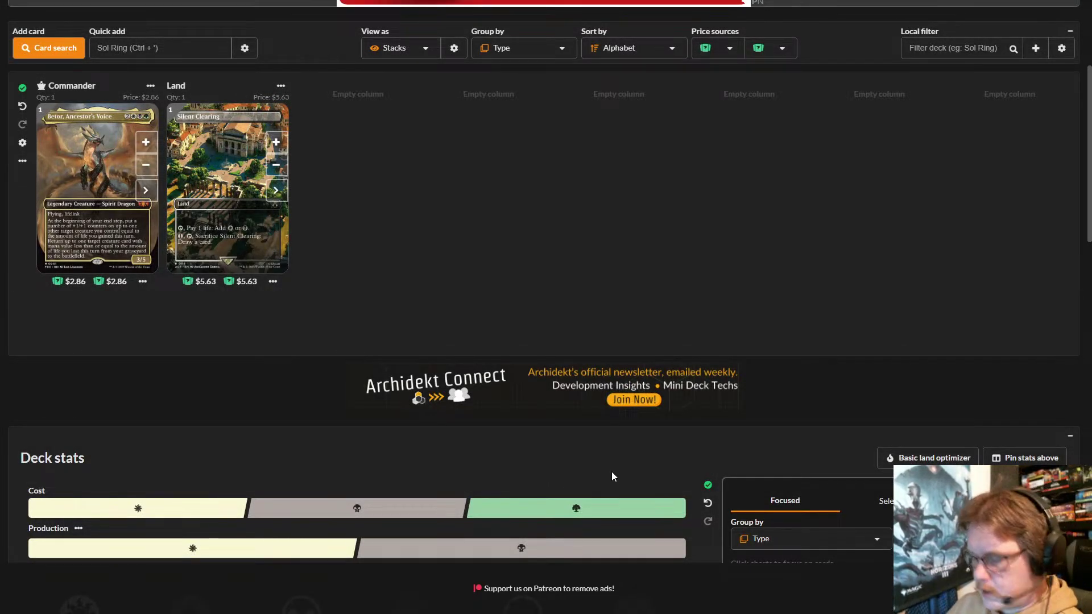
# - Look up Arcane Signet and add one copy to the deck
pyautogui.click(167, 51)
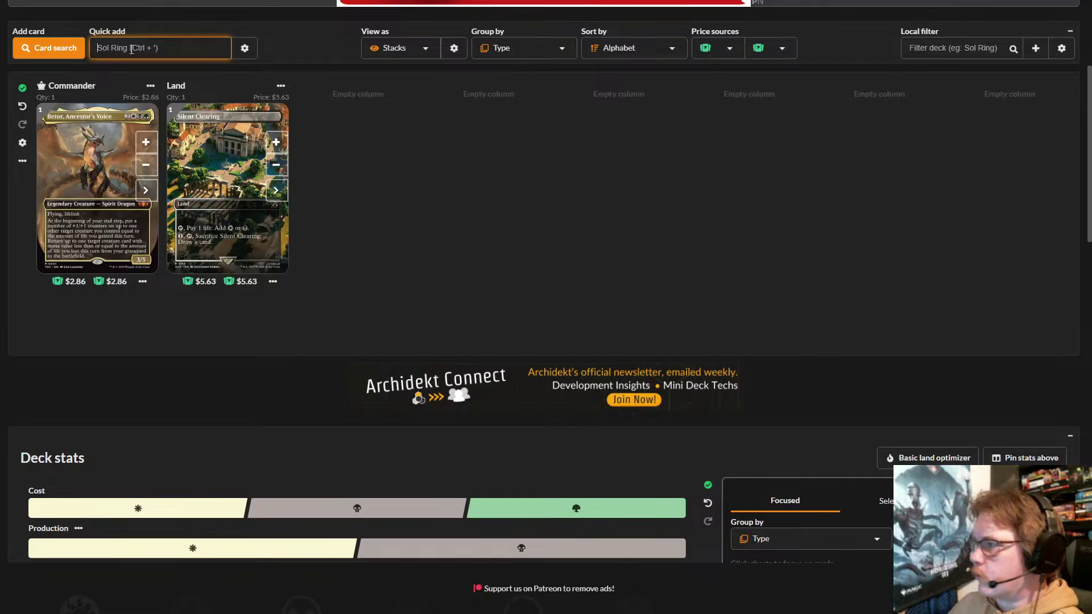
pyautogui.write('ar')
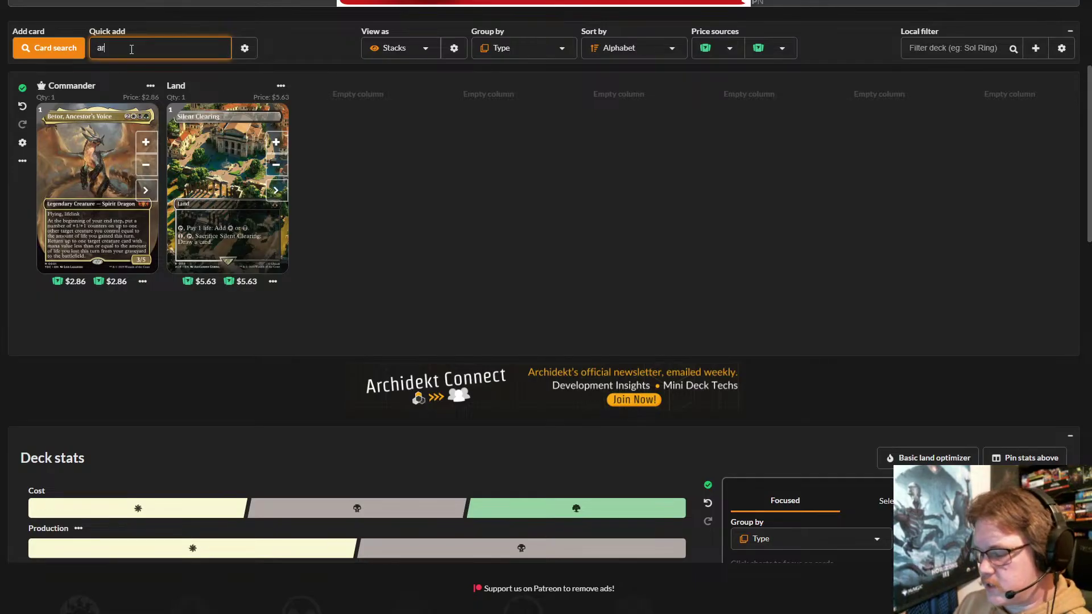
pyautogui.write('cane')
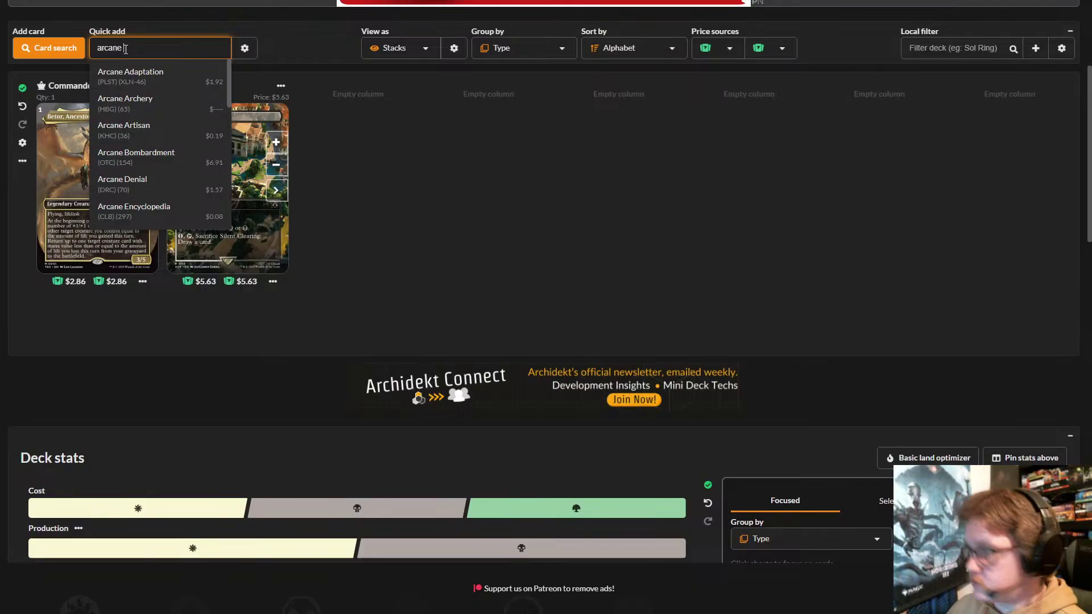
pyautogui.write('signet')
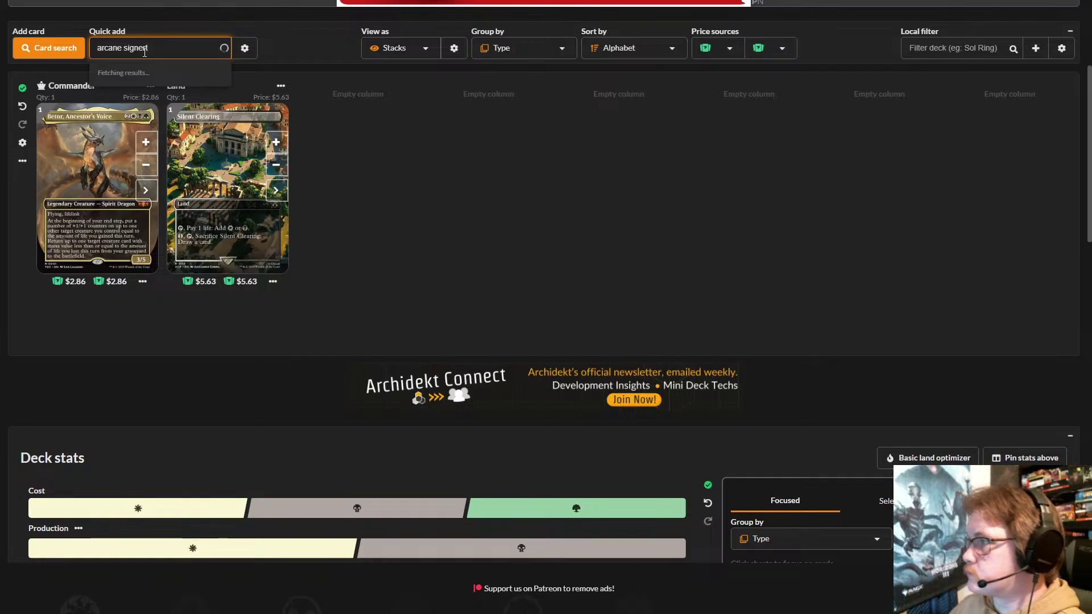
pyautogui.click(142, 74)
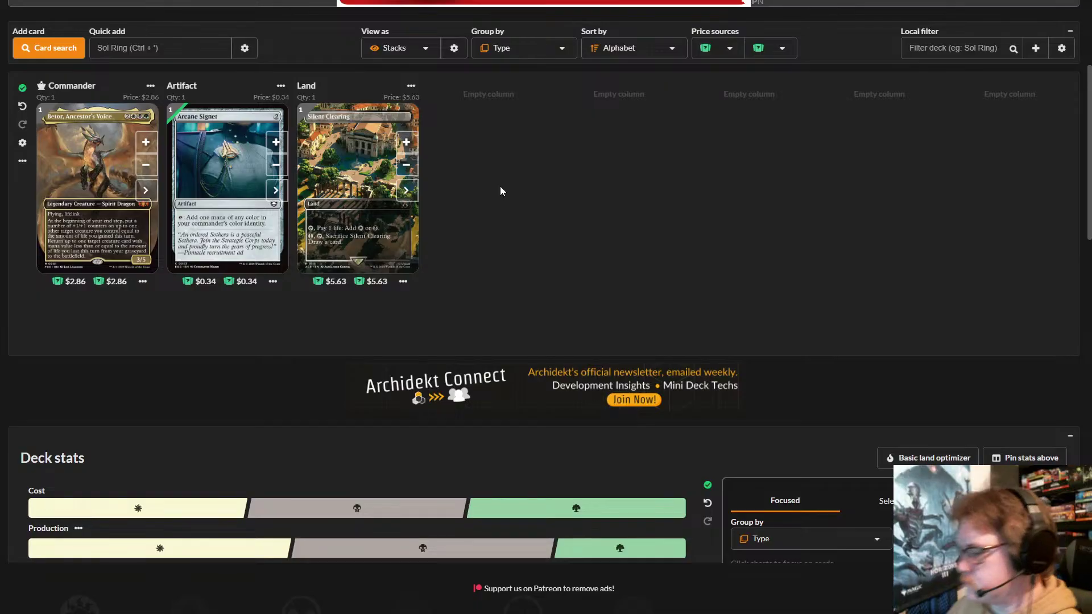
# - Add the basic land Forest to the deck and bring its quantity to four copies
pyautogui.click(197, 40)
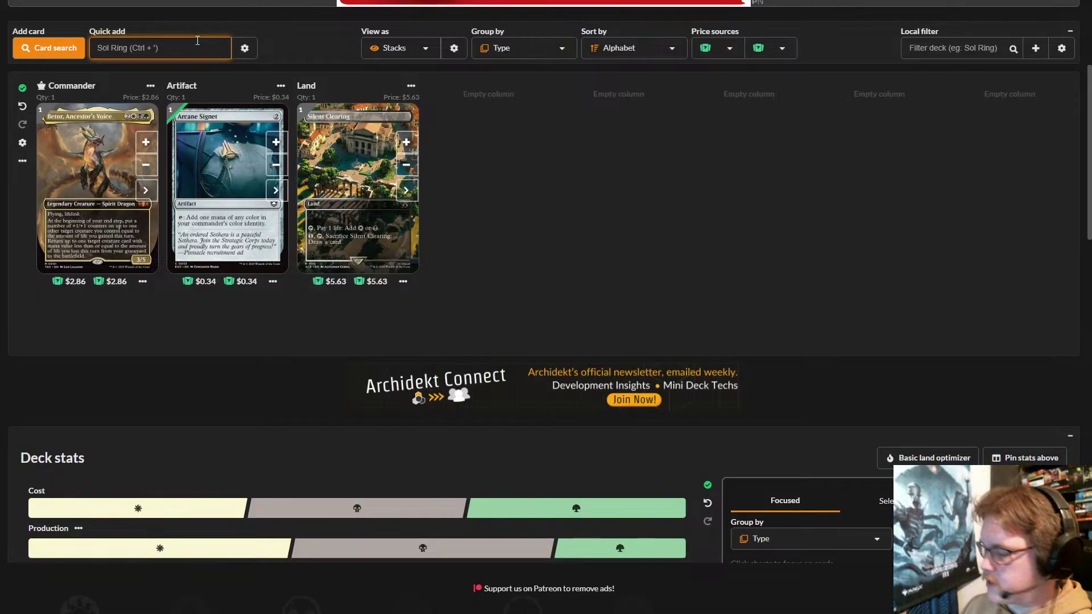
pyautogui.write('forest')
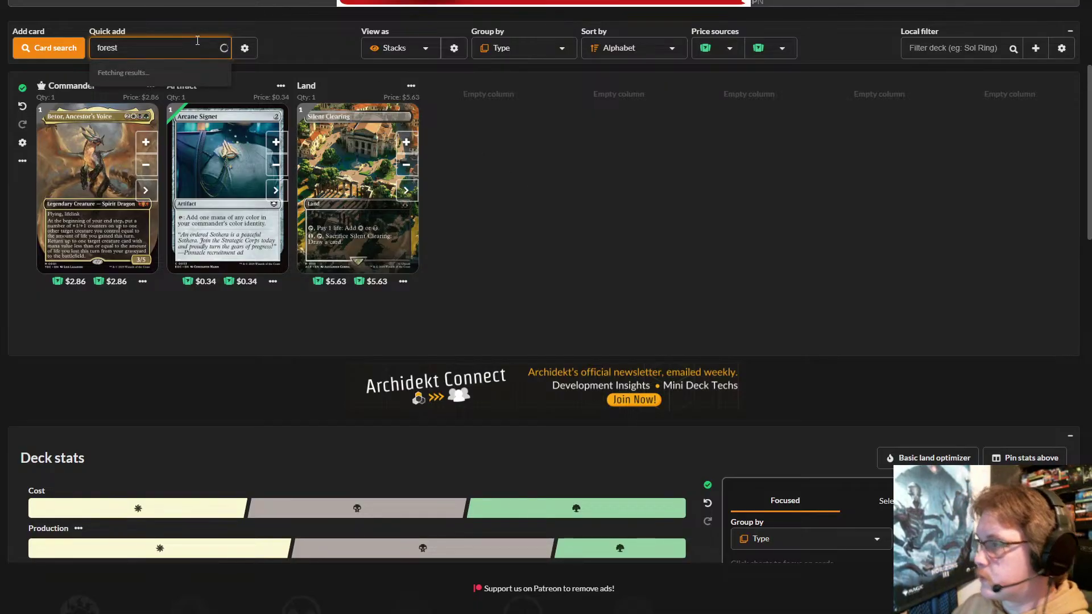
pyautogui.click(192, 74)
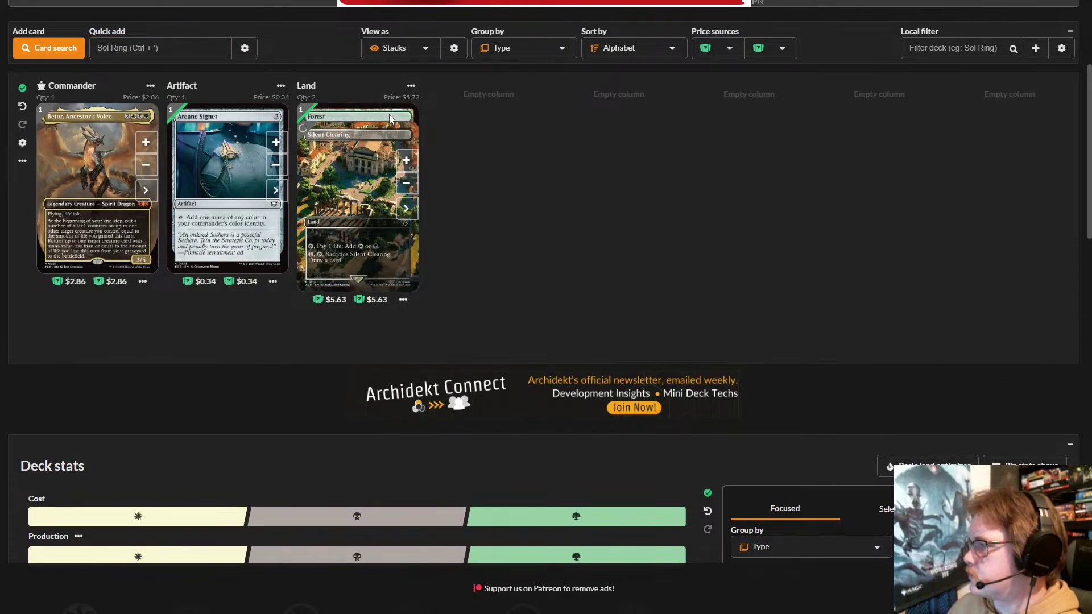
pyautogui.moveTo(402, 116)
pyautogui.click(409, 144)
pyautogui.click(409, 144)
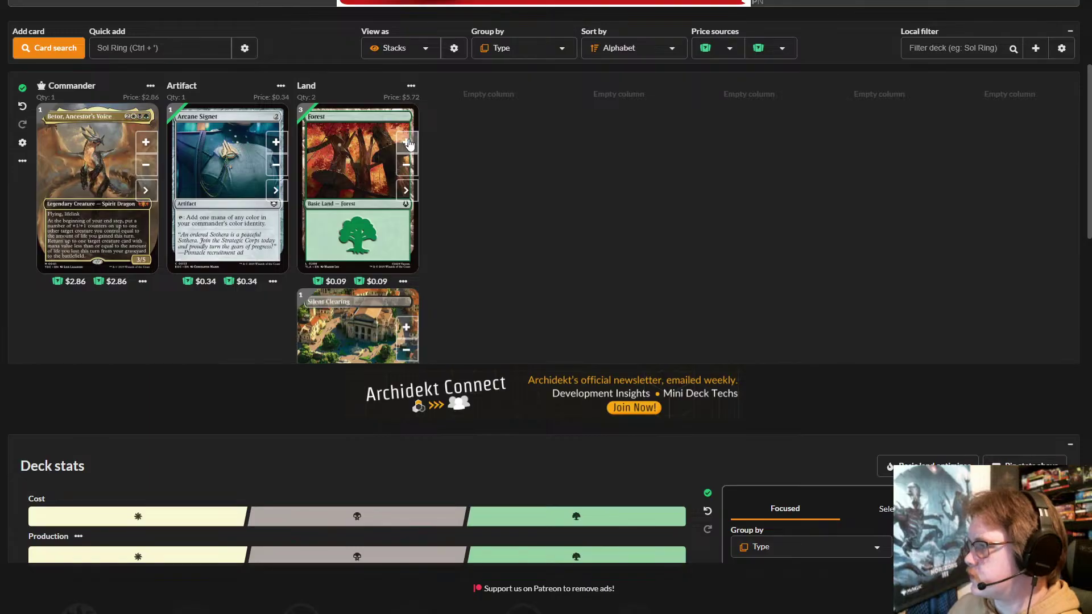
pyautogui.click(407, 165)
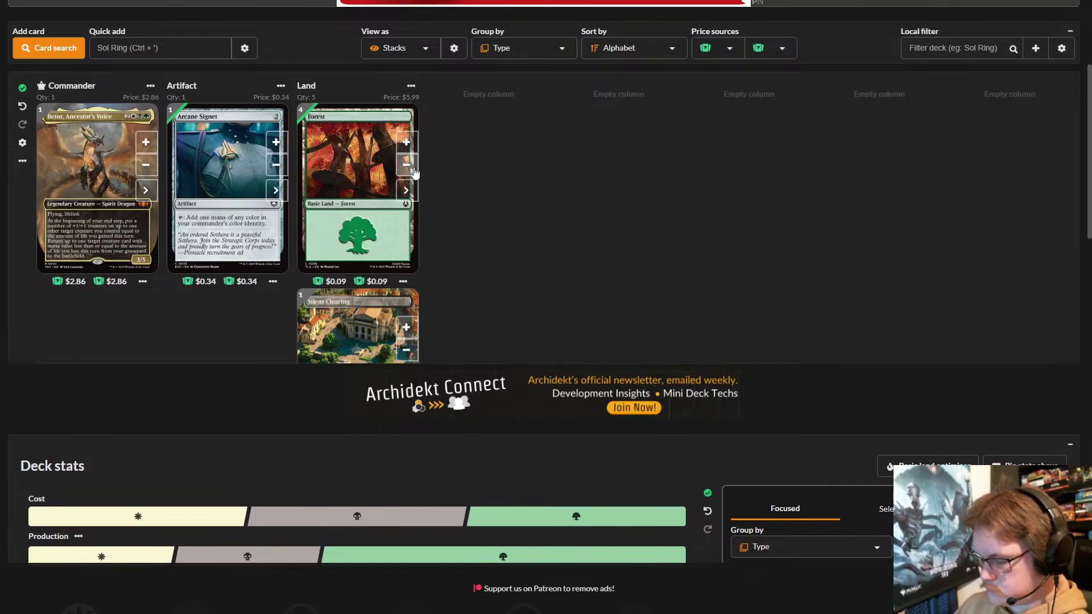
# - Add the basic land Swamp to the deck and bring its quantity to two copies
pyautogui.click(211, 57)
pyautogui.write('swamp')
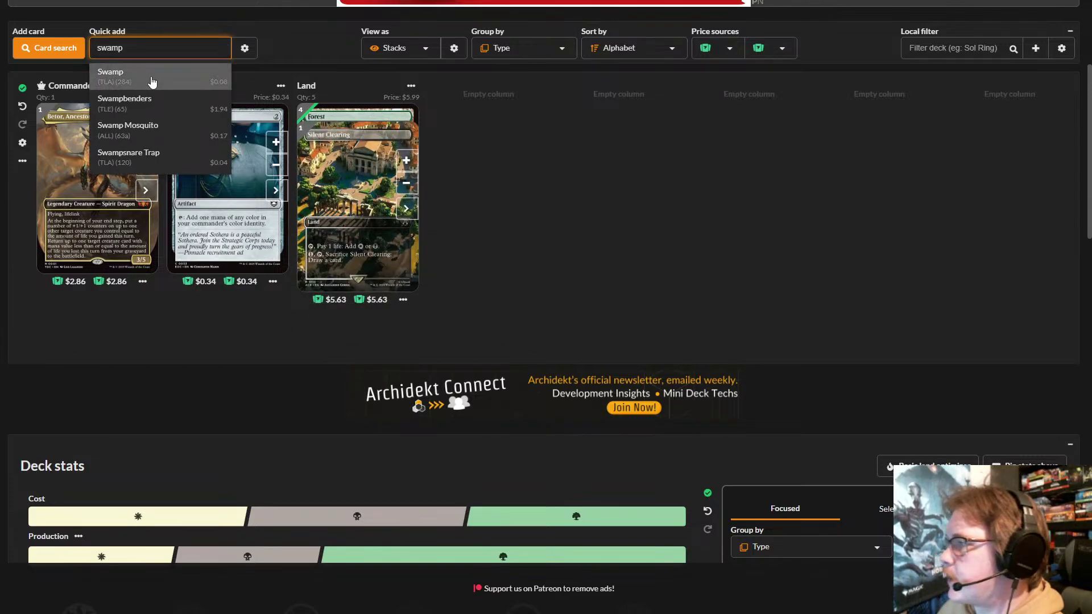
pyautogui.click(149, 75)
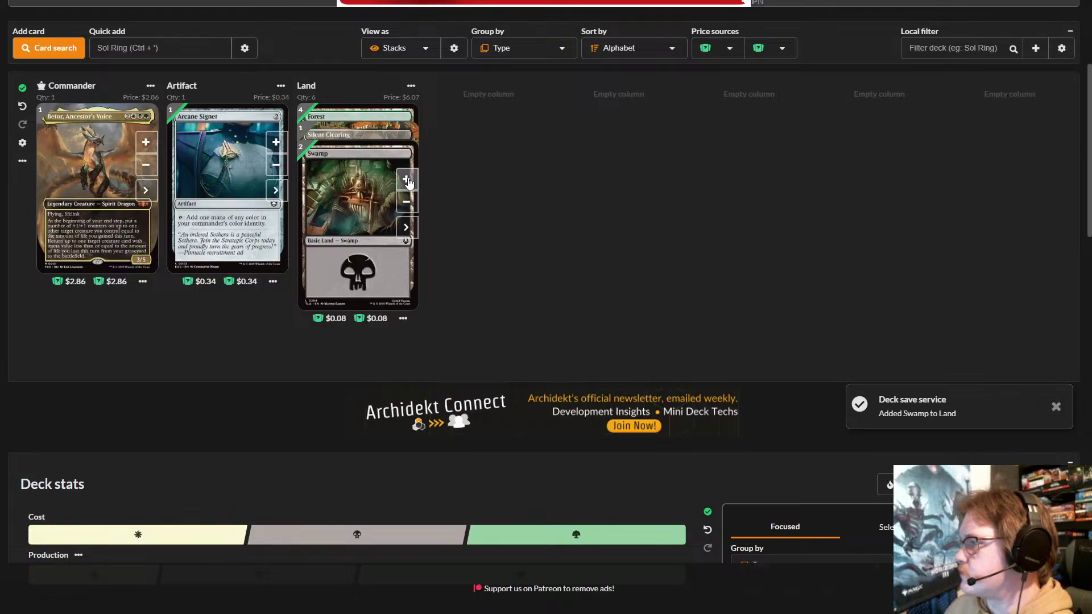
pyautogui.click(407, 180)
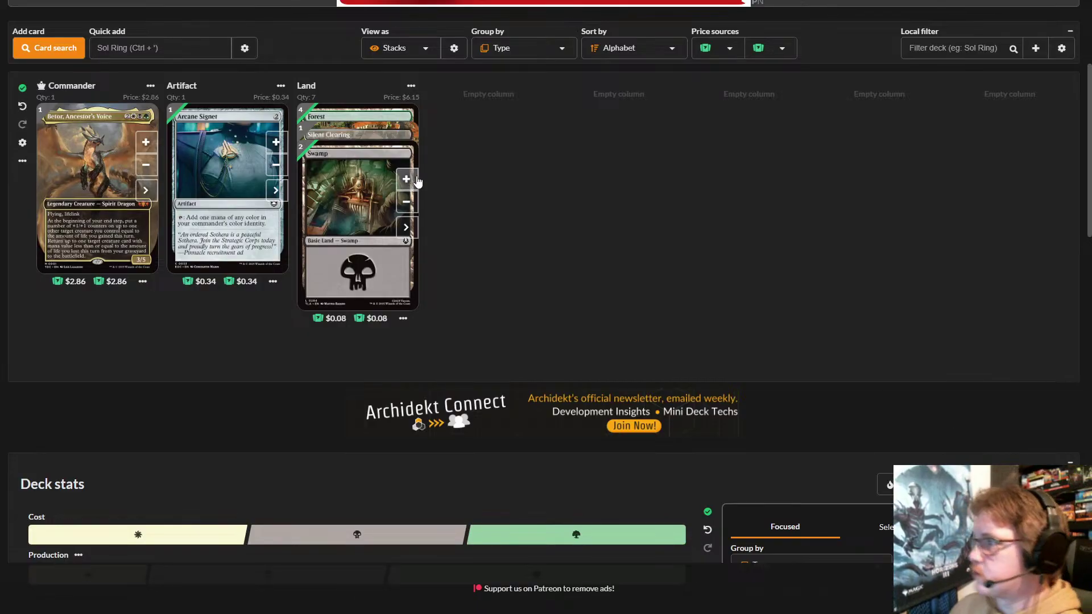
# - Look up the land Brushland and add one copy to the deck
pyautogui.click(141, 50)
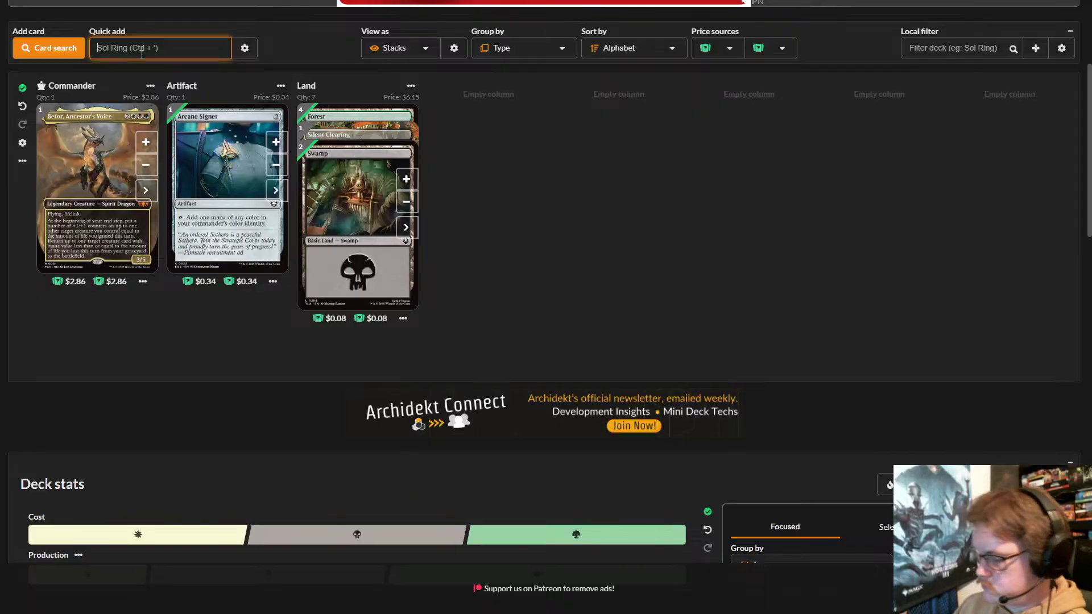
pyautogui.write('bru')
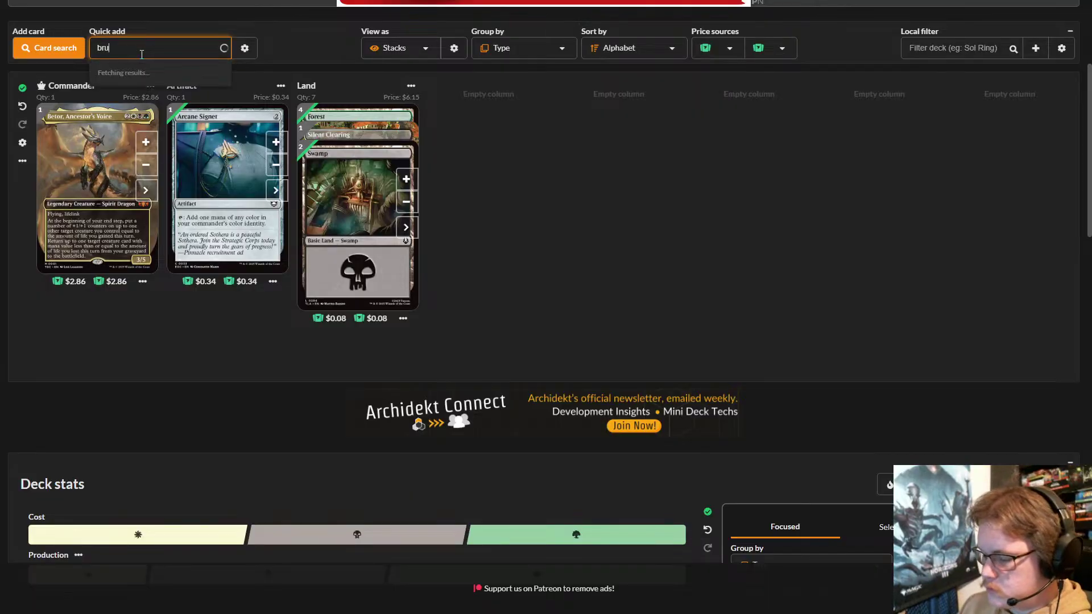
pyautogui.write('shland')
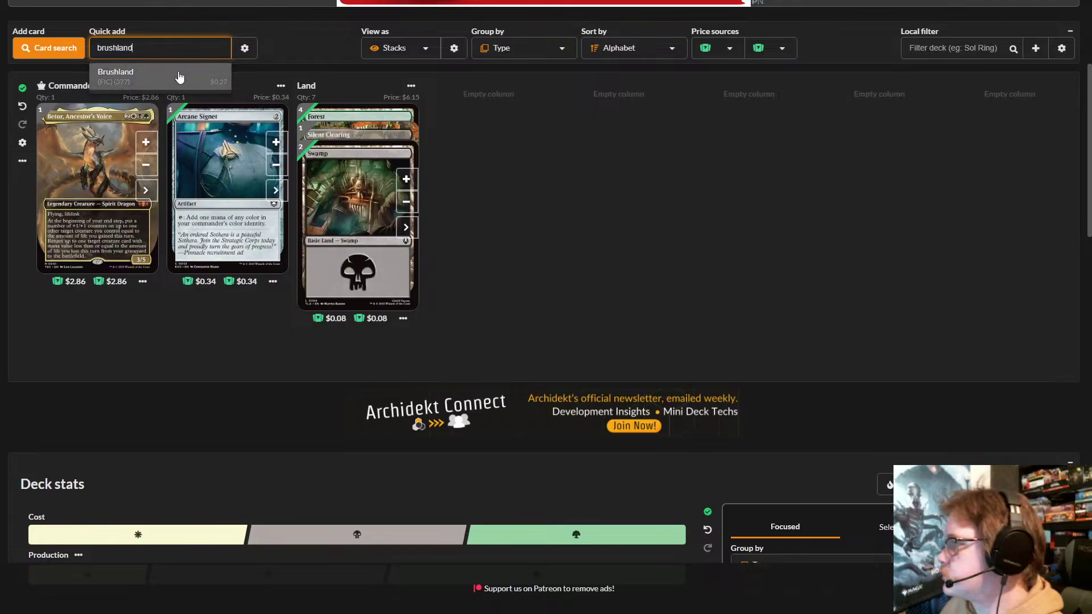
pyautogui.click(197, 76)
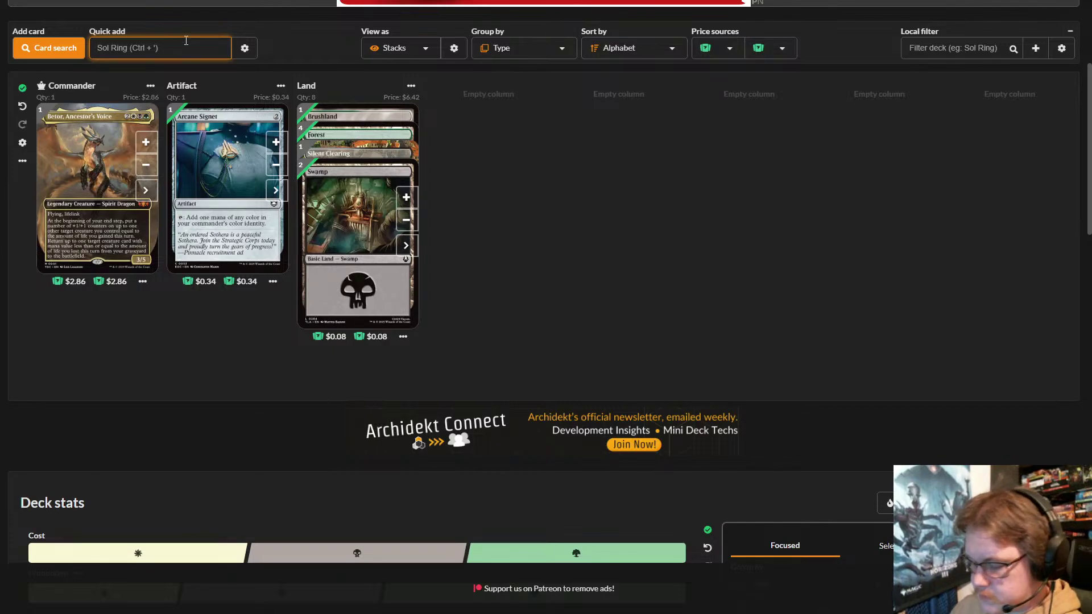
# - Look up the creature Bone Devourer and add one copy to the deck
pyautogui.write('bon')
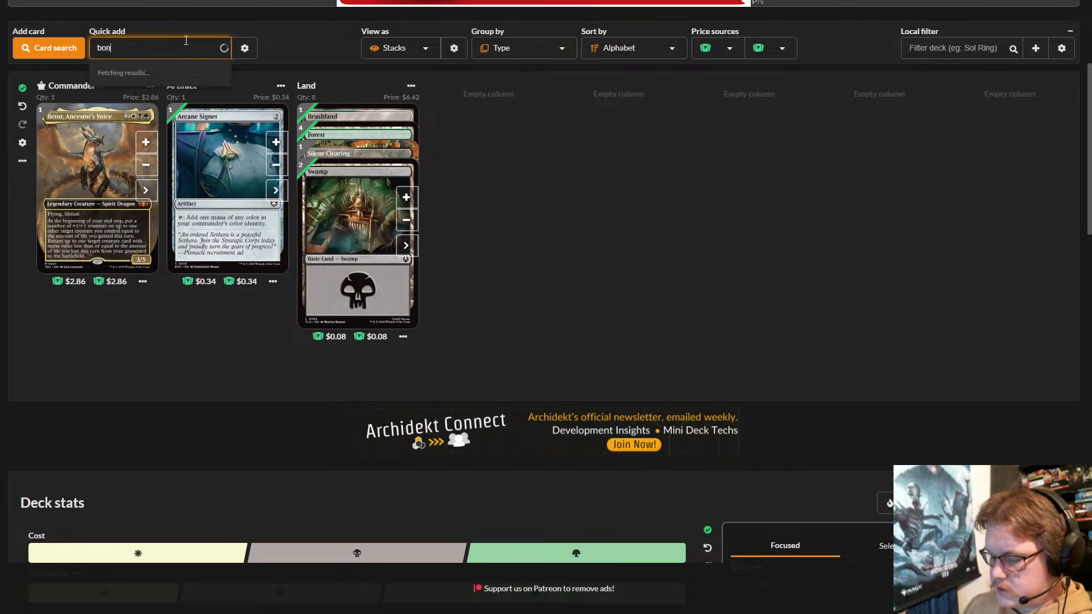
pyautogui.write('e devour')
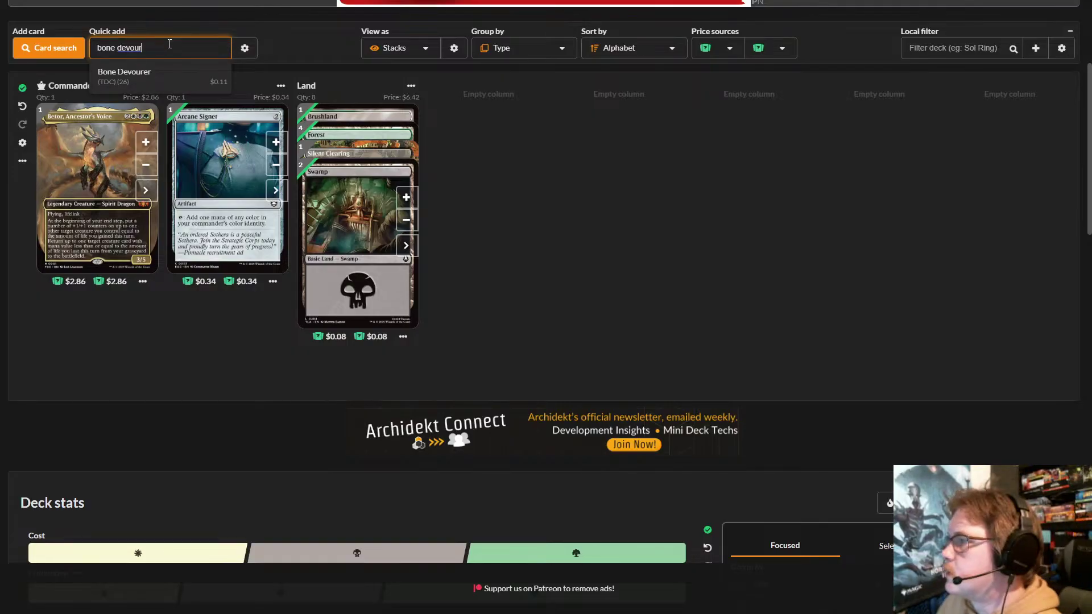
pyautogui.click(188, 75)
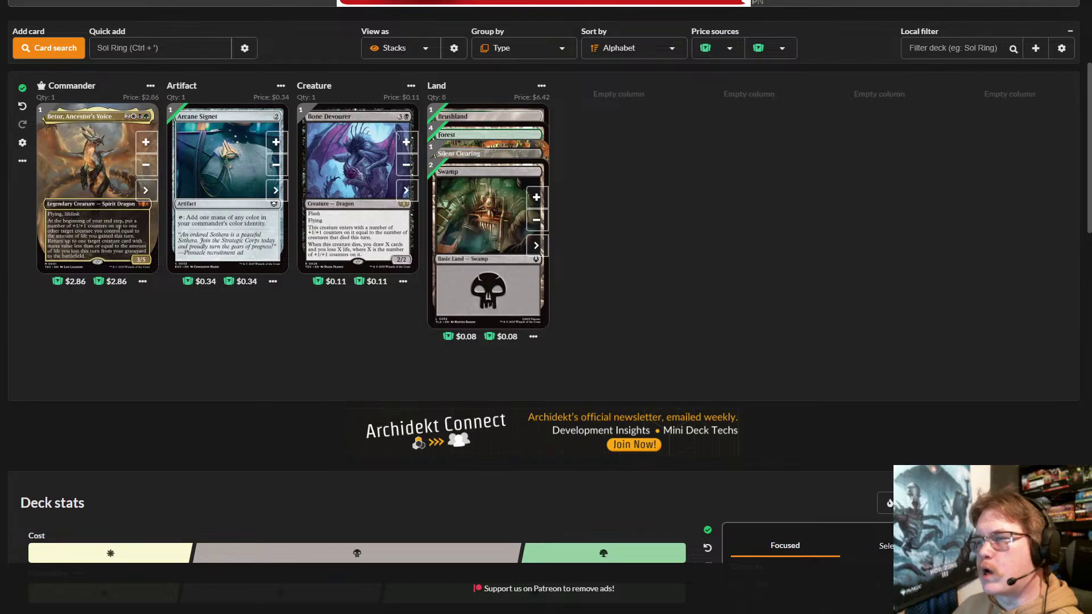
pyautogui.scroll(-1, 353, 347)
pyautogui.scroll(2, 324, 319)
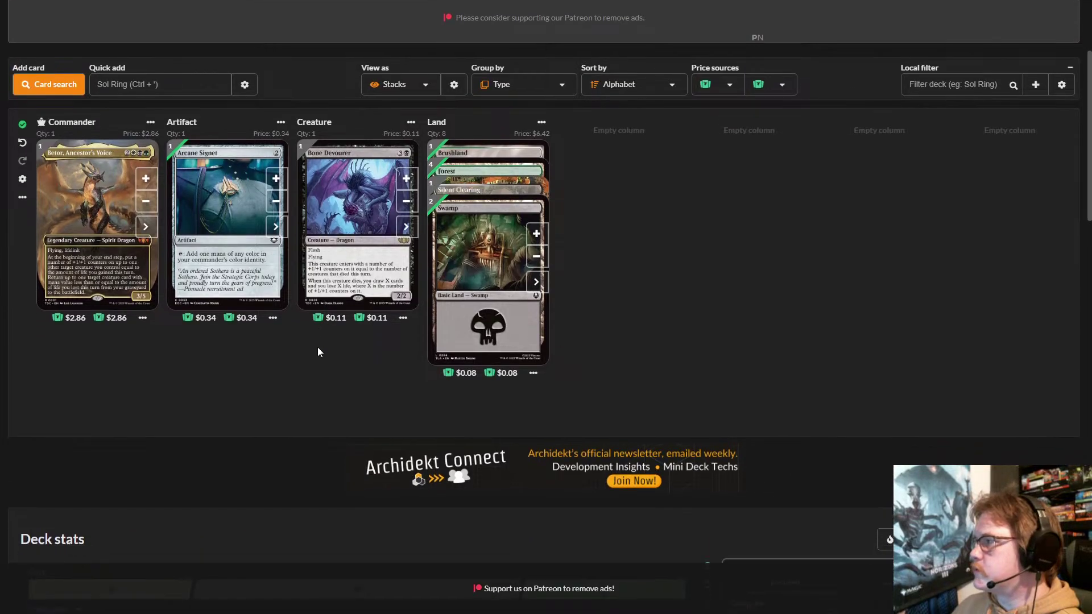
pyautogui.scroll(-1, 318, 352)
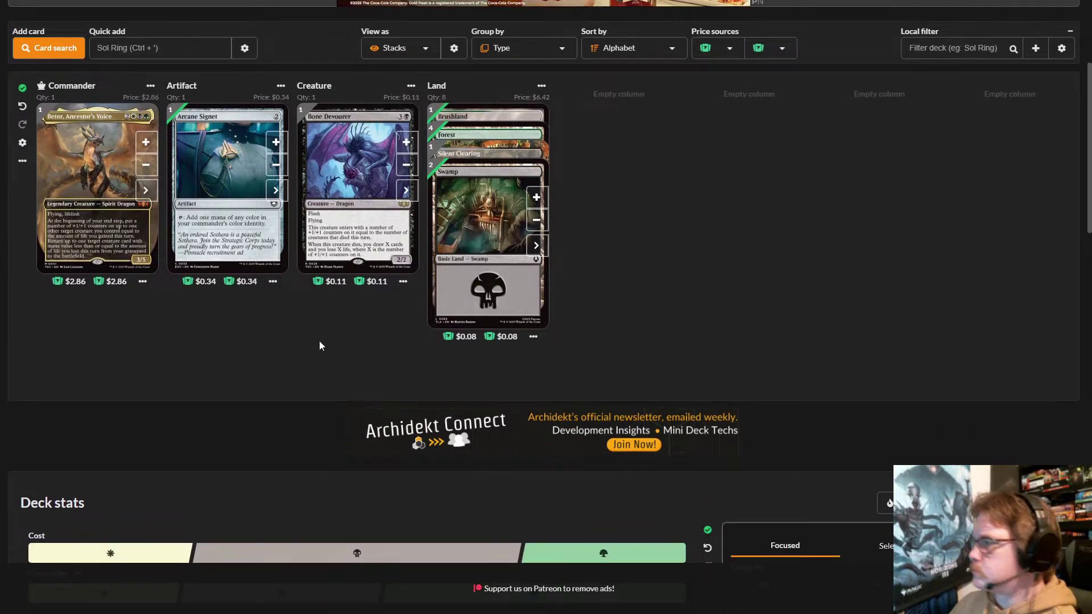
# - Add one copy of the land Pine Barrens to the deck and check its card text and available printings
pyautogui.click(199, 48)
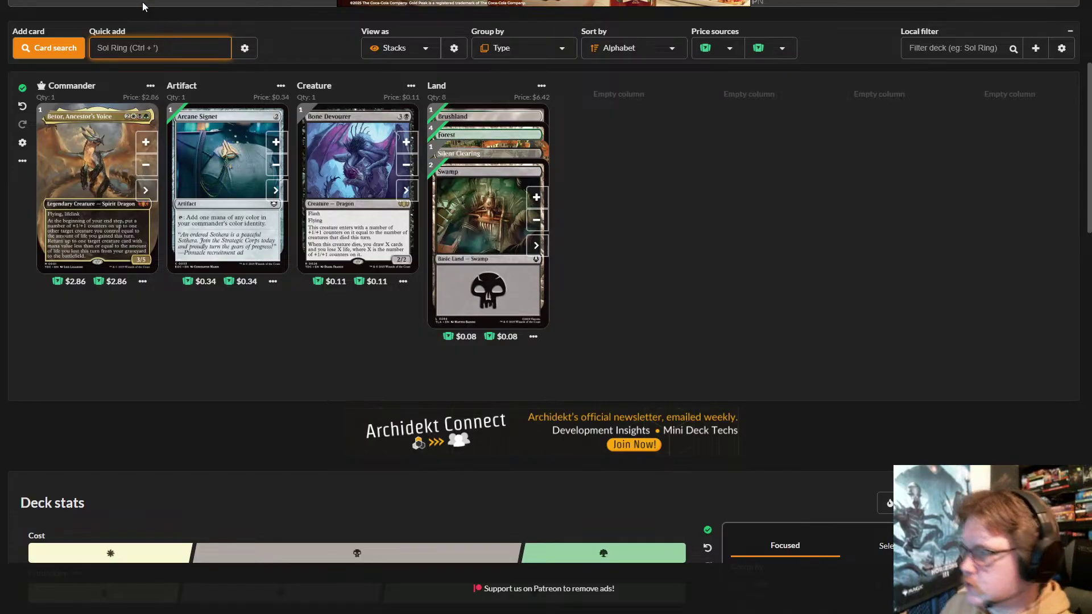
pyautogui.write('pi')
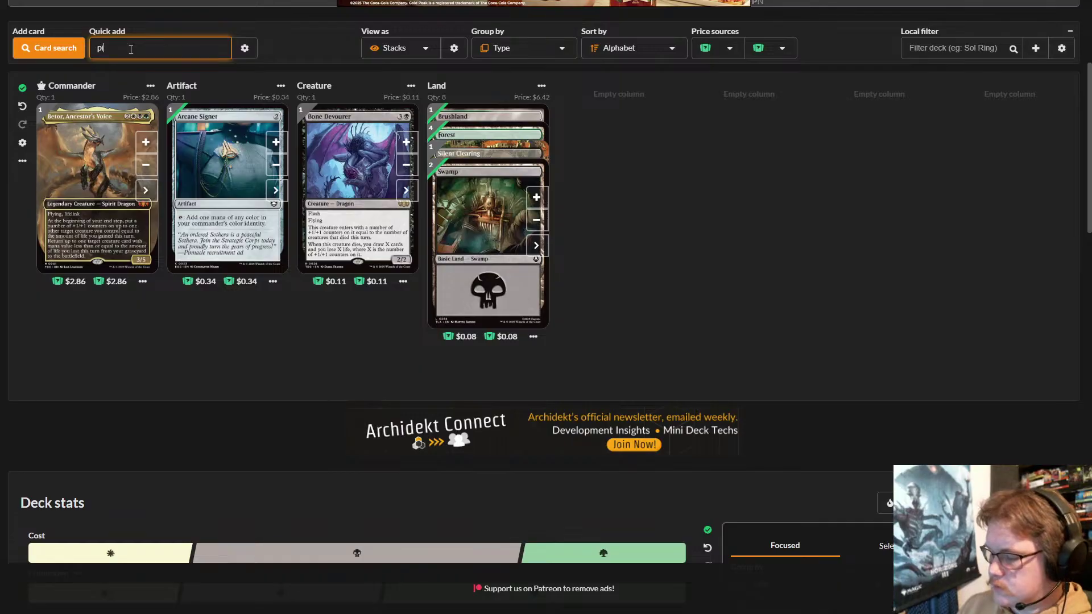
pyautogui.write('ne barr')
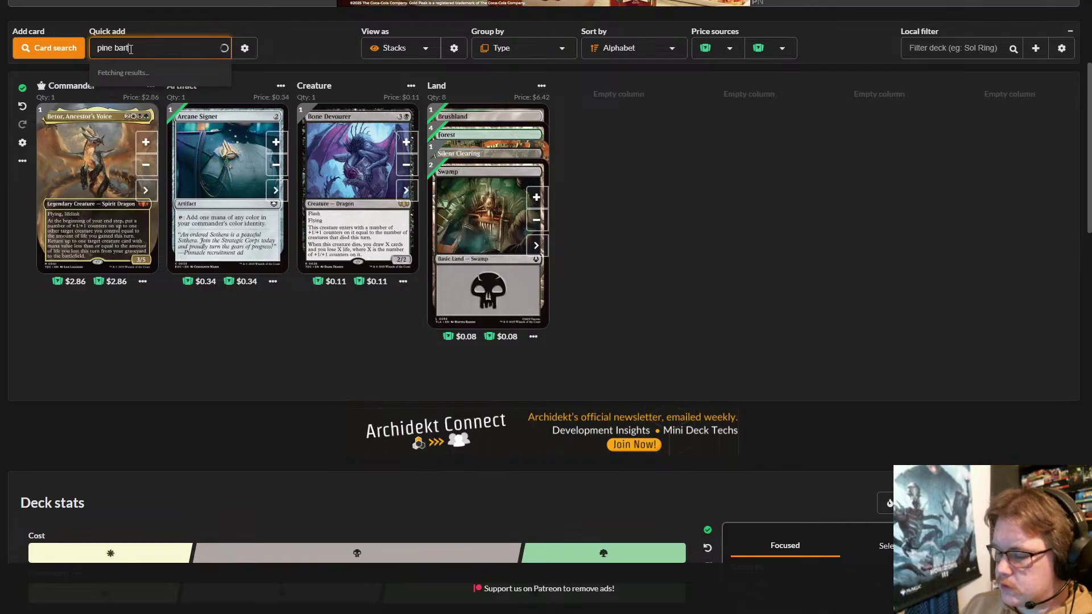
pyautogui.write('en')
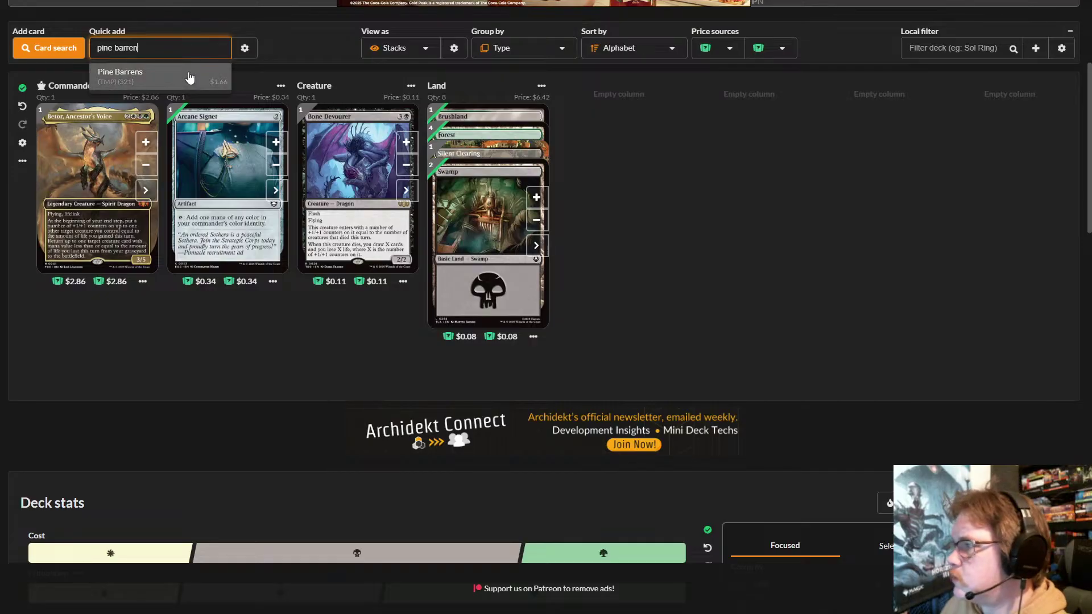
pyautogui.click(190, 75)
pyautogui.moveTo(507, 149)
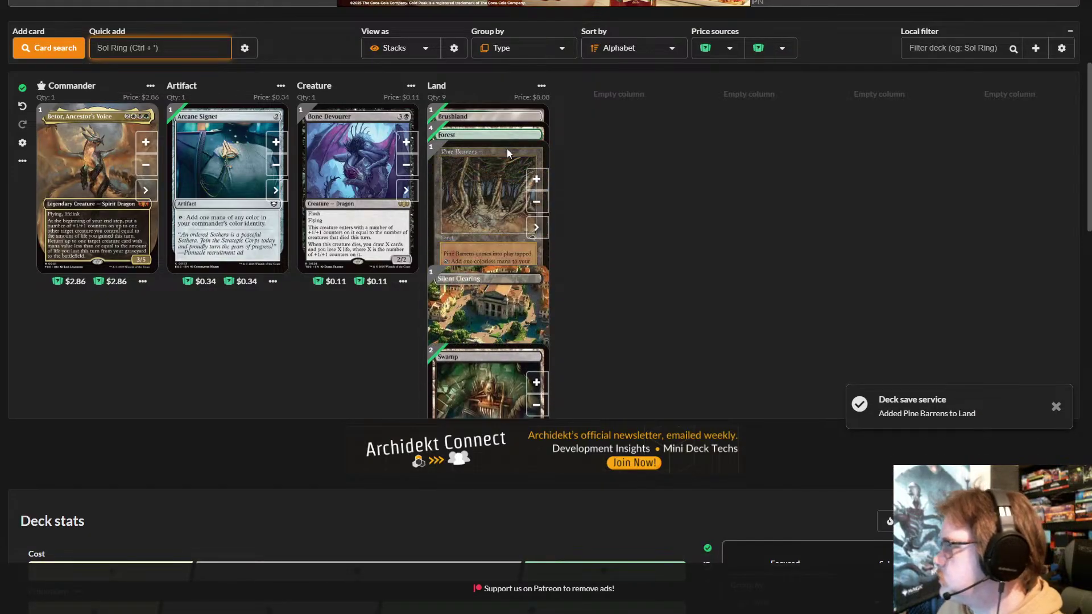
pyautogui.click(536, 228)
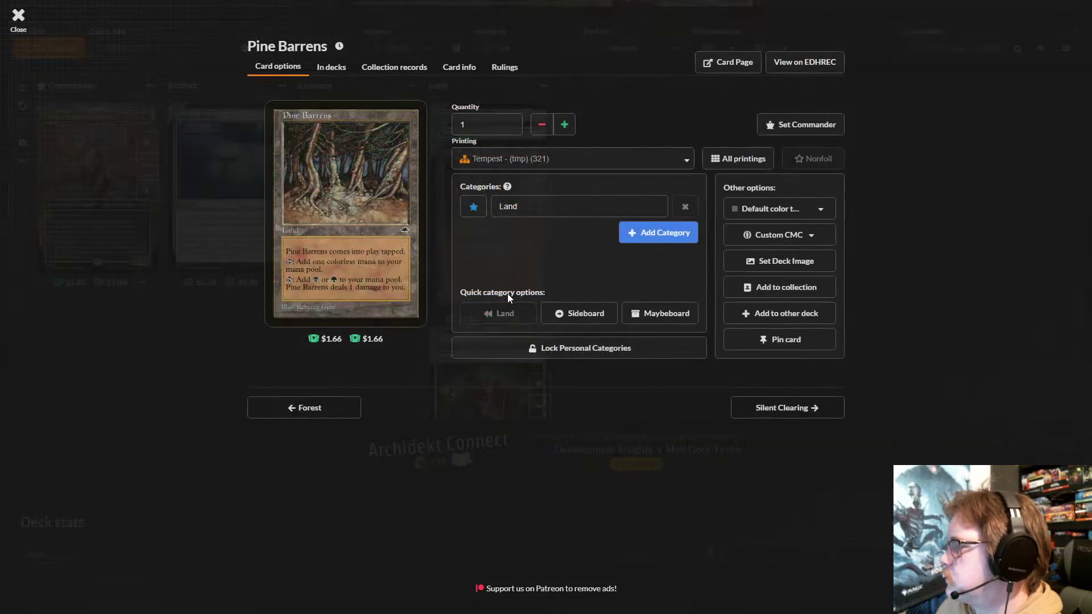
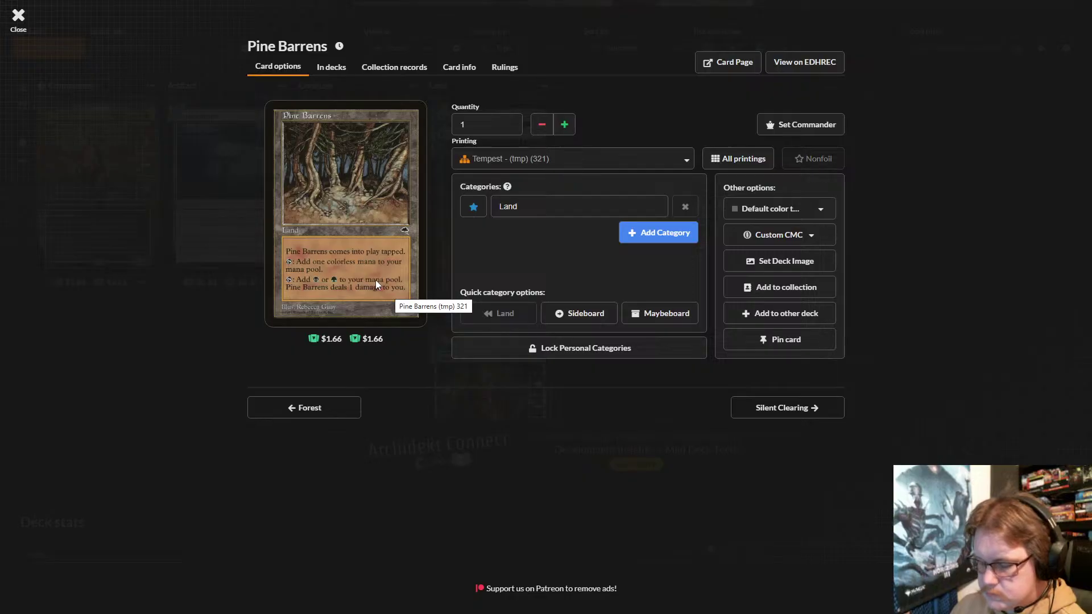
pyautogui.click(575, 159)
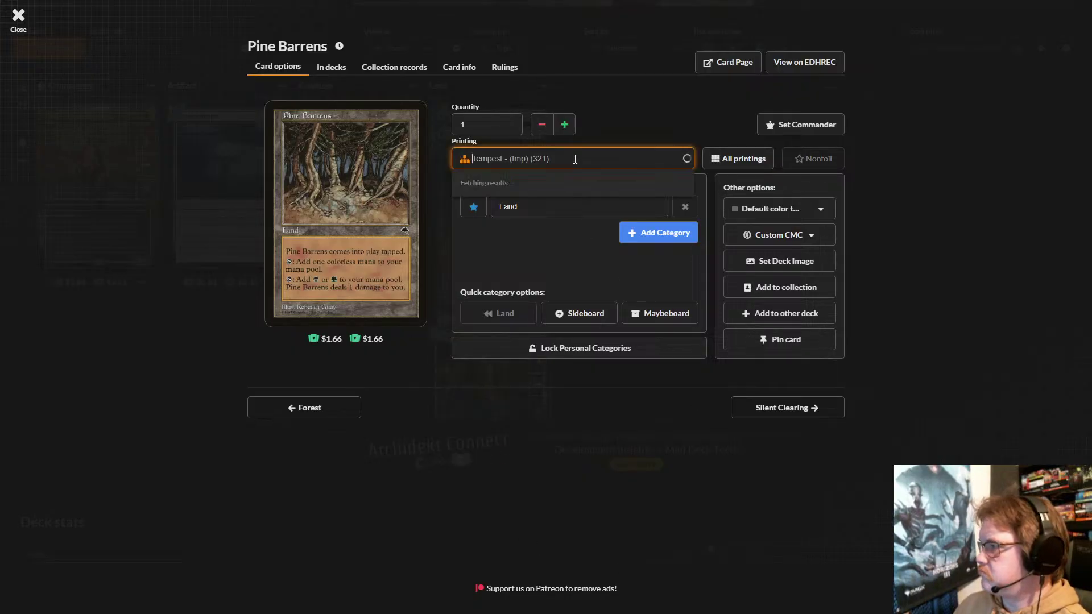
pyautogui.click(518, 487)
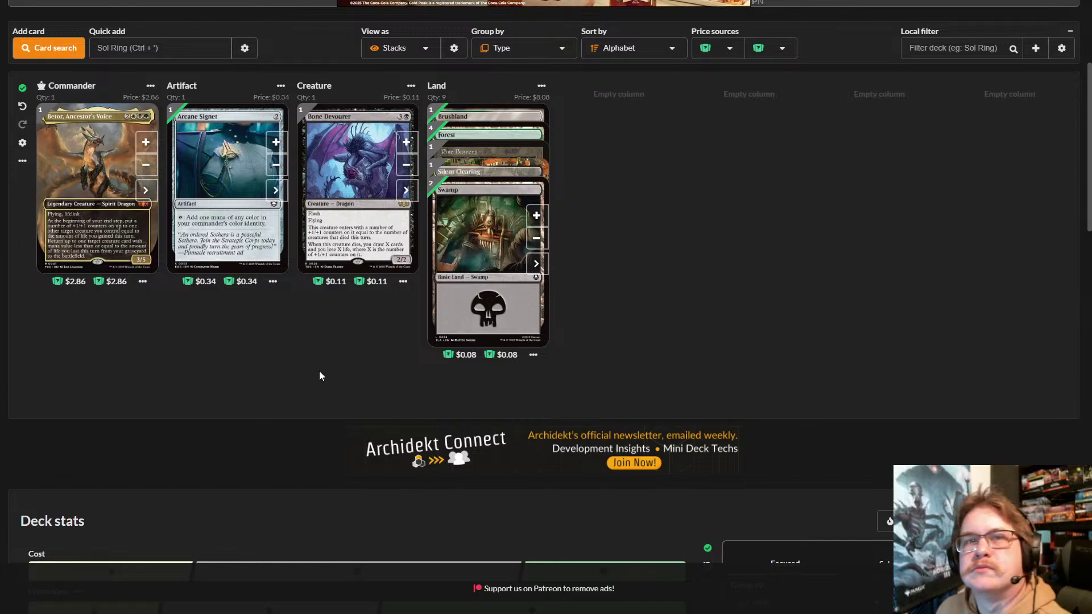
# - Look up the artifact Talisman of Resilience and add one copy to the deck
pyautogui.scroll(2, 234, 274)
pyautogui.click(147, 166)
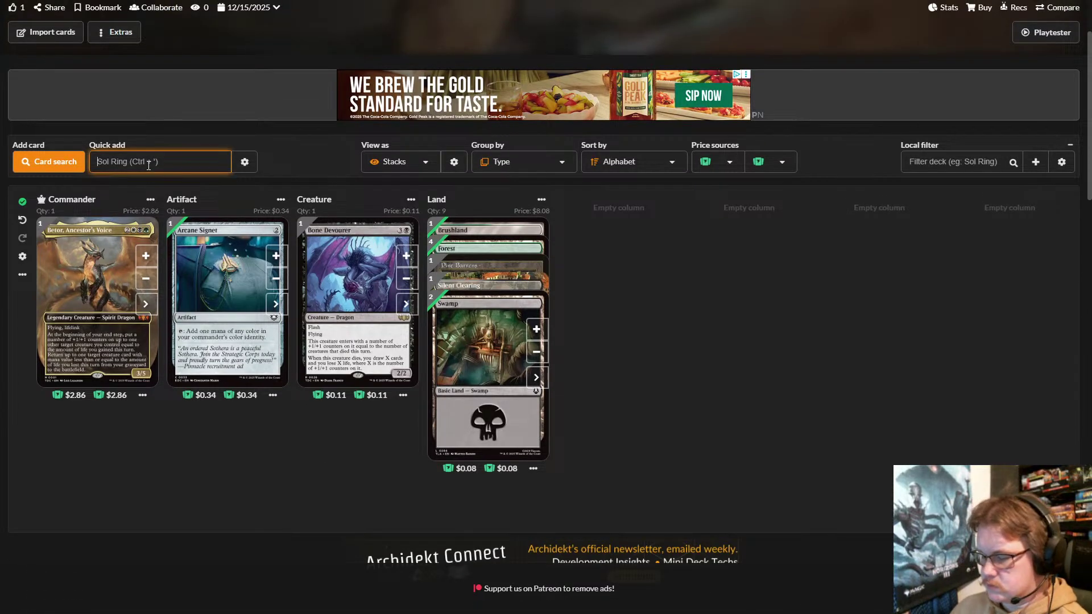
pyautogui.write('ta')
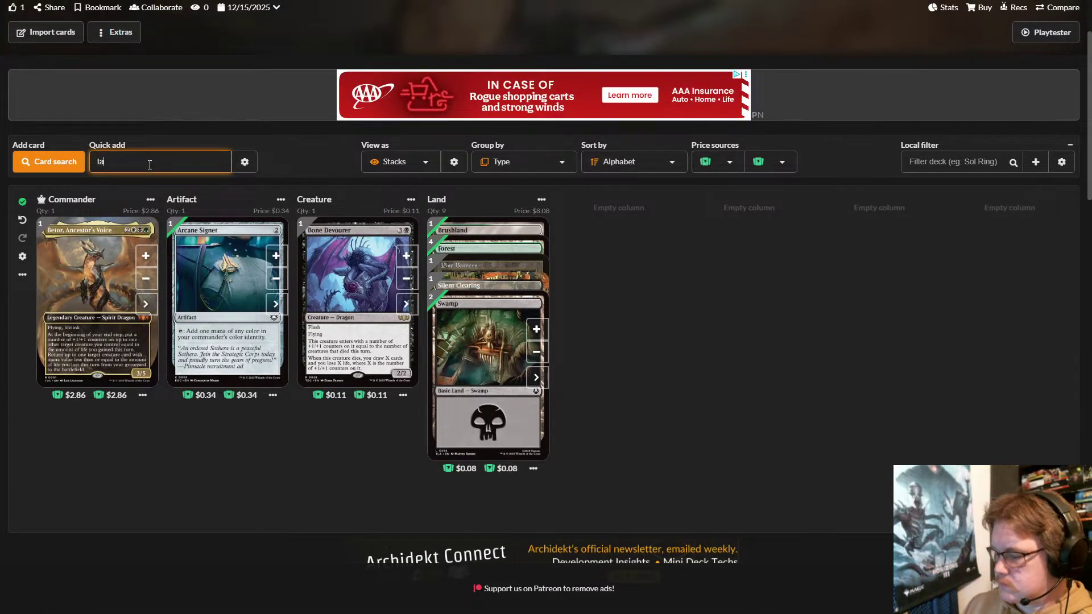
pyautogui.write('lisman')
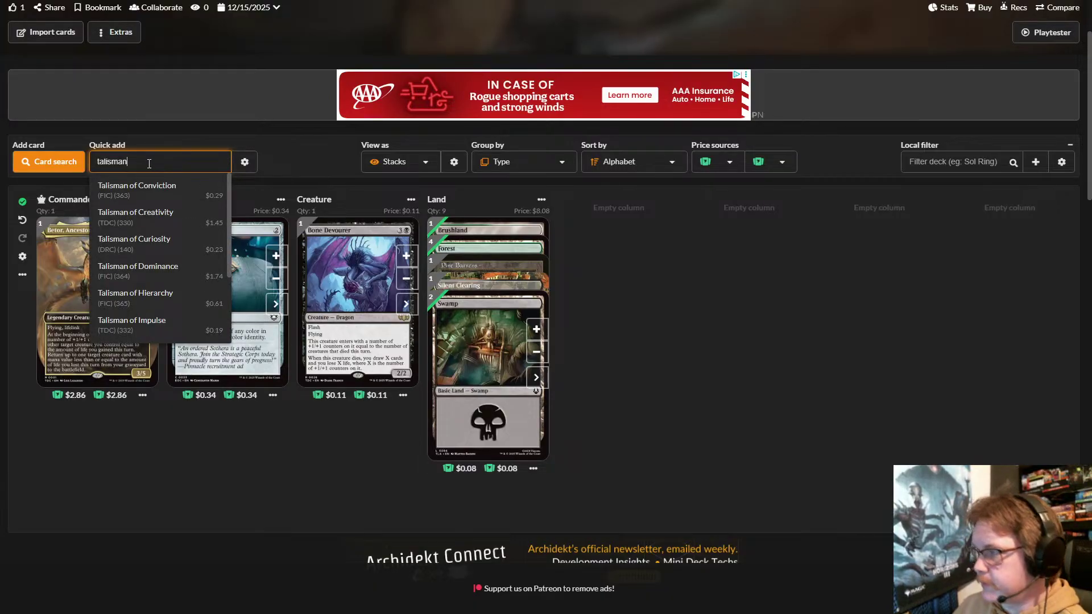
pyautogui.write(' of')
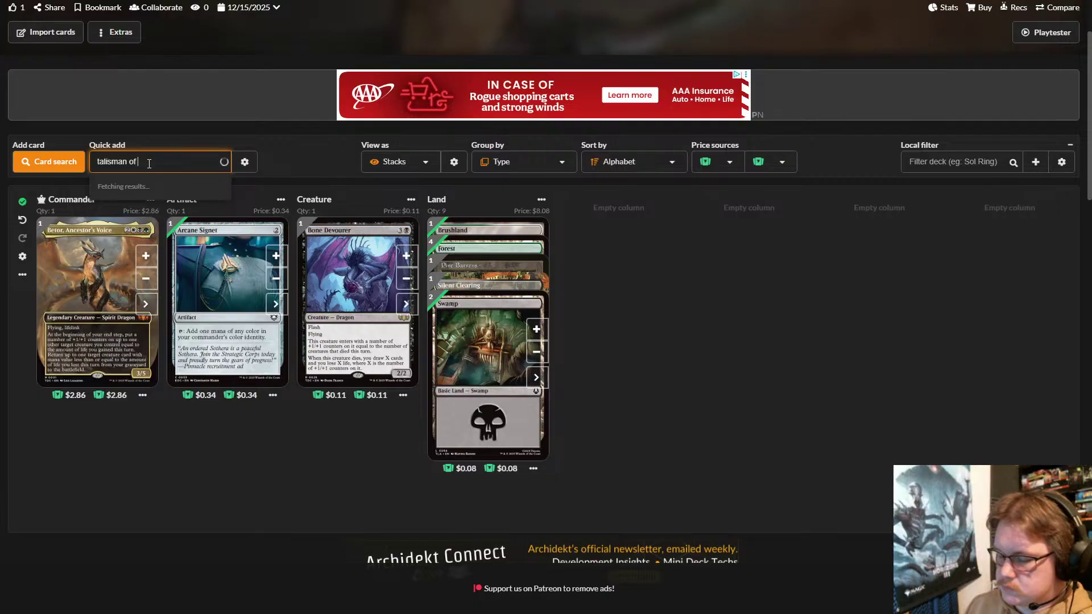
pyautogui.write(' rel')
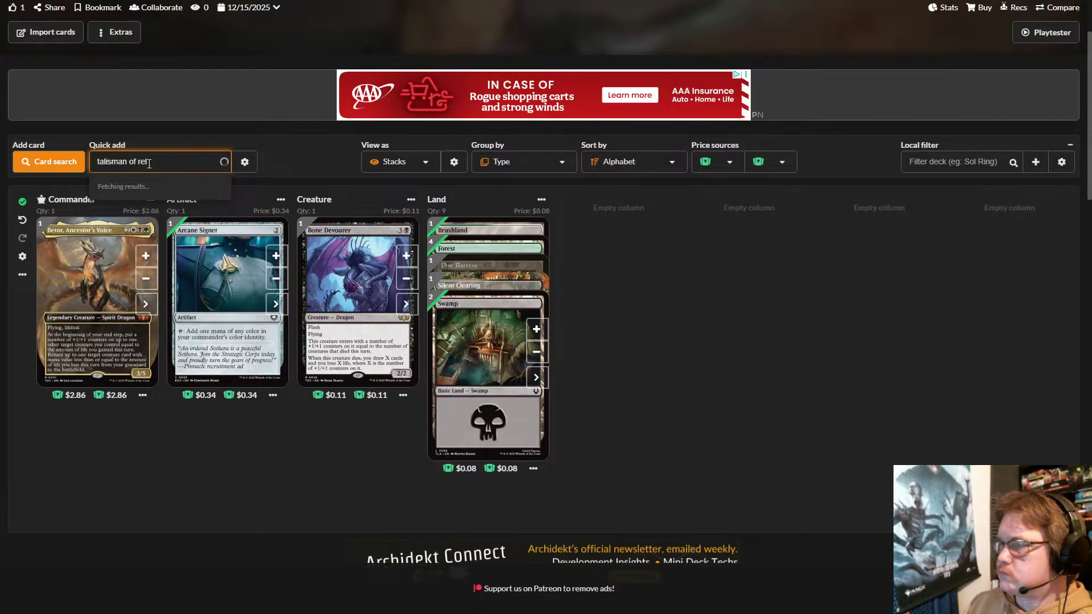
pyautogui.press('BackSpace')
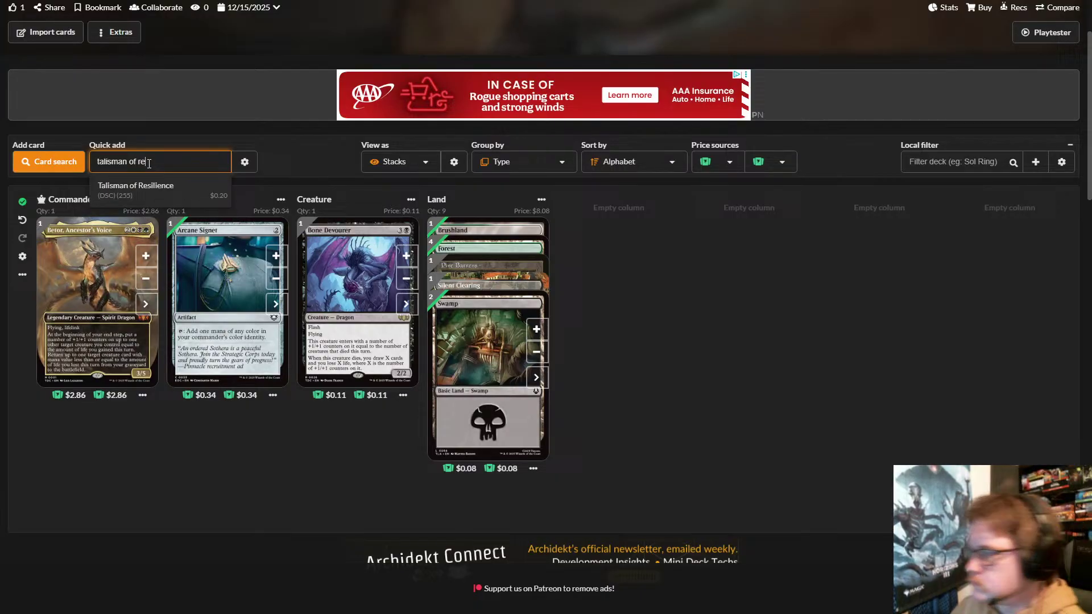
pyautogui.click(192, 186)
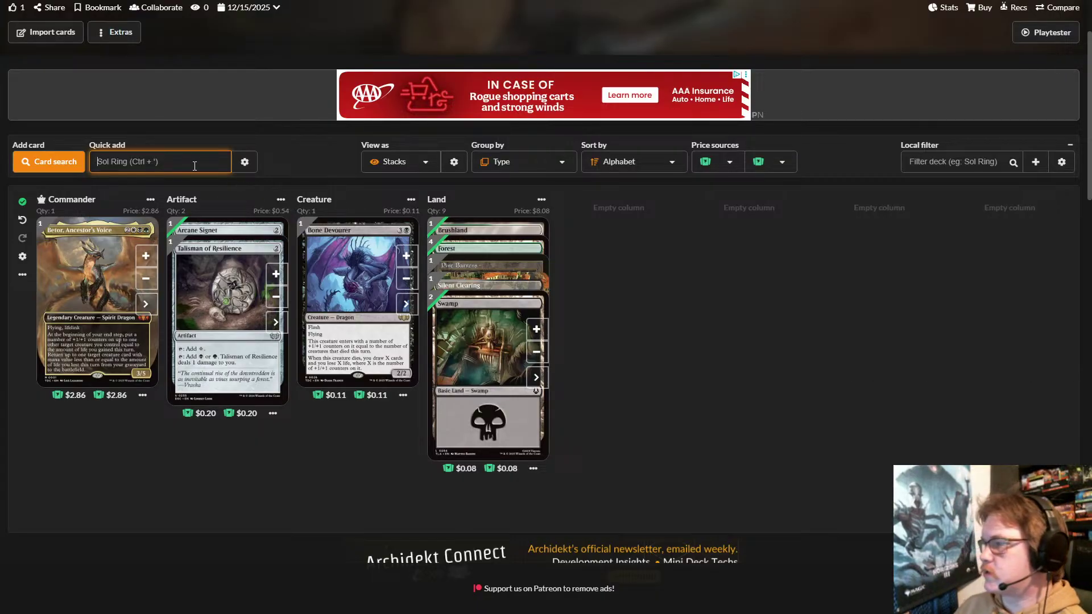
# - Look up the land Llanowar Wastes and add one copy to the deck
pyautogui.write('Ilan')
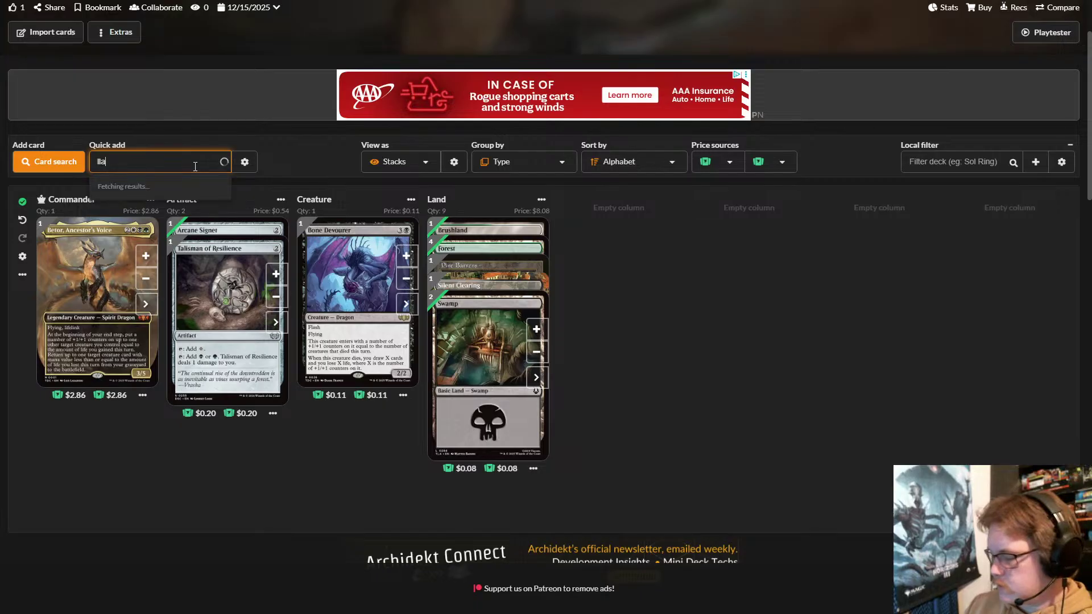
pyautogui.write('awar')
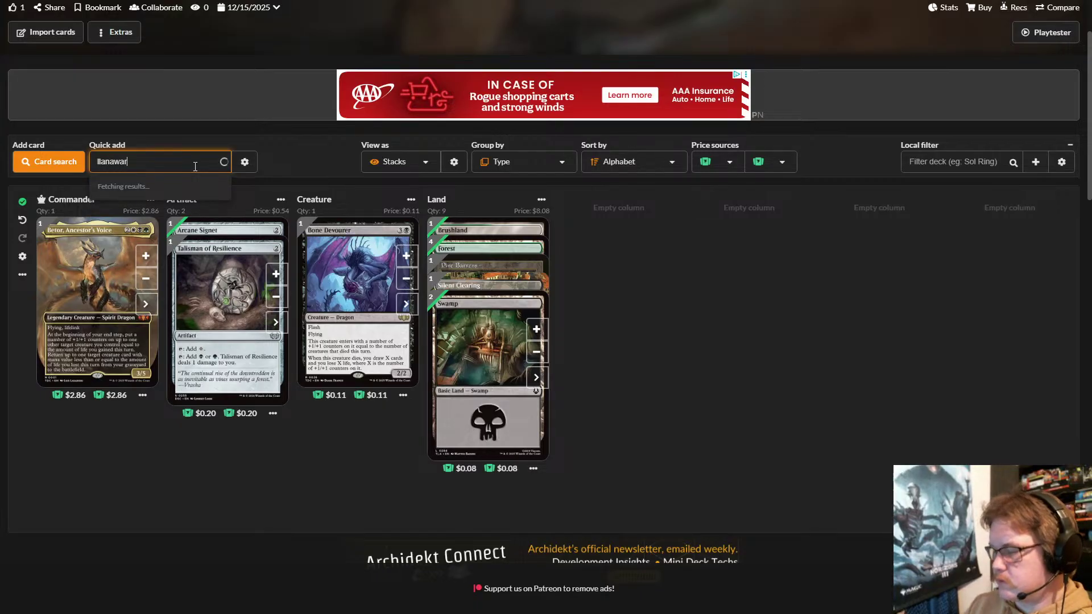
pyautogui.click(114, 162)
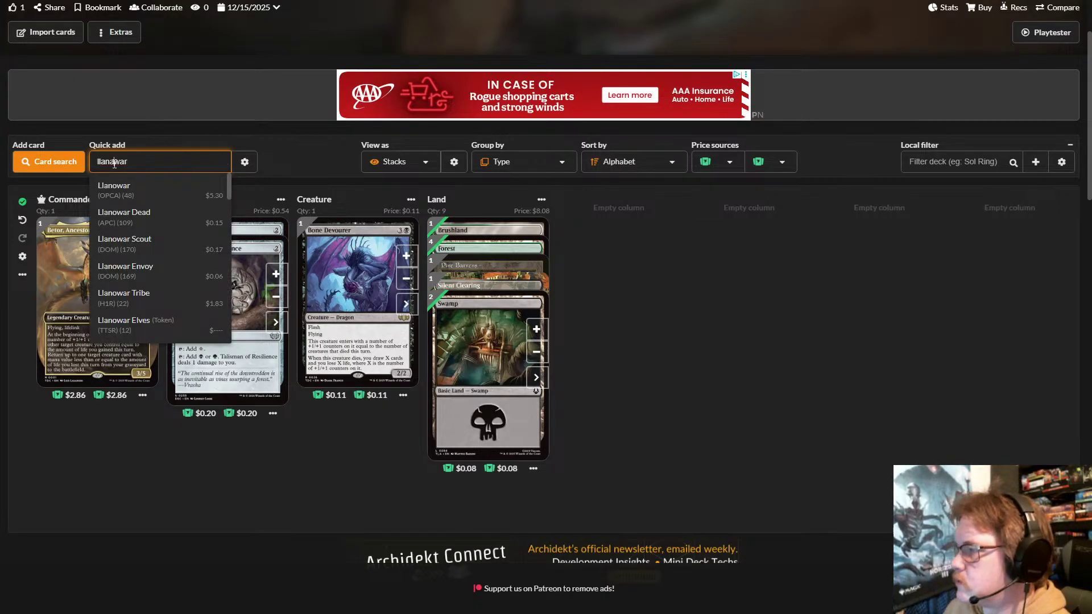
pyautogui.press('BackSpace')
pyautogui.write('owar')
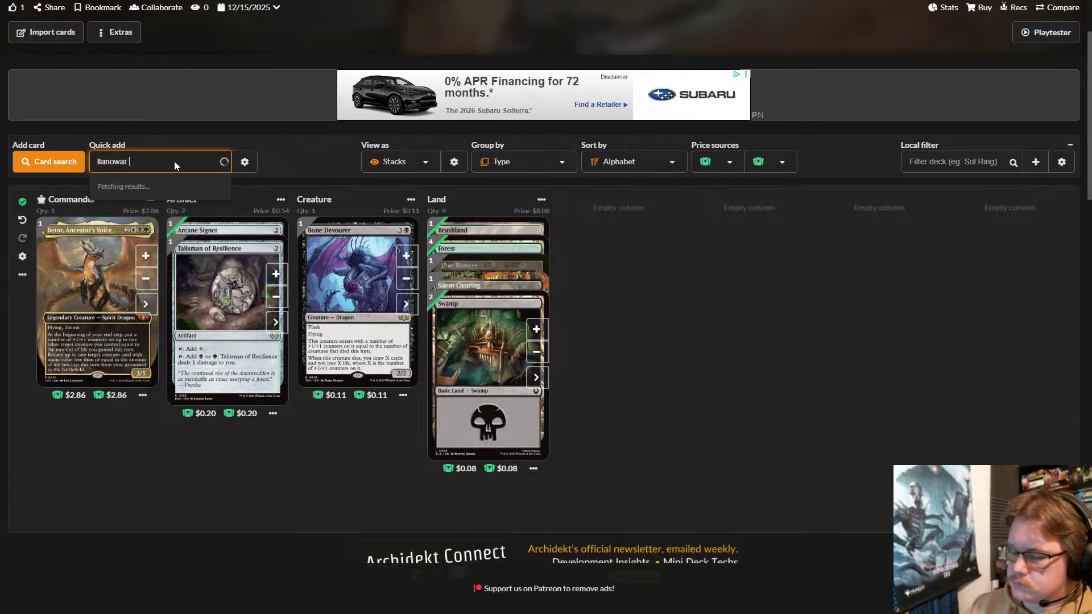
pyautogui.write(' was')
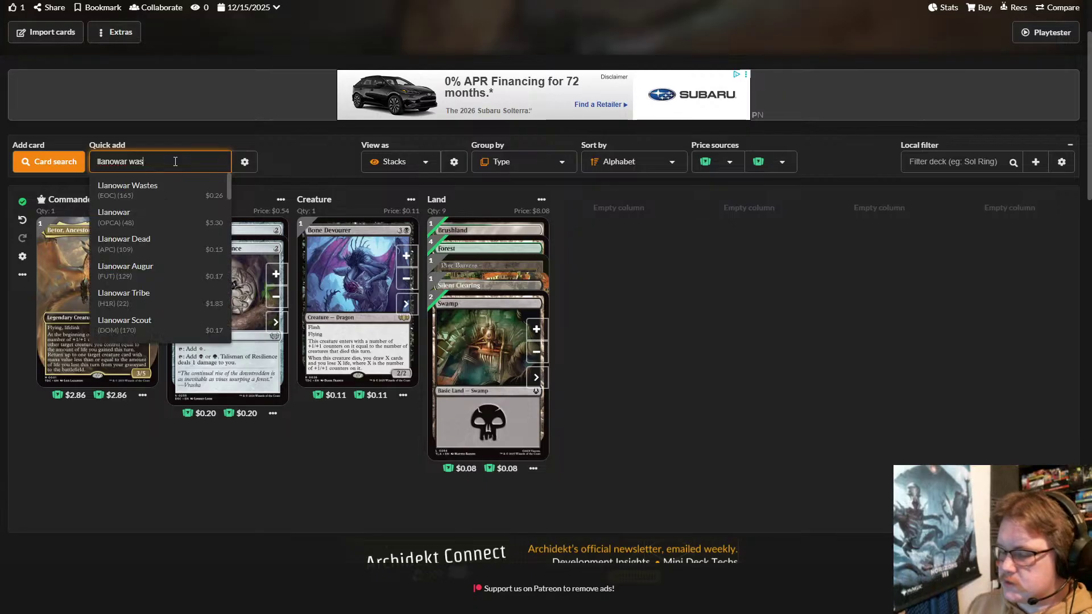
pyautogui.write('t')
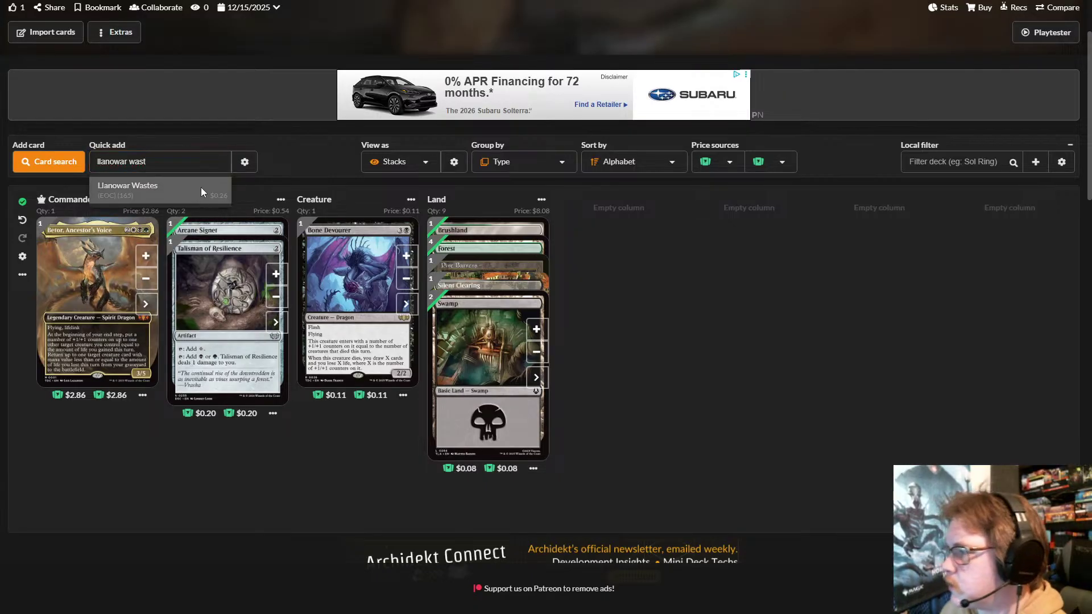
pyautogui.click(200, 187)
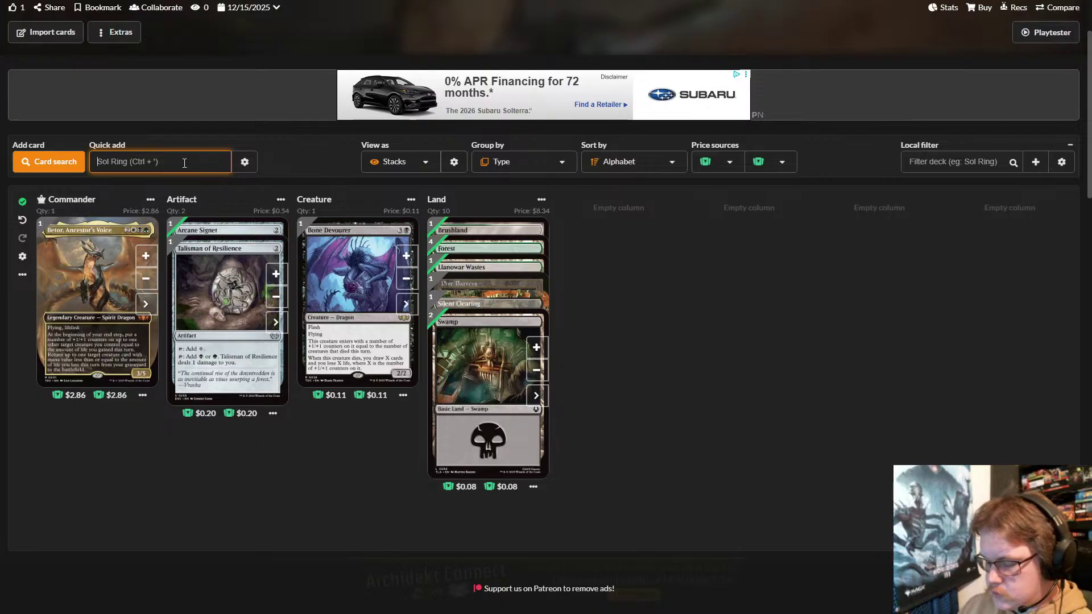
# - Add one copy of the basic land Plains to the deck and raise the Swamp quantity to three copies
pyautogui.write('plains')
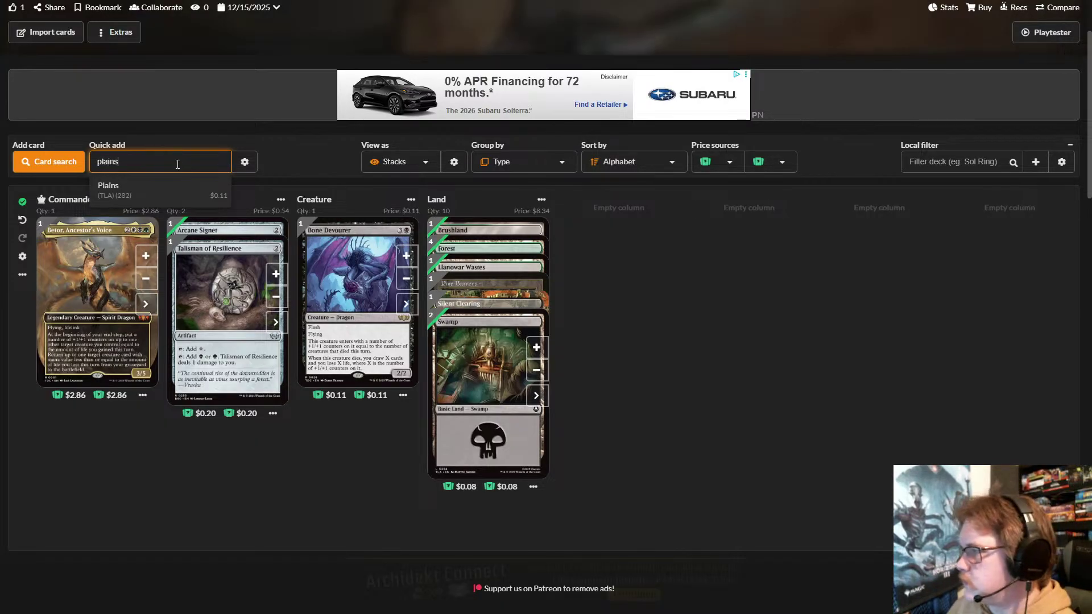
pyautogui.click(186, 186)
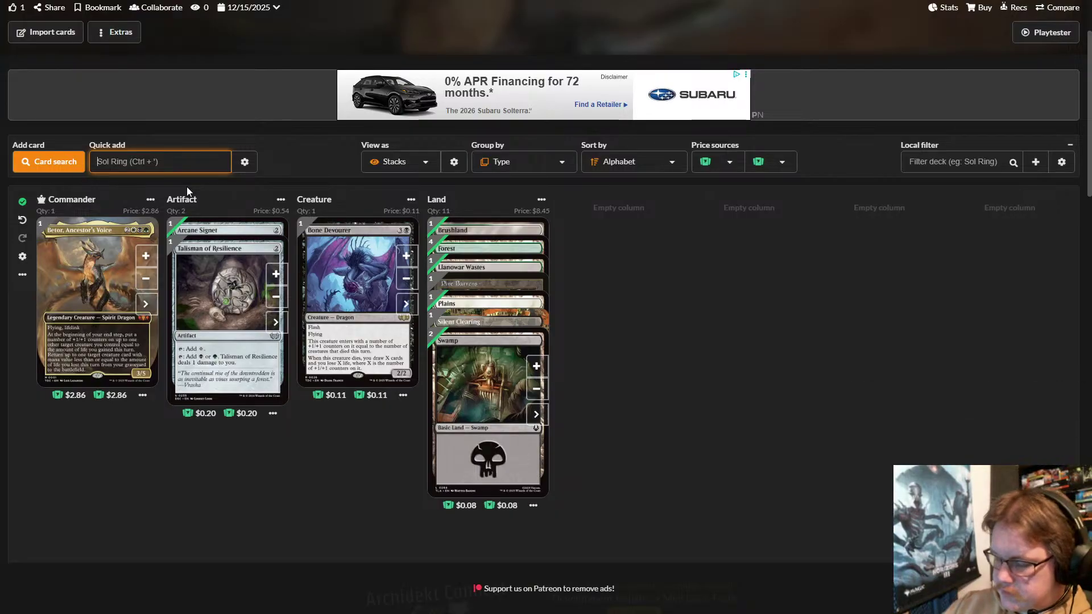
pyautogui.click(648, 279)
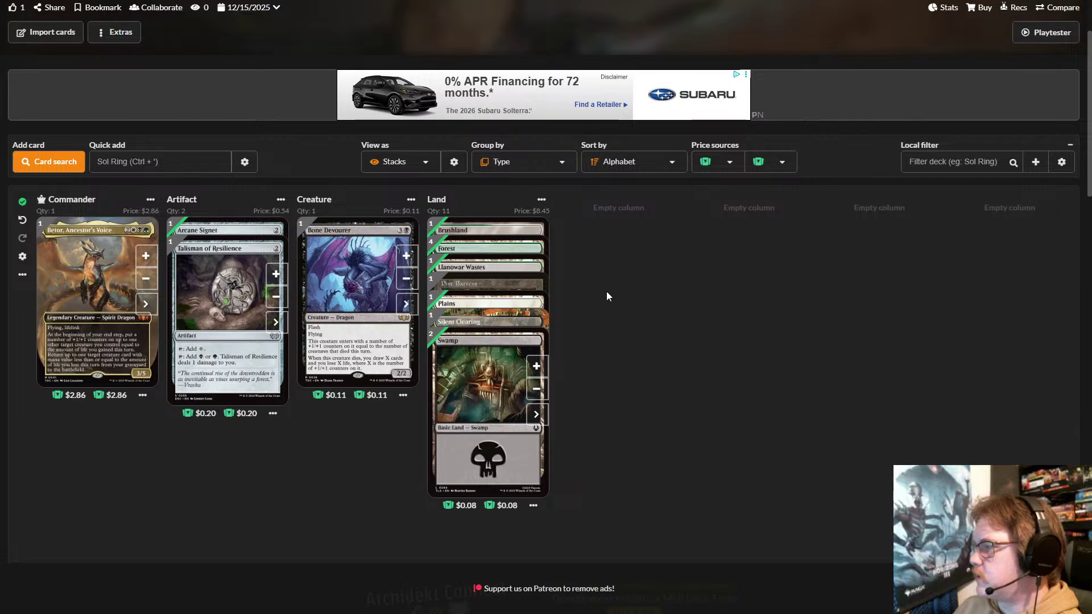
pyautogui.click(541, 370)
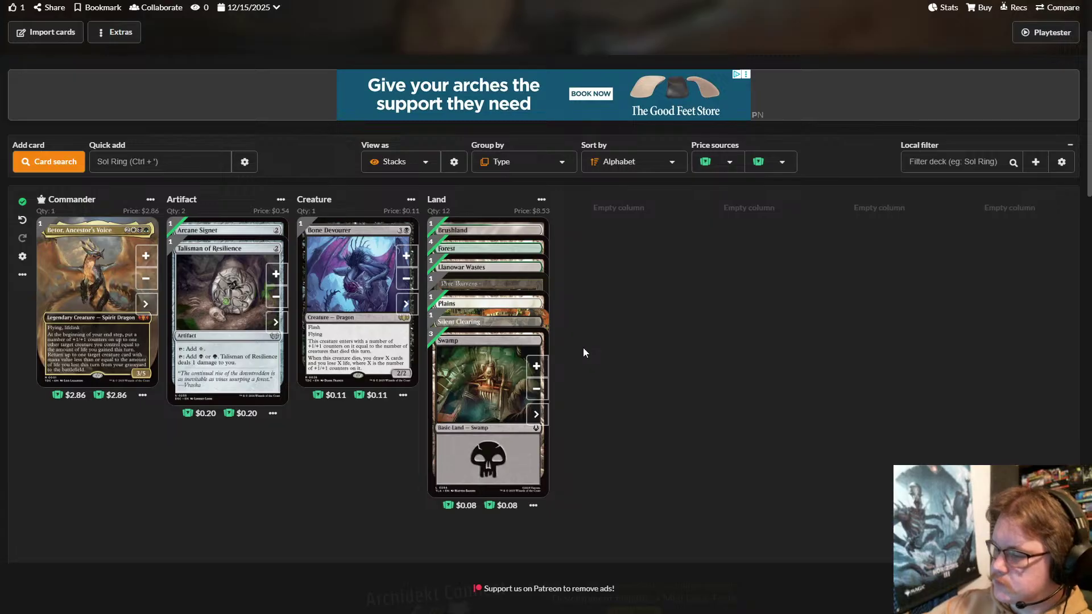
# - Look up the land Ancient Tomb and add one copy to the deck
pyautogui.click(161, 163)
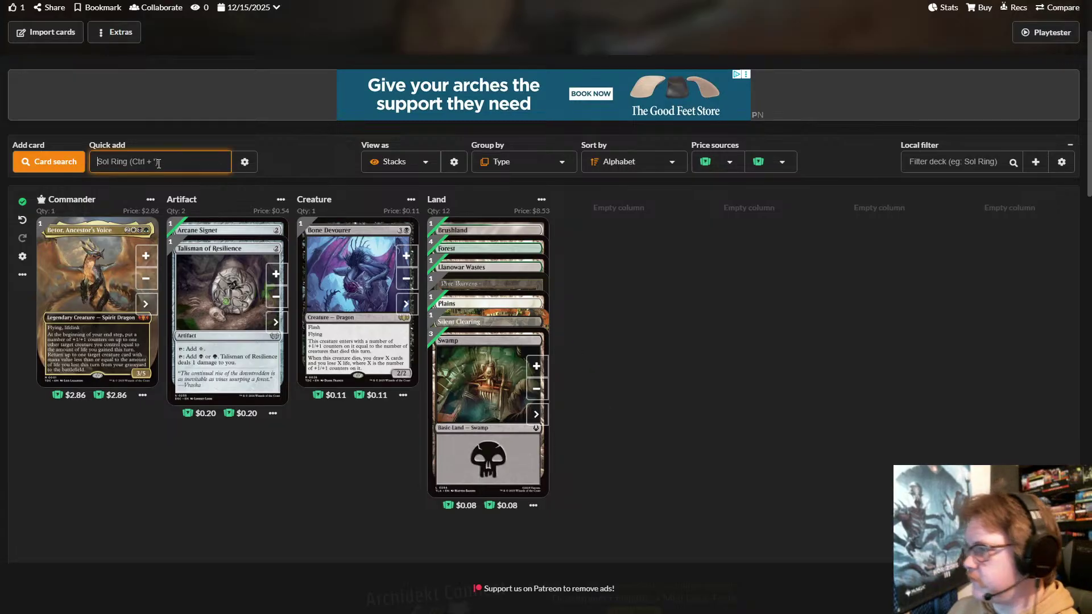
pyautogui.write('ao')
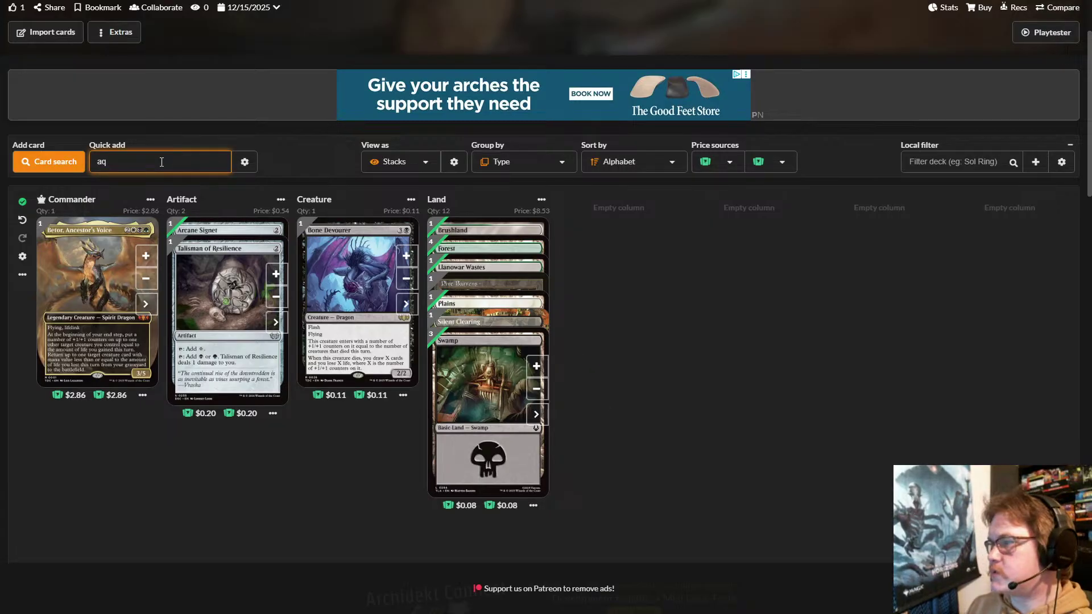
pyautogui.write('n')
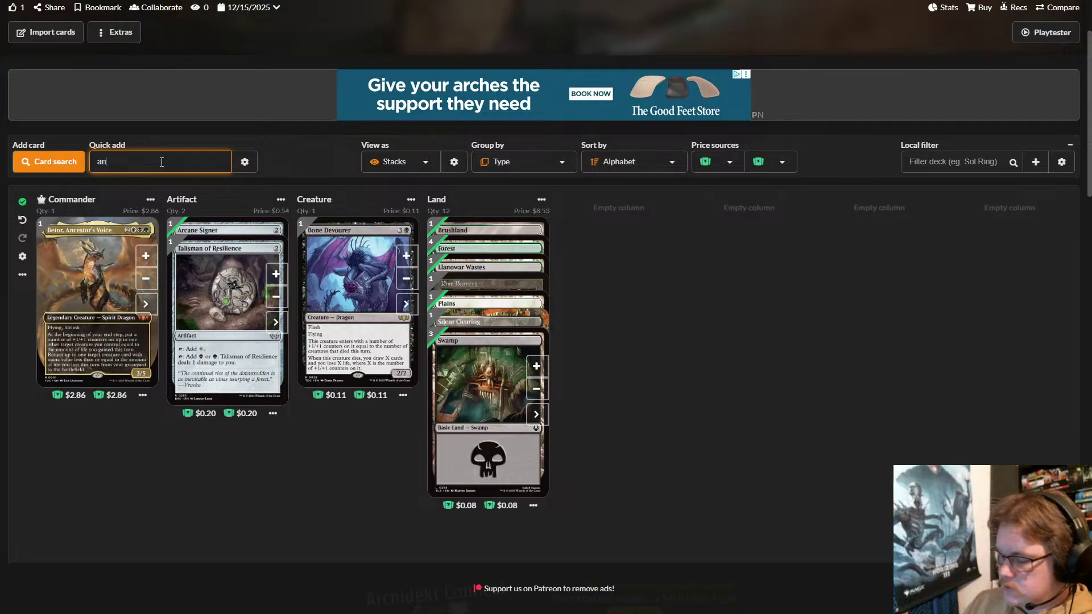
pyautogui.write('dient')
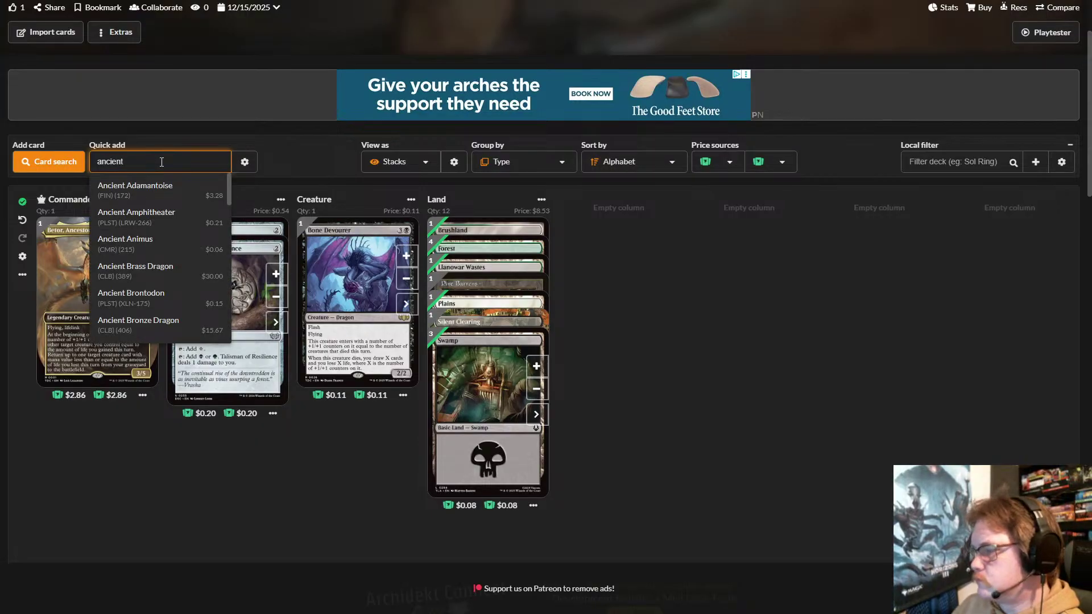
pyautogui.write(' t')
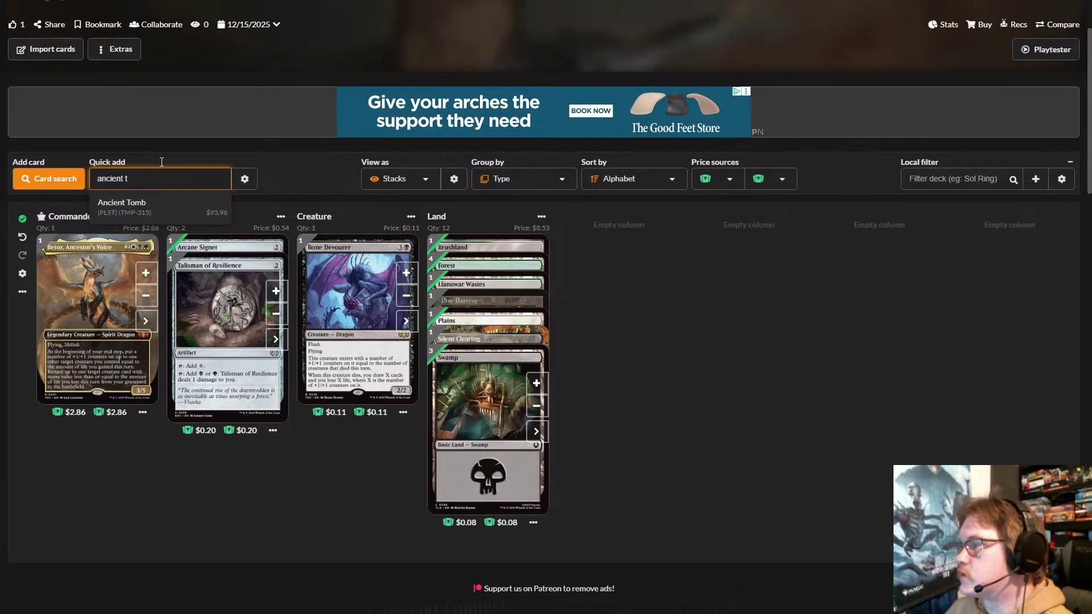
pyautogui.scroll(1, 171, 194)
pyautogui.click(185, 251)
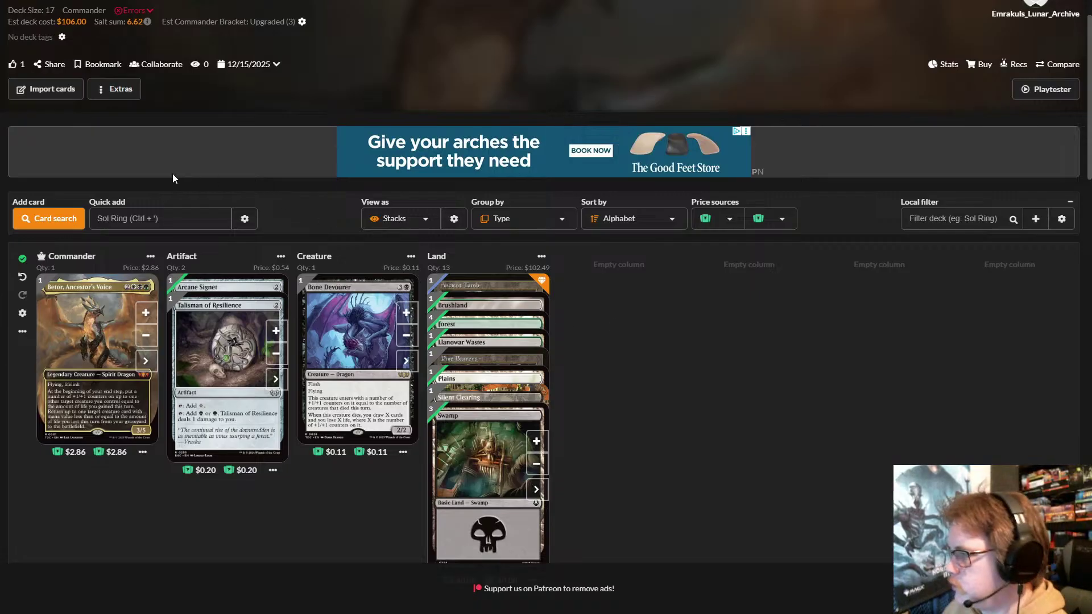
# - Look up the enchantment Felidar Retreat and add one copy to the deck
pyautogui.click(158, 216)
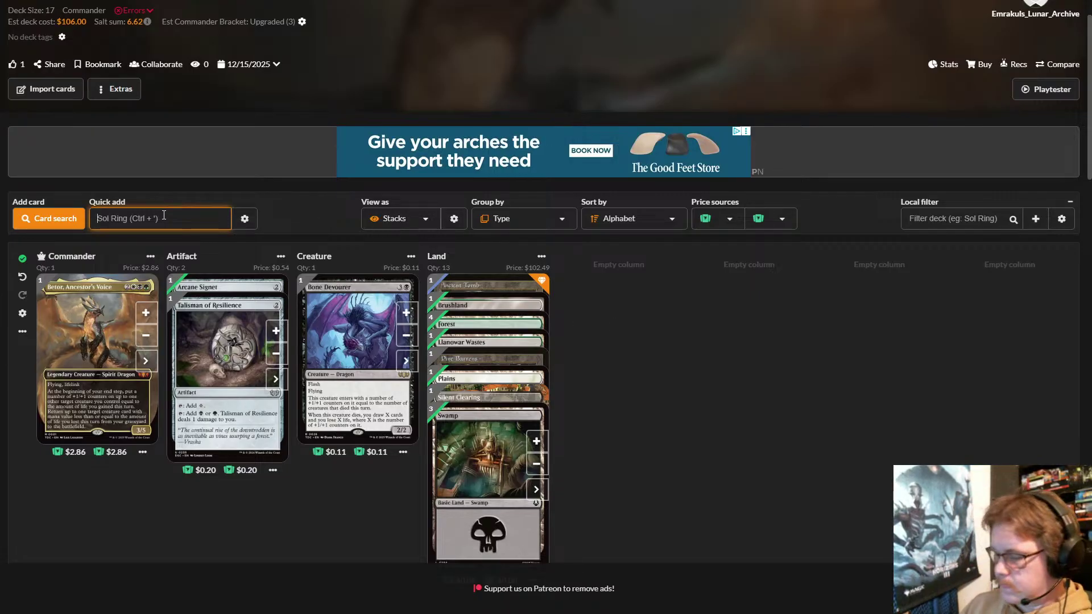
pyautogui.write('feli')
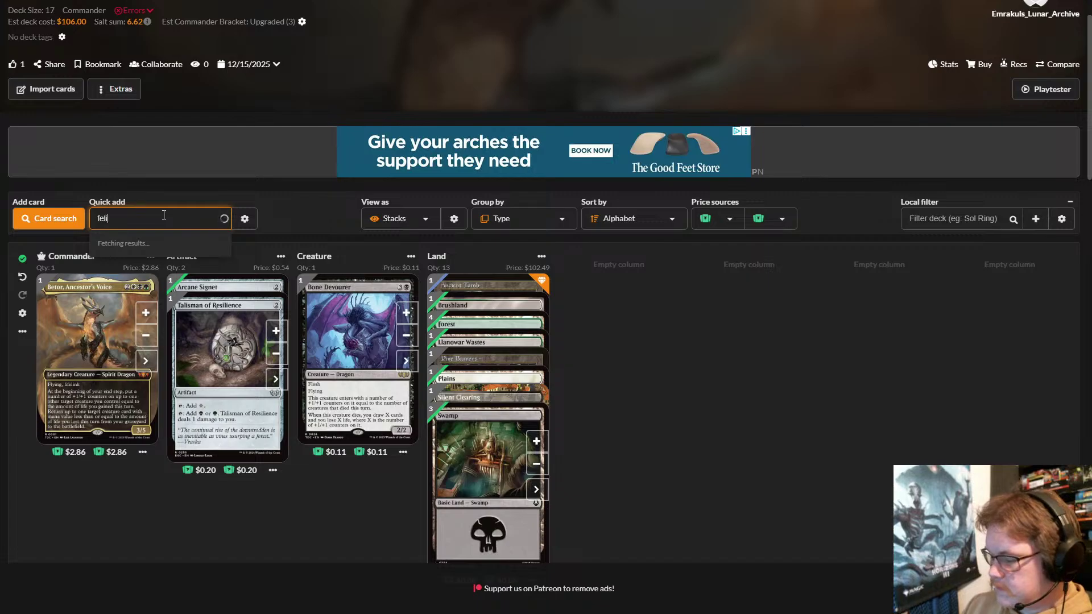
pyautogui.write('da')
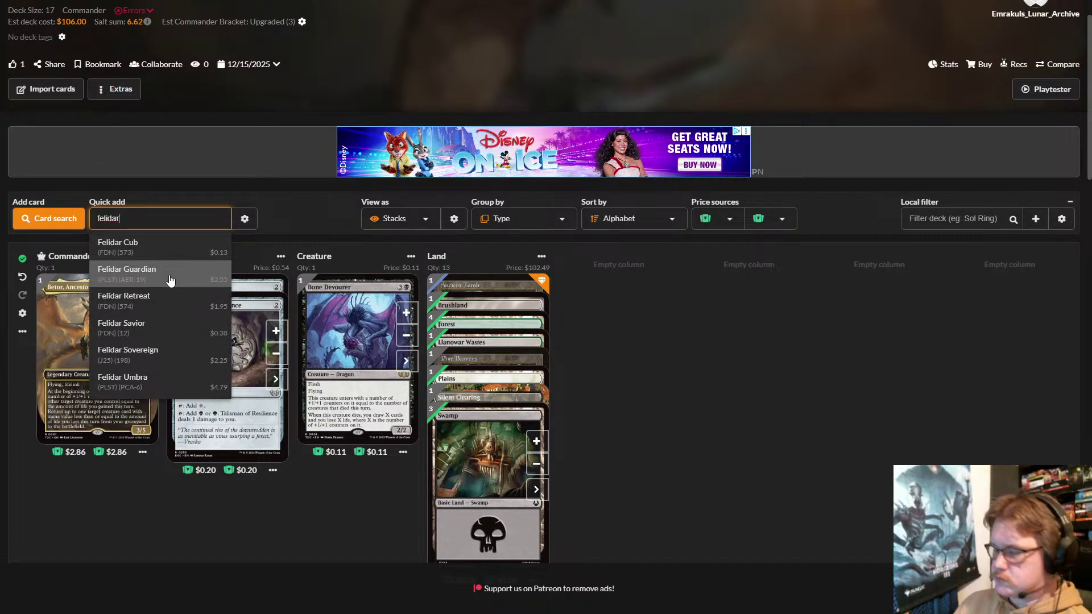
pyautogui.write('r')
pyautogui.click(180, 306)
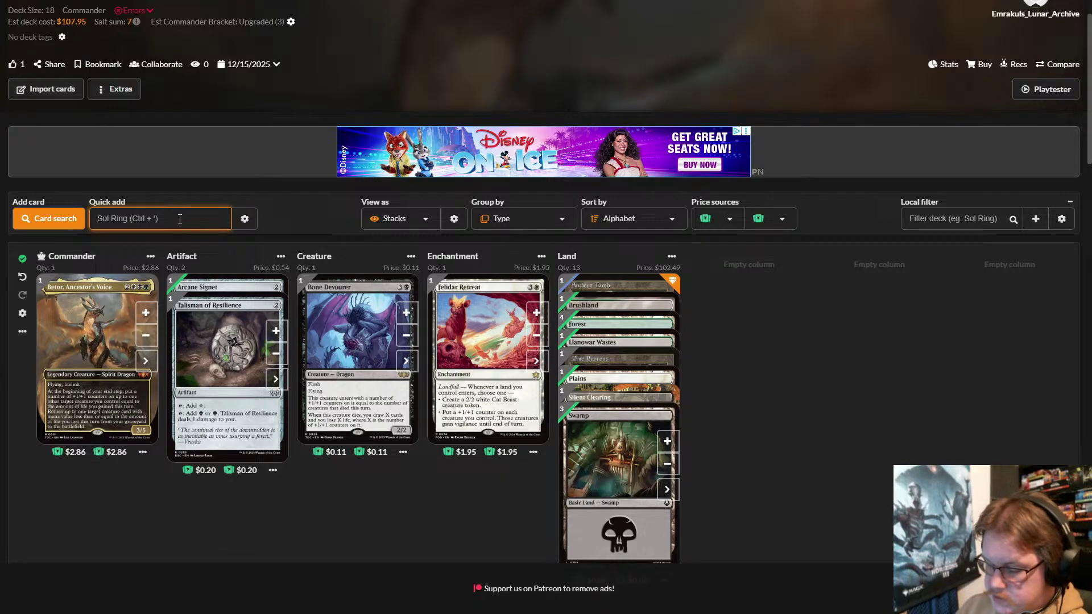
# - Look up the instant Krosan Grip and add one copy to the deck
pyautogui.write('kr')
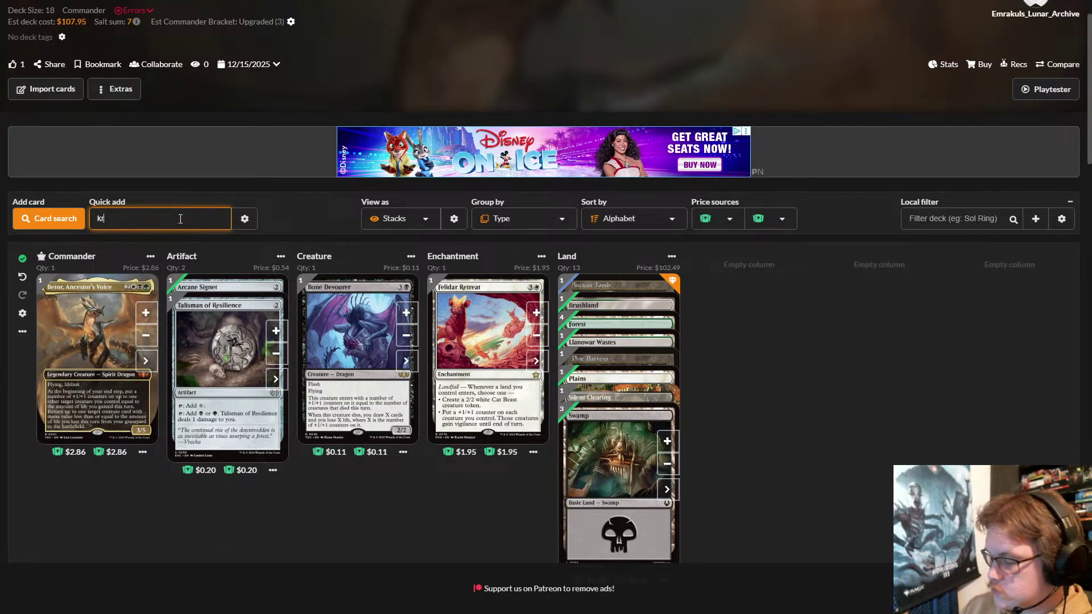
pyautogui.write('osan')
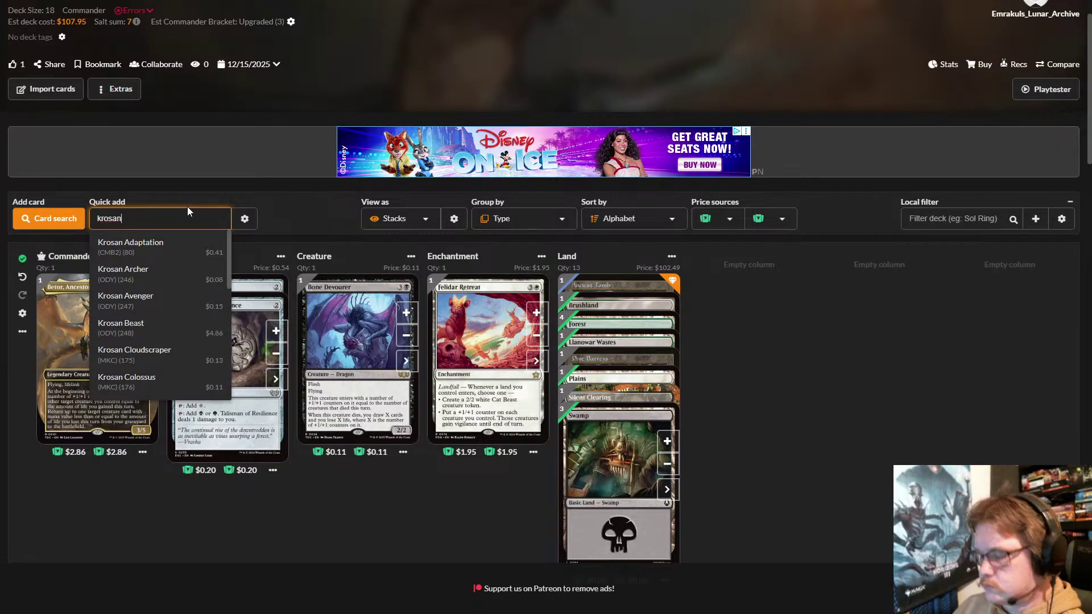
pyautogui.write(' gri')
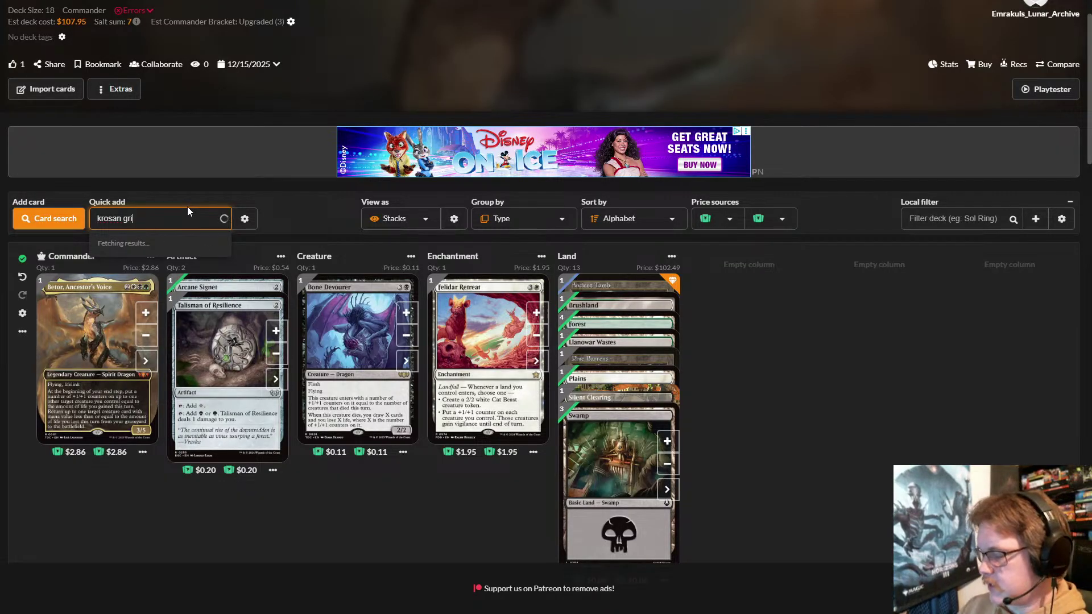
pyautogui.write('p')
pyautogui.press('Return')
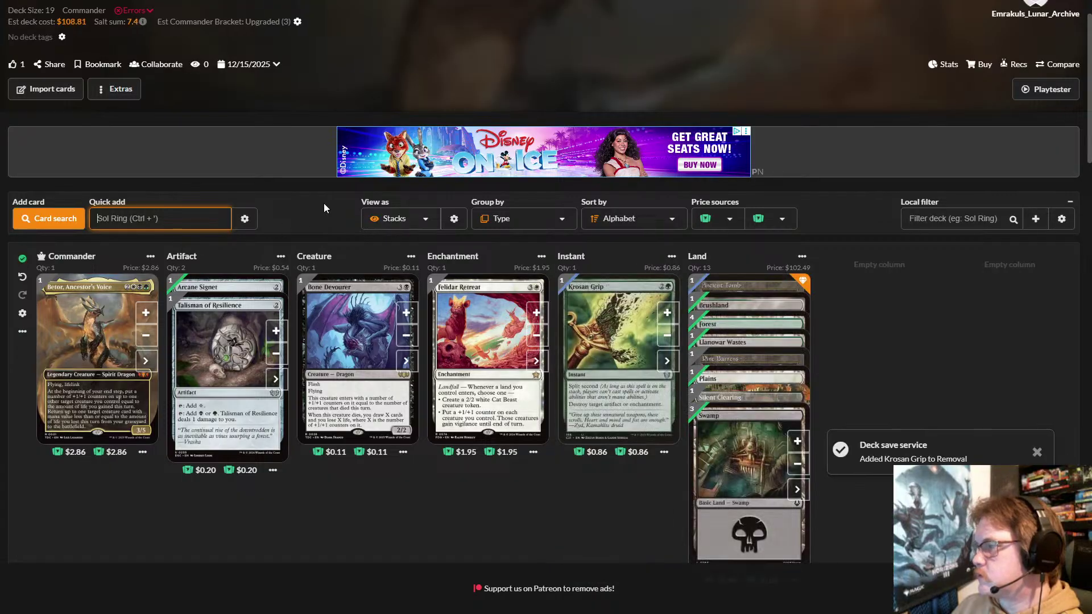
pyautogui.click(297, 216)
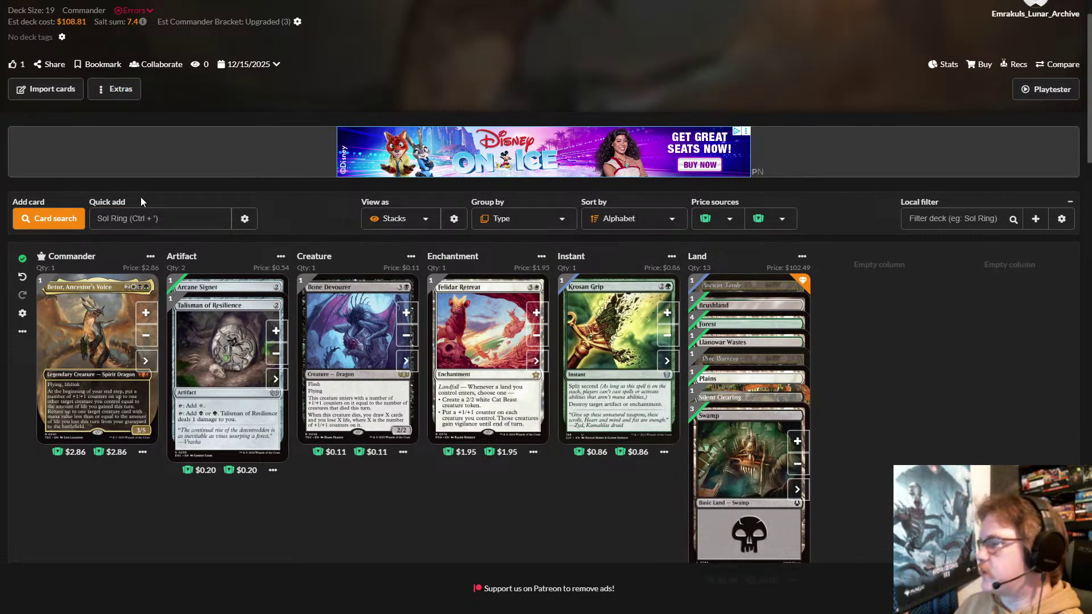
# - Look up the legendary creature Reyhan, Last of the Abzan and add one copy to the deck
pyautogui.click(143, 216)
pyautogui.write('r')
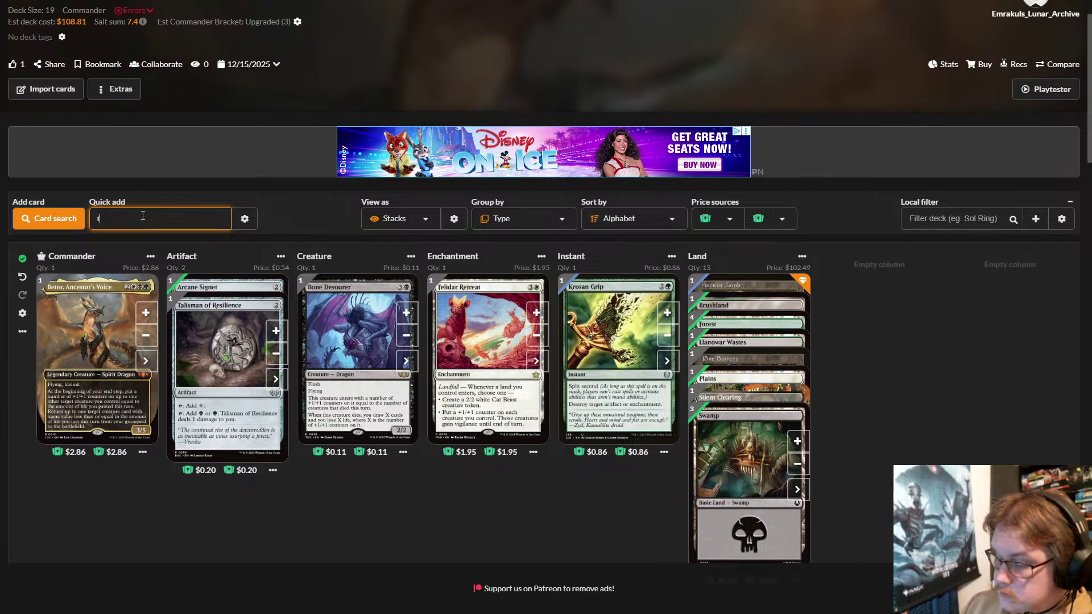
pyautogui.write('eyha')
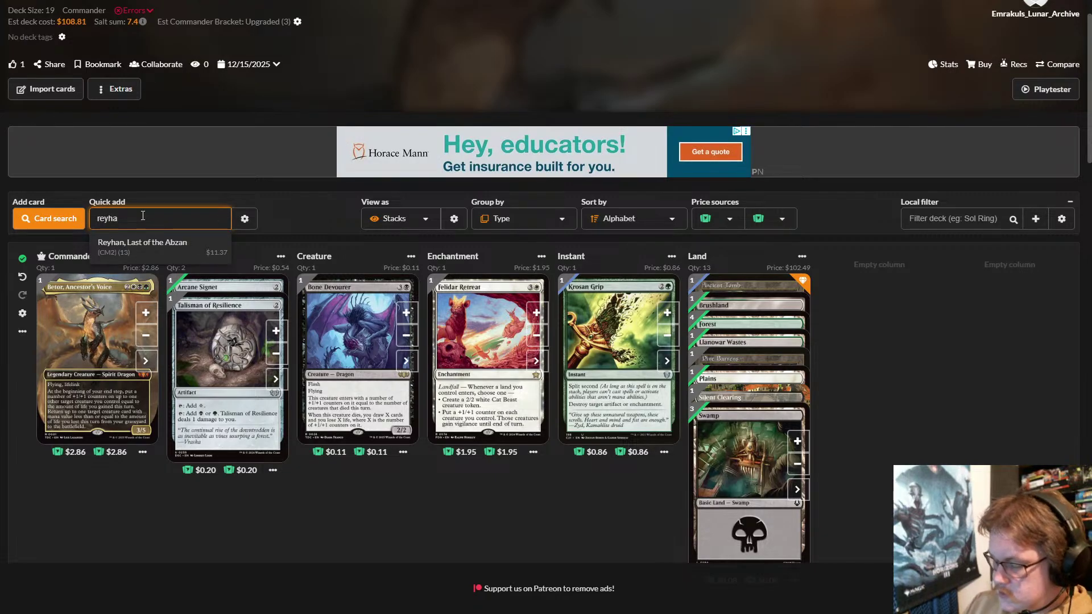
pyautogui.write('n')
pyautogui.click(191, 254)
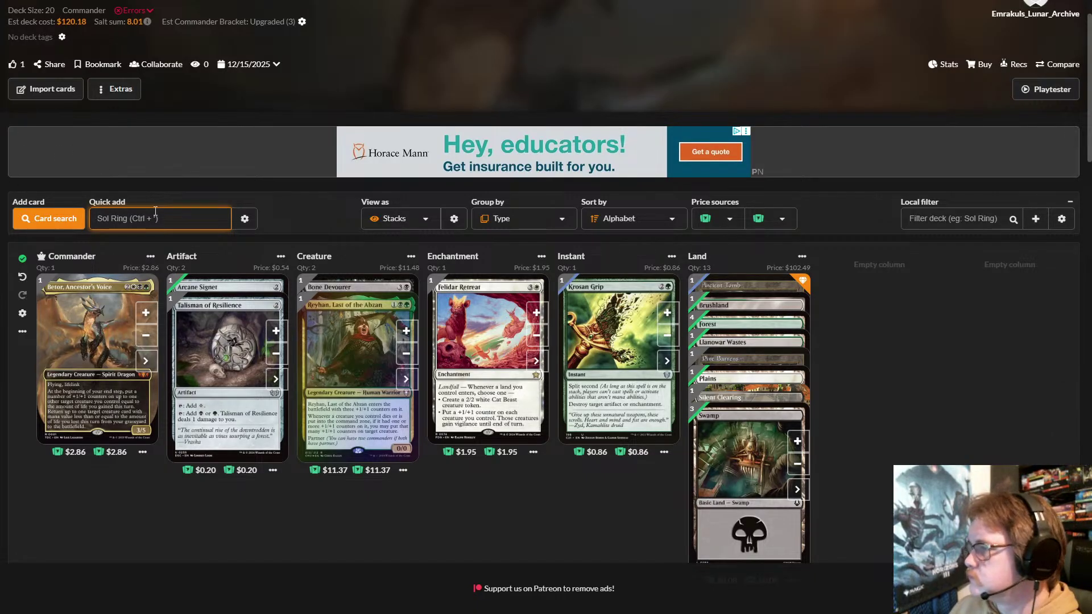
# - Look up the artifact Mesmeric Orb and add one copy to the deck
pyautogui.write('mes')
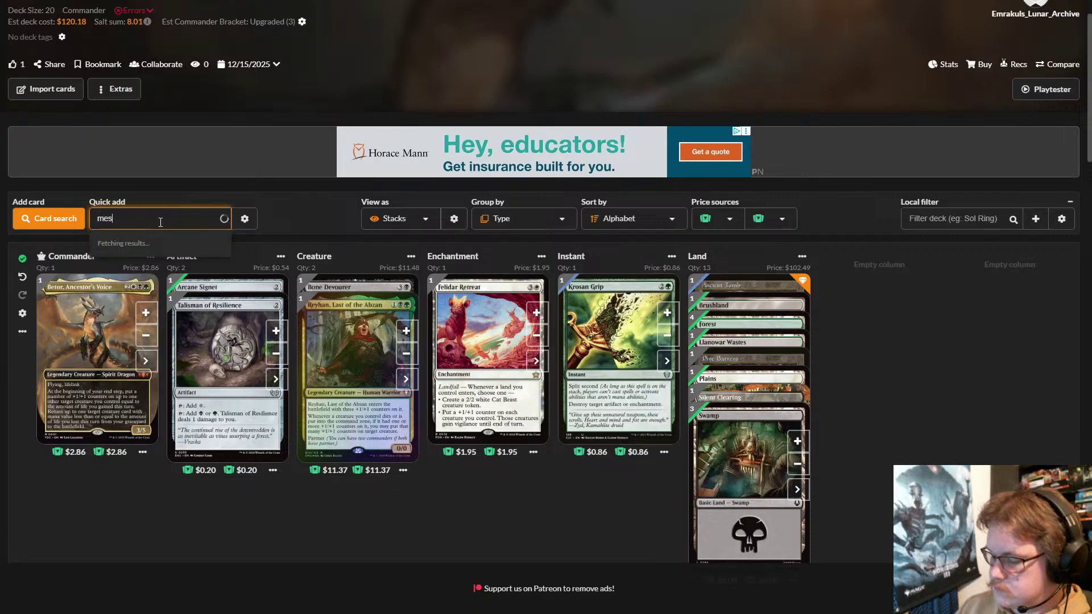
pyautogui.write('meris')
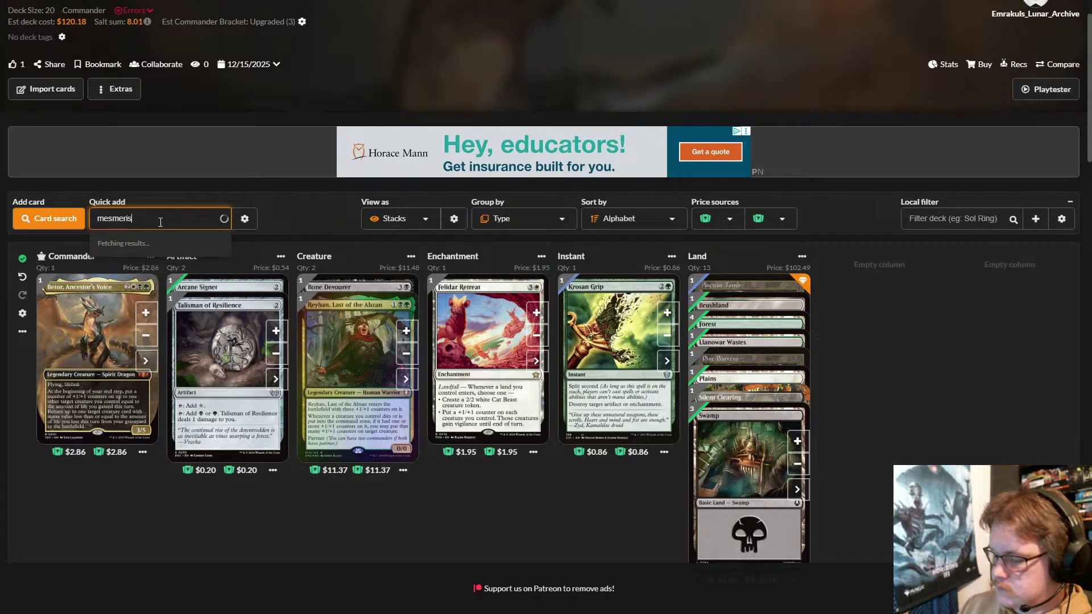
pyautogui.press('BackSpace')
pyautogui.write('c o')
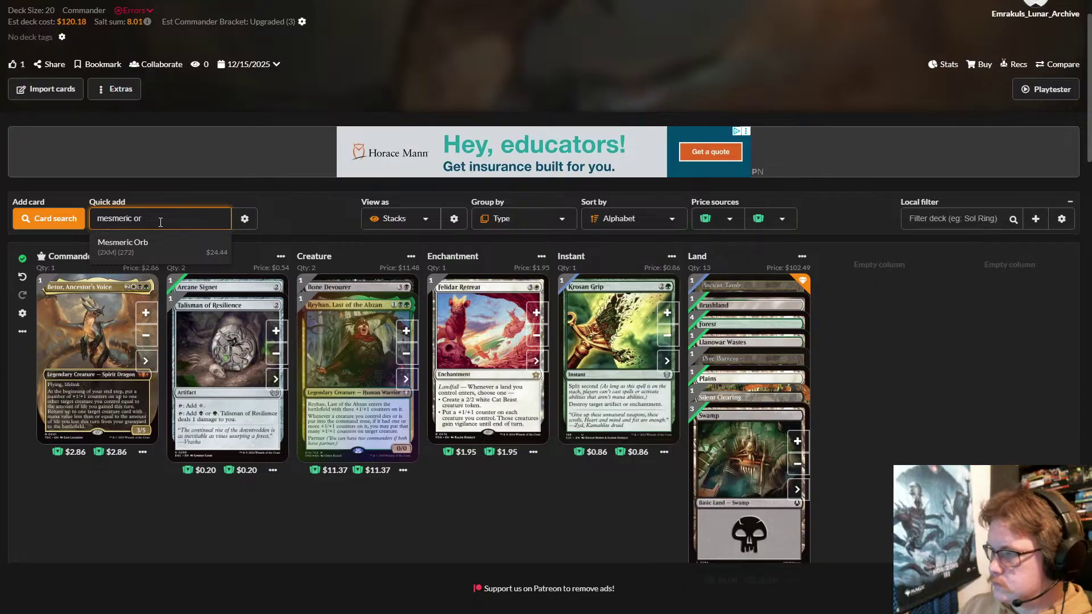
pyautogui.write('r')
pyautogui.click(171, 246)
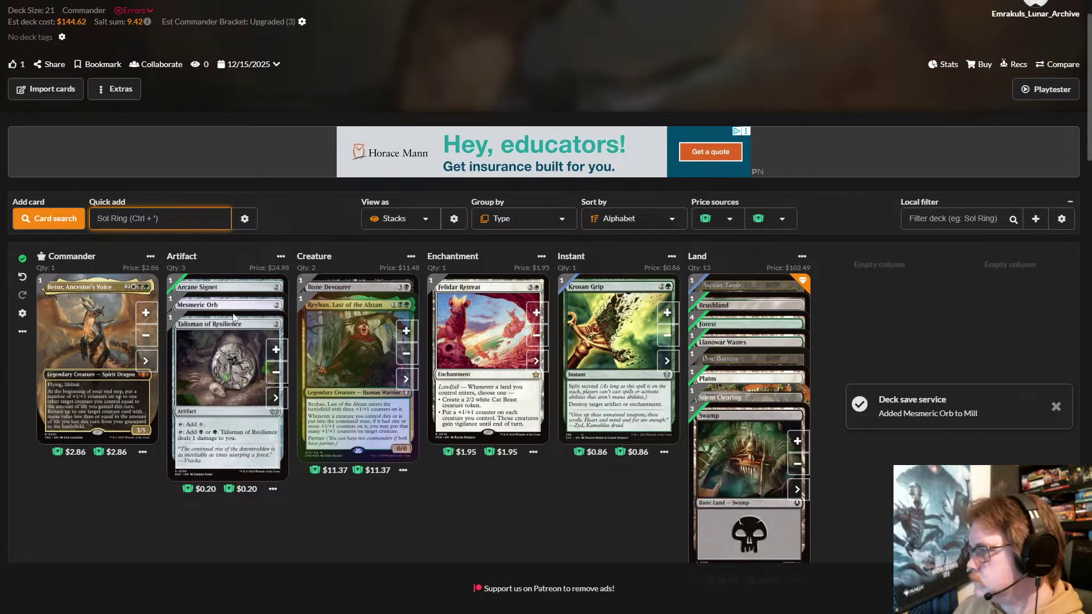
# - Switch Mesmeric Orb to The Brothers' War Retro Artifacts printing (brr) 94 and return to the deck
pyautogui.click(278, 377)
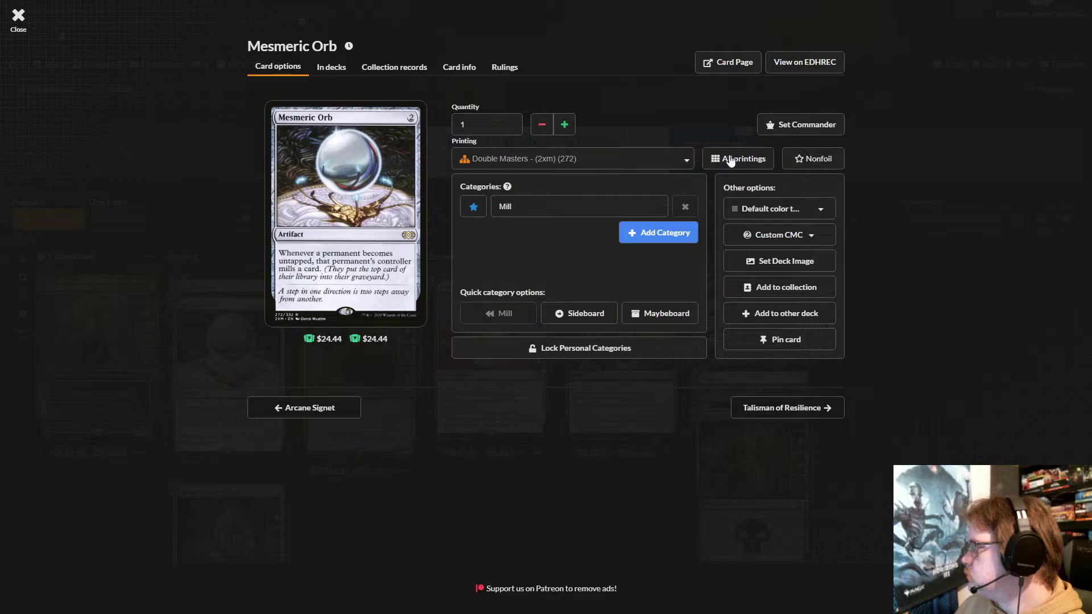
pyautogui.click(731, 160)
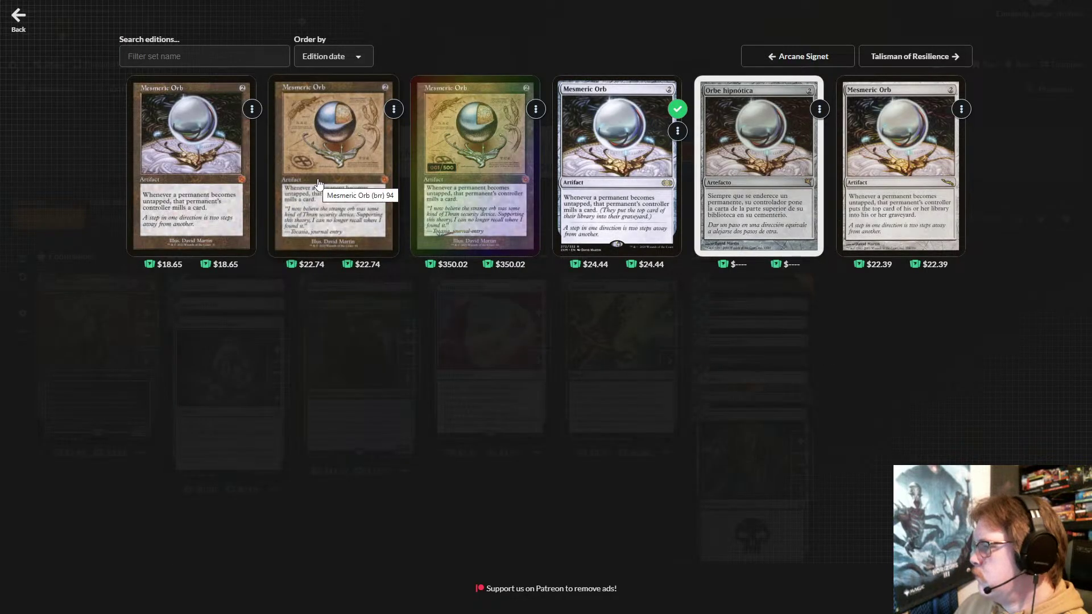
pyautogui.click(319, 185)
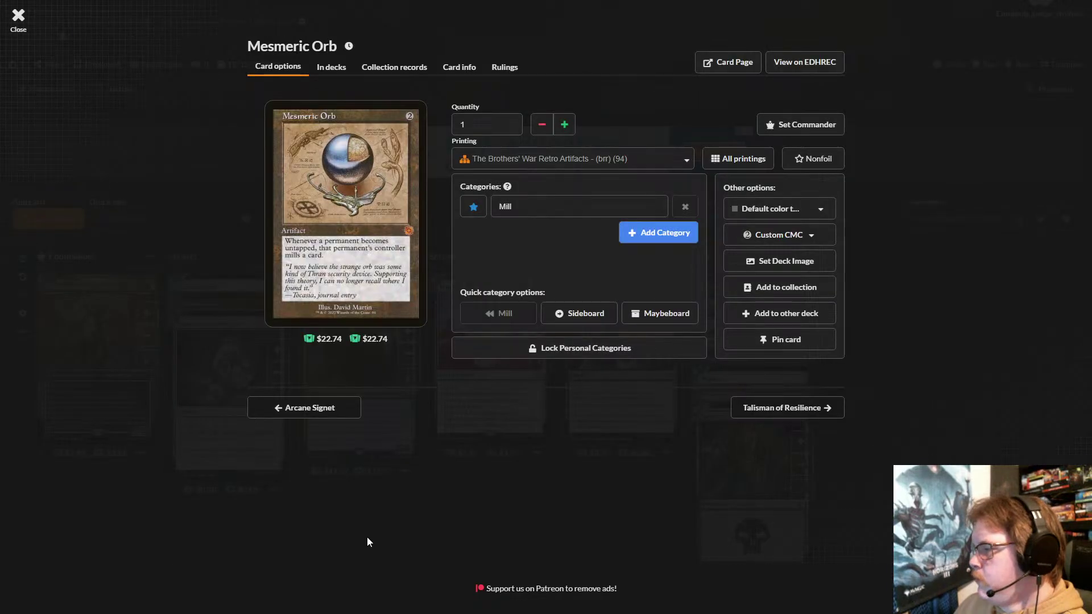
pyautogui.click(367, 537)
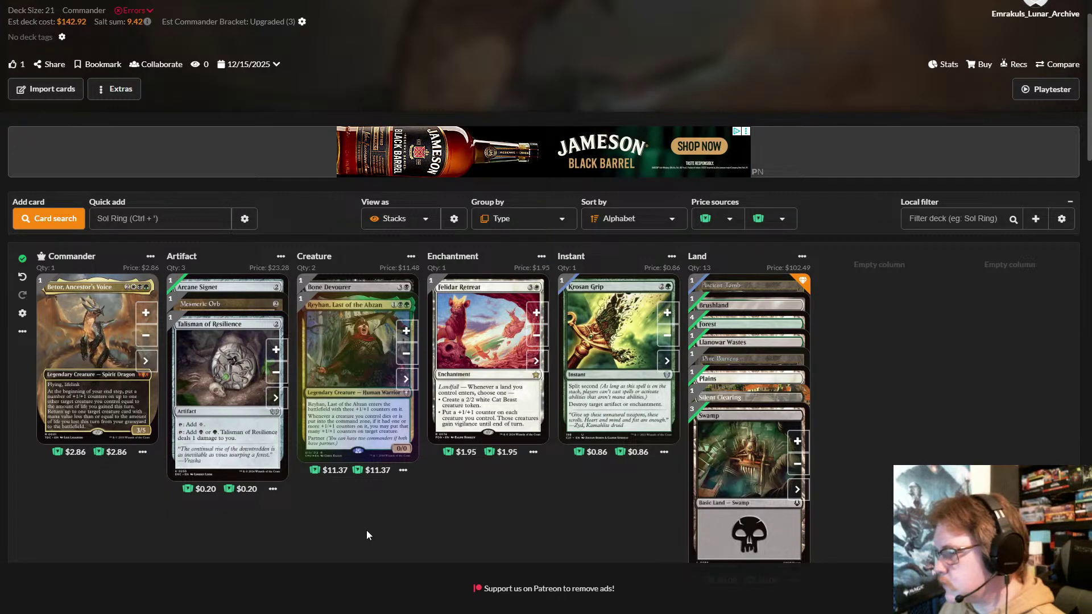
# - Look up the Abzan cards and add one copy of the creature Abzan Battle Priest to the deck
pyautogui.click(176, 221)
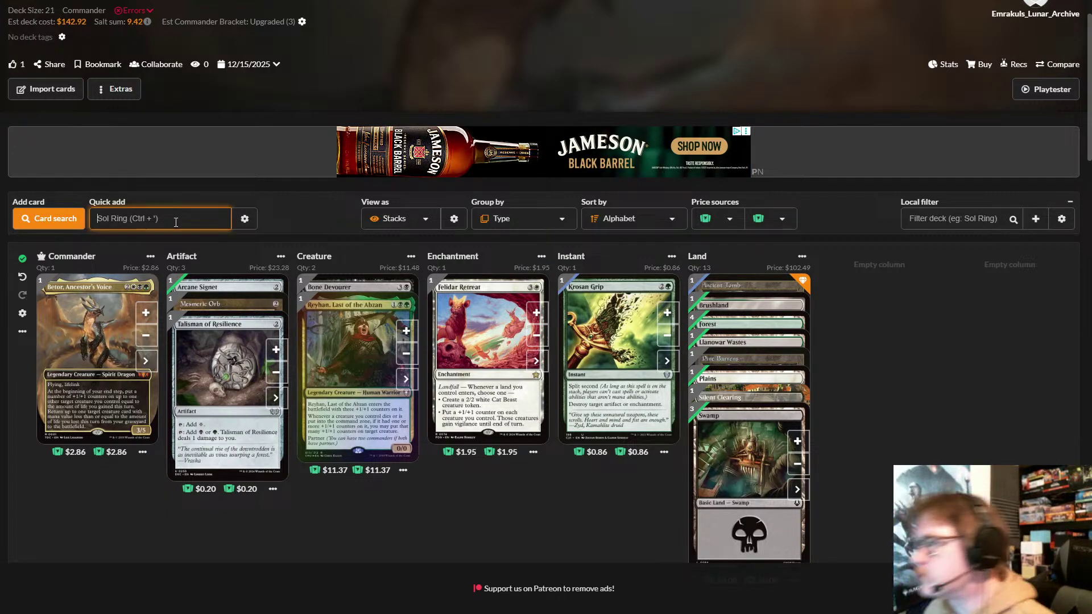
pyautogui.write('ab')
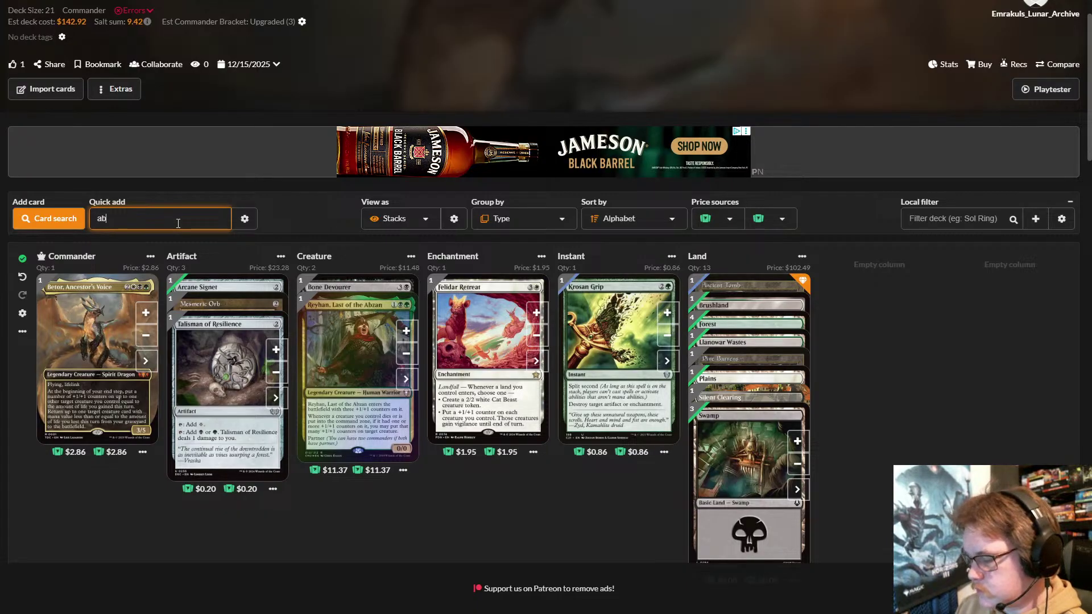
pyautogui.write('zan')
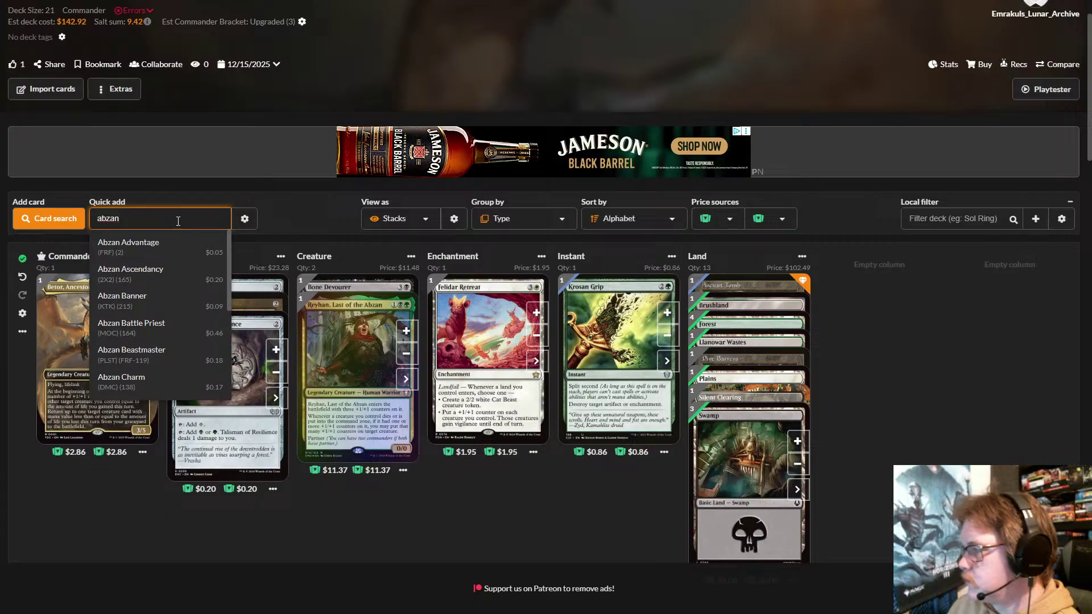
pyautogui.click(175, 326)
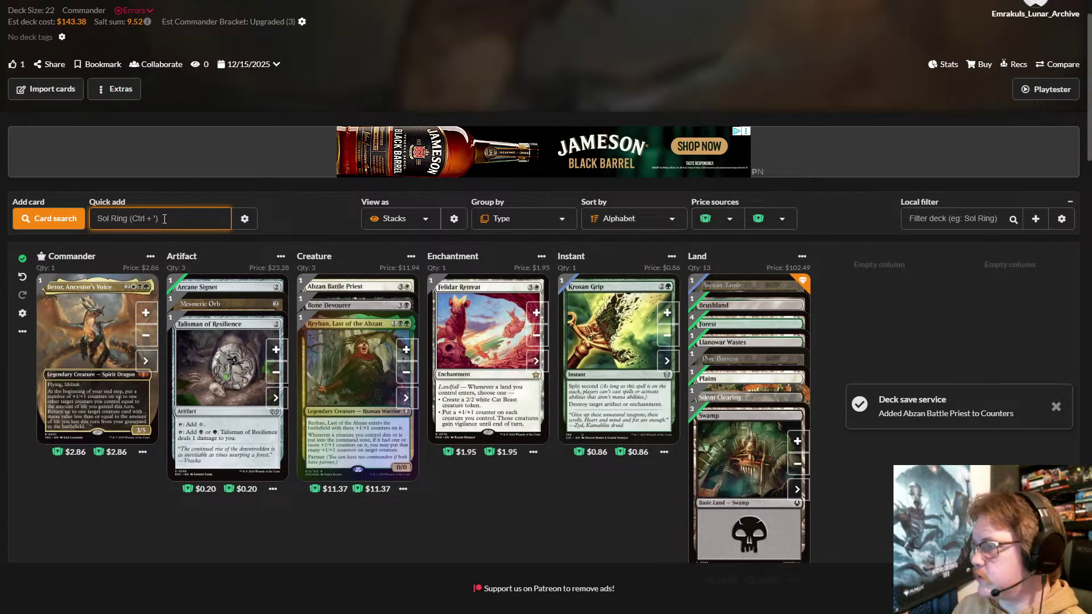
# - Look up the creature Ainok Bond-Kin and add one copy to the deck
pyautogui.write('ain')
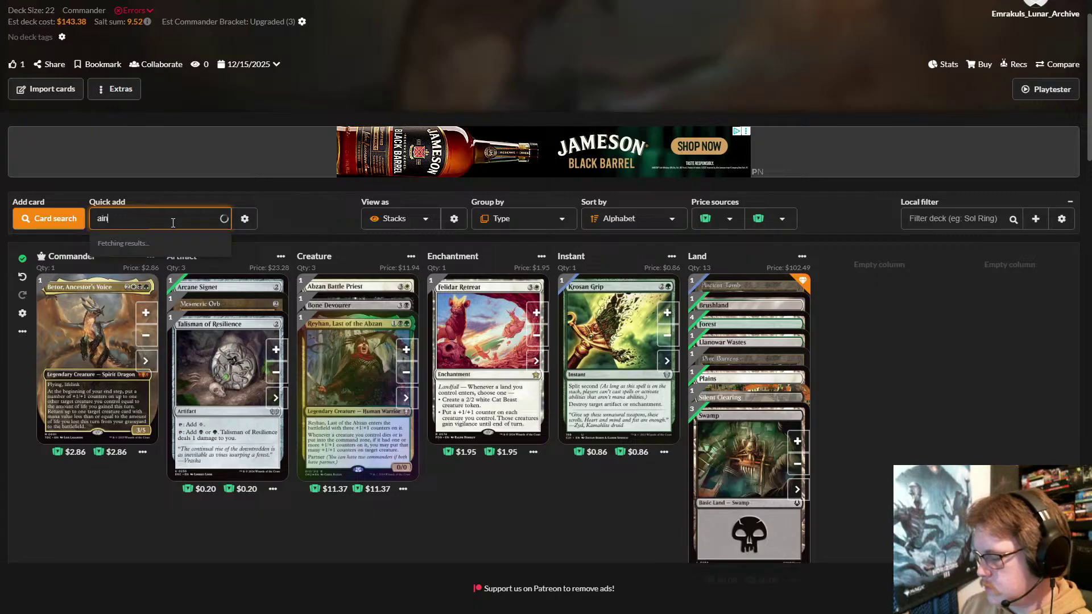
pyautogui.write('ok ')
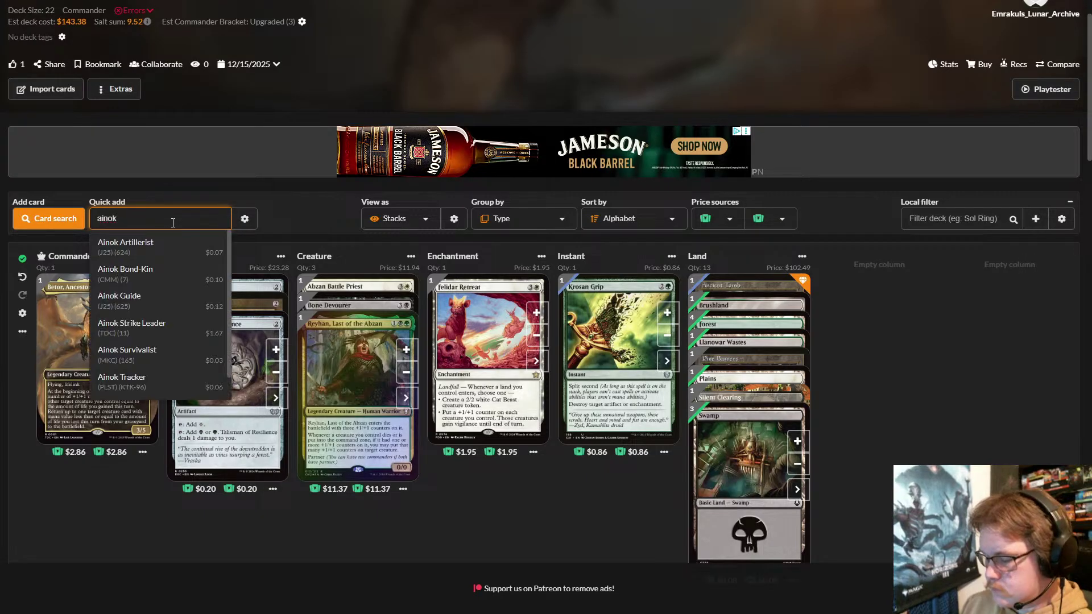
pyautogui.write('bond')
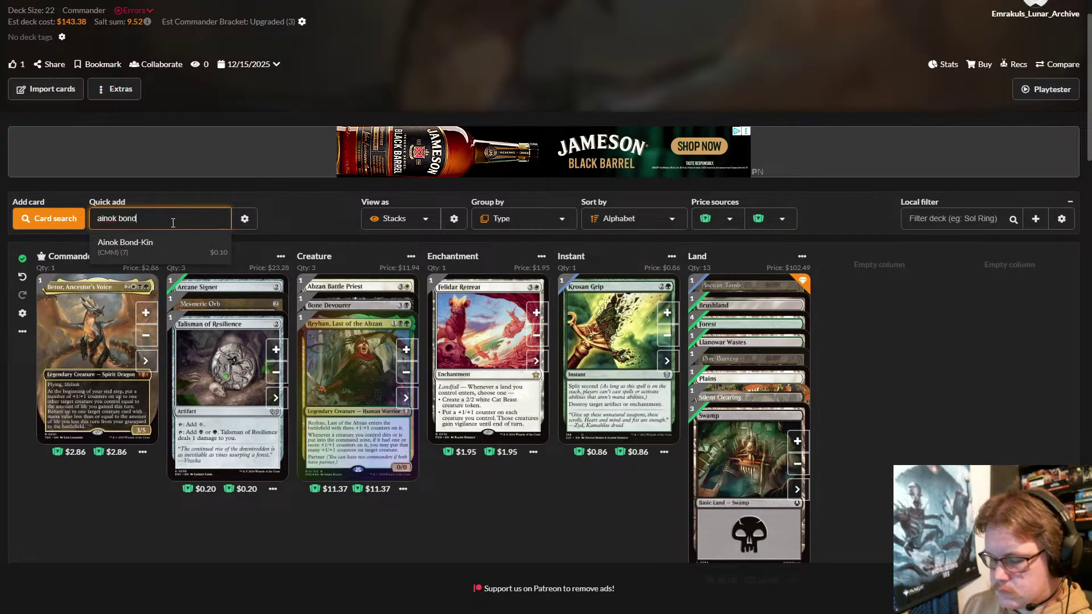
pyautogui.write('-kin')
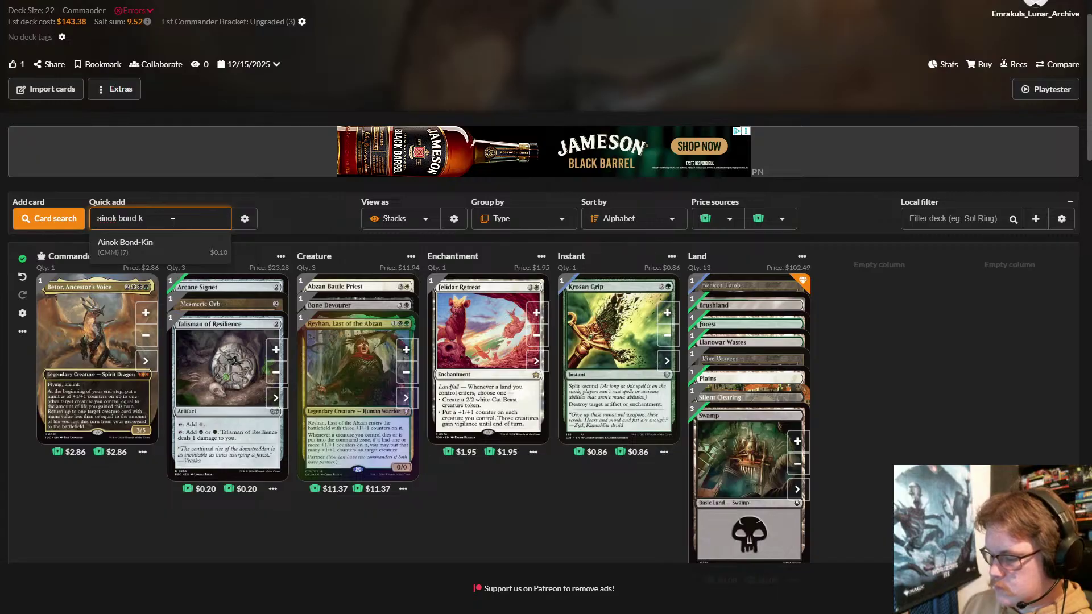
pyautogui.click(191, 245)
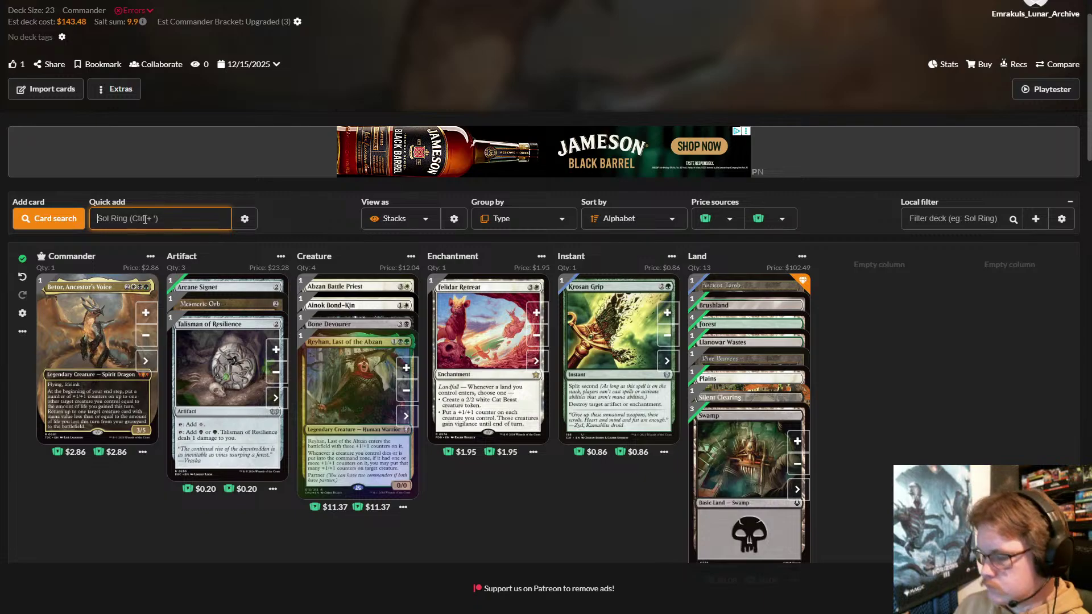
# - Look up the creature Host of the Hereafter and add one copy to the deck
pyautogui.write('host ')
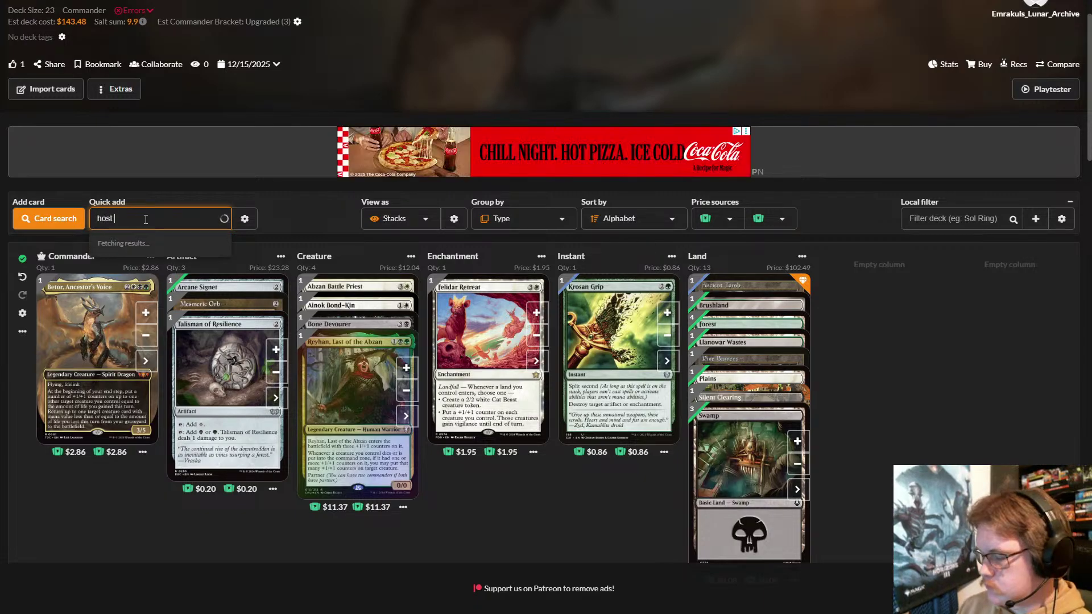
pyautogui.write('of the')
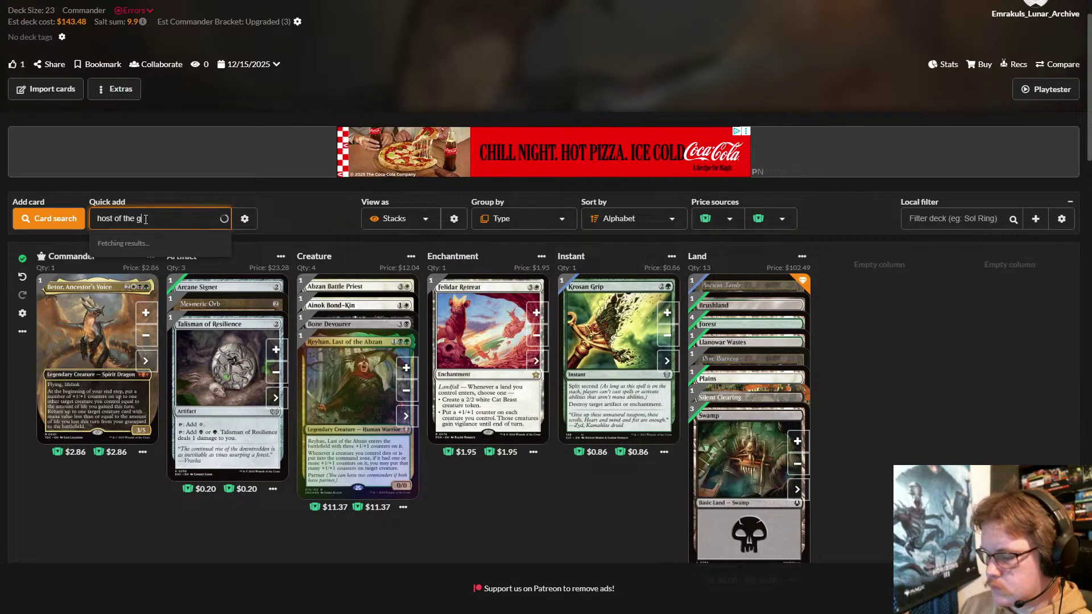
pyautogui.write(' herea')
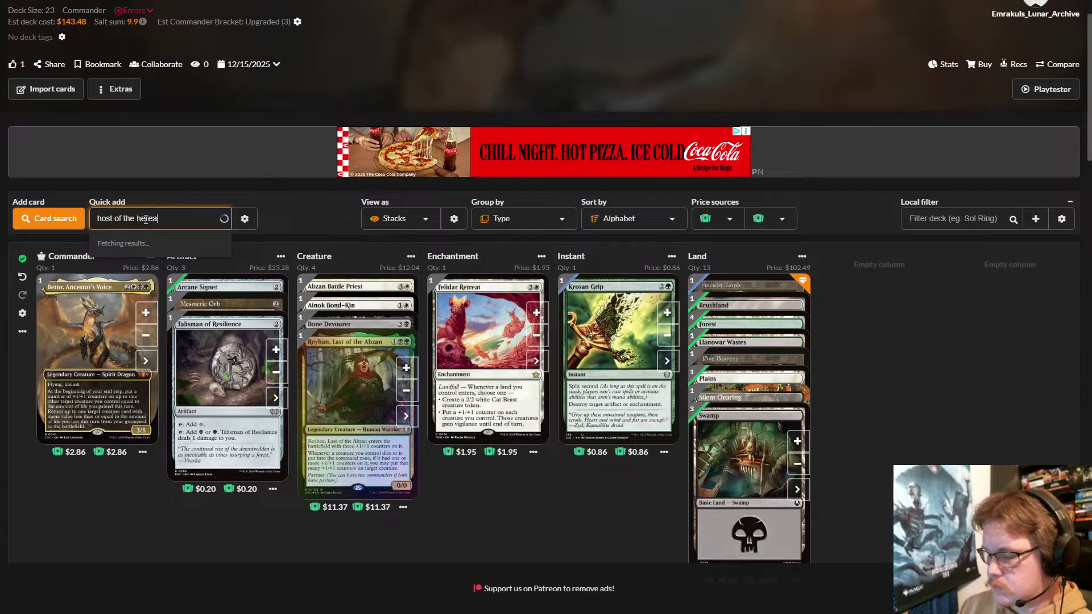
pyautogui.write('fter')
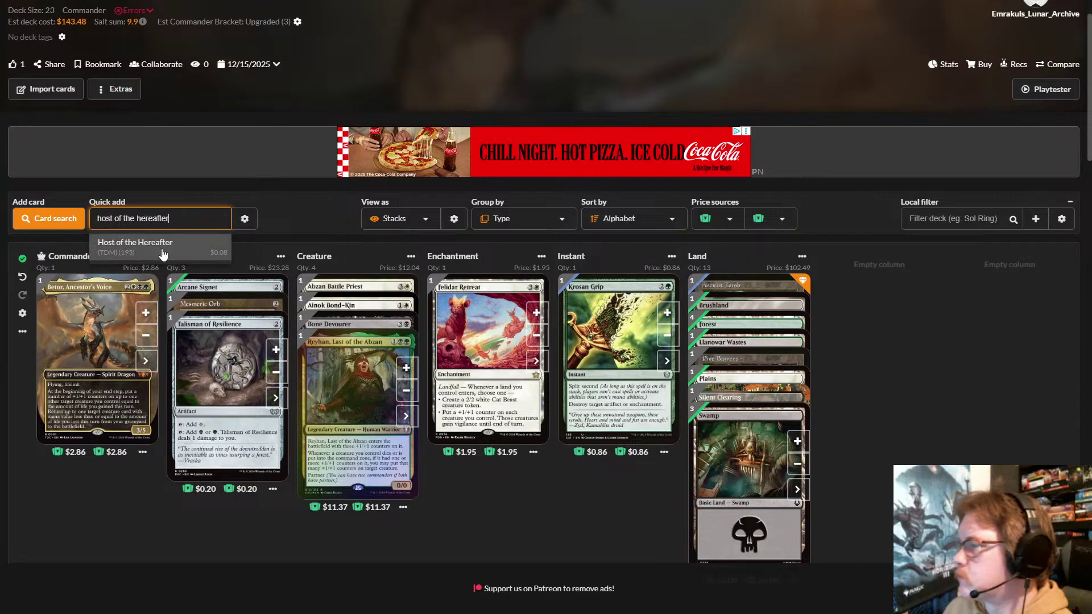
pyautogui.press('Return')
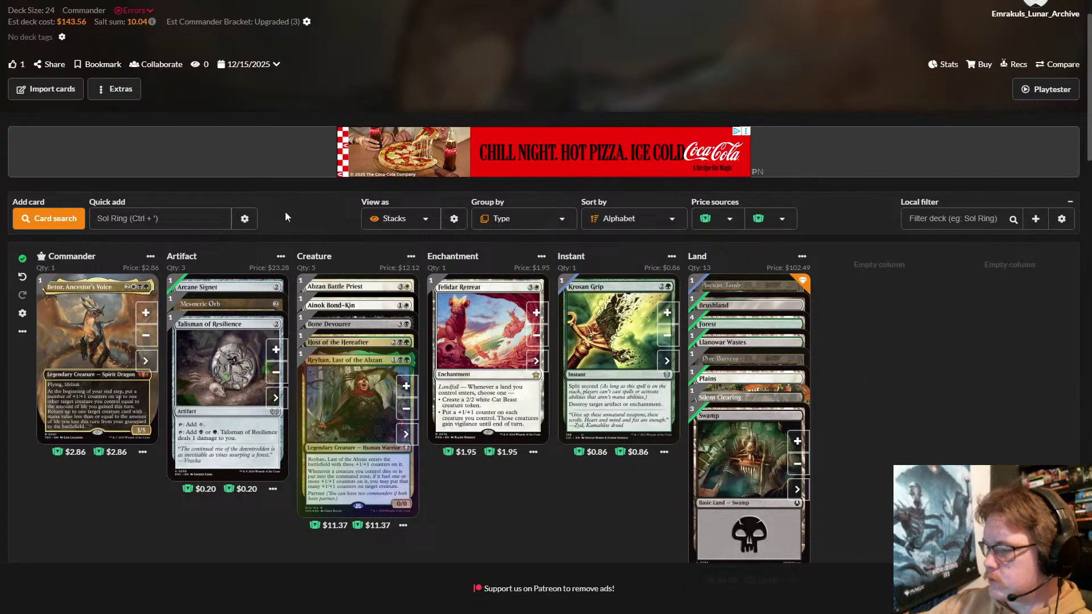
# - Look up the creature Wall of Blood and add one copy to the deck
pyautogui.click(164, 218)
pyautogui.write('wall ')
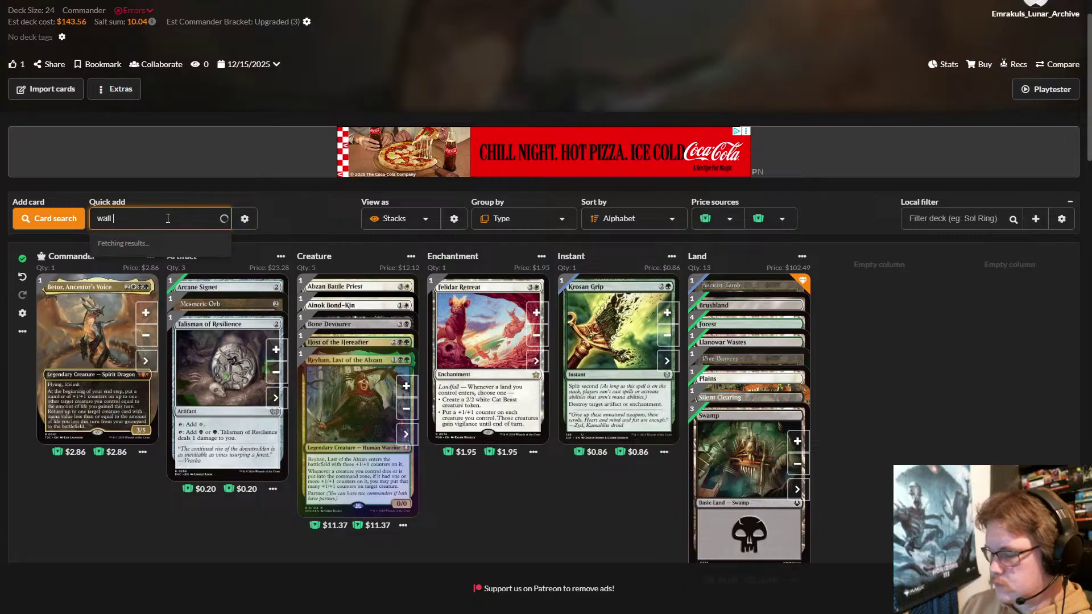
pyautogui.write('of b;')
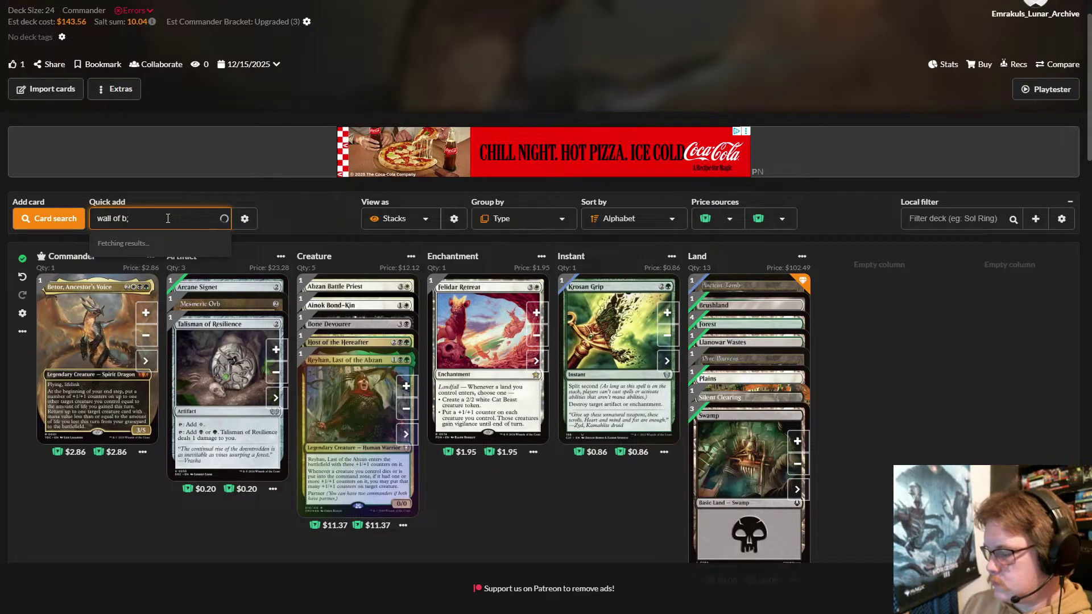
pyautogui.write('ood')
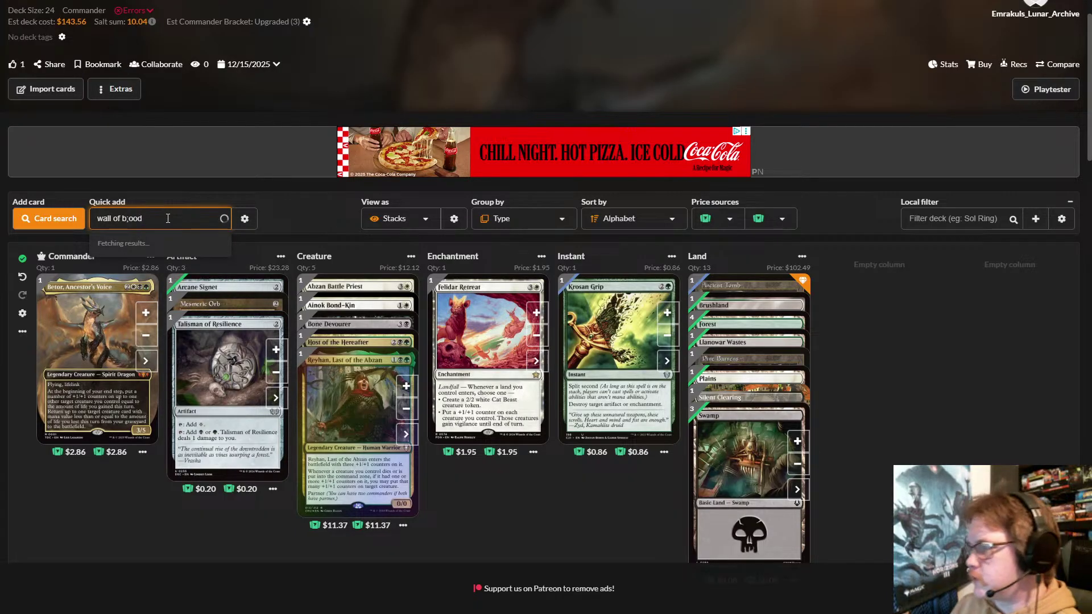
pyautogui.press('BackSpace')
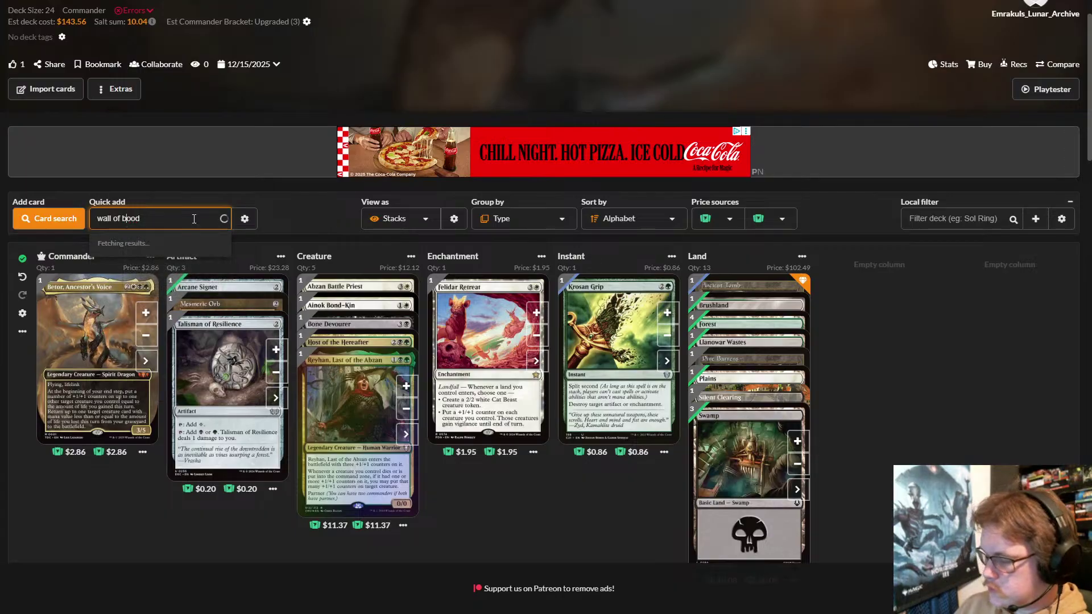
pyautogui.write('l')
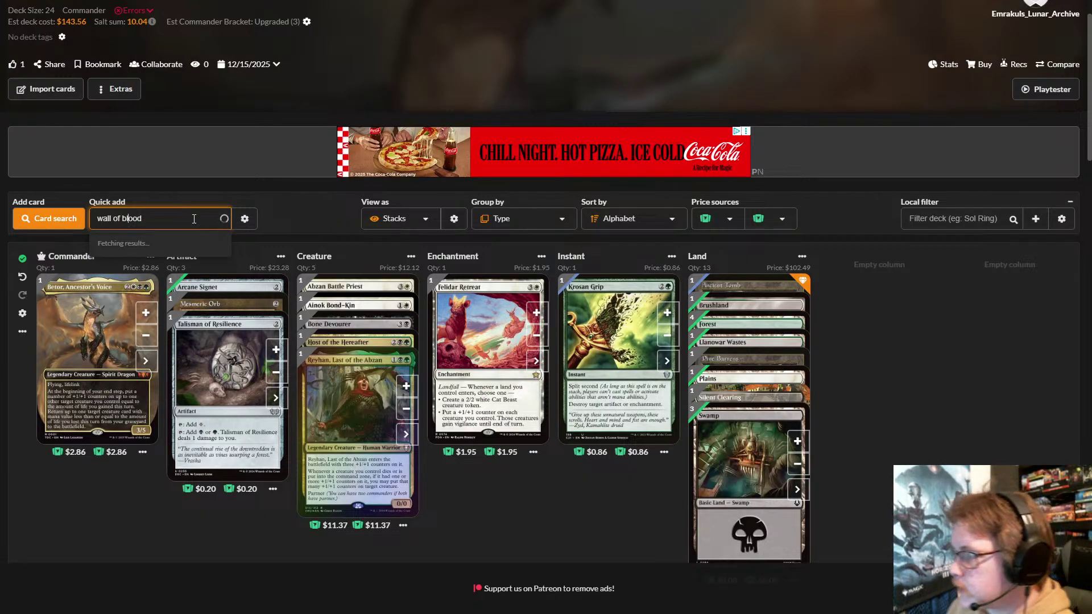
pyautogui.click(199, 244)
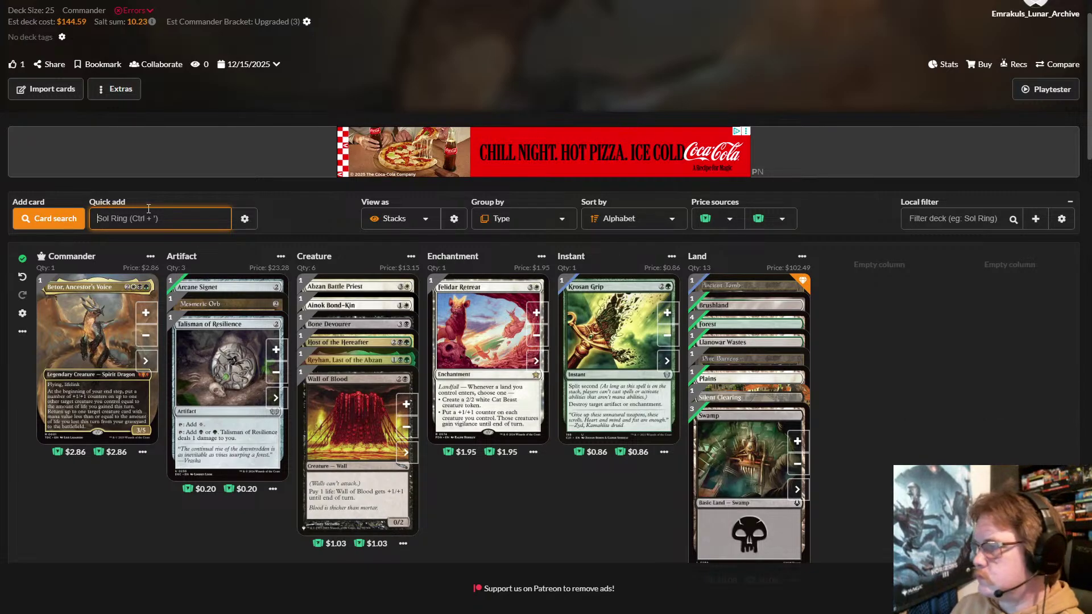
# - Add one copy each of the creatures Rodolf Duskbringer and Arbor Adherent to the deck
pyautogui.write('rodolf')
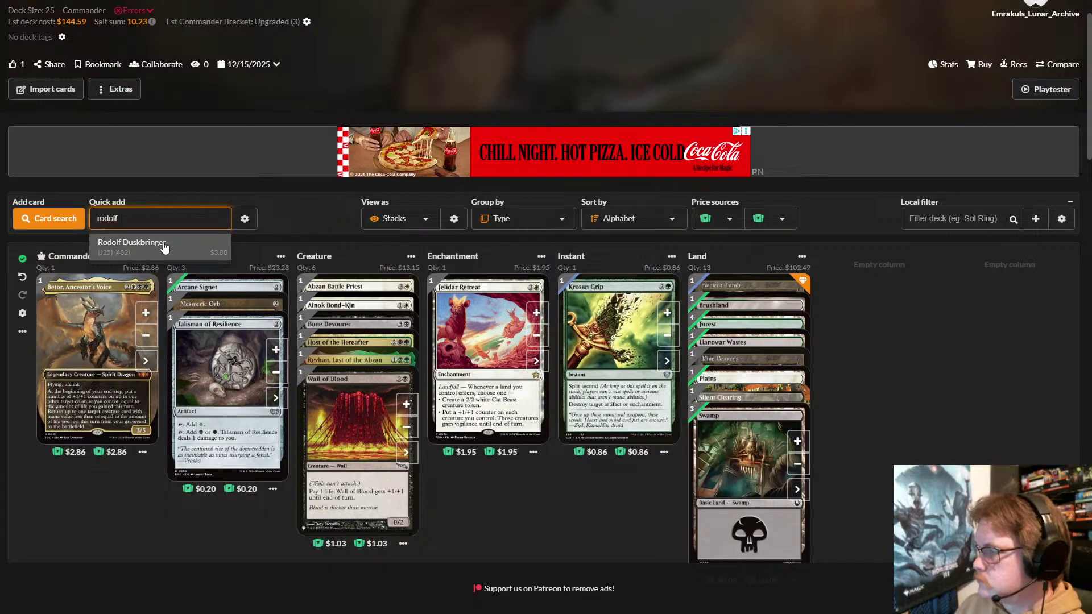
pyautogui.click(166, 247)
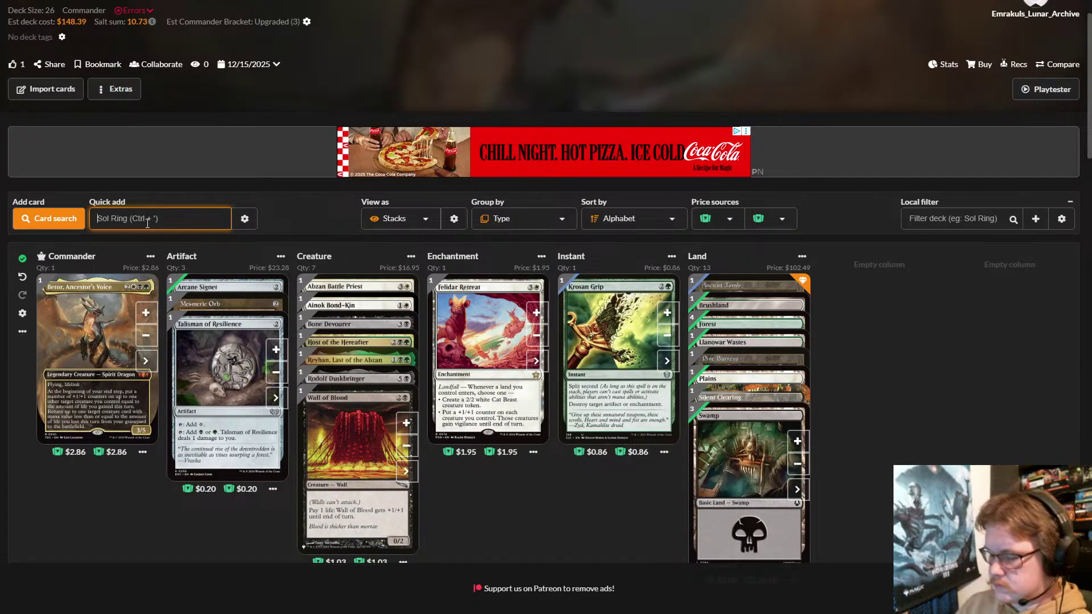
pyautogui.write('arbor ')
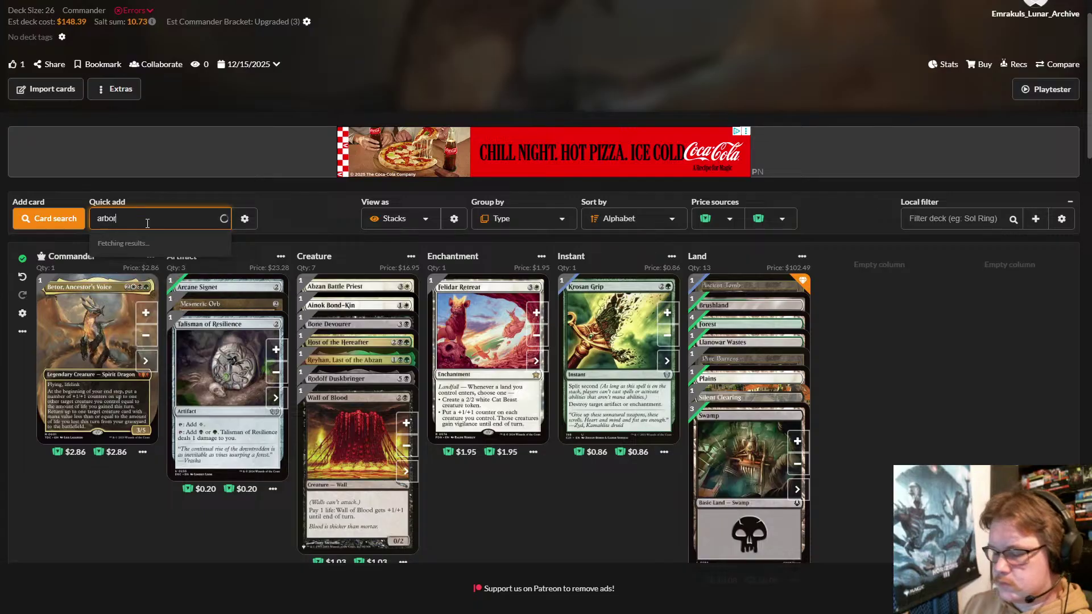
pyautogui.write('adhere')
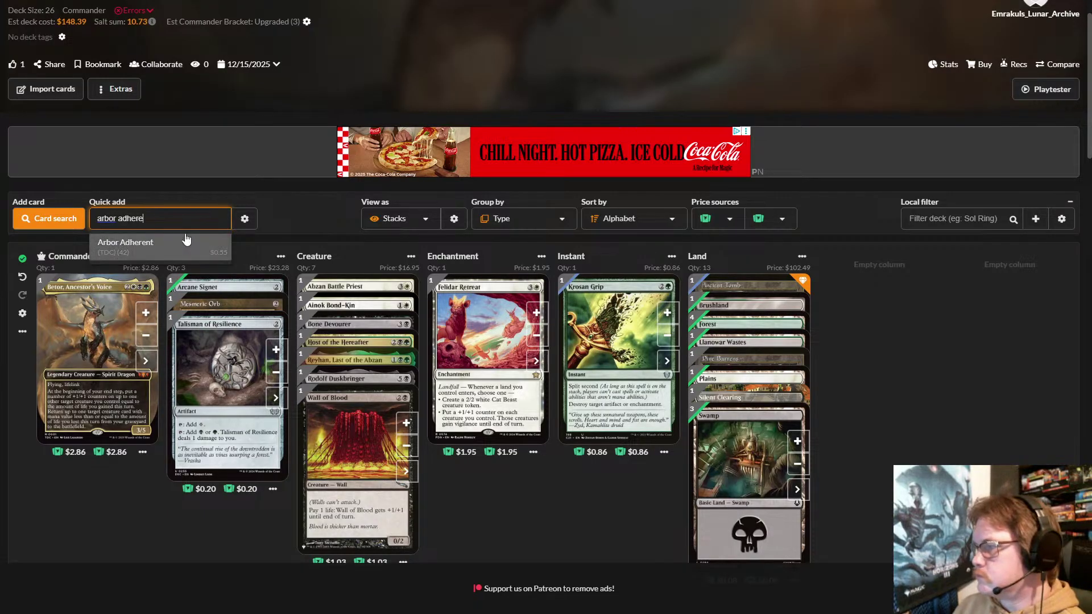
pyautogui.click(188, 237)
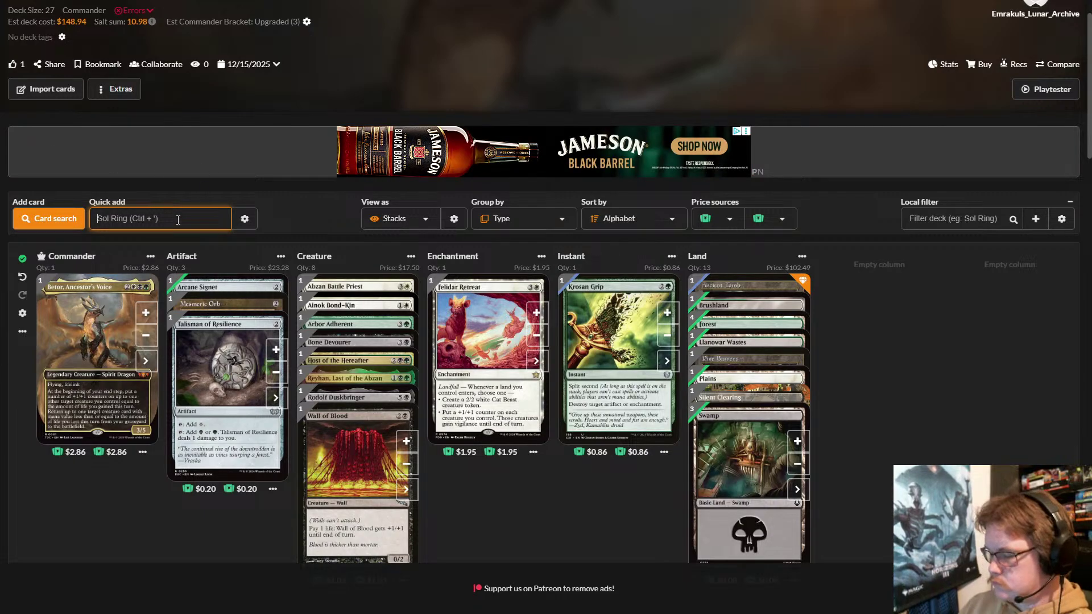
# - Add one copy each of the creatures Bulwark Ox and Champion of Lambholt to the deck
pyautogui.write('bul')
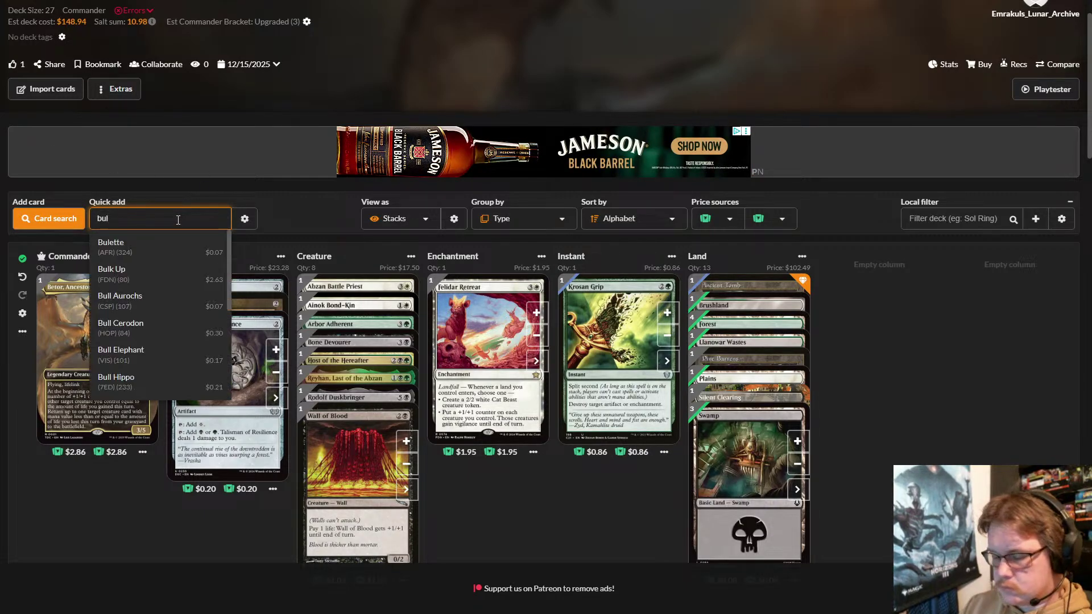
pyautogui.write('wark')
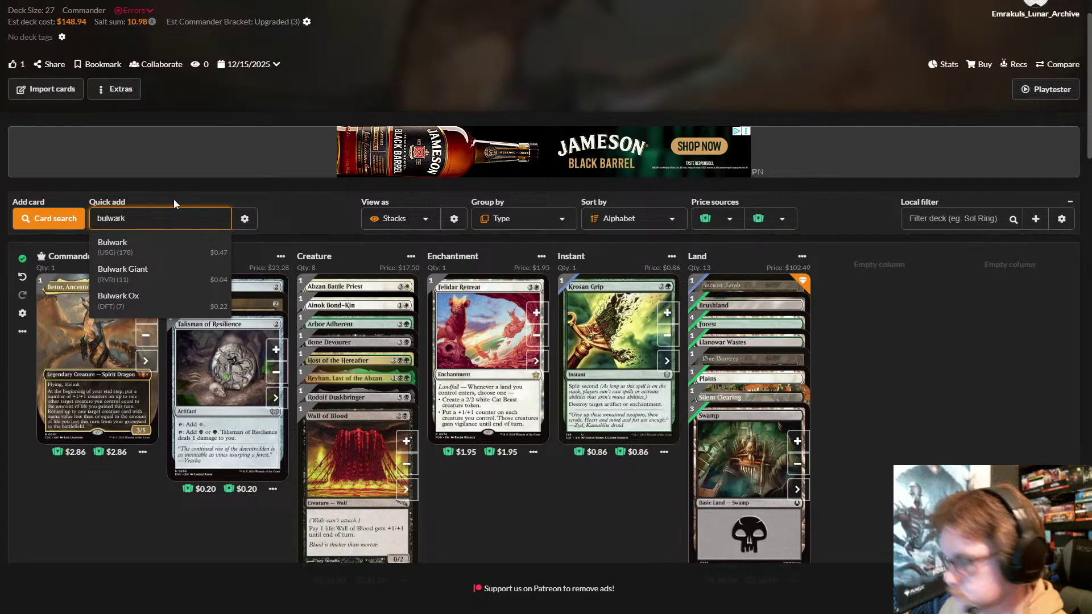
pyautogui.click(158, 306)
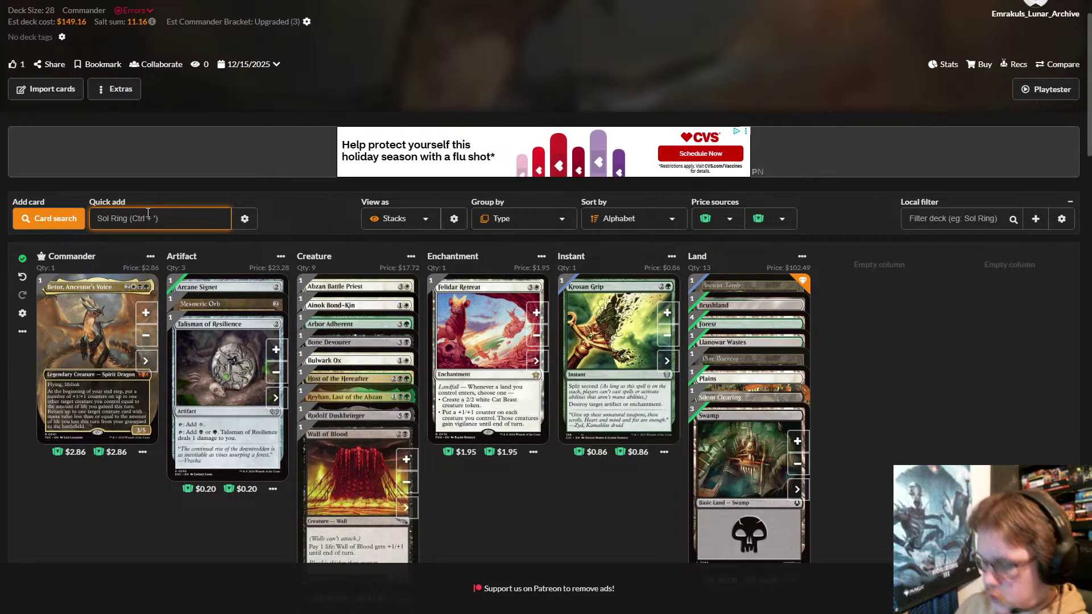
pyautogui.write('ch')
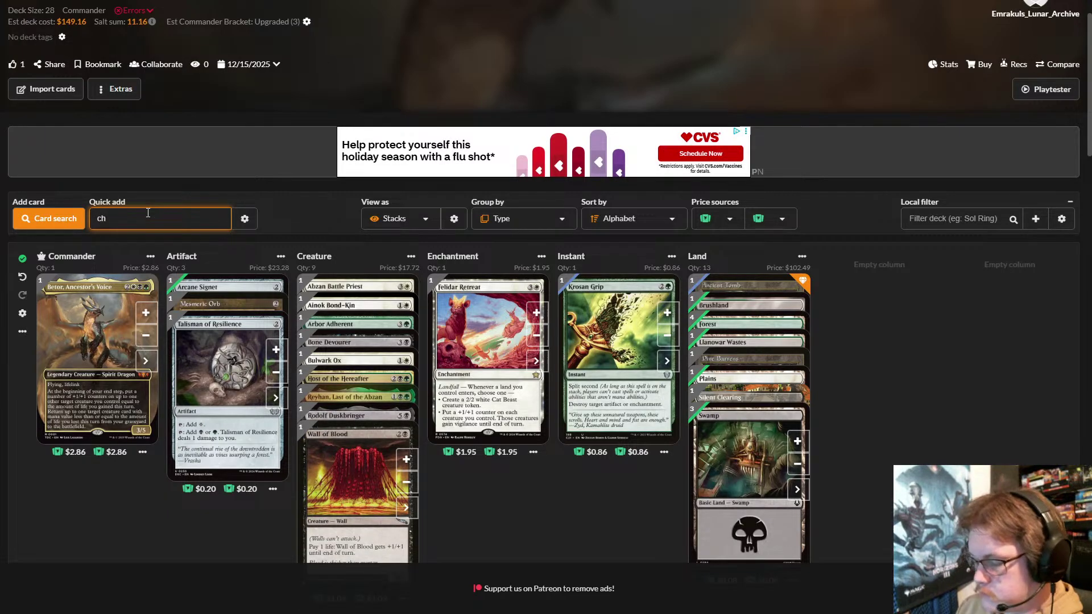
pyautogui.write('ampion')
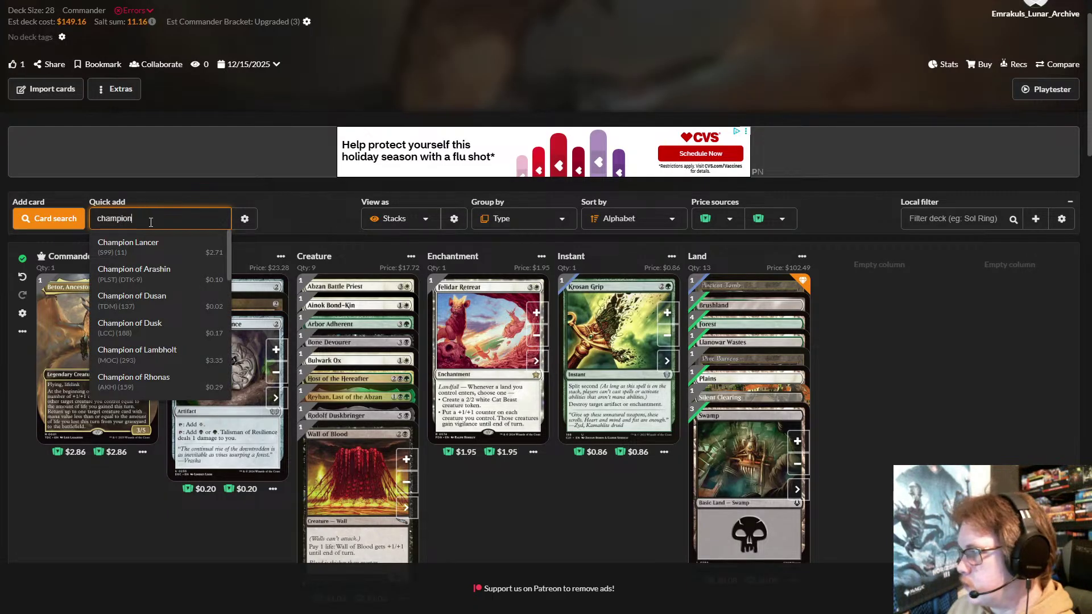
pyautogui.click(176, 358)
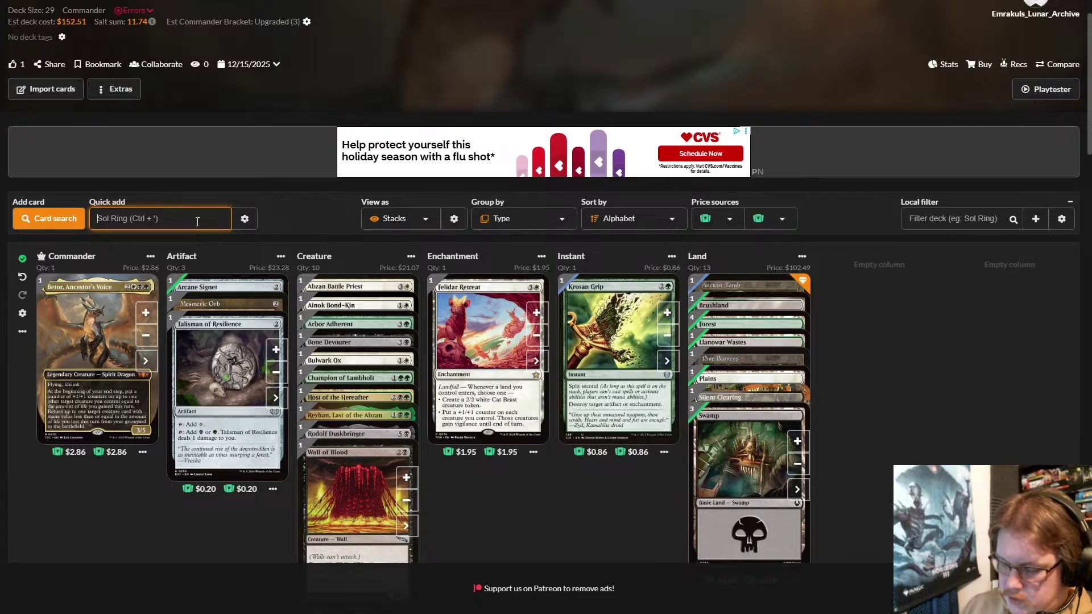
# - Look up the creature Enduring Scalelord and add one copy to the deck
pyautogui.write('en')
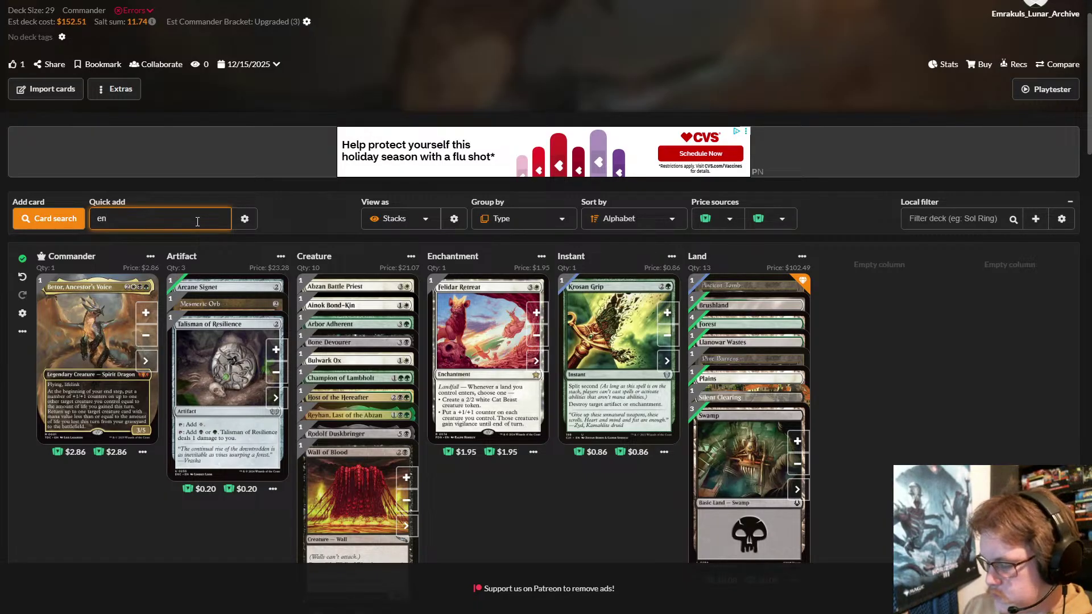
pyautogui.write('durion')
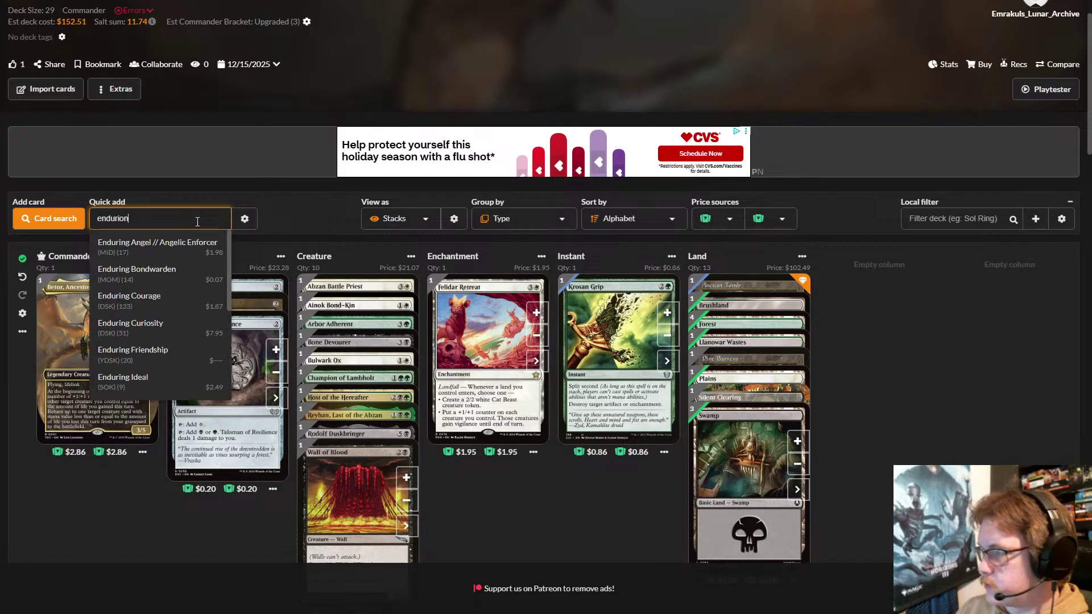
pyautogui.press('BackSpace')
pyautogui.press('BackSpace')
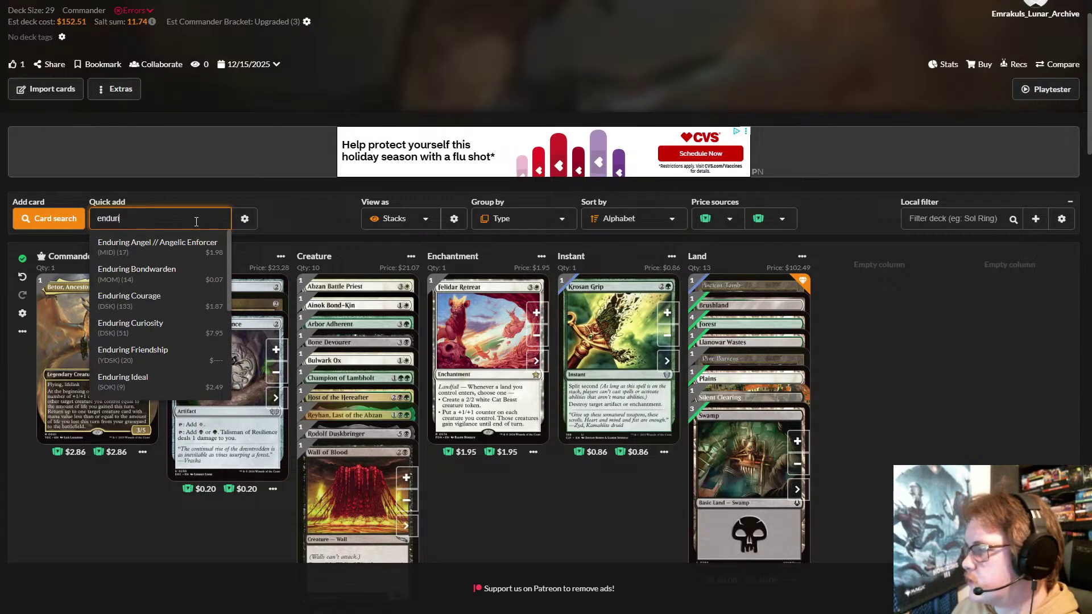
pyautogui.write('nm')
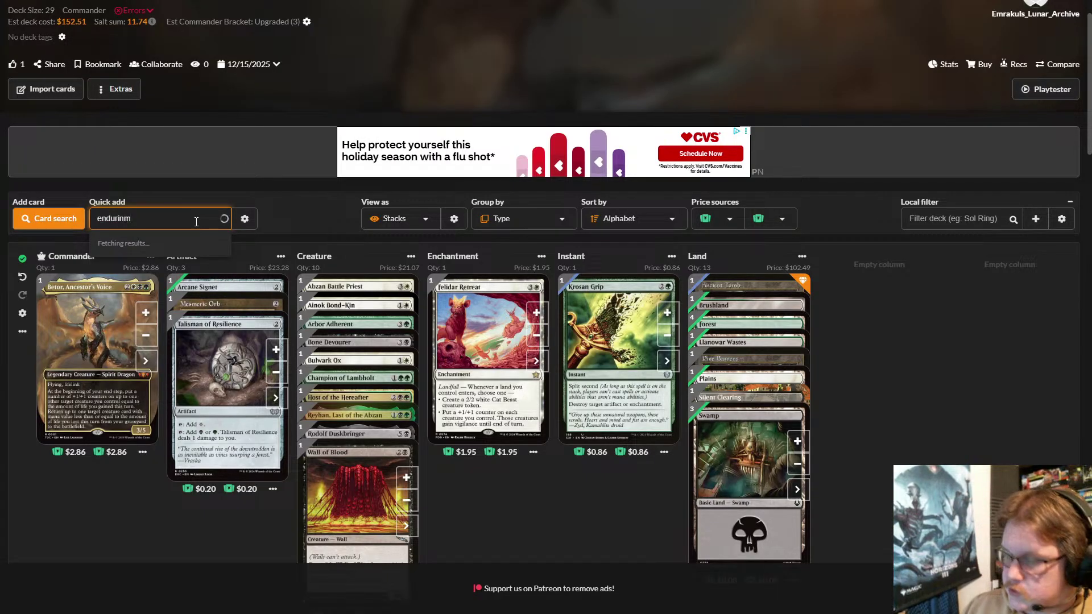
pyautogui.press('BackSpace')
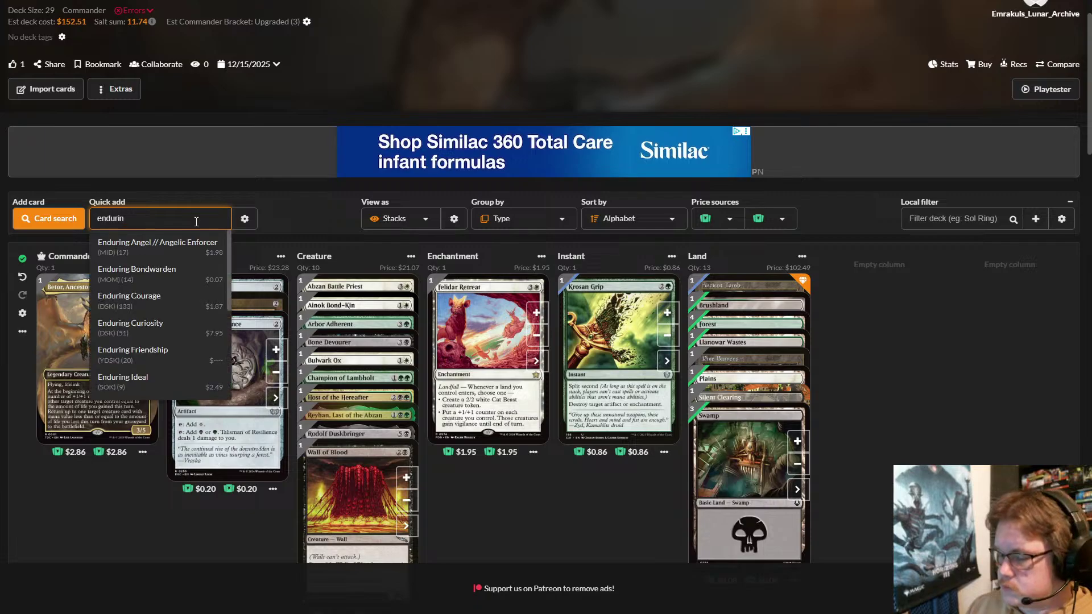
pyautogui.write('g scal')
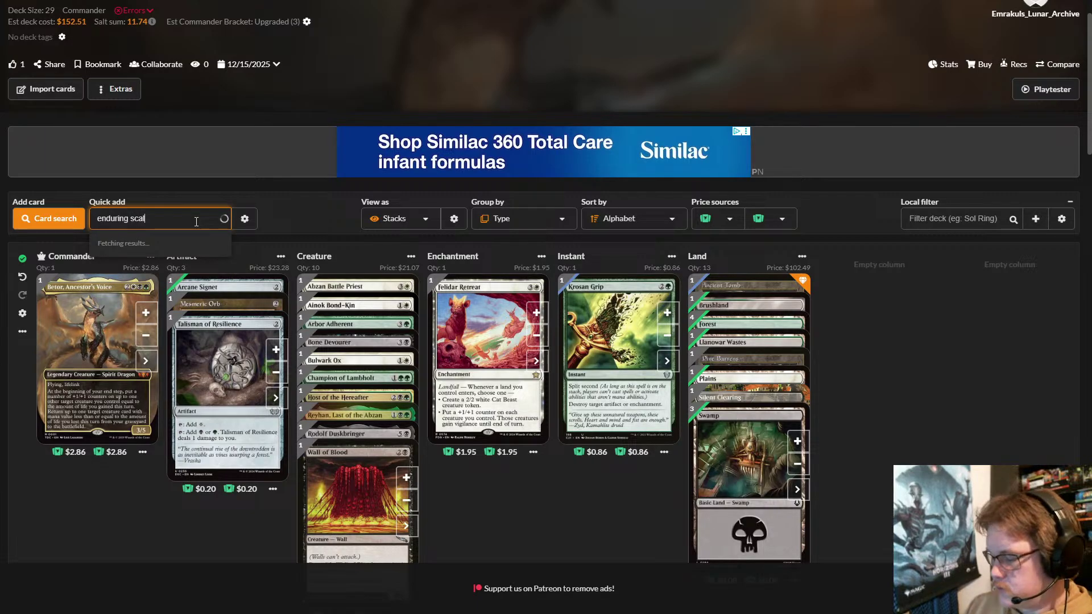
pyautogui.write('e')
pyautogui.click(166, 244)
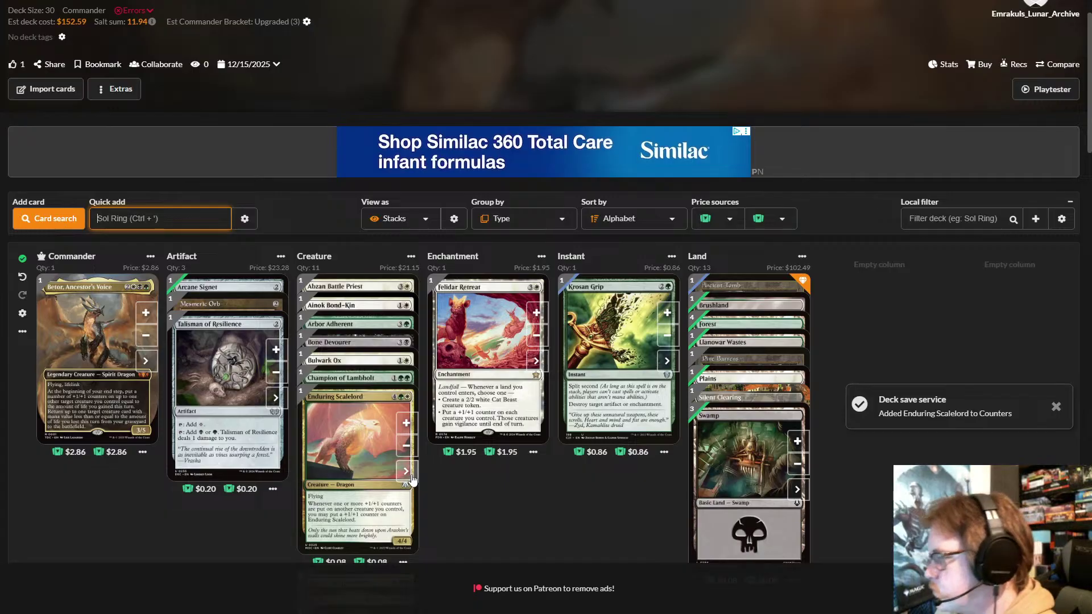
# - Switch Enduring Scalelord to the Dragons of Tarkir printing (dtk) 222 and return to the deck
pyautogui.click(407, 472)
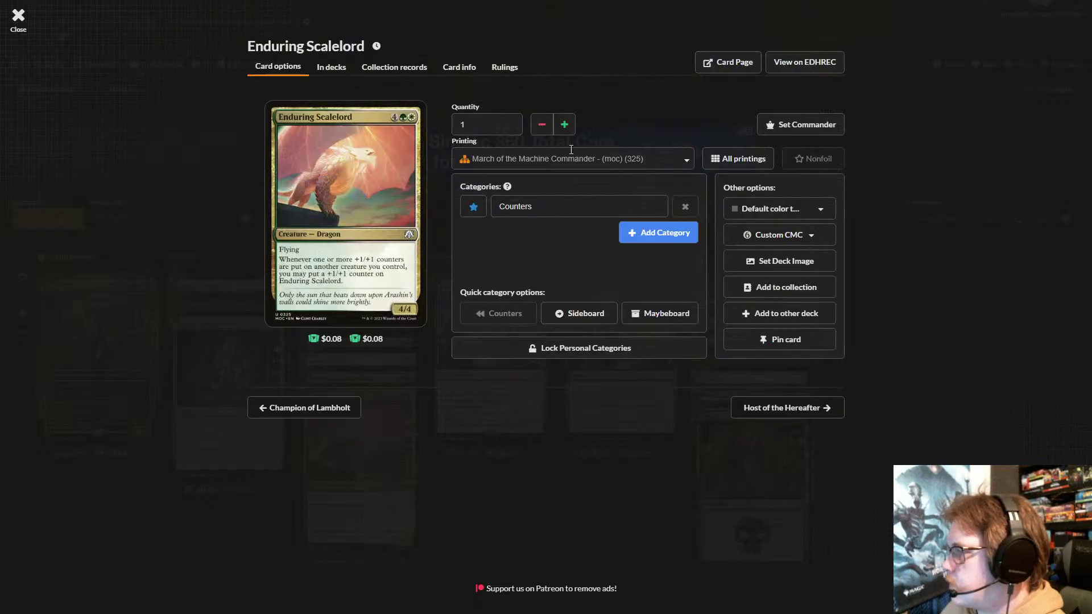
pyautogui.click(577, 158)
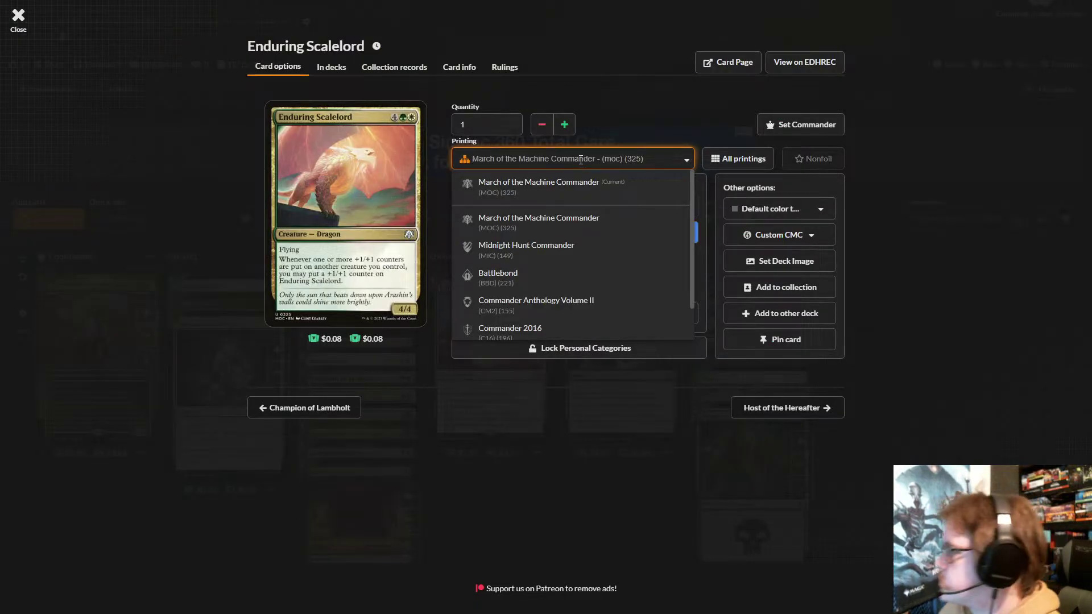
pyautogui.scroll(-2, 640, 292)
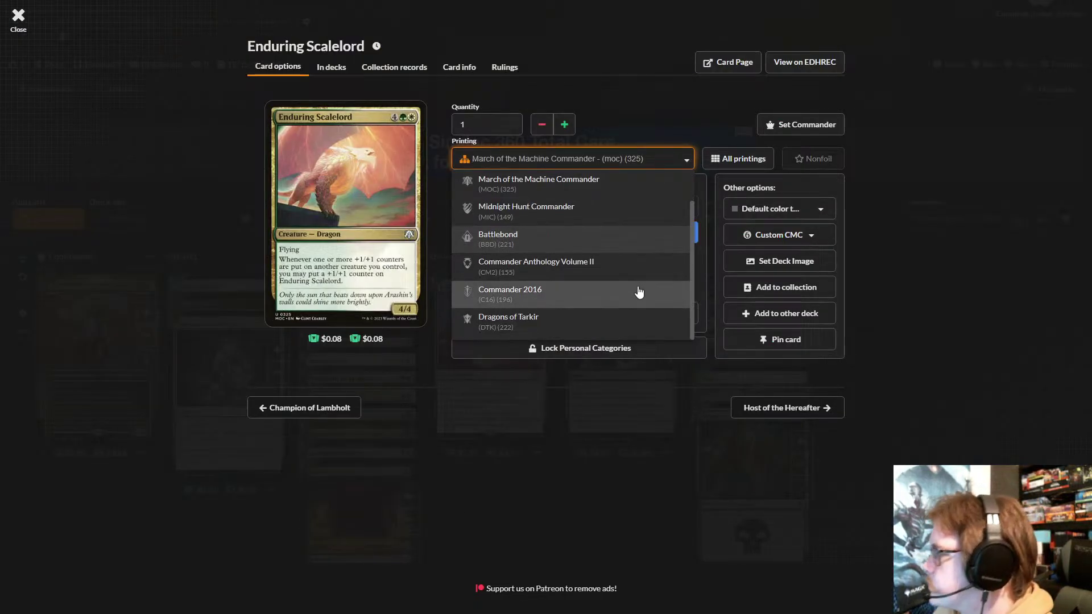
pyautogui.click(569, 324)
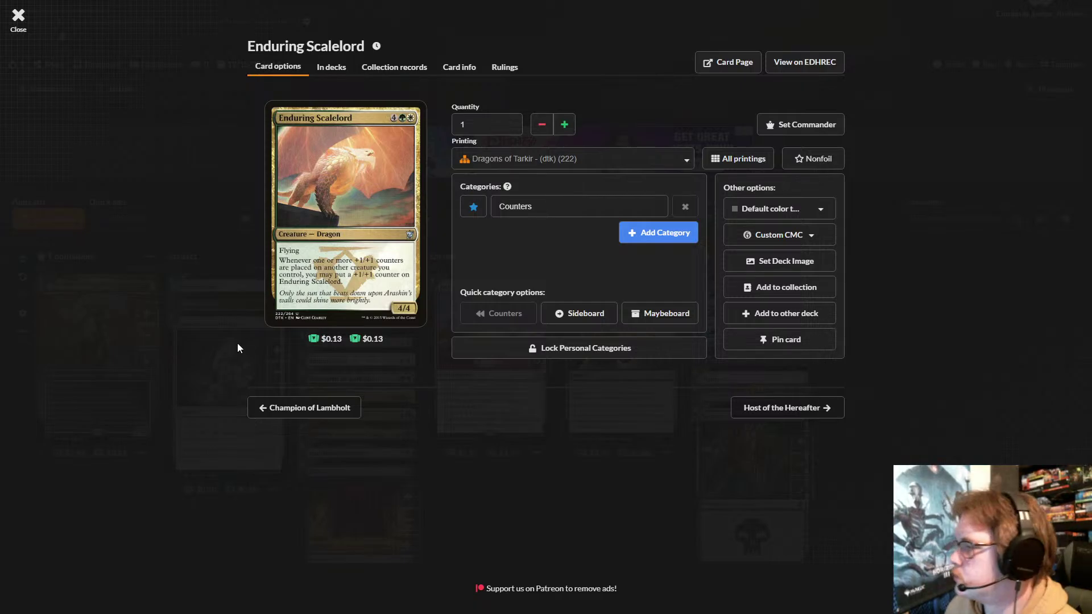
pyautogui.click(508, 516)
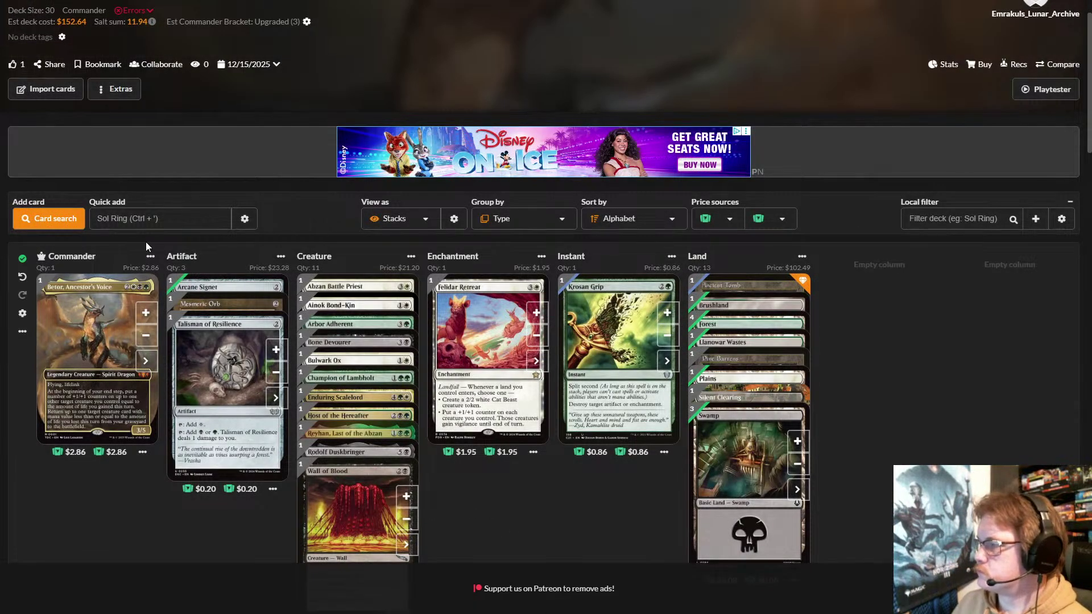
# - Look up the enchantment Blind Obedience and add one copy to the deck
pyautogui.click(162, 224)
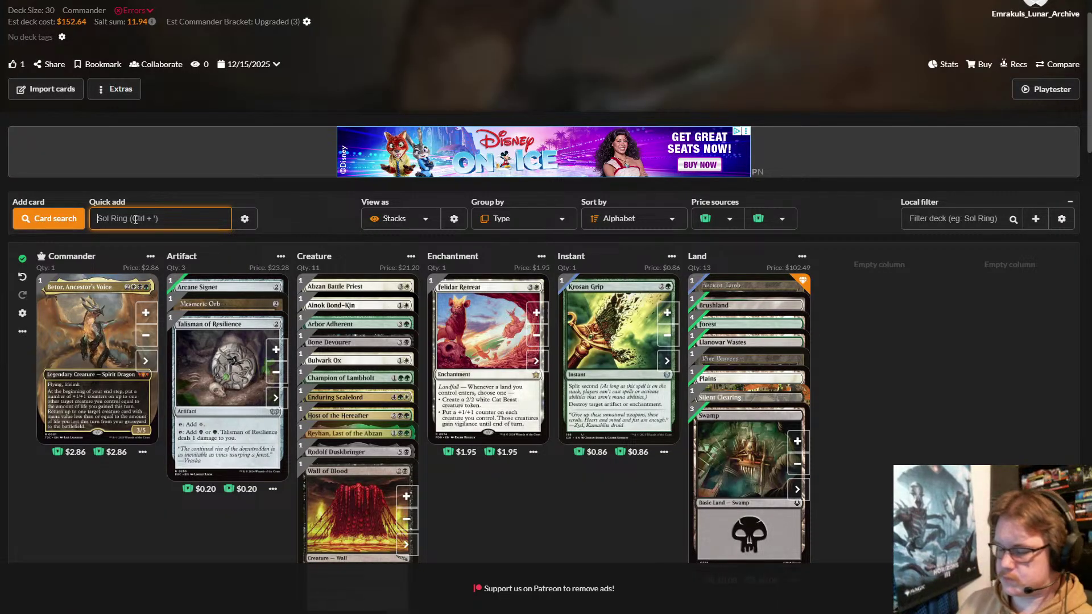
pyautogui.write('bling')
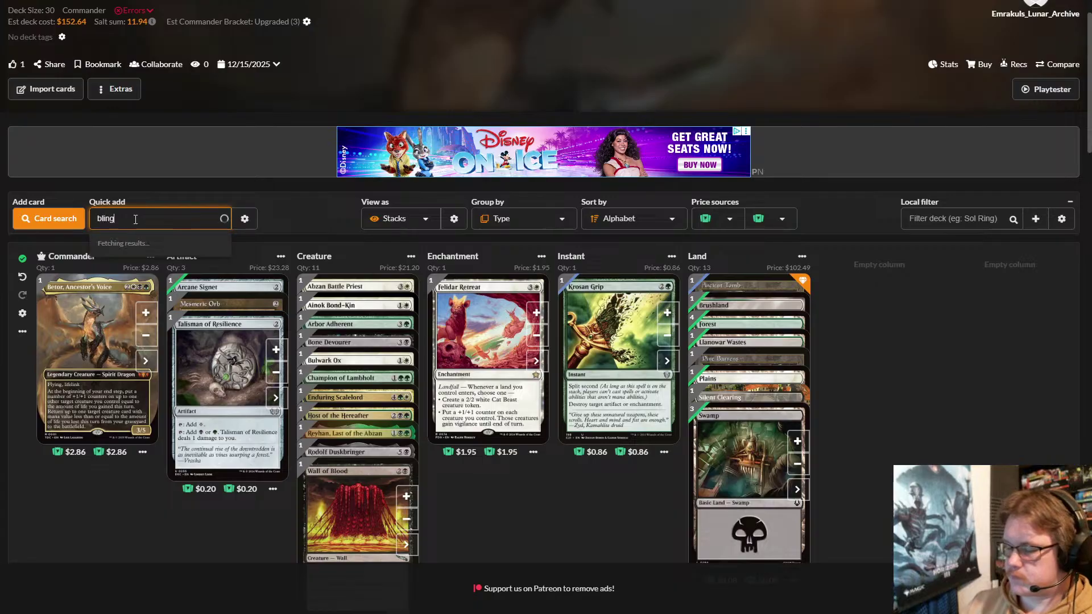
pyautogui.press('BackSpace')
pyautogui.write('d')
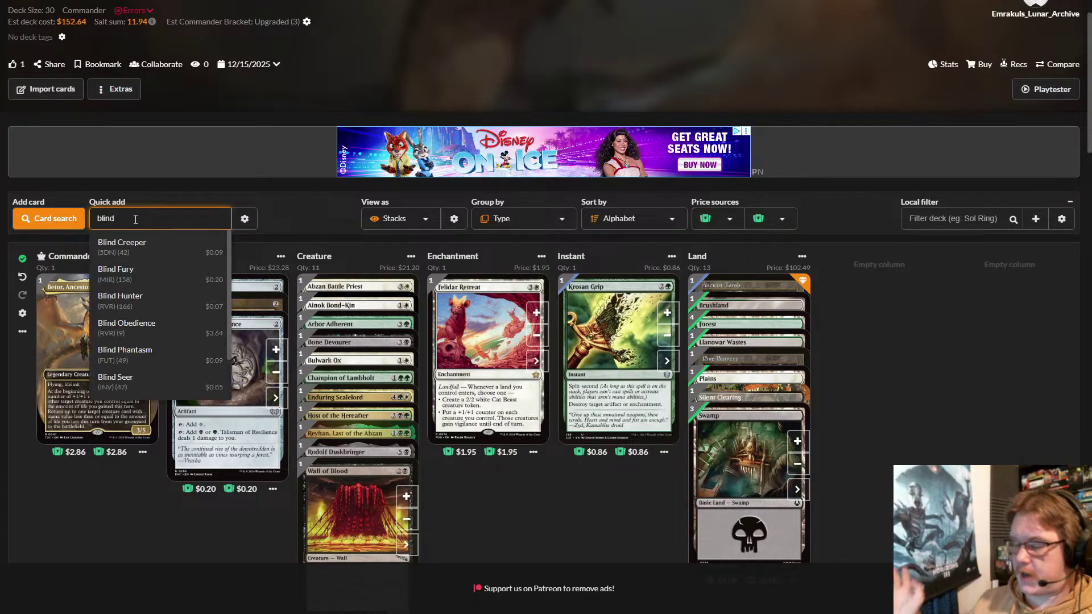
pyautogui.write(' o')
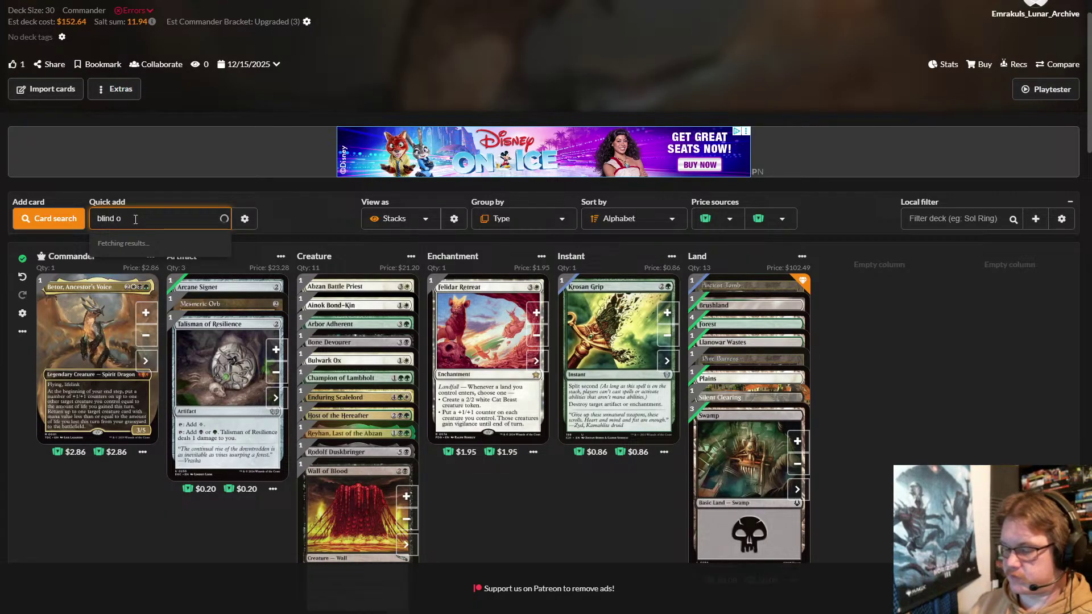
pyautogui.write('bedi')
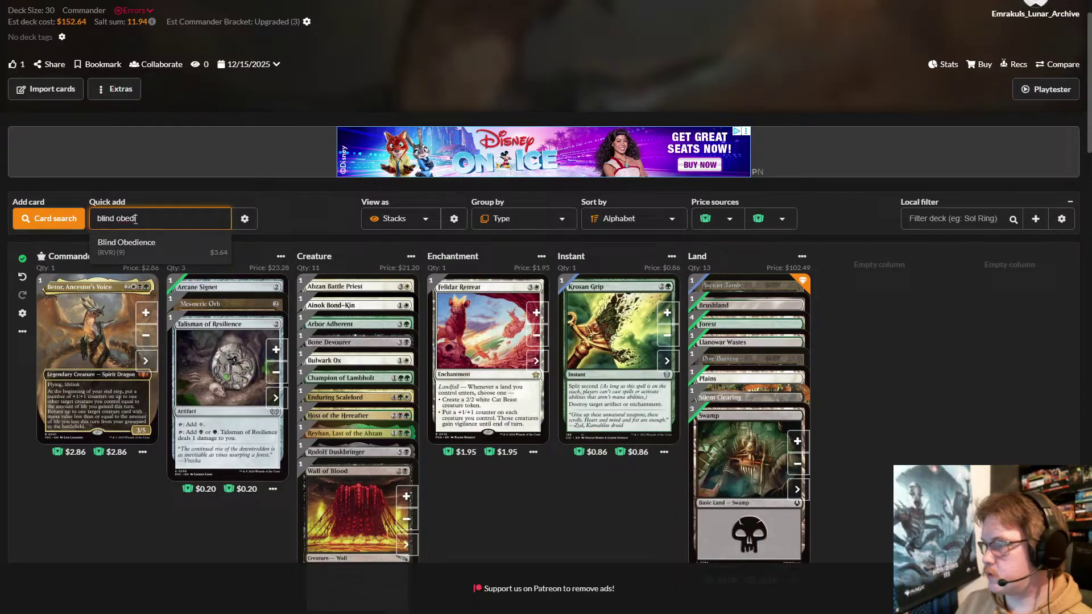
pyautogui.click(170, 247)
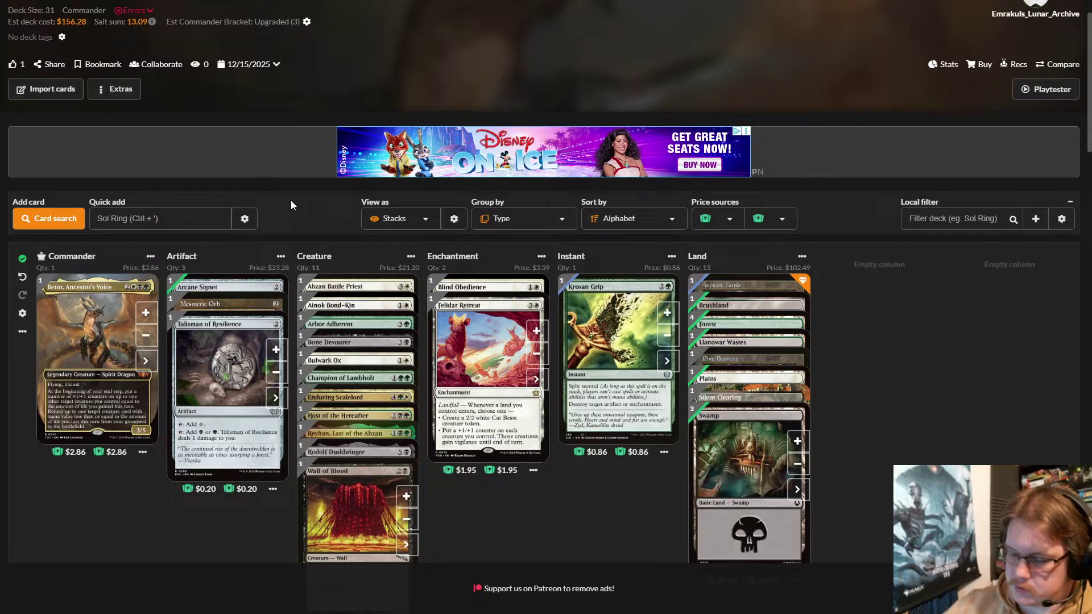
# - Look up the enchantment Stronghold Arena and add one copy to the deck
pyautogui.click(150, 221)
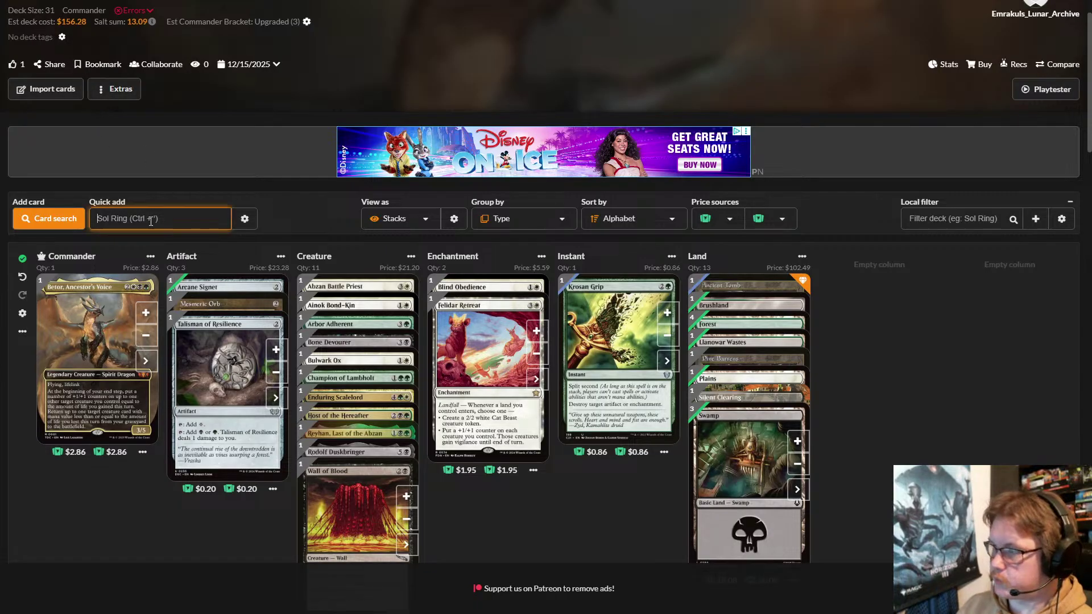
pyautogui.write('stro')
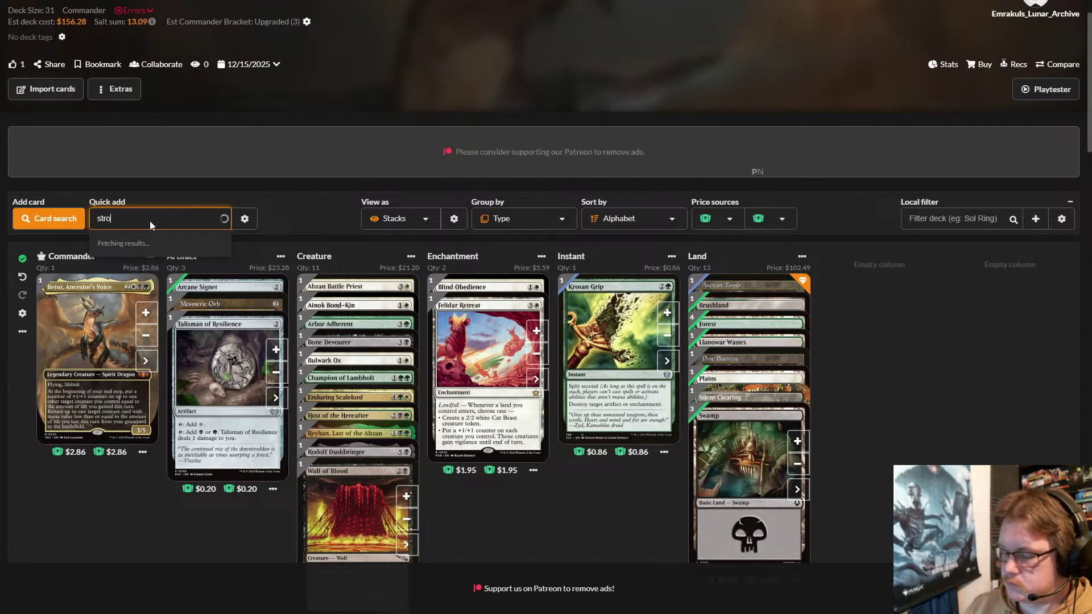
pyautogui.write('nghold')
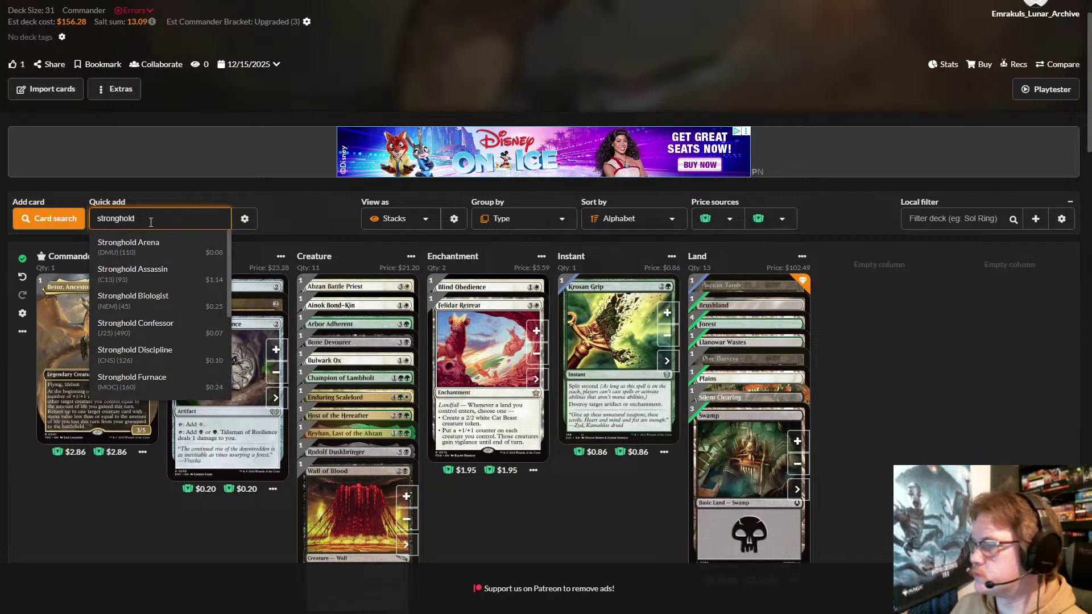
pyautogui.click(159, 257)
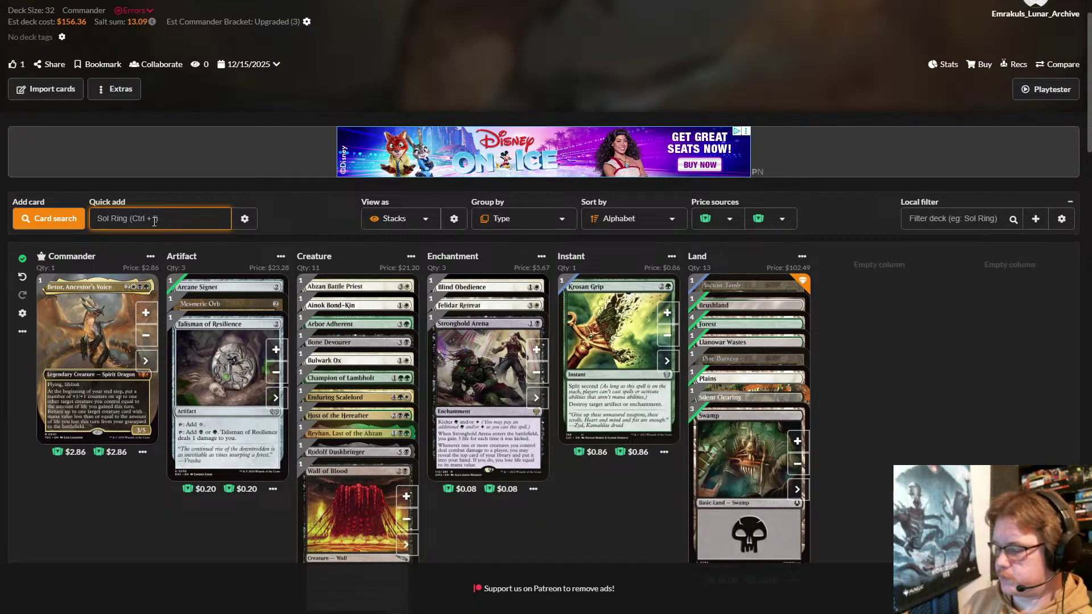
# - Add one copy each of the creatures Forgotten Ancient and Kutzil, Malamet Exemplar to the deck
pyautogui.write('forg')
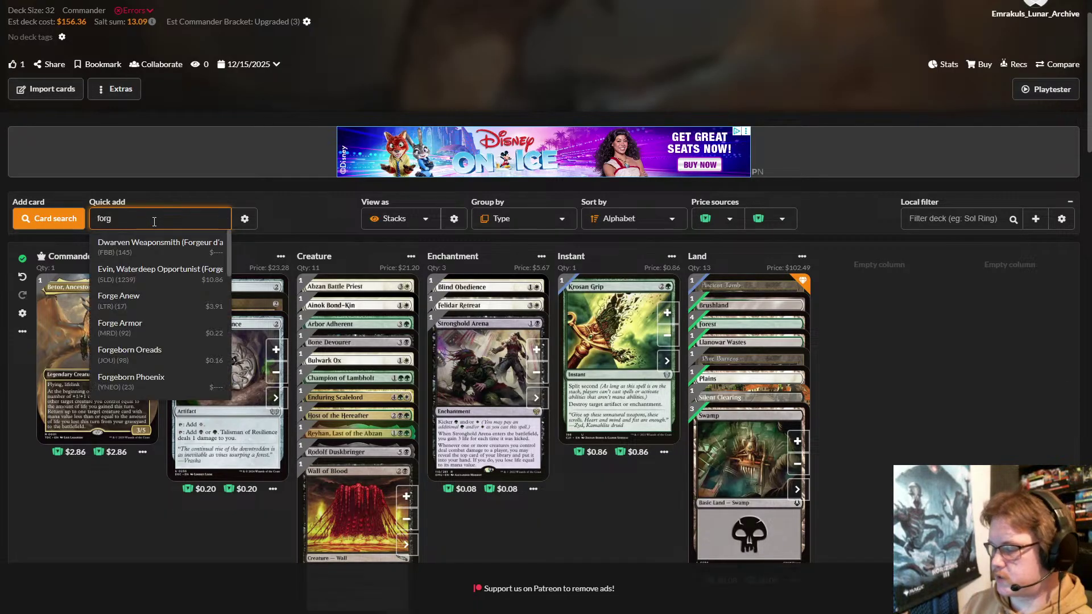
pyautogui.write('otten')
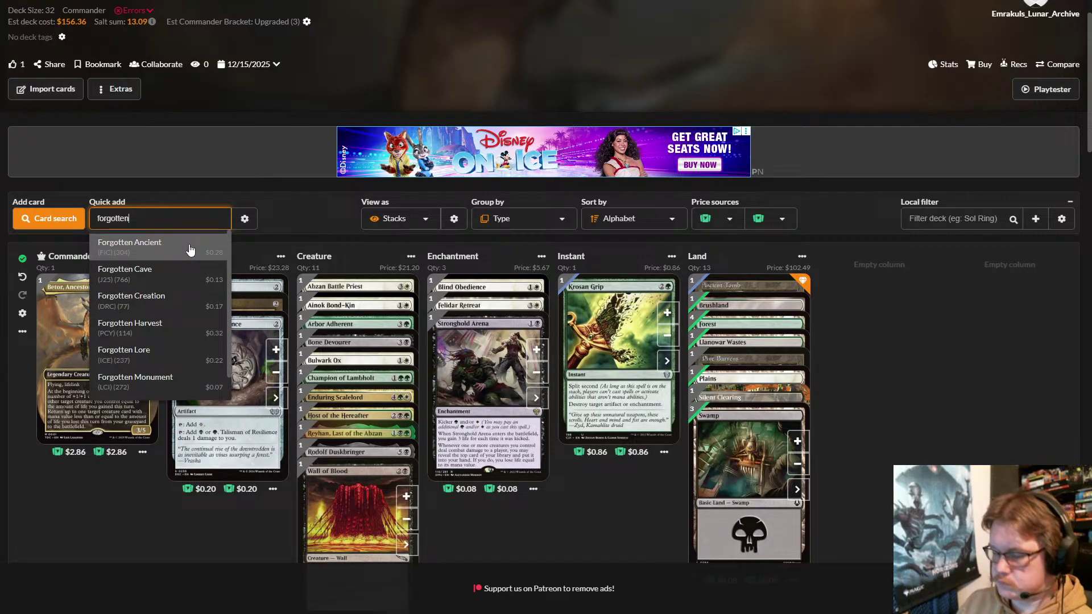
pyautogui.click(190, 250)
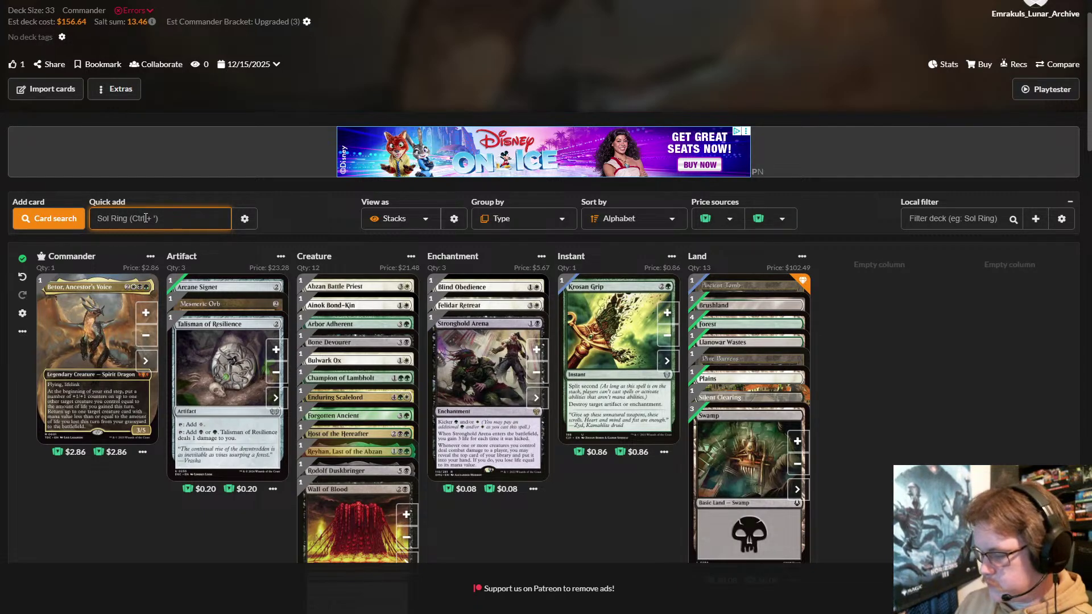
pyautogui.write('kutzil')
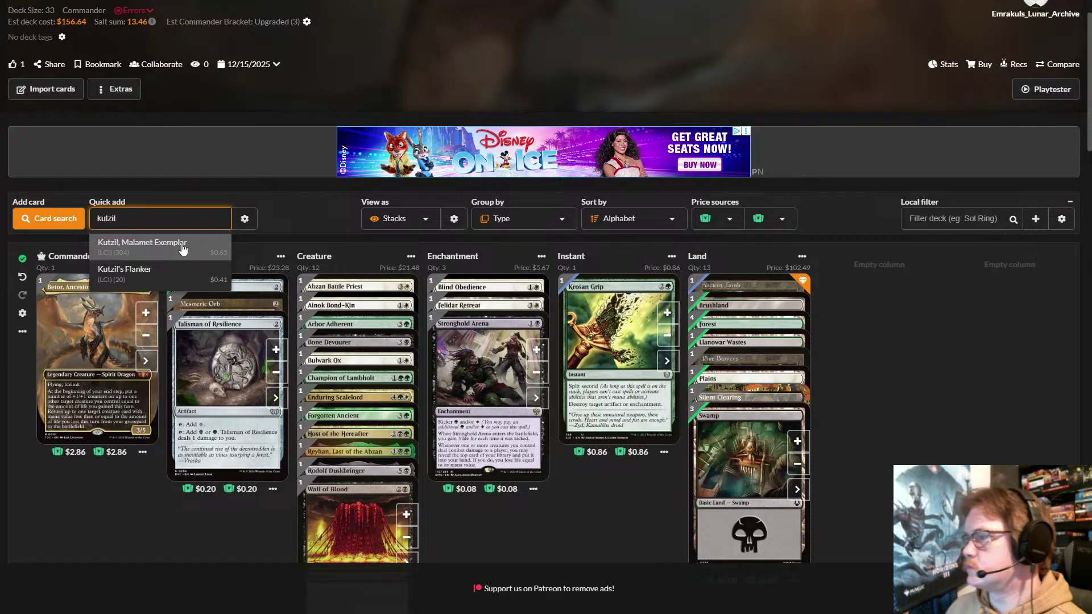
pyautogui.click(198, 246)
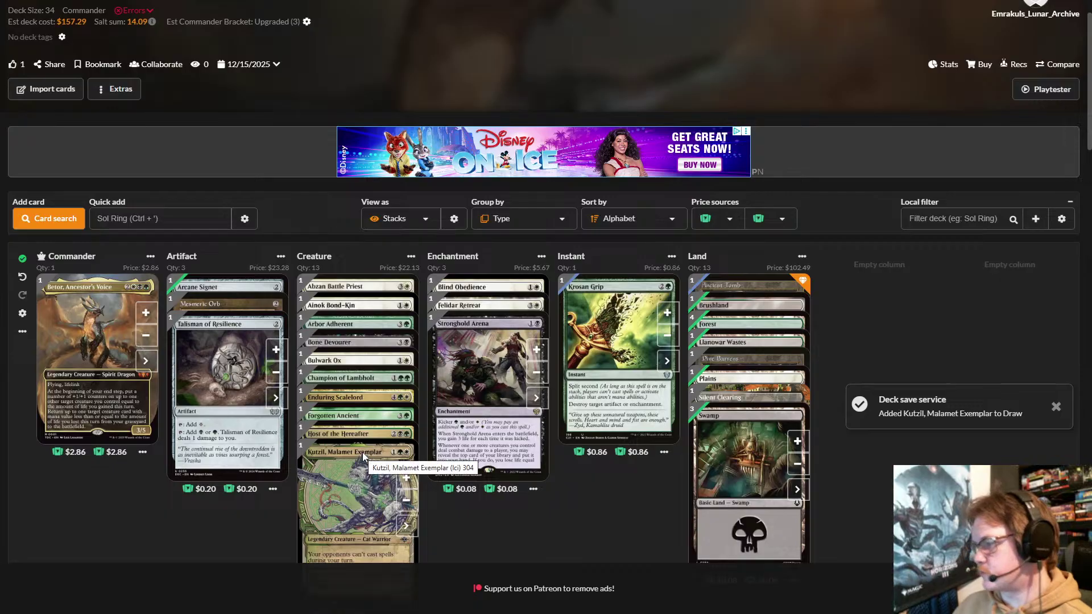
pyautogui.scroll(-4, 337, 312)
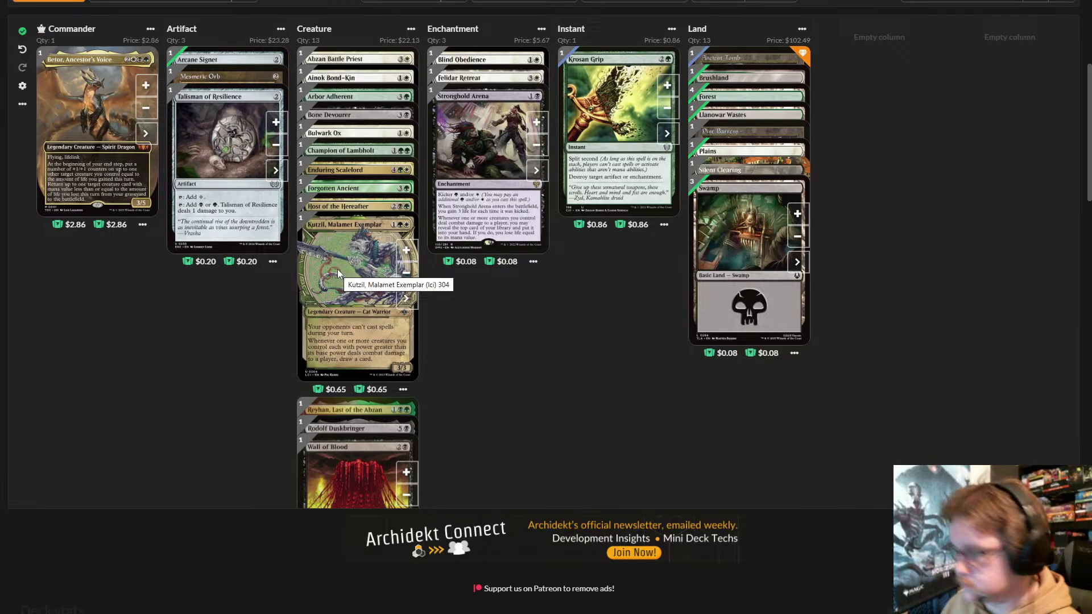
pyautogui.scroll(4, 171, 244)
# - Look up the creature Ulamog, the Defiler and add one copy to the deck
pyautogui.click(156, 223)
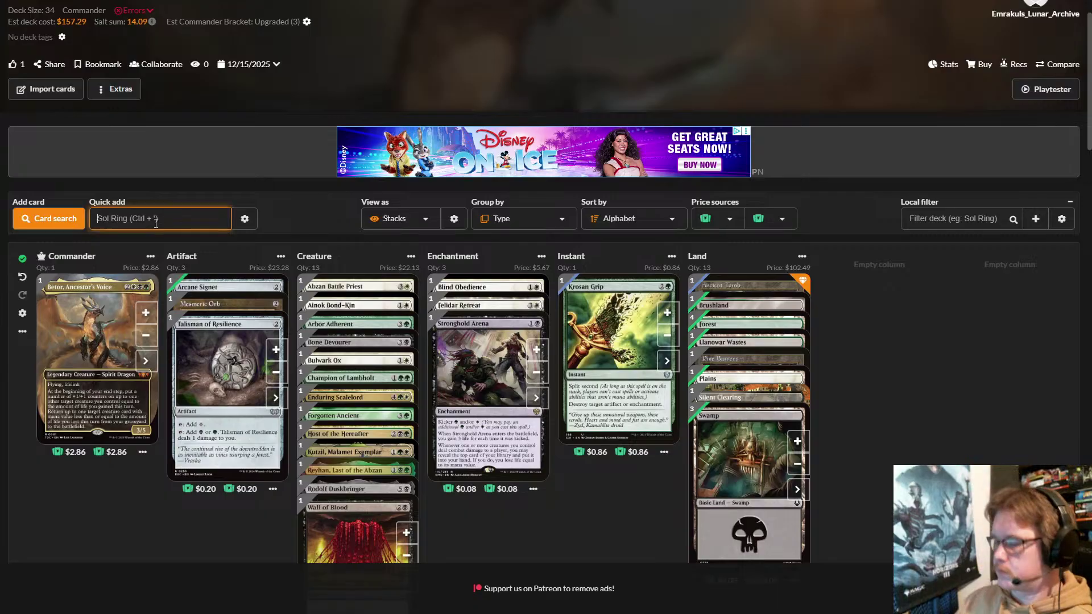
pyautogui.write('u;am')
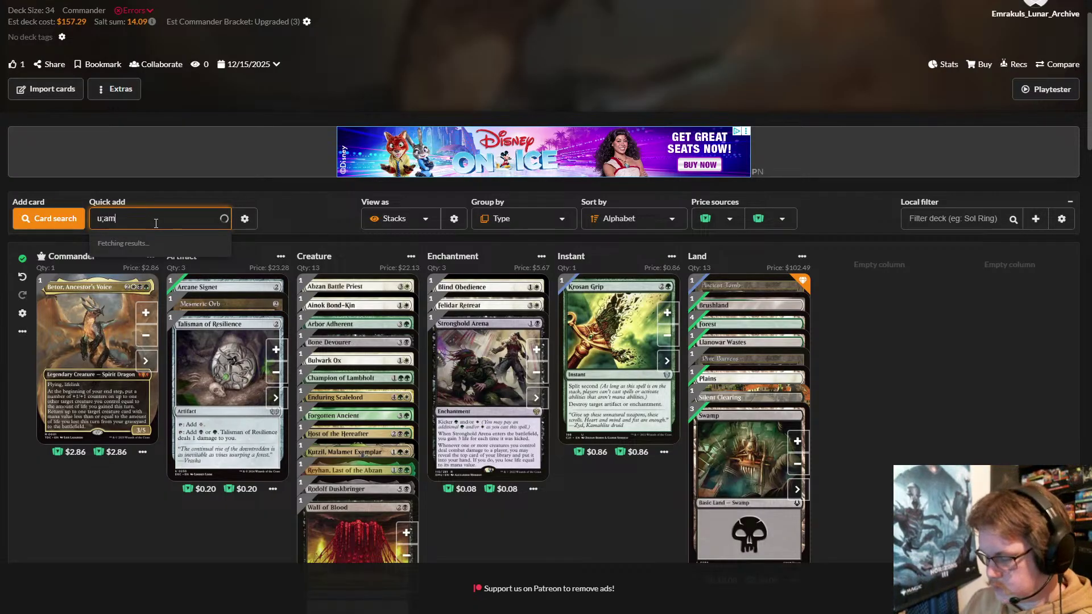
pyautogui.write('og, ')
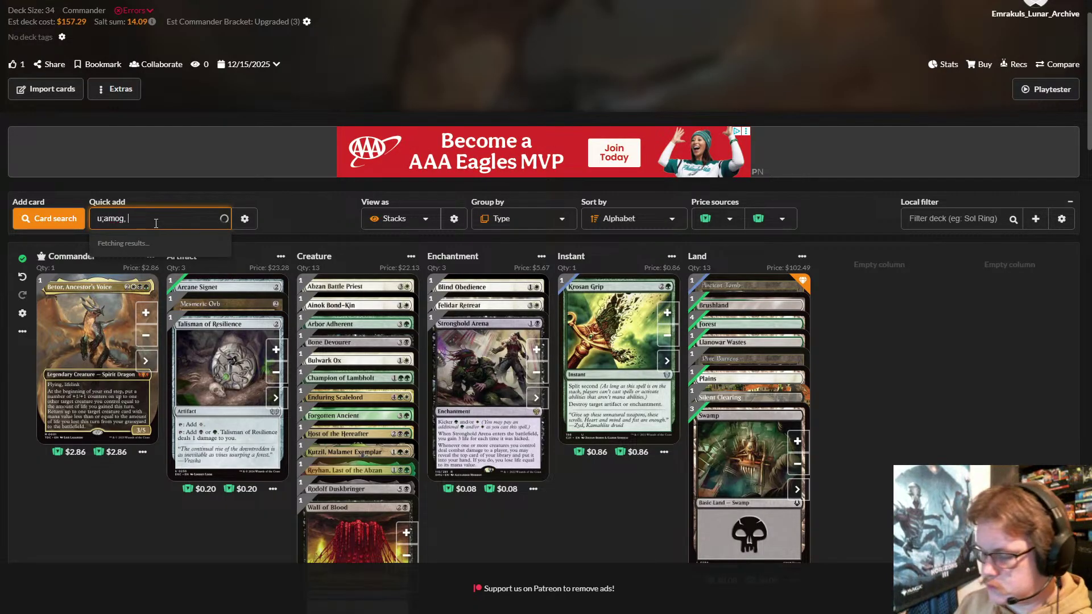
pyautogui.write('the d')
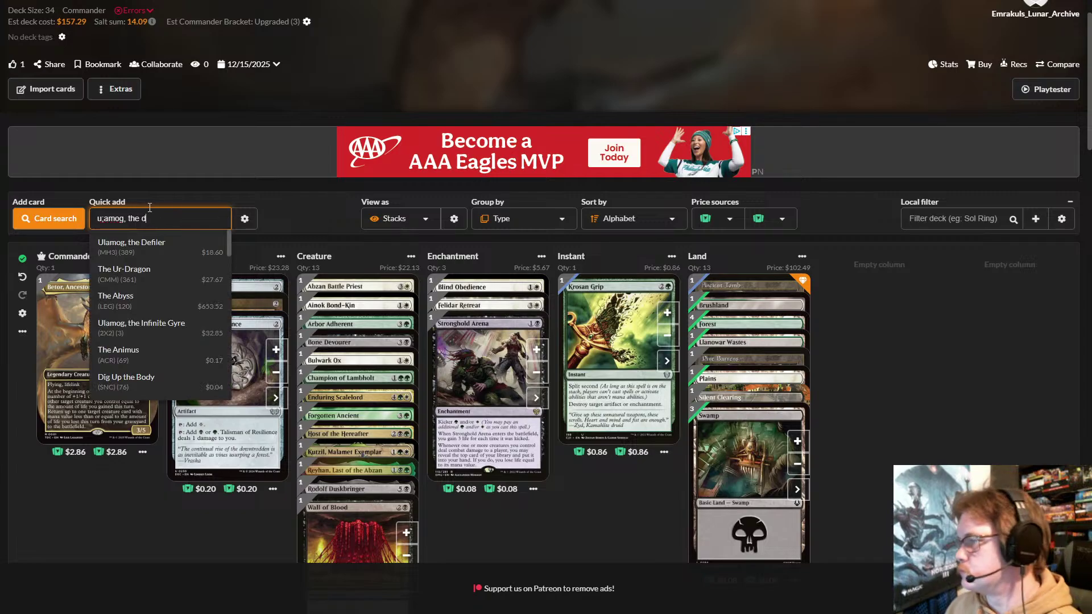
pyautogui.click(174, 243)
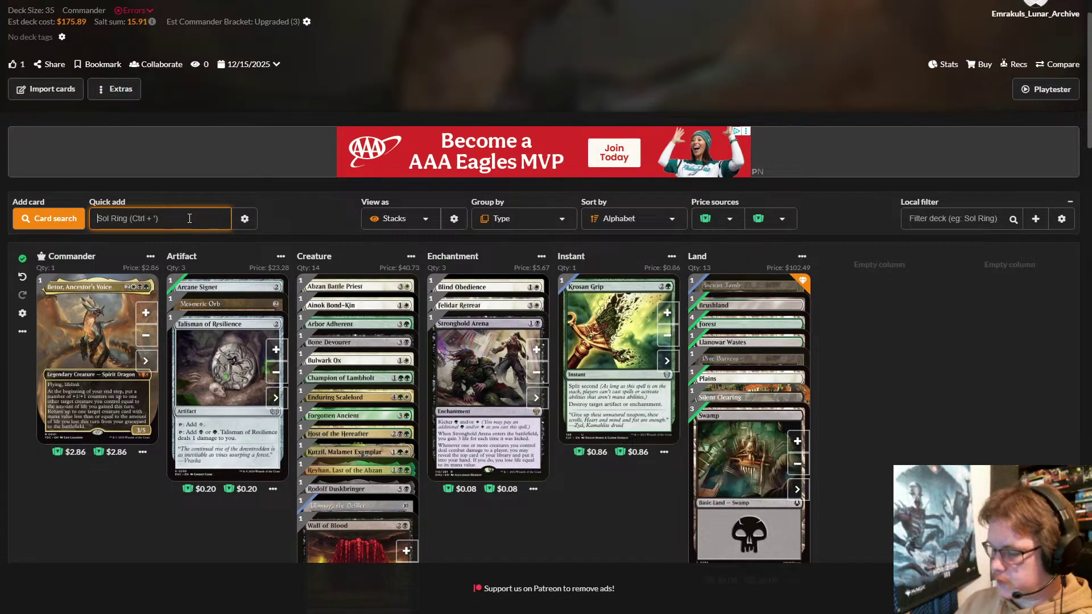
# - Look up the land Horizon Canopy and add one copy to the deck
pyautogui.write('ho')
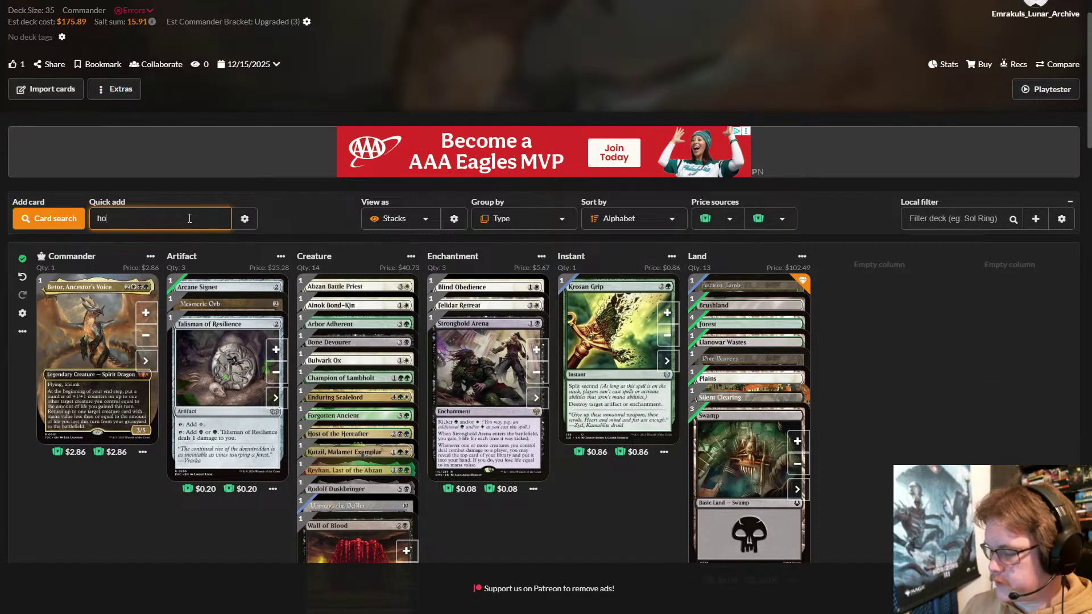
pyautogui.write('rion')
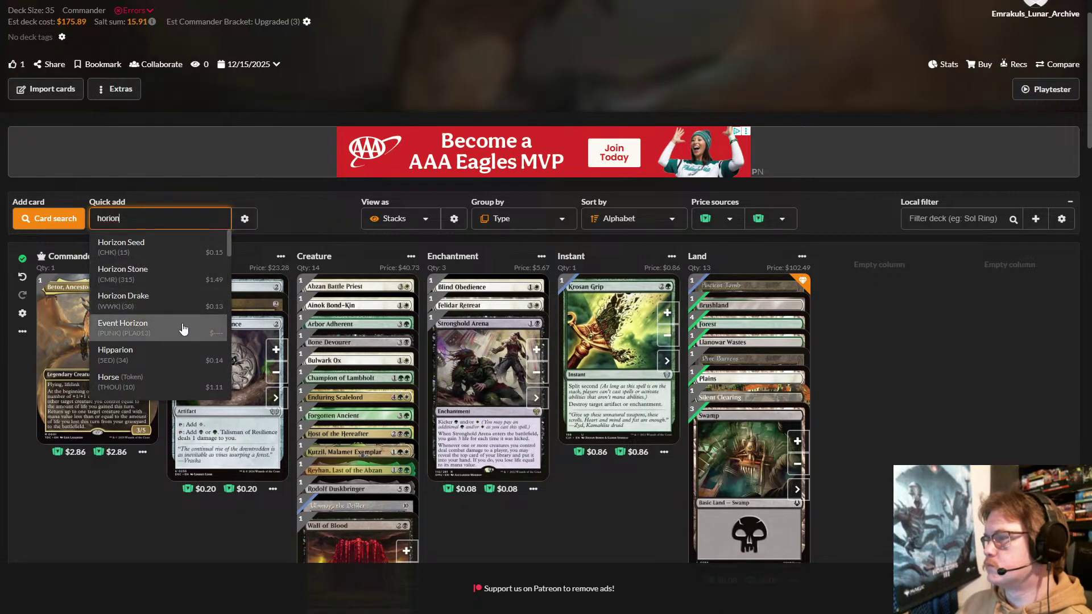
pyautogui.click(113, 218)
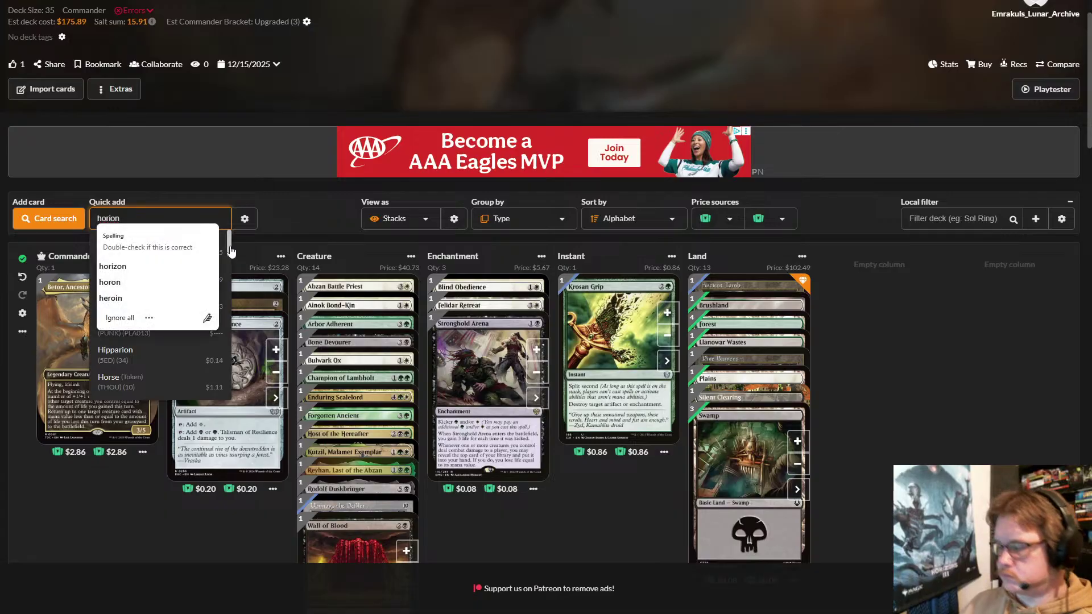
pyautogui.write('z')
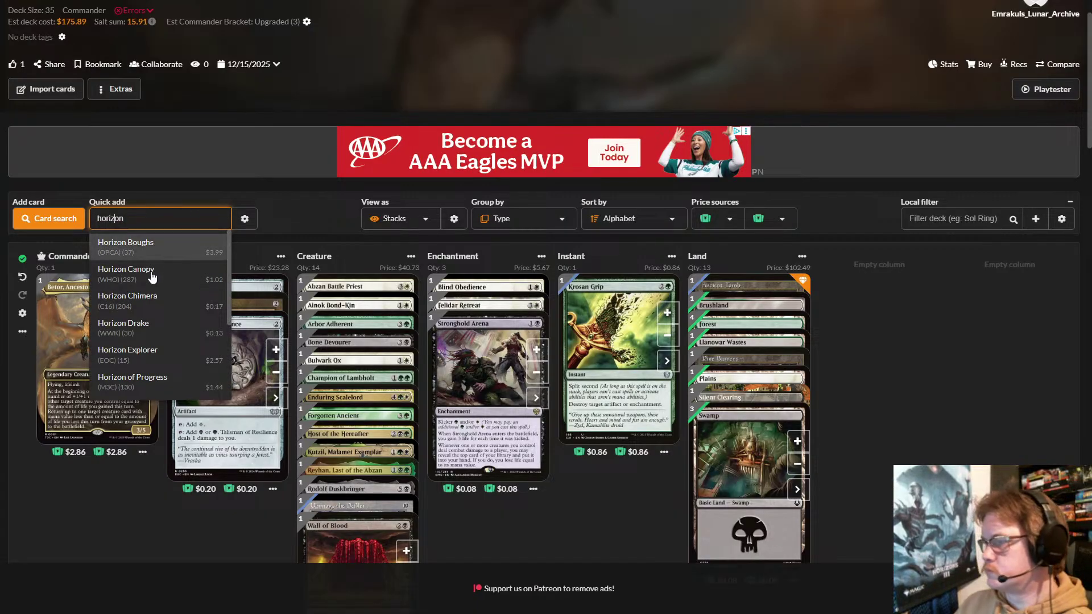
pyautogui.click(151, 274)
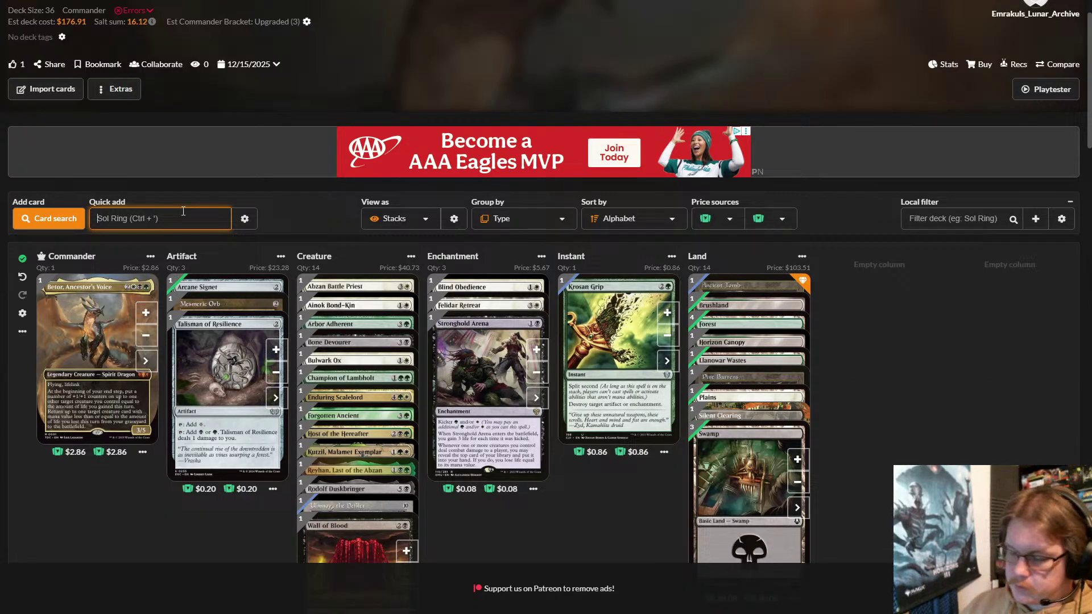
# - Look up the next card to add with the search text "tamis"
pyautogui.write('ta')
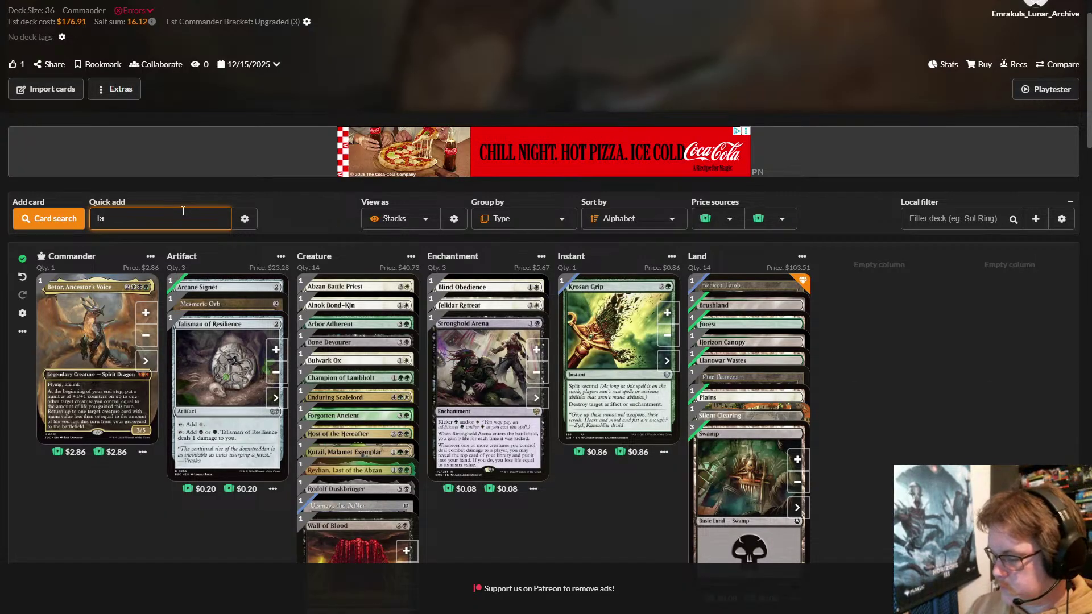
pyautogui.write('mis')
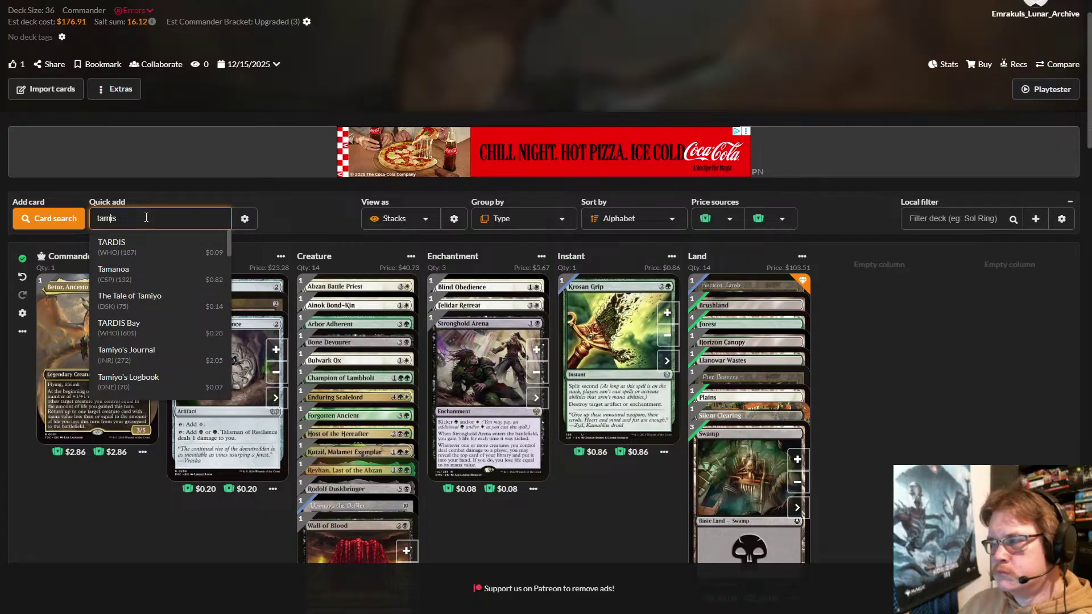
# - Find the Talisman cards through quick add and add one copy of Talisman of Hierarchy to the deck
pyautogui.press('BackSpace')
pyautogui.press('BackSpace')
pyautogui.press('BackSpace')
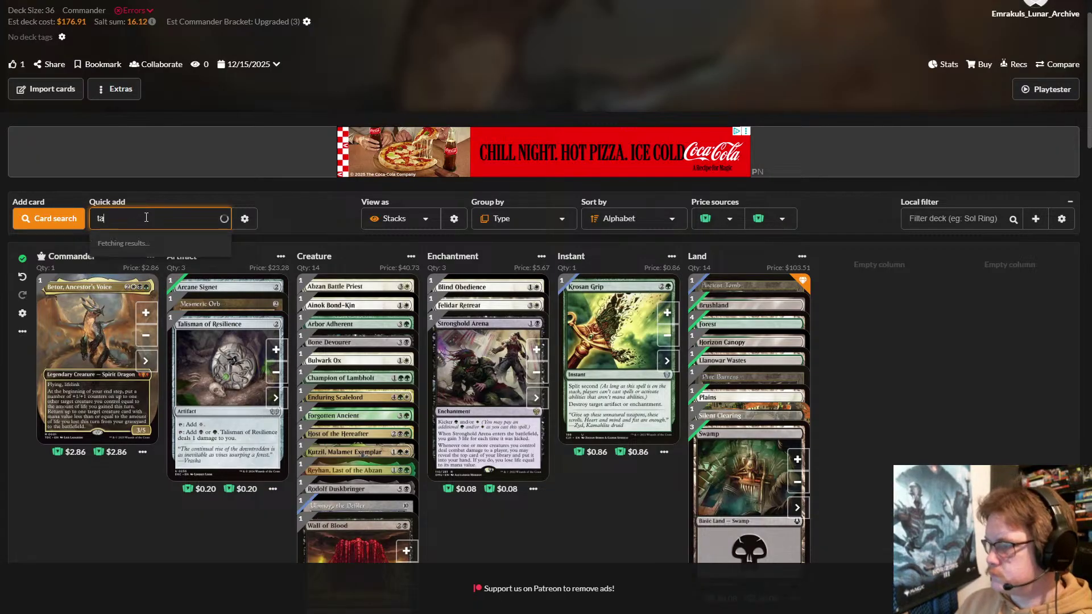
pyautogui.write('l')
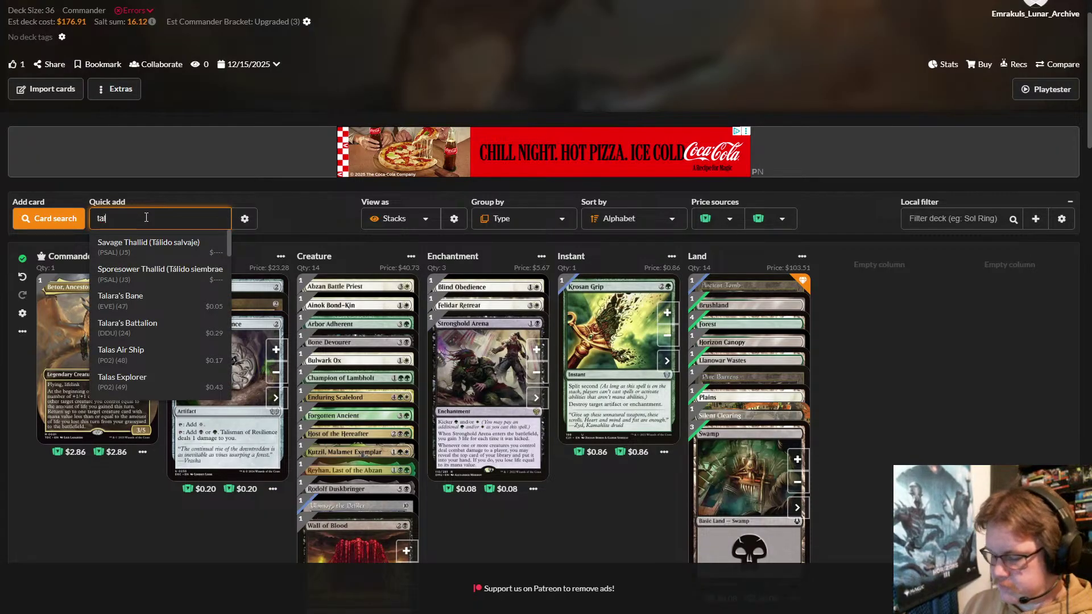
pyautogui.write('is')
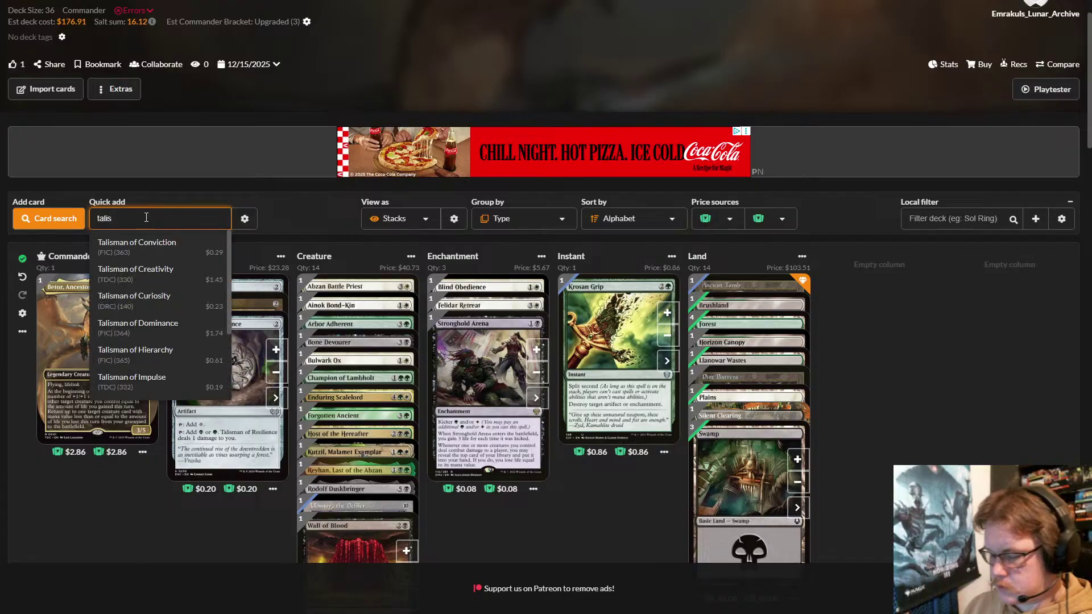
pyautogui.write('man')
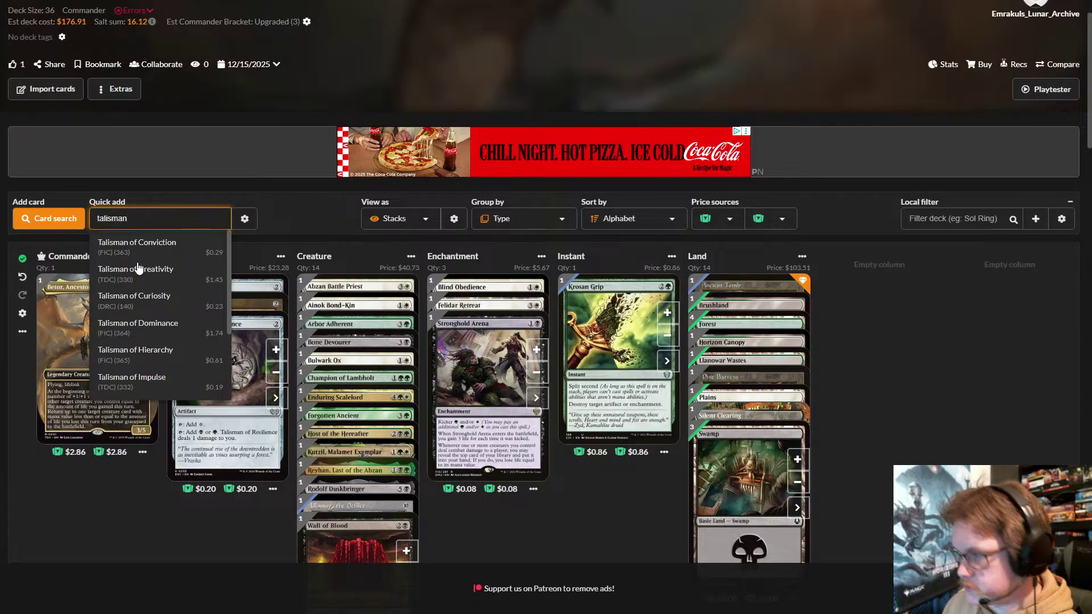
pyautogui.click(141, 362)
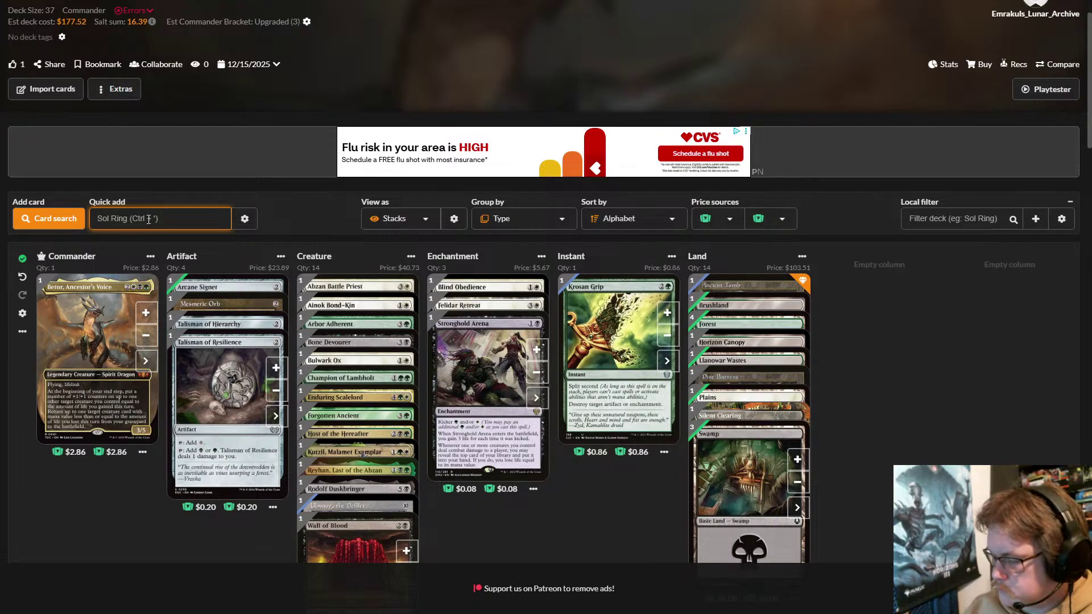
# - Add one copy each of the instant Withering Torment and the land Shifting Woodland to the deck through quick add
pyautogui.write('wither')
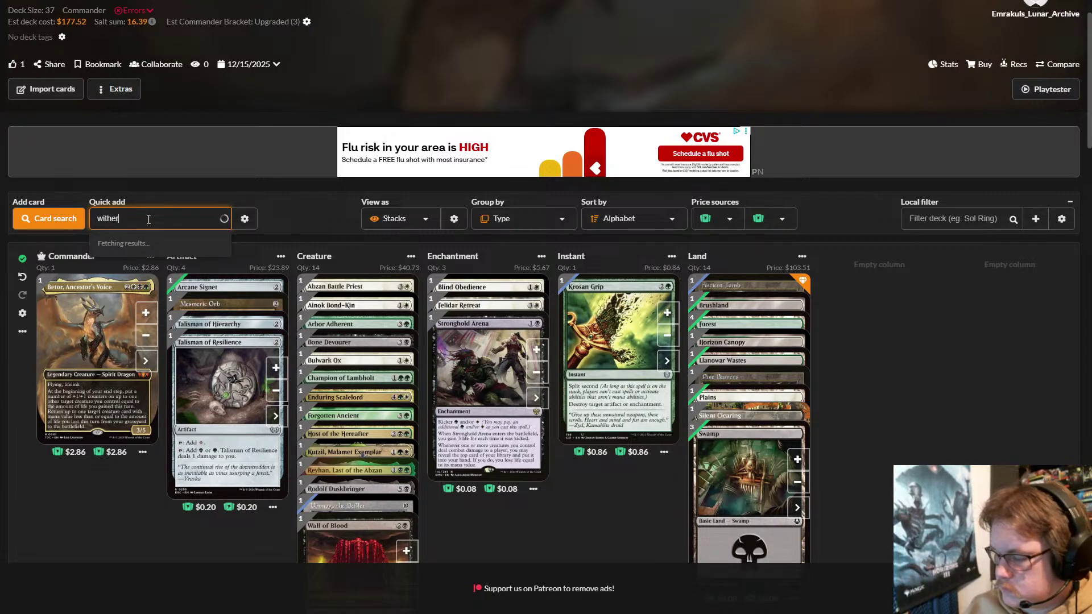
pyautogui.write('ing ')
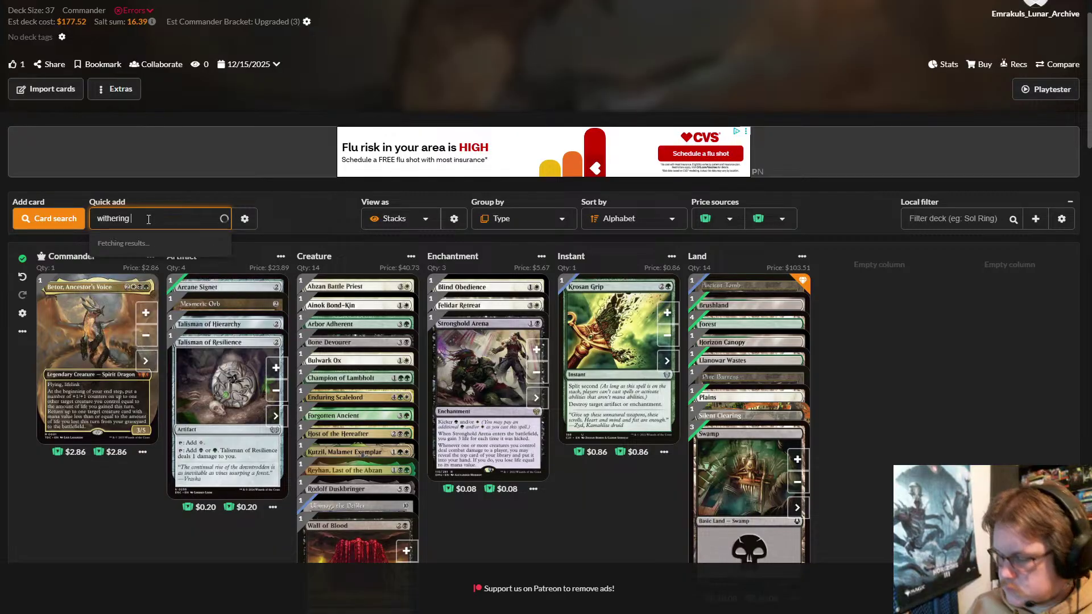
pyautogui.write('torm')
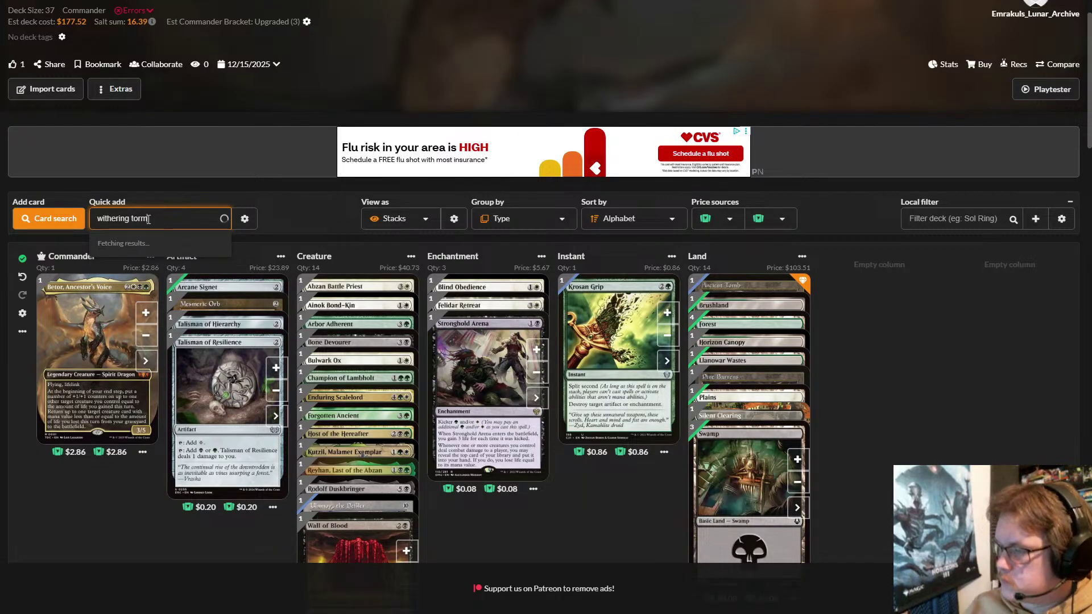
pyautogui.click(201, 243)
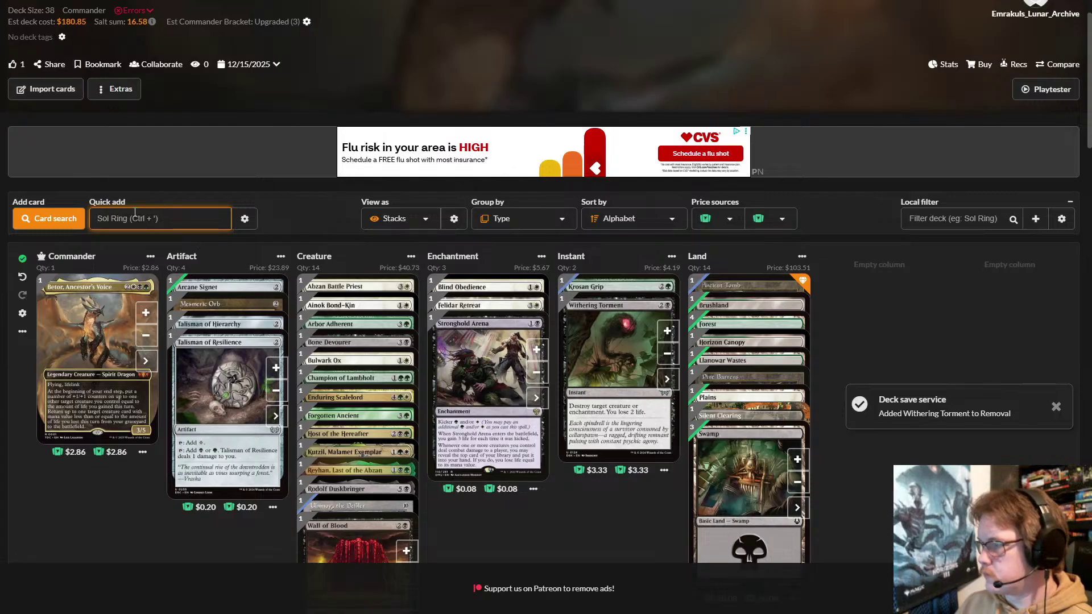
pyautogui.write('sh')
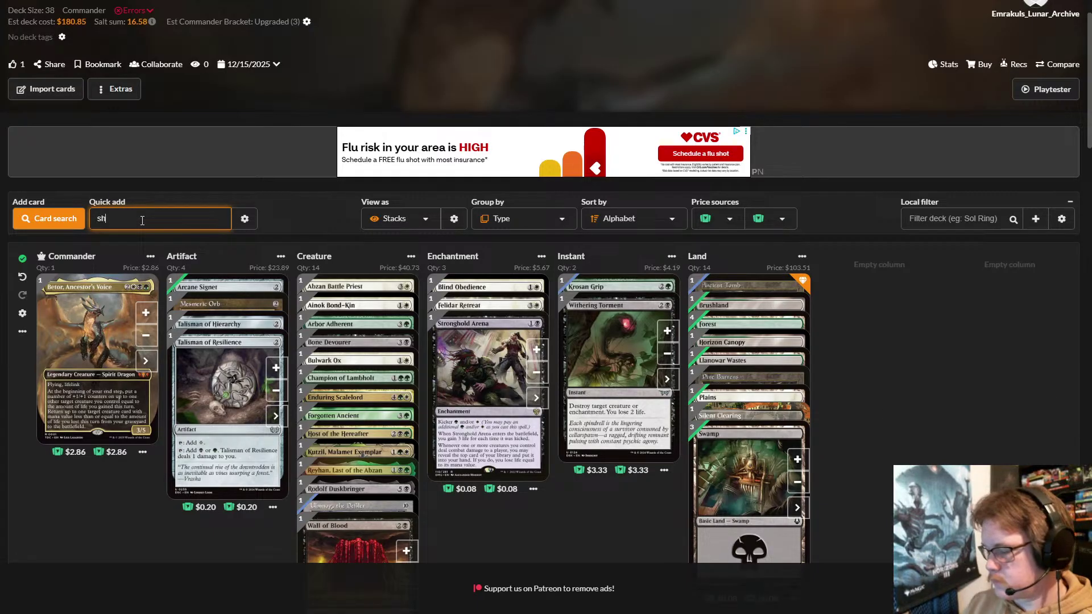
pyautogui.write('ifting w')
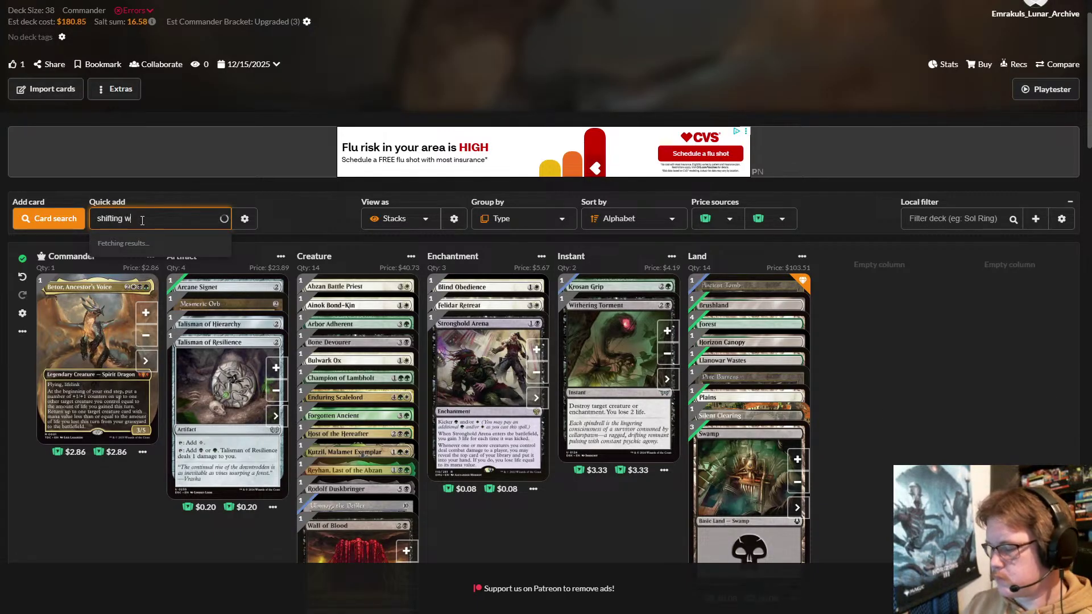
pyautogui.write('oodlands')
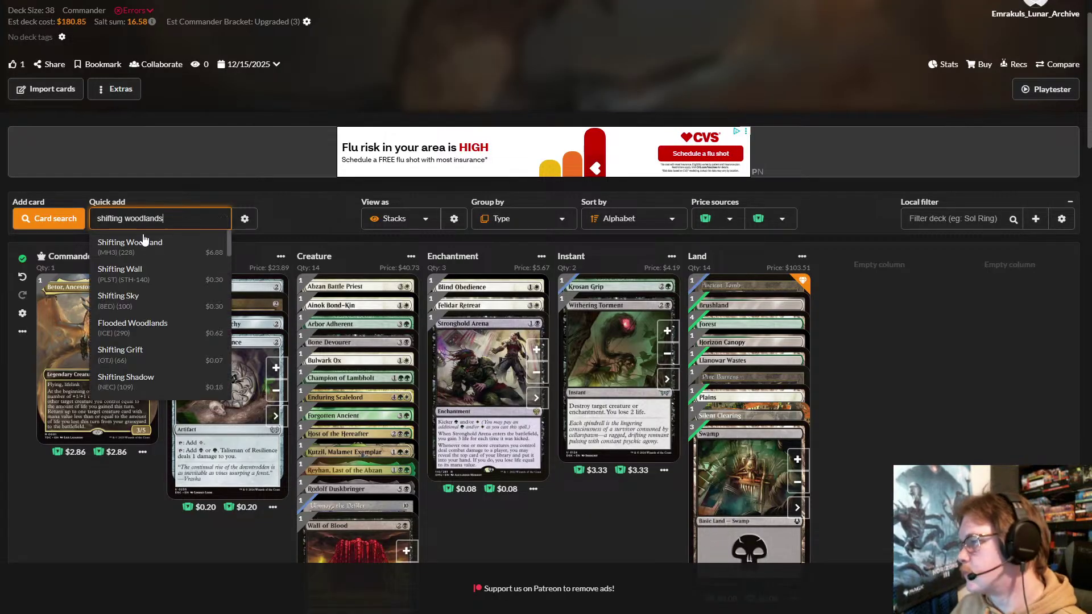
pyautogui.click(155, 243)
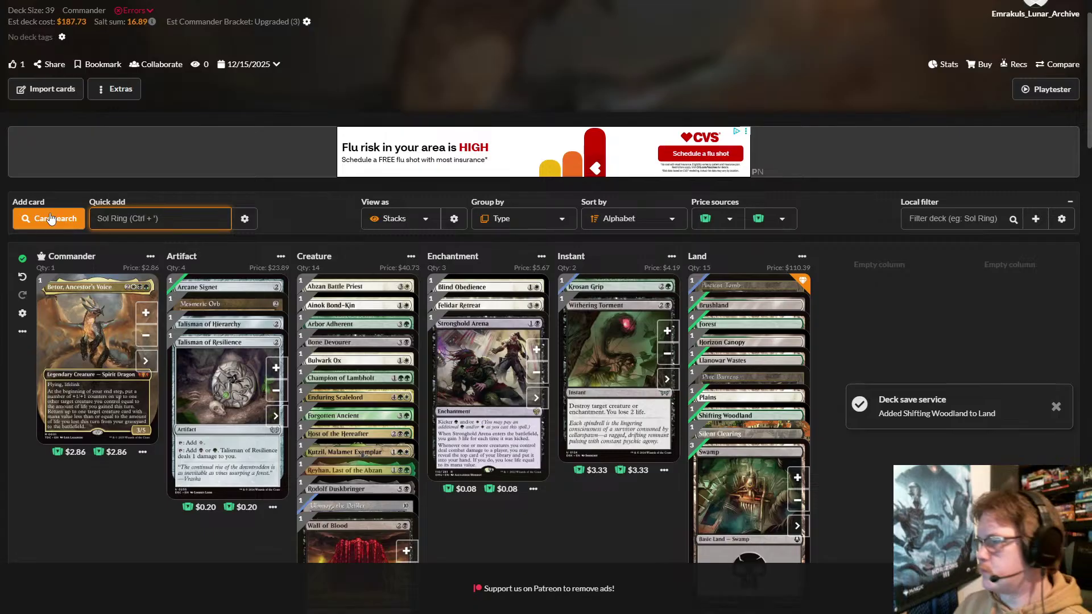
# - Search quick add for "wastew" and add one copy of the land Wastewood Verge to the deck
pyautogui.write('waa')
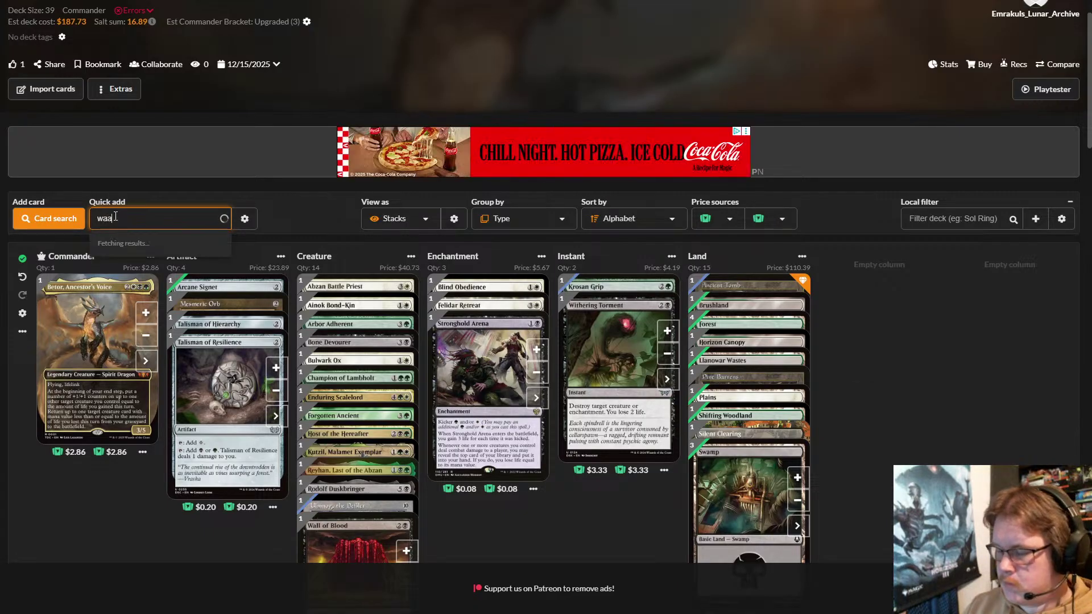
pyautogui.write('ste')
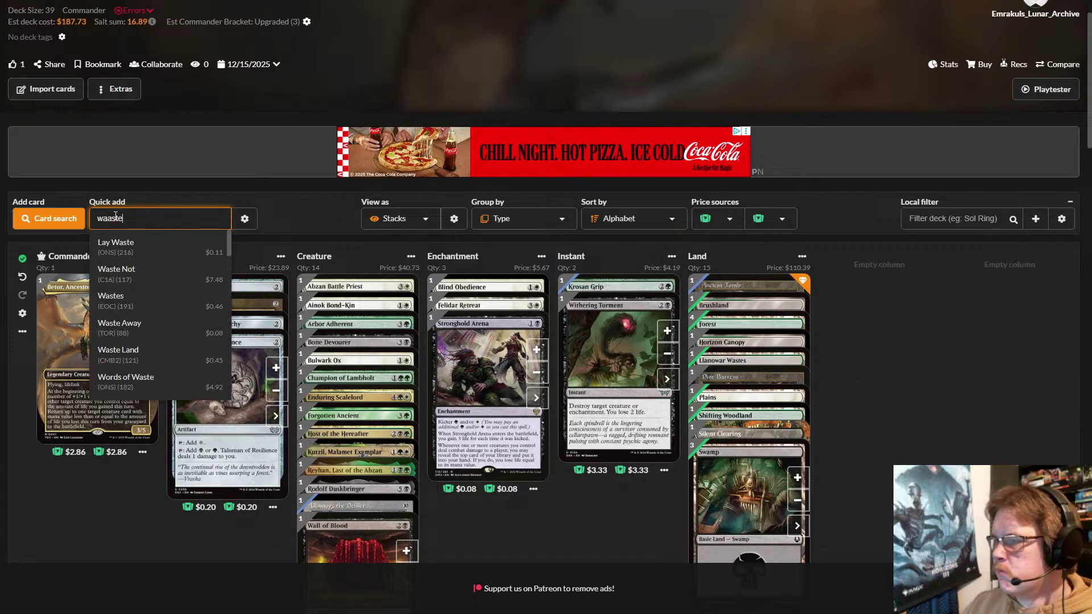
pyautogui.write('w')
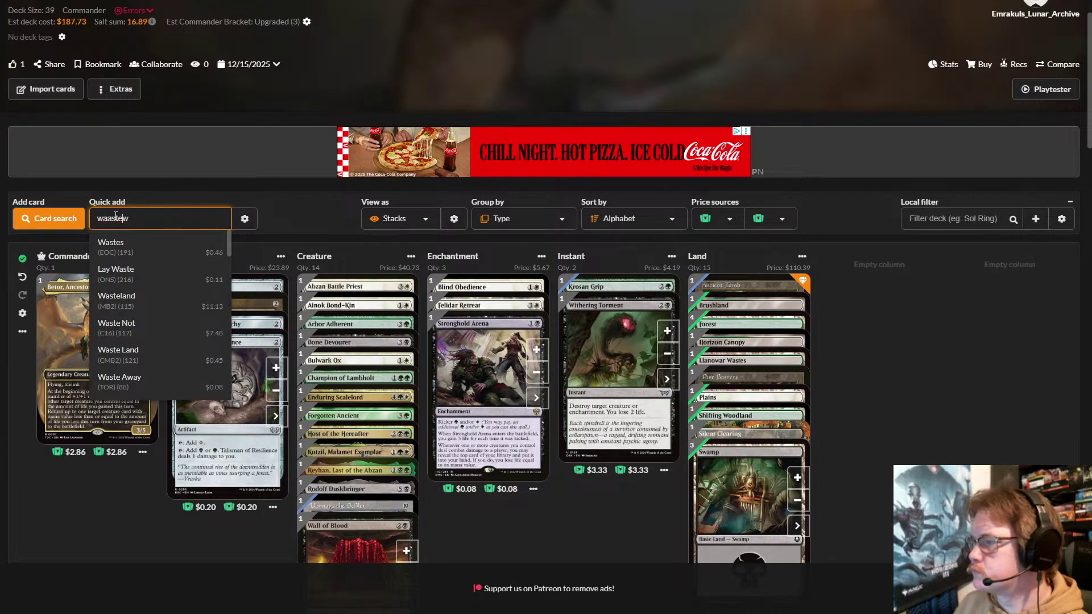
pyautogui.click(112, 220)
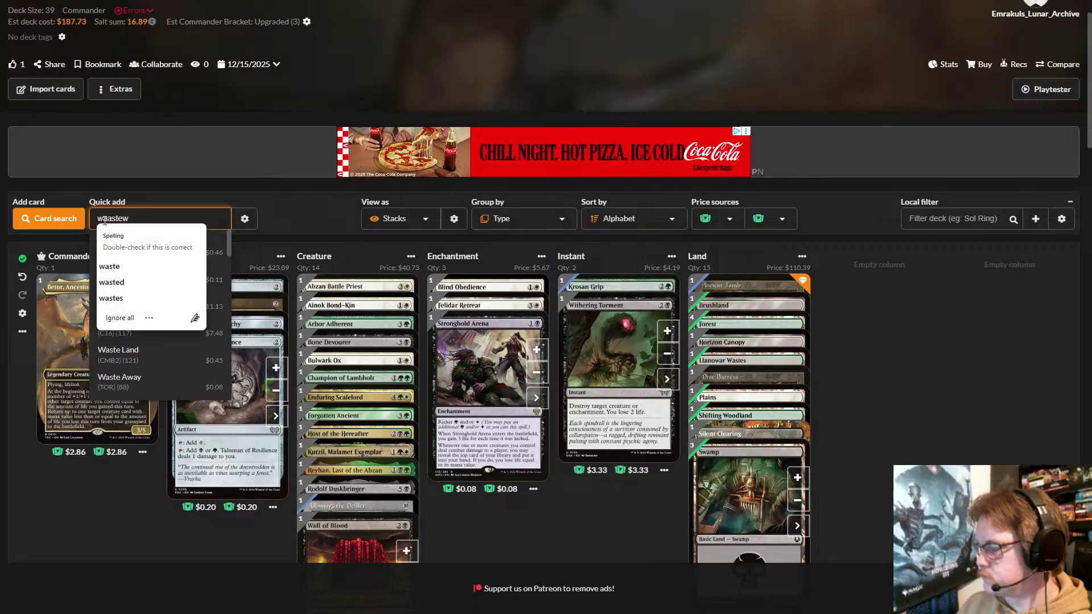
pyautogui.press('BackSpace')
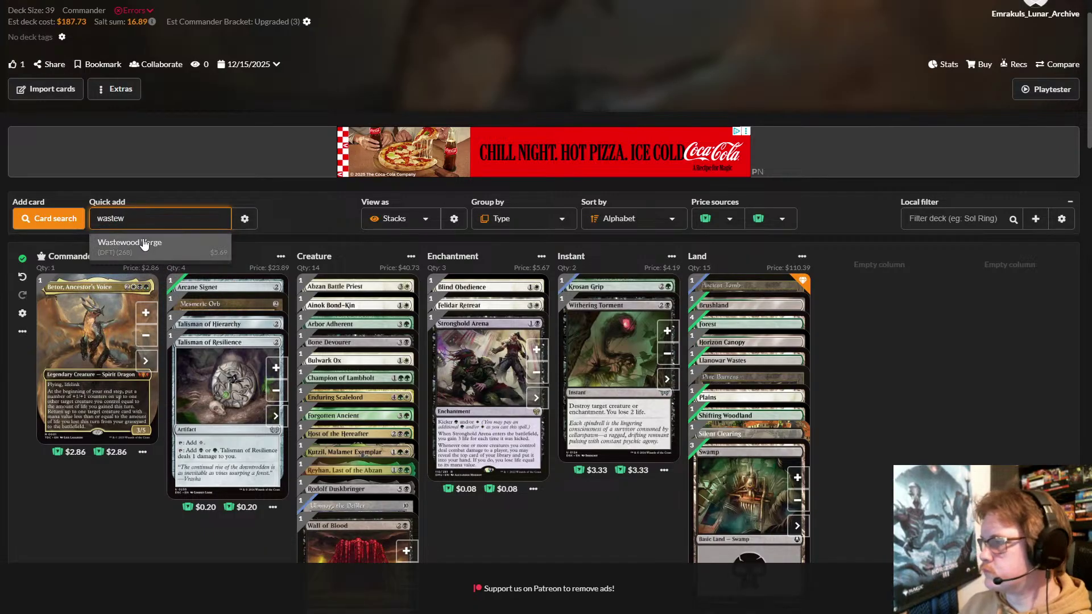
pyautogui.click(143, 241)
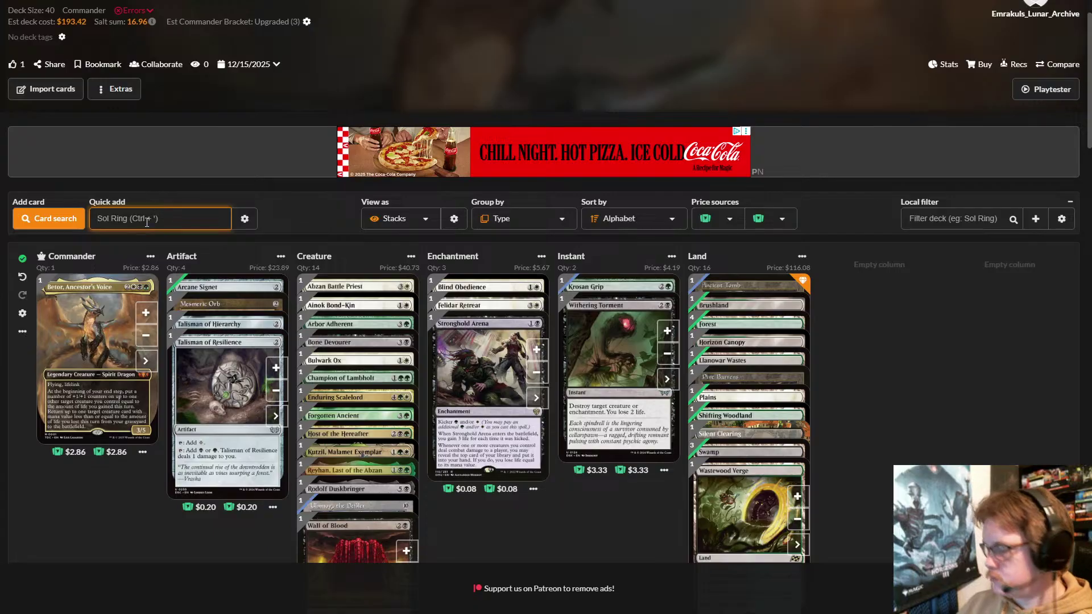
# - Add one copy each of the instant Kin-Tree Severance and the sorcery Reanimate to the deck through quick add
pyautogui.write('kin')
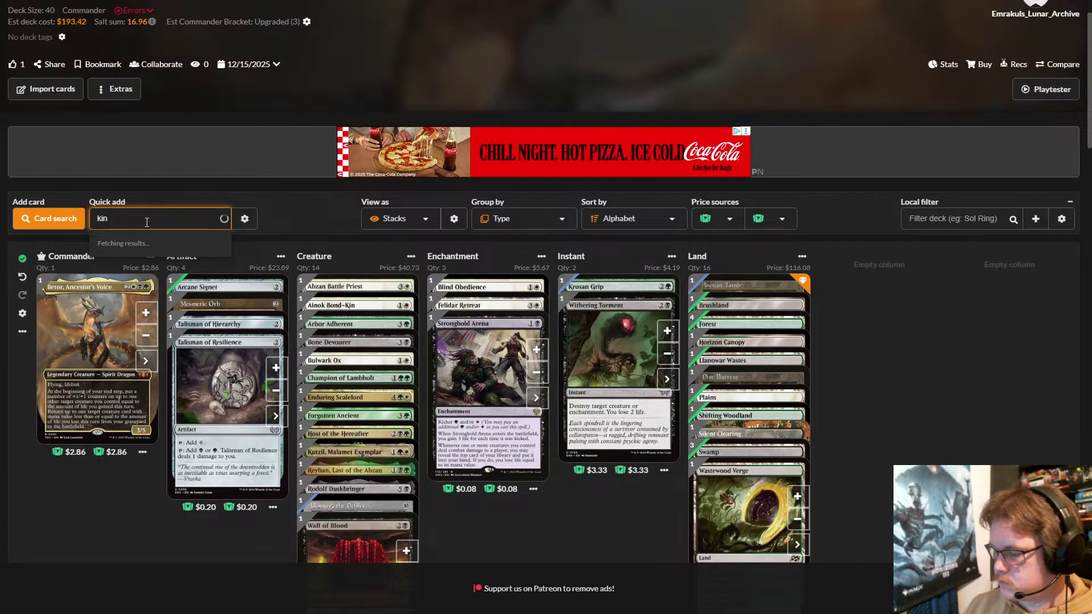
pyautogui.write('-tree')
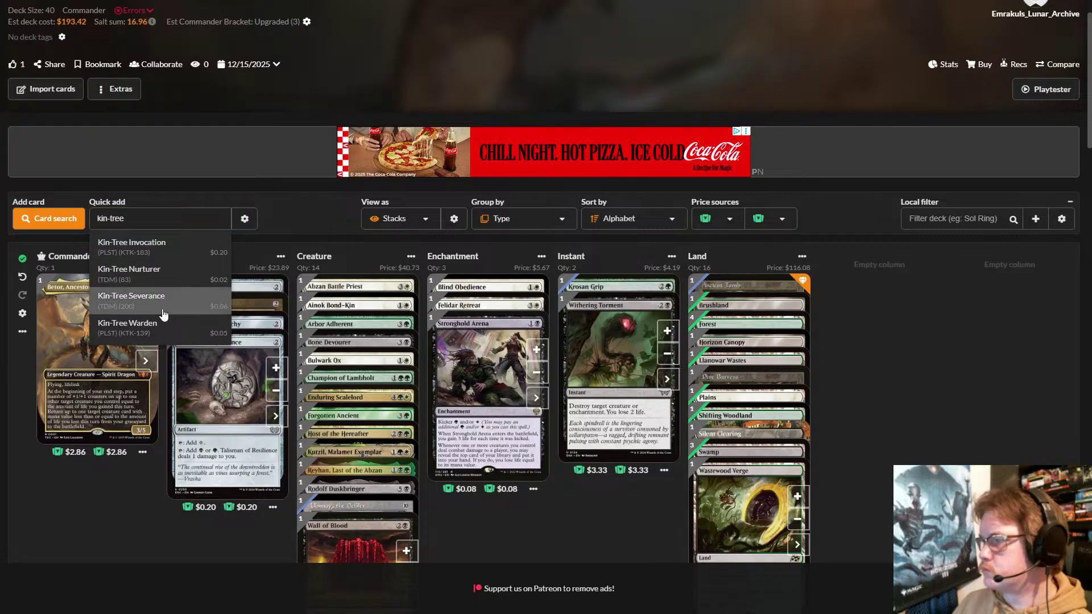
pyautogui.click(163, 314)
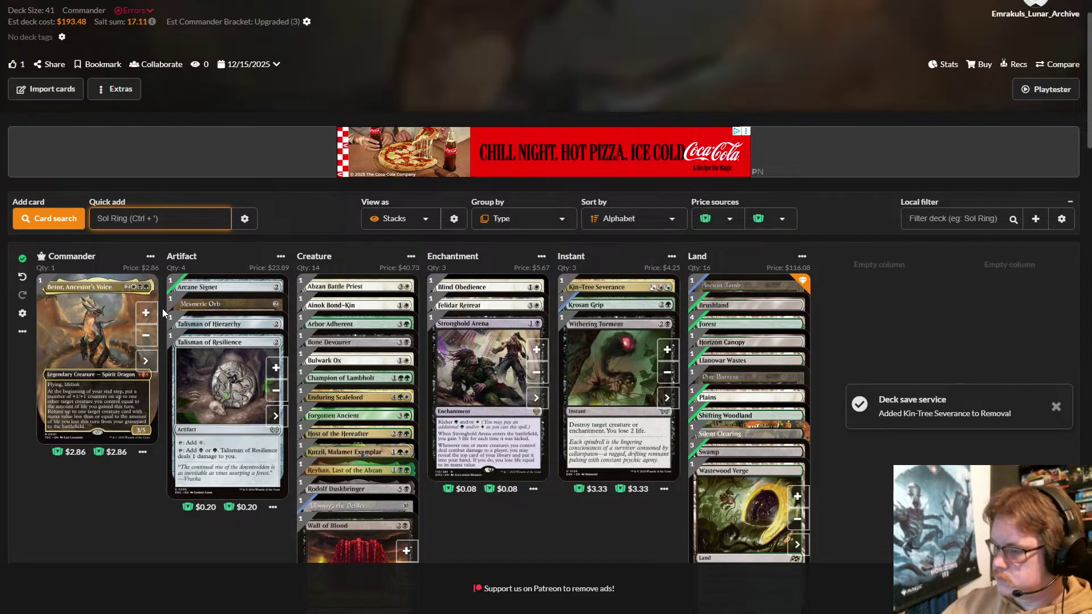
pyautogui.write('re')
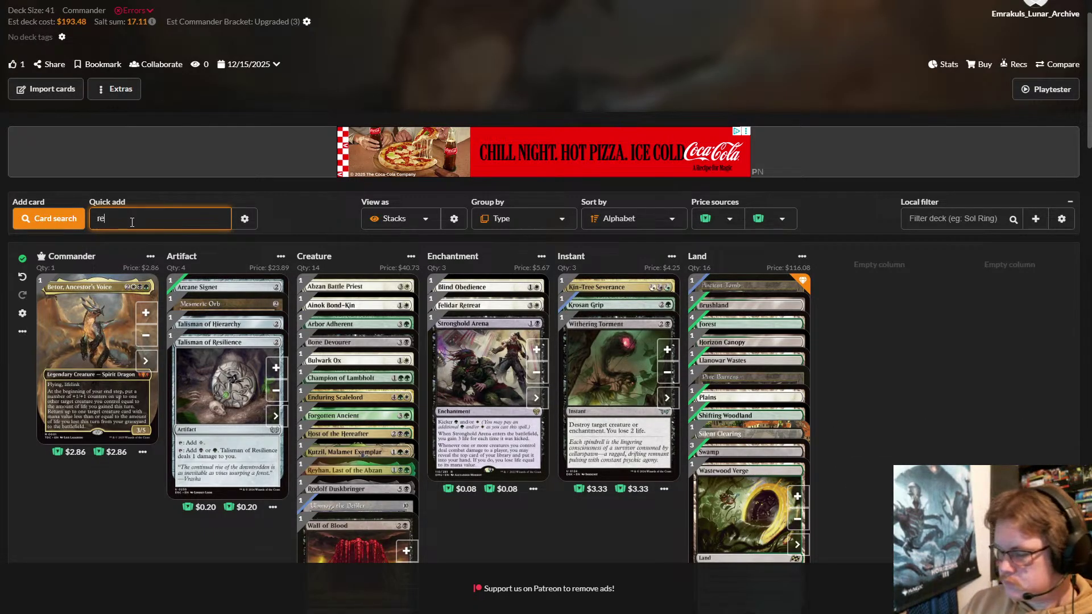
pyautogui.write('animate')
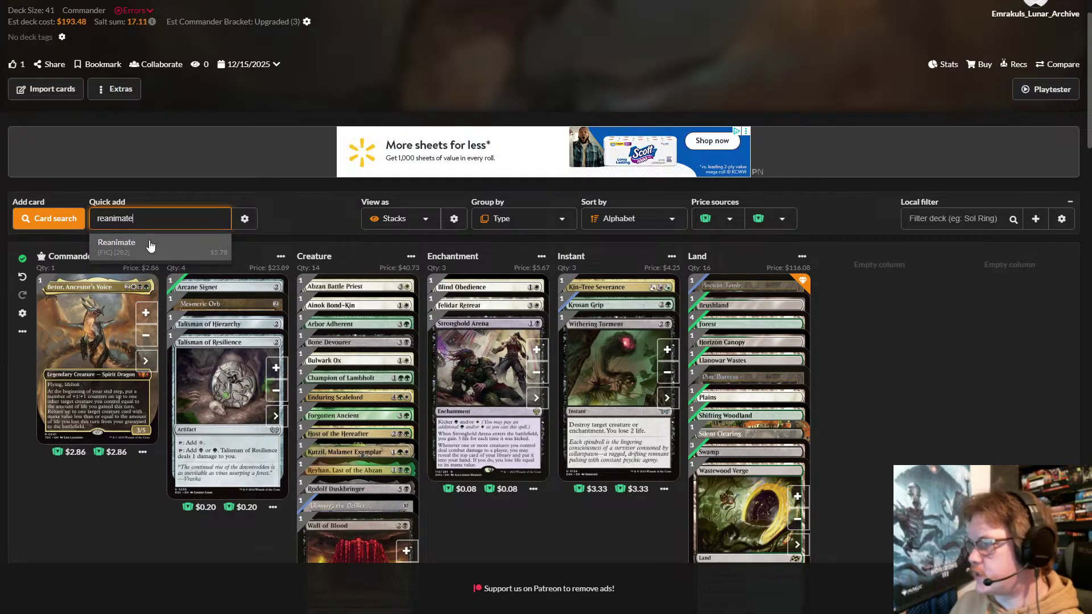
pyautogui.click(150, 242)
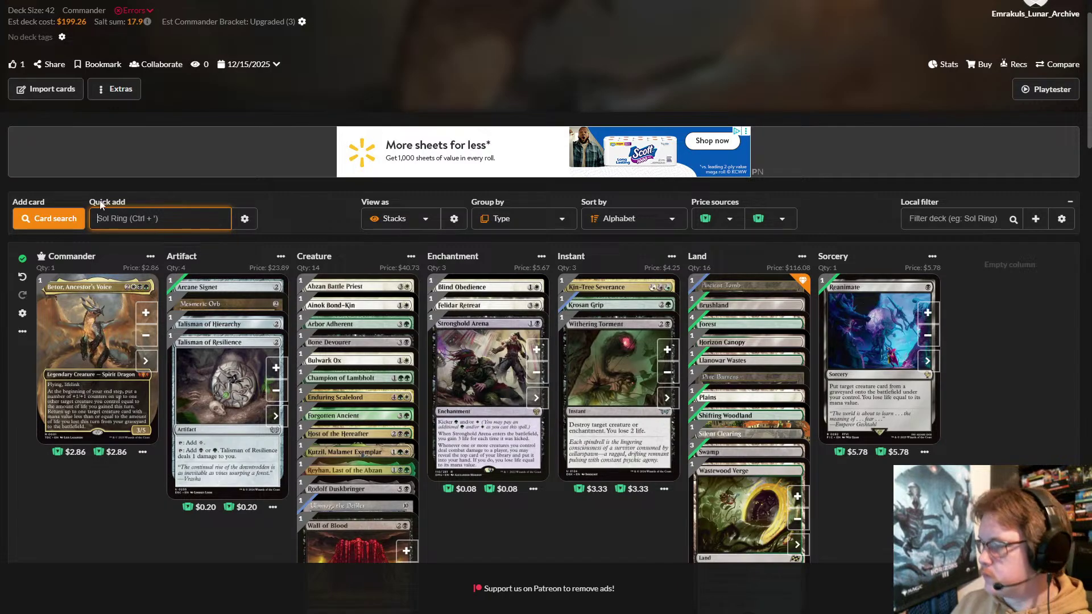
# - Look up Grim Tutor in quick add and add one copy of this sorcery to the deck
pyautogui.write('gr')
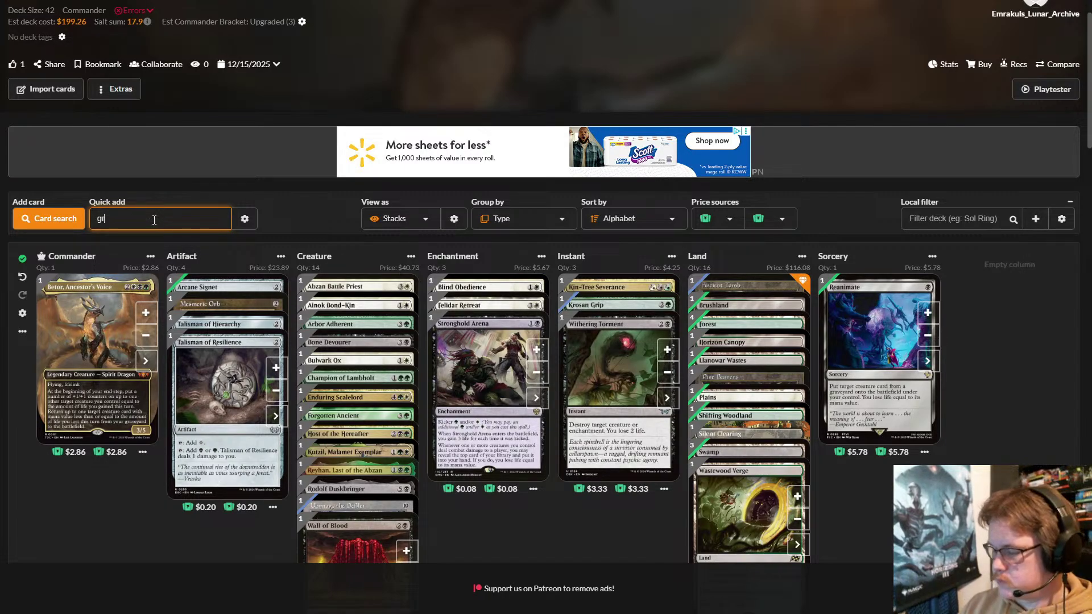
pyautogui.write('im tutor')
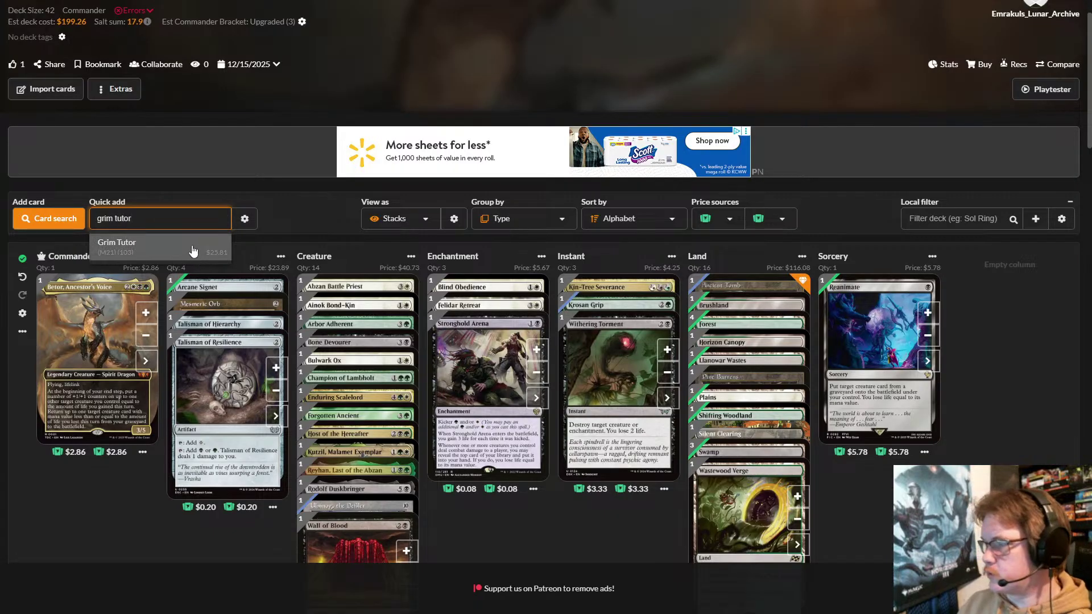
pyautogui.click(190, 251)
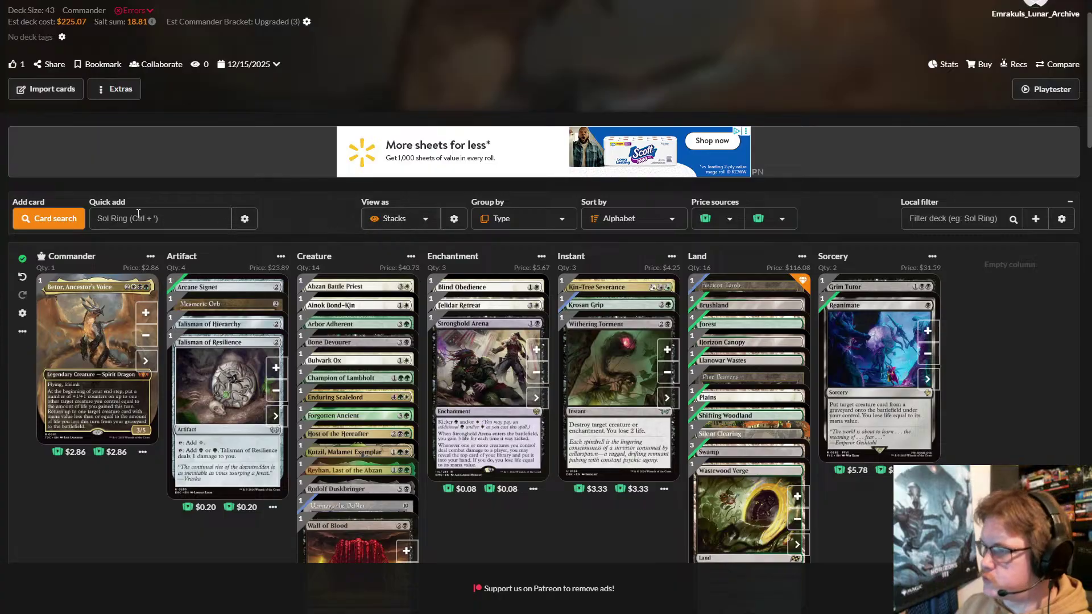
# - Search quick add for "commander tower" and add one copy of the land Command Tower to the deck
pyautogui.click(158, 220)
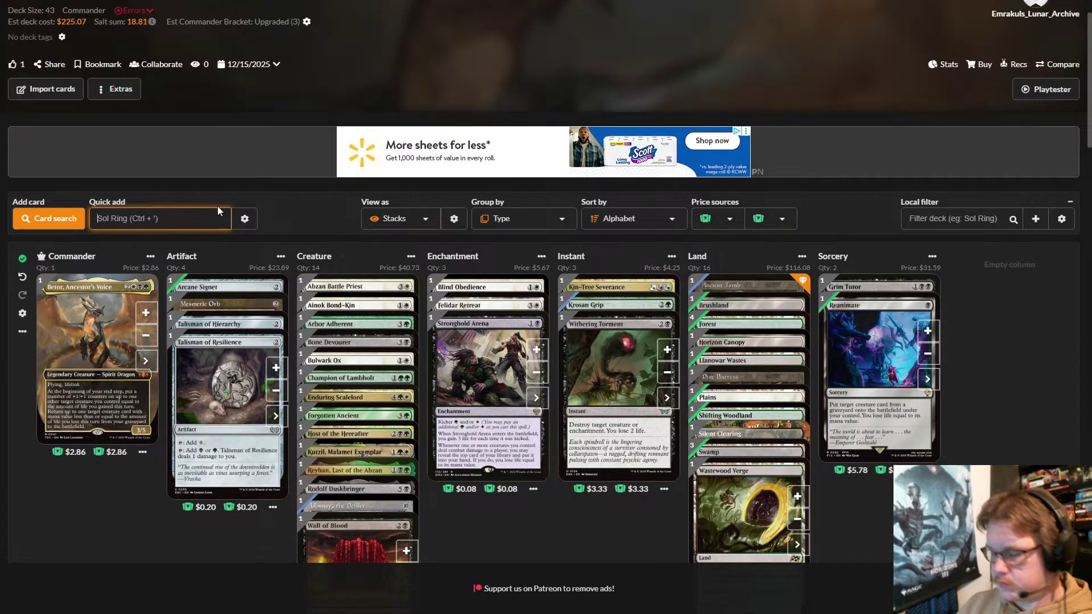
pyautogui.write('comm')
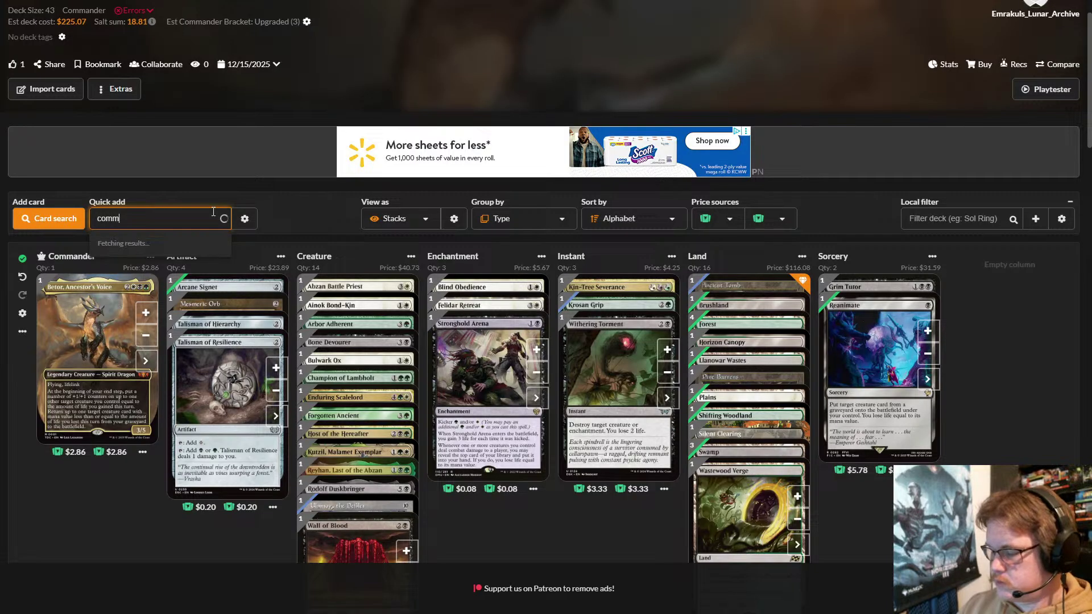
pyautogui.write('ander')
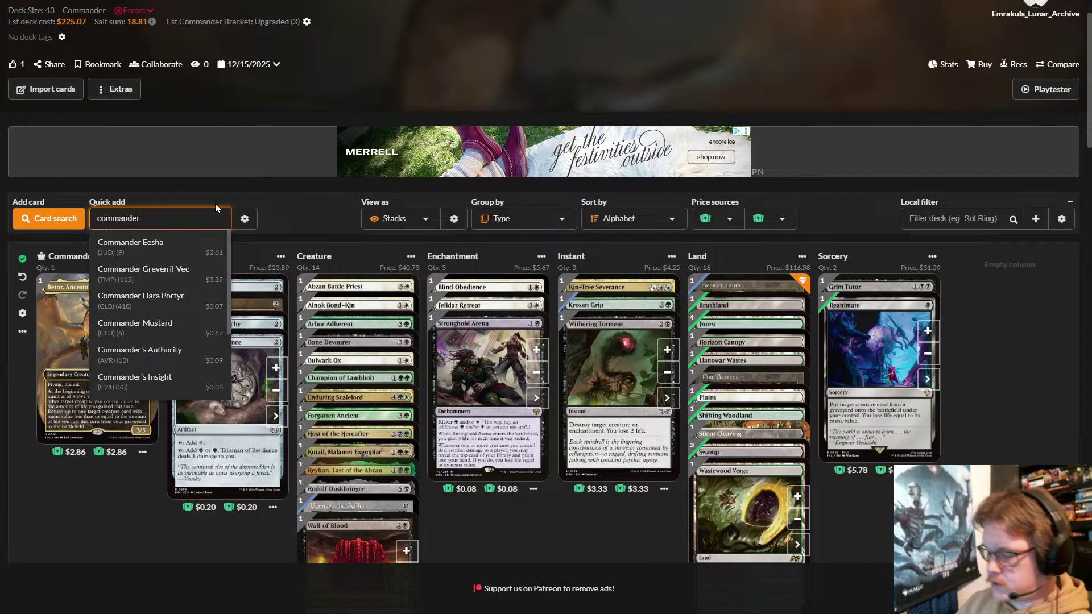
pyautogui.write(' to')
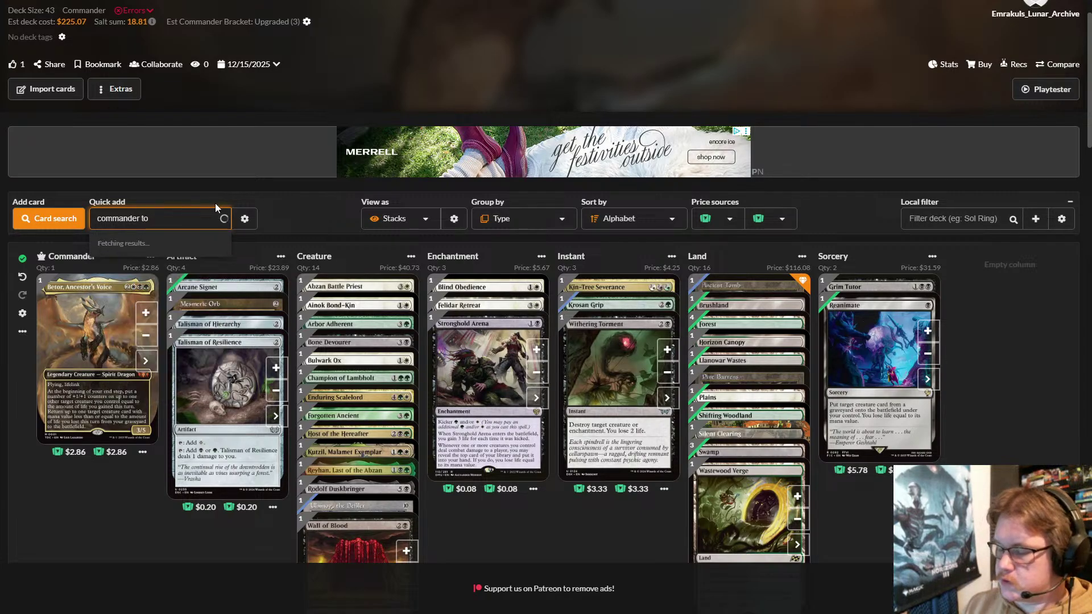
pyautogui.write('wer')
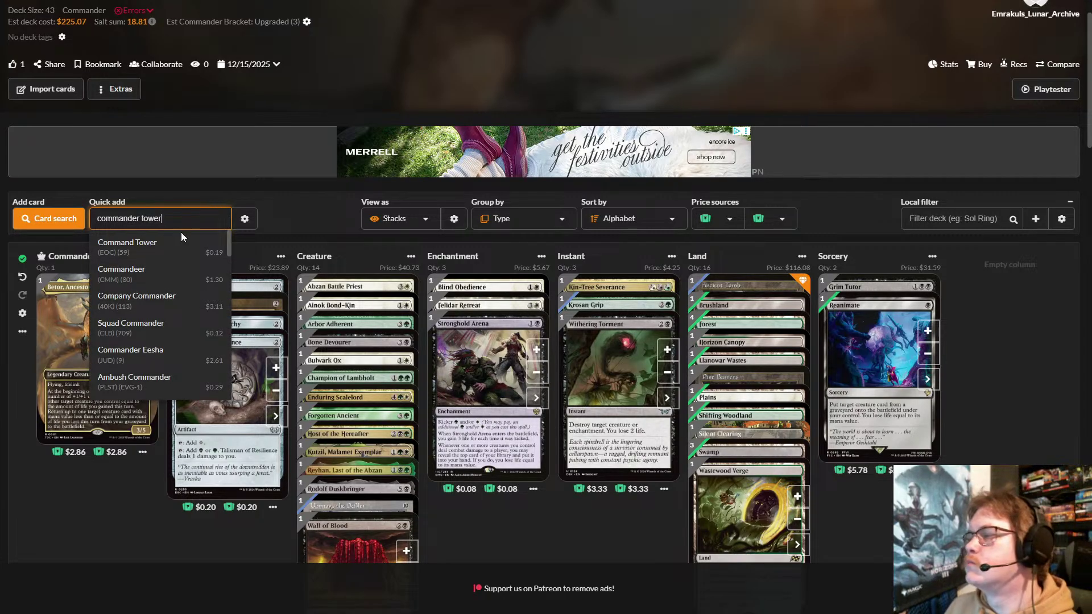
pyautogui.click(179, 243)
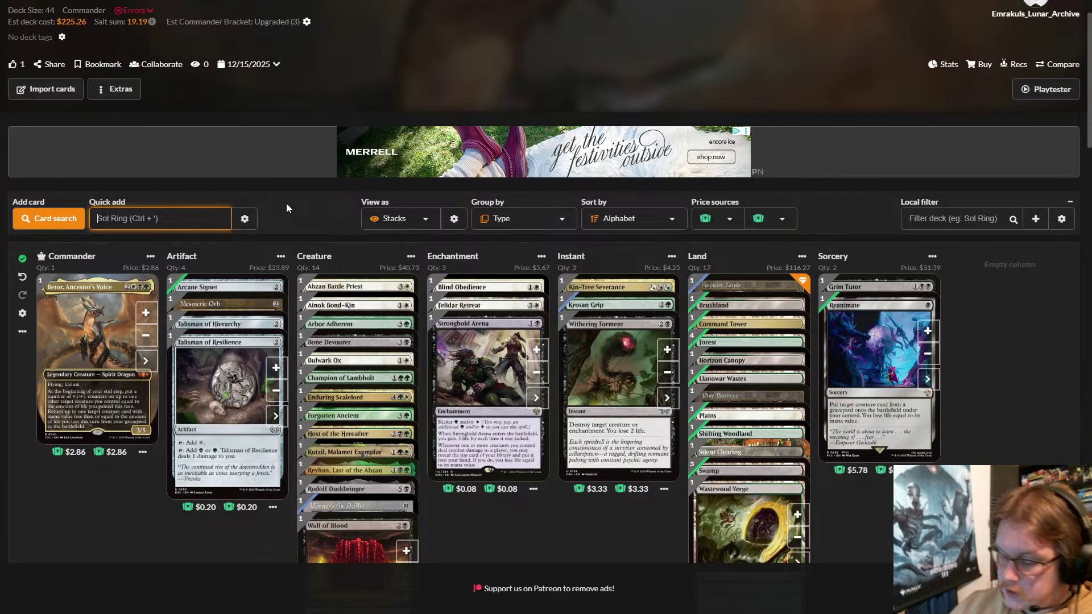
pyautogui.scroll(-2, 841, 196)
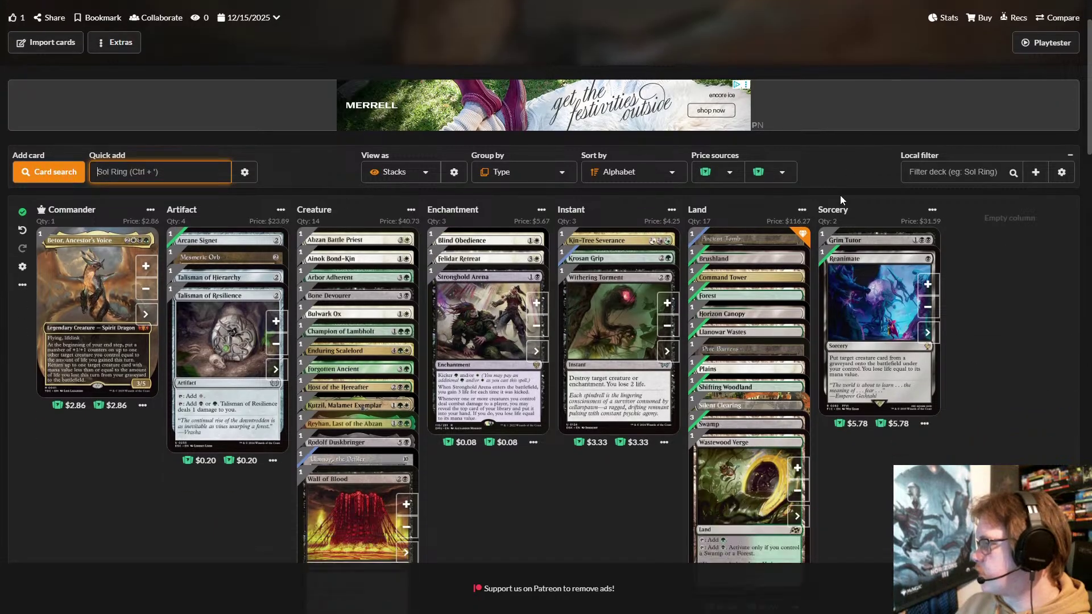
# - Raise the basic land Forest to 5 copies and add one copy of the instant Path to Exile through quick add
pyautogui.moveTo(783, 230)
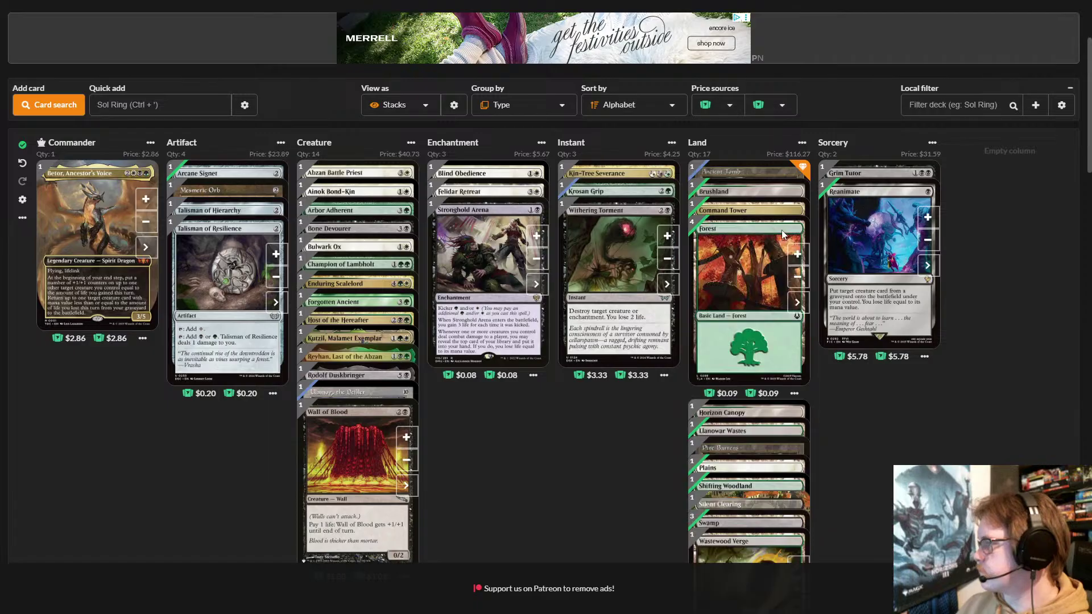
pyautogui.click(797, 257)
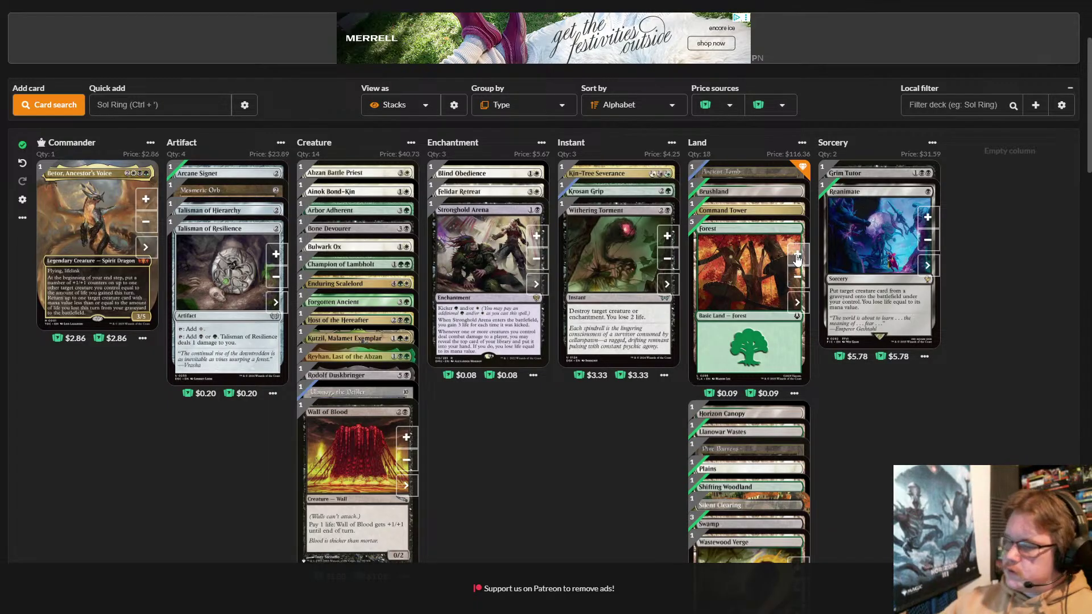
pyautogui.click(178, 102)
pyautogui.write('pa')
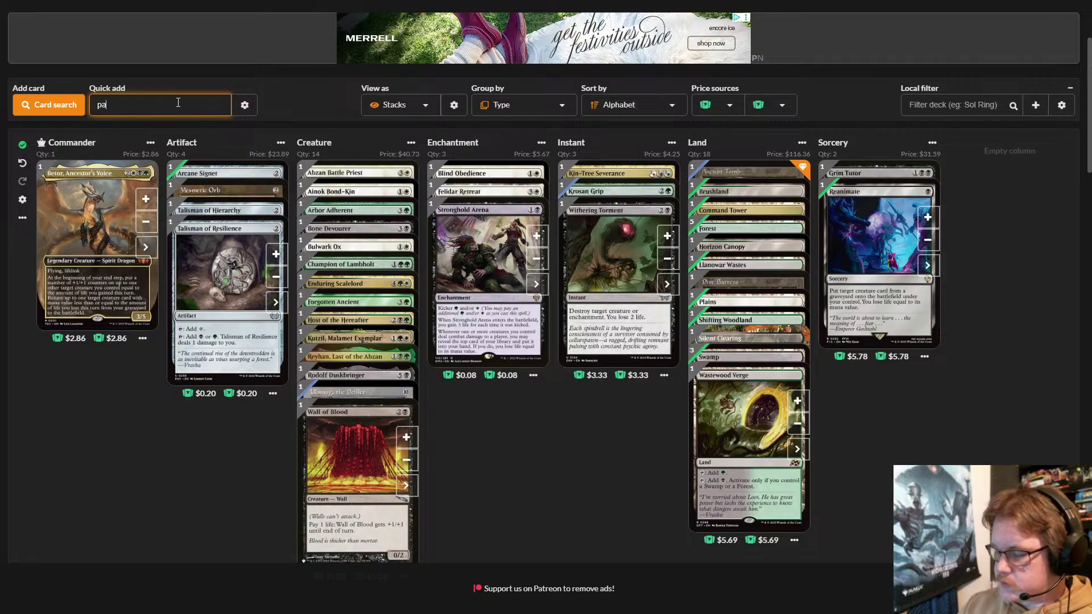
pyautogui.write('th ')
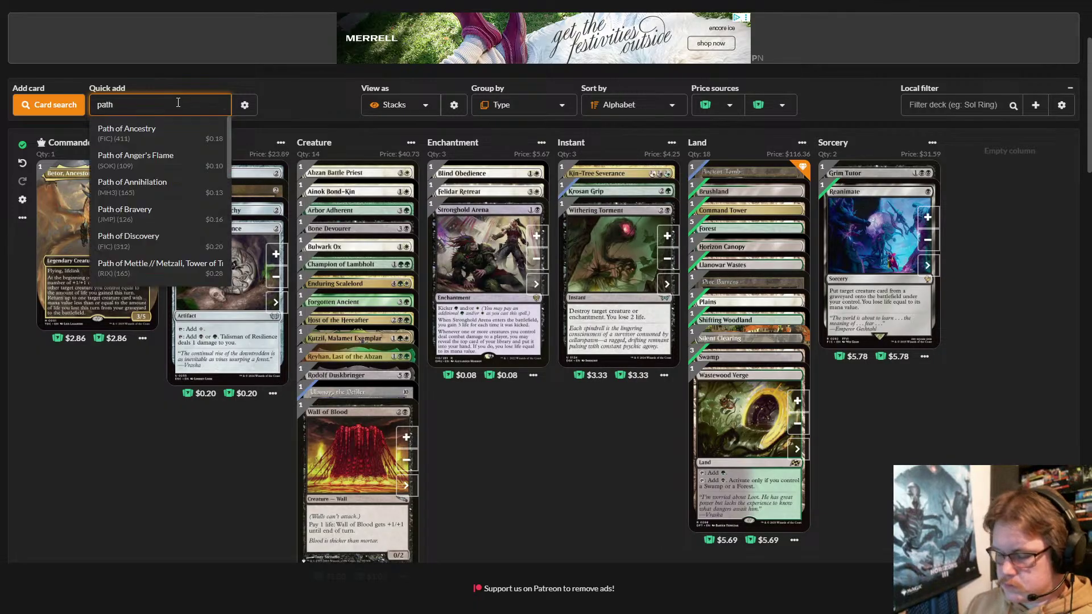
pyautogui.write('to e')
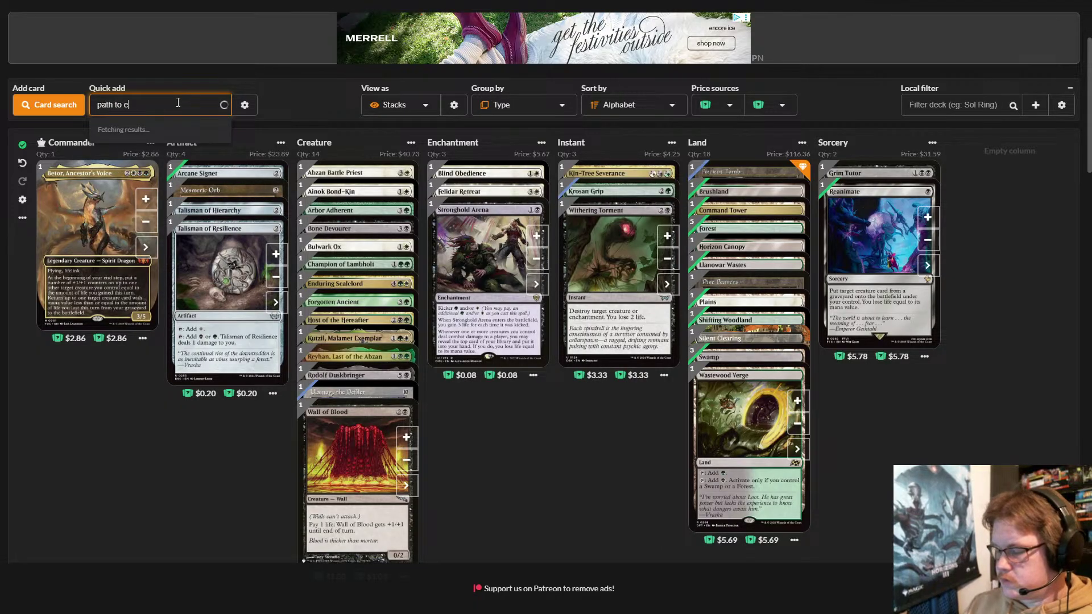
pyautogui.write('xile')
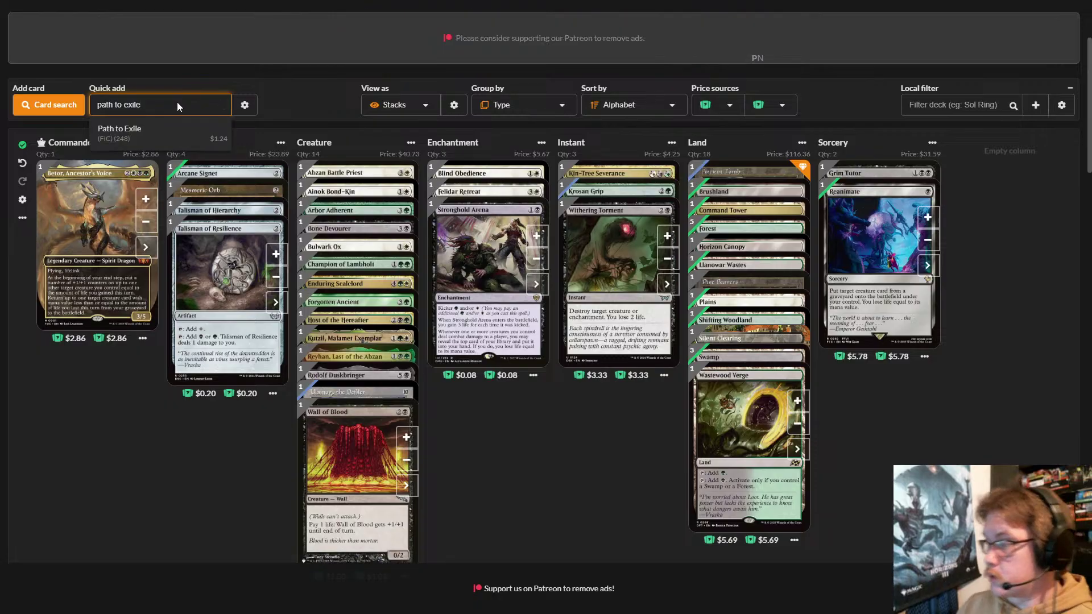
pyautogui.click(172, 128)
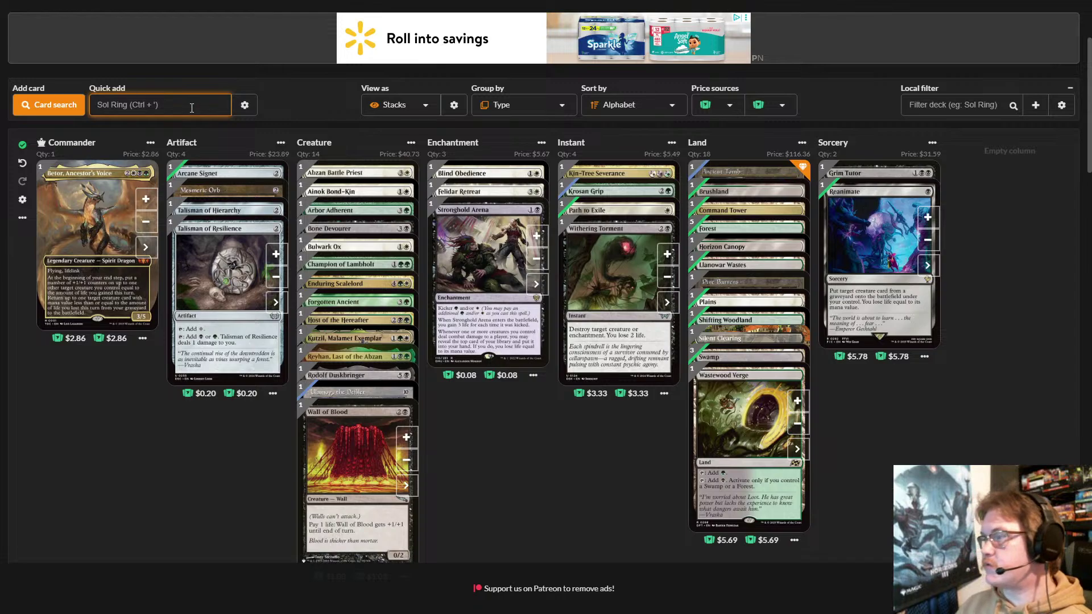
# - Search quick add for "abzan falconer" and add one copy of the creature Abzan Falconer to the deck
pyautogui.write('a')
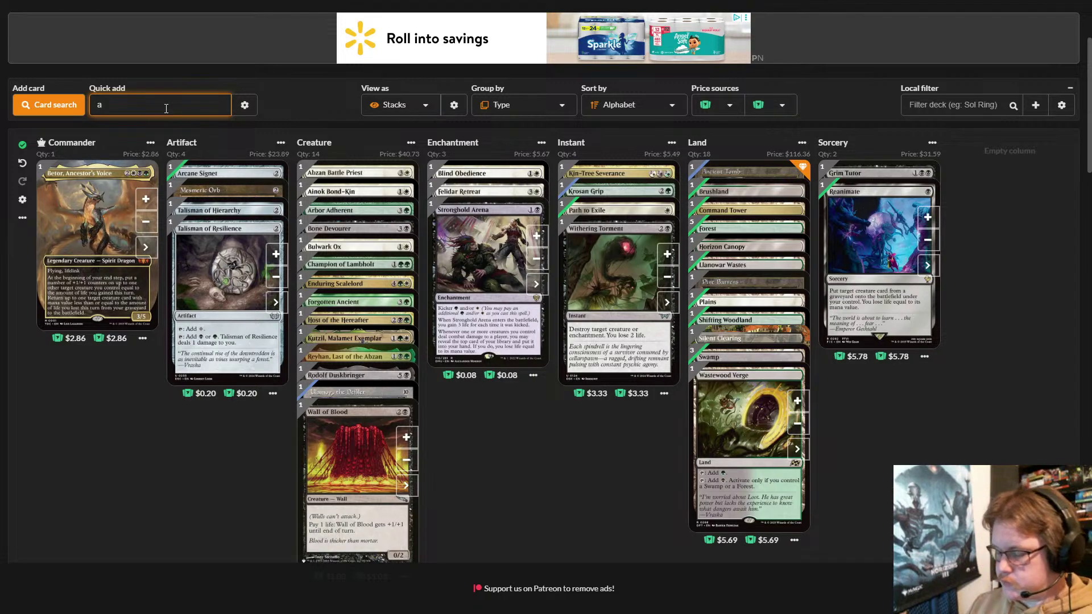
pyautogui.write('bzo')
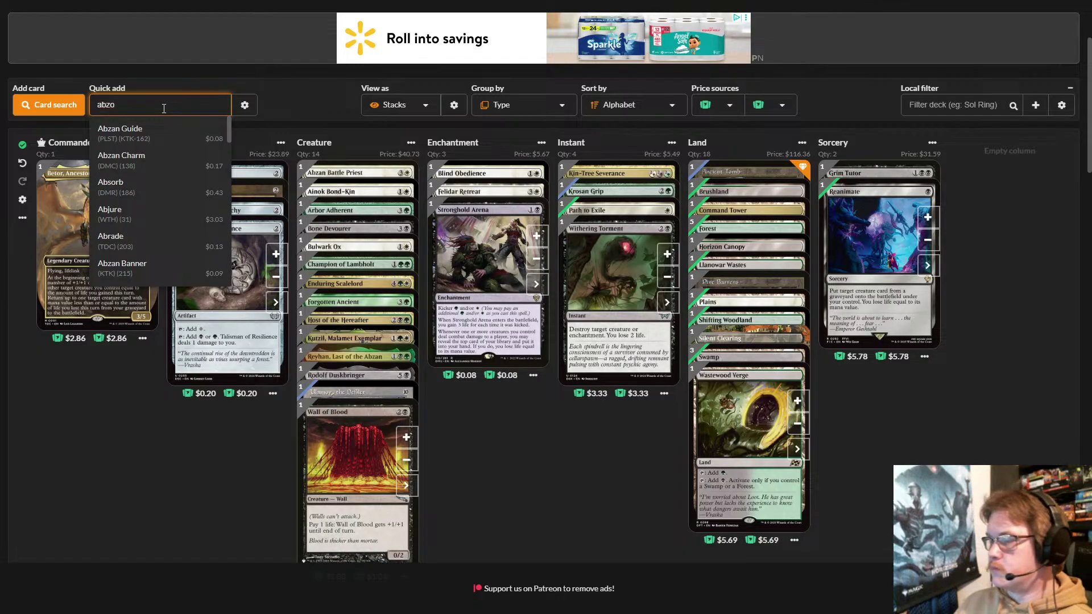
pyautogui.press('BackSpace')
pyautogui.write('an')
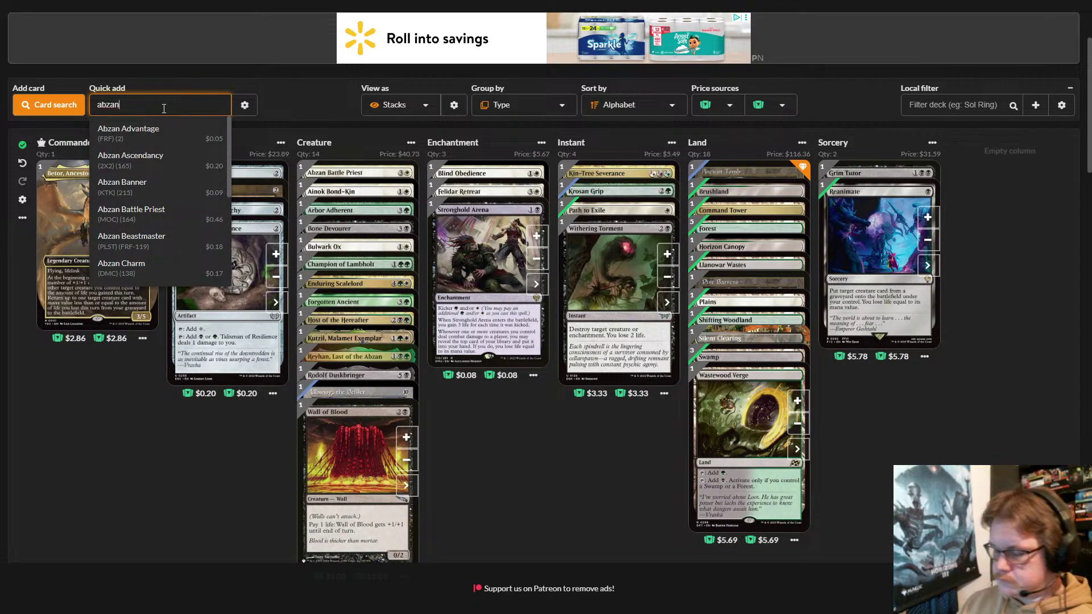
pyautogui.write(' falconer')
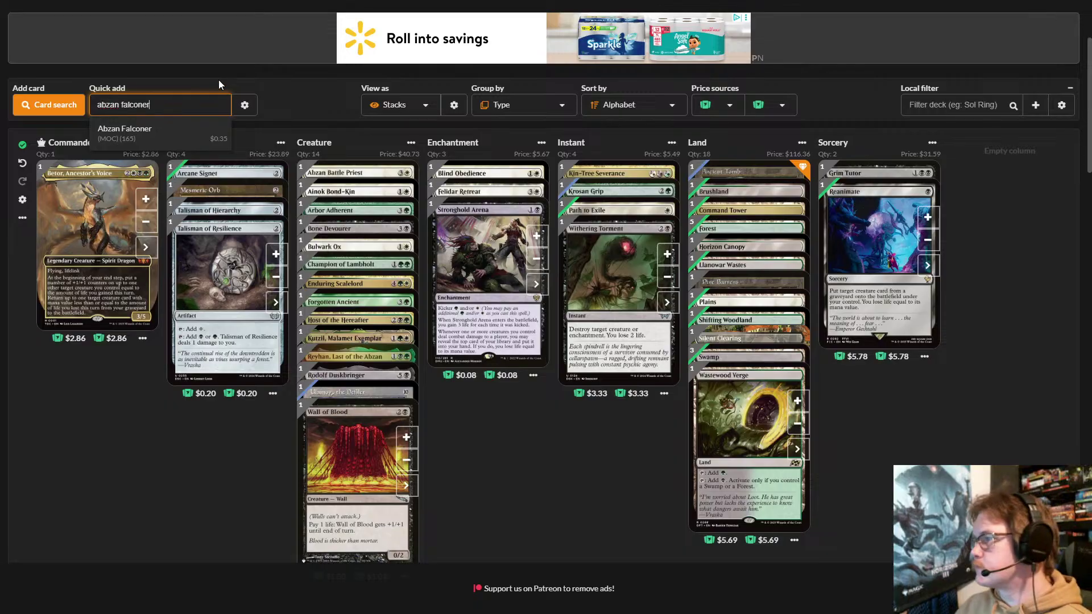
pyautogui.click(207, 125)
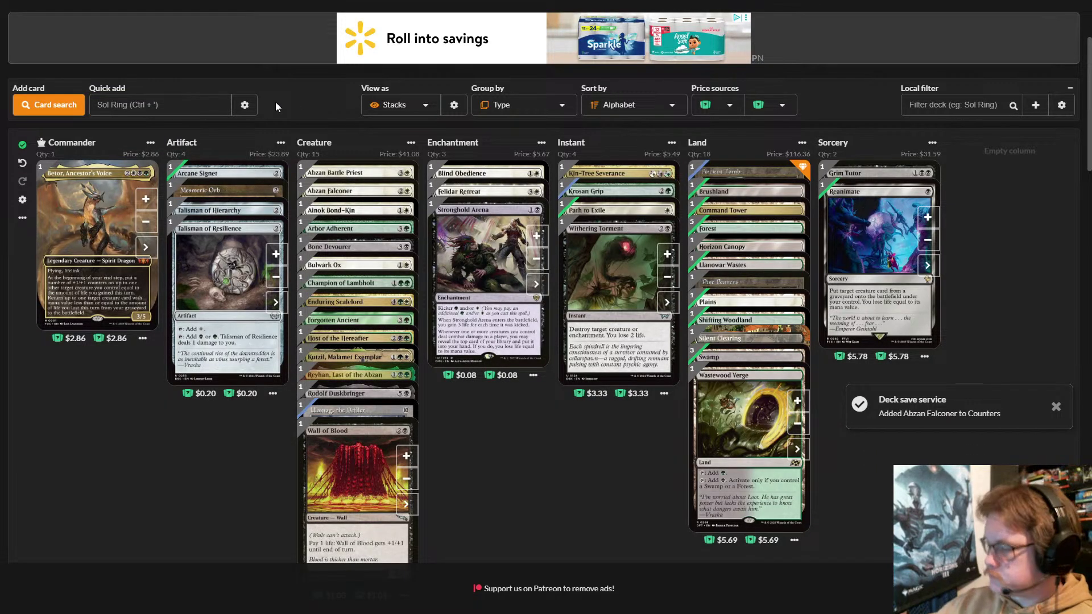
# - Look up Will of the Abzan in quick add and add one copy of this sorcery to the deck
pyautogui.click(151, 104)
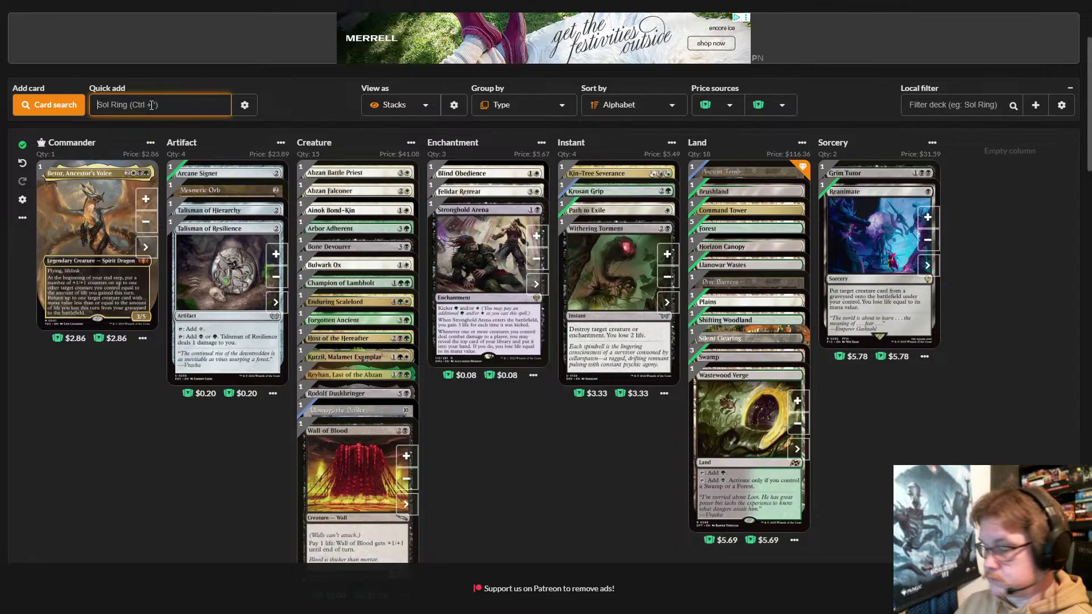
pyautogui.write('will o')
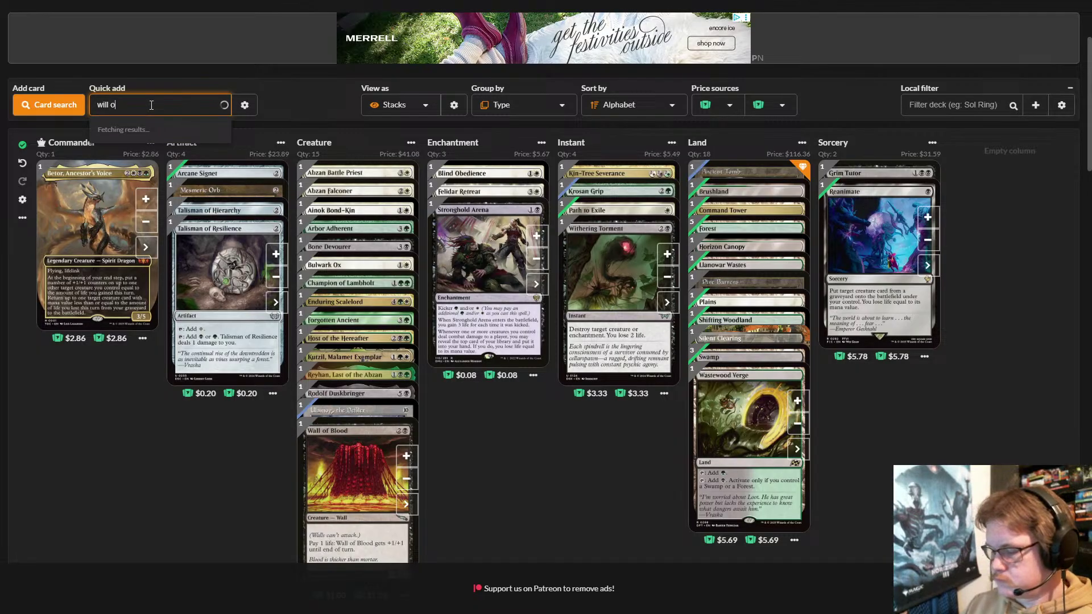
pyautogui.write('f the a')
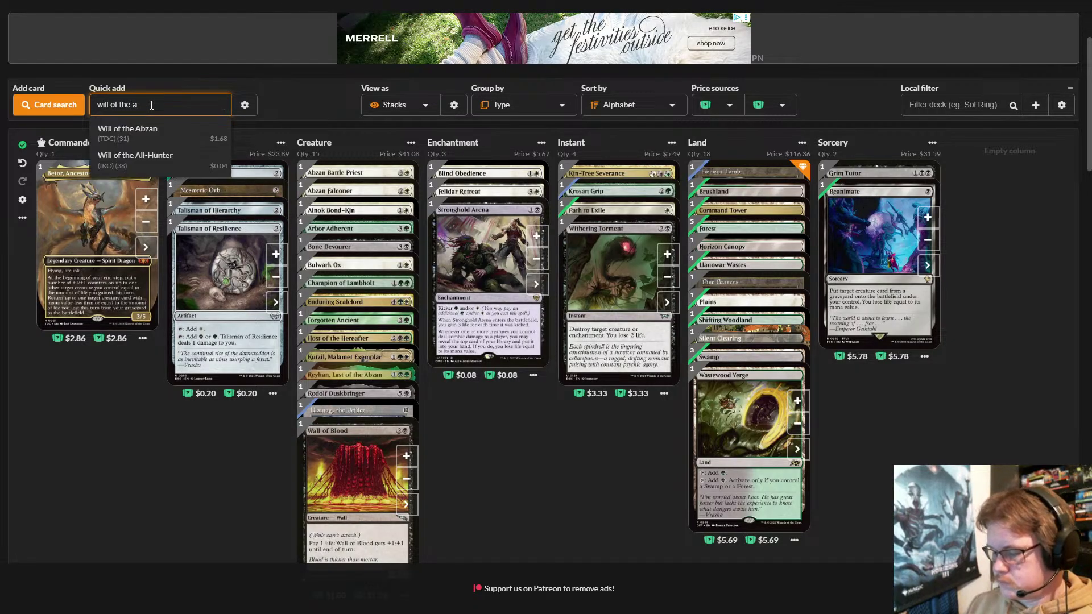
pyautogui.write('bzan')
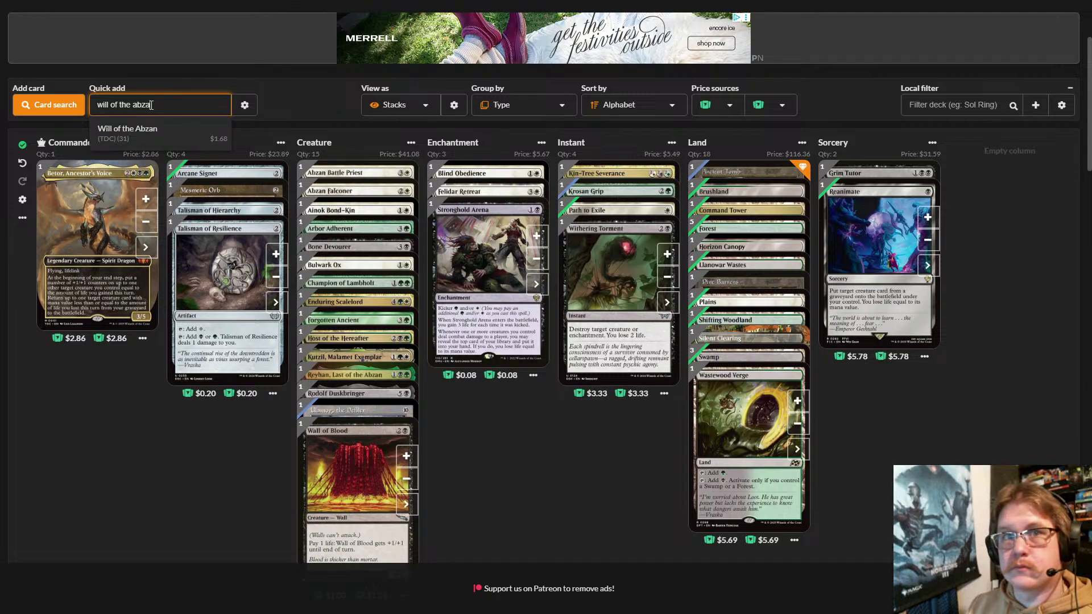
pyautogui.click(199, 134)
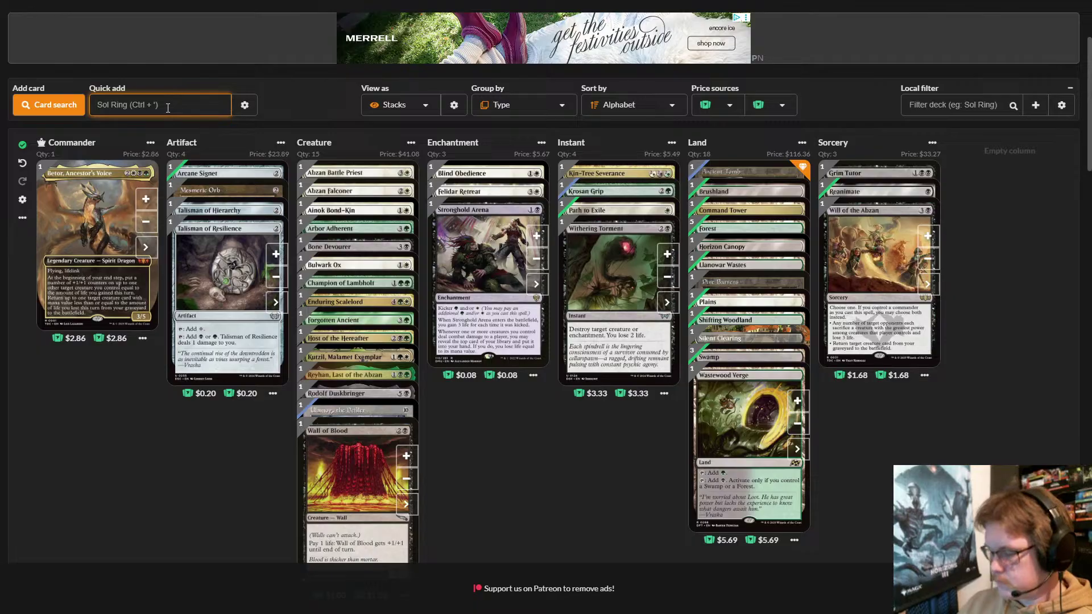
# - Search quick add for "scoured barre" and add one copy of the land Scoured Barrens to the deck
pyautogui.write('scou')
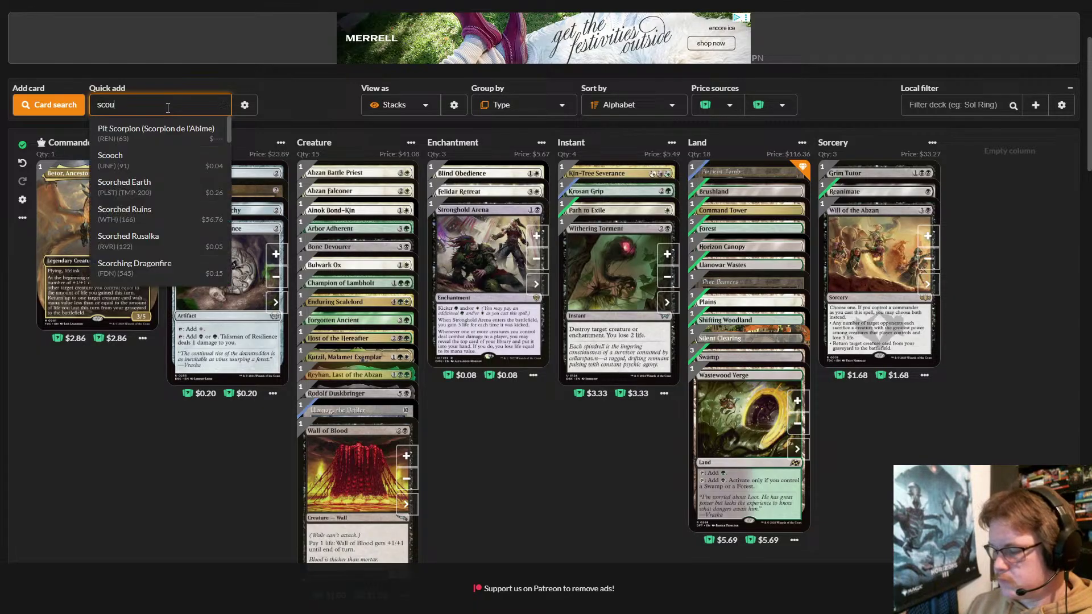
pyautogui.write('red')
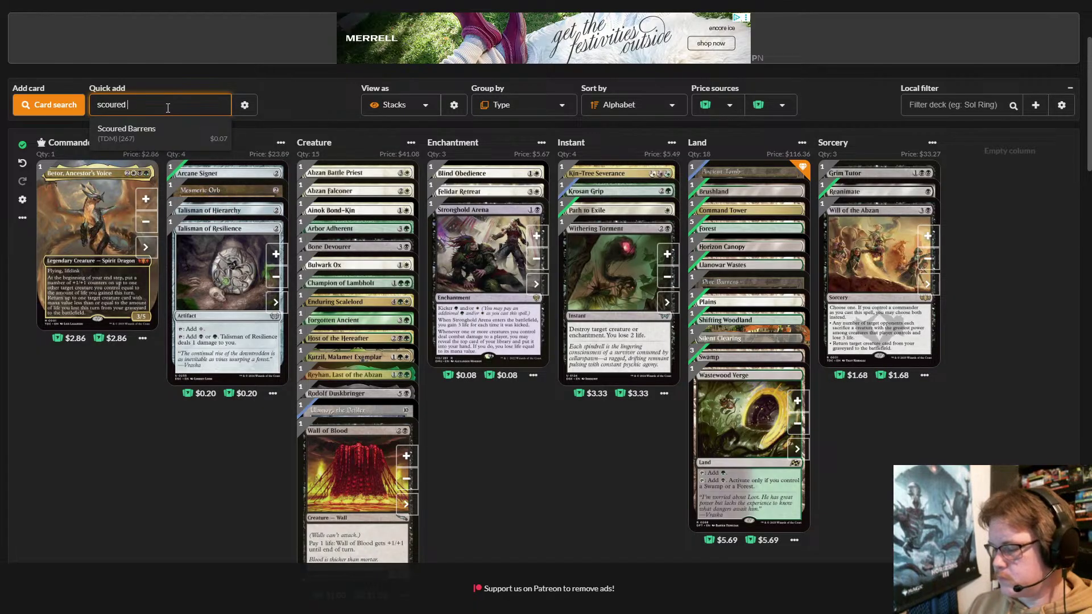
pyautogui.write(' ba')
pyautogui.press('BackSpace')
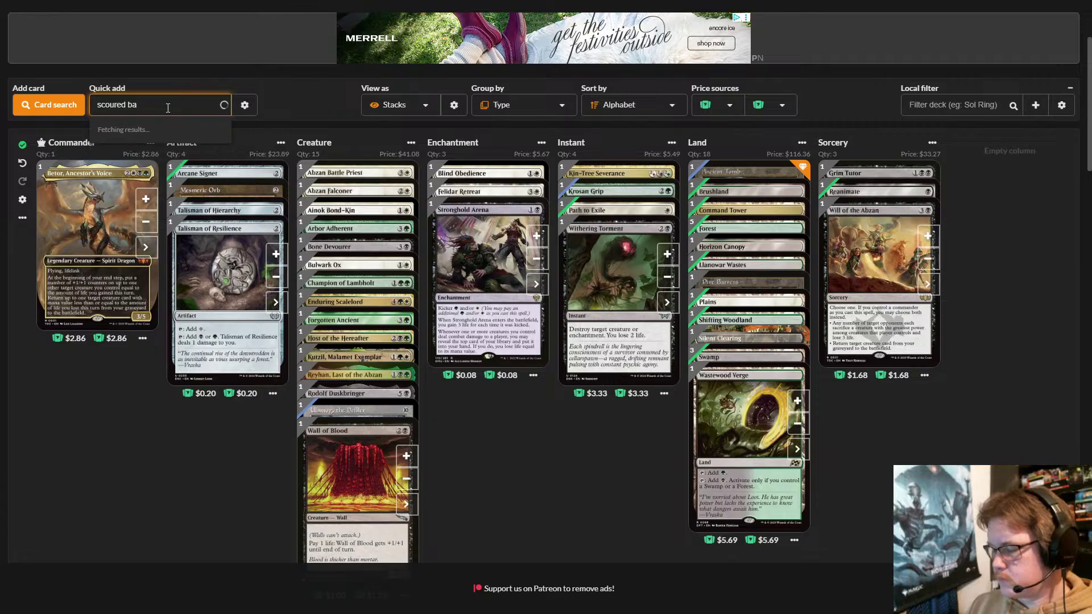
pyautogui.write('rre')
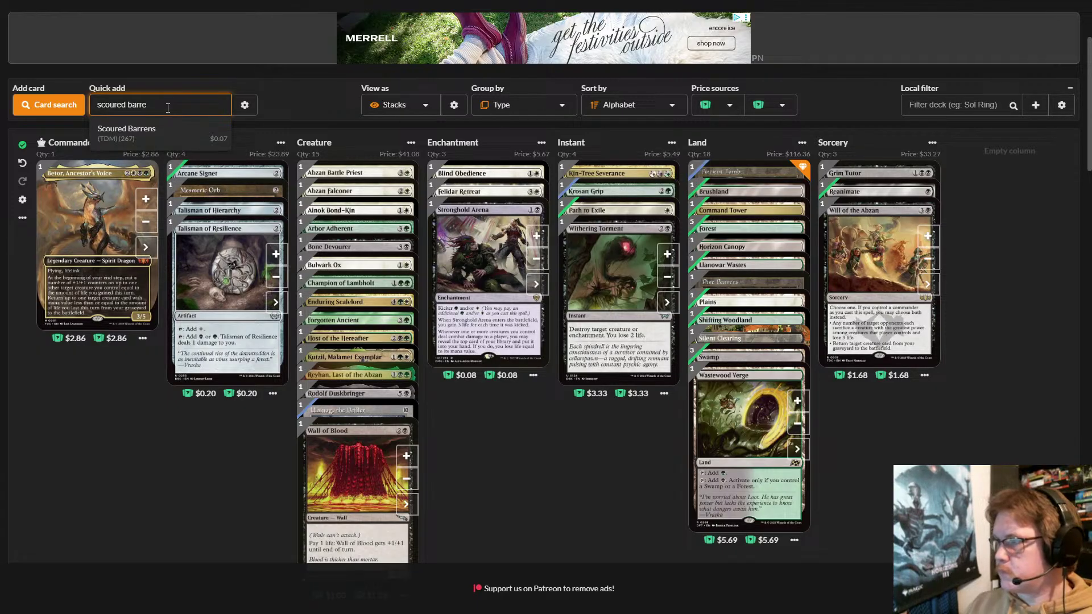
pyautogui.click(153, 131)
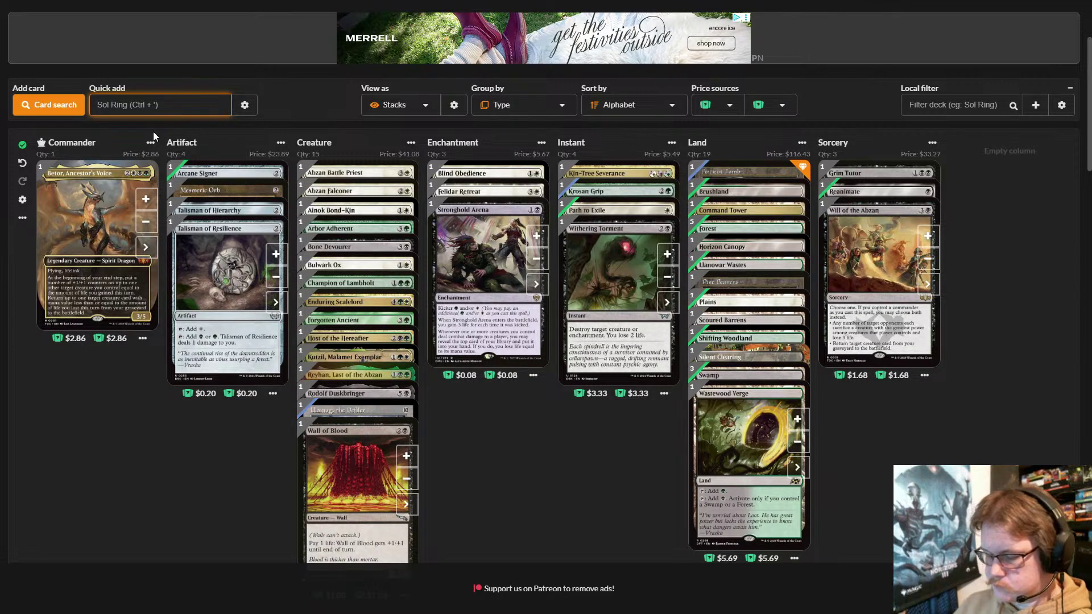
pyautogui.write('freyal')
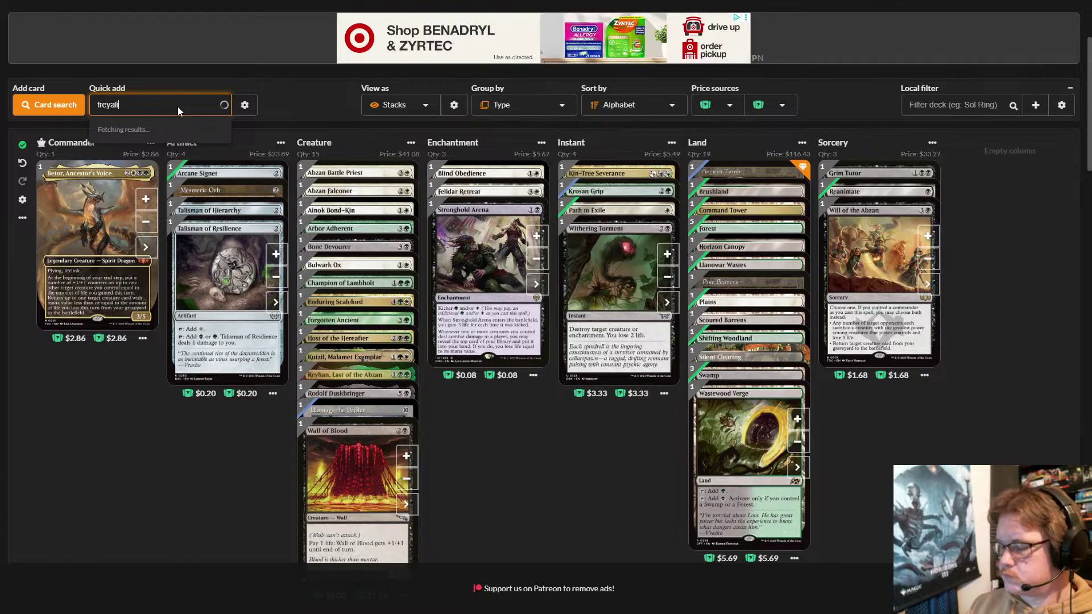
pyautogui.write('i')
pyautogui.click(178, 107)
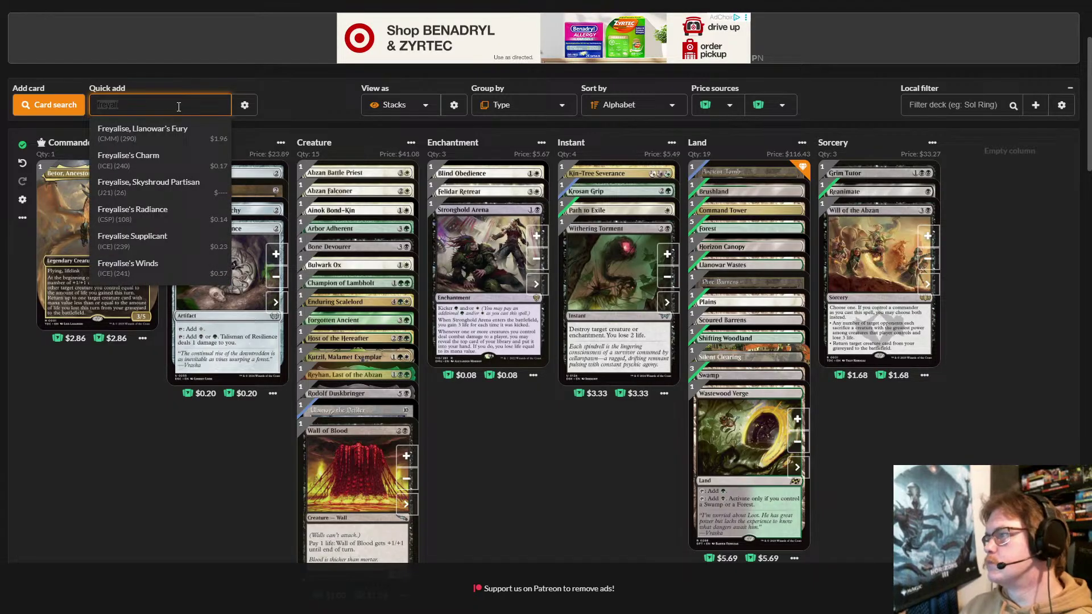
pyautogui.middleClick(824, 78)
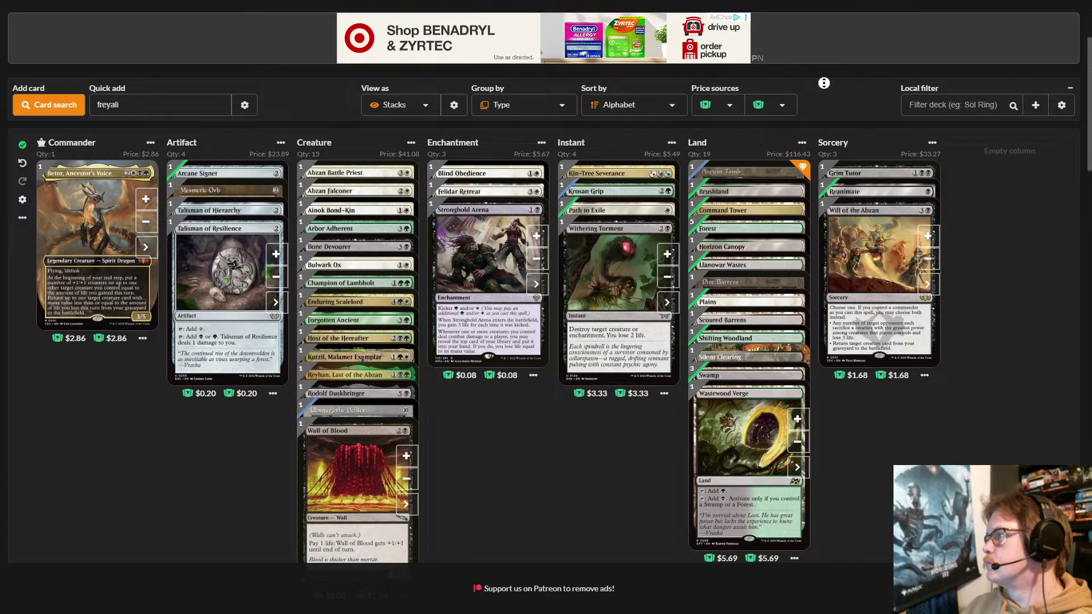
pyautogui.scroll(-1, 826, 99)
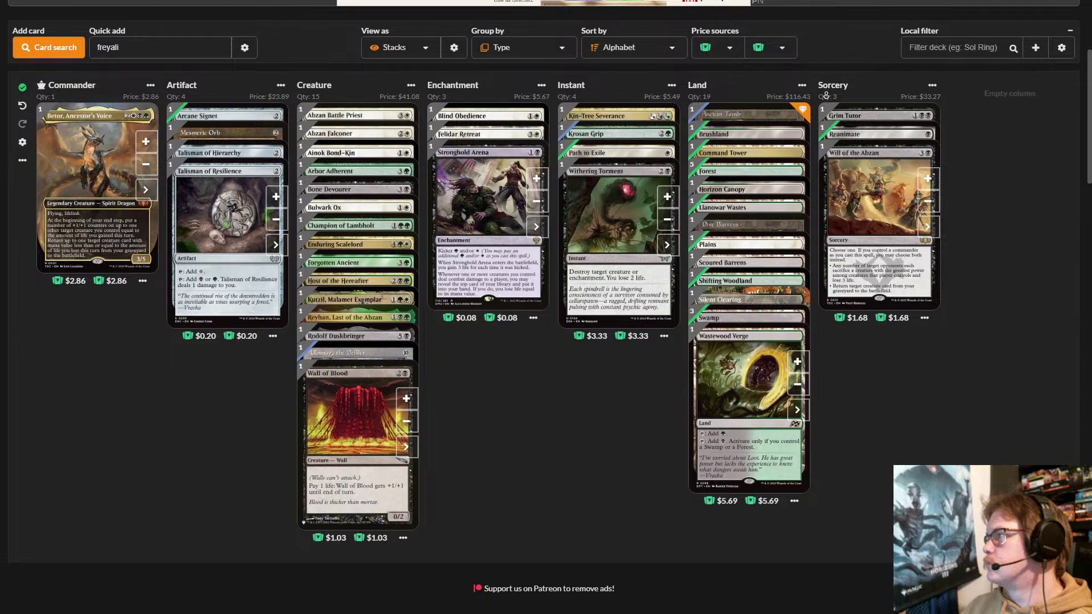
pyautogui.scroll(-1, 826, 94)
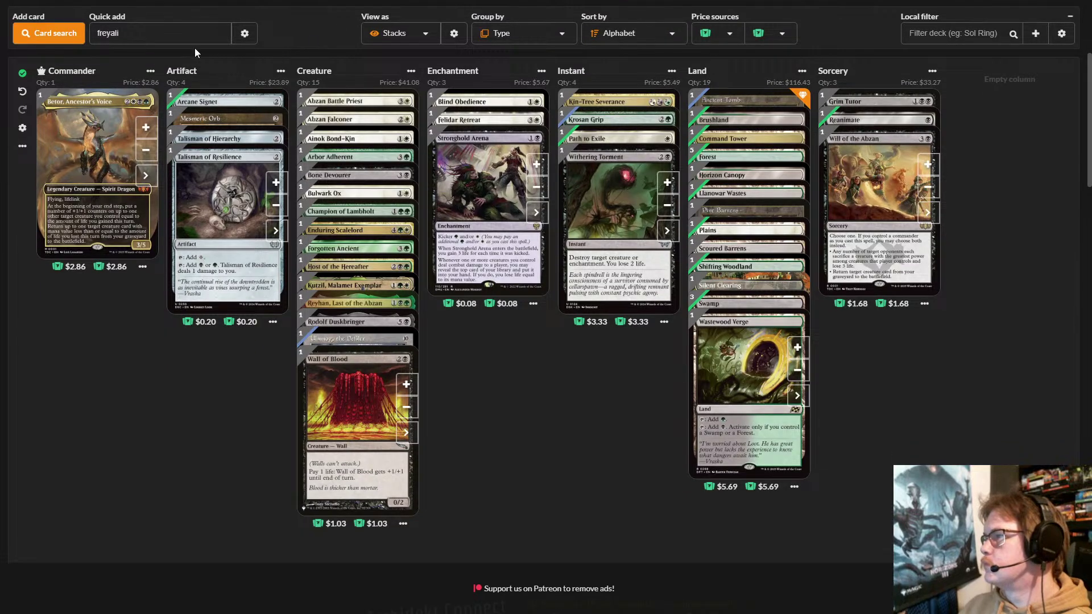
pyautogui.click(160, 39)
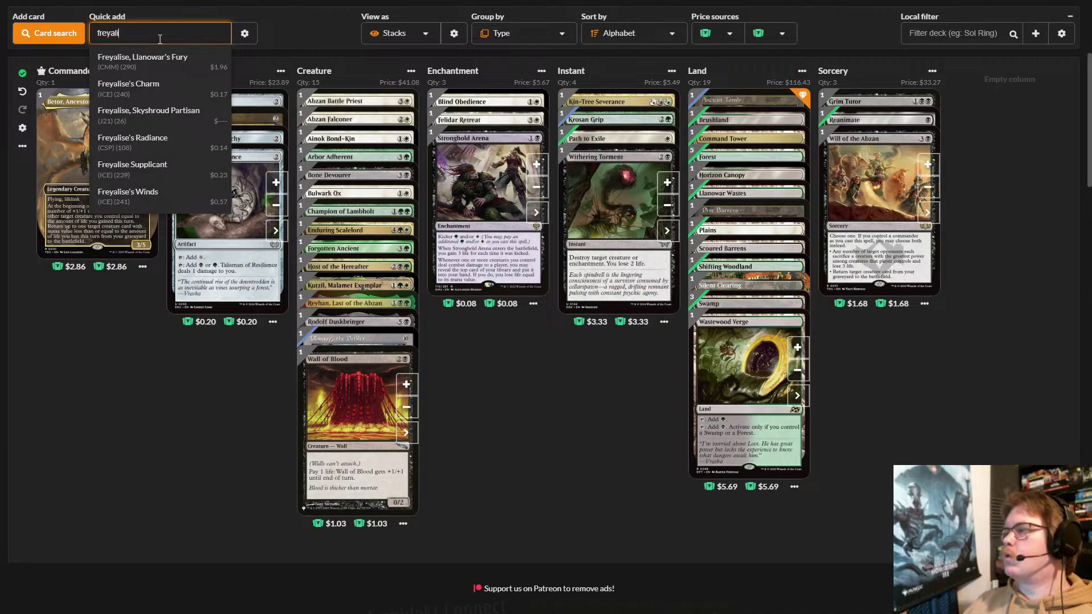
pyautogui.press('BackSpace')
pyautogui.press('BackSpace')
pyautogui.press('BackSpace')
pyautogui.press('BackSpace')
pyautogui.press('BackSpace')
pyautogui.press('BackSpace')
pyautogui.press('BackSpace')
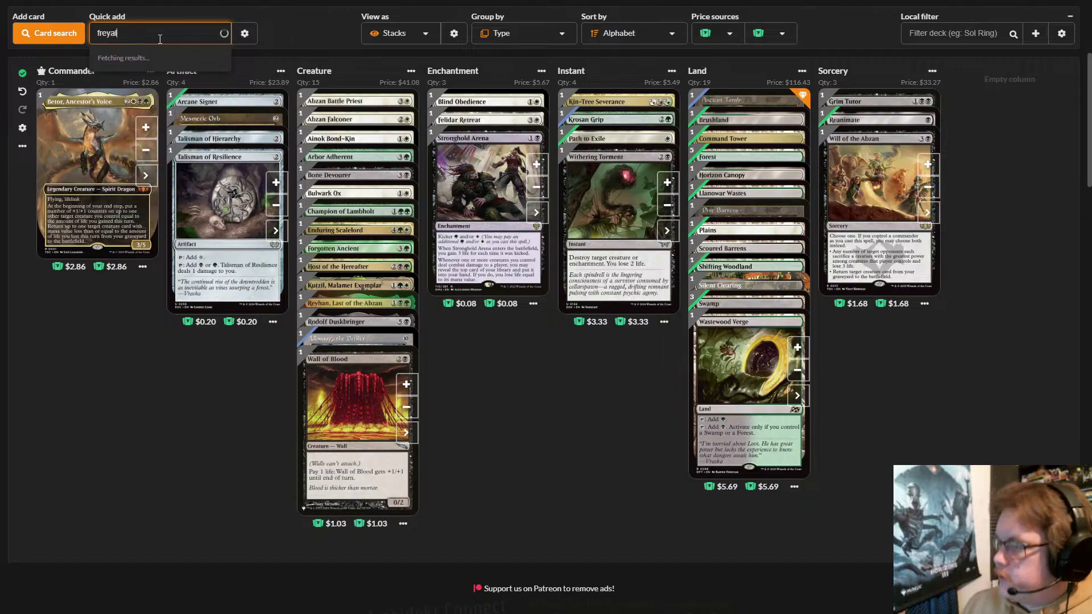
# - Search quick add for "disciple of freya" and add one copy of the double-faced card Disciple of Freyalise // Garden of Freyalise
pyautogui.write('d')
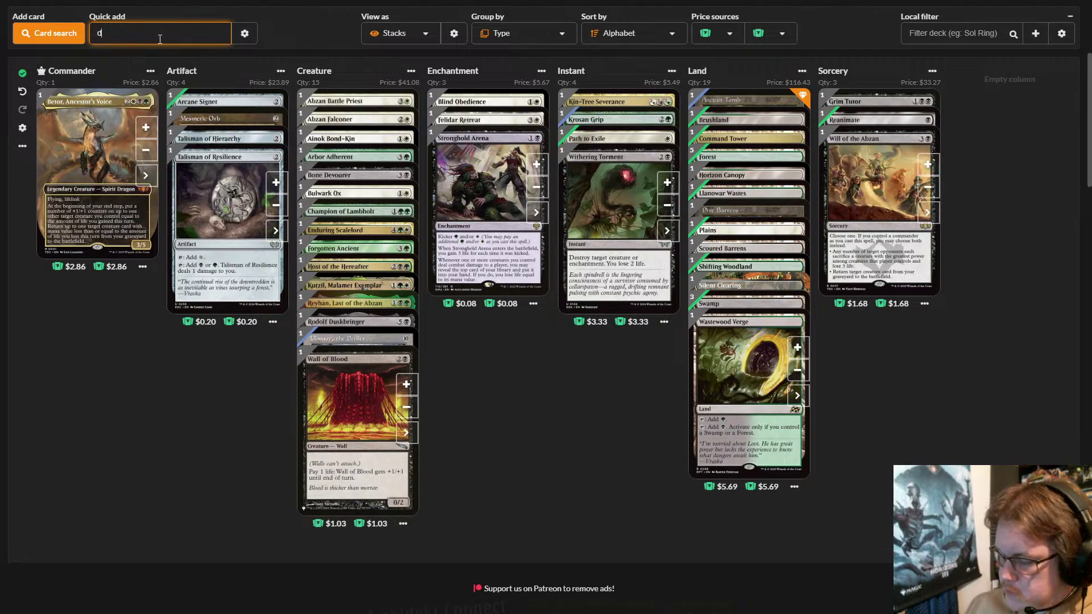
pyautogui.write('iscip')
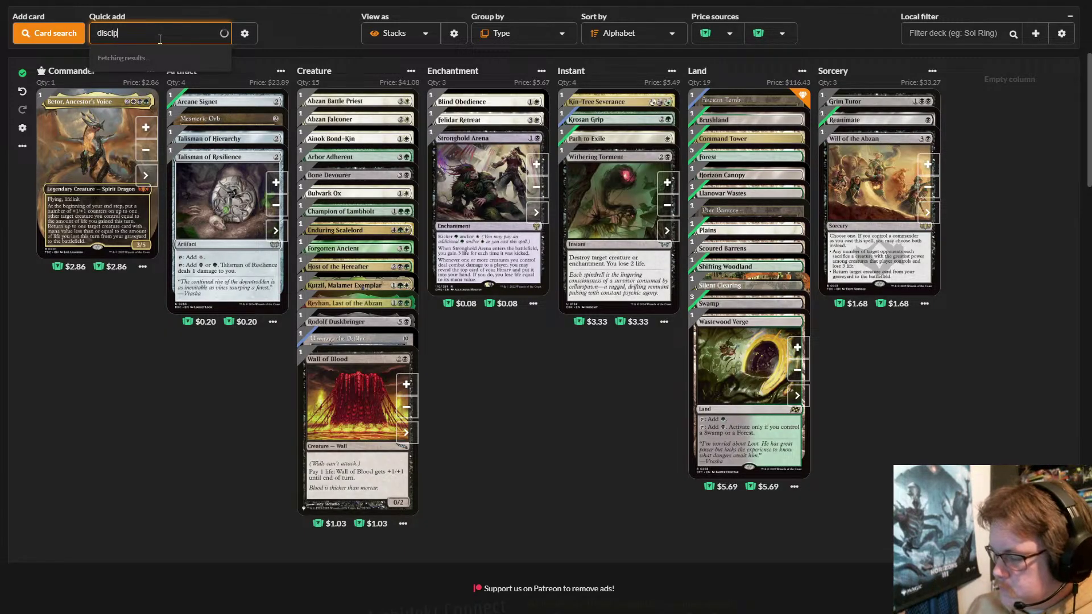
pyautogui.write('le of ')
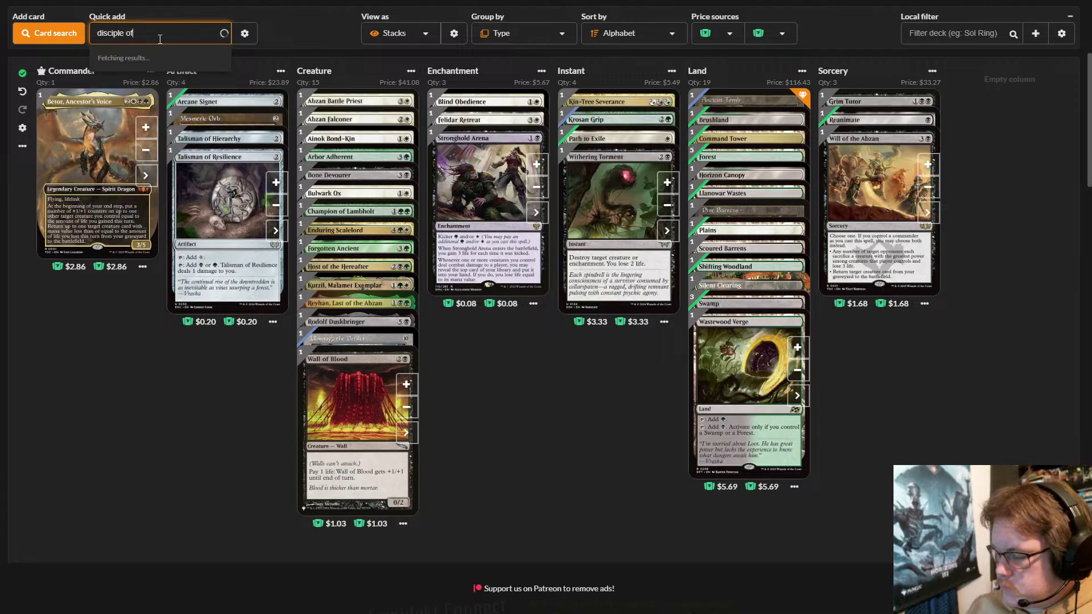
pyautogui.write('freya')
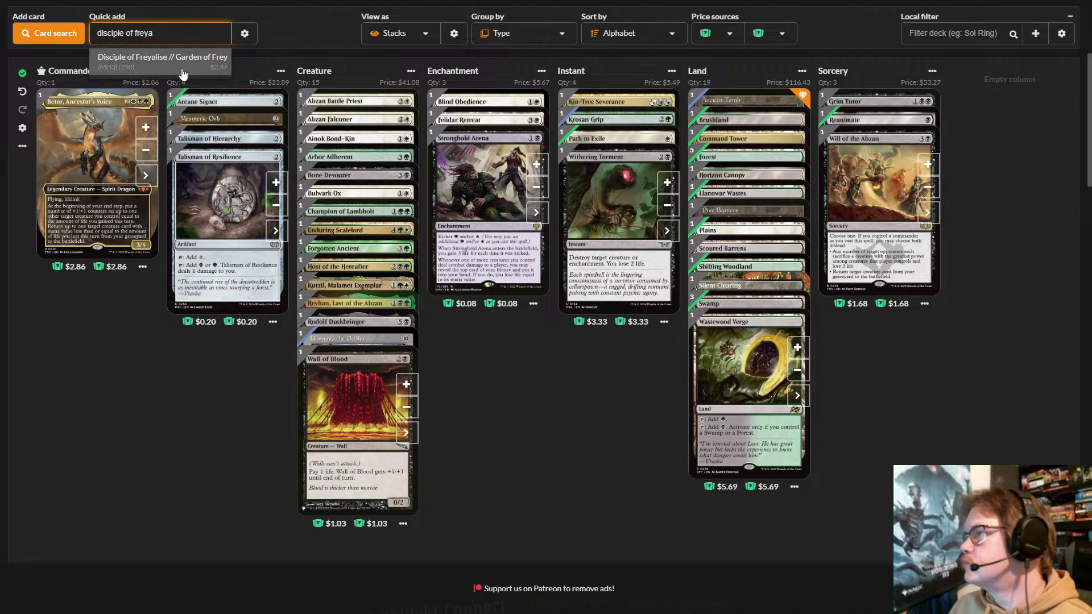
pyautogui.click(189, 73)
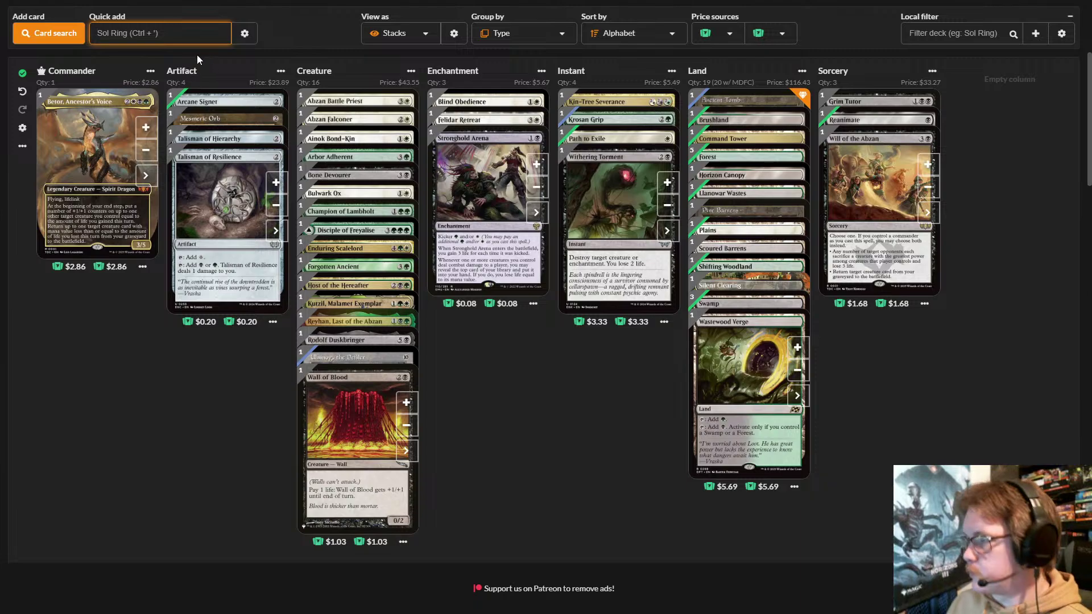
# - Search quick add for "city of brass" and add one copy of the land City of Brass to the deck
pyautogui.write('ci')
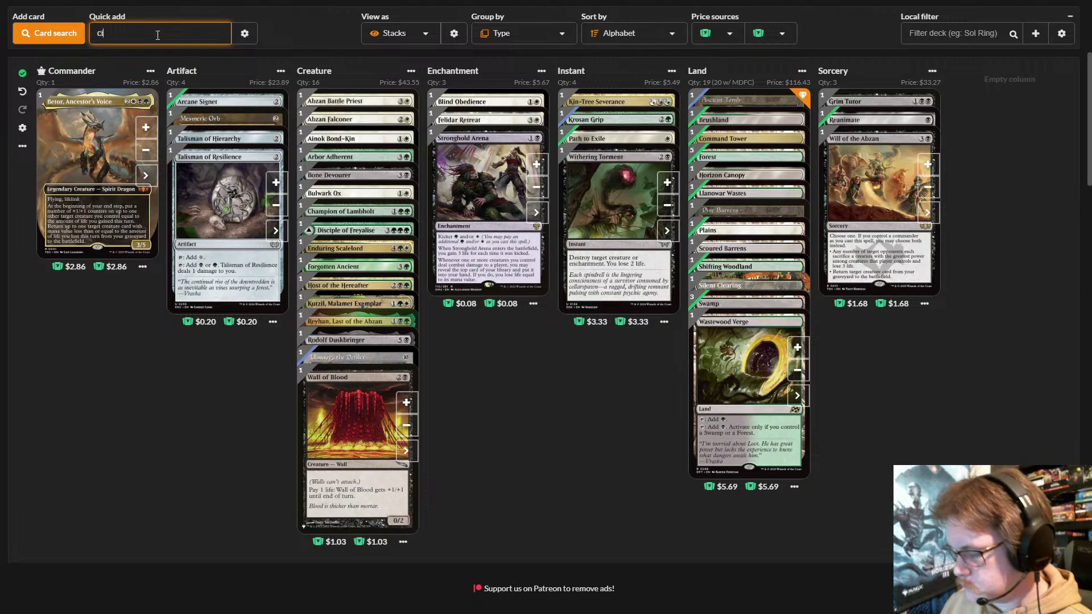
pyautogui.write('ty ofr')
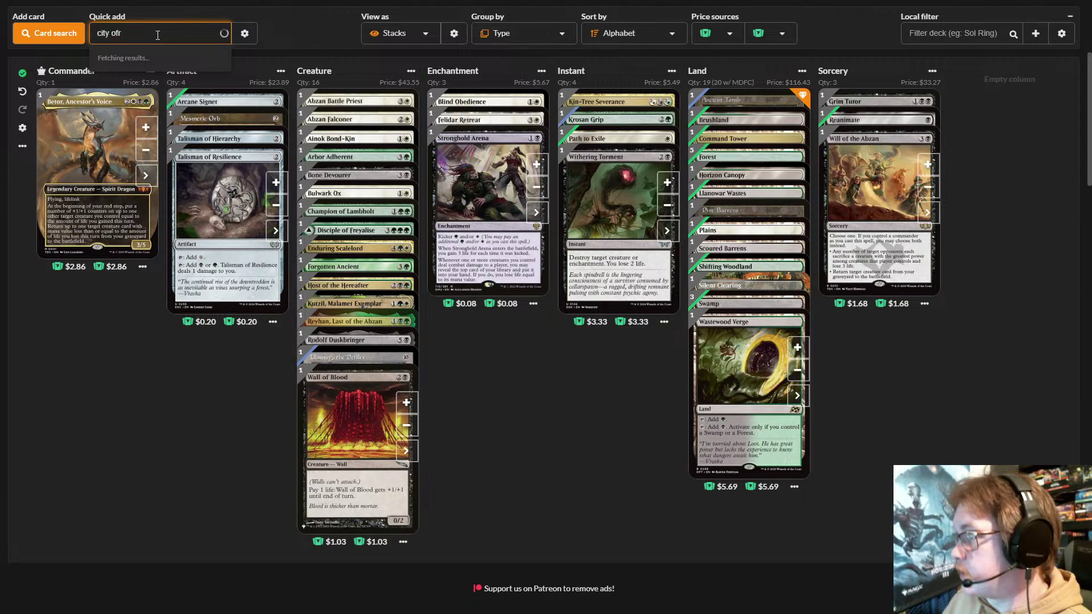
pyautogui.press('BackSpace')
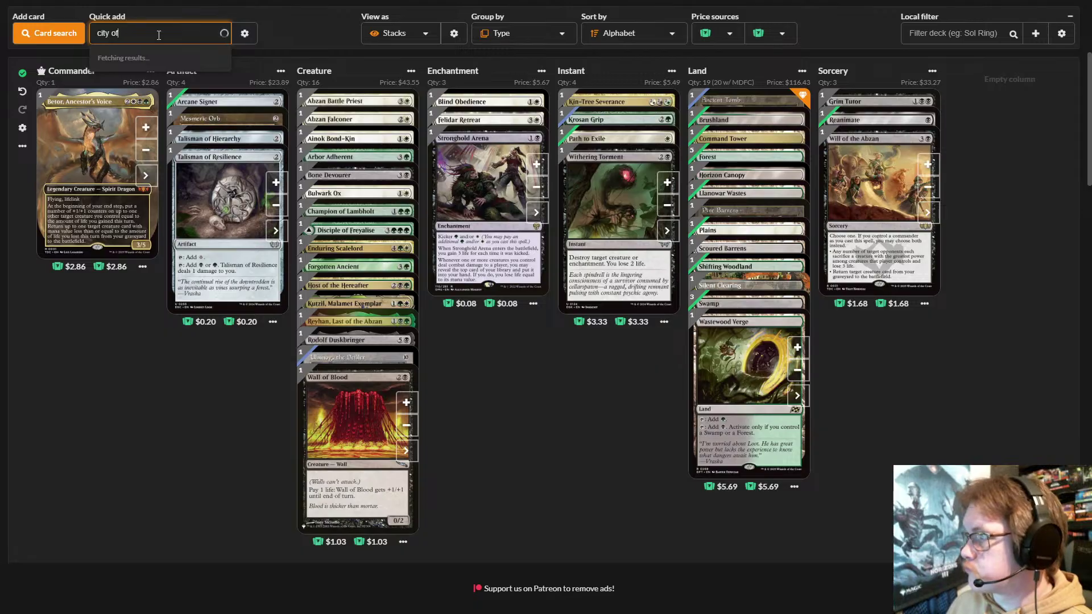
pyautogui.write('brass')
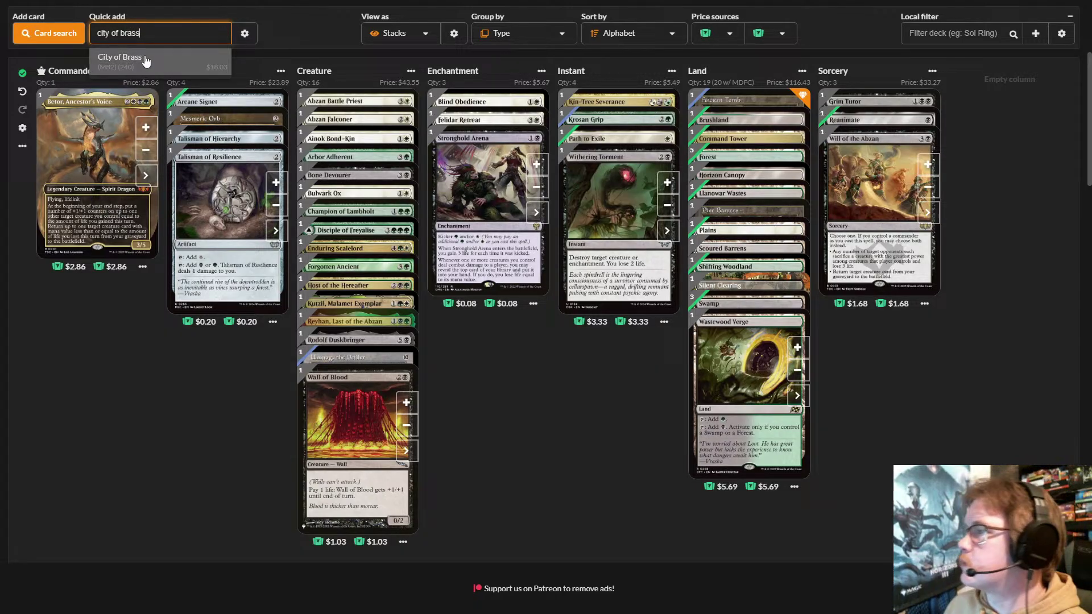
pyautogui.click(147, 59)
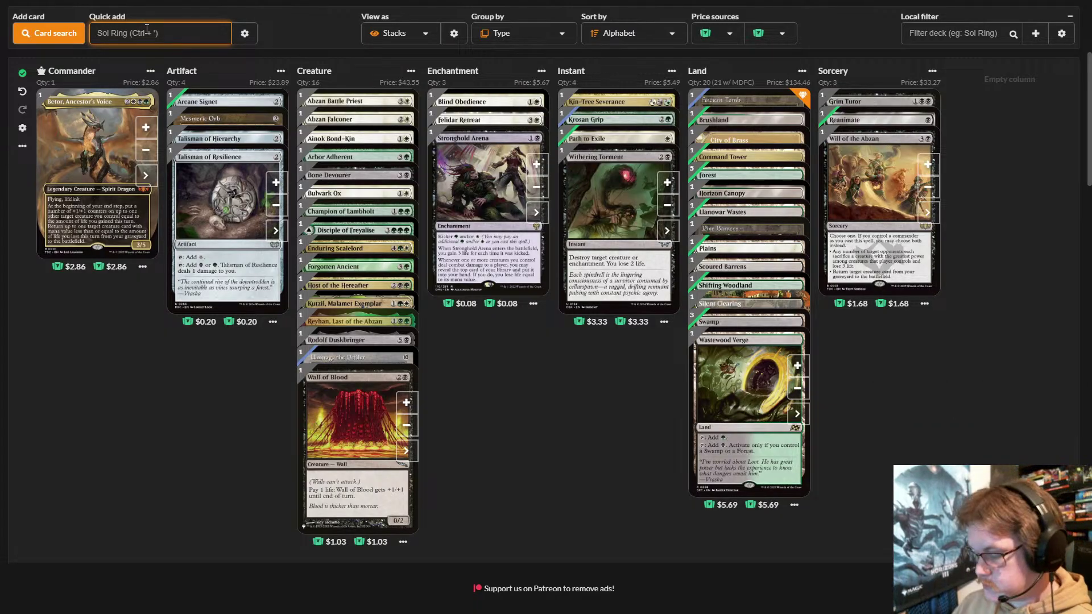
# - Search quick add for "caves of" and add one copy of the land Caves of Koilos to the deck
pyautogui.write('cave')
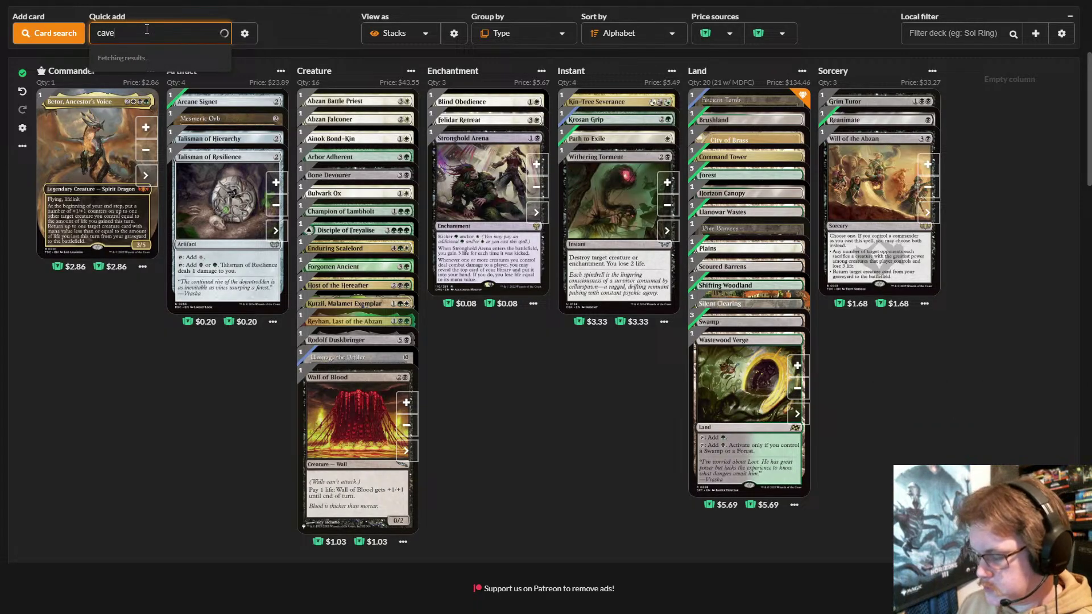
pyautogui.write('s oi')
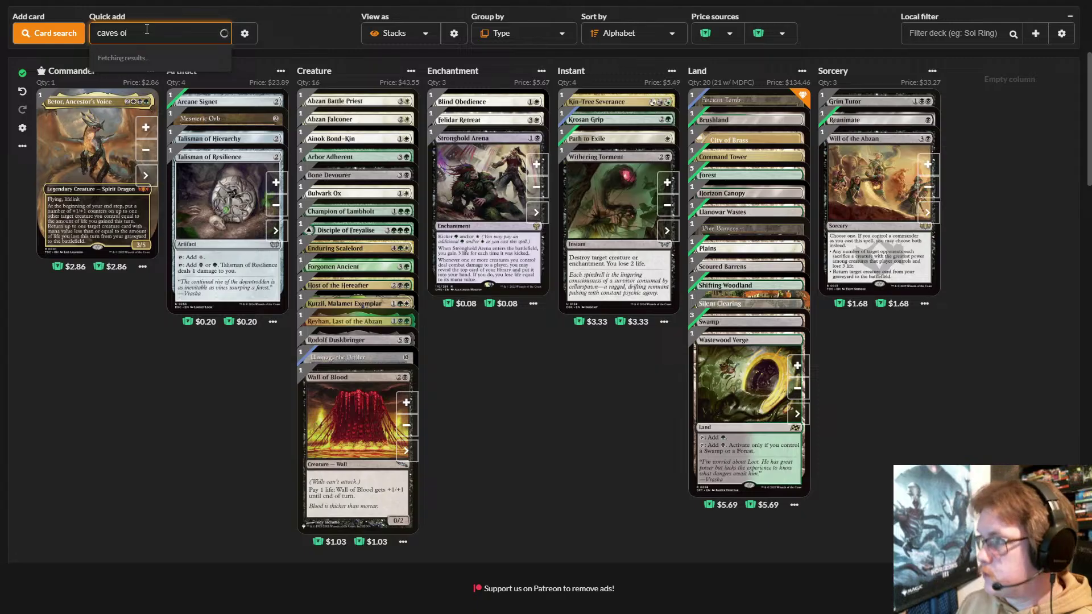
pyautogui.press('BackSpace')
pyautogui.write('f')
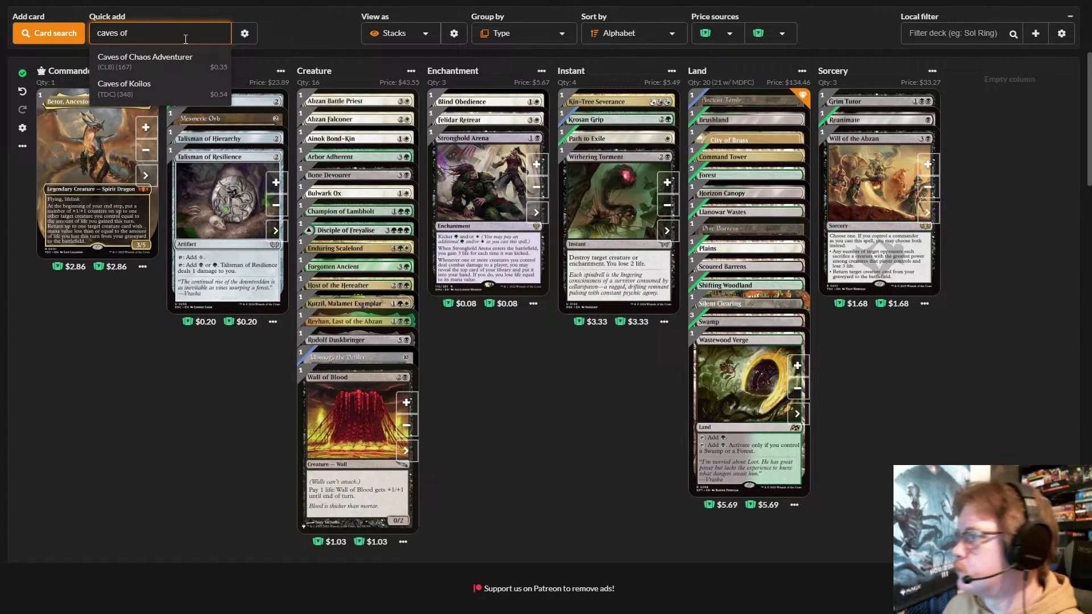
pyautogui.click(177, 95)
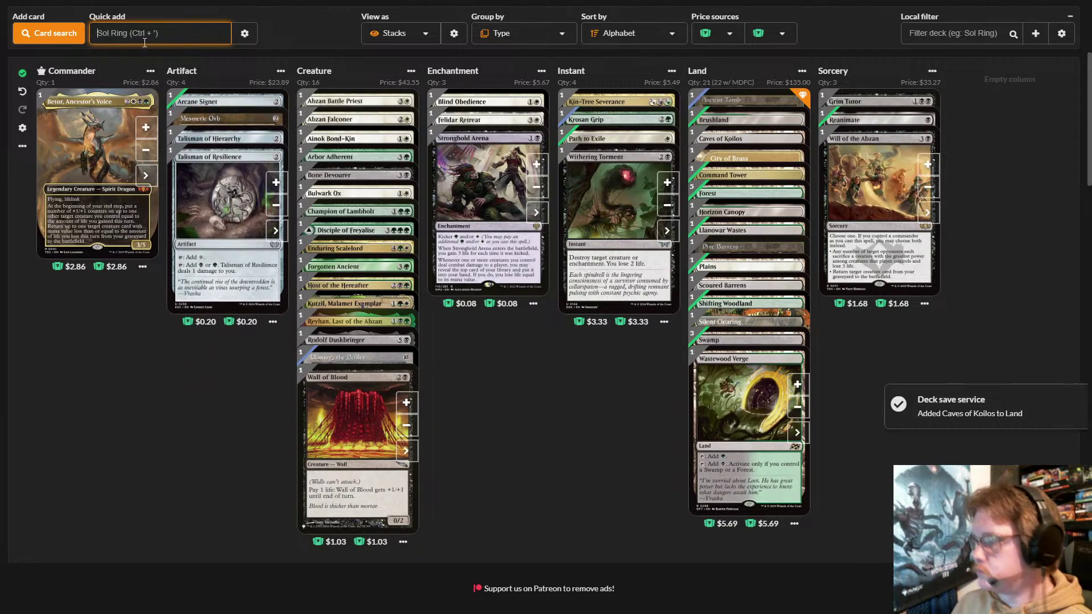
# - Search quick add for "jungle hollow" and add one copy of the land Jungle Hollow to the deck
pyautogui.write('jungl')
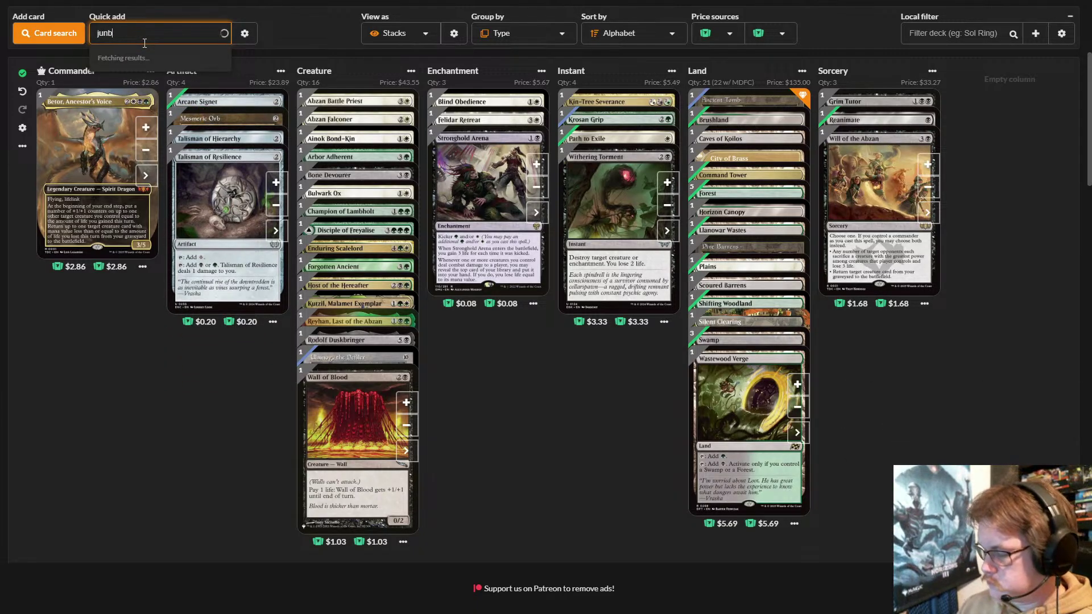
pyautogui.write('e ')
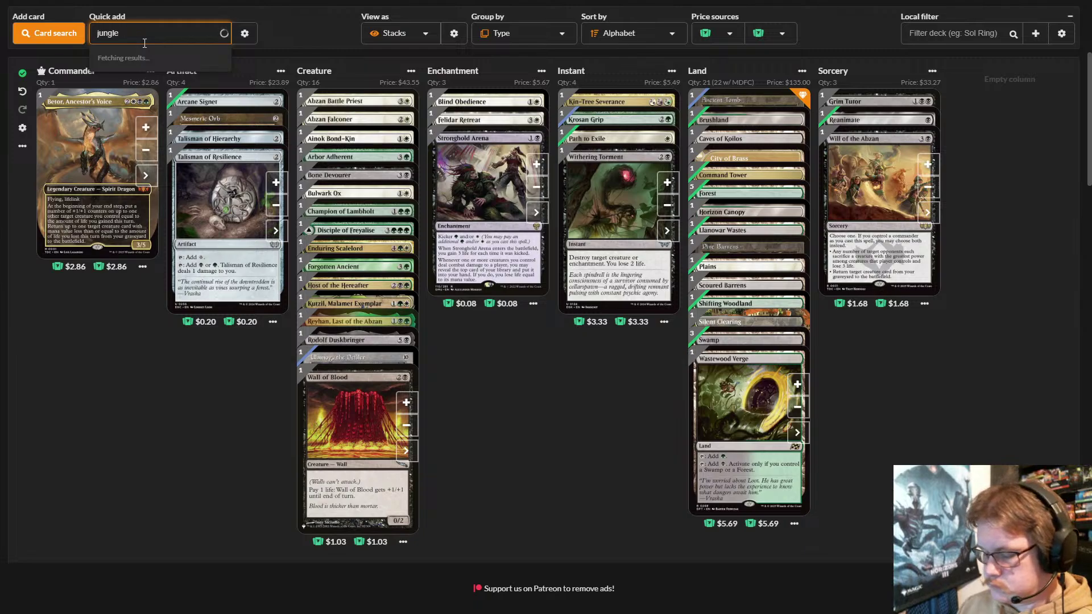
pyautogui.write('hoo')
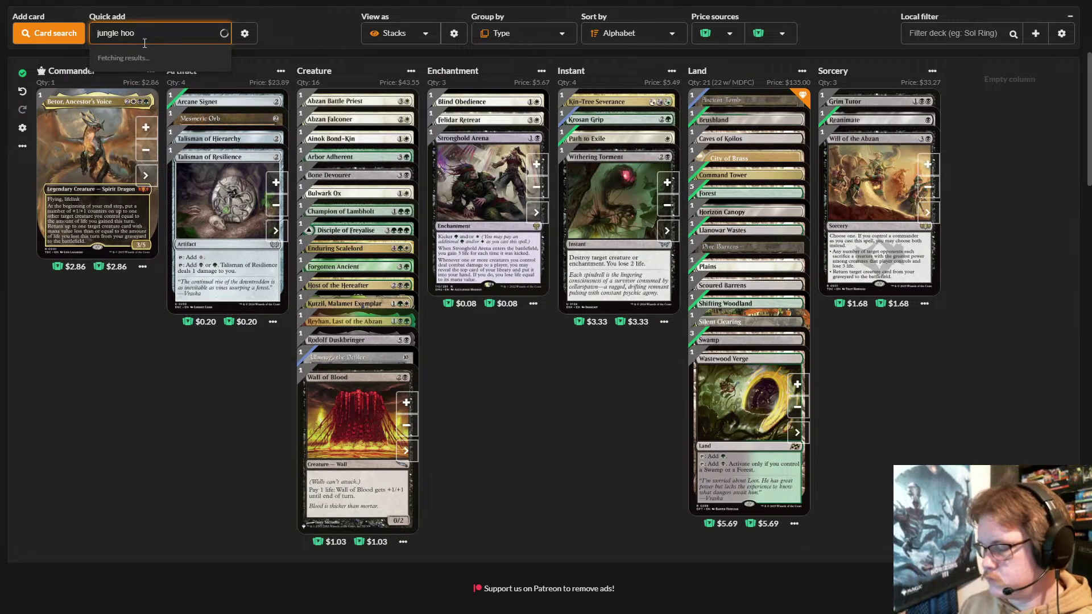
pyautogui.write('owq')
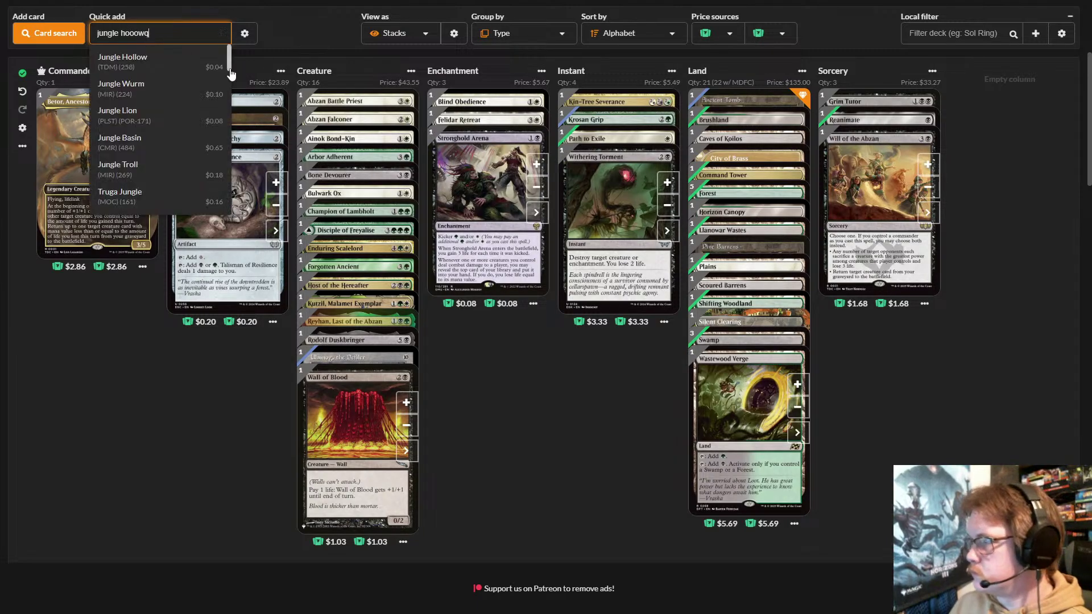
pyautogui.press('BackSpace')
pyautogui.press('Left')
pyautogui.press('BackSpace')
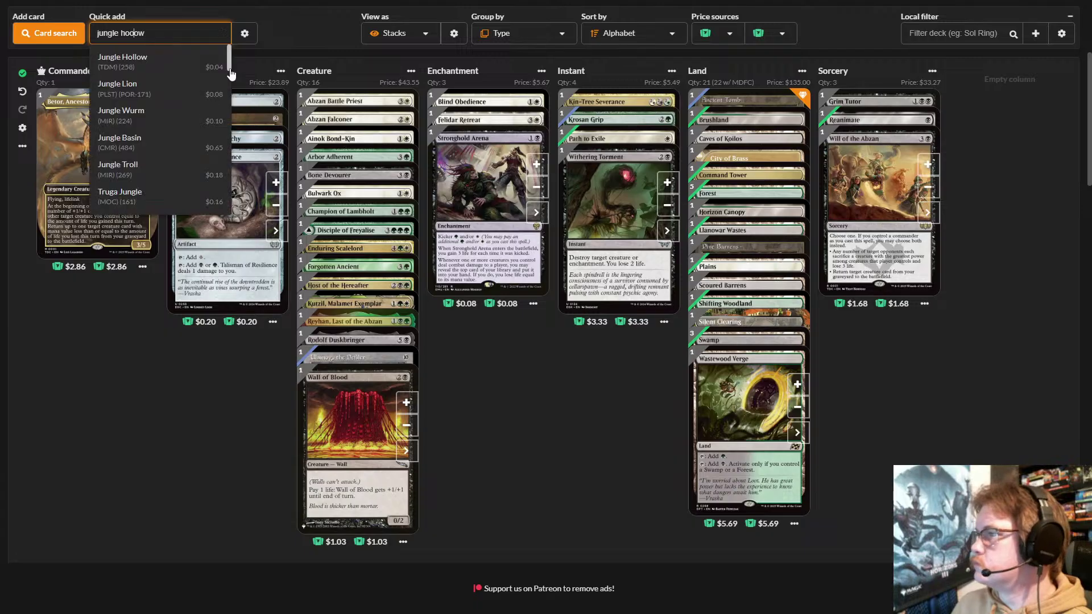
pyautogui.press('BackSpace')
pyautogui.write('llo')
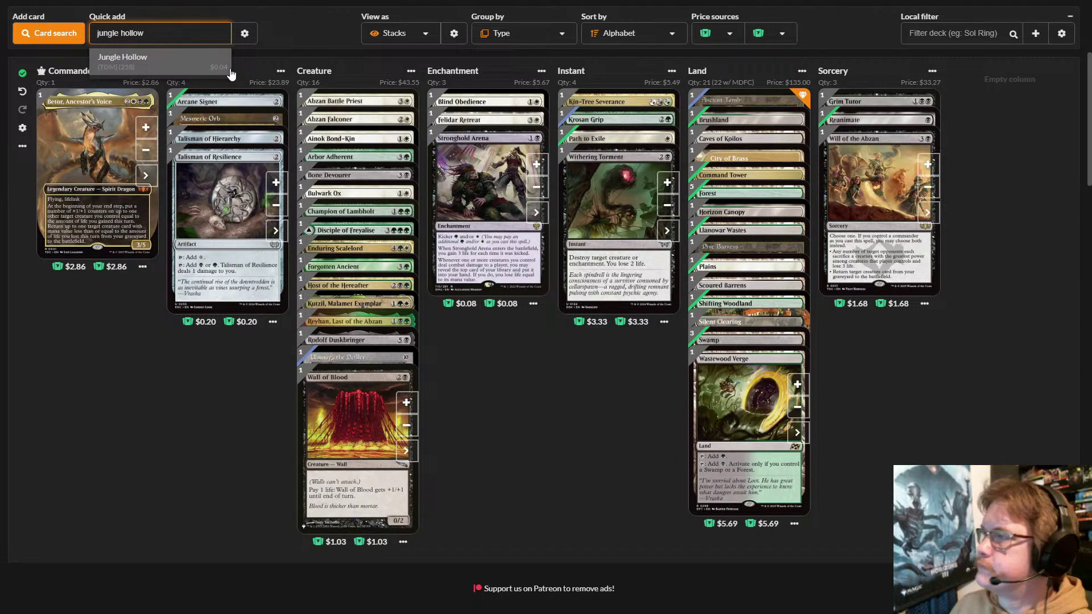
pyautogui.click(138, 52)
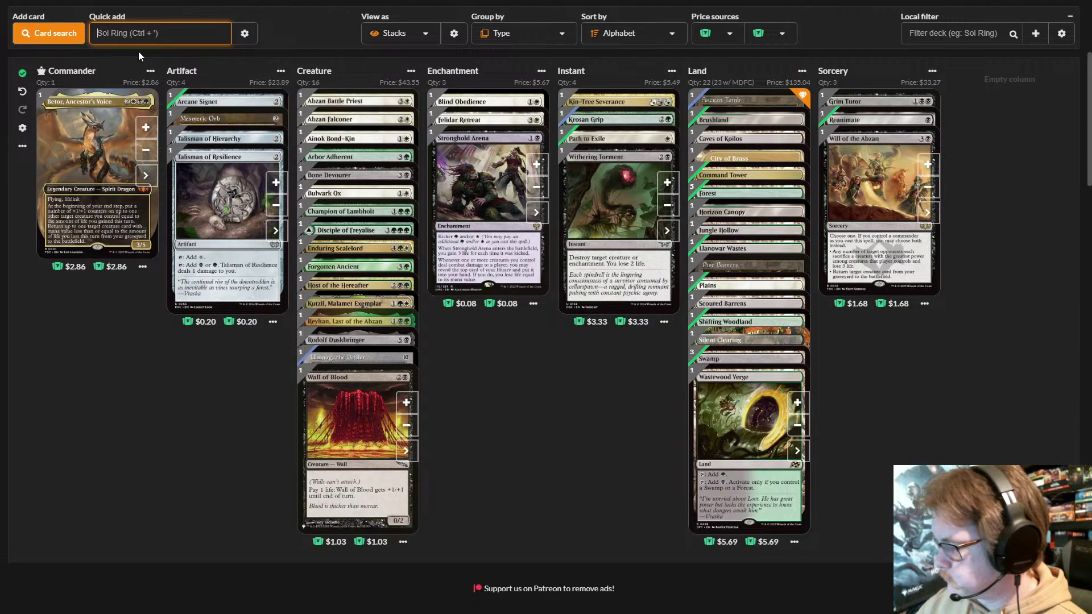
# - Search quick add for "vampiric tutor" and add one copy of the instant Vampiric Tutor to the deck
pyautogui.write('vampi')
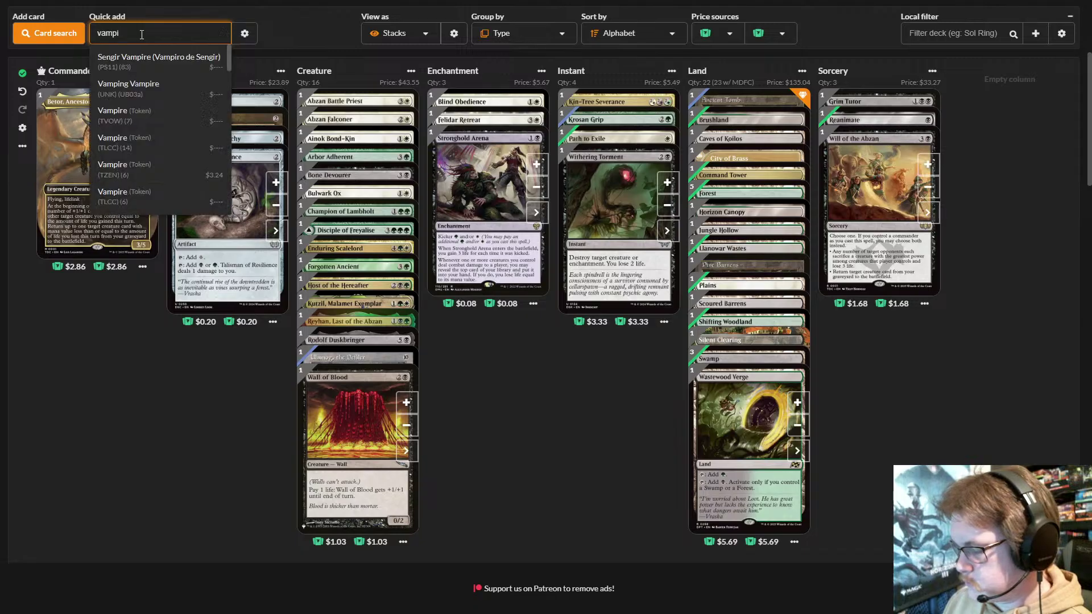
pyautogui.write('ric')
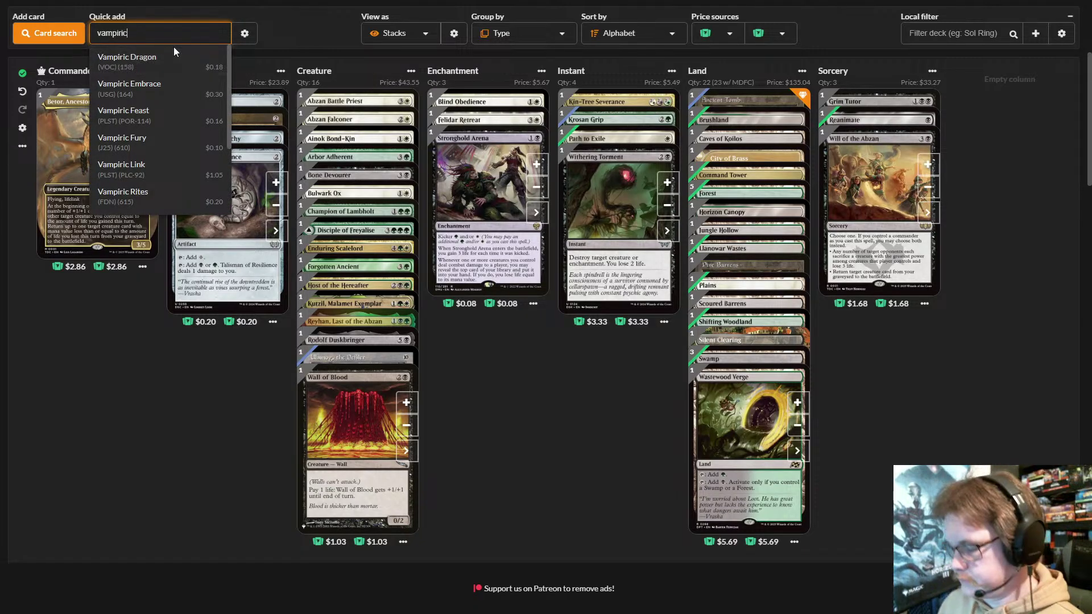
pyautogui.write(' tutor')
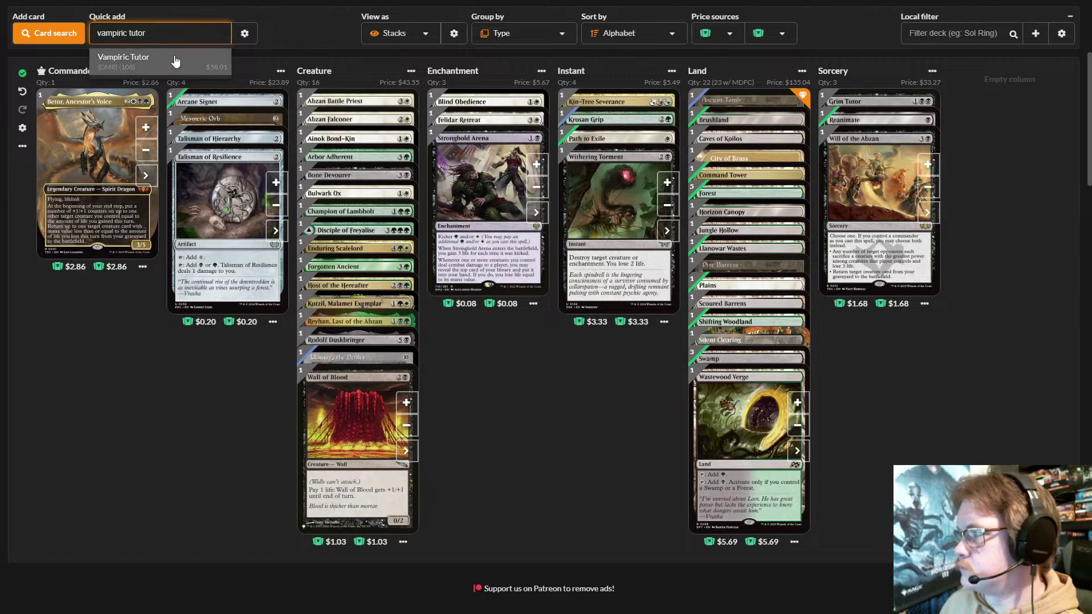
pyautogui.click(175, 56)
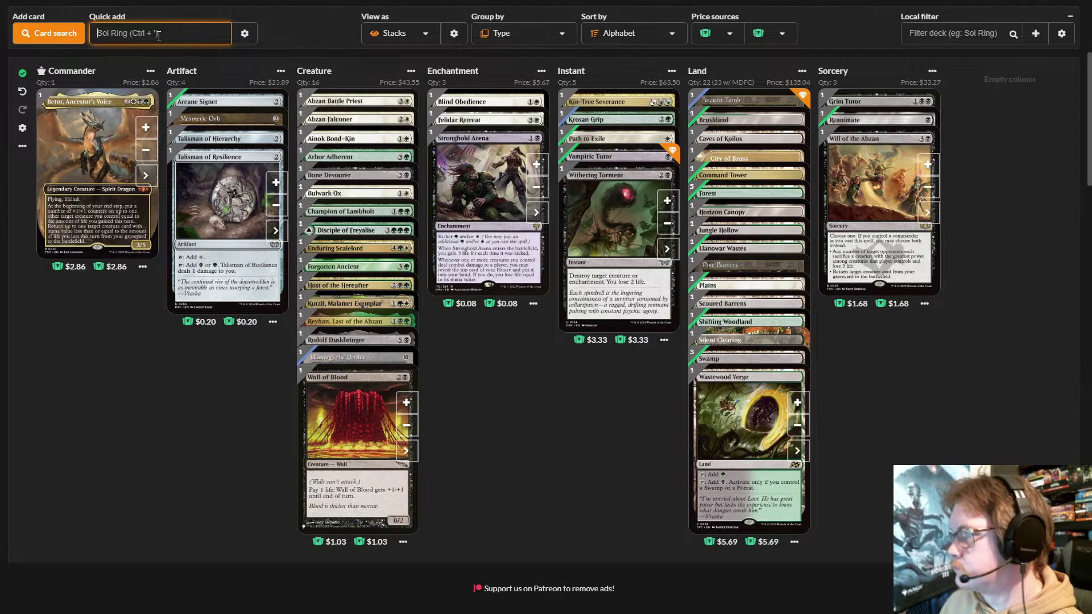
# - Look up Diresight in quick add and add one copy of this sorcery to the deck
pyautogui.write('direse')
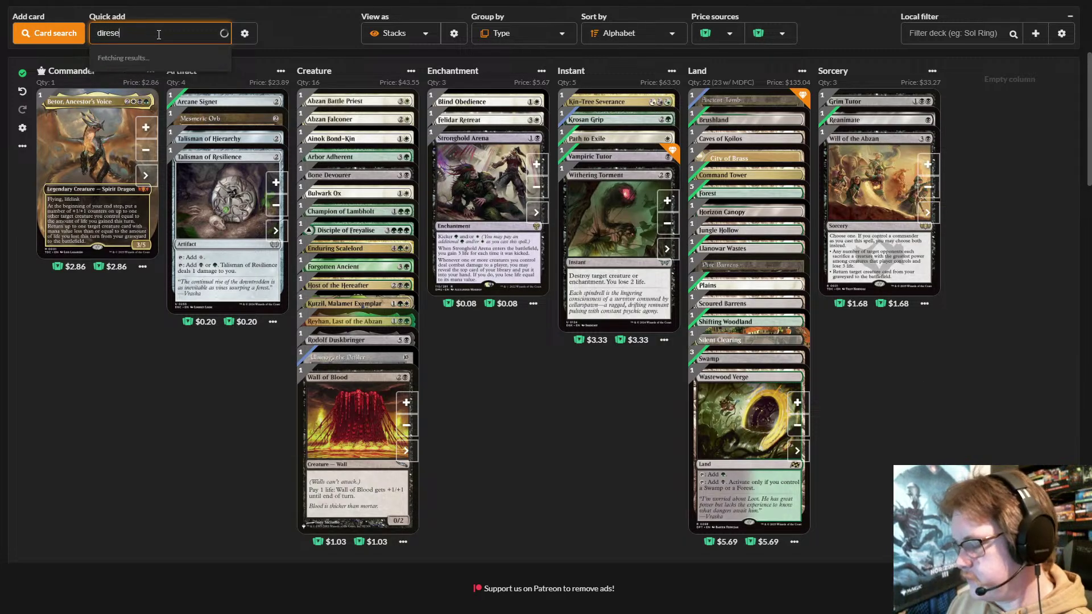
pyautogui.write('t')
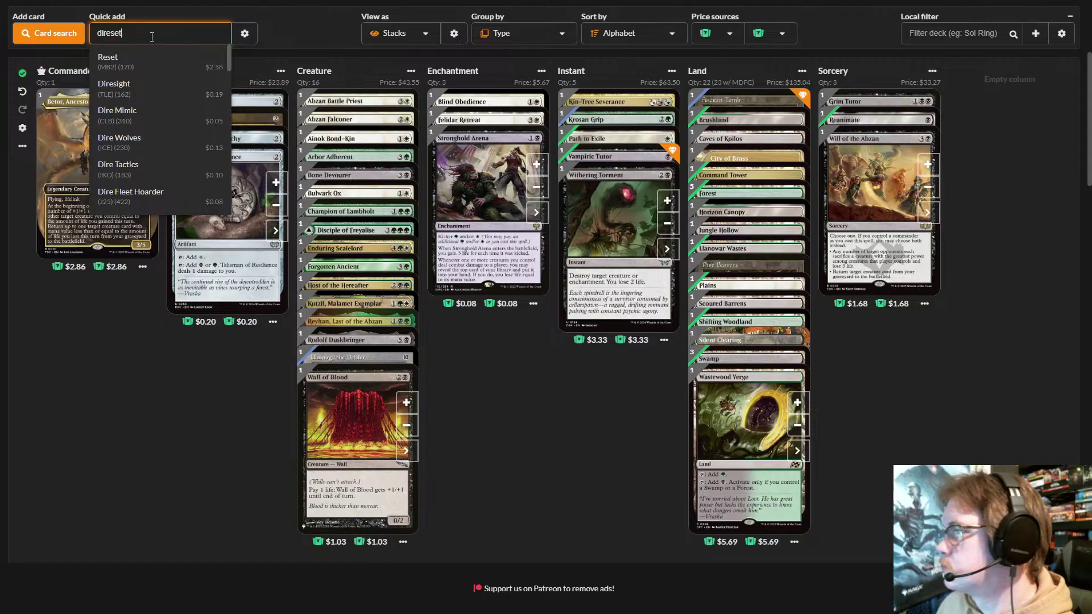
pyautogui.click(154, 89)
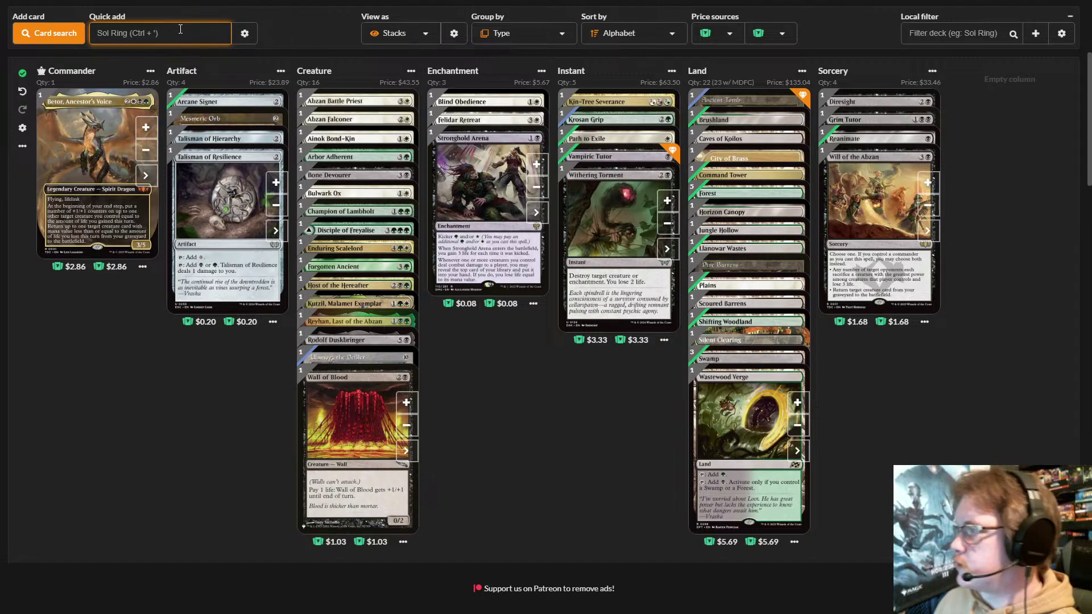
# - Search quick add for "feed the swar" and add one copy of the sorcery Feed the Swarm to the deck
pyautogui.write('feed ')
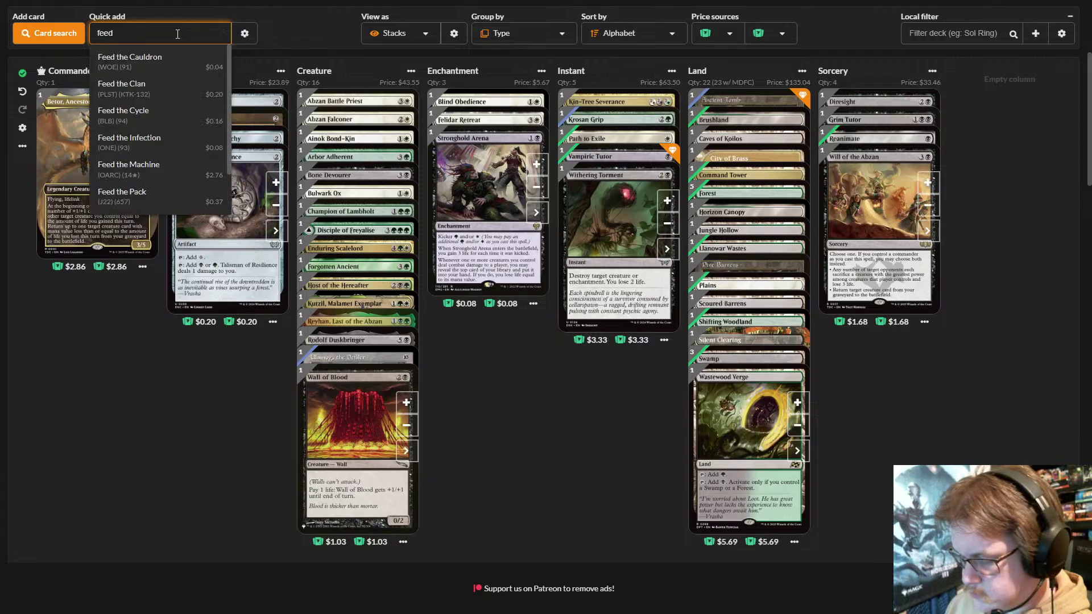
pyautogui.write('the swar')
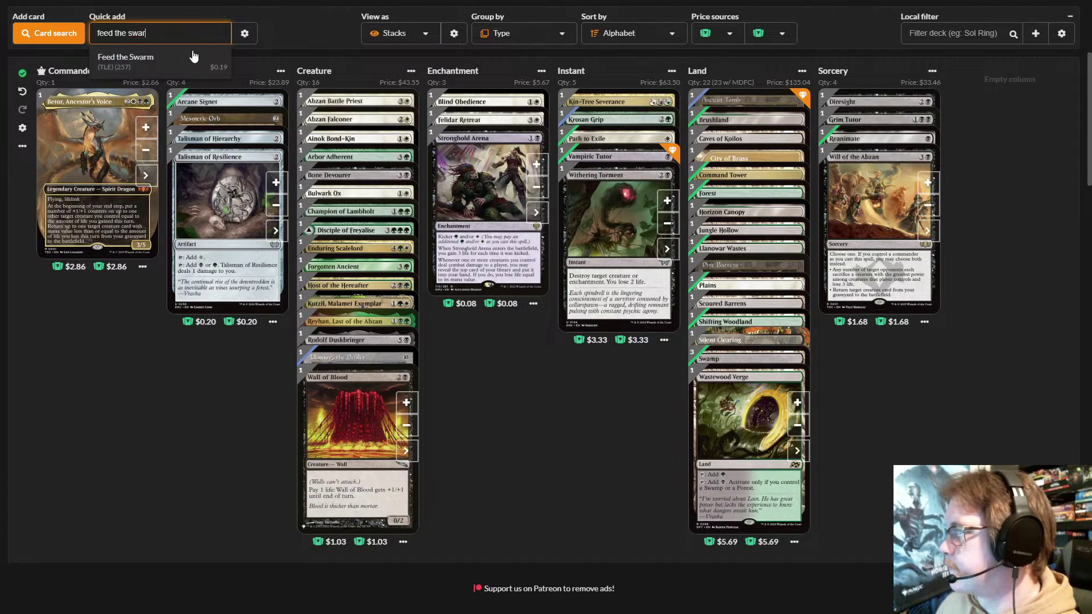
pyautogui.click(188, 56)
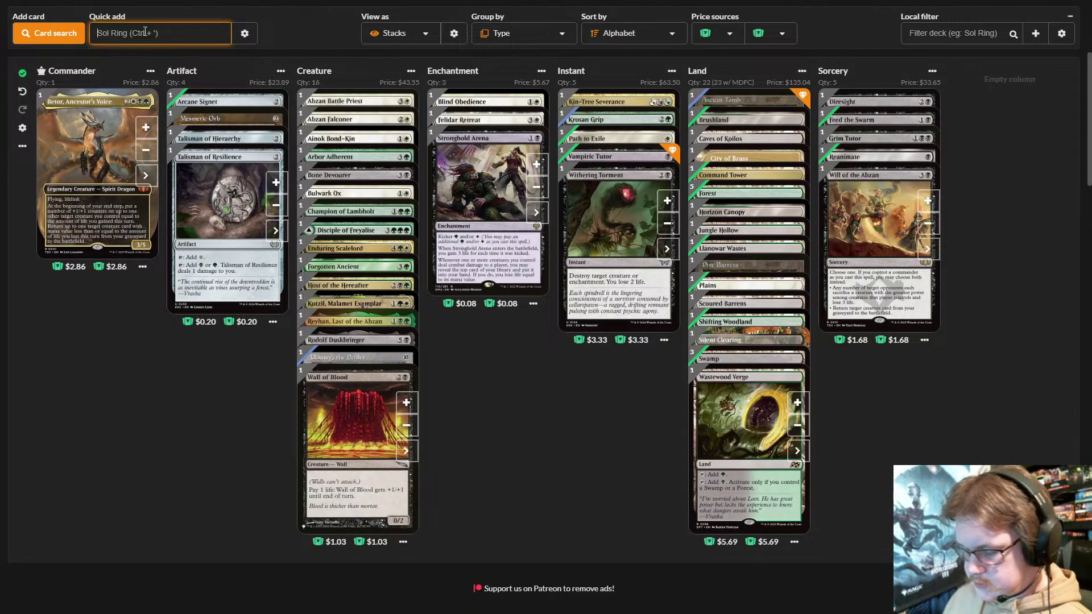
# - Search quick add for "abzan mon" and add one copy of the artifact Abzan Monument to the deck
pyautogui.write('abzan')
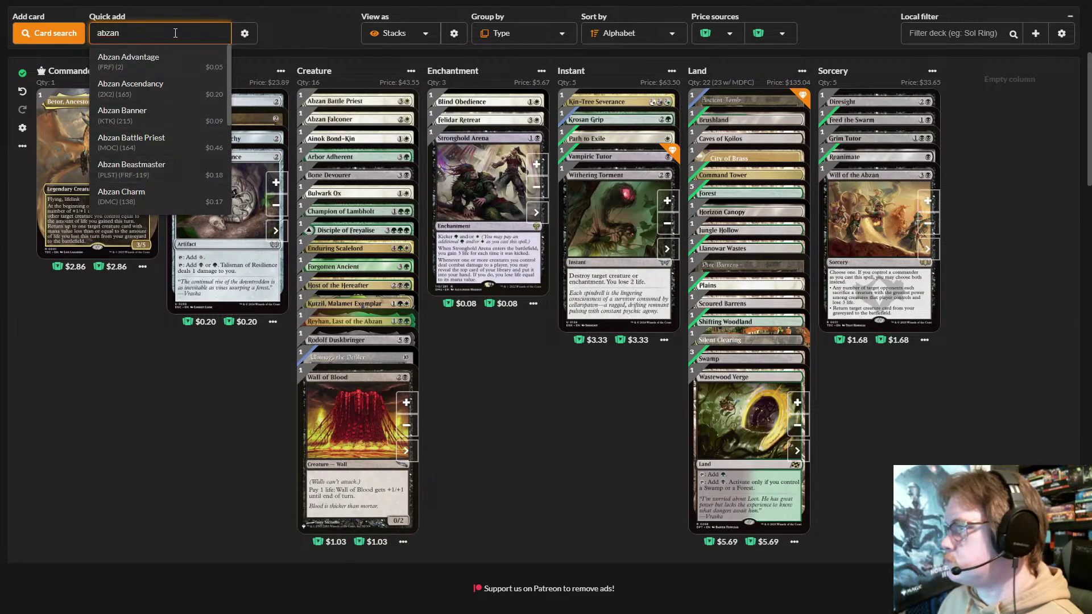
pyautogui.click(175, 33)
pyautogui.write('mon')
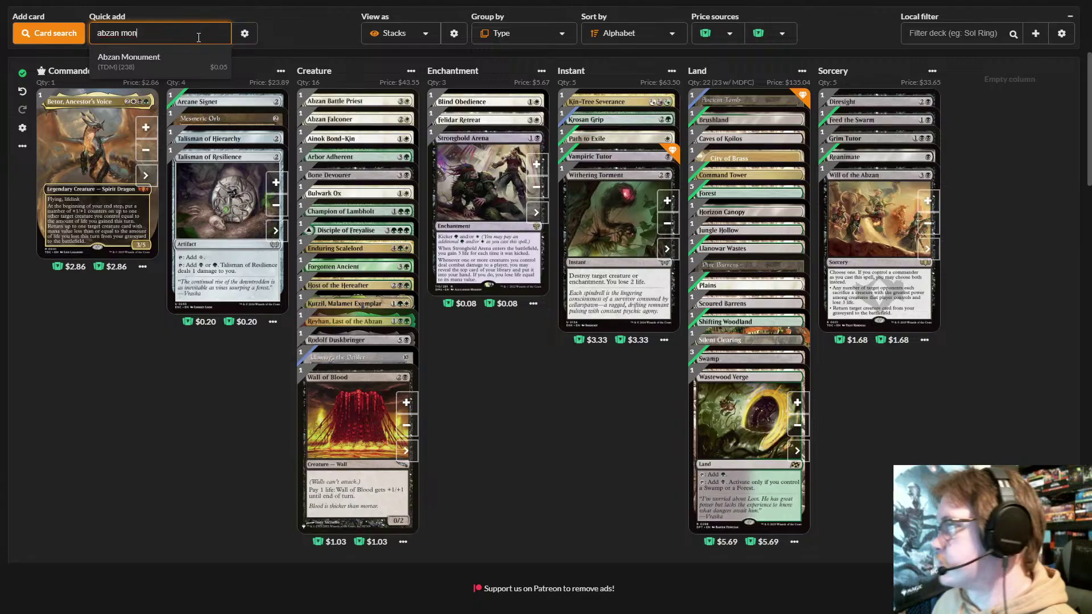
pyautogui.click(195, 57)
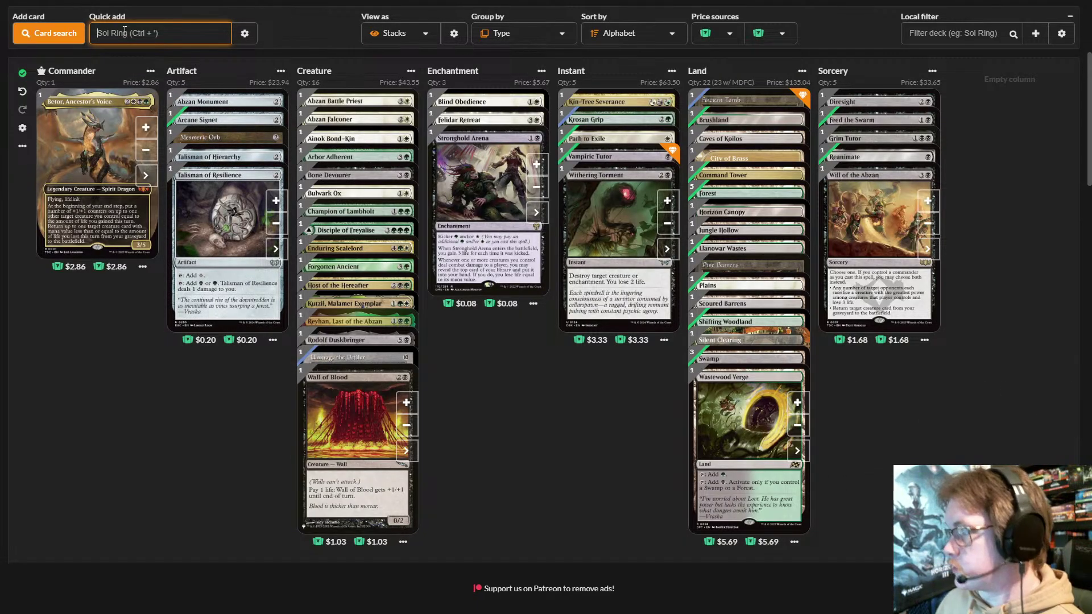
# - Search quick add for "tireless prov" and add one copy of the creature Tireless Provisioner to the deck
pyautogui.write('tire')
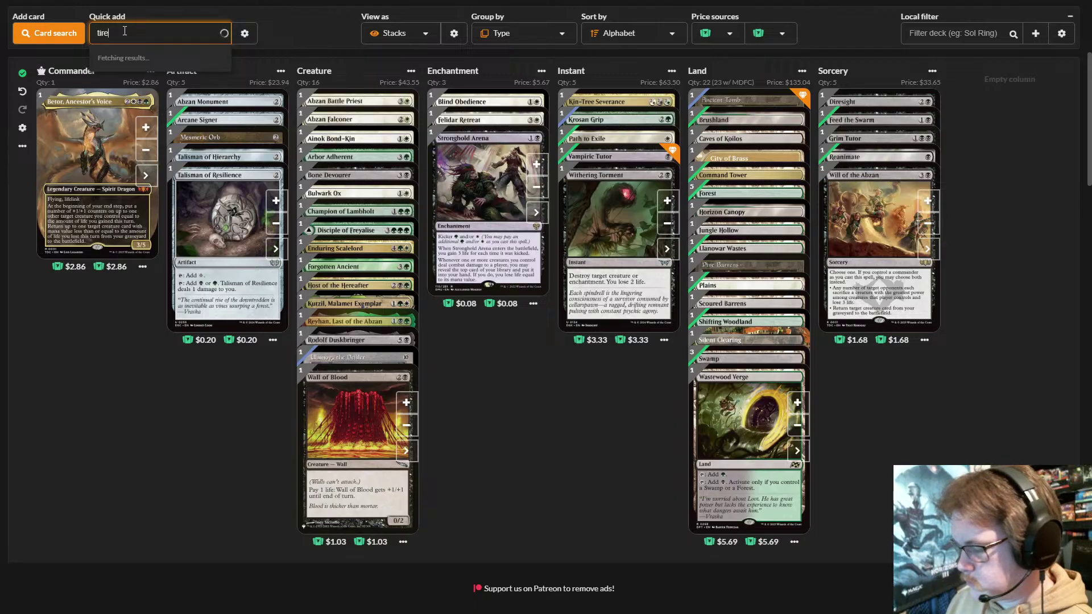
pyautogui.write('less p')
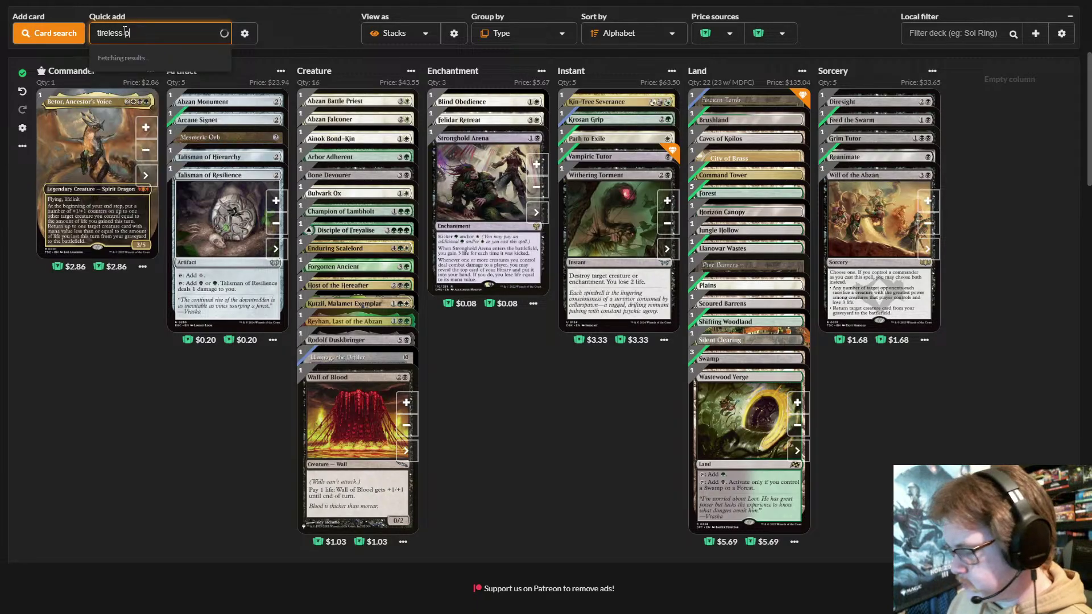
pyautogui.write('rov')
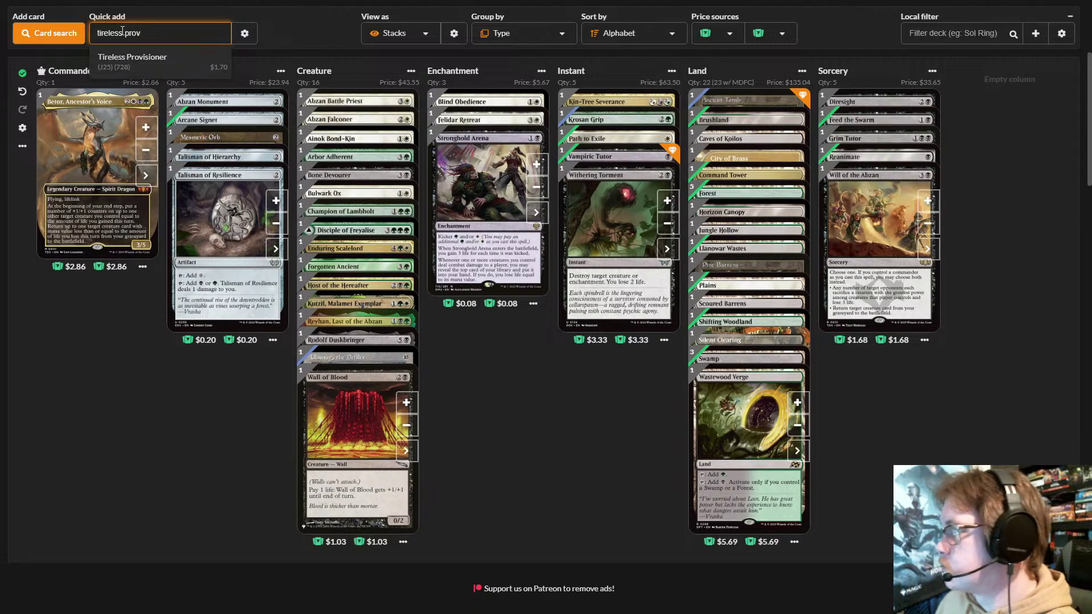
pyautogui.click(132, 66)
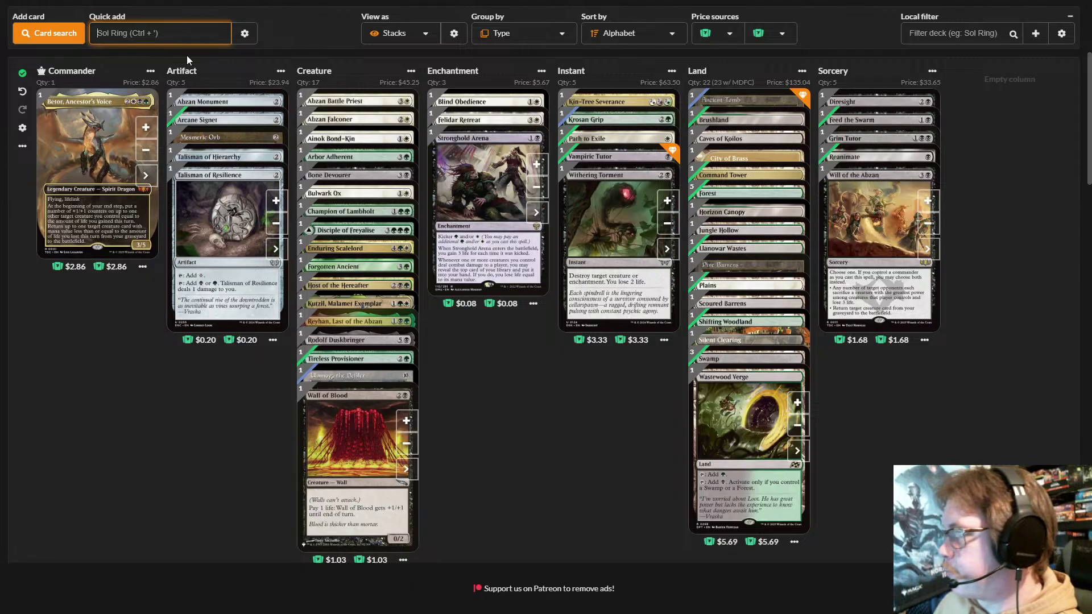
# - Search quick add for "bloss" and add one copy of the land Blossoming Sands to the deck
pyautogui.write('bol')
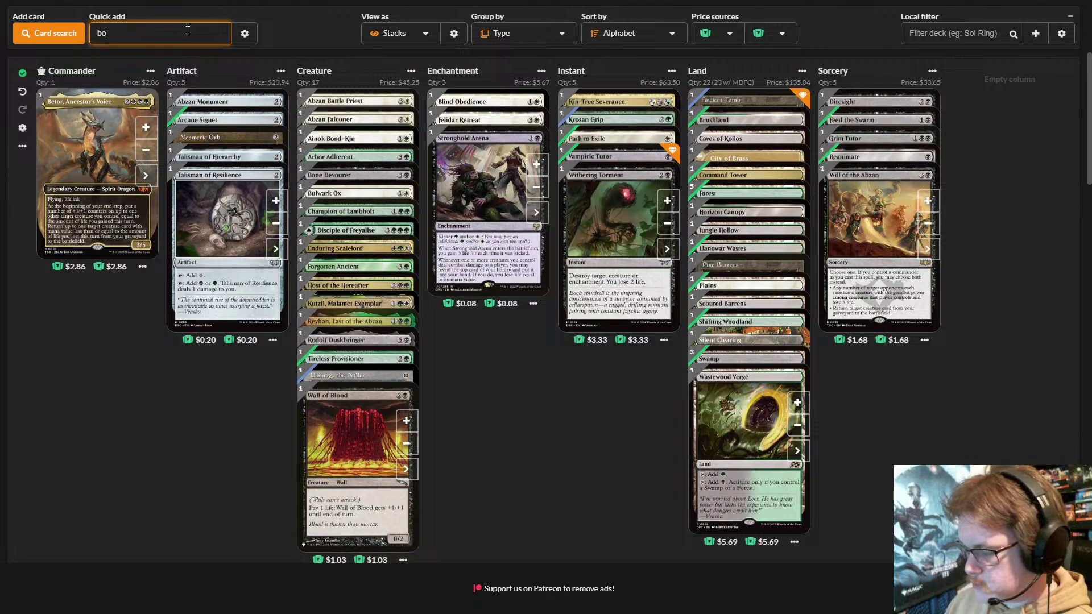
pyautogui.press('BackSpace')
pyautogui.press('BackSpace')
pyautogui.press('BackSpace')
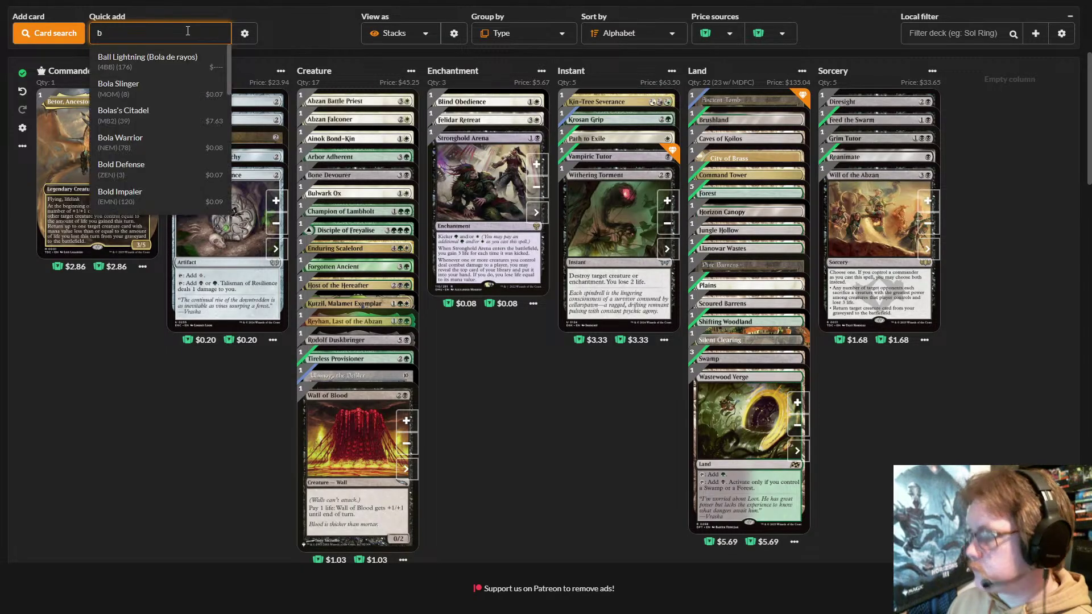
pyautogui.write('loss')
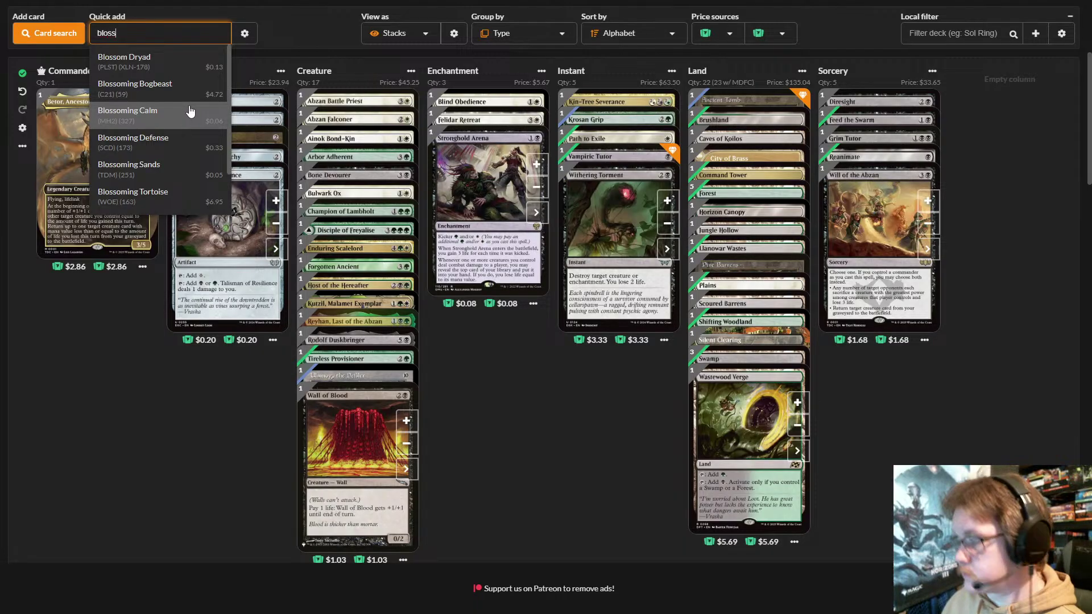
pyautogui.click(176, 166)
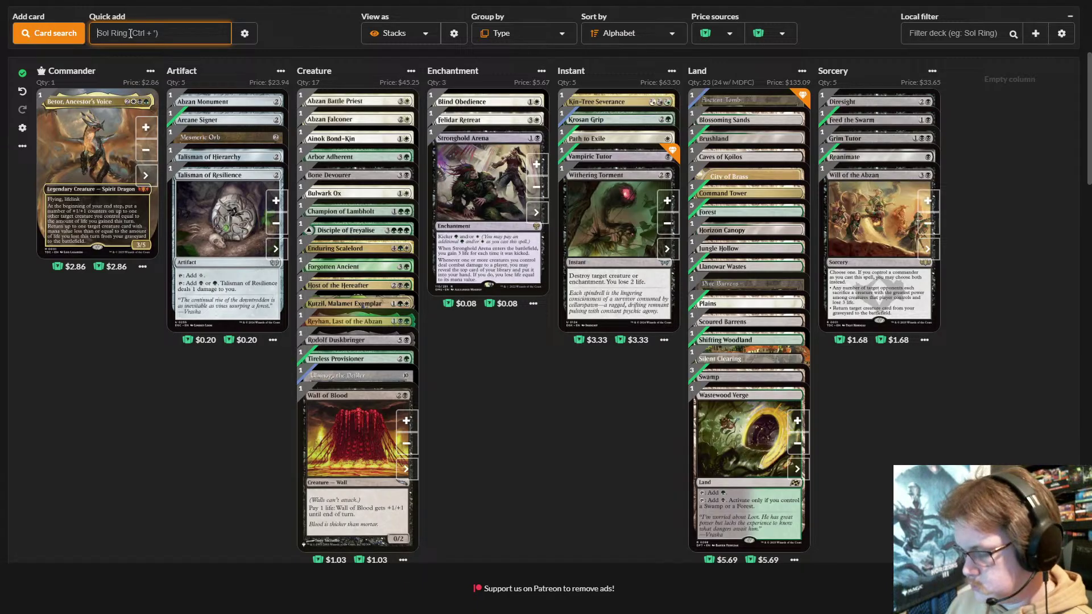
# - Search quick add for "talisman of unity" and add one copy of the artifact Talisman of Unity to the deck
pyautogui.write('talis')
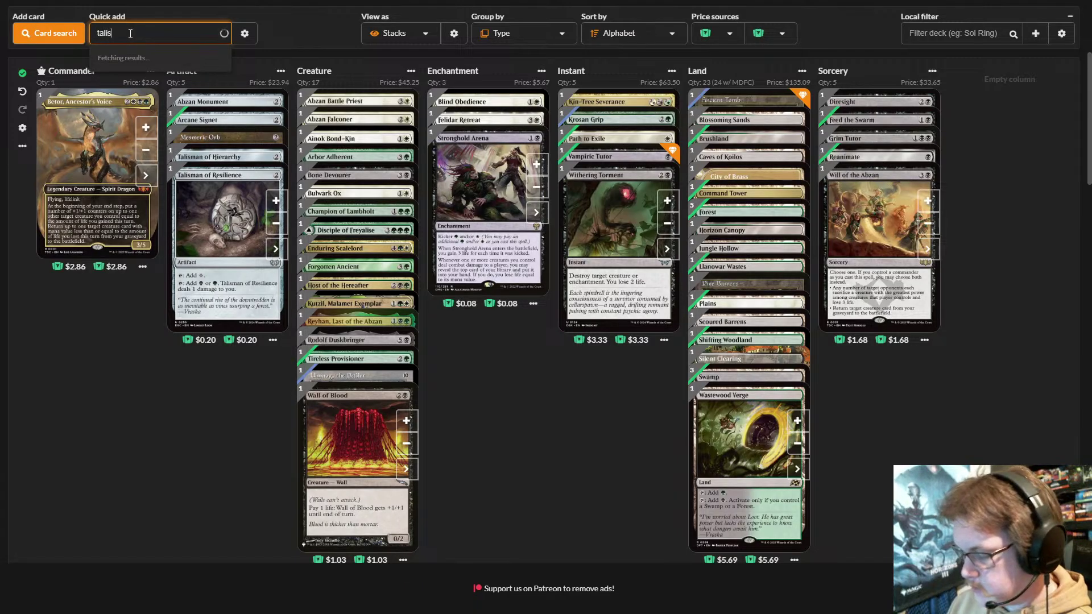
pyautogui.write('ma')
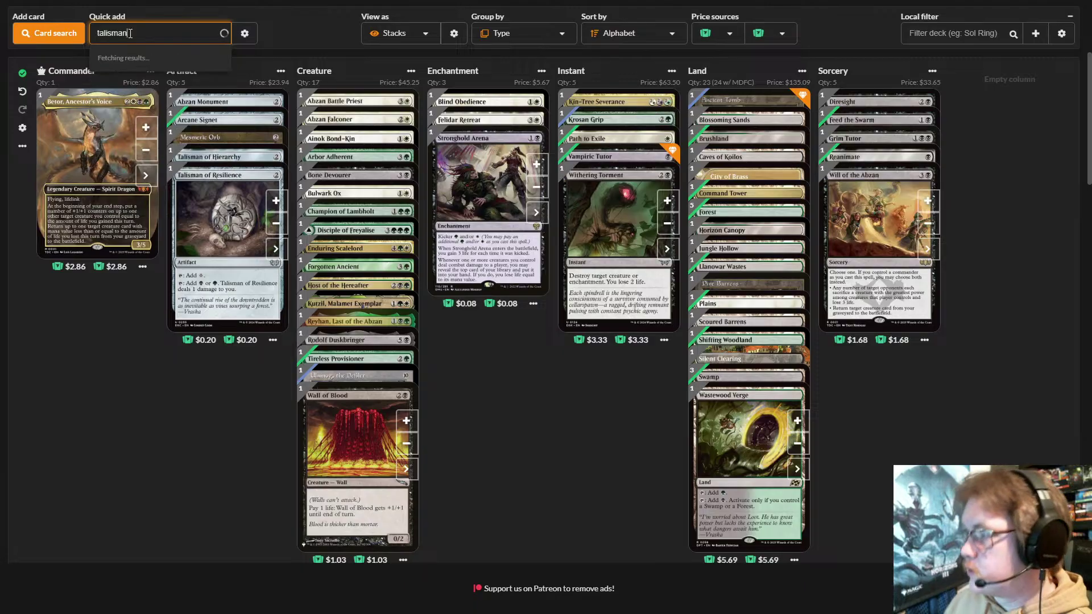
pyautogui.write('n')
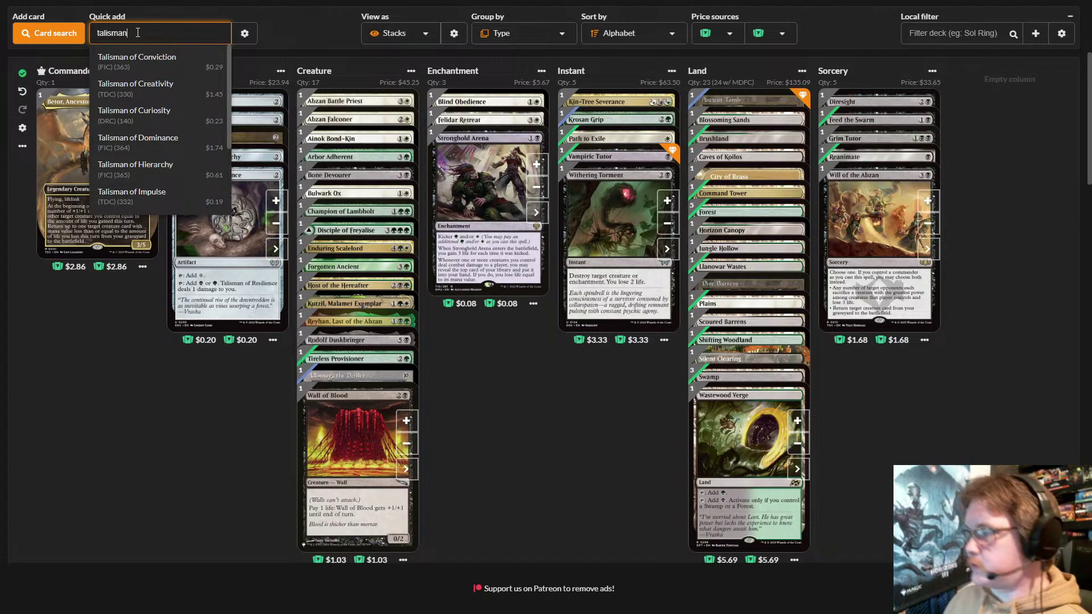
pyautogui.write(' o')
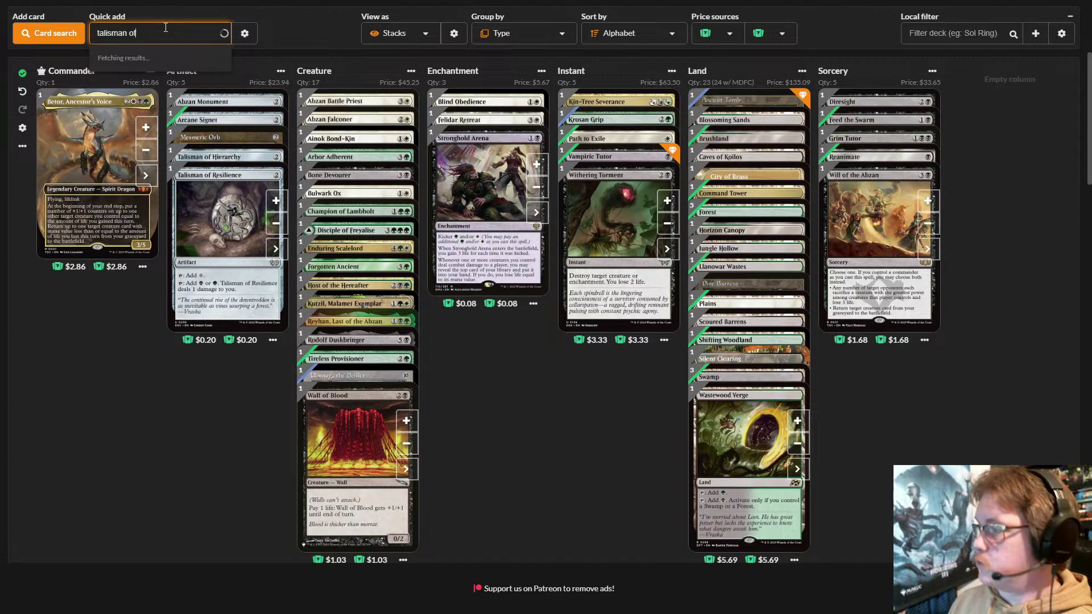
pyautogui.write('f')
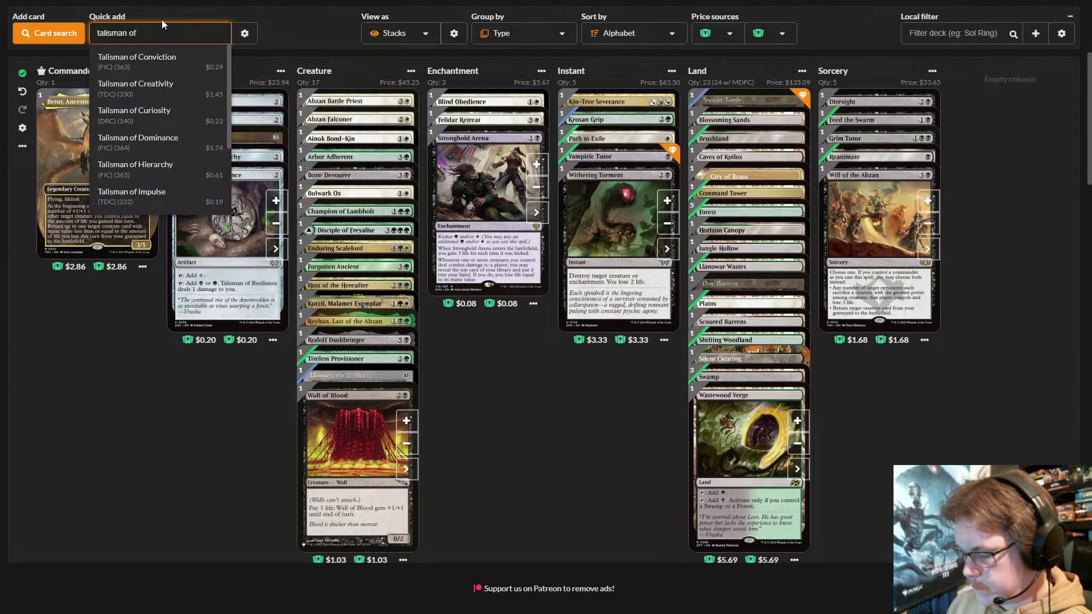
pyautogui.write('unity')
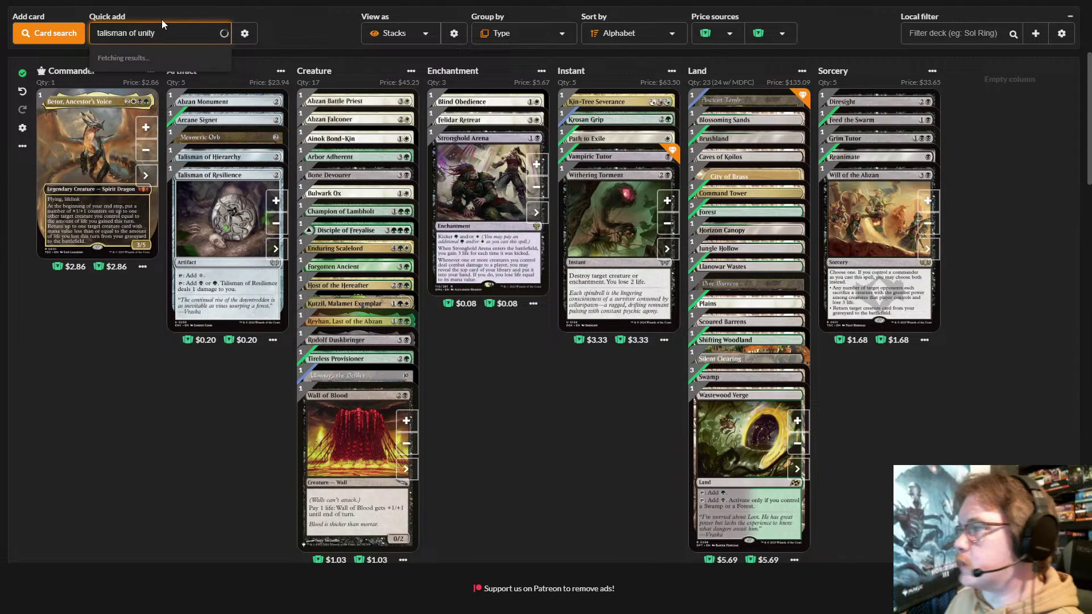
pyautogui.click(179, 63)
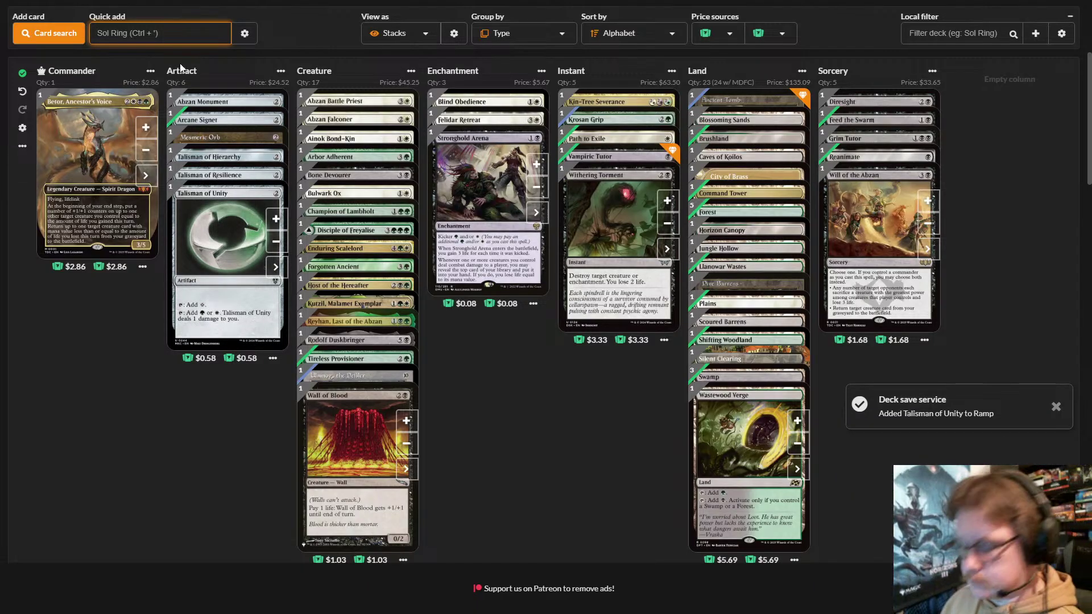
# - Look up Sol Ring in quick add and add one copy of this artifact to the deck
pyautogui.write('sol')
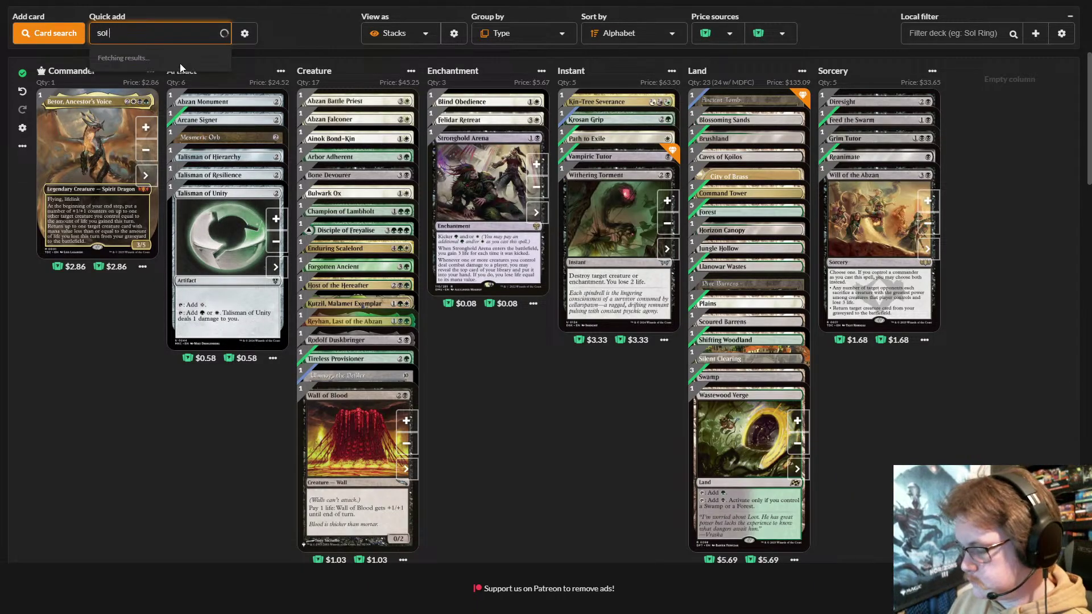
pyautogui.write(' ring')
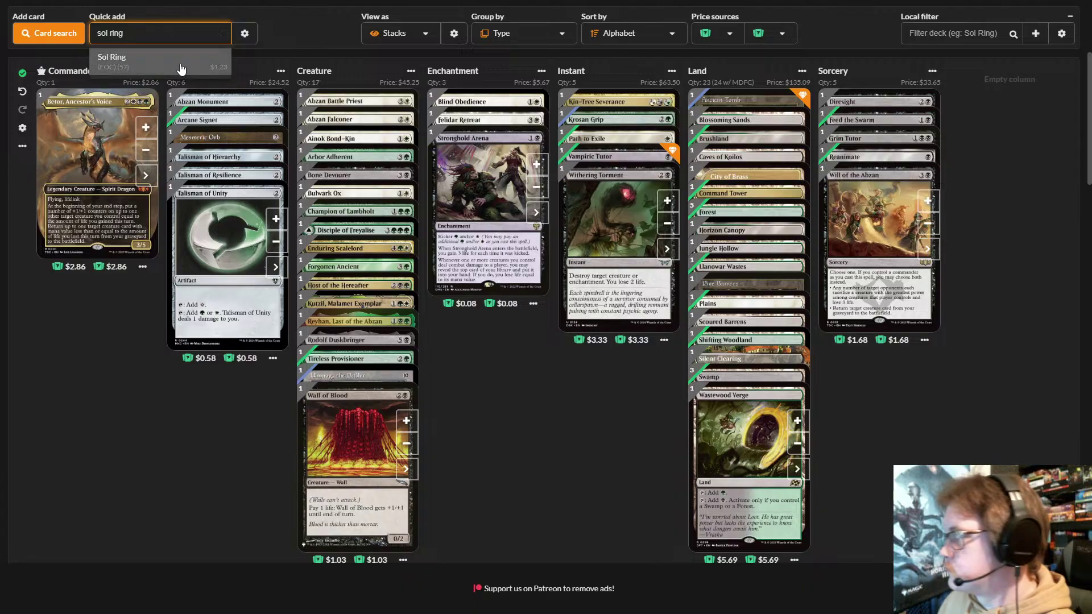
pyautogui.press('Return')
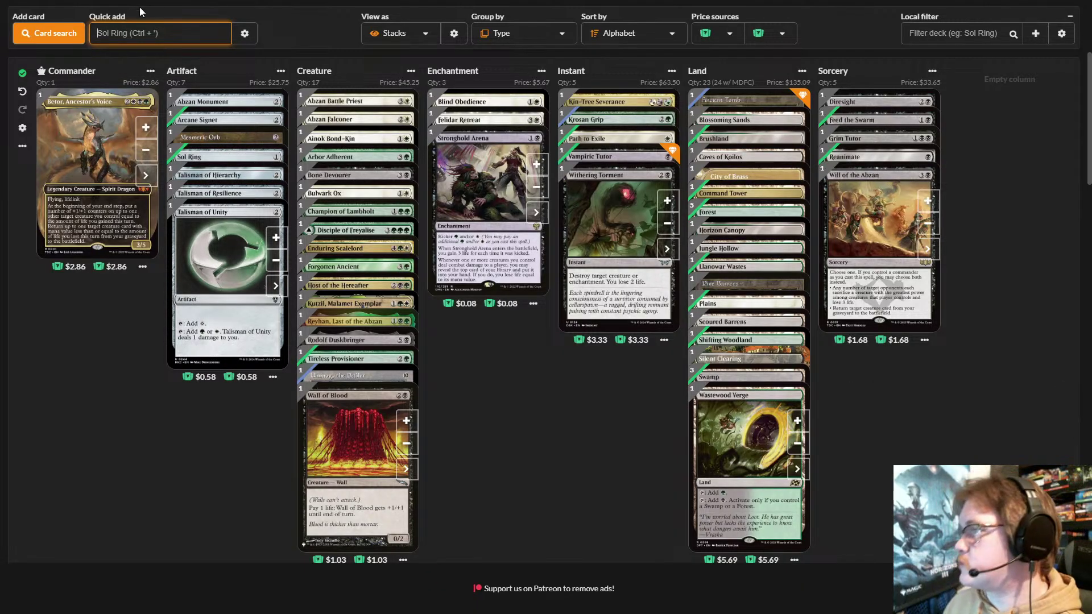
# - Search quick add for "phyrexian" and add one copy of the enchantment Phyrexian Arena to the deck
pyautogui.write('p')
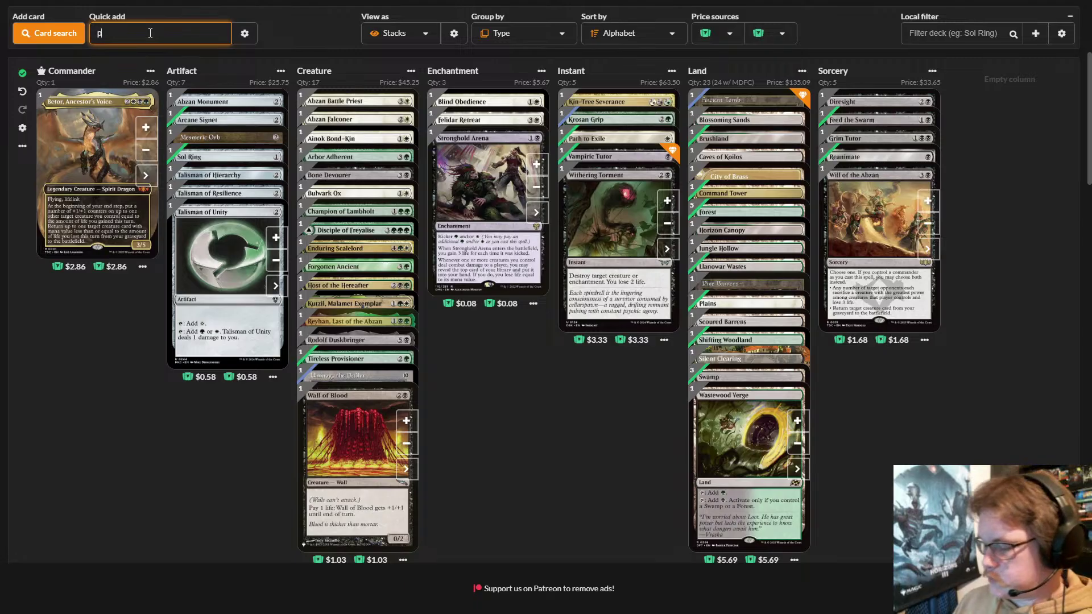
pyautogui.write('hyr')
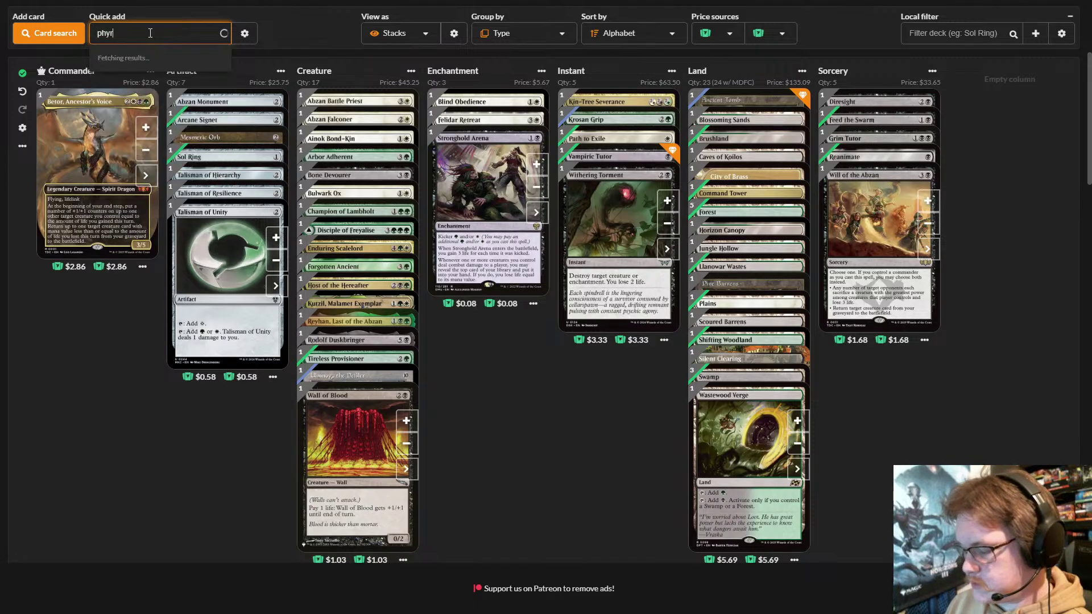
pyautogui.write('exian')
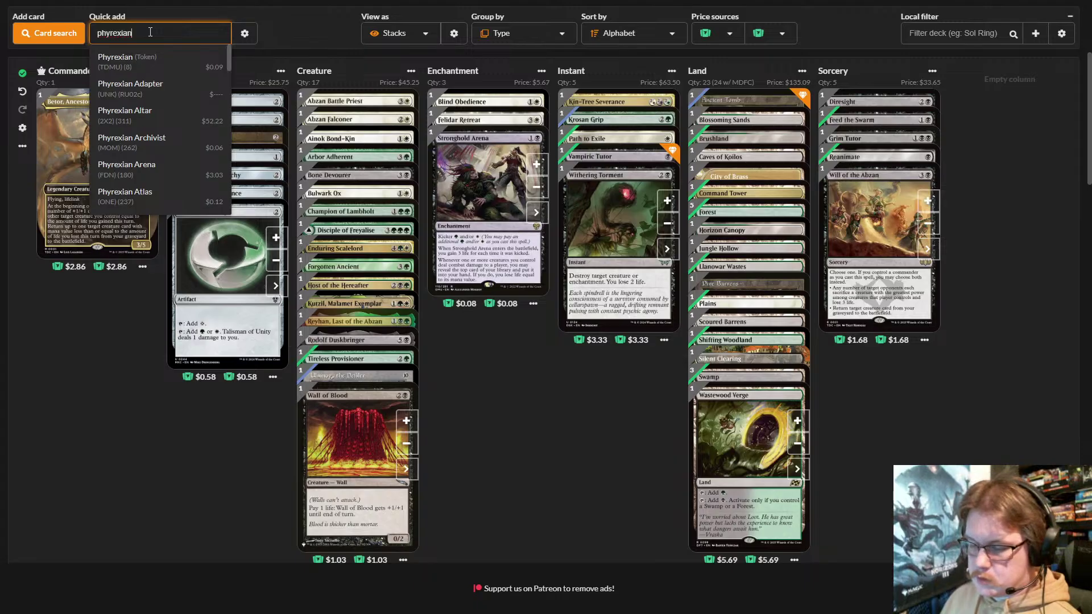
pyautogui.click(190, 165)
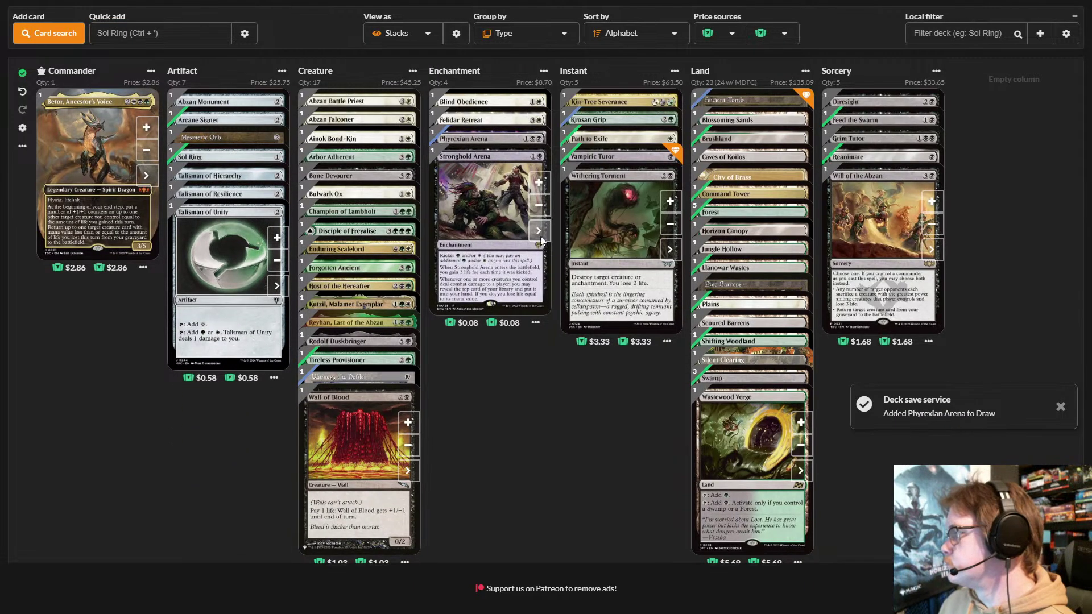
# - Open the card options of Phyrexian Arena and choose the Phyrexia: All Will Be One Promos (PONE) 104s printing
pyautogui.click(540, 236)
pyautogui.click(517, 424)
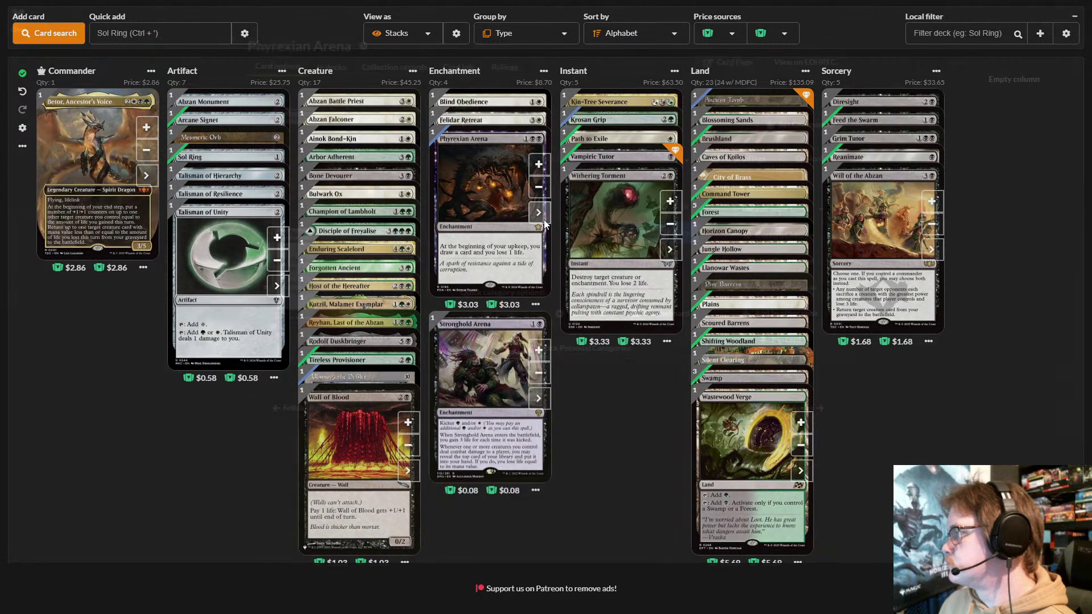
pyautogui.click(541, 220)
pyautogui.click(590, 167)
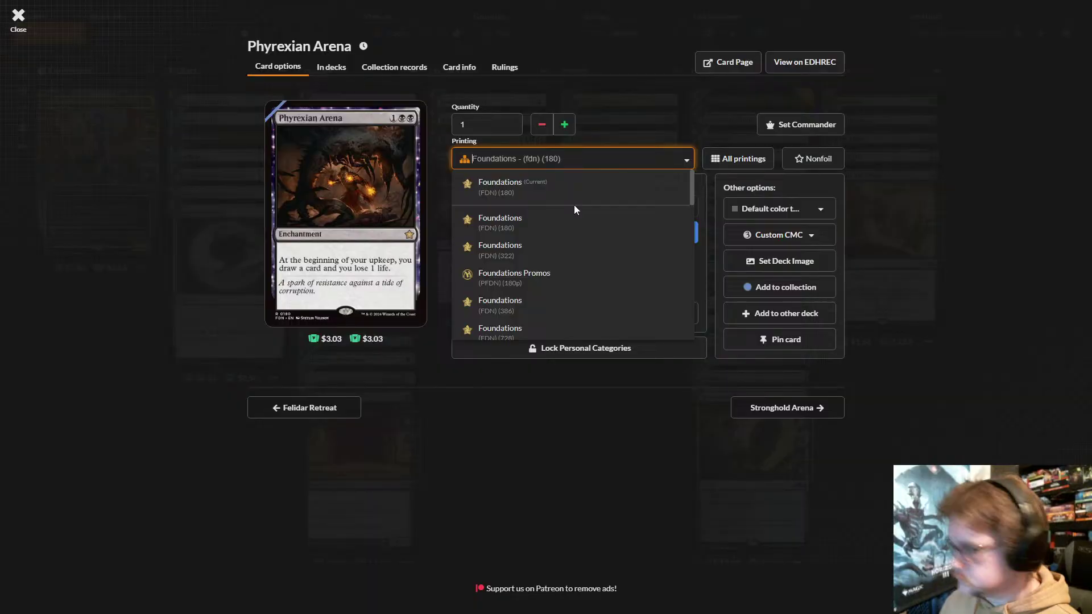
pyautogui.scroll(-4, 574, 204)
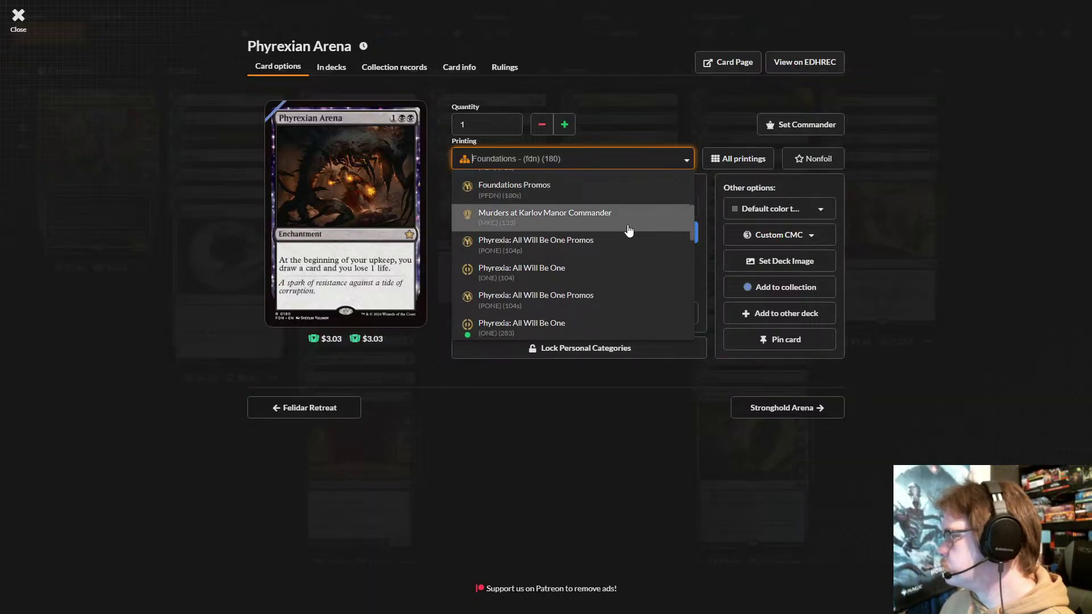
pyautogui.click(594, 298)
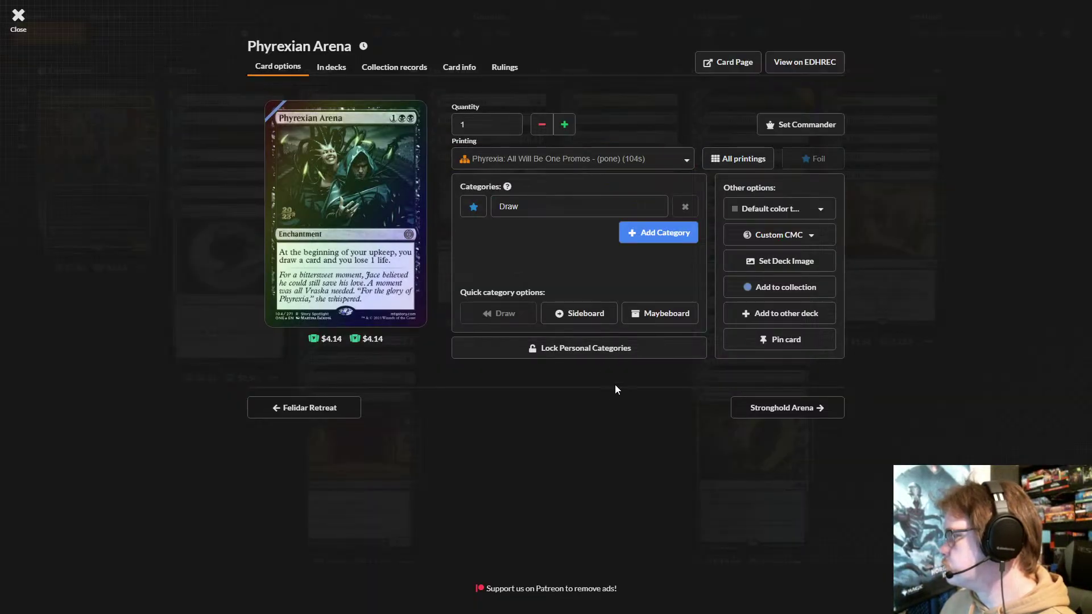
# - Try the Phyrexia: All Will Be One (ONE) 384 printing for Phyrexian Arena and switch back to the Promos 104s printing
pyautogui.click(624, 163)
pyautogui.scroll(-2, 591, 290)
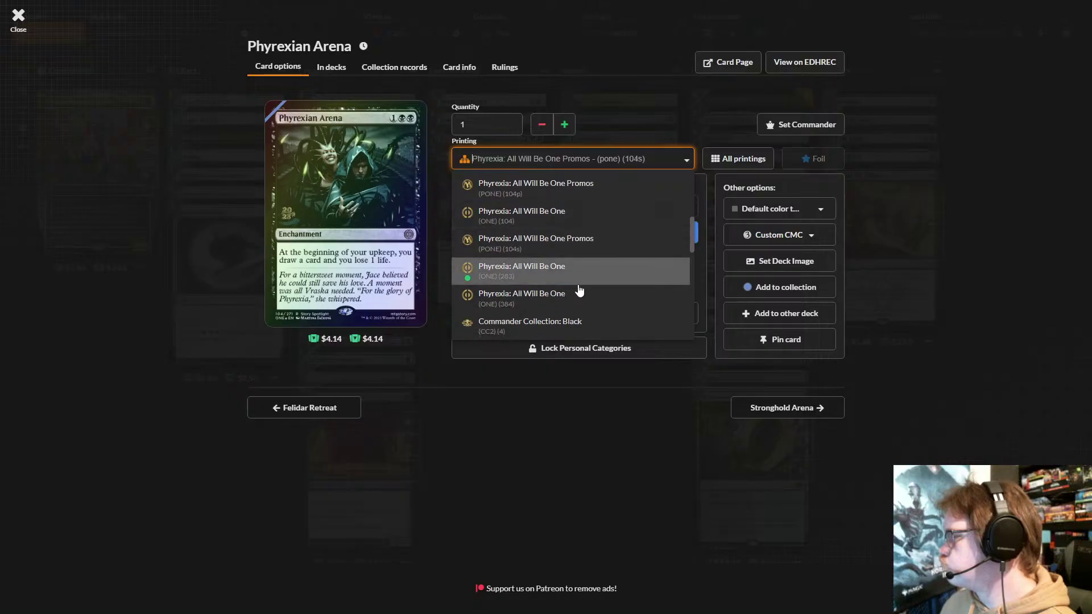
pyautogui.click(607, 299)
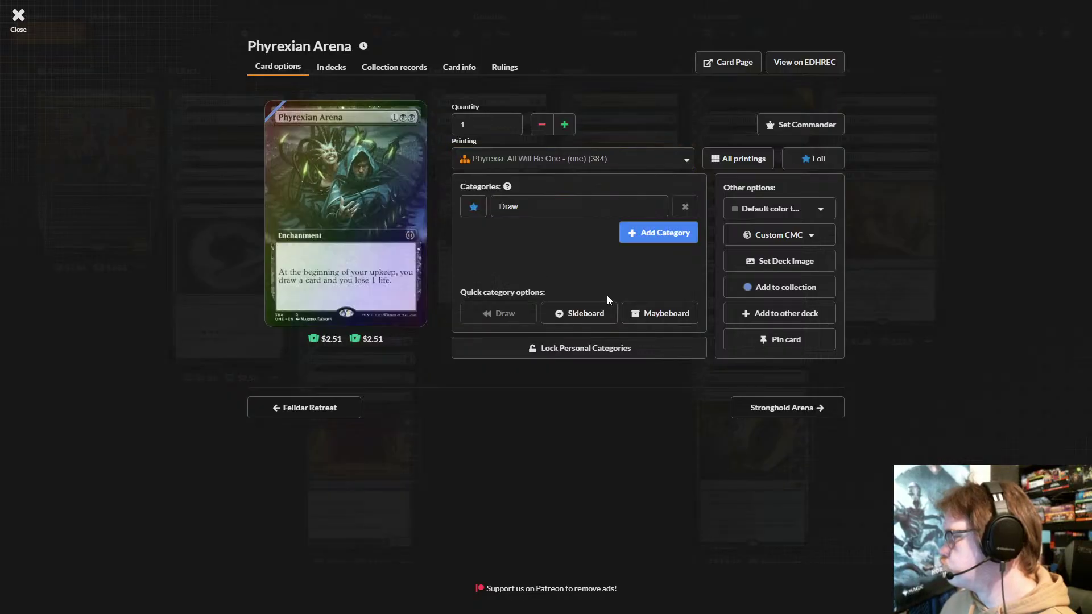
pyautogui.click(610, 153)
pyautogui.click(515, 245)
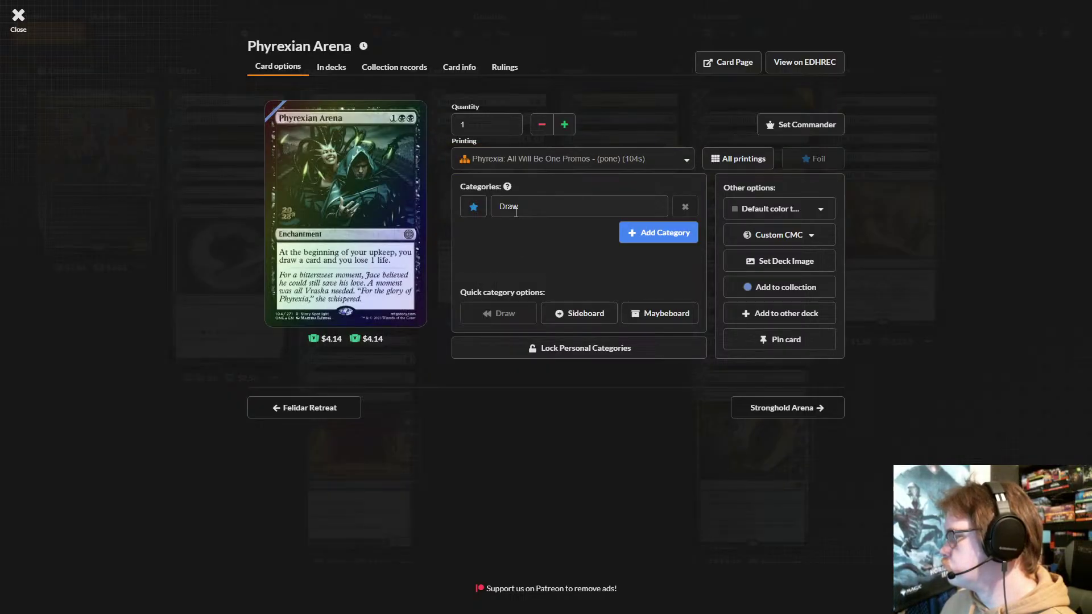
# - Set Phyrexian Arena's printing to Phyrexia: All Will Be One (ONE) 283 and return to the deck list
pyautogui.click(555, 164)
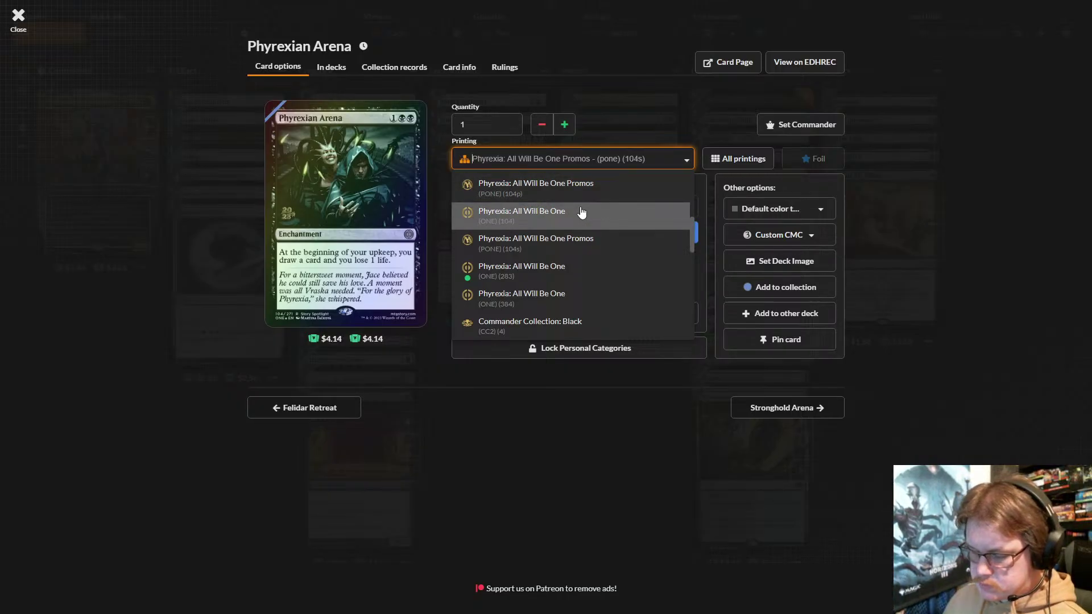
pyautogui.click(612, 277)
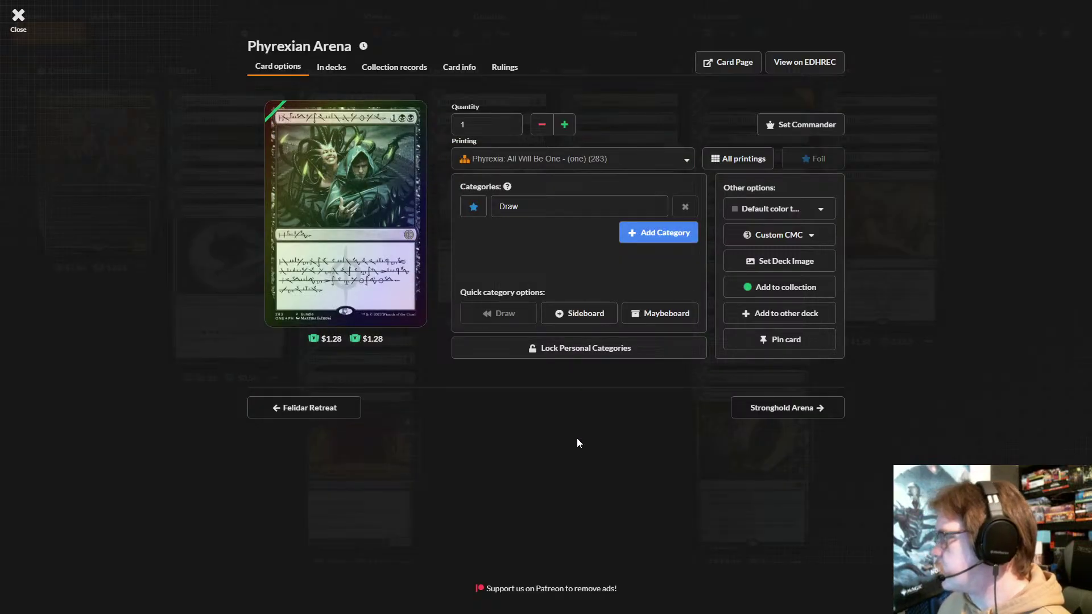
pyautogui.click(613, 521)
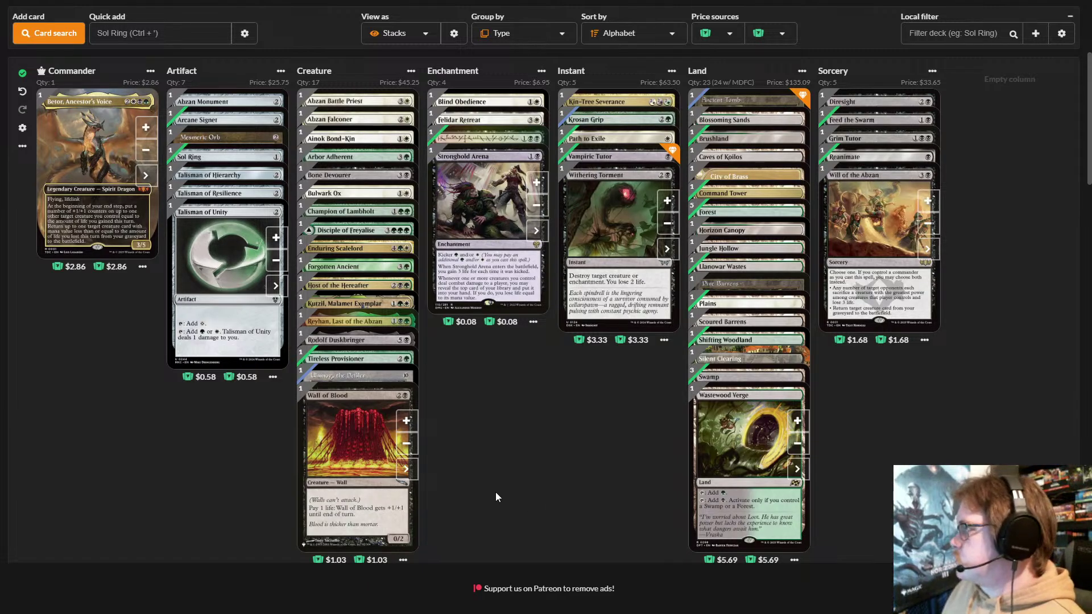
# - Add one more copy of Forest to the lands, bringing its quantity to 6
pyautogui.scroll(3, 550, 473)
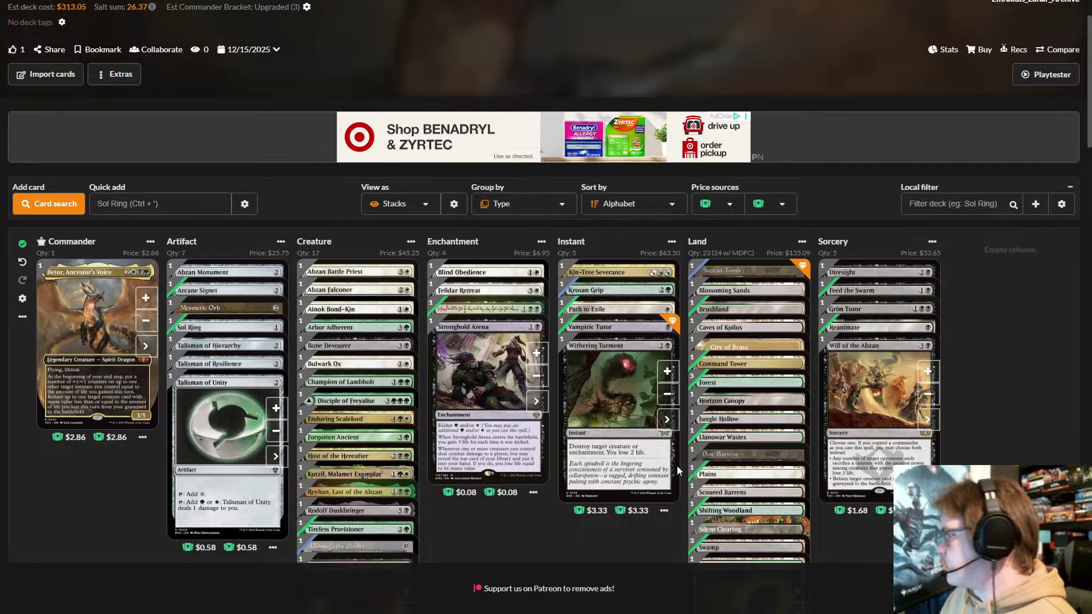
pyautogui.scroll(-2, 609, 520)
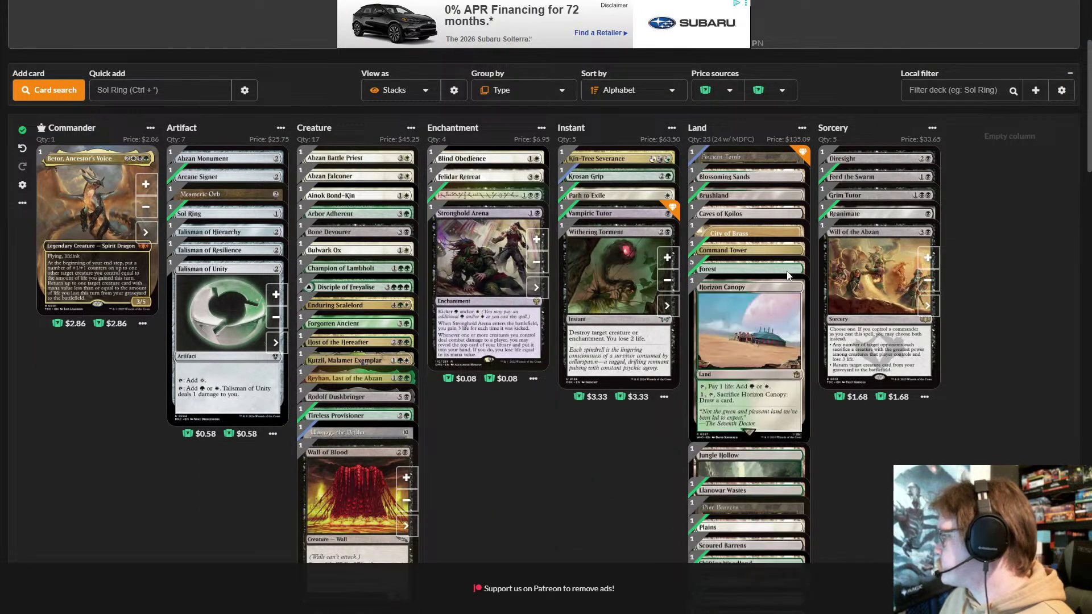
pyautogui.click(799, 302)
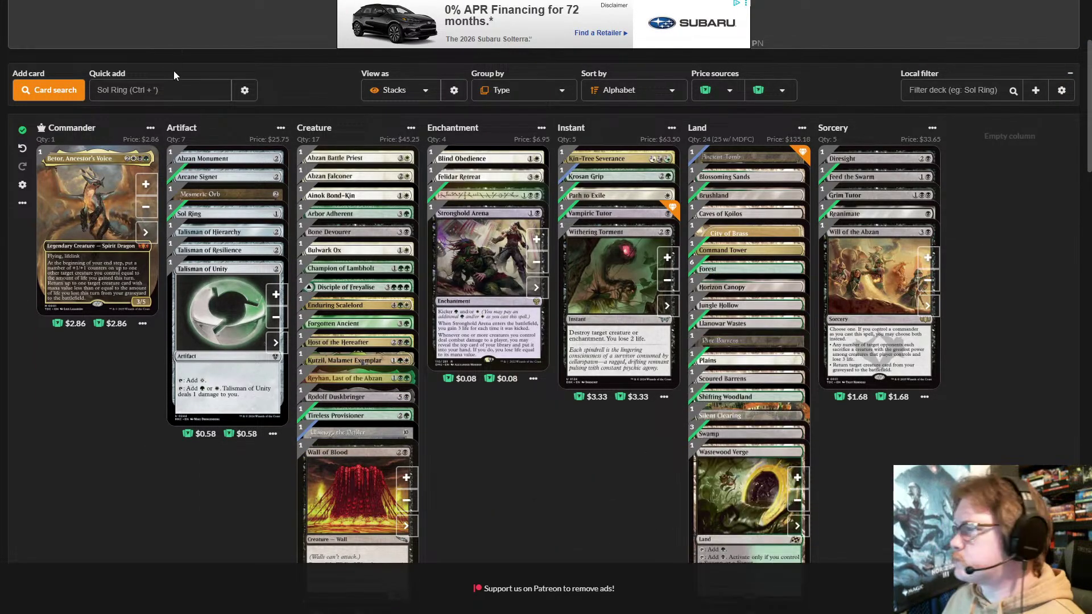
# - Quick-add the creature Tuskguard Captain to the deck
pyautogui.click(174, 89)
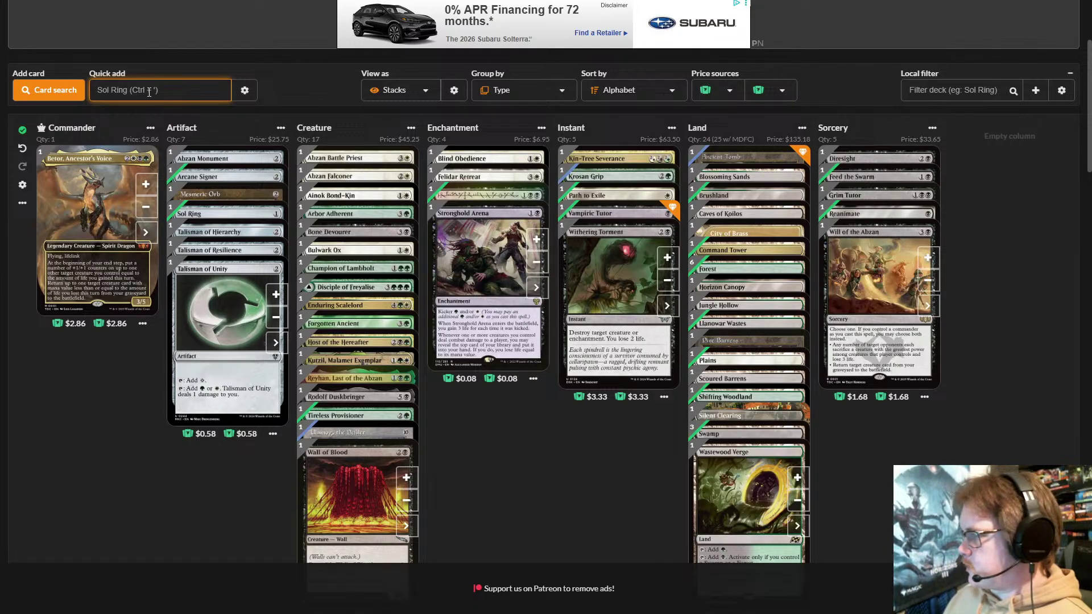
pyautogui.write('tusk')
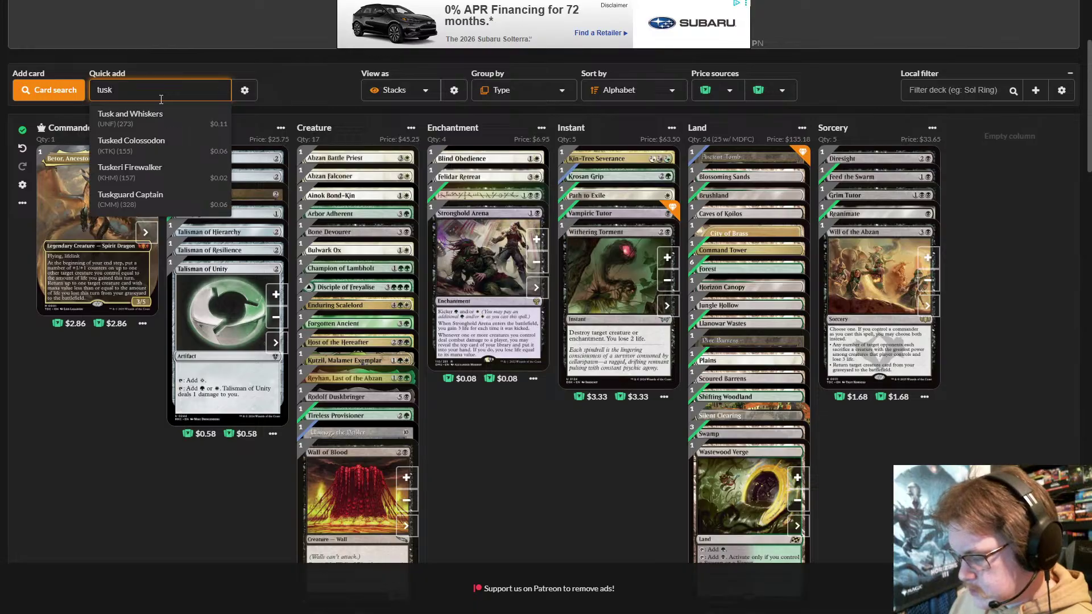
pyautogui.write('g')
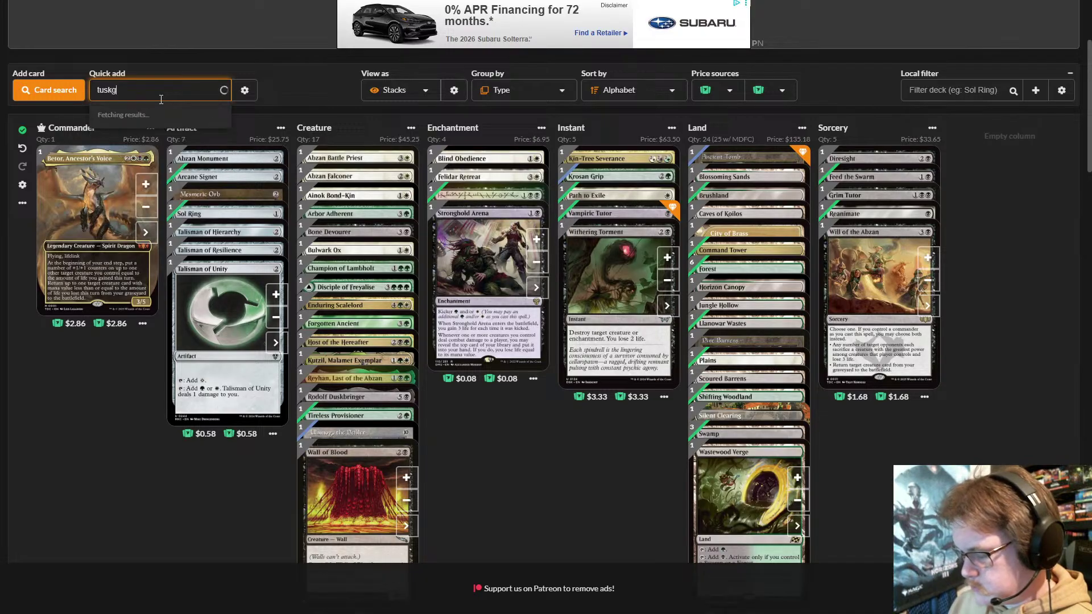
pyautogui.write('ua')
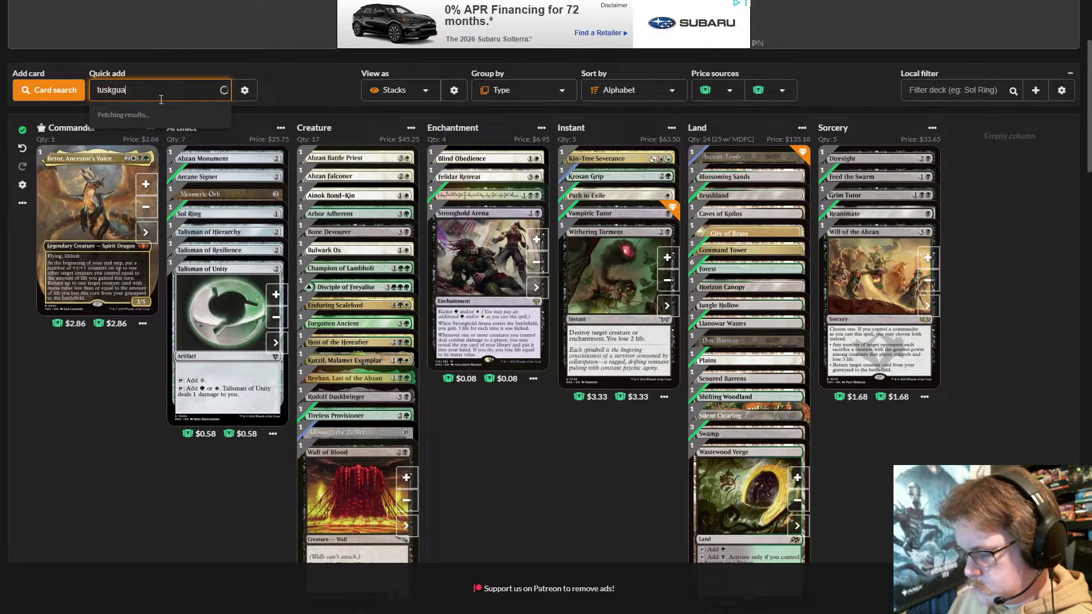
pyautogui.write('rd')
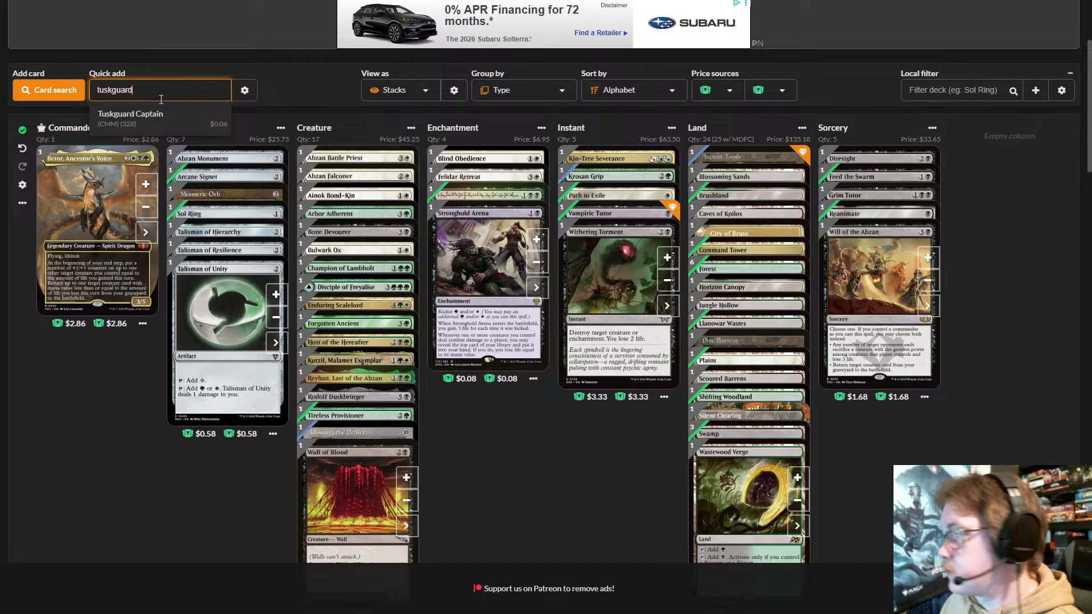
pyautogui.click(156, 119)
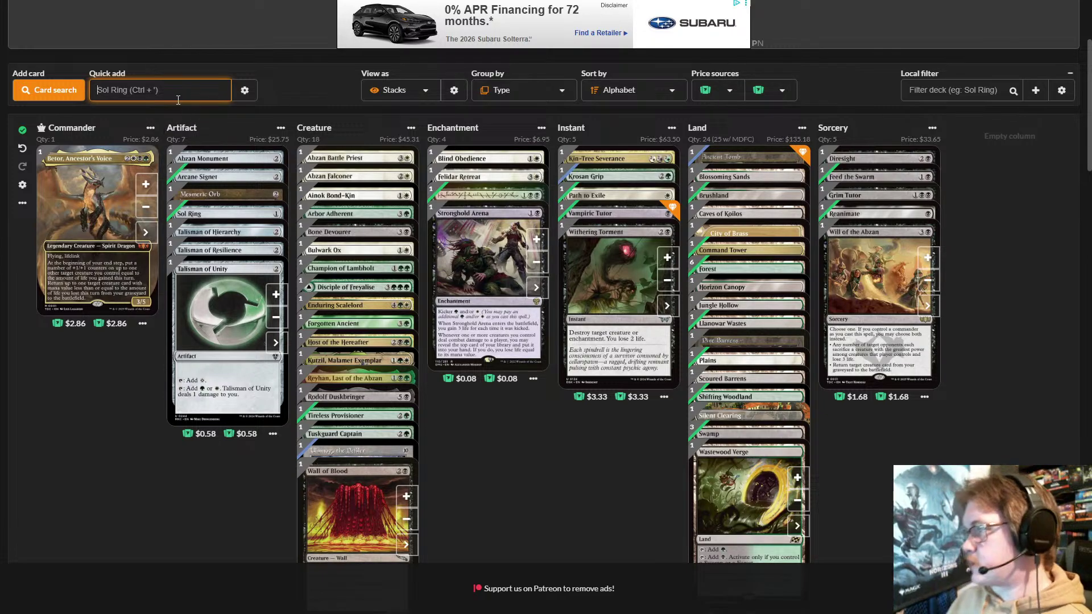
# - Quick-add the artifact Staff of Compleation to the deck
pyautogui.write('sl')
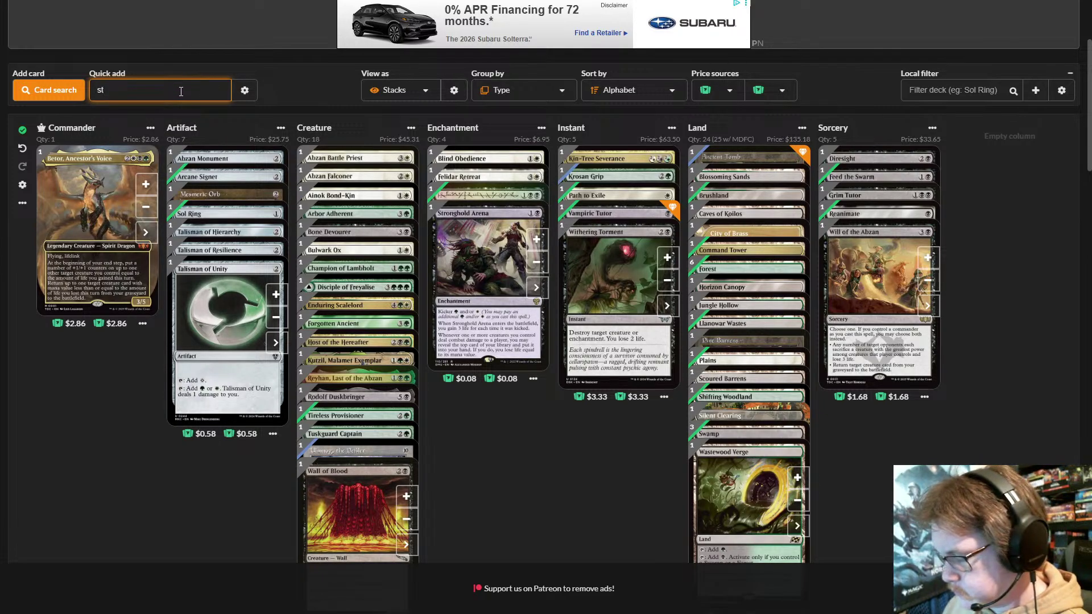
pyautogui.write('a')
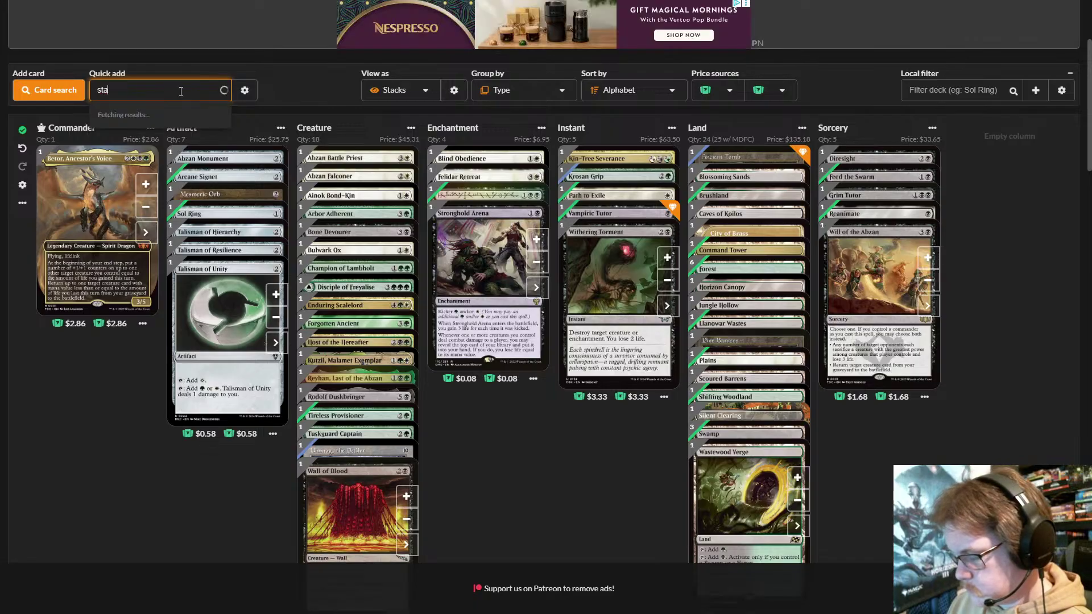
pyautogui.write('ff of ')
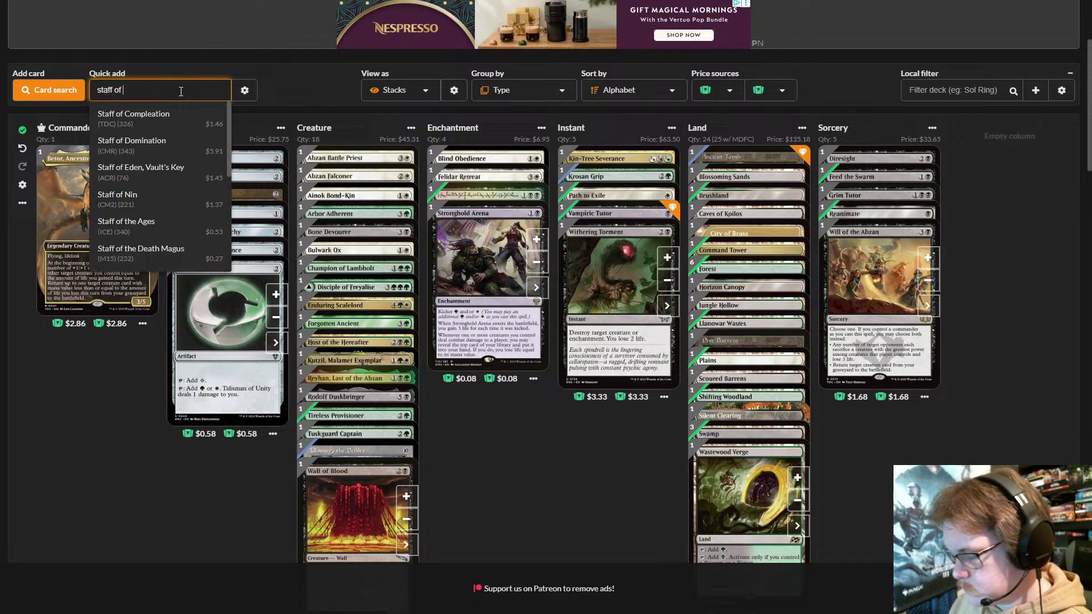
pyautogui.write('colop')
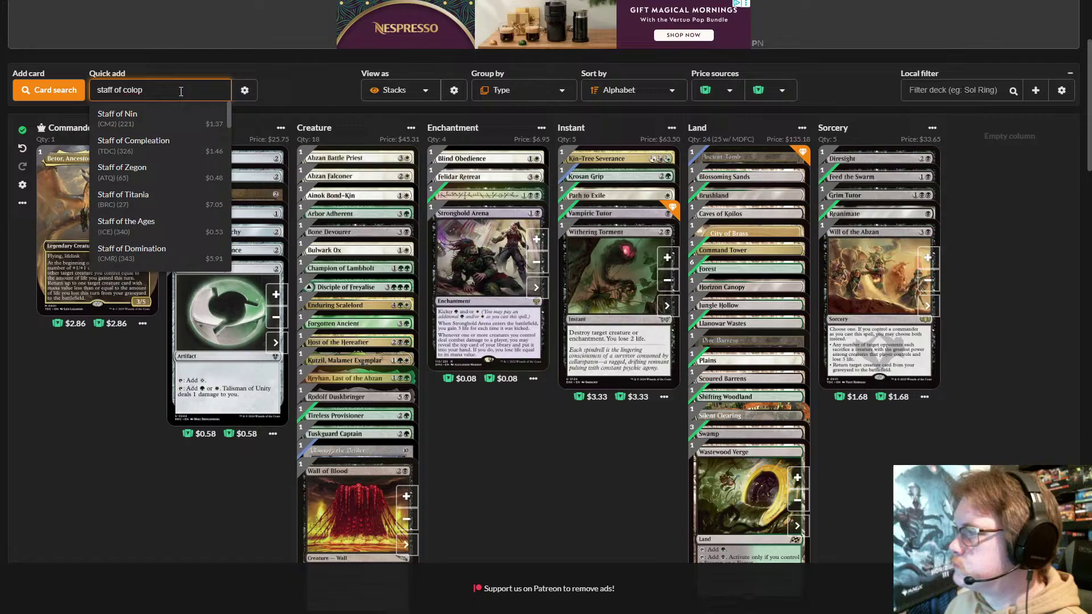
pyautogui.click(159, 145)
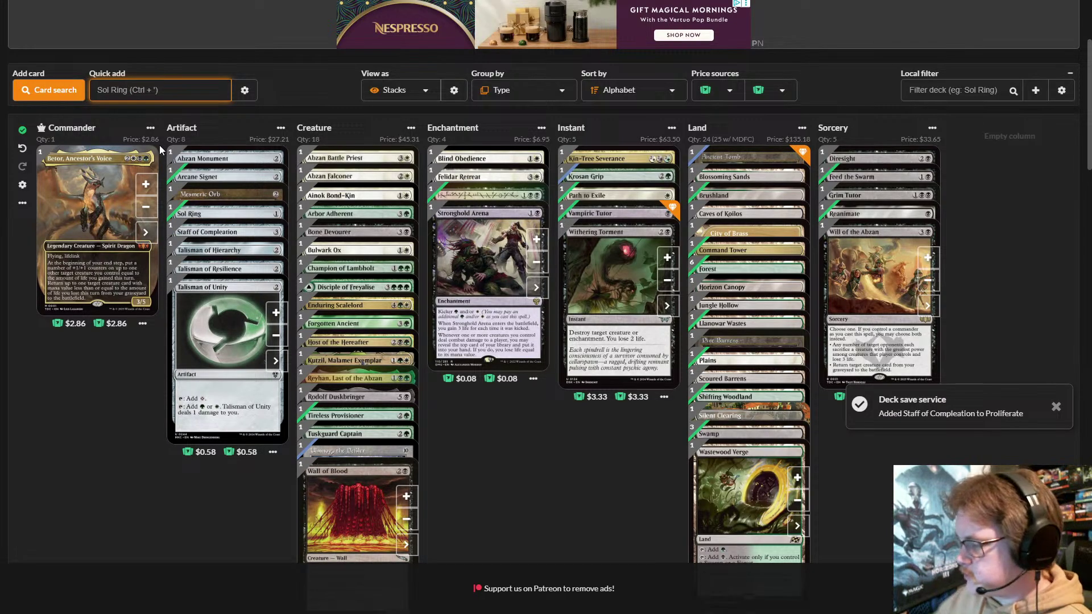
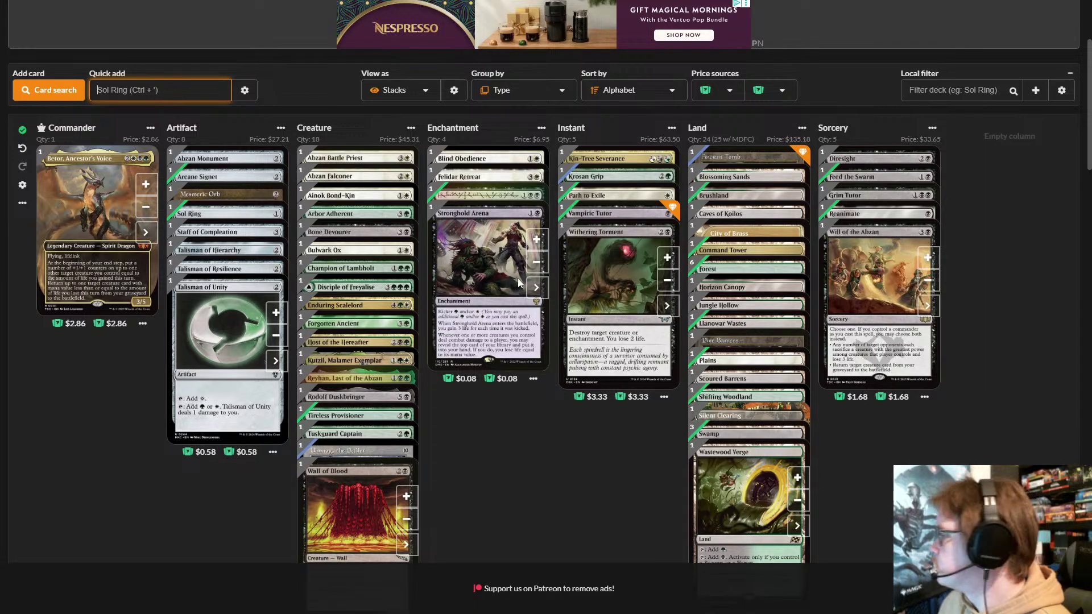
# - Add one more copy each of Swamp and Plains to the lands, bringing them to 4 and 2
pyautogui.click(576, 517)
pyautogui.scroll(-1, 575, 514)
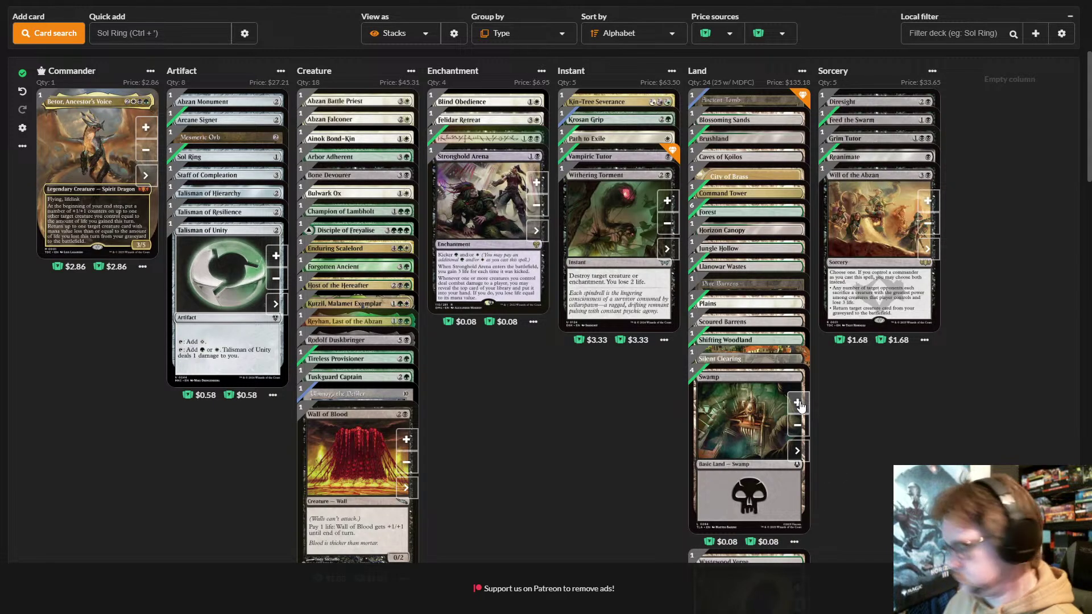
pyautogui.click(798, 404)
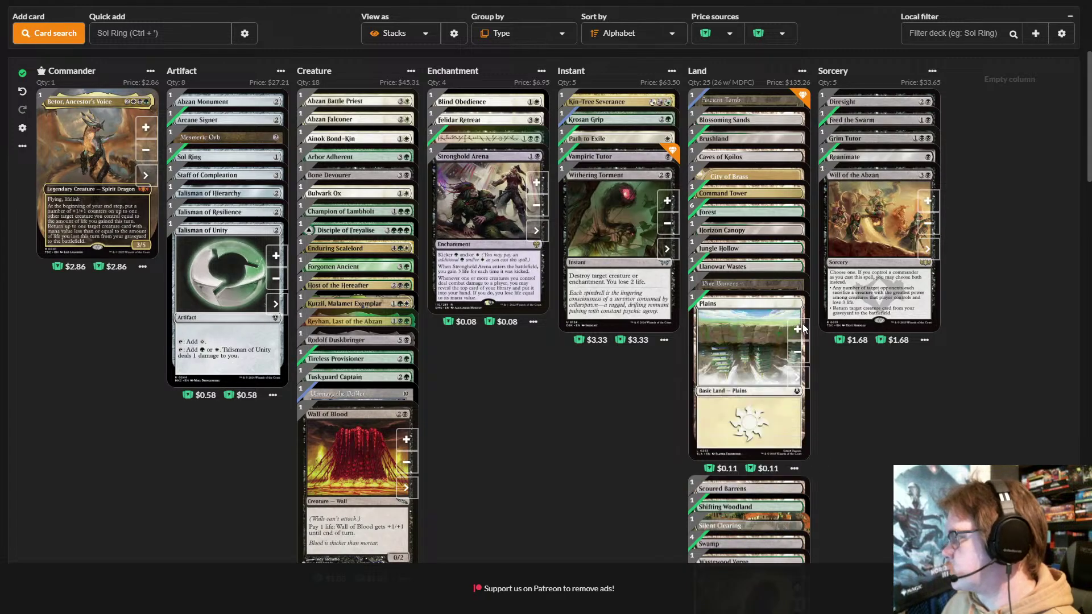
pyautogui.click(798, 330)
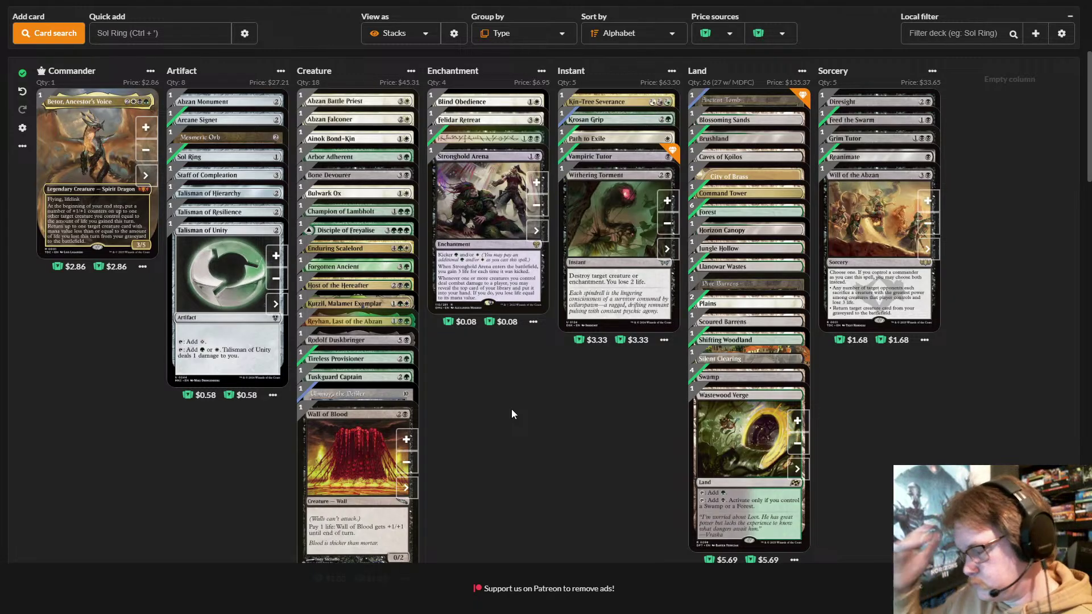
# - Quick-add the land Hushwood Verge to the deck
pyautogui.scroll(3, 152, 207)
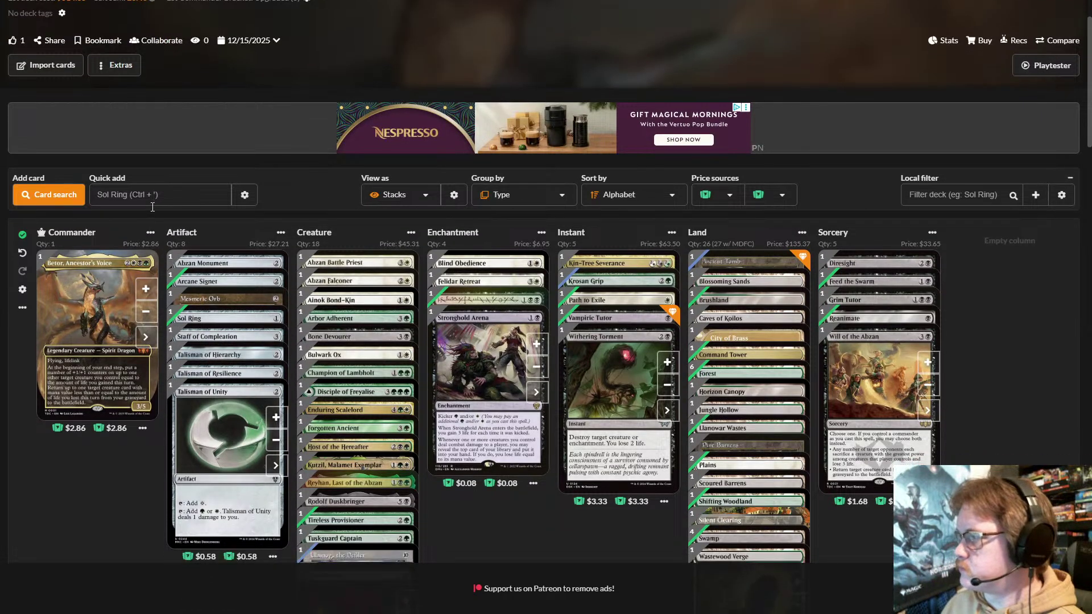
pyautogui.scroll(-2, 152, 207)
pyautogui.scroll(-1, 159, 104)
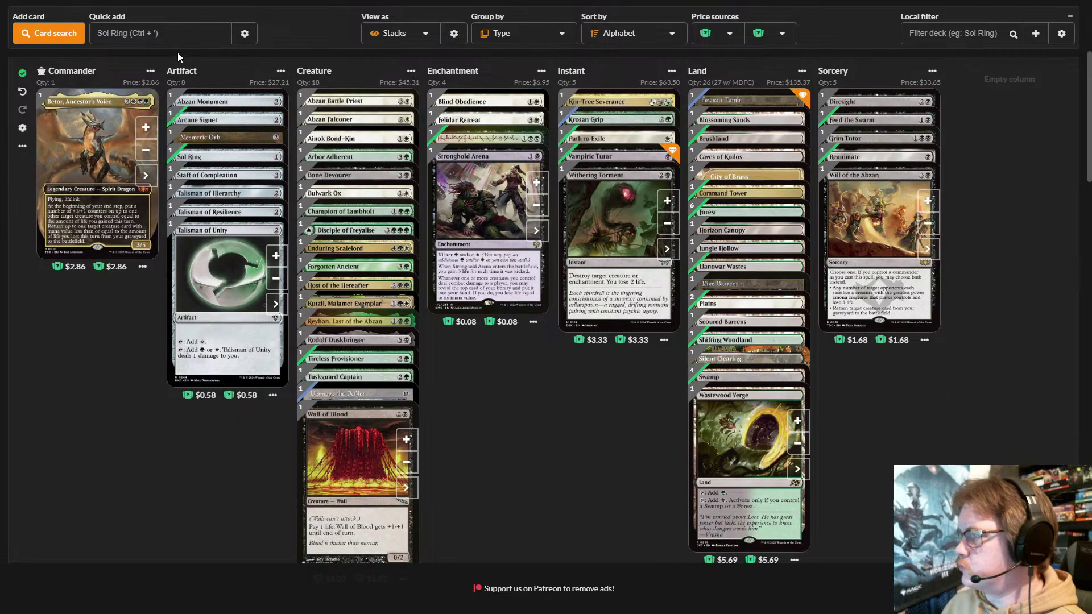
pyautogui.click(182, 35)
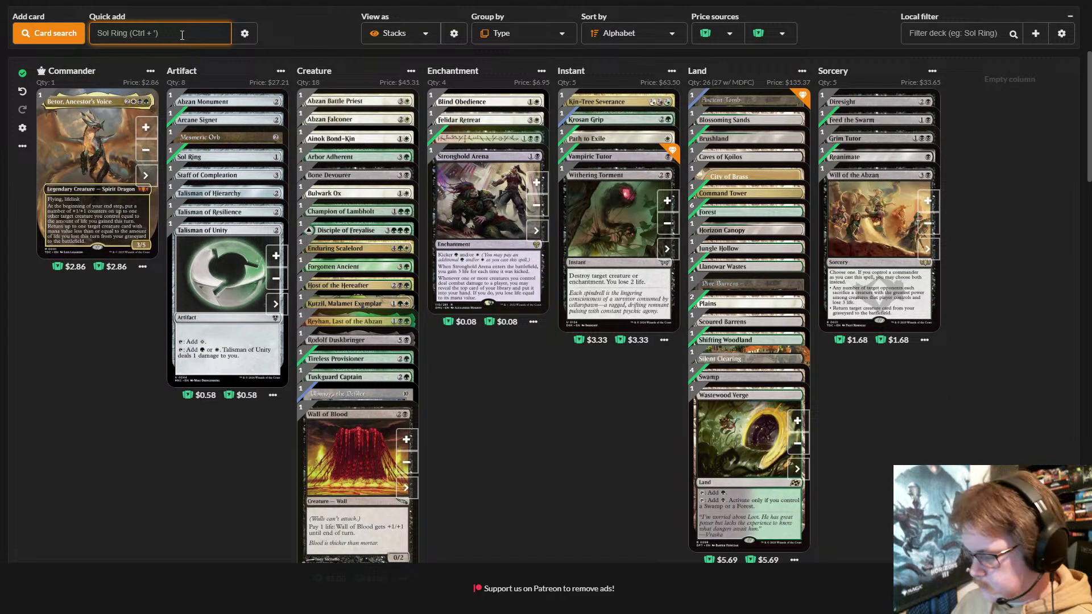
pyautogui.write('hushwo')
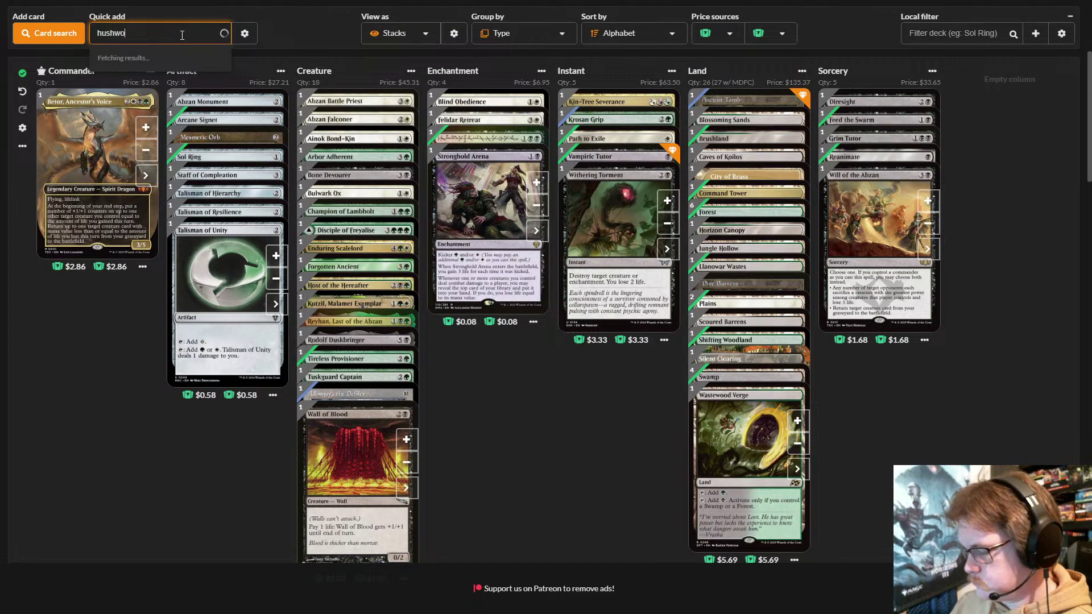
pyautogui.write('od ve')
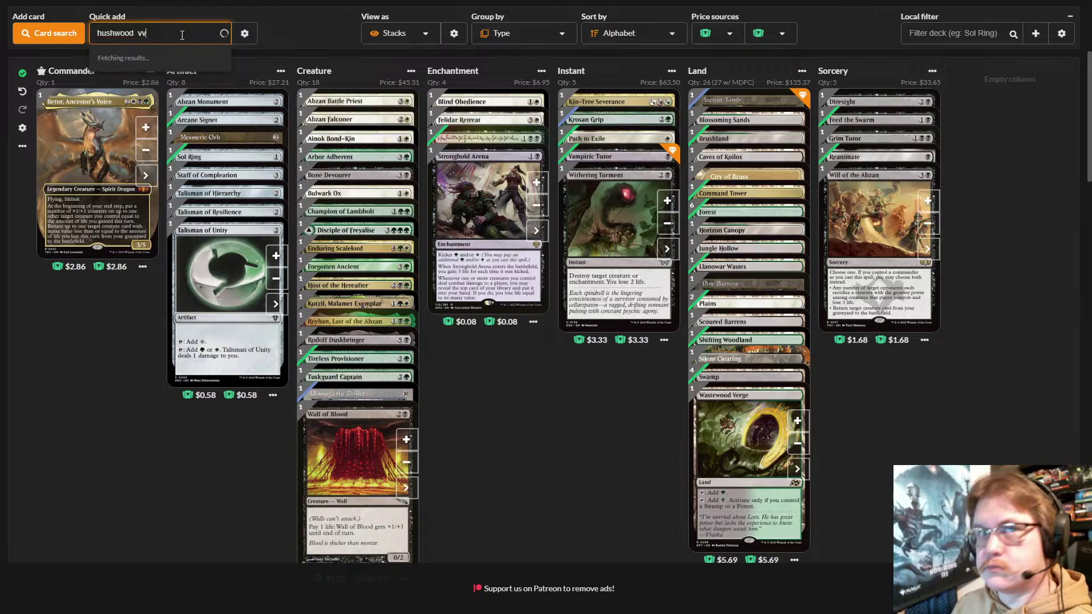
pyautogui.press('BackSpace')
pyautogui.press('BackSpace')
pyautogui.press('BackSpace')
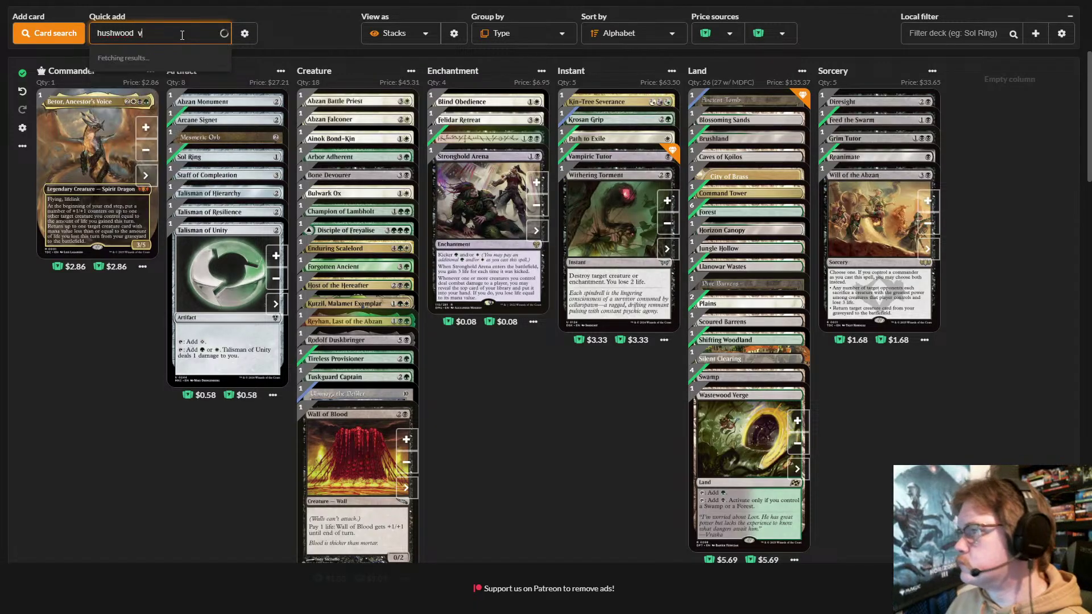
pyautogui.write('ver')
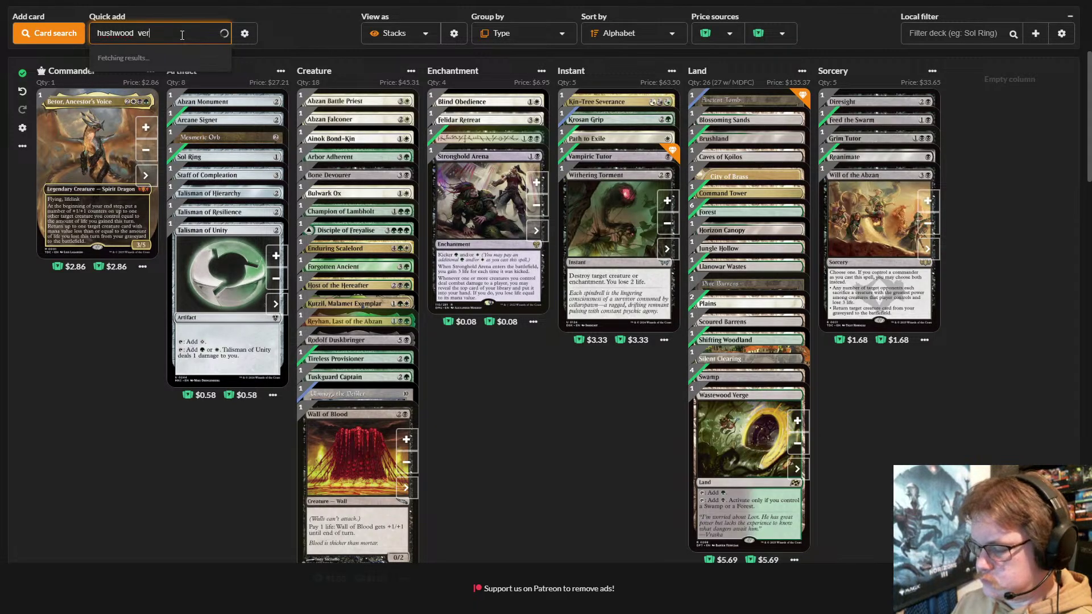
pyautogui.write('ge')
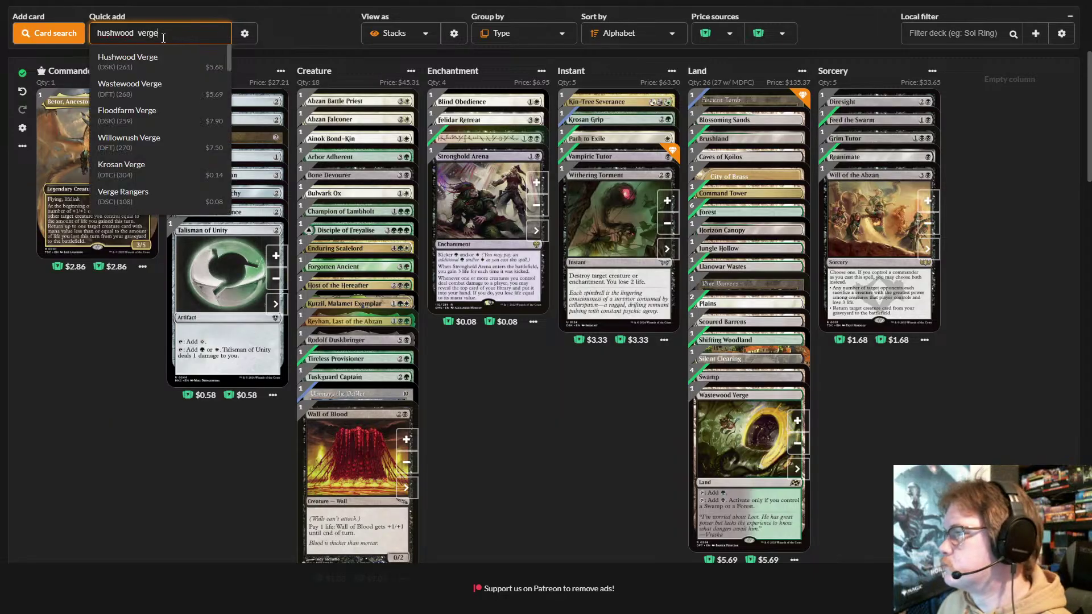
pyautogui.click(181, 68)
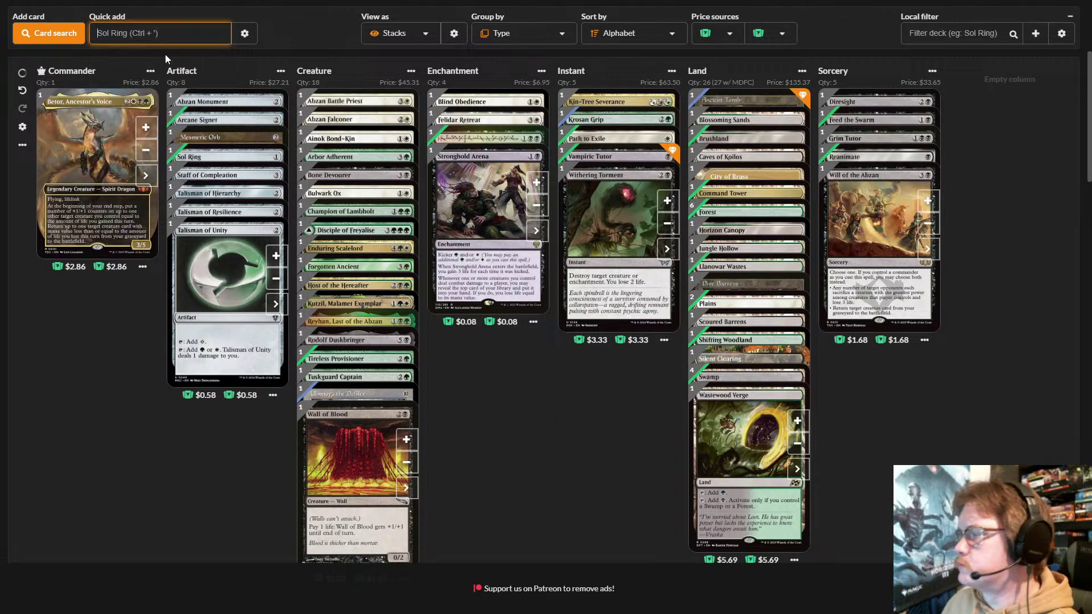
# - Set Hushwood Verge to the Duskmourn: House of Horror (DSK) 332 printing in foil and return to the deck list
pyautogui.moveTo(776, 244)
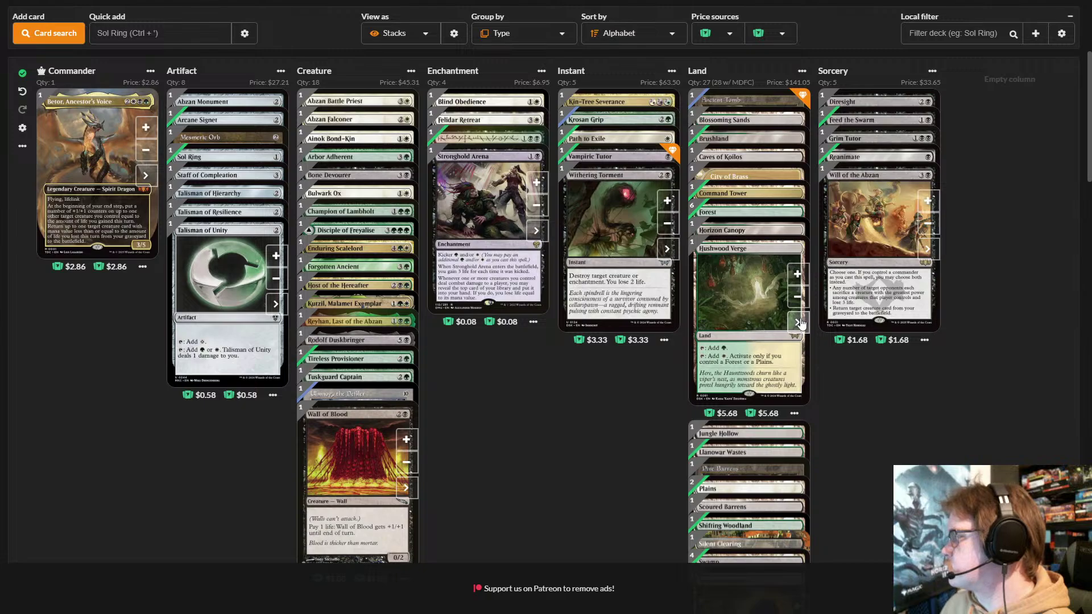
pyautogui.click(797, 322)
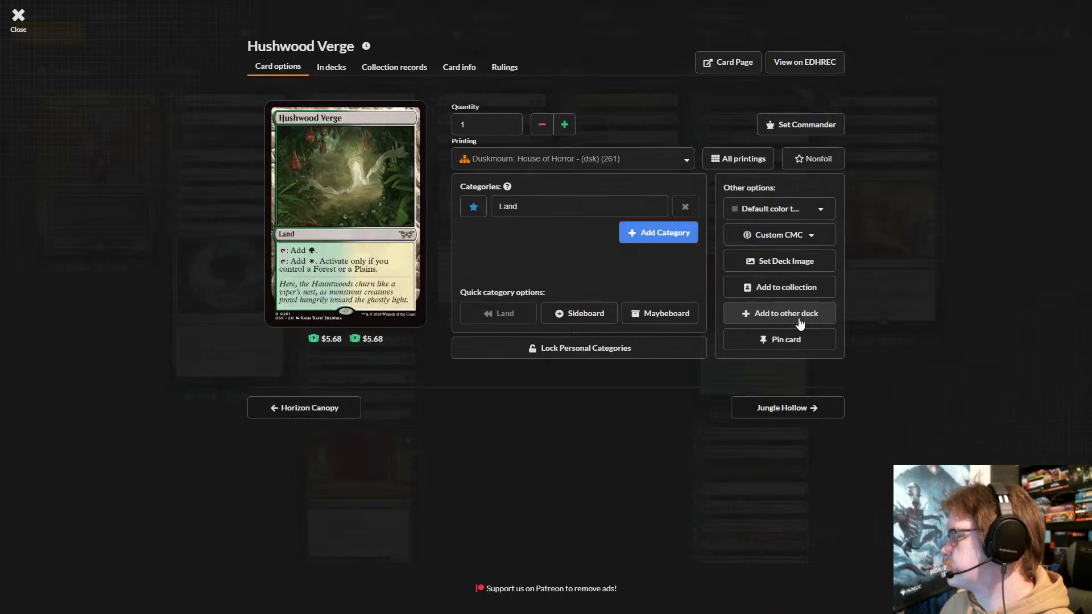
pyautogui.click(729, 159)
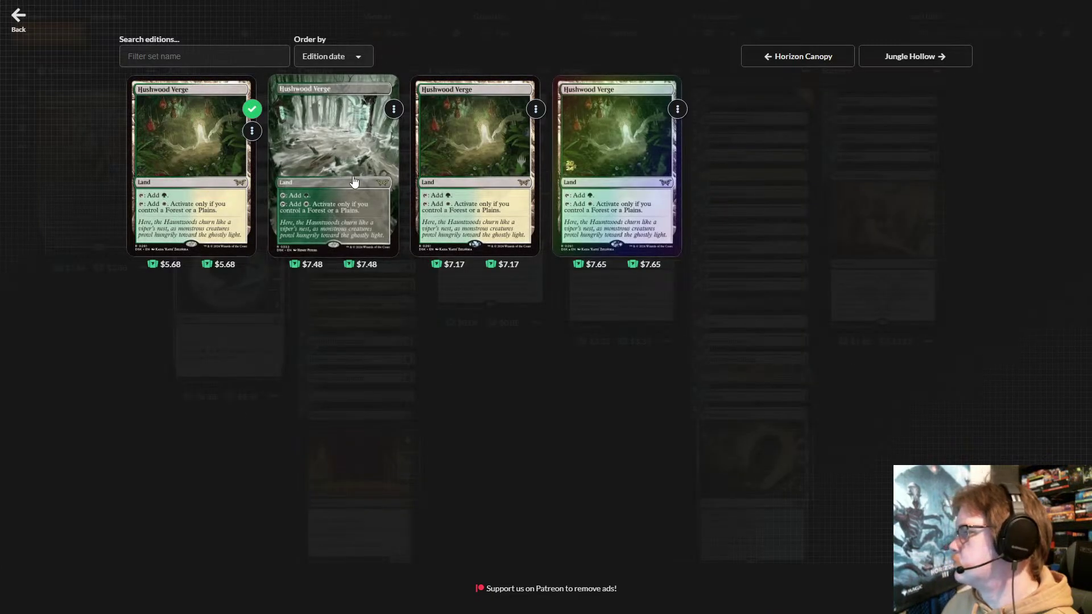
pyautogui.click(349, 175)
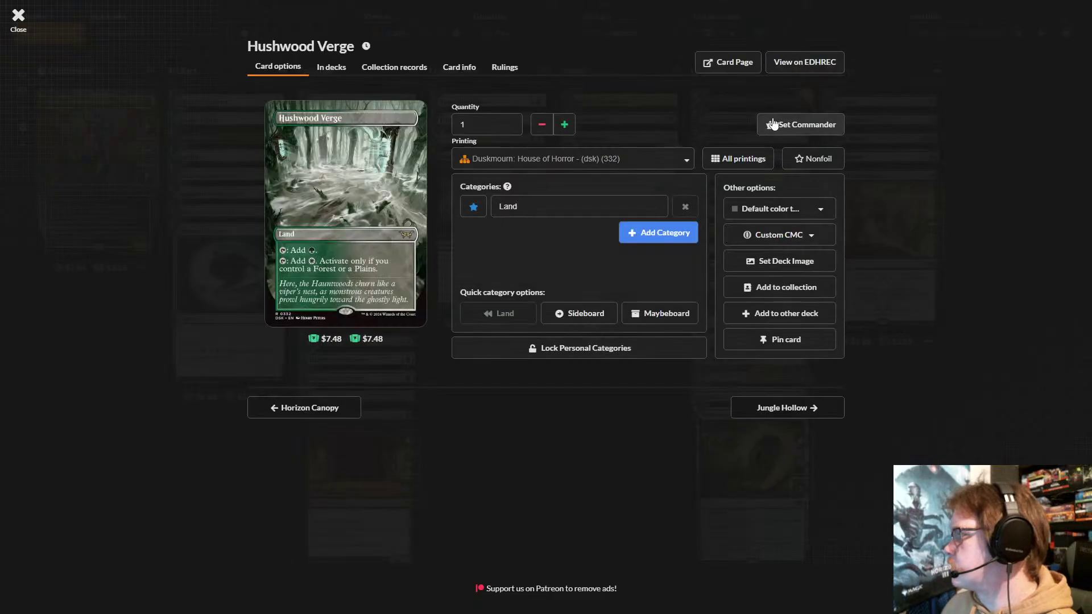
pyautogui.click(799, 162)
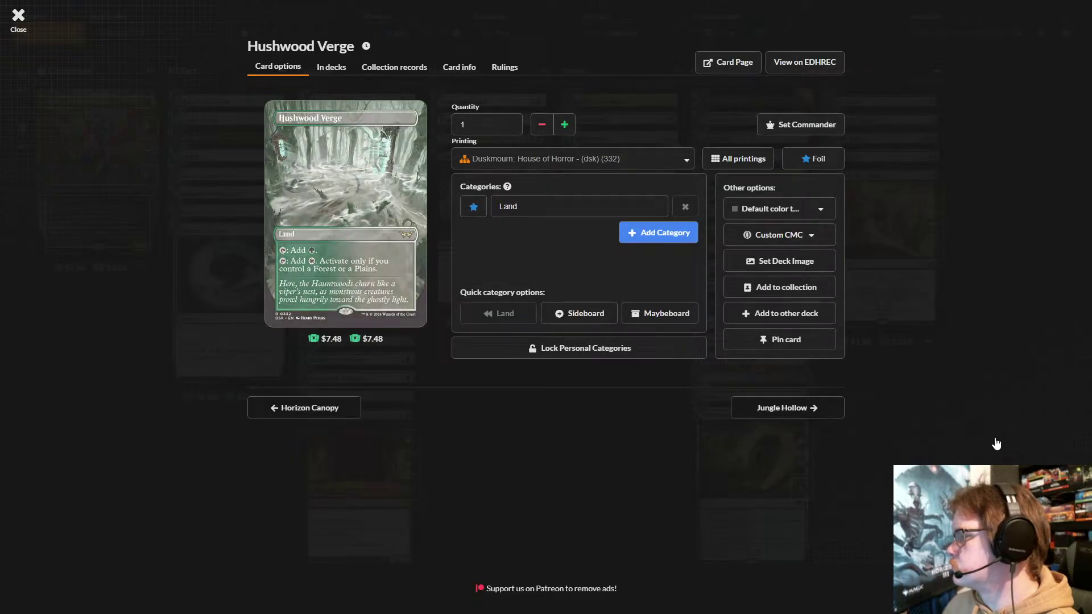
pyautogui.click(441, 565)
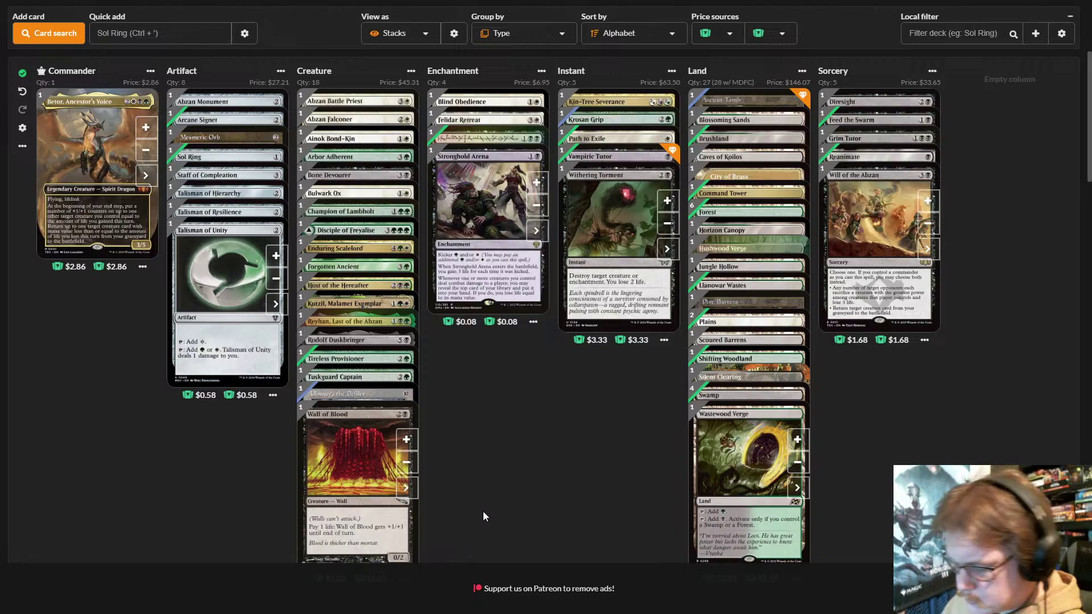
# - Quick-add the artifact Aetherflux Reservoir to the deck
pyautogui.click(168, 39)
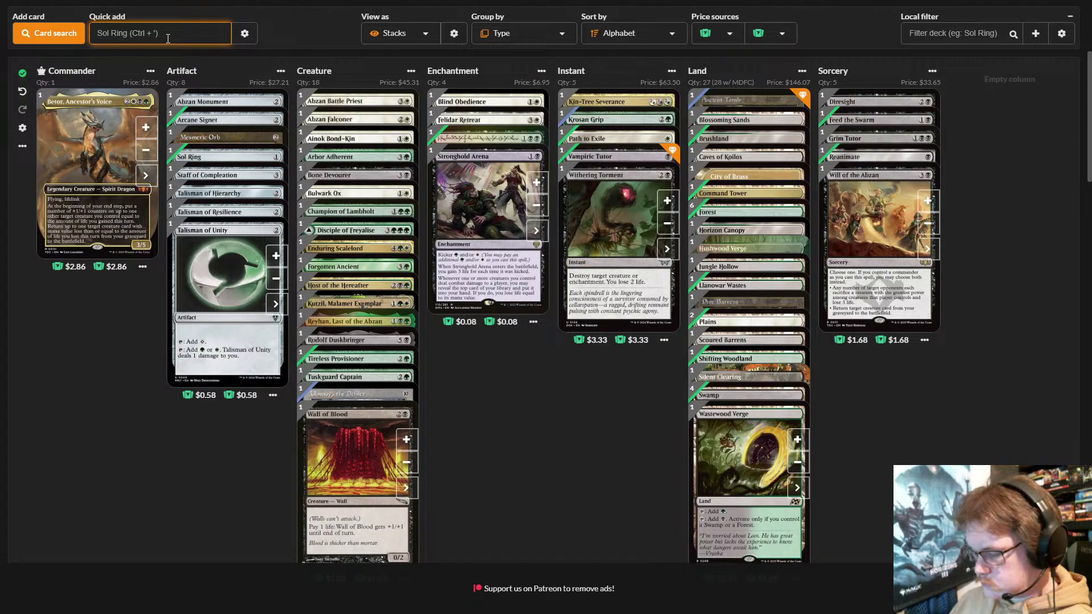
pyautogui.write('aethe')
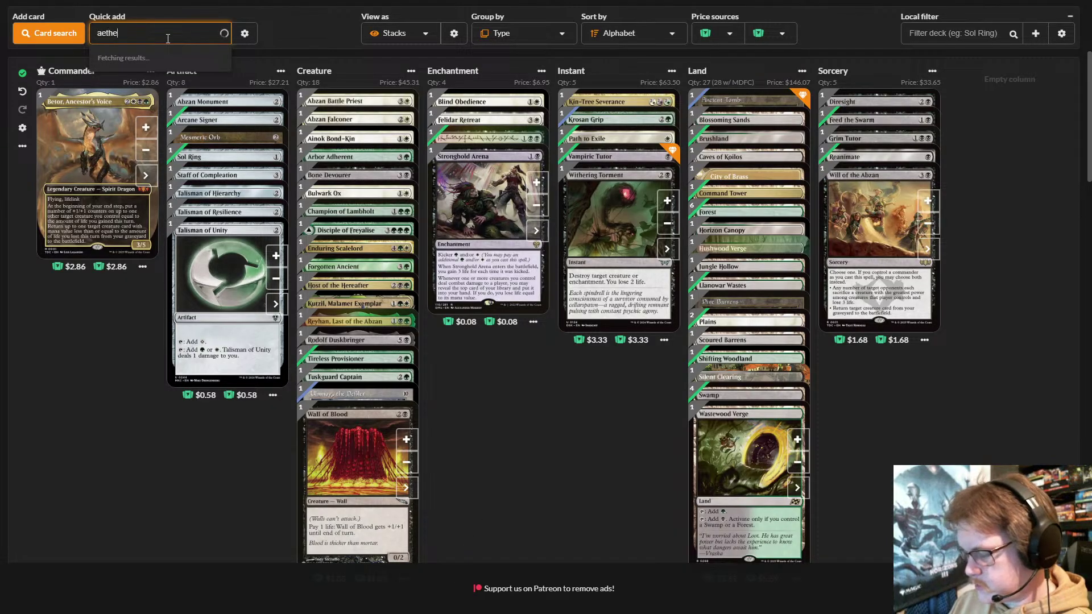
pyautogui.write('rfl')
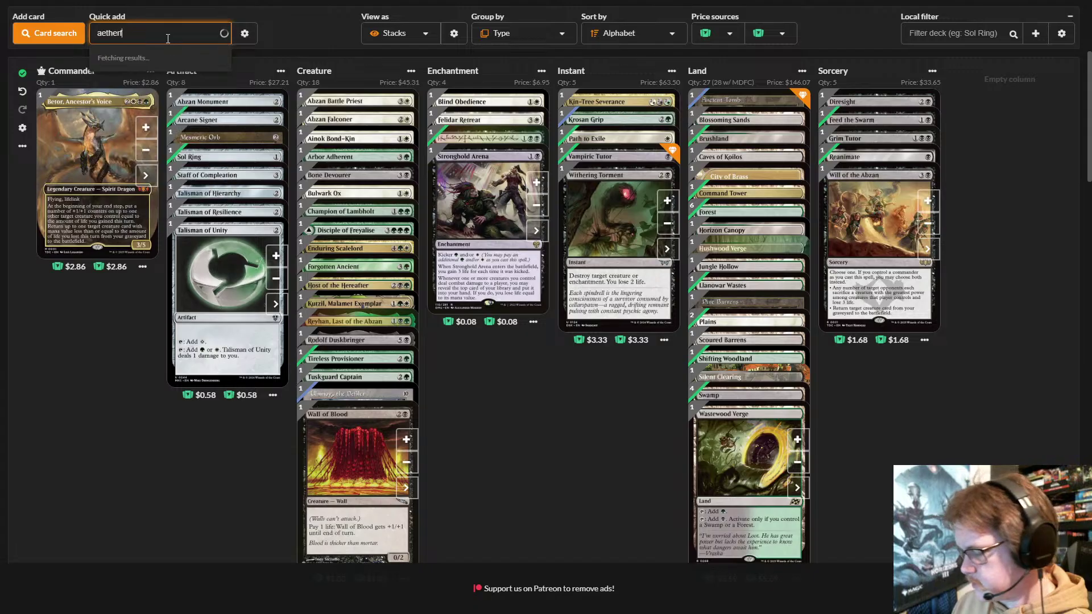
pyautogui.write('ix r')
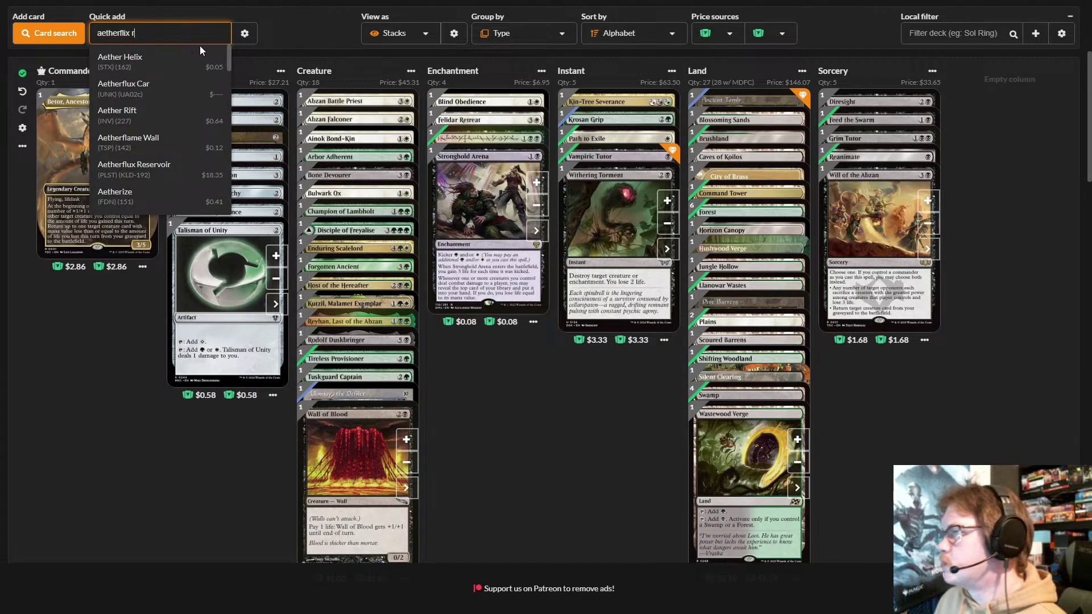
pyautogui.rightClick(126, 33)
pyautogui.press('Escape')
pyautogui.press('Delete')
pyautogui.write('u')
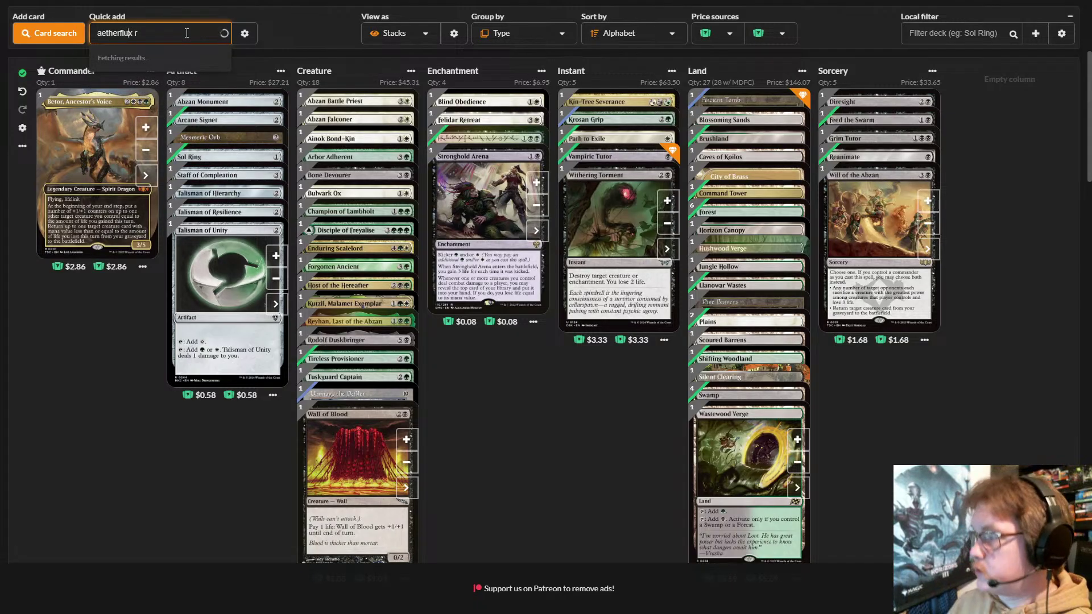
pyautogui.click(185, 60)
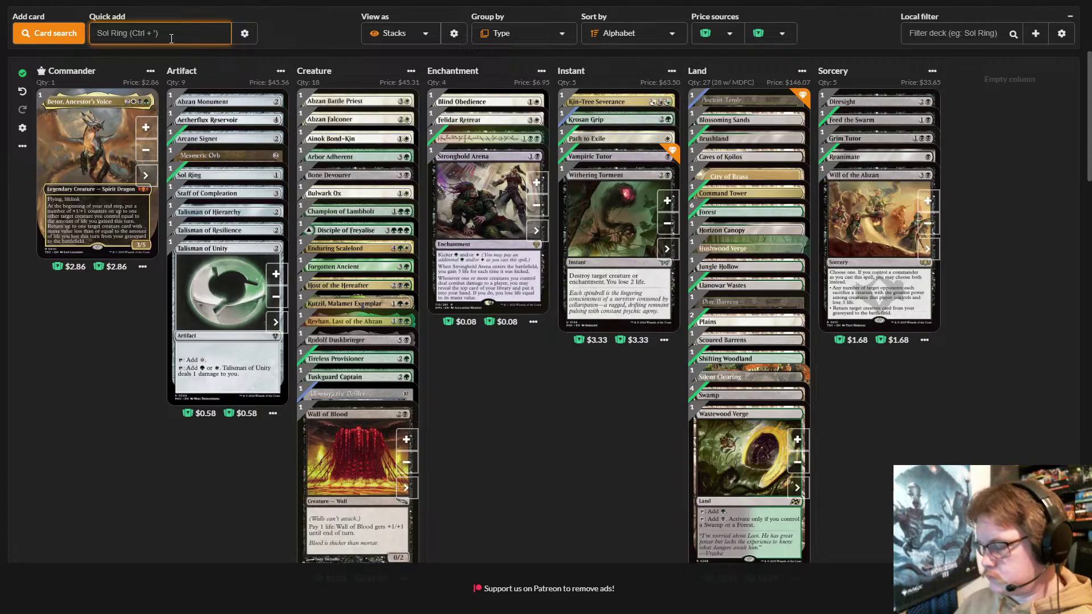
# - Quick-add the land Yavimaya, Cradle of Growth to the deck
pyautogui.write('ya')
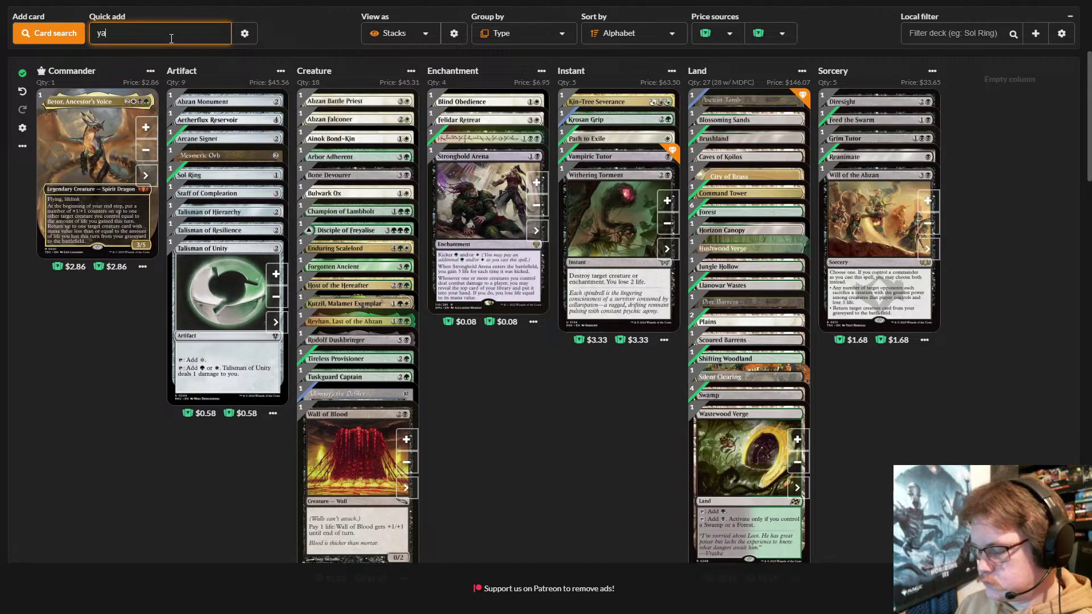
pyautogui.write('vimaya')
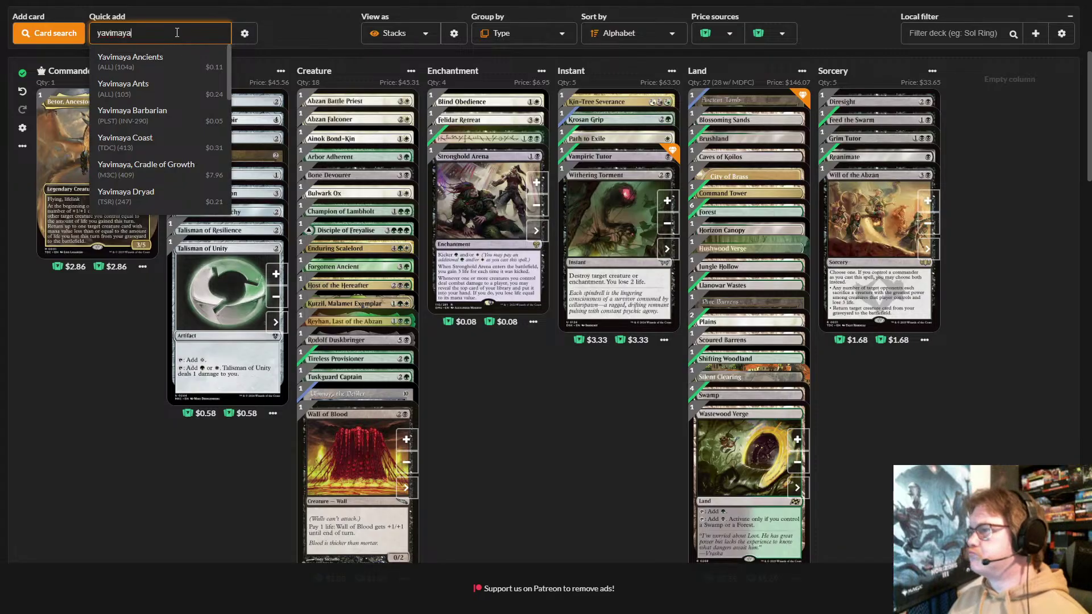
pyautogui.write(', cradle')
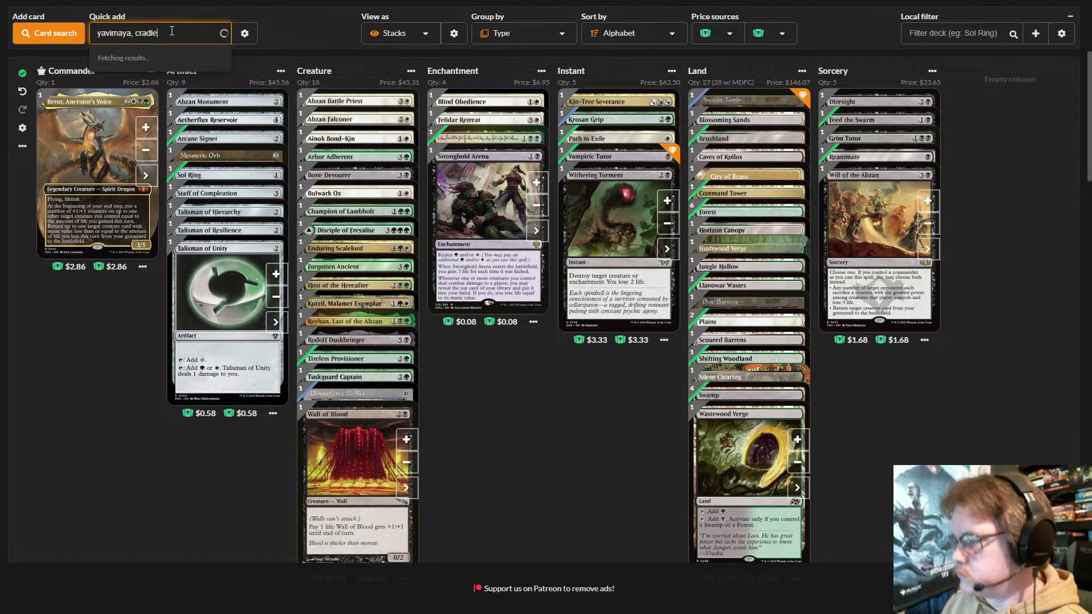
pyautogui.click(173, 56)
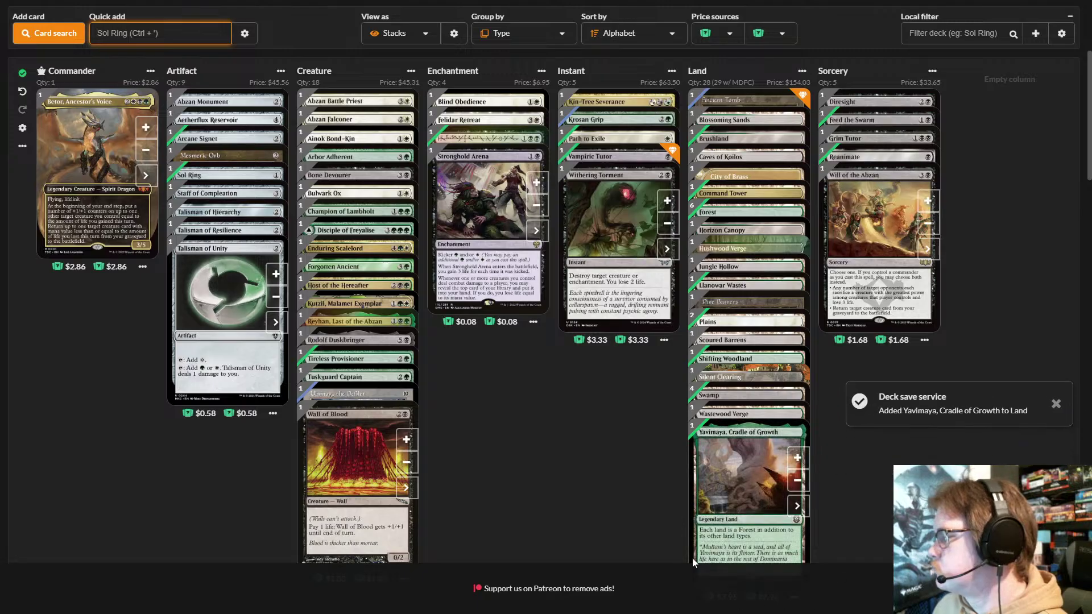
# - Set Yavimaya, Cradle of Growth to the Modern Horizons 2 (mh2) 480 printing and return to the deck list
pyautogui.click(798, 520)
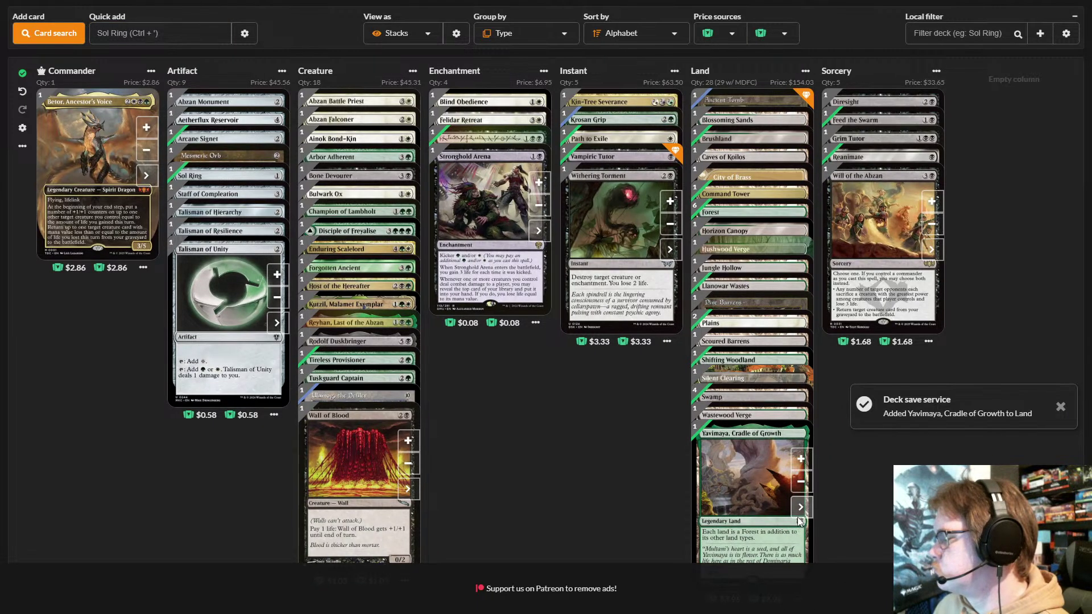
pyautogui.click(798, 520)
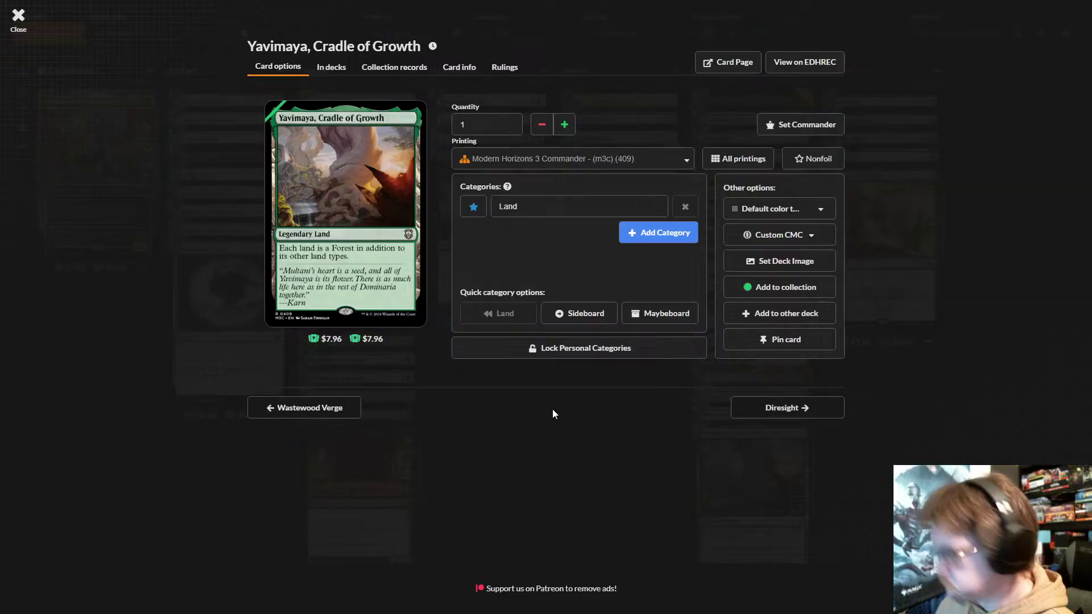
pyautogui.click(749, 165)
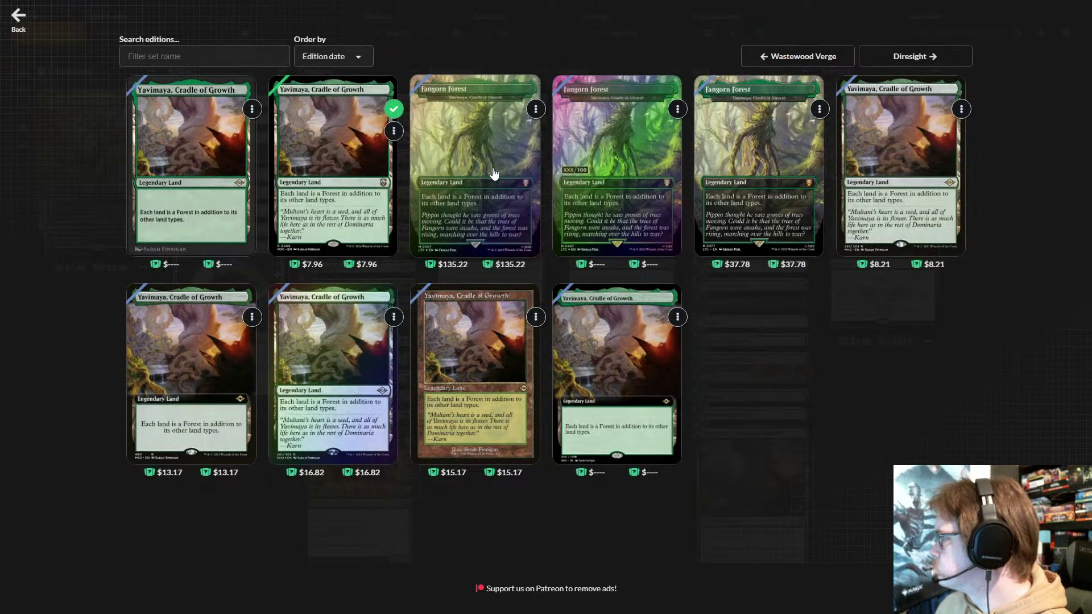
pyautogui.click(212, 373)
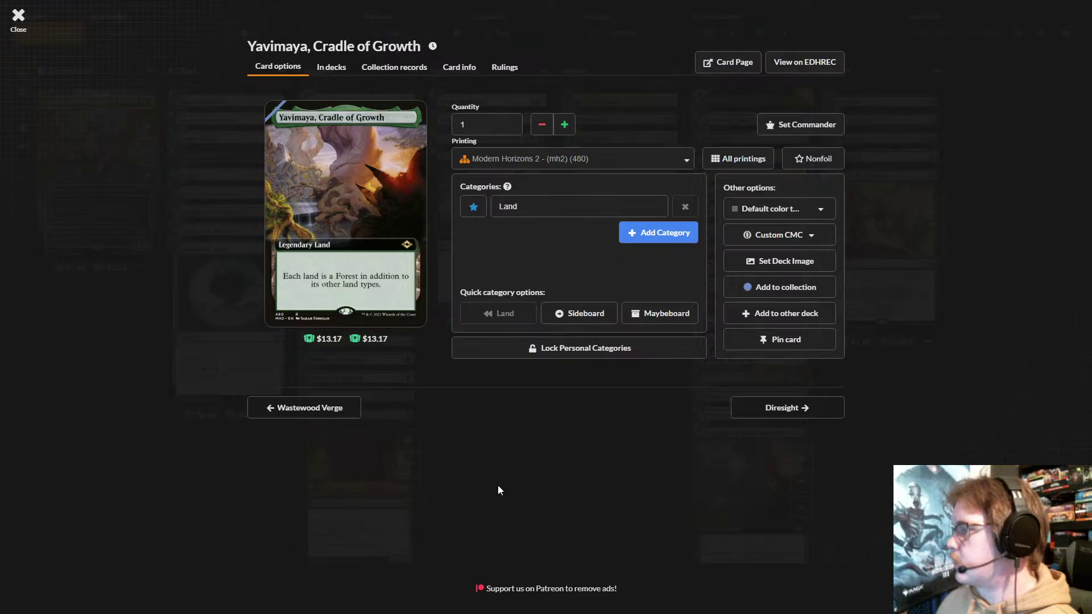
pyautogui.click(497, 486)
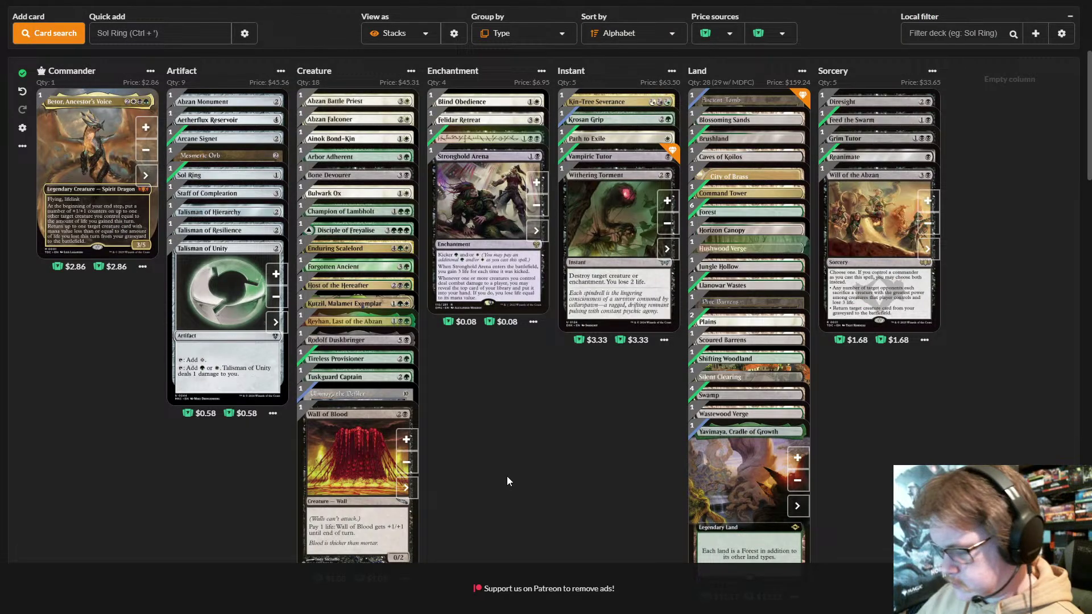
# - Quick-add the enchantment Greed to the deck
pyautogui.click(166, 34)
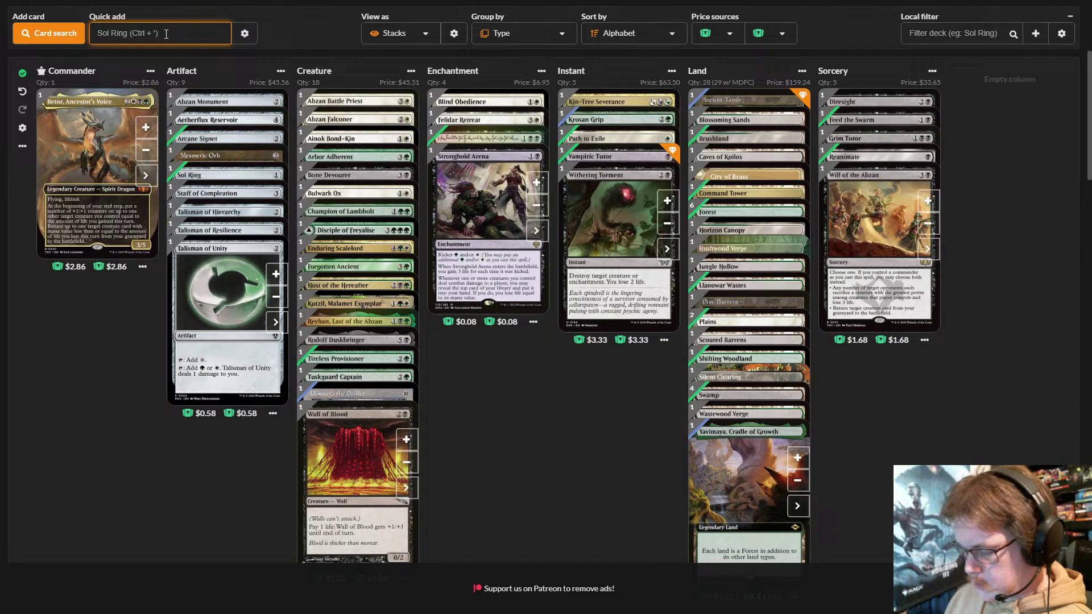
pyautogui.write('greed')
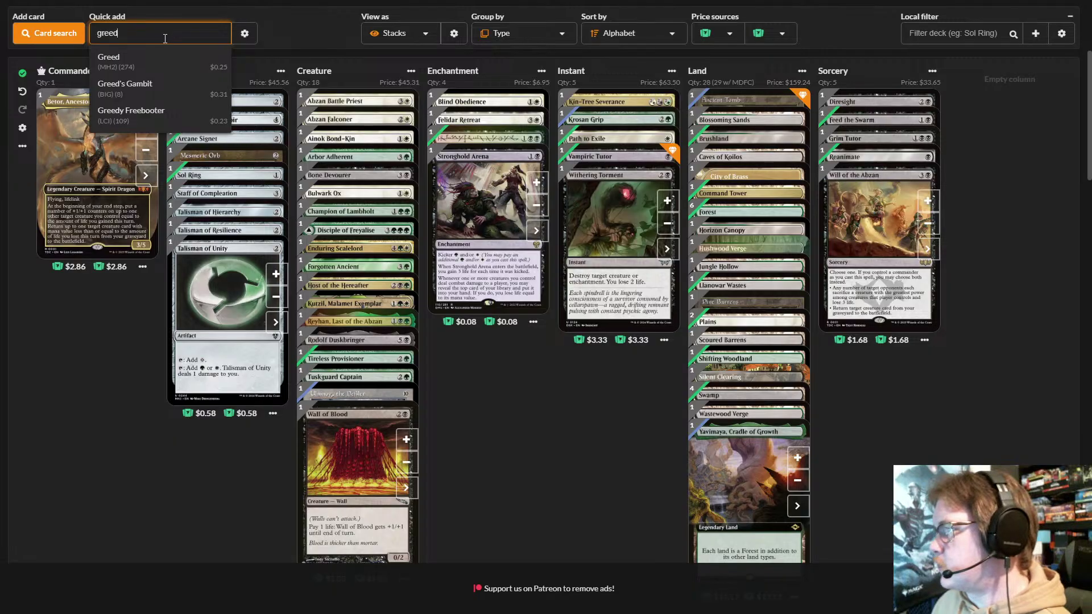
pyautogui.click(161, 59)
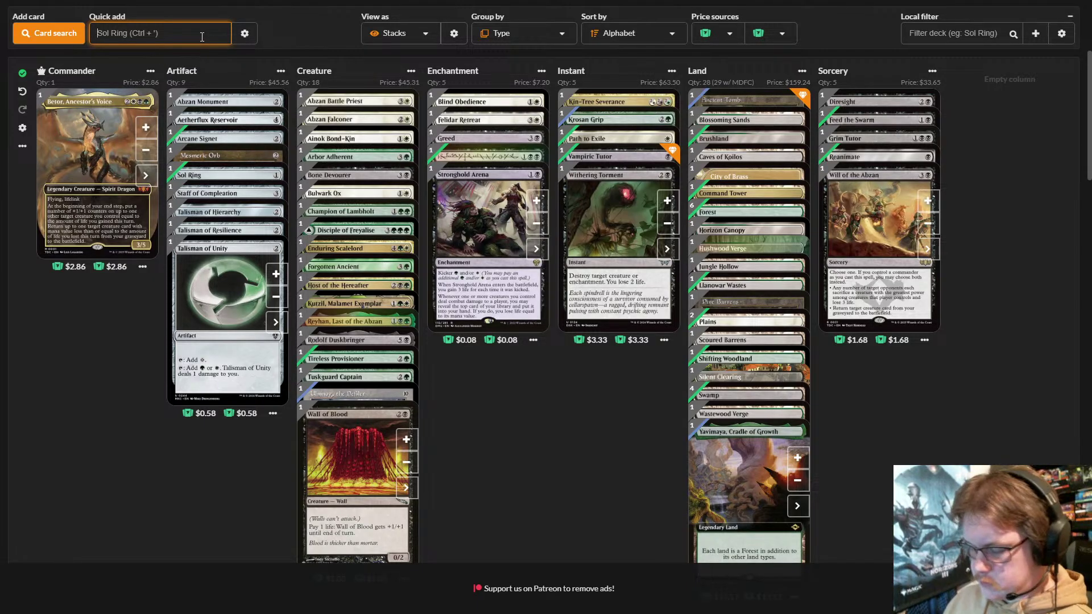
# - Quick-add the land Nurturing Peatland to the deck
pyautogui.write('nurt')
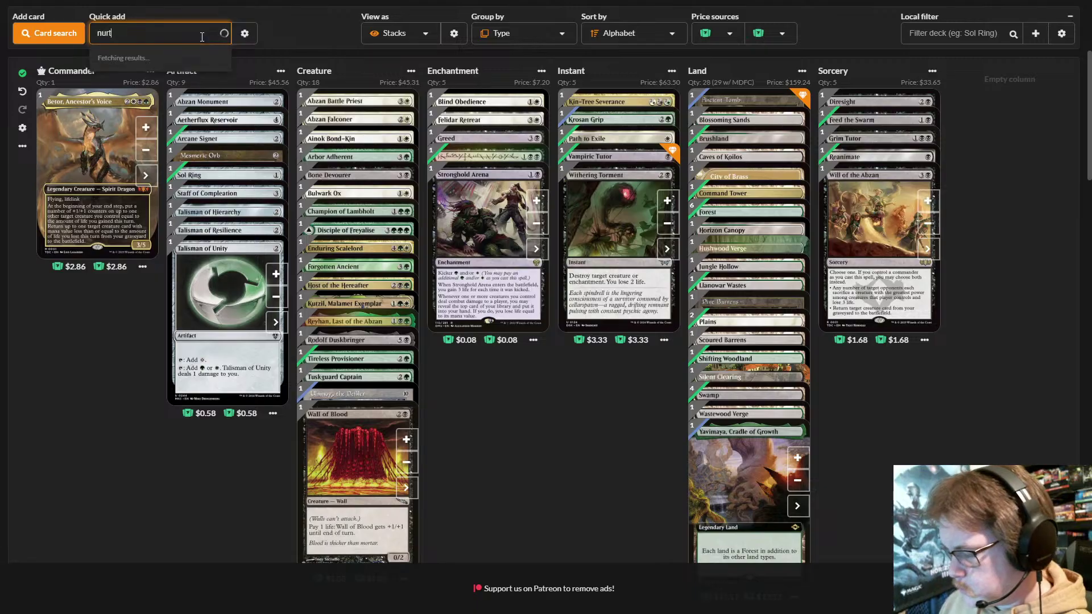
pyautogui.write('uring')
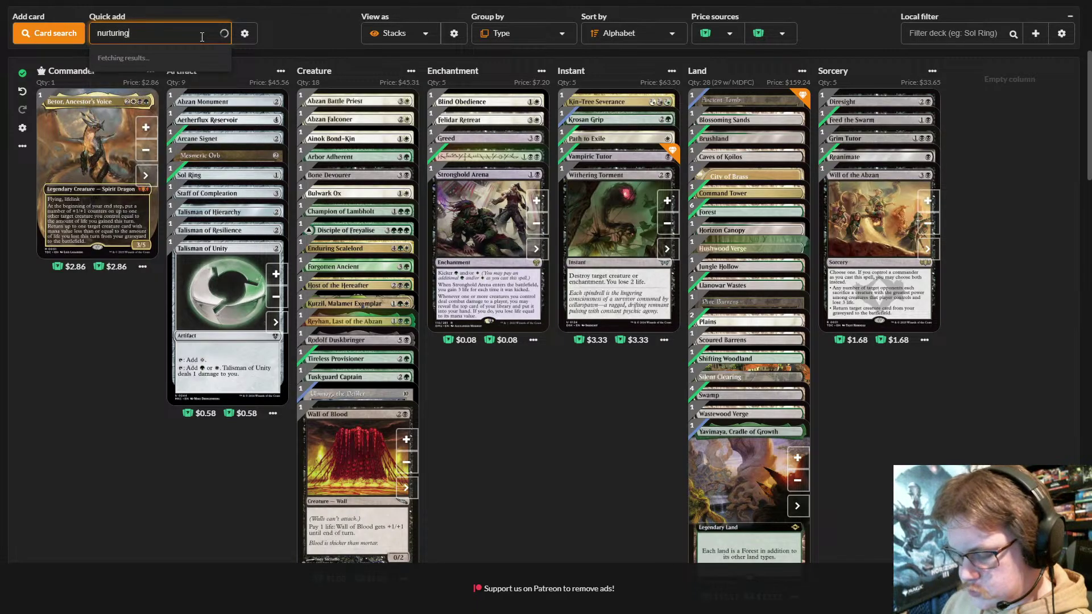
pyautogui.write(' pea')
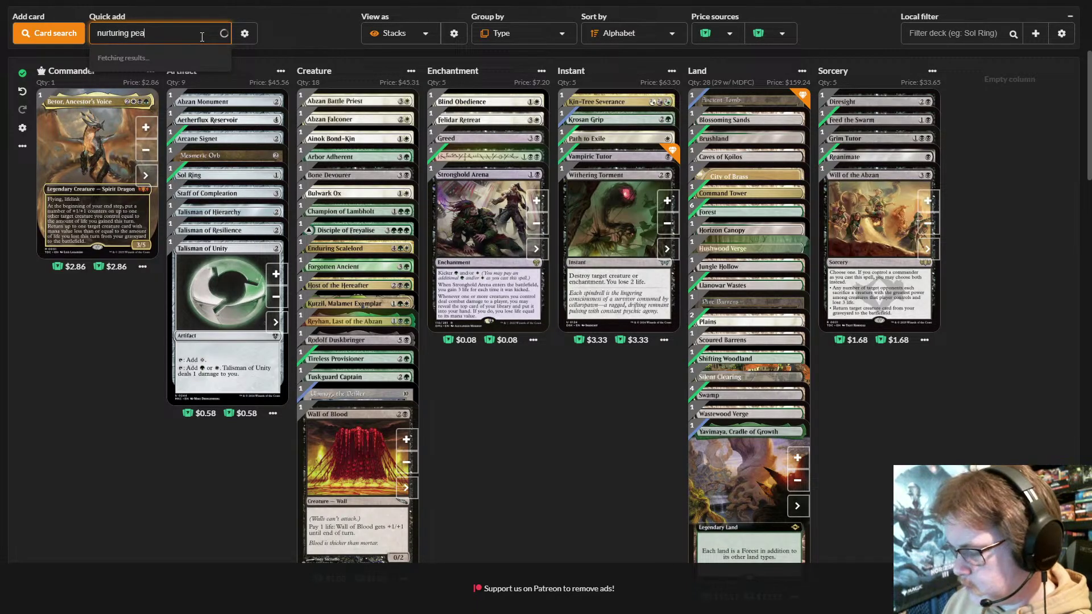
pyautogui.write('t')
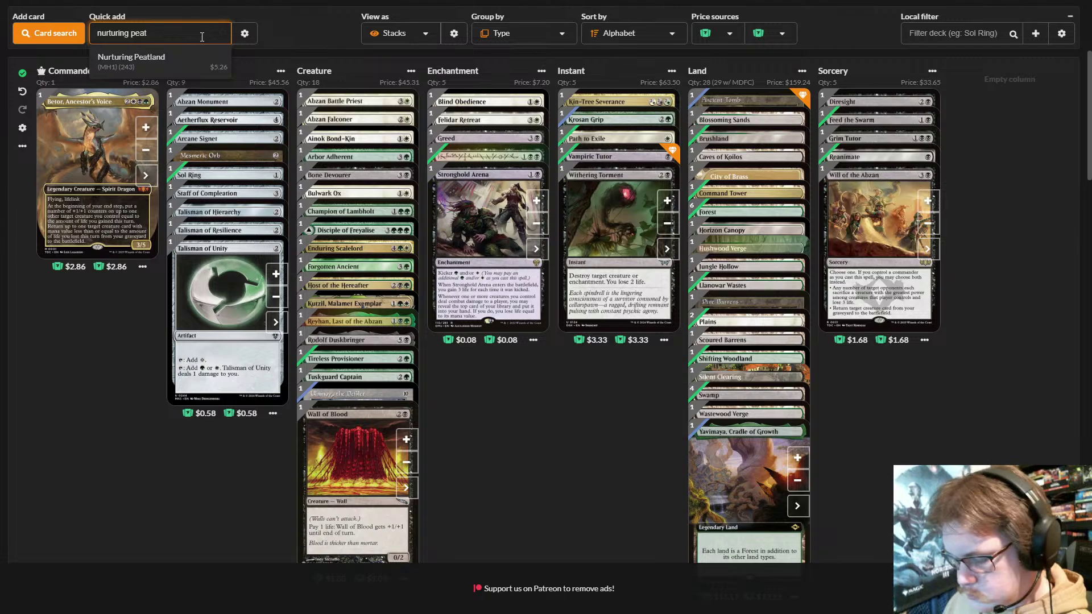
pyautogui.write('land')
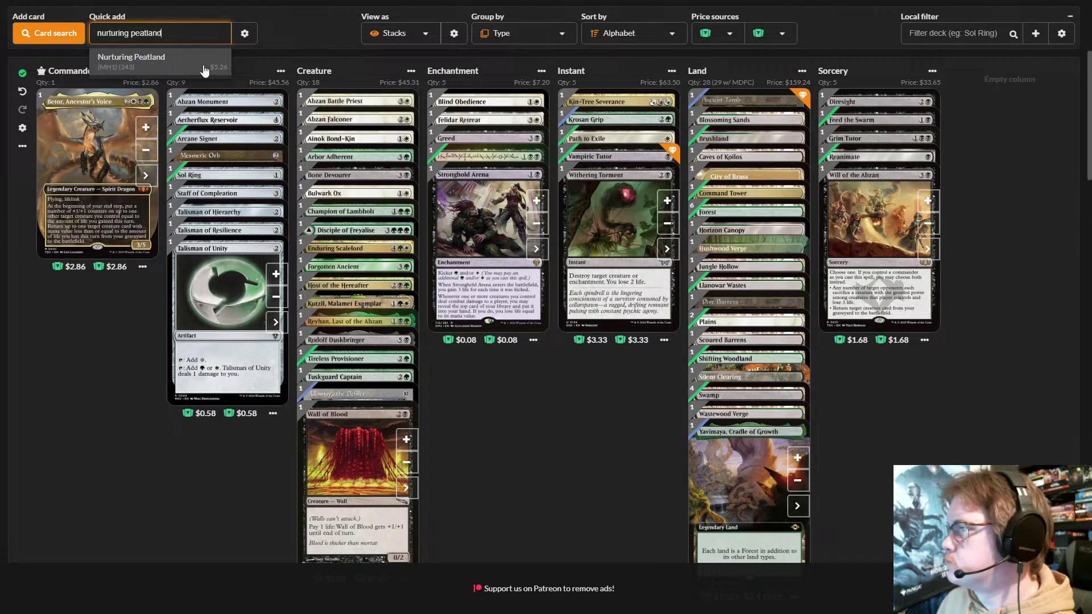
pyautogui.click(202, 65)
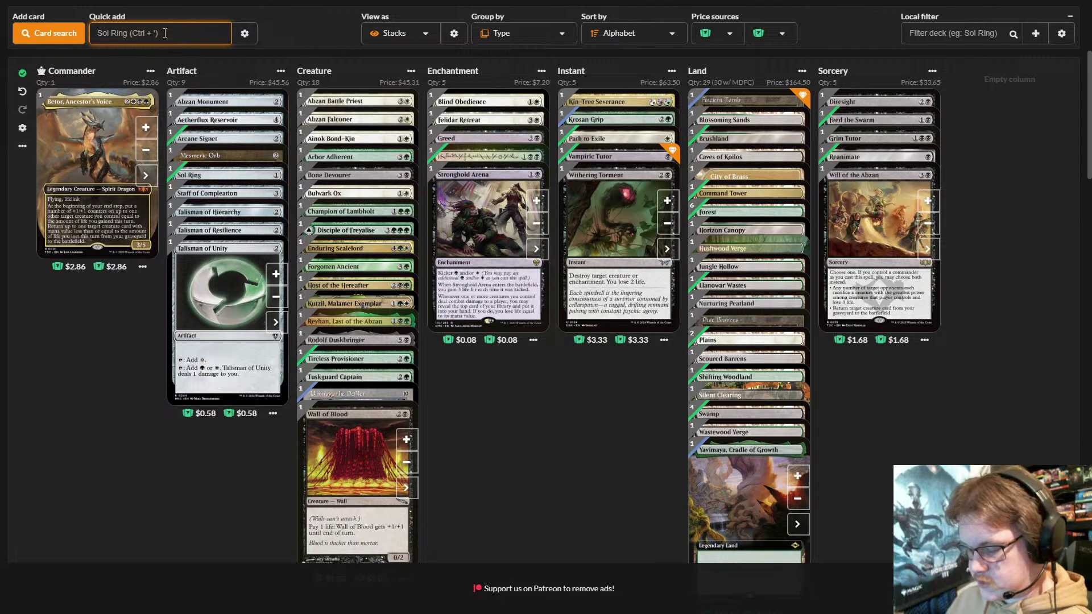
# - Quick-add the enchantment Black Market Connections to the deck
pyautogui.write('bla')
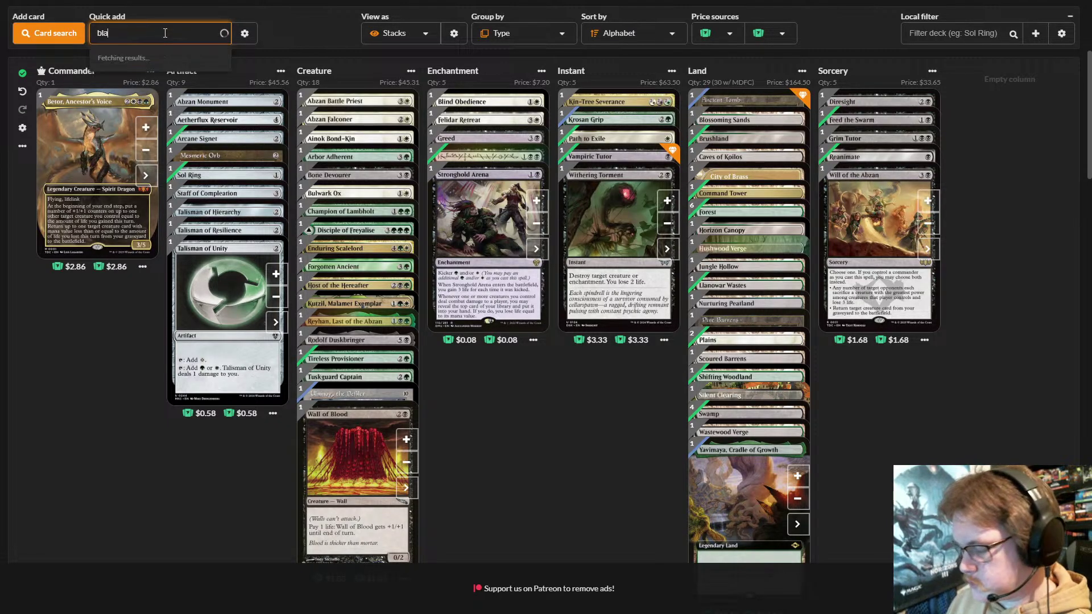
pyautogui.write('ck mar')
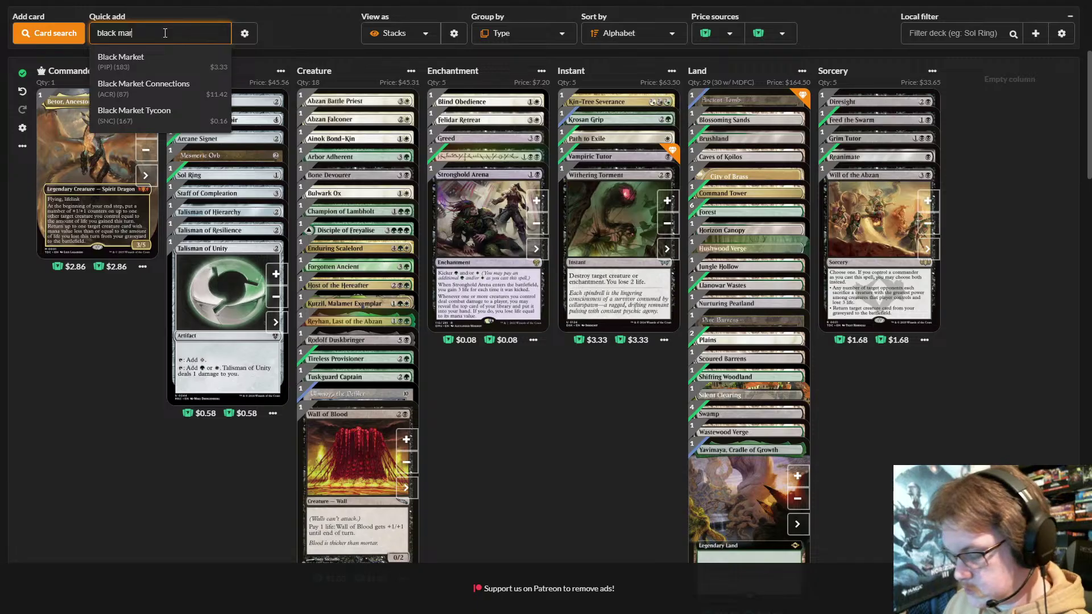
pyautogui.click(202, 89)
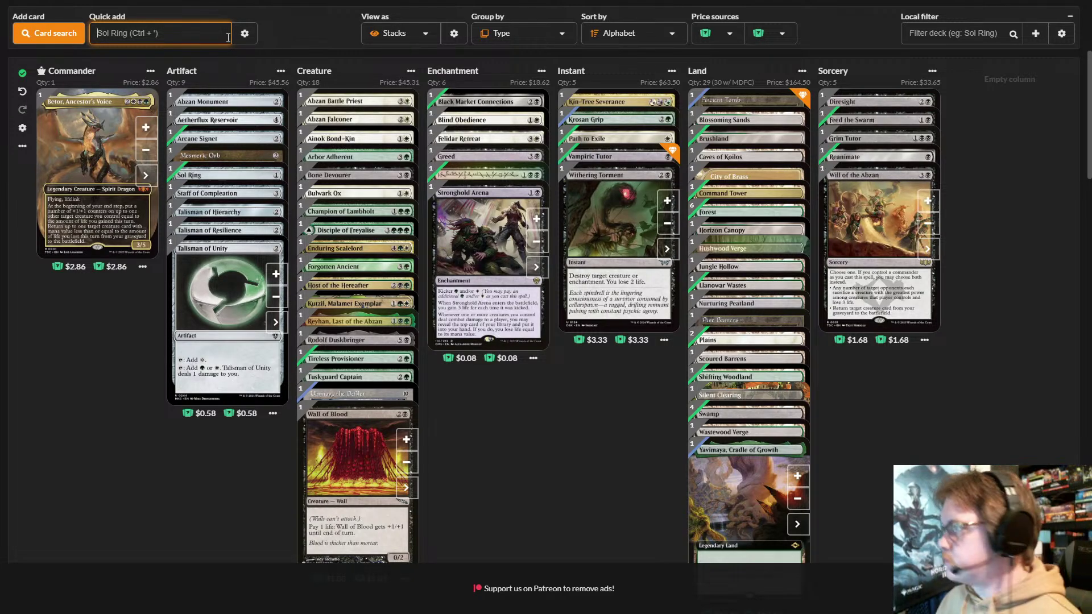
pyautogui.click(622, 409)
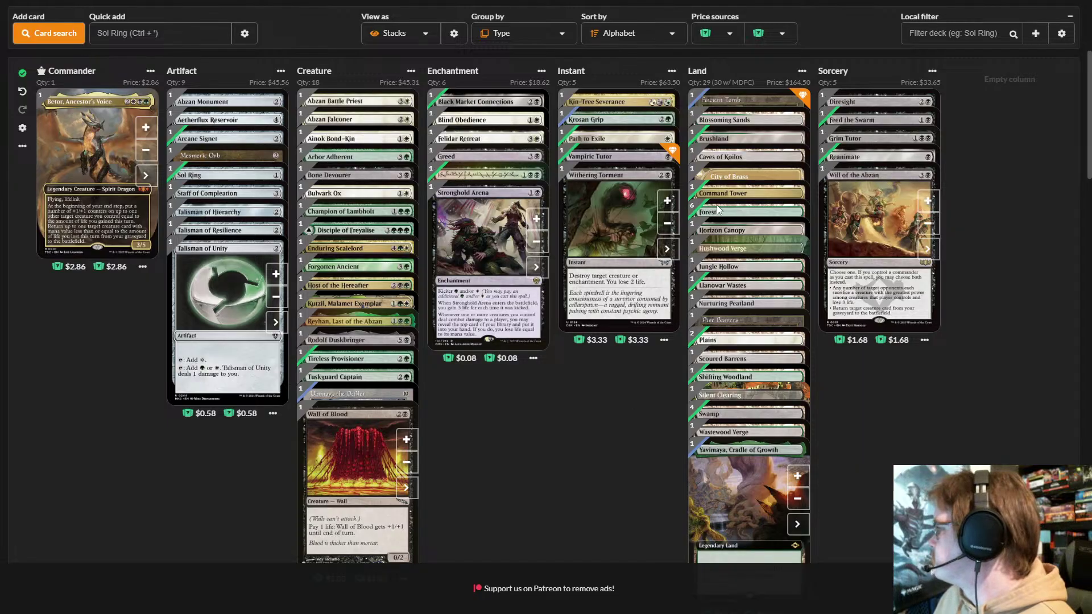
# - Switch City of Brass from its Mystery Booster 2 printing to the borderless printing showing the city under a pink sunset sky
pyautogui.moveTo(753, 178)
pyautogui.click(794, 252)
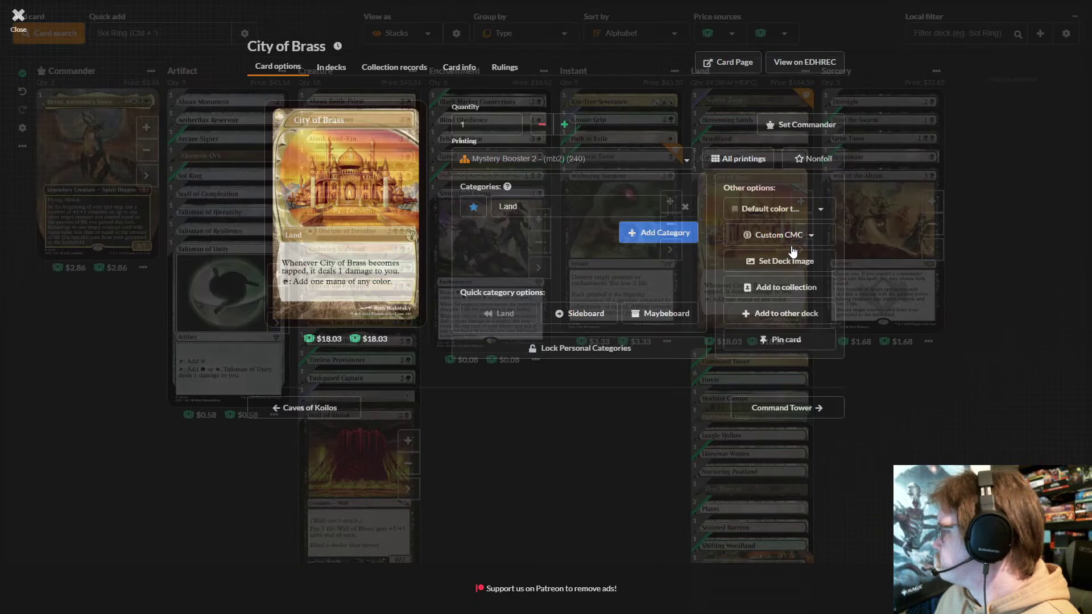
pyautogui.click(758, 158)
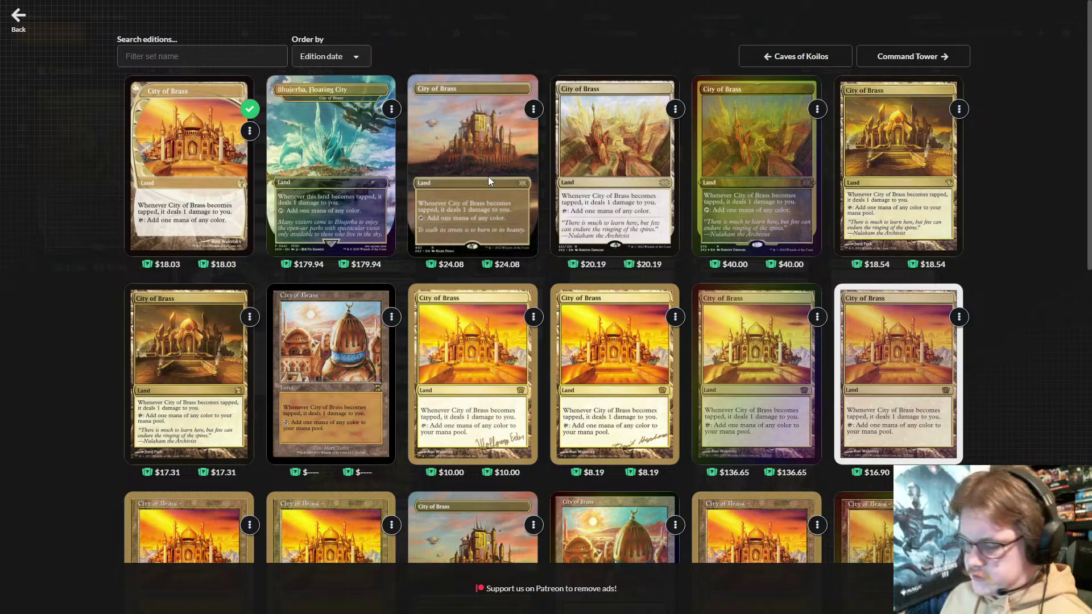
pyautogui.click(488, 178)
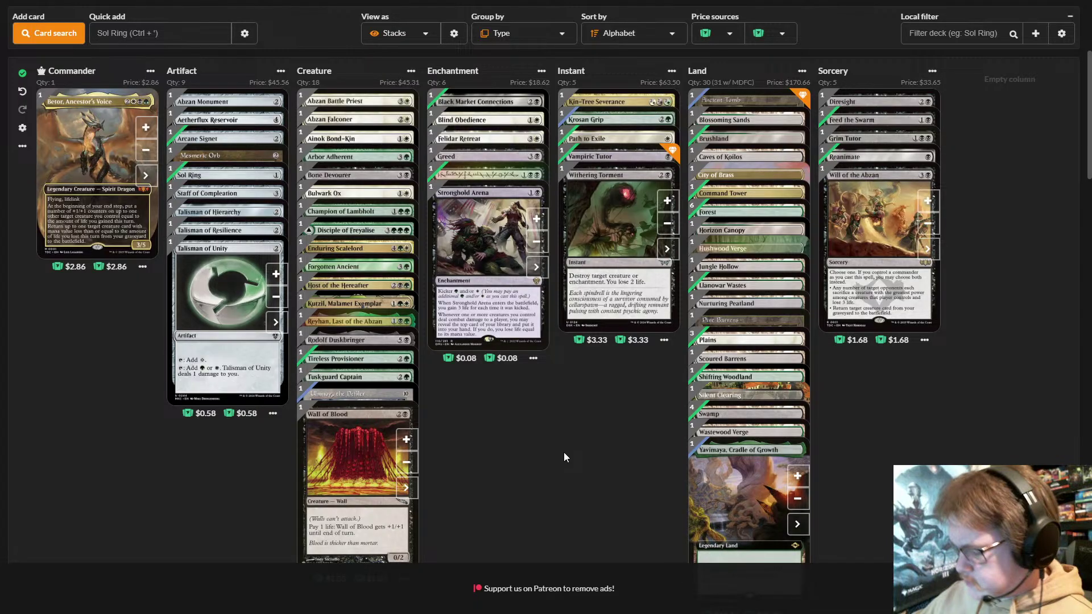
# - Quick-add the creature Felothar, Dawn of the Abzan to the deck
pyautogui.click(156, 39)
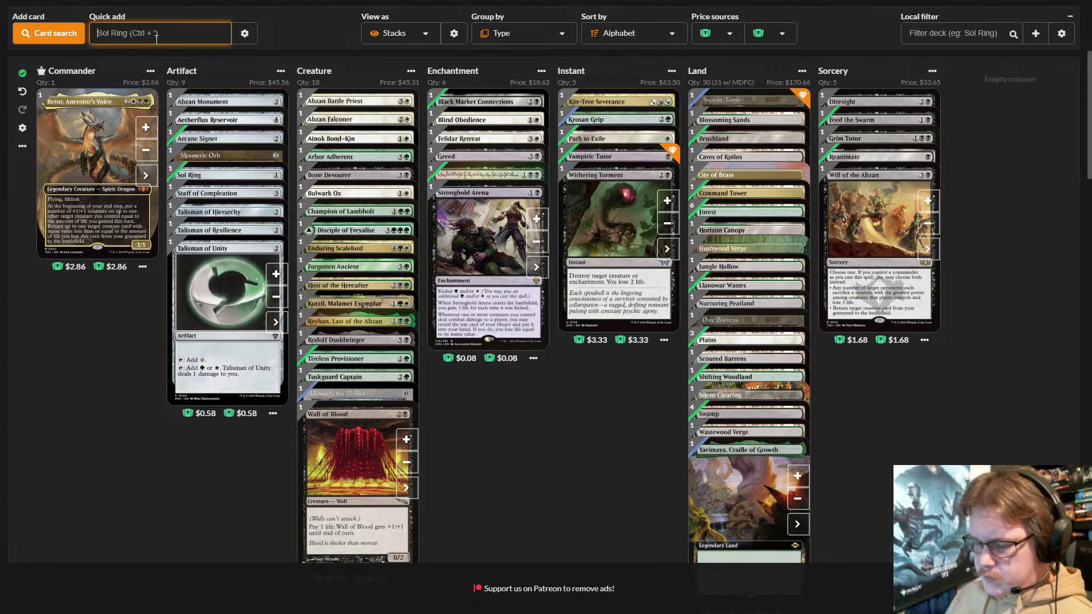
pyautogui.write('felotha')
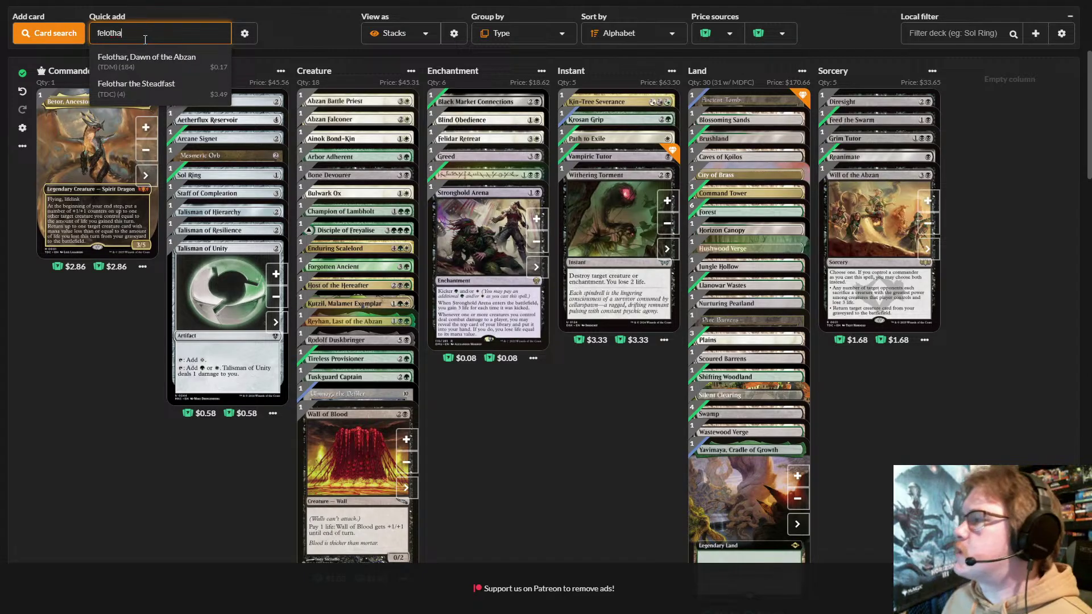
pyautogui.click(168, 70)
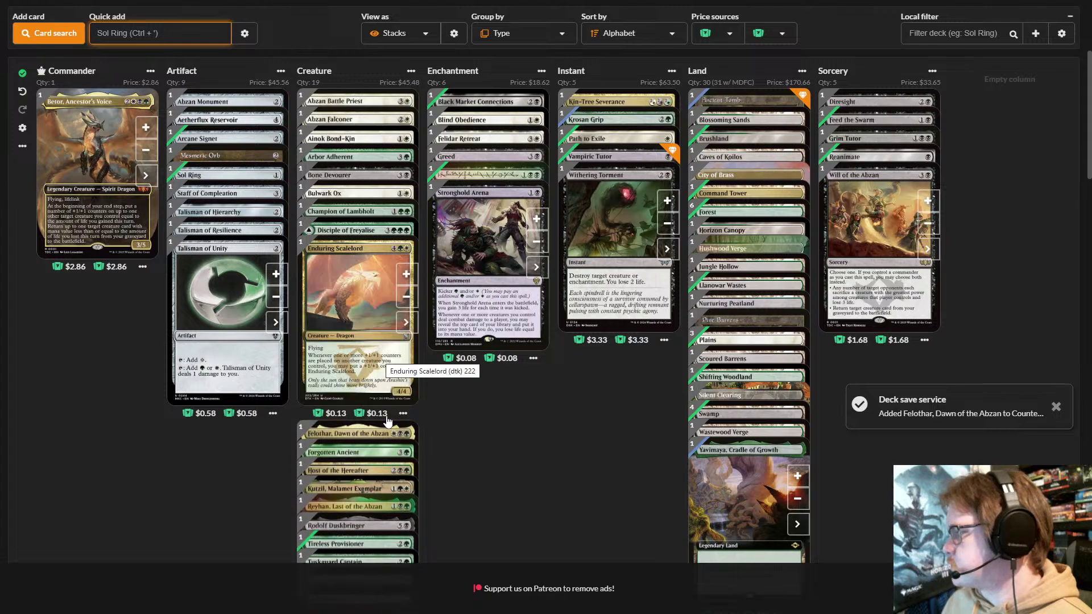
pyautogui.click(487, 456)
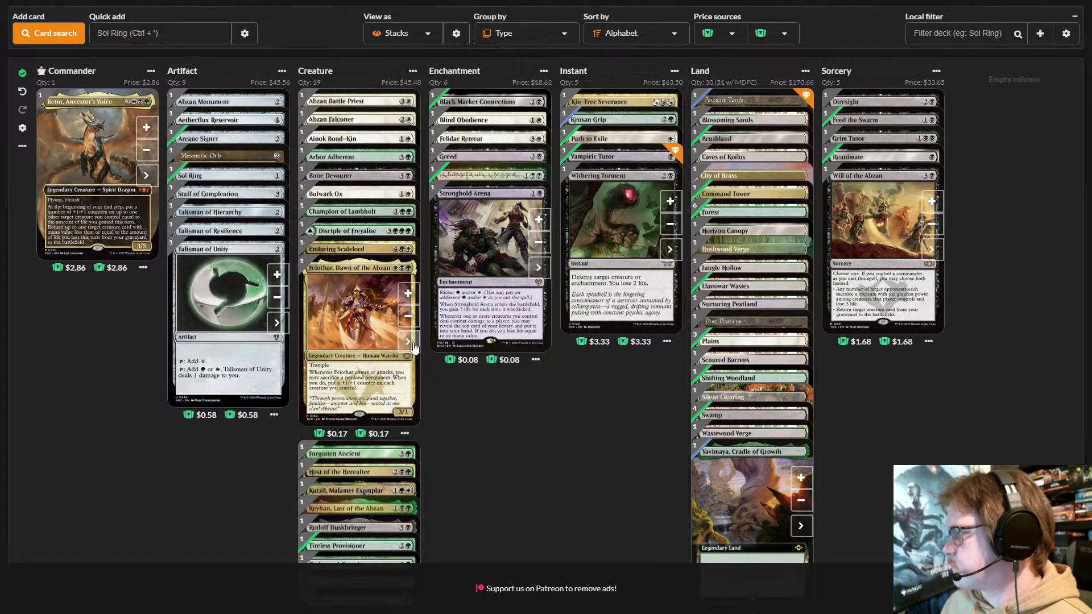
# - Remove Felothar, Dawn of the Abzan from the deck and quick-add the creature Felothar the Steadfast in its place
pyautogui.click(345, 272)
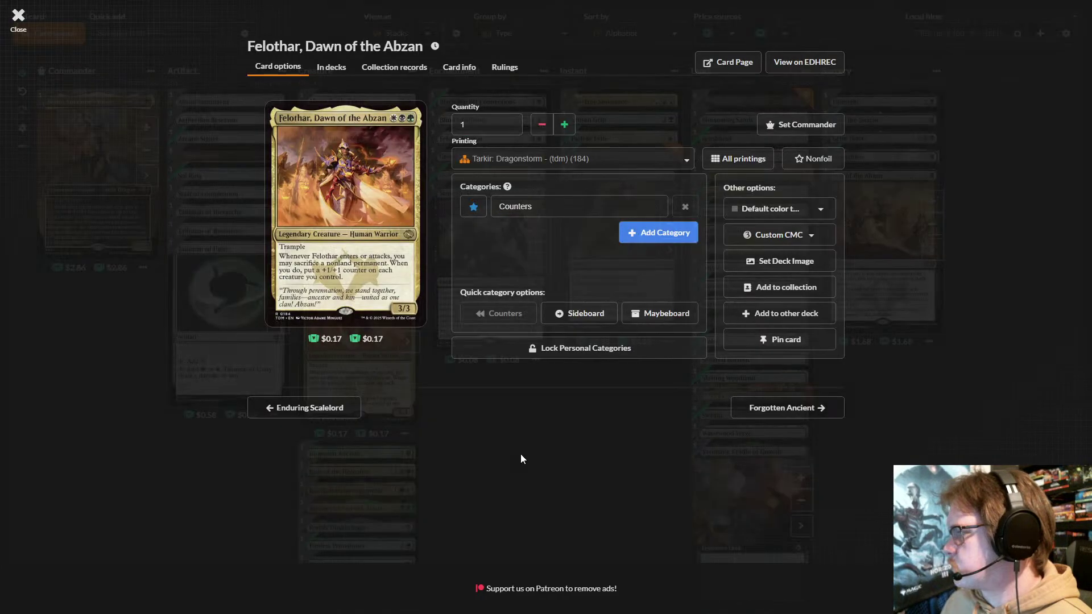
pyautogui.click(541, 124)
pyautogui.click(578, 426)
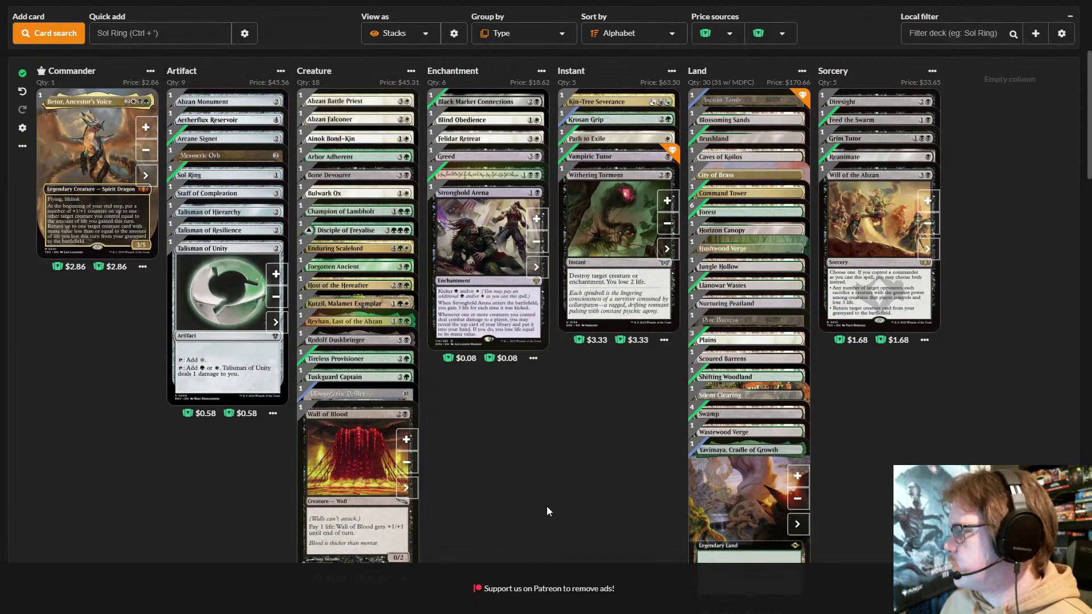
pyautogui.click(162, 35)
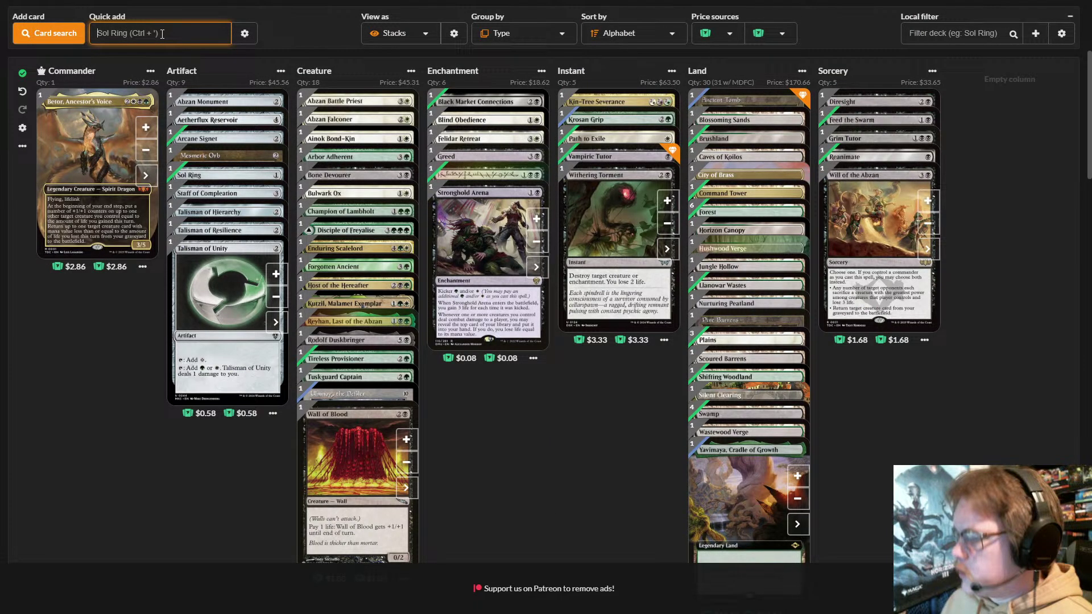
pyautogui.write('felothar')
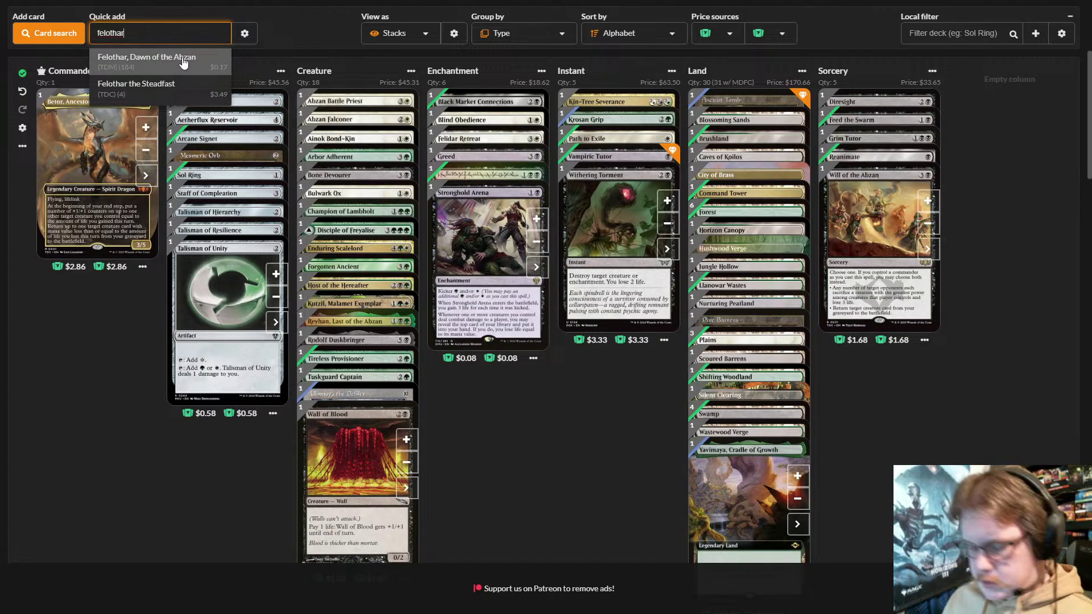
pyautogui.click(164, 88)
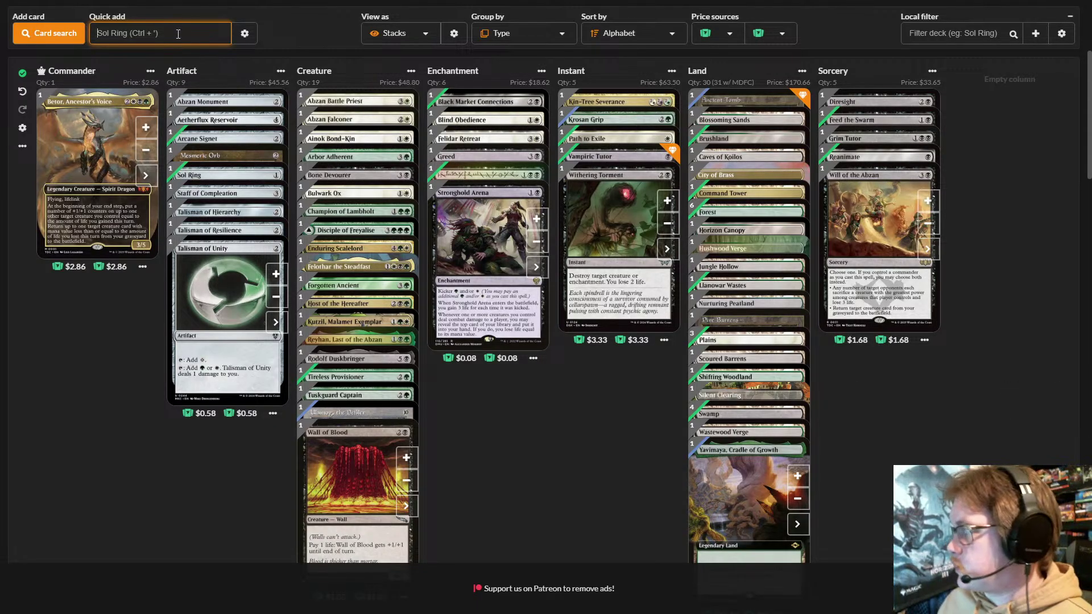
# - Quick-add the sorcery Kodama's Reach to the deck and raise the Plains quantity to 4
pyautogui.write('koda')
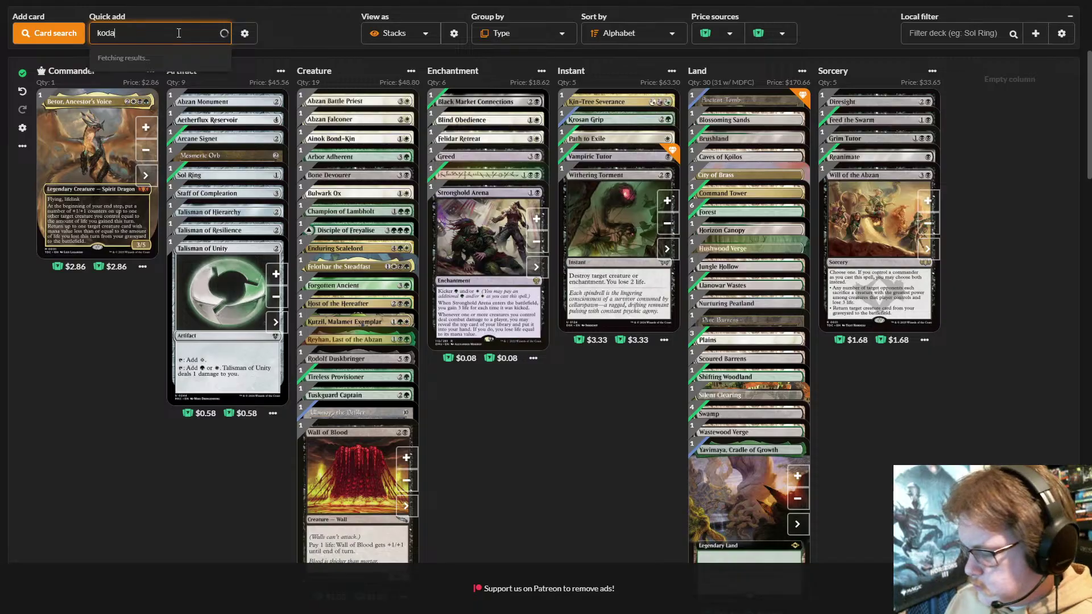
pyautogui.write("ma's")
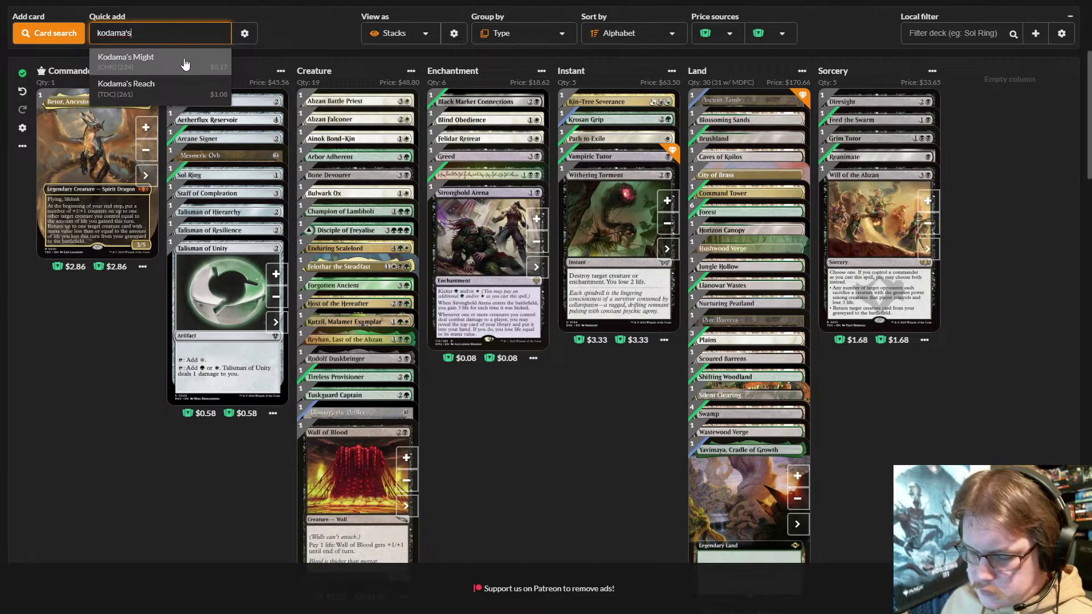
pyautogui.click(190, 102)
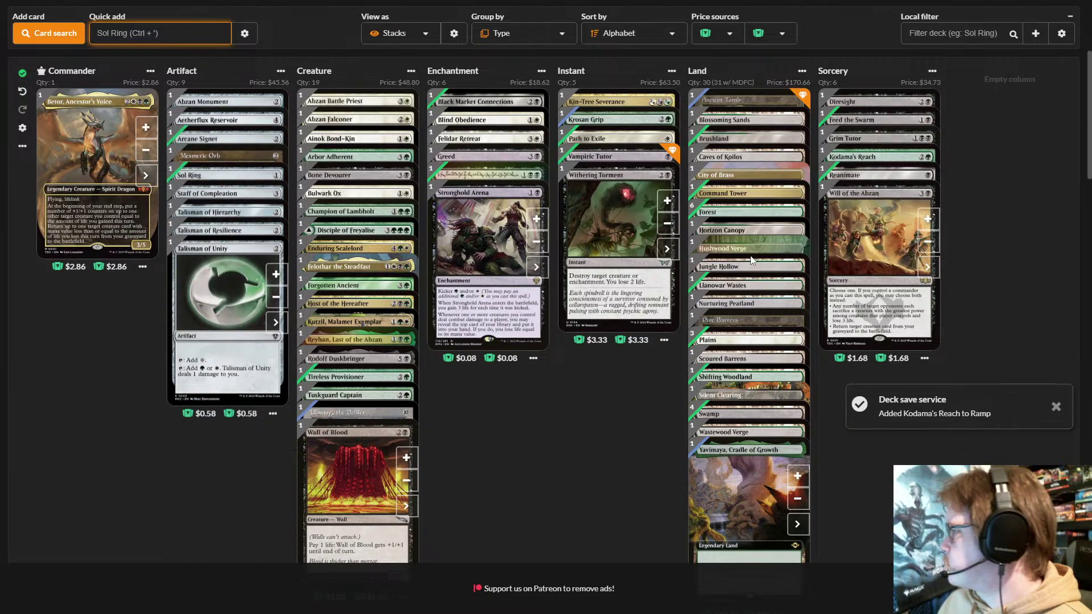
pyautogui.click(1038, 270)
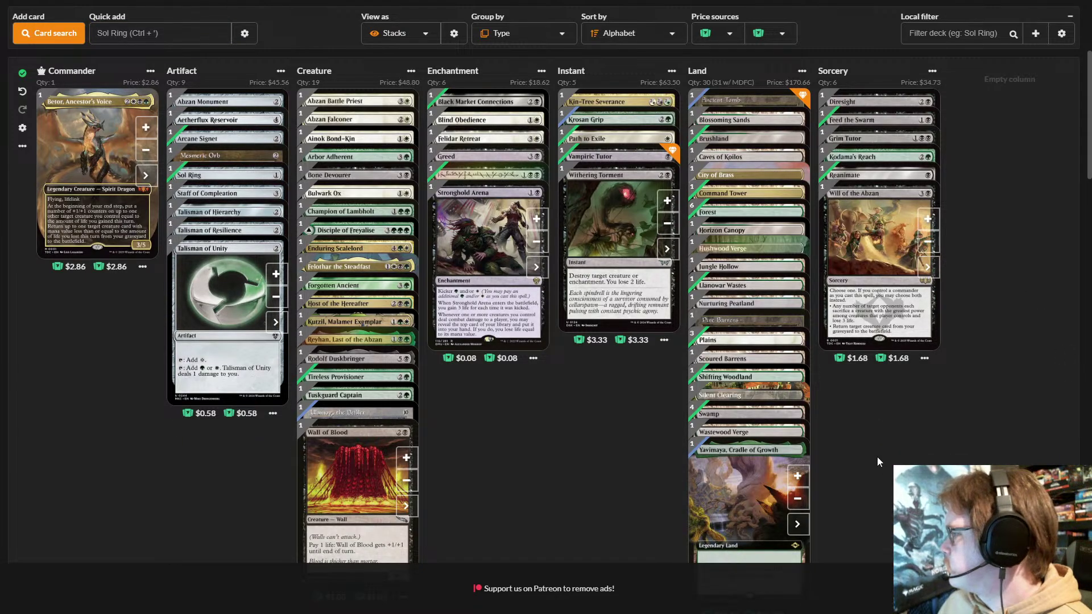
pyautogui.click(797, 366)
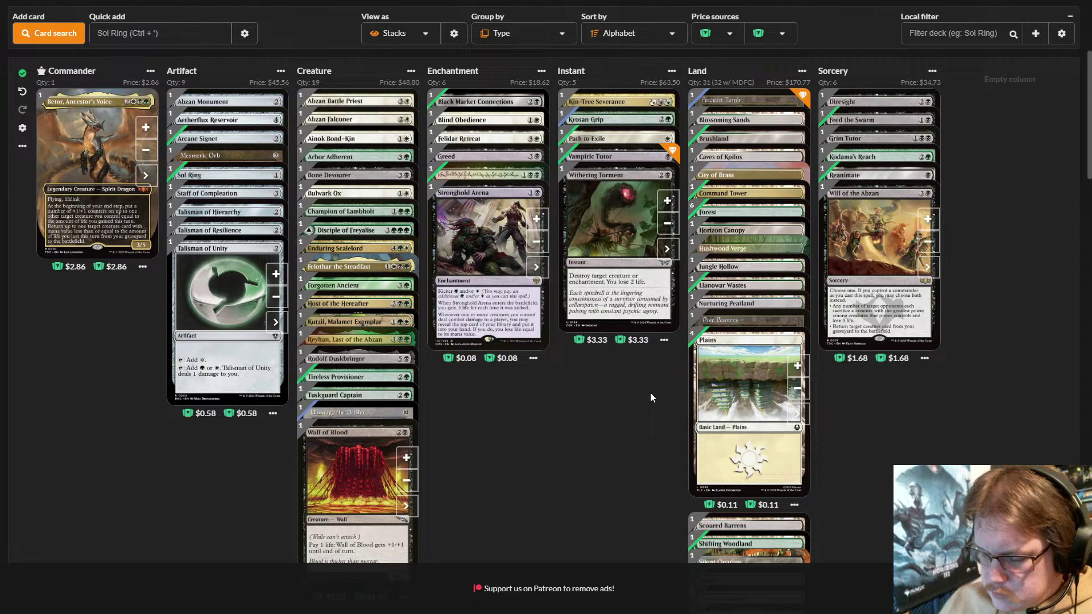
# - Quick-add the artifact Lightning Greaves to the deck
pyautogui.click(181, 34)
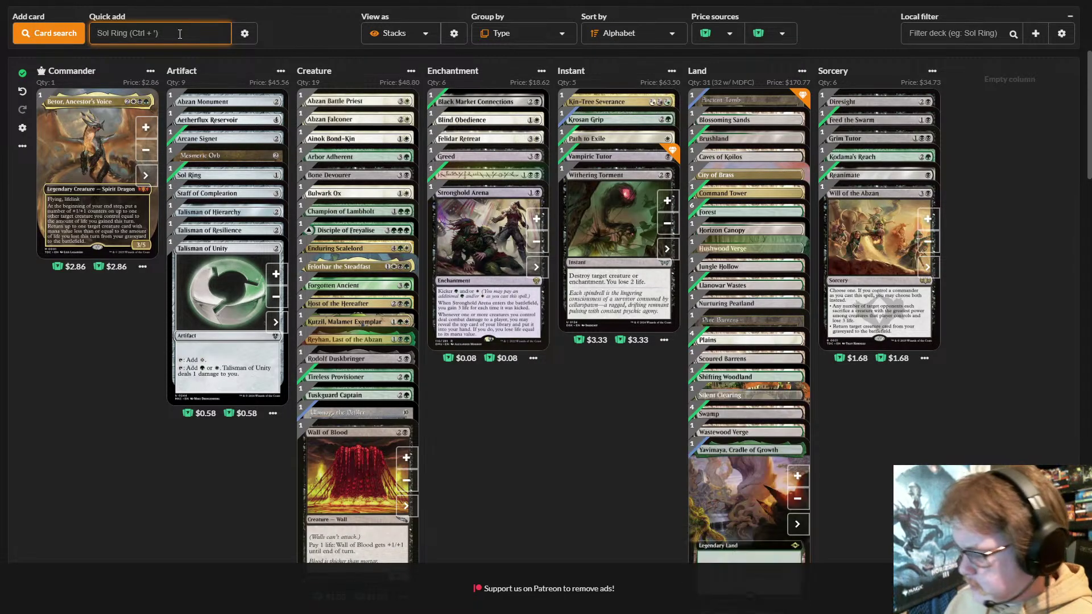
pyautogui.write('lightning')
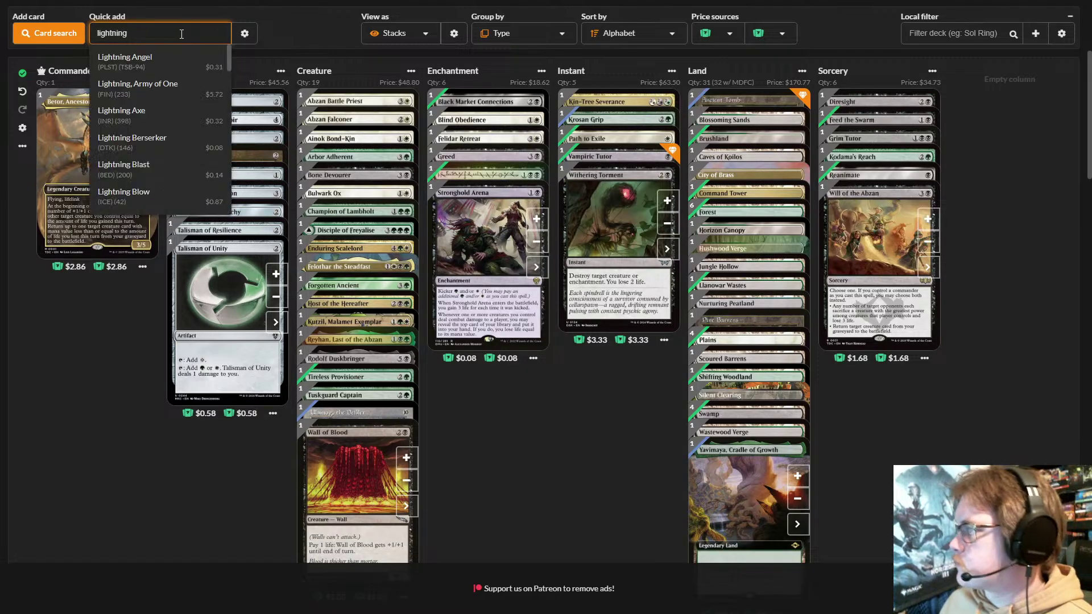
pyautogui.write(' g')
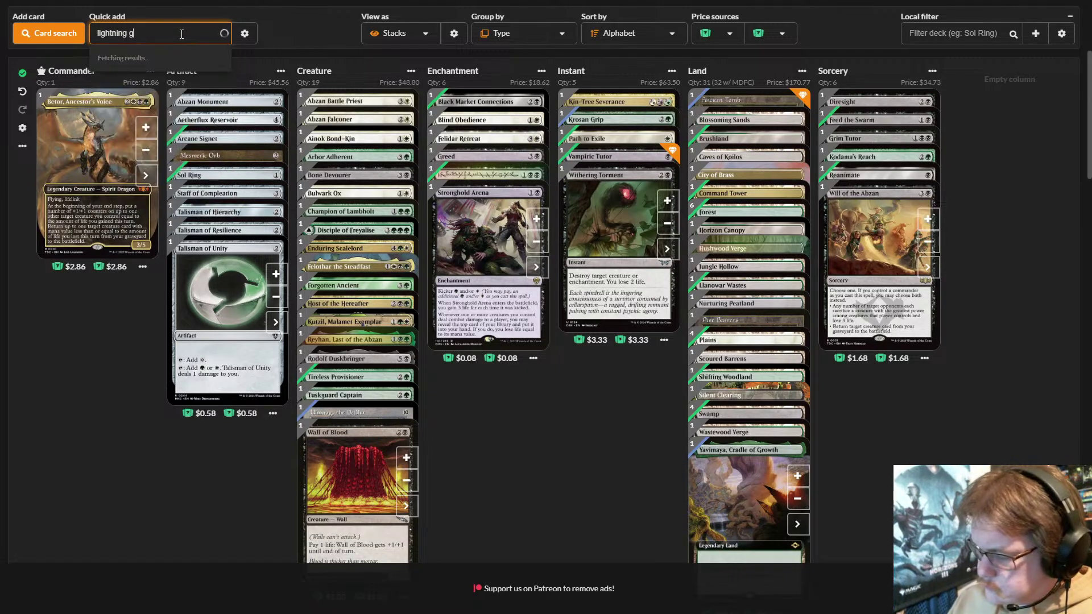
pyautogui.write('reaves')
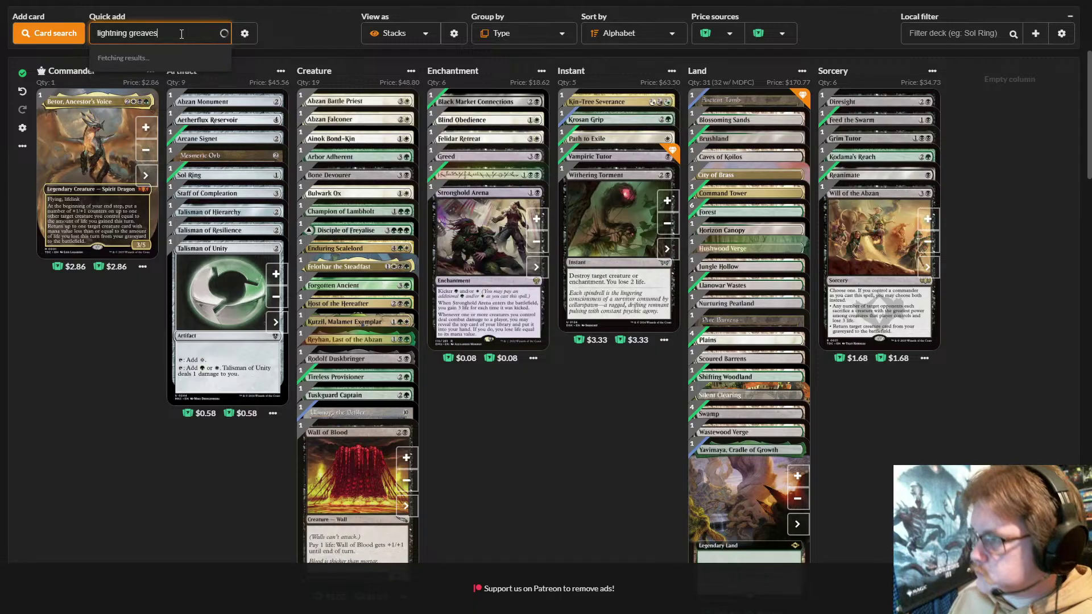
pyautogui.click(185, 58)
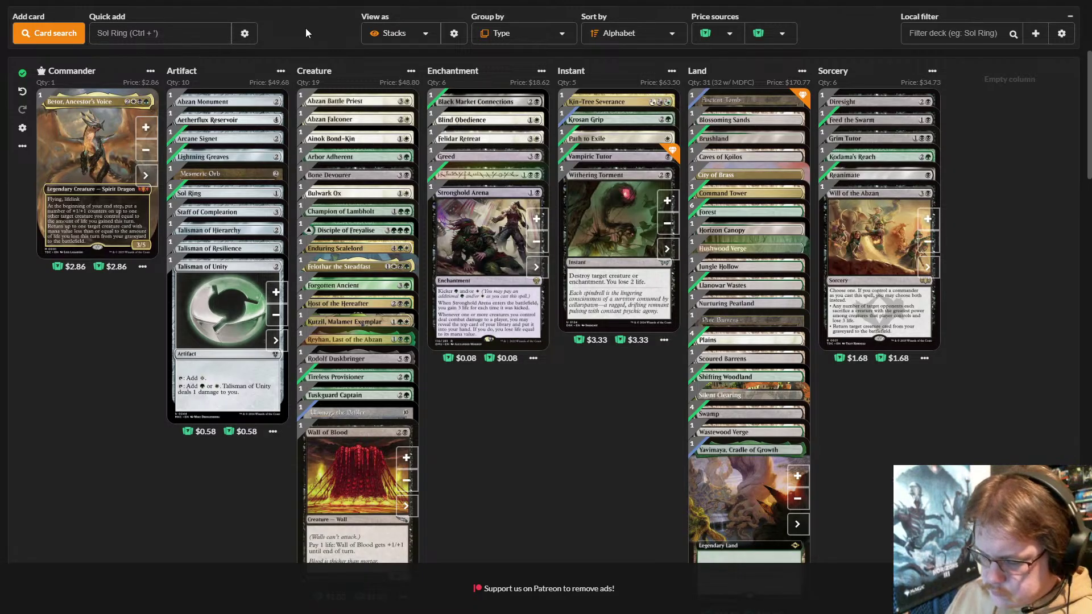
# - Quick-add the creature Old Stickfingers to the deck
pyautogui.click(164, 31)
pyautogui.write('old ')
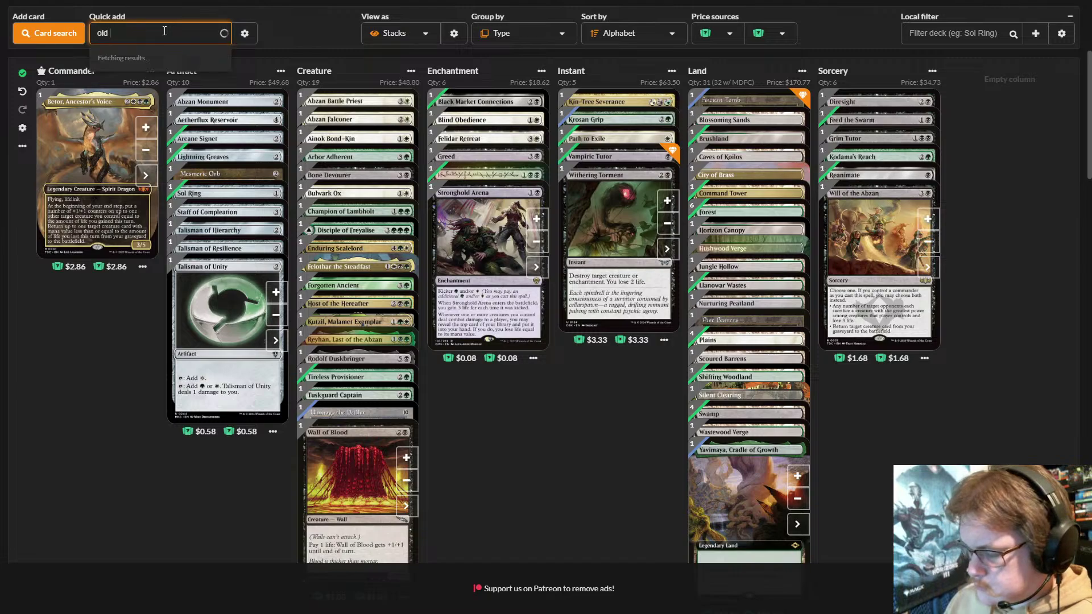
pyautogui.write('stick')
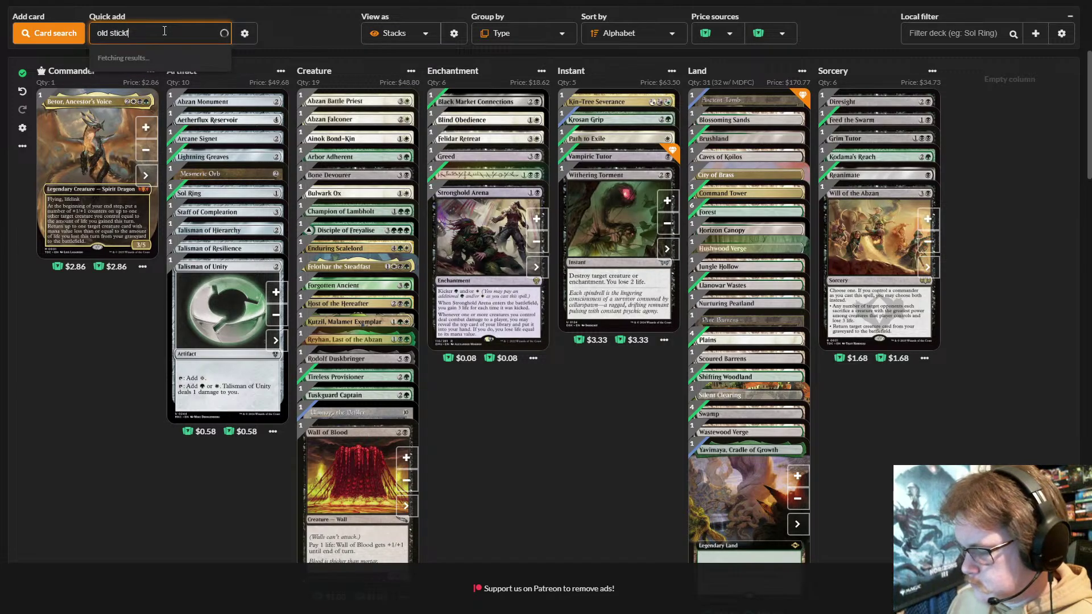
pyautogui.write('finger')
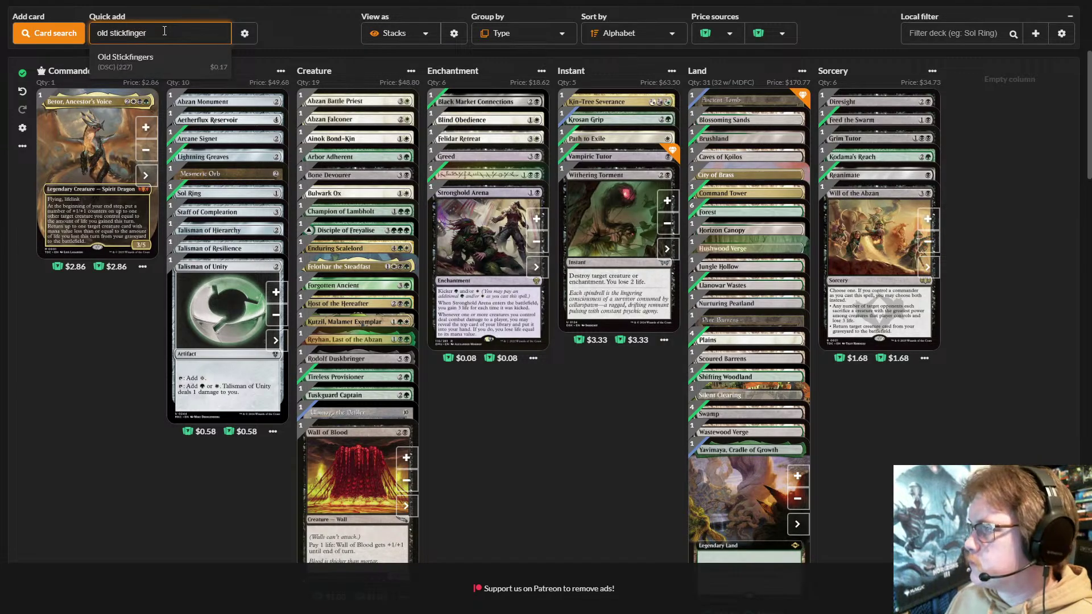
pyautogui.click(182, 62)
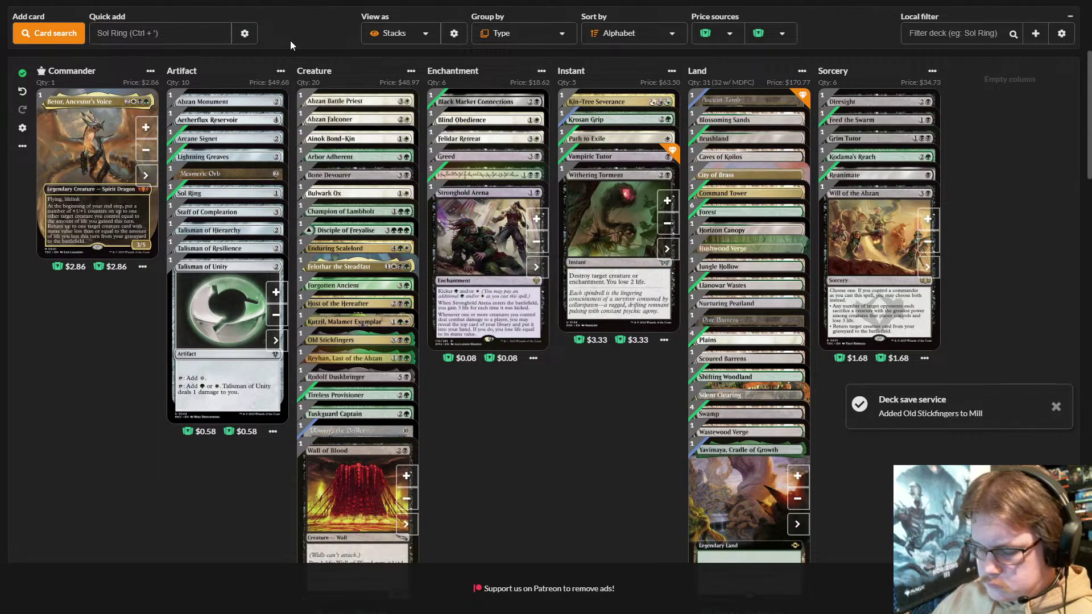
# - Quick-add the sorcery Stargaze to the deck
pyautogui.click(139, 33)
pyautogui.write('s')
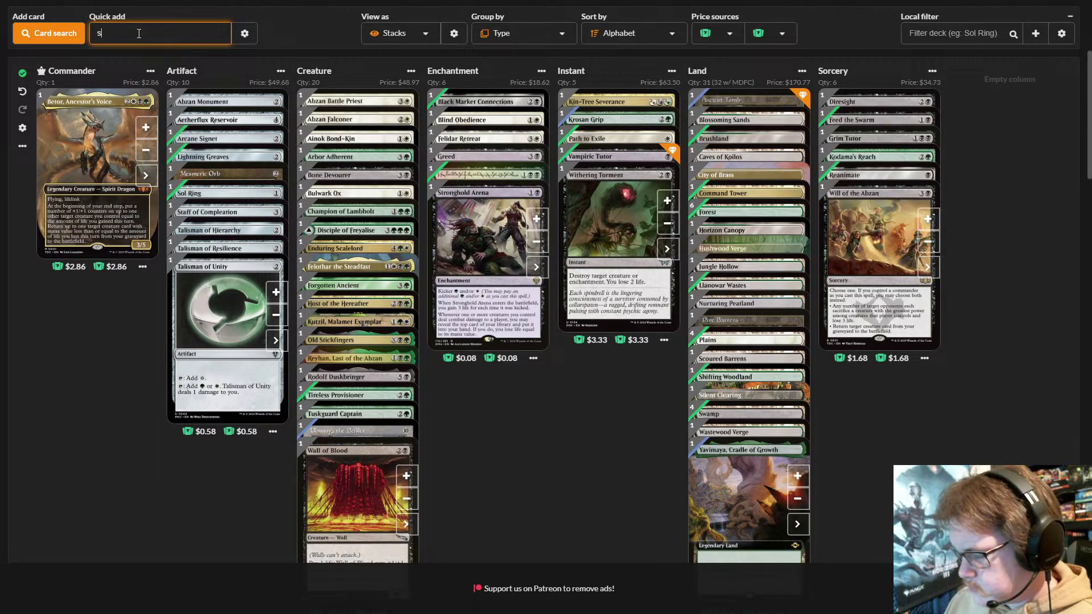
pyautogui.write('targaze')
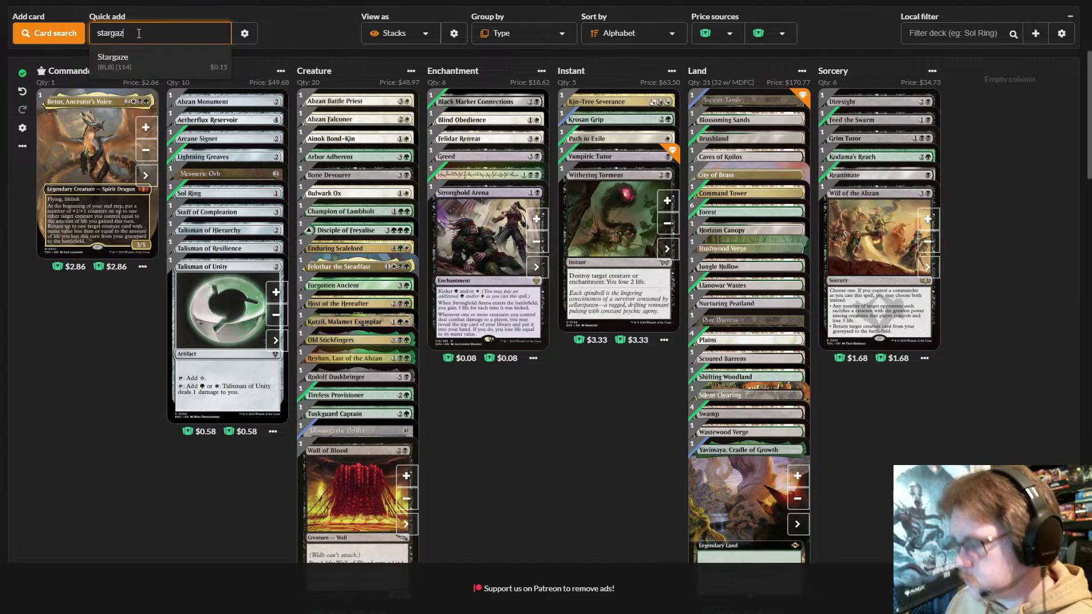
pyautogui.click(165, 60)
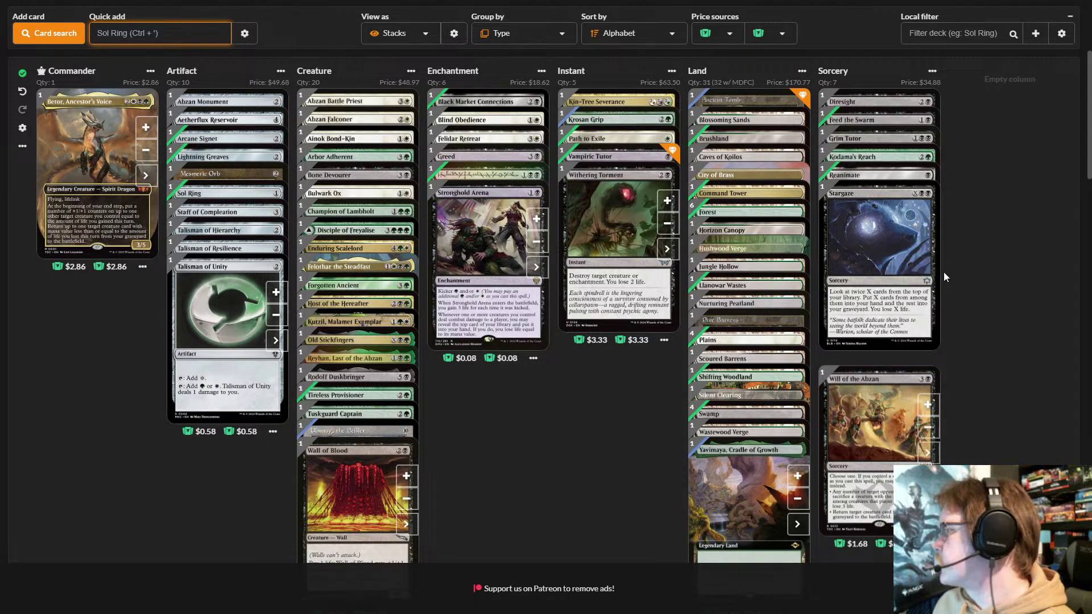
pyautogui.click(987, 257)
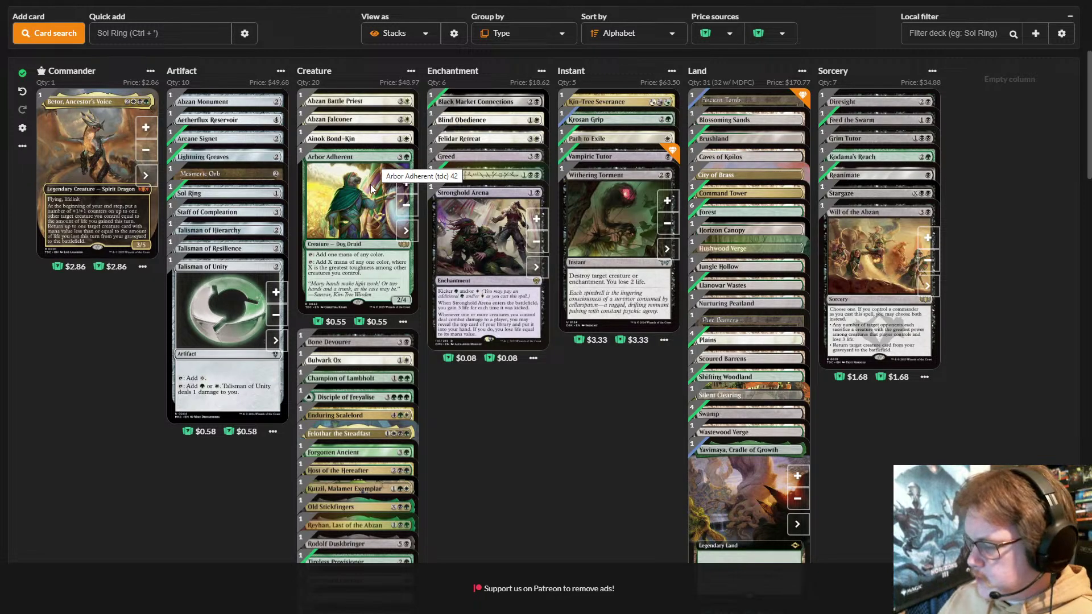
# - Quick-add the creature Evolution Witness to the deck
pyautogui.click(153, 34)
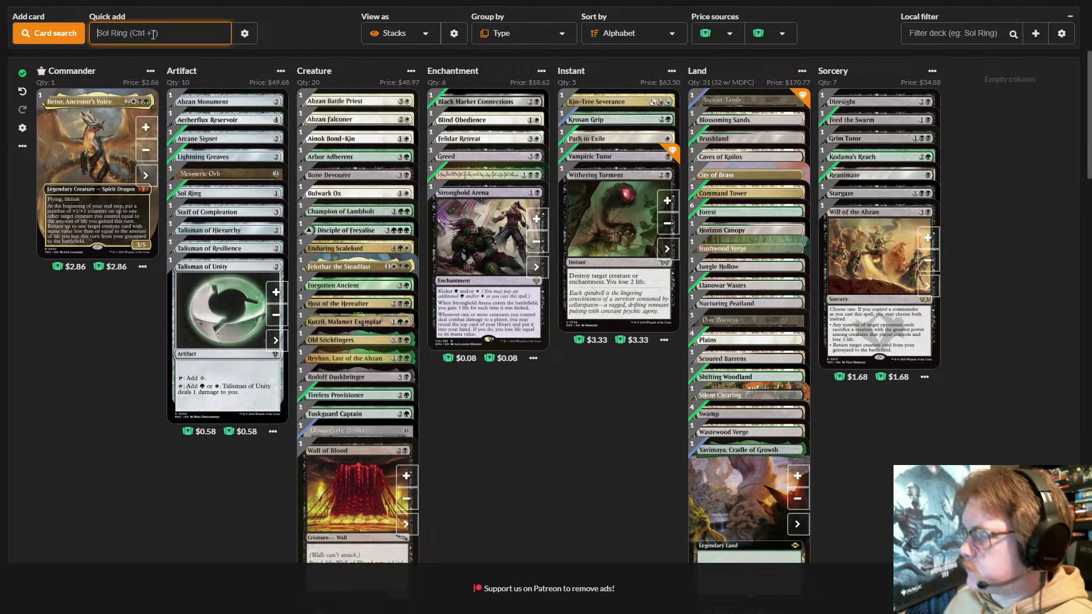
pyautogui.write('e')
pyautogui.write('vo')
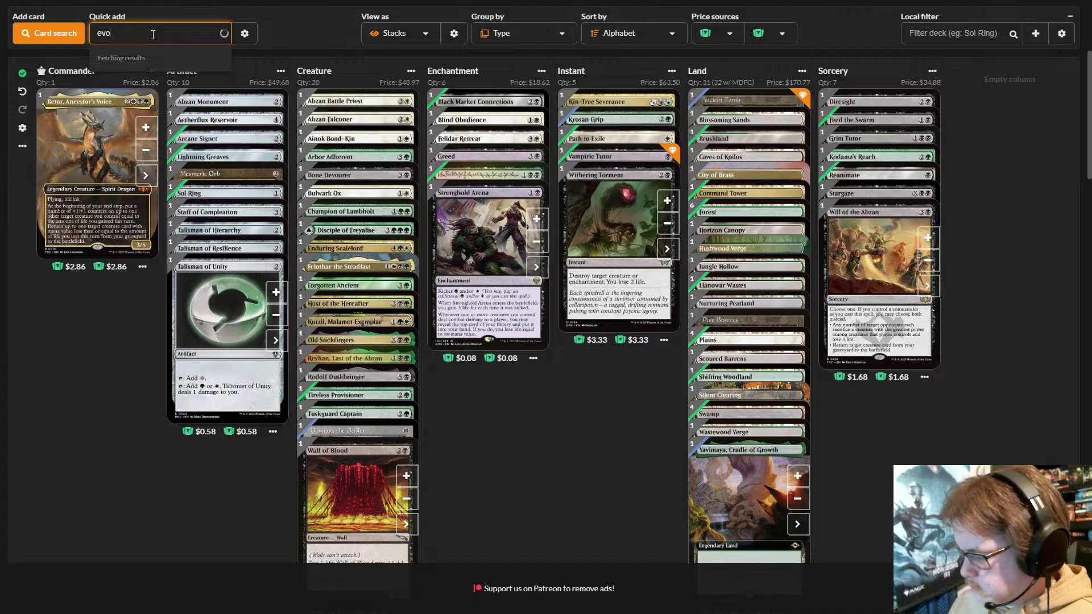
pyautogui.write('luti')
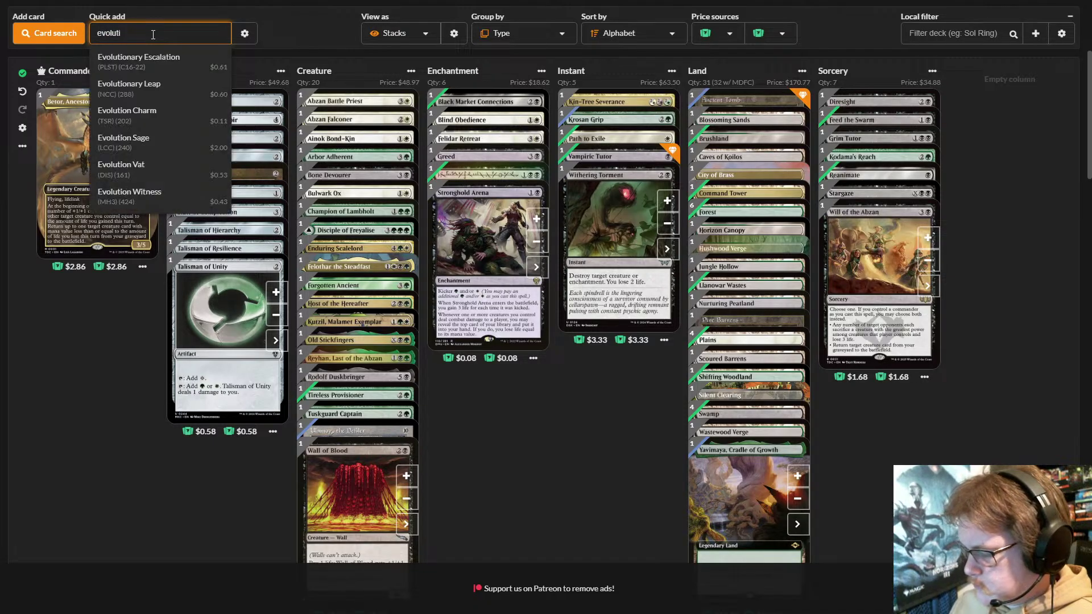
pyautogui.write('on')
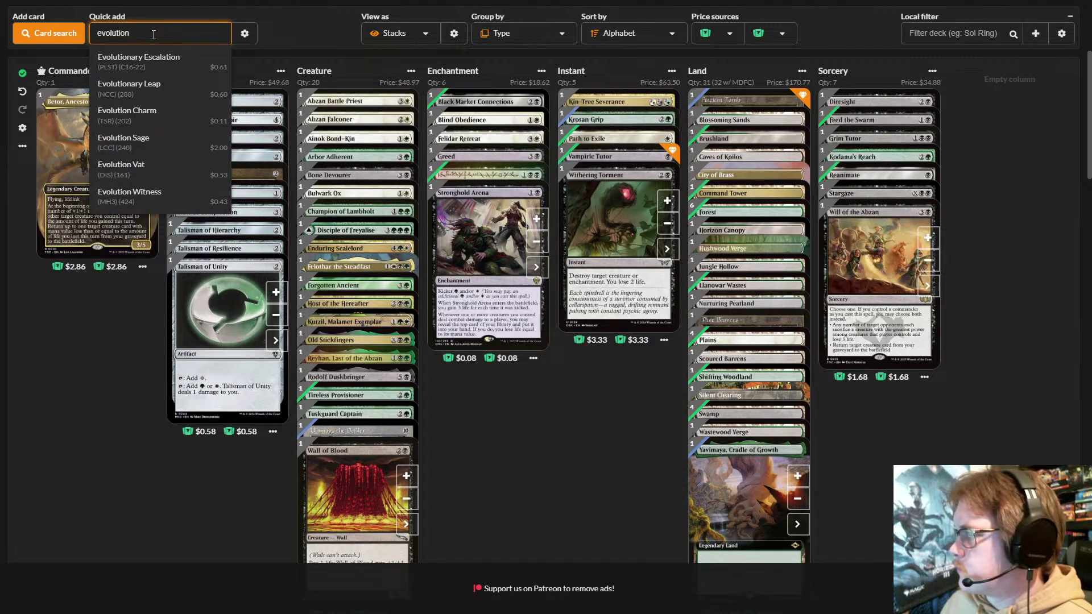
pyautogui.click(174, 196)
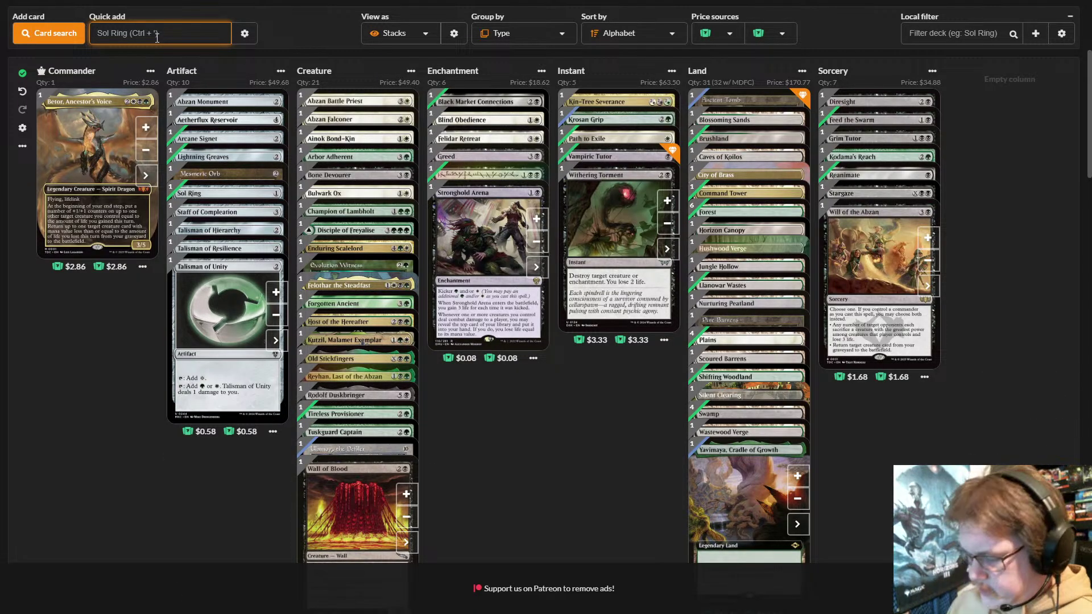
# - Quick-add the land Salt Flats to the deck
pyautogui.write('sal;l')
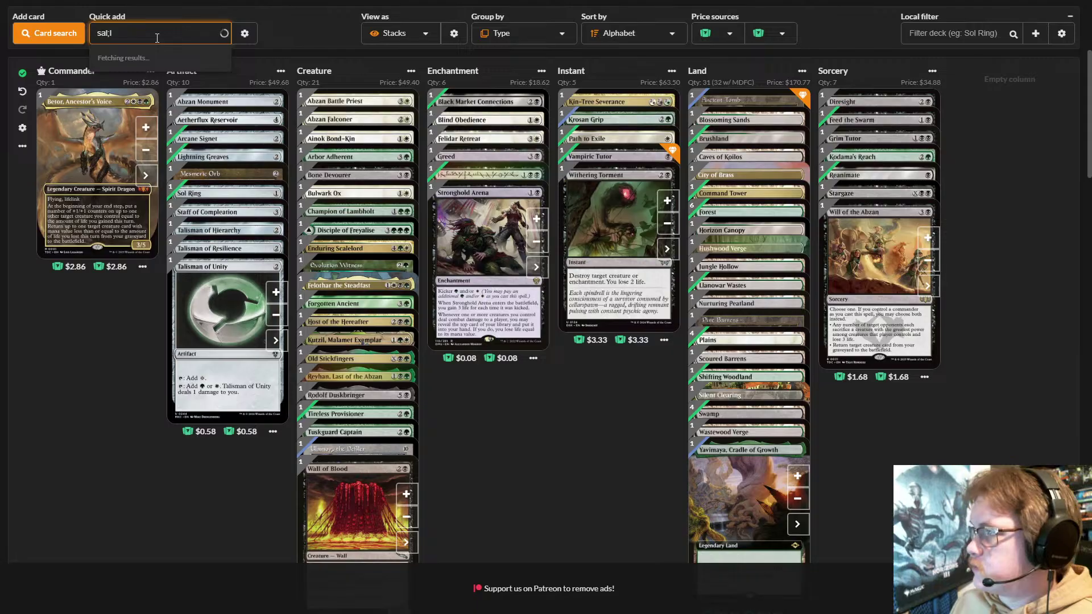
pyautogui.press('BackSpace')
pyautogui.press('BackSpace')
pyautogui.write('t fl')
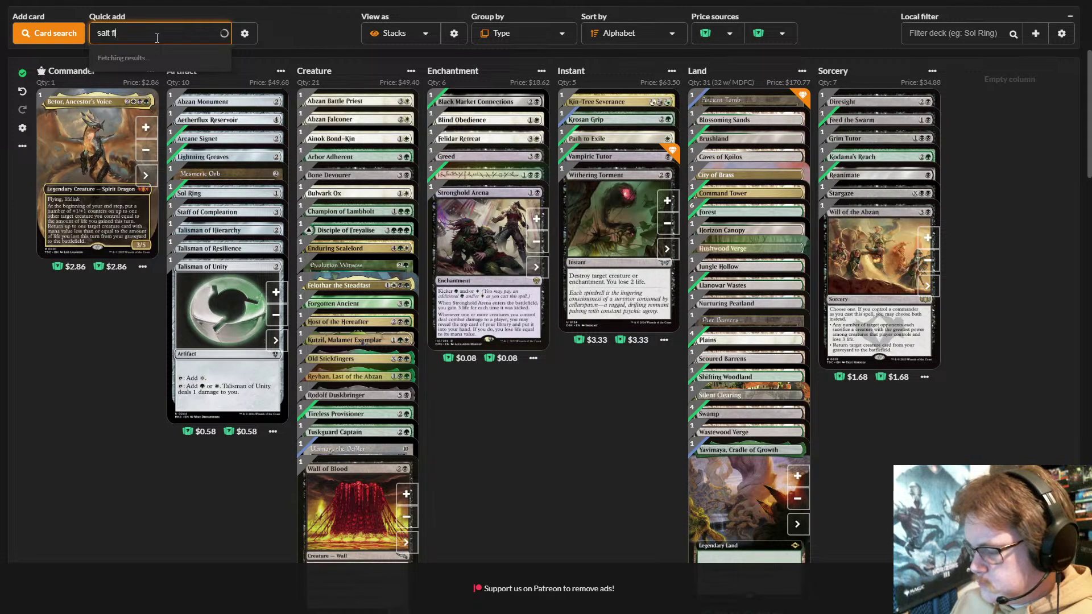
pyautogui.write('ast')
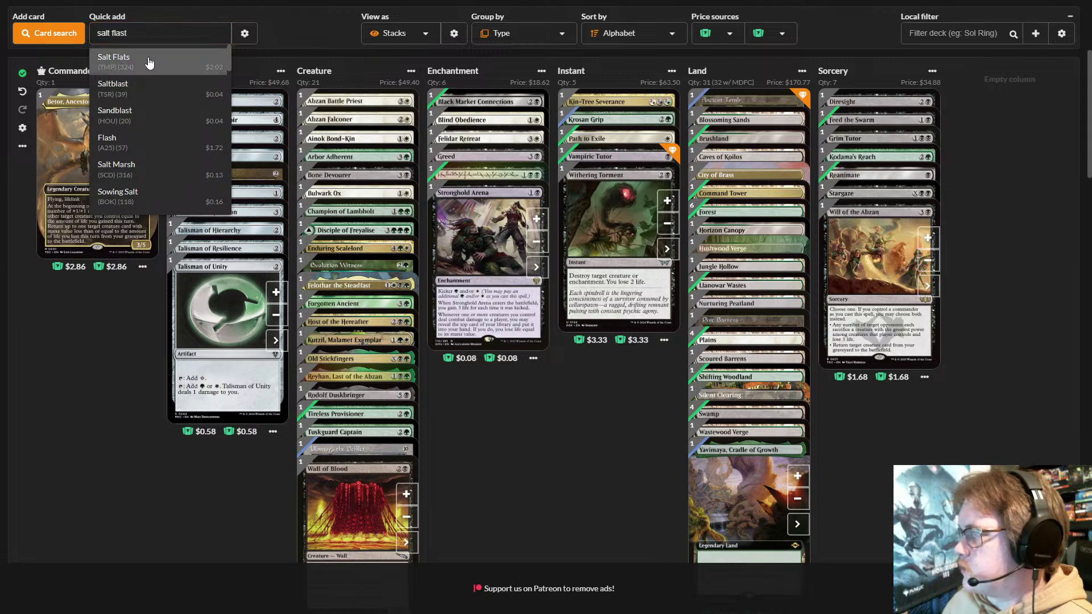
pyautogui.click(148, 57)
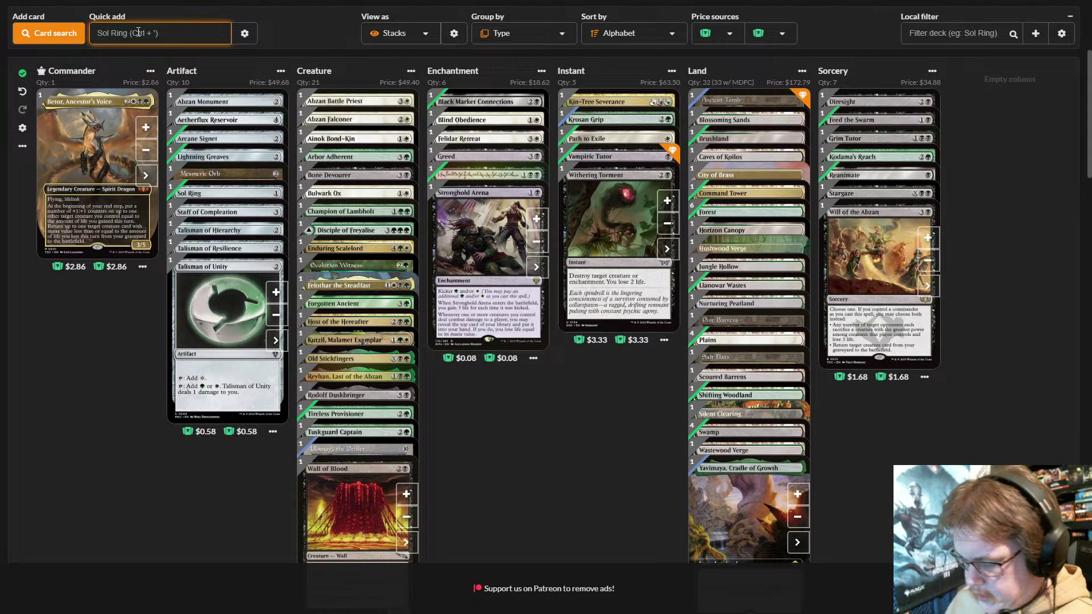
# - Quick-add the land Murmuring Bosk to the deck
pyautogui.write('mur')
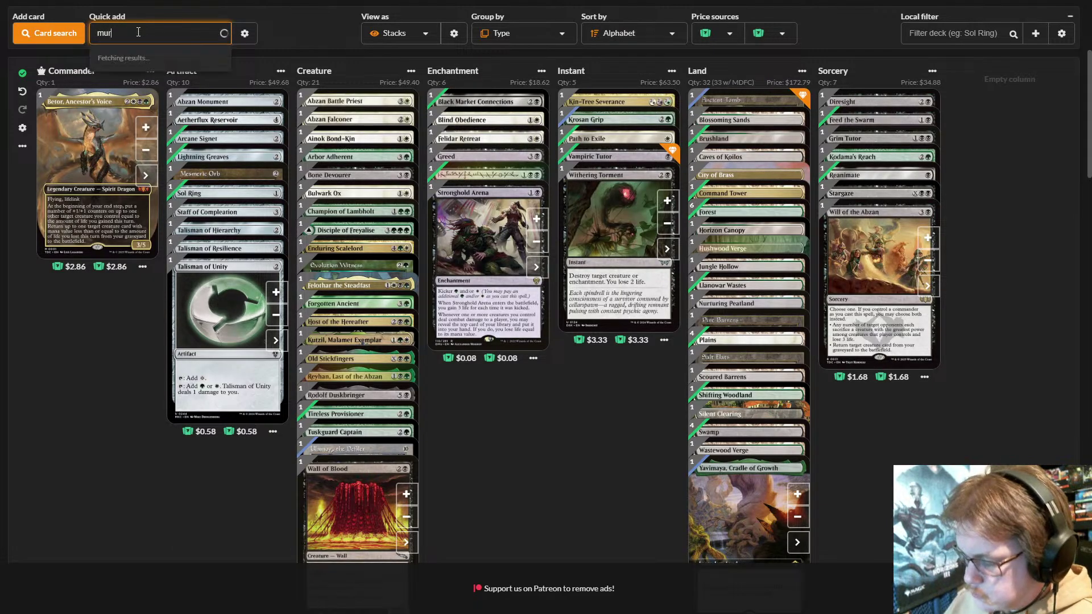
pyautogui.write('muring')
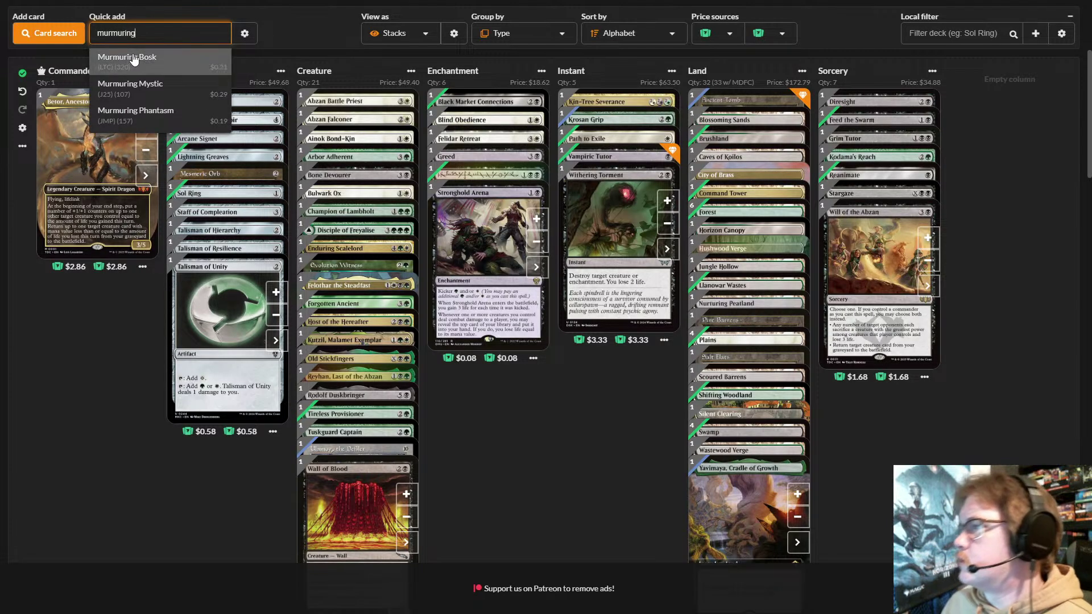
pyautogui.click(139, 60)
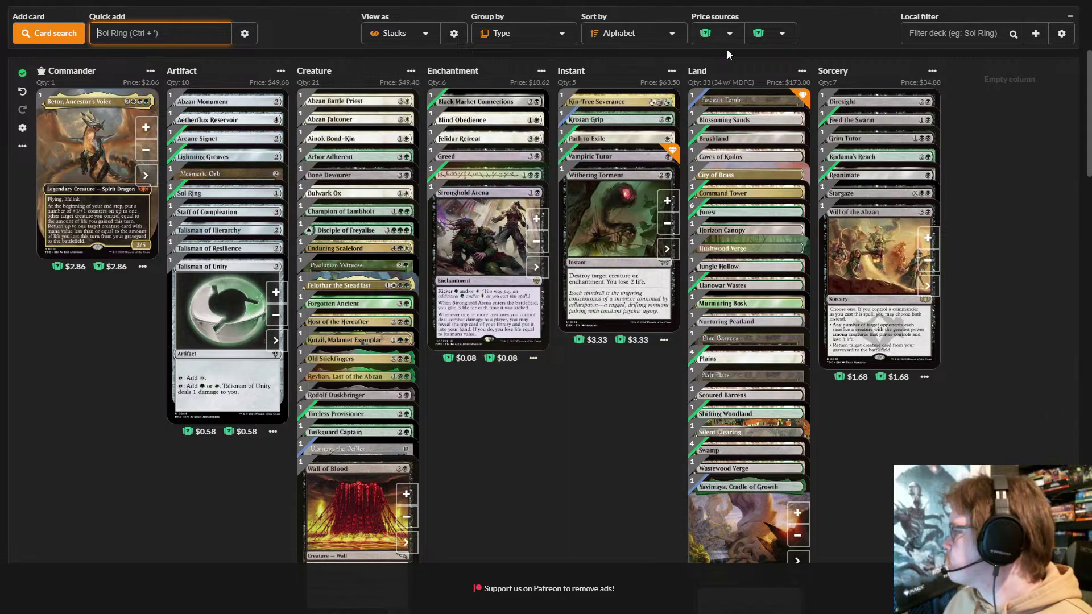
# - Add one more Plains to the deck's lands, raising its quantity to 5
pyautogui.click(1019, 402)
pyautogui.moveTo(749, 363)
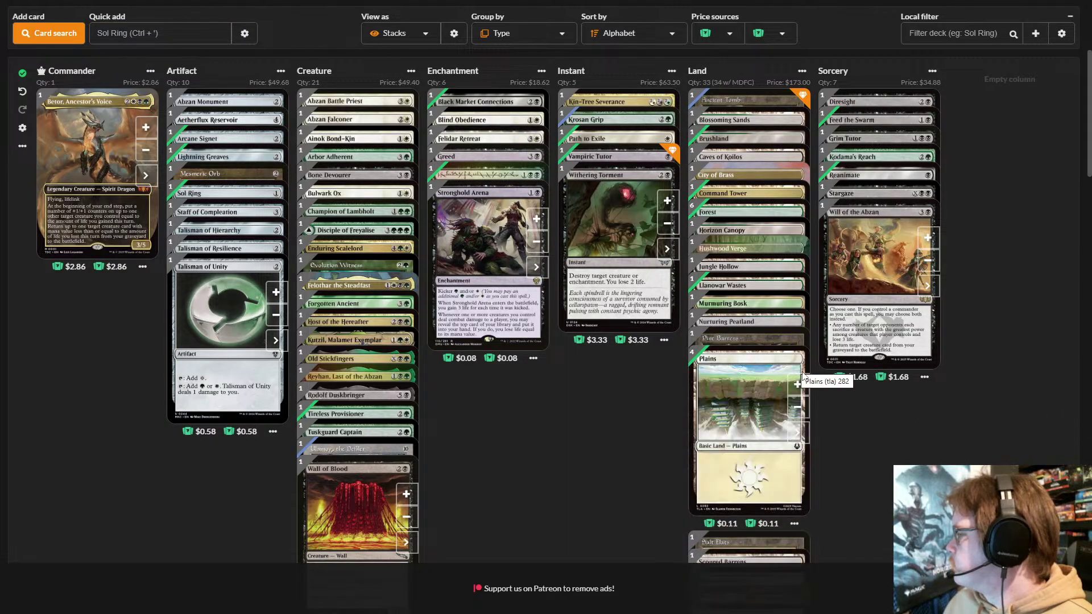
pyautogui.click(799, 385)
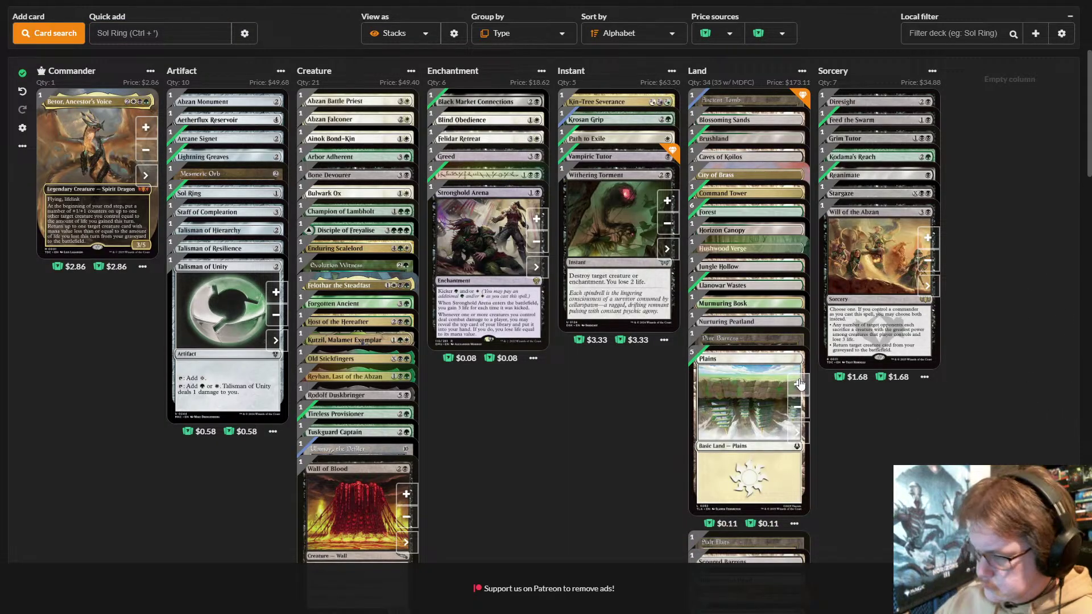
# - Quick-add the creature Tavern Swindler to the deck
pyautogui.scroll(4, 800, 384)
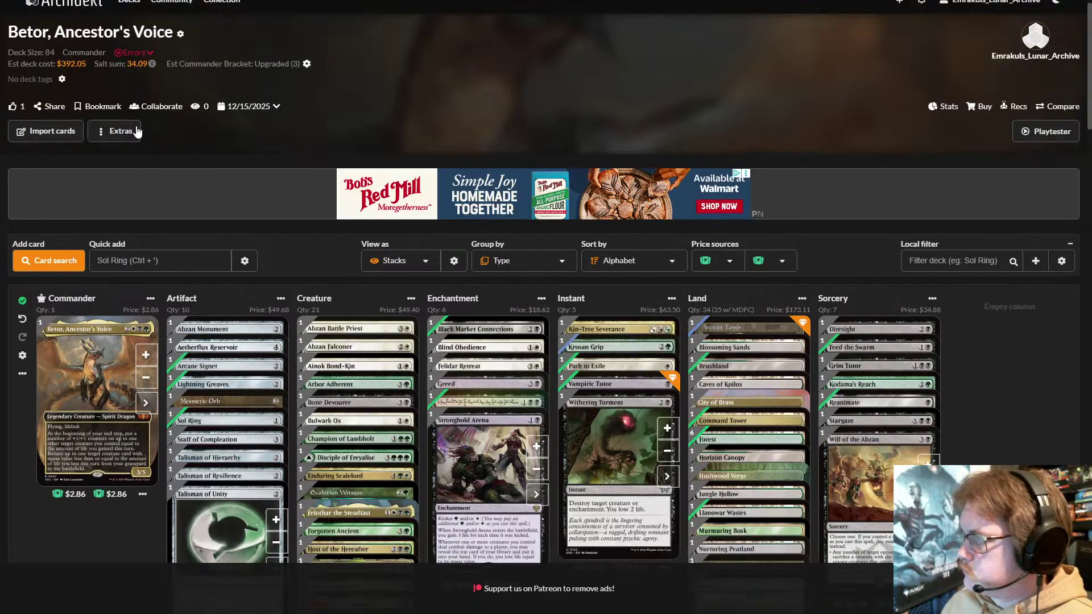
pyautogui.scroll(-5, 228, 229)
pyautogui.scroll(1, 237, 220)
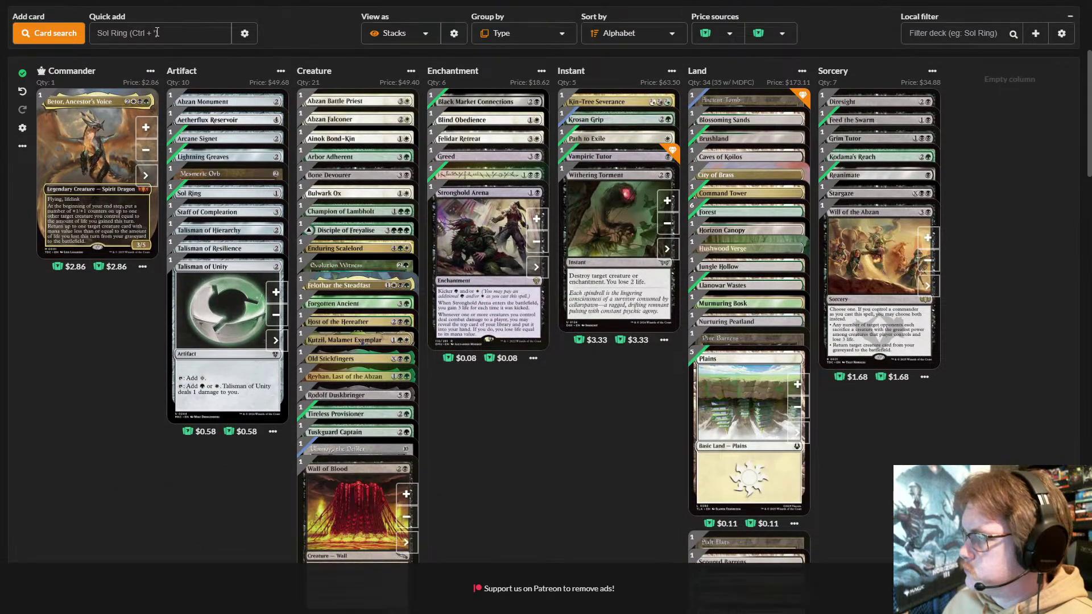
pyautogui.click(157, 33)
pyautogui.write('ta')
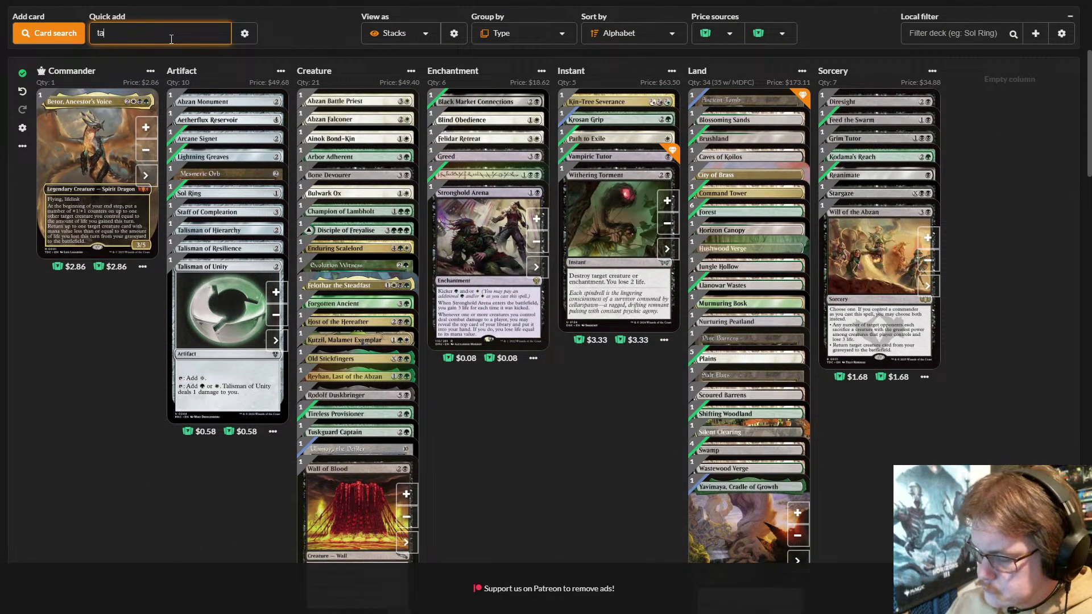
pyautogui.write('ver')
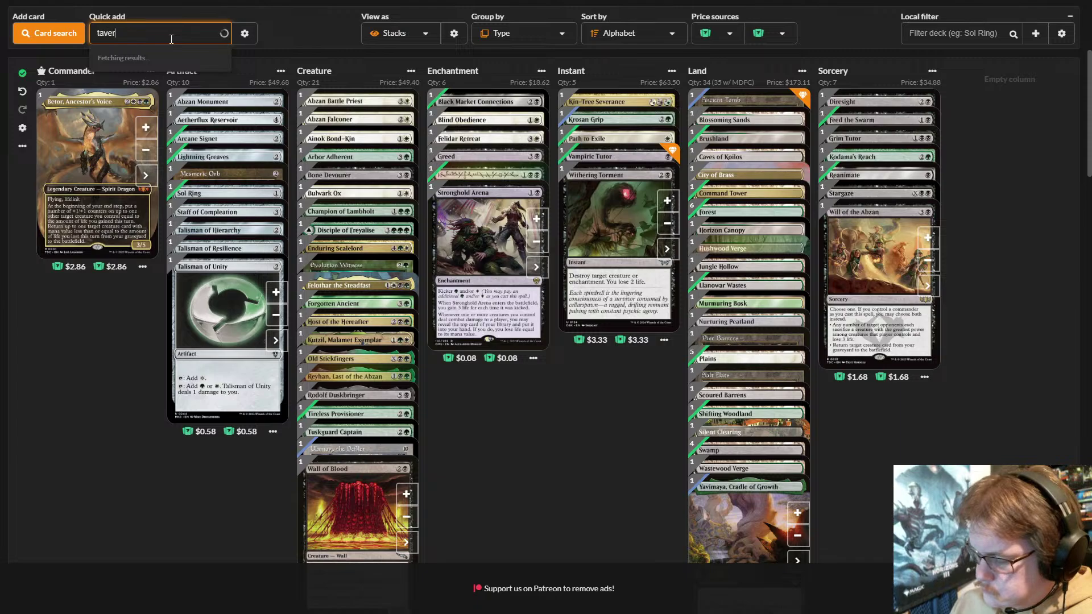
pyautogui.write('n swi')
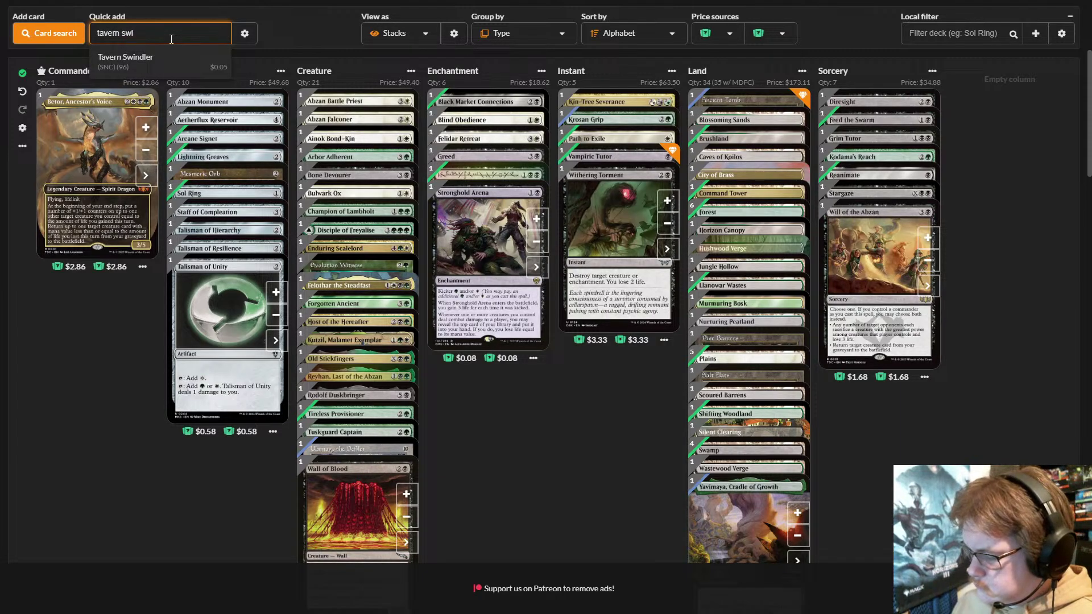
pyautogui.write('nlled')
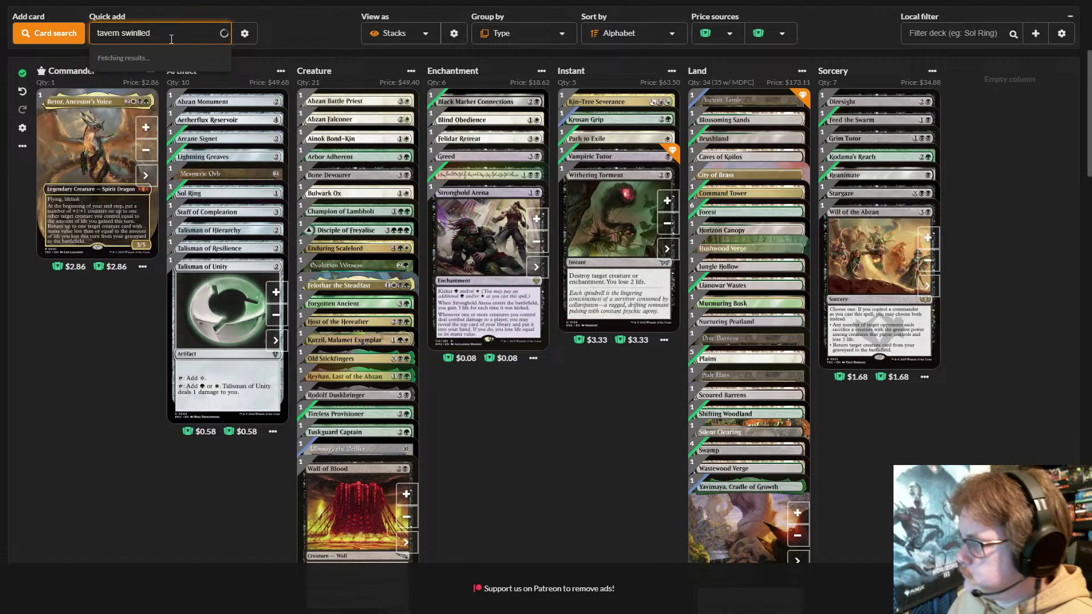
pyautogui.press('BackSpace')
pyautogui.press('BackSpace')
pyautogui.press('BackSpace')
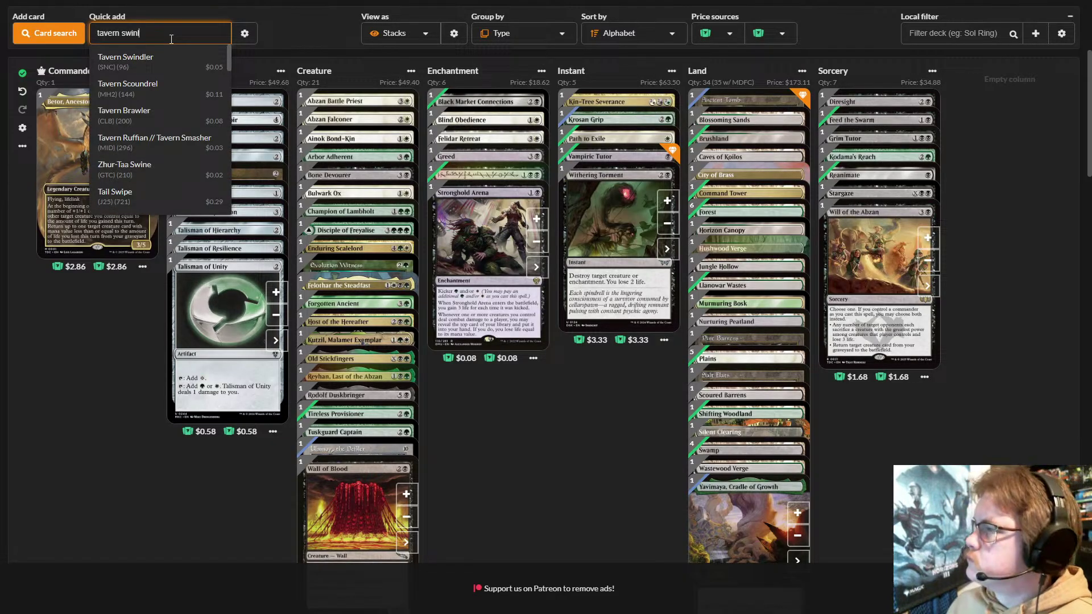
pyautogui.press('BackSpace')
pyautogui.write('dler')
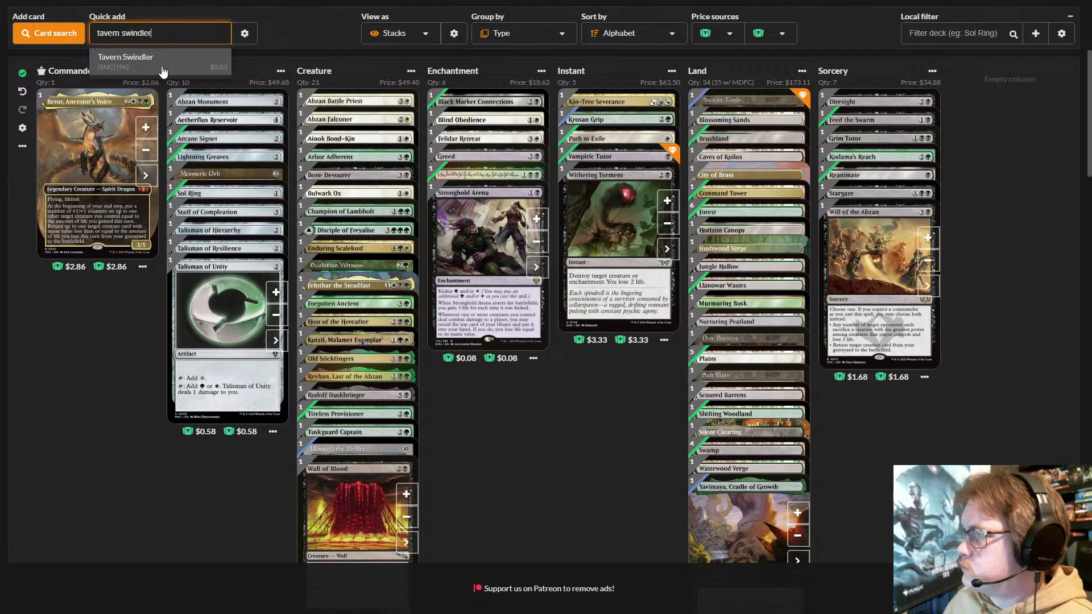
pyautogui.click(161, 66)
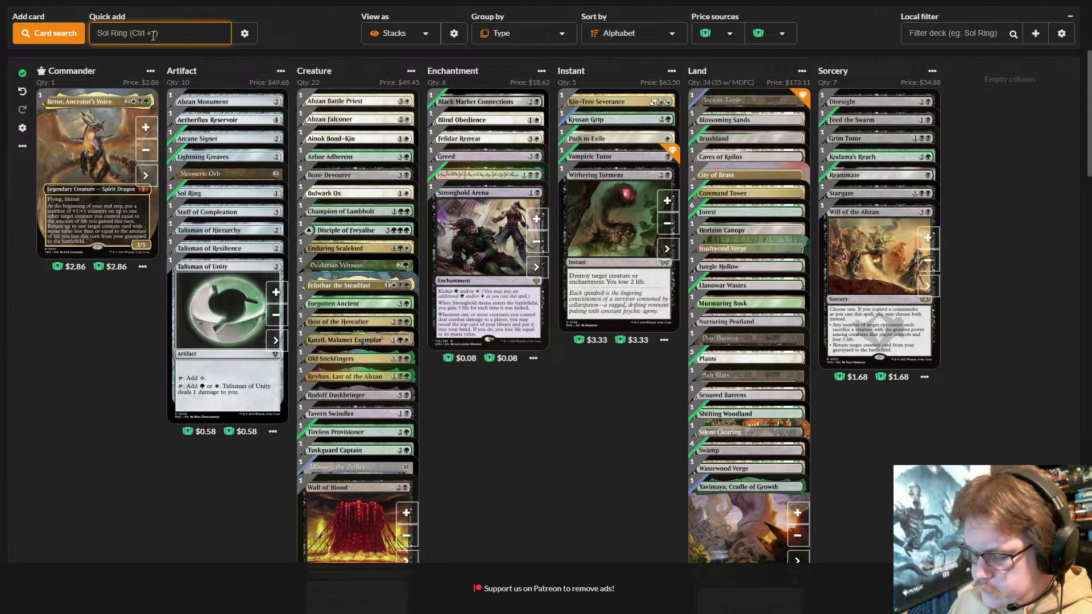
# - Quick-add the land Bleachbone Verge to the deck
pyautogui.write('bl')
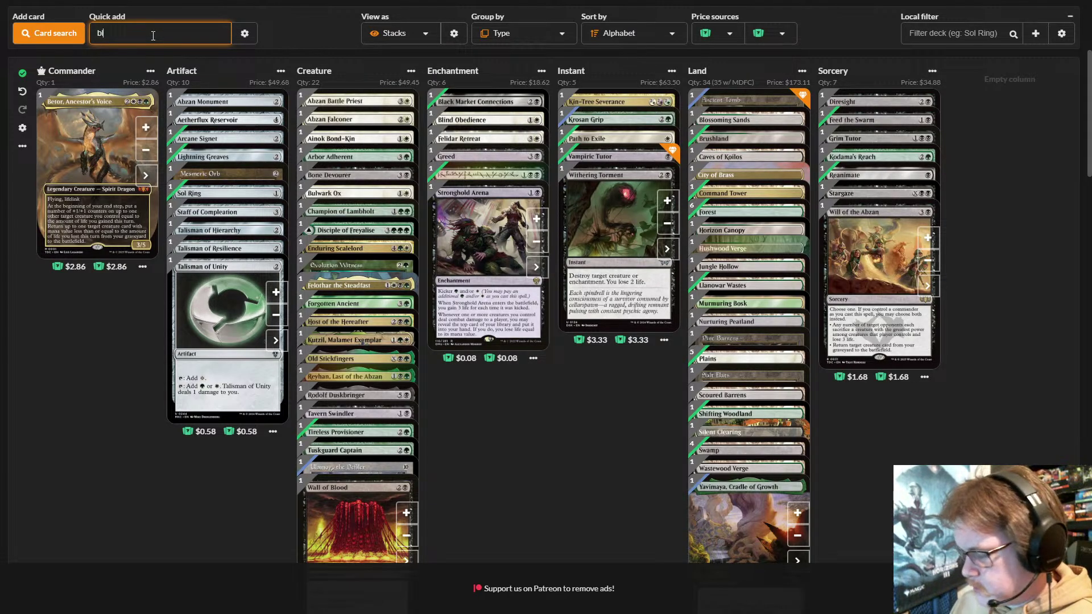
pyautogui.write('ewach')
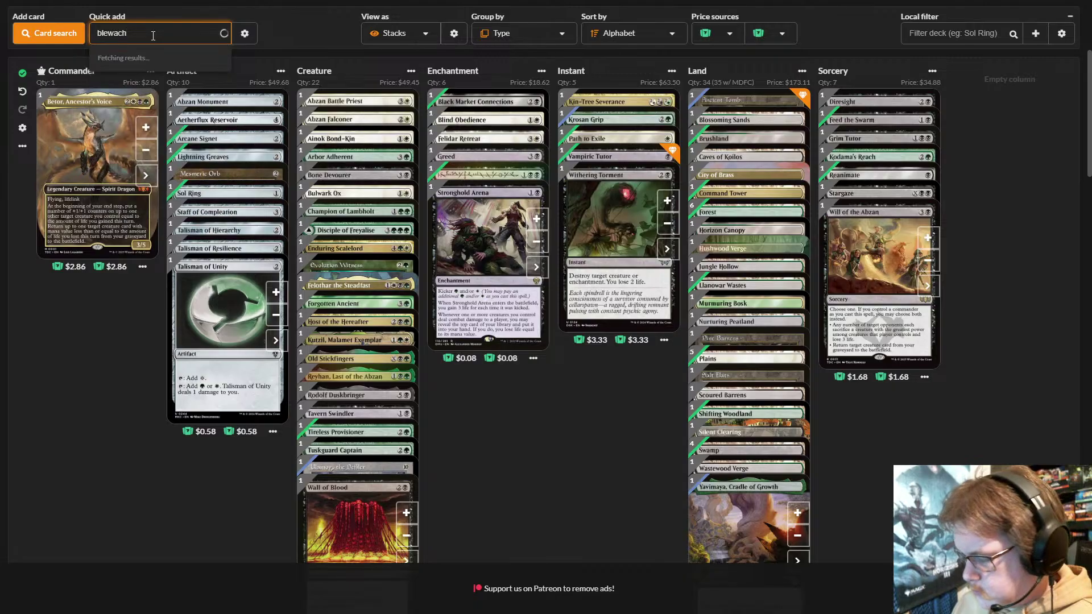
pyautogui.write('bone')
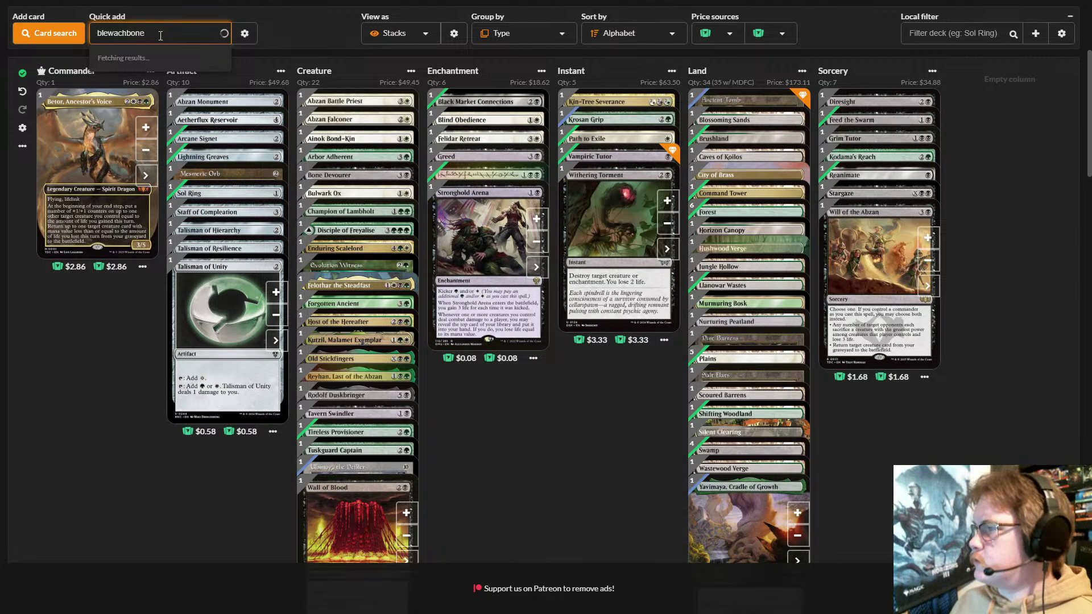
pyautogui.click(162, 60)
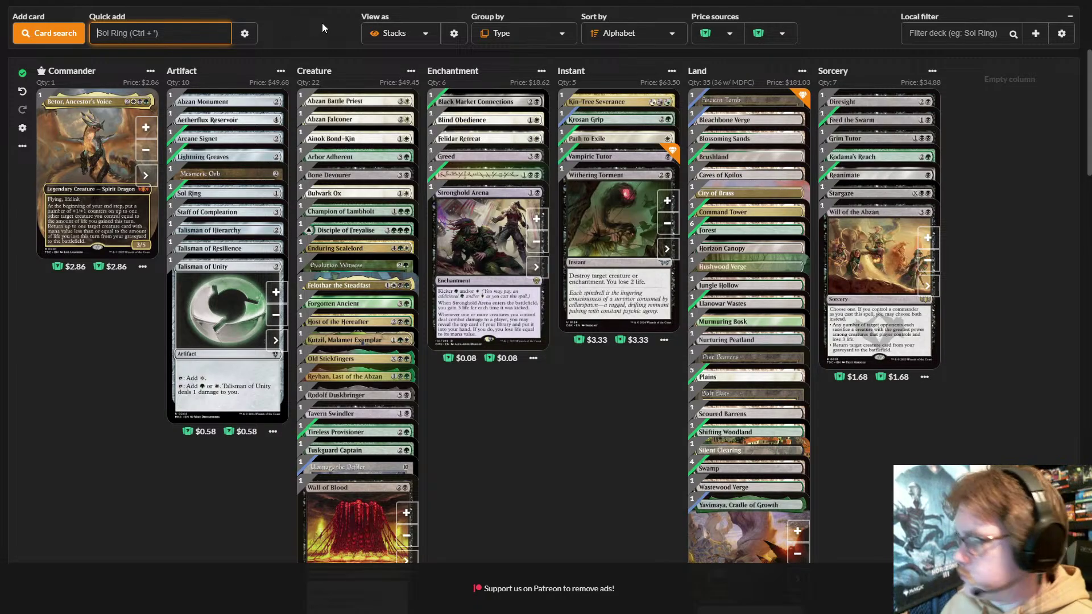
# - Quick-add the enchantment Retribution of the Ancients to the deck
pyautogui.write('re')
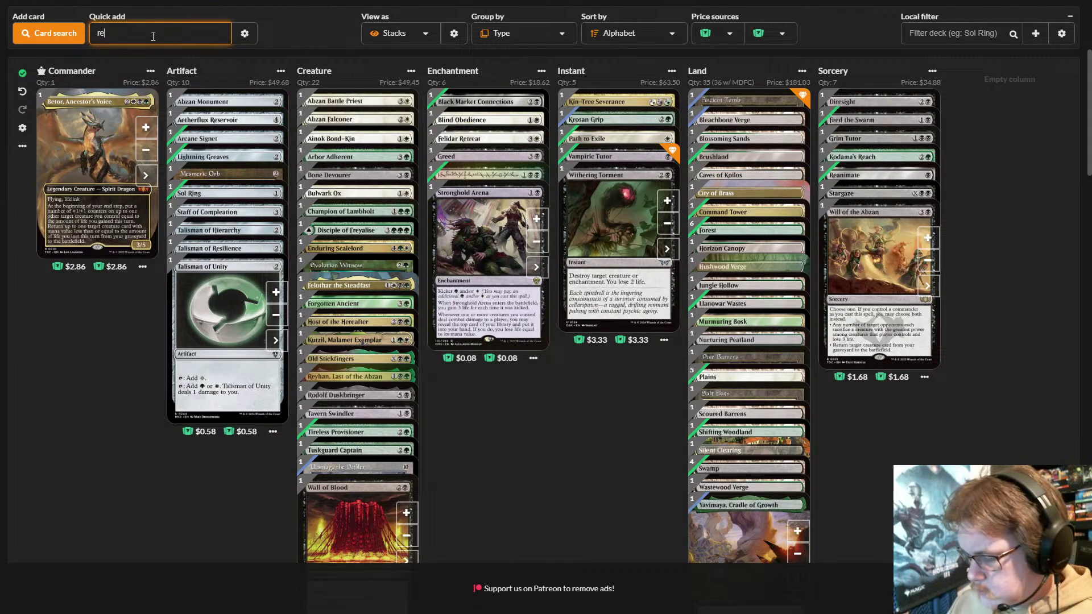
pyautogui.write('tribi')
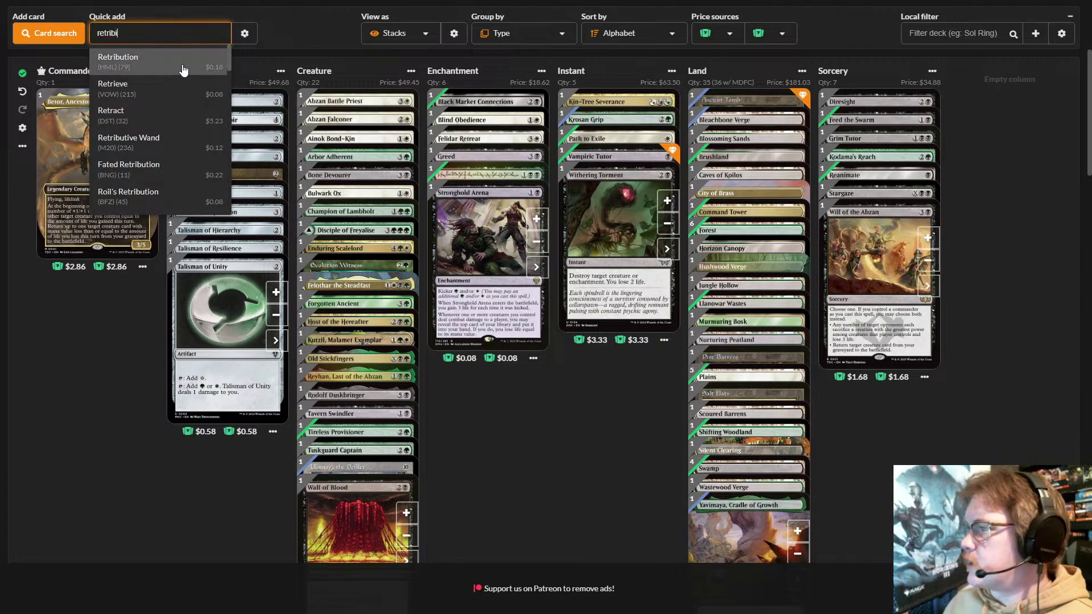
pyautogui.click(175, 35)
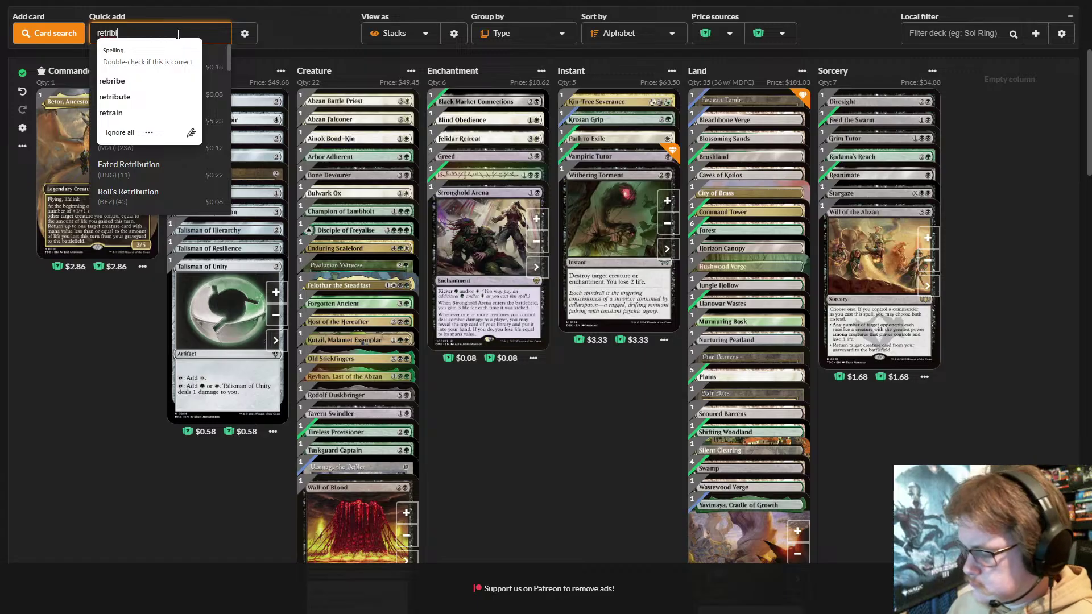
pyautogui.press('BackSpace')
pyautogui.write('u')
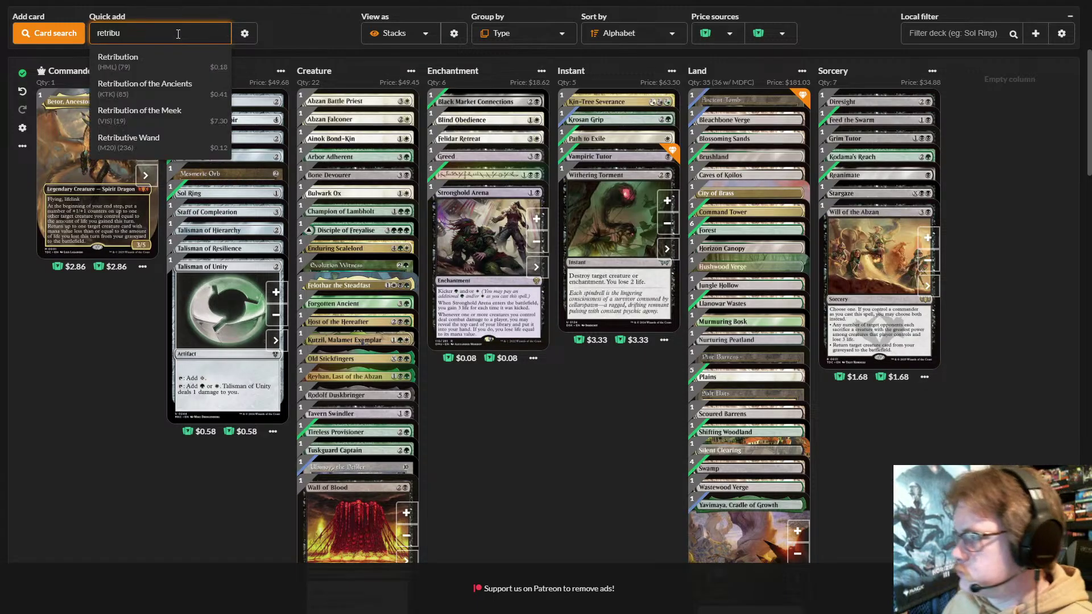
pyautogui.click(169, 89)
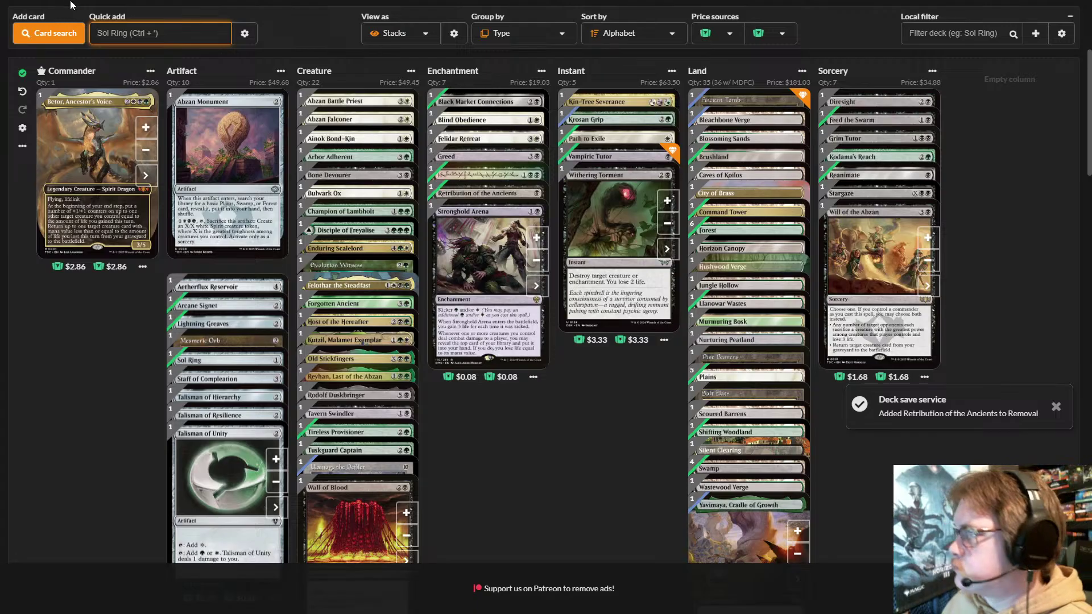
# - Quick-add the creature Sandstorm Salvager to the deck
pyautogui.write('sa')
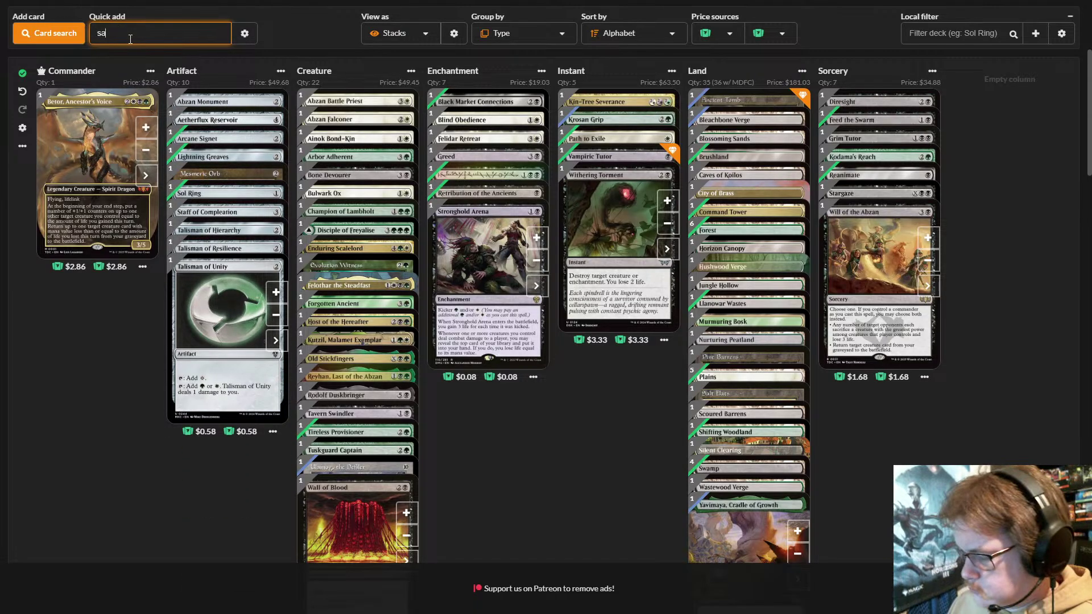
pyautogui.write('ndstor')
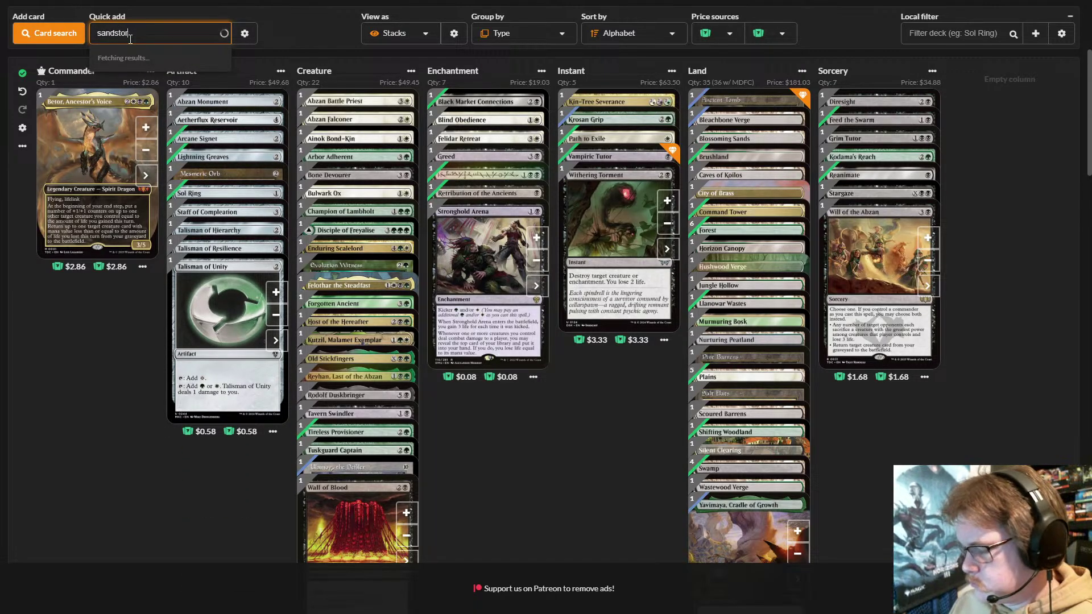
pyautogui.write('m sal')
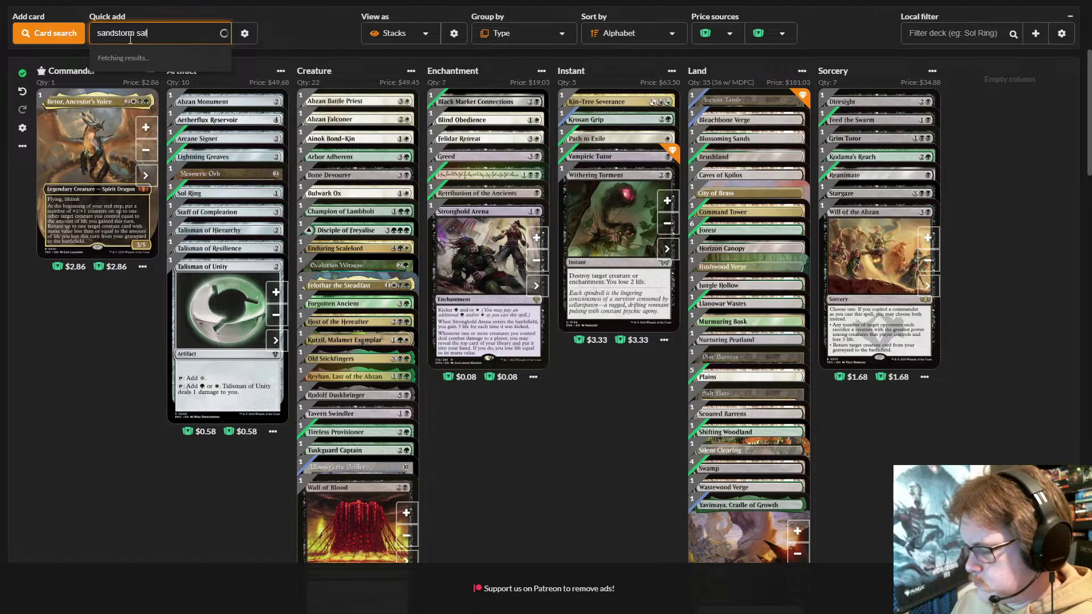
pyautogui.write('vager')
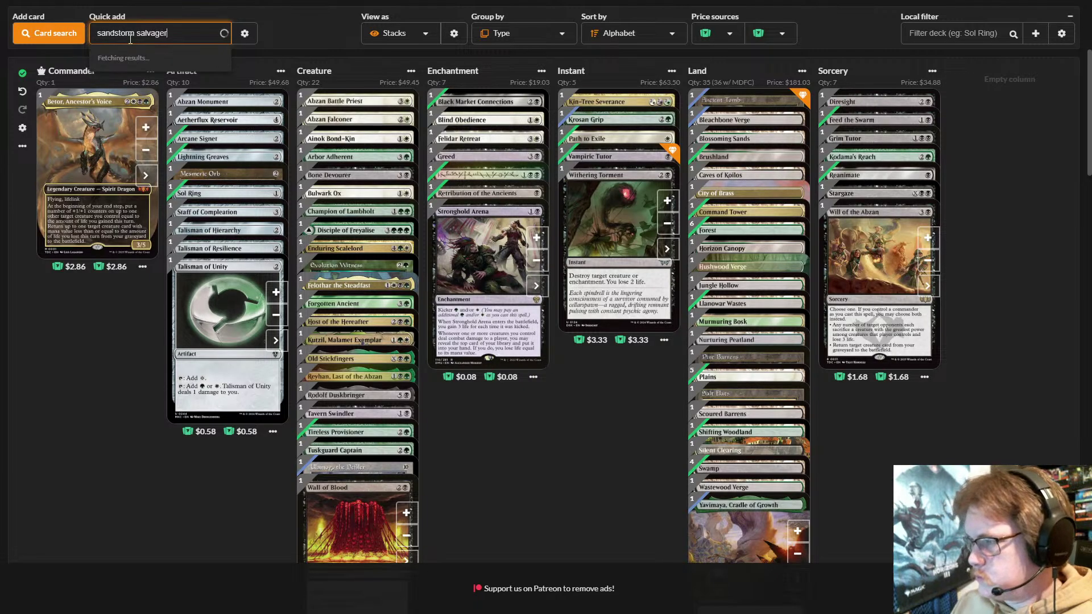
pyautogui.click(149, 68)
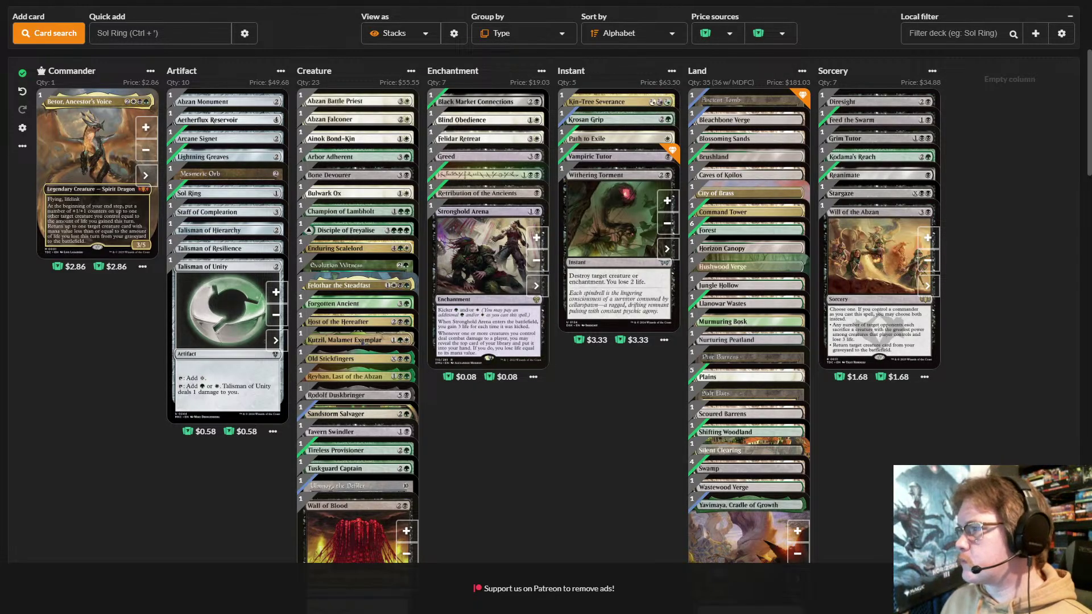
# - Quick-add the land Kishla Village to the deck
pyautogui.click(128, 34)
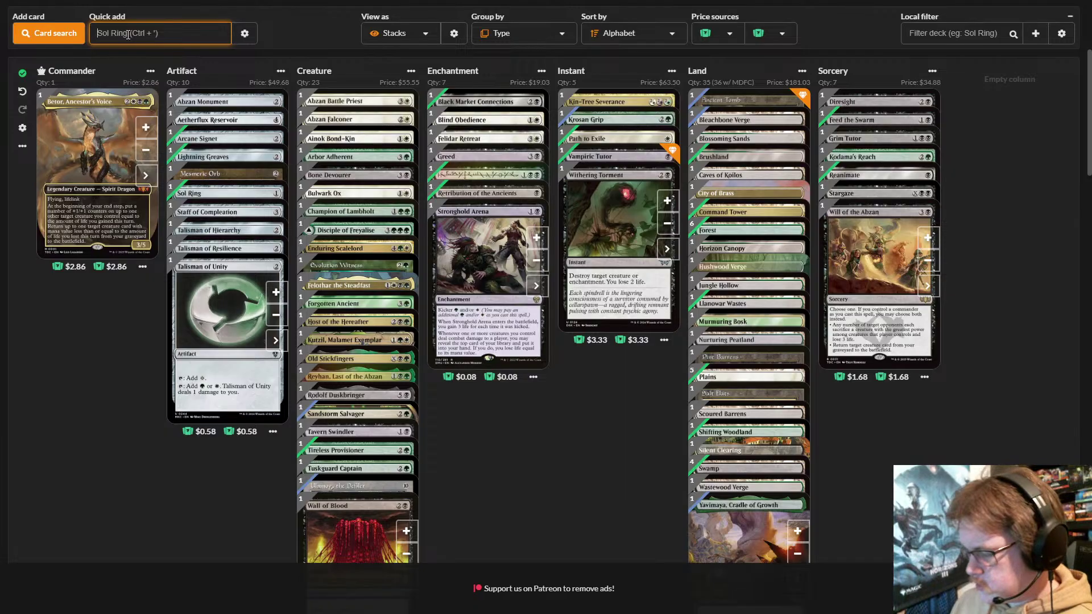
pyautogui.write('kishl')
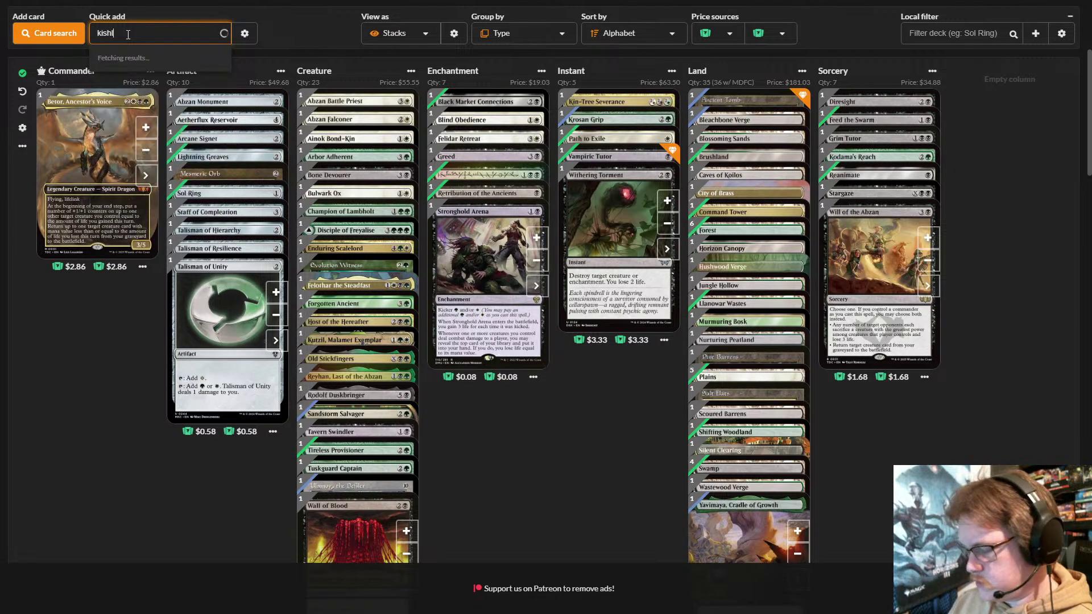
pyautogui.write('a')
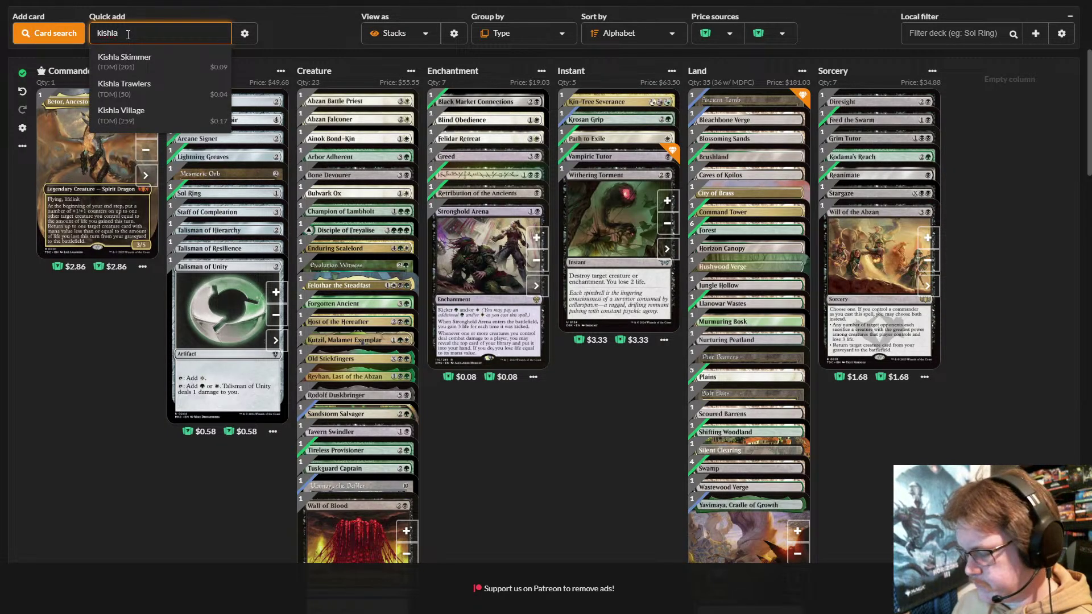
pyautogui.write(' vil')
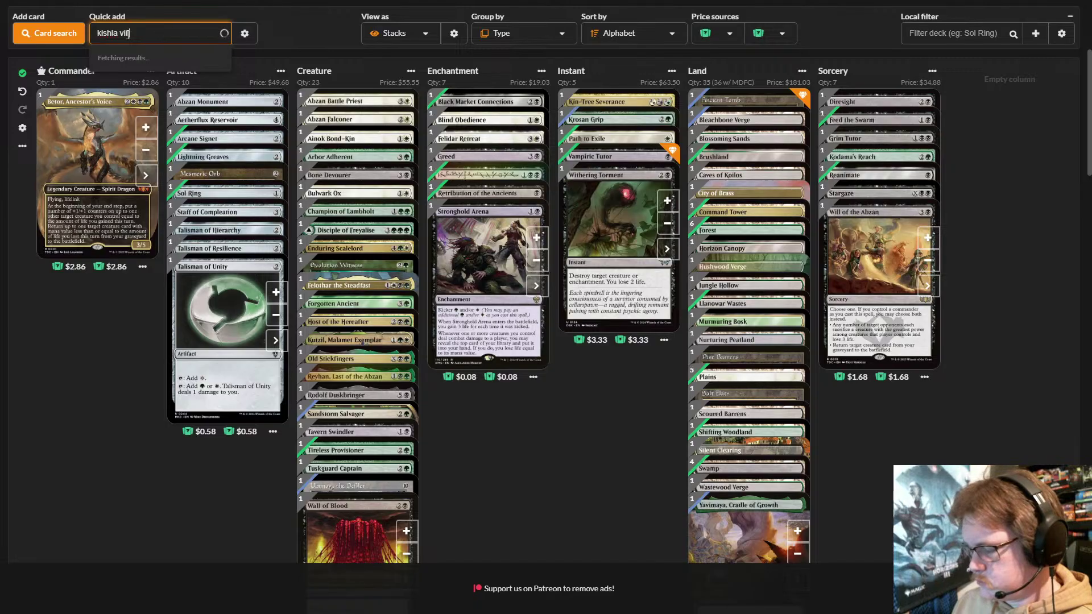
pyautogui.write('lage')
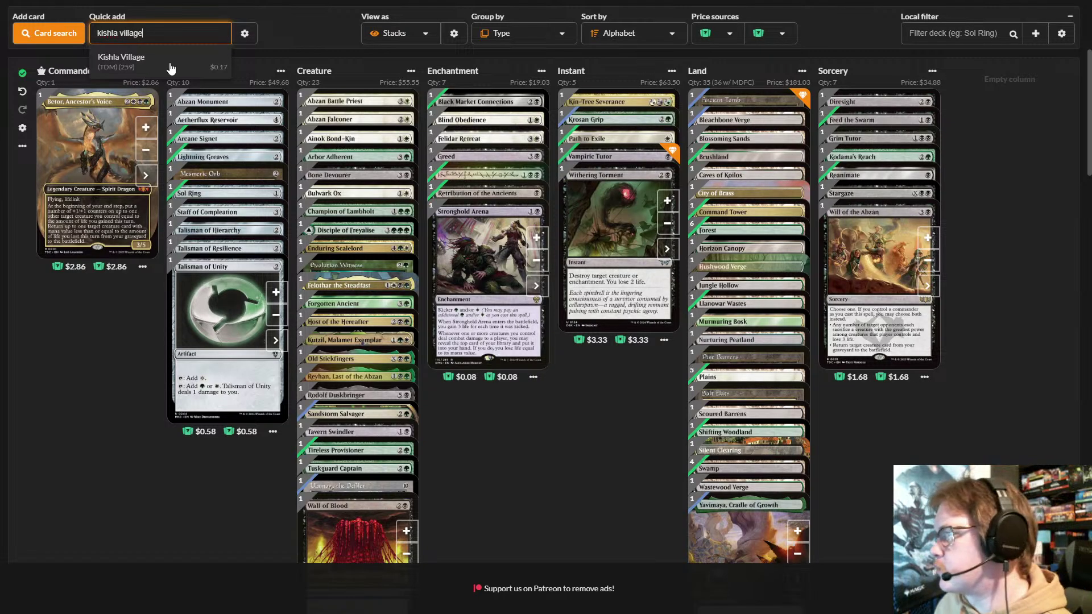
pyautogui.click(186, 69)
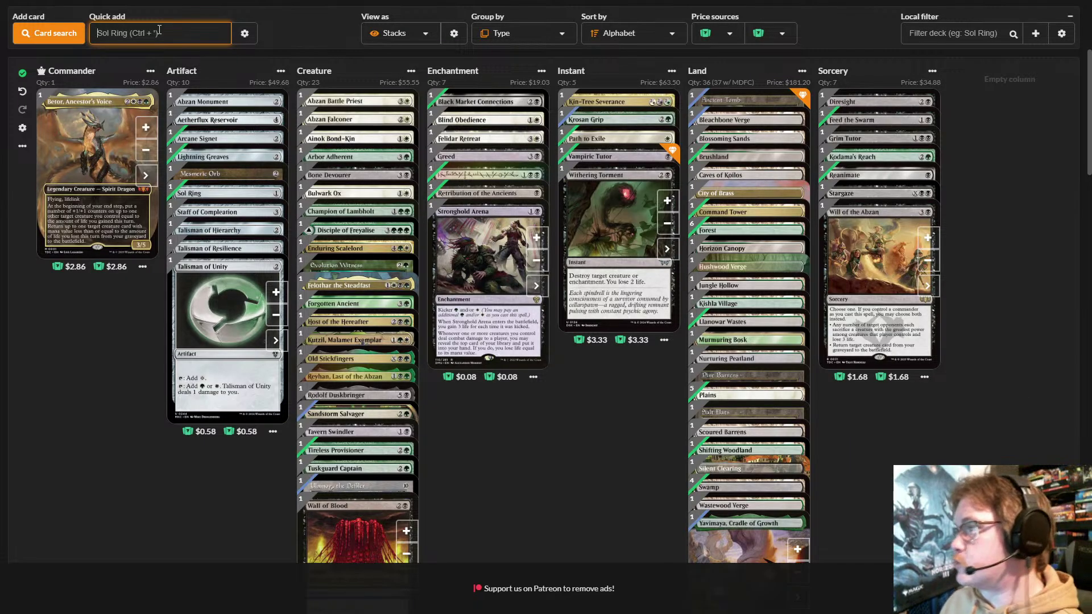
# - Quick-add the instant Cruel Truths to the deck
pyautogui.write('cr')
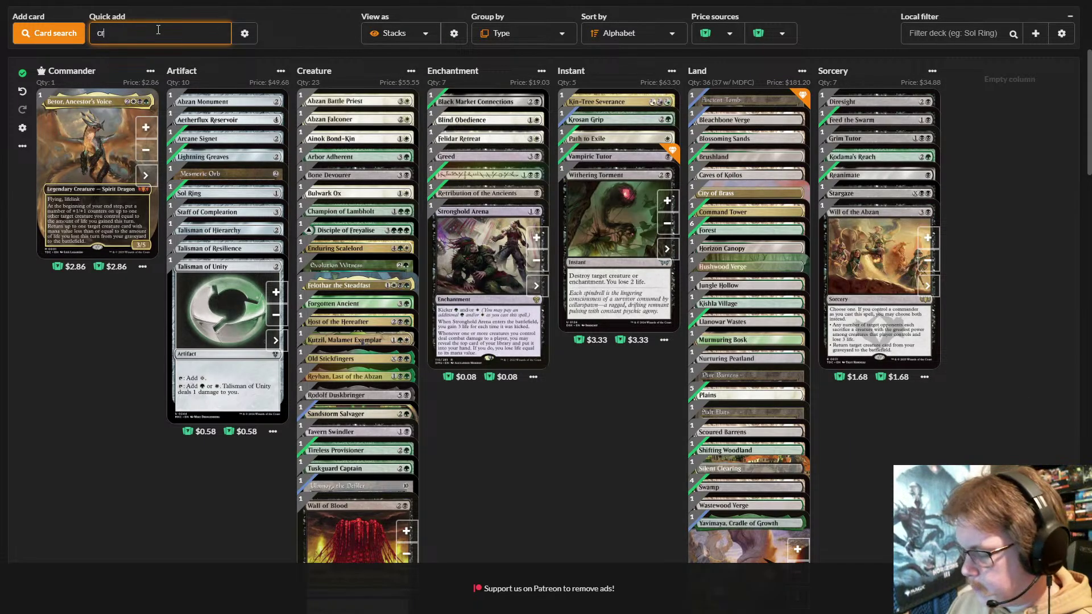
pyautogui.write('uel t')
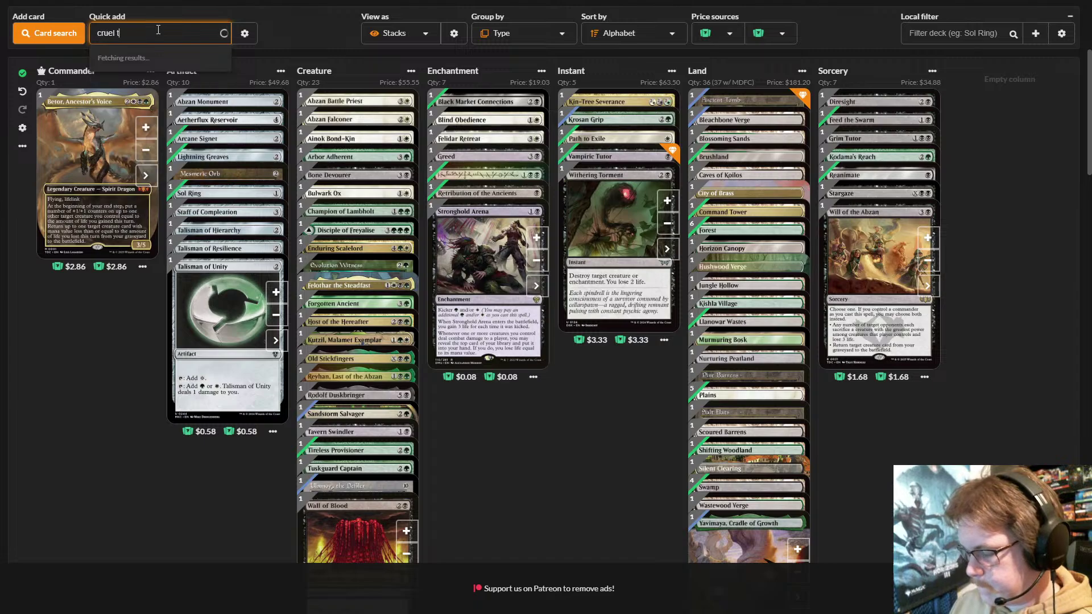
pyautogui.write('ruths')
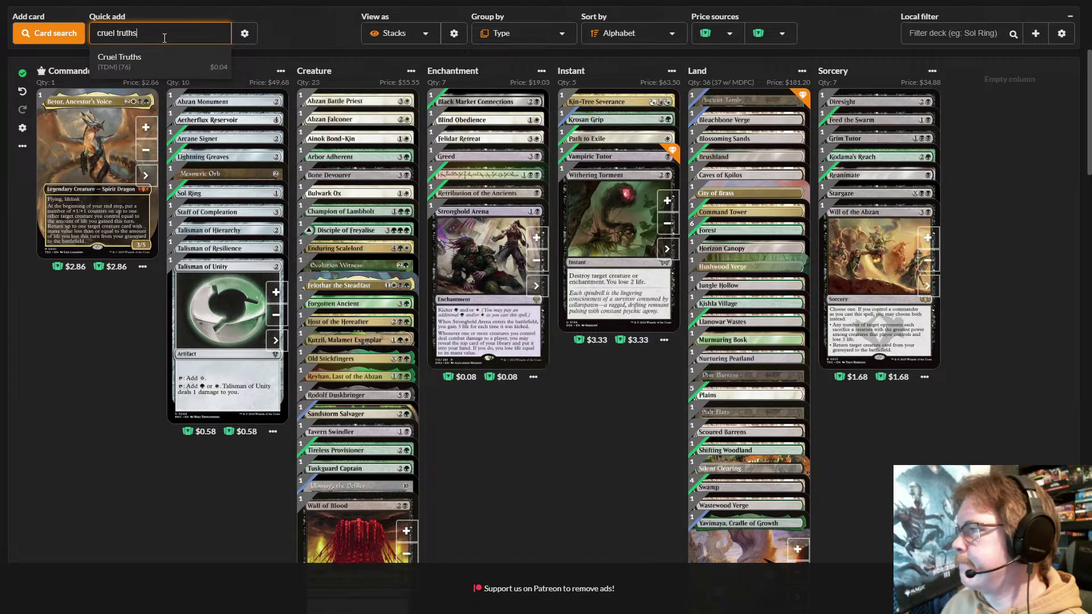
pyautogui.click(178, 67)
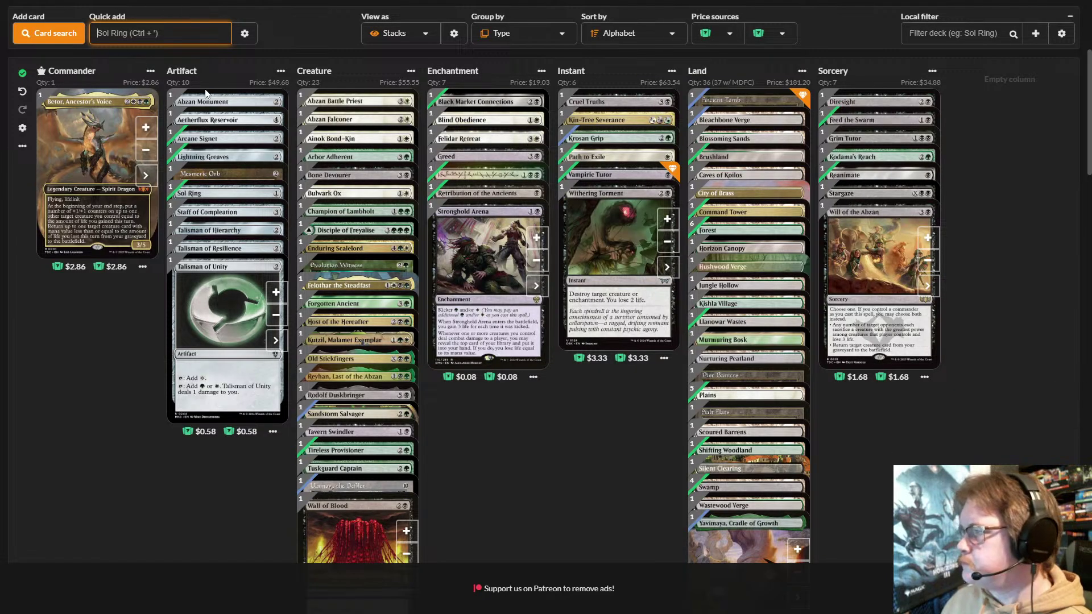
# - Quick-add the creature Enduring Tenacity to the deck
pyautogui.write('en')
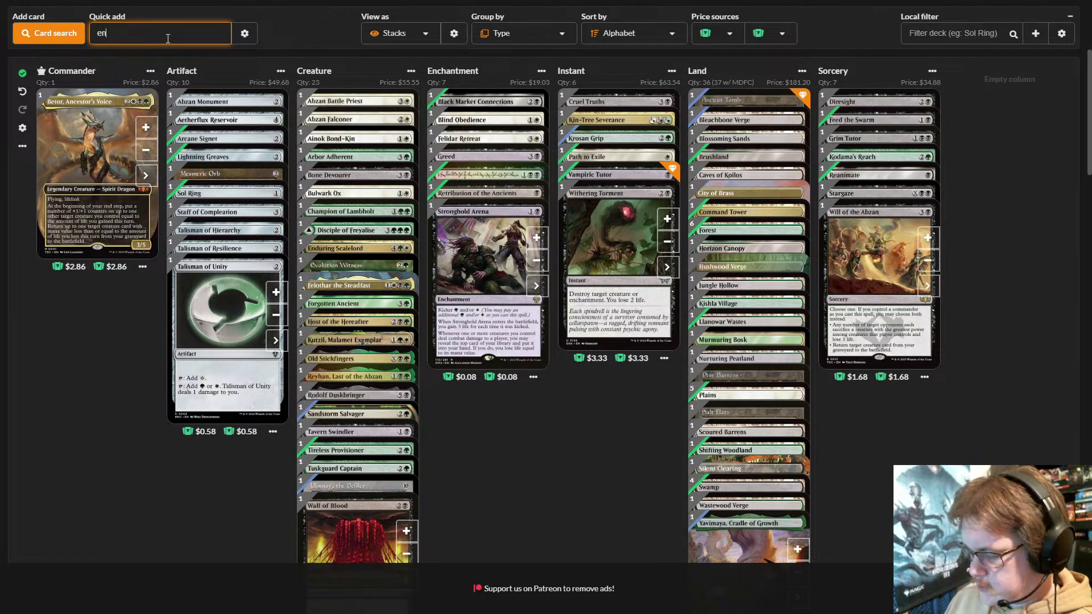
pyautogui.write('durin')
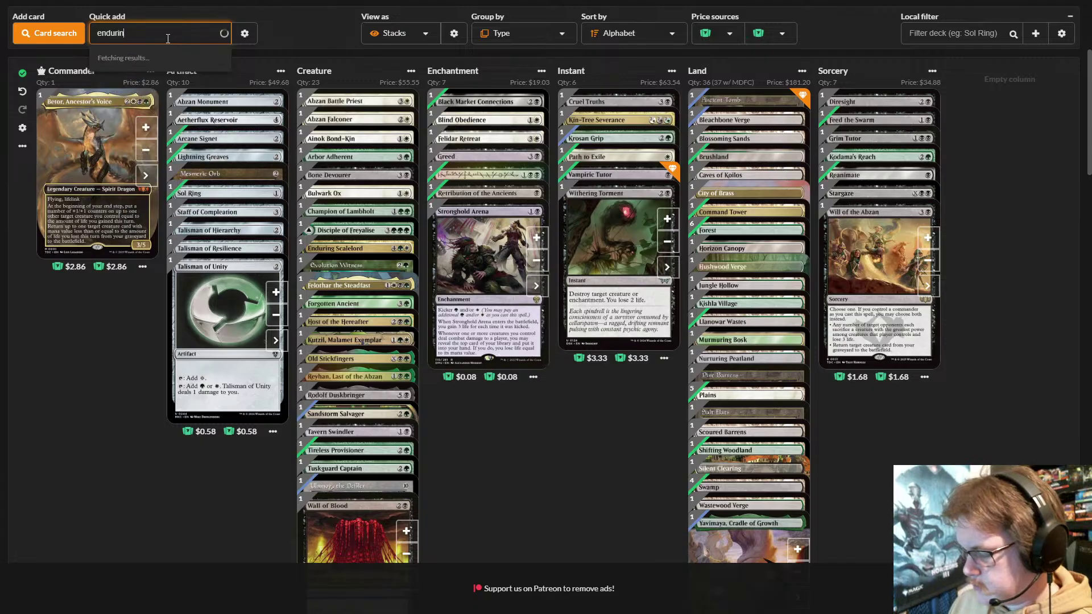
pyautogui.write('g tena')
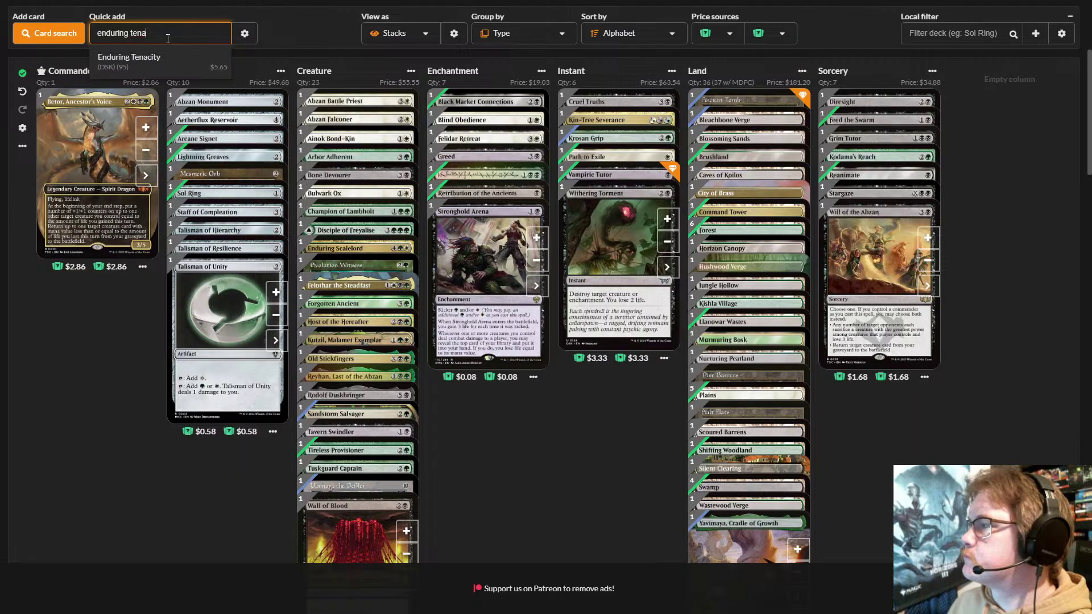
pyautogui.click(199, 59)
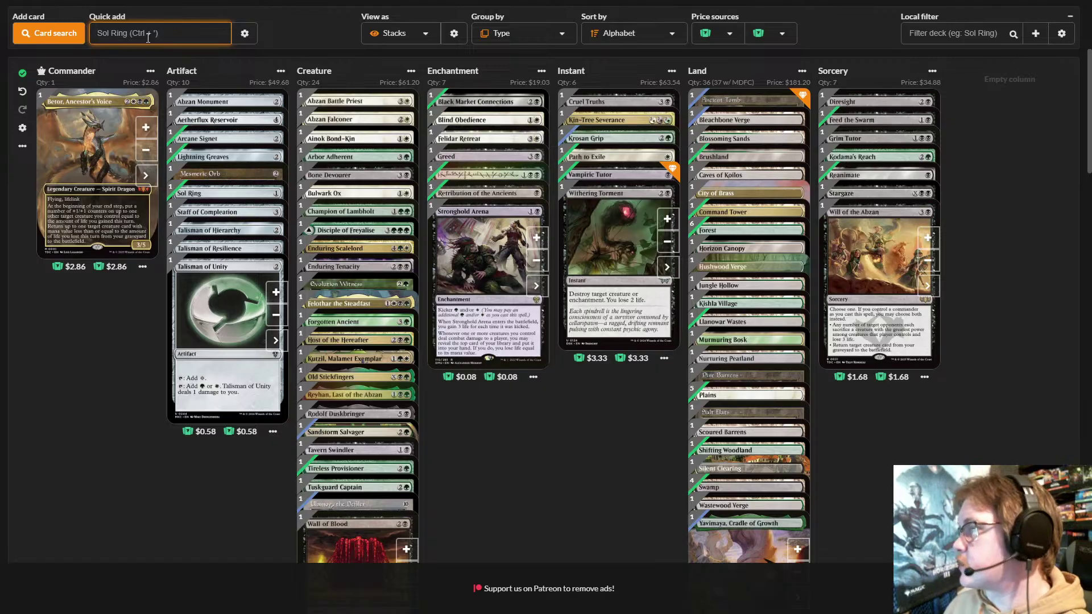
# - Quick-add the land Mana Confluence to the deck
pyautogui.write('m')
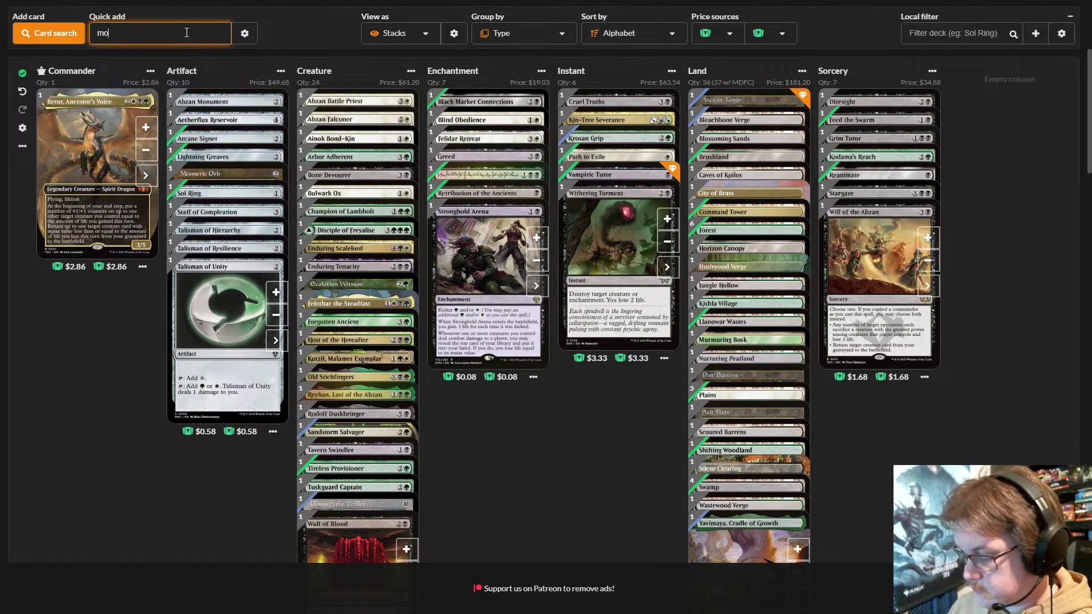
pyautogui.write('ana')
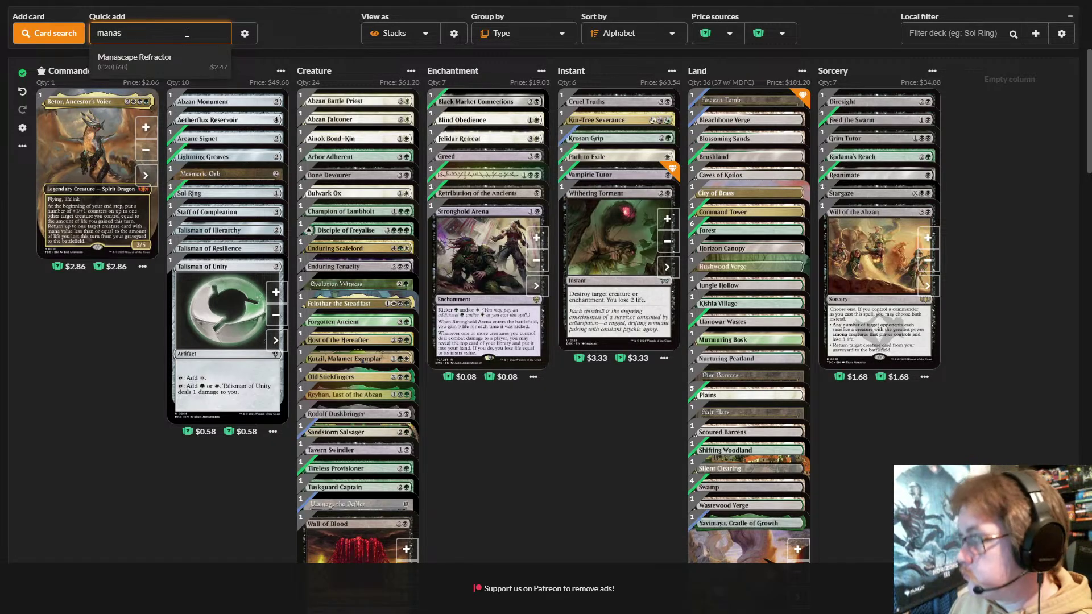
pyautogui.write(' c')
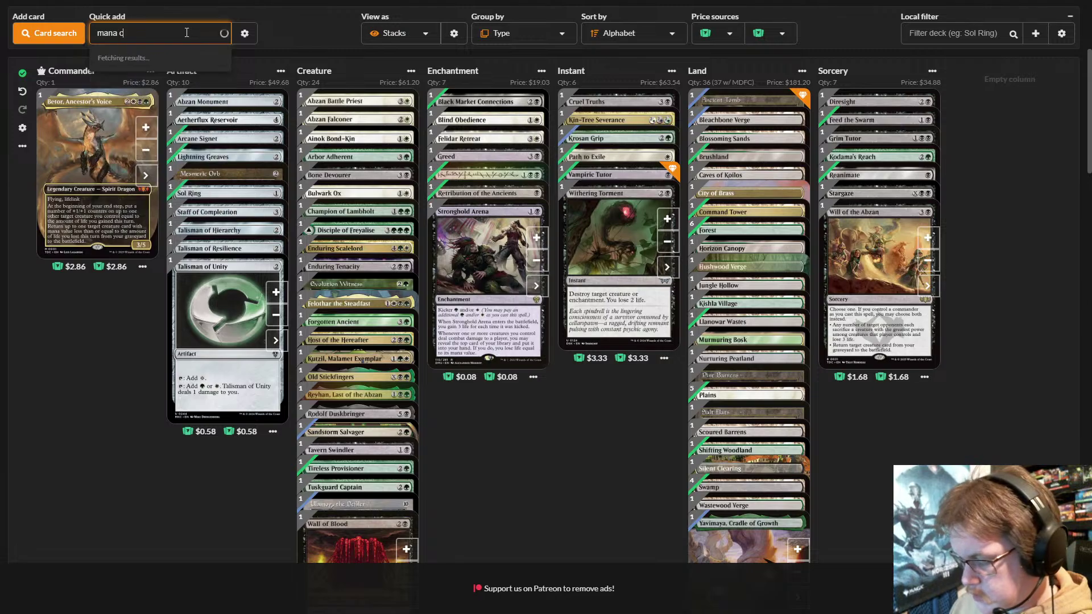
pyautogui.write('on')
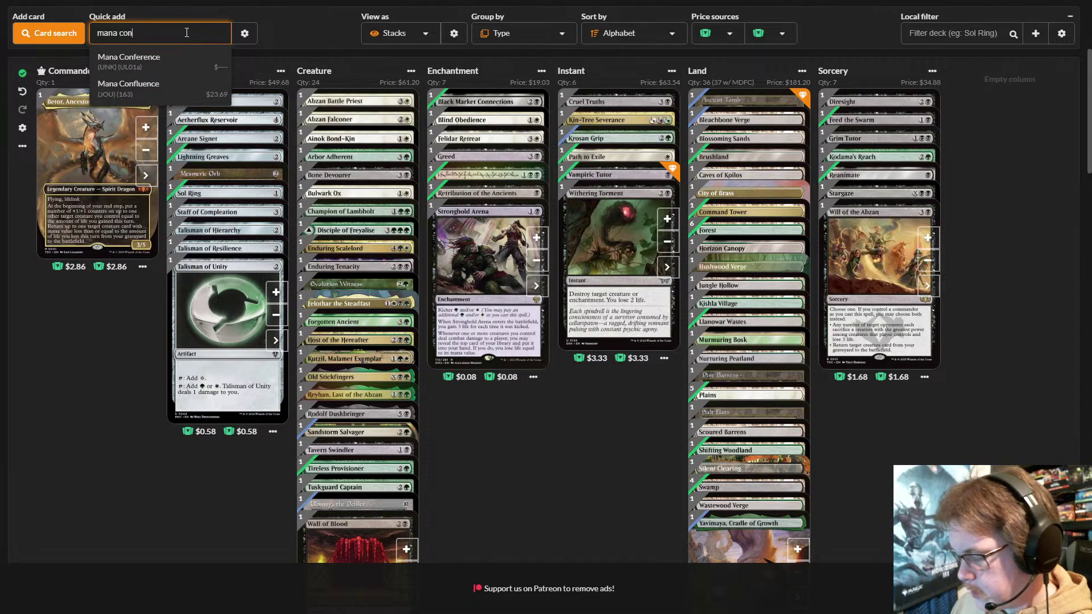
pyautogui.write('fl')
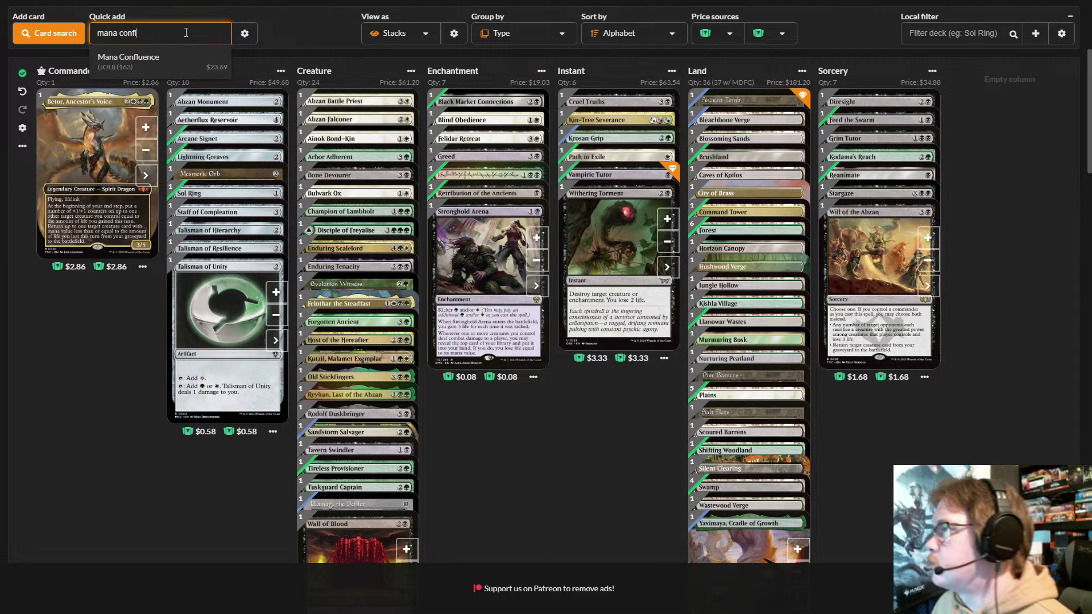
pyautogui.click(163, 66)
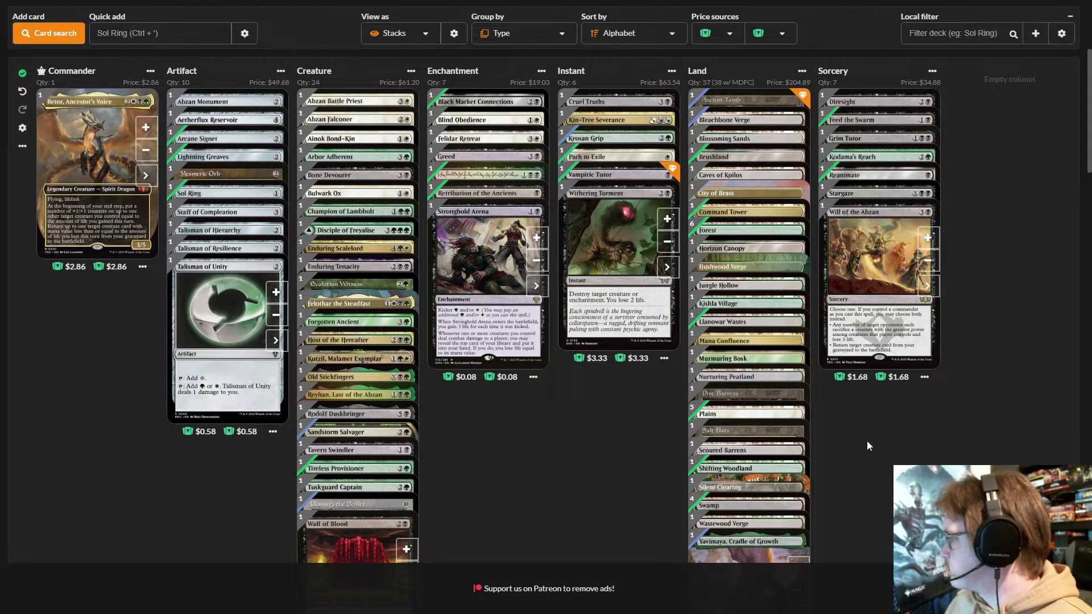
# - Increase the quantity of the basic land Swamp to 5
pyautogui.scroll(-1, 866, 441)
pyautogui.scroll(-2, 867, 441)
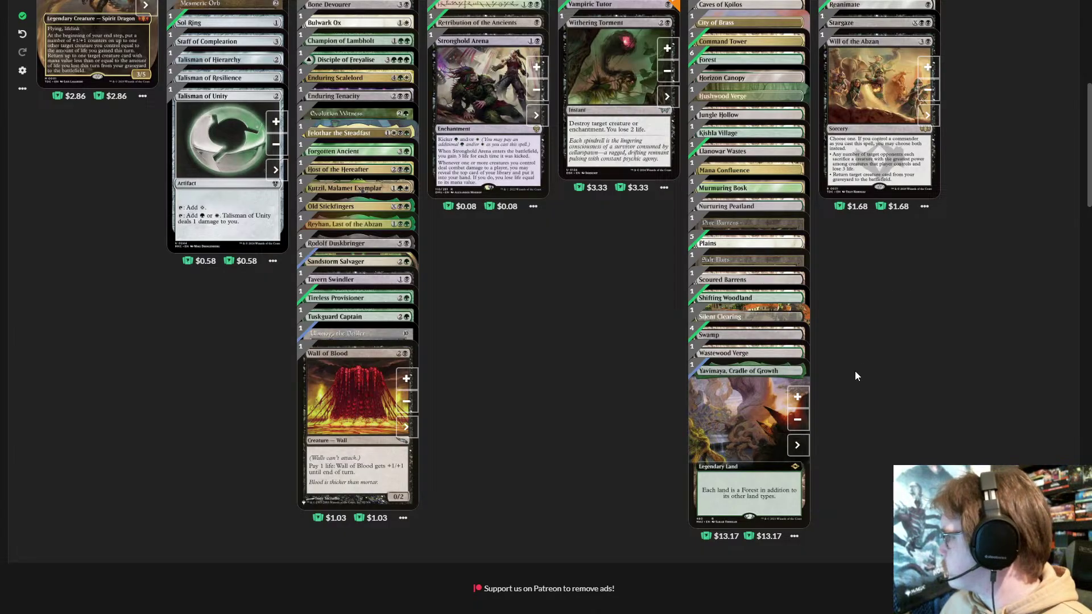
pyautogui.click(797, 360)
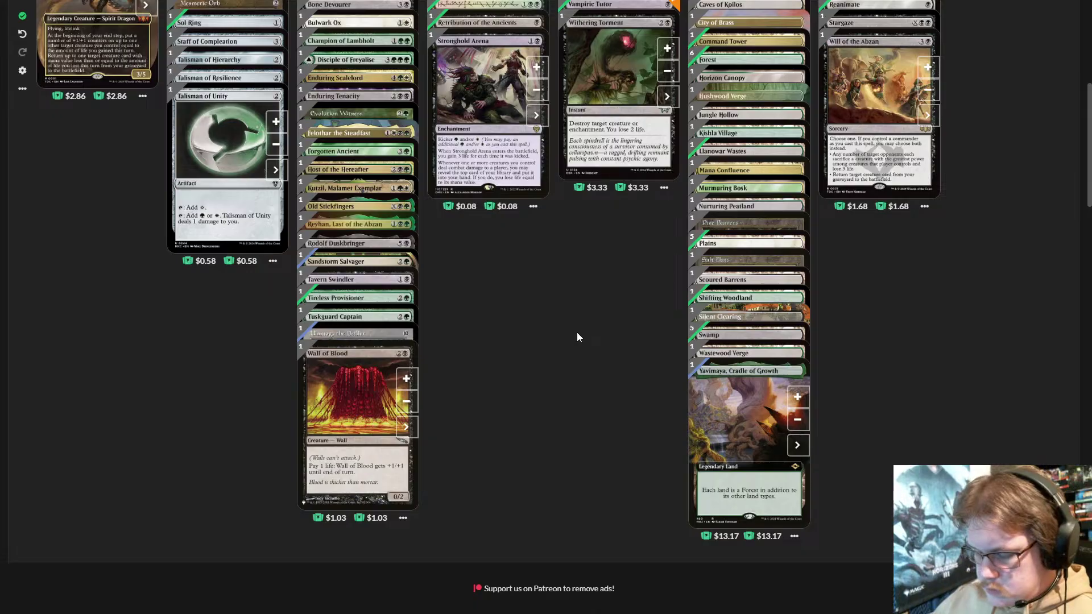
# - Quick-add the legendary artifact The Ozolith to the deck
pyautogui.scroll(3, 144, 333)
pyautogui.scroll(3, 142, 328)
pyautogui.click(194, 210)
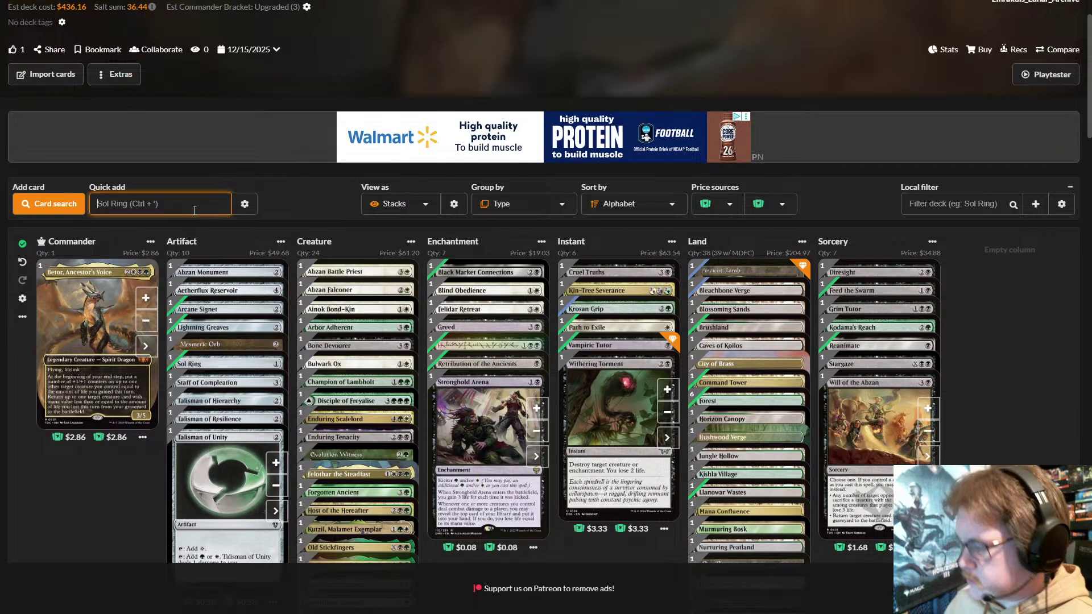
pyautogui.write('the o')
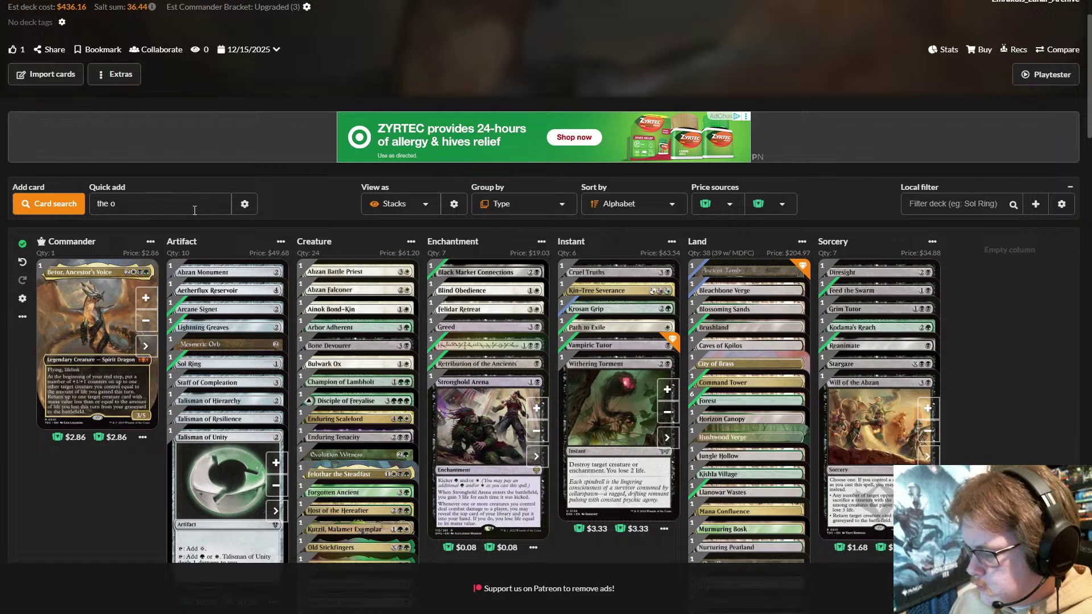
pyautogui.click(195, 205)
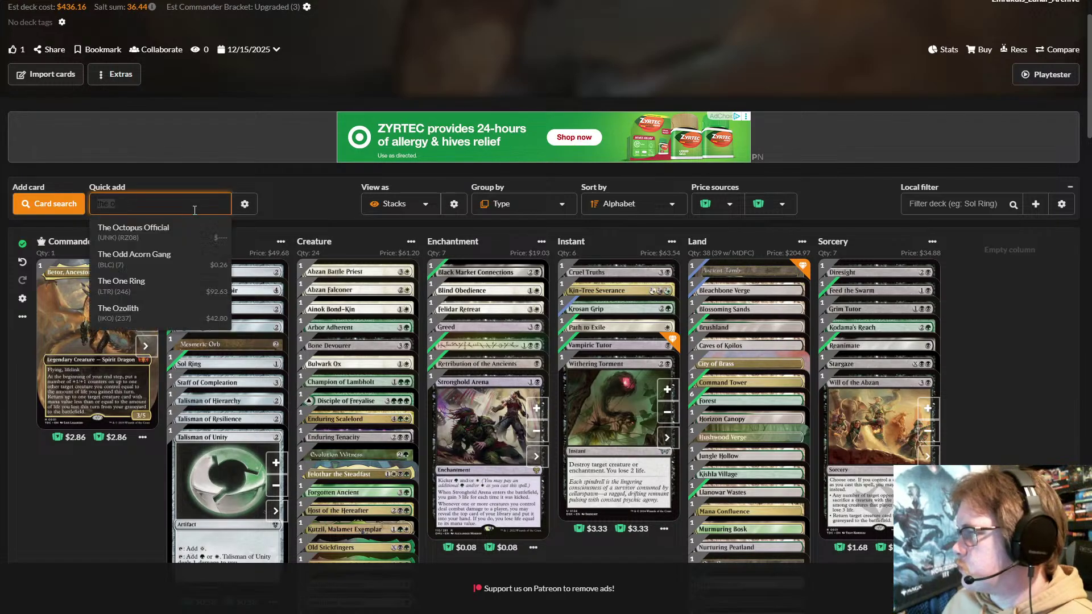
pyautogui.scroll(-1, 210, 200)
pyautogui.click(312, 132)
pyautogui.scroll(-2, 312, 132)
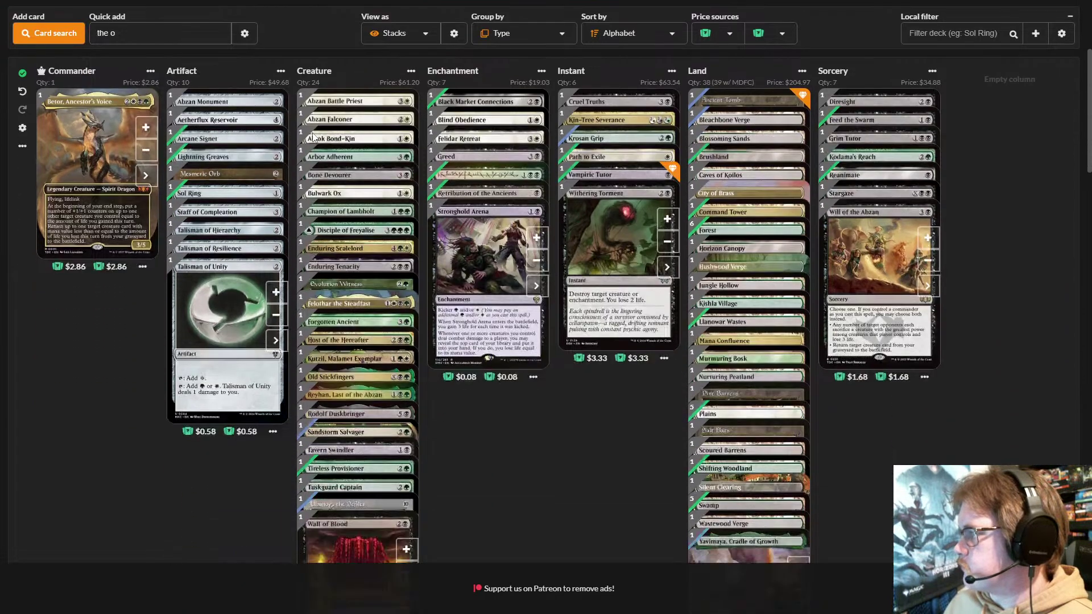
pyautogui.click(212, 40)
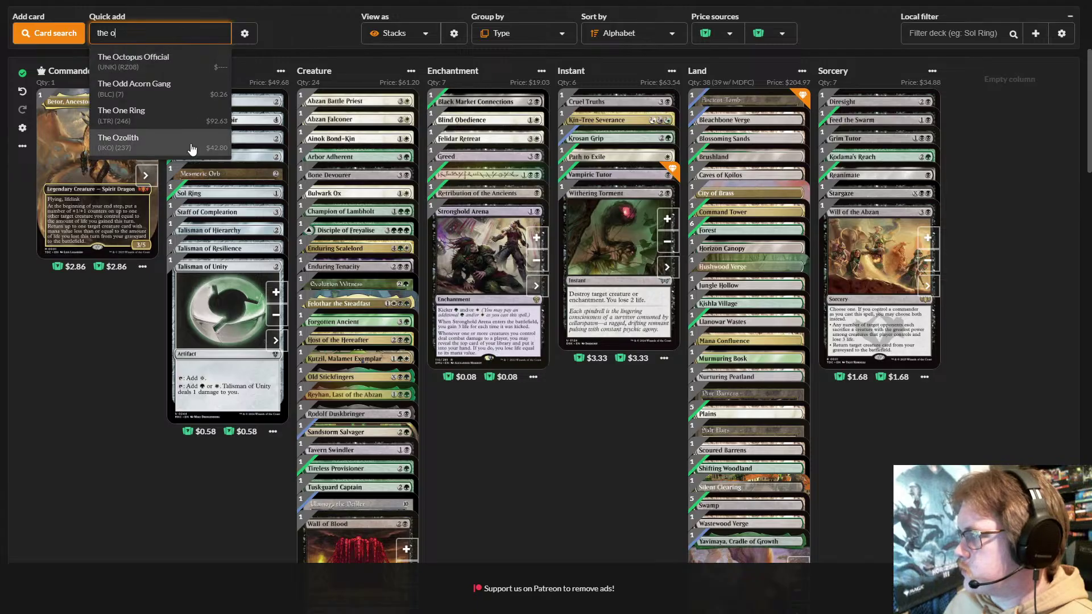
pyautogui.click(160, 147)
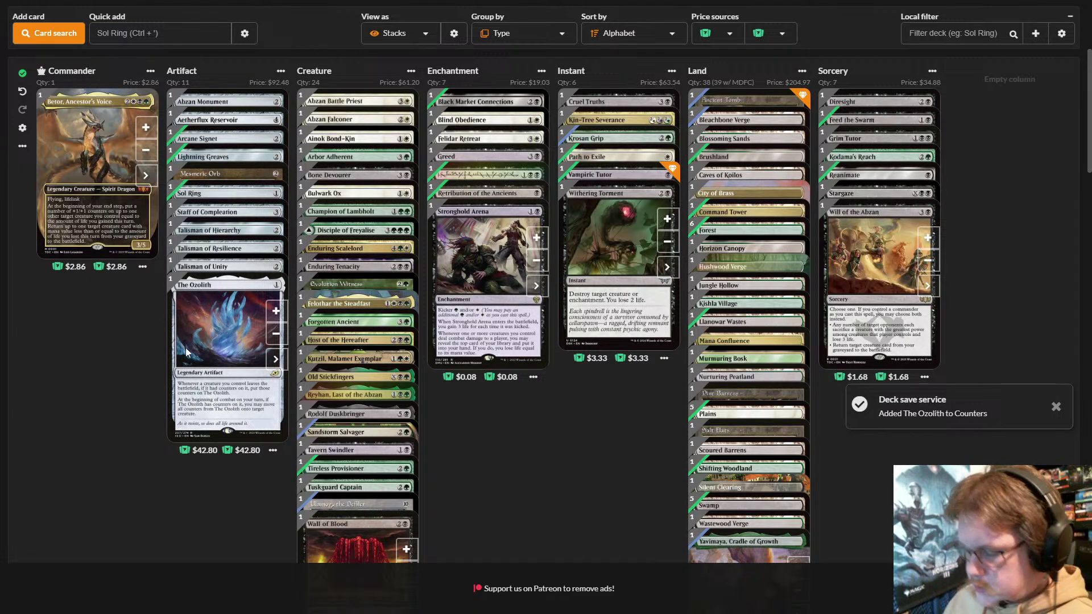
# - Quick-add the sorcery Perennation to the deck
pyautogui.click(190, 31)
pyautogui.write('p')
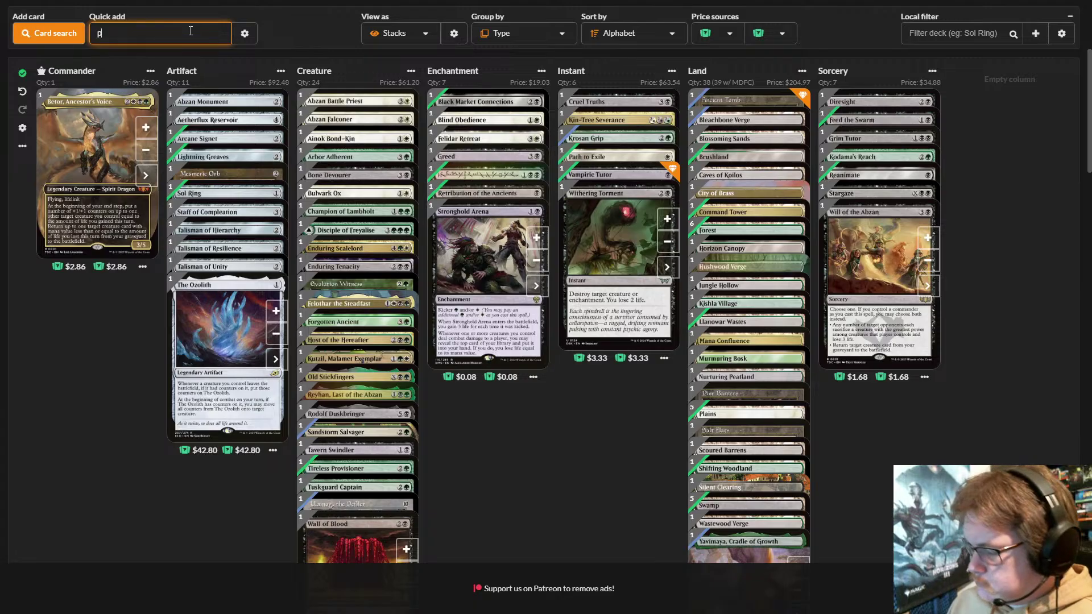
pyautogui.write('eren')
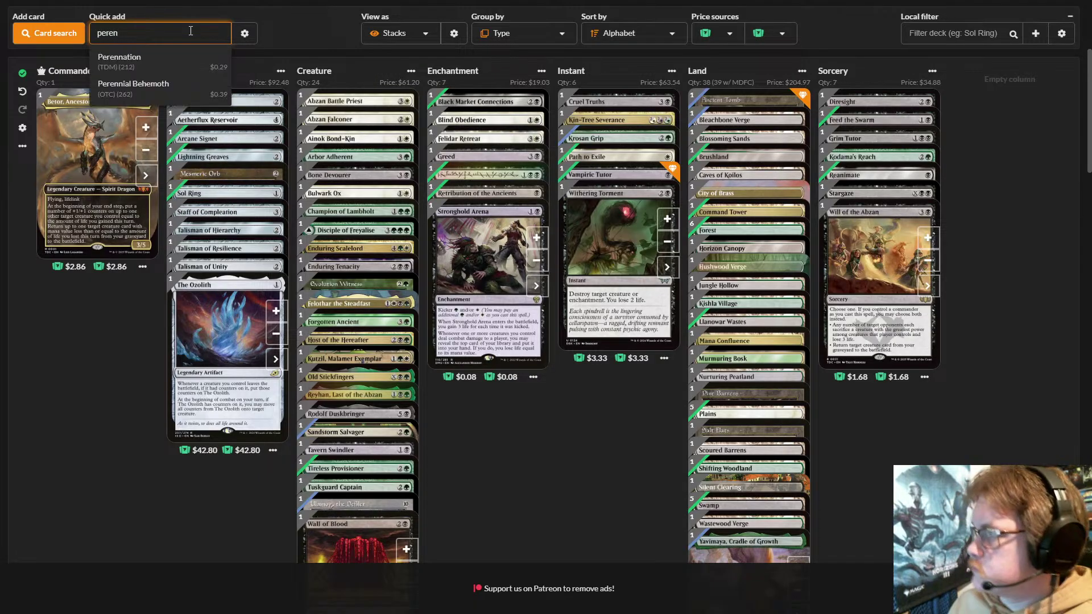
pyautogui.click(182, 64)
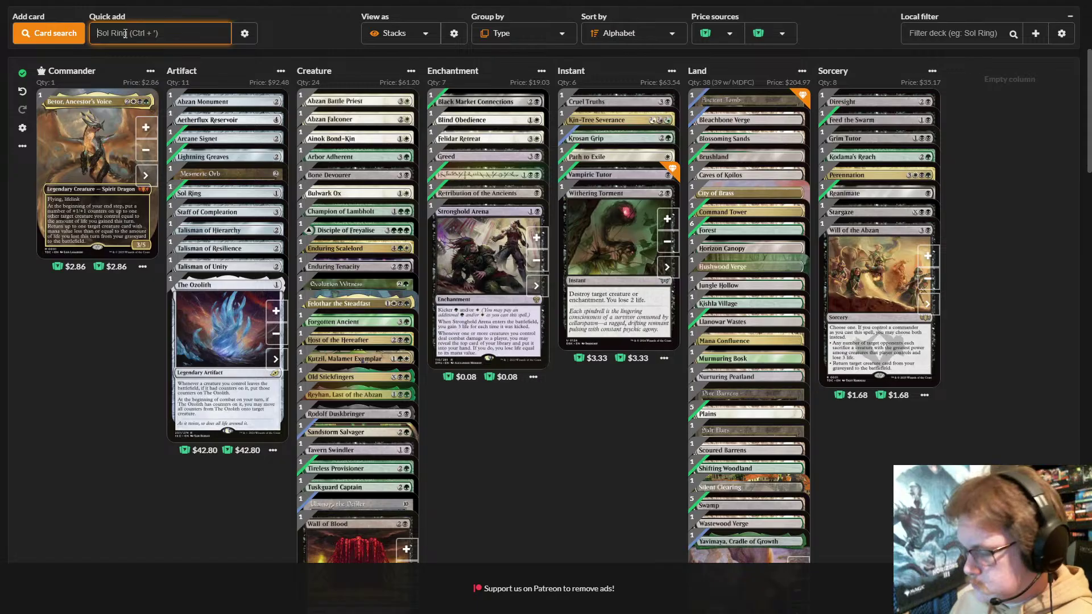
# - Quick-add the enchantment Barrensteppe Siege to the deck
pyautogui.write('barrens')
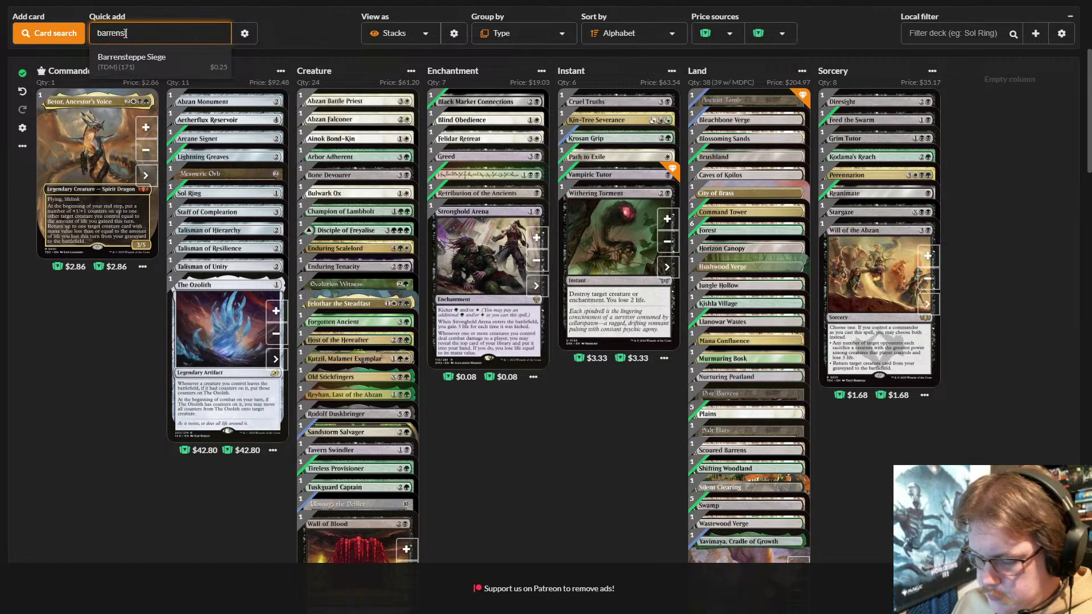
pyautogui.write('tepp')
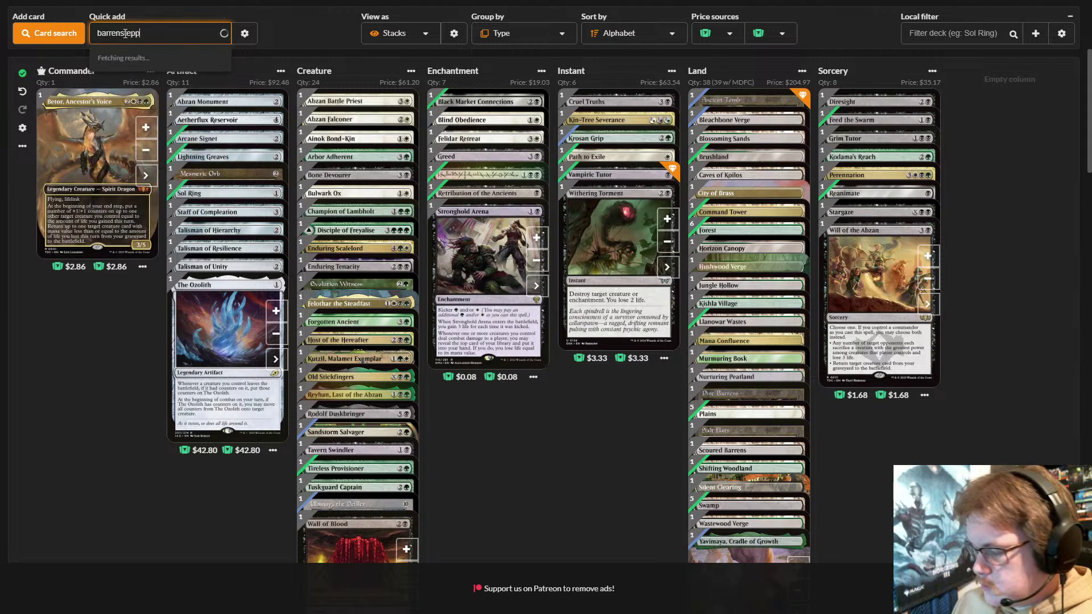
pyautogui.write('e')
pyautogui.click(142, 67)
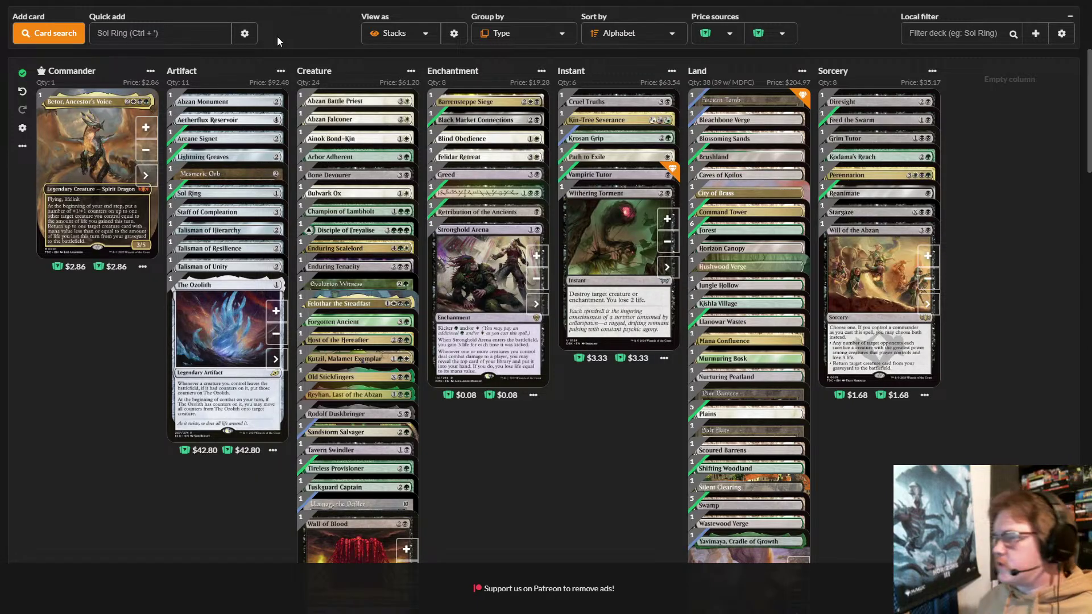
# - Quick-add the creature Duskshell Crawler to the deck
pyautogui.click(177, 33)
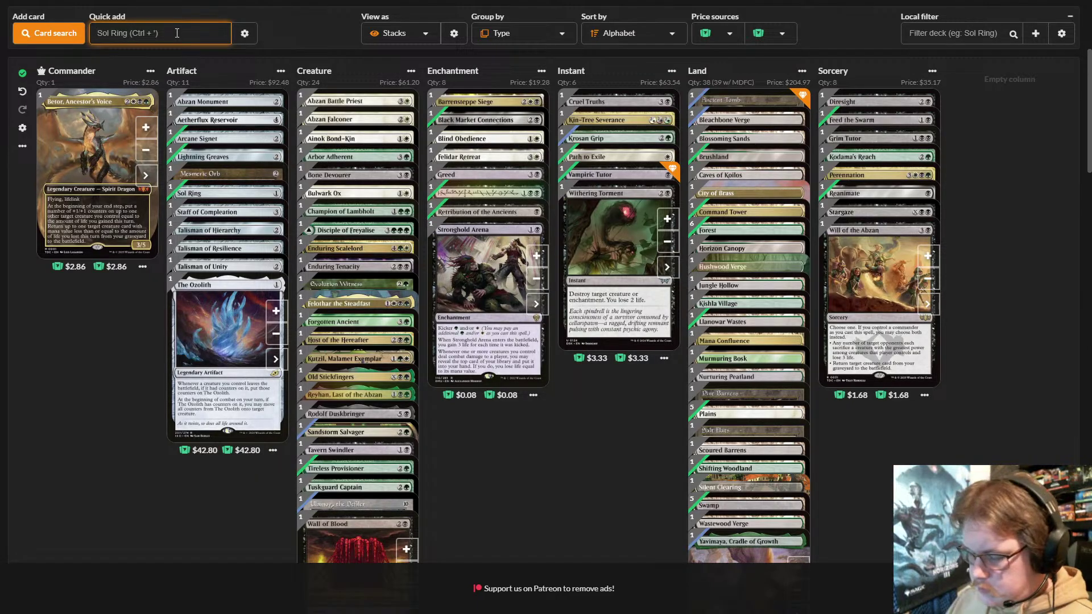
pyautogui.write('dus')
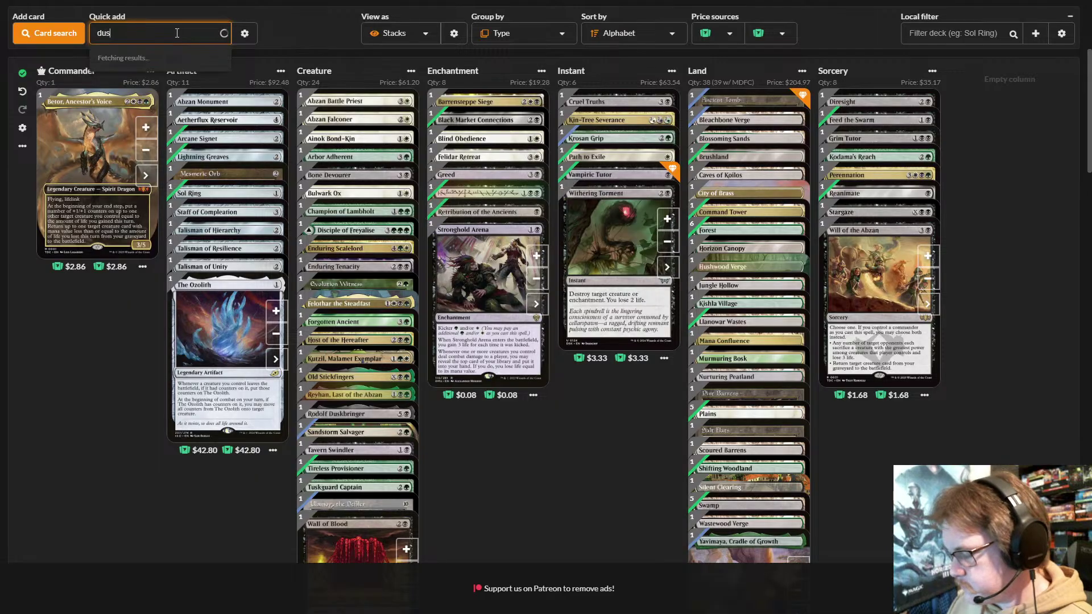
pyautogui.write('kshell')
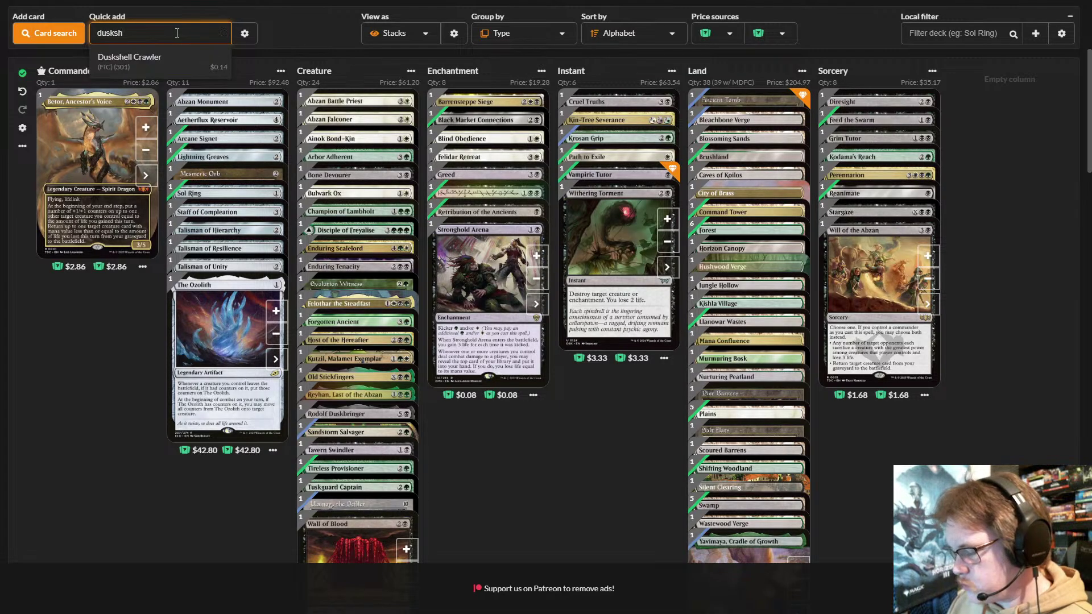
pyautogui.click(192, 68)
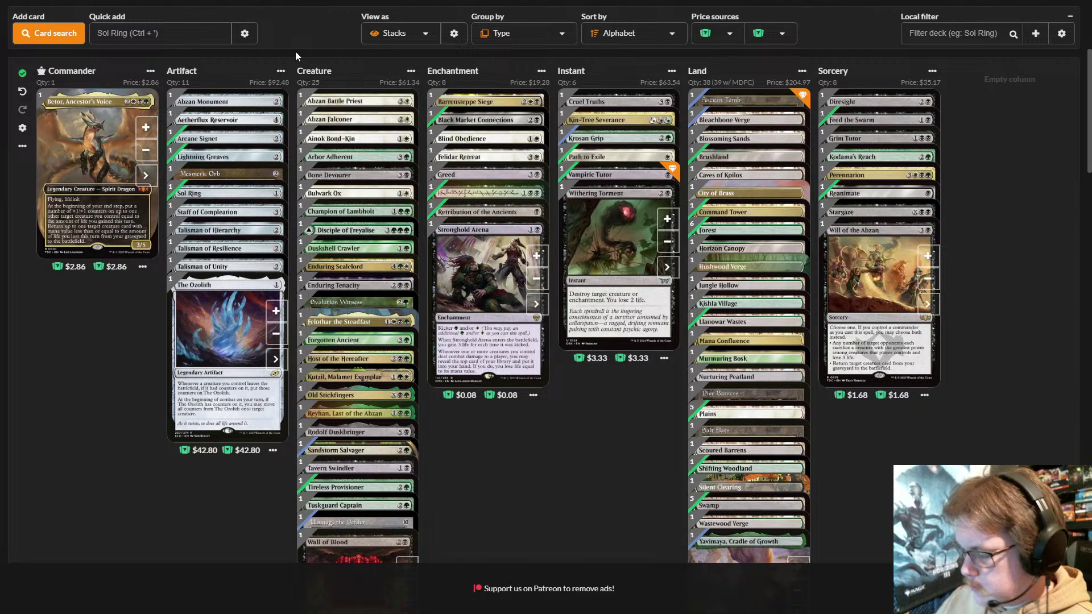
# - Quick-add the sorcery Eerie Ultimatum to the deck
pyautogui.click(154, 31)
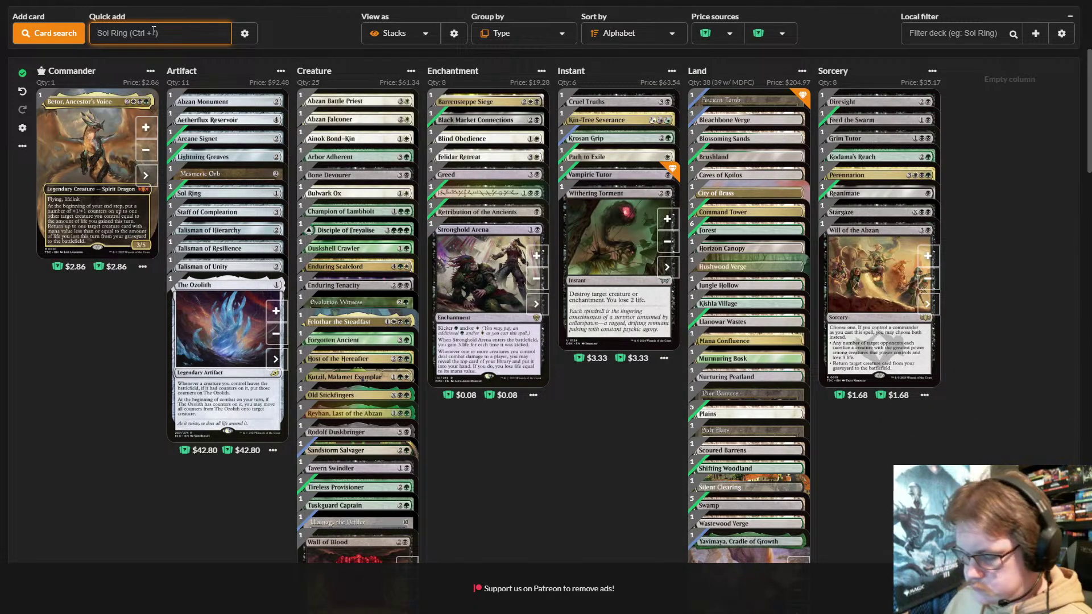
pyautogui.write('eer')
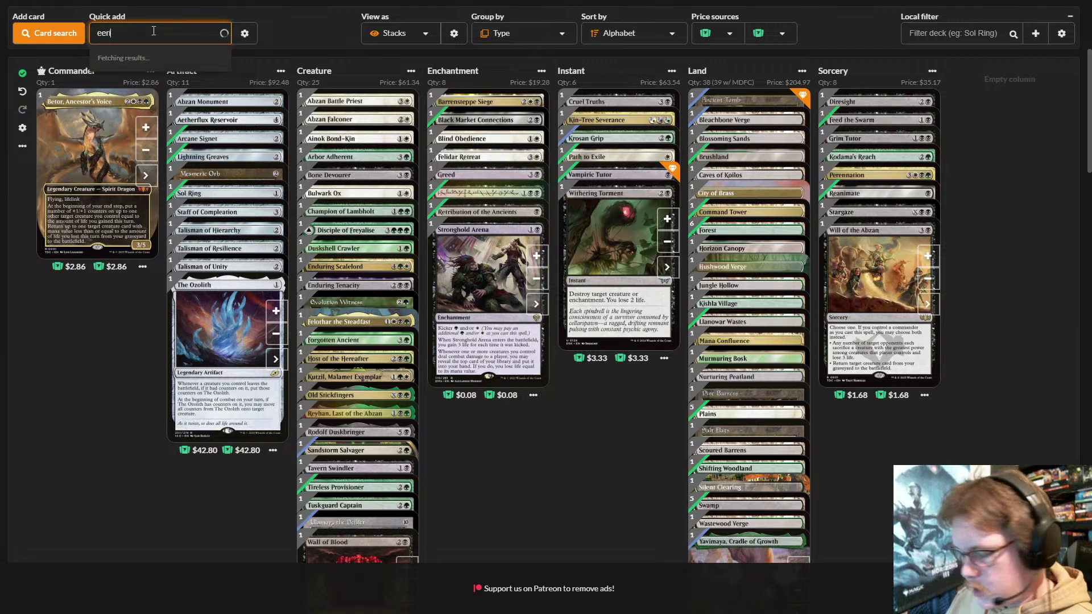
pyautogui.write('ie ul')
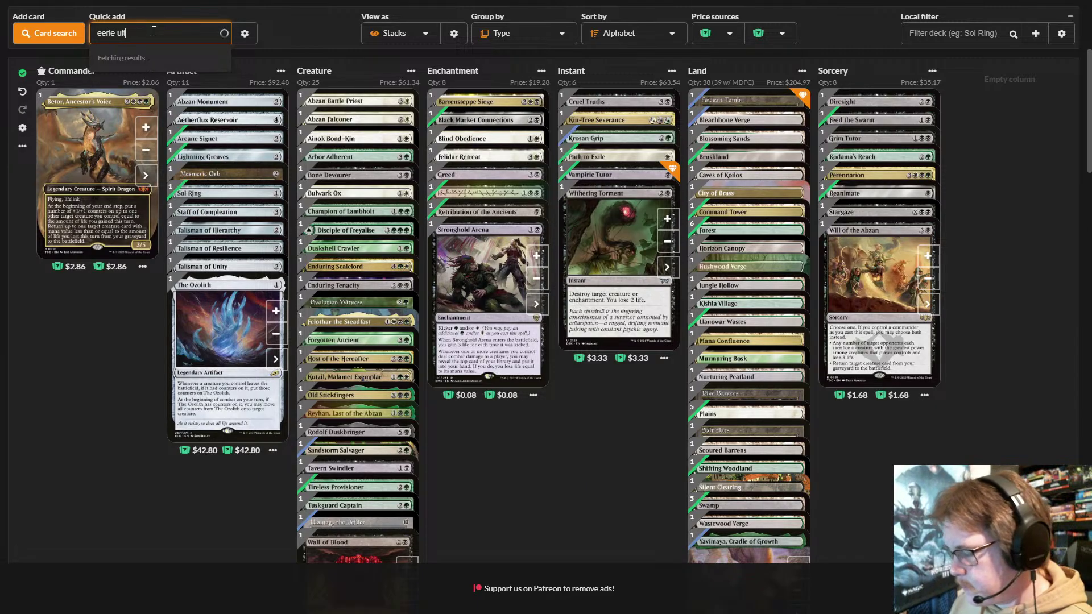
pyautogui.write('timast')
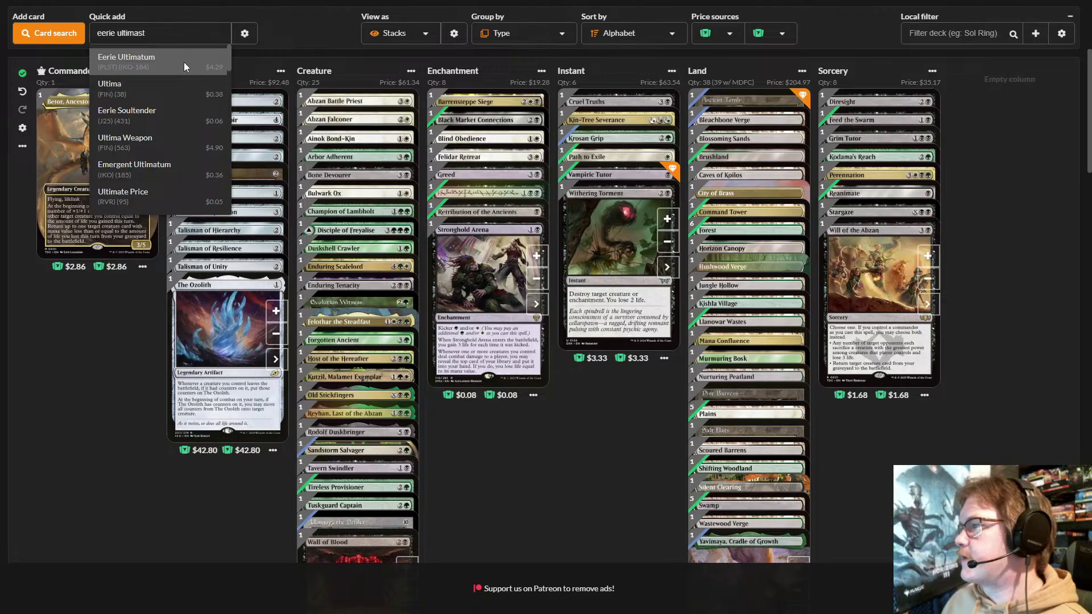
pyautogui.click(183, 62)
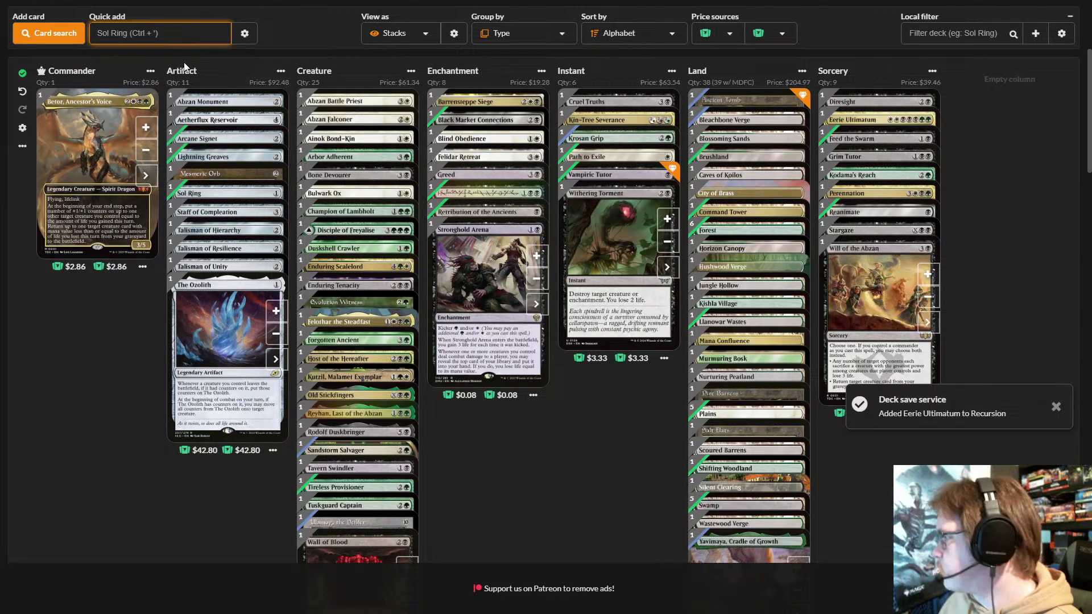
# - Change the printing of the sorcery Eerie Ultimatum to Ikoria: Lair of Behemoths (IKO) 184
pyautogui.click(902, 118)
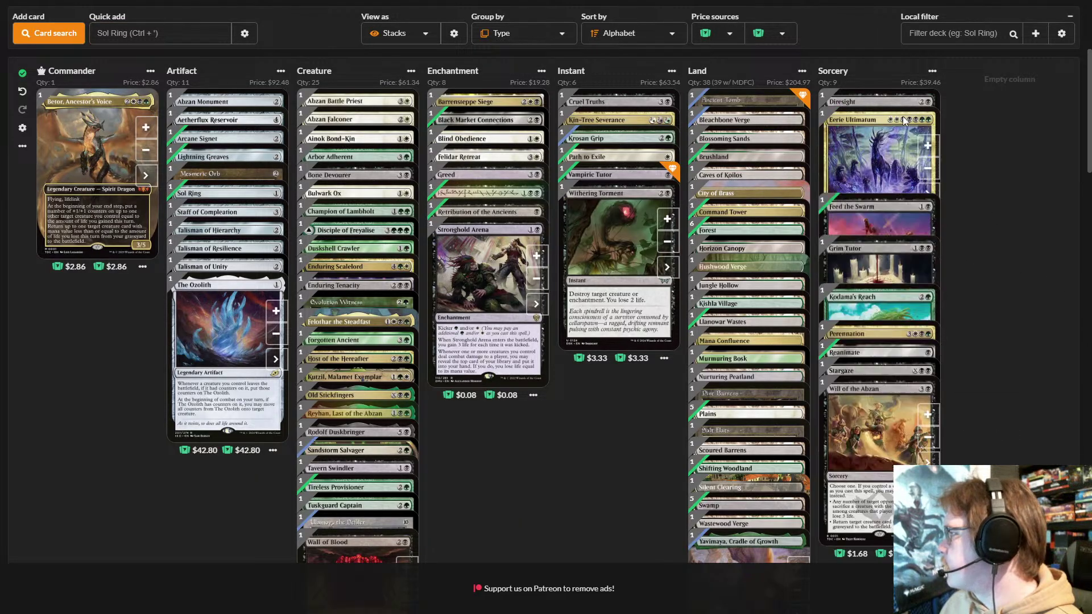
pyautogui.click(930, 194)
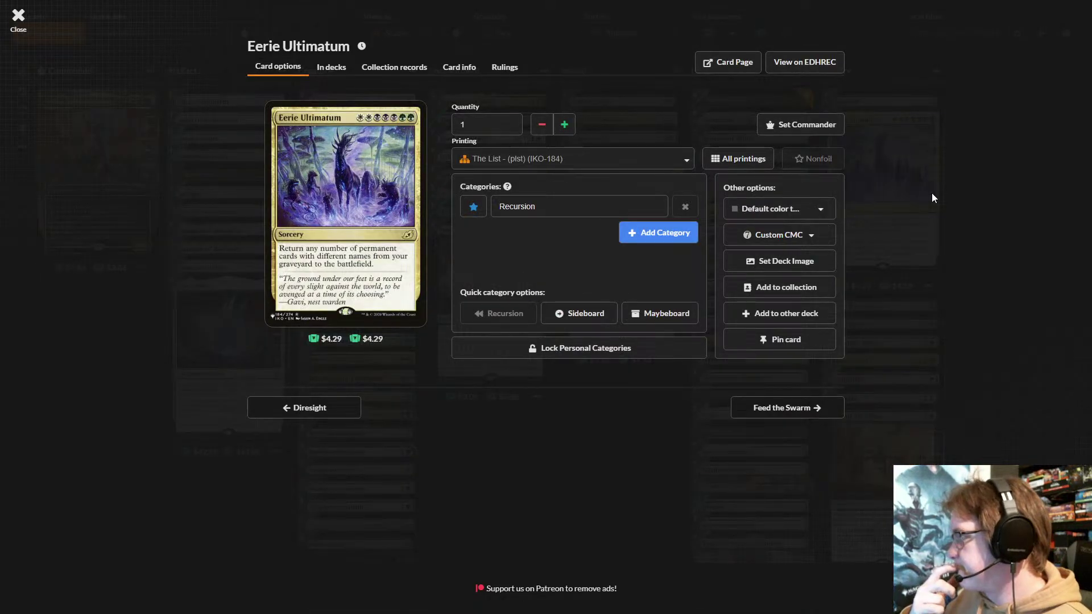
pyautogui.click(609, 154)
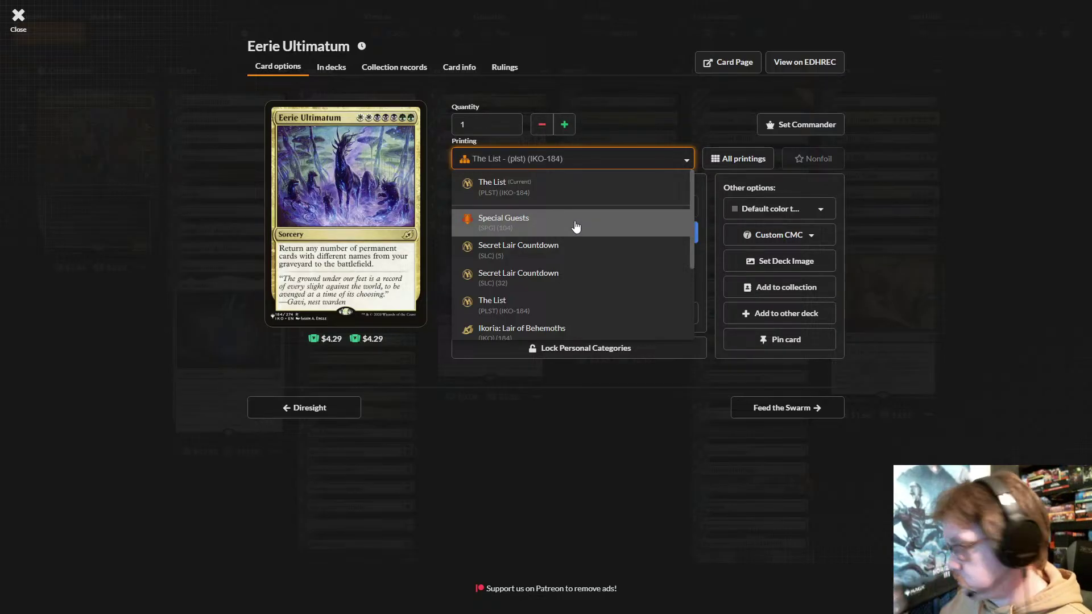
pyautogui.scroll(-2, 575, 221)
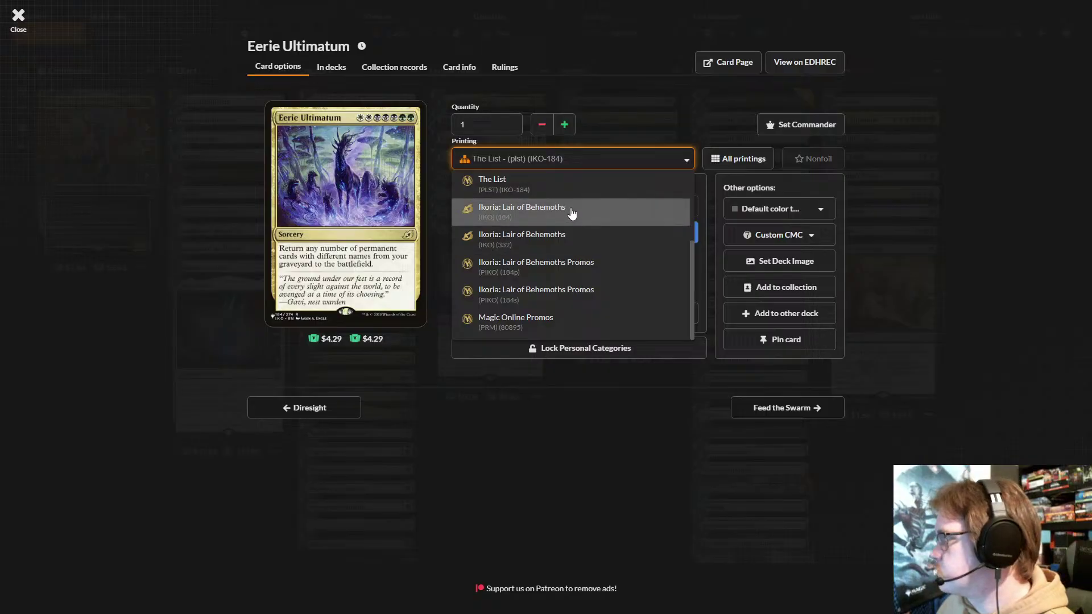
pyautogui.click(571, 213)
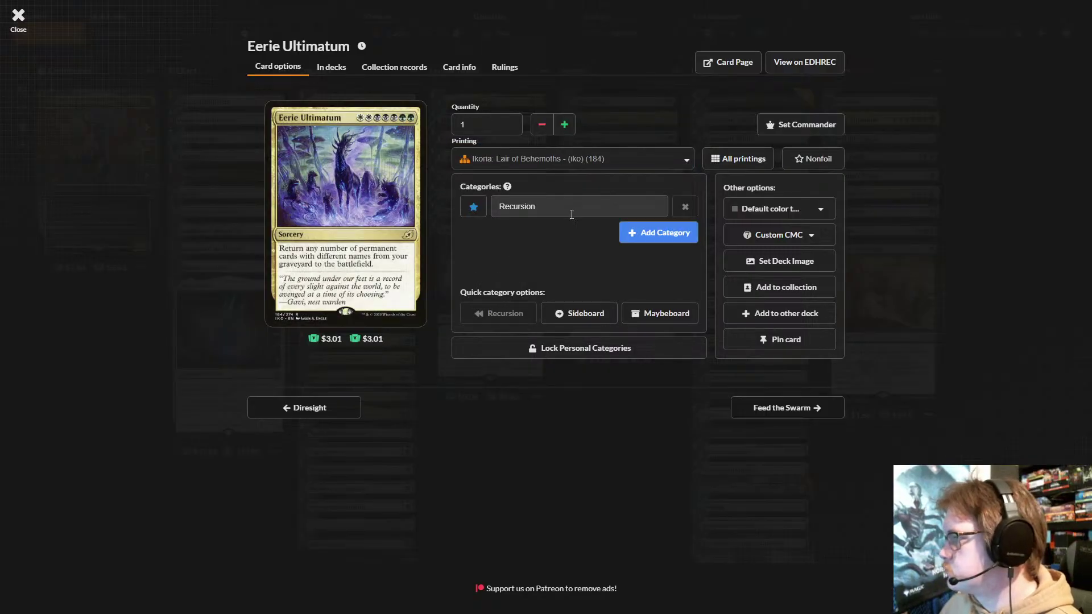
pyautogui.click(606, 435)
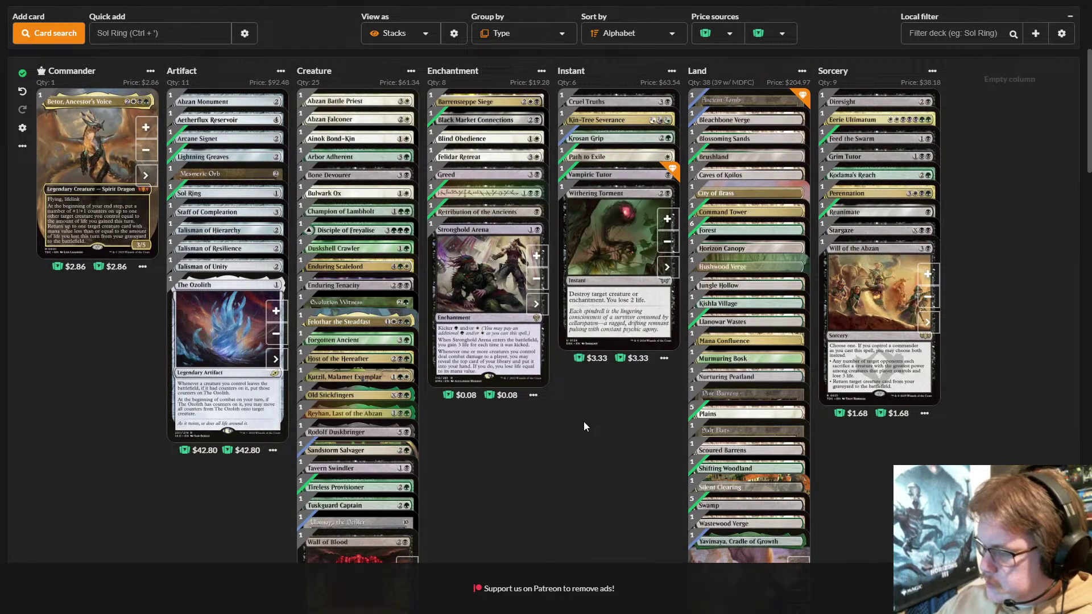
# - Quick-add the artifact Swiftfoot Boots to the deck
pyautogui.scroll(4, 241, 358)
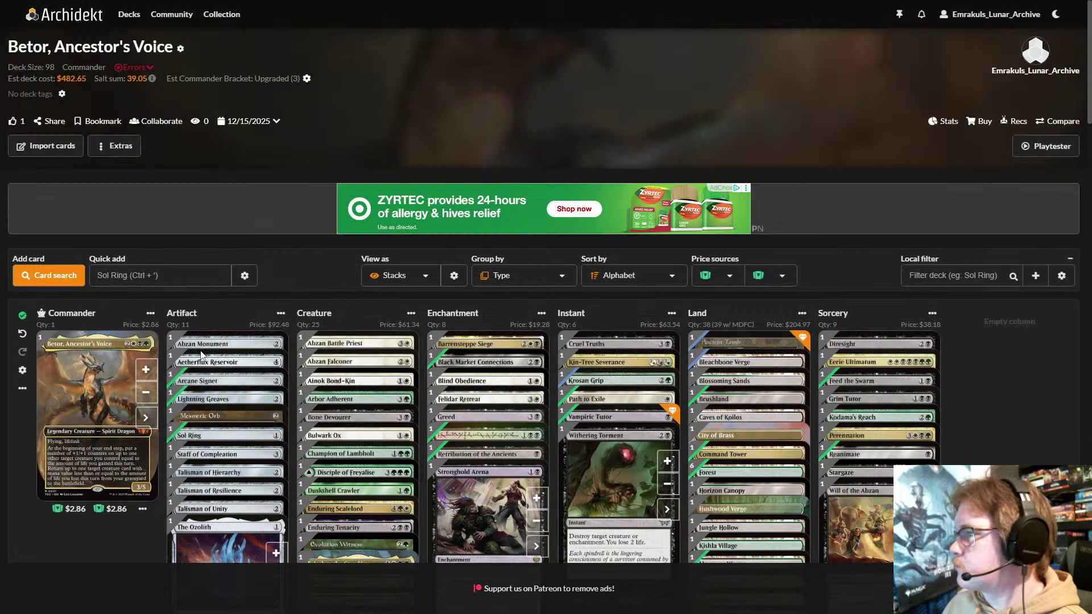
pyautogui.click(176, 277)
pyautogui.scroll(-6, 183, 289)
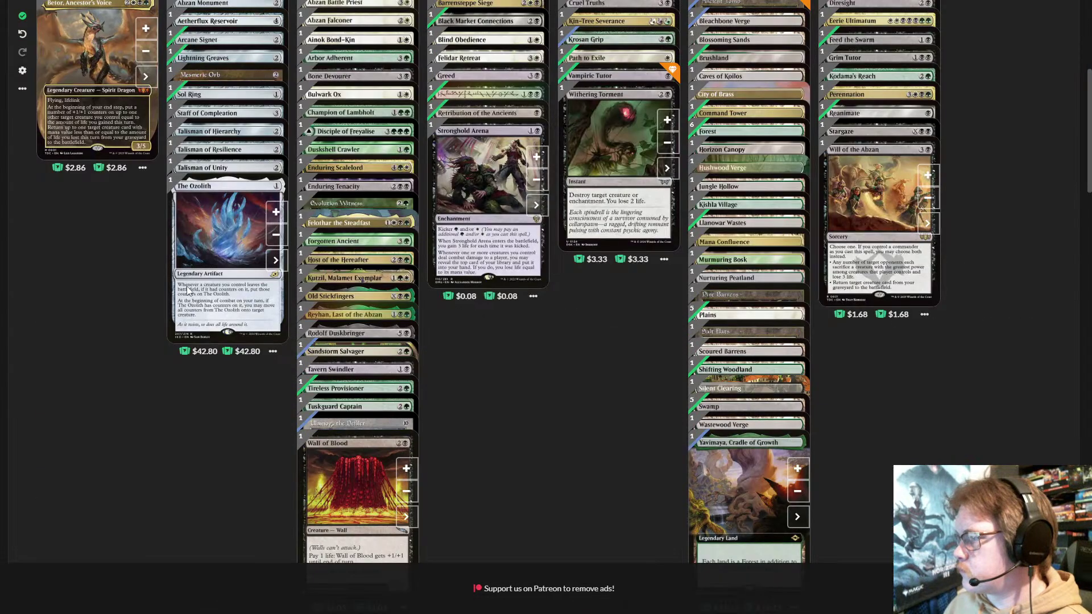
pyautogui.scroll(5, 188, 291)
pyautogui.scroll(-3, 187, 287)
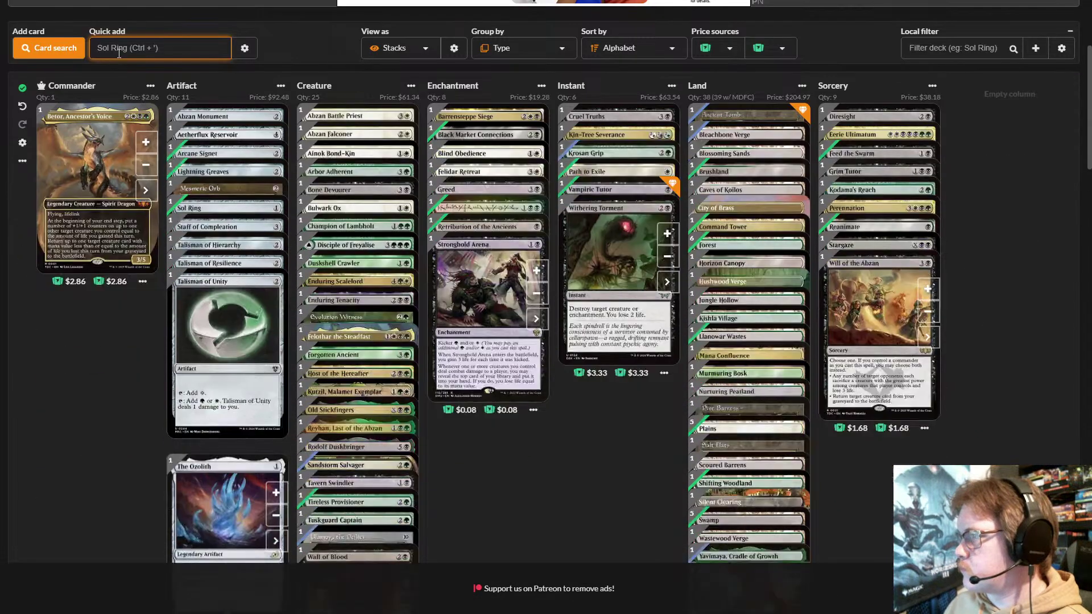
pyautogui.middleClick(289, 39)
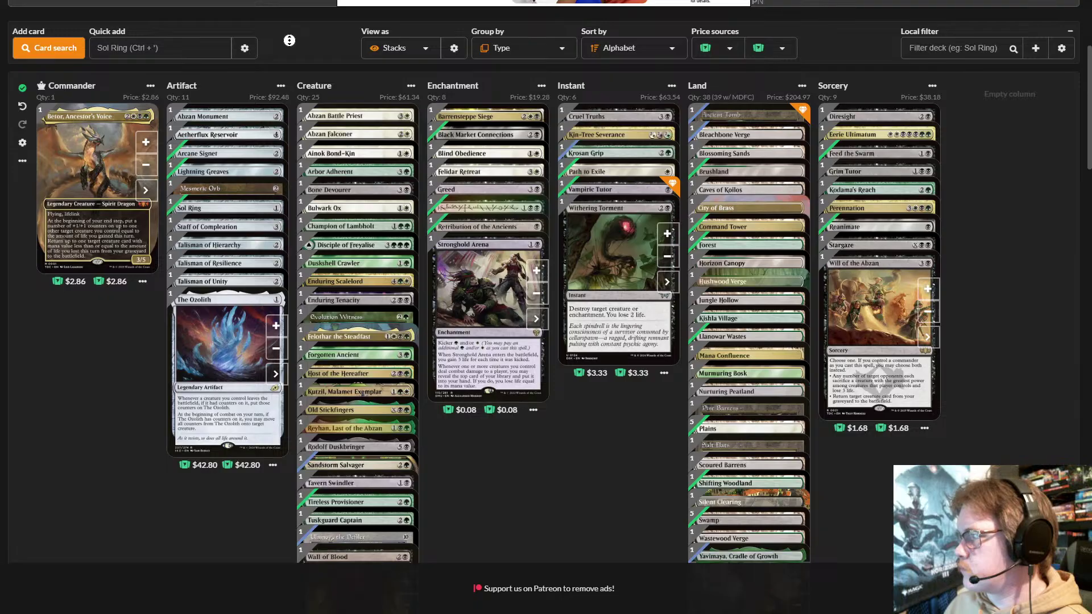
pyautogui.middleClick(291, 44)
pyautogui.click(200, 32)
pyautogui.write('s')
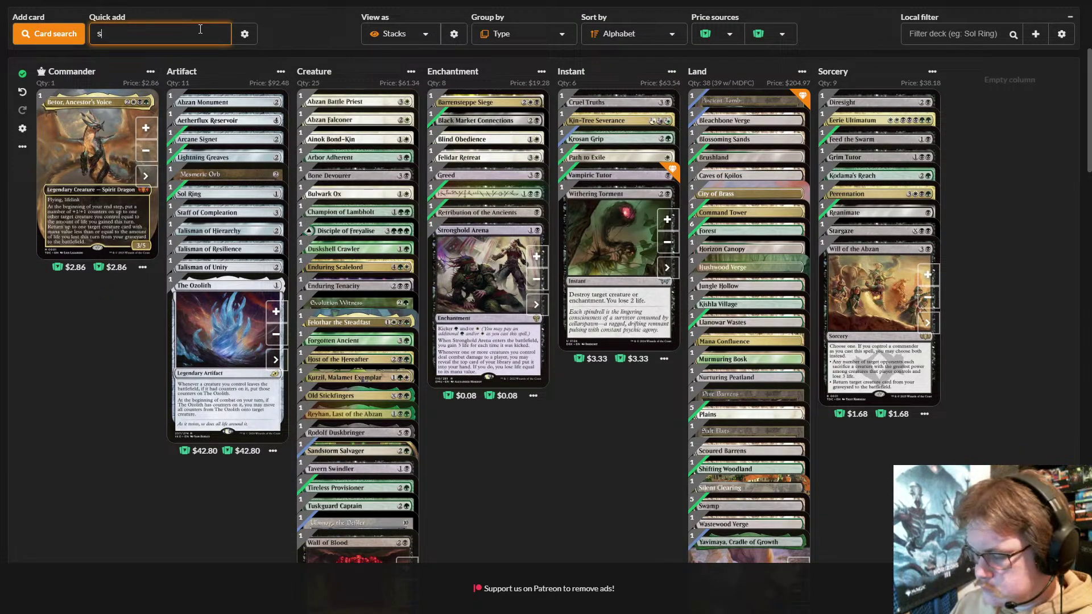
pyautogui.write('wiftfooot')
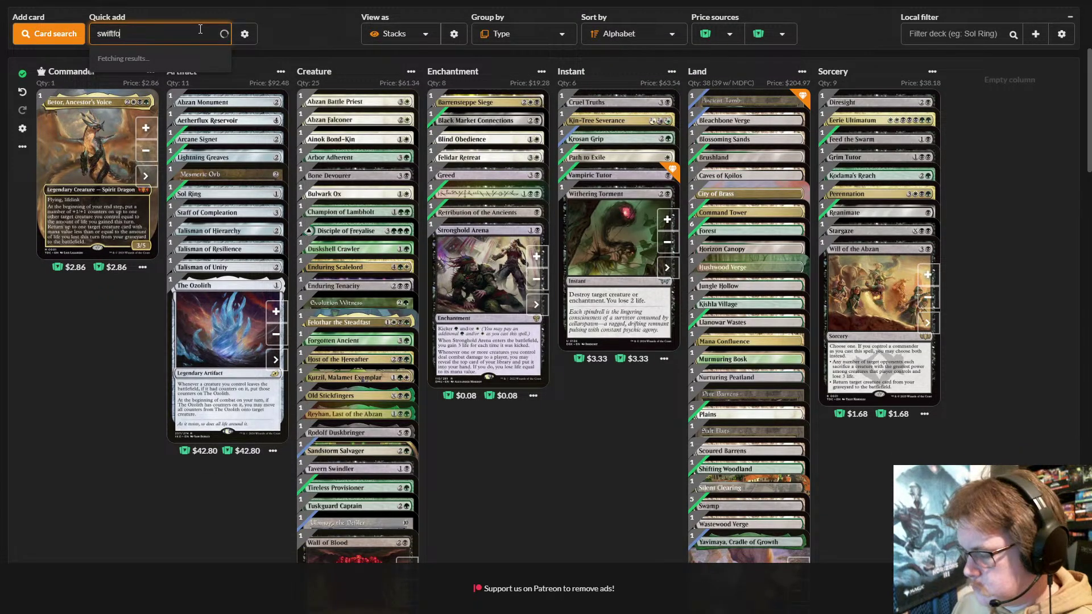
pyautogui.press('BackSpace')
pyautogui.press('BackSpace')
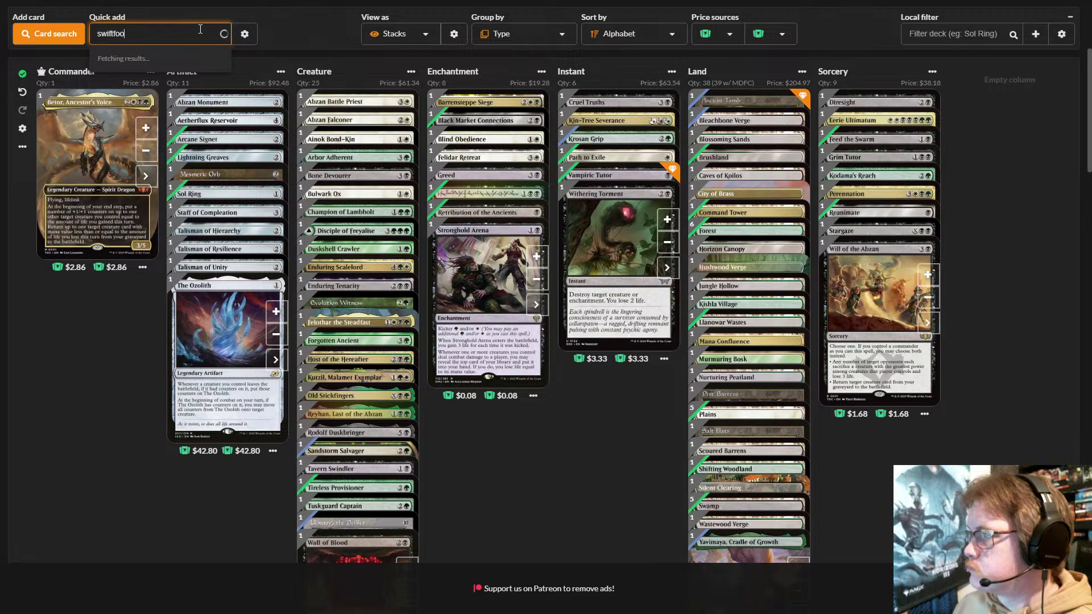
pyautogui.click(190, 65)
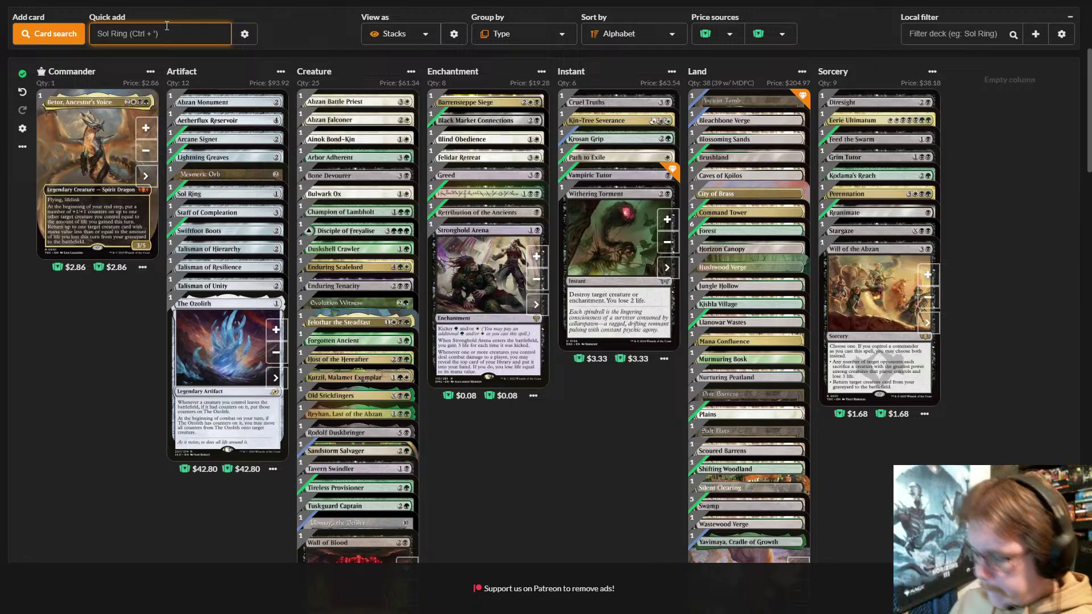
# - Quick-add the sorcery Duneblast to the deck
pyautogui.write('du')
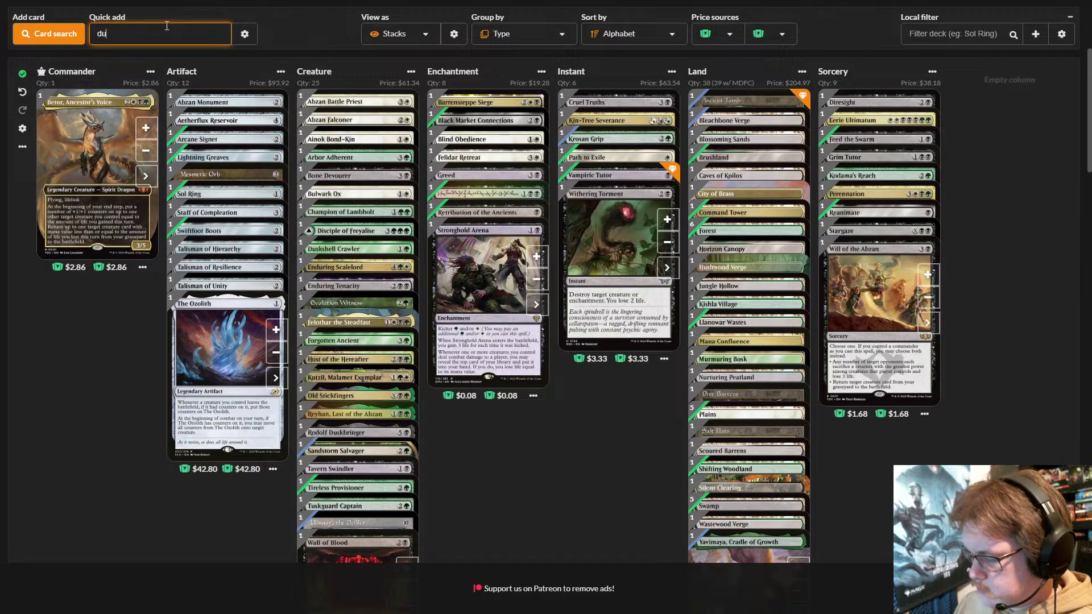
pyautogui.write('neblast')
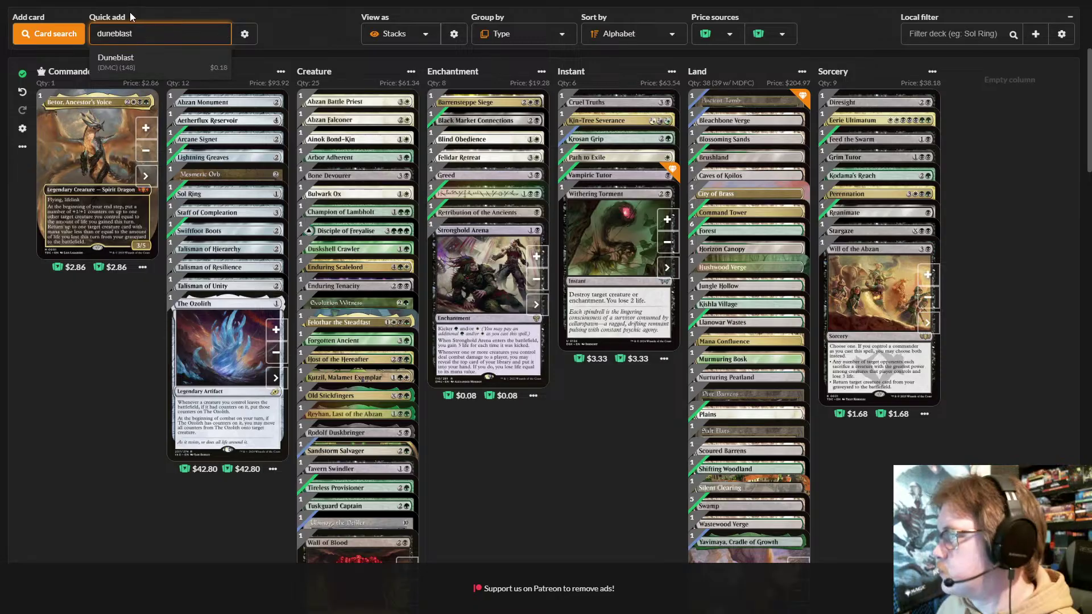
pyautogui.press('Return')
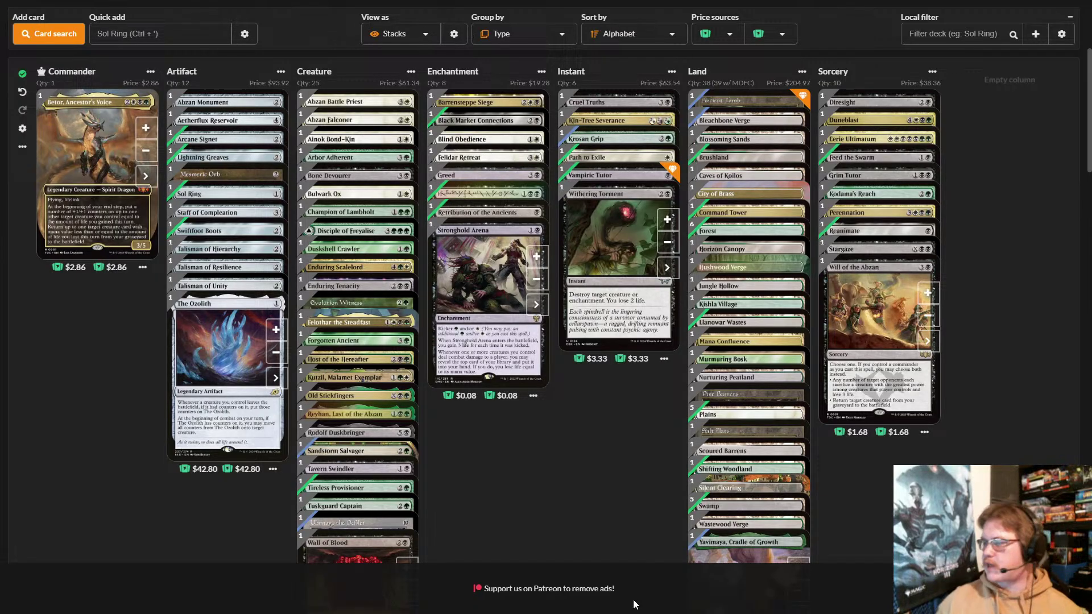
# - Review the deck's size, legality and cost summary along with the card stacks of every type
pyautogui.scroll(5, 596, 469)
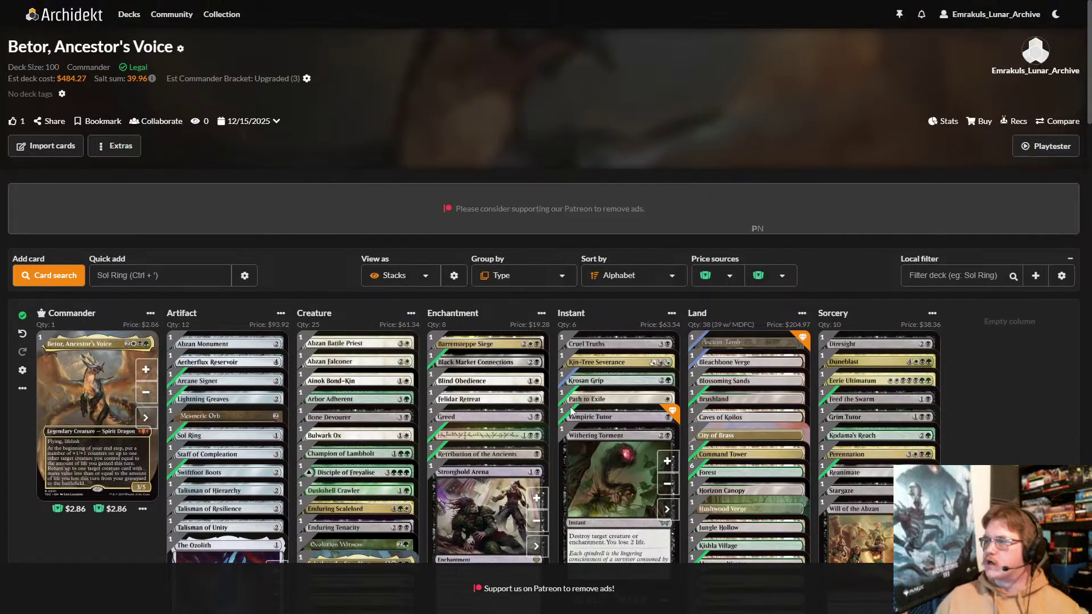
pyautogui.scroll(-3, 353, 51)
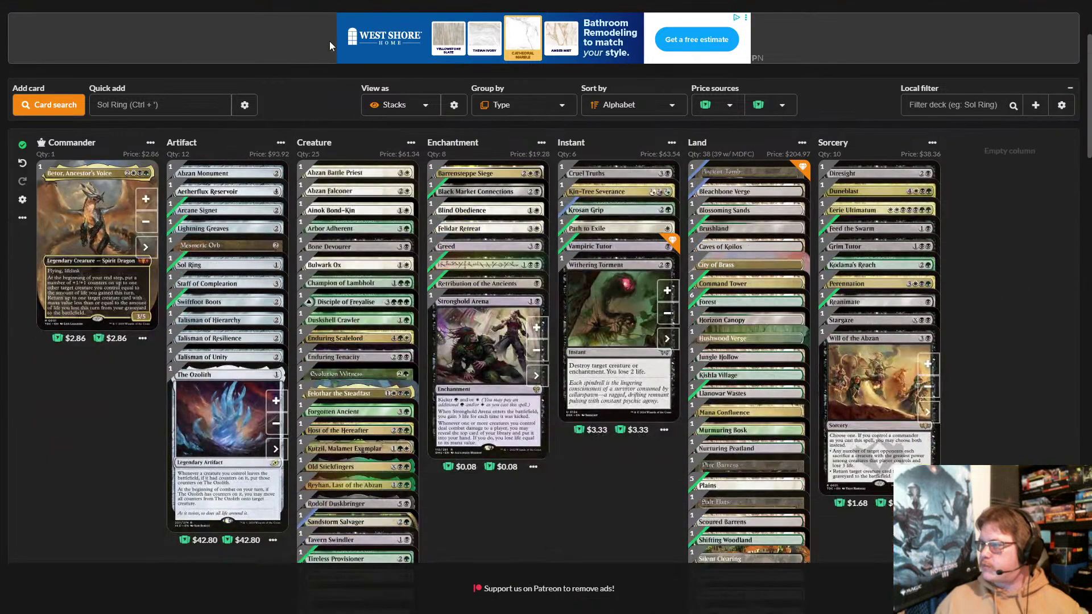
pyautogui.scroll(-1, 323, 57)
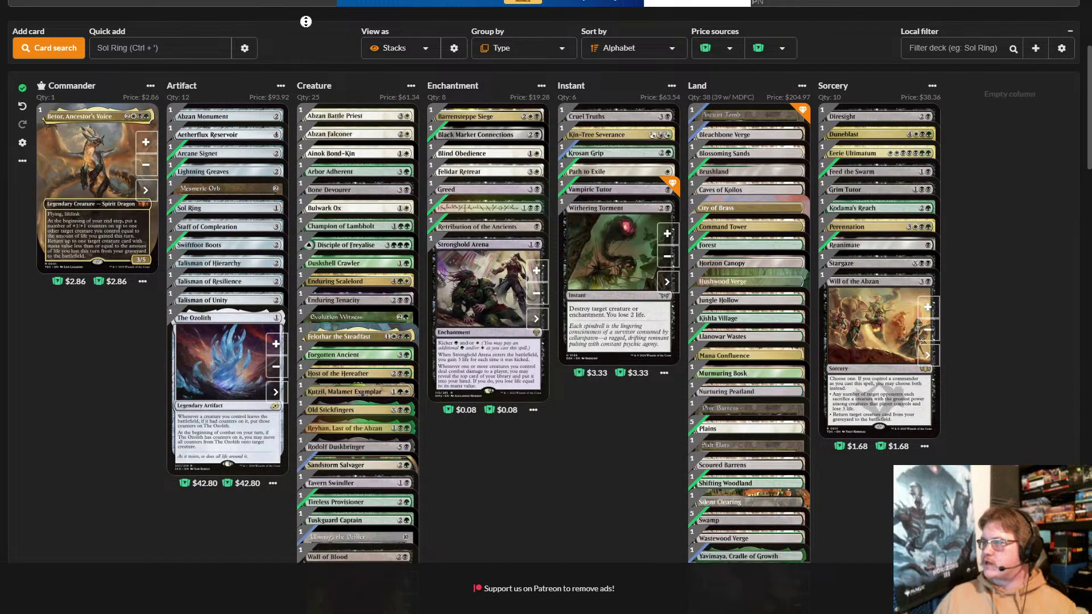
pyautogui.scroll(-1, 304, 34)
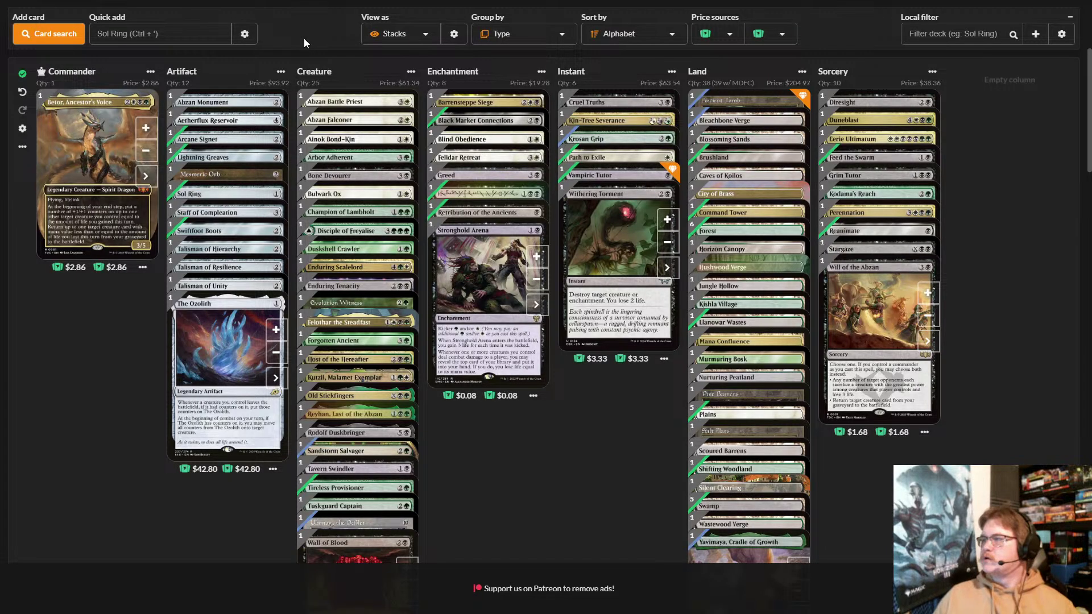
pyautogui.scroll(-1, 290, 65)
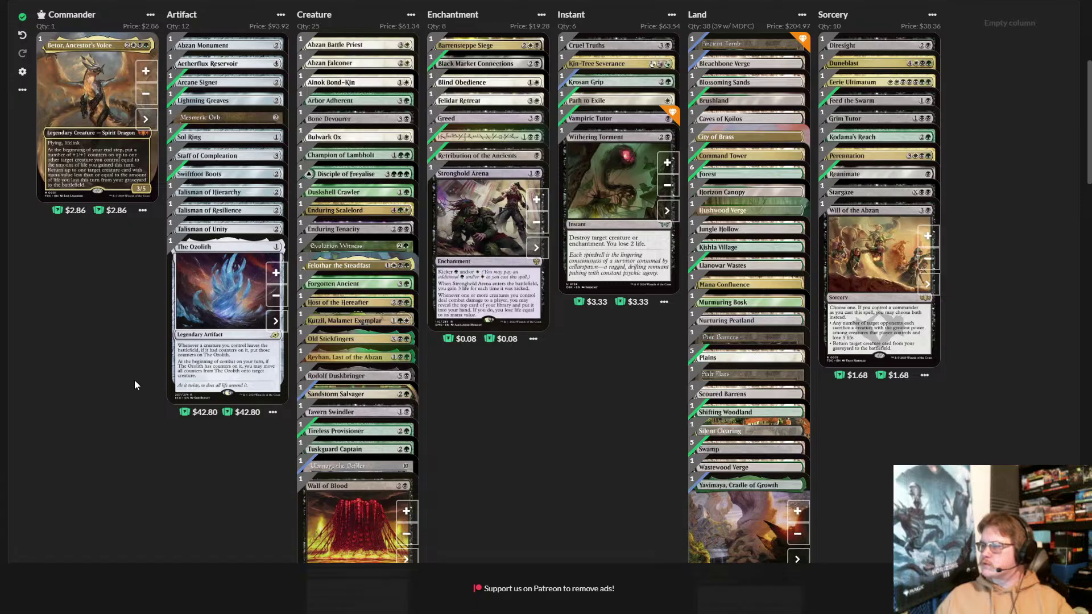
pyautogui.scroll(4, 130, 364)
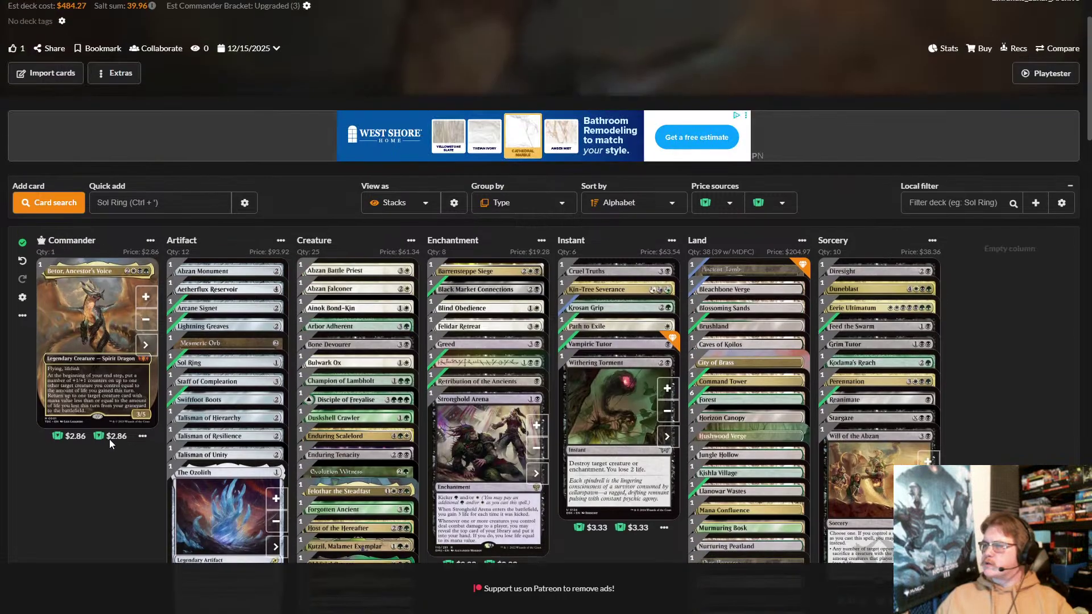
pyautogui.scroll(-5, 107, 504)
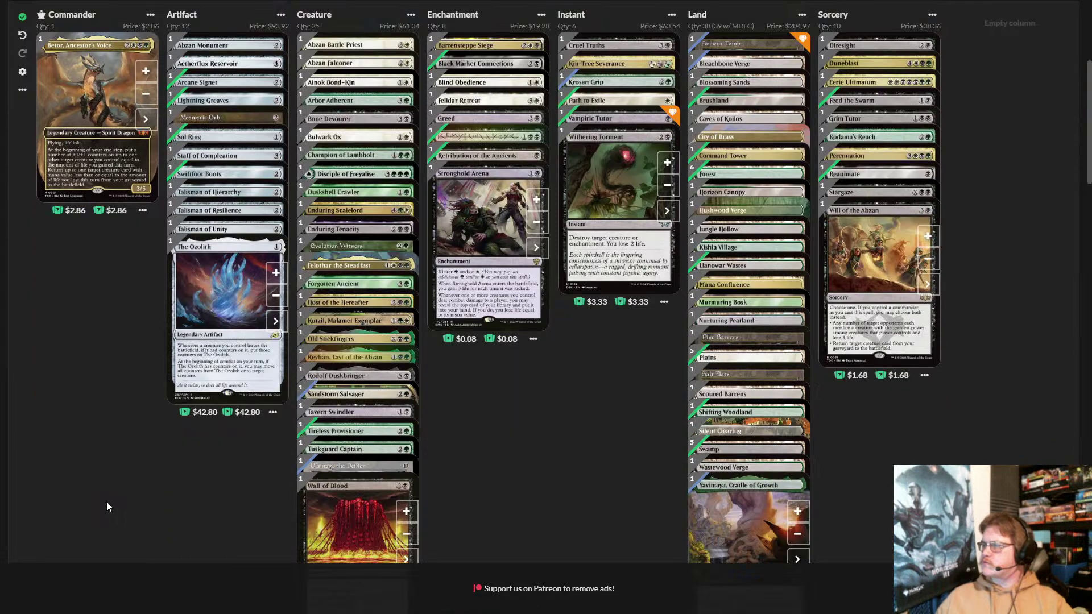
pyautogui.scroll(1, 107, 501)
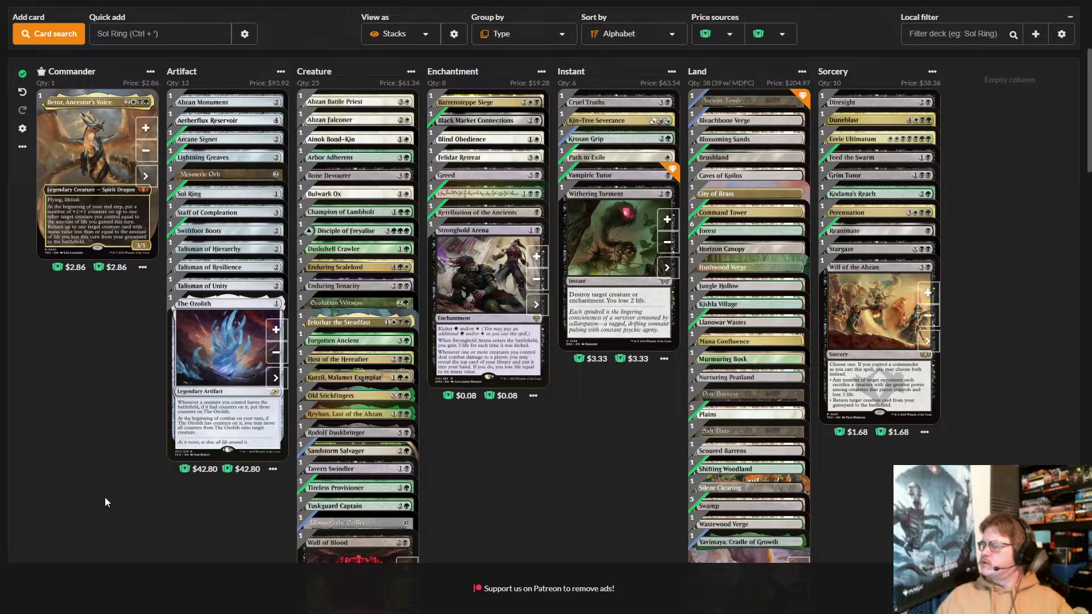